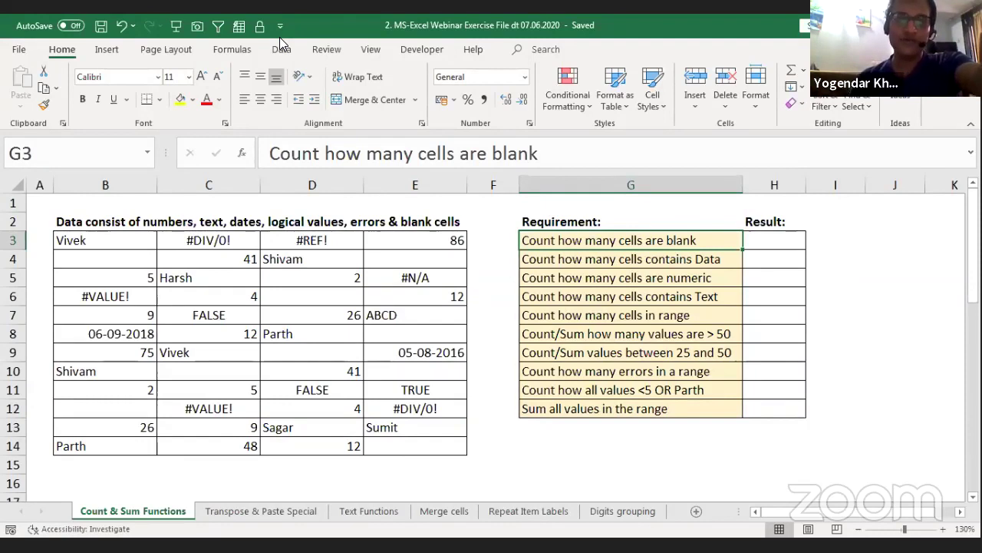
Step: Review the counting requirements and the values across row 3 of the data table
key("Right")
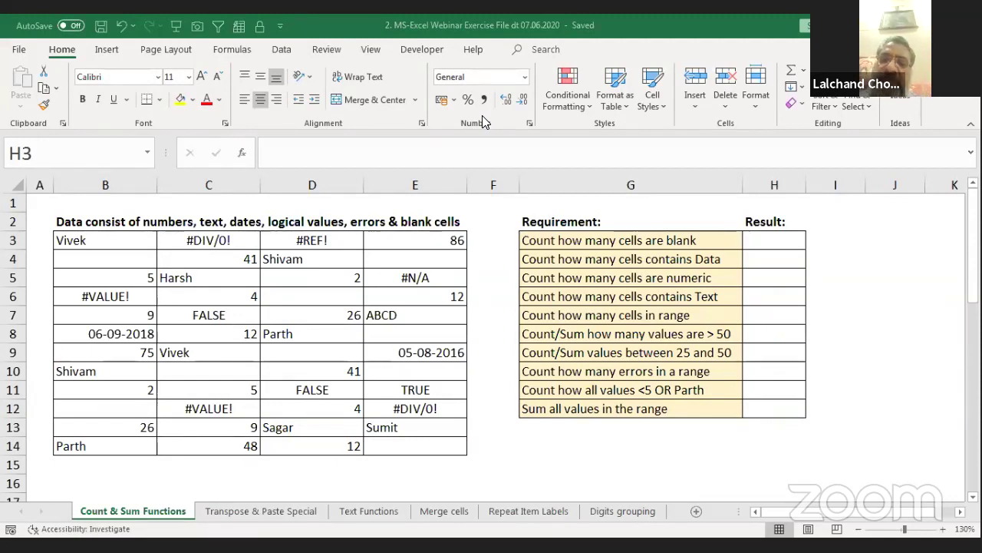
left_click(756, 246)
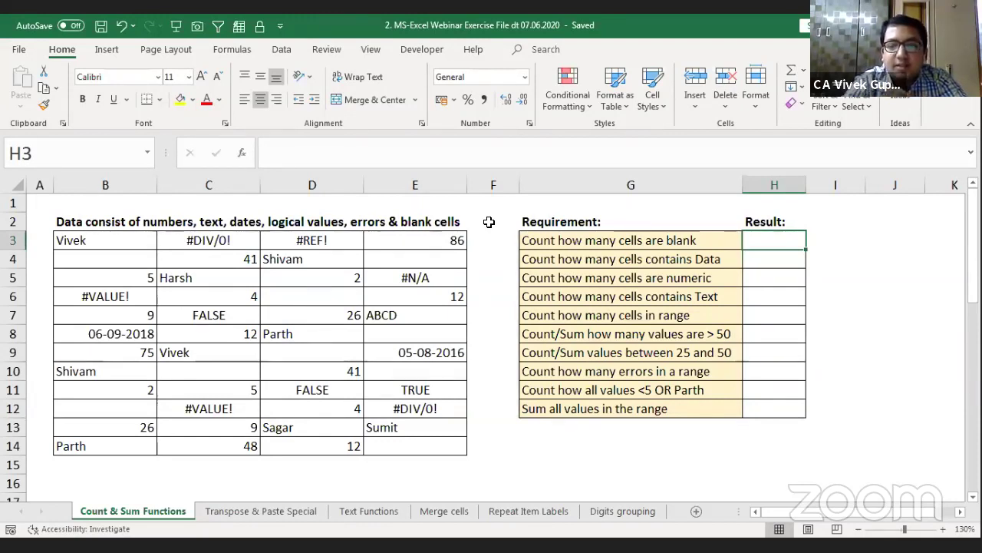
left_click(597, 262)
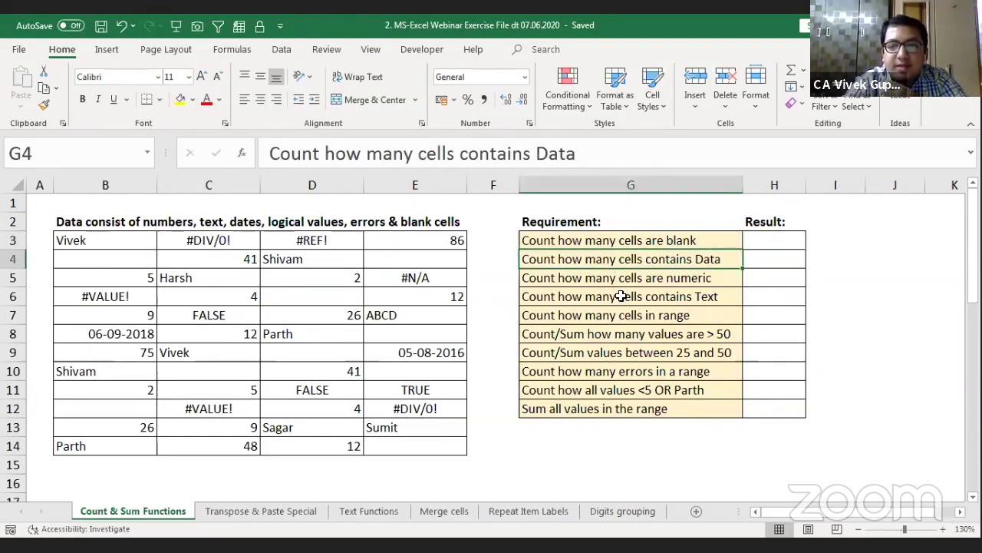
left_click(620, 296)
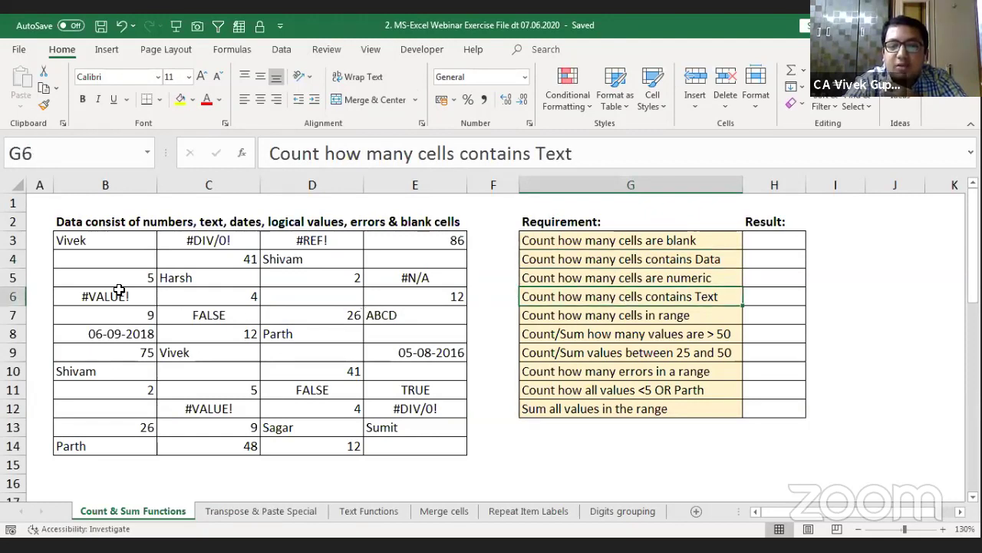
left_click(92, 244)
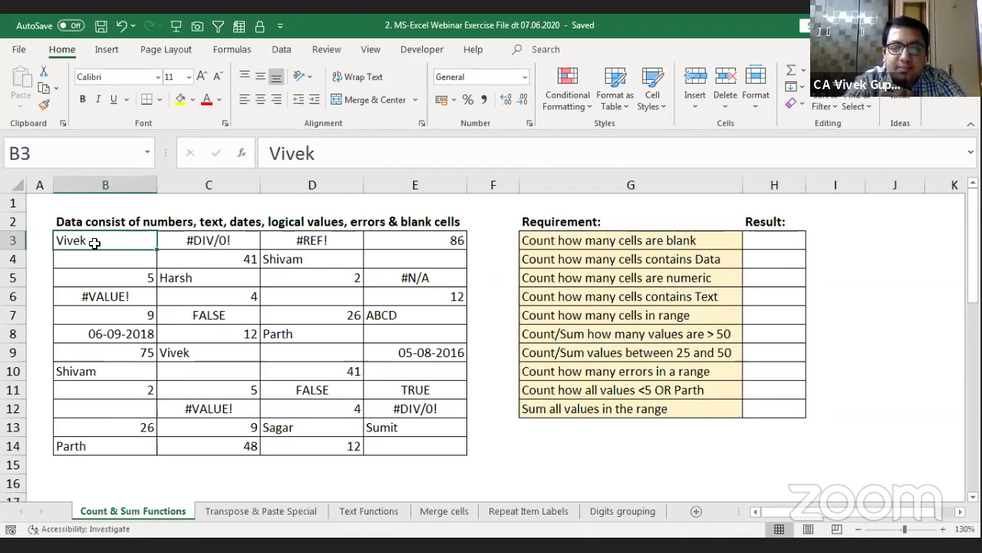
key("Right")
key("Right")
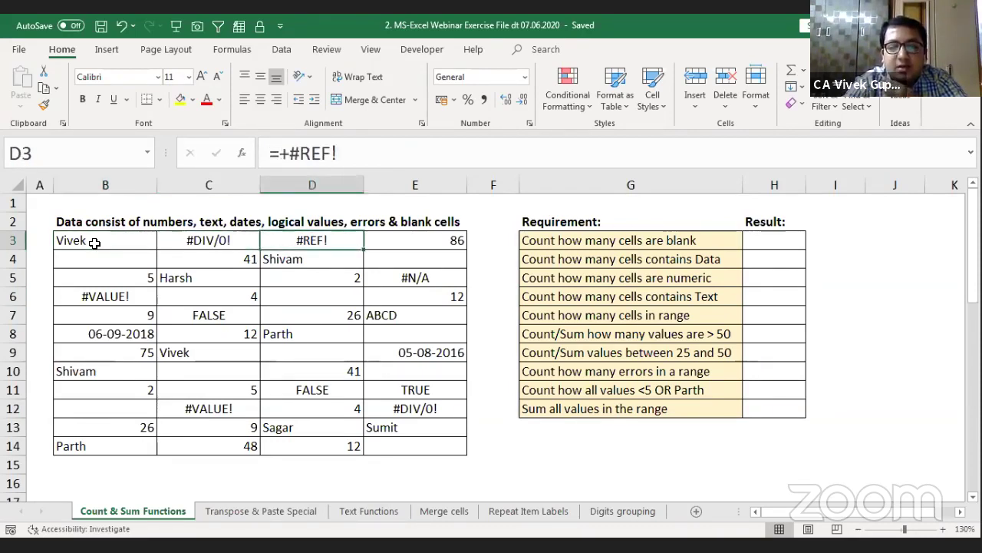
key("Right")
key("Right")
key("Right")
key("Right")
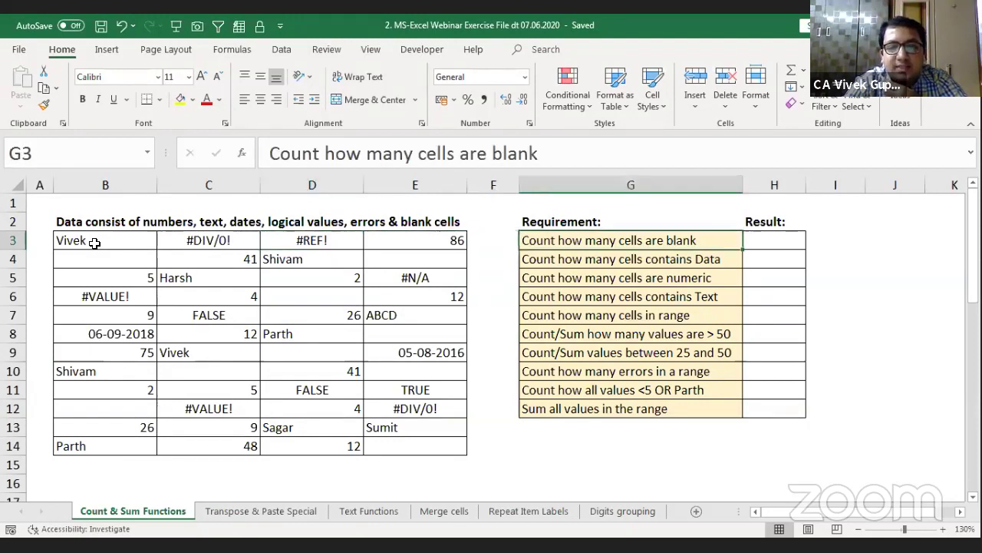
key("Left")
key("Left")
key("Left")
key("Left")
key("Left")
key("Left")
key("Left")
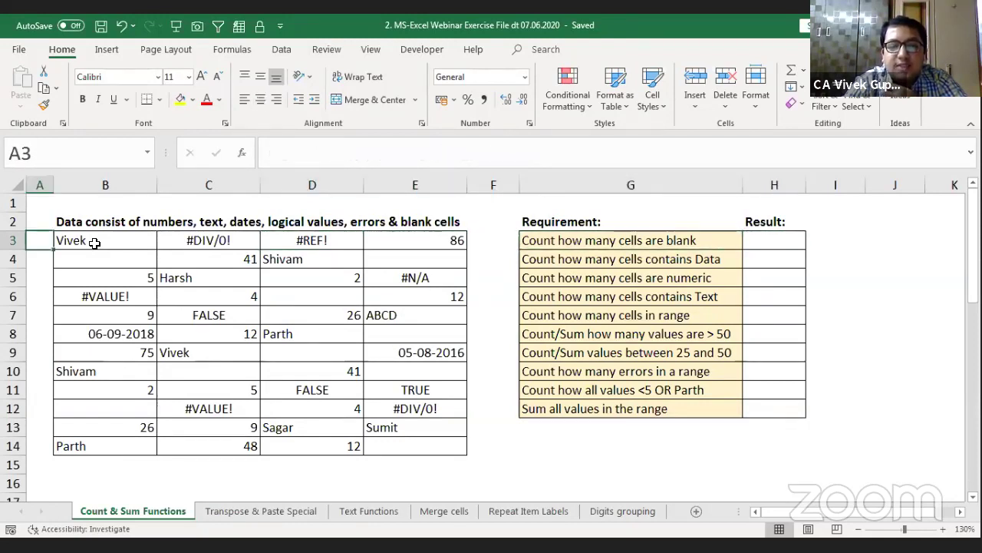
key("Right")
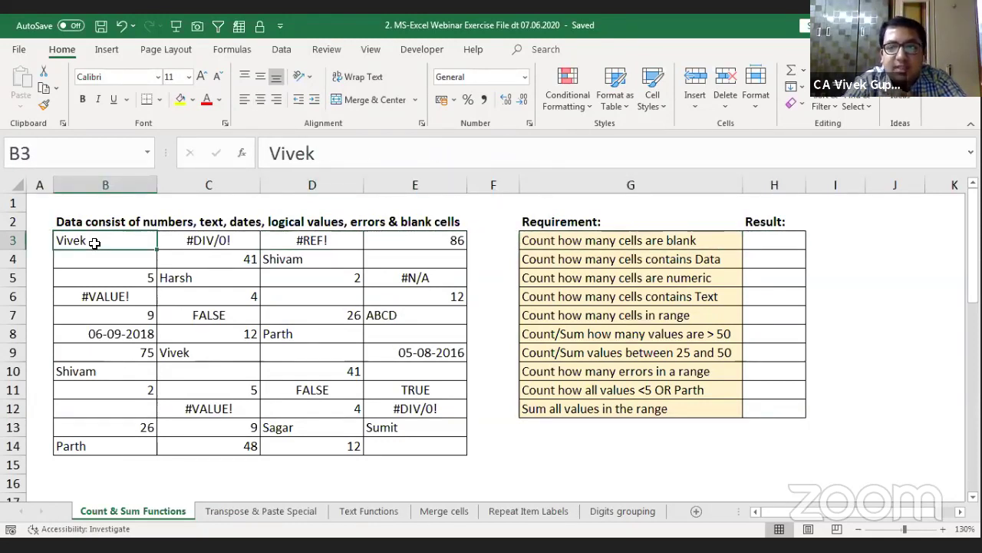
key("Right")
key("Right")
key("Right")
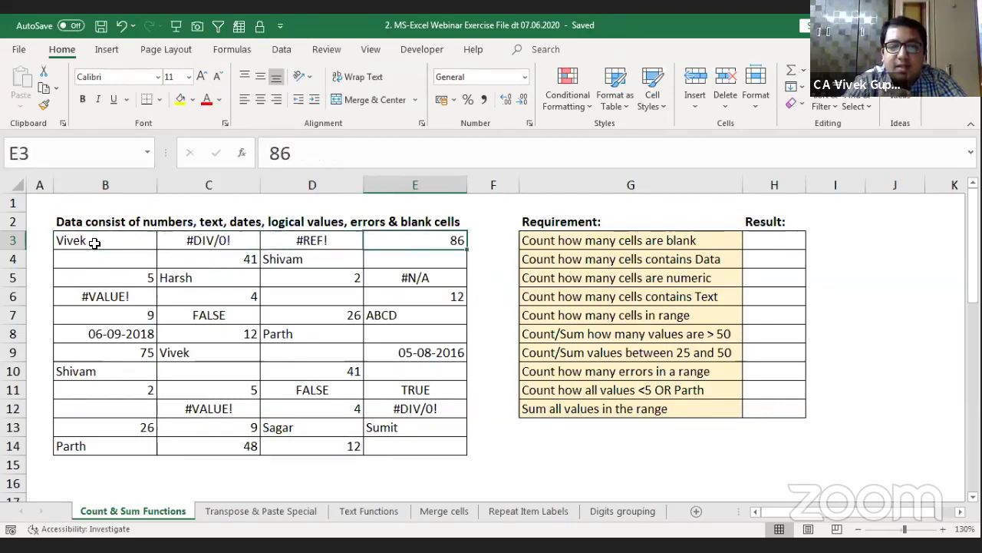
key("Right")
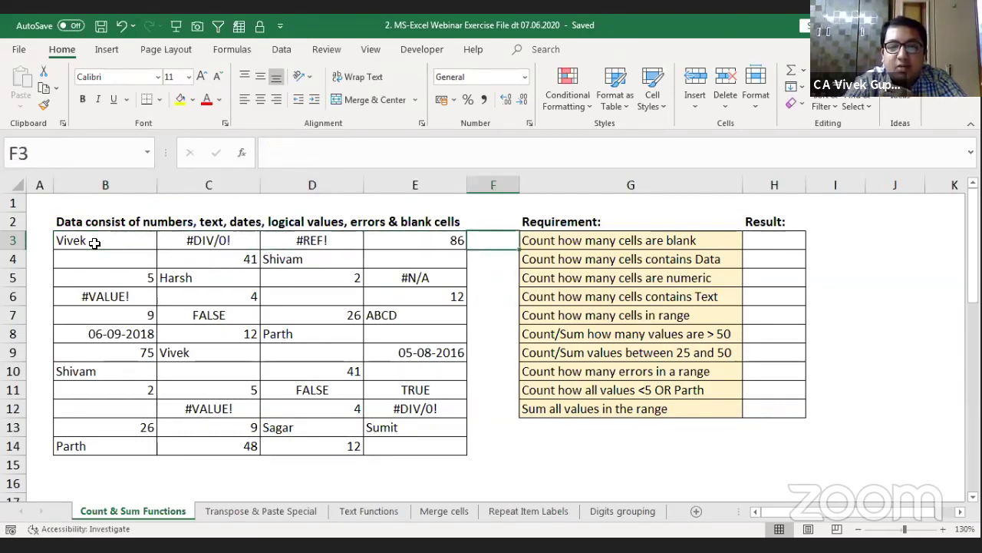
key("Up")
key("Up")
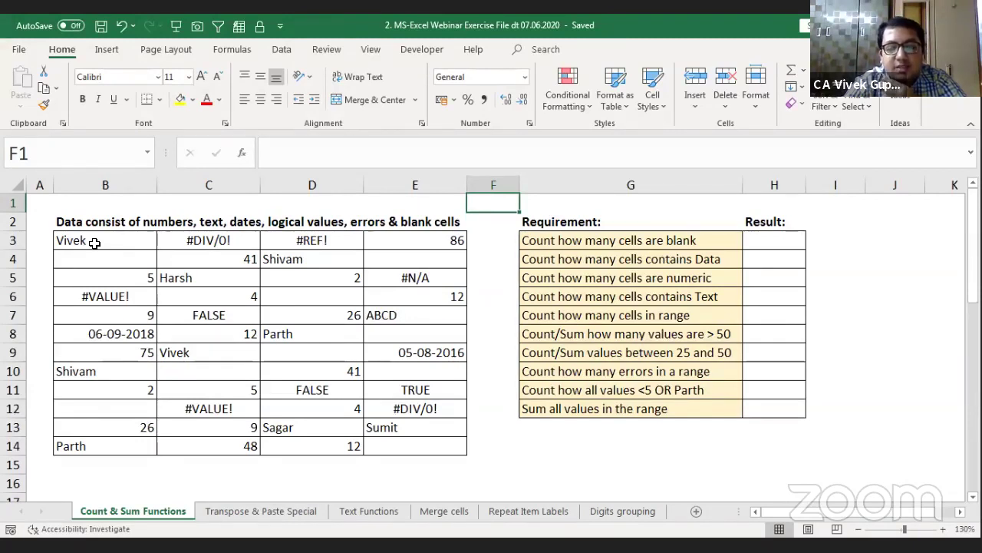
Step: Move through the Result column to show the blank-cell and data-cell requirements
key("Down")
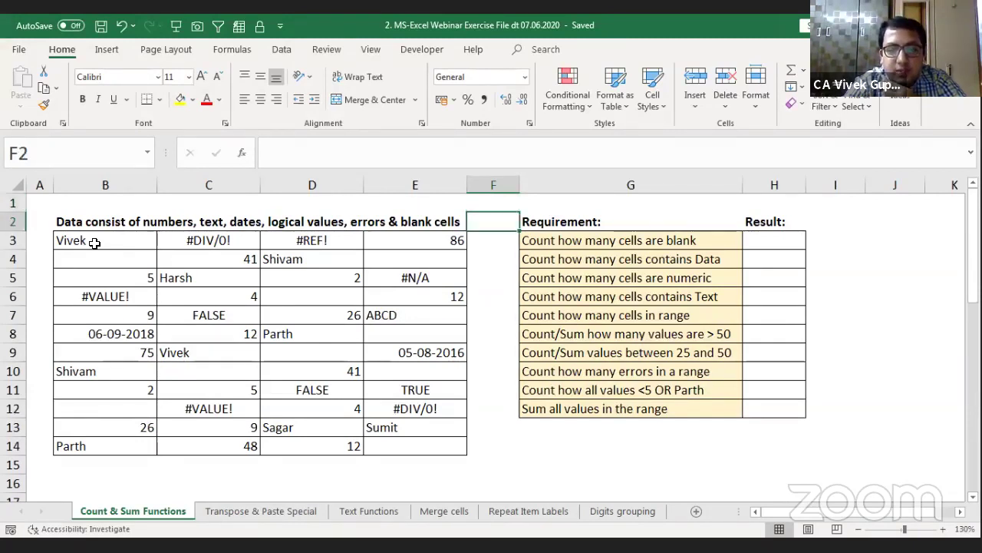
key("Down")
key("Down")
key("Left")
key("Up")
key("Up")
key("Up")
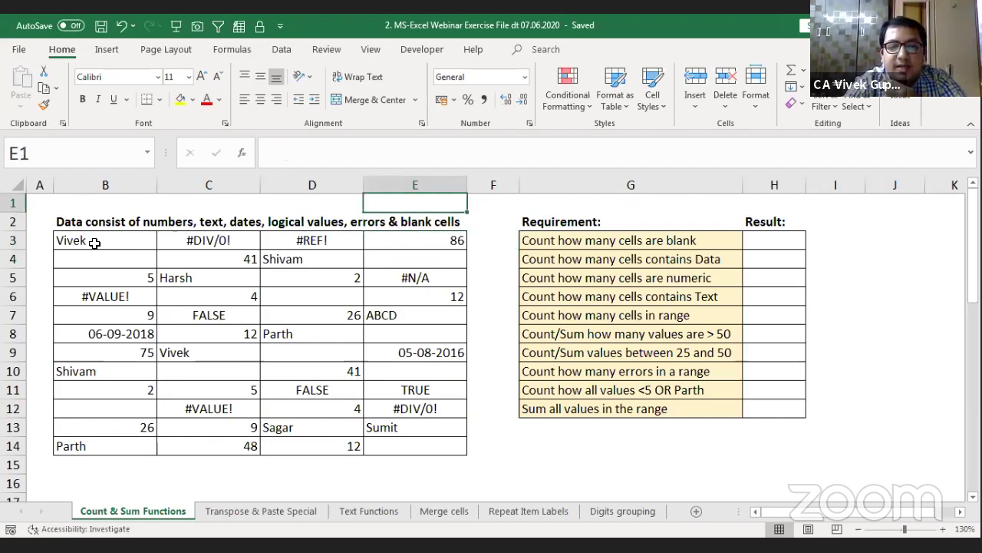
key("Right")
key("Right")
key("Right")
key("Down")
key("Down")
key("Down")
key("Down")
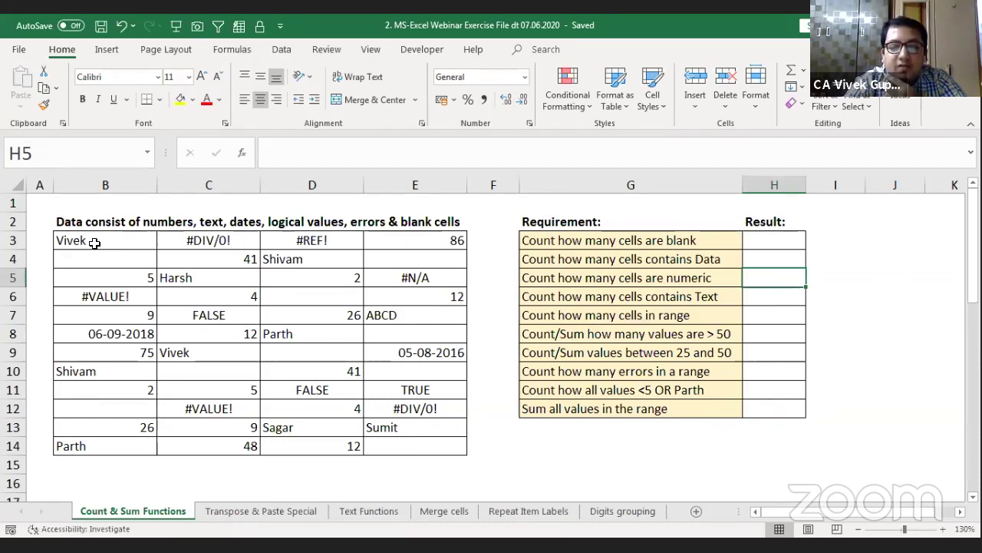
key("Up")
key("Up")
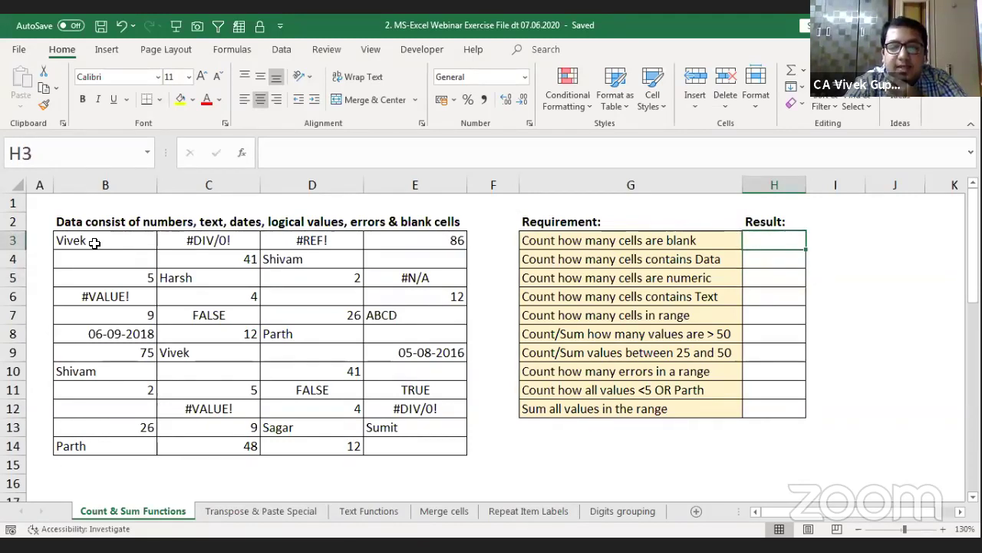
key("Left")
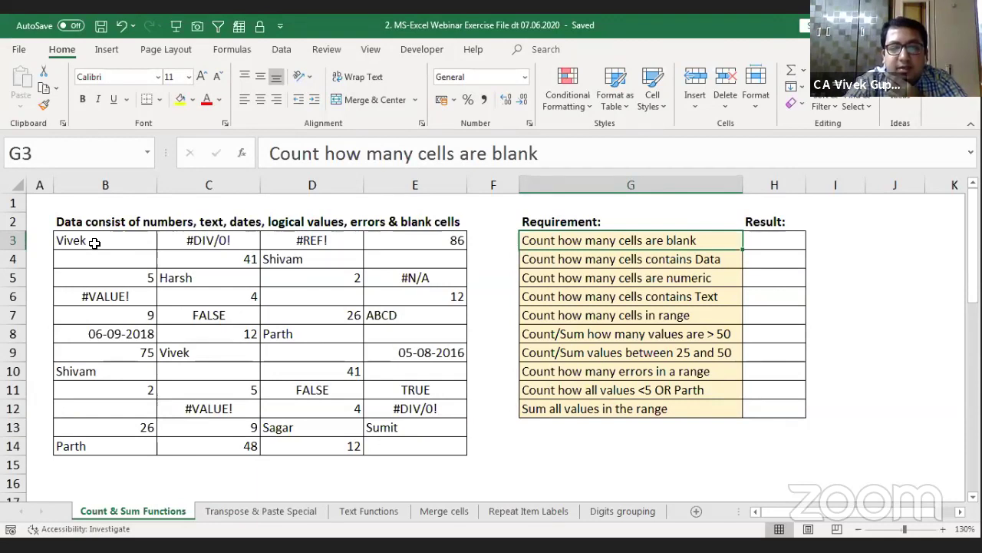
key("Down")
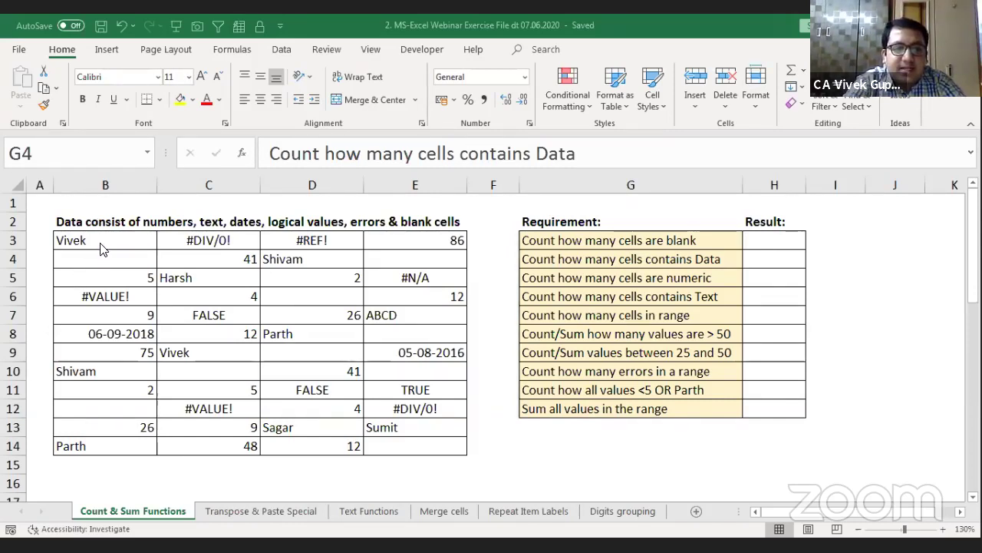
Step: Inspect the values and error formulas in C6, D11, C7, E5, D3 and E12
left_click(251, 299)
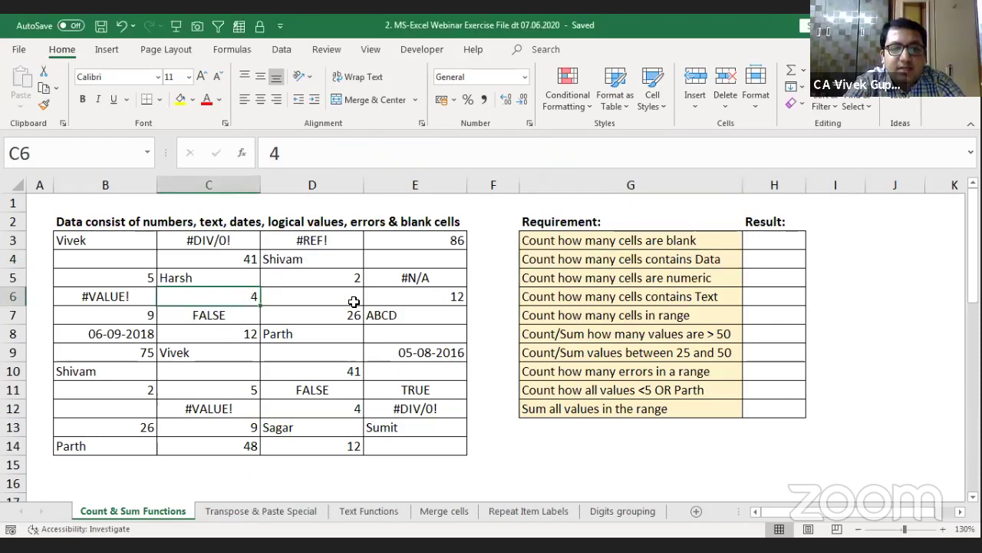
left_click(283, 389)
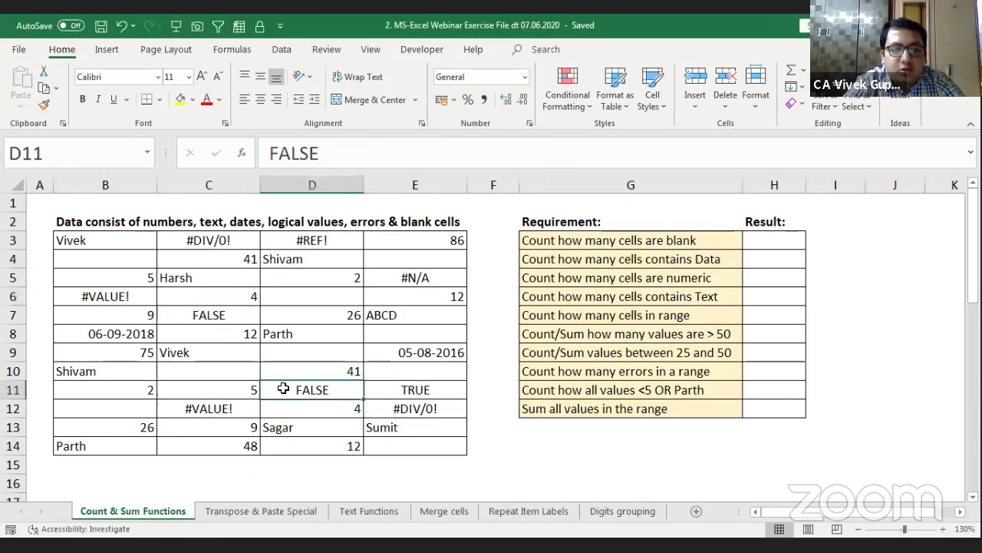
left_click(221, 319)
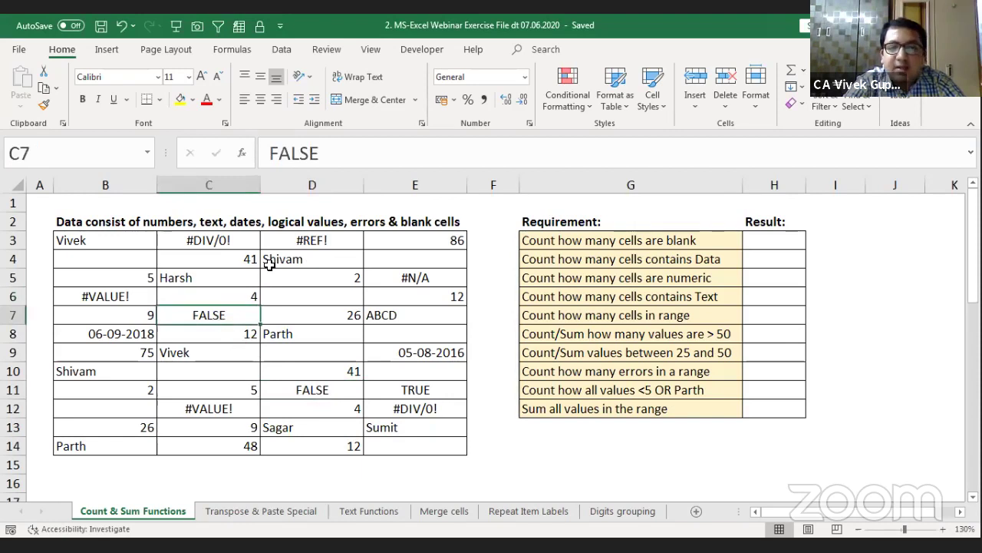
left_click(417, 280)
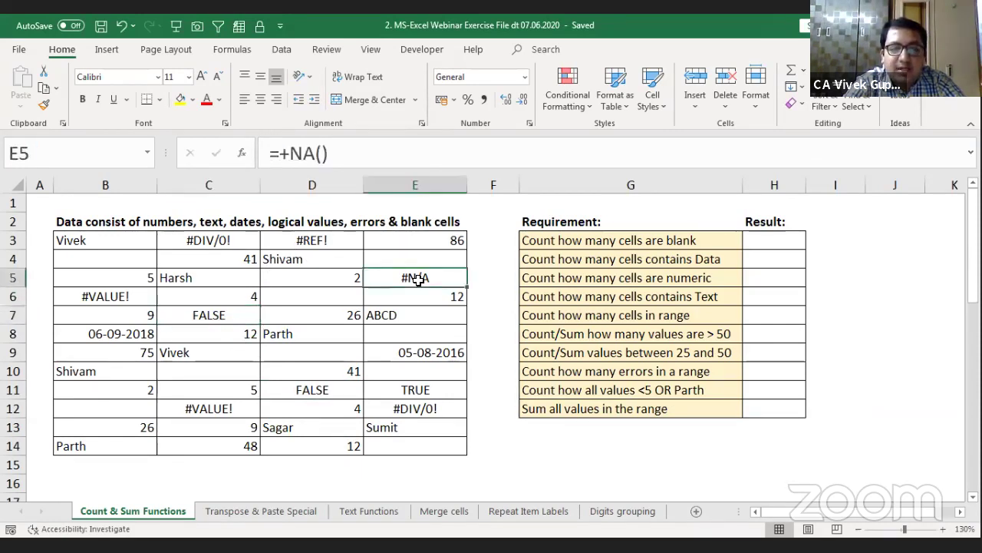
left_click(328, 243)
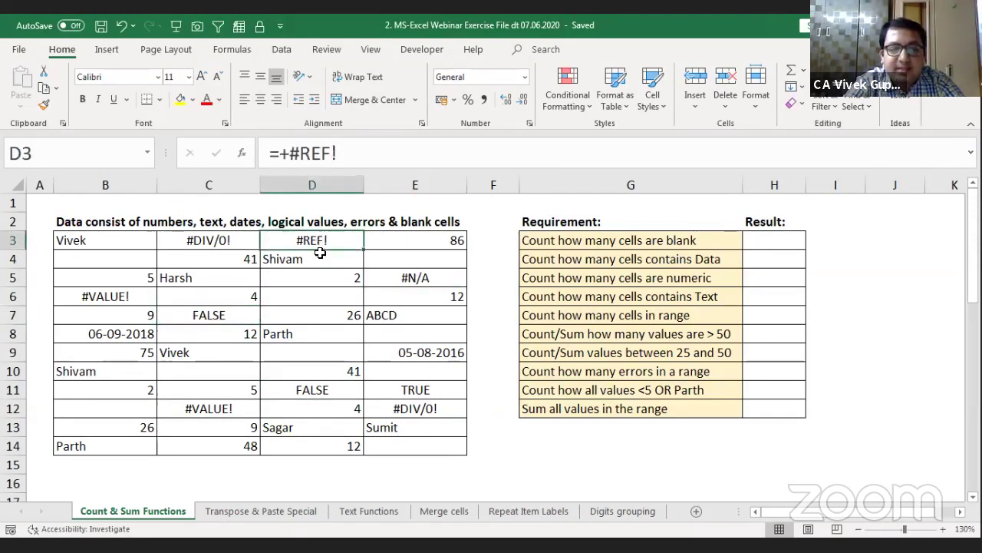
left_click(384, 408)
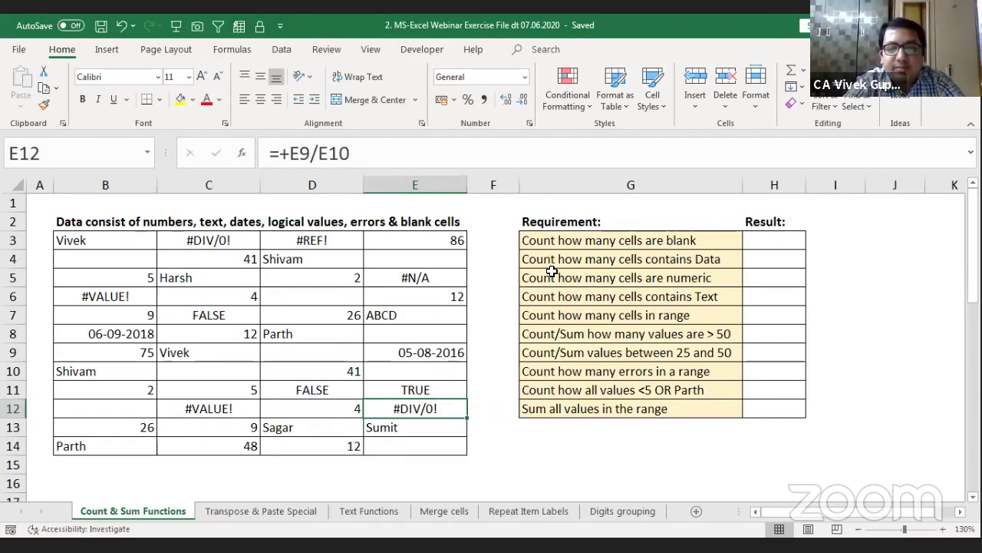
Step: Start a COUNTBLANK formula in H3 over the table, then cancel it
left_click(759, 236)
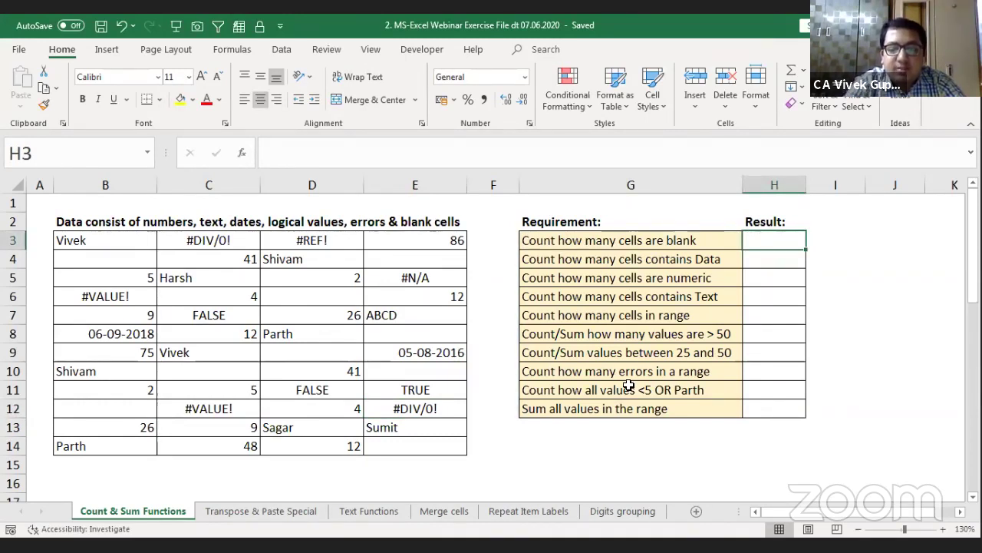
type("=")
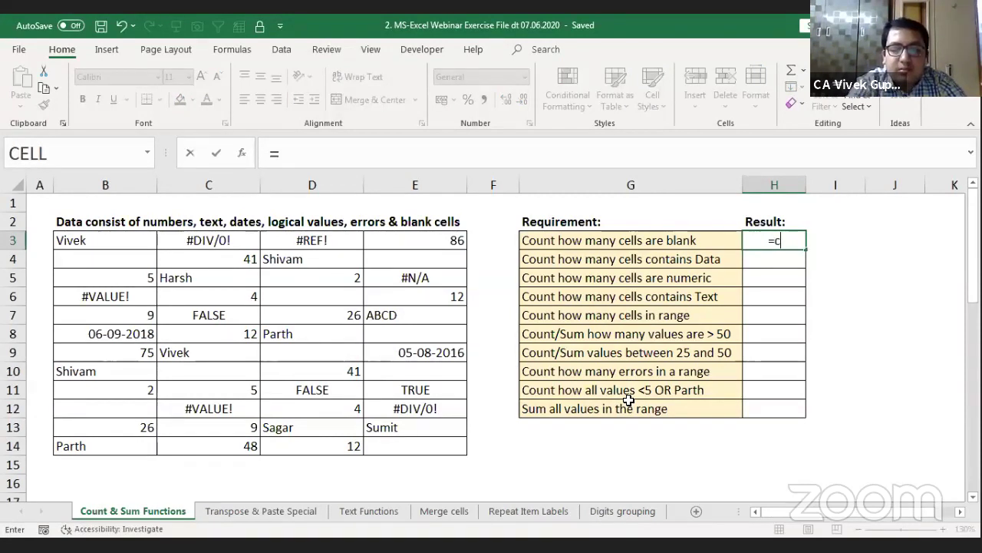
type("count")
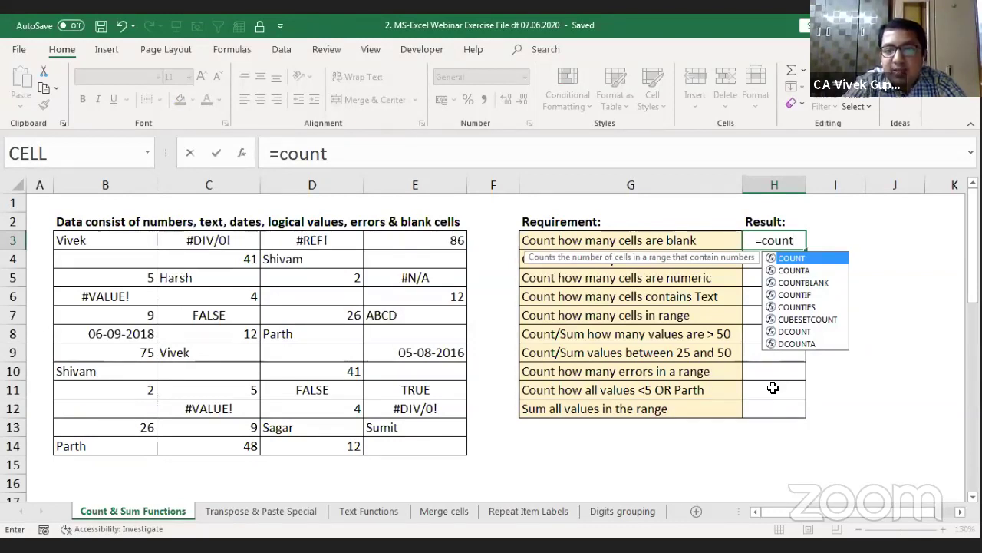
key("Down")
key("Down")
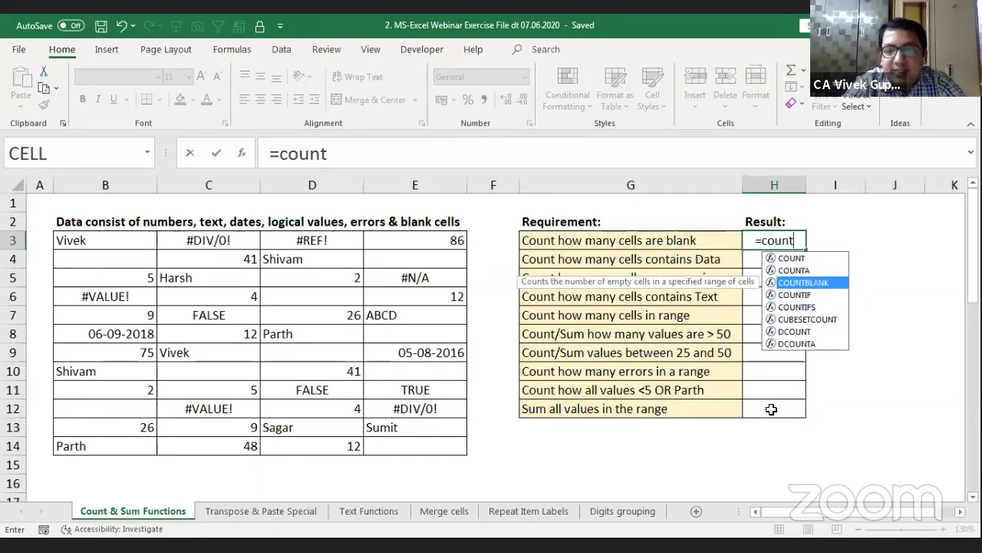
key("Tab")
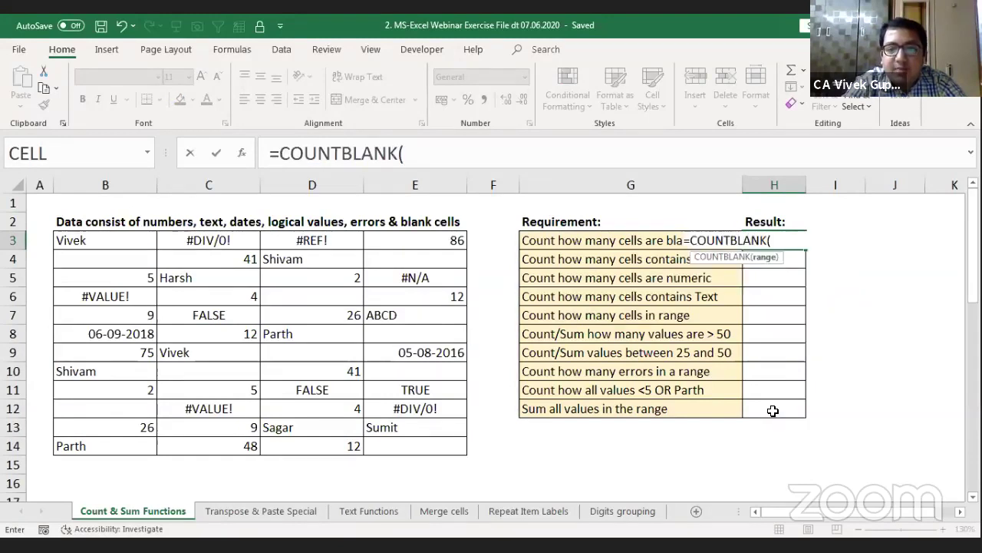
key("Left")
key("Left")
key("Left")
key("Left")
key("Left")
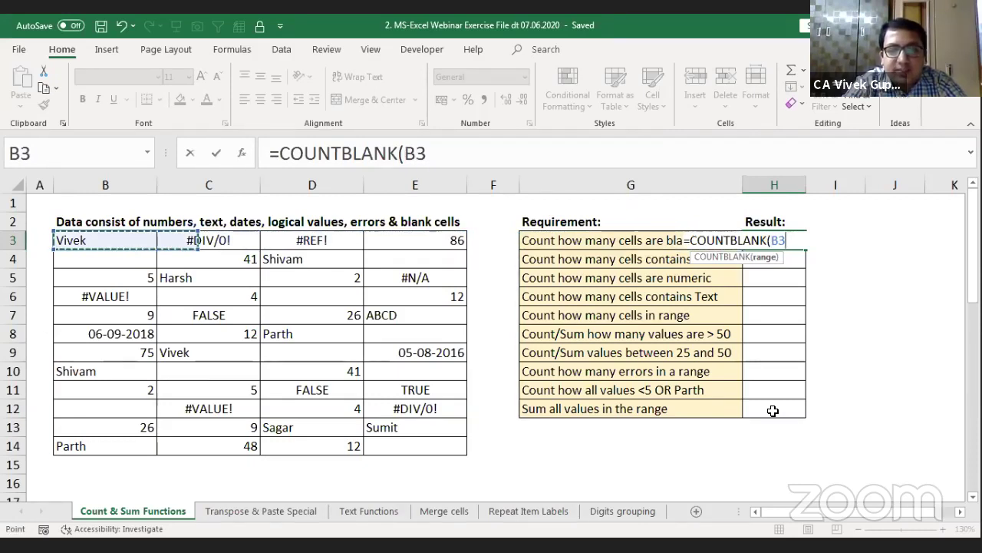
key("ctrl+a")
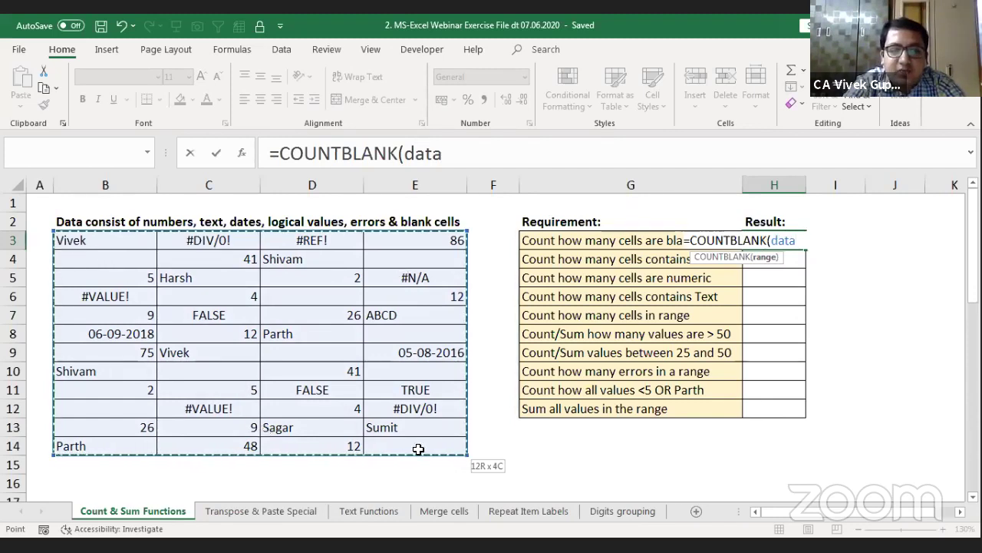
key("Escape")
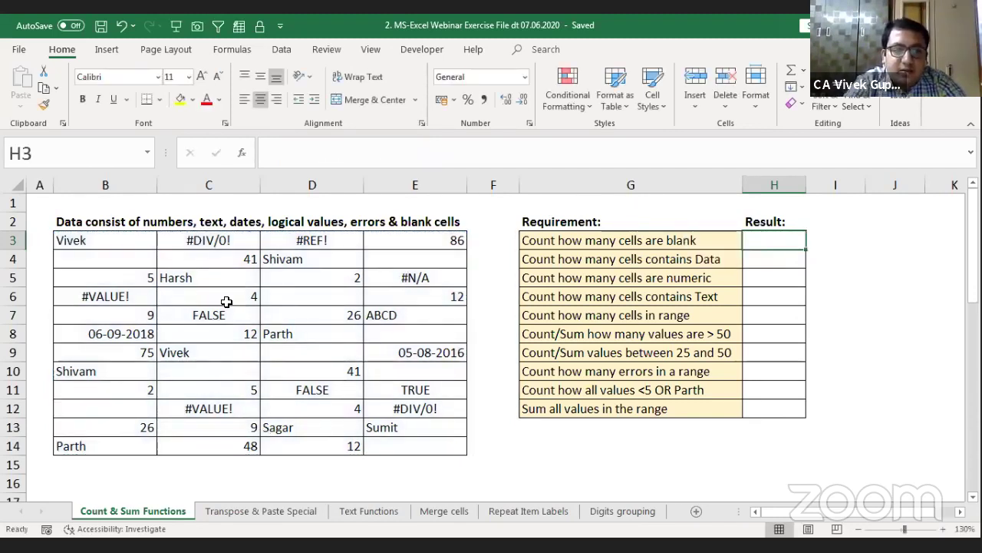
Step: Select the table B3:E14 and confirm it matches the named range data
left_click(123, 241)
key("shift+Down")
key("shift+Down")
key("shift+Down")
key("shift+Down")
key("shift+Down")
key("shift+Down")
key("shift+Down")
key("shift+Down")
key("shift+Down")
key("shift+Down")
key("shift+Down")
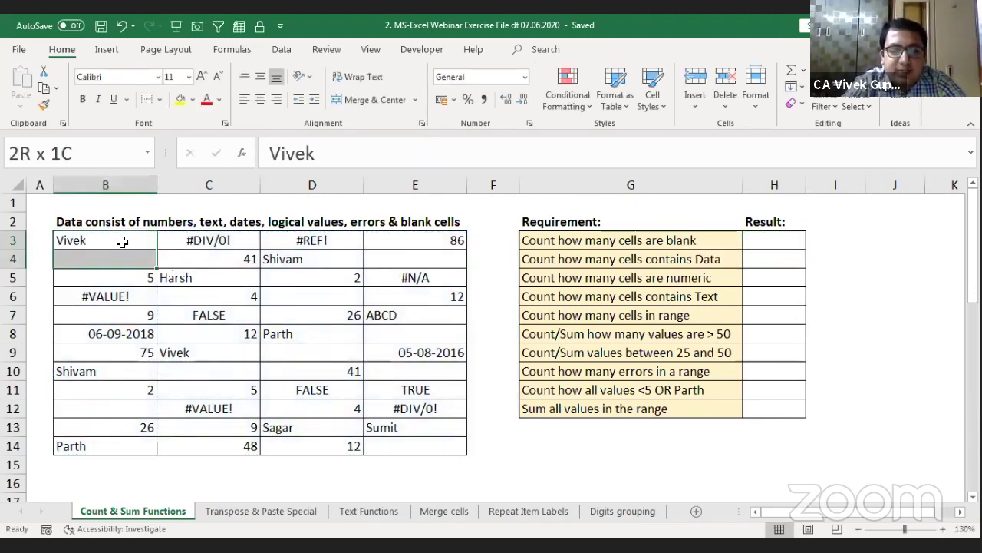
key("shift+Right")
key("shift+Right")
key("shift+Right")
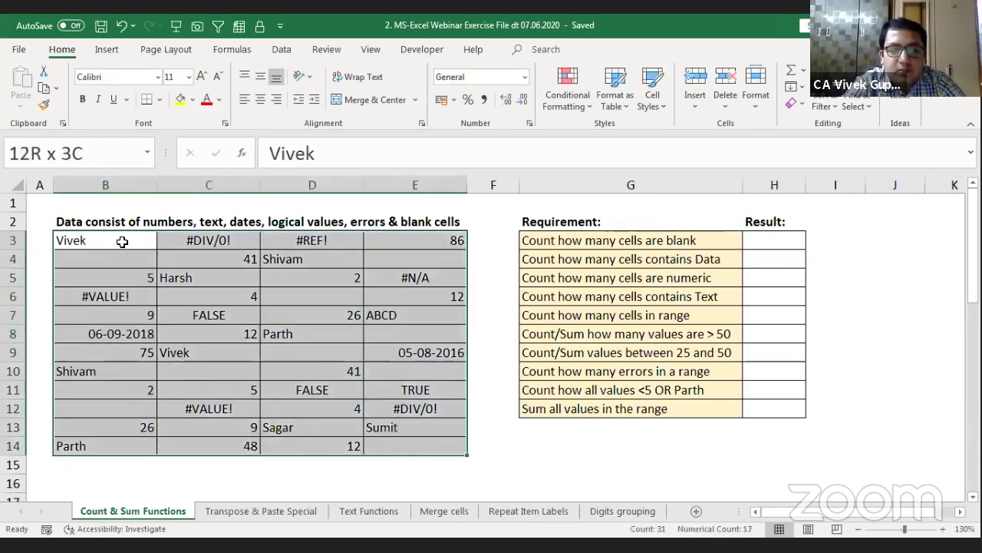
left_click(128, 159)
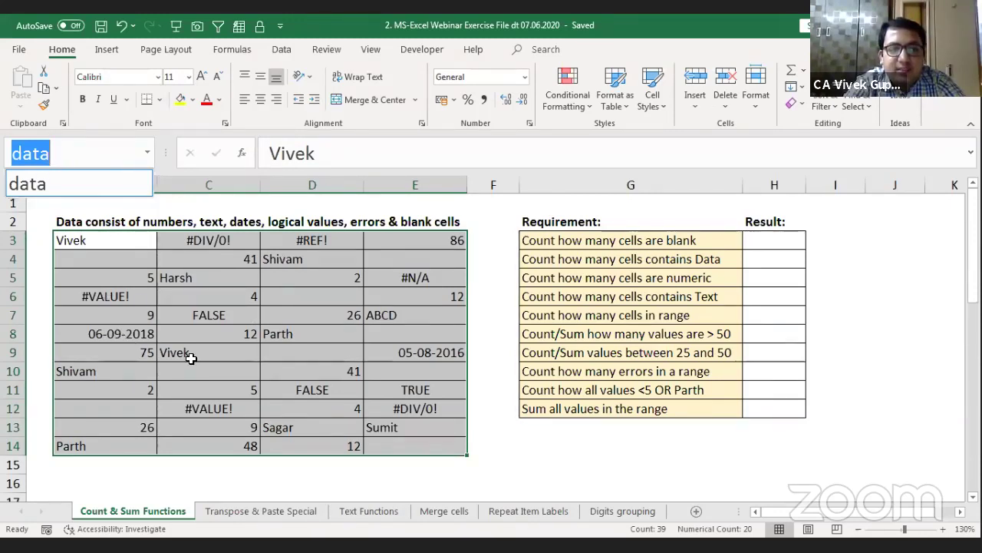
key("Escape")
key("Escape")
left_click(548, 428)
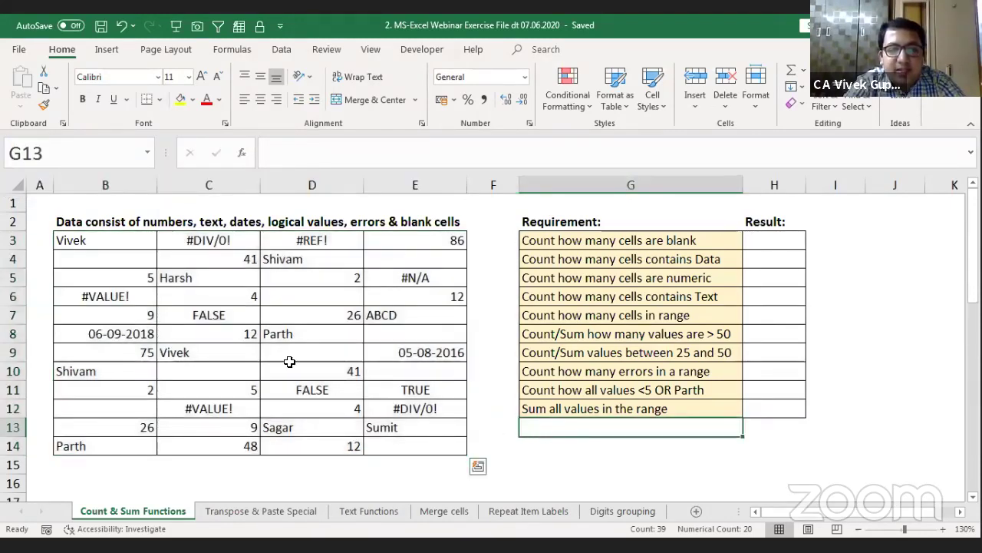
left_click(147, 152)
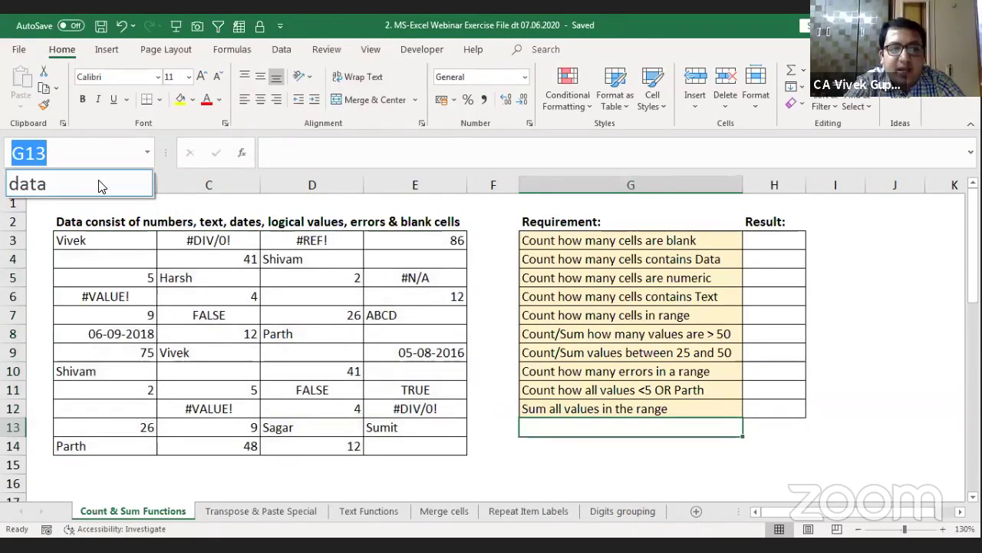
left_click(102, 185)
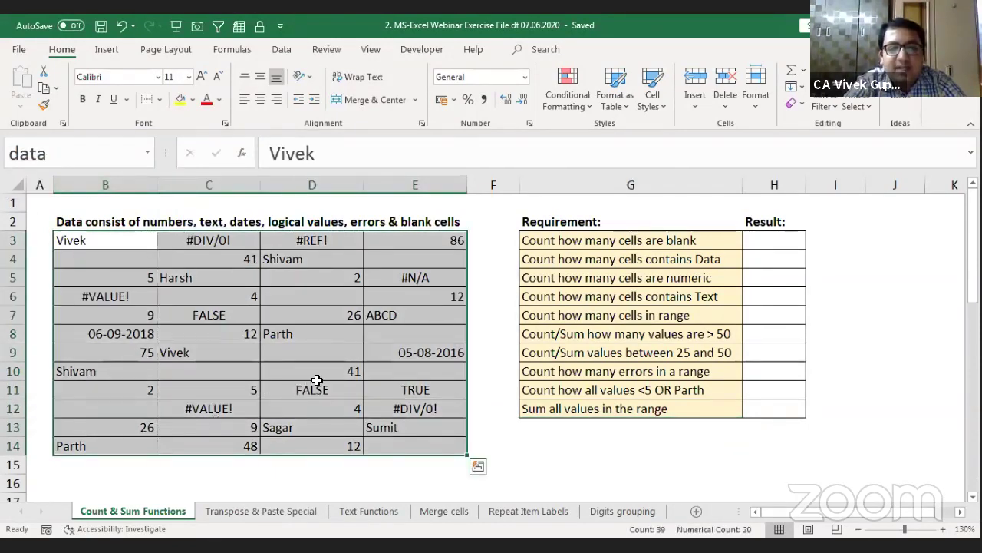
Step: Enter =+COUNTBLANK(data) in H3, returning 9 blank cells
left_click(773, 237)
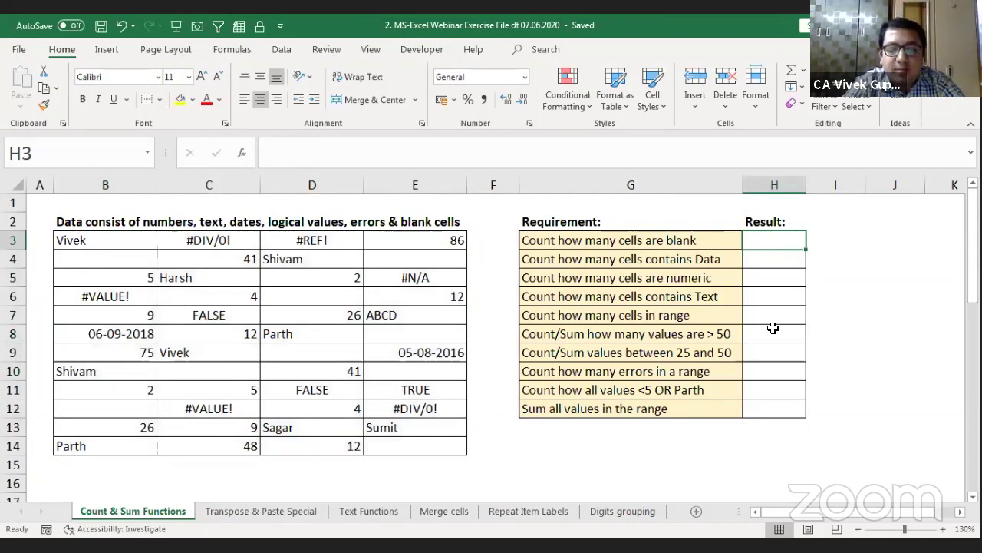
type("+")
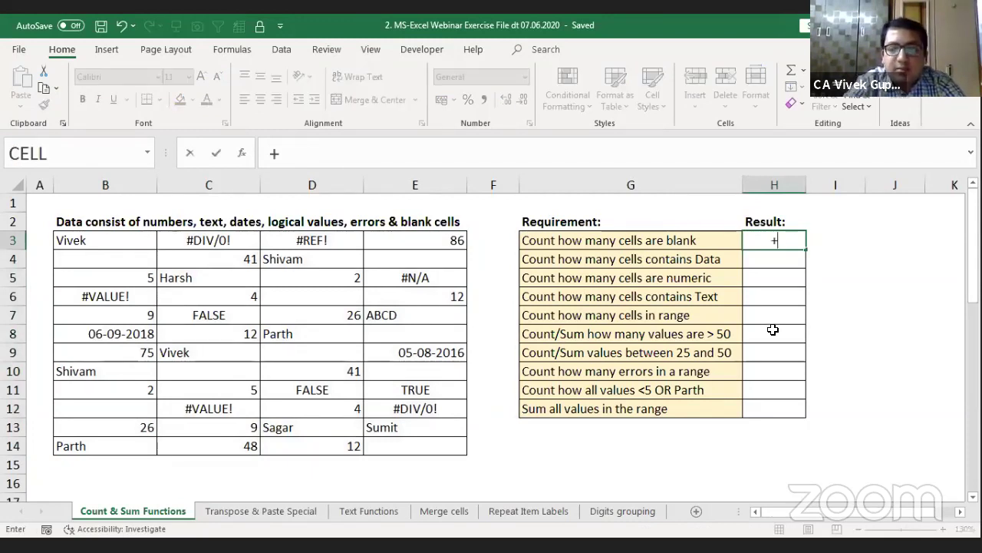
type("COUNTBLANK(")
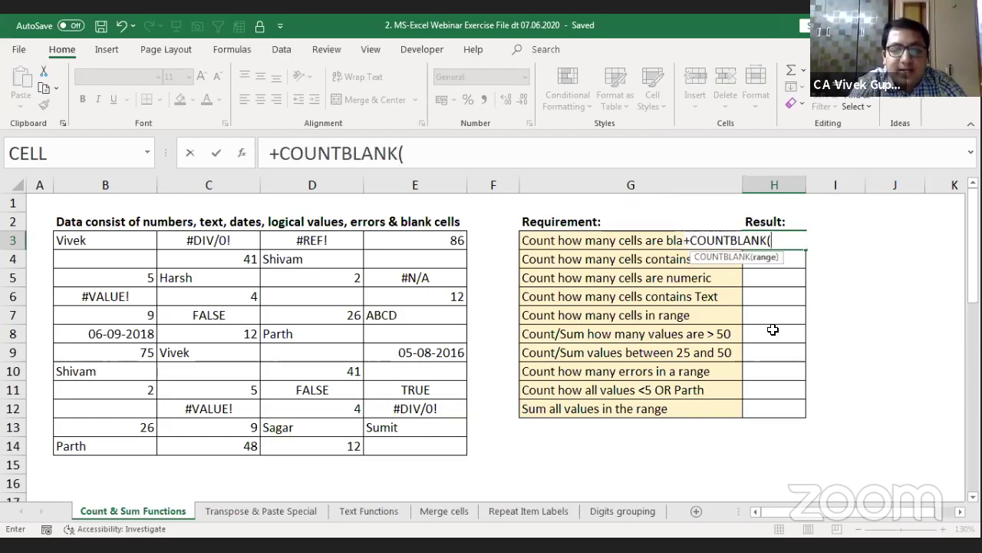
type("da")
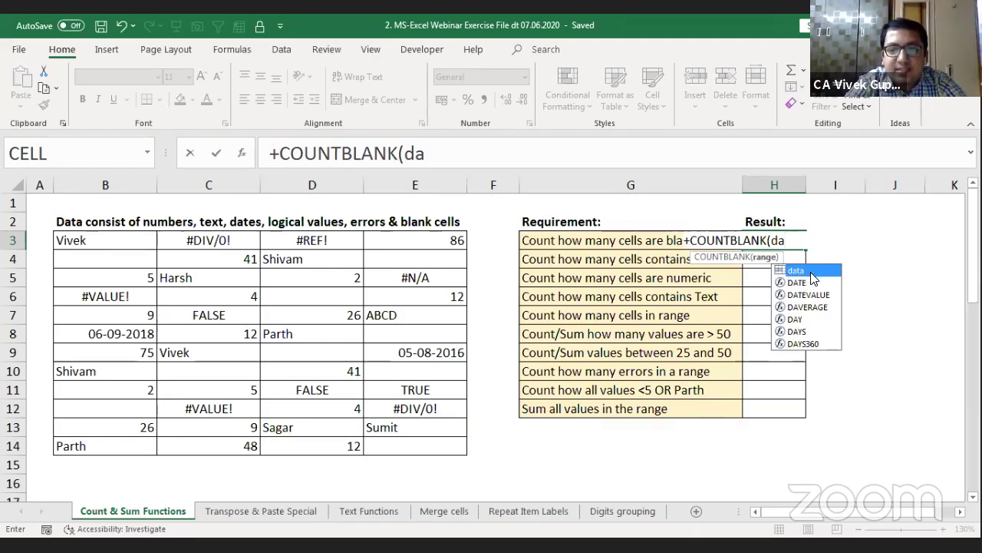
key("Tab")
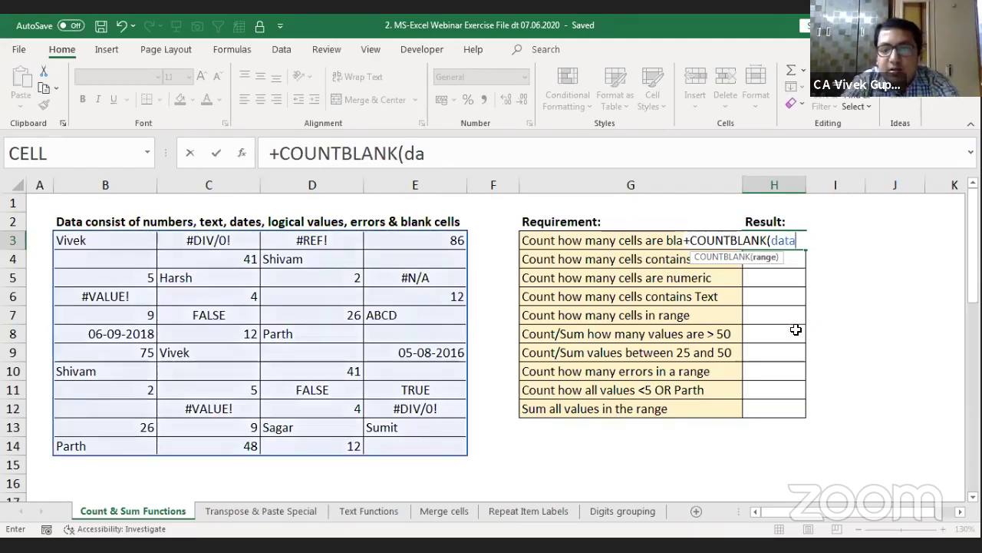
type(")")
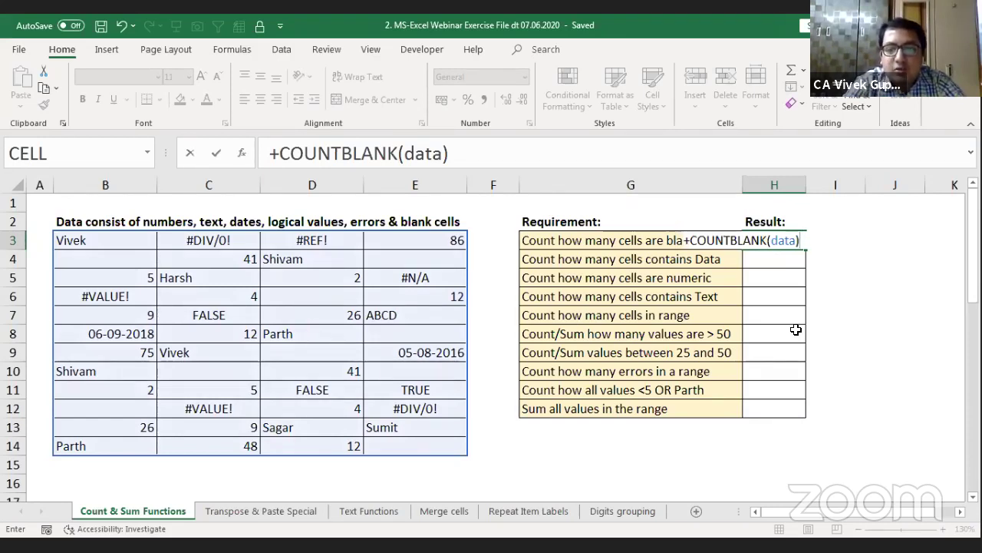
key("Return")
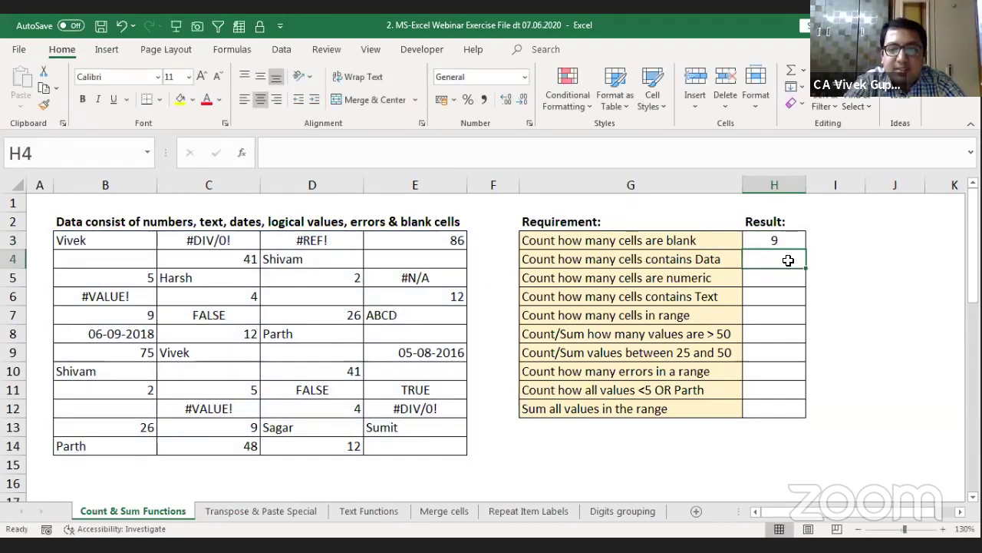
Step: Review H3's formula against the empty cell C10, then move to H4
key("Up")
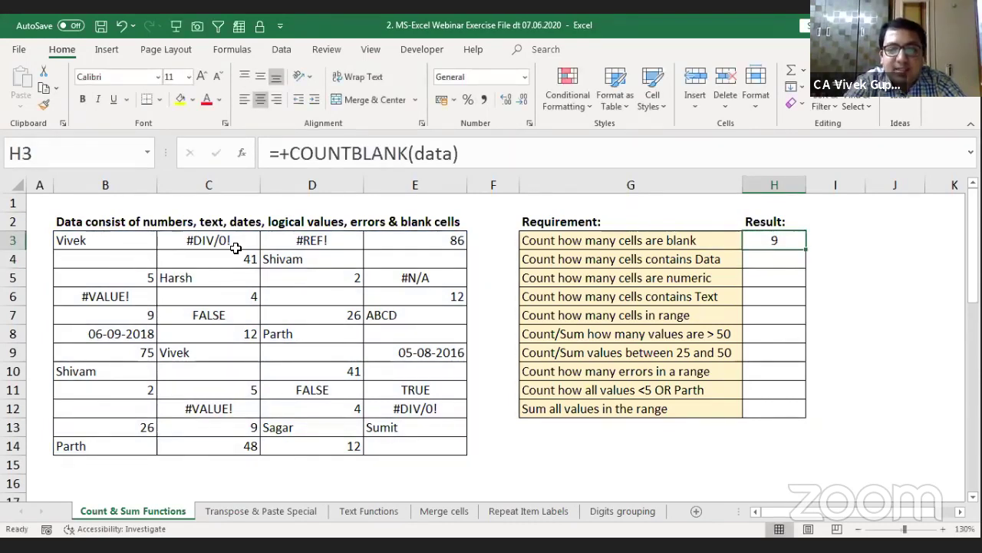
left_click(225, 374)
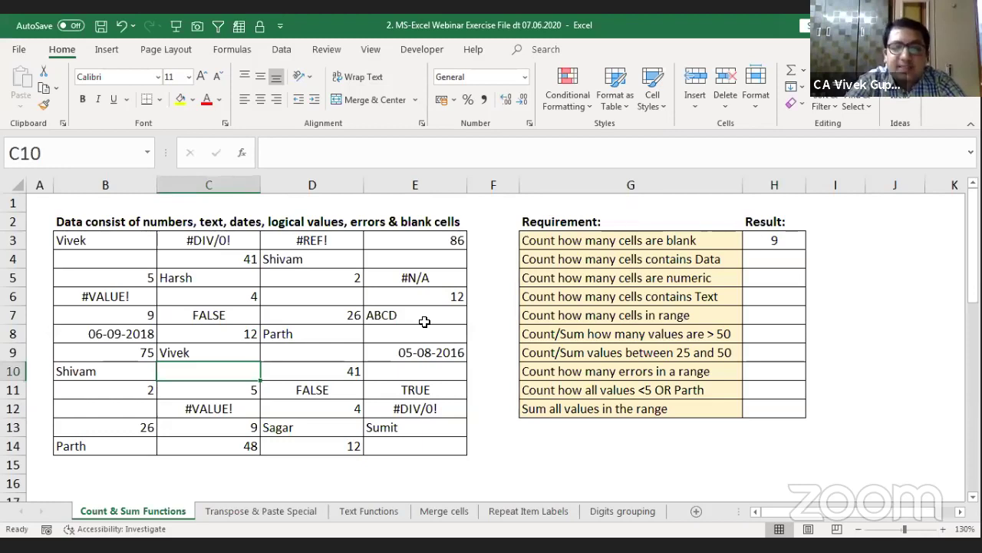
left_click(767, 239)
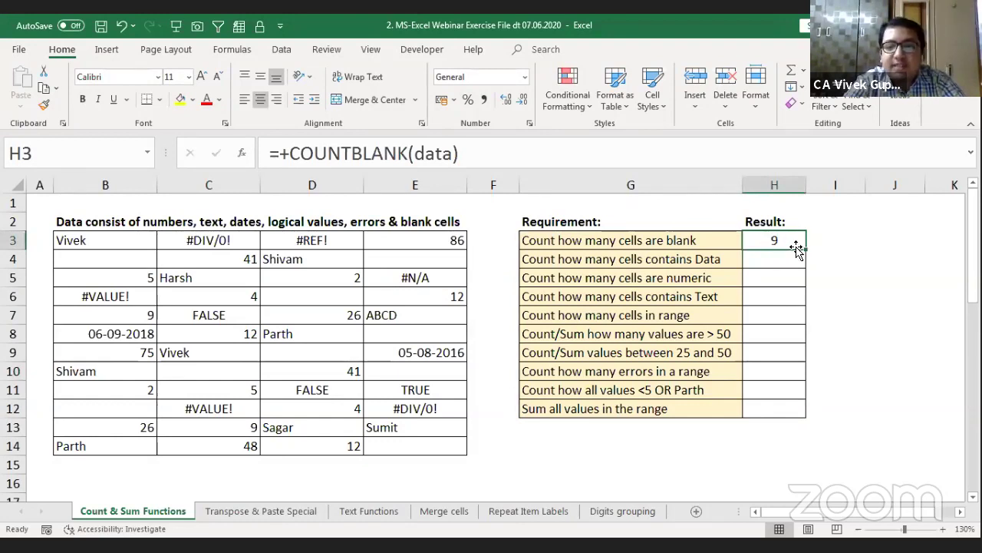
left_click(760, 260)
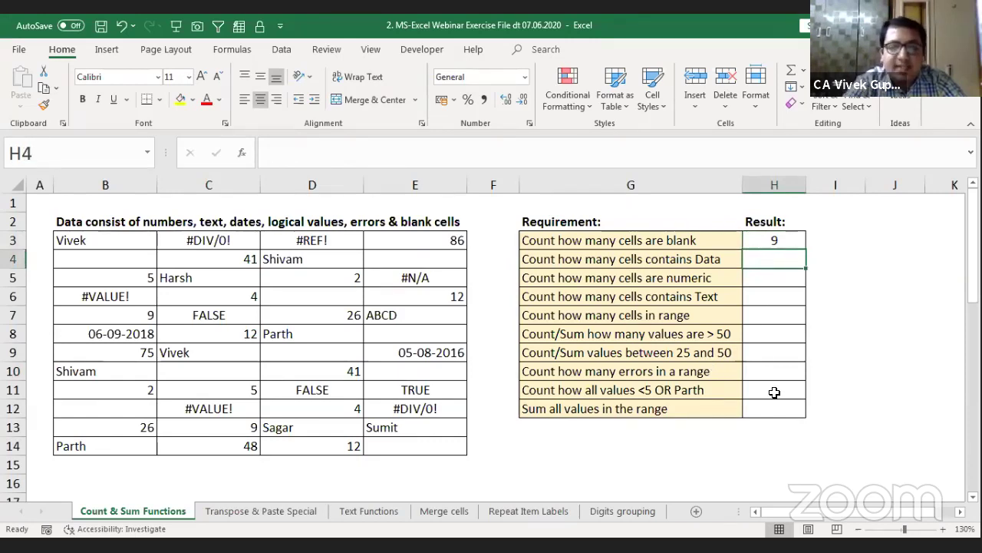
Step: Enter =+COUNTA(data) in H4 to show 39 non-blank cells, then recheck the H4 and H3 formulas
type("+")
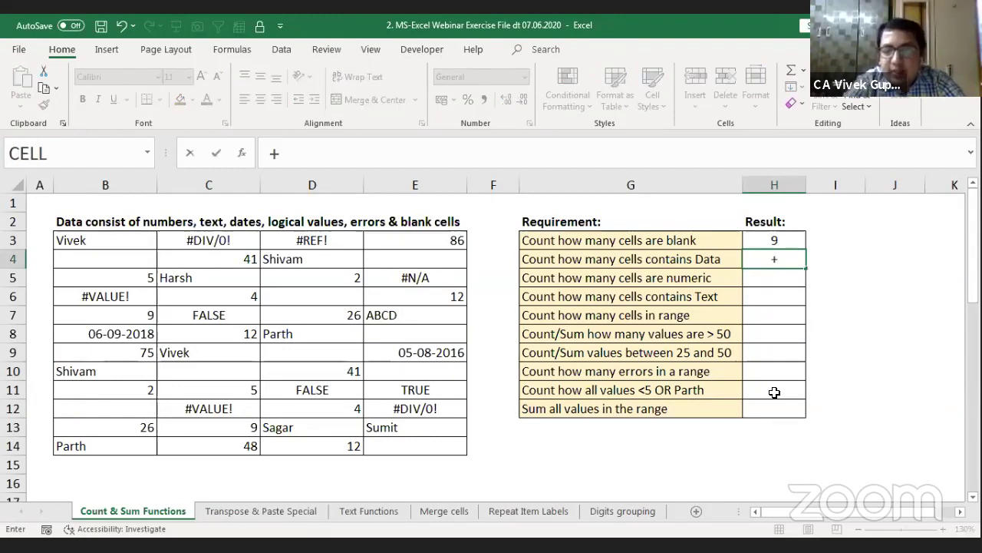
type("coun")
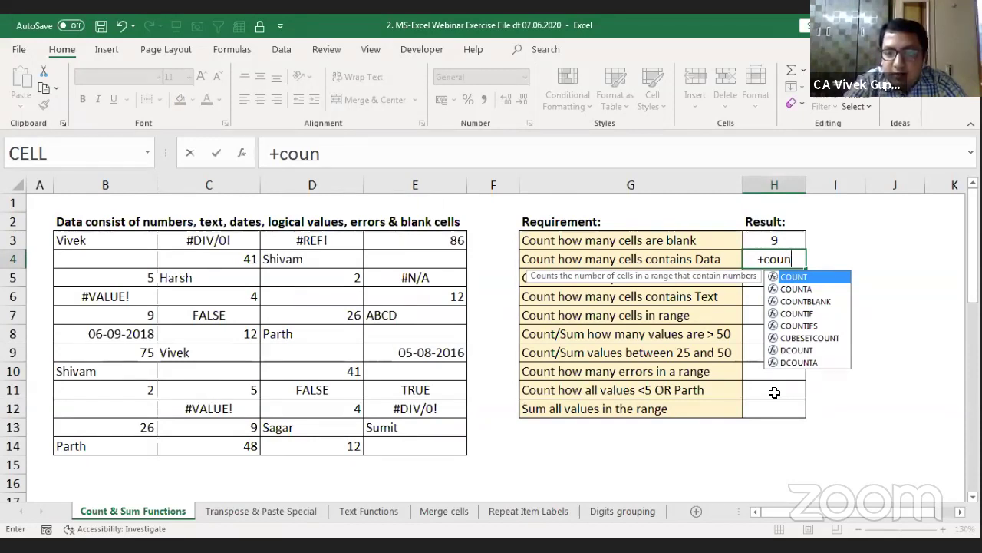
key("Down")
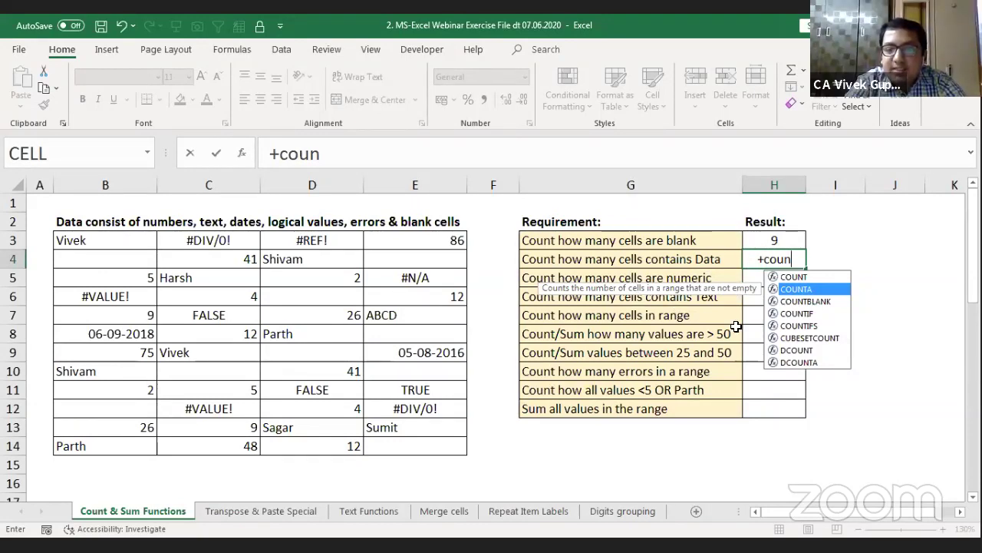
key("Tab")
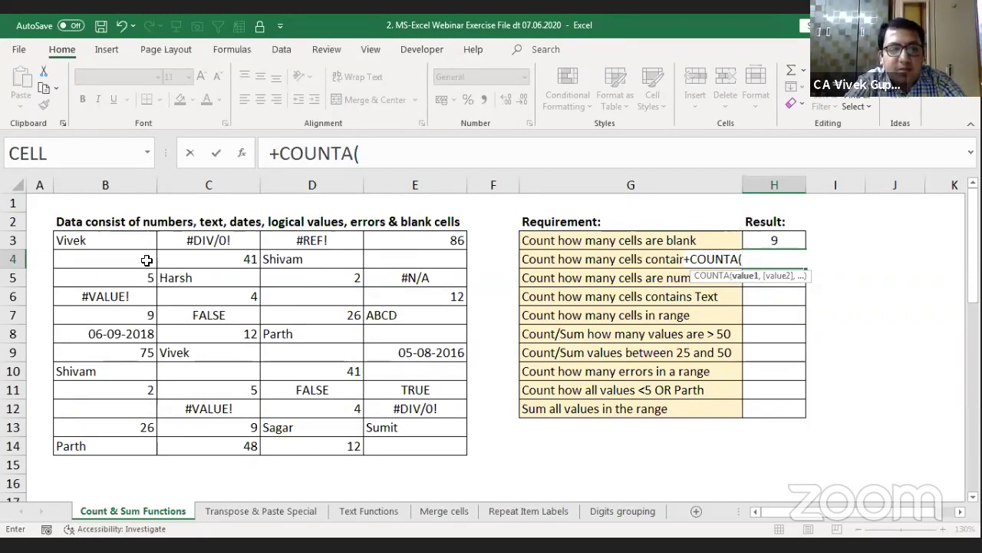
left_click(126, 241)
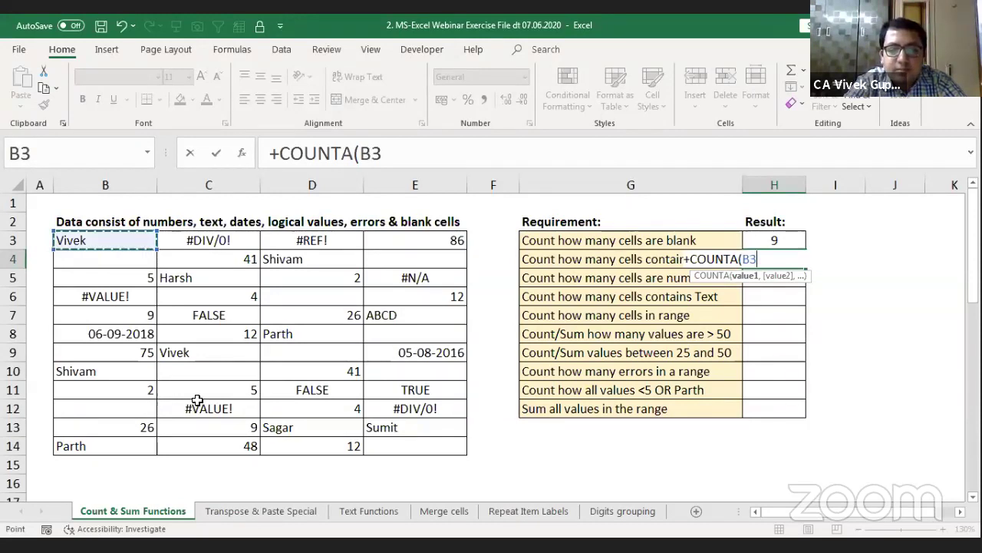
key("ctrl+a")
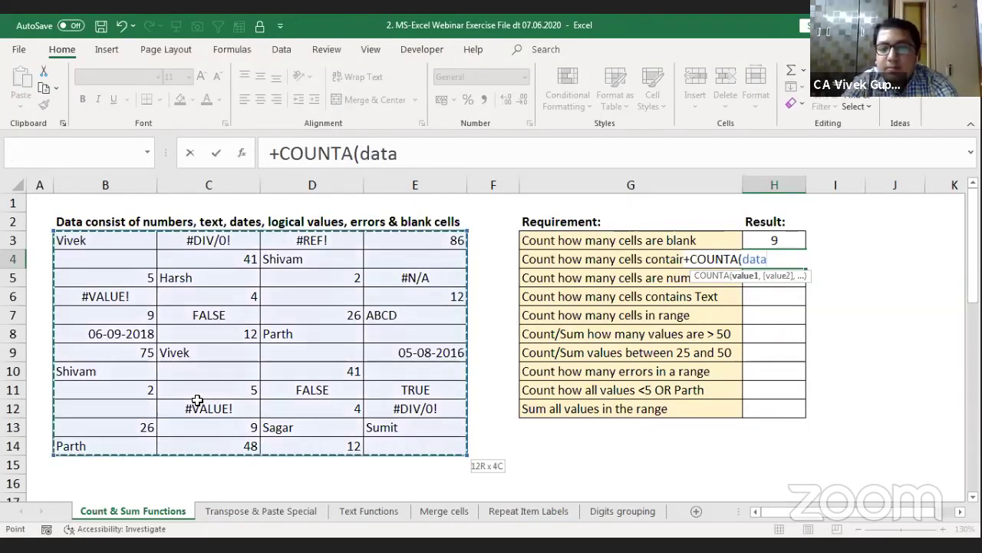
type(")")
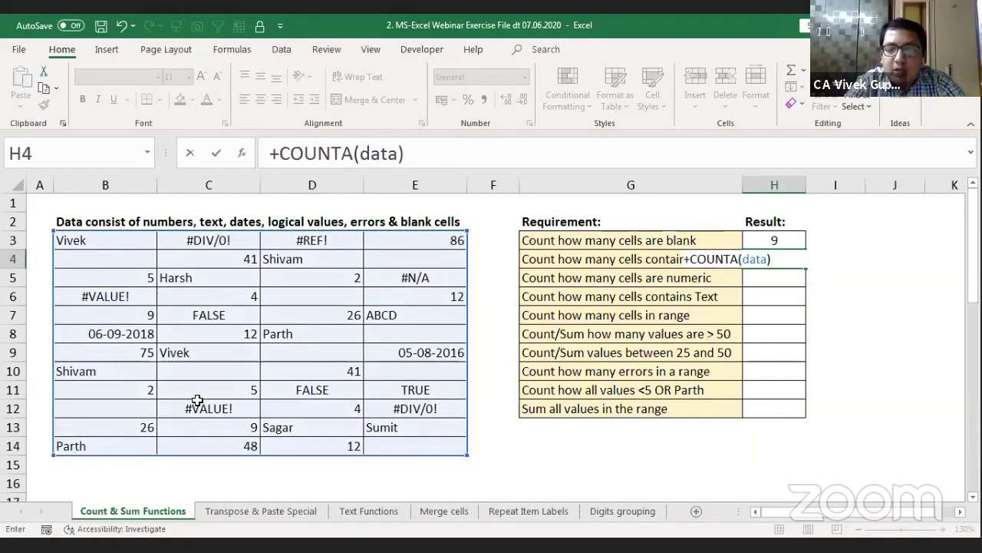
key("Return")
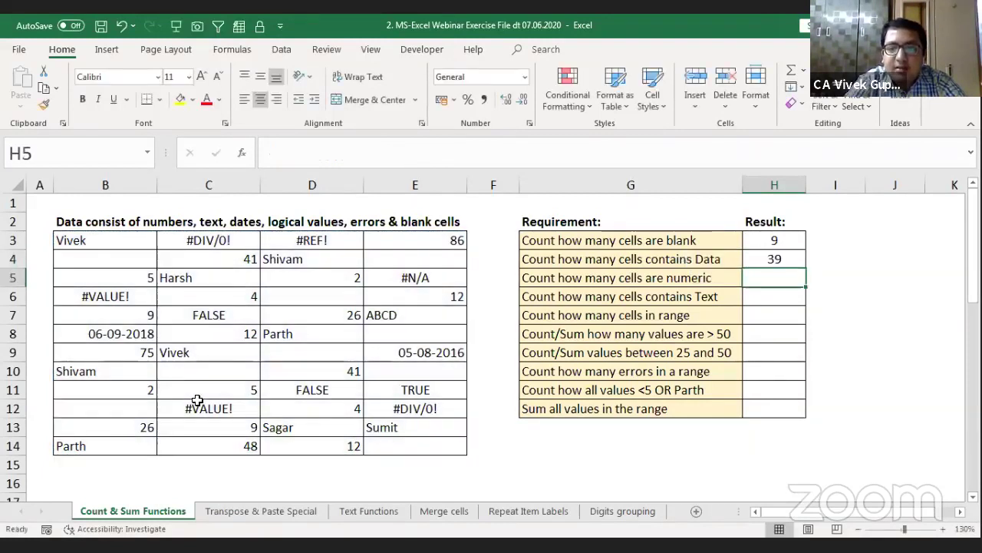
left_click(765, 260)
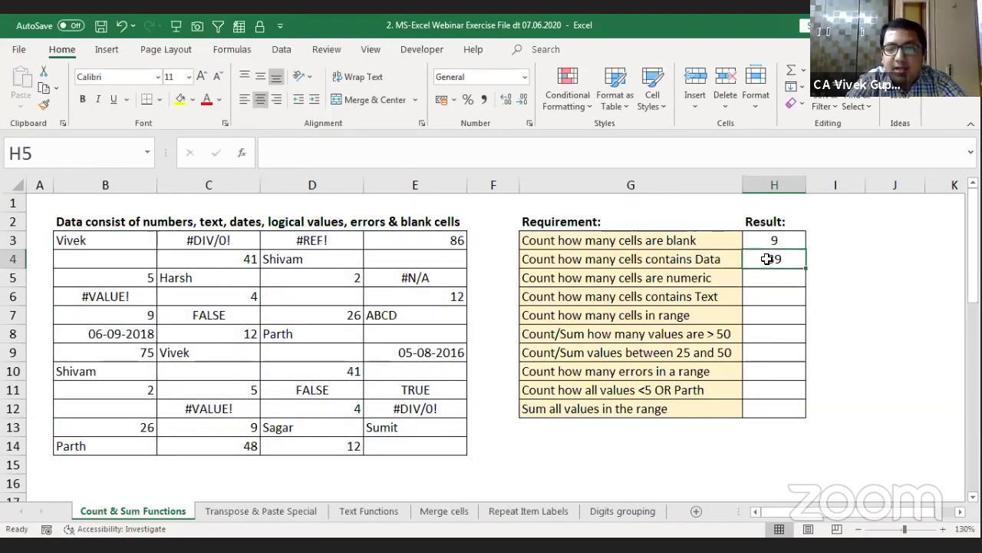
left_click(788, 246)
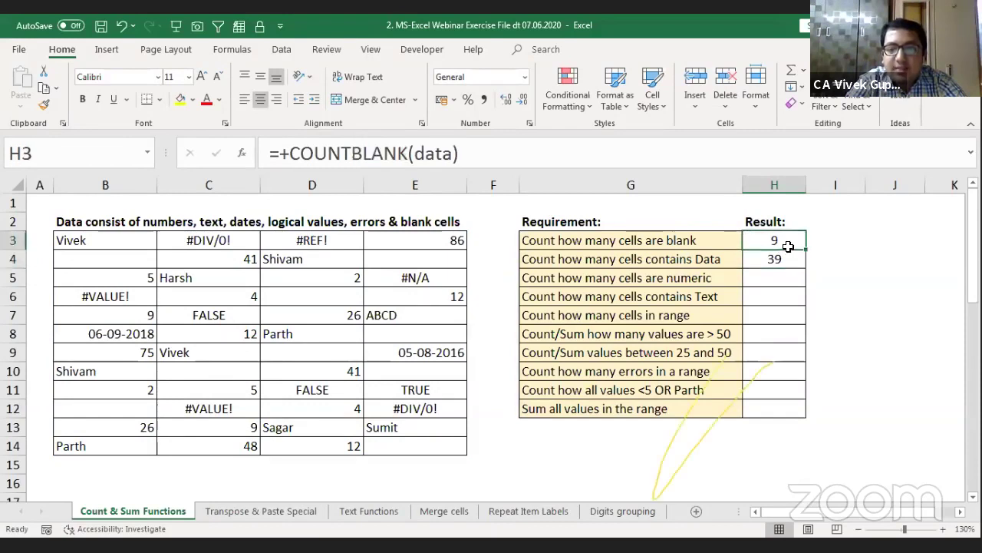
left_click_drag(788, 246, 785, 258)
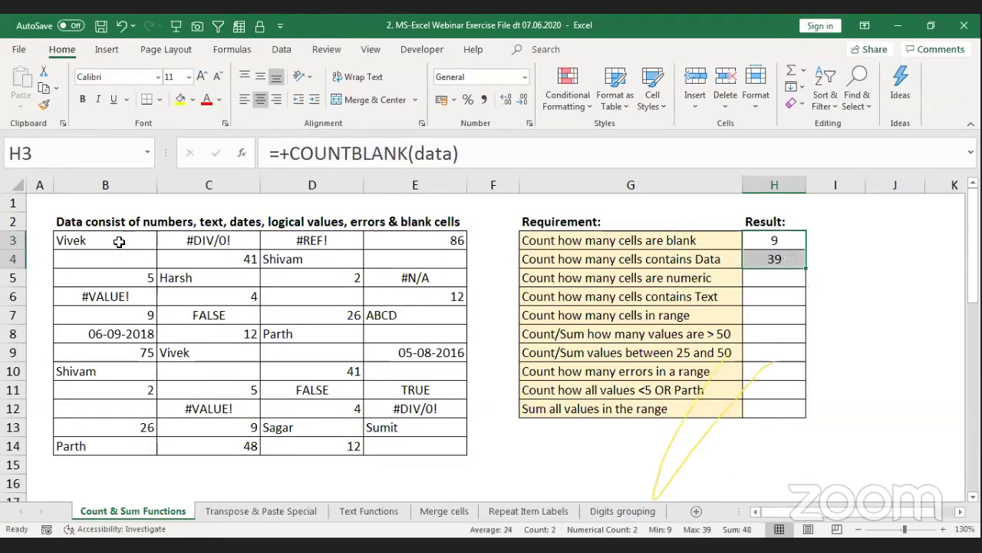
left_click_drag(121, 247, 386, 450)
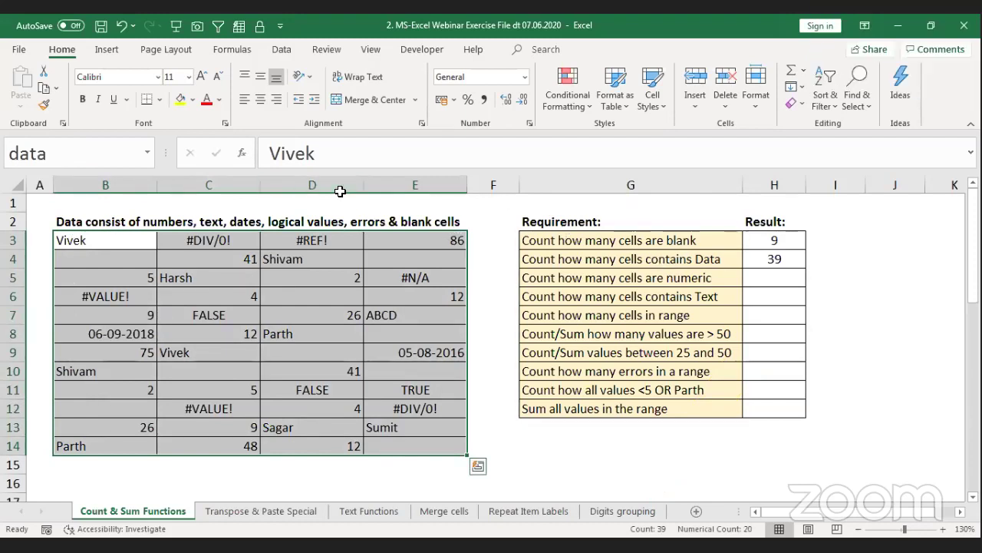
key("Right")
key("Right")
key("Right")
key("shift+Down")
key("shift+Down")
key("shift+Down")
key("shift+Down")
key("shift+Down")
key("shift+Down")
key("shift+Down")
key("shift+Down")
key("shift+Down")
key("shift+Down")
key("shift+Down")
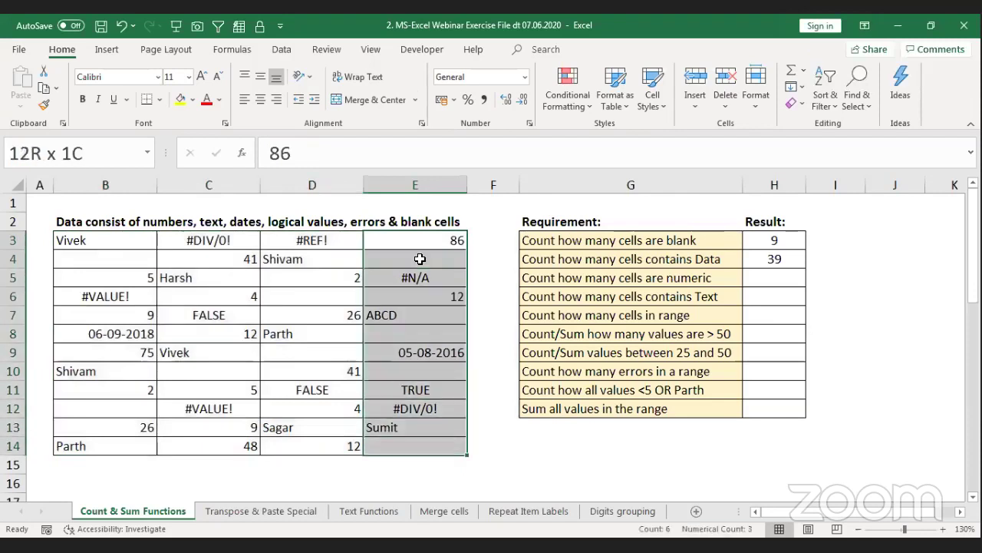
key("shift+Left")
key("shift+Left")
key("shift+Left")
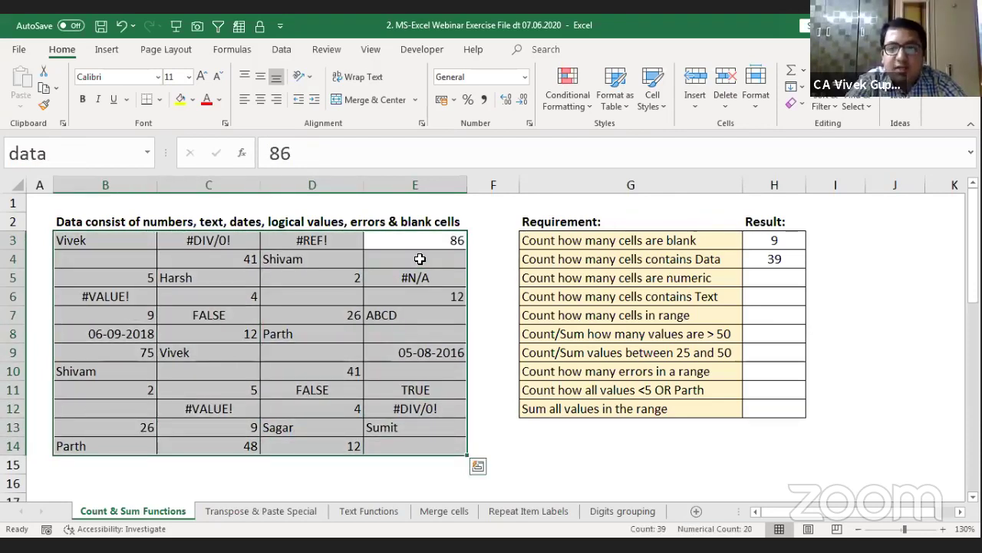
left_click(774, 275)
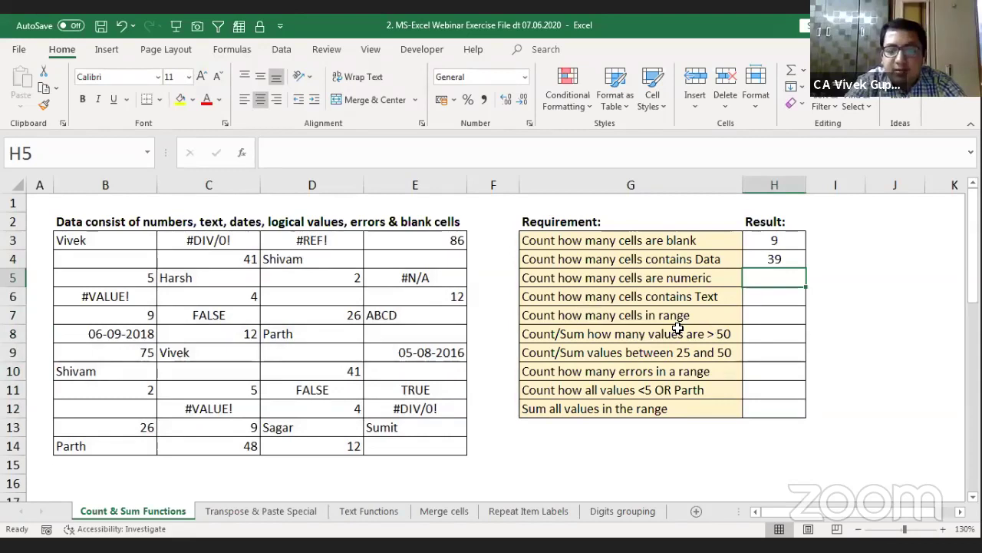
key("Left")
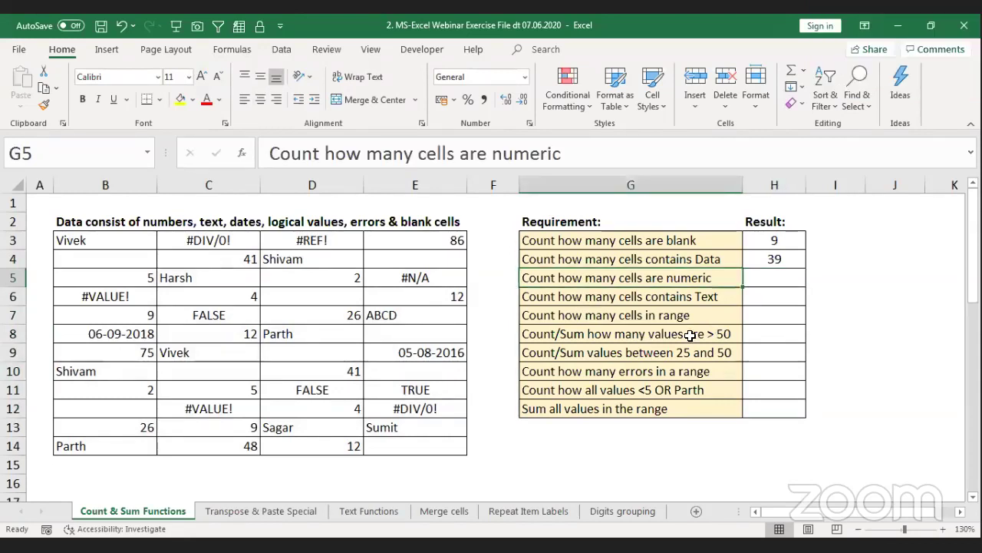
key("Right")
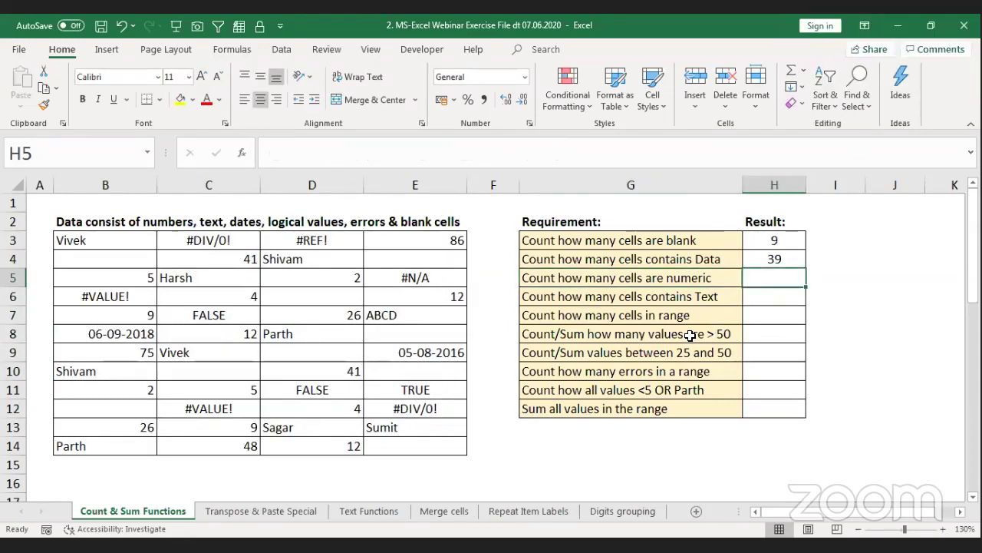
Step: Enter =+COUNT(data) in H5 to get 20, then select results H3:H5 and requirements G8:G12
type("+")
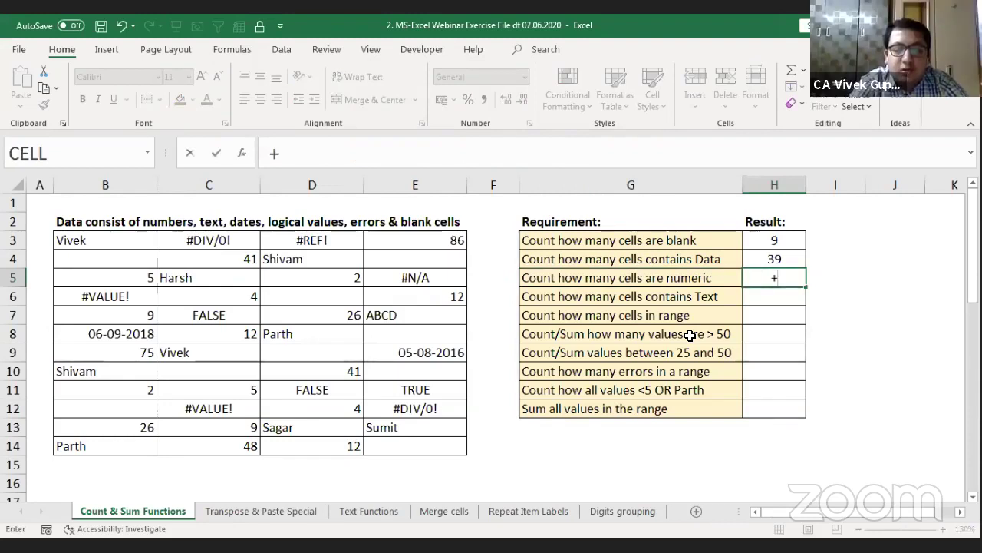
type("count")
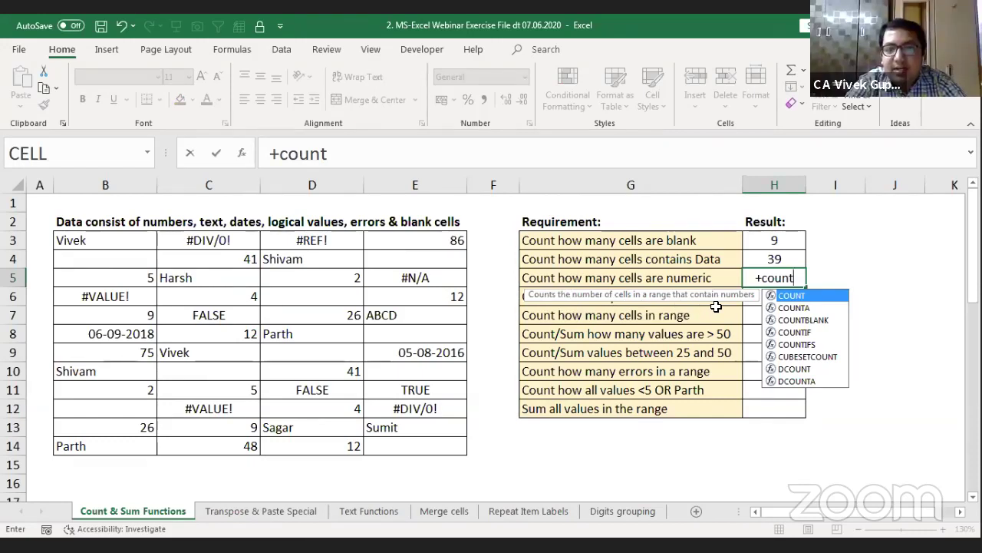
key("Tab")
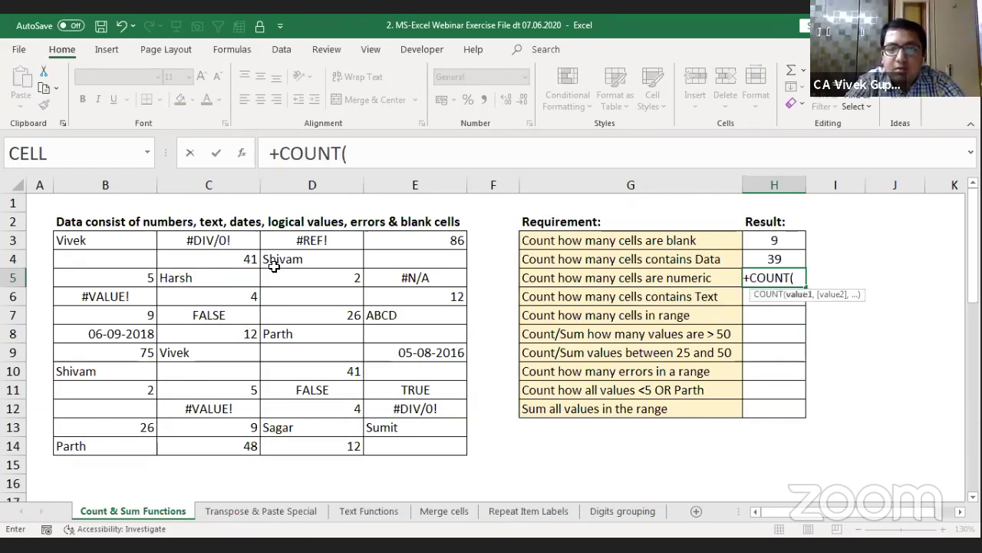
left_click(119, 235)
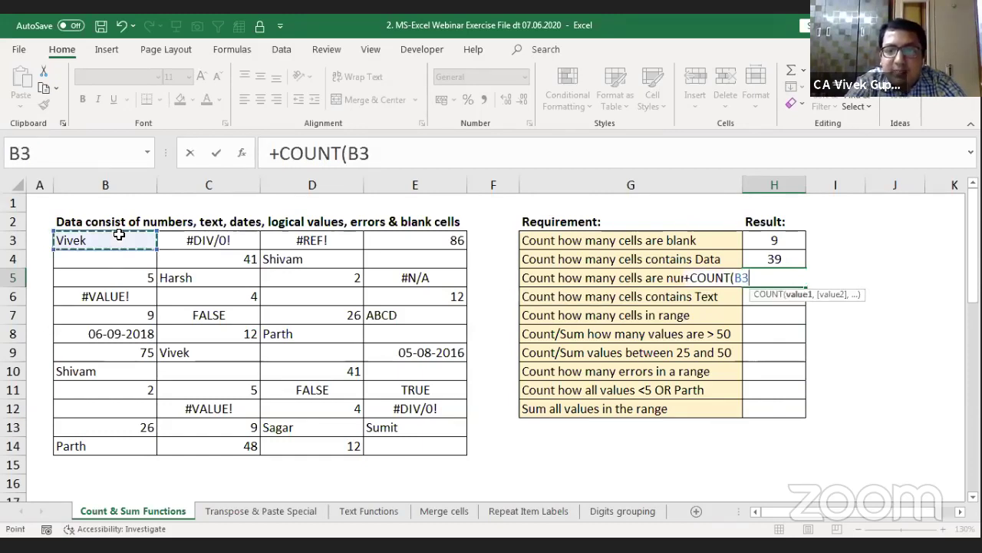
key("BackSpace")
key("BackSpace")
type("data")
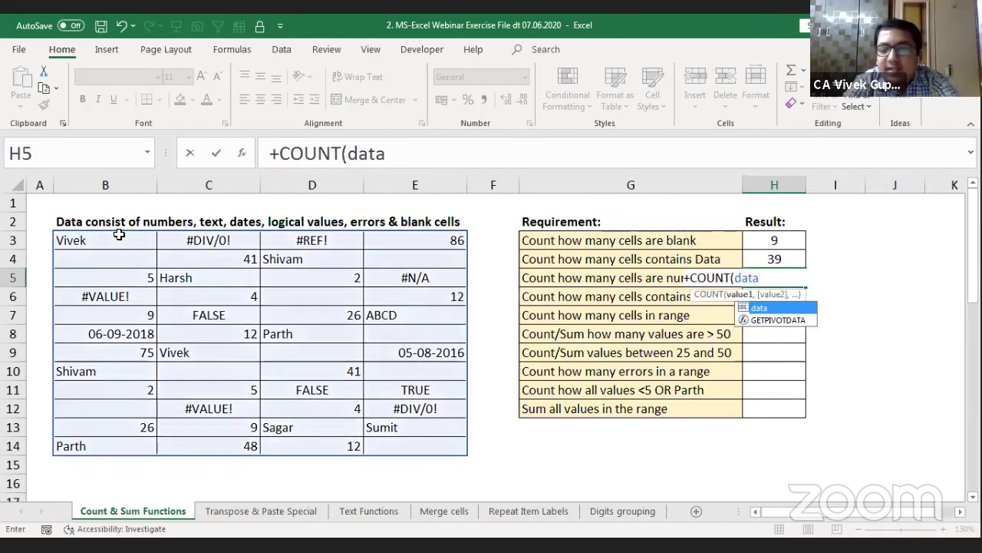
type(")")
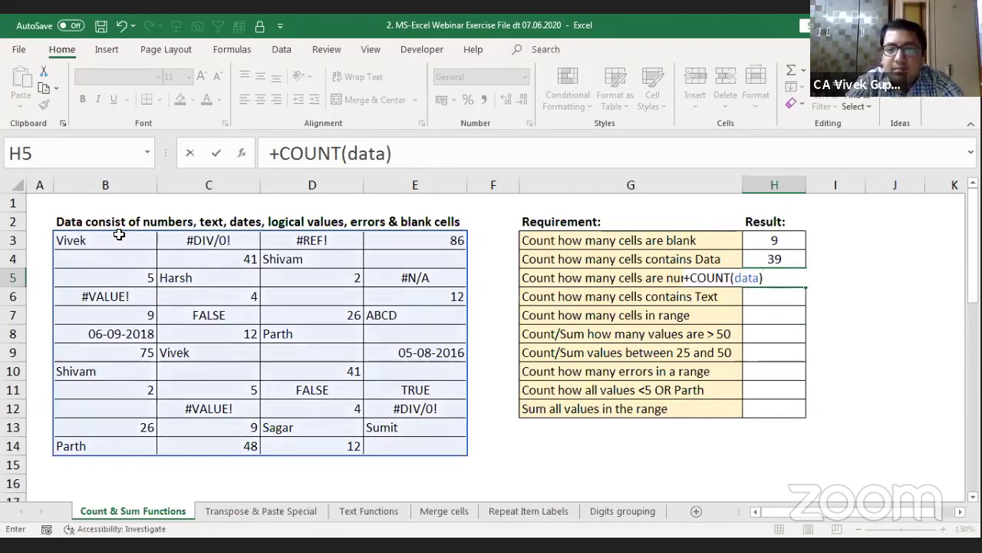
key("Return")
key("Up")
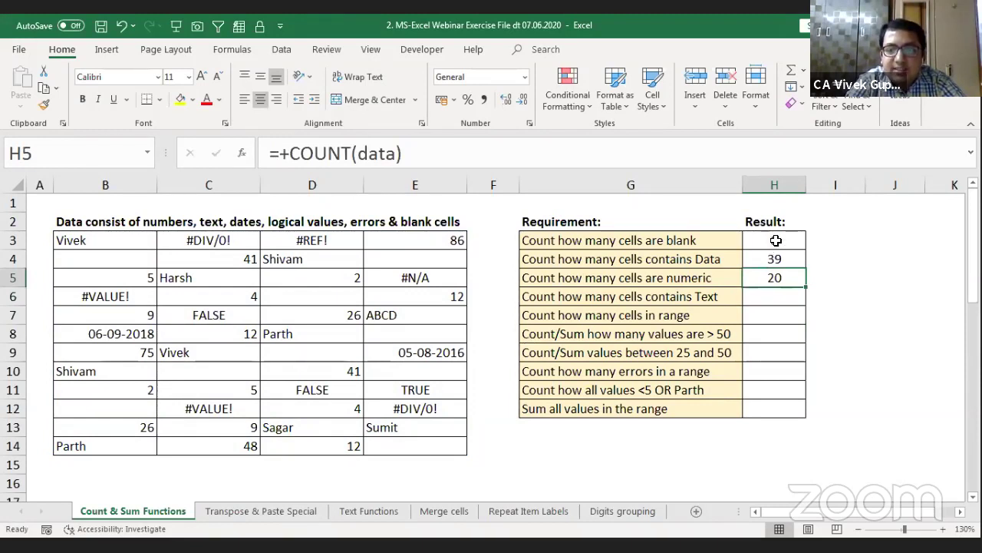
left_click_drag(776, 240, 776, 278)
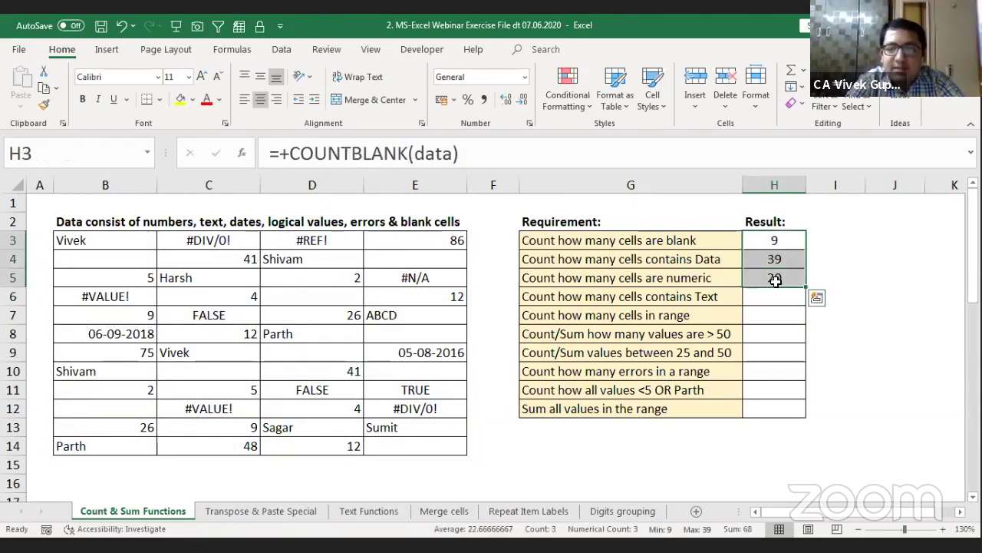
left_click_drag(673, 335, 663, 410)
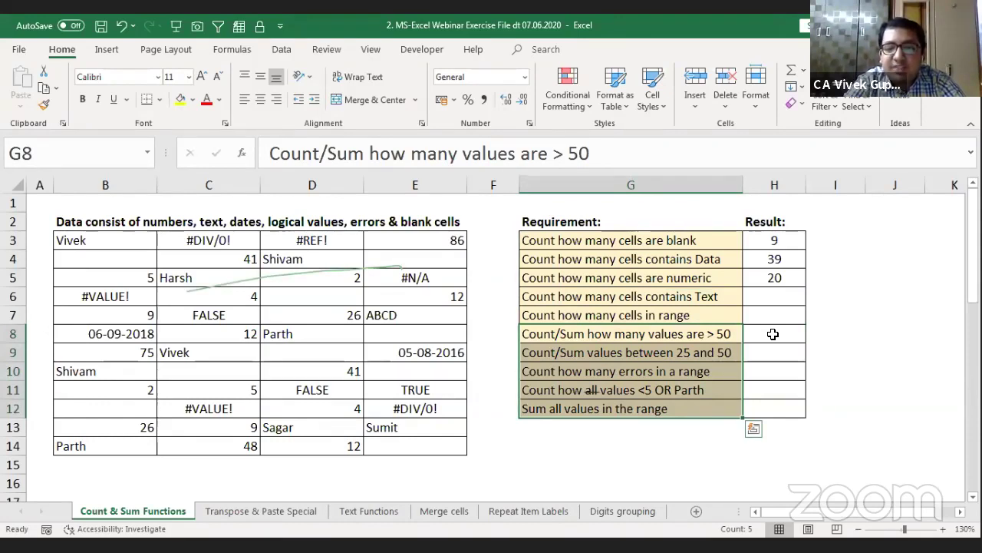
Step: Show the text-count requirement and point out the text cells D4, C5, C9, E13 and D13
key("Up")
key("Up")
key("Up")
key("Down")
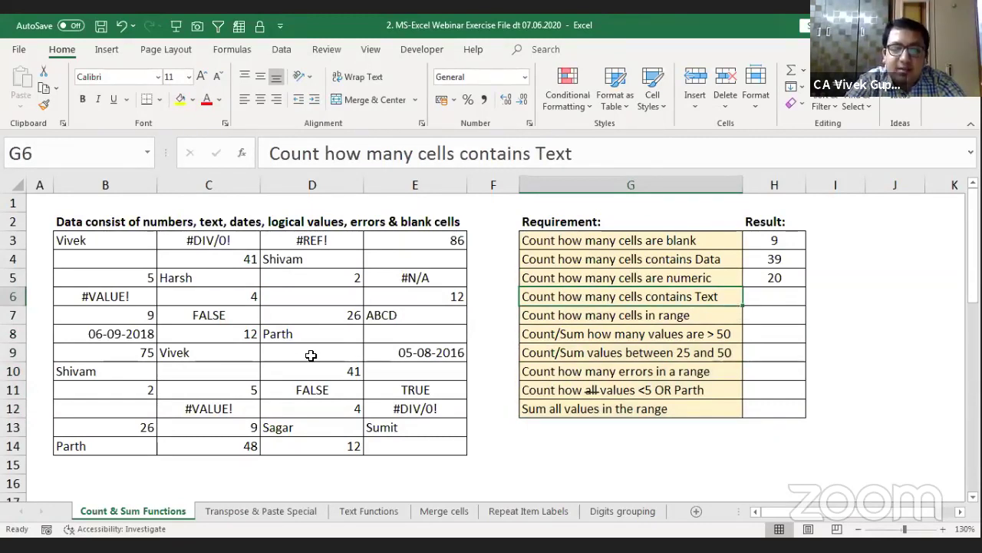
left_click(278, 259)
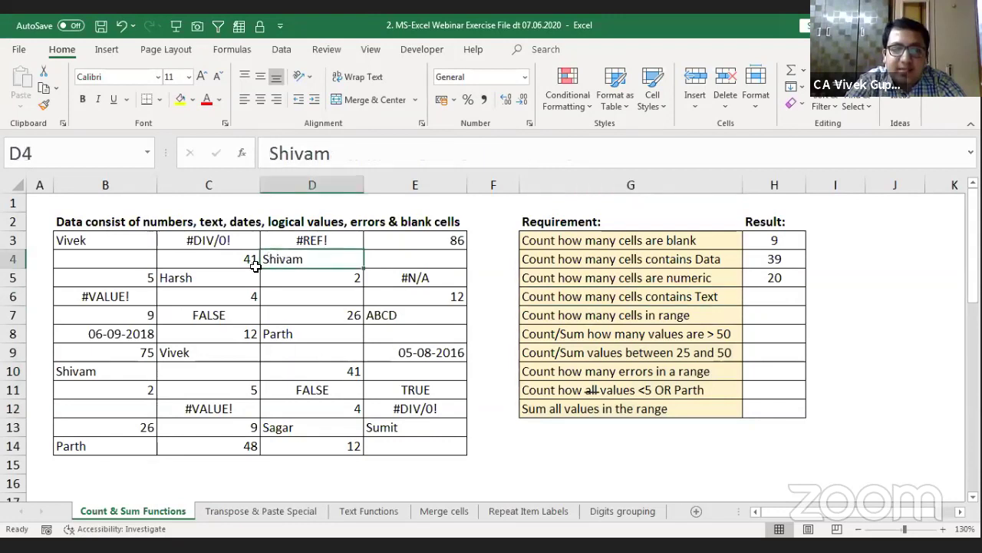
left_click(211, 277)
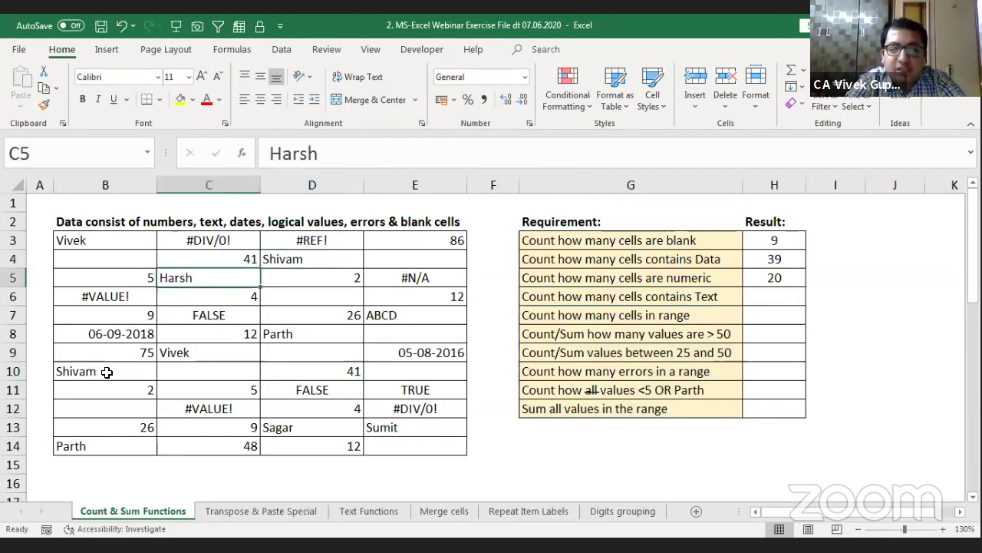
left_click(178, 352)
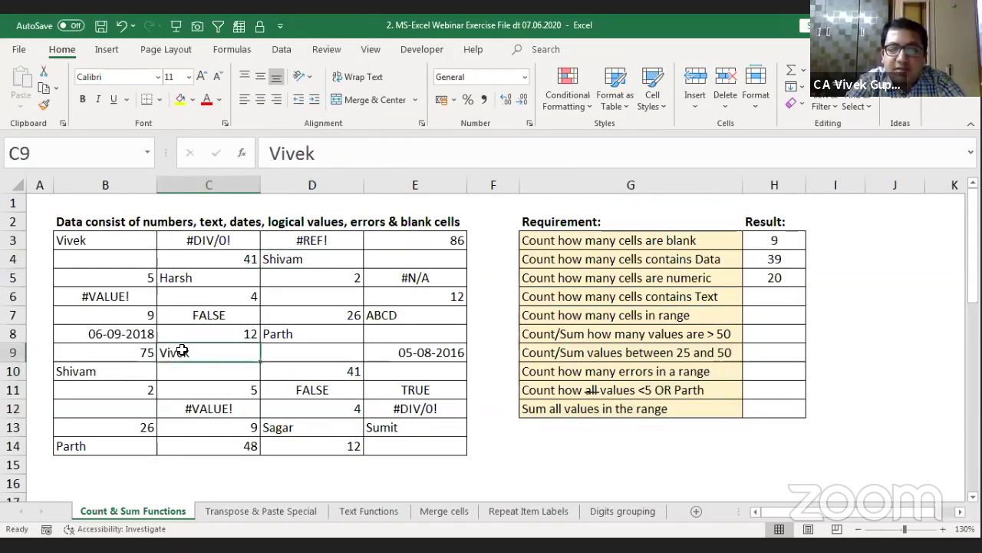
left_click(386, 424)
left_click(330, 427)
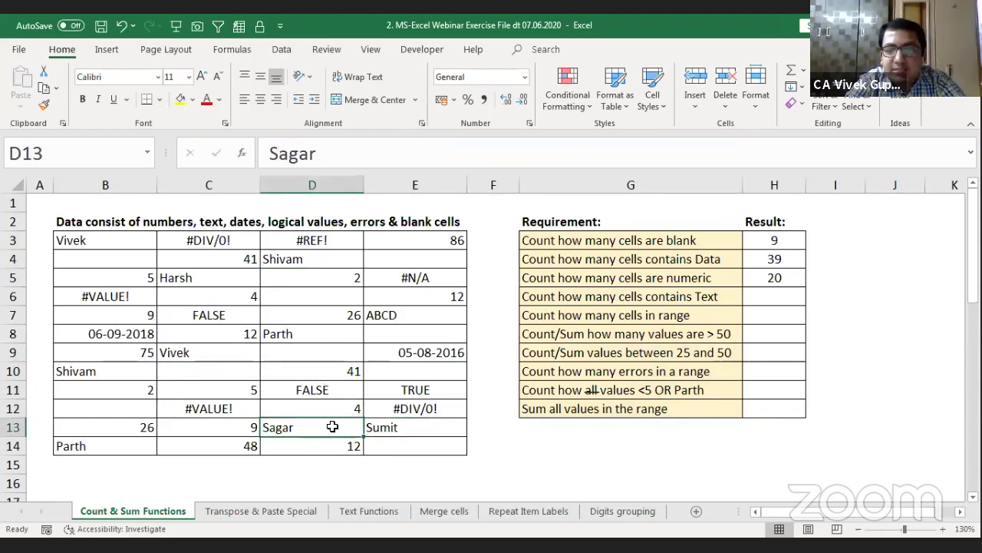
Step: Enter =+COUNTIF(data,"*") in H6, returning 10 text cells
left_click(750, 308)
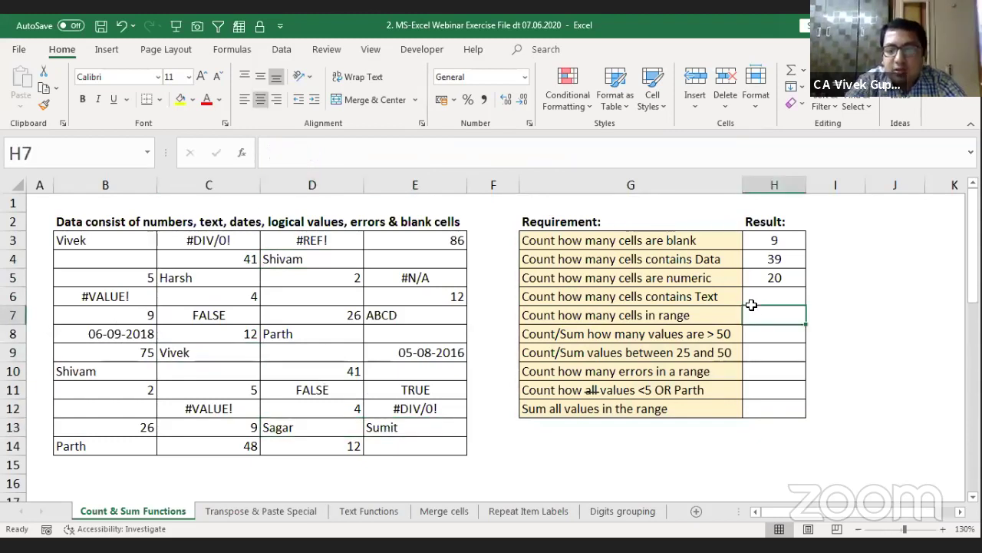
left_click(752, 304)
type("+")
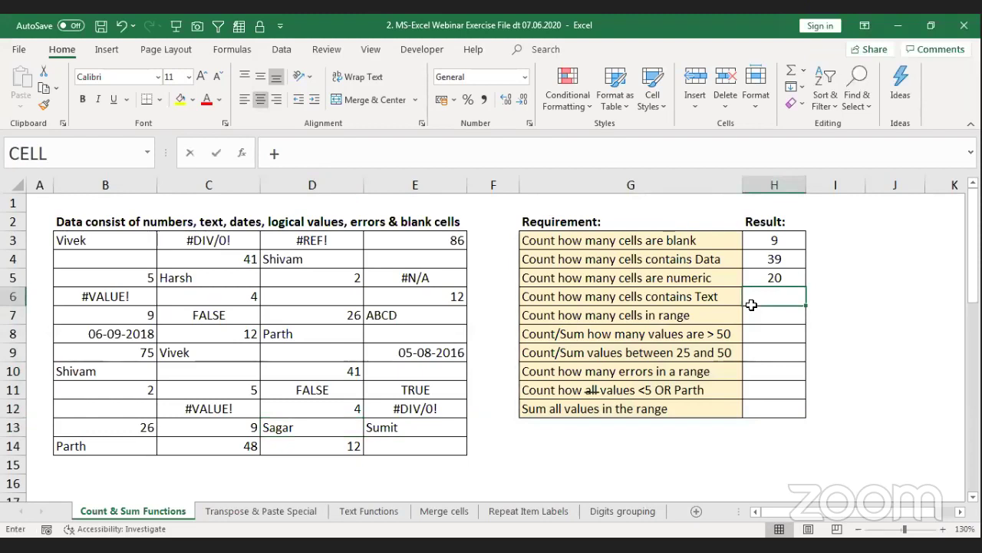
type("coun")
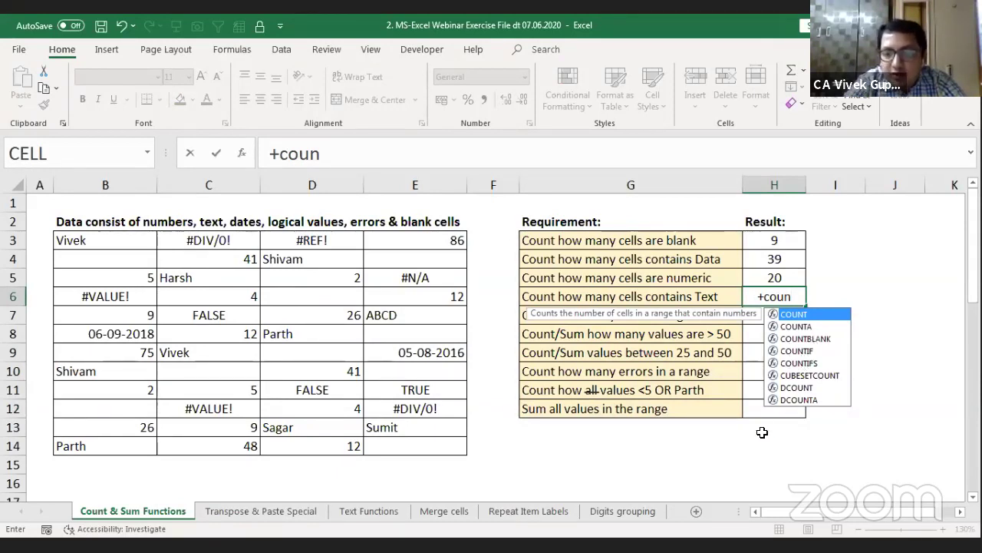
key("Down")
key("Down")
key("Down")
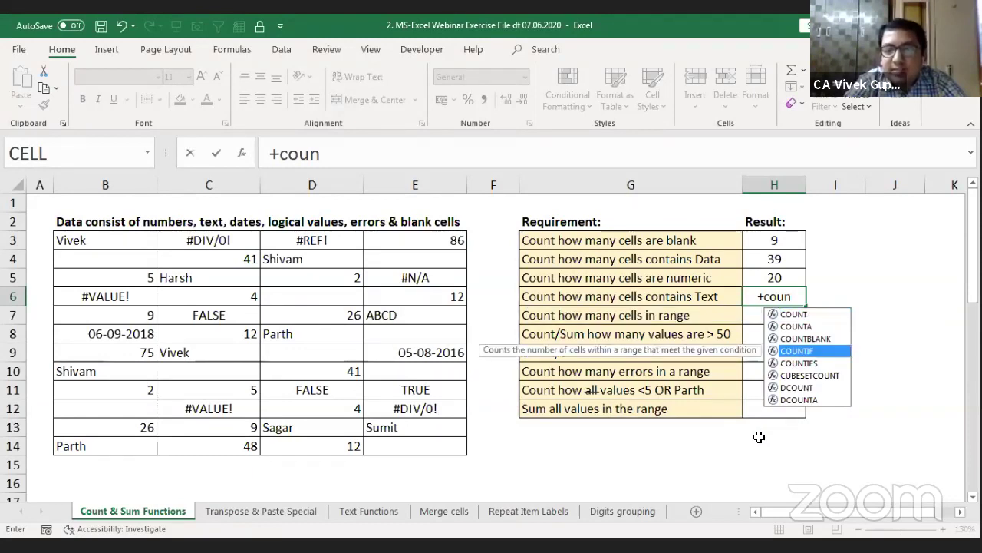
key("Tab")
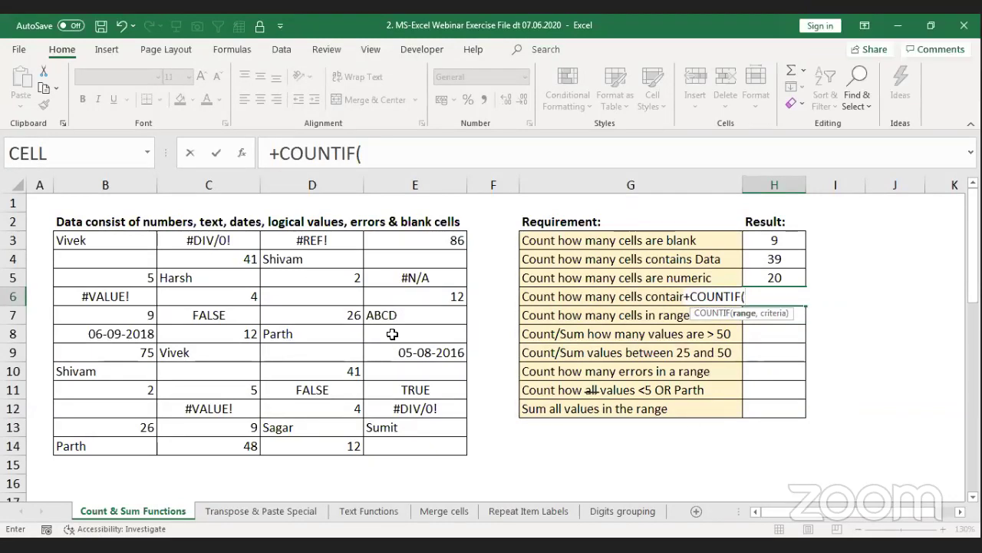
type("d")
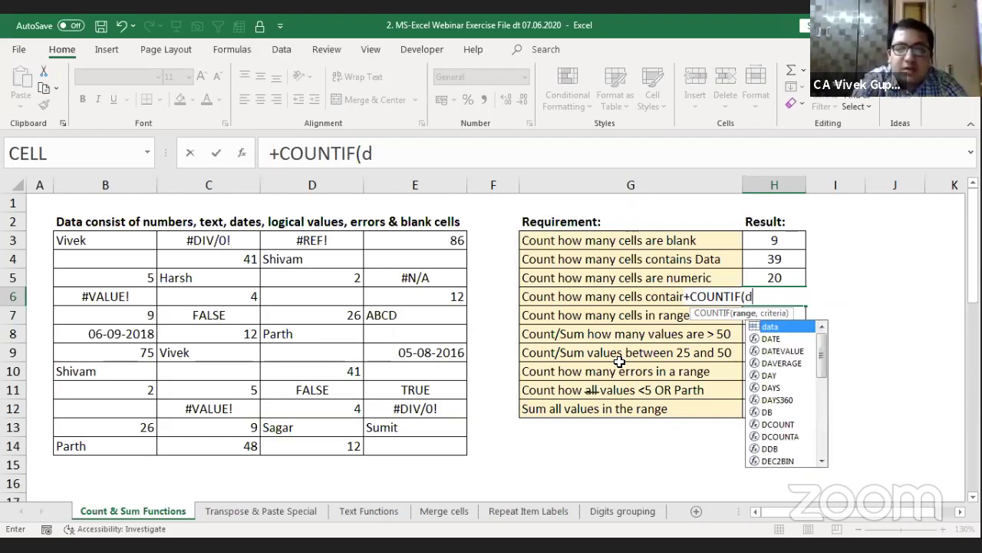
type("ata")
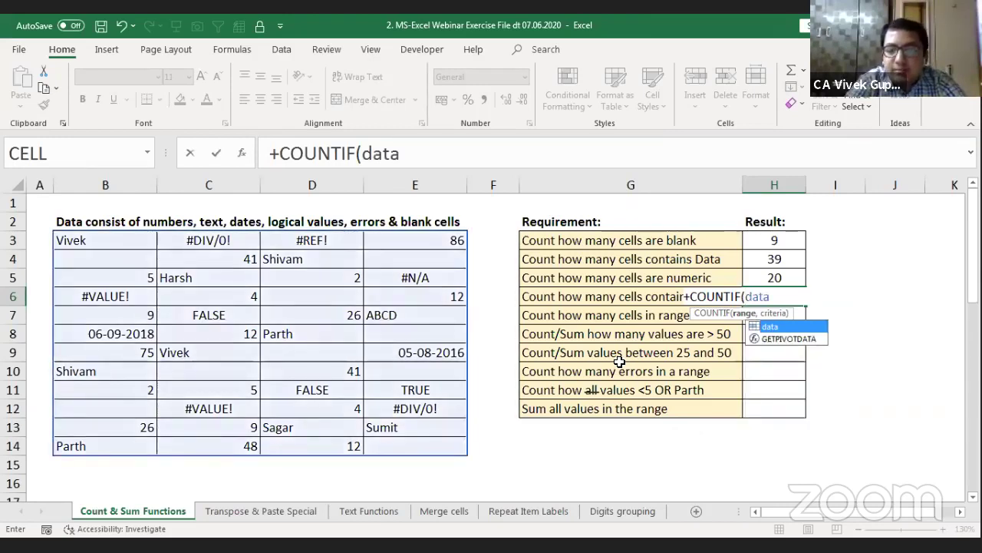
type(",")
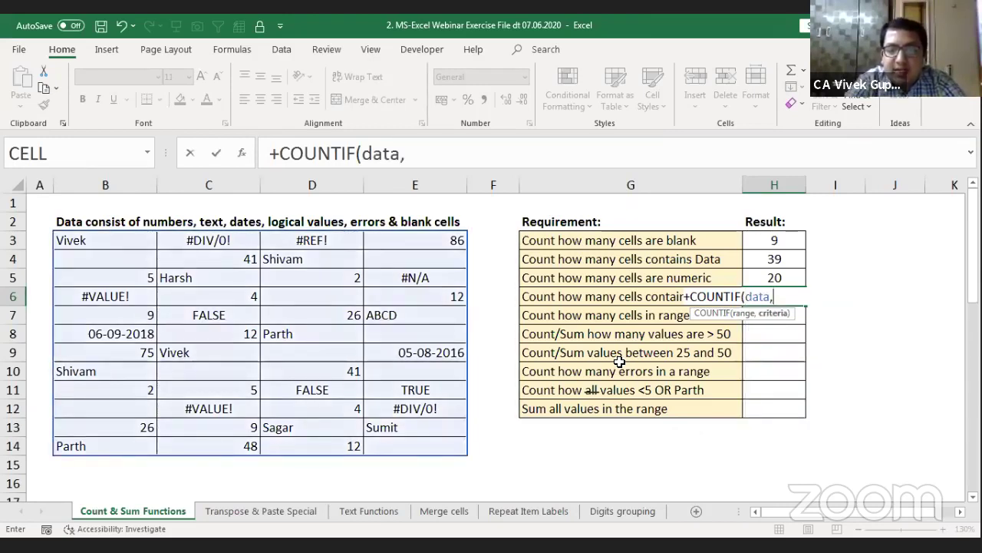
type("\"")
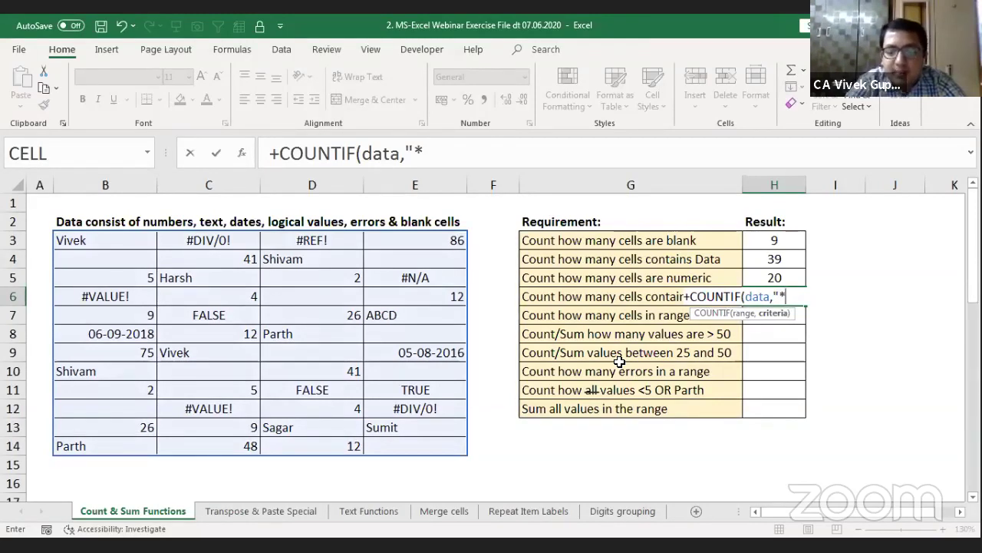
type("*")
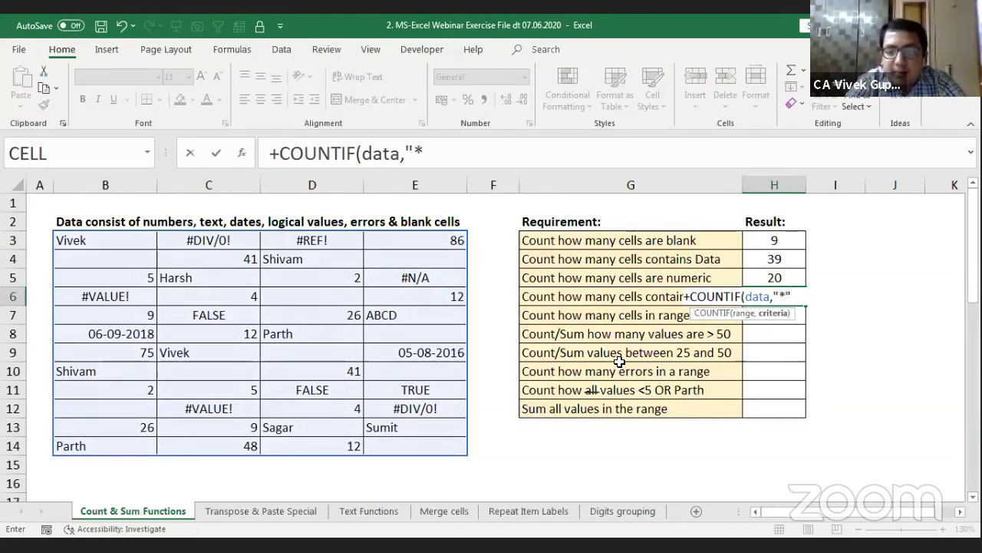
type("\"")
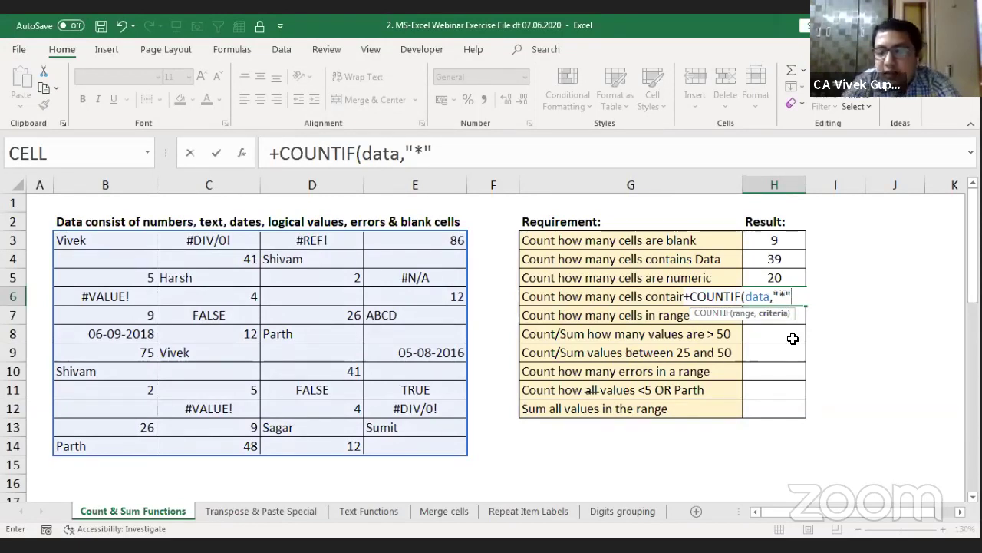
type(")")
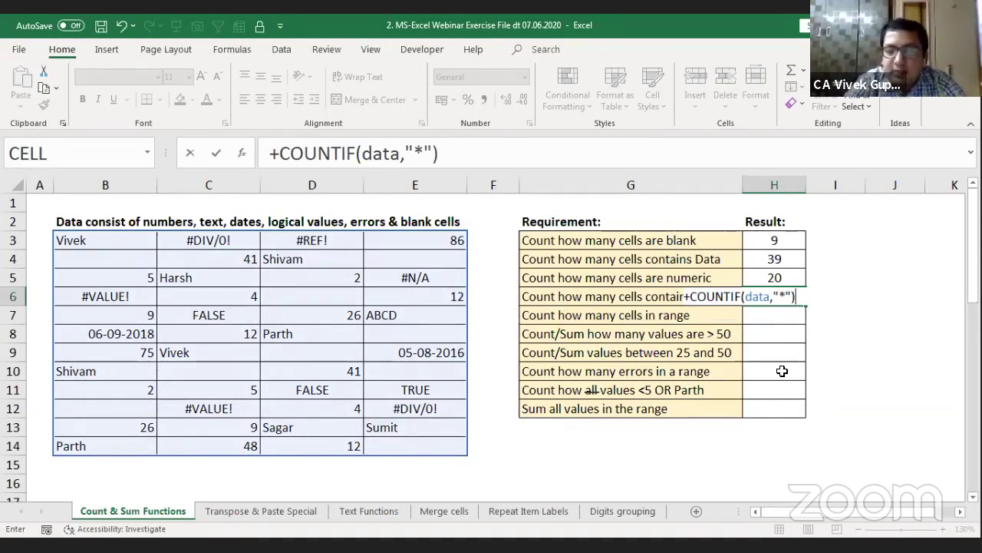
key("Return")
key("Up")
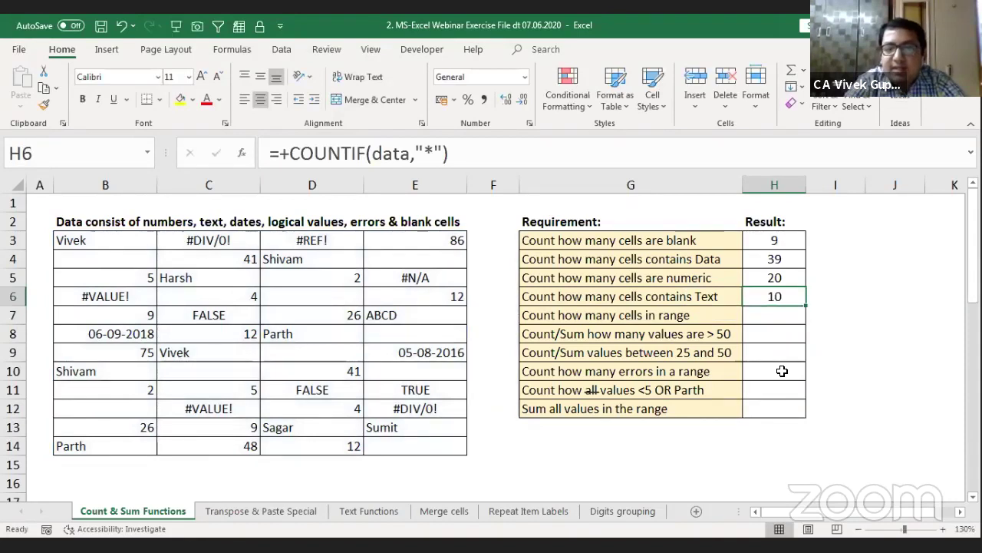
Step: Reopen H6's COUNTIF(data,"*") formula in-cell with the caret moved toward the "*" criterion
key("F2")
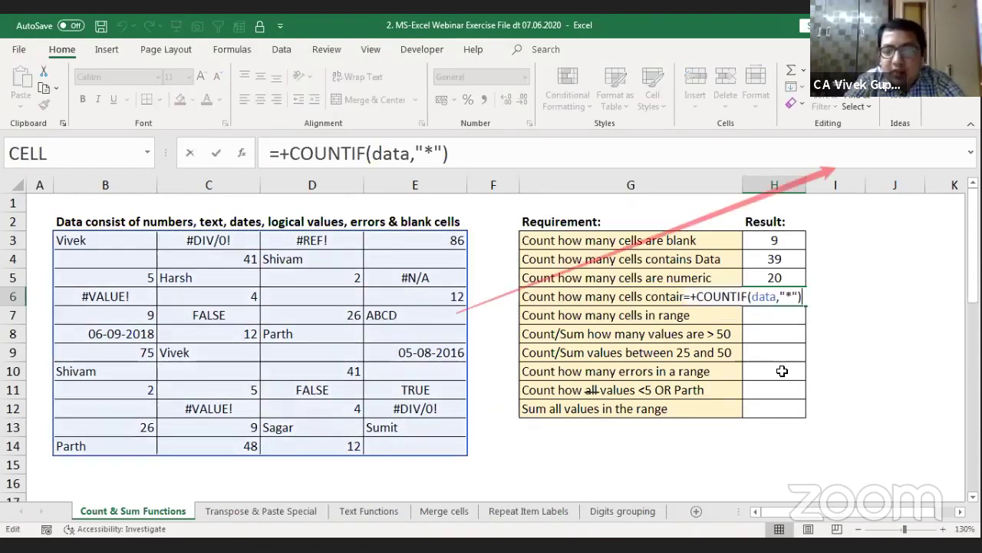
key("Left")
key("Left")
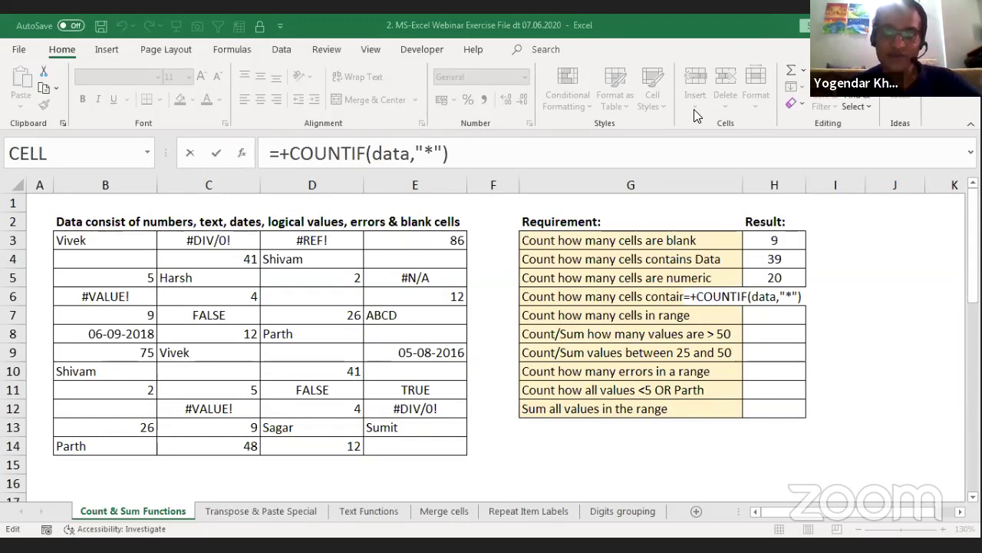
Step: Highlight the data range and the "*" criterion in H6's formula, then re-enter it unchanged
left_click(798, 297)
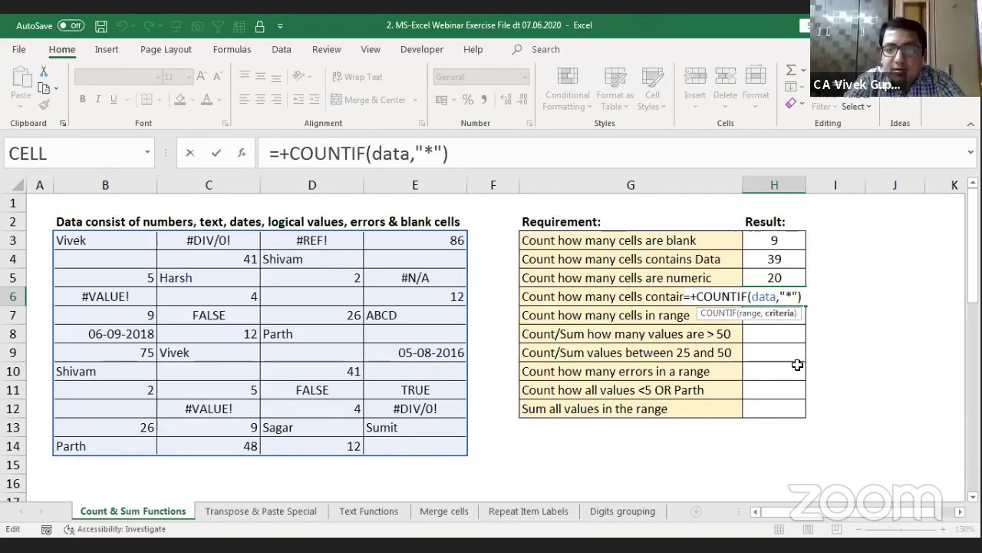
key("shift+Left")
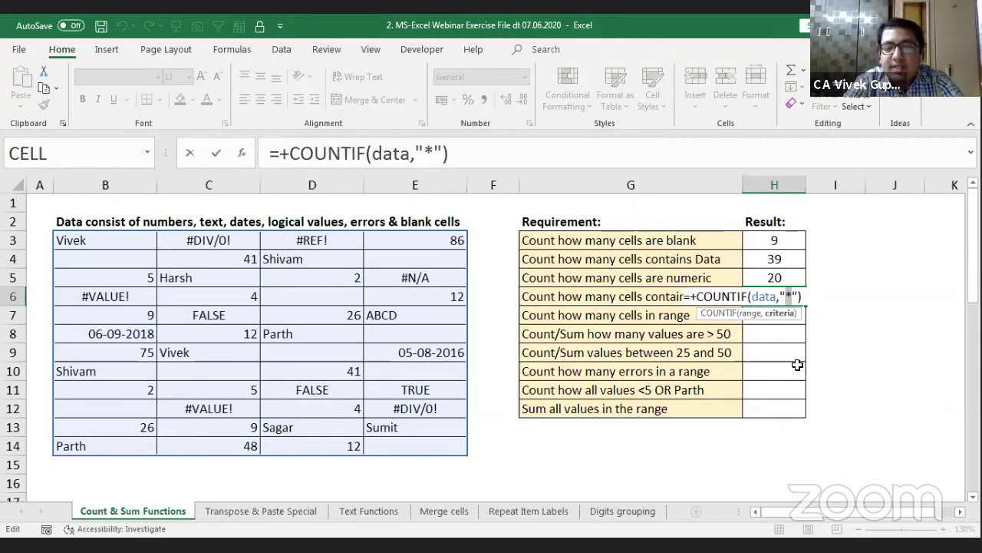
key("Return")
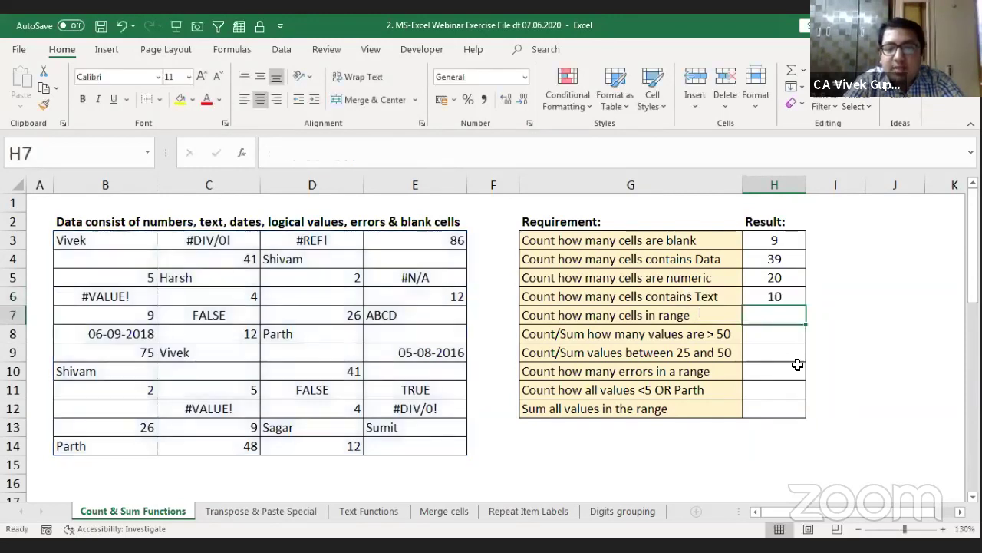
key("Left")
key("Left")
key("Down")
key("Down")
key("Left")
key("Down")
key("Up")
key("Up")
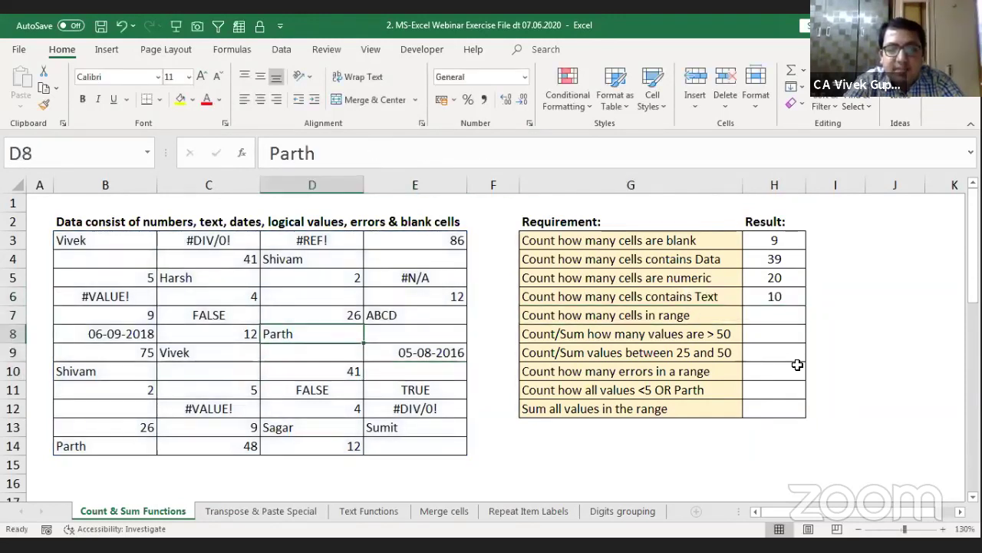
key("Right")
key("Right")
key("Right")
key("Right")
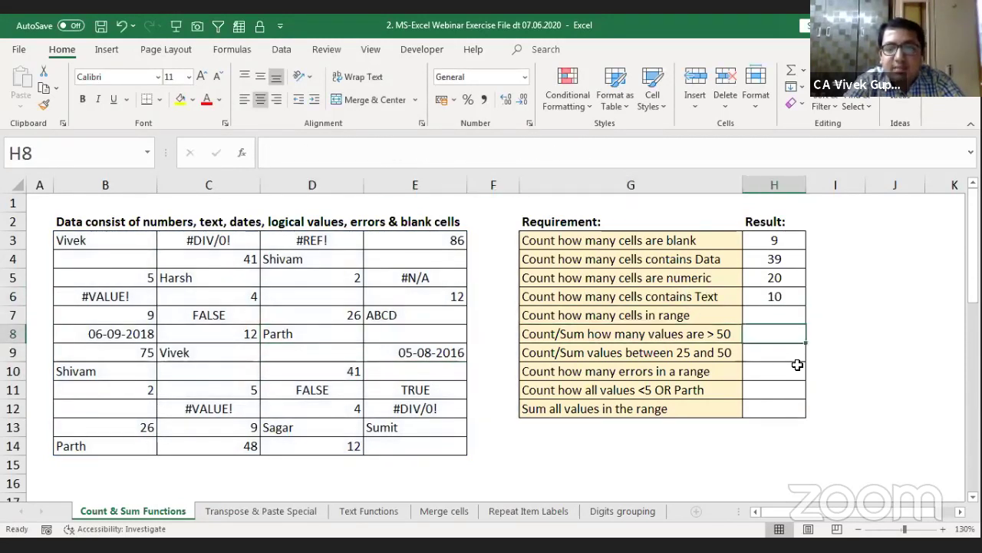
key("Up")
key("Left")
key("Left")
key("Left")
key("Left")
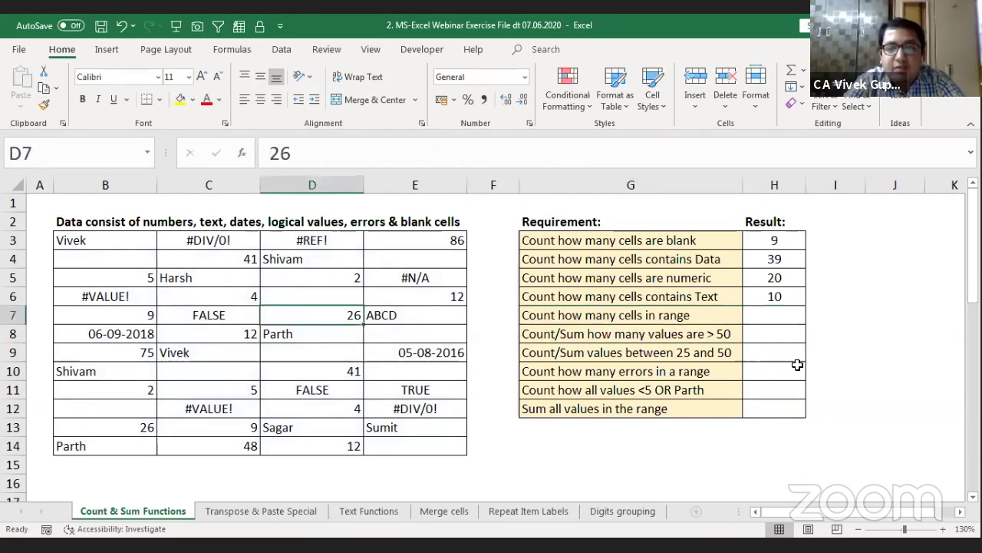
key("Down")
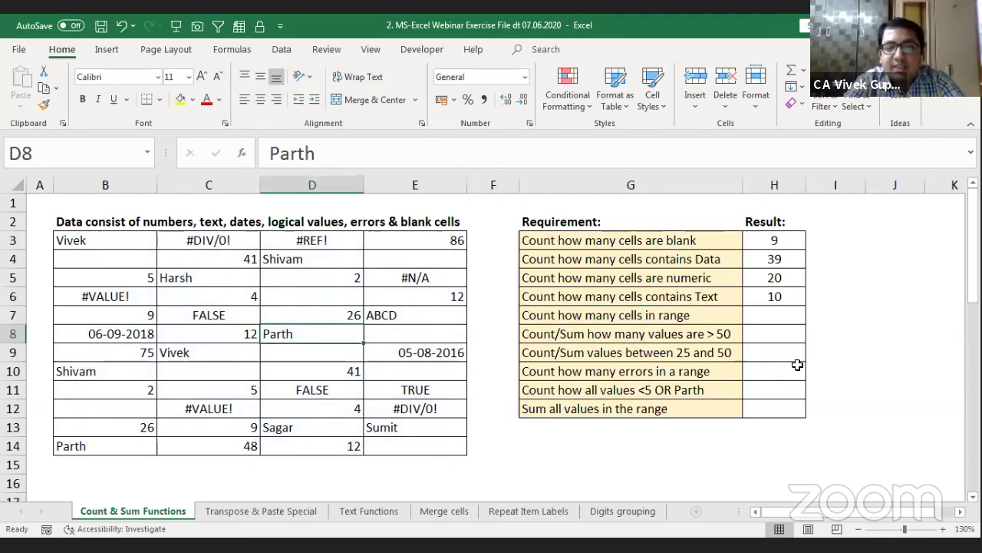
key("Right")
key("Right")
key("Right")
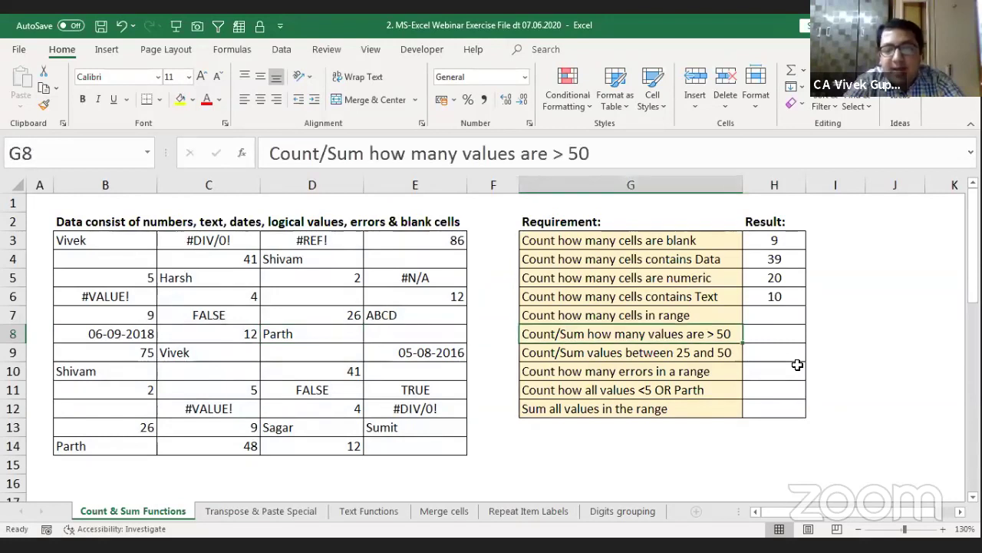
key("Right")
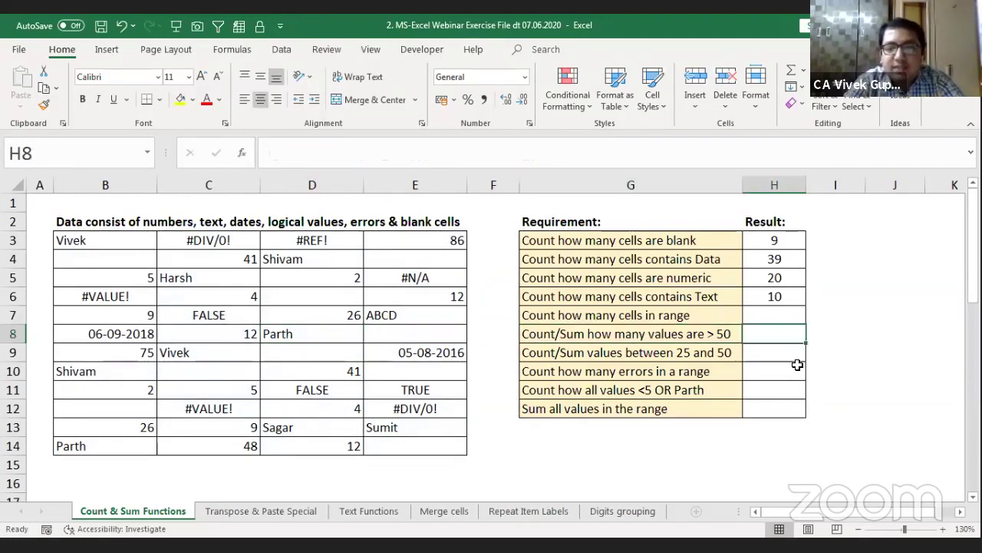
key("Up")
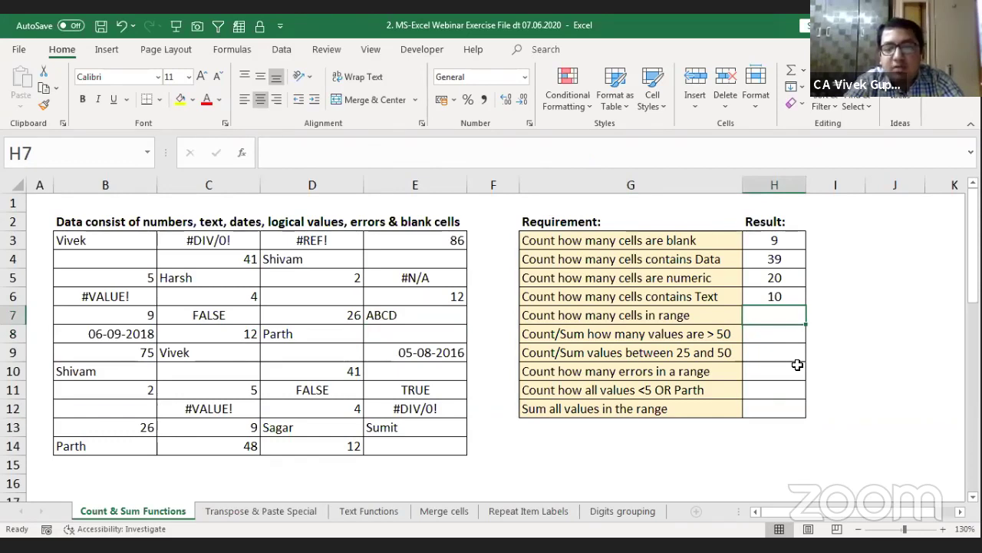
key("Up")
key("F2")
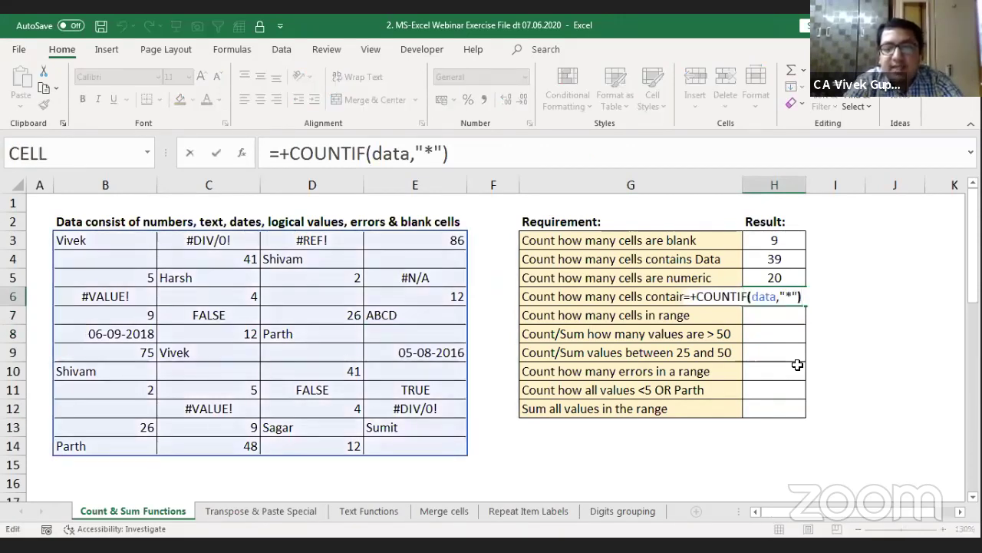
key("Left")
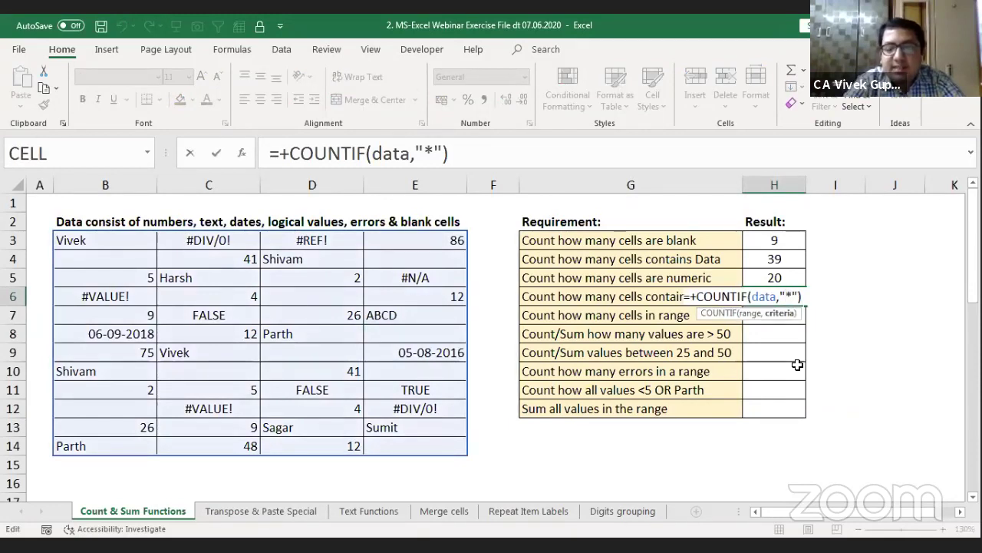
key("Return")
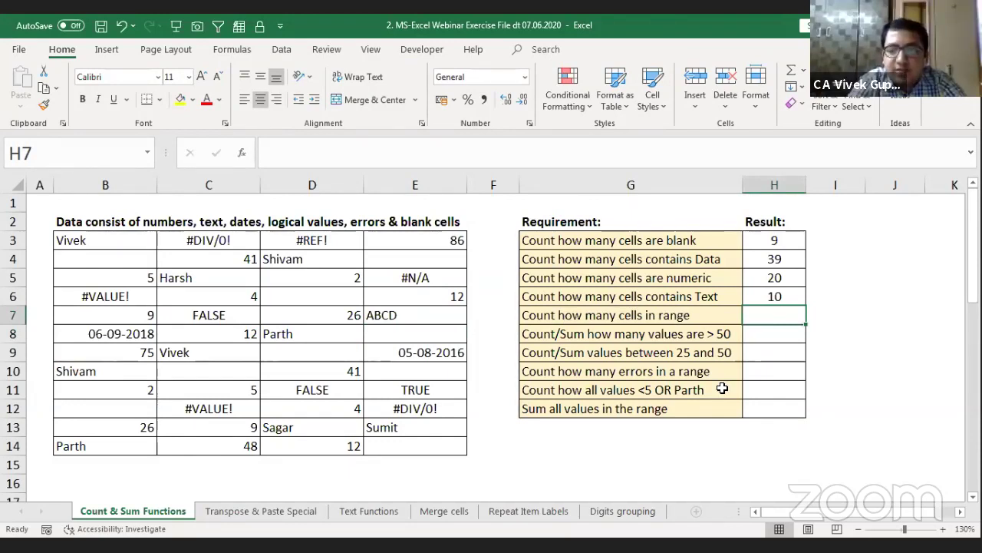
Step: Replace the half-typed COUNT with =+ROWS(data) in H7, returning 12 rows
type("+cou")
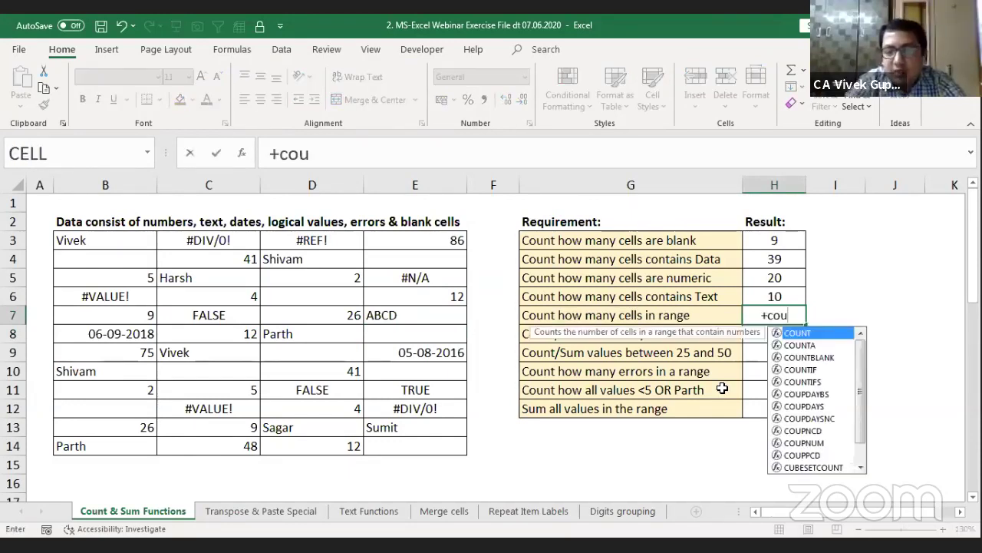
type("n")
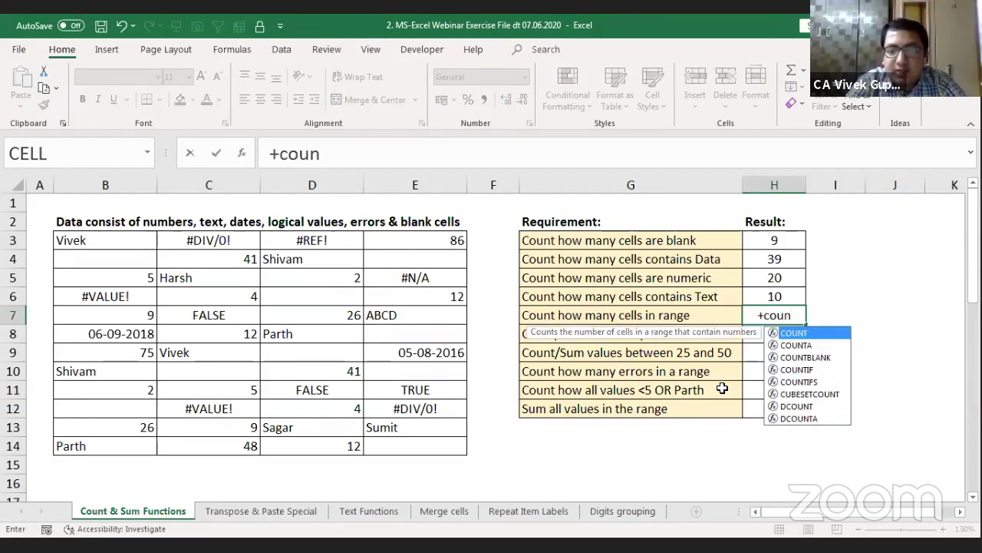
key("BackSpace")
key("BackSpace")
key("BackSpace")
key("BackSpace")
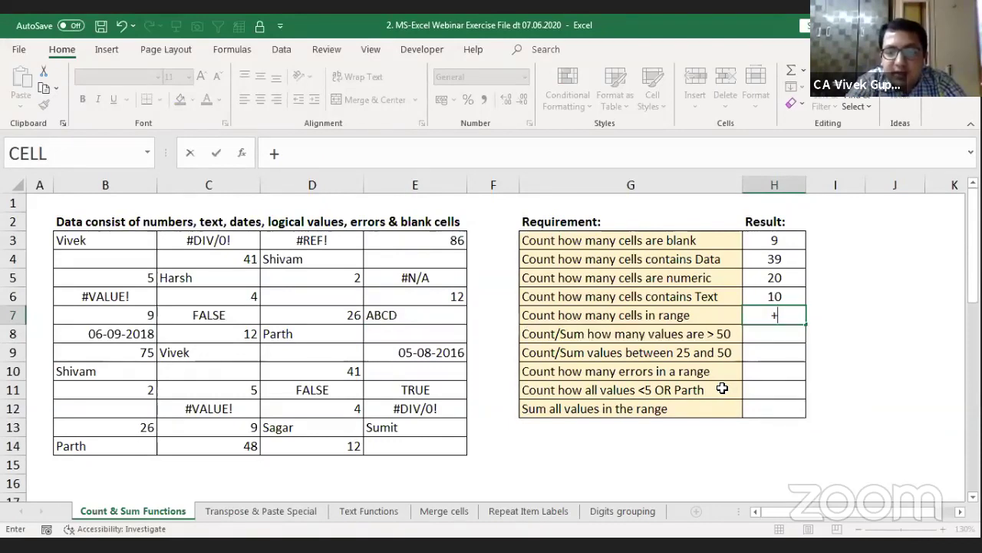
type("r")
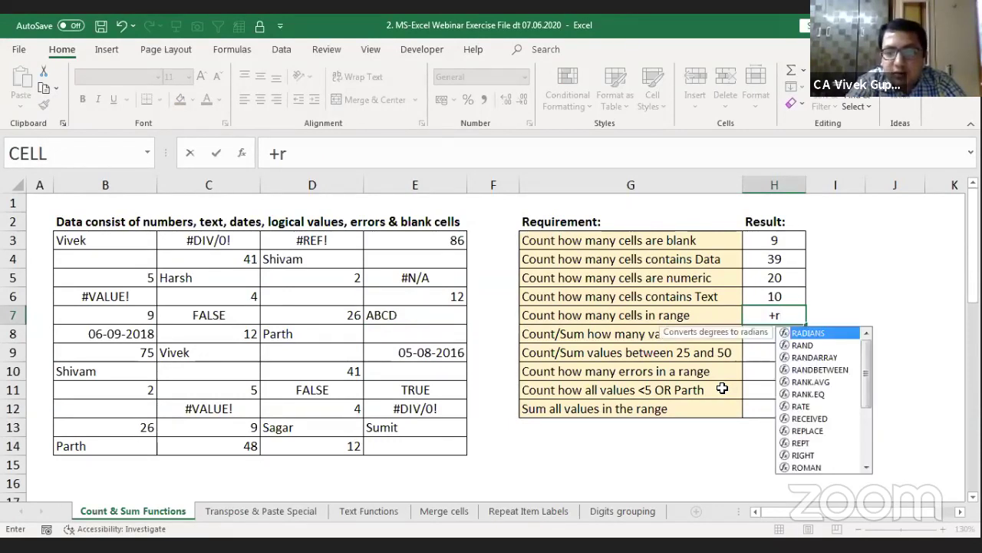
type("ow")
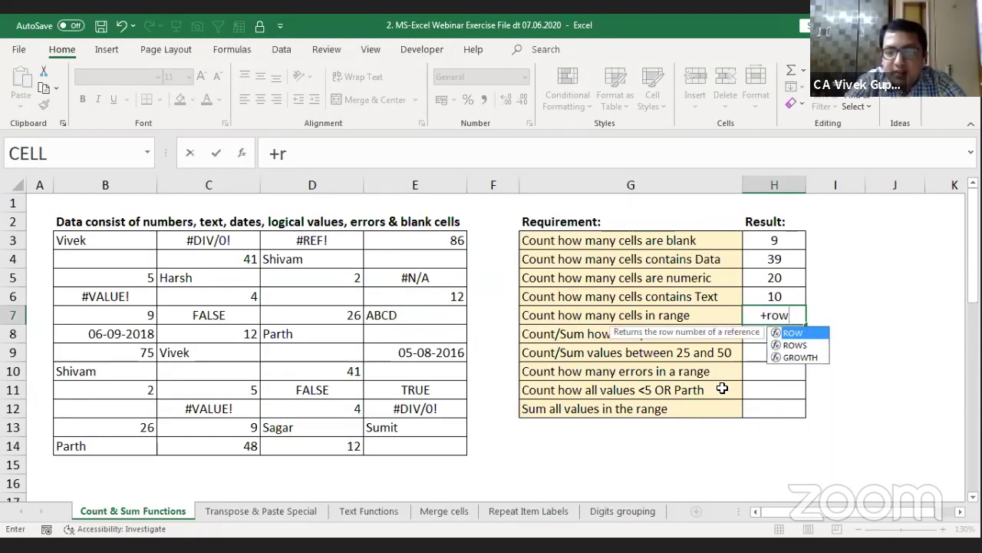
key("Down")
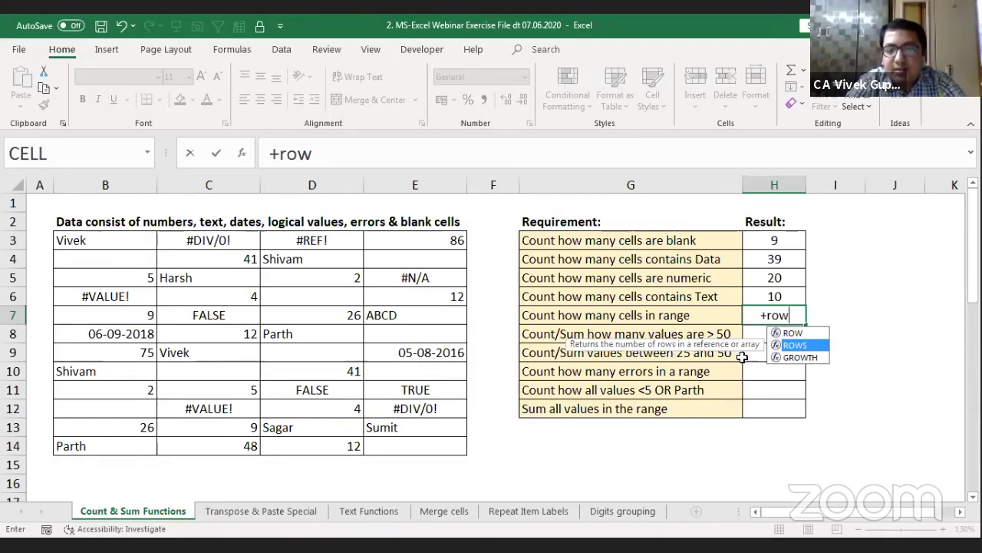
key("Tab")
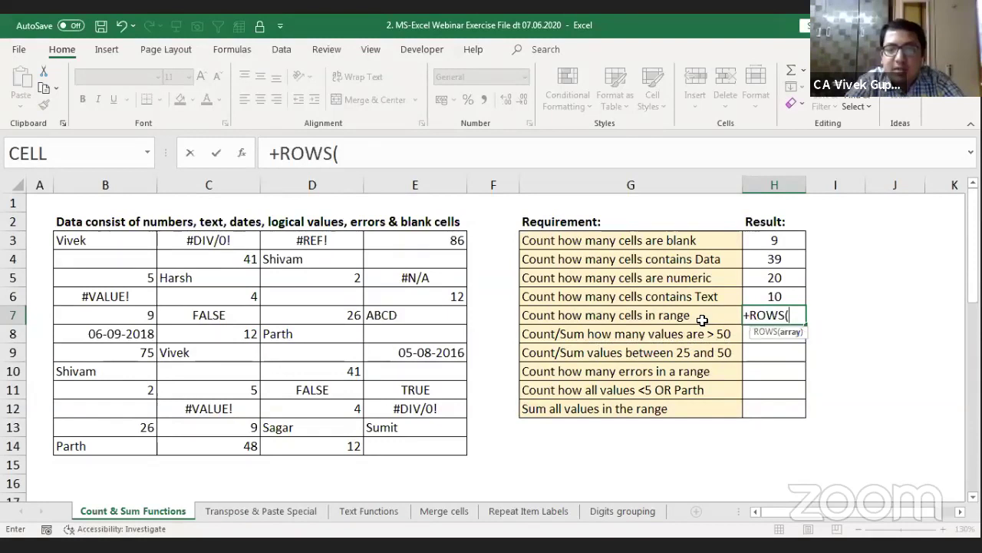
left_click(101, 244)
type("d")
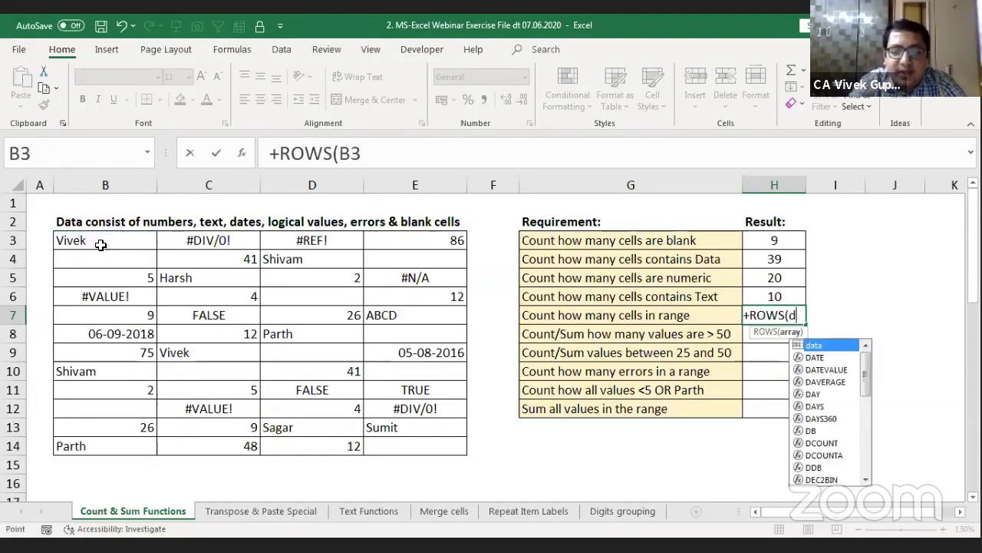
type("ata")
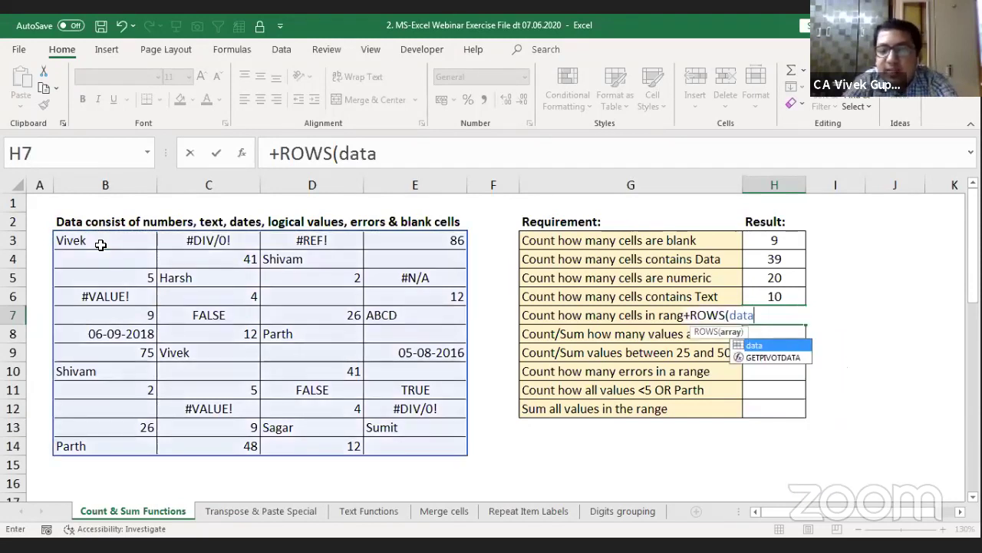
type(")")
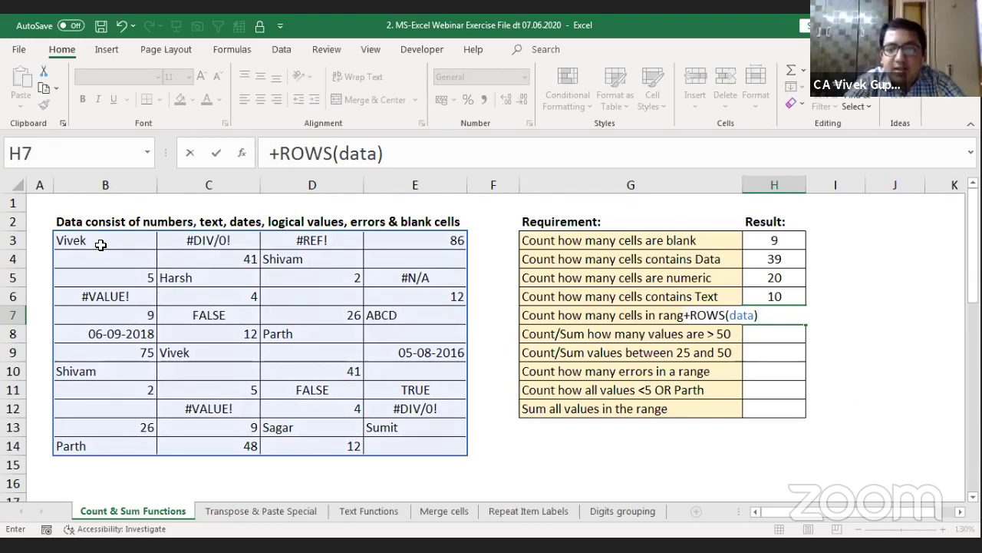
key("Return")
key("Up")
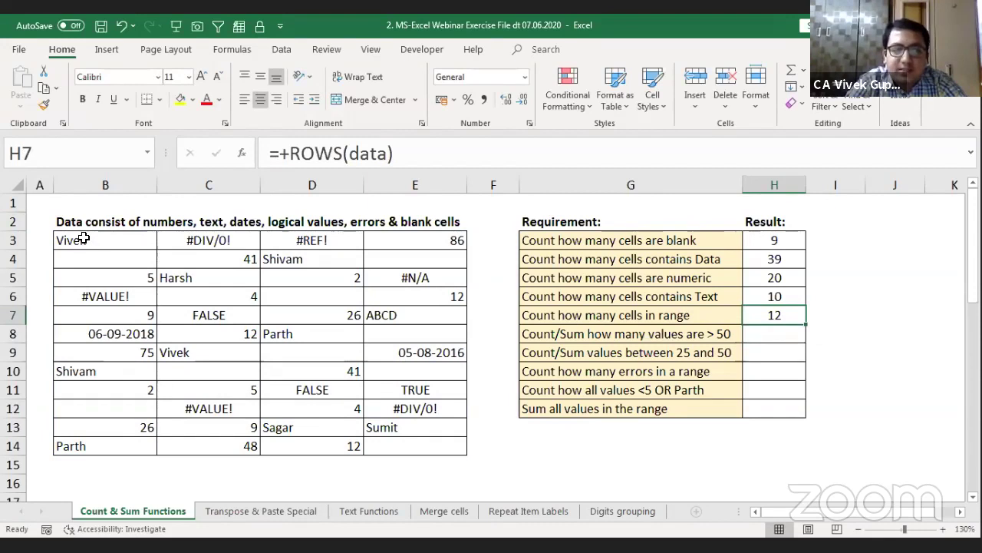
left_click_drag(83, 240, 338, 430)
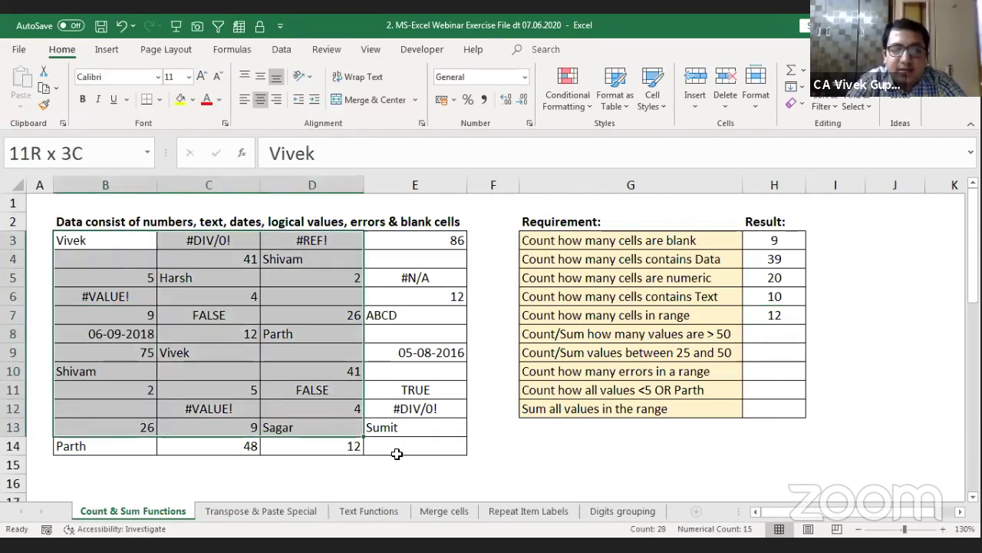
left_click_drag(397, 453, 408, 450)
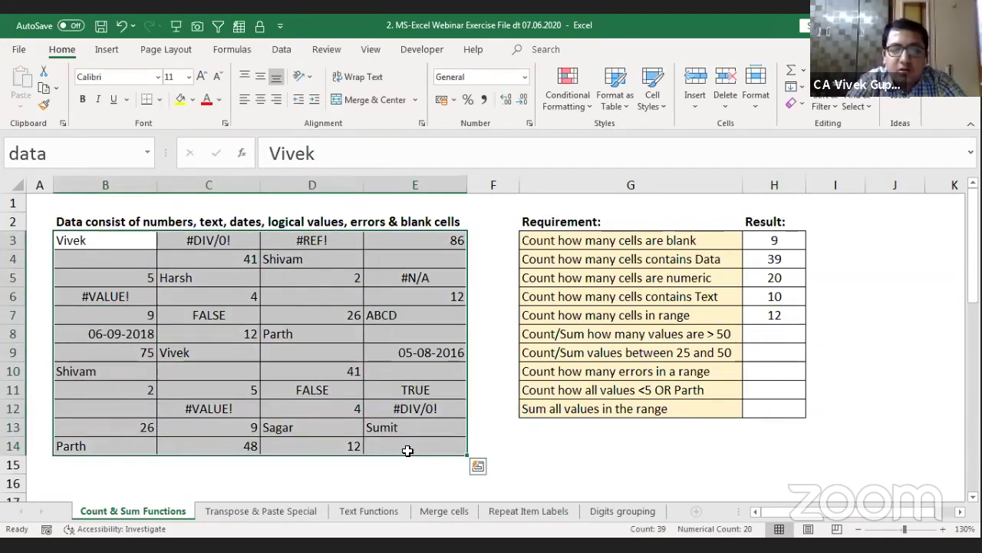
left_click(89, 226)
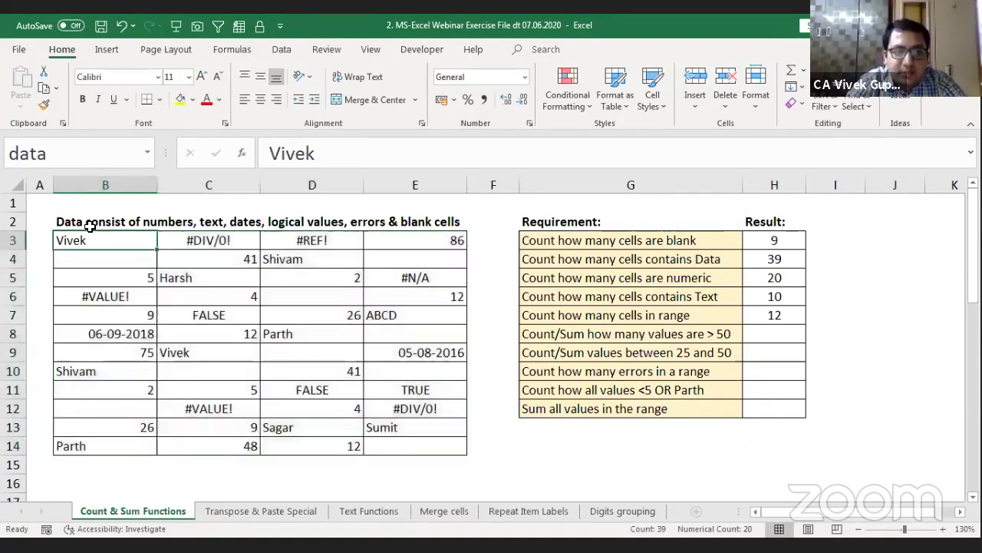
left_click_drag(89, 226, 411, 443)
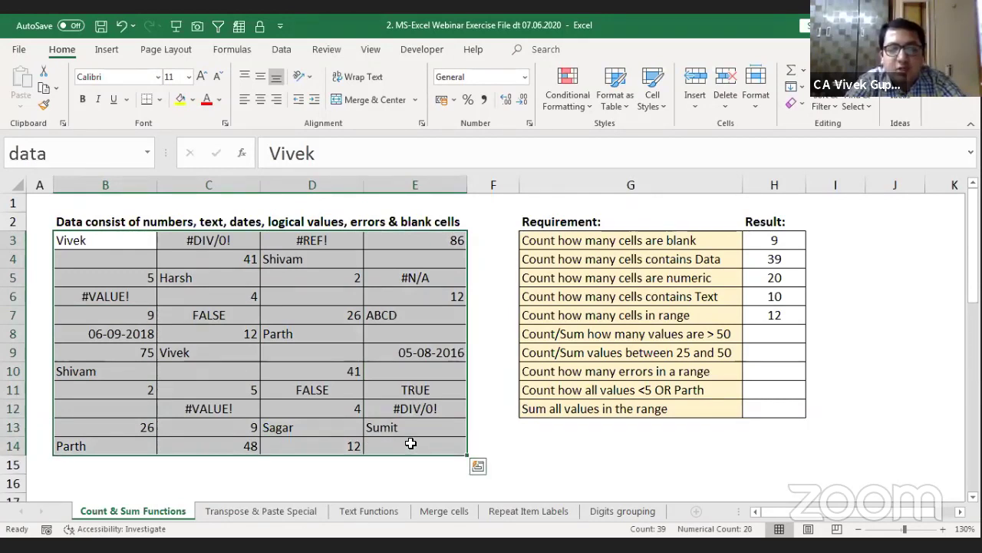
left_click(799, 315)
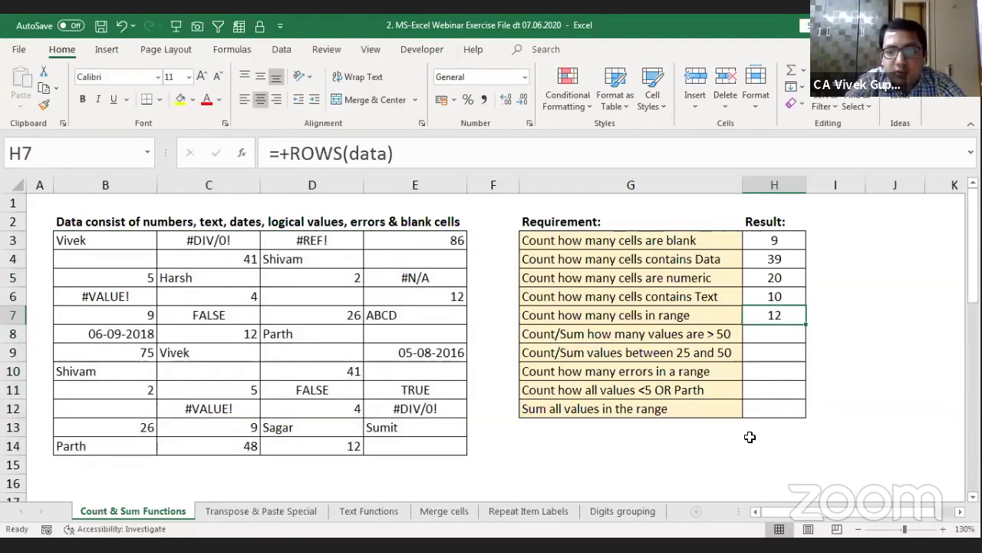
key("F2")
key("Tab")
key("Tab")
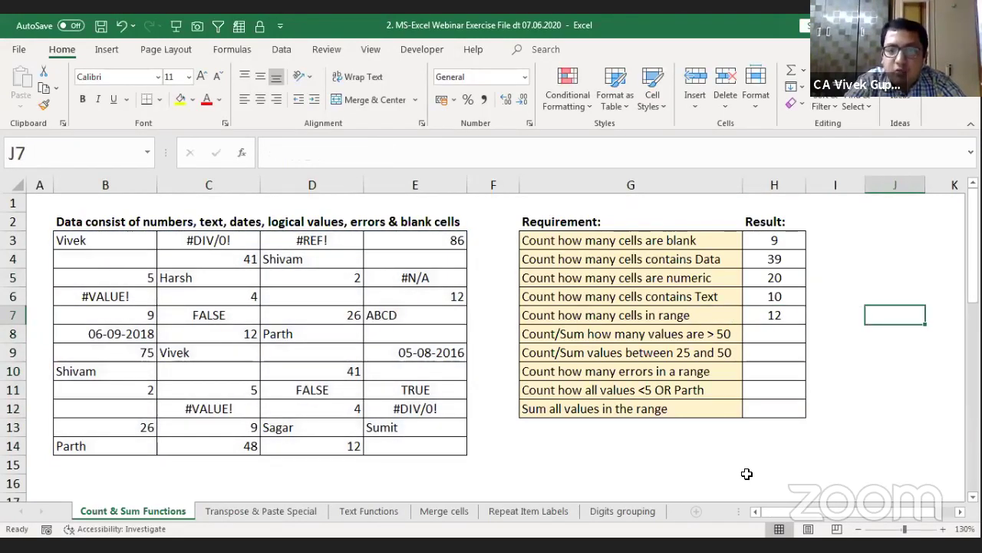
scroll(747, 473, "right", 1)
key("Left")
Step: Enter =+COLUMNS(data) in I7 over the whole data range, returning 4
type("+")
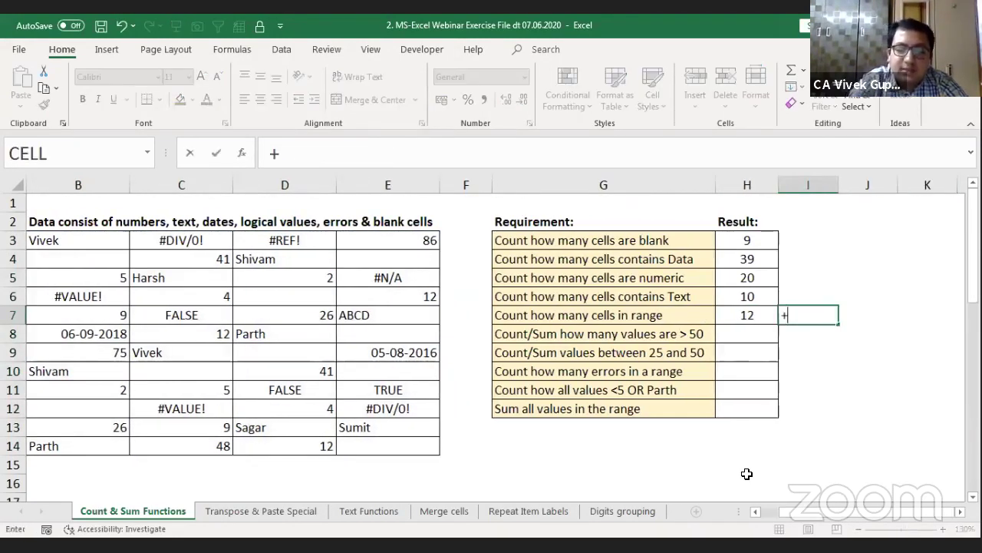
type("column")
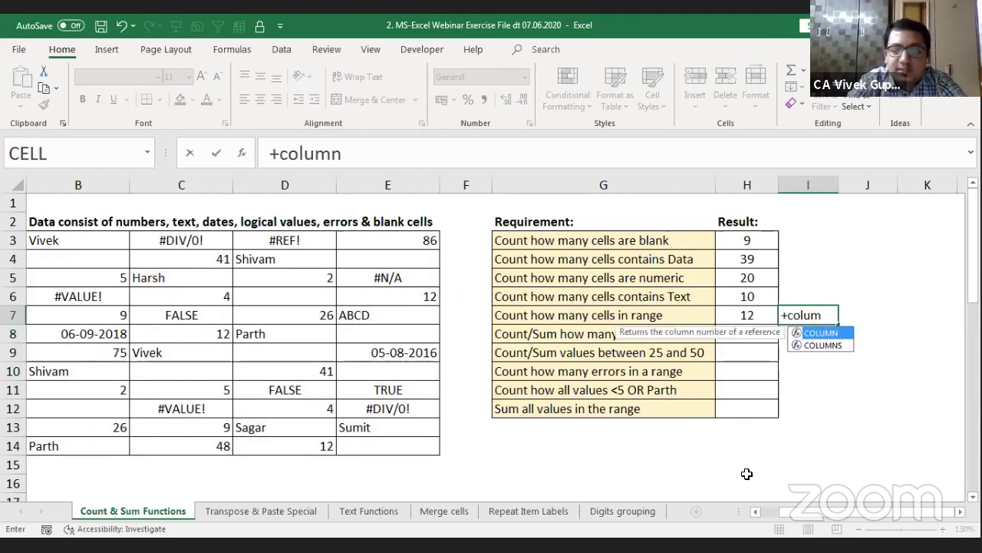
key("Down")
key("Tab")
key("Left")
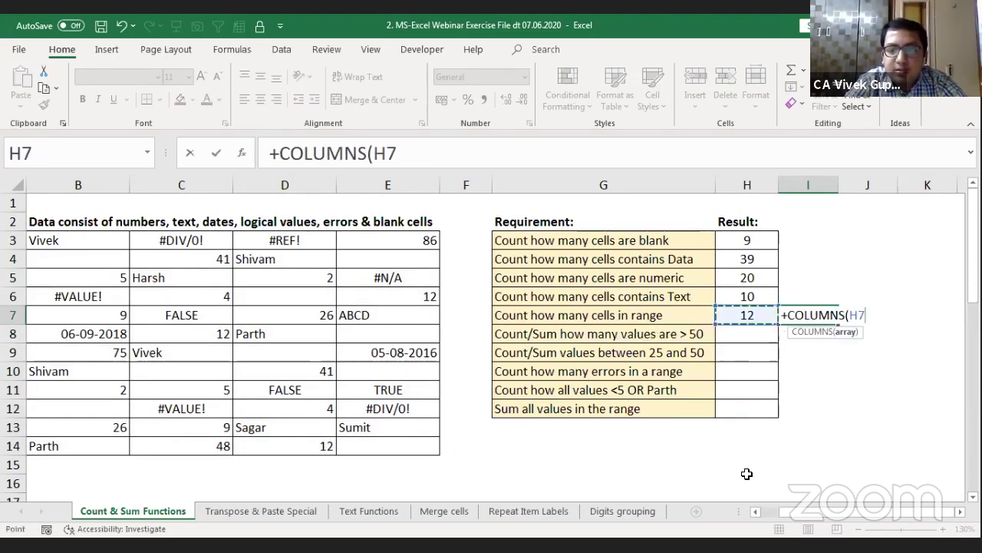
key("Left")
key("Left")
key("Left")
key("Left")
key("Left")
key("Left")
key("Left")
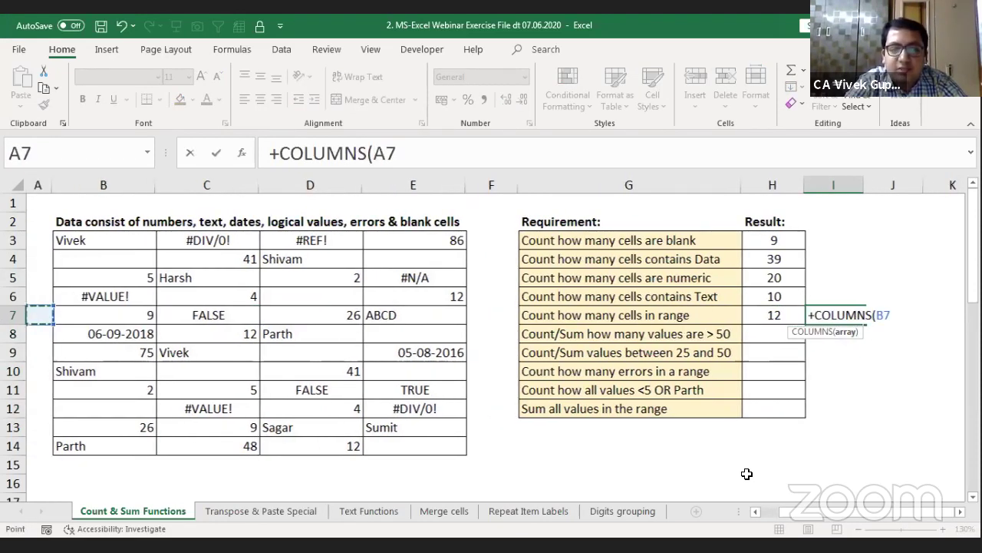
key("Right")
key("Up")
key("Up")
key("Up")
key("Up")
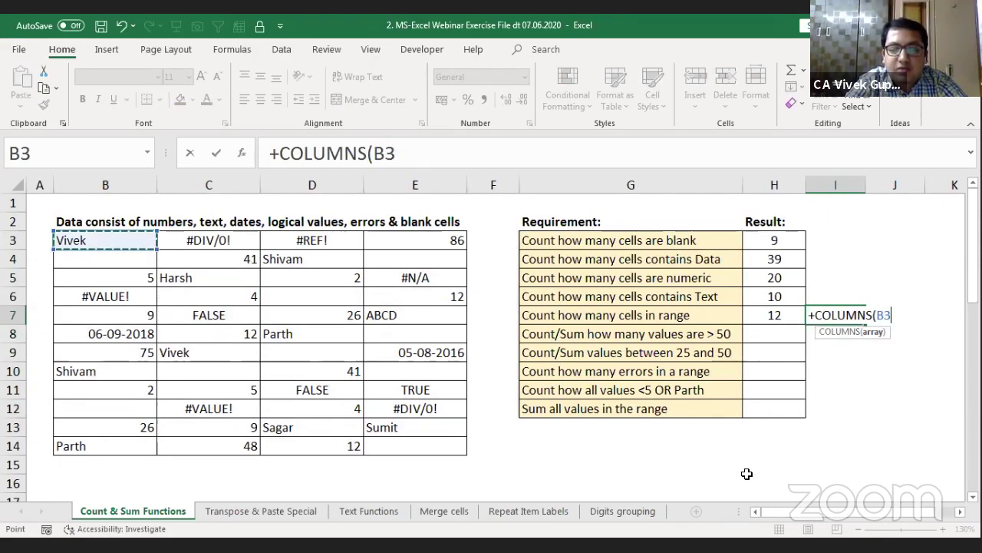
key("ctrl+shift+End")
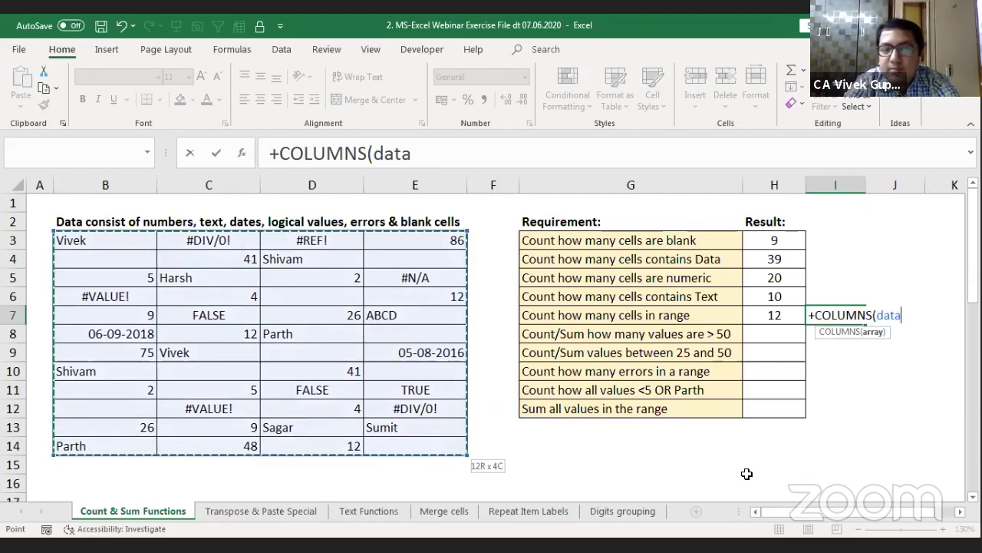
type(")")
key("Return")
key("Right")
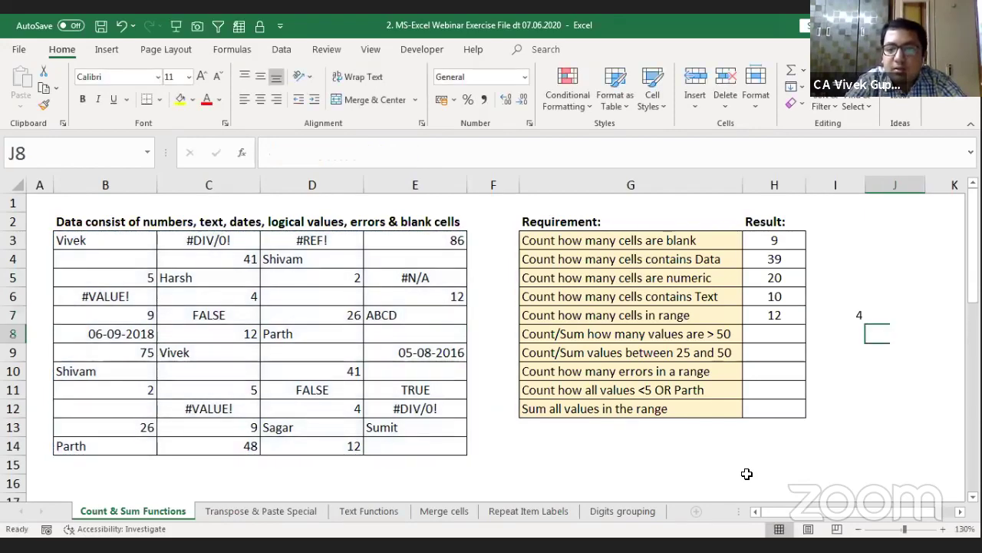
key("Right")
key("Up")
key("Left")
key("Left")
key("Left")
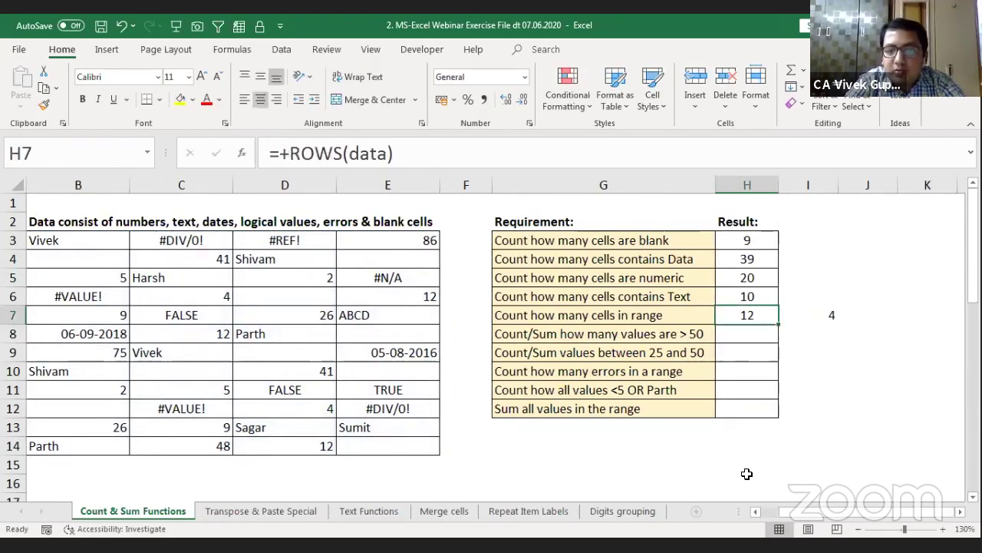
key("Right")
key("Right")
key("Left")
key("Left")
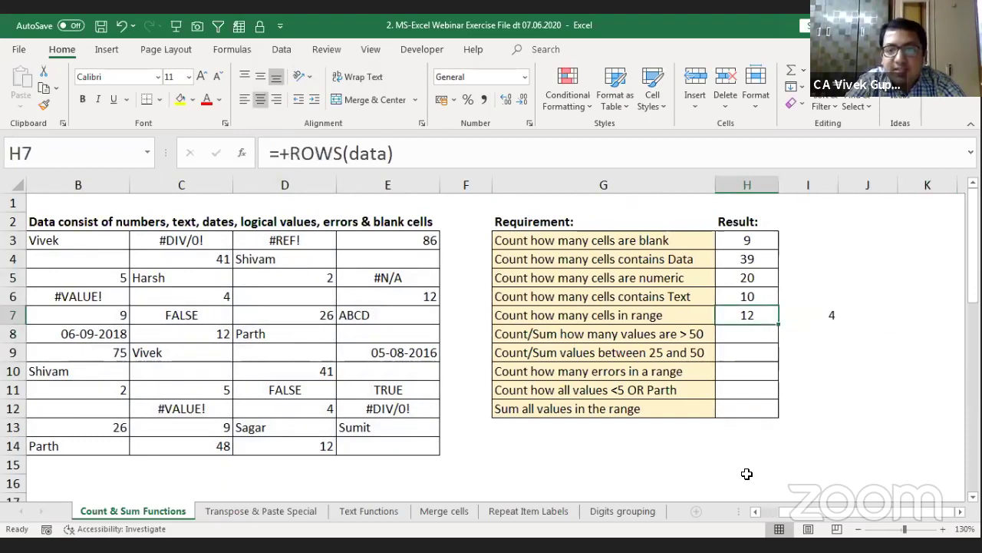
Step: Enter =+H7*I7 in J7 to multiply rows by columns, giving 48
key("Right")
key("Right")
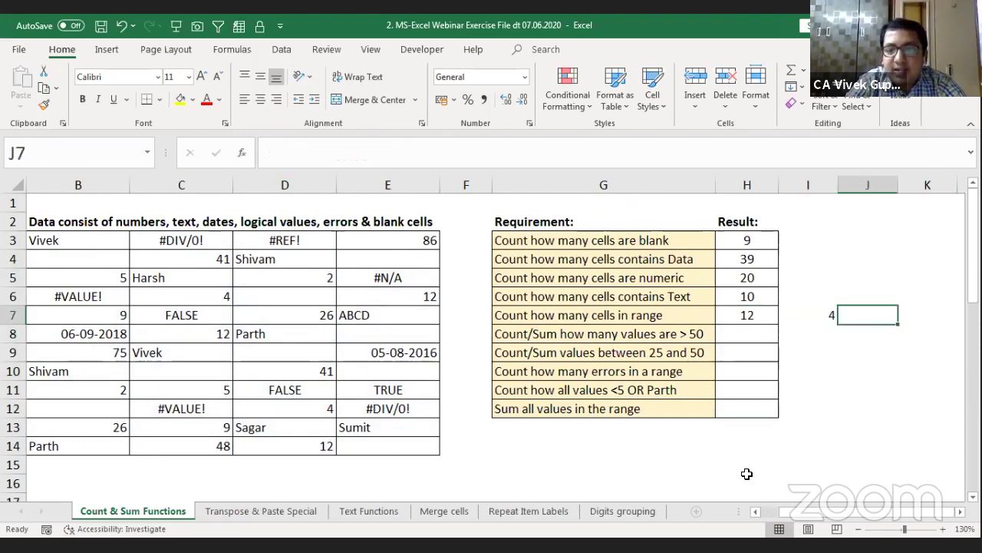
type("+")
key("Left")
key("Left")
type("*")
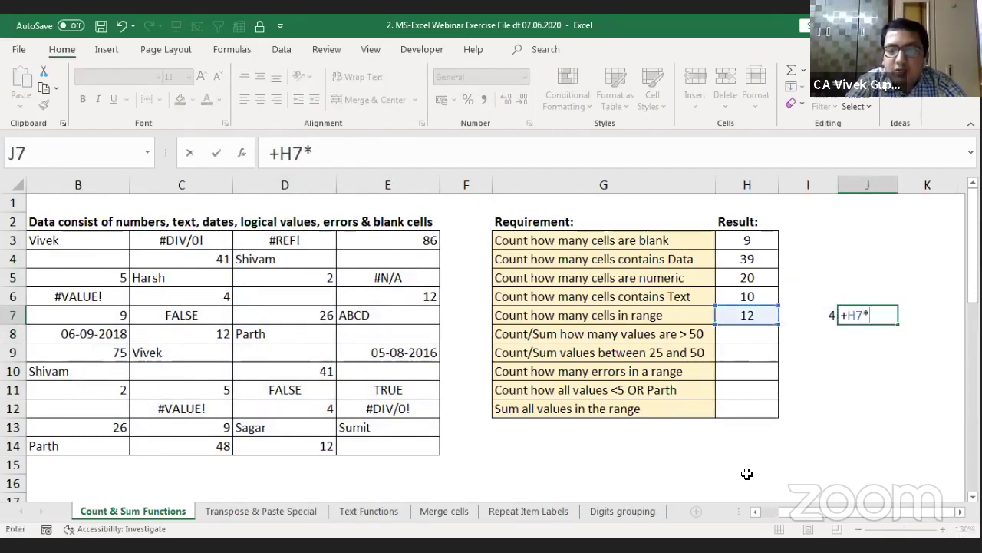
key("Left")
key("Return")
key("Right")
key("Right")
key("Up")
key("Left")
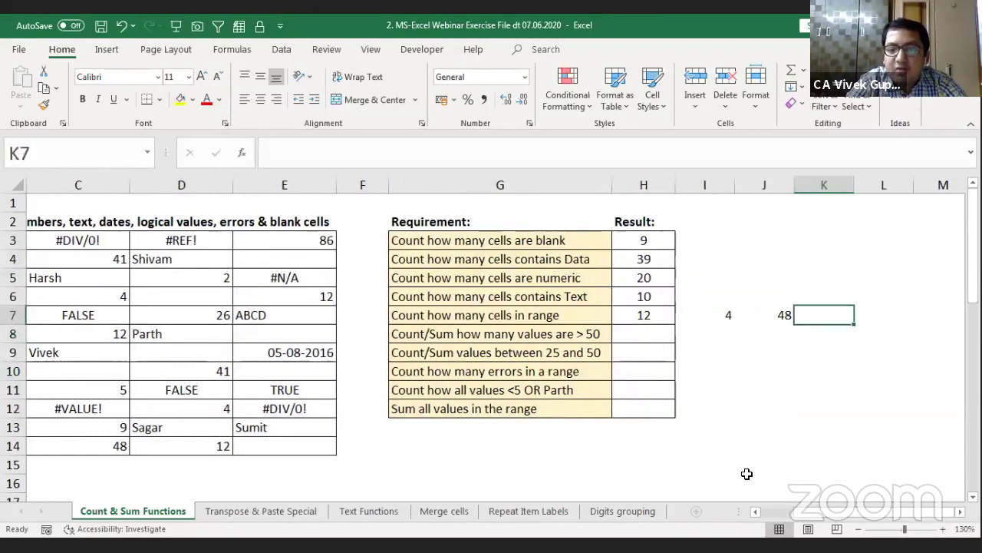
key("Left")
key("Left")
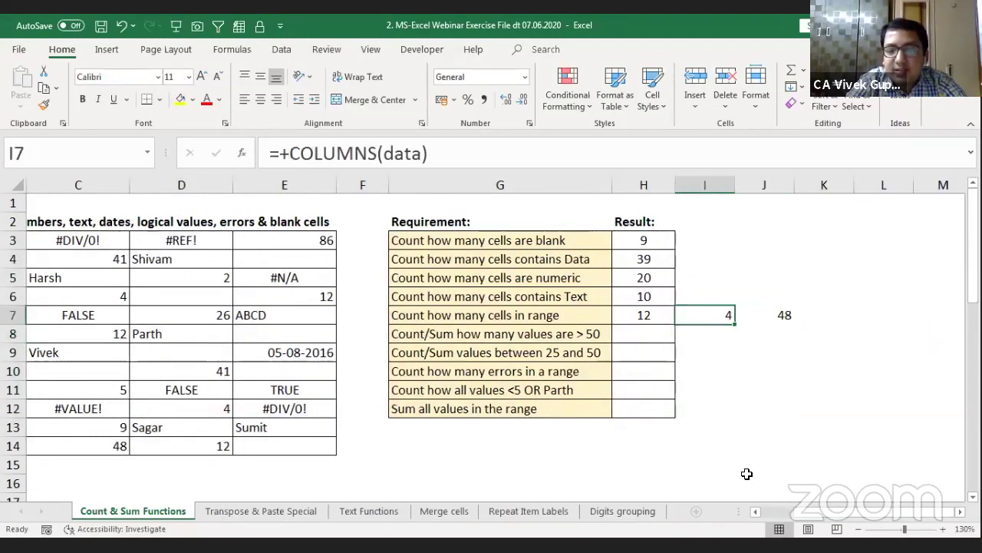
key("Left")
Step: Extend H7's formula to =+ROWS(data)*COLUMNS(data), returning 48
key("F2")
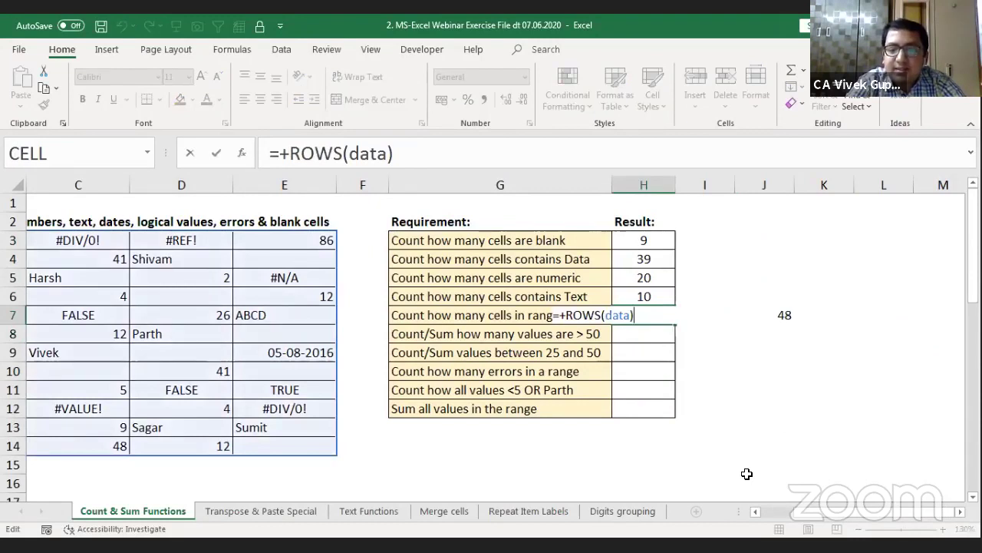
type("*")
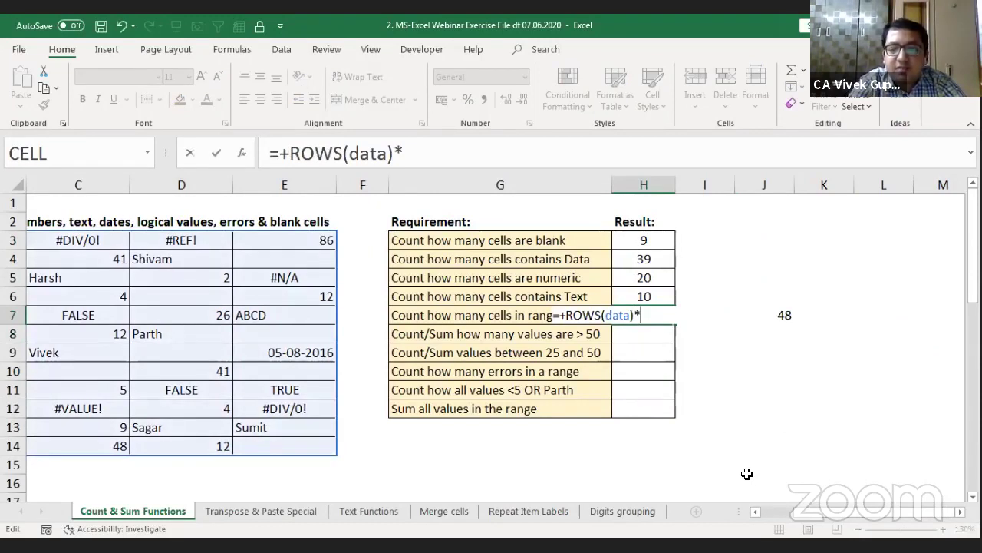
type("columns")
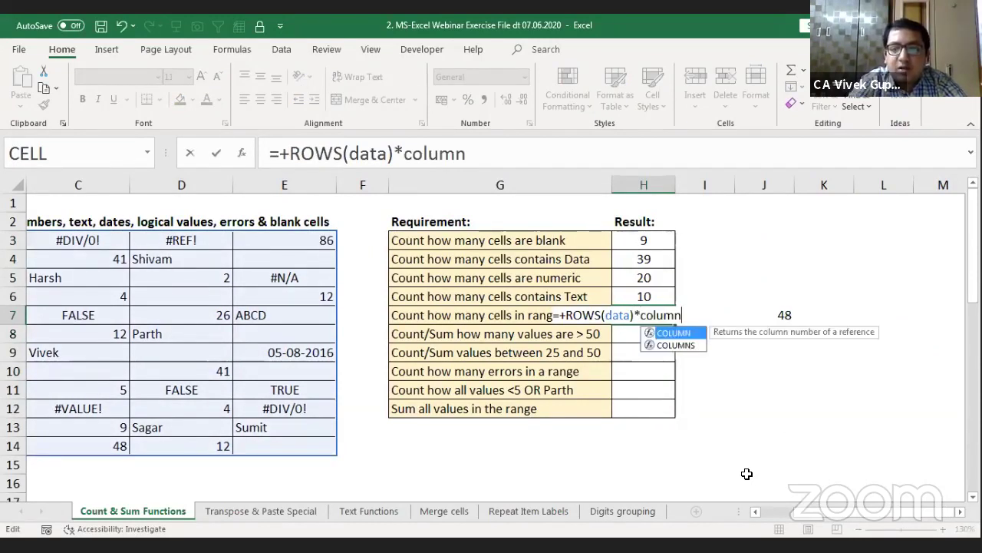
key("Tab")
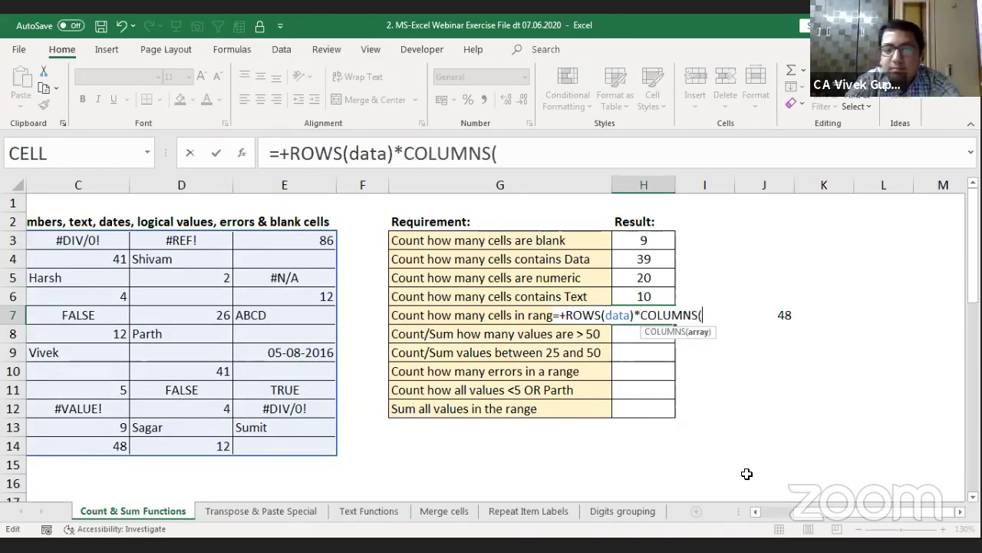
type("data)")
key("Return")
Step: Clear the helper values 4 and 192 from I7:J7
key("Up")
key("Right")
key("shift+Right")
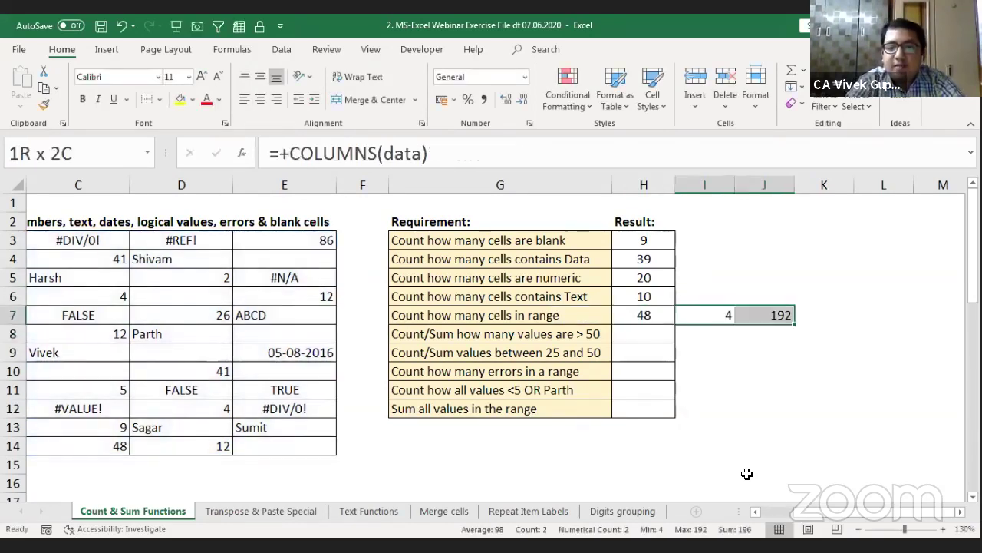
key("Delete")
key("Left")
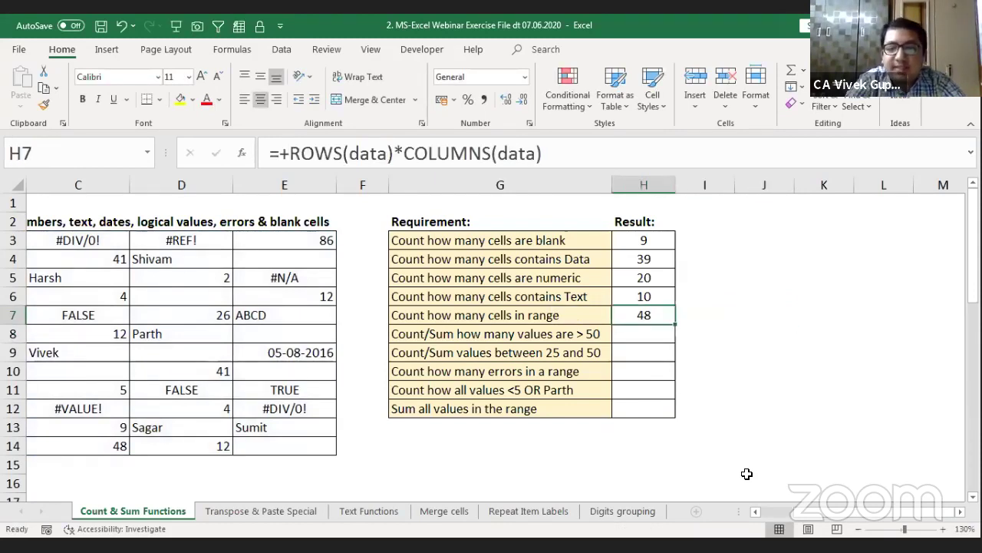
key("Left")
key("Right")
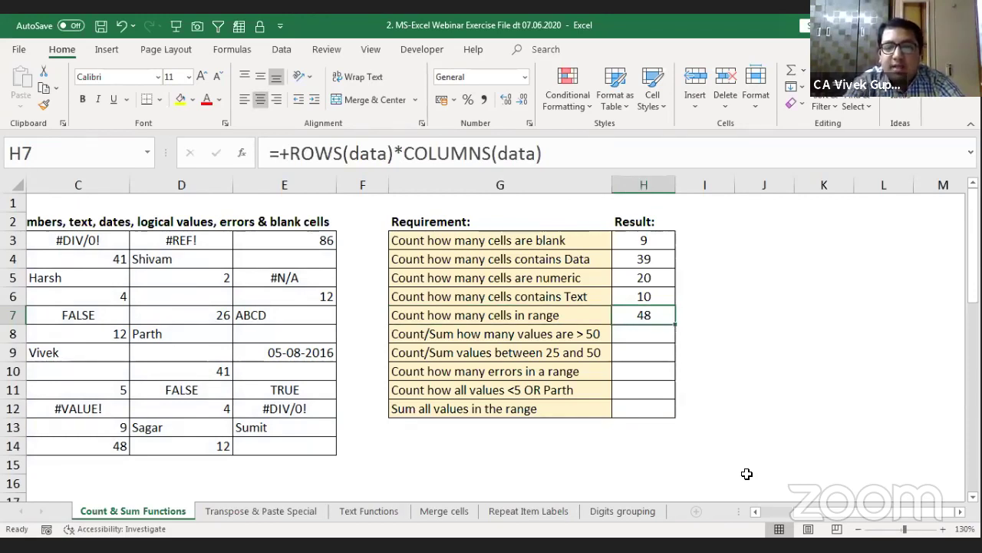
key("shift+Up")
key("shift+Up")
key("shift+Up")
key("shift+Up")
key("Down")
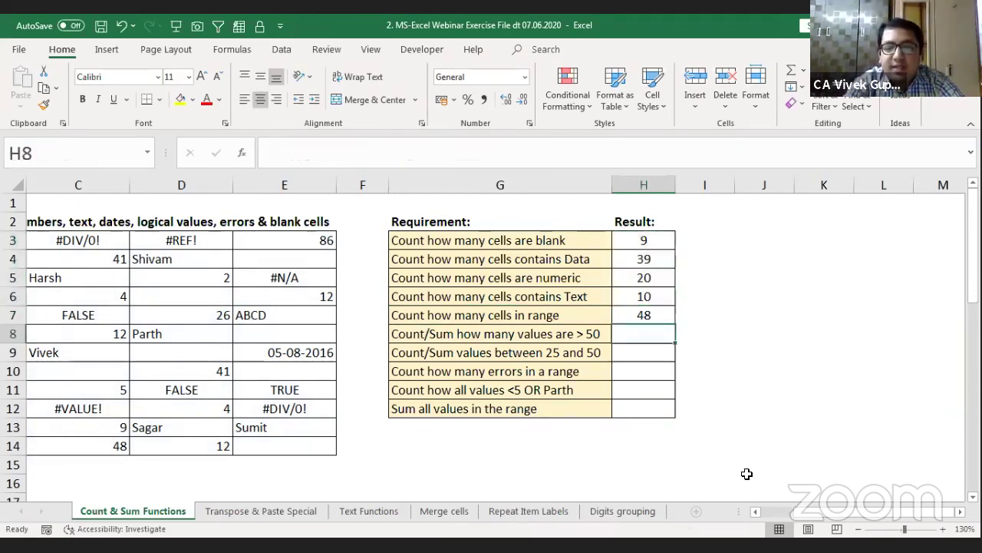
key("Up")
key("Down")
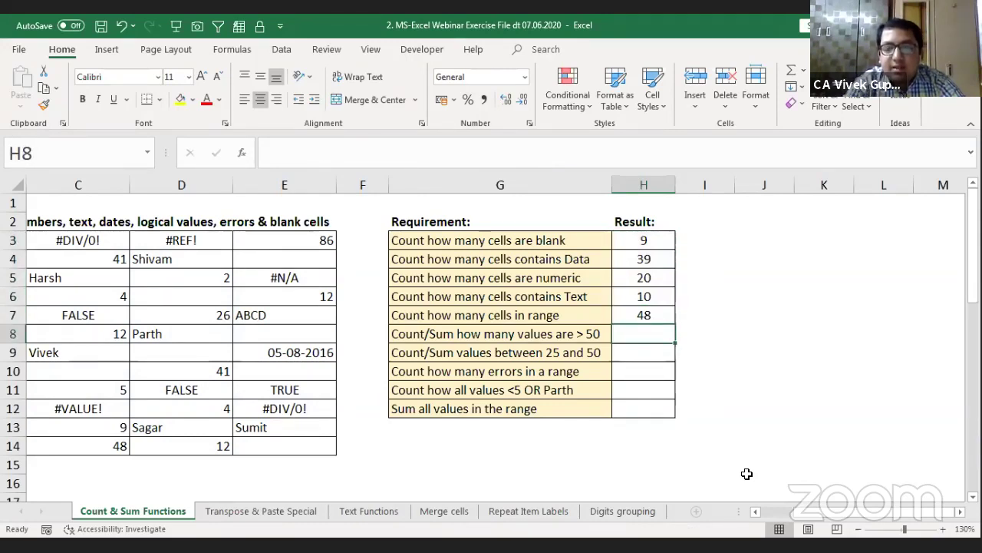
key("Up")
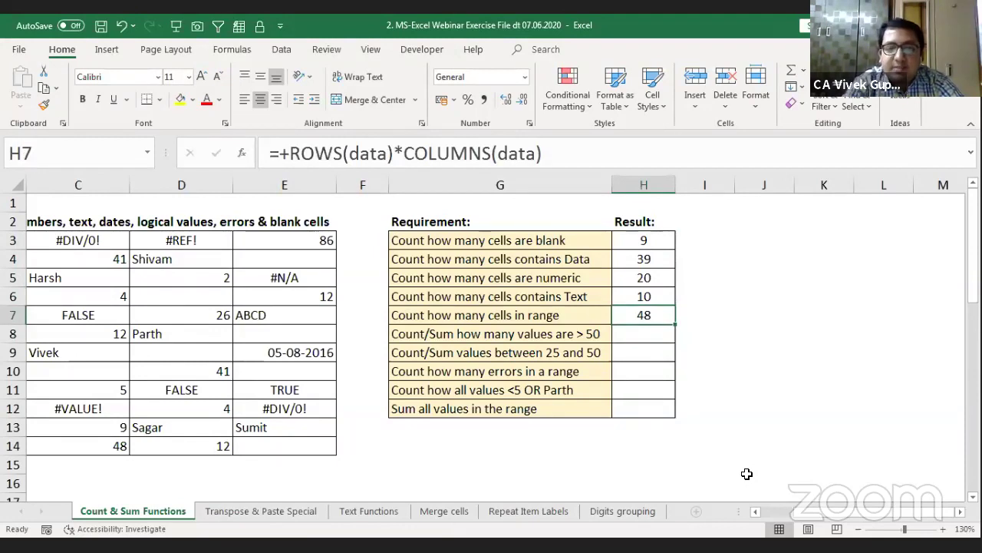
key("Up")
key("Up")
key("Up")
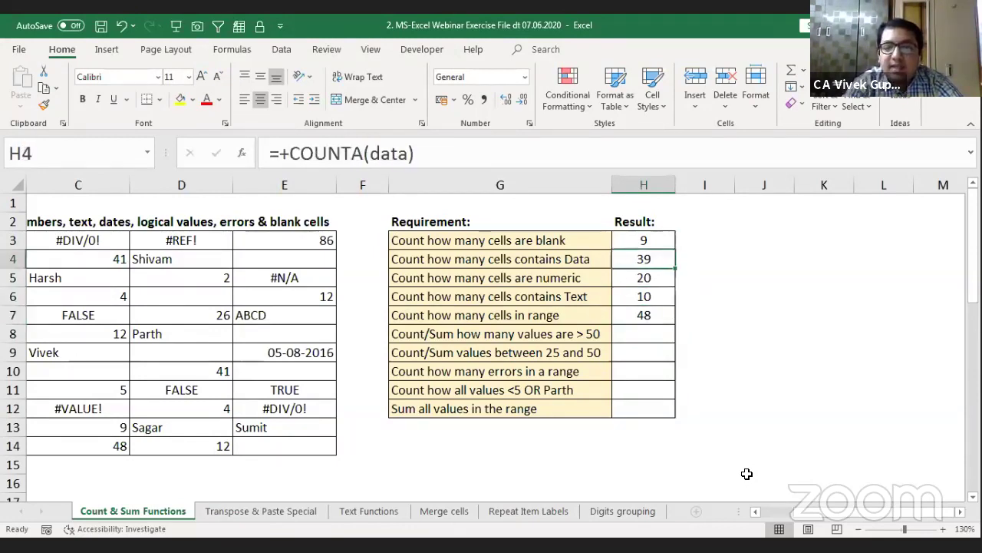
key("Up")
key("Down")
key("Down")
key("Down")
key("Down")
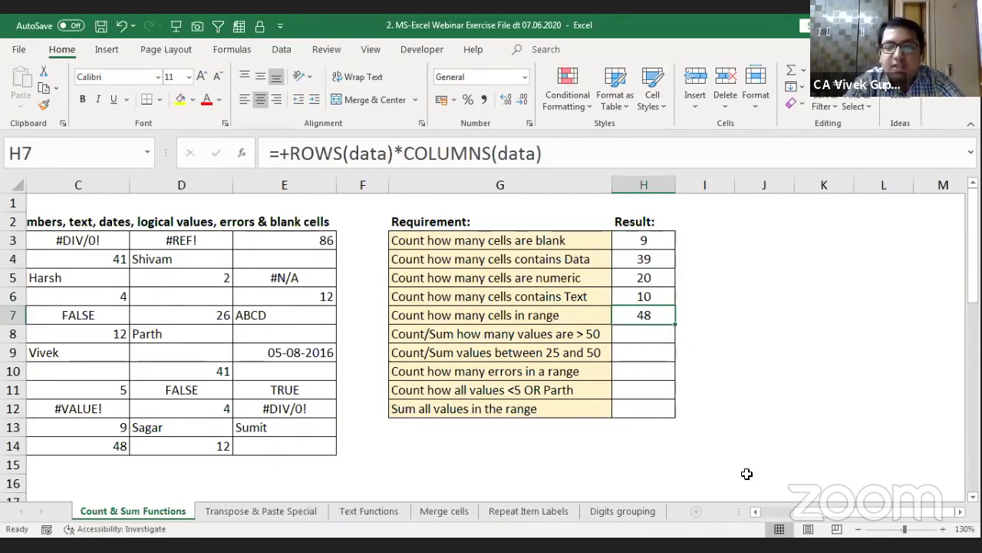
key("Down")
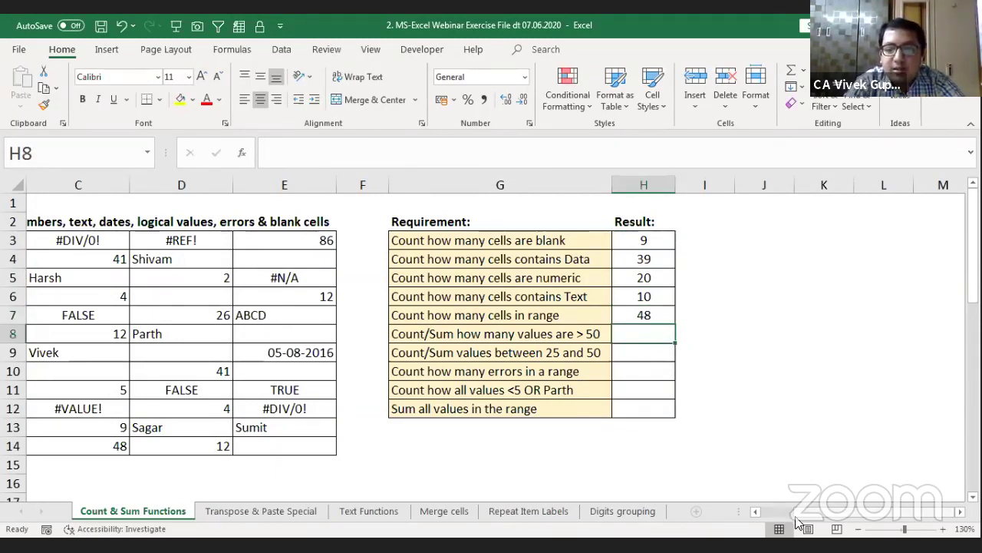
scroll(796, 519, "left", 2)
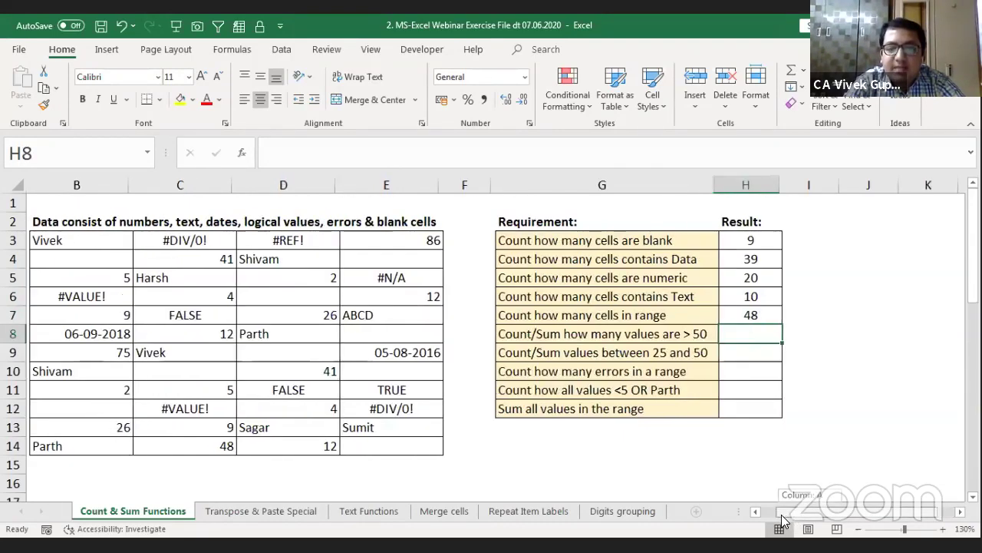
left_click(558, 338)
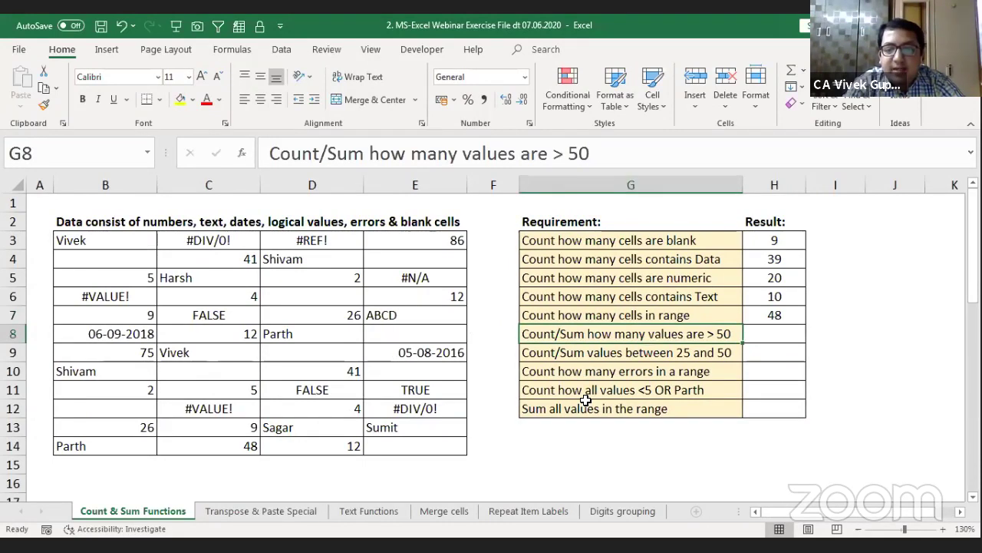
key("Right")
key("Left")
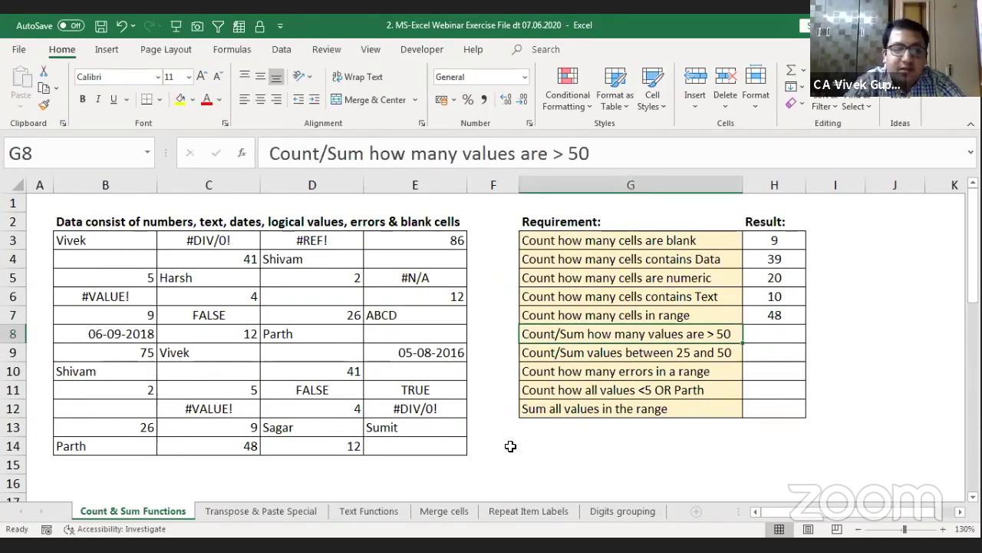
left_click(143, 351)
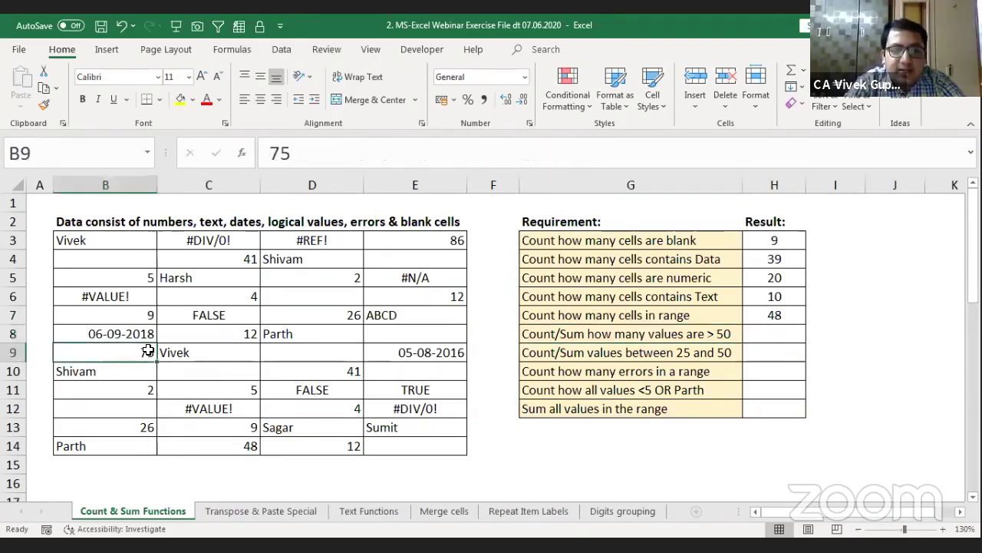
left_click(408, 240, "ctrl")
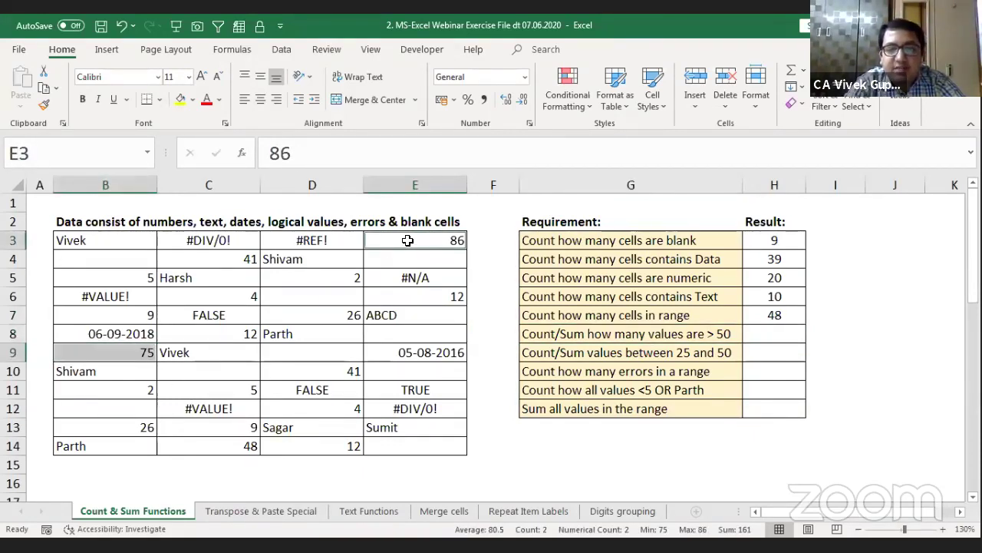
left_click(784, 335)
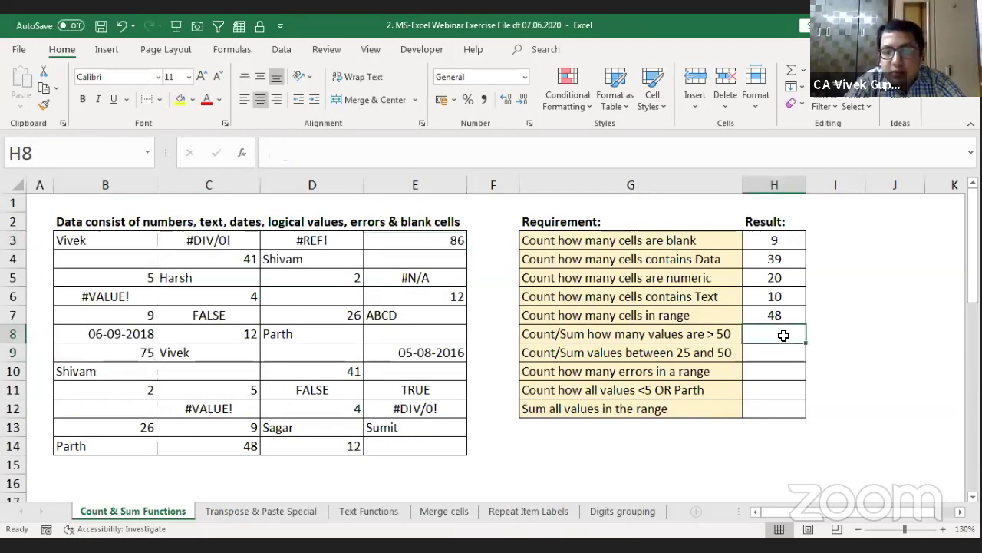
Step: Enter =+COUNTIF(data,">50") in H8, which counts 4 values above 50
type("+")
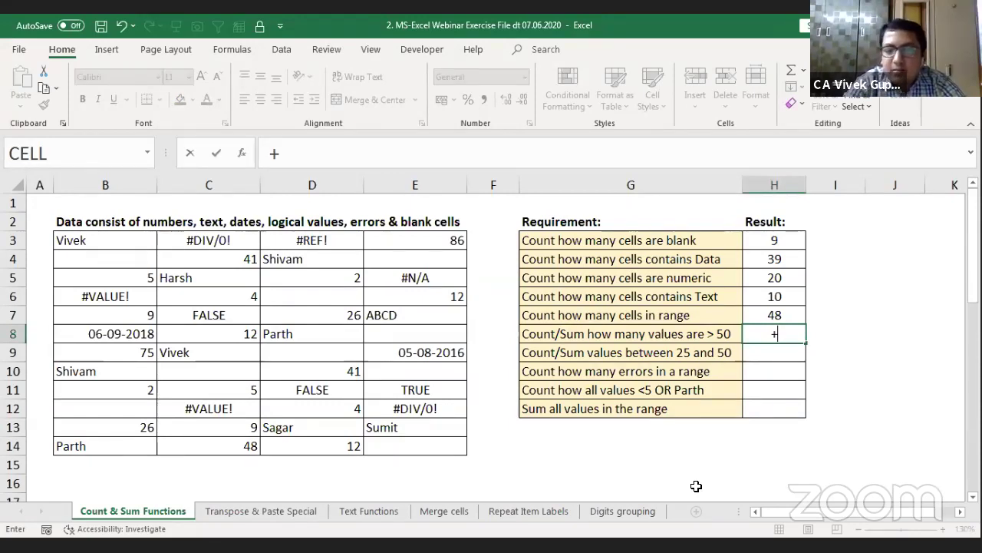
type("count")
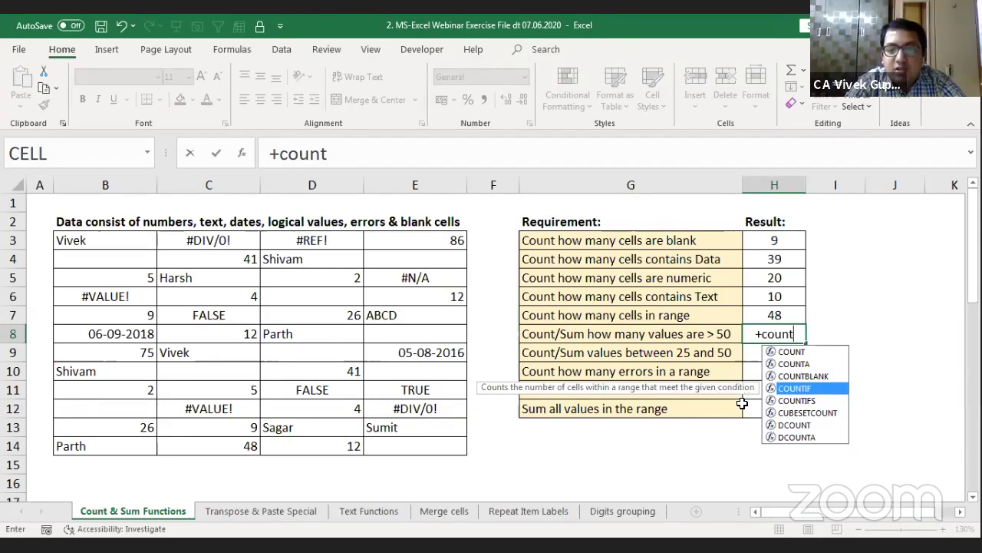
key("Tab")
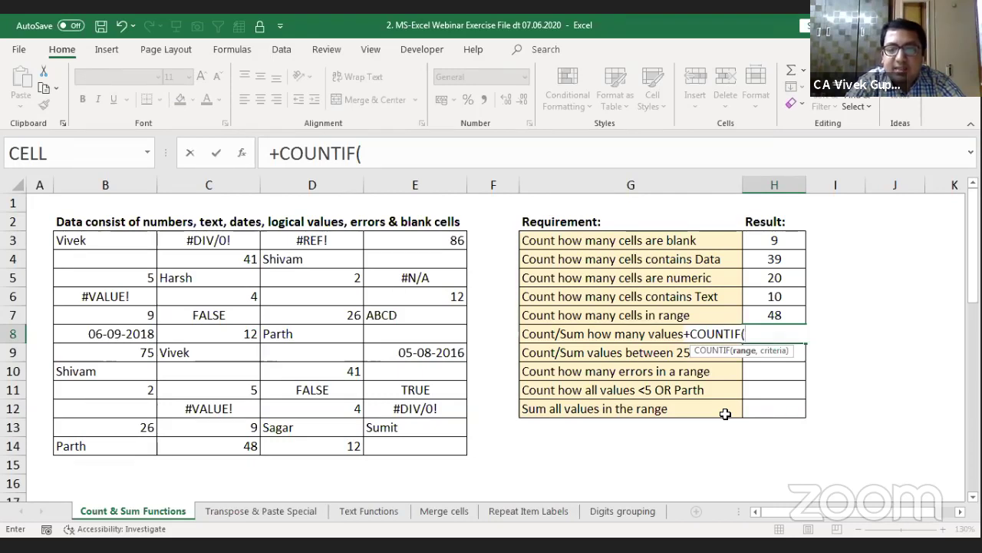
type("d")
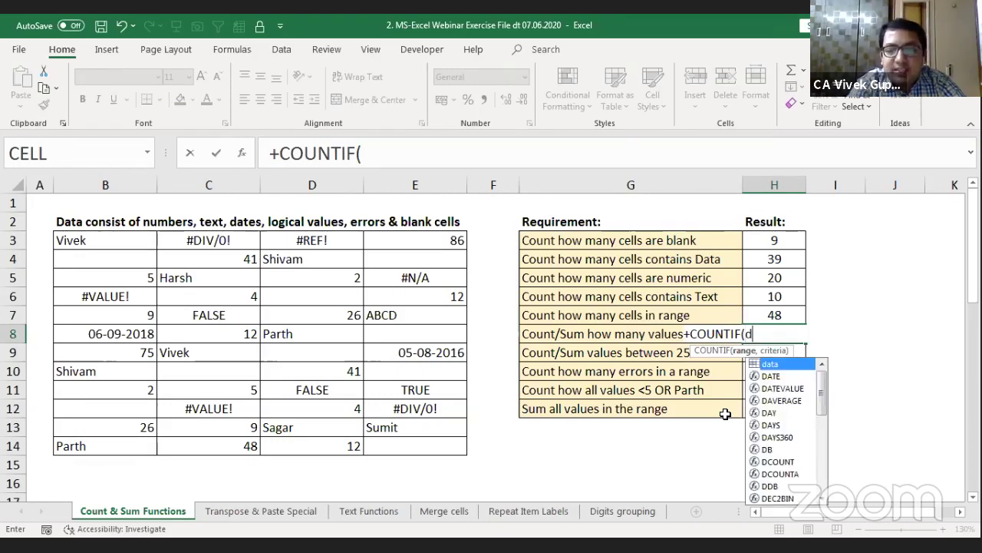
type("ata")
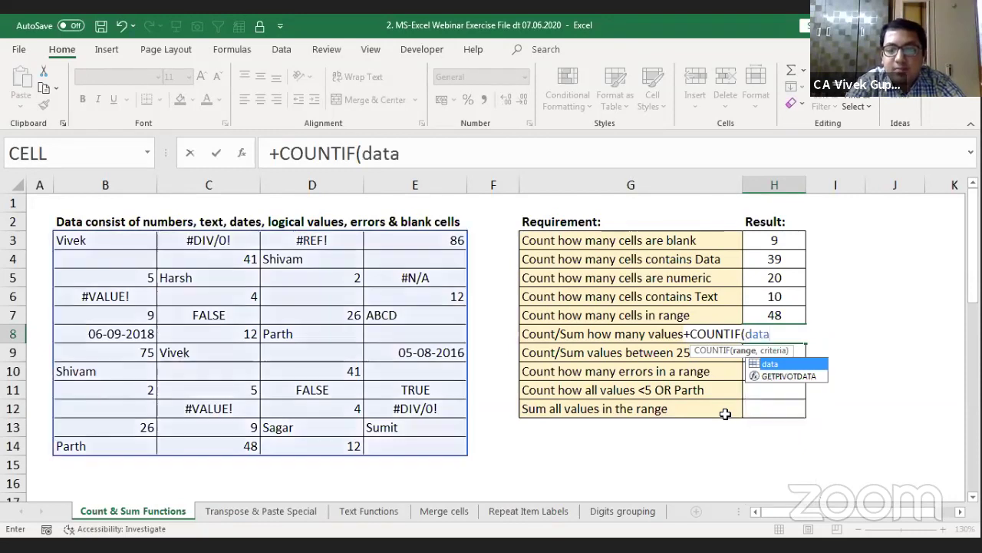
type(",\">")
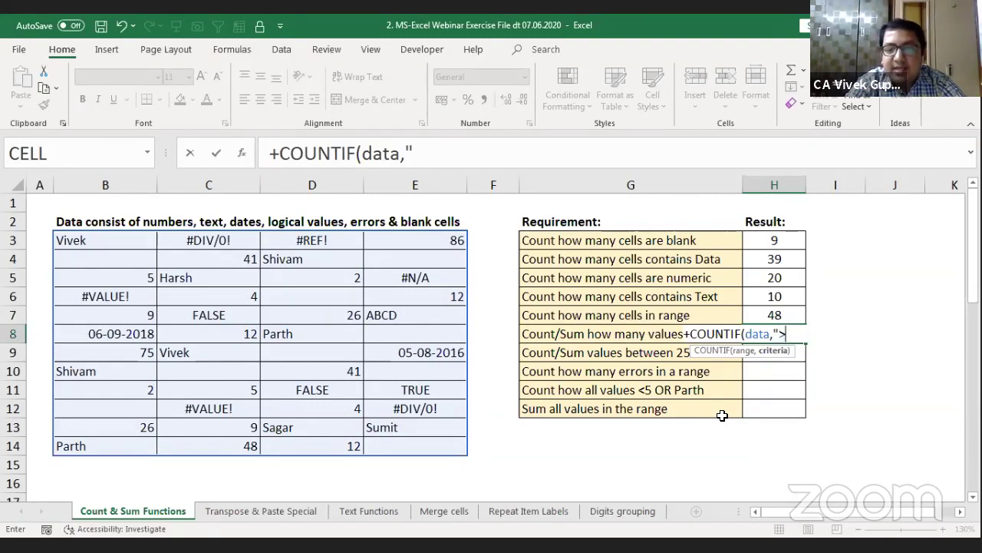
type("25")
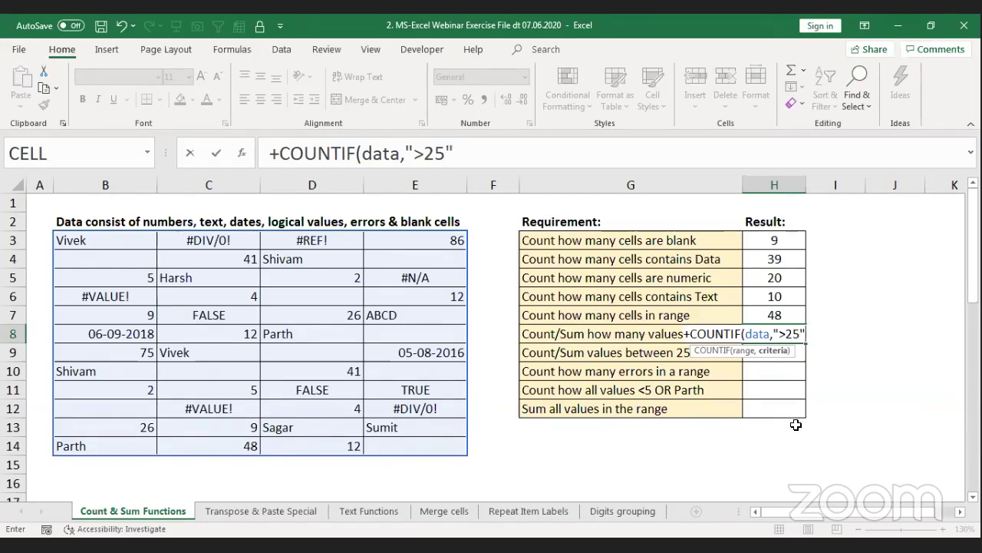
type(")")
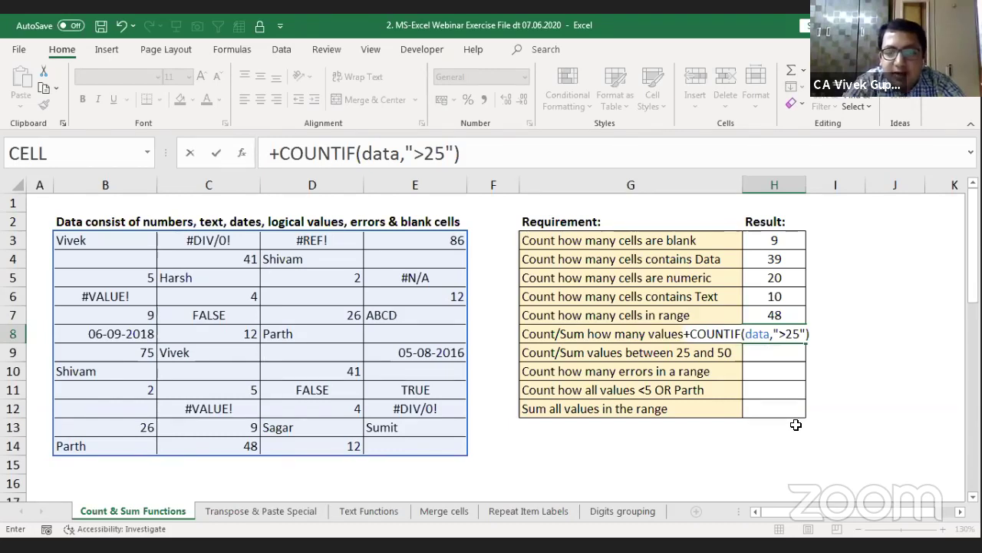
key("BackSpace")
key("BackSpace")
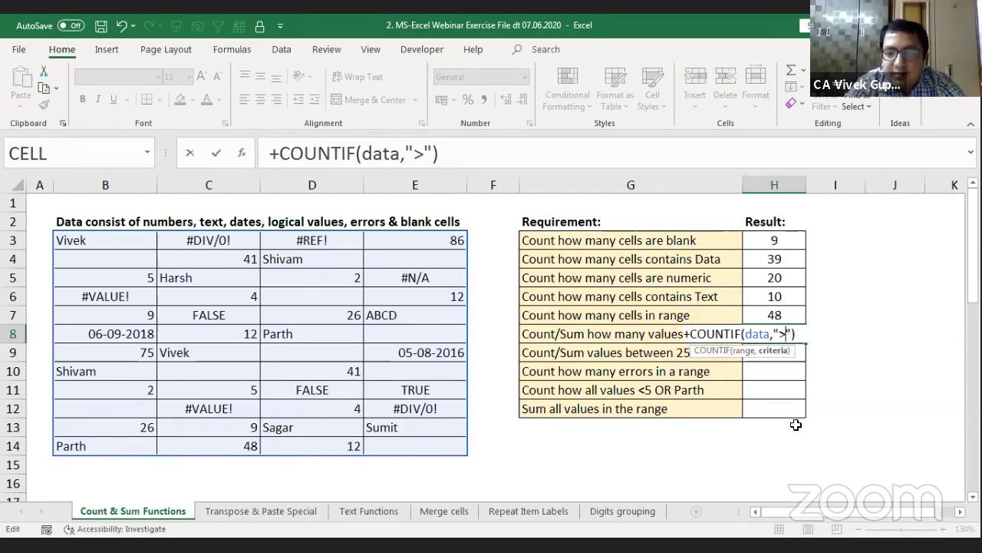
type("50")
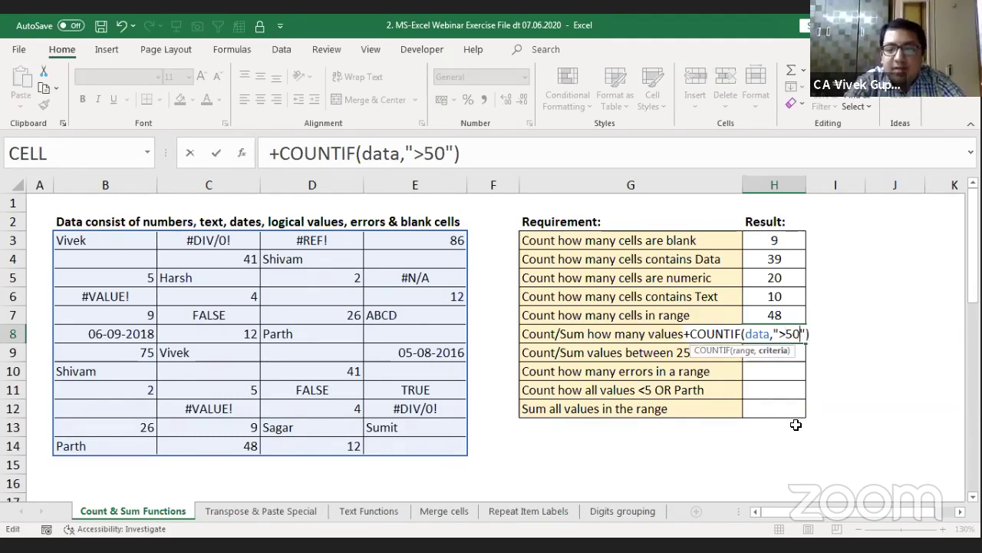
key("Return")
key("Up")
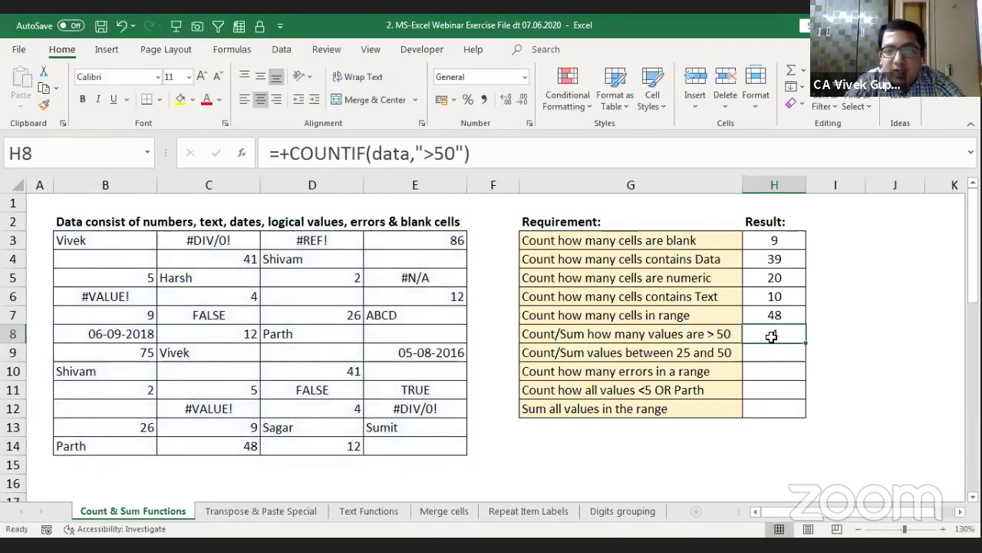
left_click(458, 242)
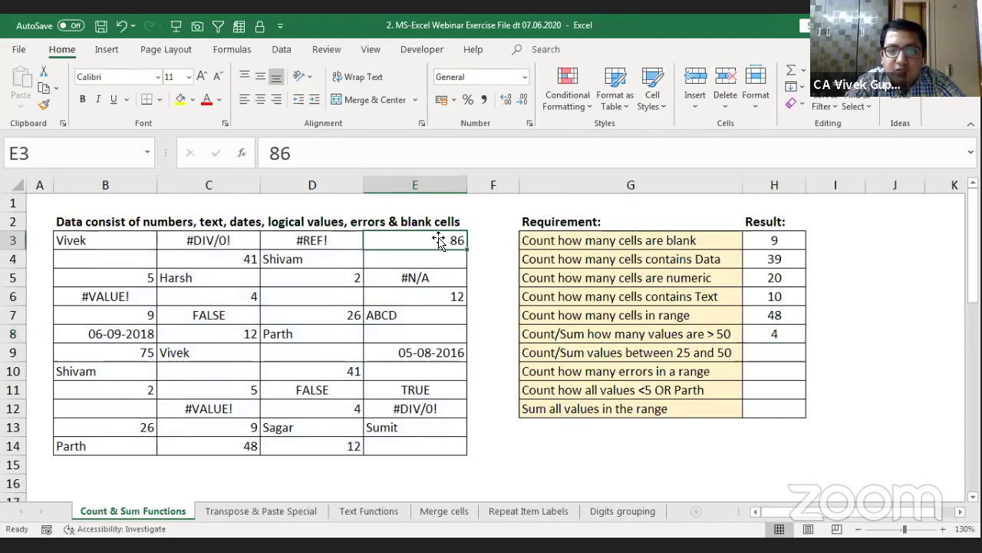
left_click(86, 349, "ctrl")
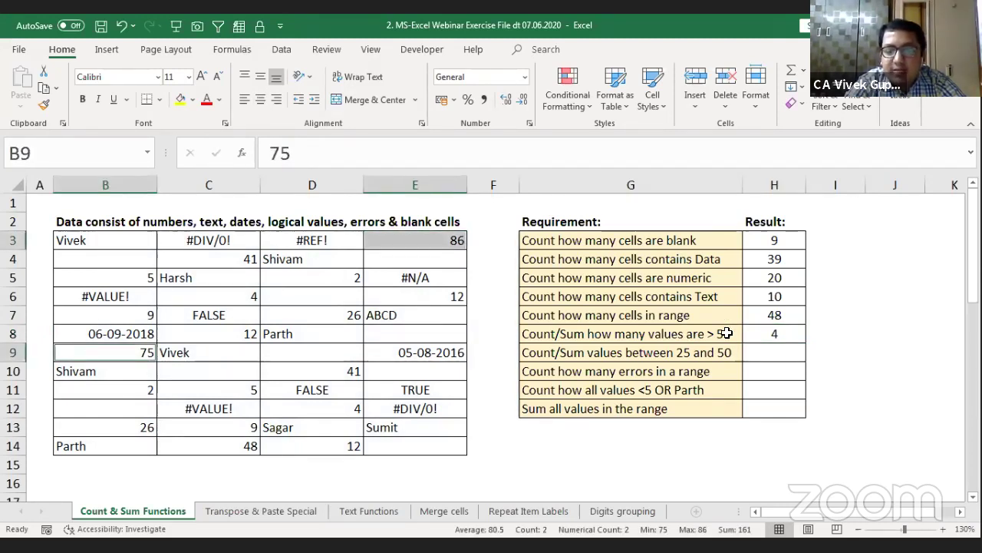
left_click(772, 331)
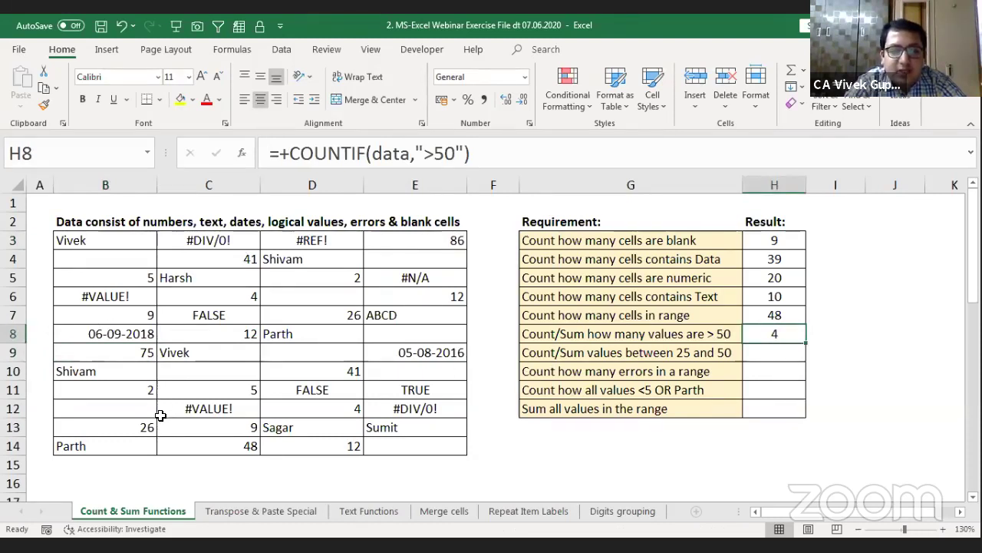
left_click(127, 333)
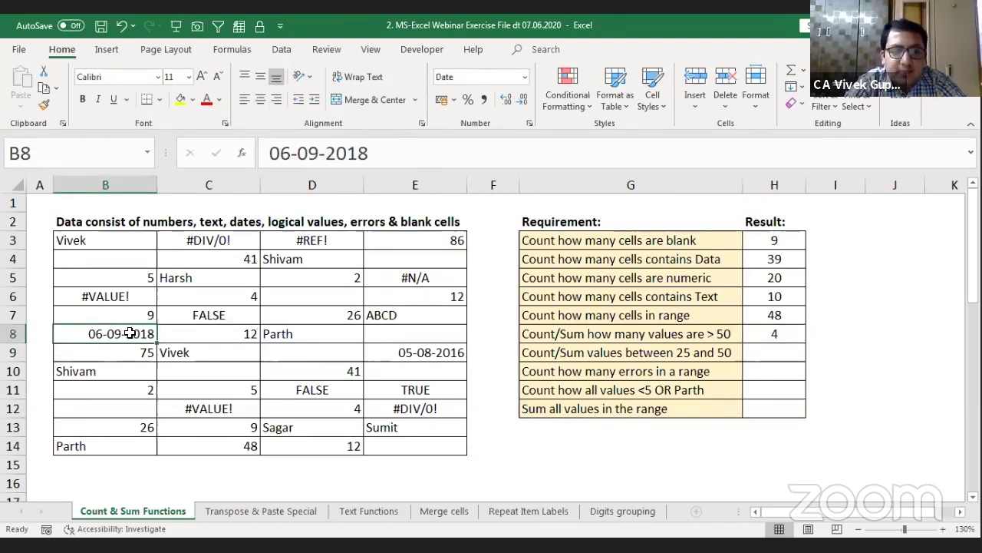
left_click(407, 350, "ctrl")
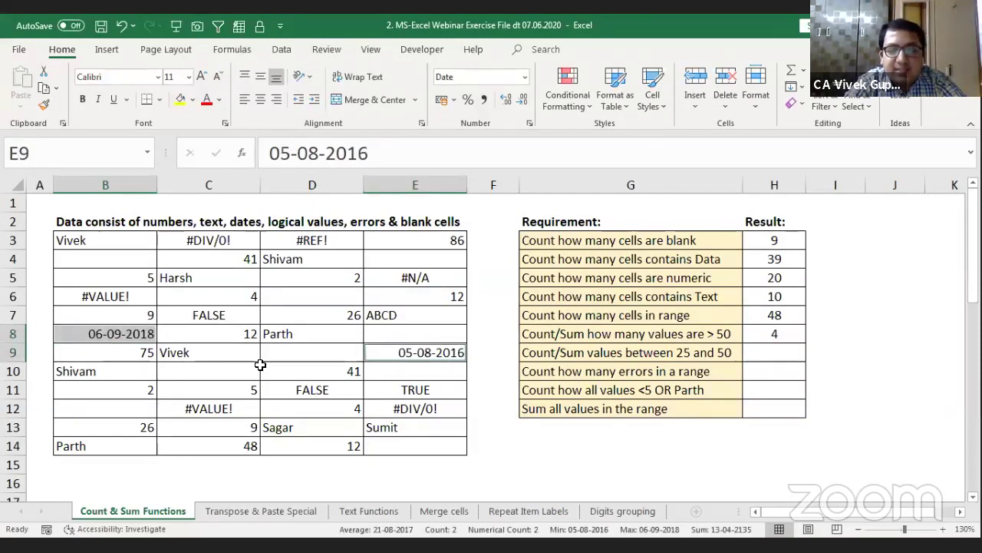
left_click(454, 356)
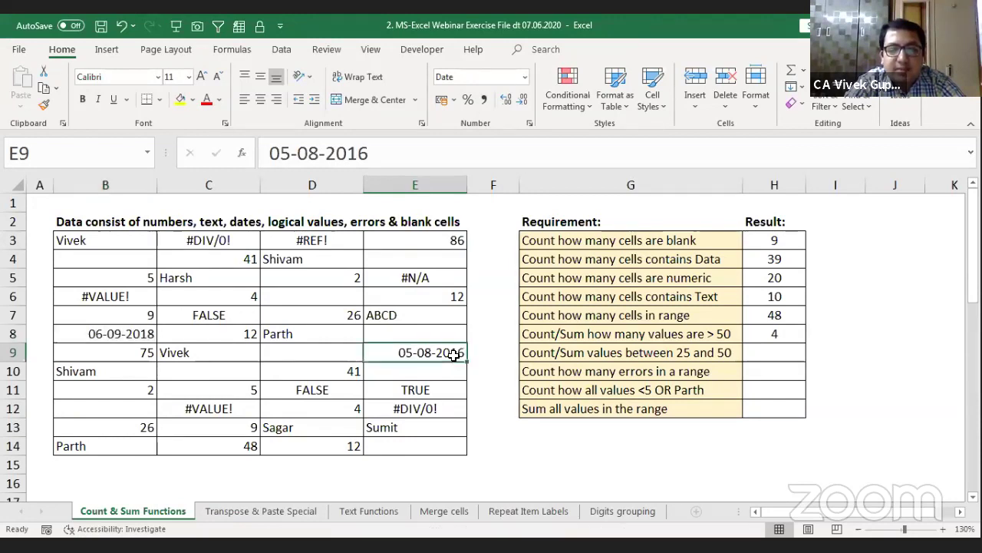
left_click(111, 333)
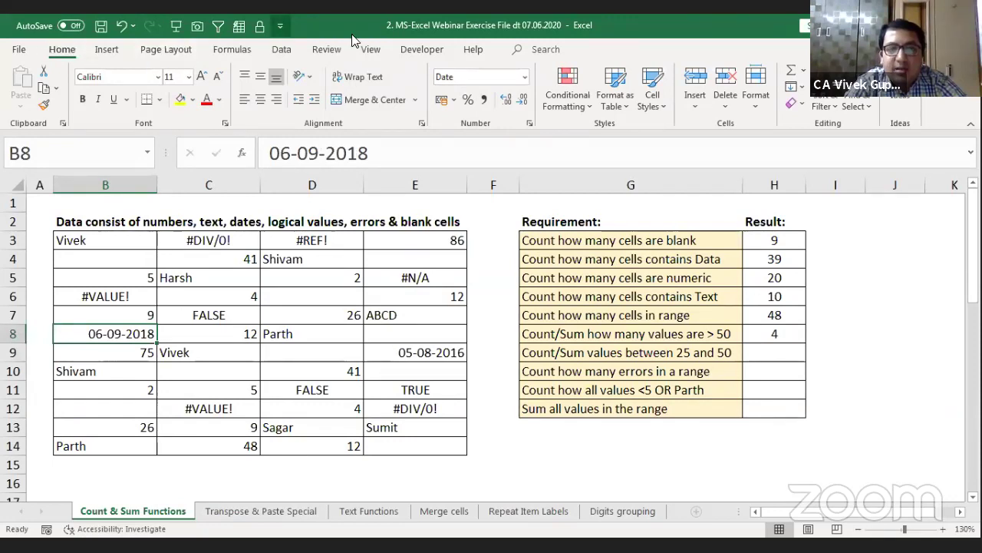
Step: Apply General format to B8 and E9 so they show serial numbers 43349 and 42587
left_click(524, 79)
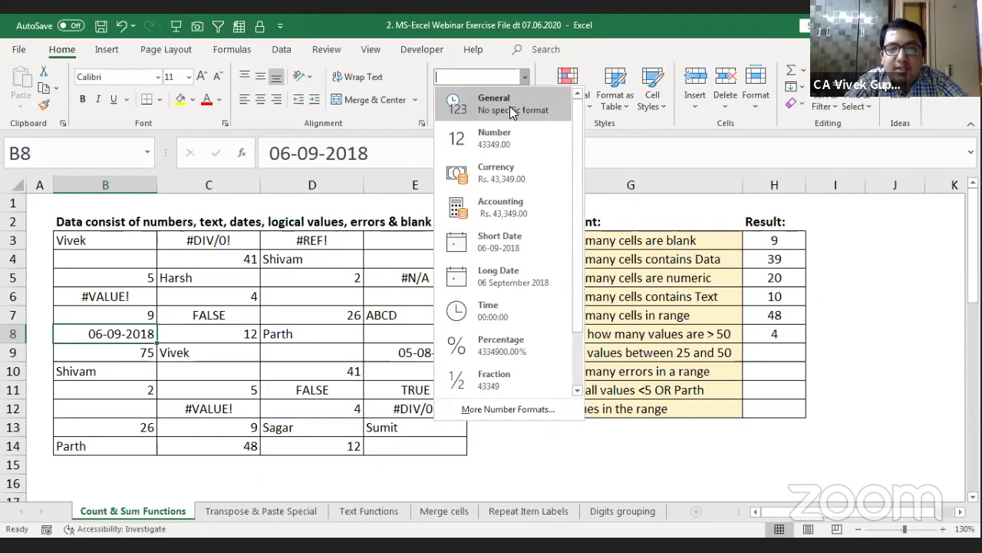
left_click(513, 112)
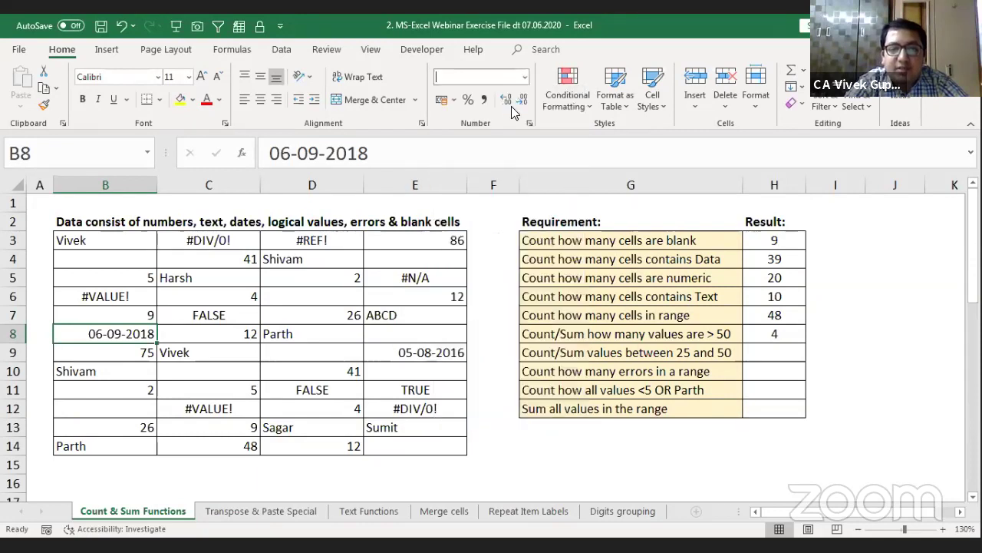
left_click(413, 353)
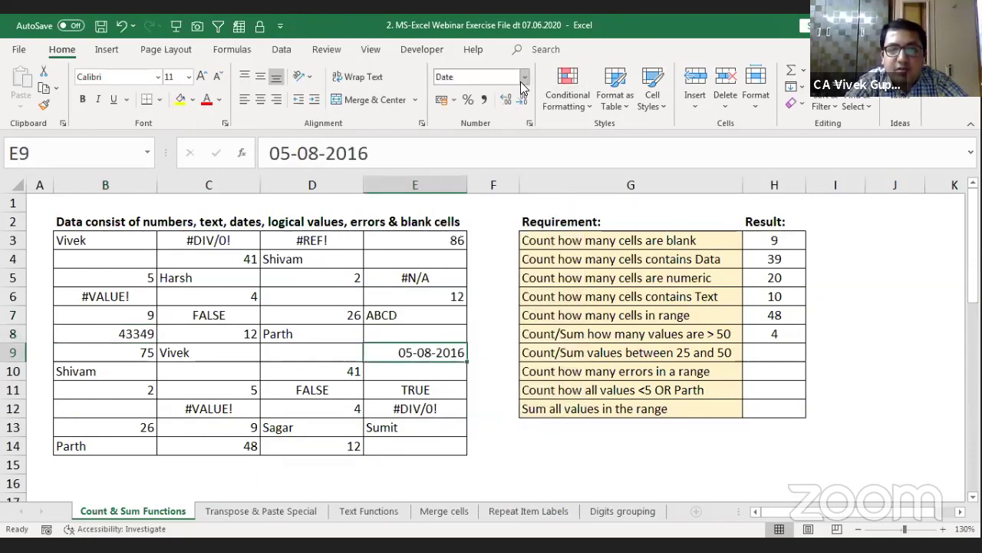
key("ctrl+shift+grave")
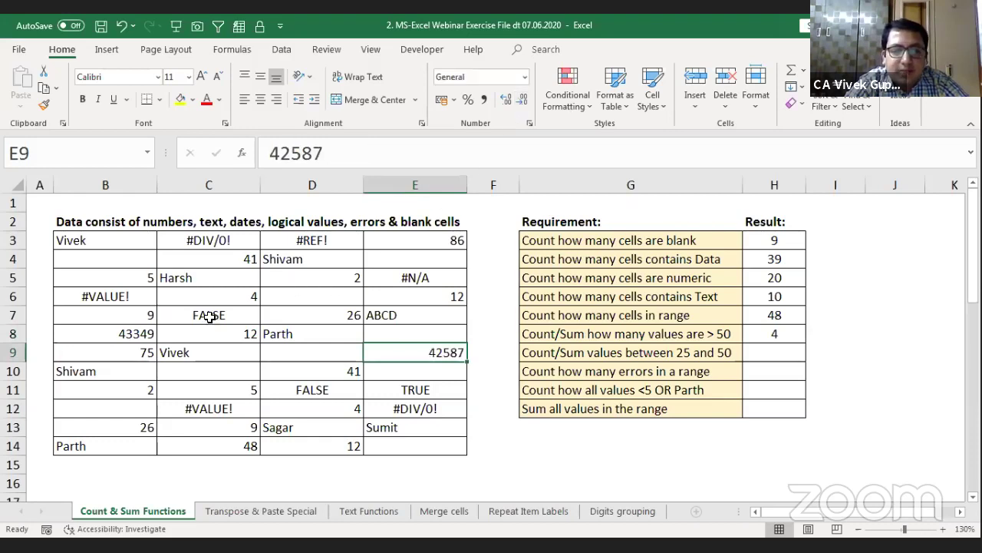
left_click(147, 338)
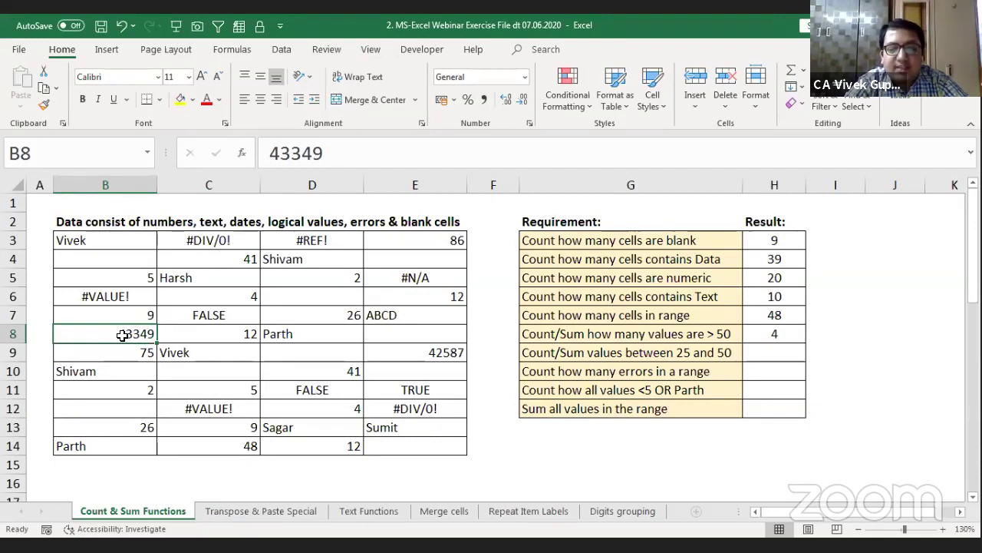
Step: Enter 1/1/1900 in D16 and format it as Number, showing 1.00
left_click(335, 479)
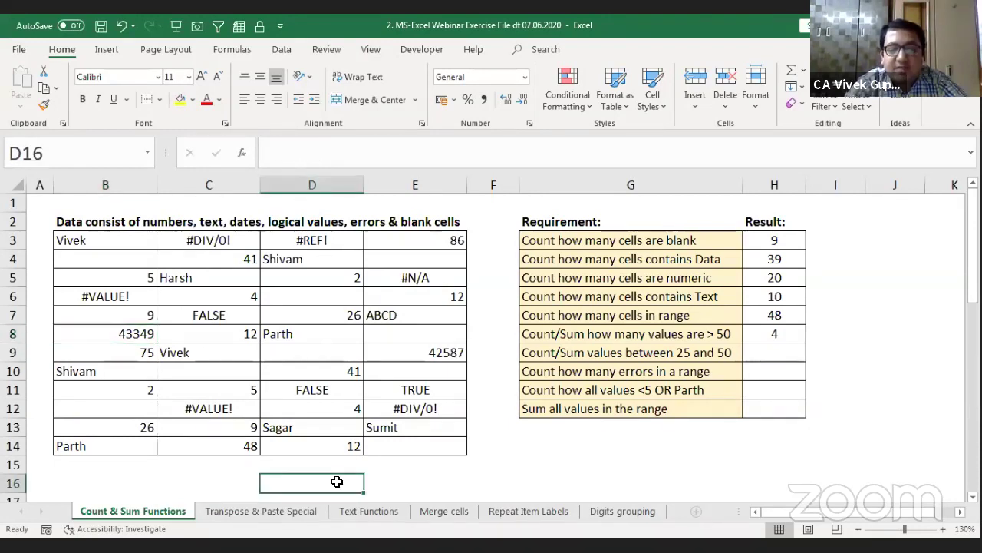
type("1/1/19")
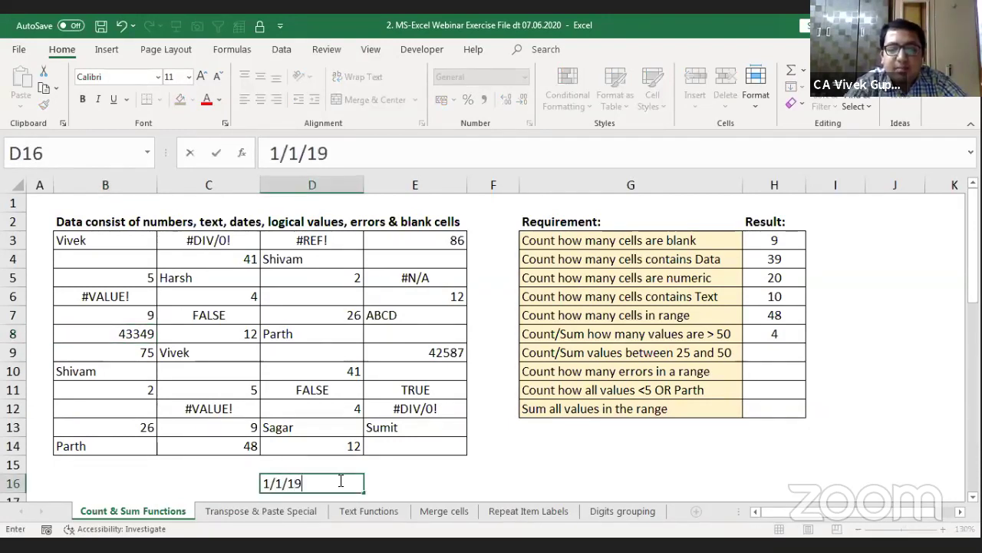
type("00")
key("Return")
key("Up")
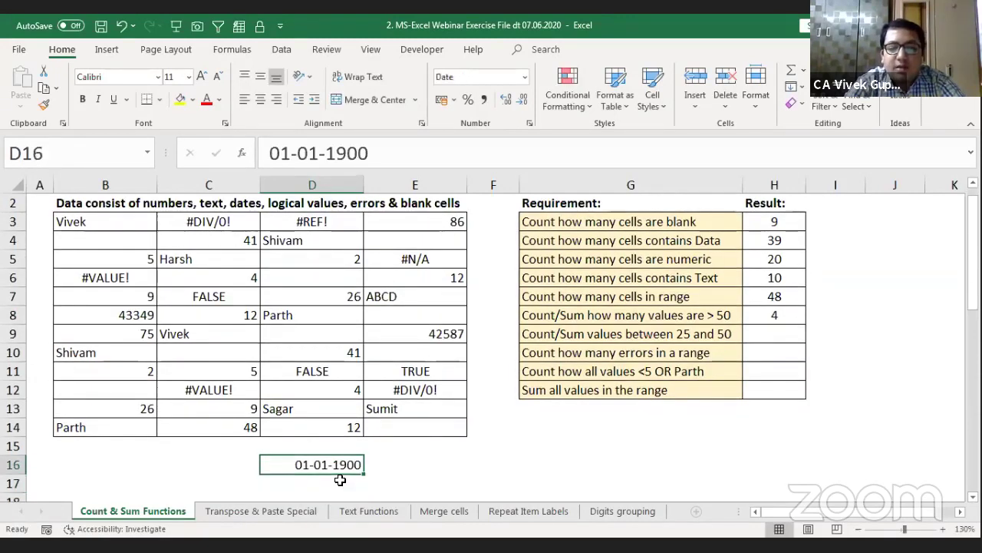
left_click(525, 77)
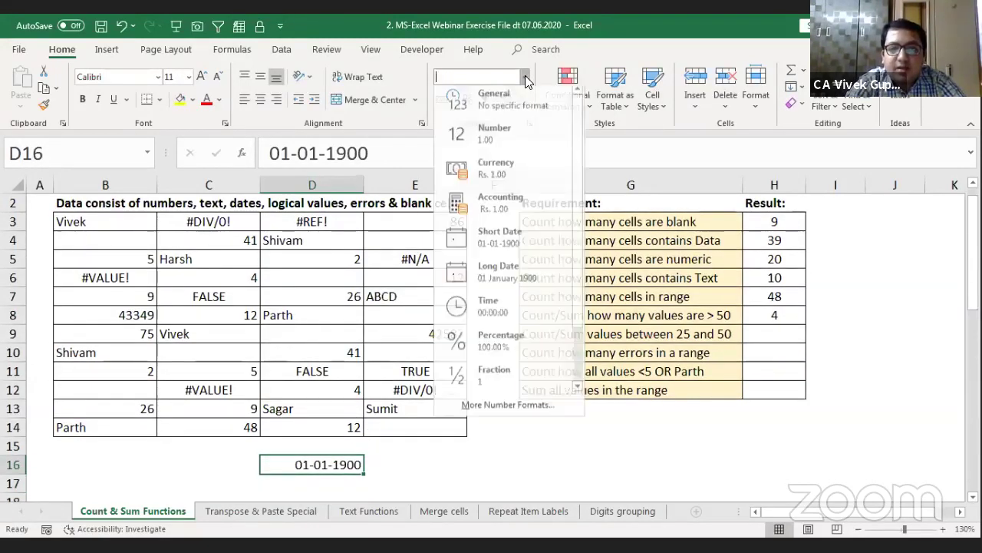
left_click(510, 133)
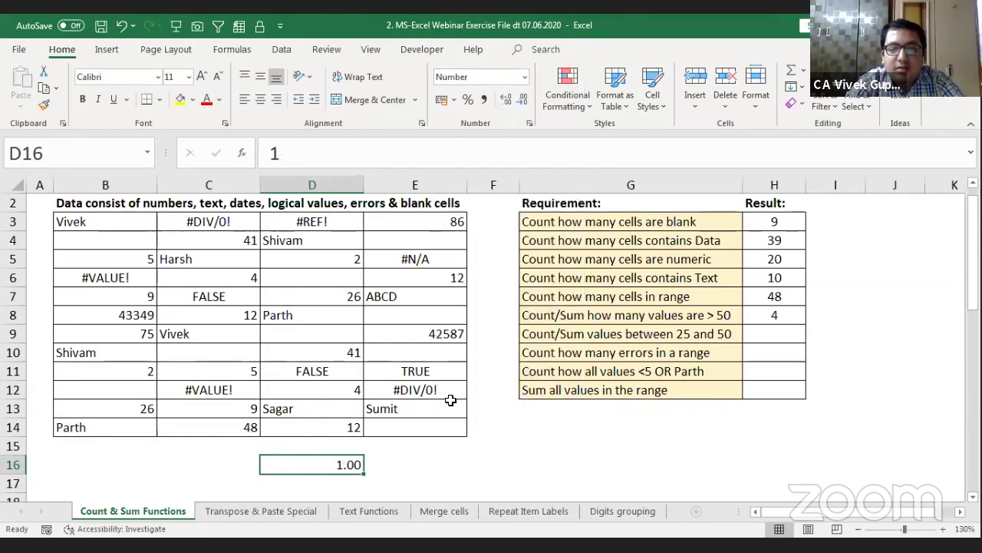
Step: Put =+D16+30 in E16 and format it as Short Date, showing 31-01-1900
left_click(426, 466)
type("+")
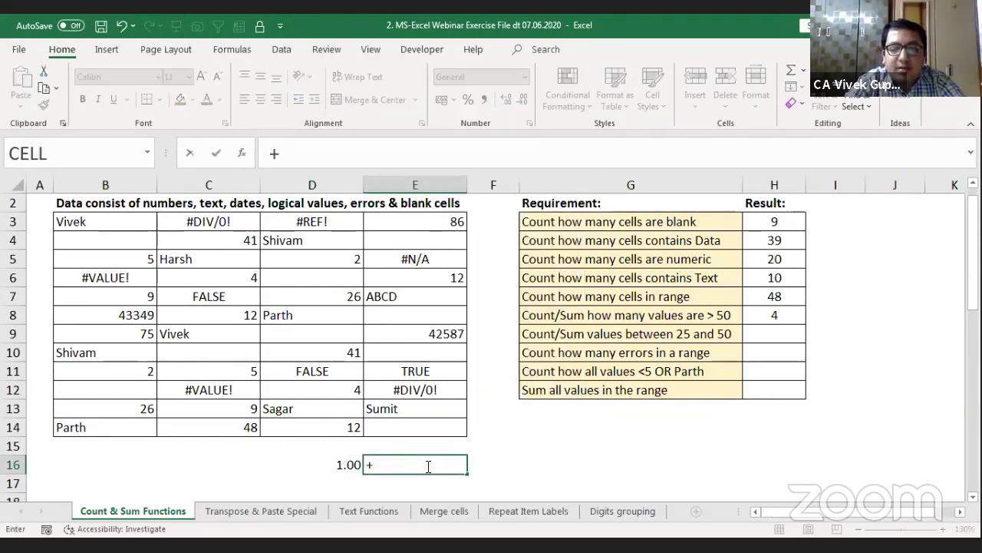
key("Left")
type("+")
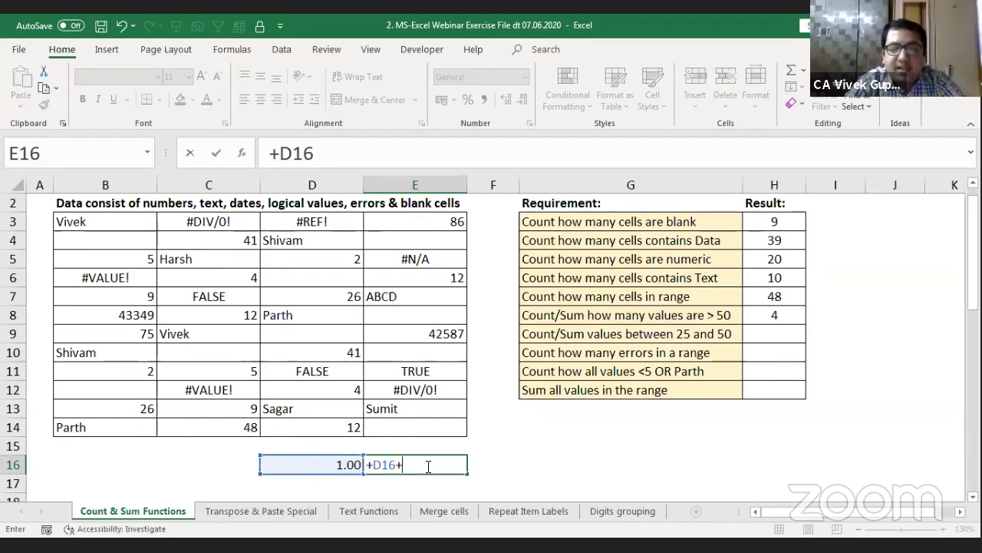
type("30")
key("Return")
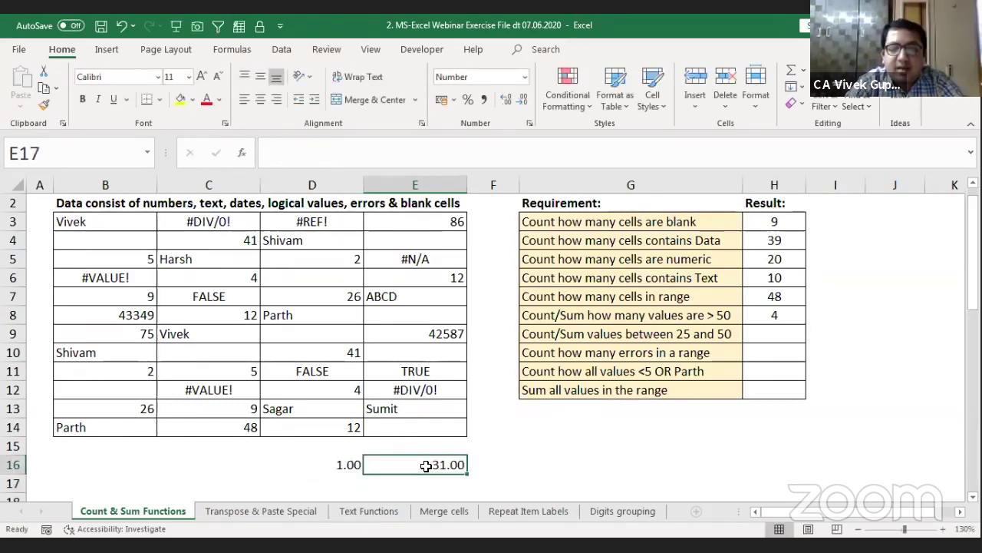
key("Up")
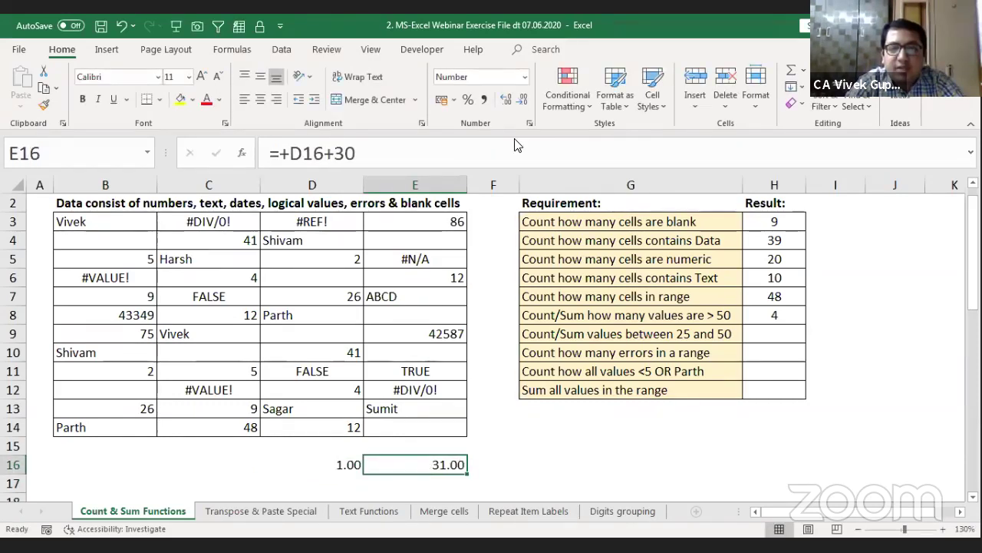
left_click(524, 77)
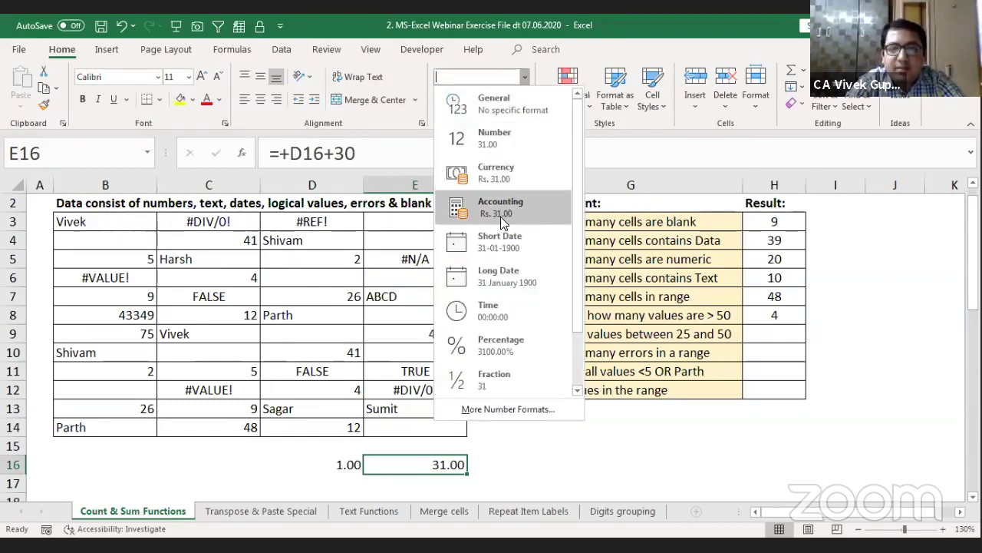
left_click(497, 243)
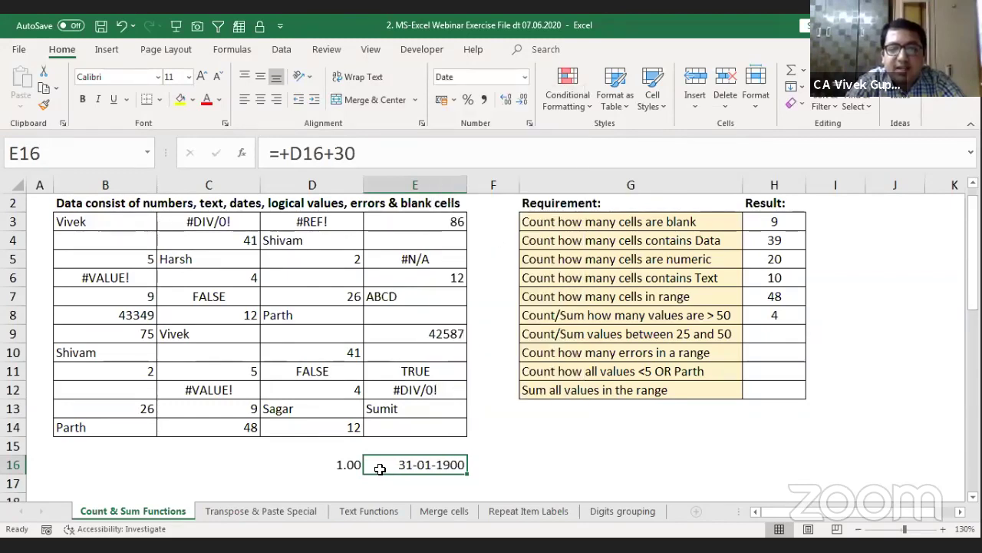
left_click(487, 463)
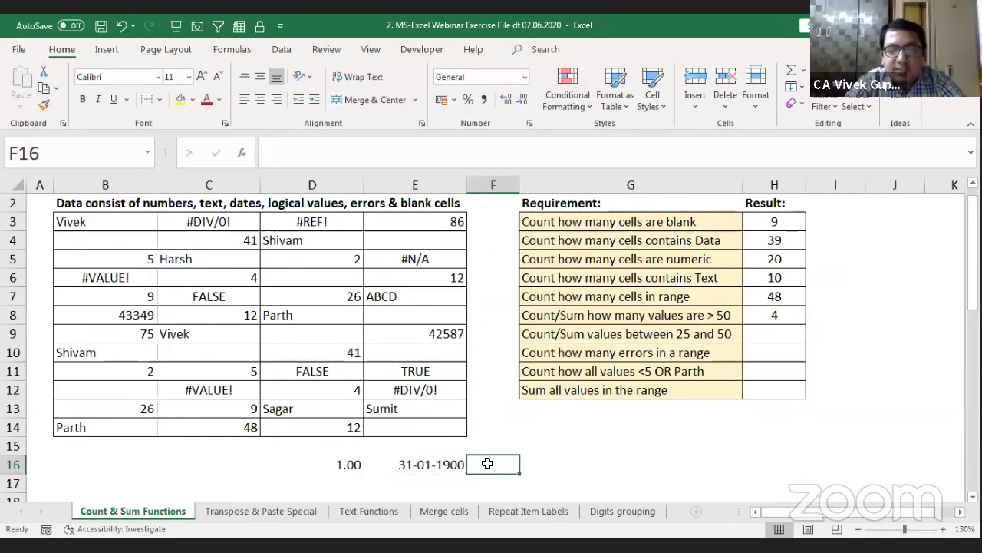
Step: Enter the formula =+D16+43348 in F16
type("+")
key("Down")
key("Down")
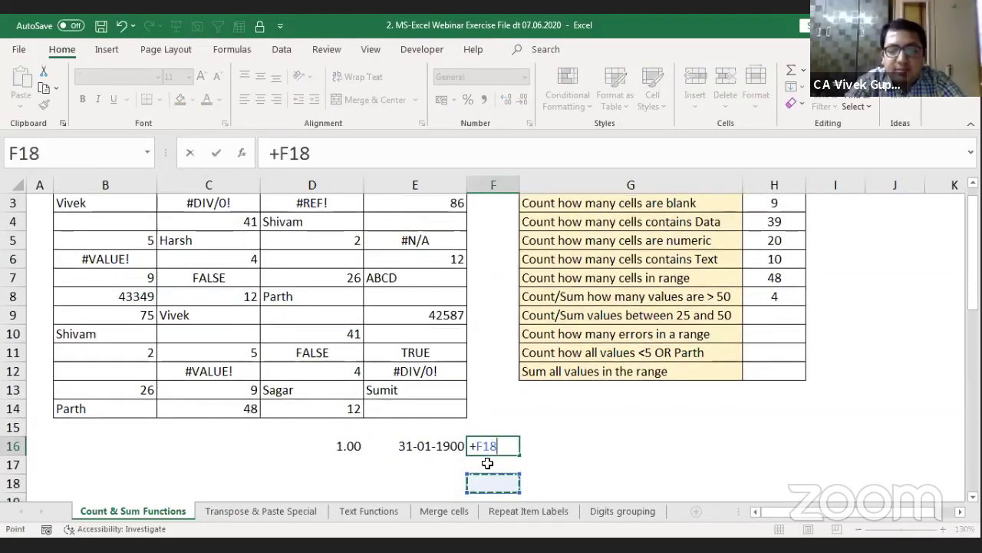
key("Up")
key("Left")
key("Left")
key("Up")
type("+")
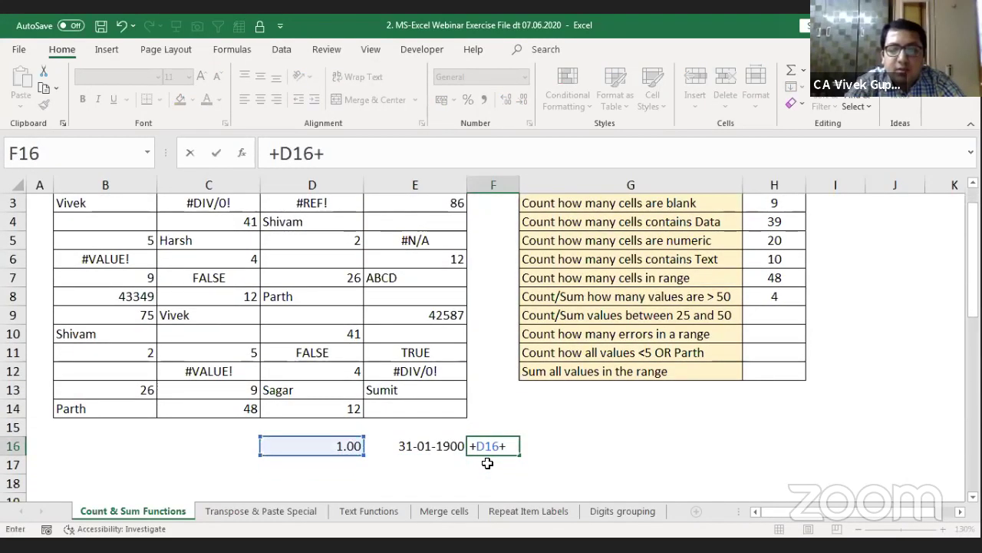
type("4334")
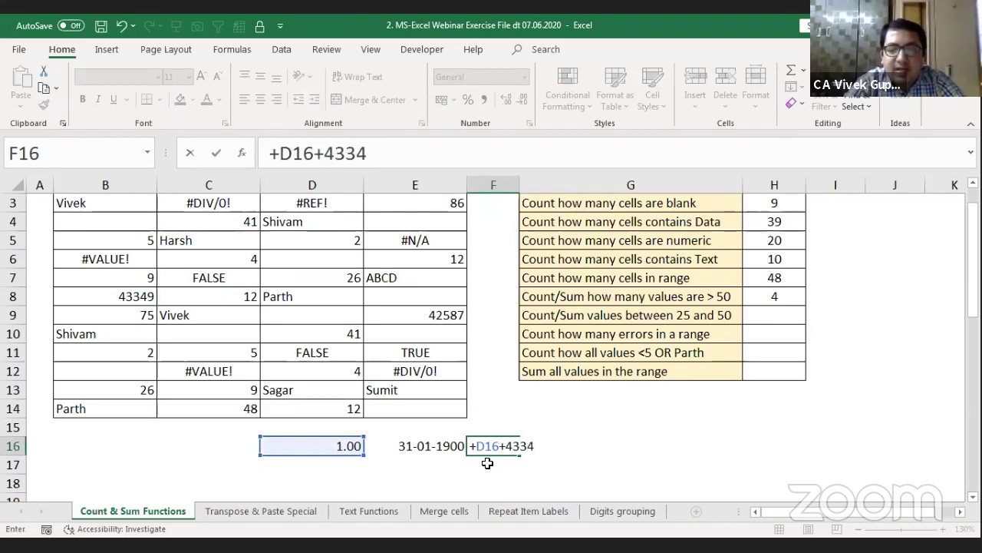
type("8")
key("Return")
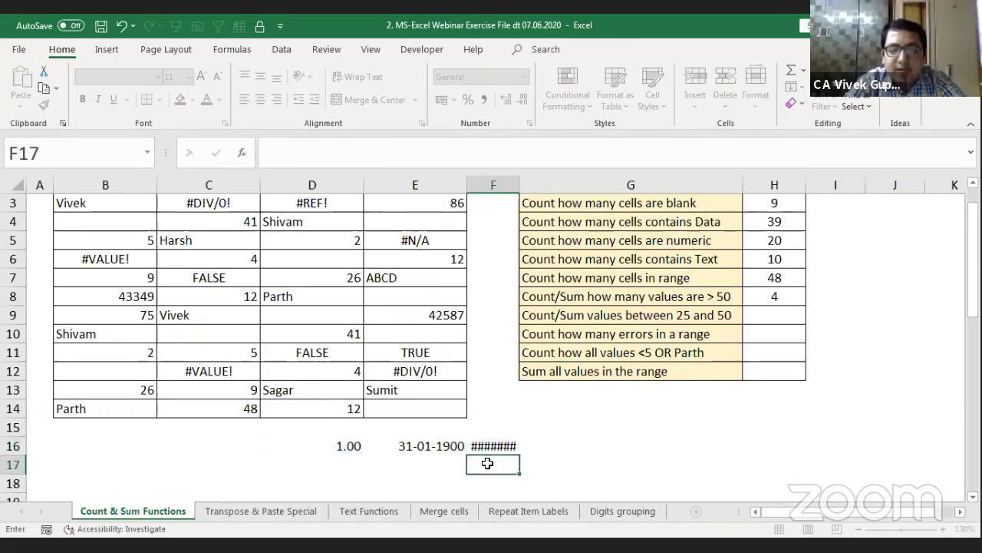
key("Up")
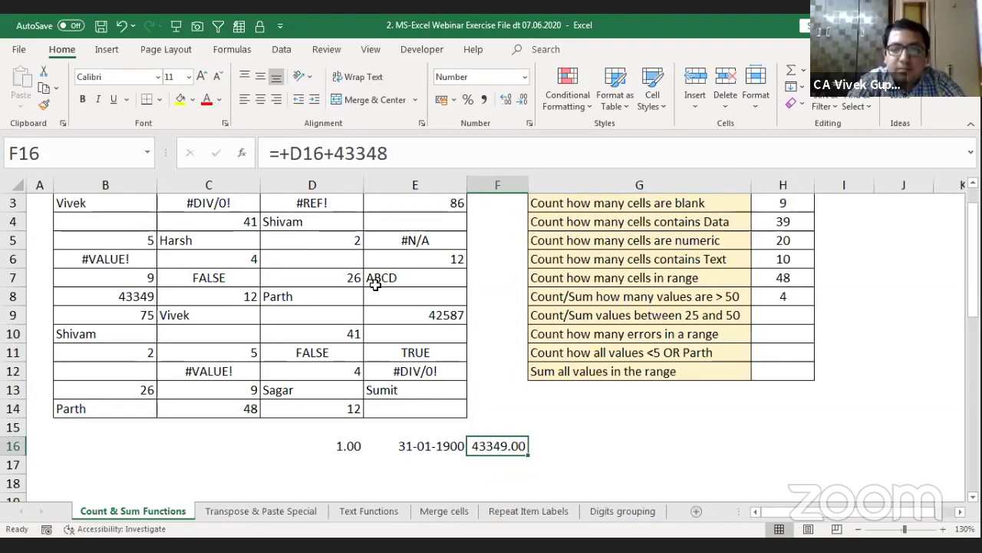
Step: Autofit column F and show F16 and B8 in Short Date format, B8 reading 06-09-2018
double_click(528, 175)
scroll(312, 279, "up", 1)
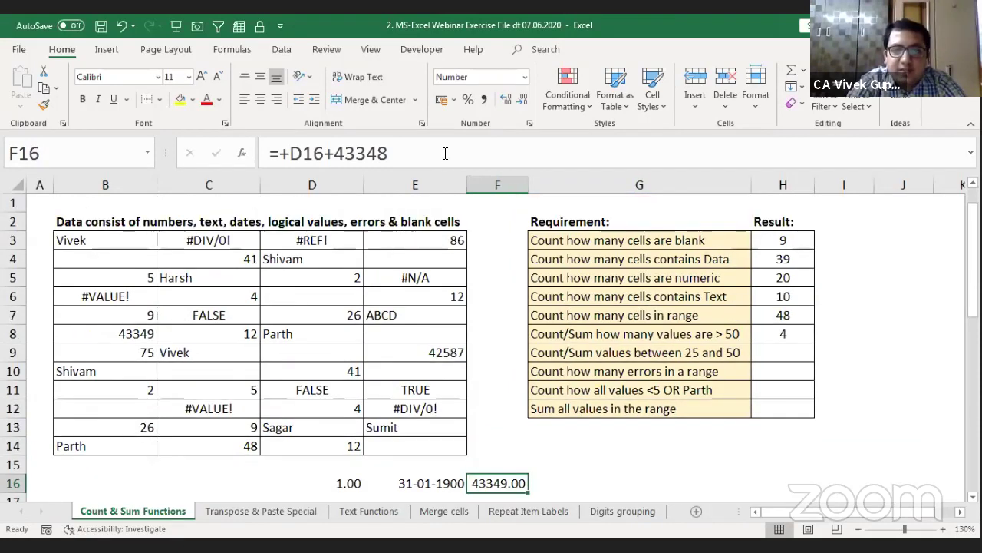
left_click(522, 78)
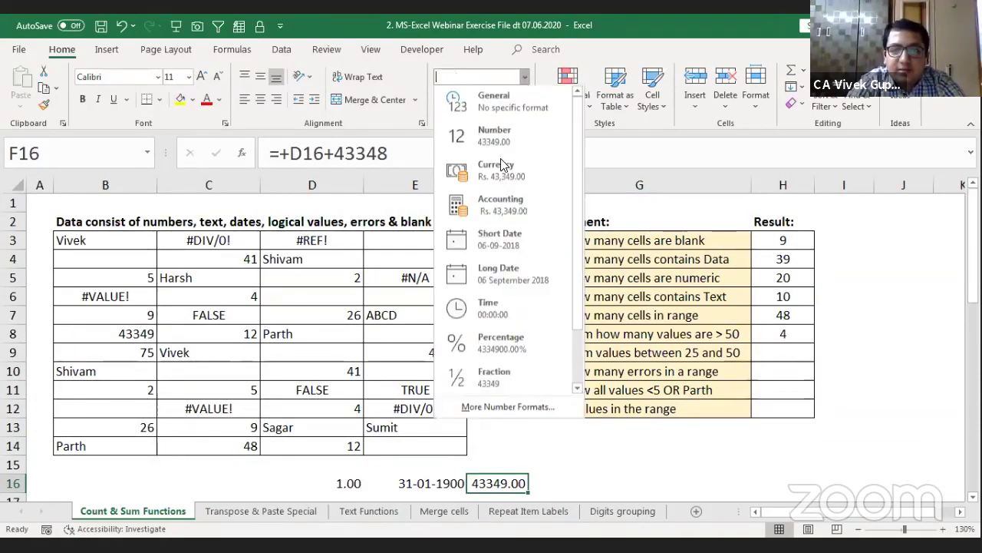
left_click(510, 256)
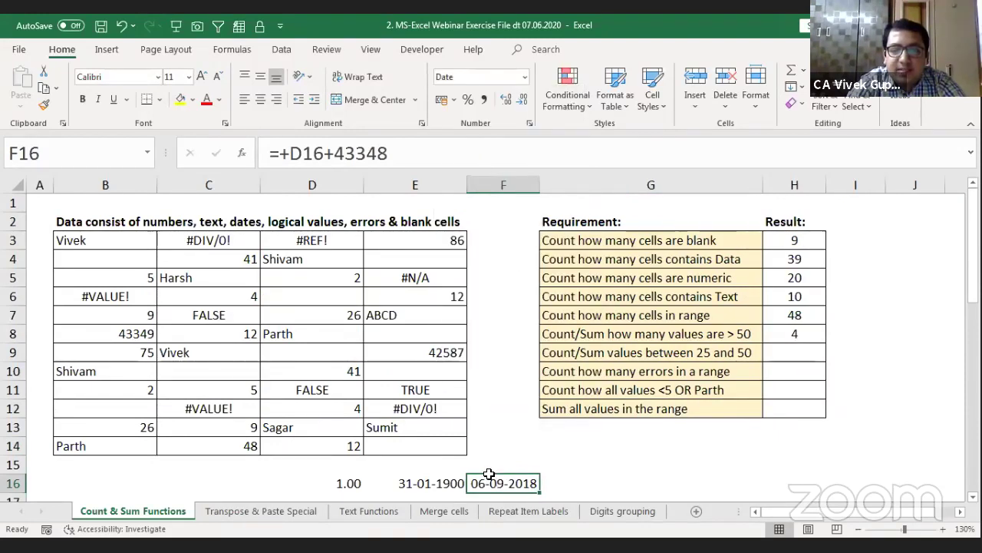
left_click(139, 333)
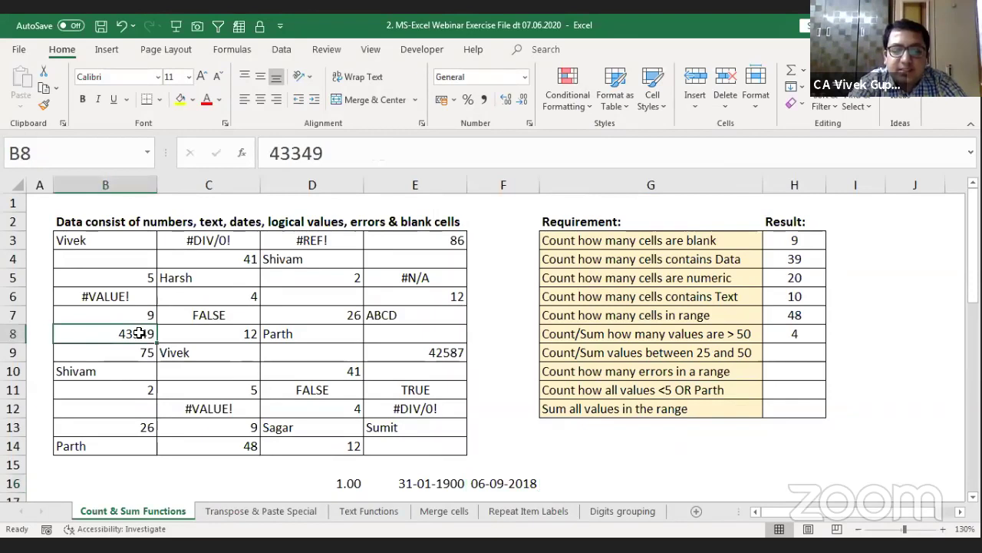
key("Return")
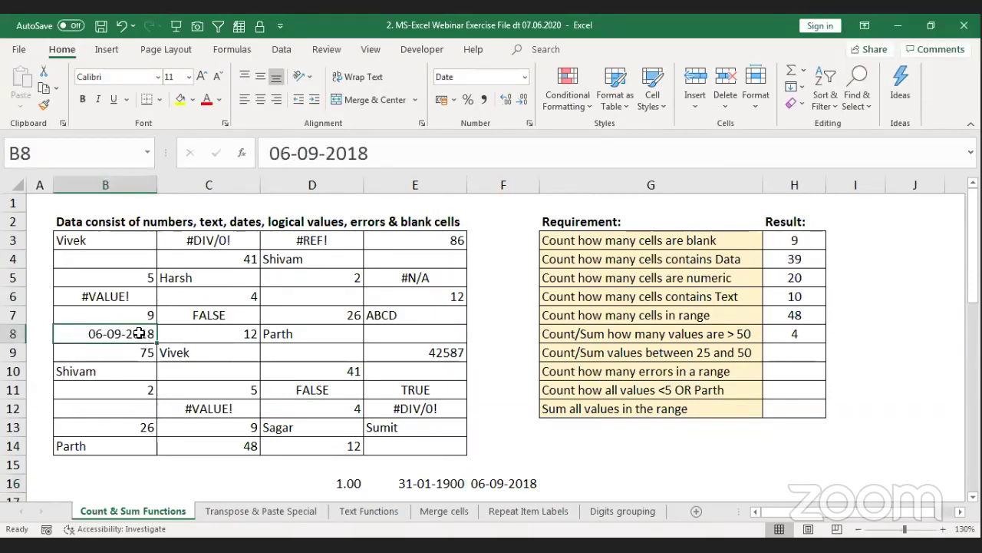
Step: Clear the scratch cells D16:F16
left_click(526, 488)
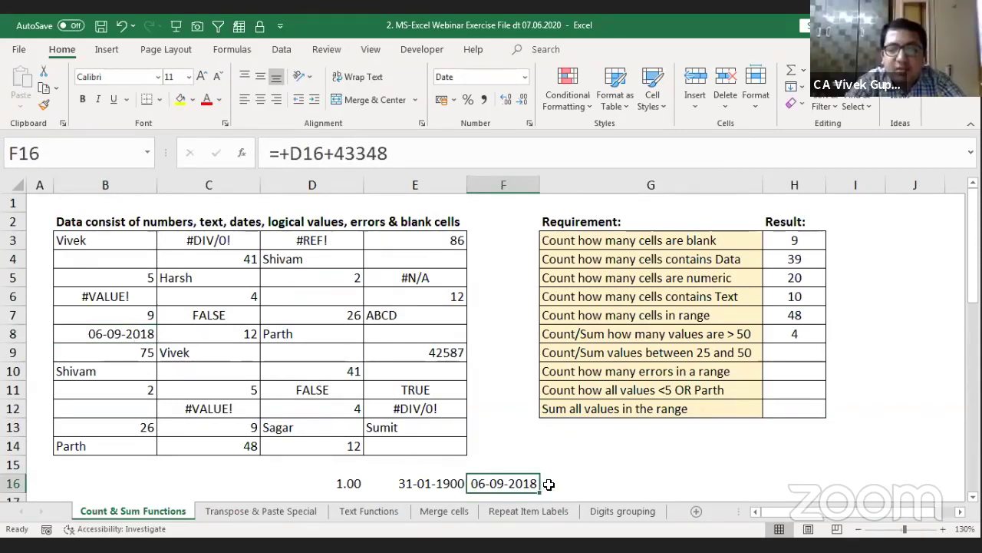
key("shift+Left")
key("shift+Left")
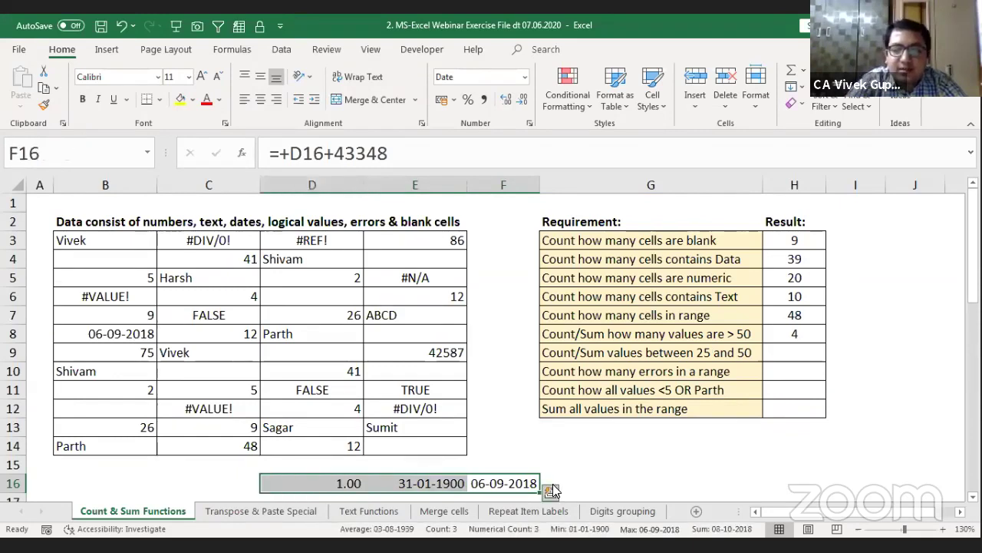
key("Delete")
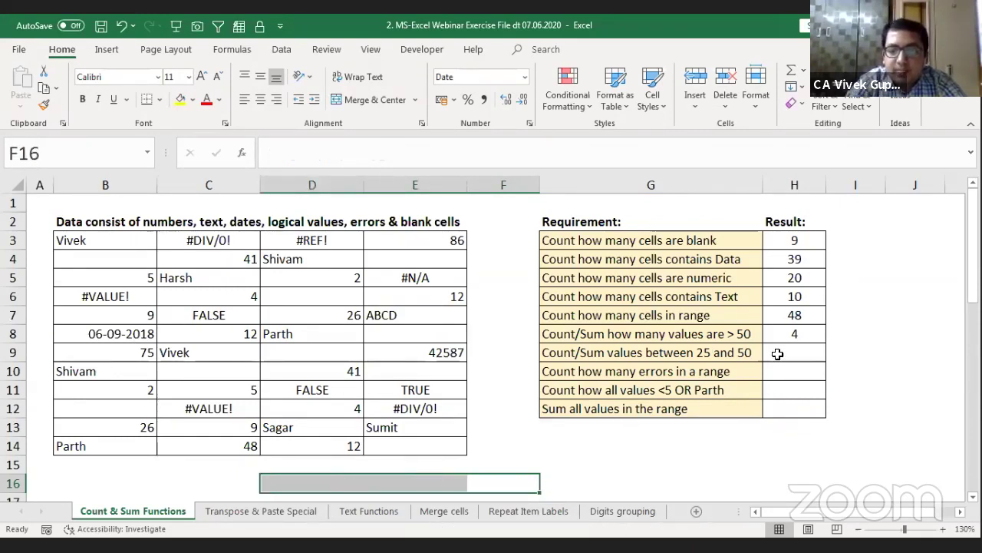
Step: Select B9, E3, E9 and B8 to check which data values exceed 50
left_click(798, 335)
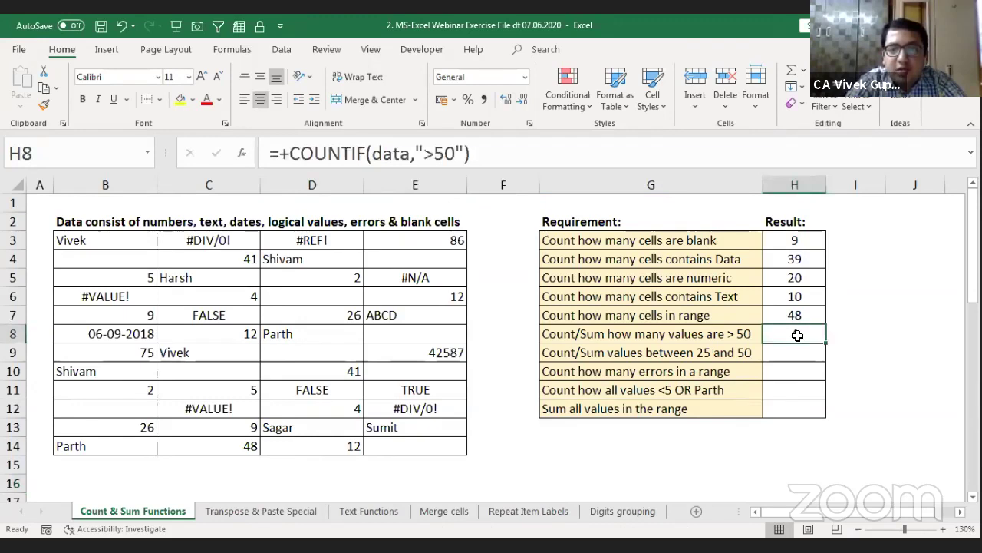
left_click(141, 351, "ctrl")
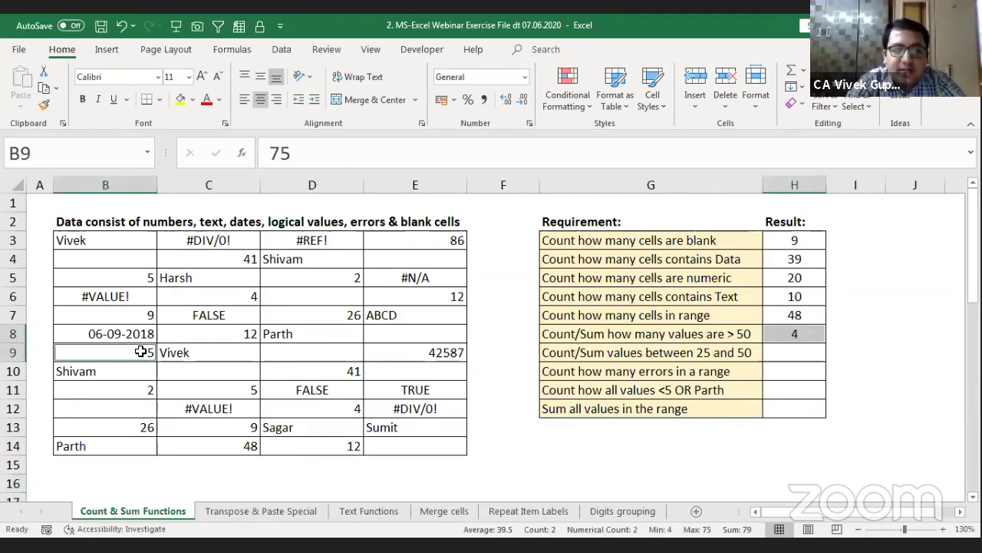
left_click(437, 238, "ctrl")
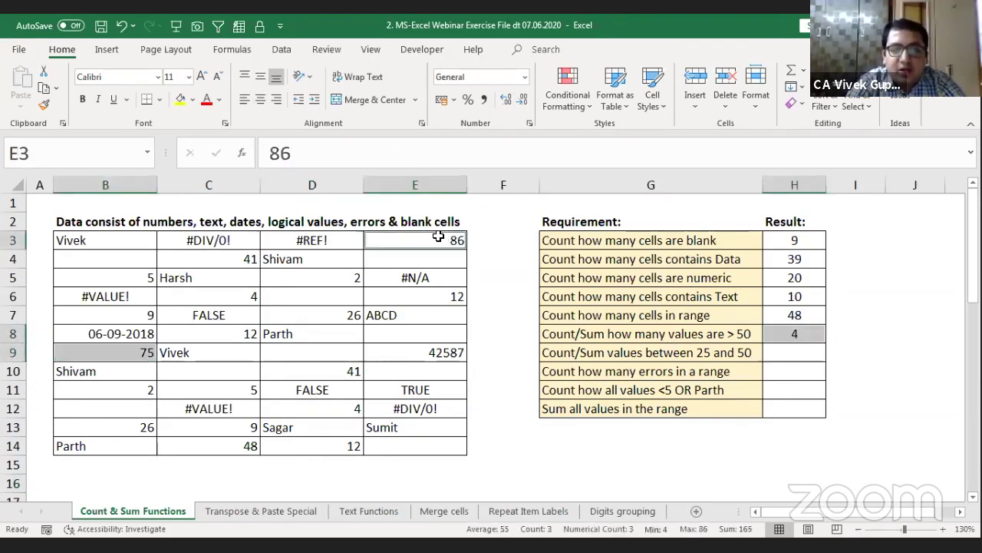
left_click(410, 353, "ctrl")
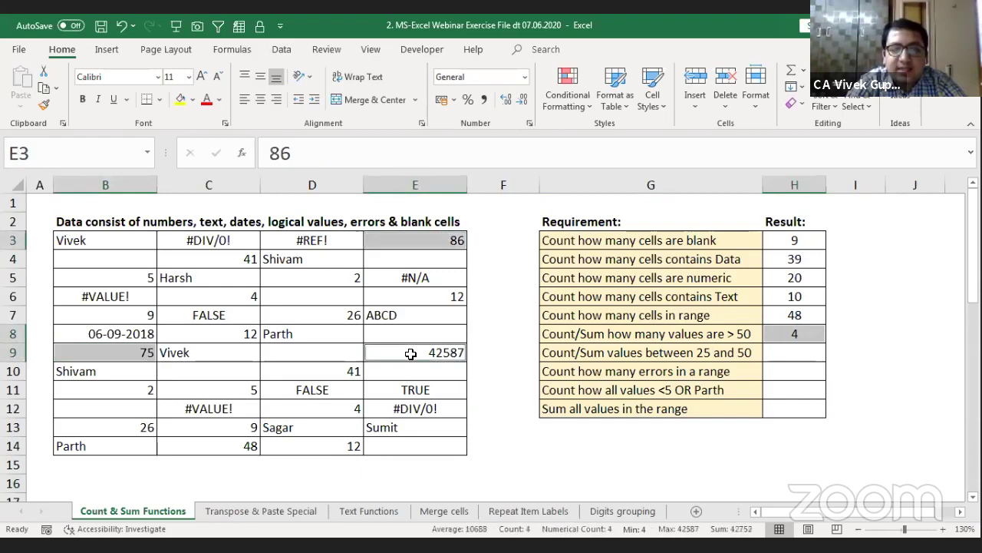
left_click(132, 331, "ctrl")
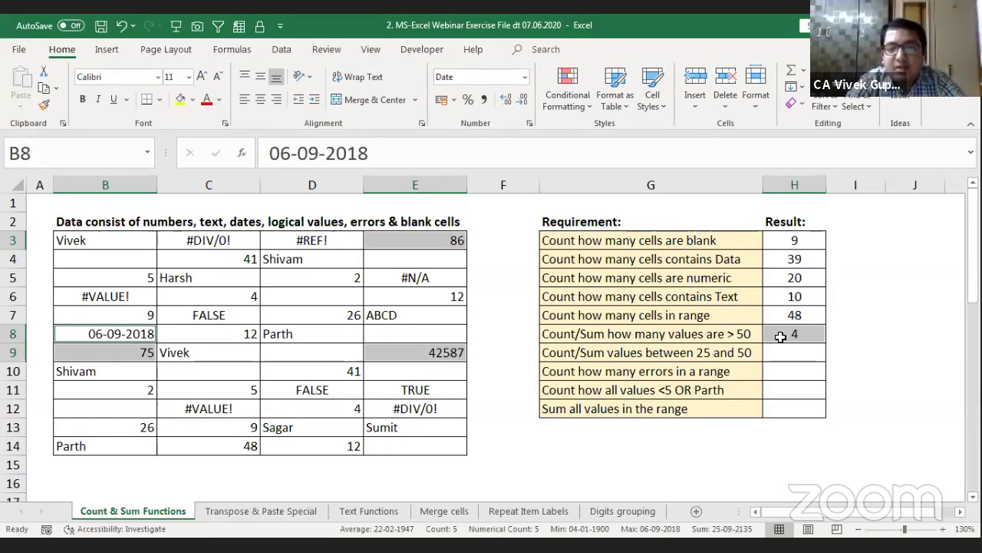
Step: Format E9 as a Date so it shows 05-08-2016 instead of 42587
left_click(436, 363)
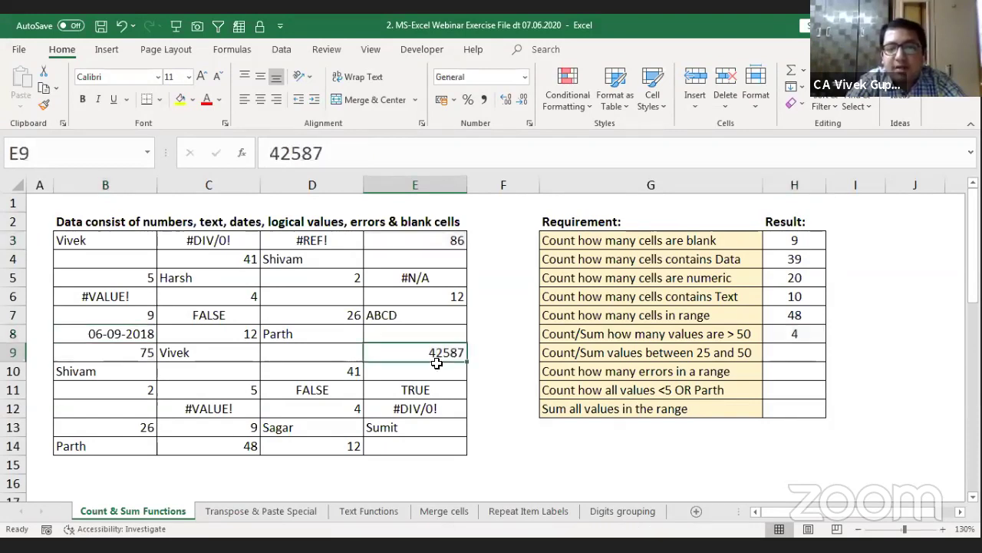
key("alt+h")
key("n")
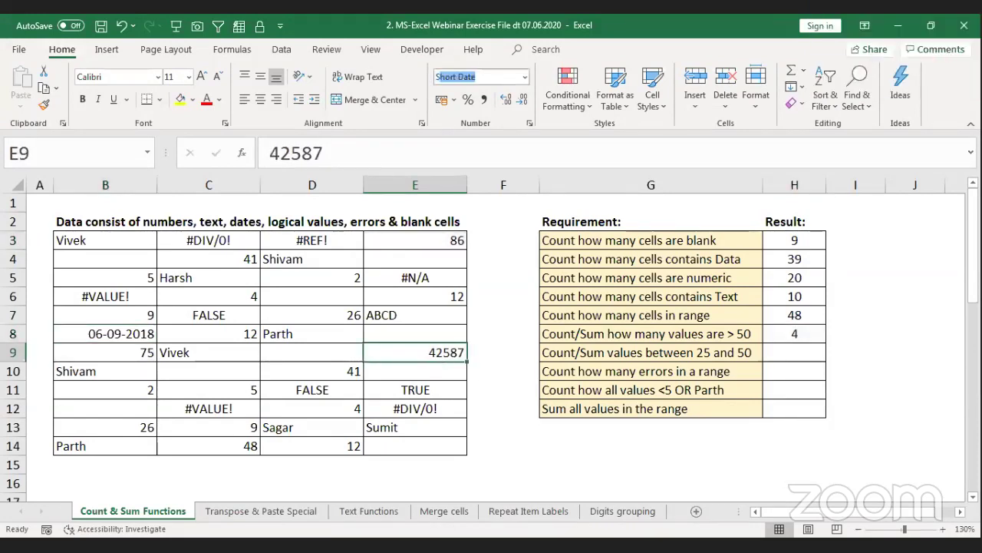
key("Down")
key("Down")
key("Down")
key("Down")
key("Return")
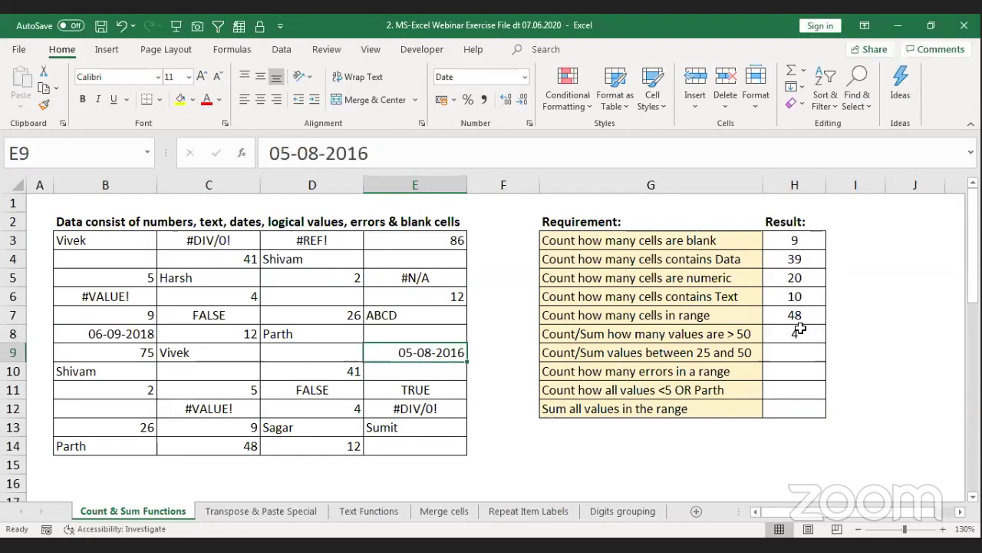
left_click(798, 332)
key("Right")
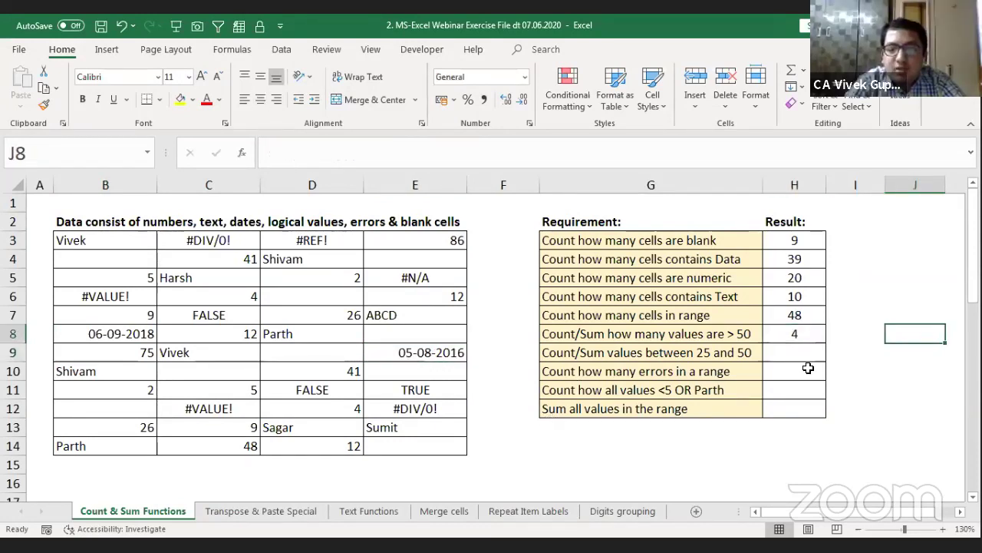
key("Right")
key("Left")
key("Left")
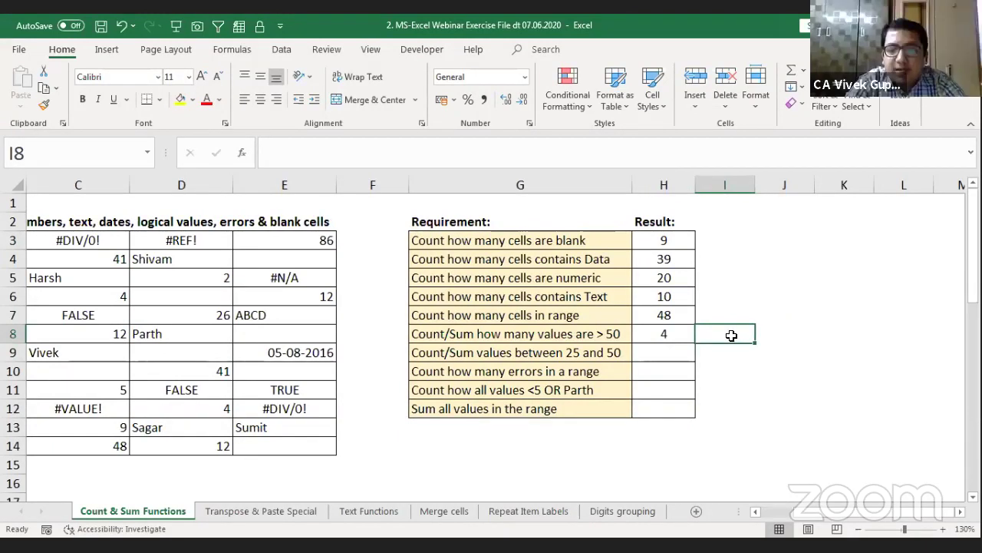
Step: Copy H8's COUNTIF into I8 and change it to =SUMIF(data,">50"), totalling 86097
key("Left")
key("F2")
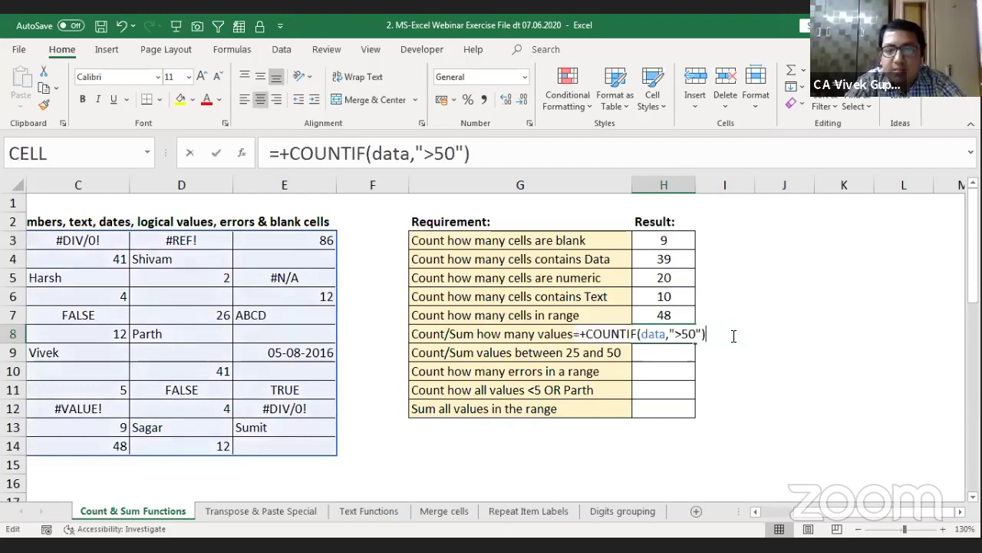
key("shift+Home")
left_click(733, 335)
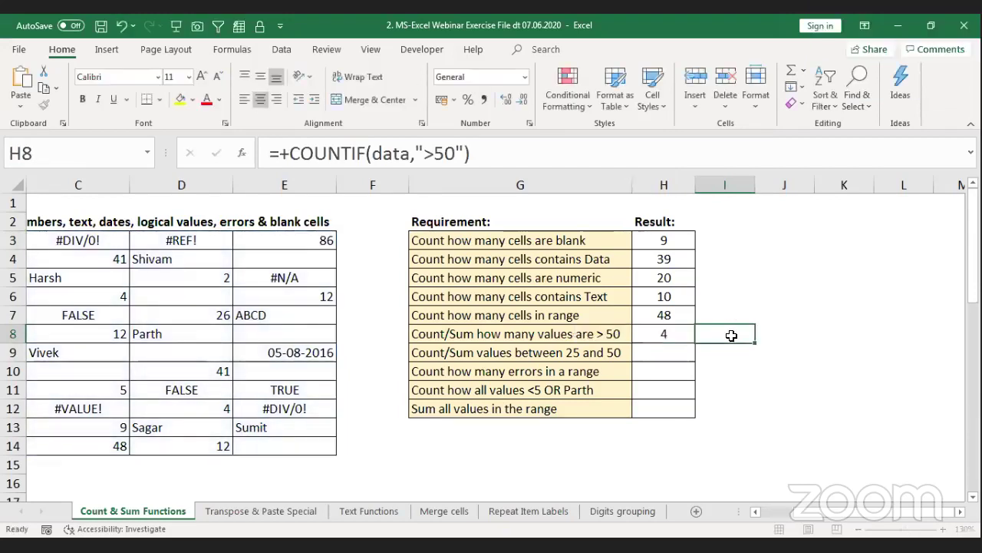
type("=COUNTIF(data,\">50\")")
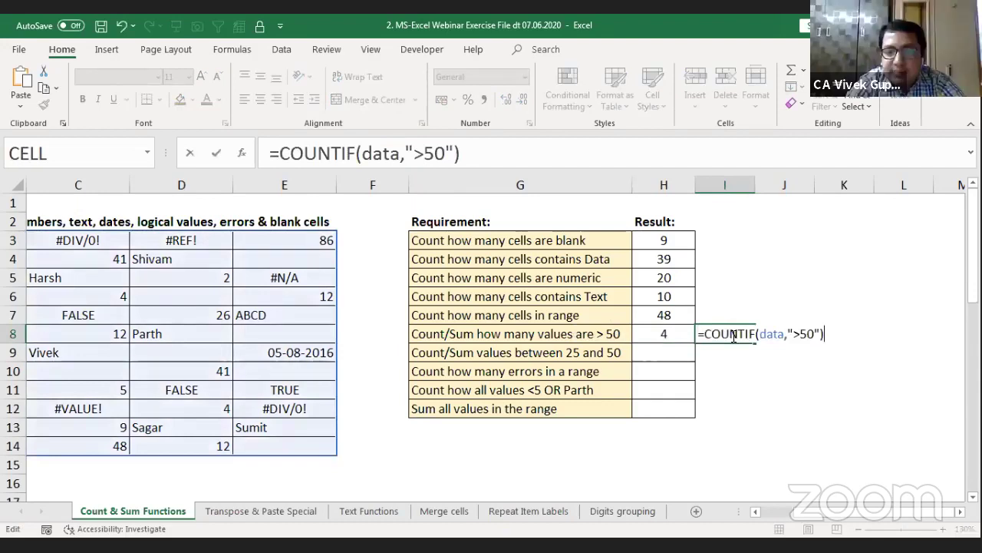
left_click(742, 338)
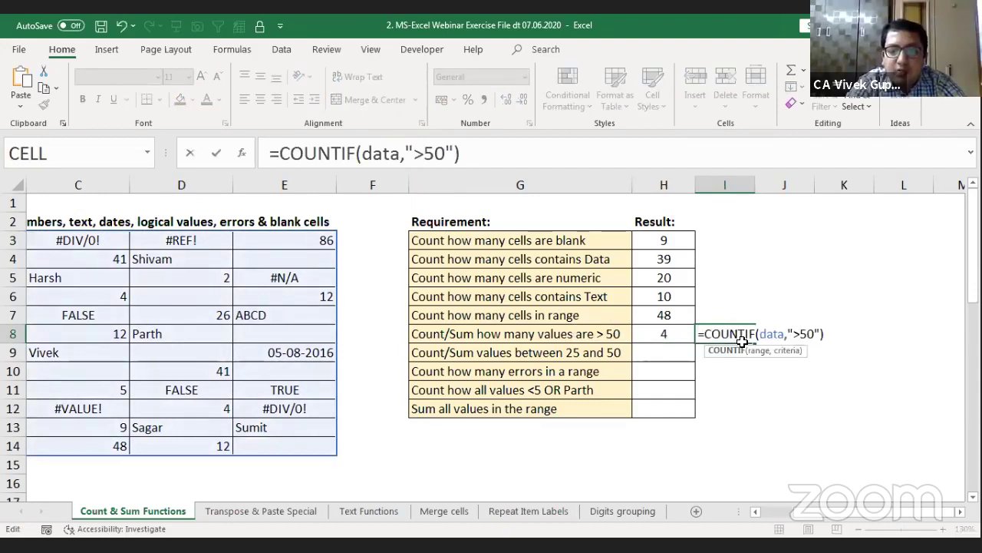
key("BackSpace")
key("BackSpace")
key("BackSpace")
key("BackSpace")
key("BackSpace")
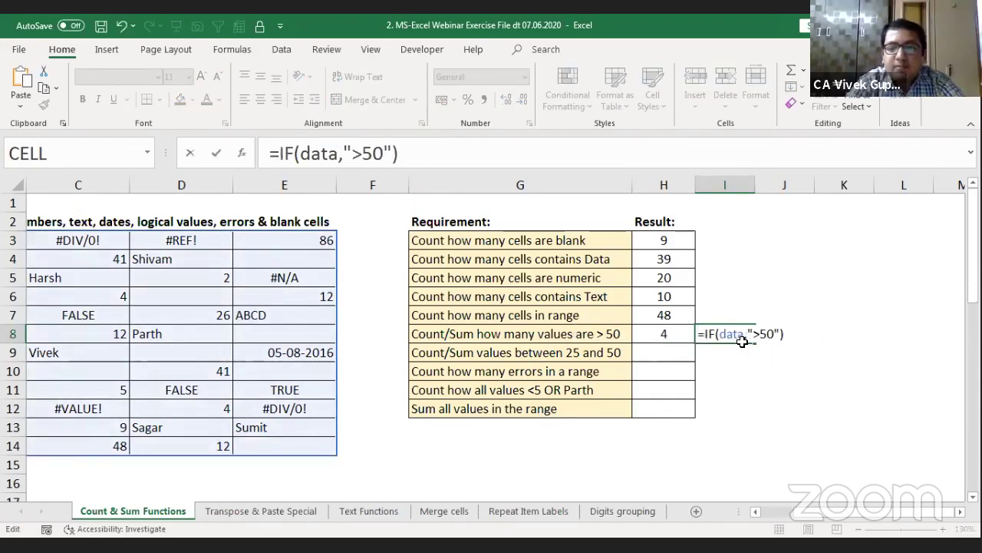
type("SUM")
key("Return")
key("Up")
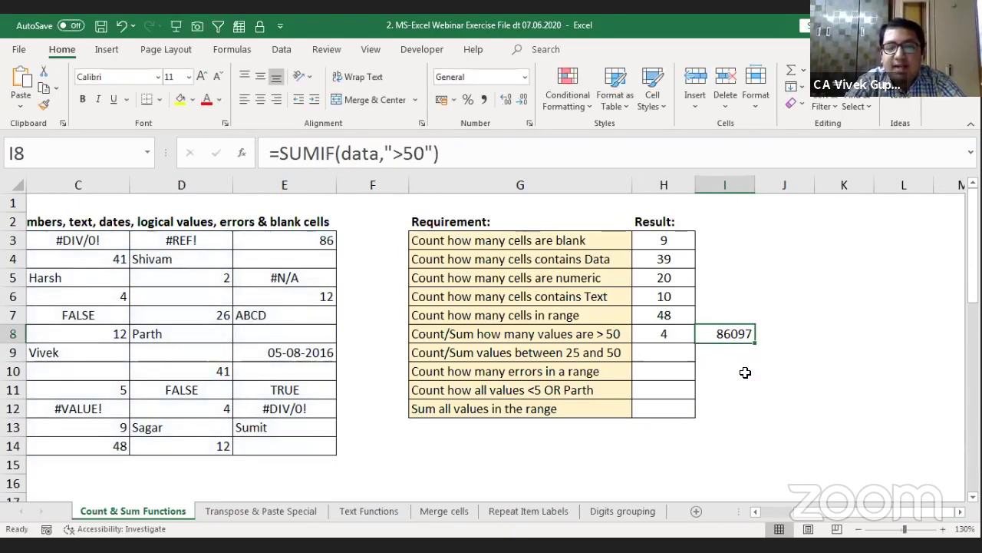
key("Left")
key("Left")
key("Left")
key("Left")
key("Left")
key("Left")
key("Left")
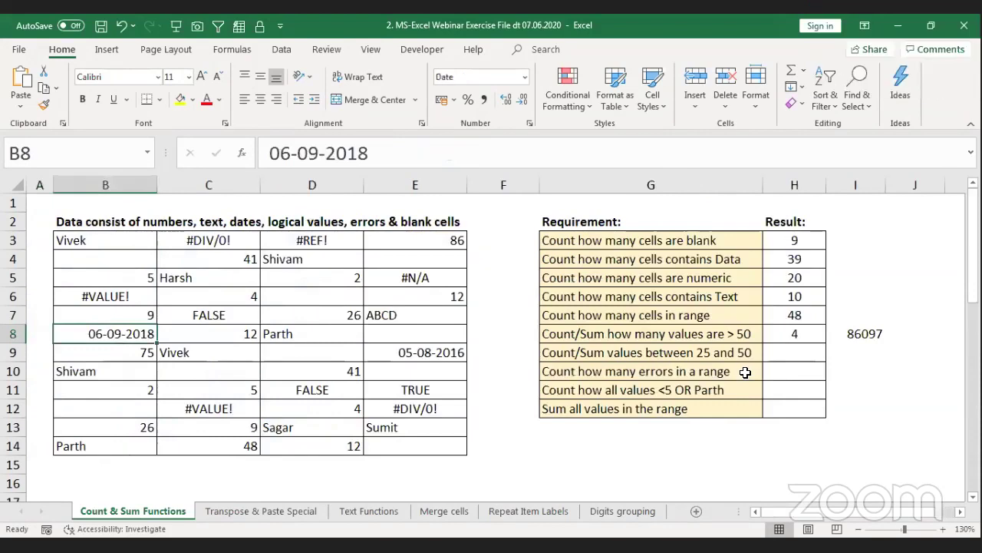
left_click(127, 352, "shift")
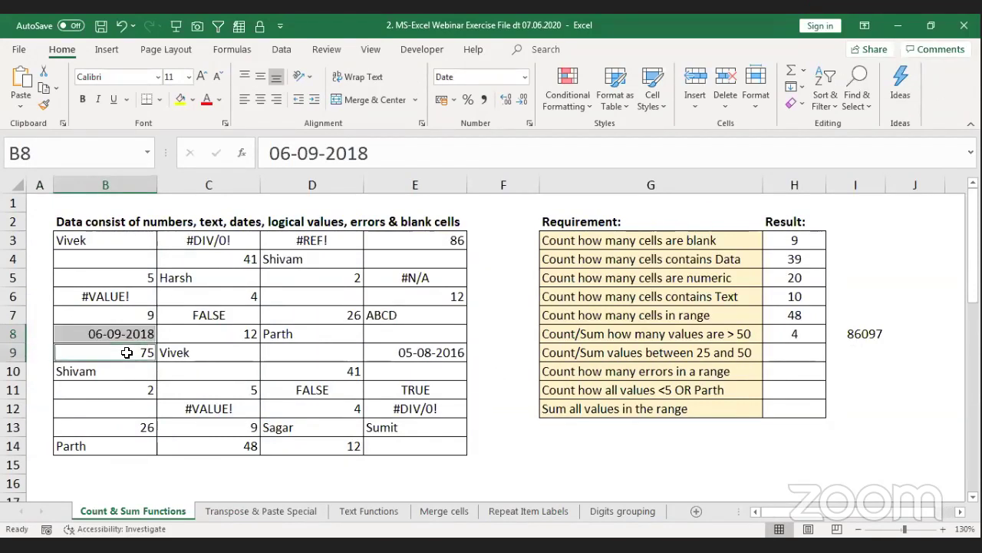
left_click(393, 349, "ctrl")
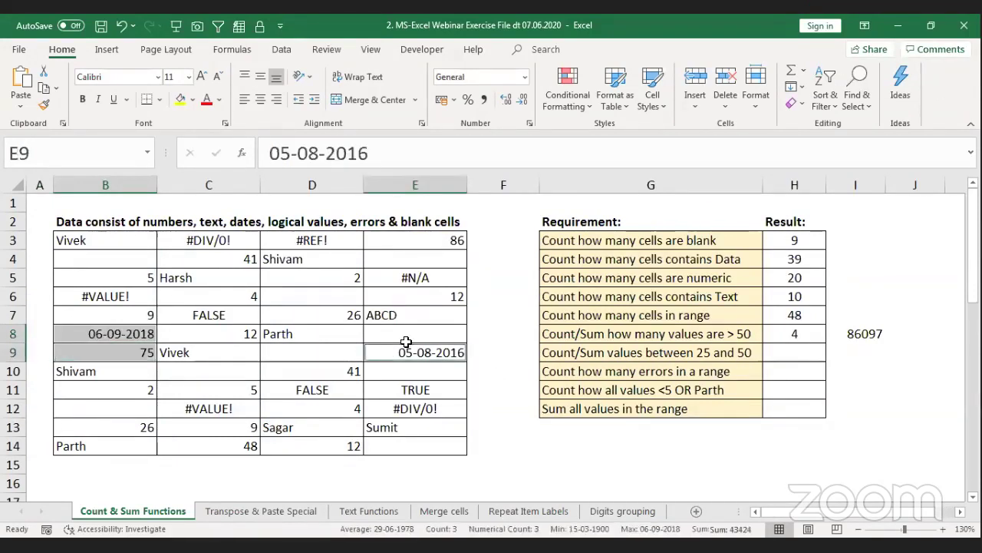
left_click(456, 238, "ctrl")
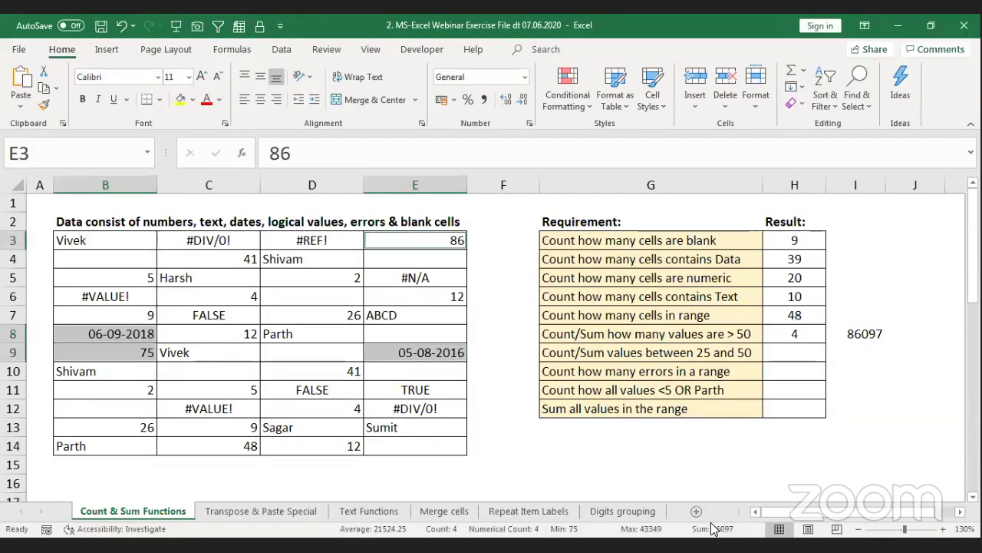
left_click(852, 335)
left_click(806, 336)
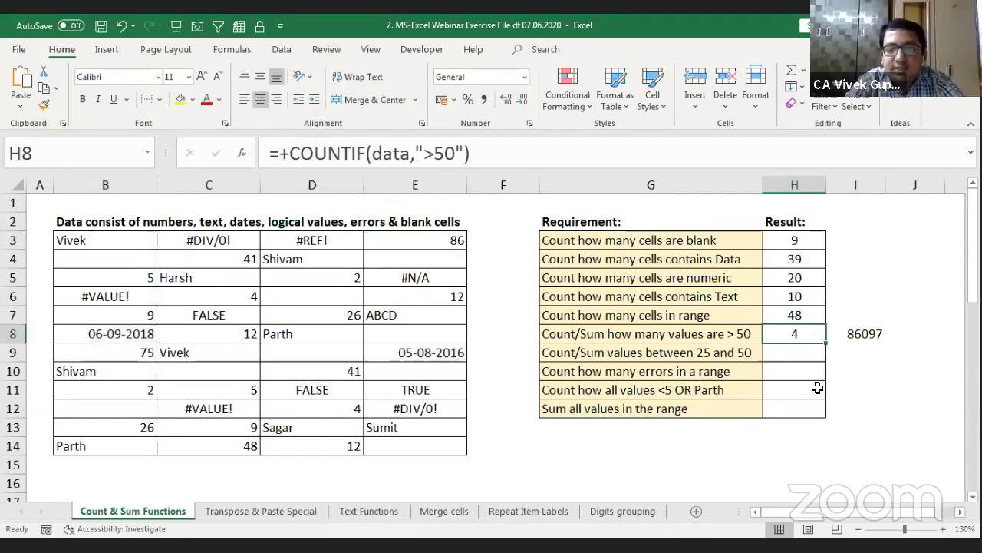
key("Right")
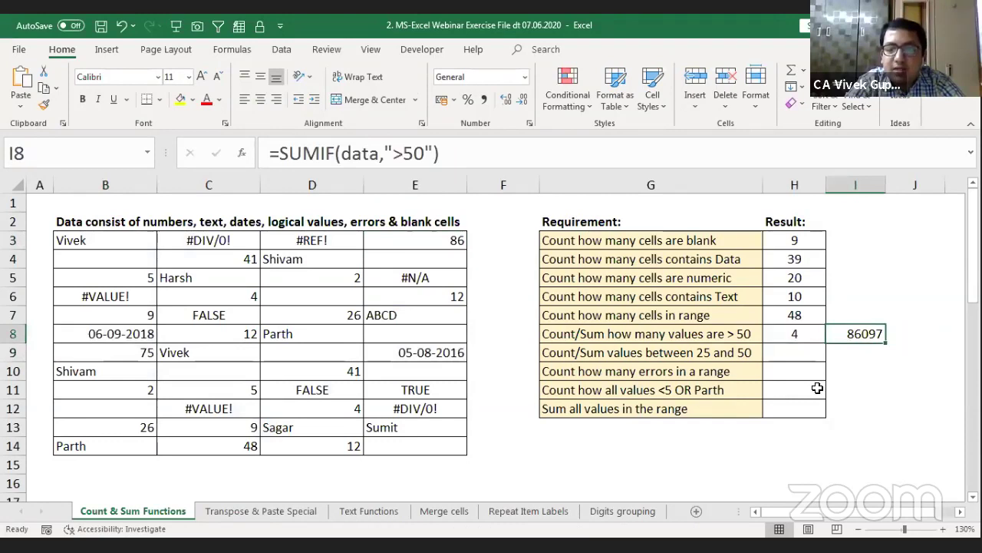
key("Down")
key("Down")
key("Right")
key("Right")
key("Left")
key("Left")
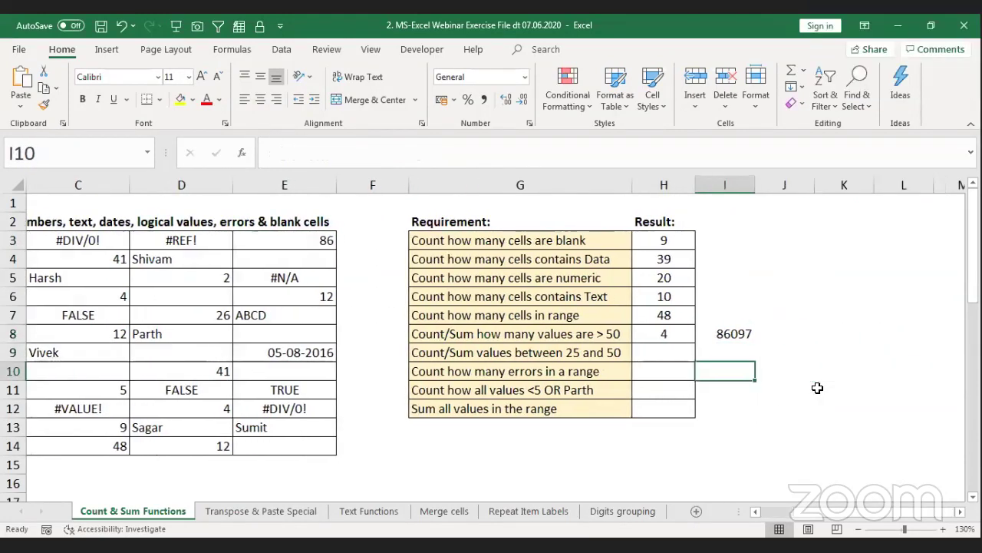
key("Left")
key("Up")
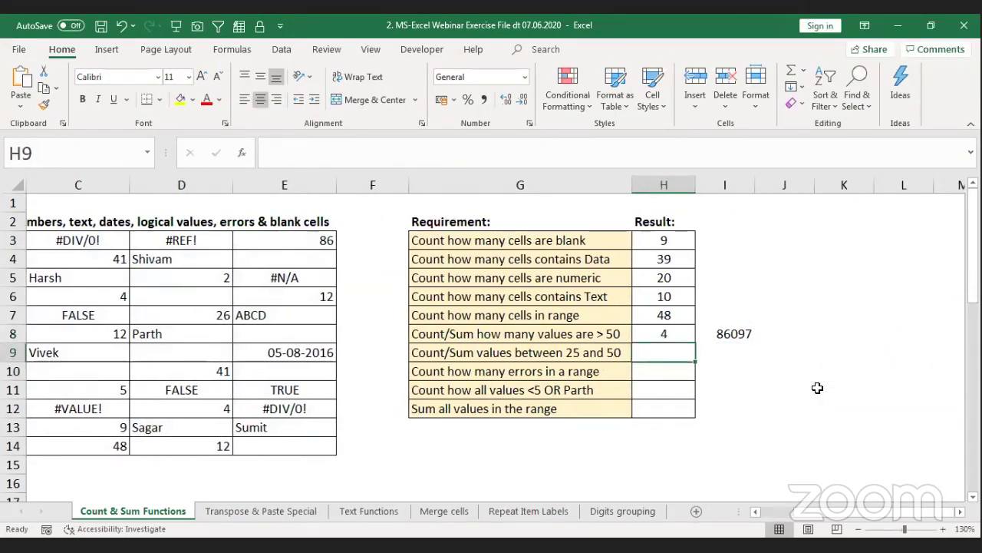
key("Left")
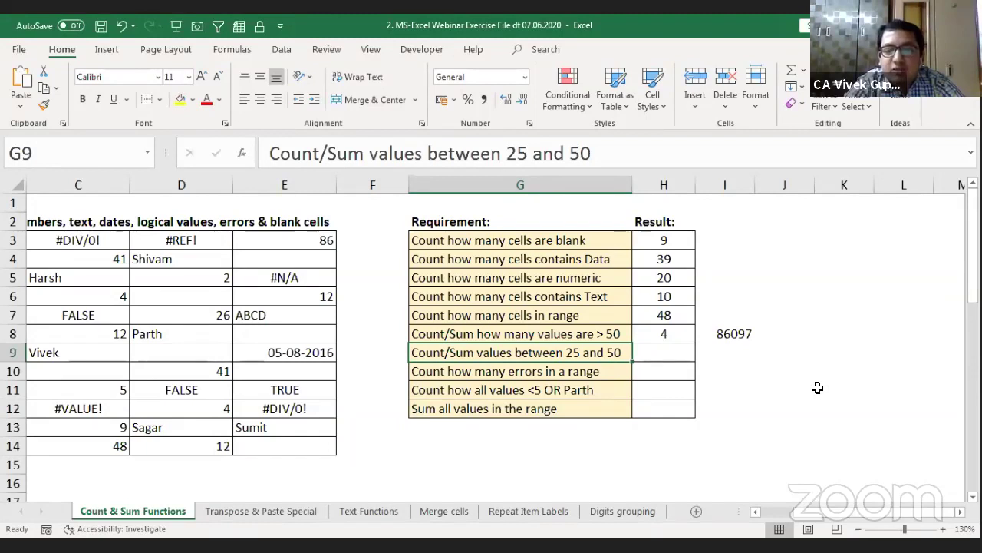
key("Right")
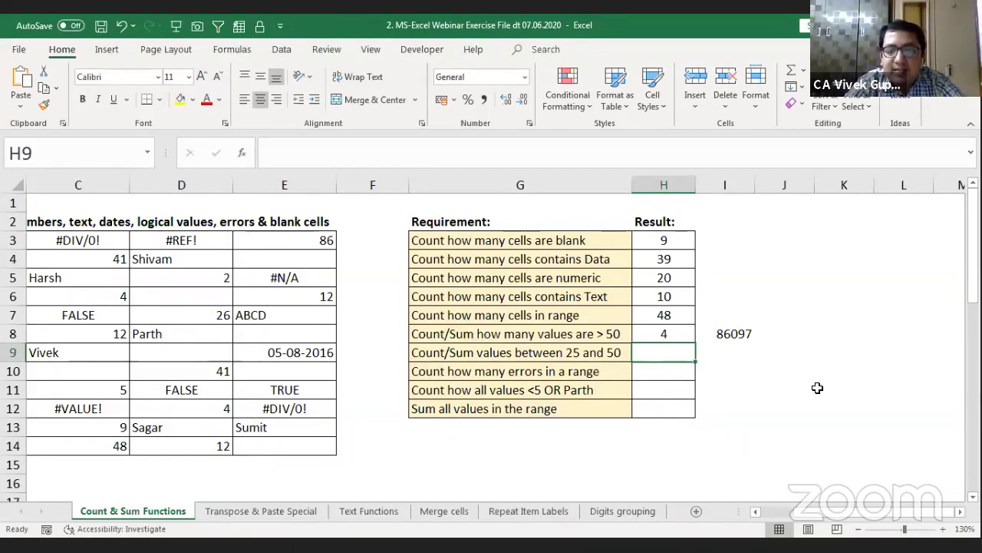
type("+")
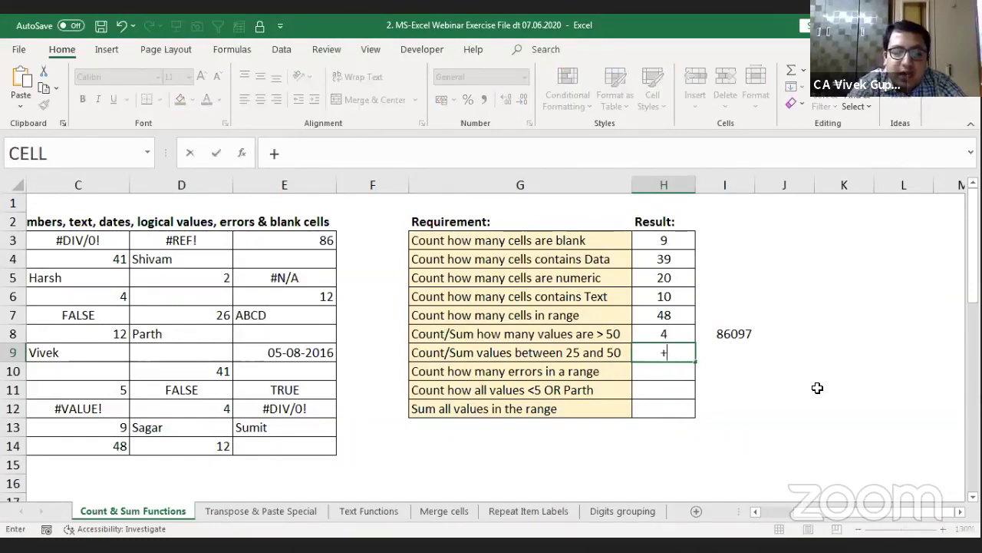
type("s")
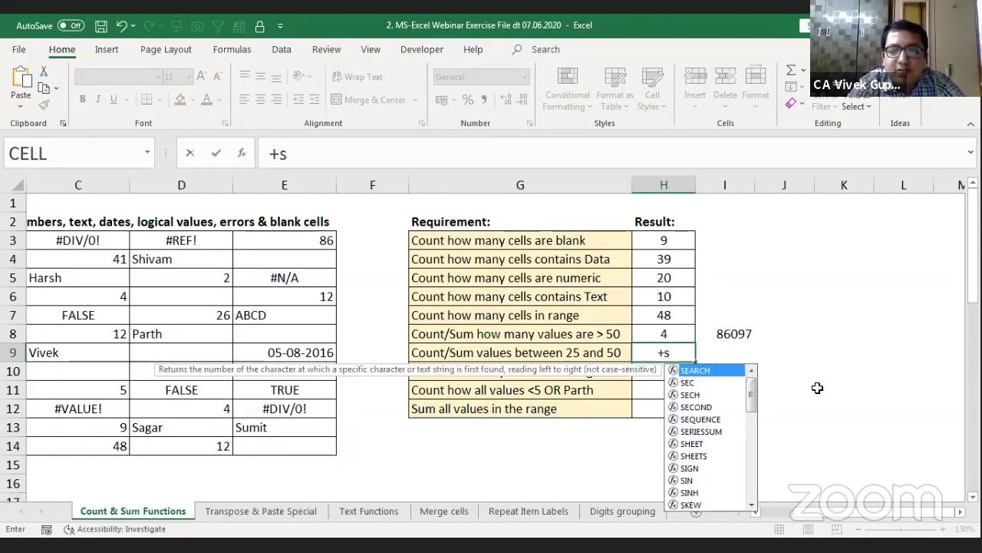
key("BackSpace")
type("coun")
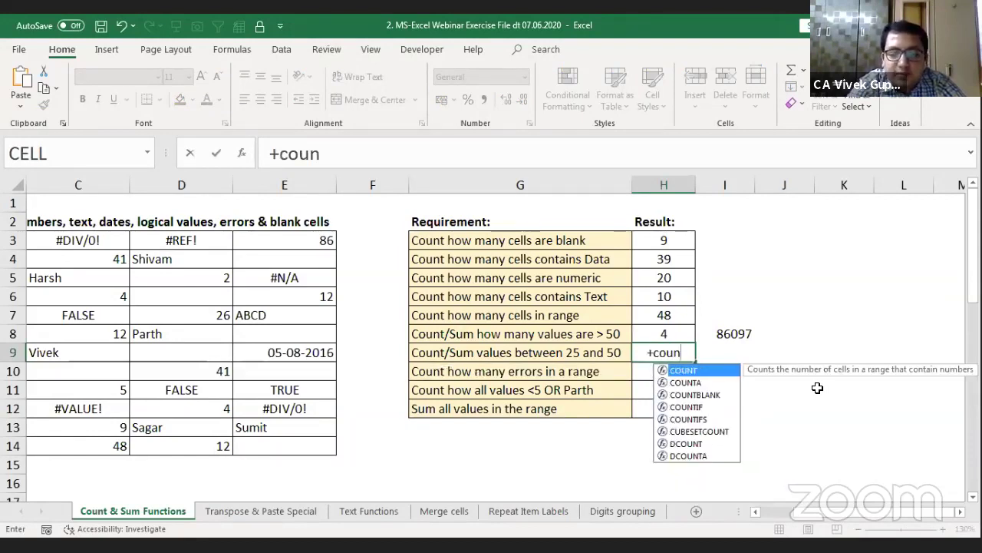
type("ti")
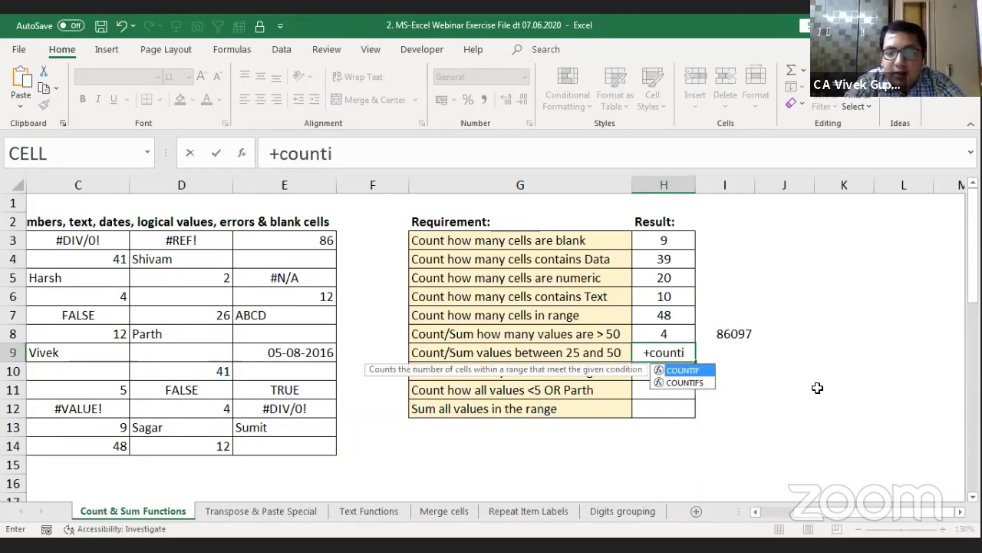
type("f")
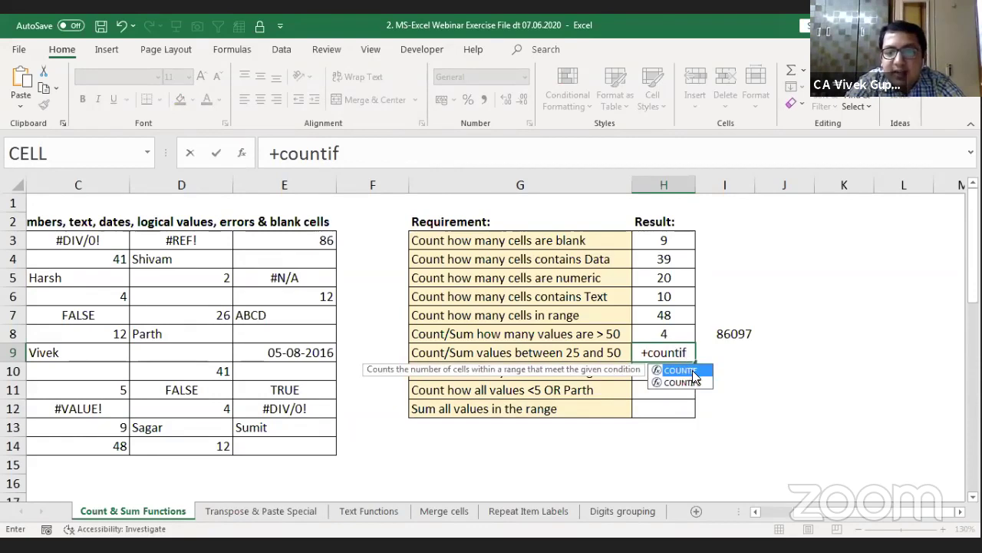
double_click(694, 374)
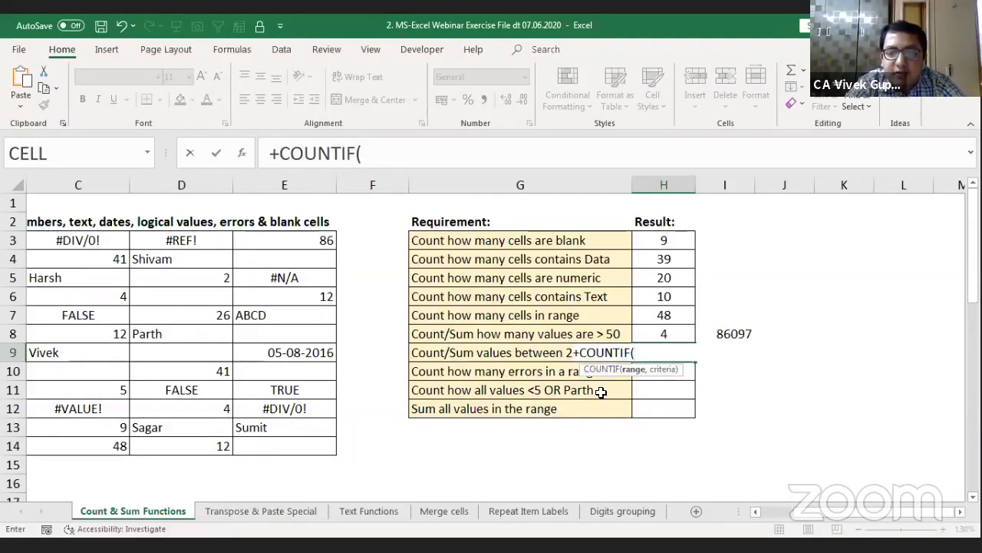
key("BackSpace")
key("Down")
type("s")
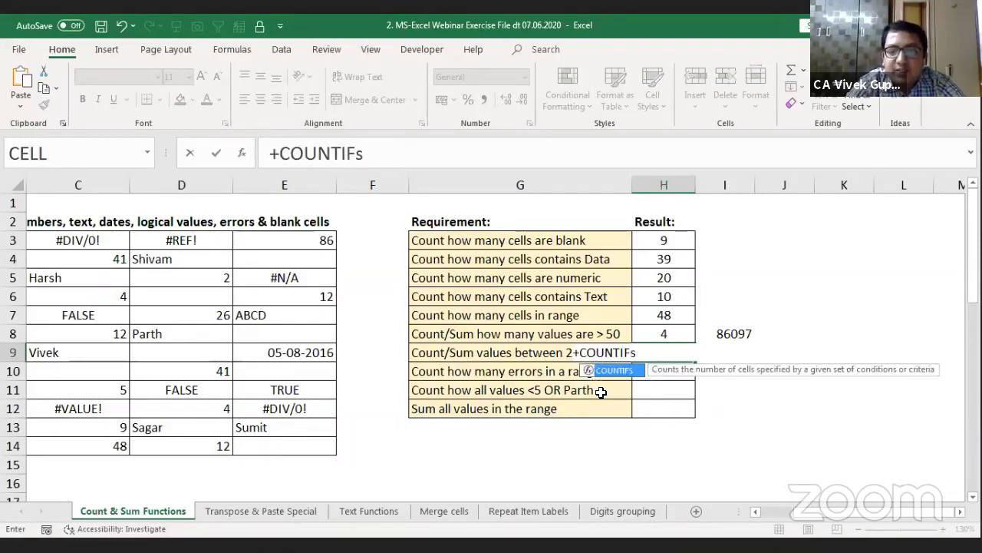
key("Tab")
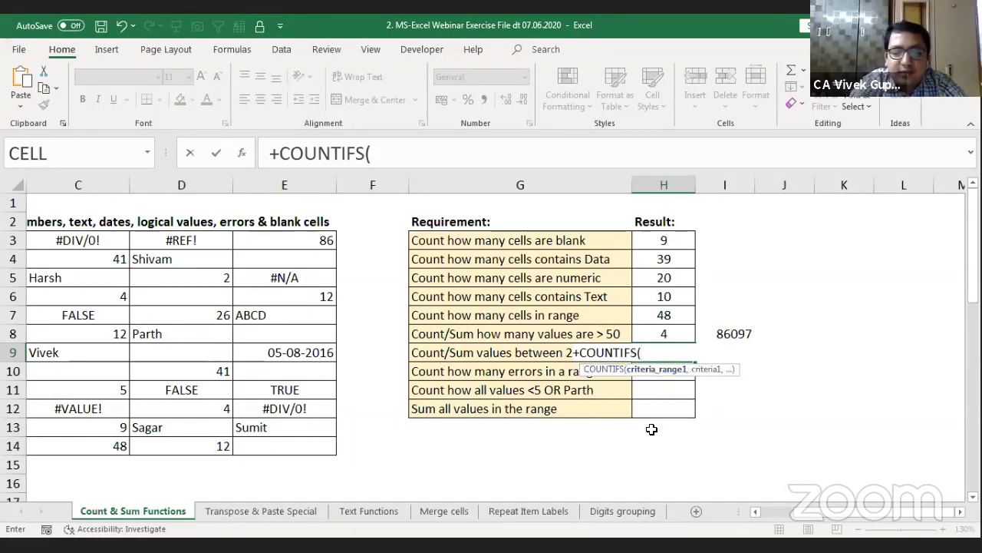
type("data")
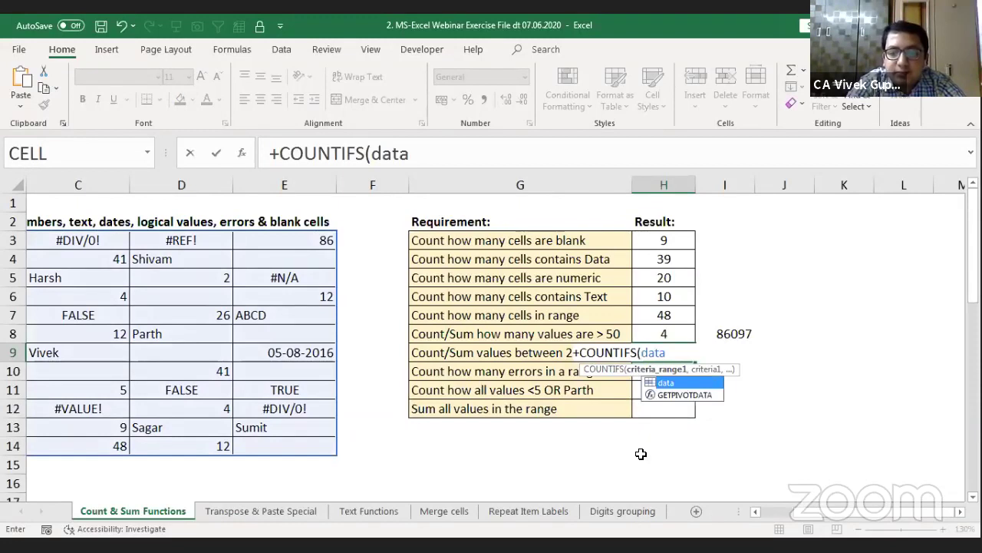
type(",")
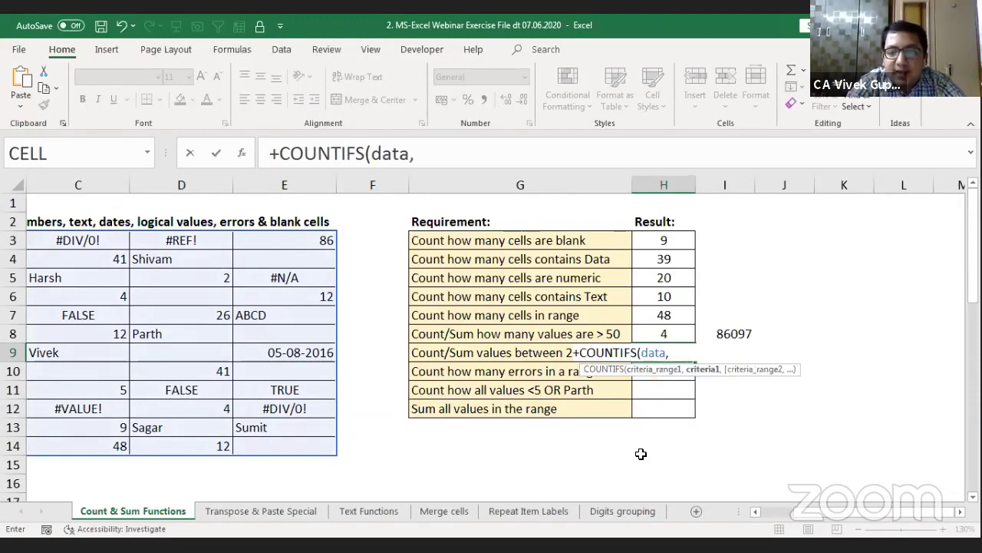
type("\"")
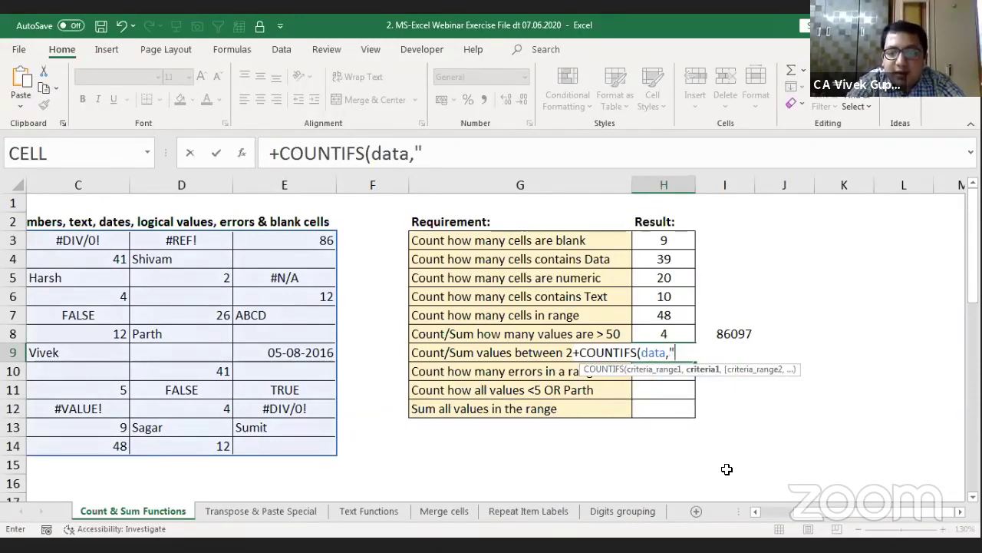
type(">")
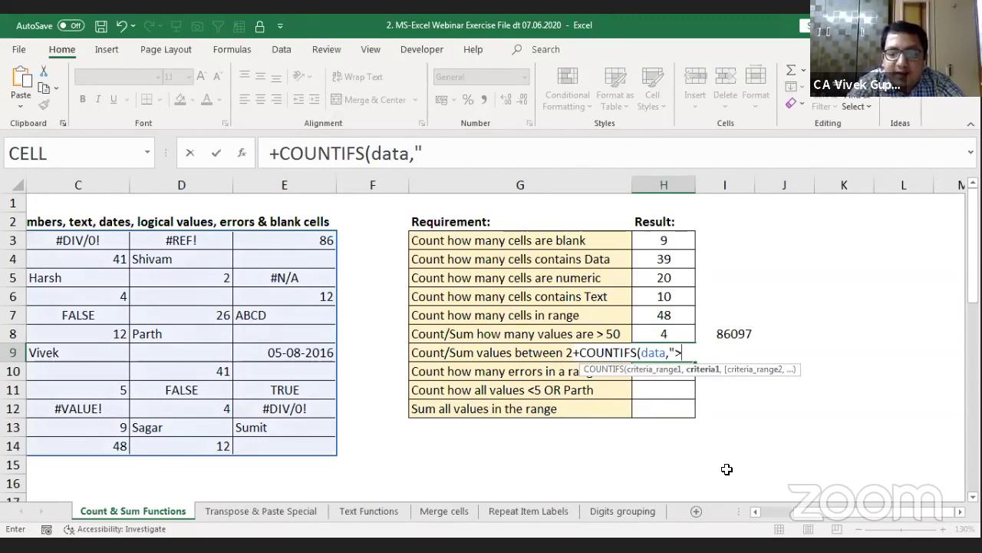
type("=25")
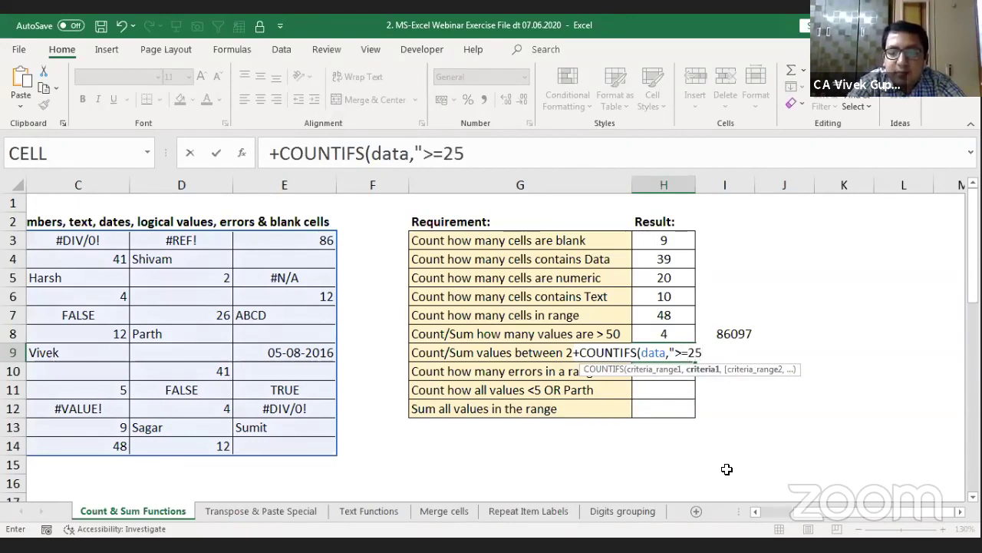
type("\"")
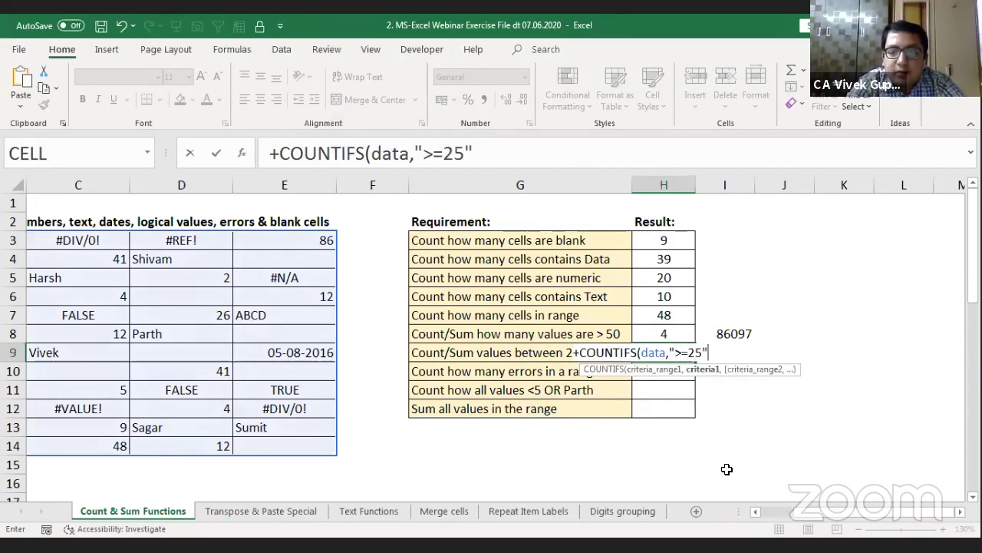
type(",")
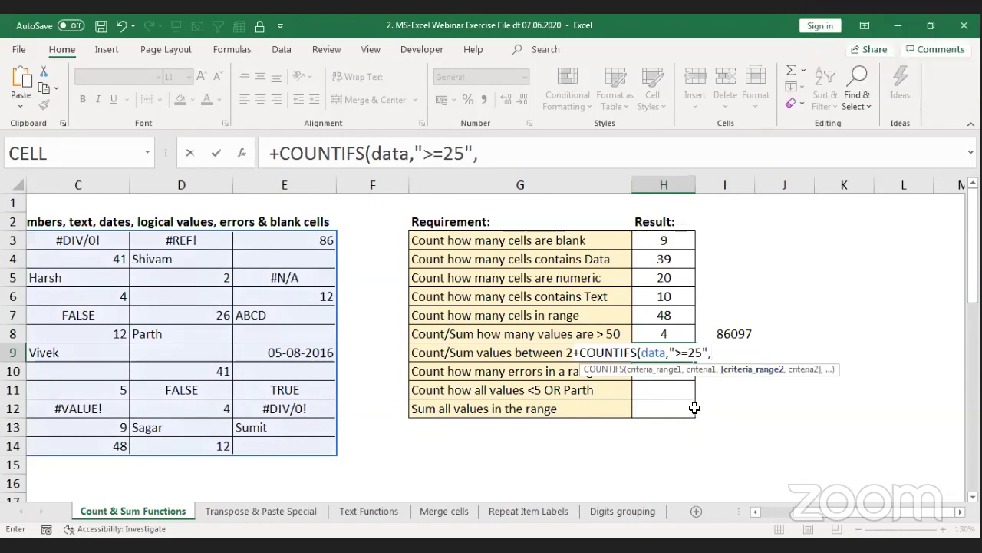
key("Escape")
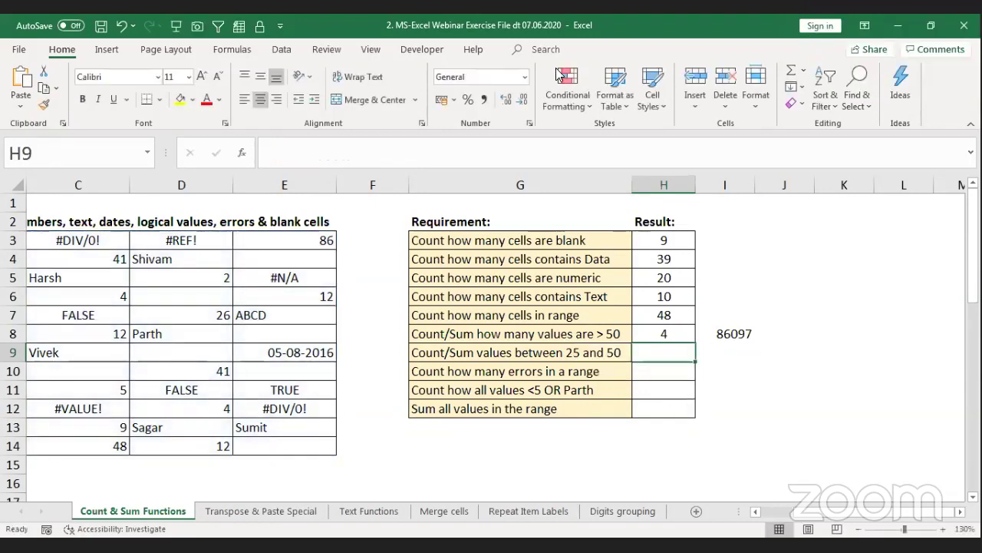
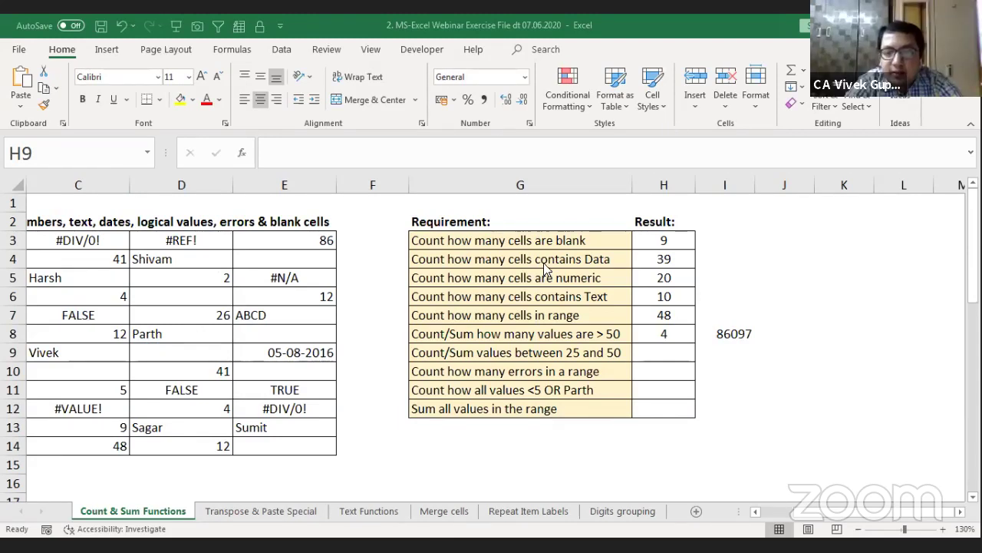
Step: Enter =+COUNTIFS(data,">=25",data,"<=50") in H9, counting 5 values between 25 and 50
left_click(682, 350)
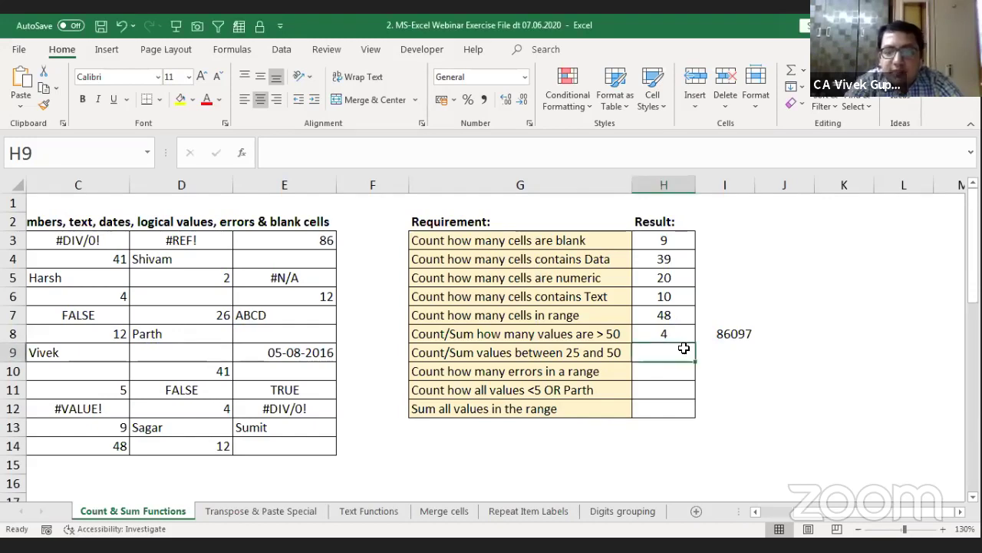
type("+")
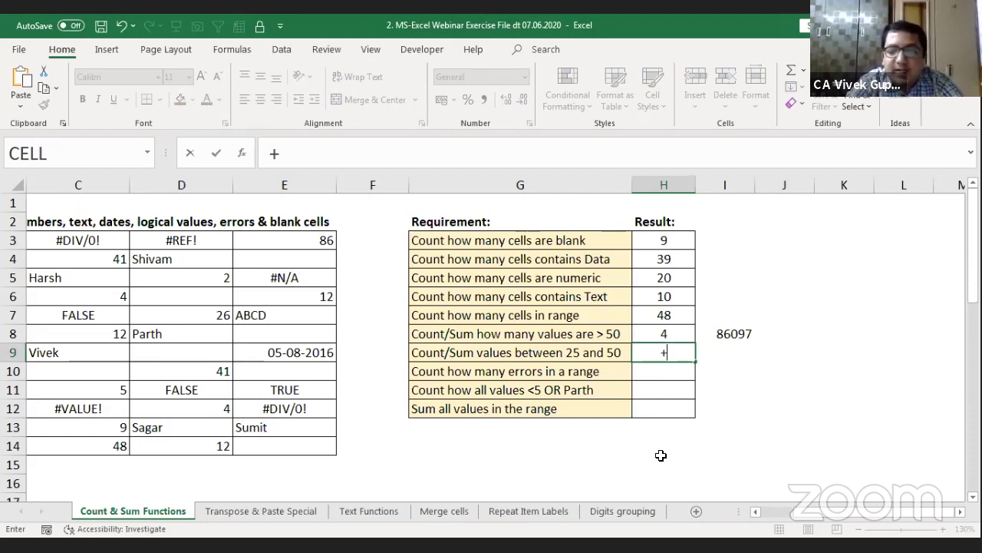
type("COUNTIFS(")
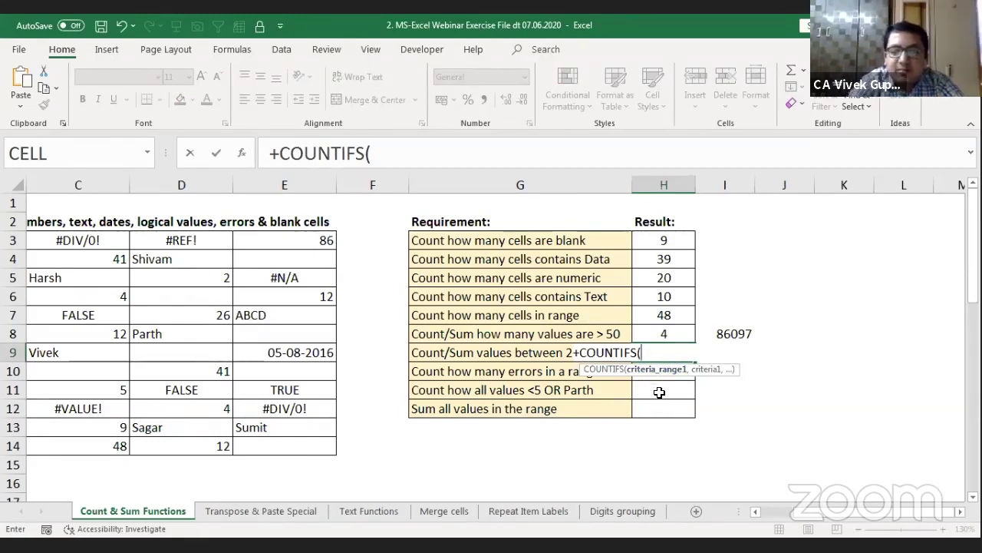
type("data,")
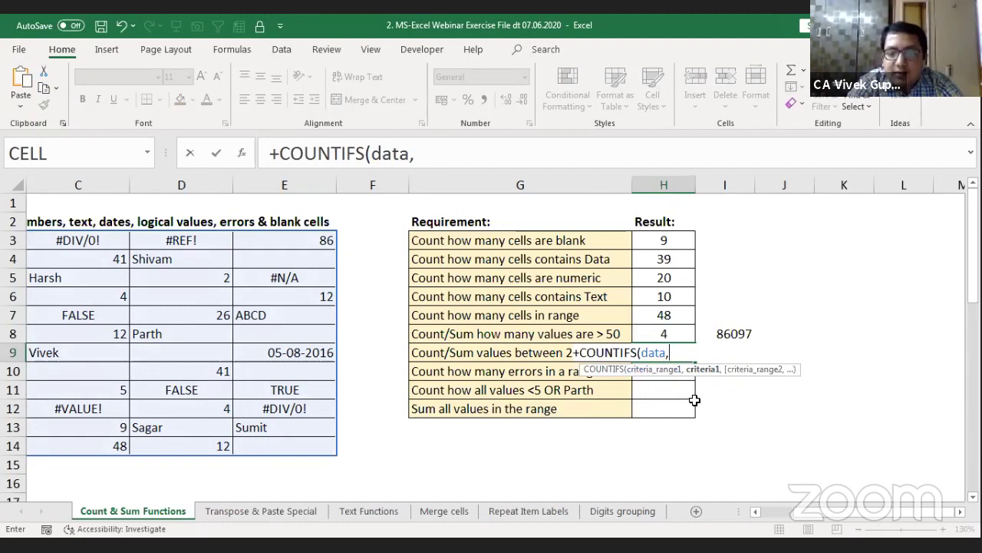
type("\">")
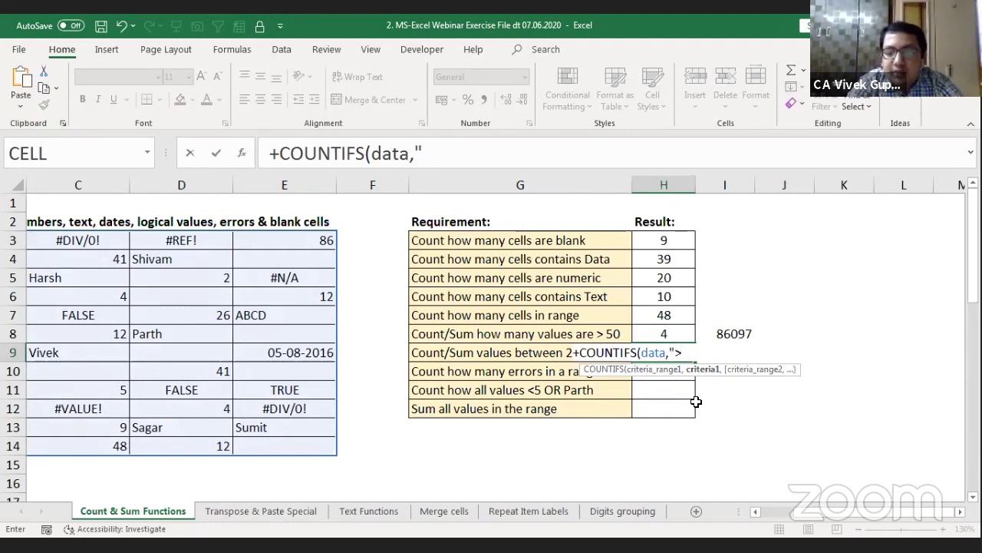
type("25")
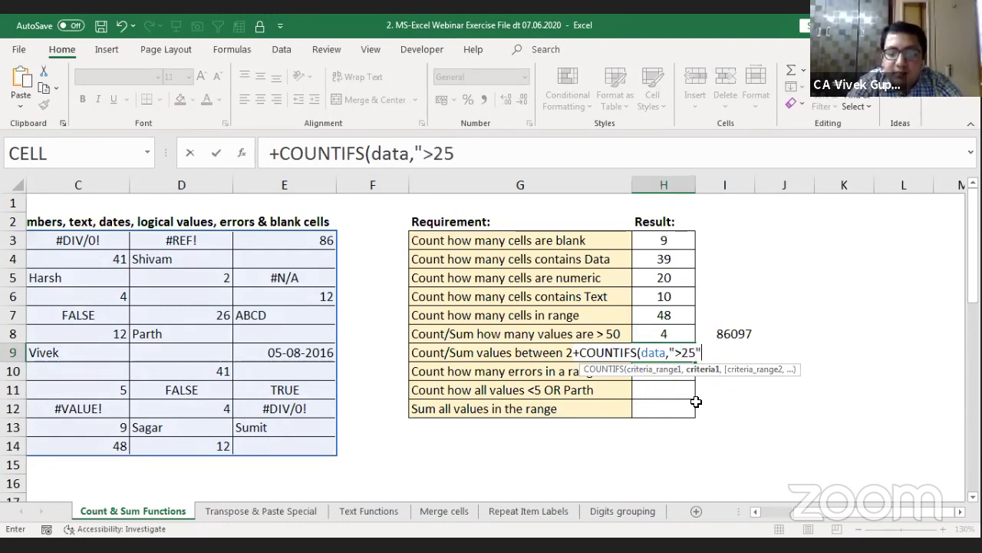
type("\"")
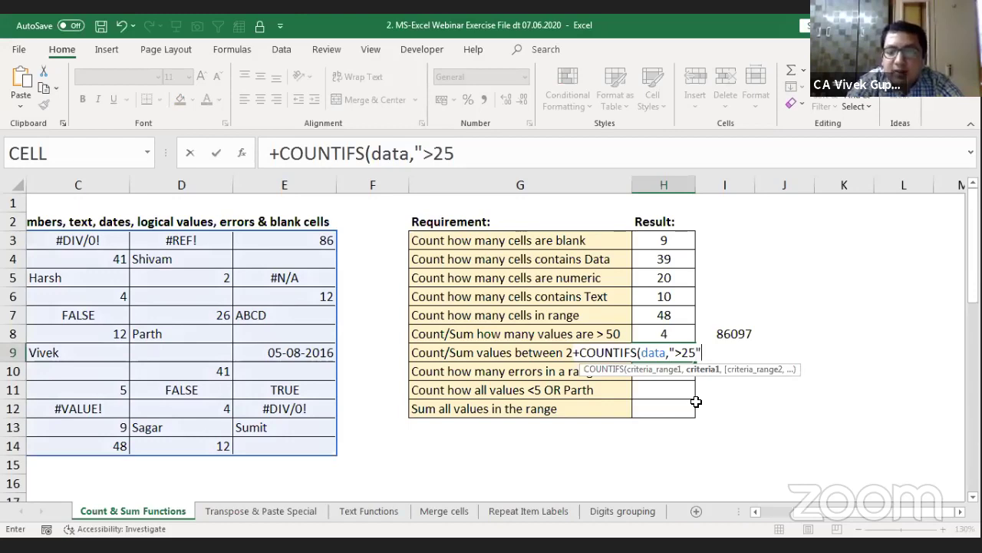
type(",")
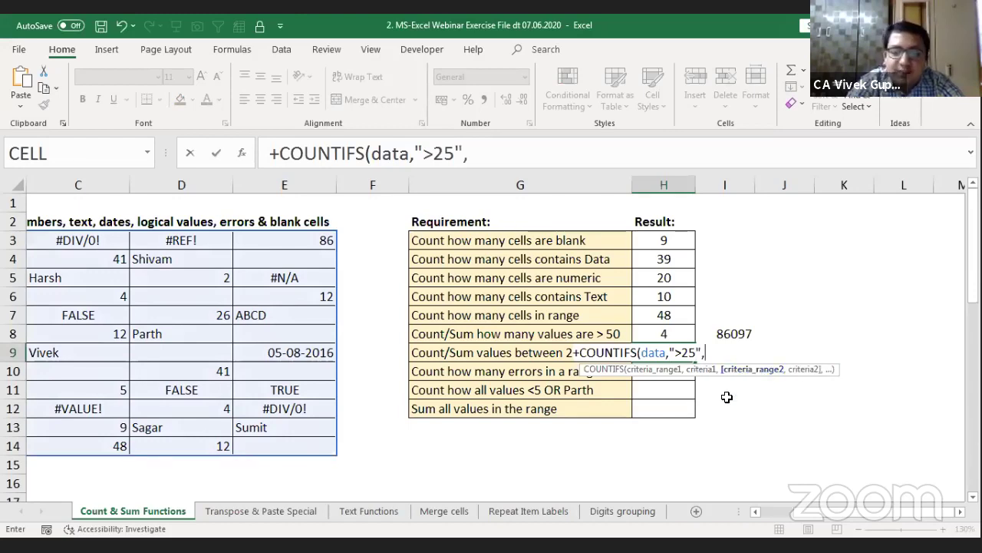
type("d")
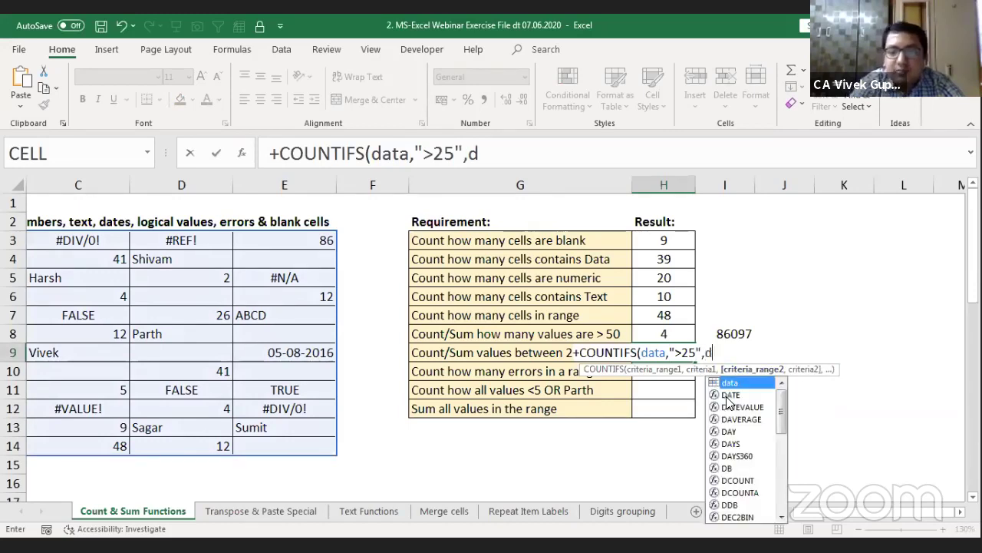
type("ata")
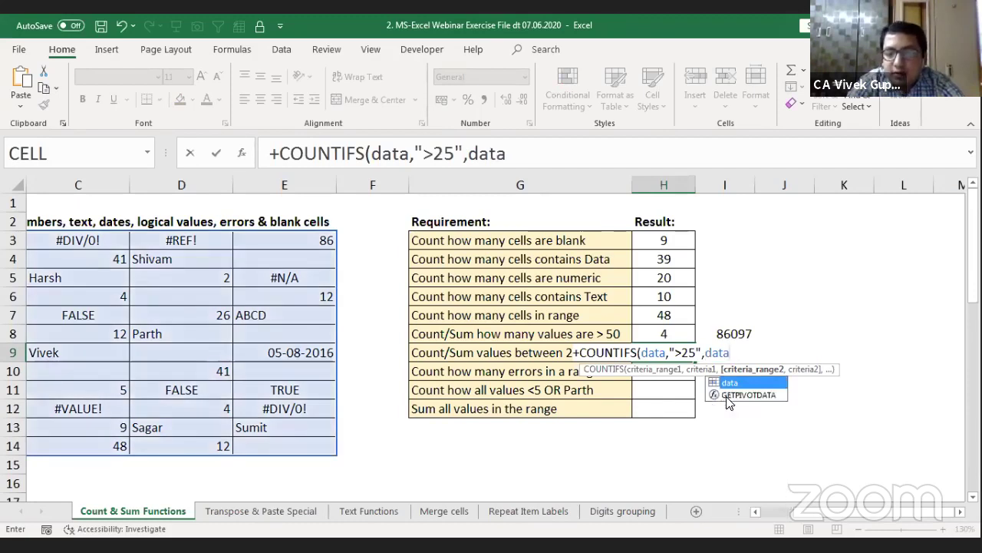
type(",\"<")
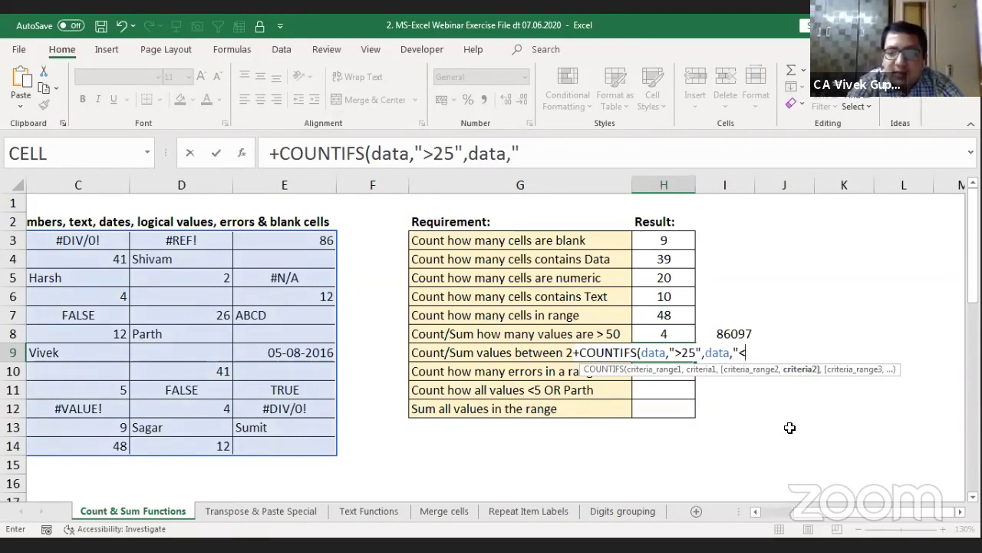
type("=")
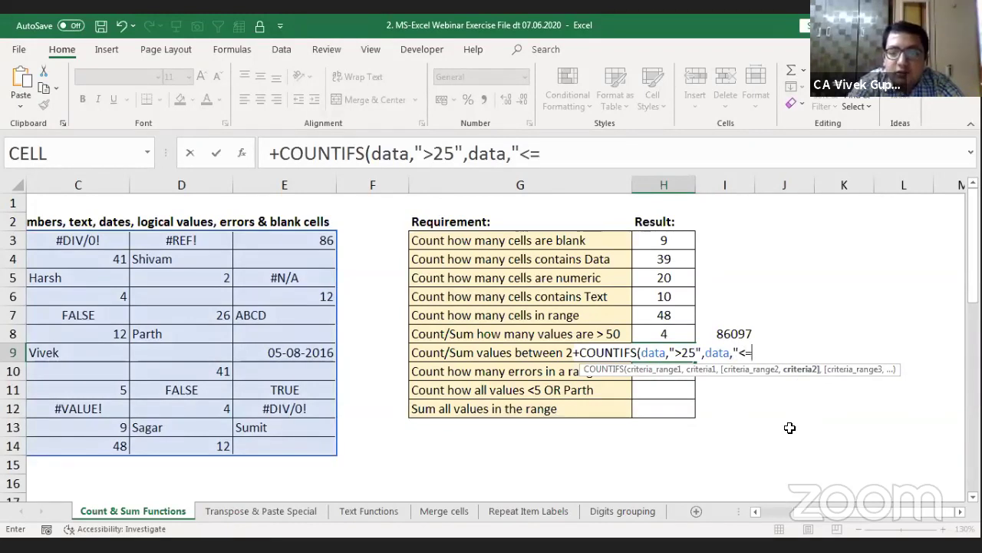
type("50")
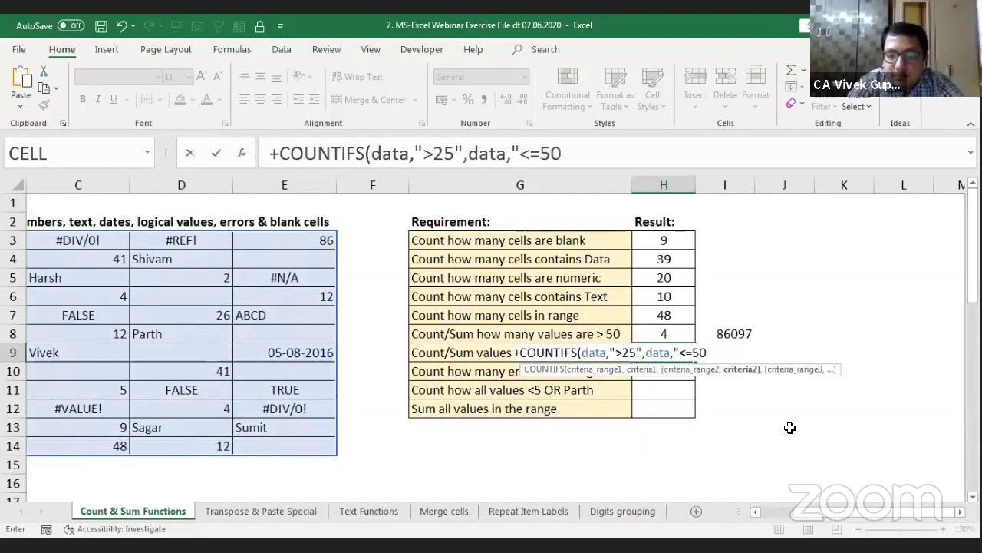
type("\")")
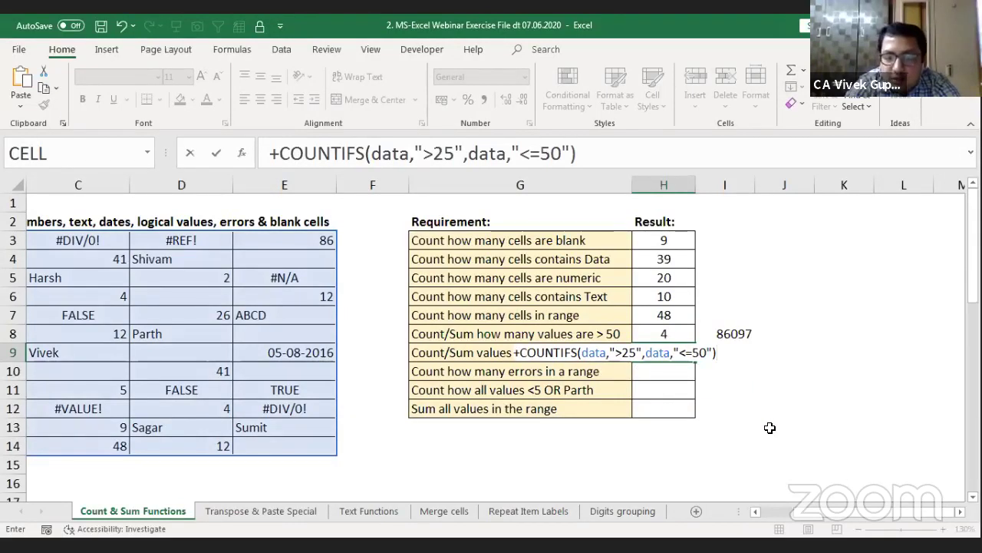
left_click(621, 355)
type("=")
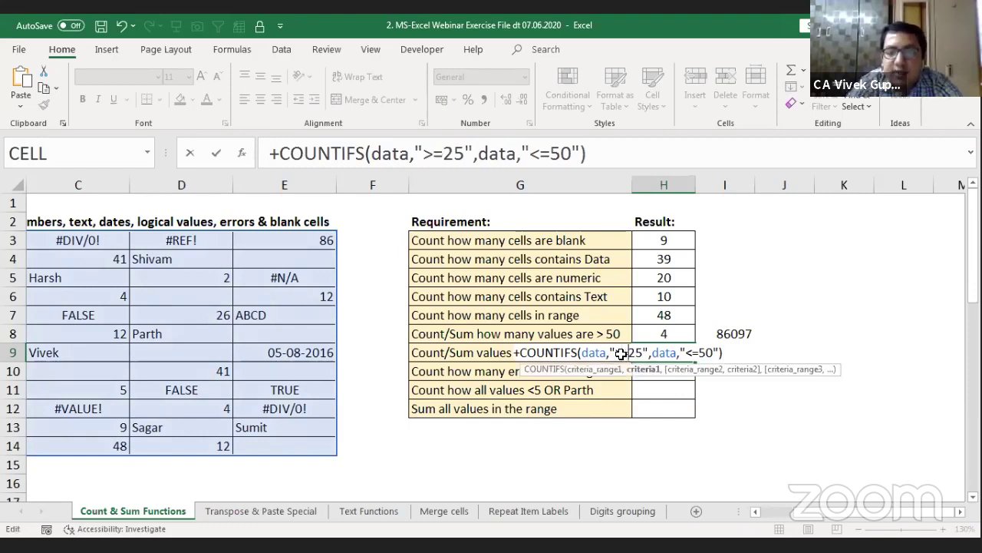
left_click(736, 356)
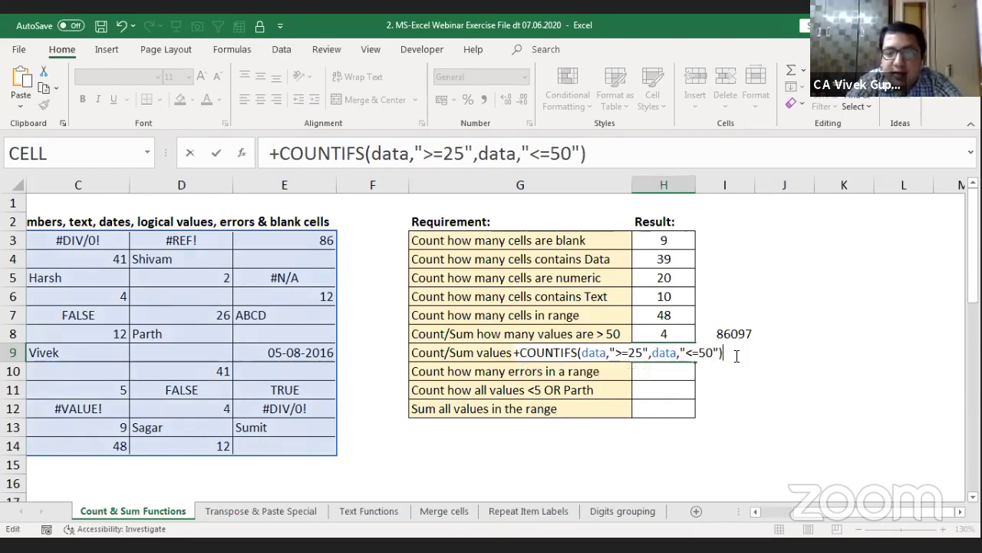
key("Return")
key("Up")
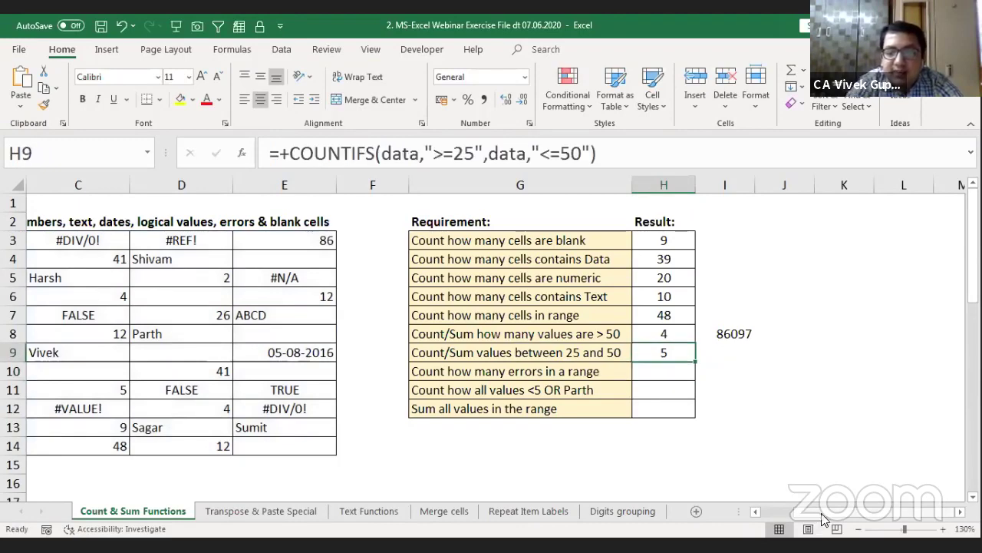
scroll(614, 515, "left", 2)
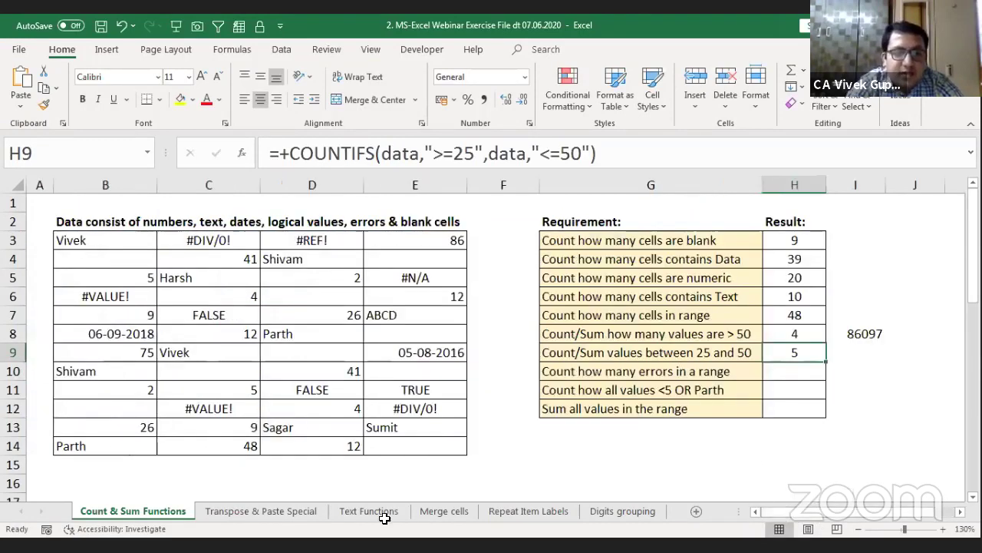
left_click(337, 447)
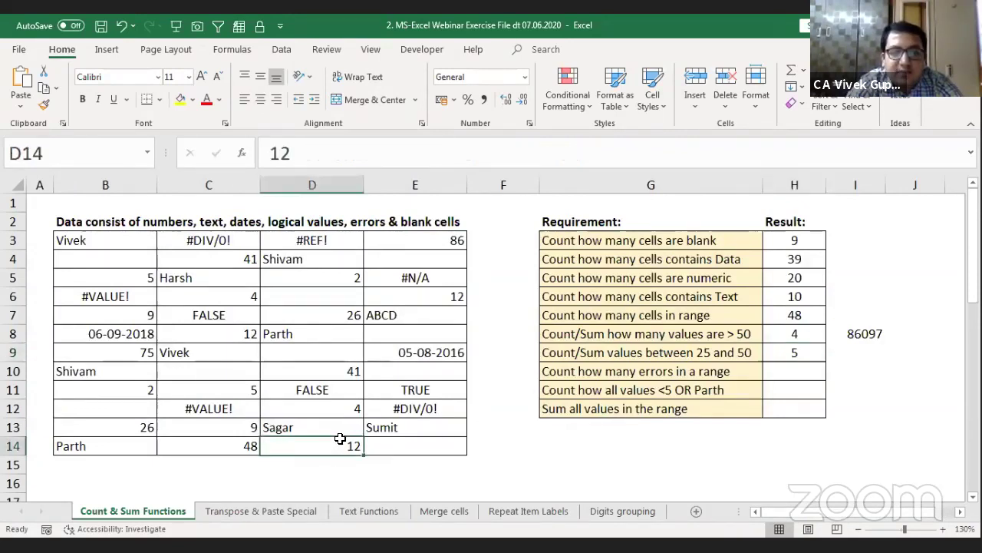
left_click(154, 432)
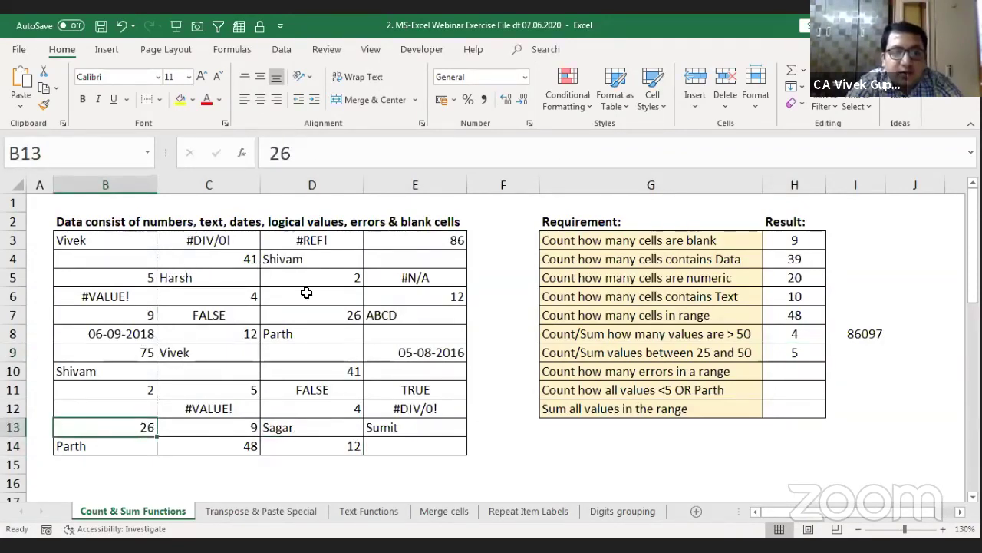
left_click(349, 369, "ctrl")
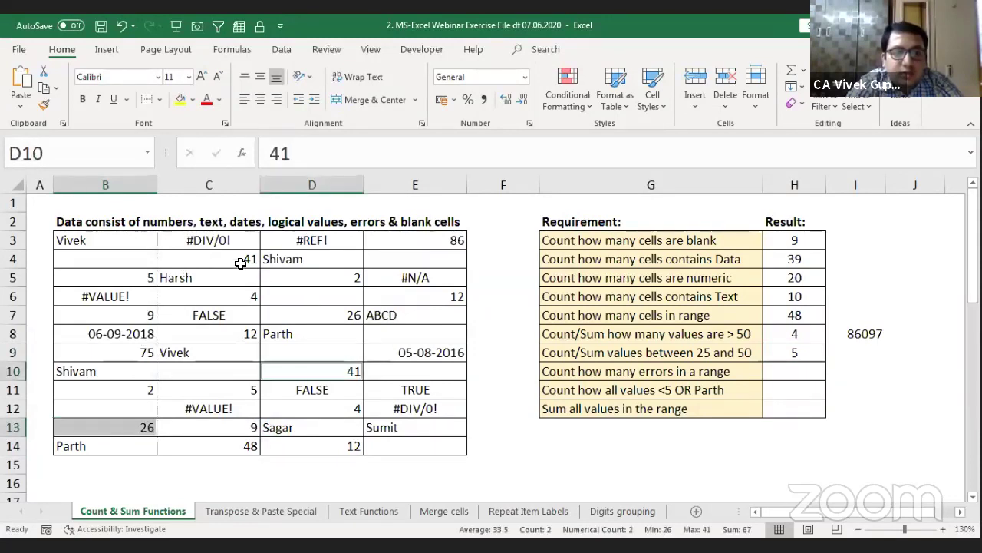
left_click(241, 263, "ctrl")
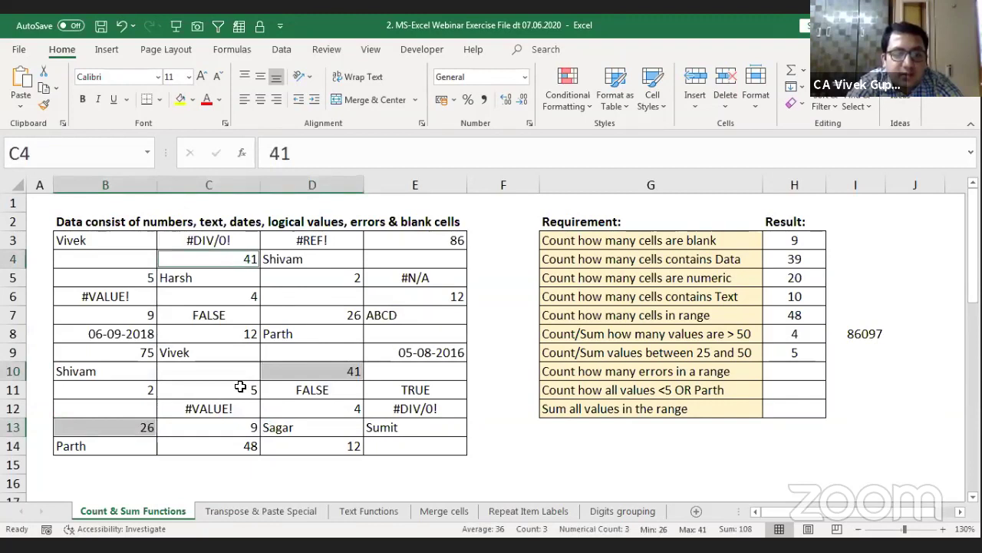
left_click(238, 440, "ctrl")
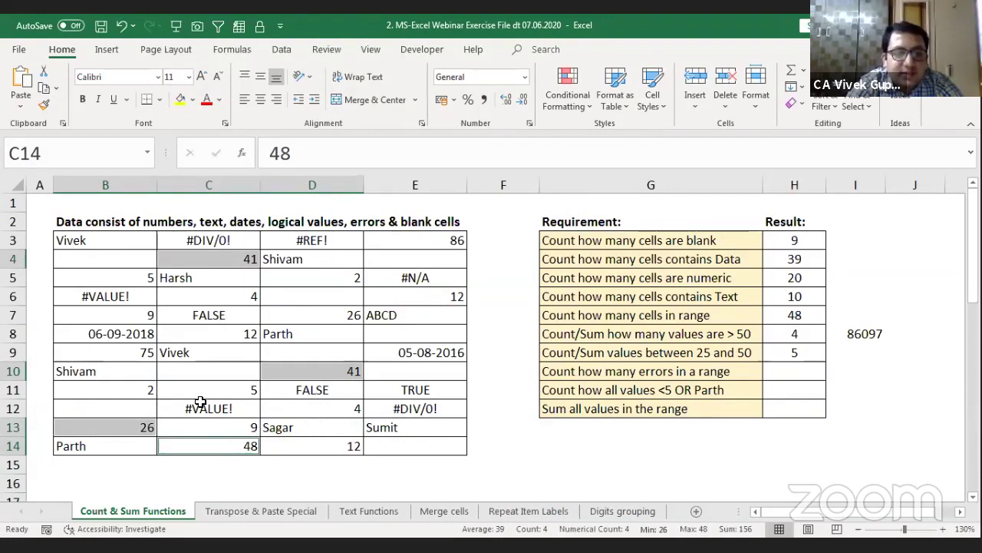
left_click(328, 321, "ctrl")
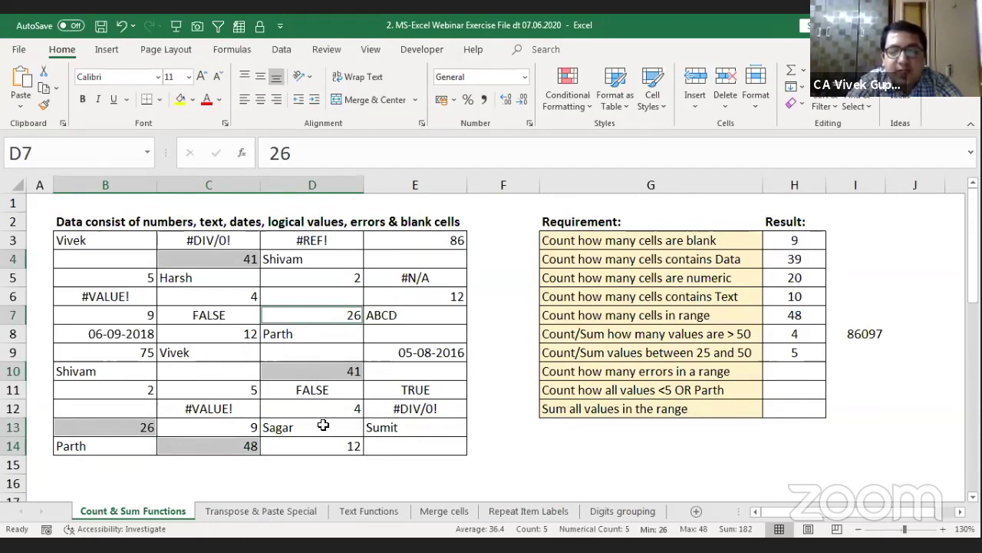
left_click(806, 347)
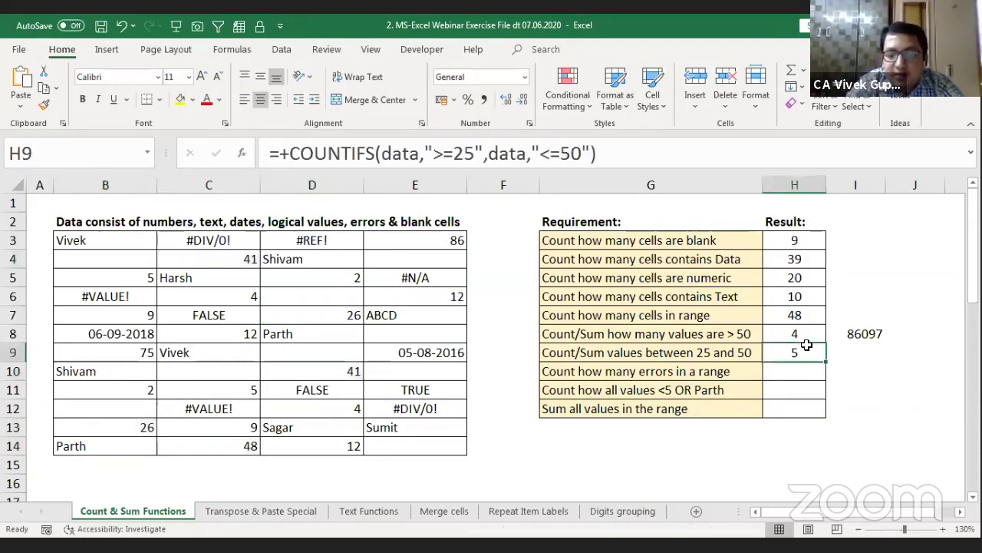
key("Right")
key("Right")
key("Right")
key("Left")
key("Left")
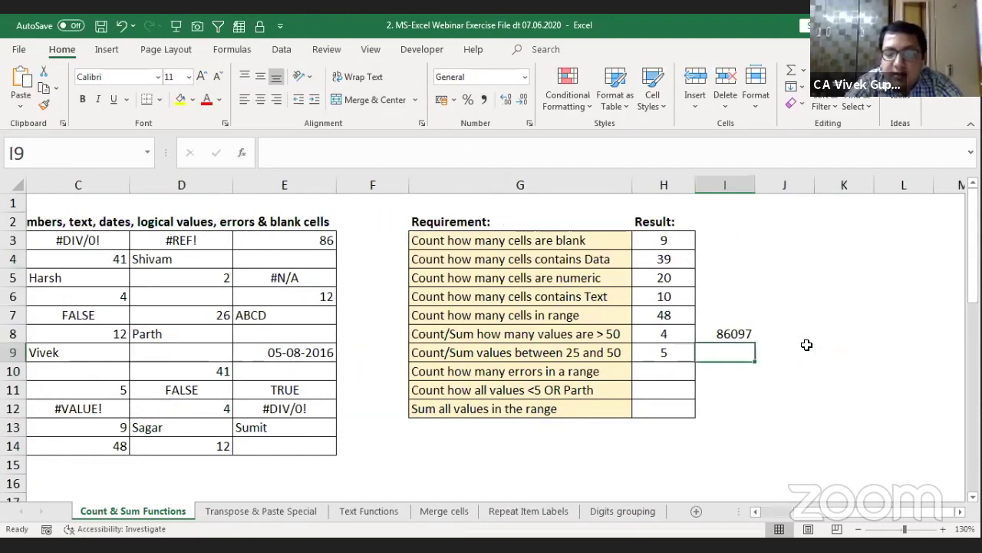
type("+")
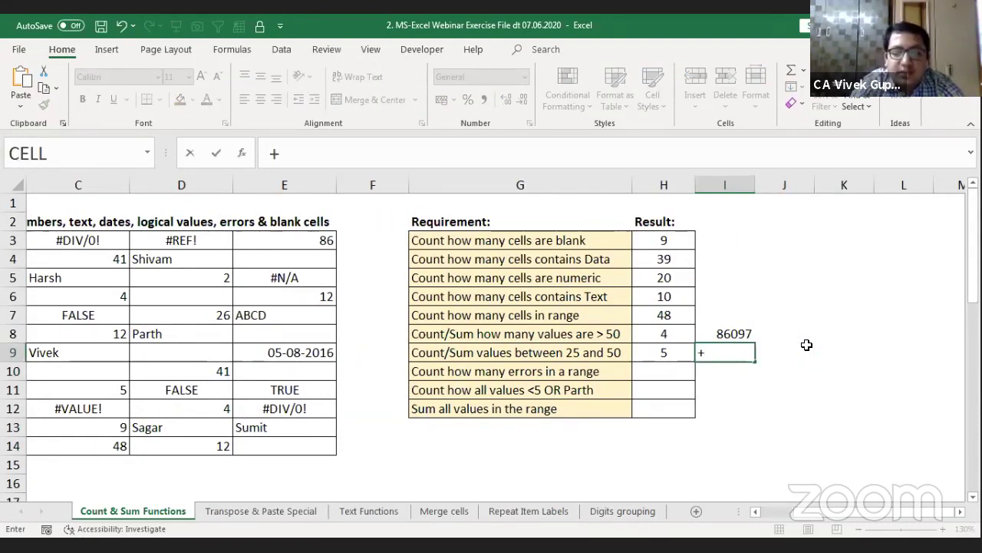
type("sumif")
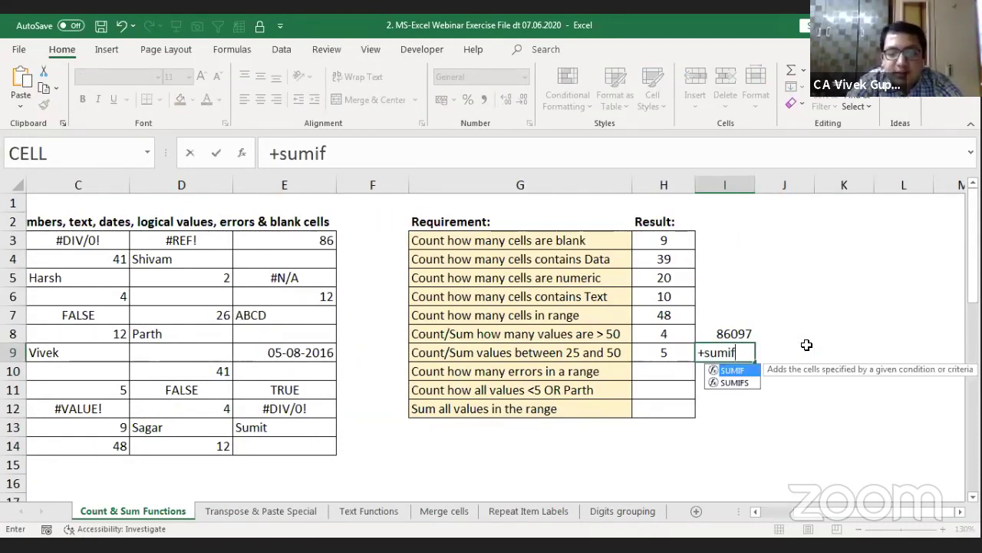
type("s")
key("Tab")
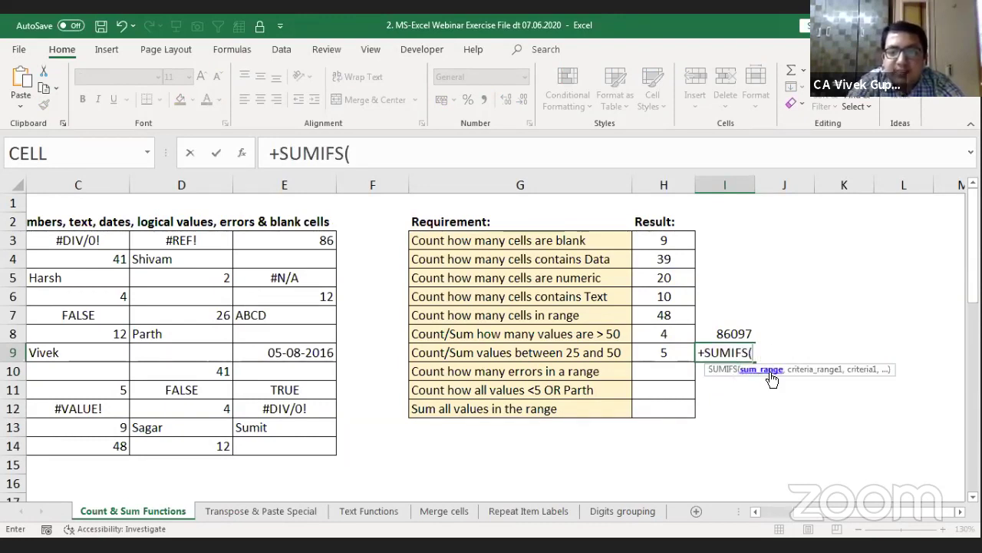
left_click(175, 312)
key("Left")
key("Left")
key("Left")
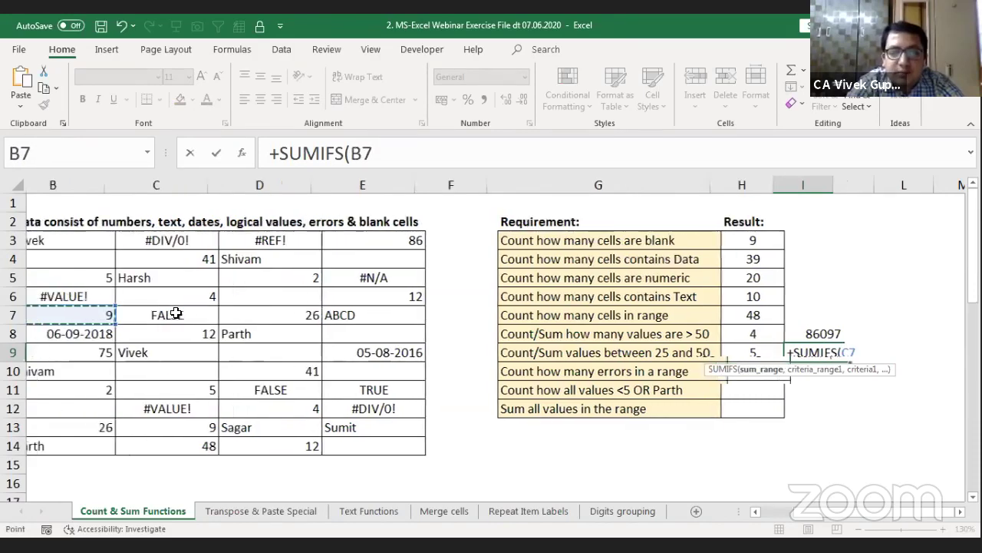
key("Right")
key("Up")
key("Up")
key("Up")
key("Up")
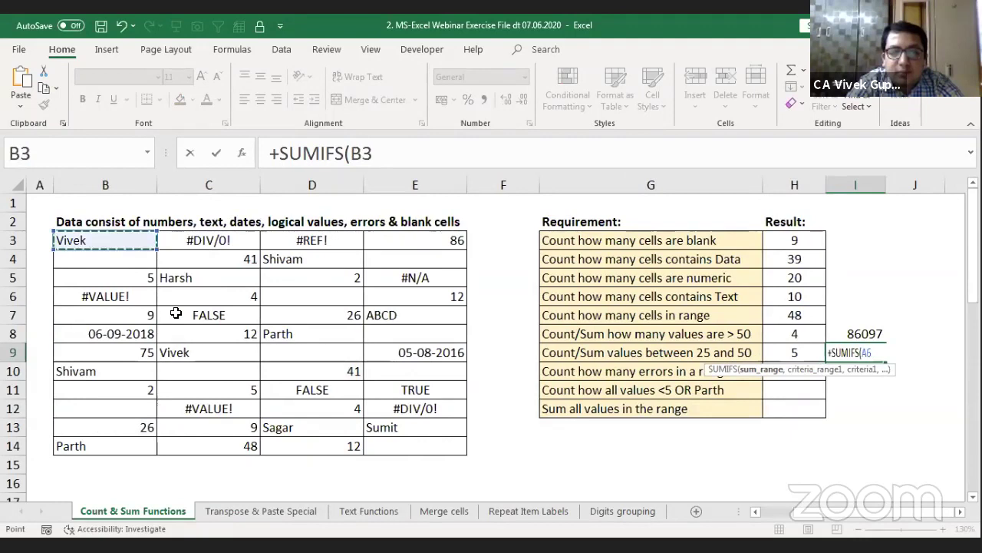
key("ctrl+shift+8")
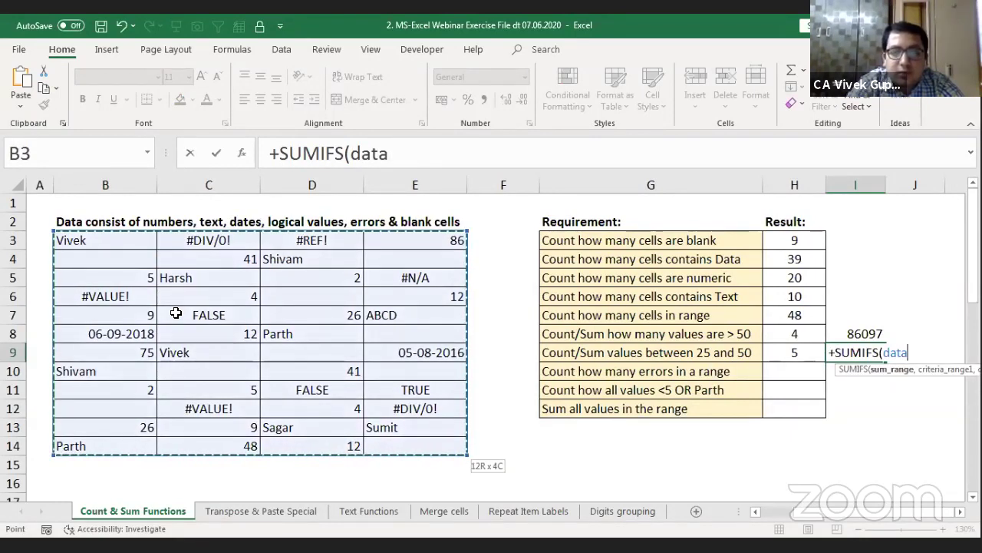
type(",")
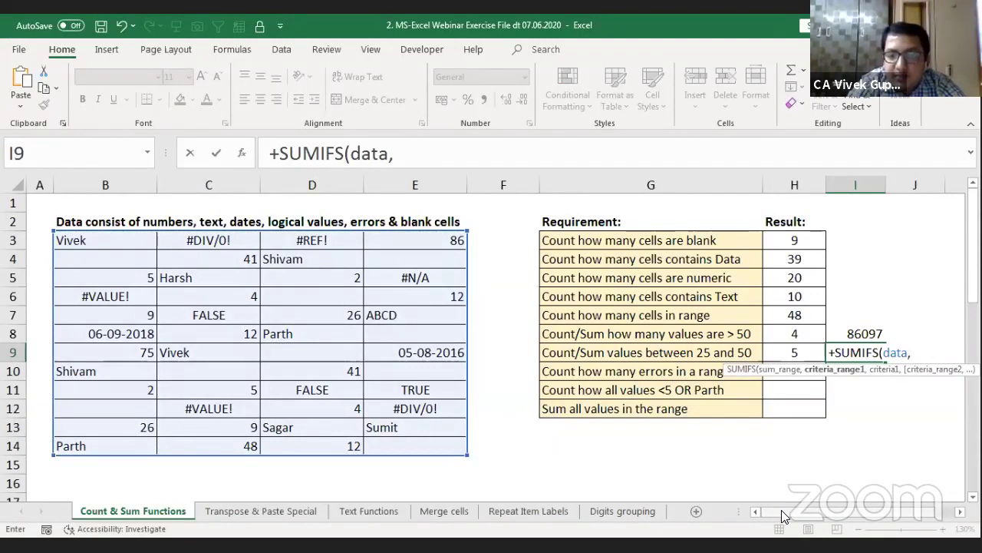
left_click_drag(781, 511, 808, 511)
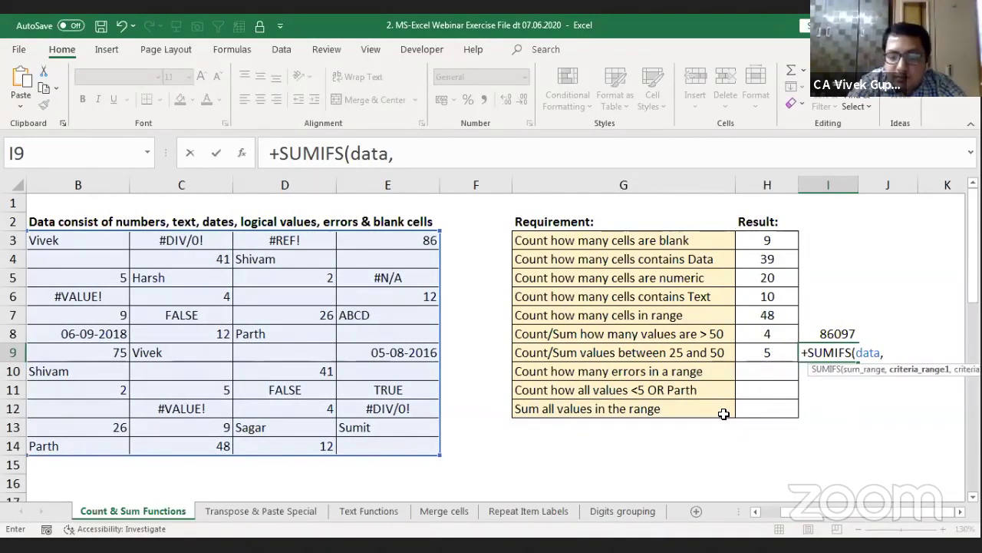
key("Right")
key("Escape")
key("Right")
key("Right")
key("Right")
key("Right")
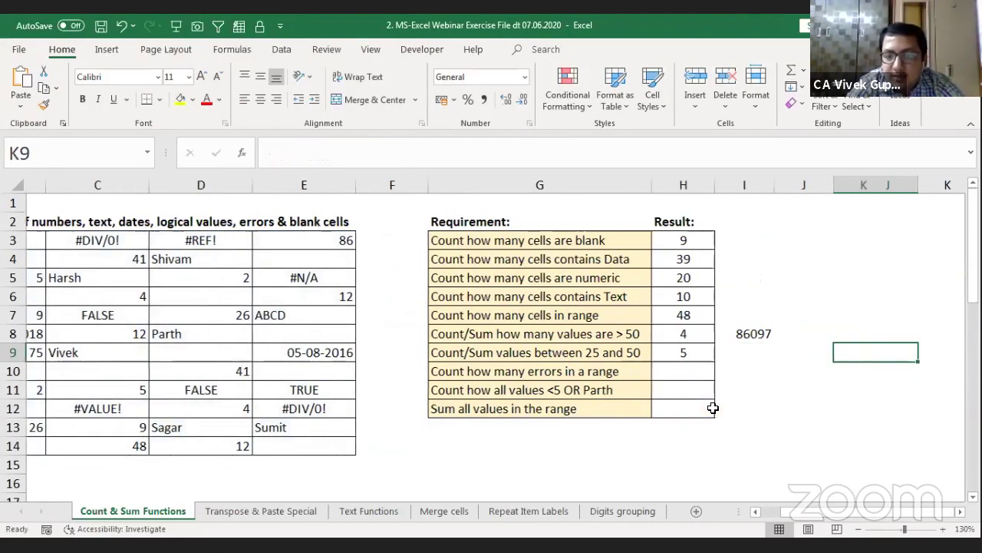
key("Left")
key("Left")
key("Left")
key("Left")
type("+")
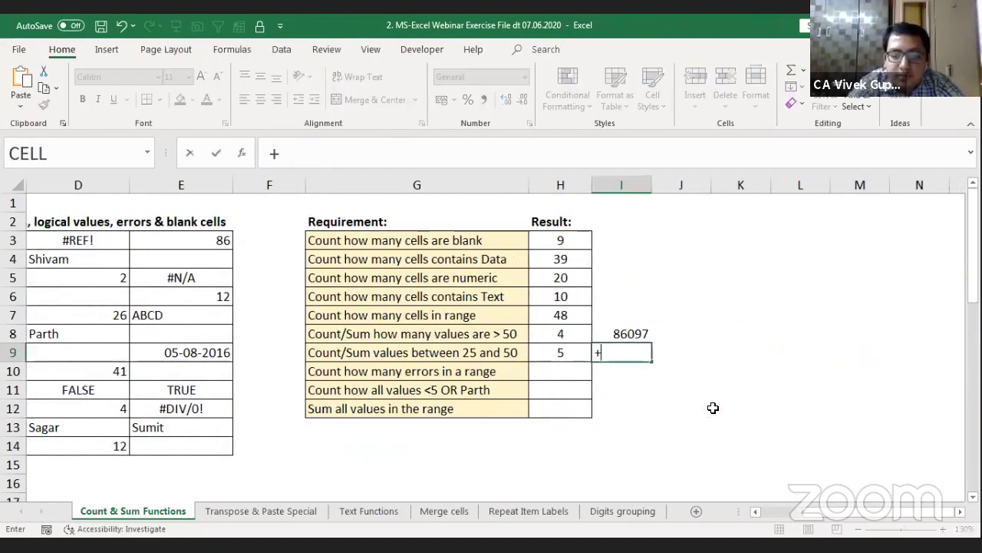
type("sumif")
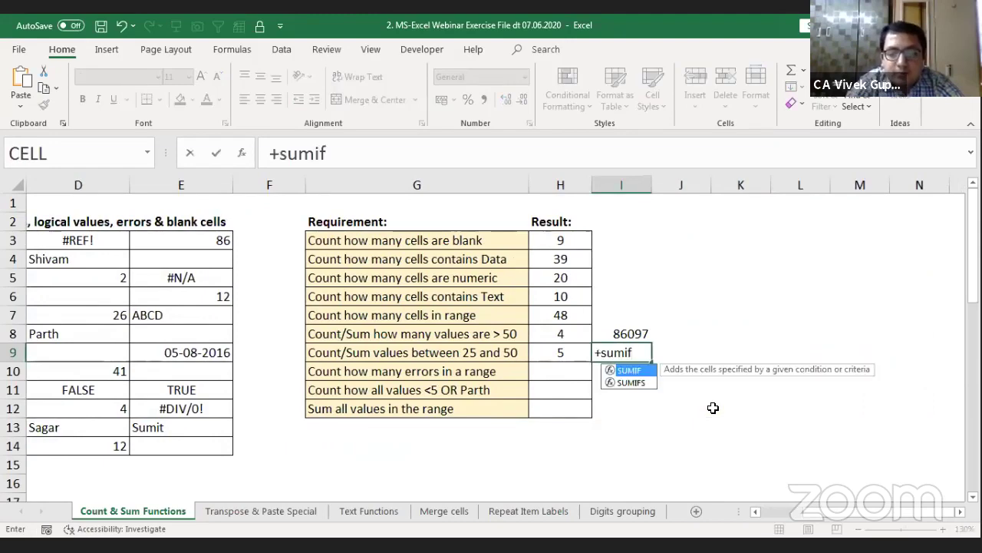
type("s")
key("Tab")
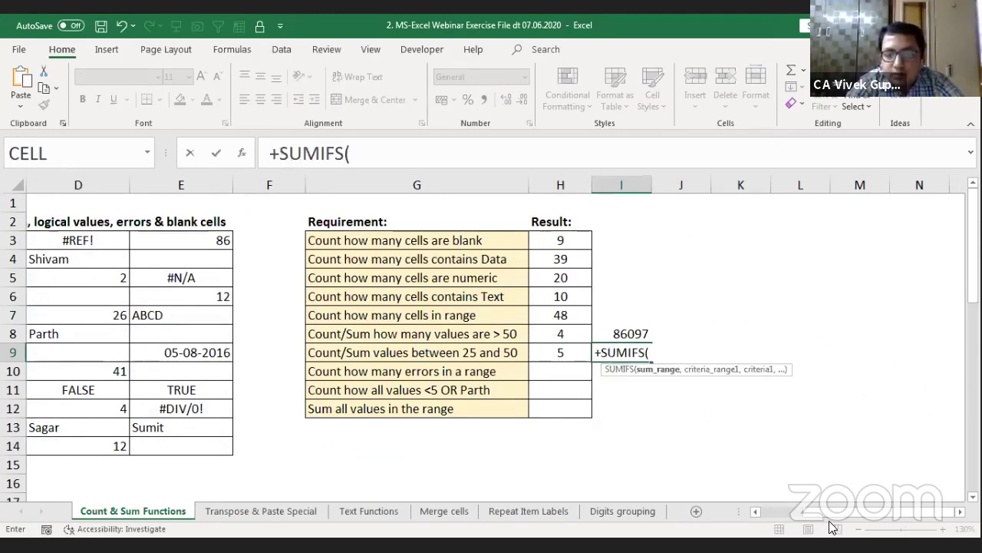
left_click_drag(849, 516, 817, 518)
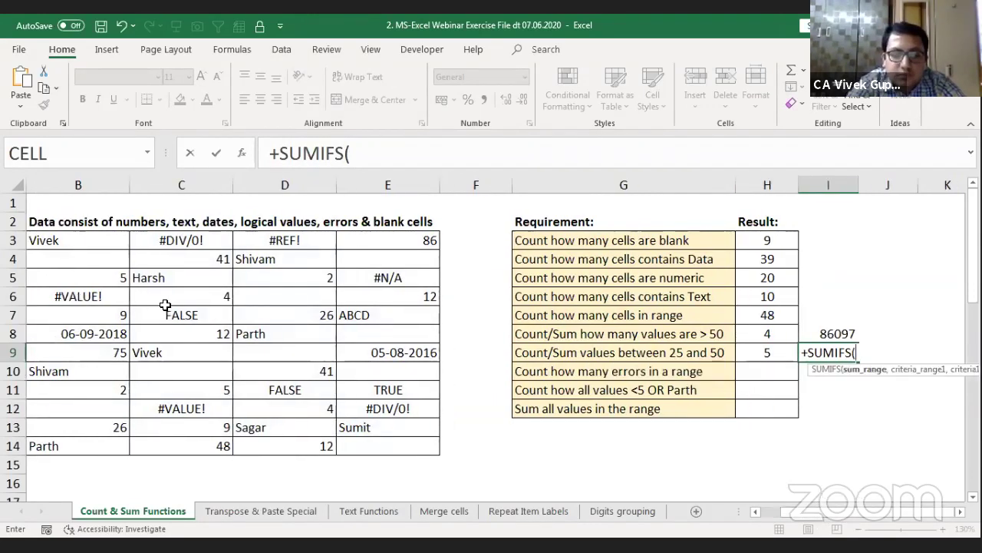
type("data")
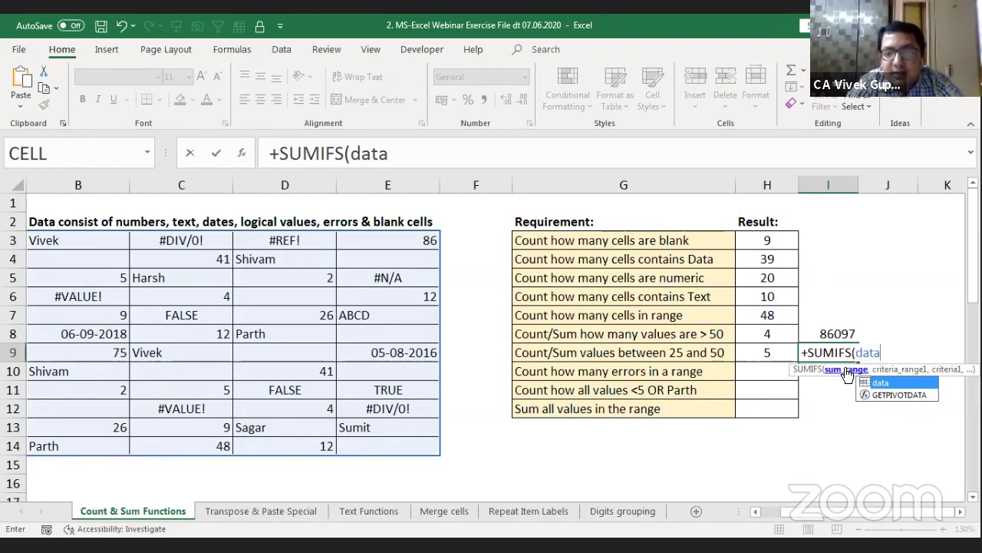
left_click(959, 512)
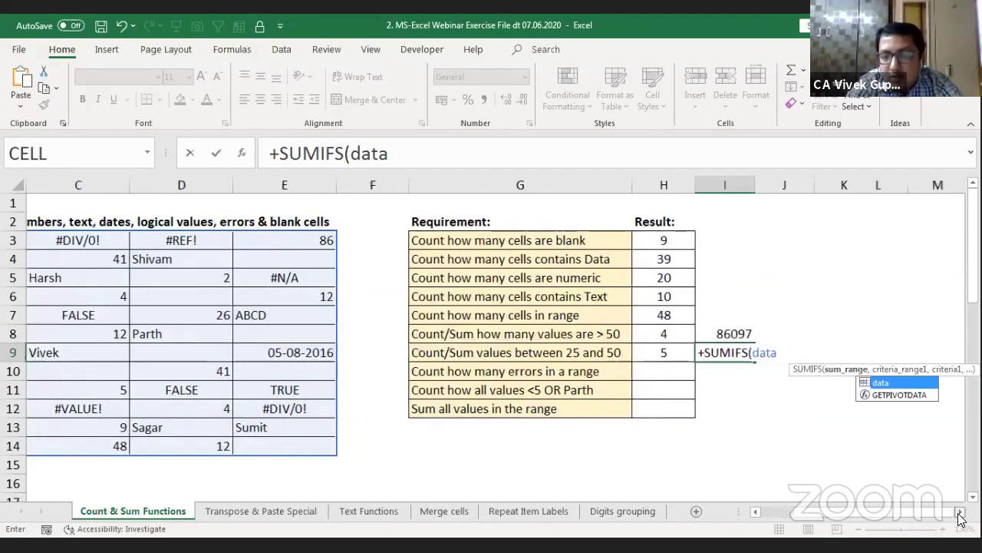
left_click(959, 512)
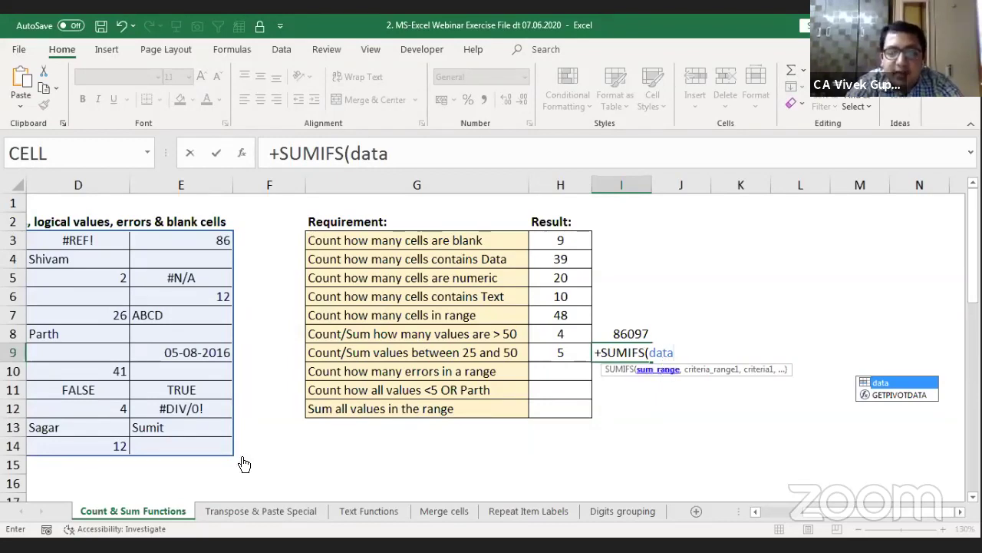
left_click(87, 328)
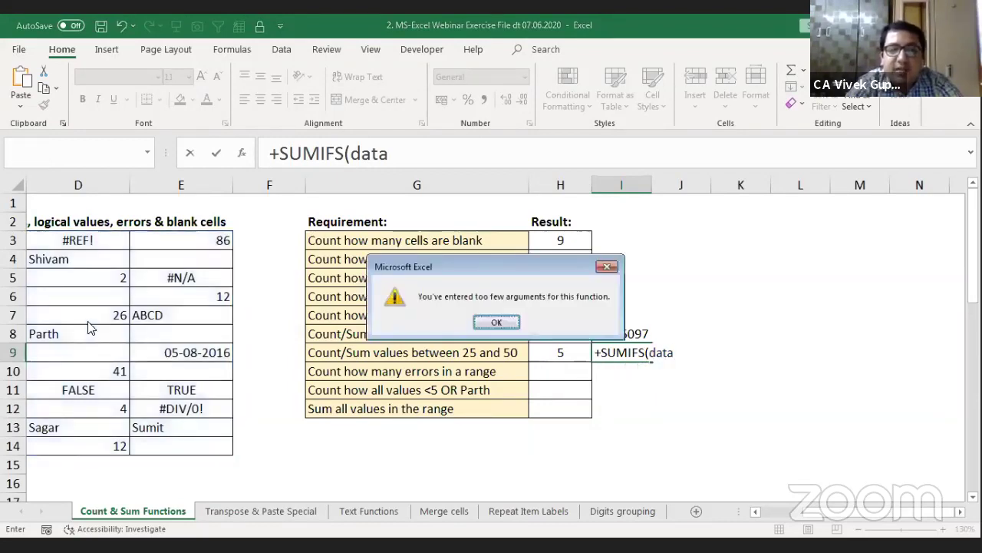
key("Escape")
key("Escape")
key("Home")
left_click(87, 325)
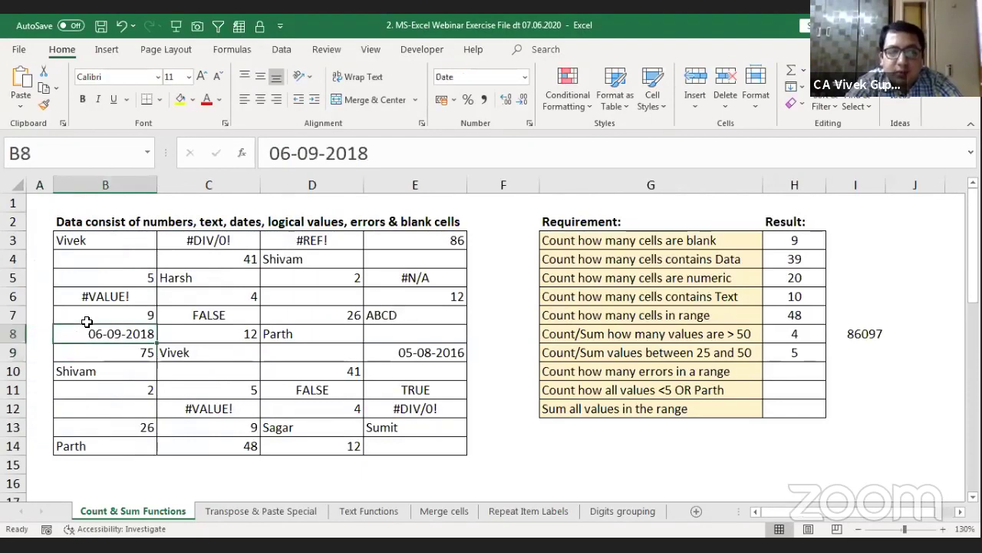
key("Up")
key("Up")
key("Up")
key("Up")
key("Up")
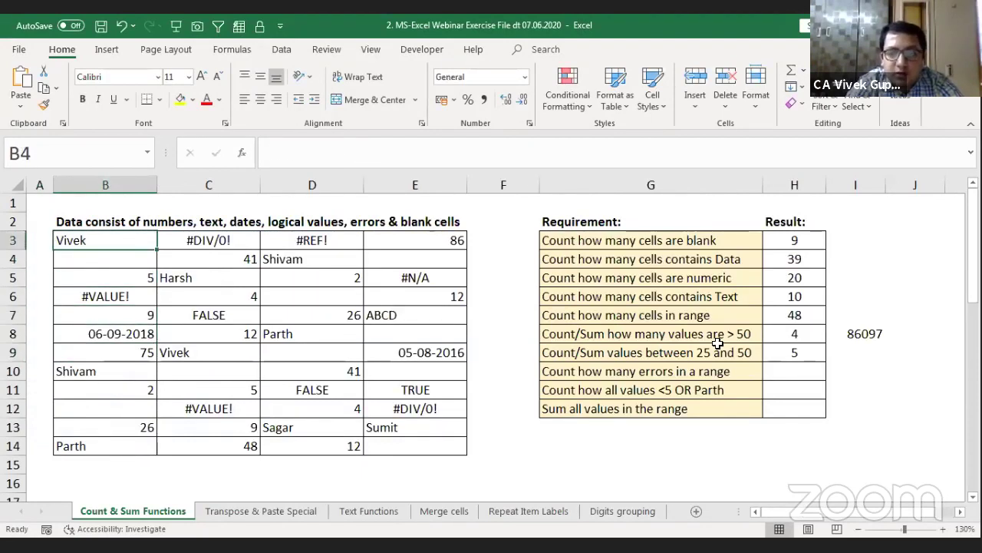
left_click(830, 353)
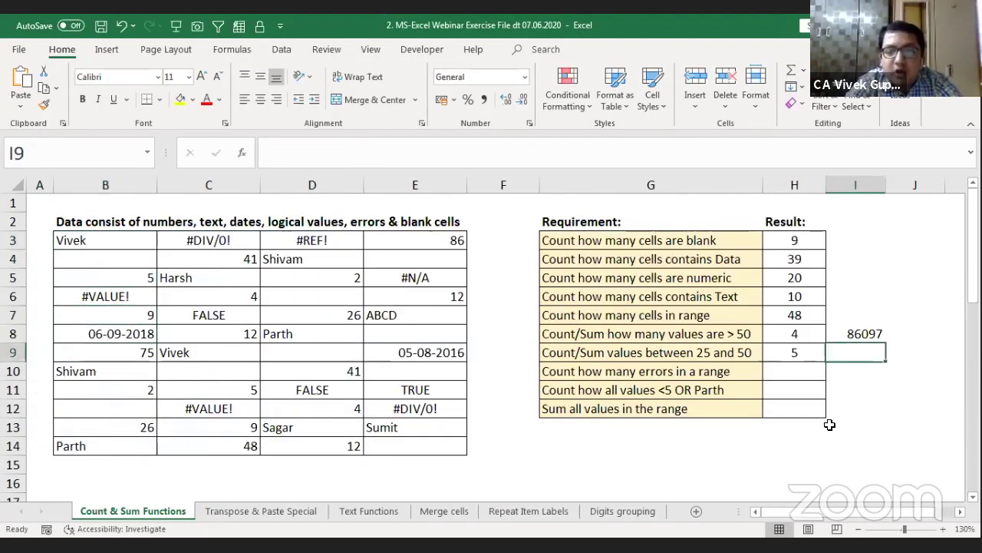
key("Right")
key("Right")
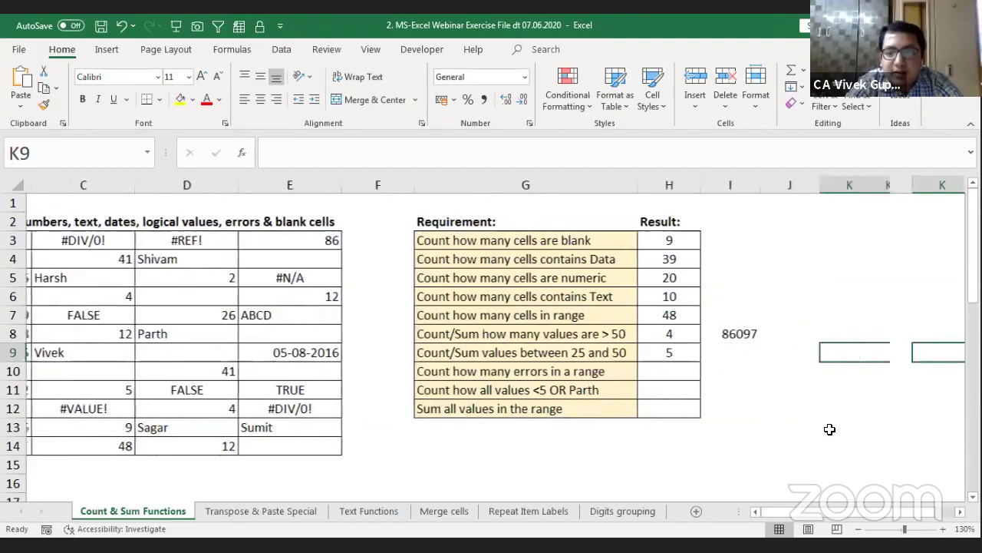
key("Left")
key("Left")
Step: Start a SUMPRODUCT in I9 with the named range test (data>=25) multiplied by the next term
type("+")
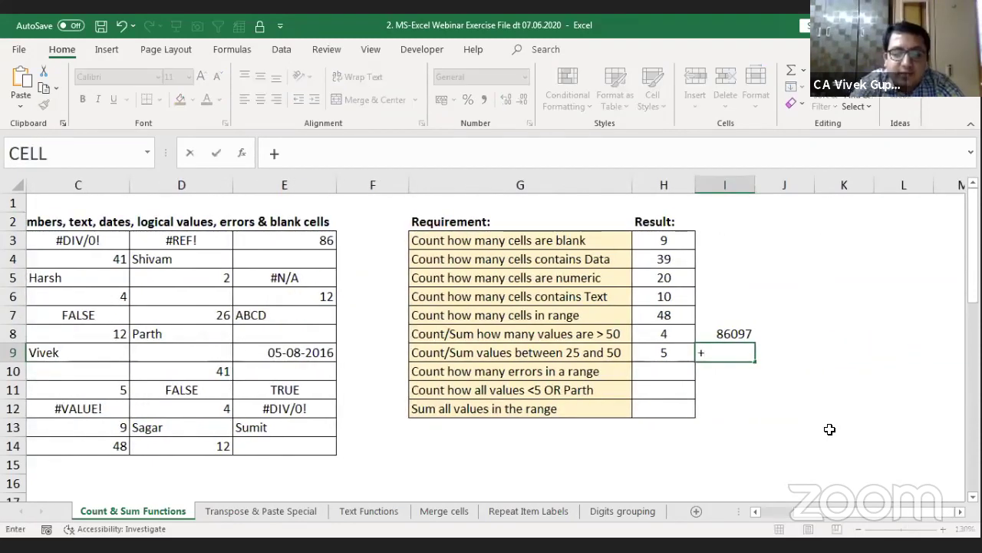
type("sum")
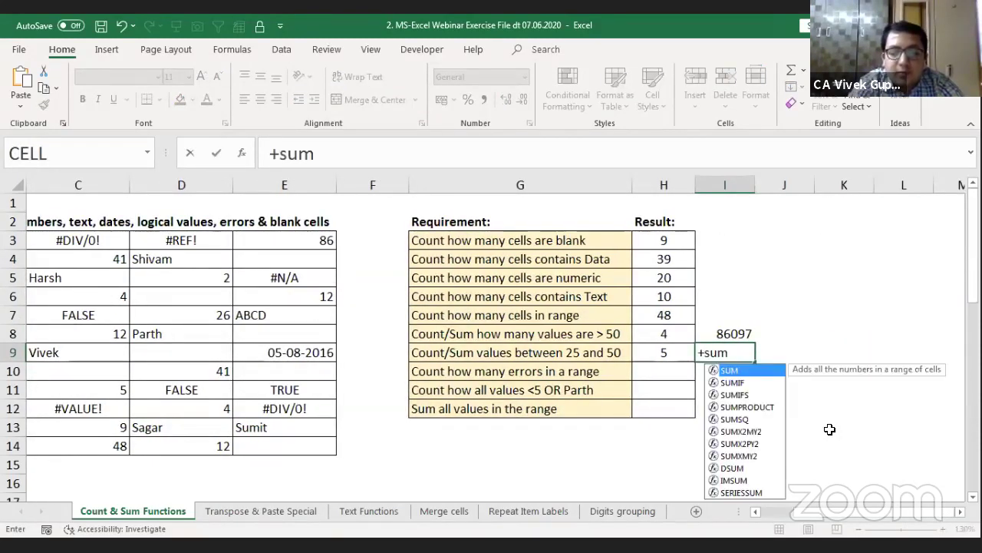
type("pro")
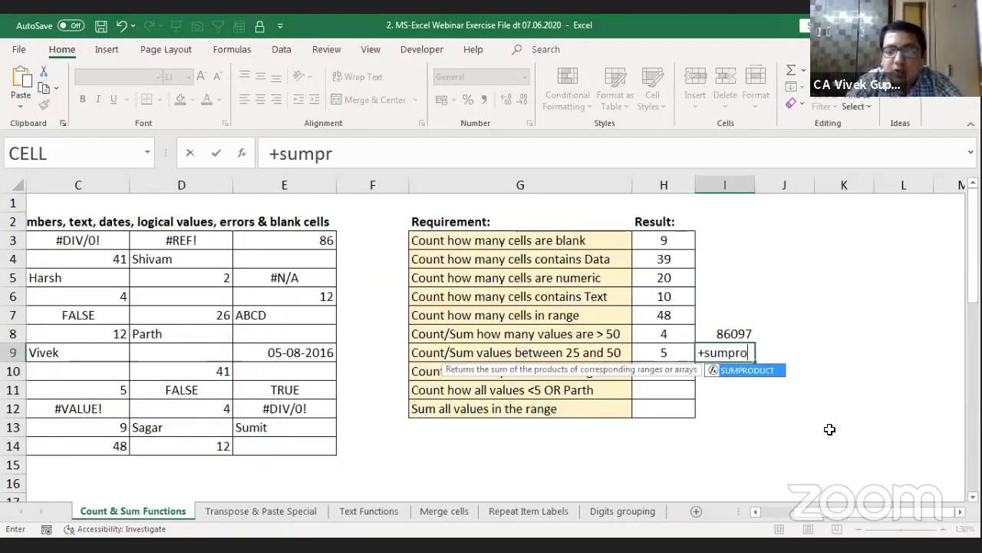
key("Tab")
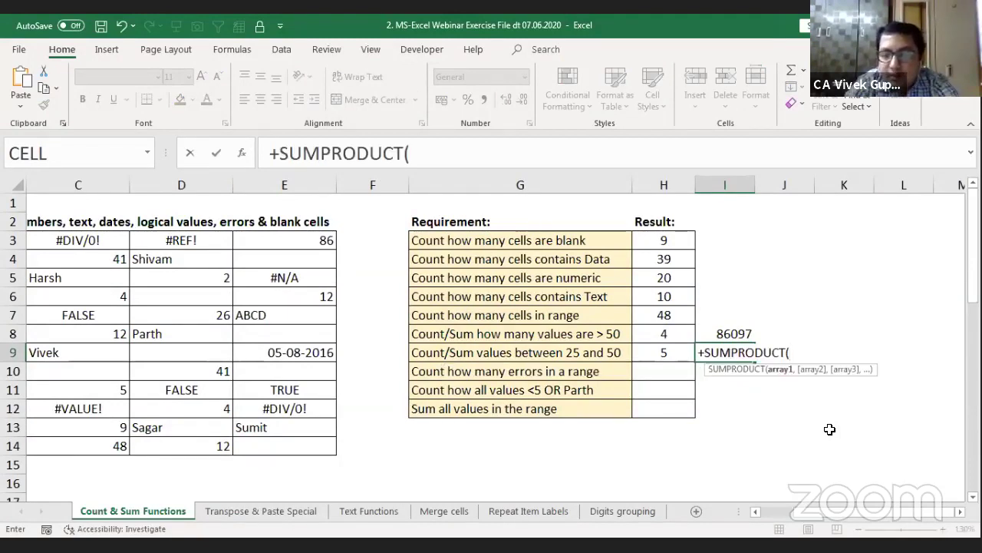
type("(")
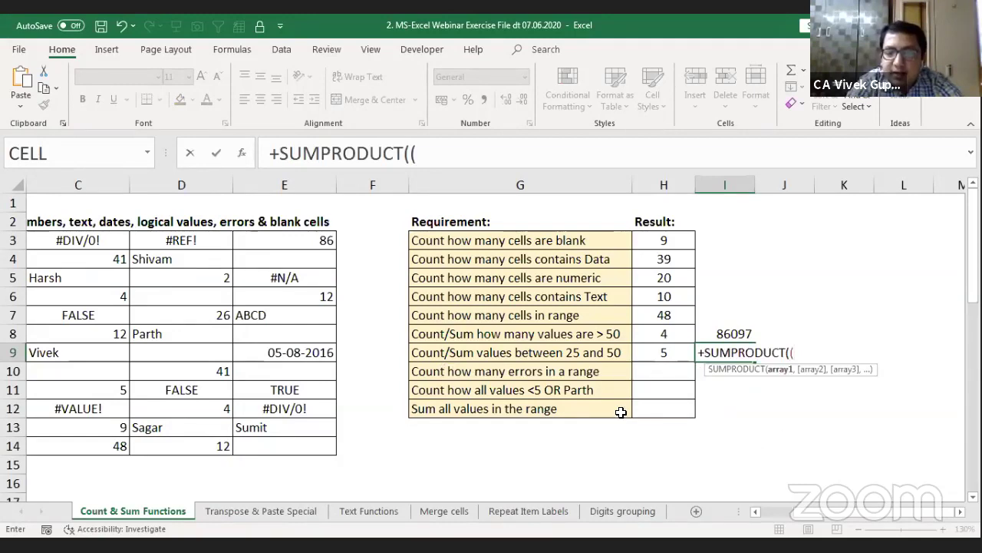
left_click(94, 255)
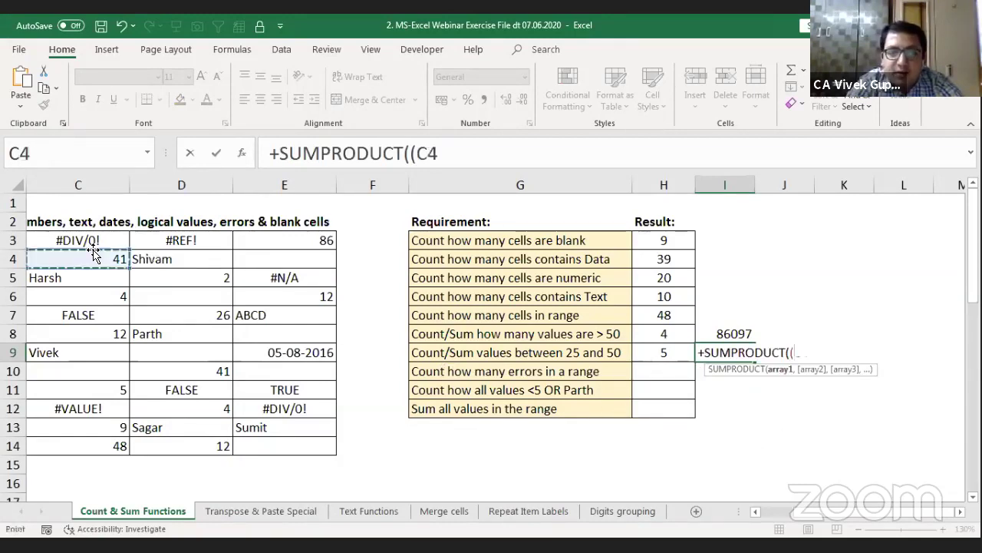
key("Left")
key("Left")
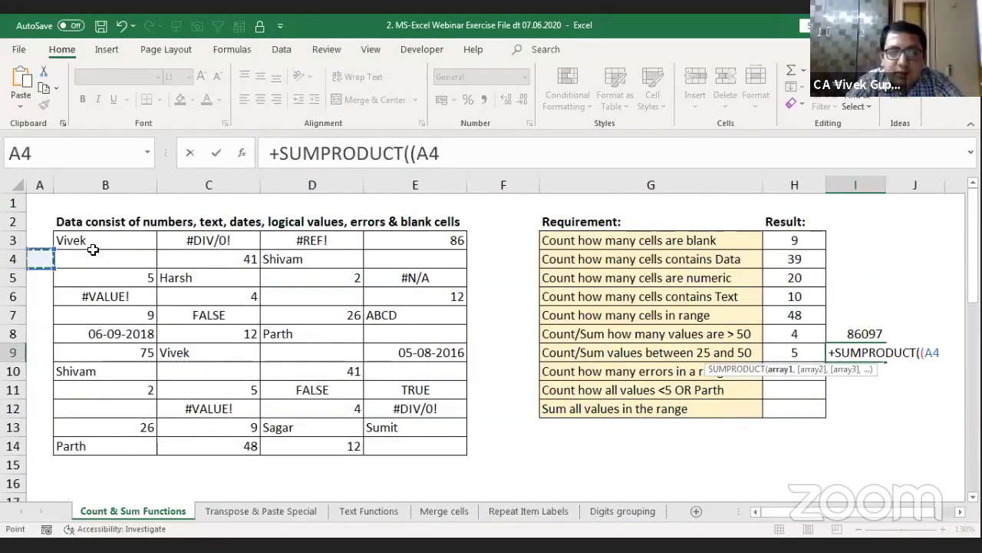
left_click(93, 249)
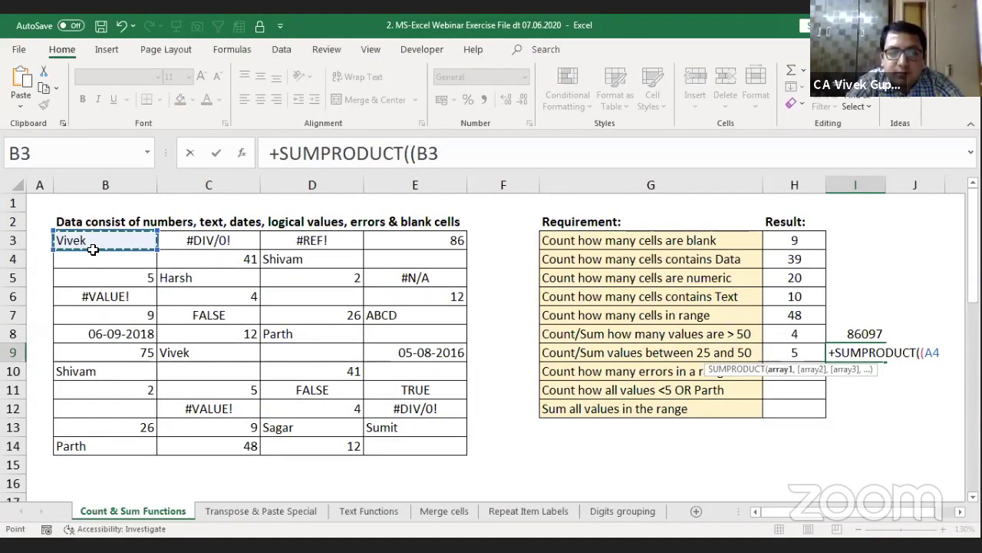
key("ctrl+a")
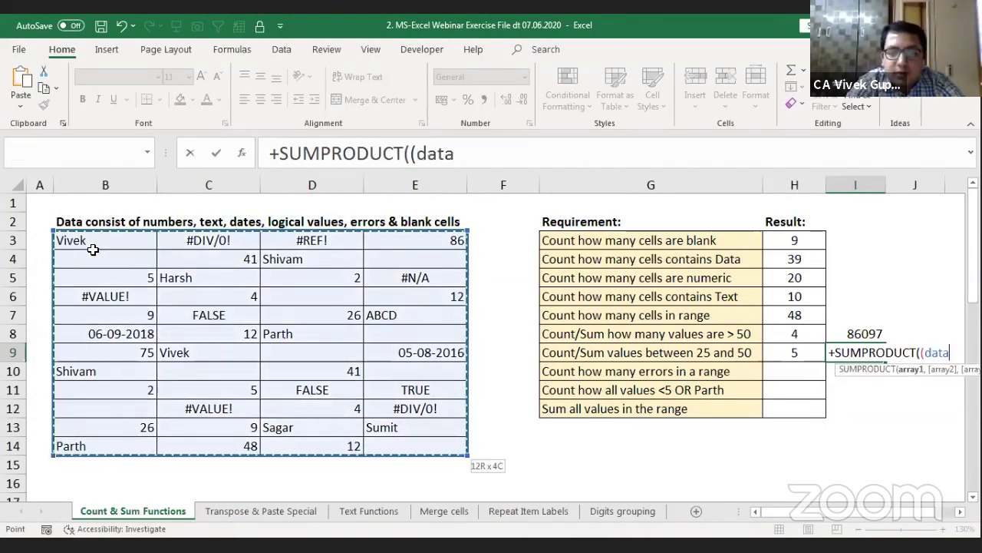
type(">")
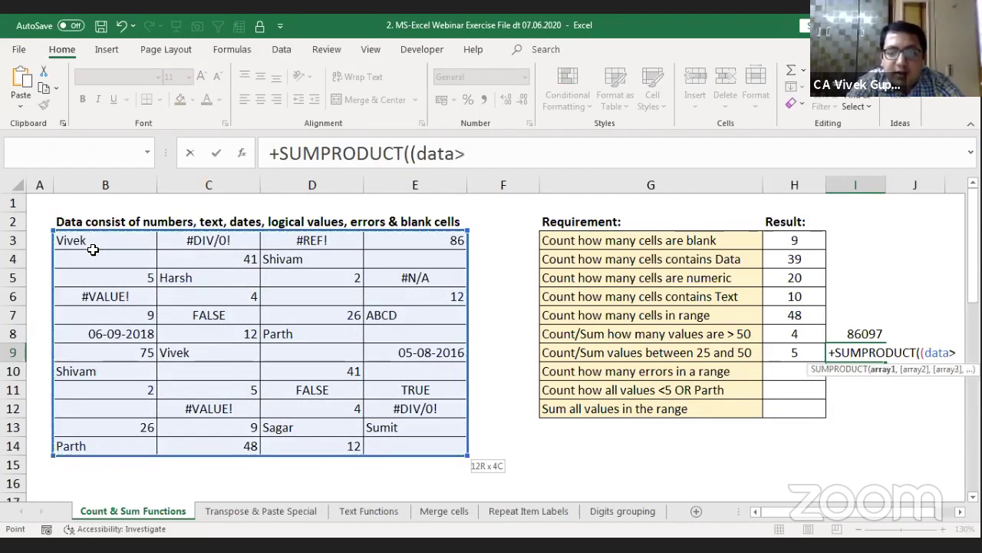
type("=")
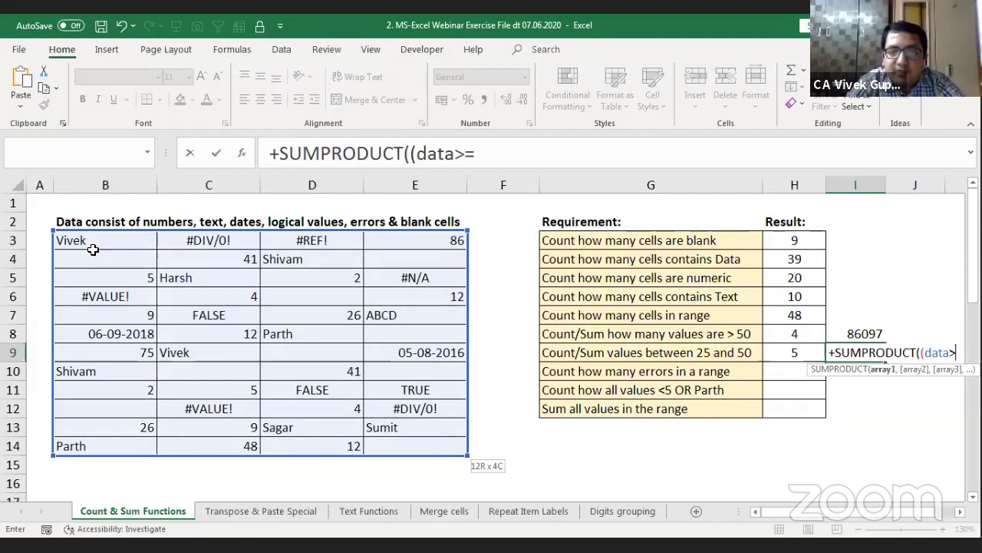
type("25")
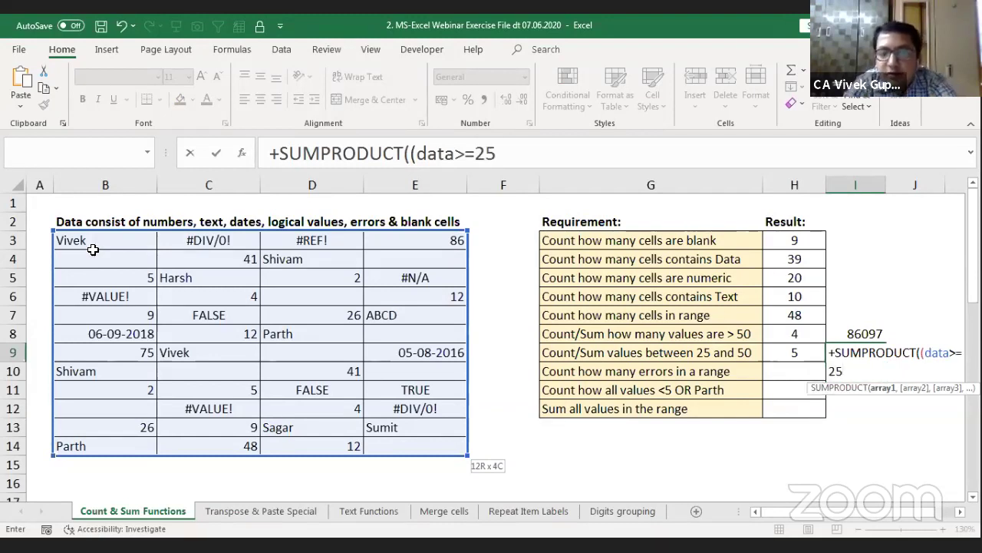
type(")")
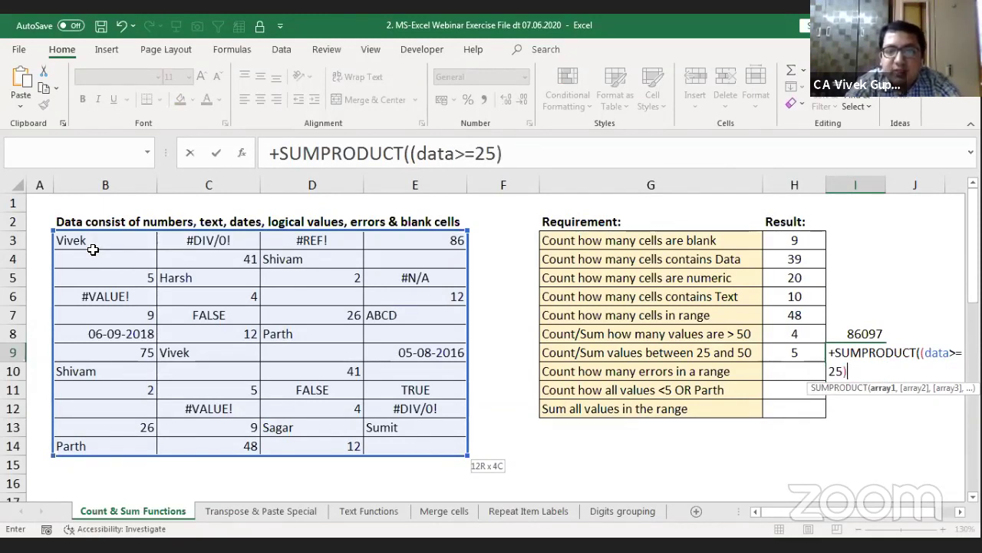
type("*")
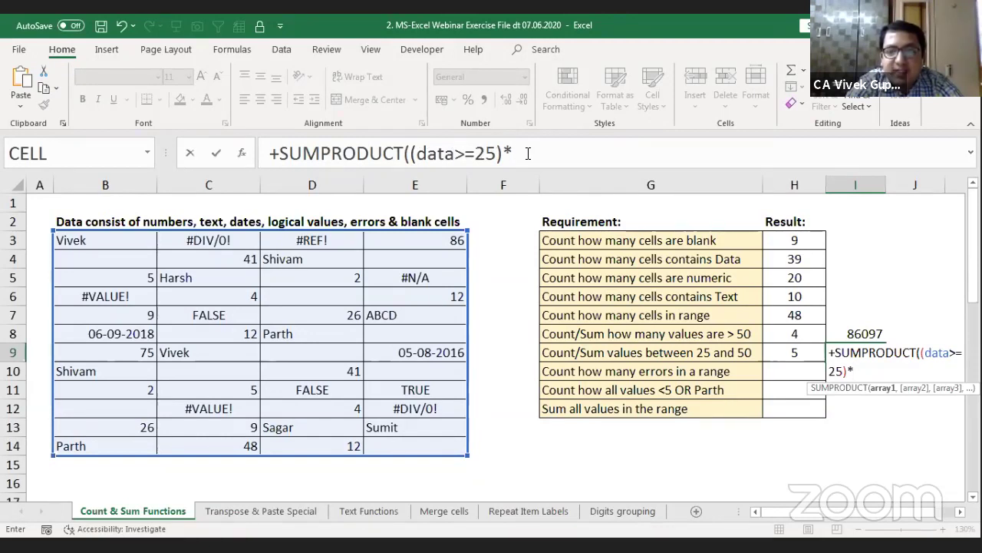
Step: Finish the formula with (data<=50)) and select its array1 argument
left_click(526, 153)
type("(d")
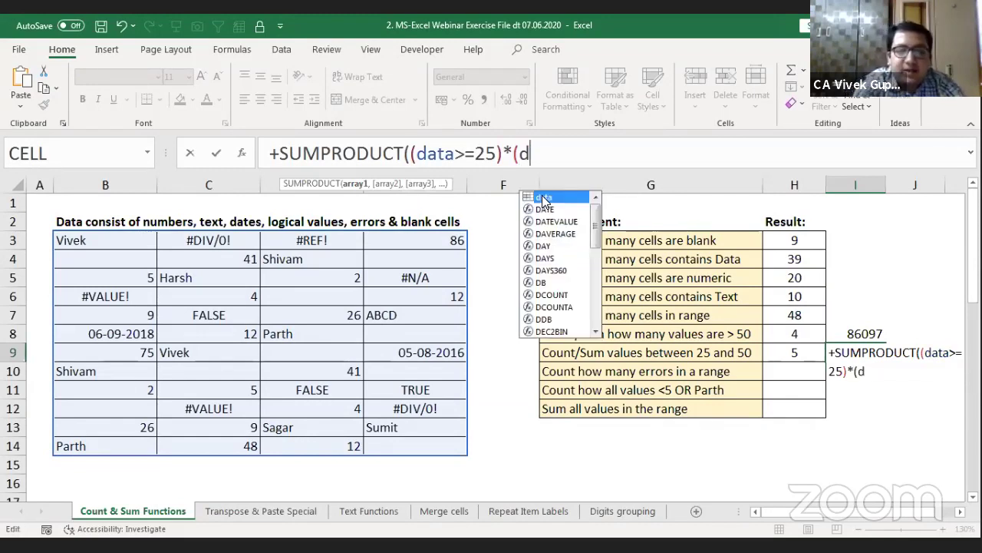
type("ata")
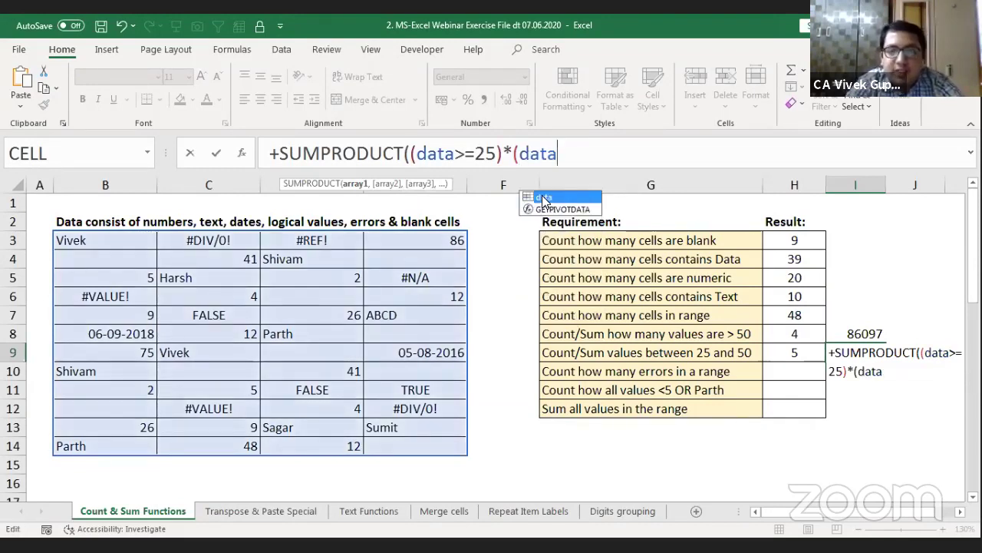
type("<=")
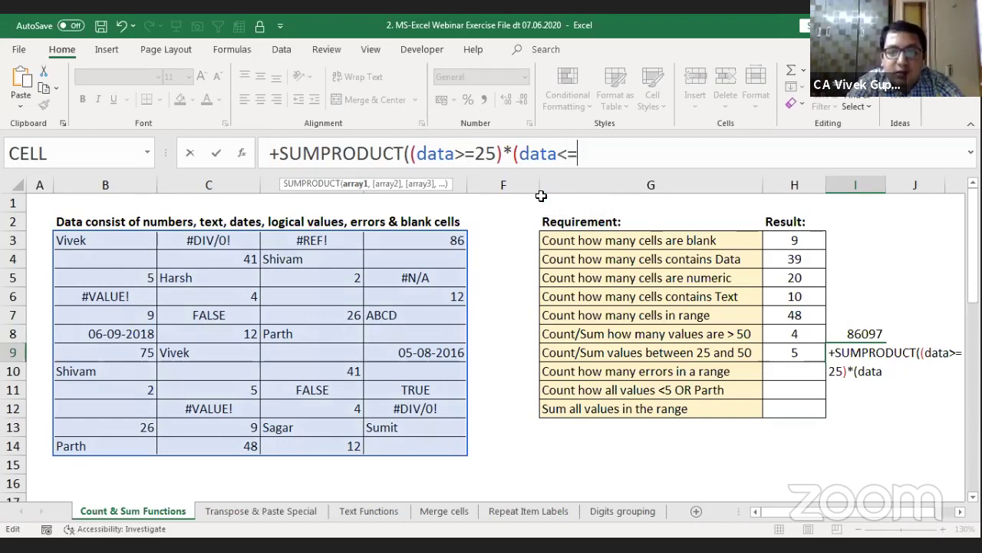
type("50")
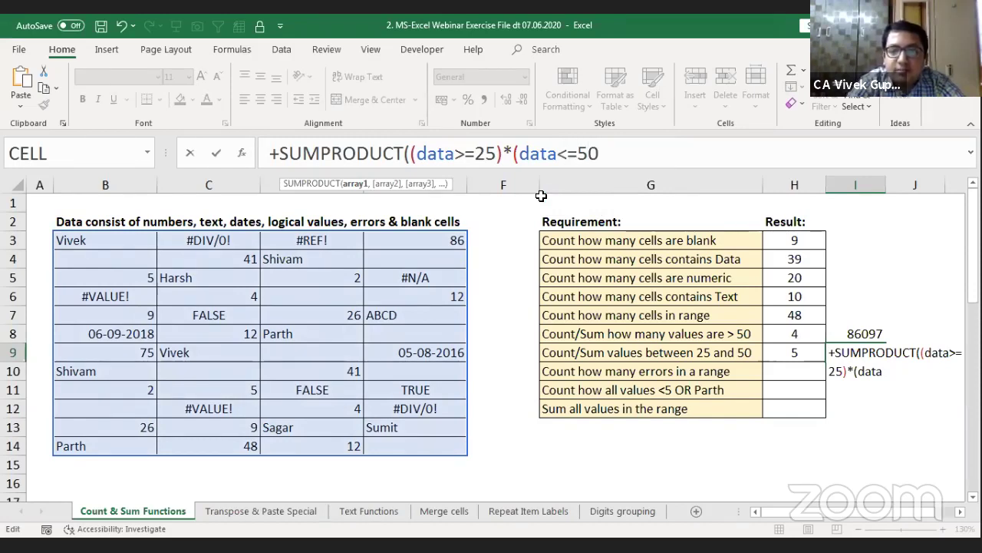
type(")")
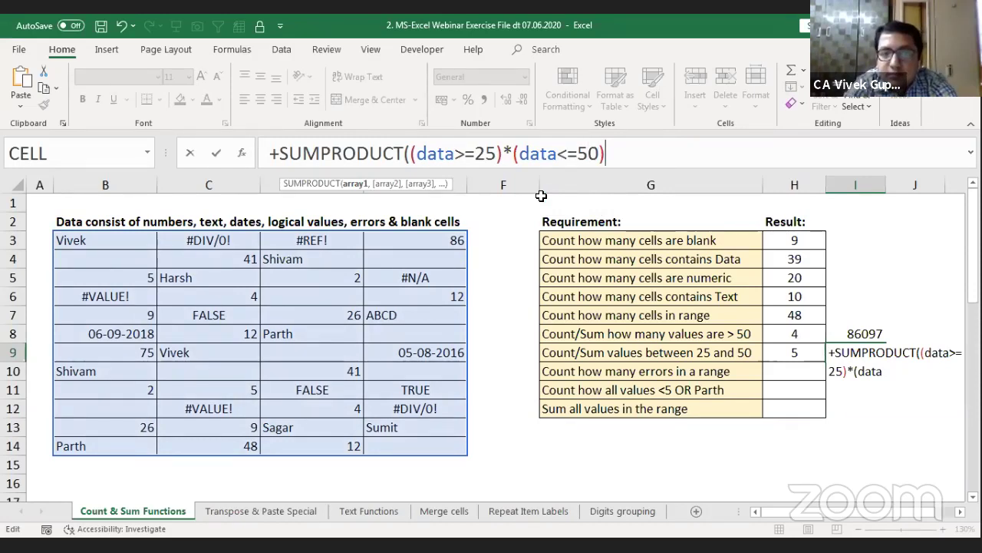
type(")")
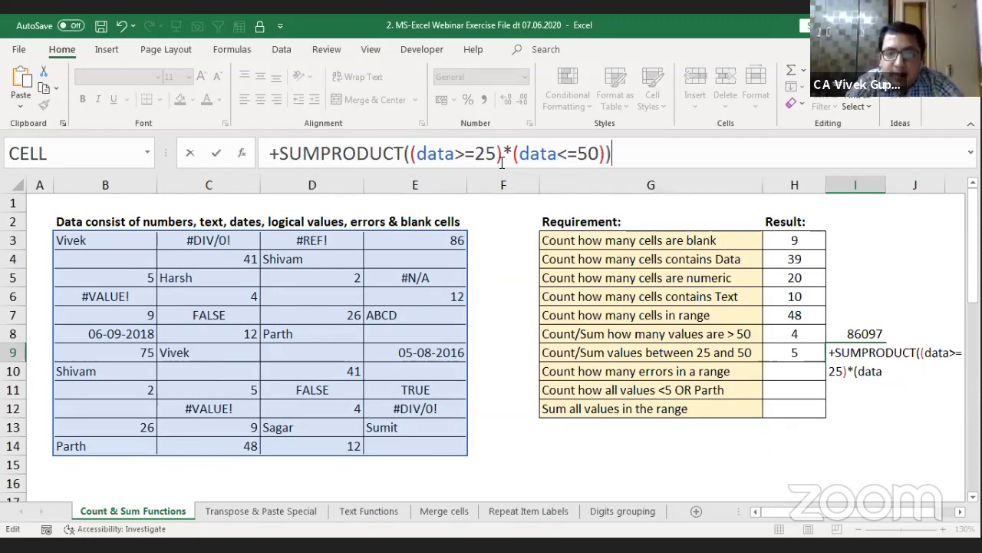
left_click(415, 152)
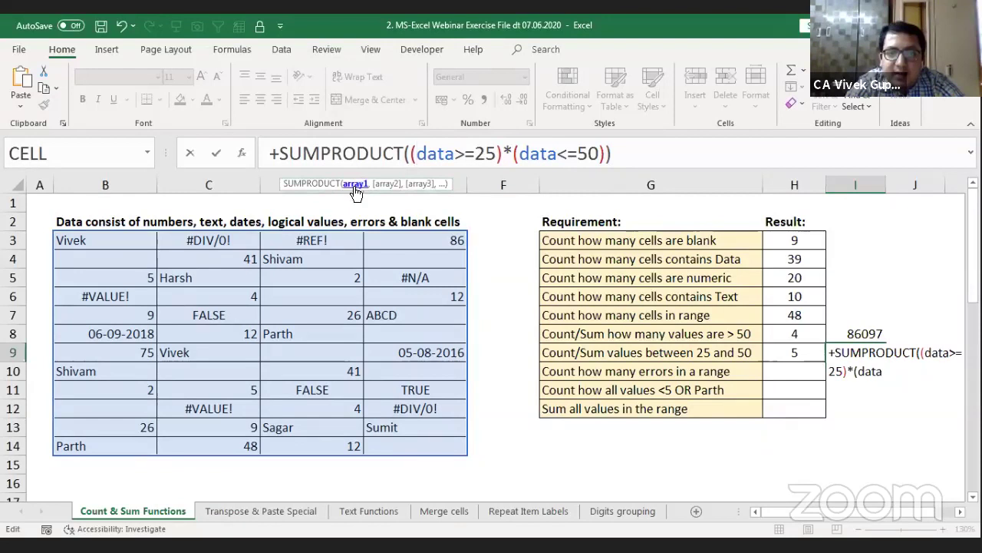
left_click(355, 185)
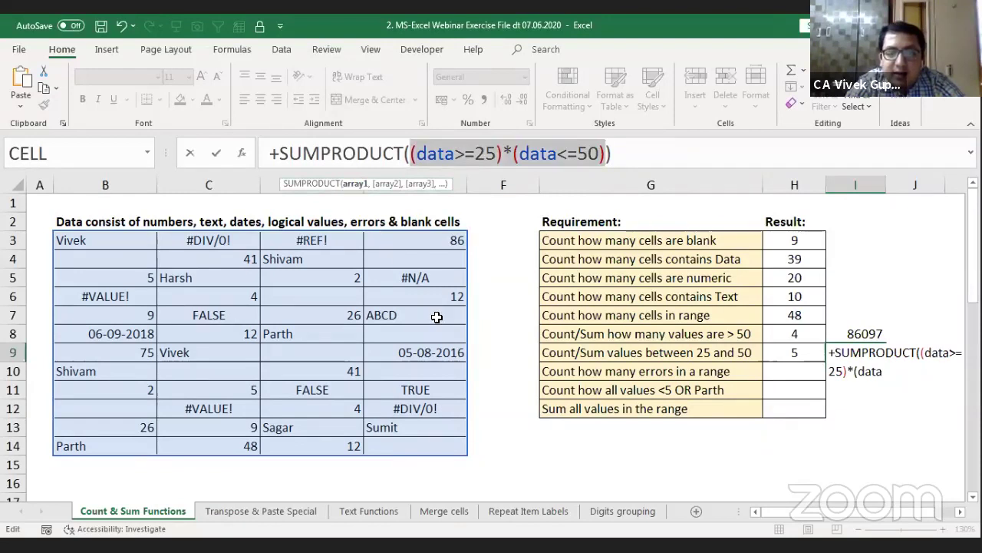
Step: Evaluate the argument with F9 to inspect its 1s and error values, then discard the entry
key("F9")
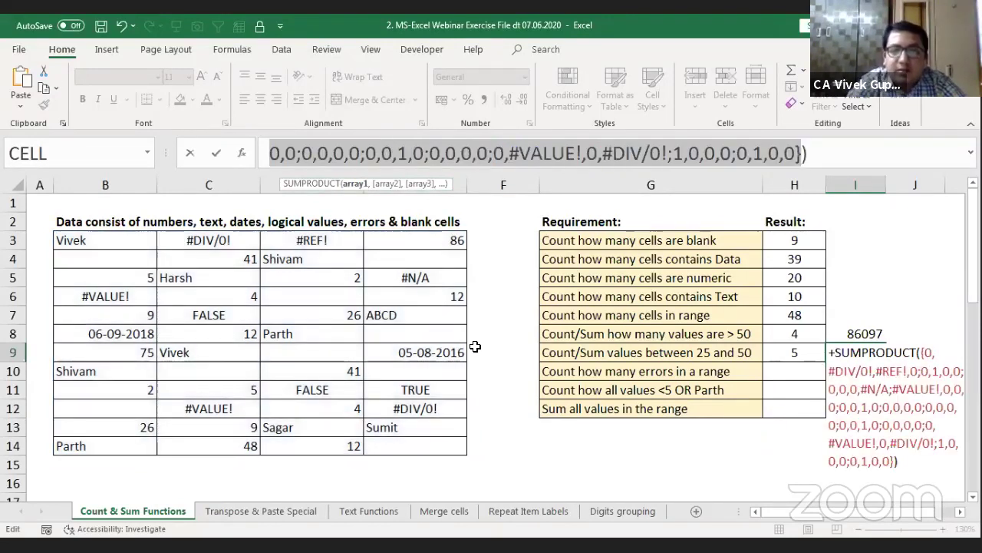
left_click(422, 156)
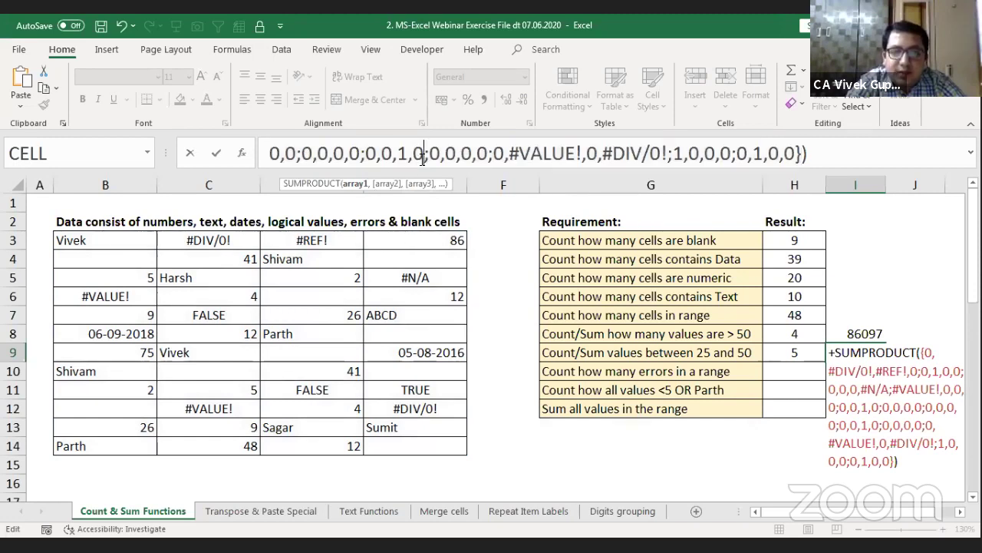
key("Up")
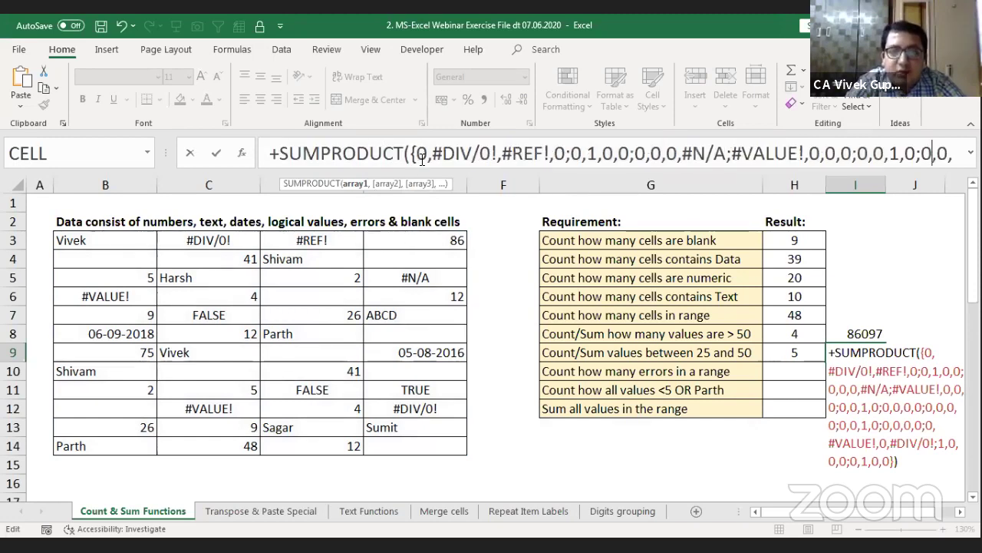
key("Right")
key("Right")
key("Right")
key("Right")
key("Right")
key("Right")
key("Right")
key("Right")
key("Right")
key("Right")
key("Right")
key("Right")
key("Right")
key("Right")
key("Right")
key("Right")
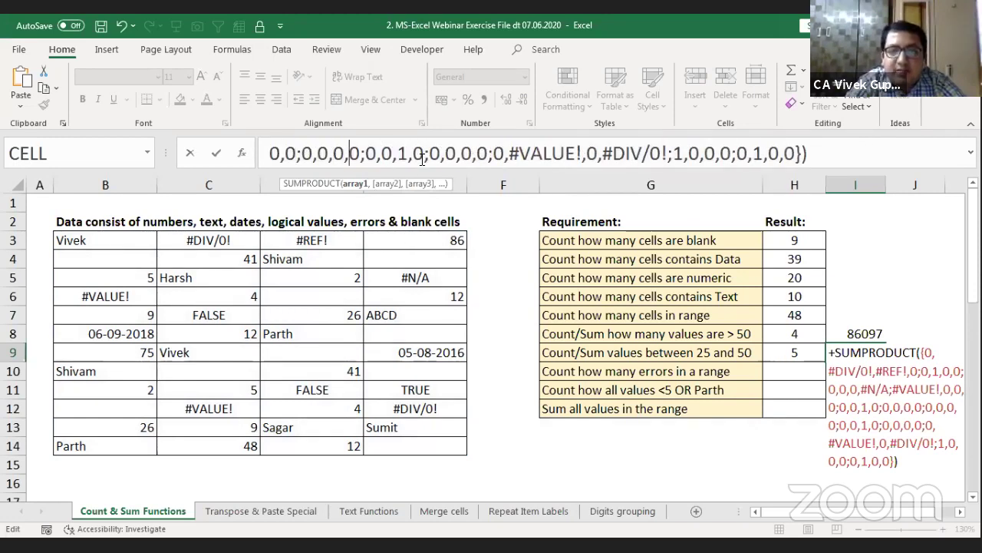
key("shift+Right")
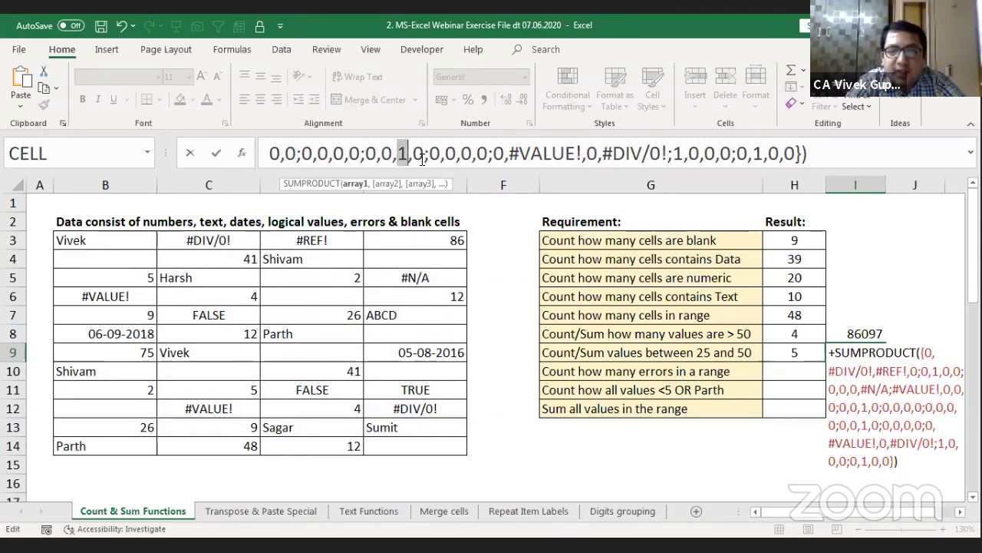
left_click(675, 159)
key("shift+Right")
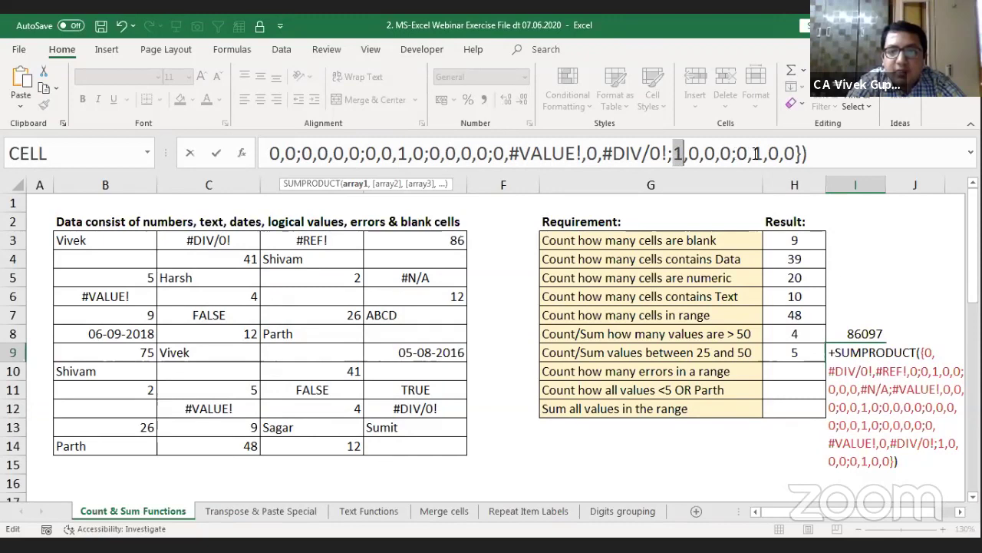
left_click(756, 154)
key("shift+Right")
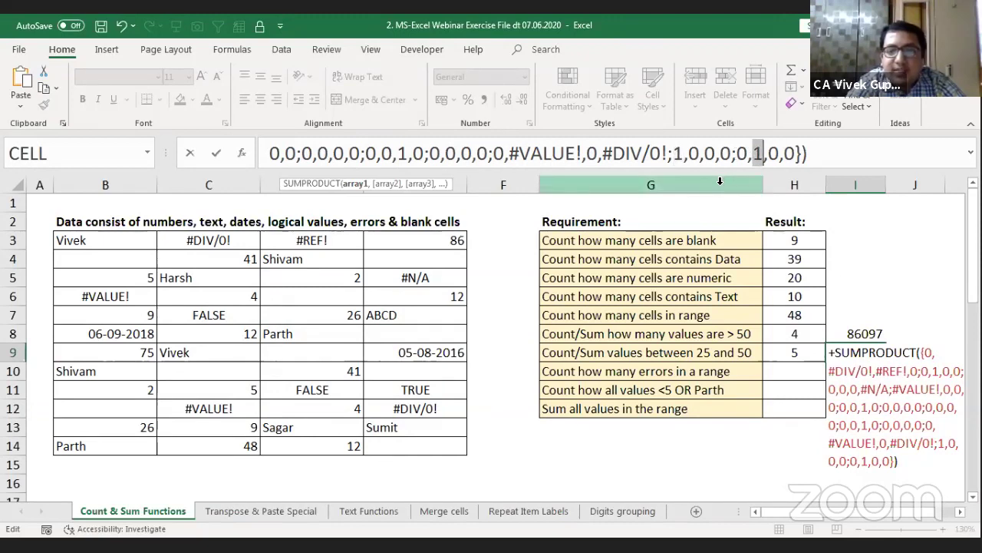
key("Escape")
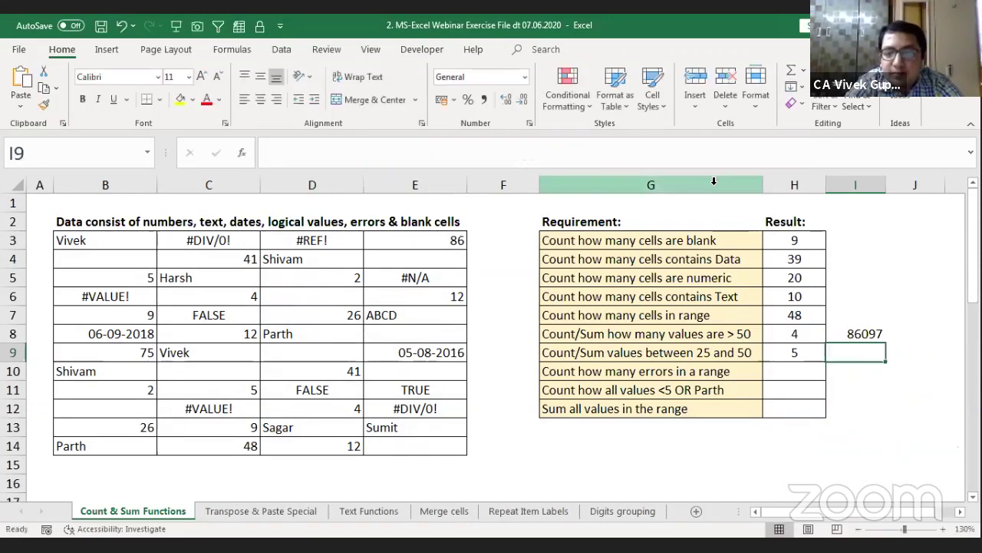
Step: Enter +SUMPRODUCT((data>=25)*(data<=50)) in I9, which returns #DIV/0!
key("Right")
key("Right")
key("Right")
key("Left")
key("Left")
key("Left")
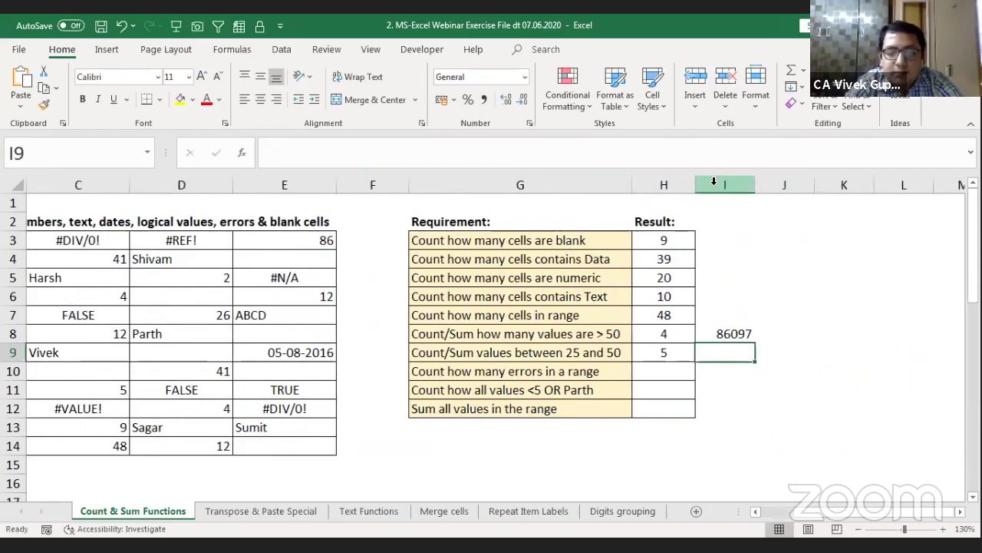
key("Left")
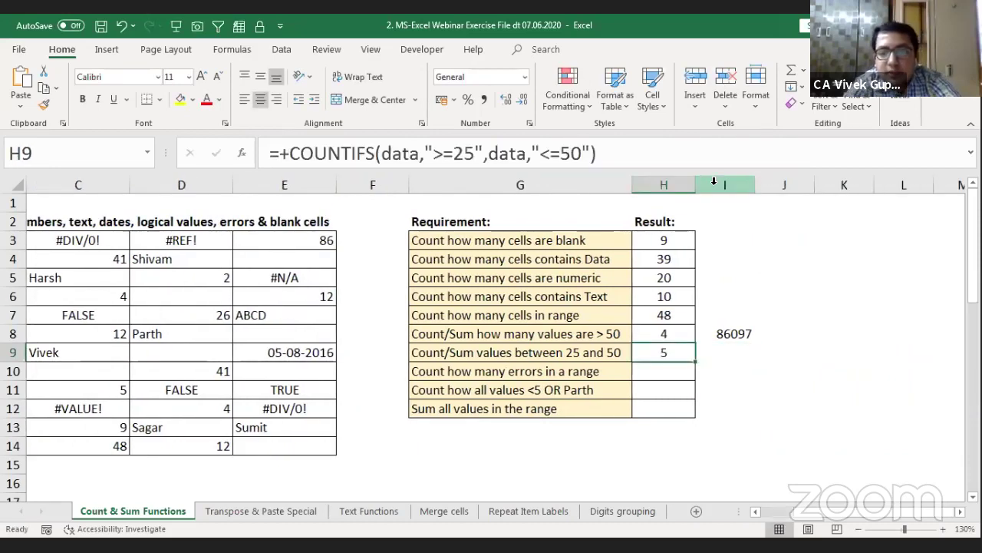
key("Right")
type("+")
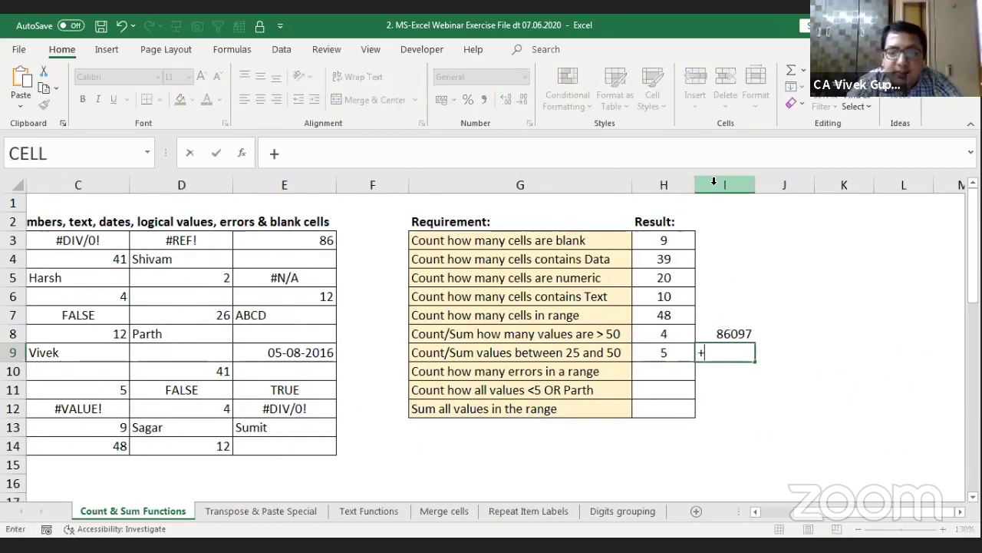
type("sumpr")
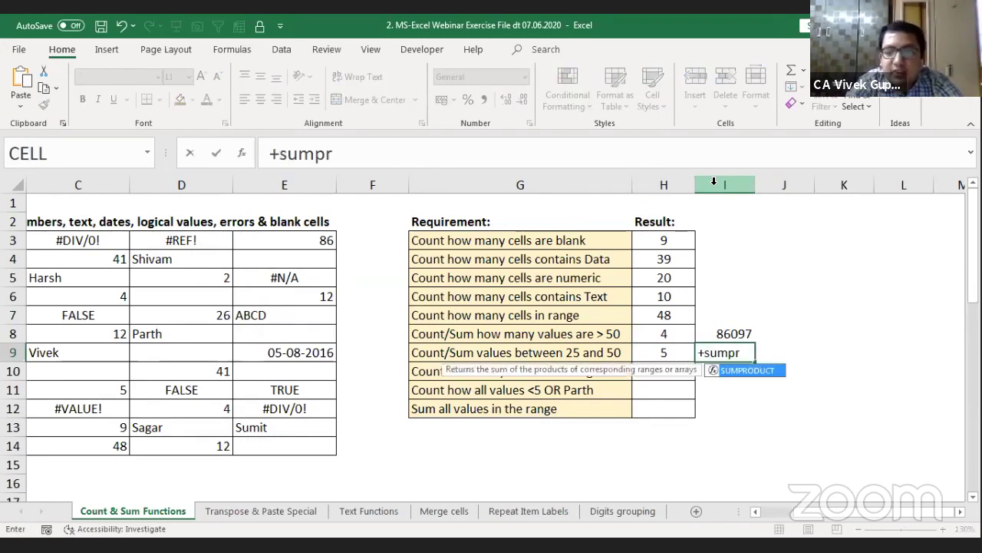
key("Tab")
type("(")
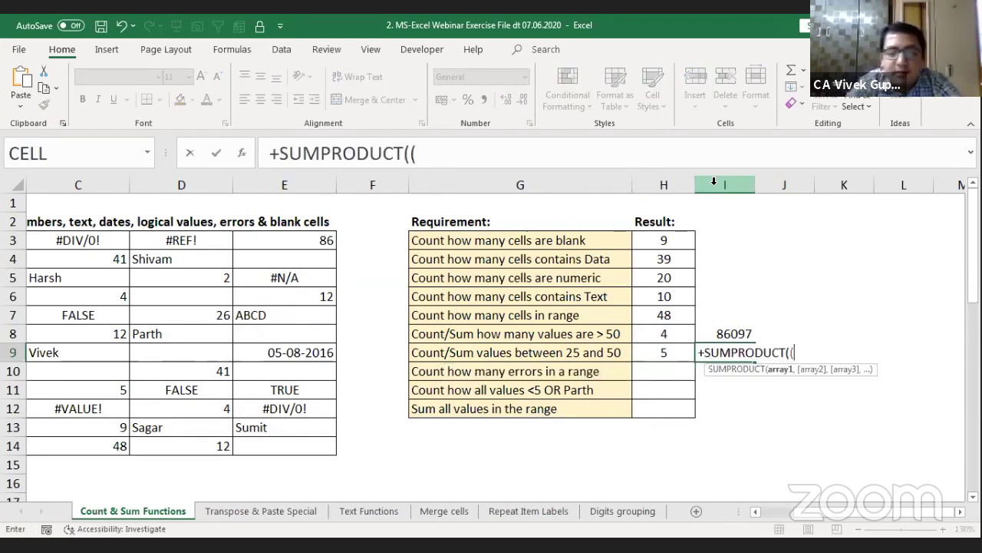
type("data")
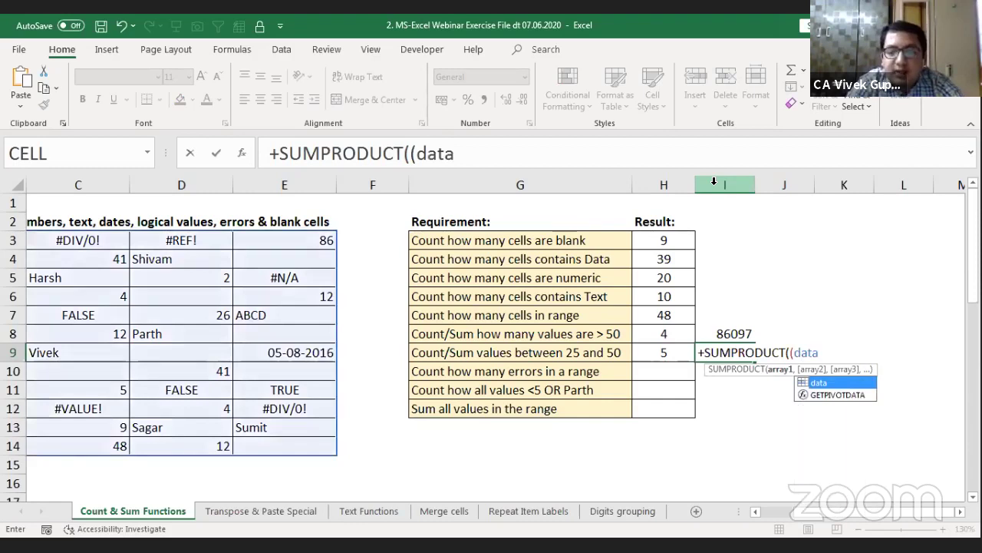
type("<")
key("BackSpace")
type(">")
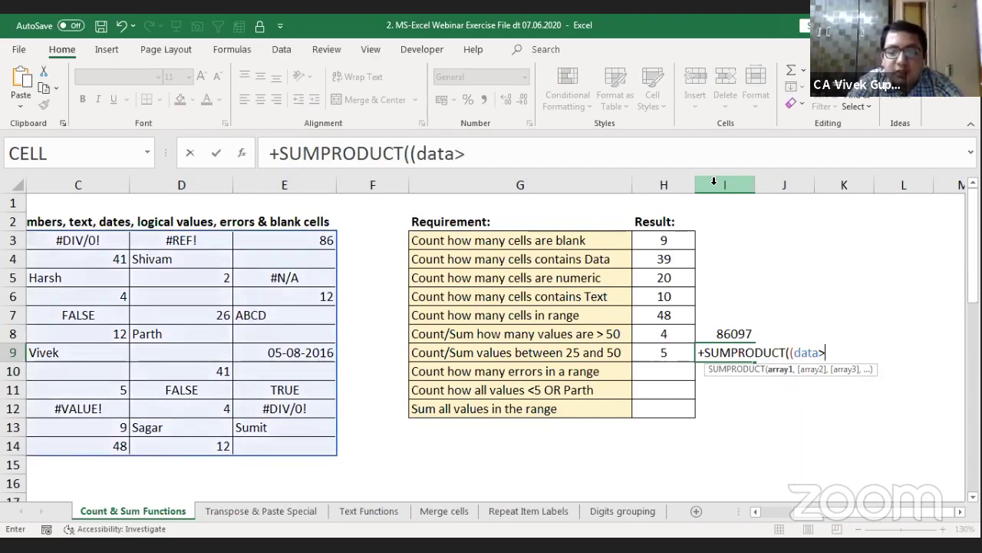
type("=25")
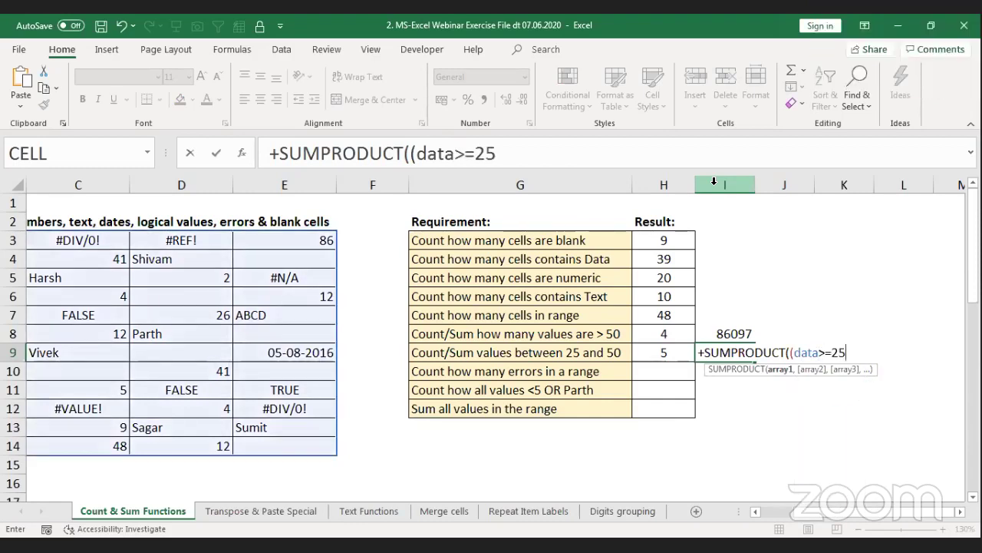
type(")*(")
type("data")
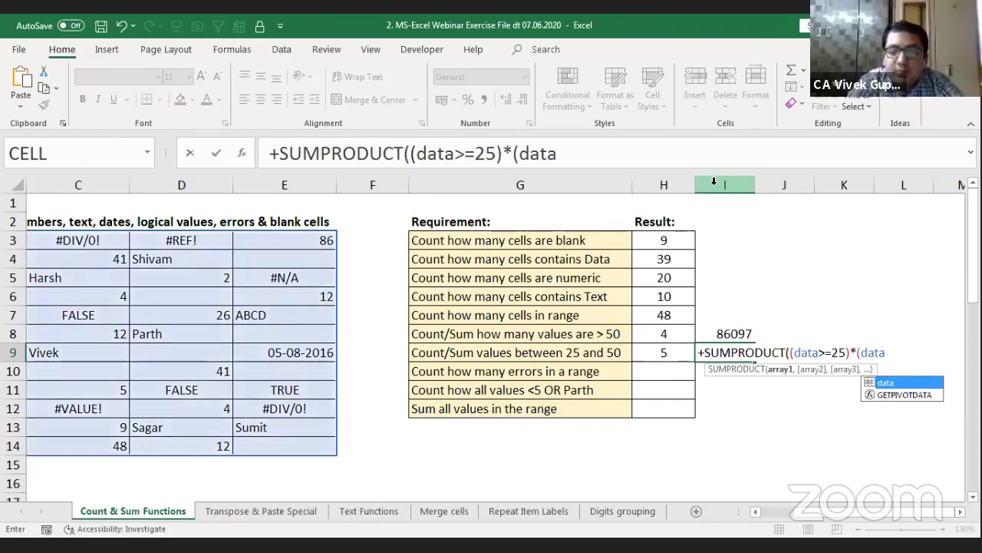
type("<")
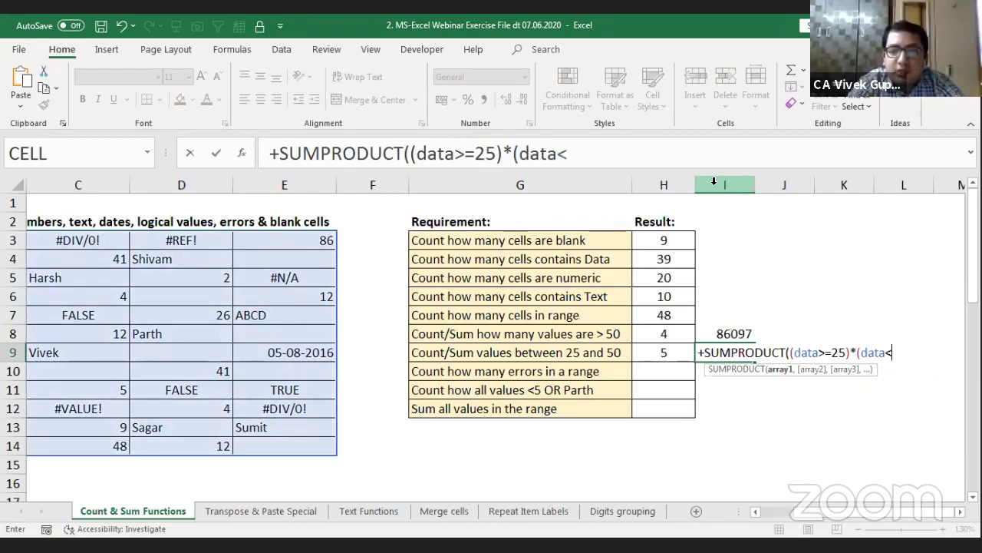
type("=50")
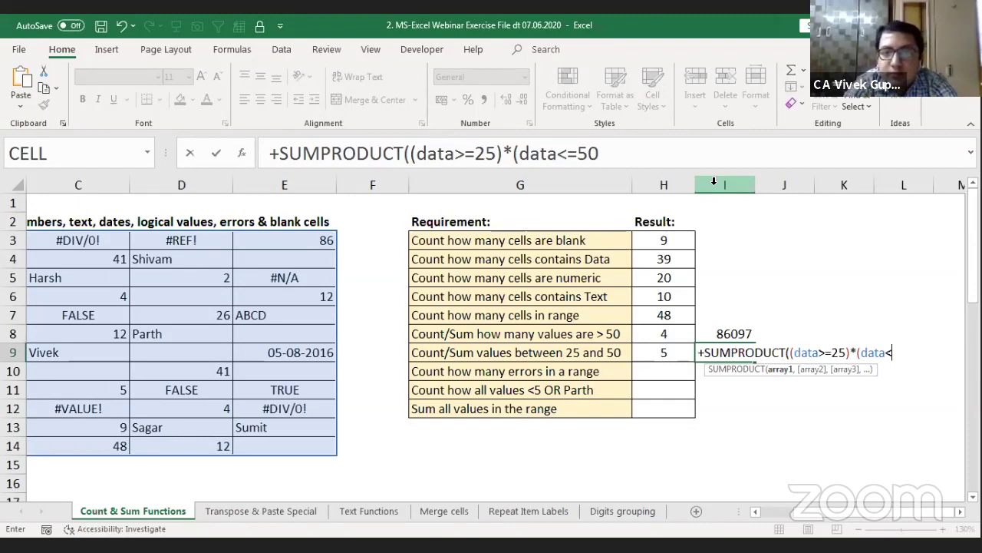
type("))")
key("Return")
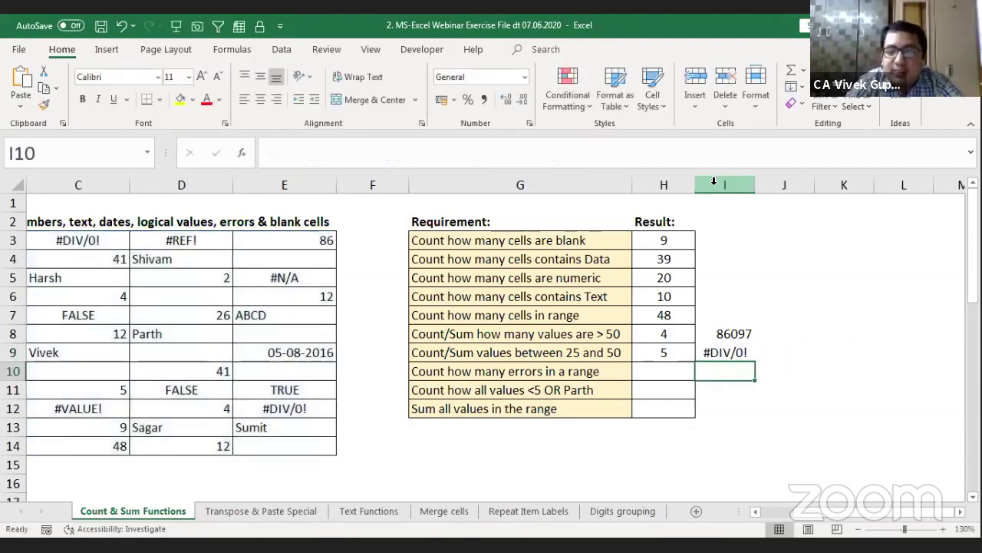
Step: Browse the data table cells to spot the error values, then return to I9
key("Right")
key("Right")
key("Right")
key("Right")
key("Left")
key("Up")
key("Left")
key("Left")
key("Left")
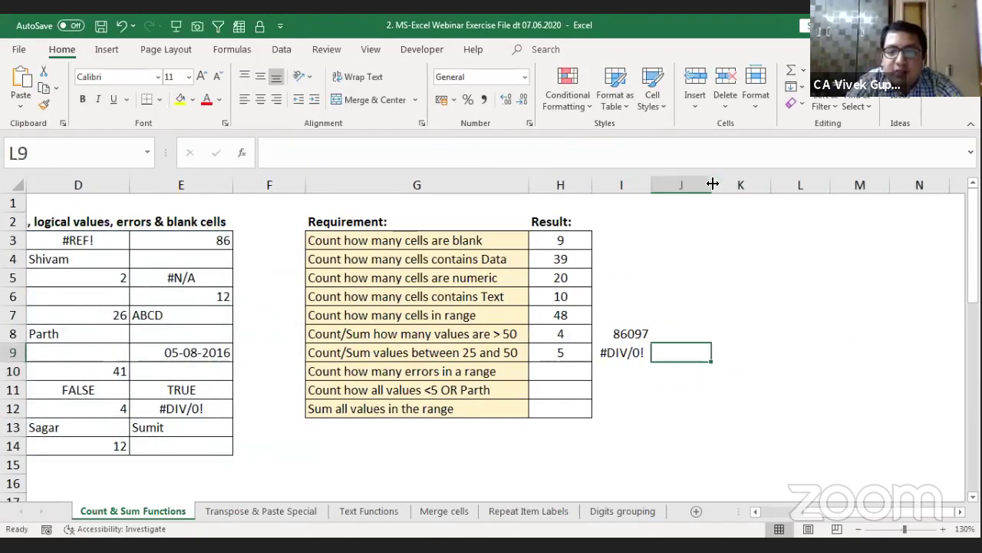
key("Left")
key("Left")
key("Left")
key("Left")
key("Left")
key("Left")
key("Left")
key("Left")
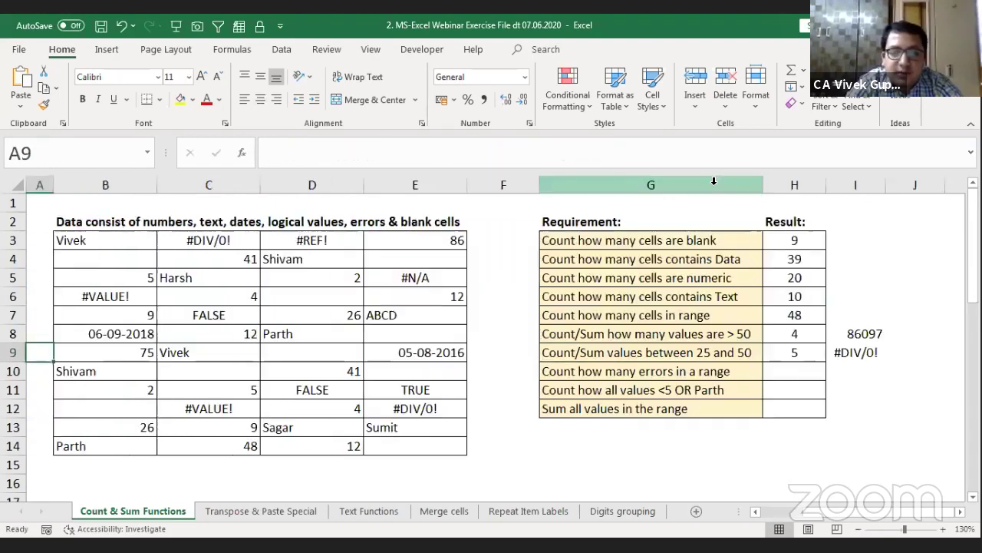
key("Right")
key("Down")
key("Down")
key("Down")
key("Right")
key("Right")
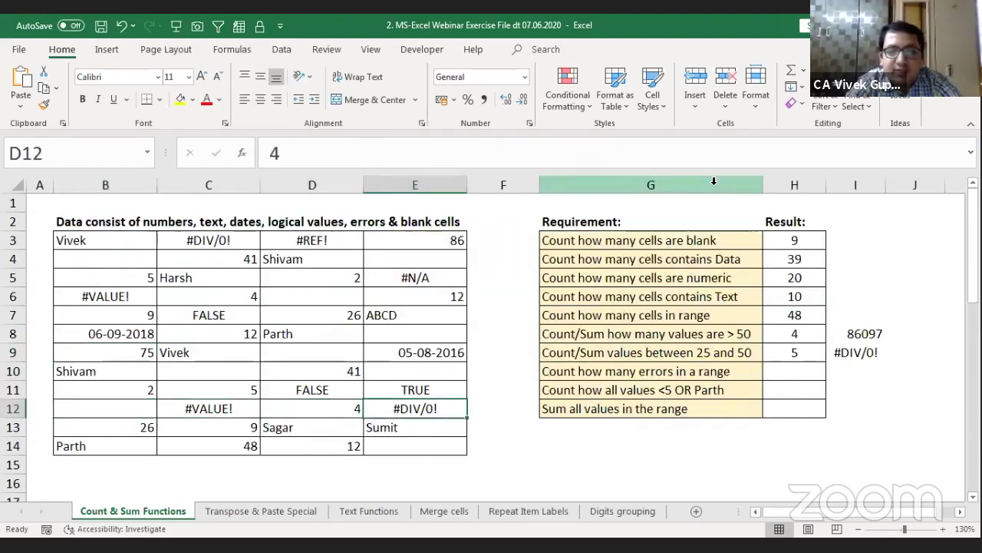
key("Right")
key("Down")
key("Down")
key("Right")
key("Right")
key("Right")
key("Right")
key("Right")
key("Right")
key("Right")
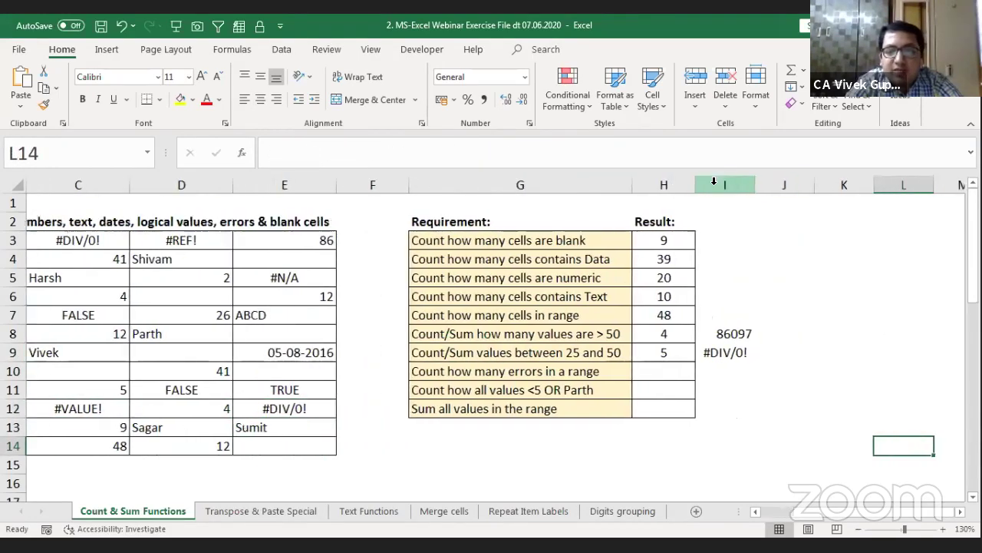
key("Left")
key("Left")
key("Up")
key("Up")
key("Up")
key("Left")
key("Up")
key("Up")
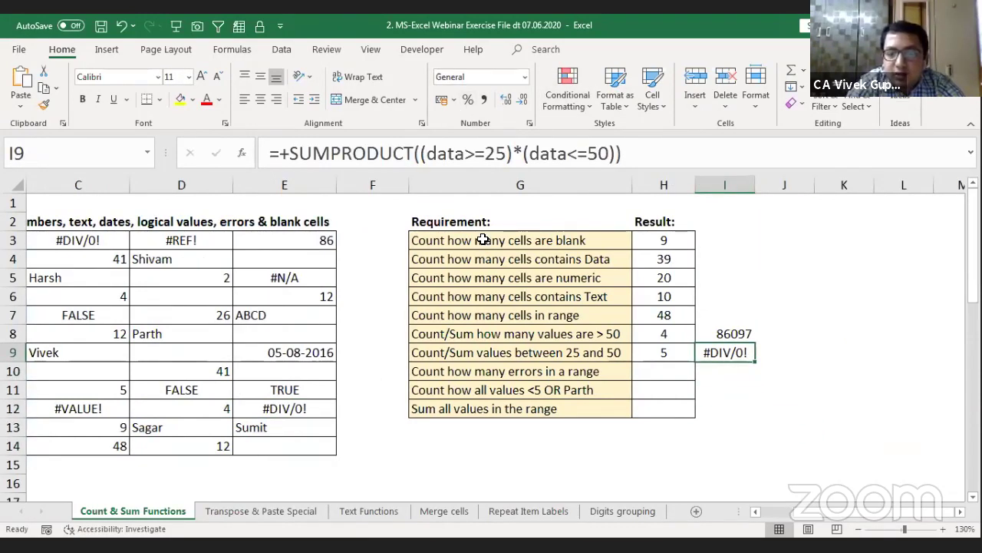
Step: Wrap the two range tests in IFERROR(...,0) inside SUMPRODUCT so I9 returns 5
left_click(421, 153)
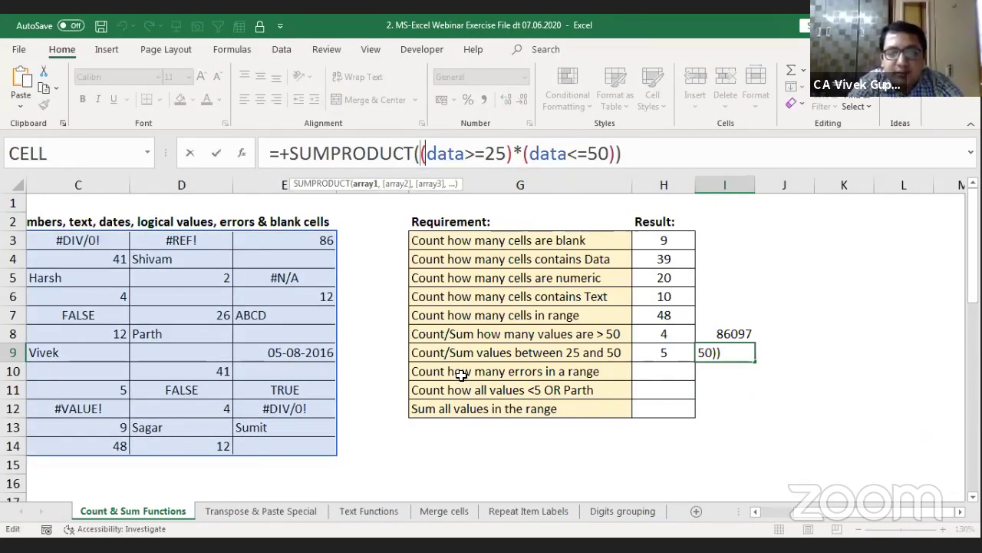
type("iferr")
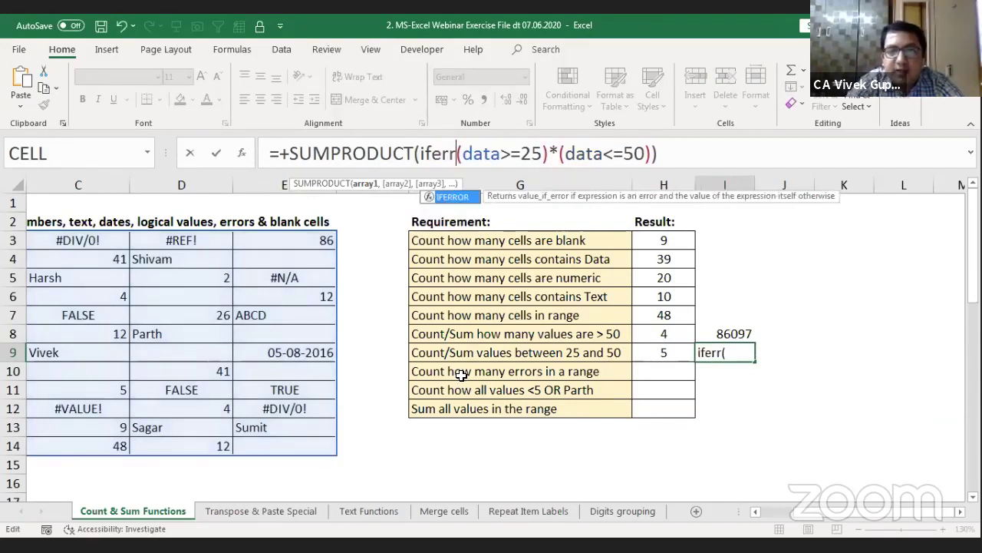
key("Tab")
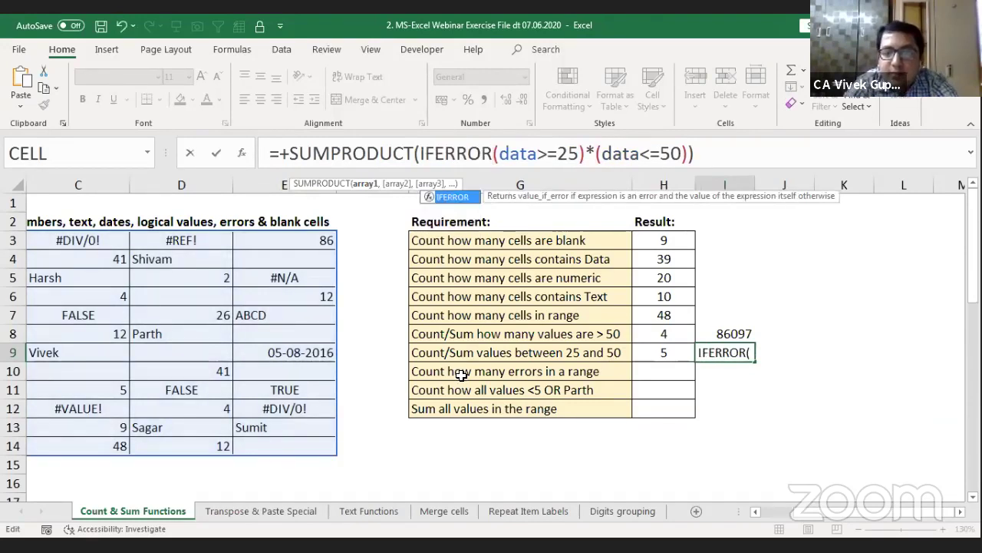
type(")*(")
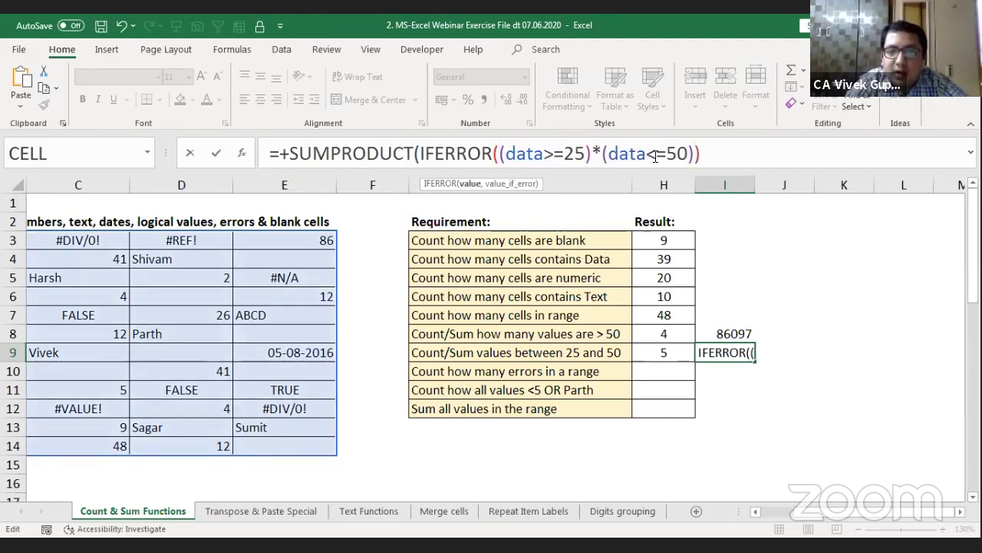
left_click(469, 184)
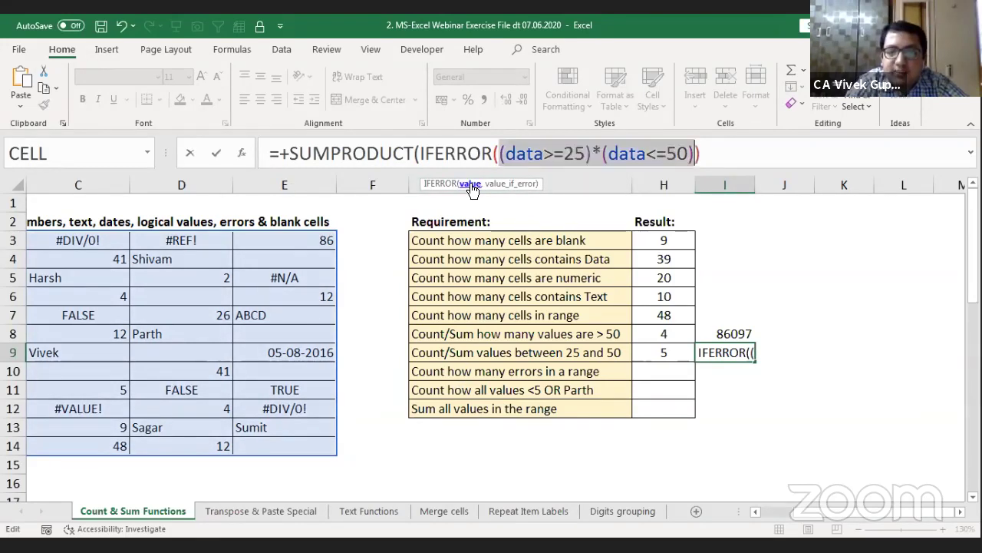
left_click(698, 152)
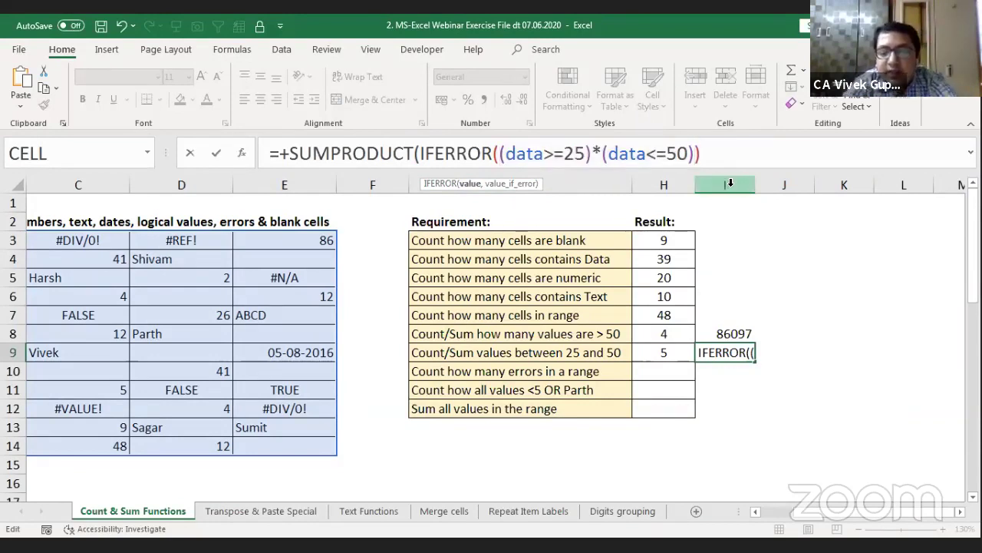
type(",0")
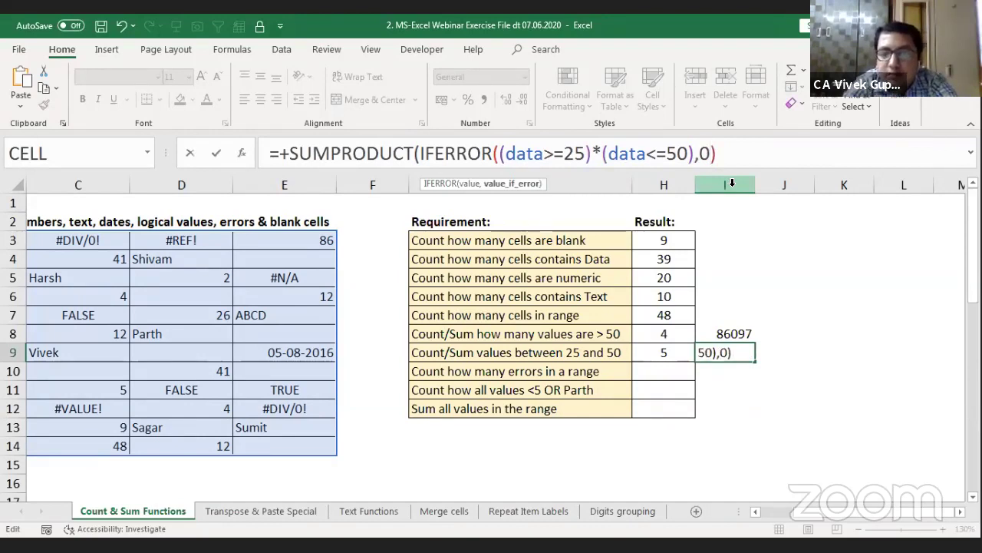
type(")")
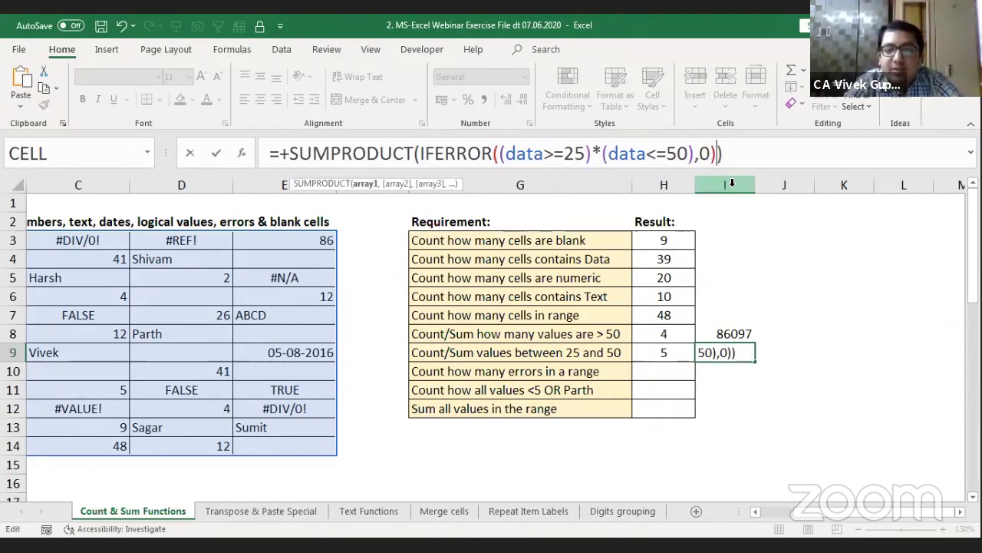
key("Return")
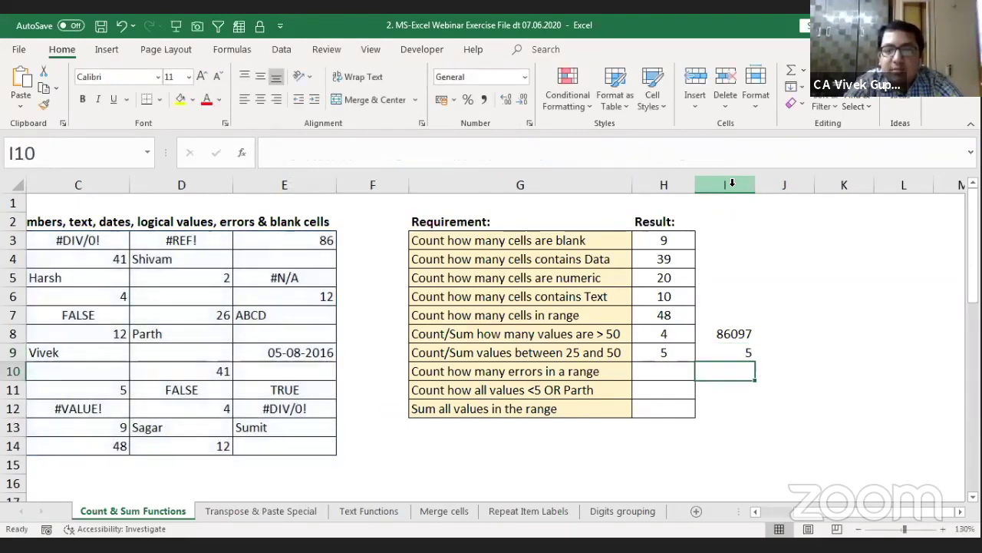
key("Up")
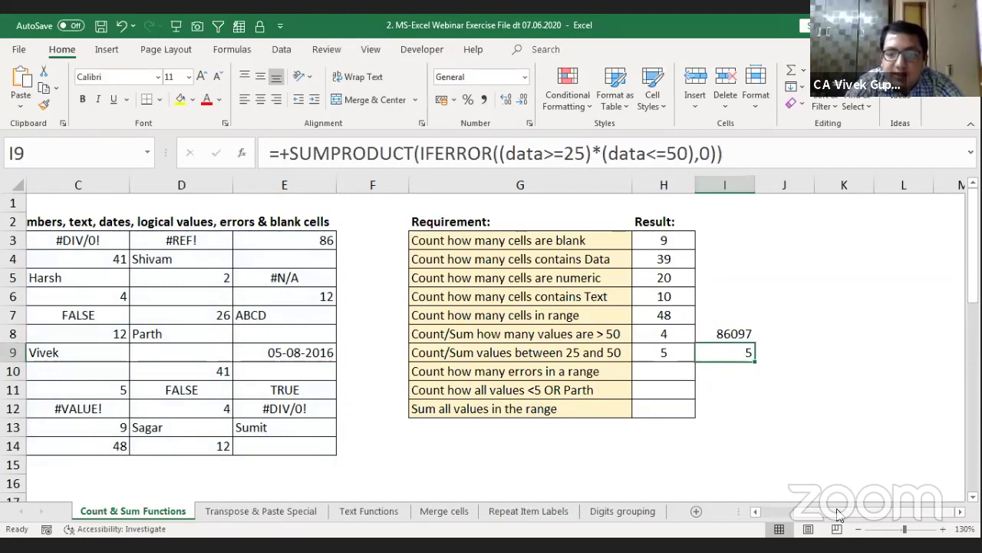
scroll(836, 514, "left", 1)
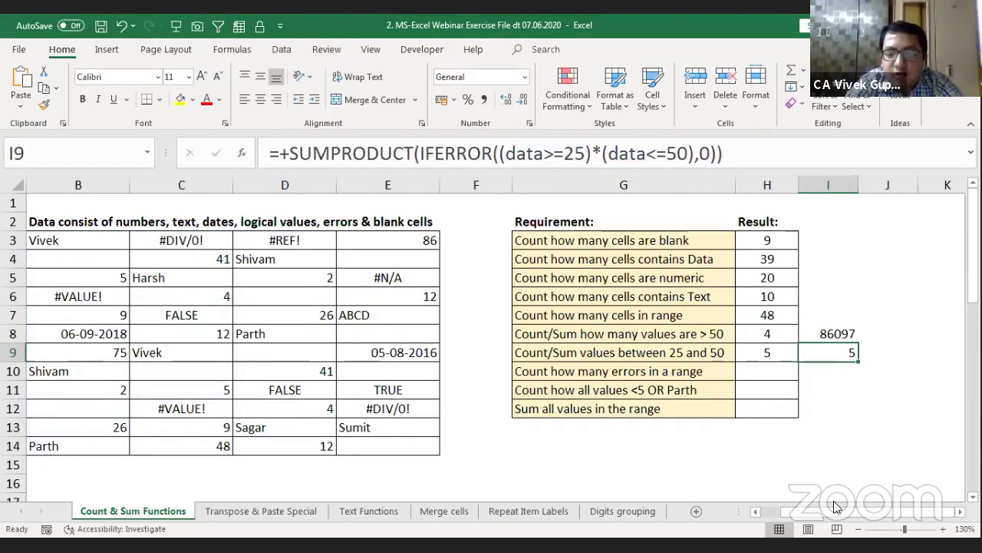
key("F2")
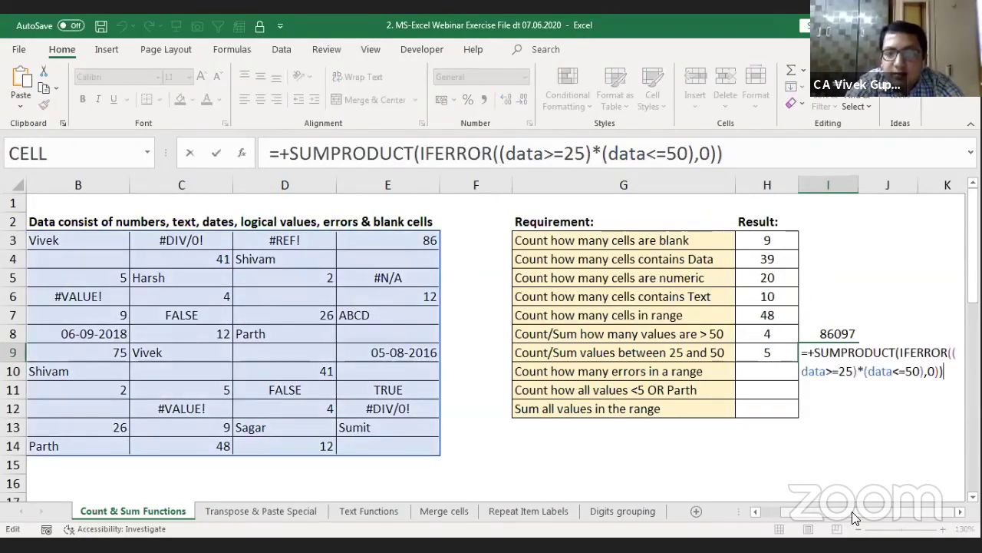
key("Escape")
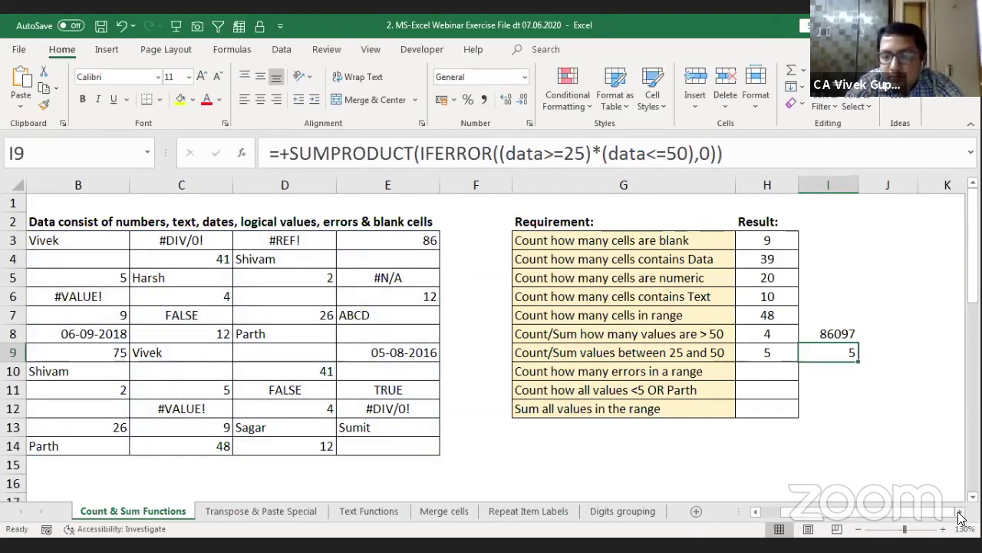
scroll(960, 514, "right", 3)
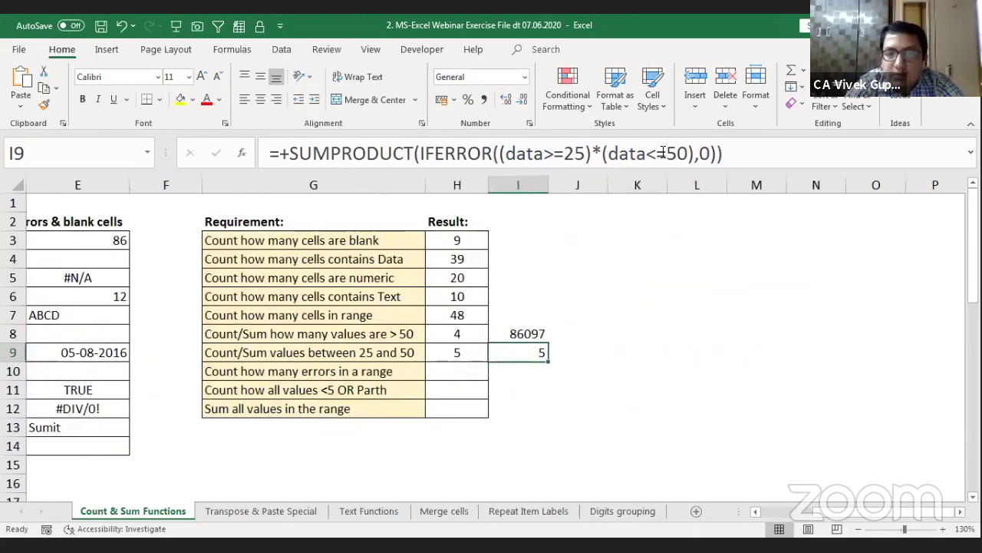
left_click(661, 152)
type("=")
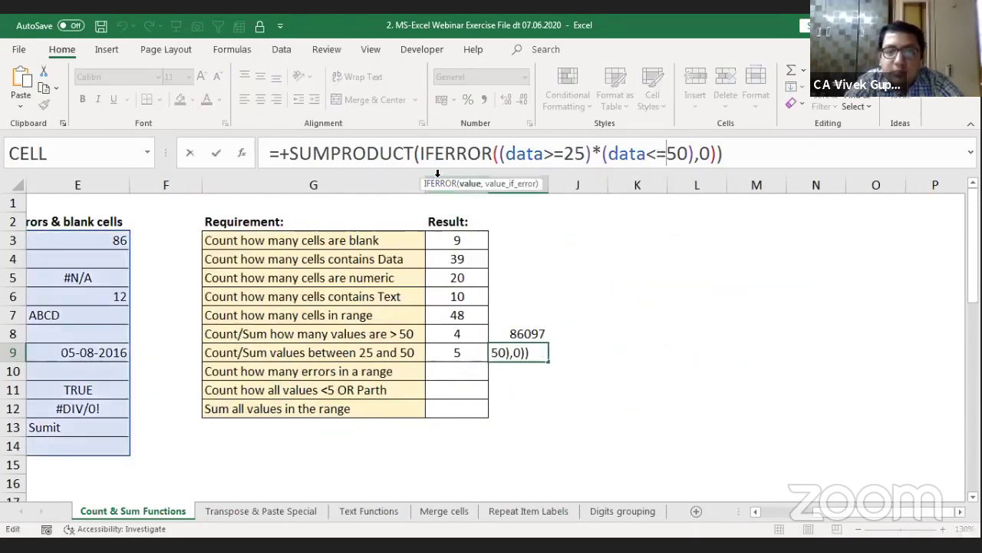
left_click(396, 155)
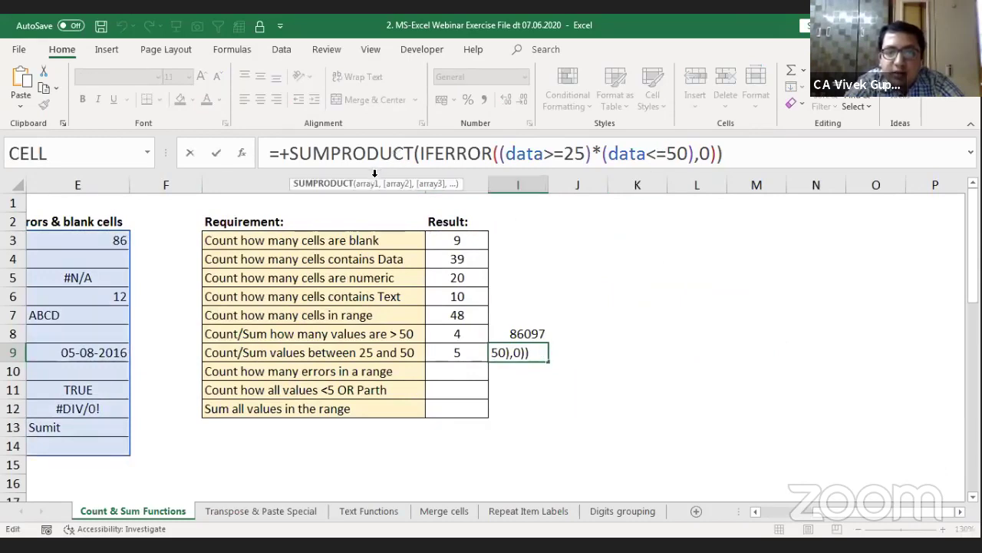
left_click(368, 185)
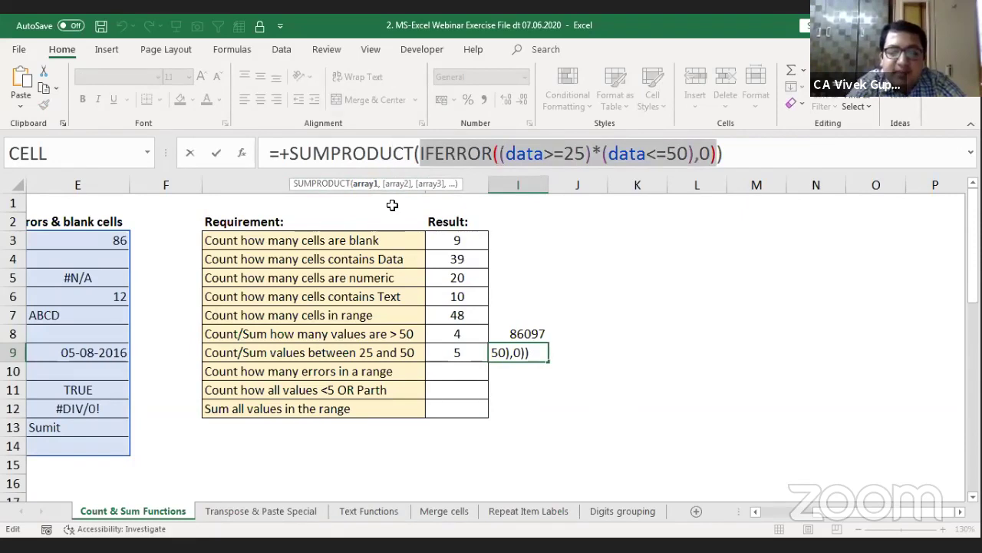
key("F9")
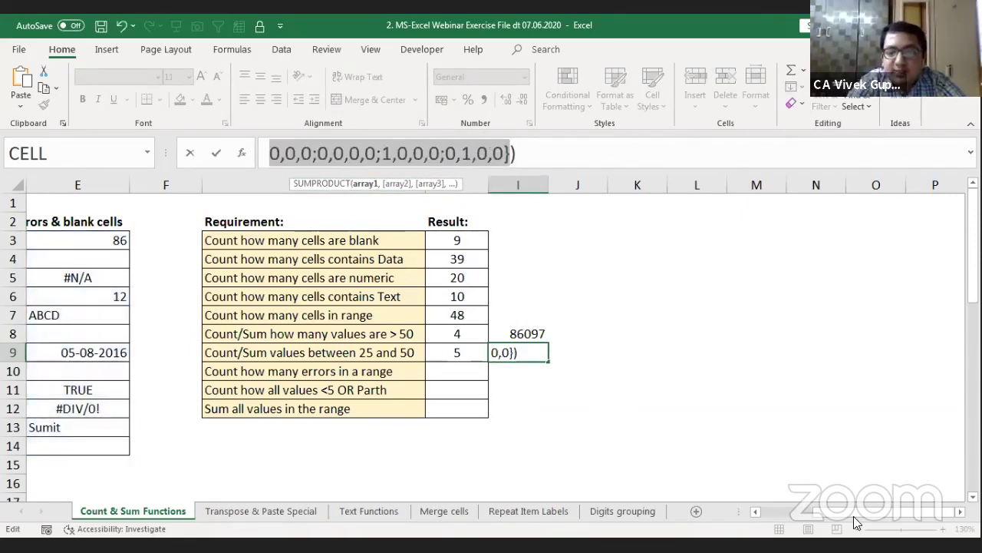
scroll(512, 313, "left", 5)
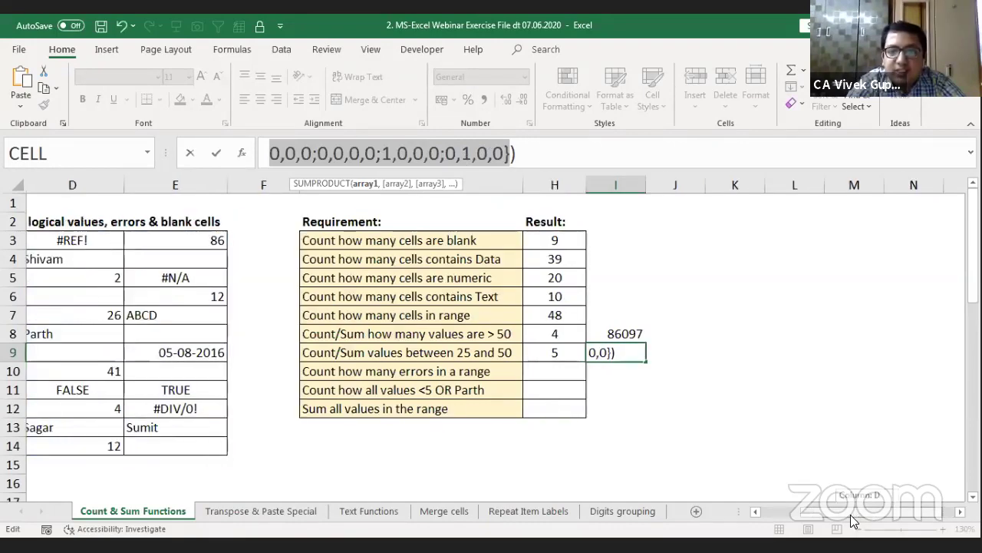
scroll(512, 313, "right", 1)
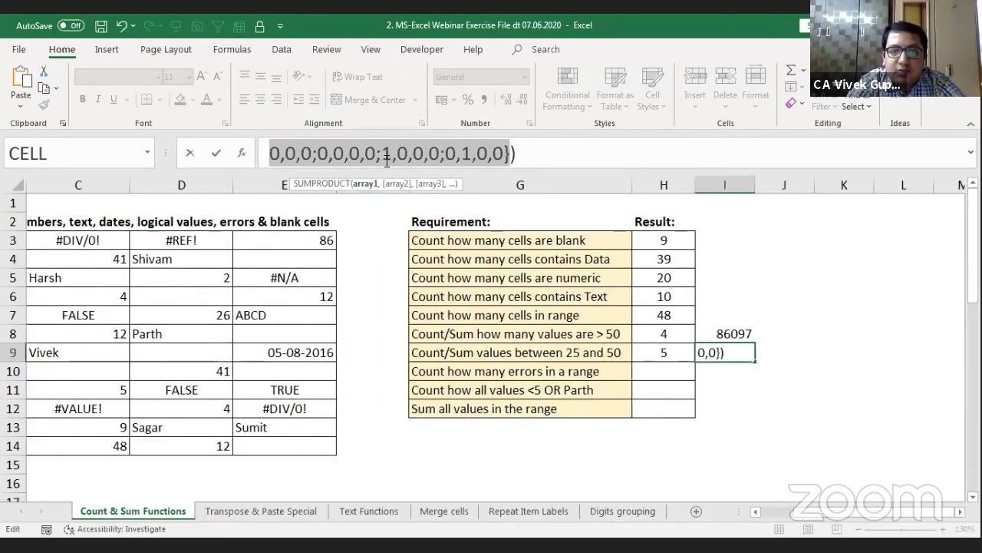
left_click(382, 154)
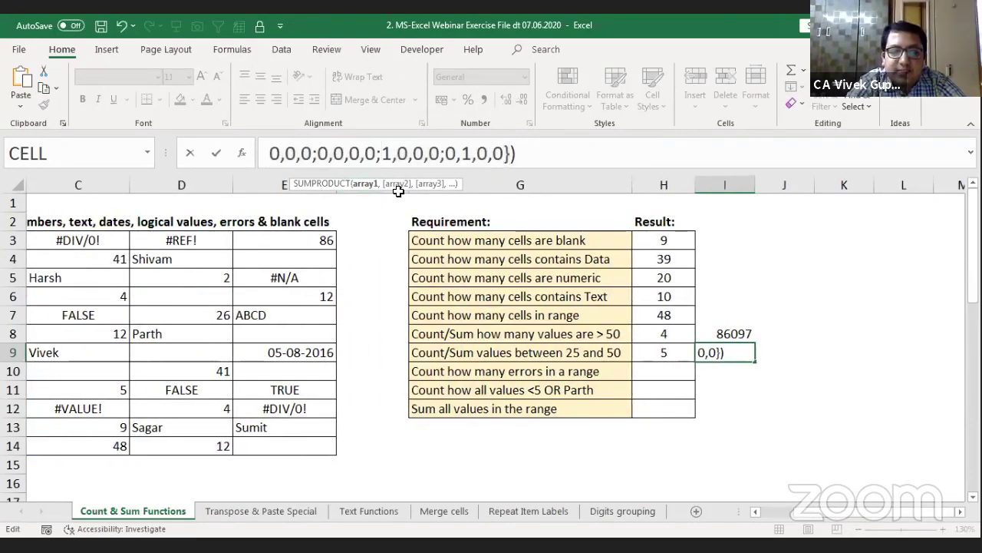
key("Left")
key("Left")
key("Left")
key("Left")
key("Left")
key("Left")
key("Left")
key("Left")
key("Left")
key("Left")
key("Left")
key("Left")
key("Left")
key("Left")
key("Left")
key("Left")
key("Left")
key("Left")
key("Left")
key("Left")
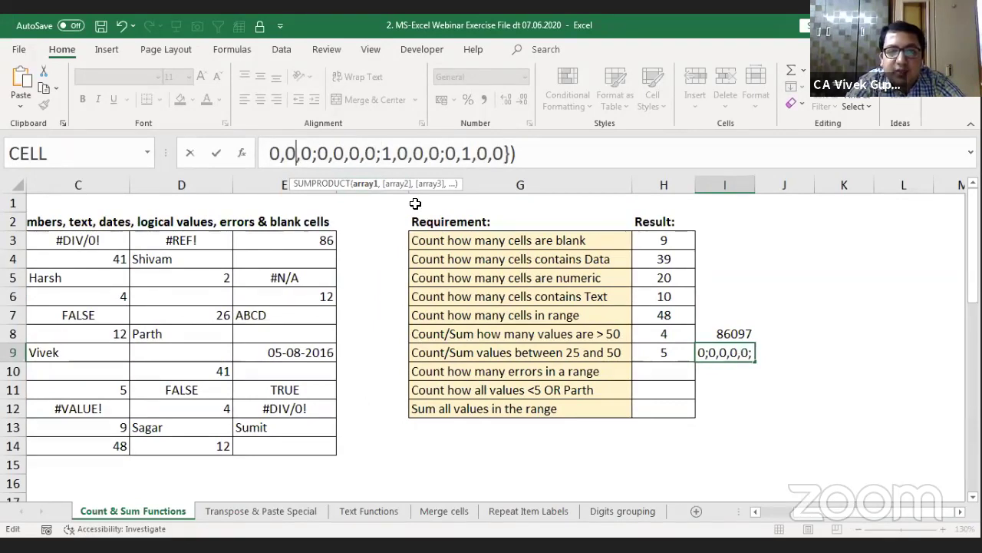
key("Left")
key("Left")
key("Left")
key("Left")
key("Left")
key("Left")
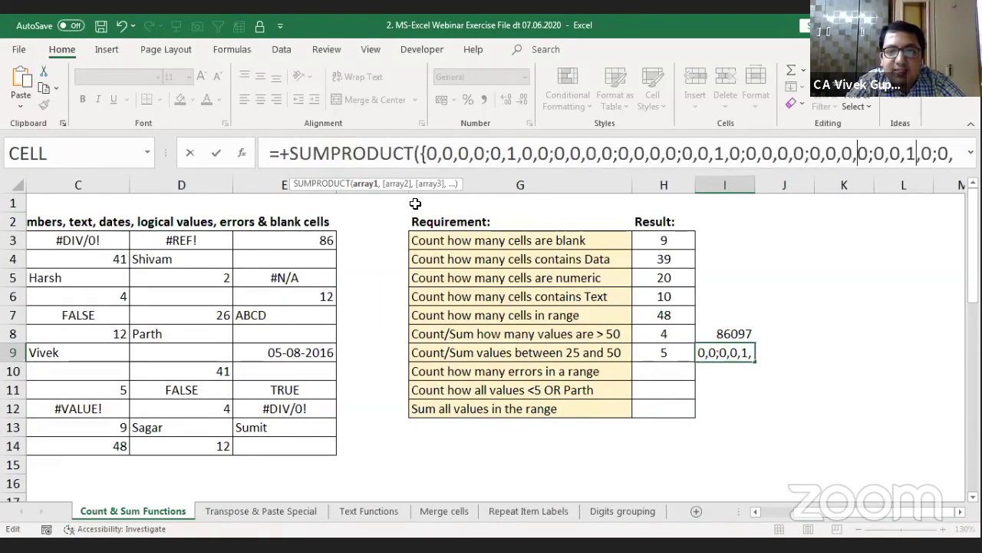
key("Escape")
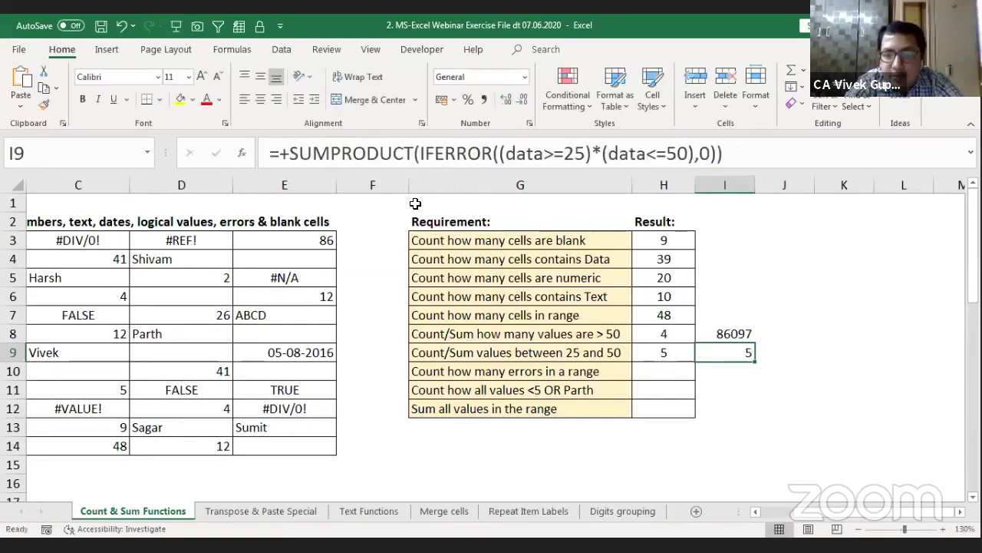
Step: Multiply I9's IFERROR test by data and commit the formula
key("F2")
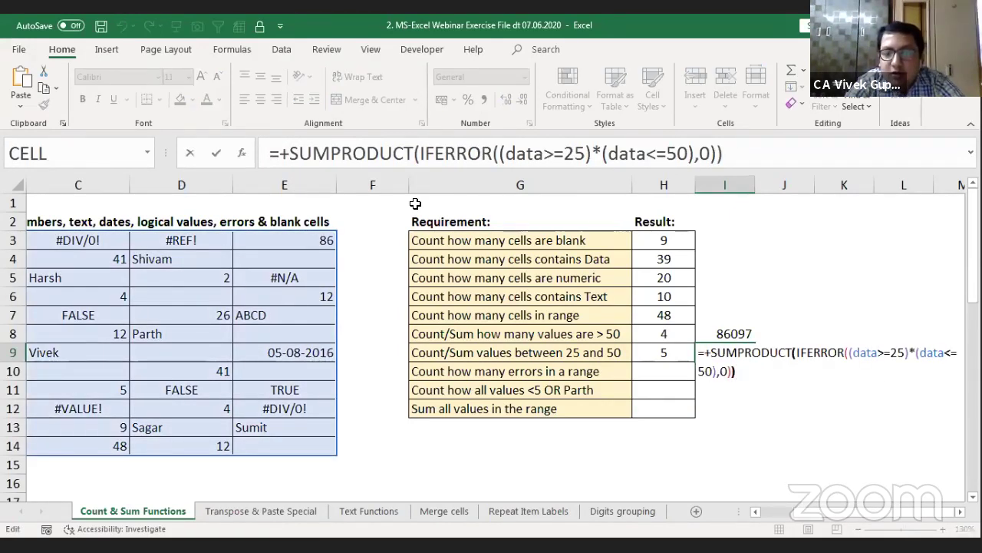
key("Left")
type("*")
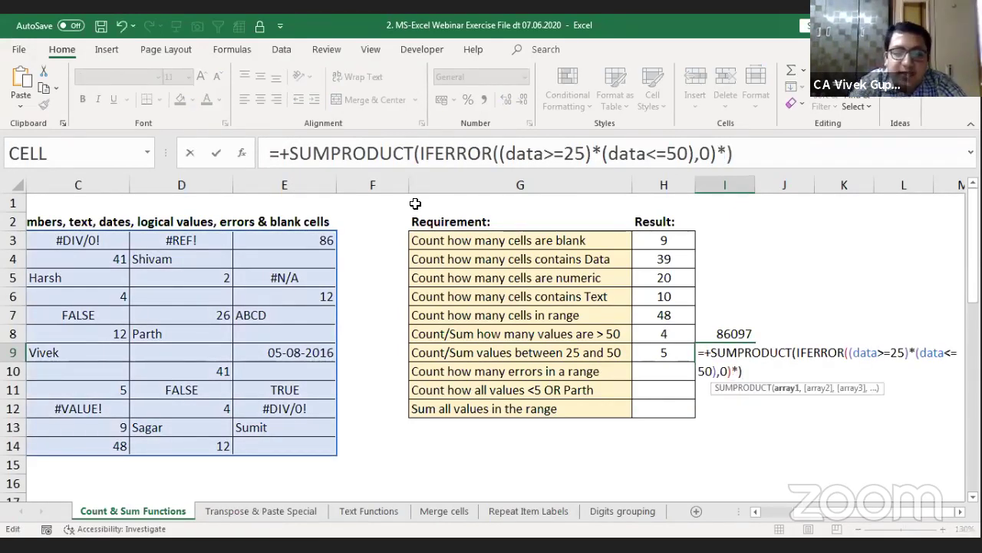
type("data")
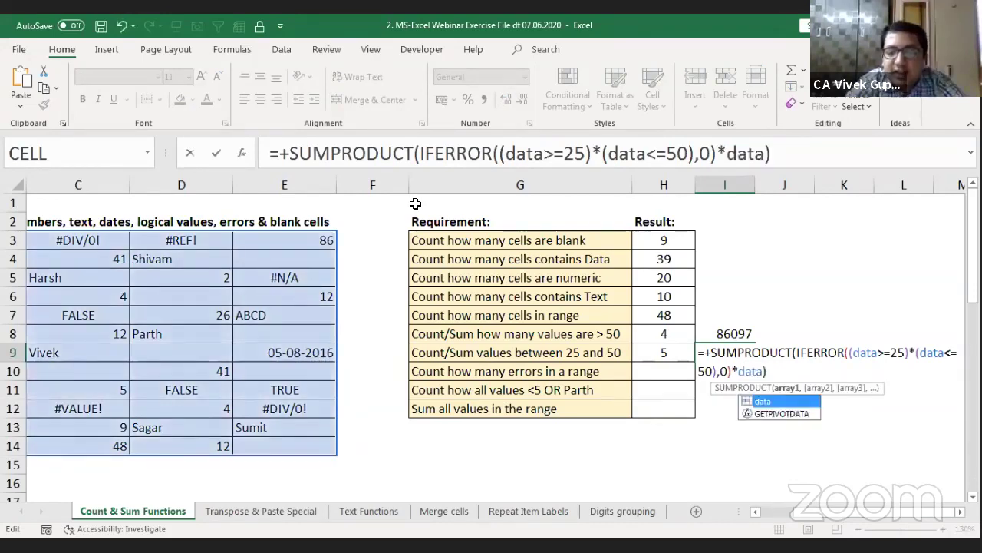
key("Return")
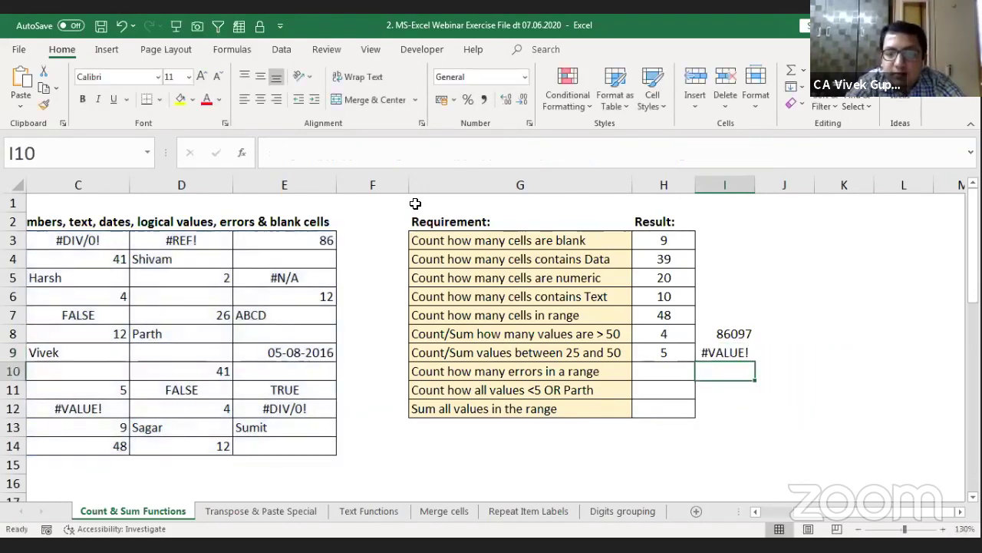
key("Up")
key("F2")
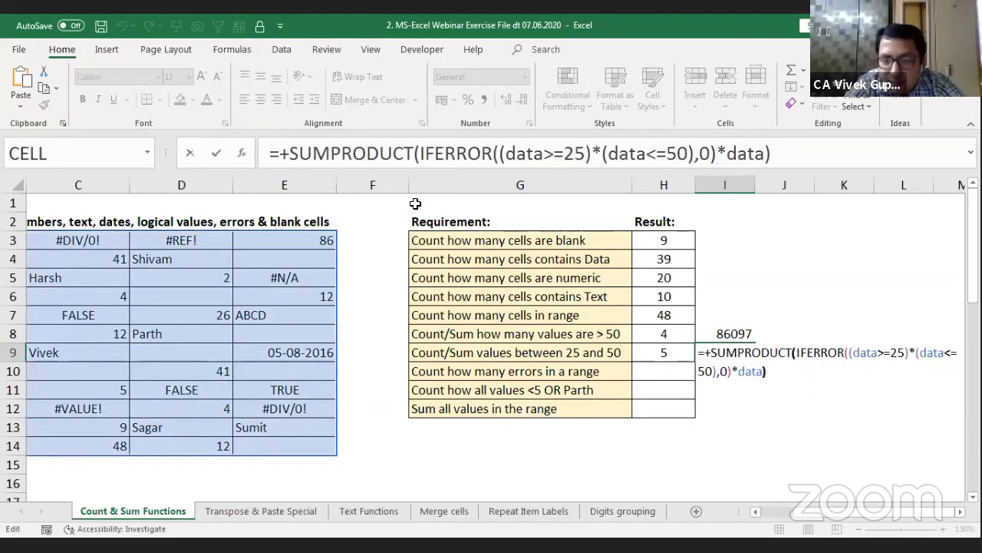
key("Escape")
key("Right")
key("Right")
key("Right")
key("Right")
key("Right")
key("Right")
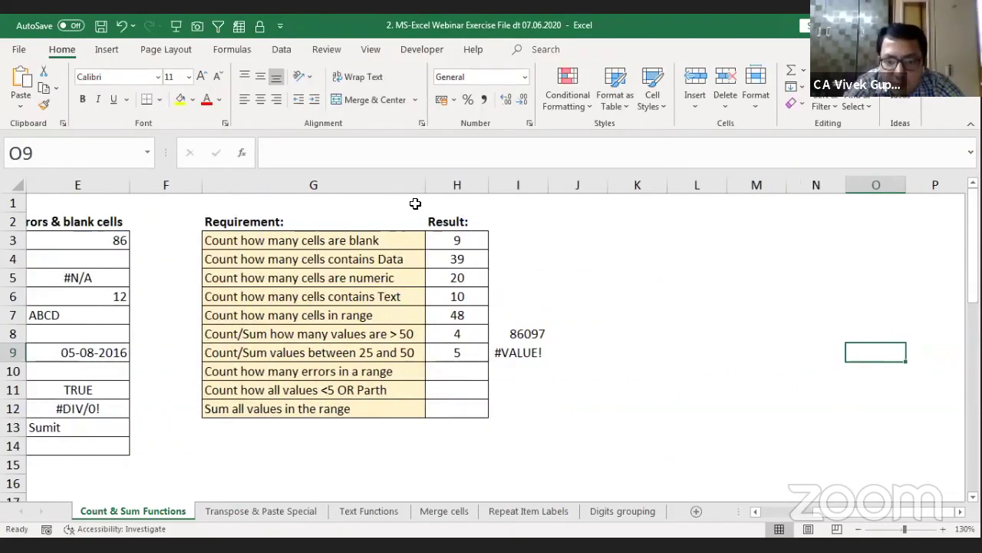
Step: Put brackets around the data term so I9 multiplies by (data), returning #VALUE!
left_click(535, 347)
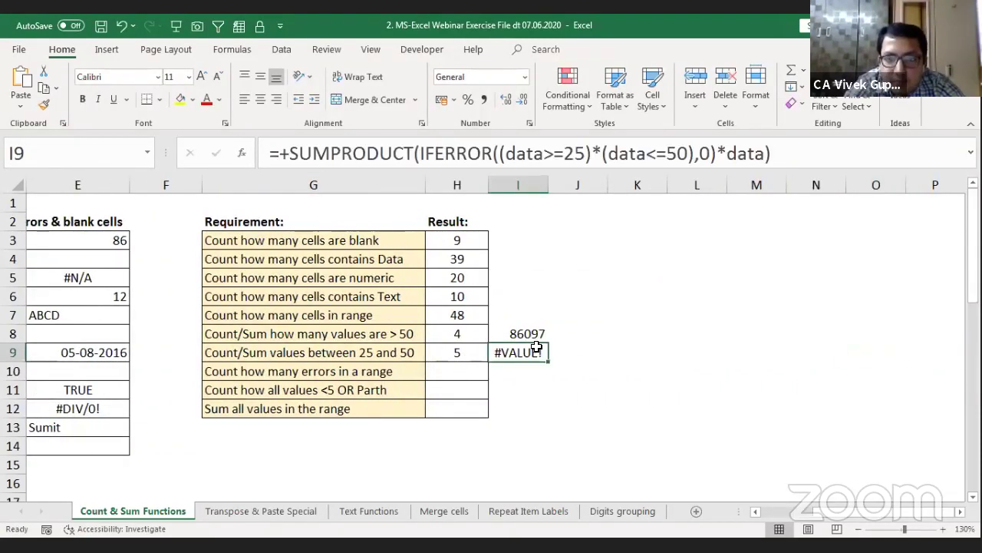
left_click(723, 152)
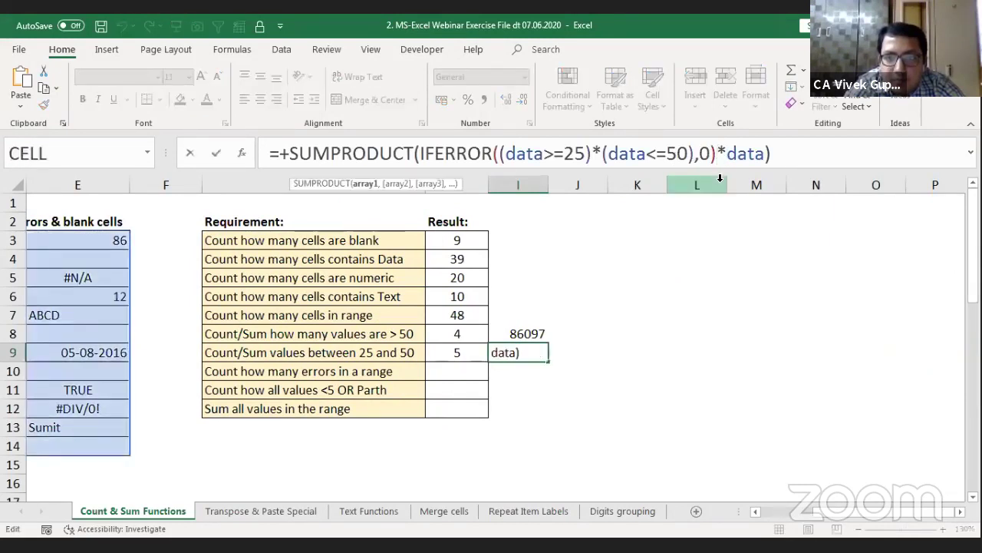
key("Right")
type("(")
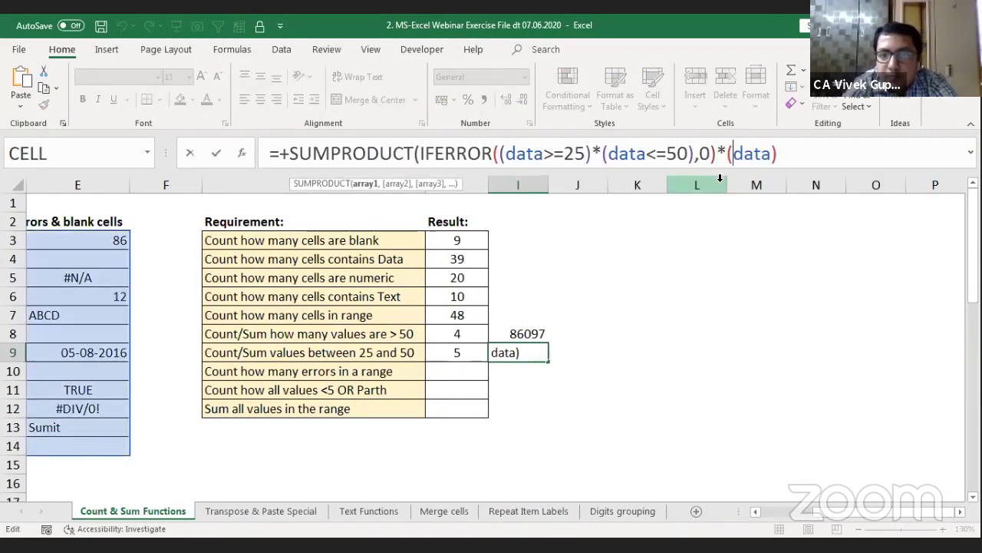
key("Right")
key("Right")
key("Right")
key("Right")
type(")")
key("Return")
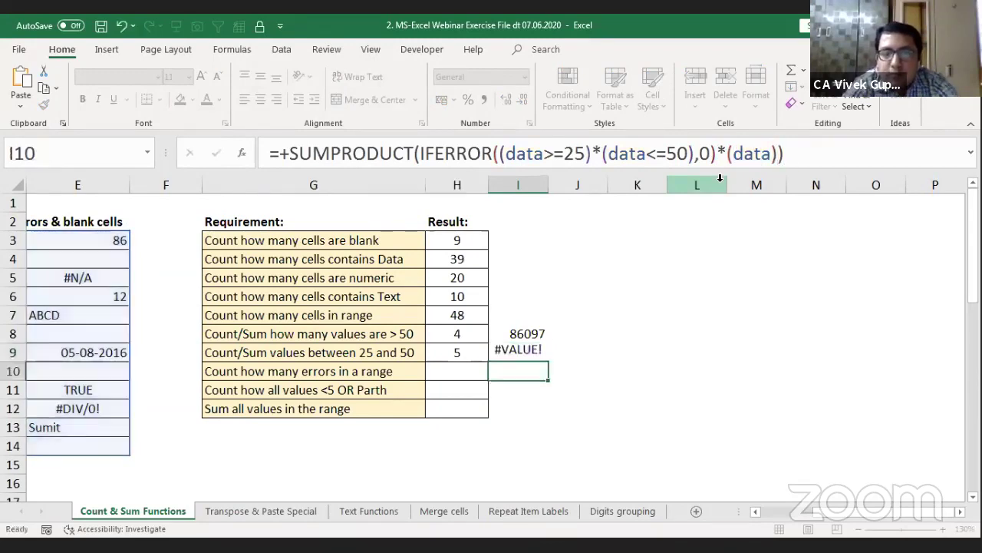
key("Up")
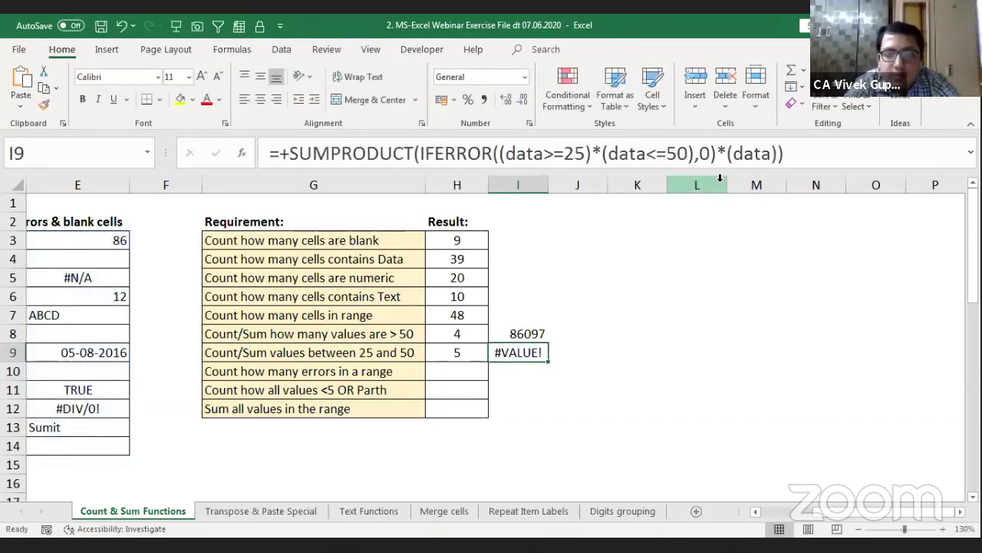
Step: Open Evaluate Formula for I9 and expand the data reference into values
key("alt+m")
key("v")
key("Return")
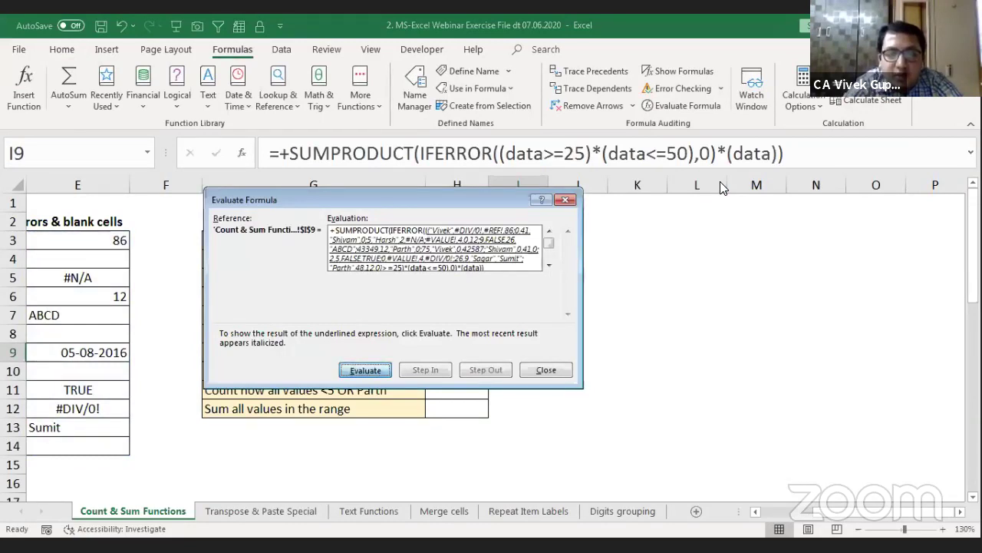
Step: Step through the I9 evaluation until the multiplied arrays show #VALUE! entries, then close it
key("Return")
key("Return")
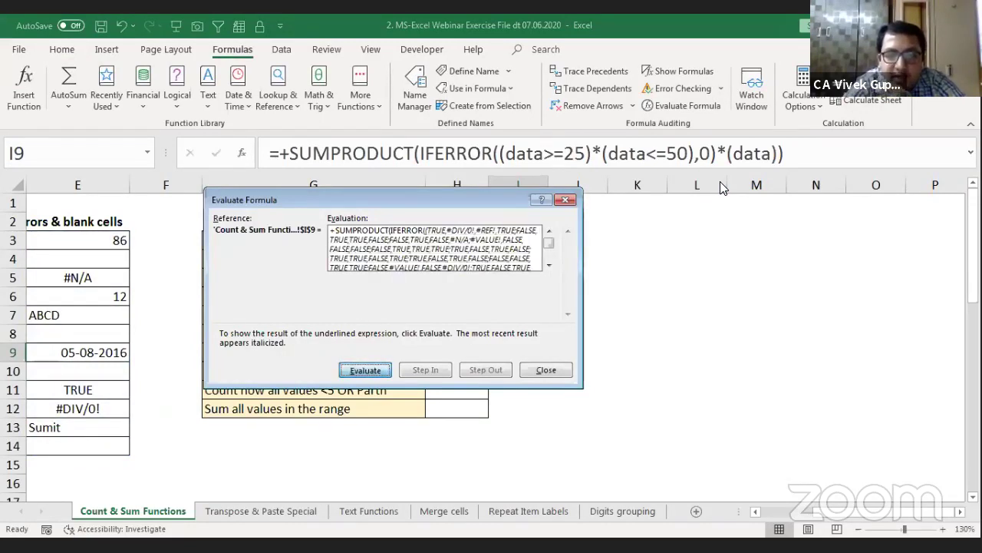
key("Return")
key("Return")
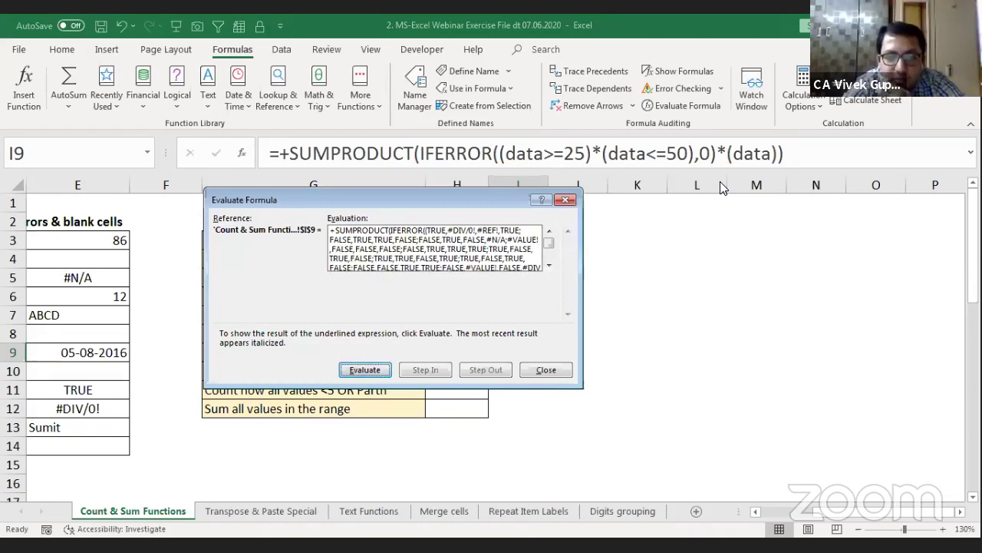
key("Return")
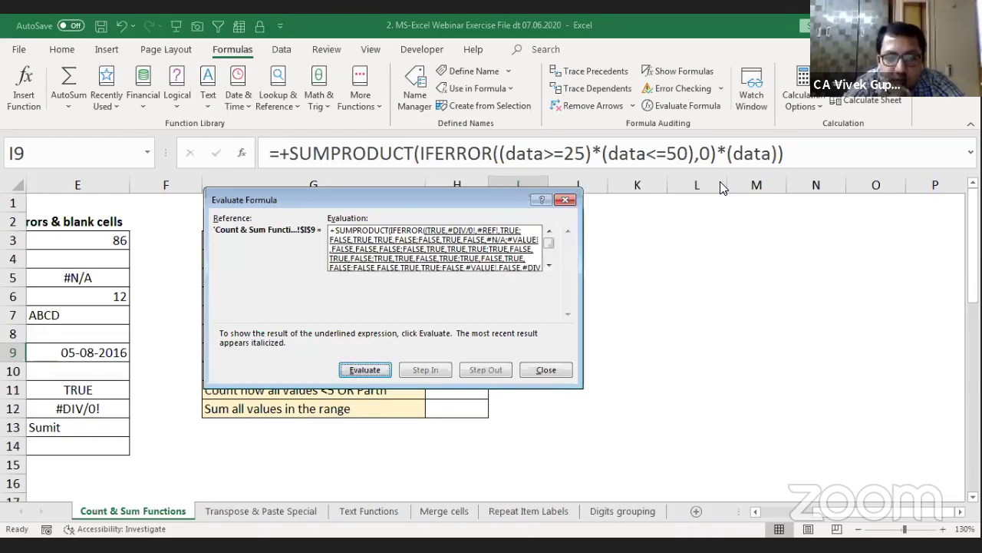
key("Return")
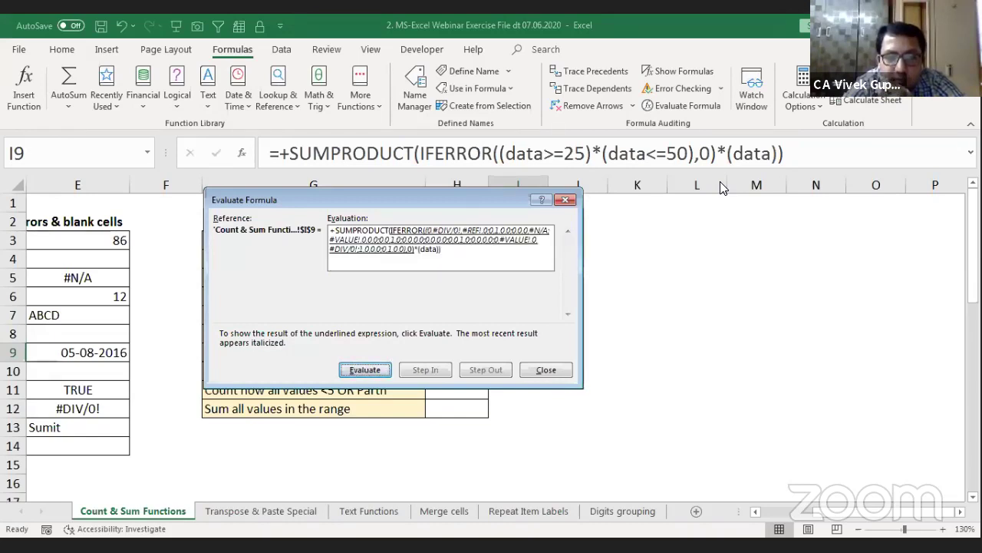
key("Return")
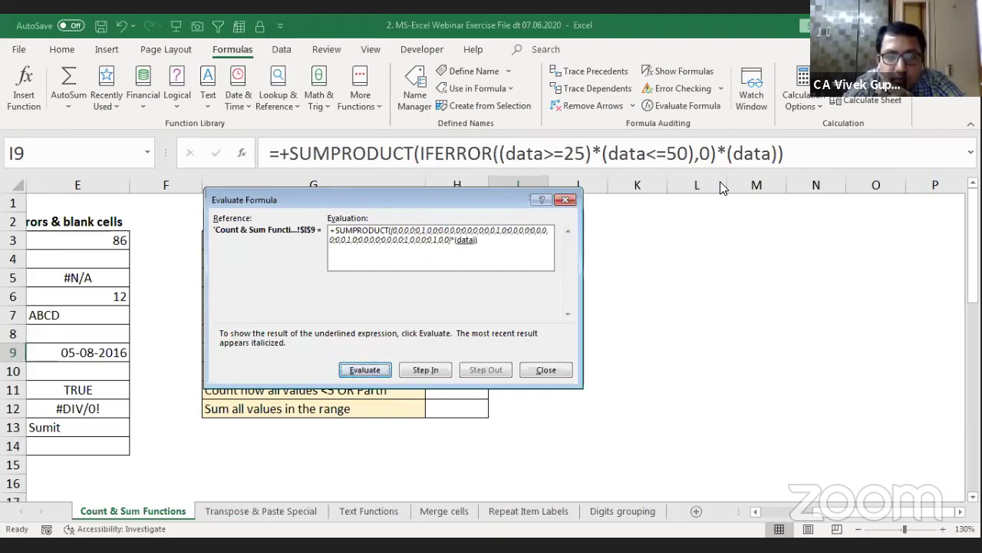
key("Return")
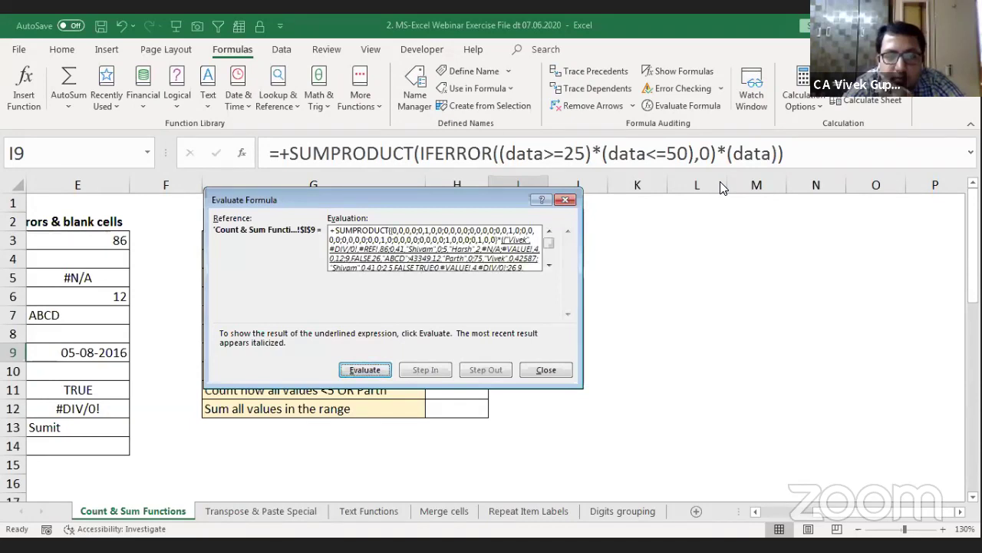
key("Return")
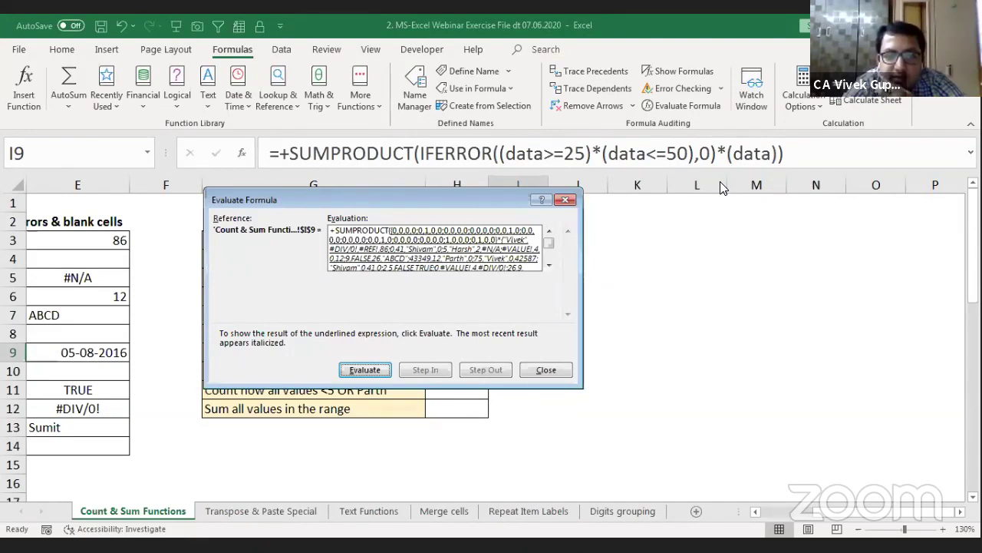
key("Return")
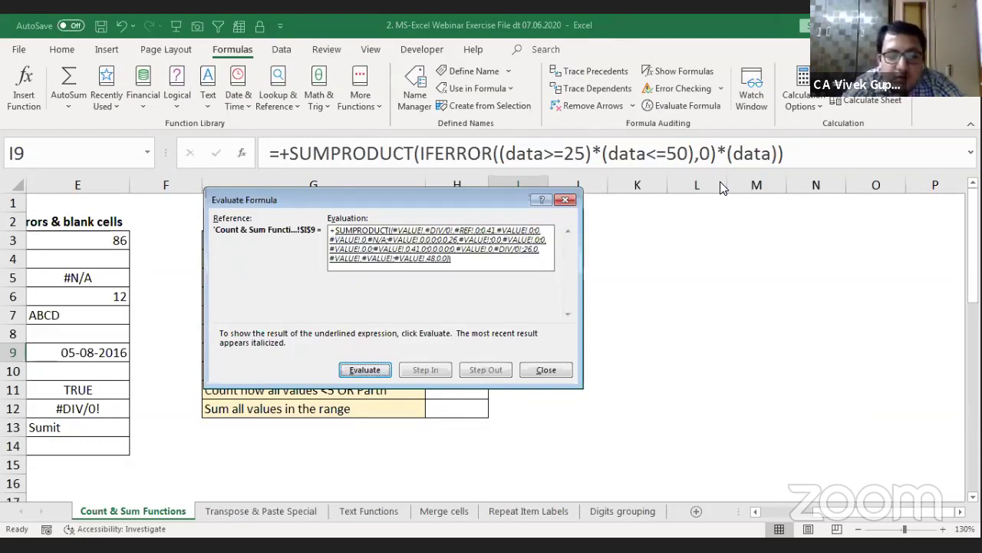
key("Escape")
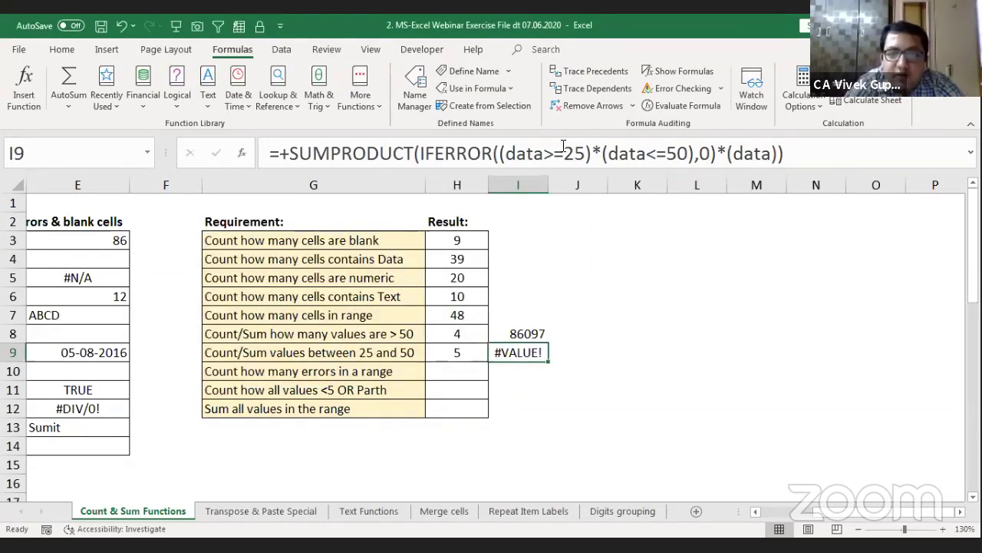
Step: Move ',0)' to after (data) so IFERROR wraps the whole product, giving 182 in I9
left_click(504, 152)
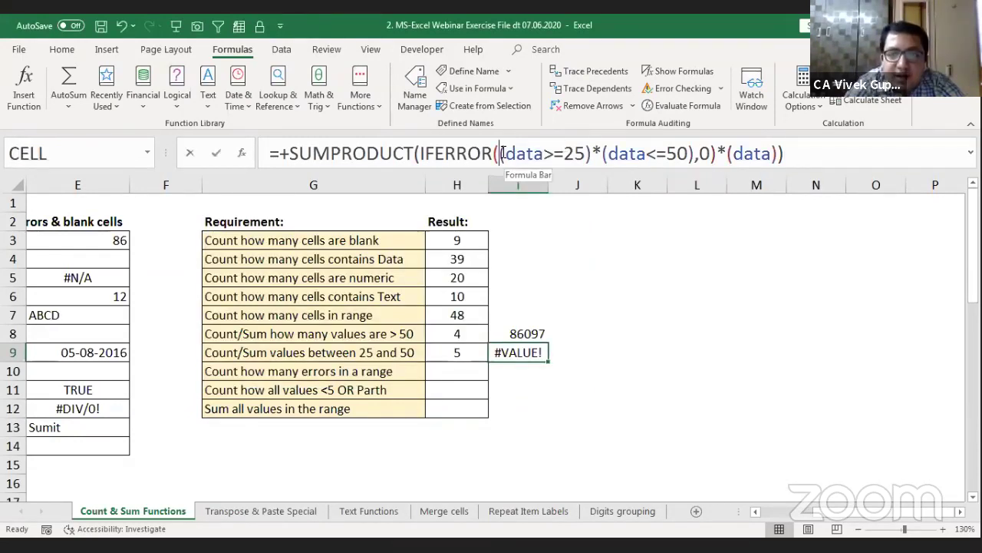
type("(")
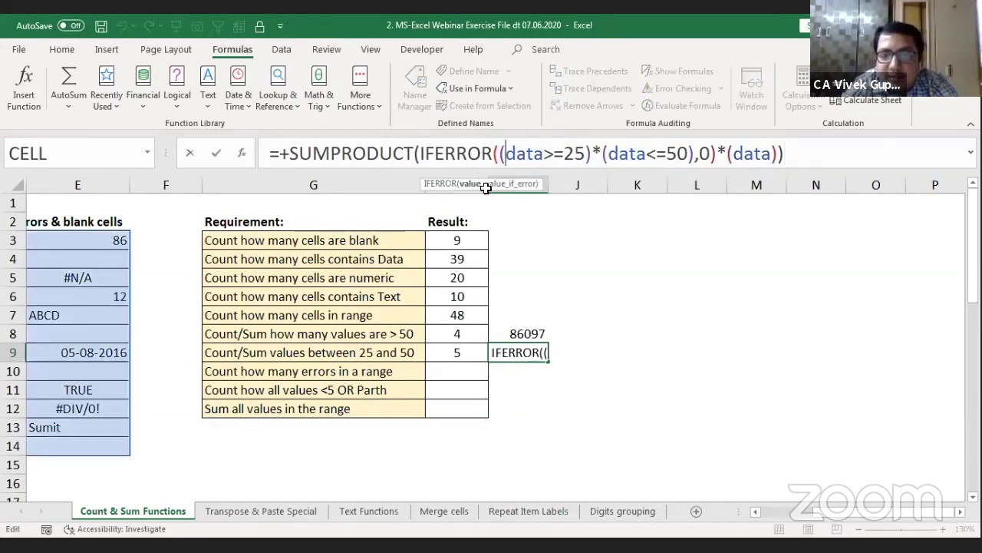
key("Right")
key("Right")
key("Right")
key("Right")
key("Right")
key("Right")
key("Right")
key("Right")
key("Right")
key("Right")
key("Right")
key("Right")
key("Right")
key("Right")
key("Right")
key("Right")
key("Right")
key("Right")
key("Right")
key("Right")
key("Right")
key("Right")
key("Right")
key("Right")
key("Right")
key("Right")
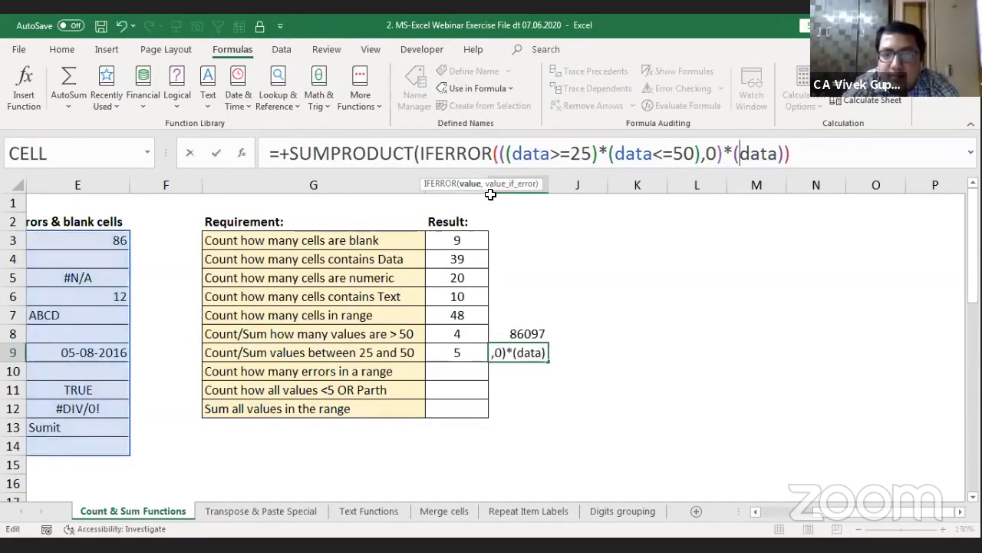
key("Right")
key("Right")
key("Right")
key("Right")
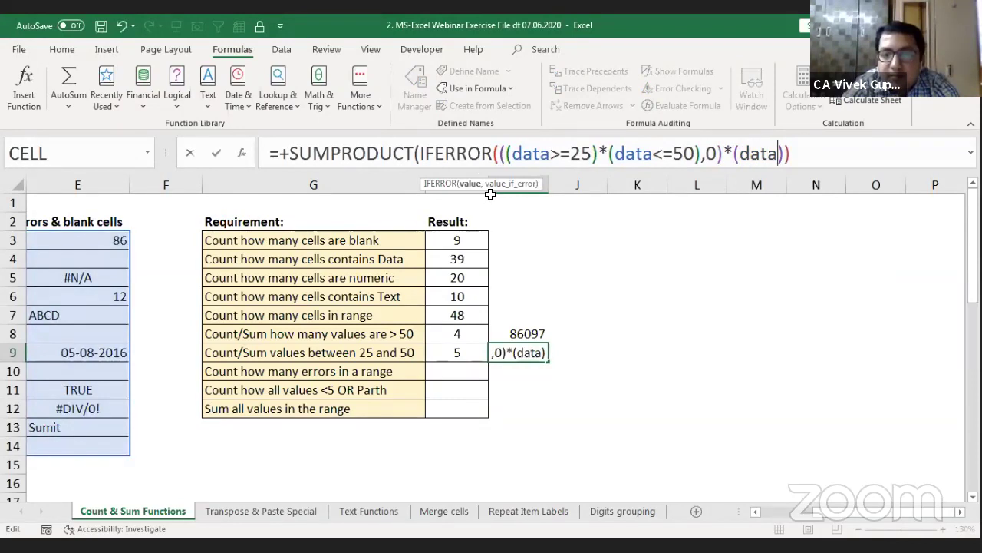
key("Right")
type(")")
key("Left")
key("Left")
key("Left")
key("Left")
key("Left")
key("Left")
key("Left")
key("Left")
key("Left")
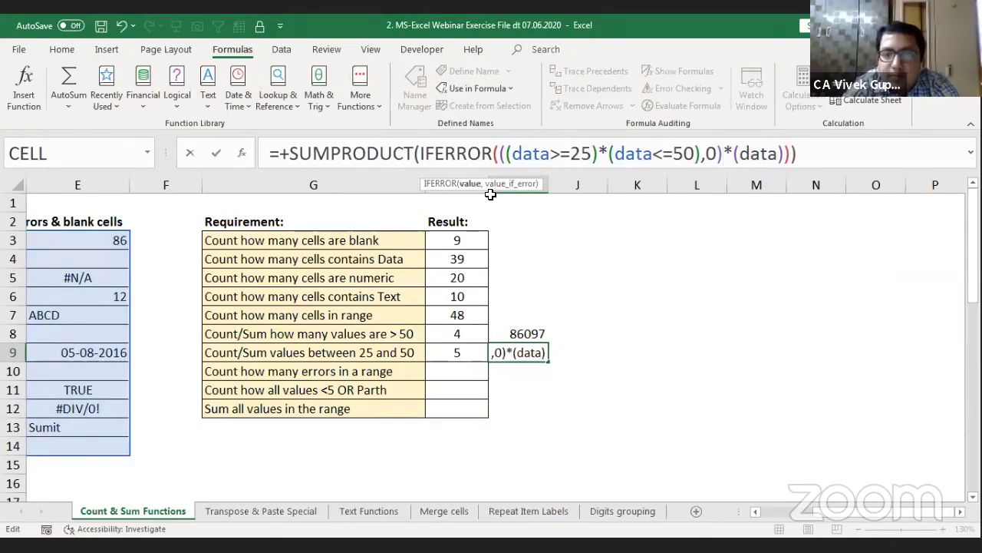
key("BackSpace")
key("BackSpace")
key("BackSpace")
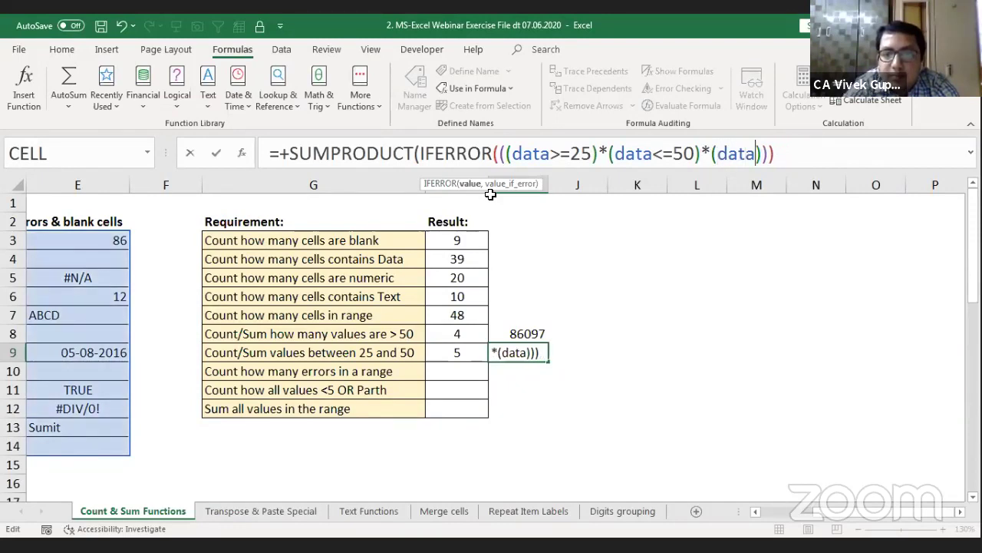
key("Right")
key("Right")
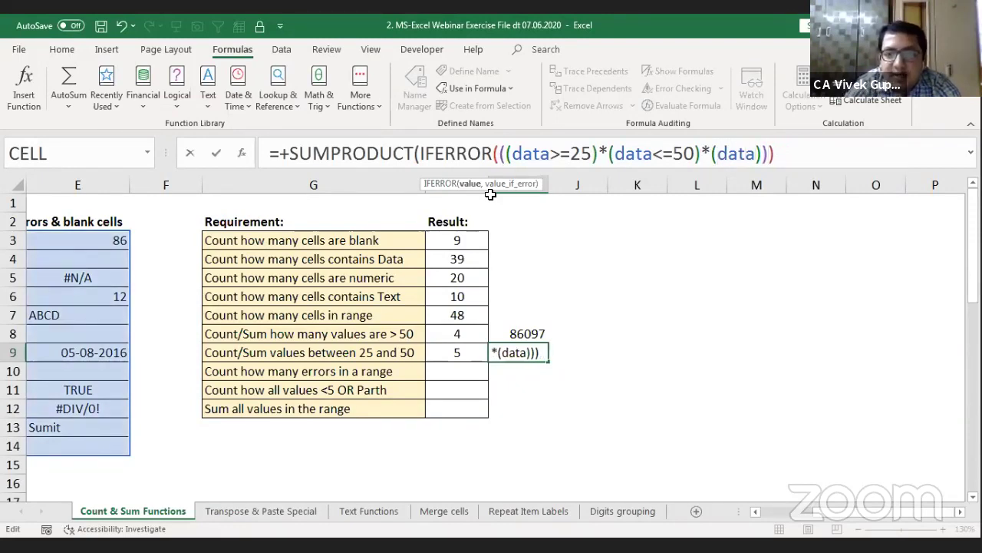
type(",0")
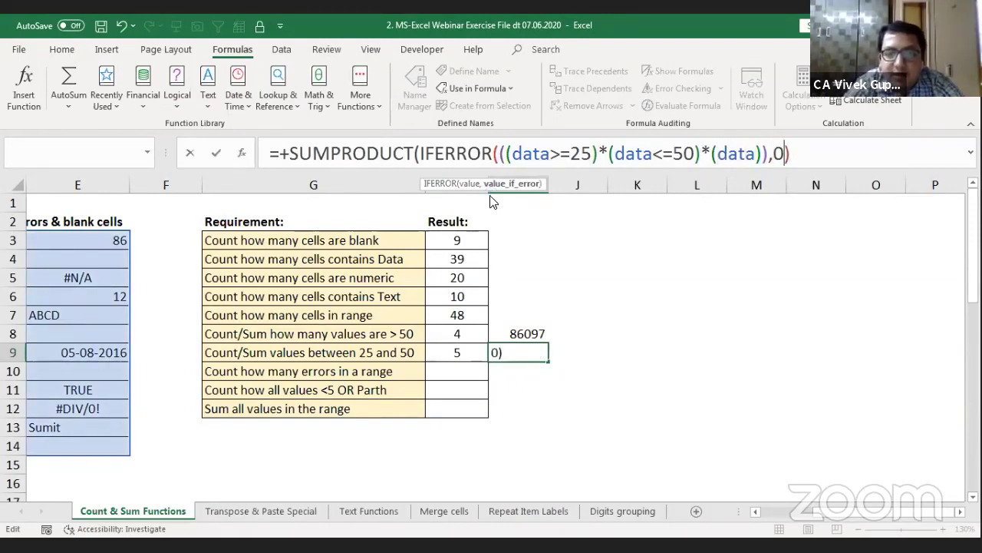
key("Return")
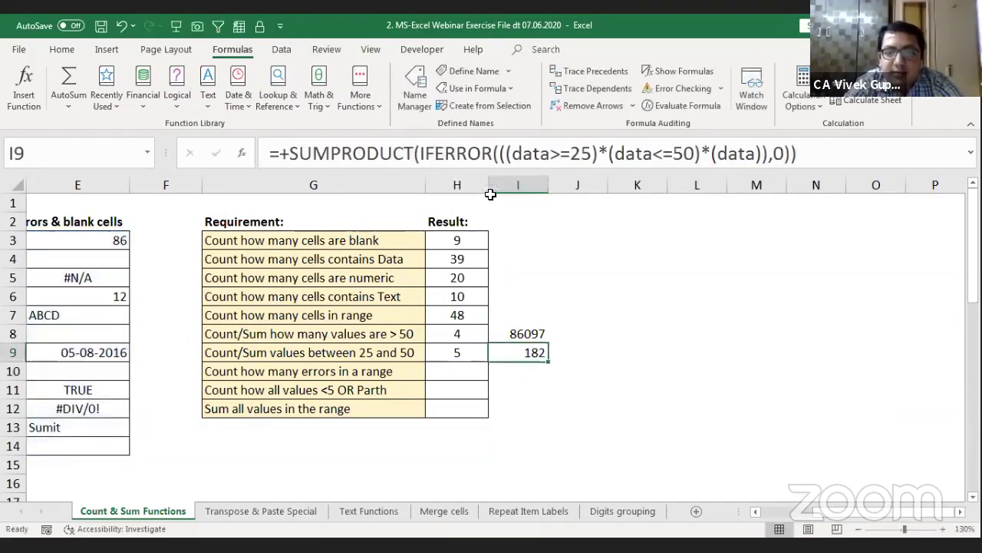
key("Left")
key("Left")
key("Left")
key("Left")
key("Left")
key("Left")
key("Left")
key("Left")
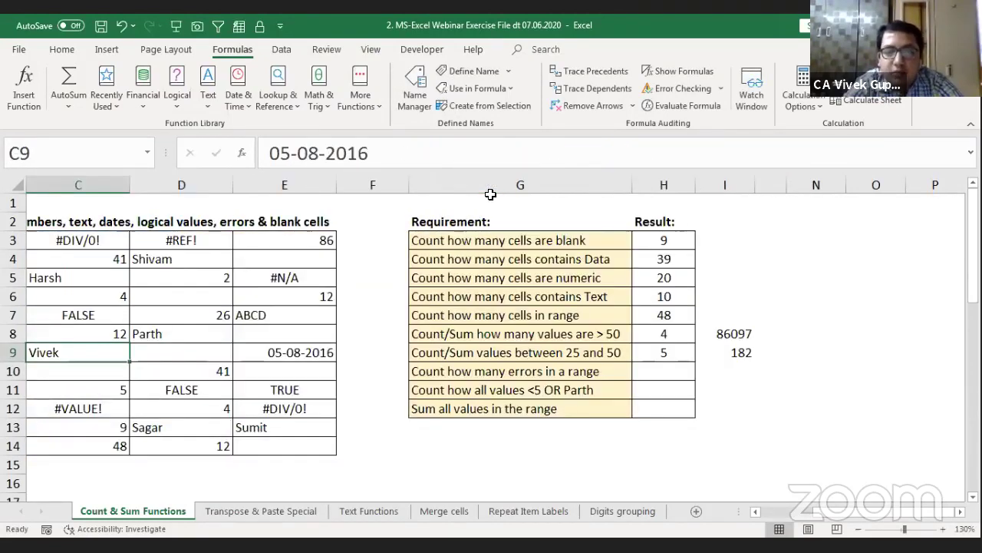
key("Right")
key("Right")
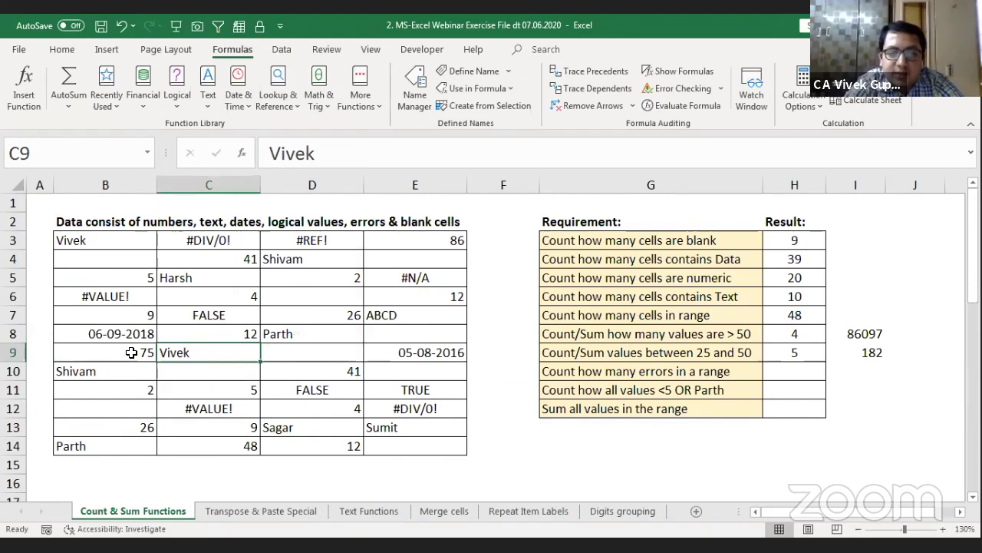
left_click(132, 352)
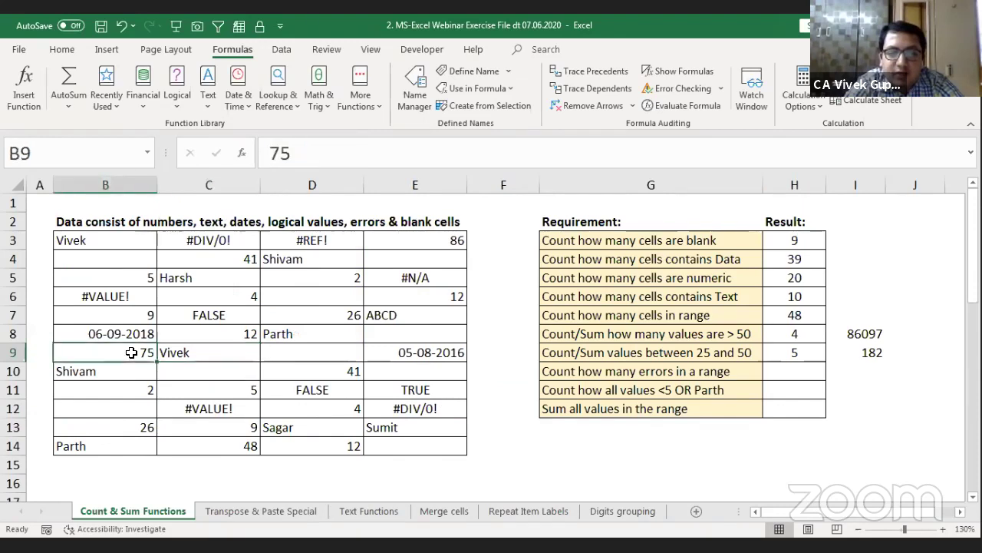
left_click(140, 432)
left_click(227, 447, "ctrl")
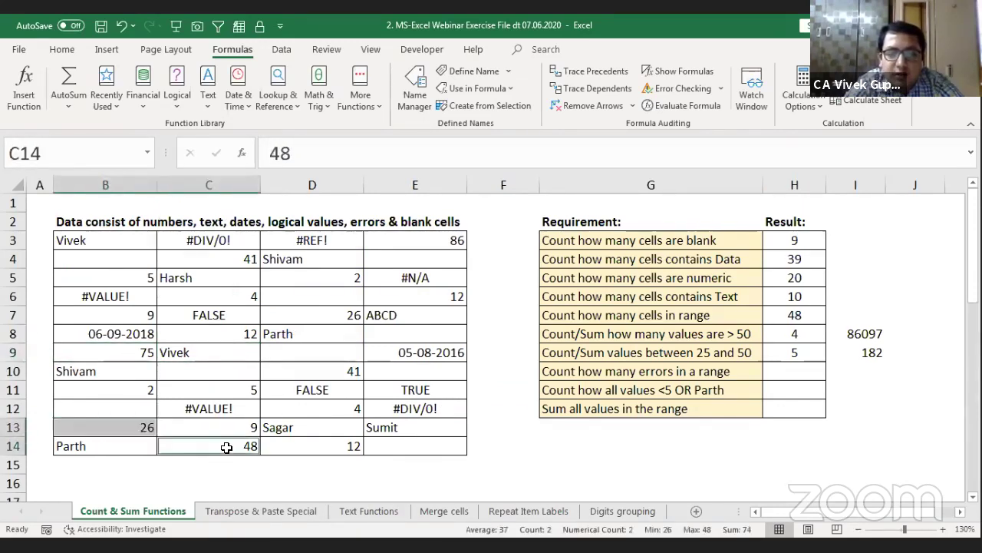
left_click(339, 369, "ctrl")
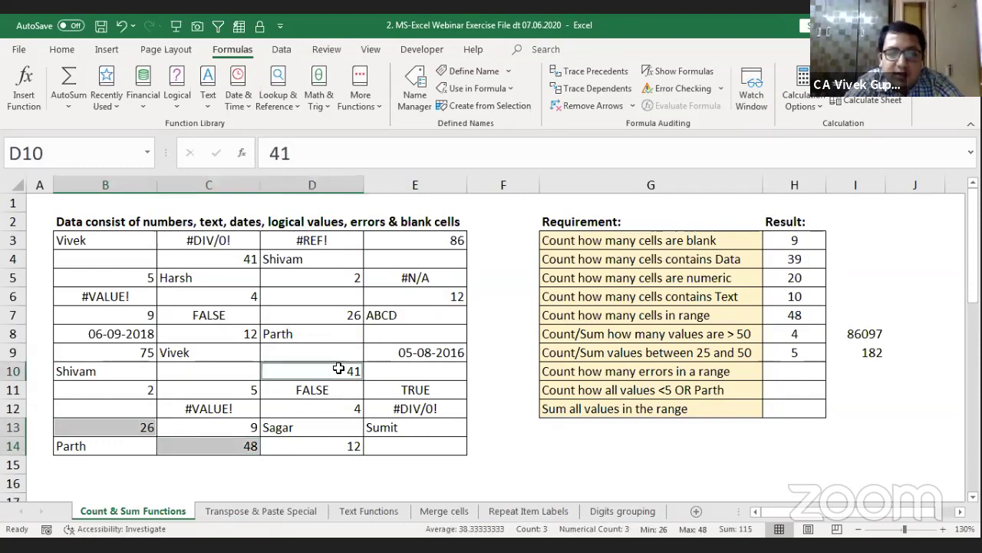
left_click(241, 256, "ctrl")
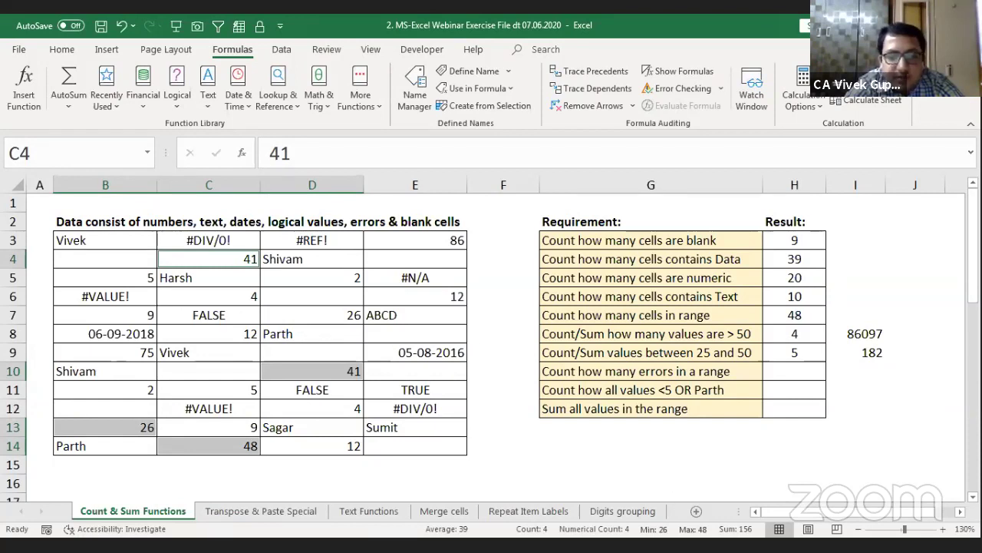
left_click(340, 313, "ctrl")
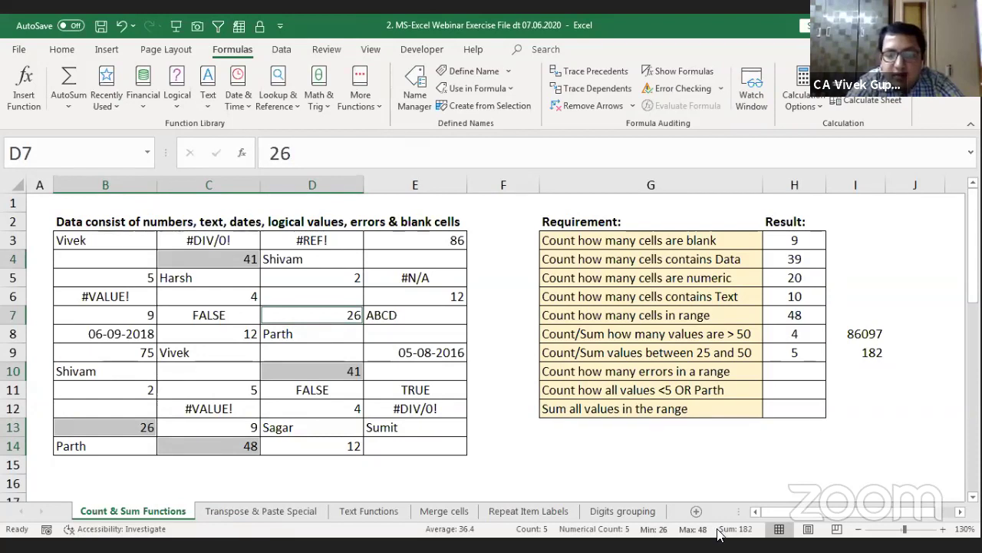
key("Right")
key("Right")
key("Right")
key("Right")
key("Right")
key("Right")
key("Right")
key("Right")
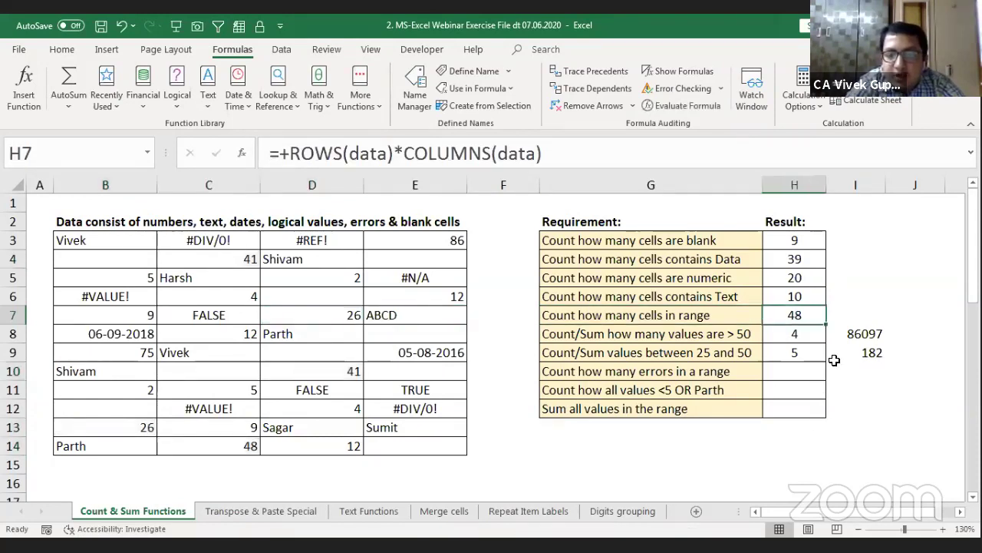
key("Left")
key("Down")
key("Down")
key("Left")
key("Left")
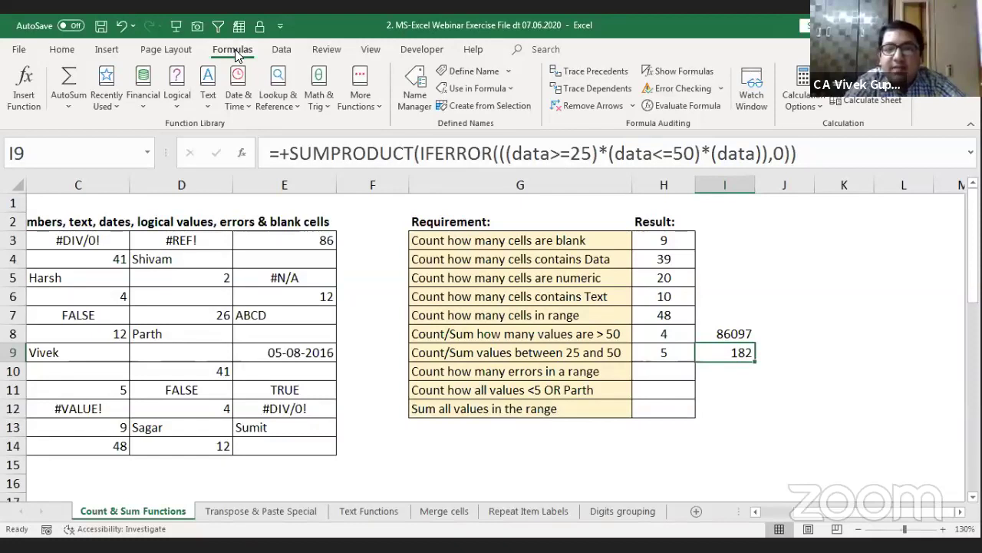
Step: Open Evaluate Formula on I9 and step through its TRUE/FALSE condition arrays before closing it
key("alt+m")
key("v")
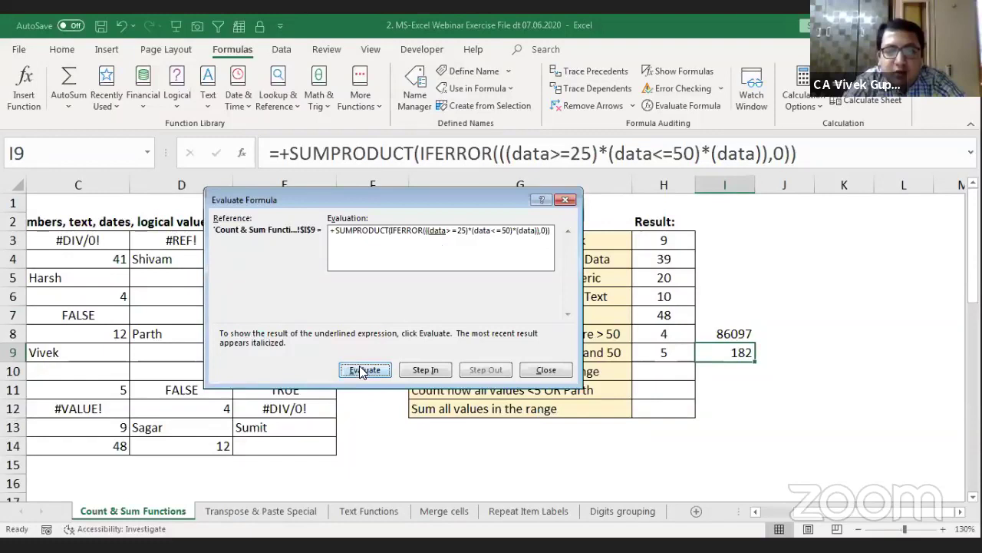
left_click(360, 372)
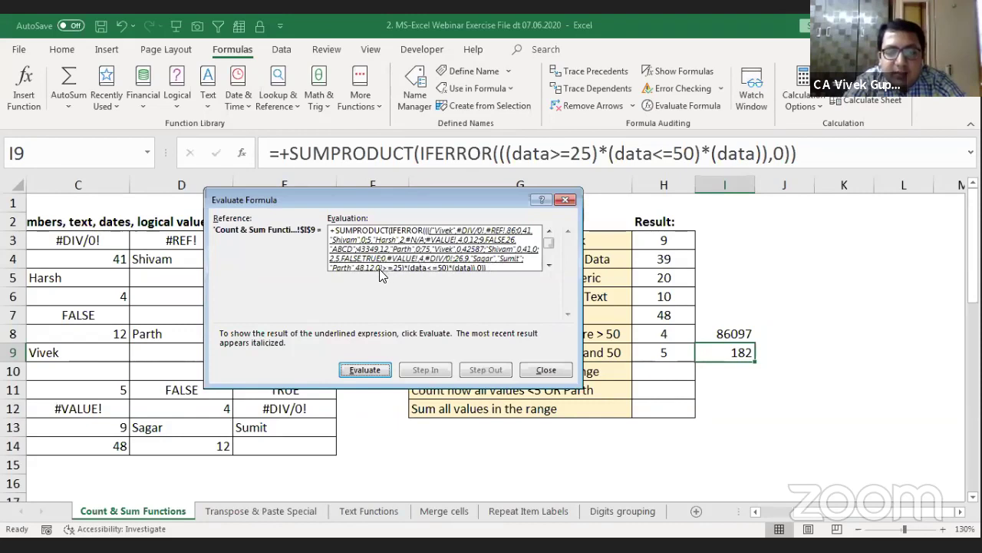
left_click(368, 371)
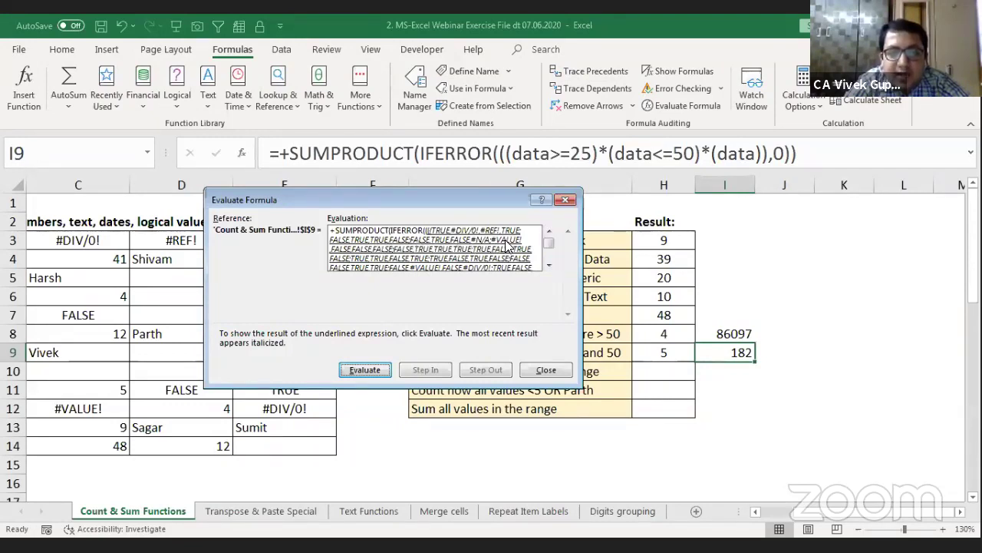
left_click(548, 264)
left_click(548, 264)
left_click(548, 265)
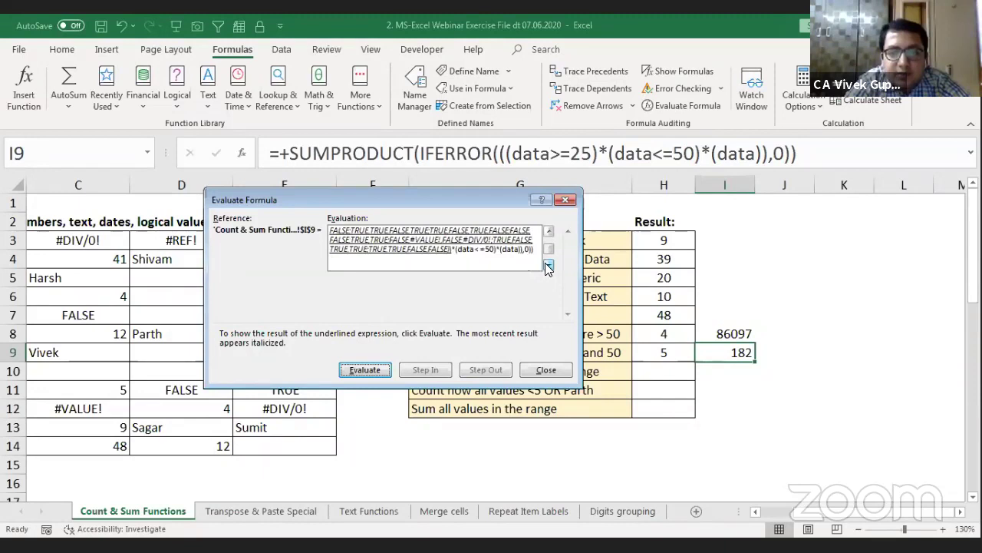
left_click(376, 369)
left_click(374, 372)
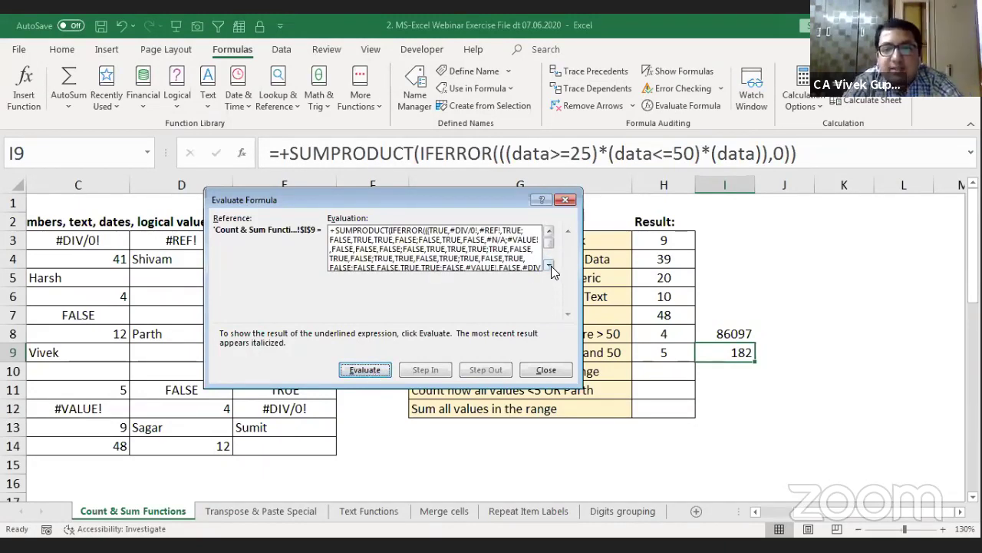
key("Escape")
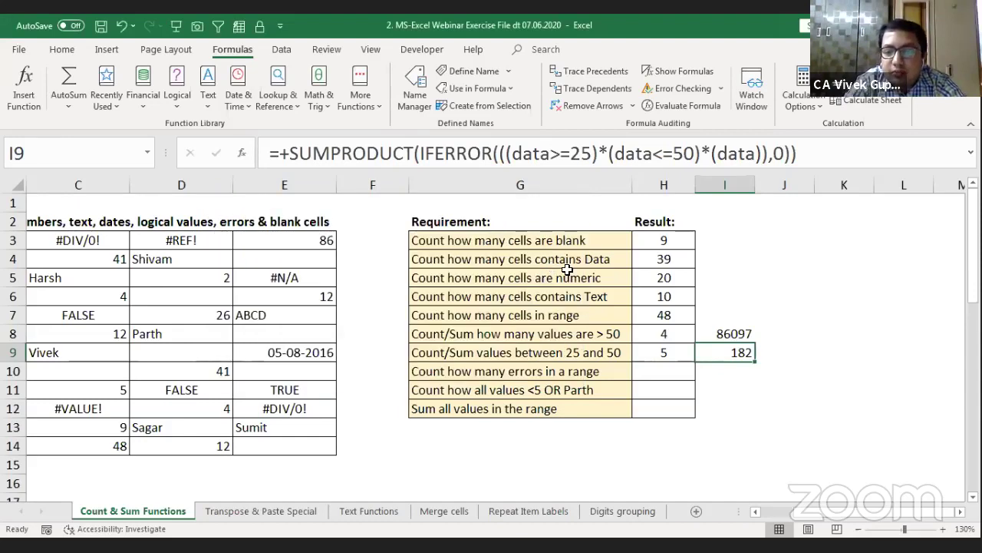
Step: Edit I9 and turn the data>=25 test into its TRUE/FALSE array with F9
key("Right")
key("Right")
key("Right")
key("Right")
key("Left")
key("Left")
key("Left")
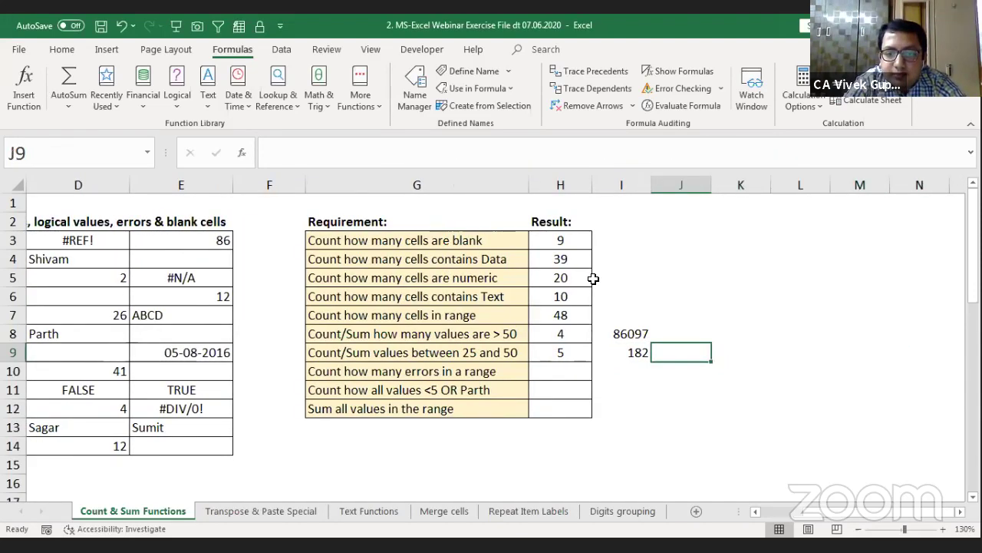
key("Left")
key("F2")
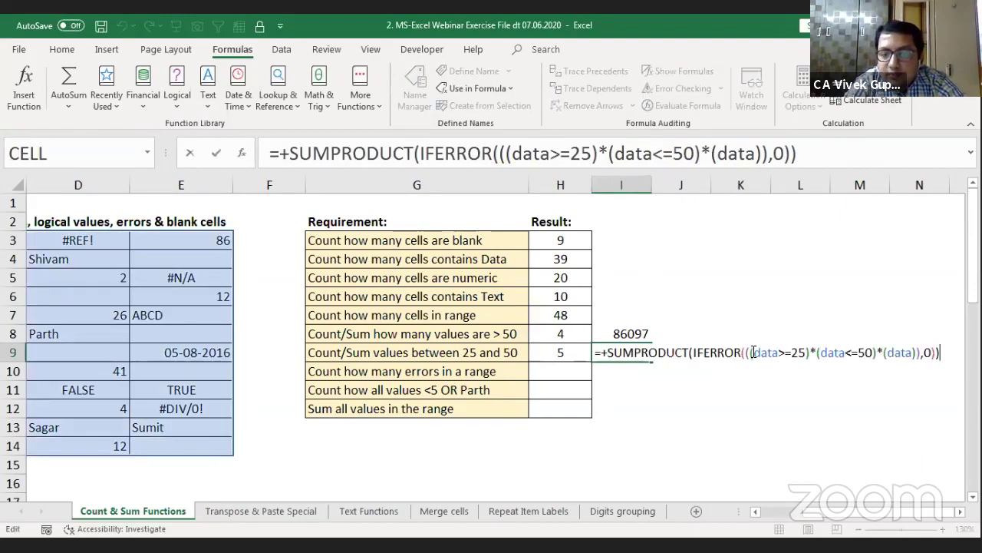
left_click_drag(750, 352, 808, 354)
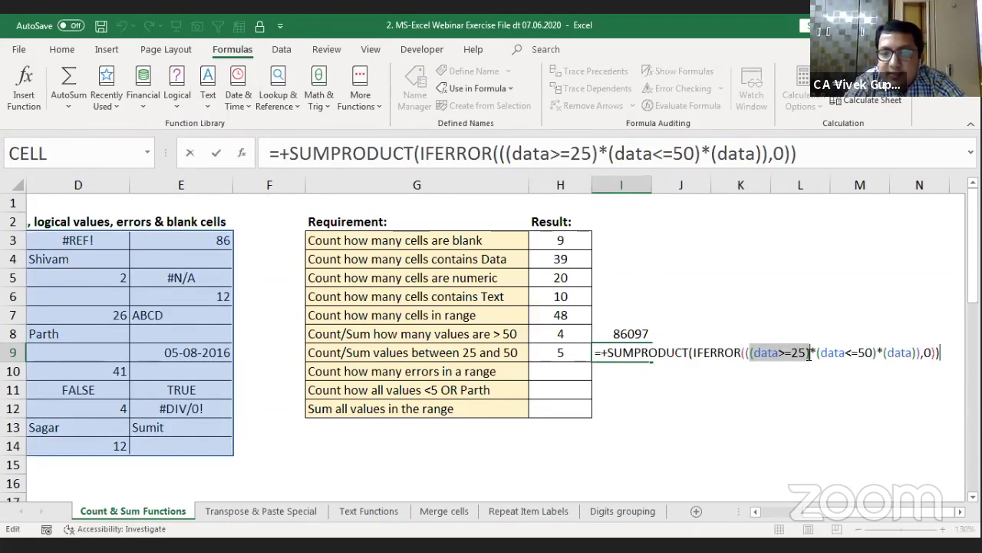
key("F9")
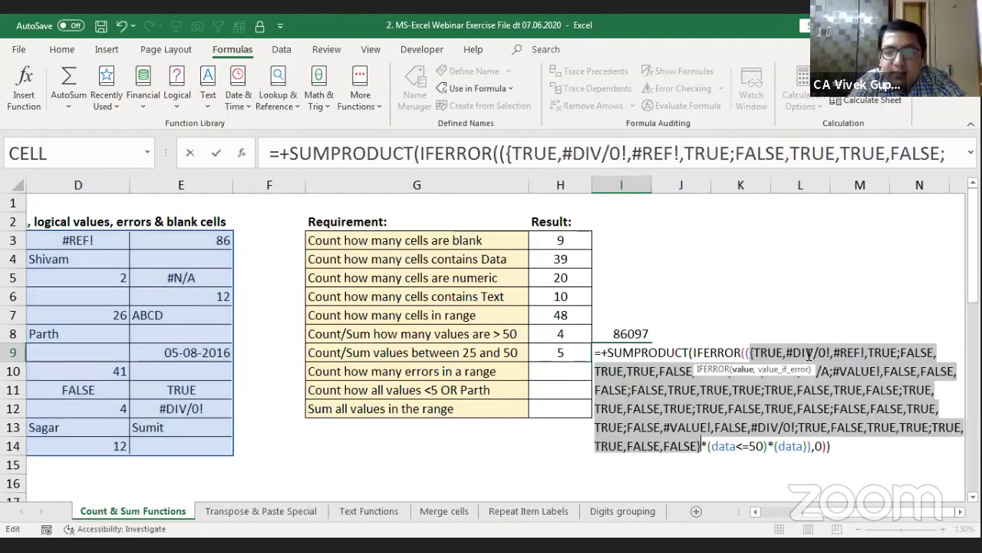
left_click(958, 514)
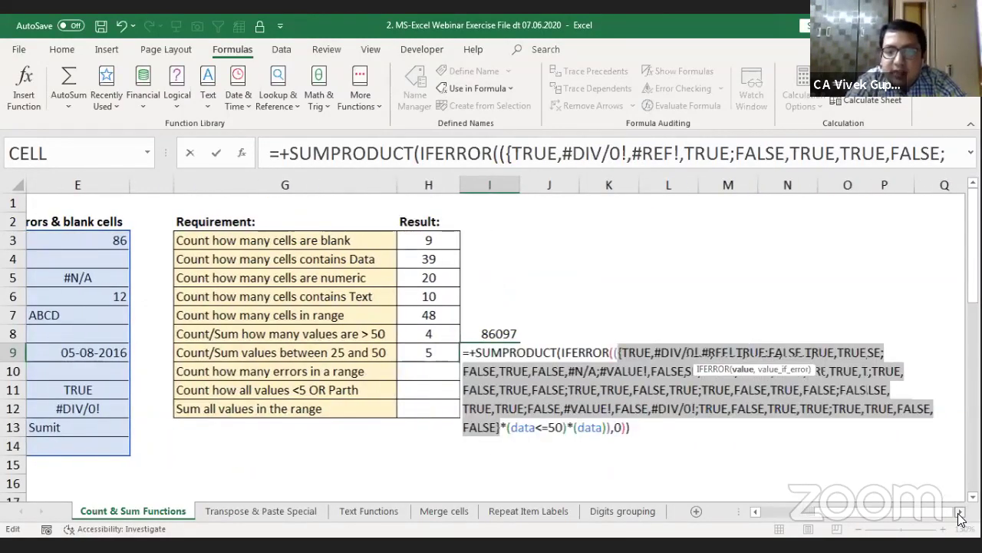
left_click(958, 514)
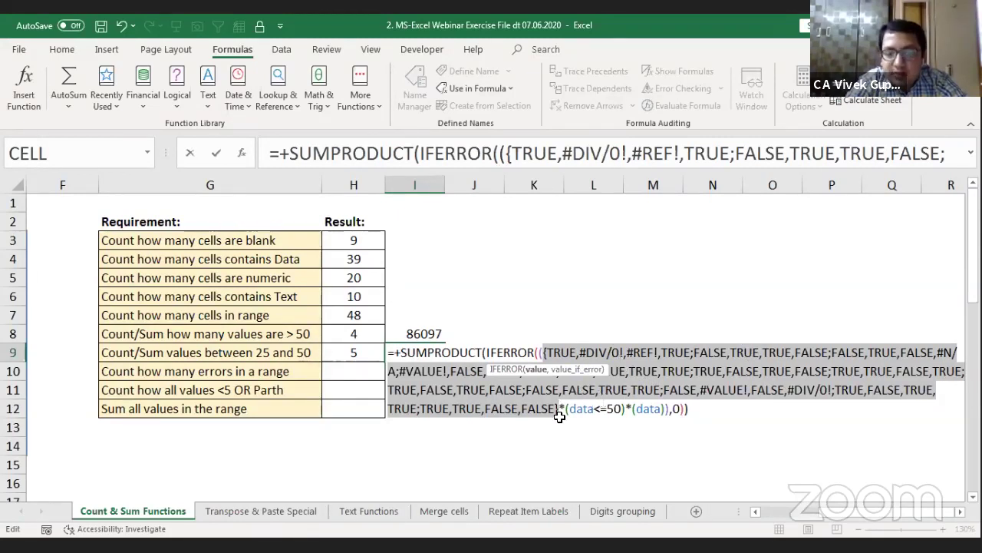
Step: Turn the data<=50 test into an array, then reduce the multiplied arrays to 0/1 values
left_click_drag(566, 411, 624, 411)
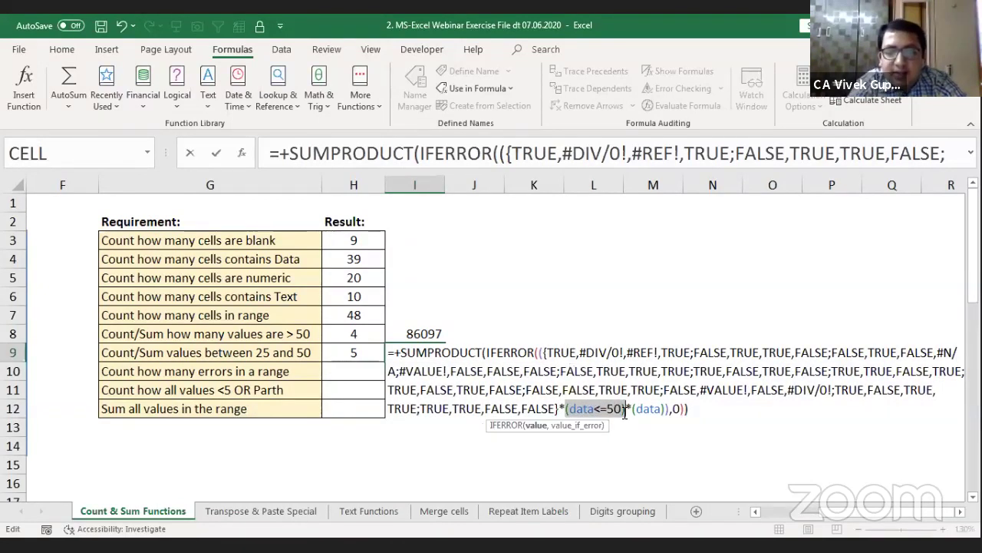
key("F9")
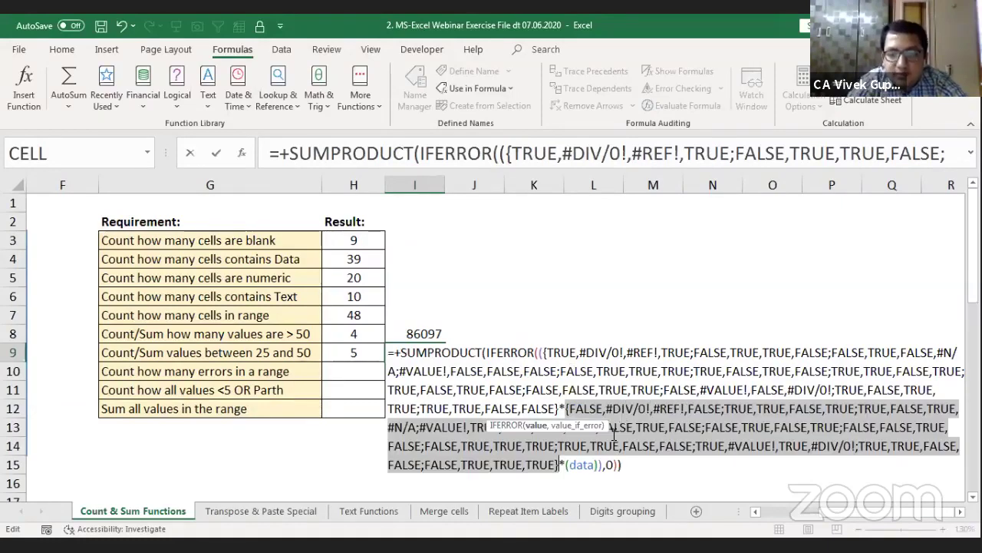
left_click(559, 466)
left_click_drag(558, 463, 543, 354)
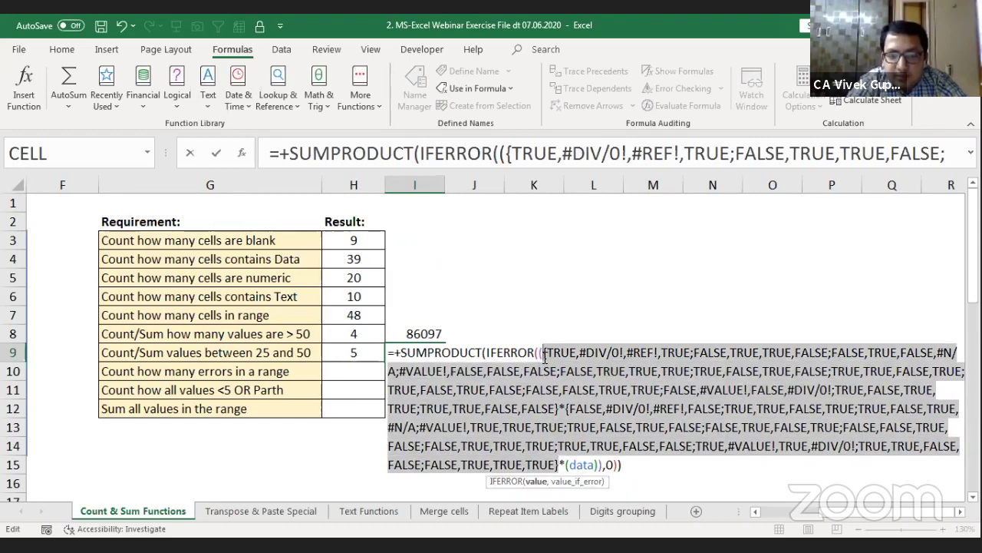
key("F9")
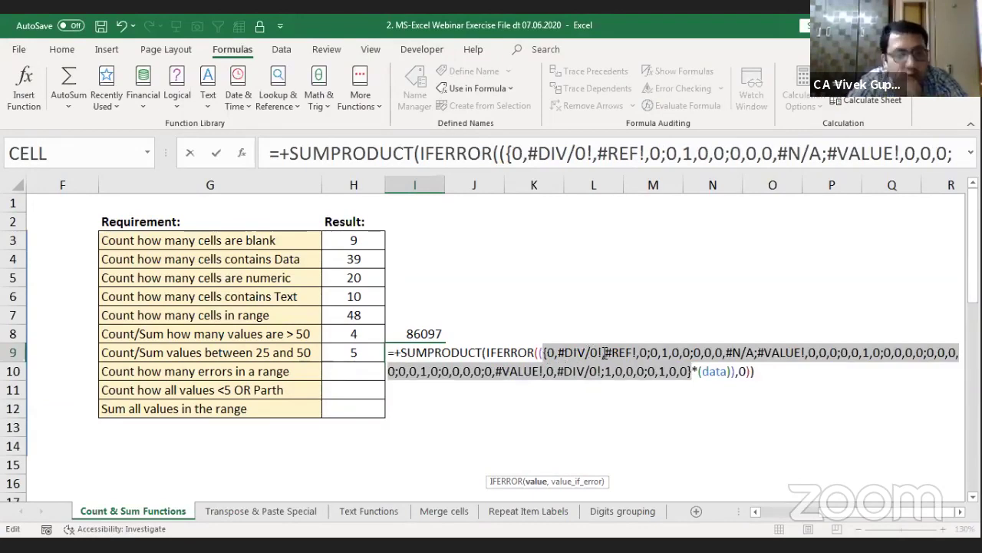
left_click(710, 351)
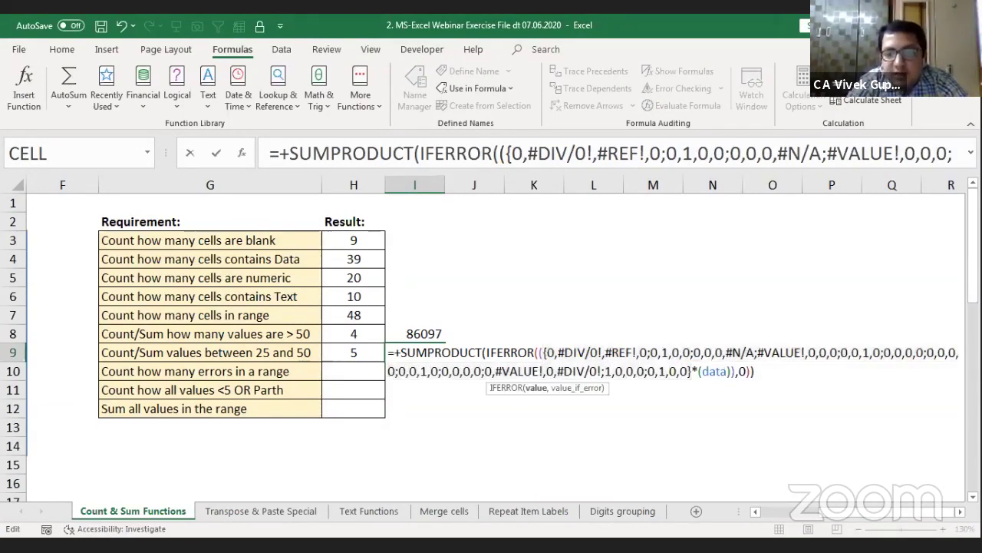
Step: Evaluate the whole SUMPRODUCT to 182 and commit it as I9's constant value
scroll(910, 515, "right", 4)
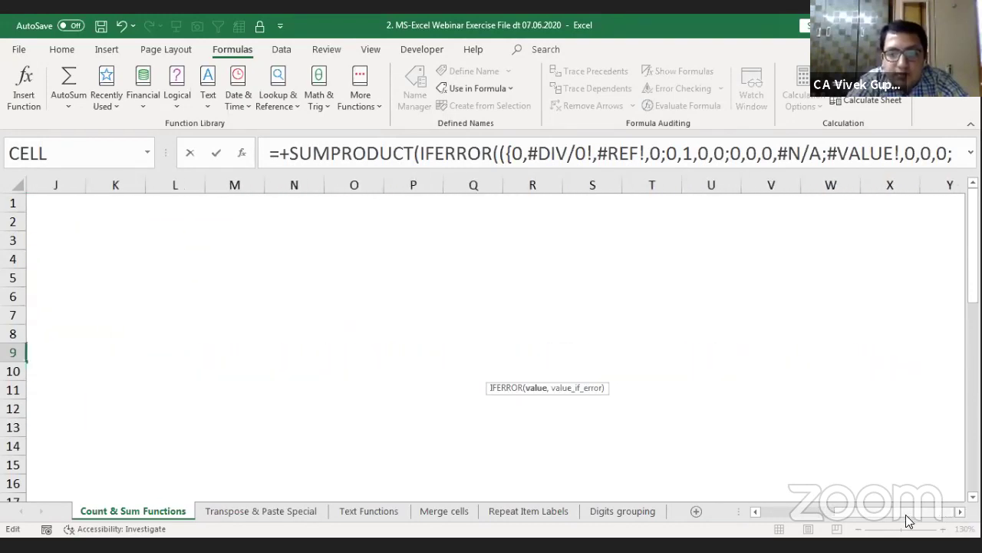
left_click_drag(906, 514, 854, 511)
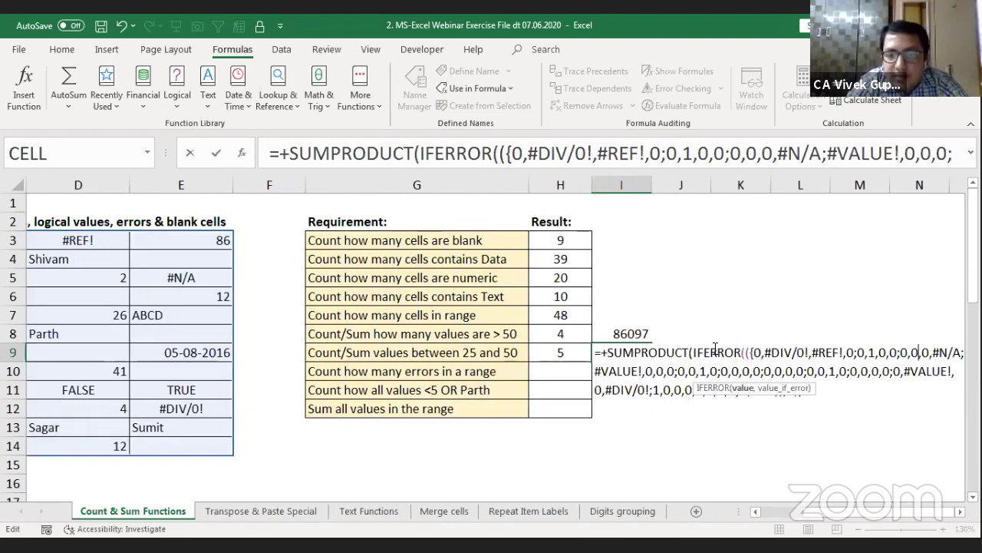
left_click(716, 352)
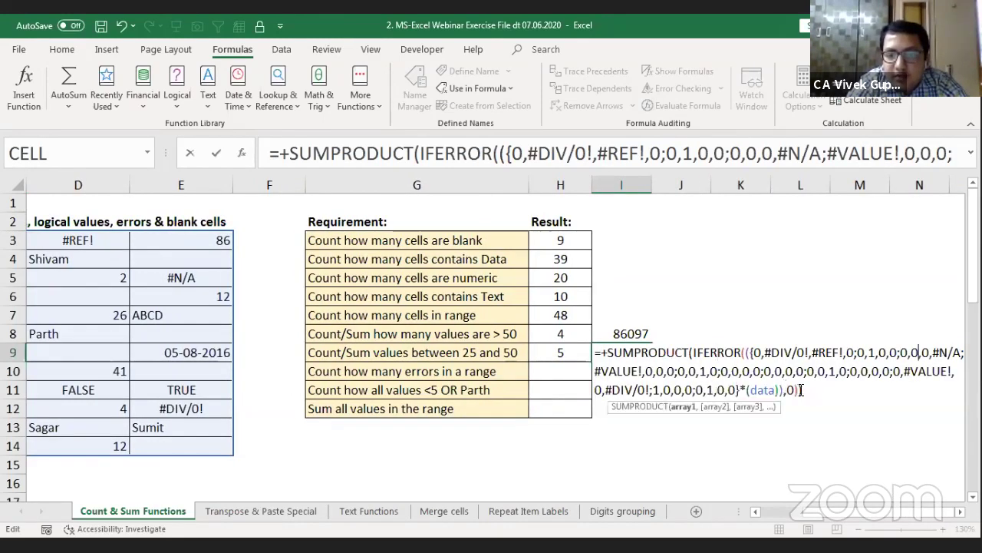
left_click(801, 390)
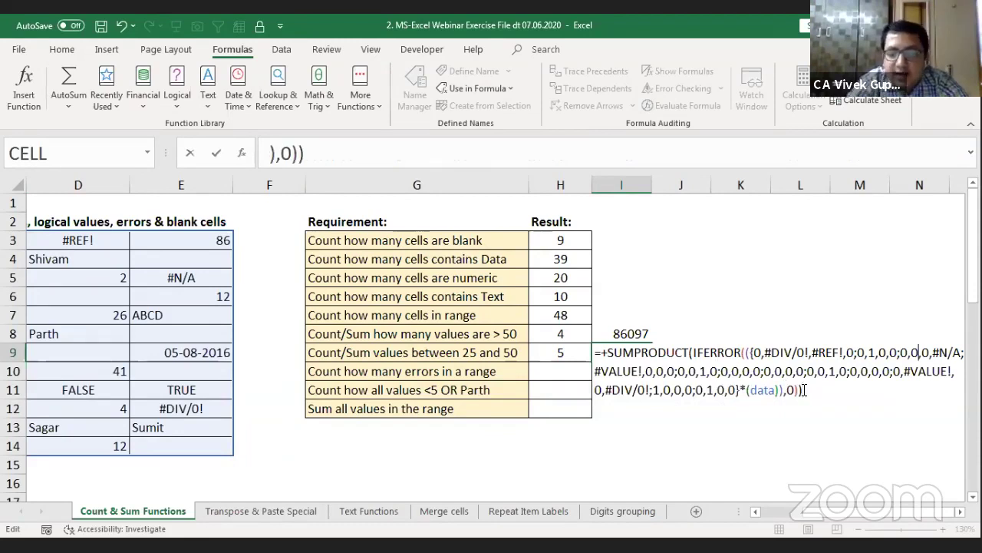
key("ctrl+shift+Home")
key("shift+Right")
key("shift+Right")
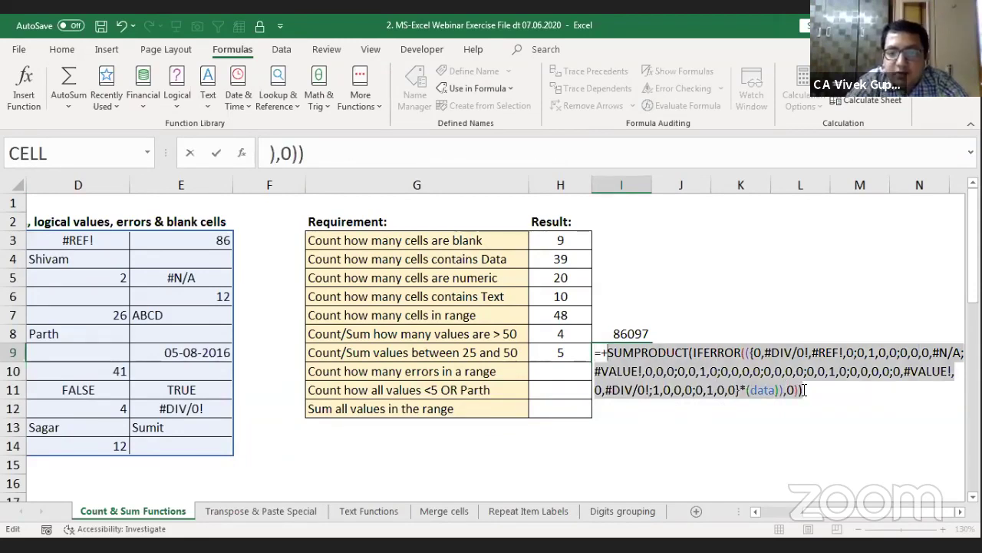
key("F9")
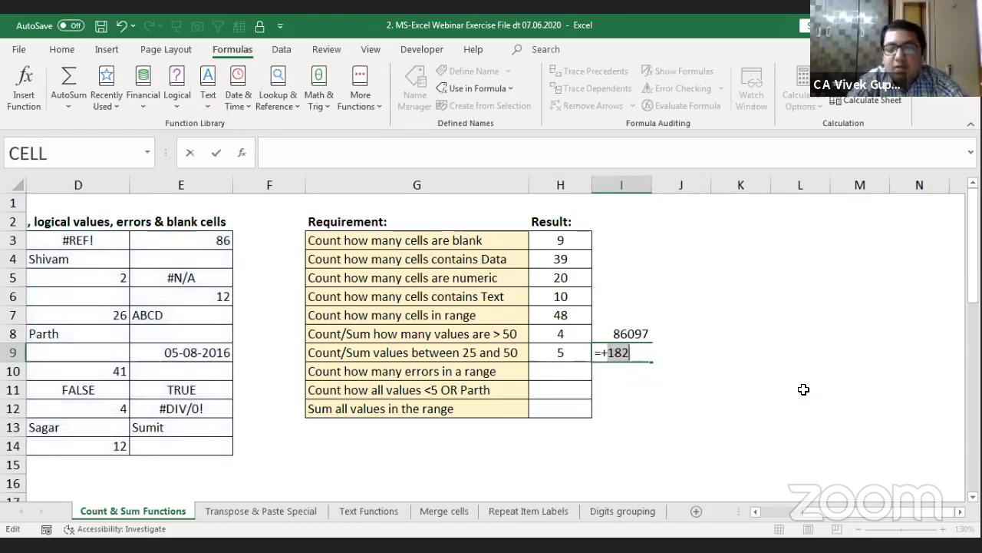
key("Return")
key("Up")
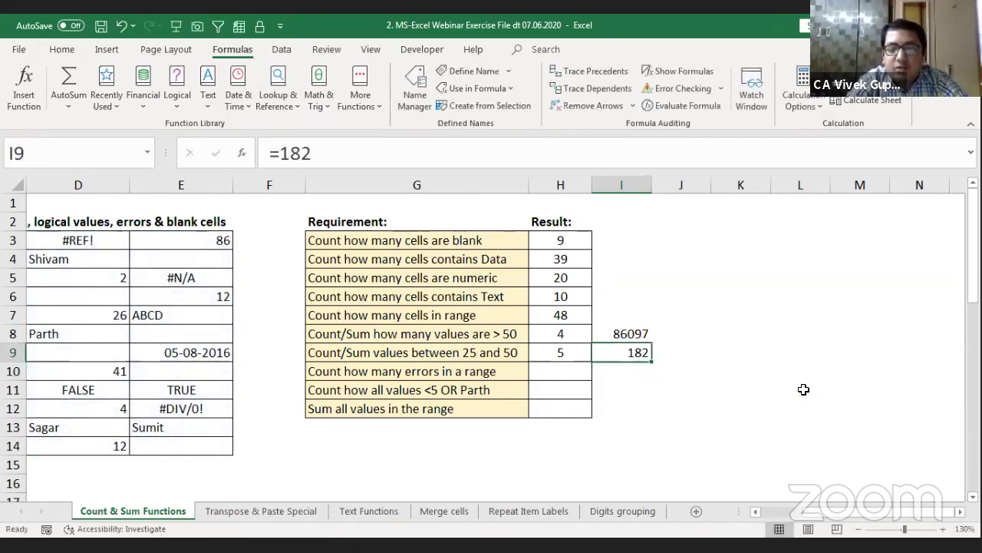
key("Left")
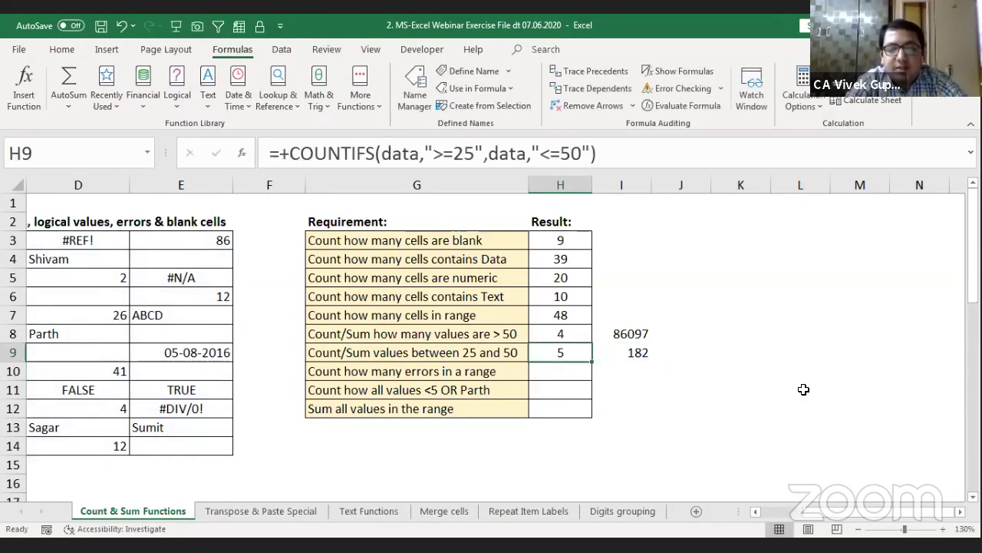
key("Down")
key("Right")
type("+")
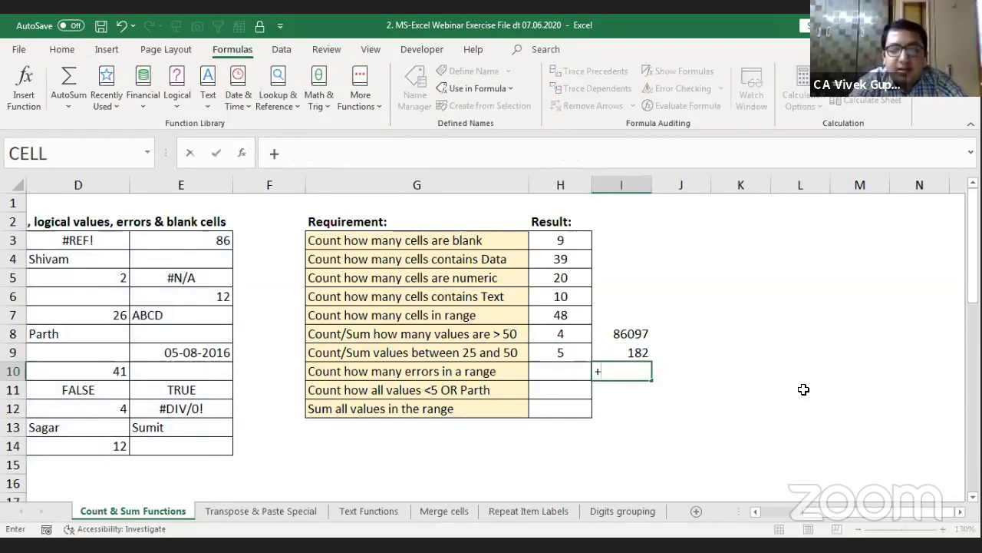
type("sumif")
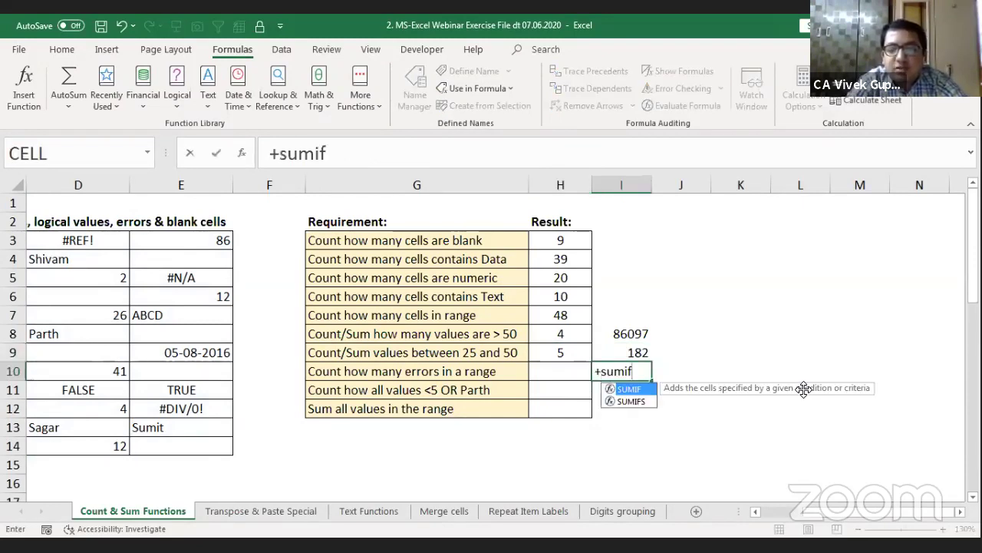
type("s")
key("Tab")
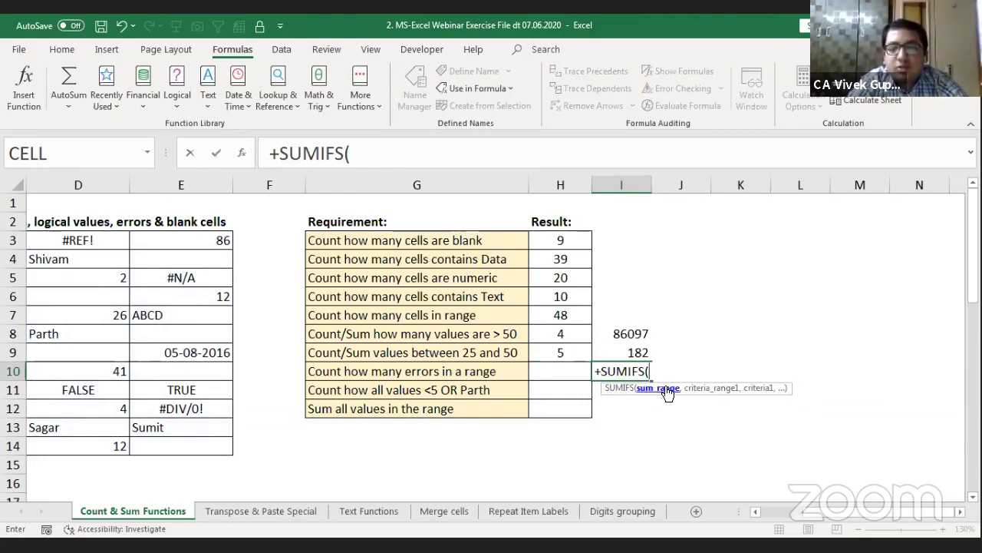
key("Escape")
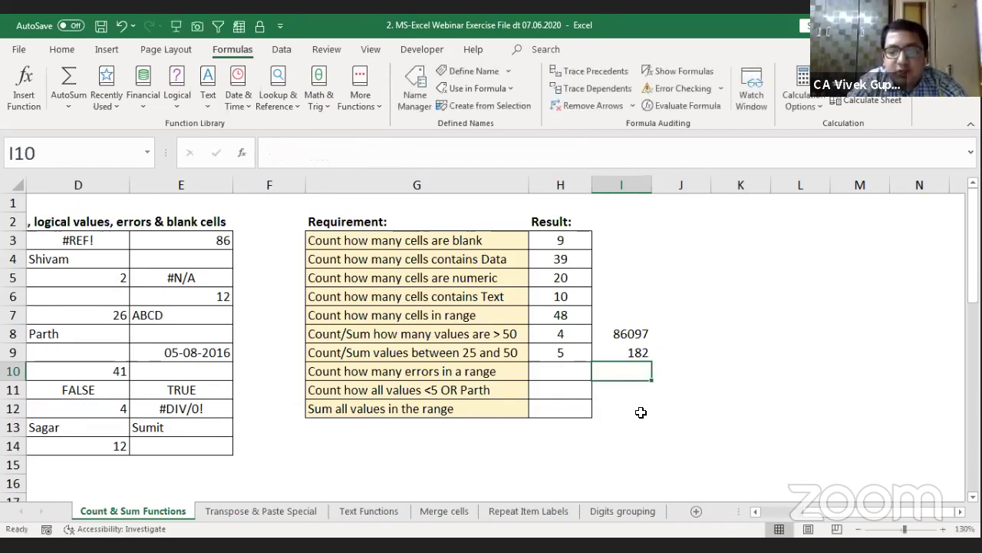
key("Up")
key("F2")
key("Escape")
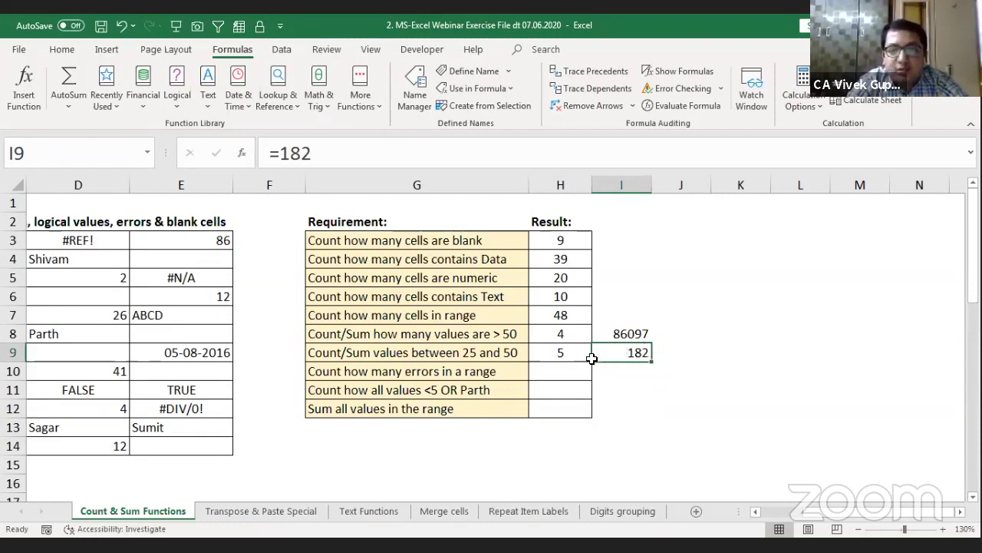
Step: Undo the fixed 182 to restore I9's SUMPRODUCT formula, then select H10 beside the errors requirement
key("ctrl+z")
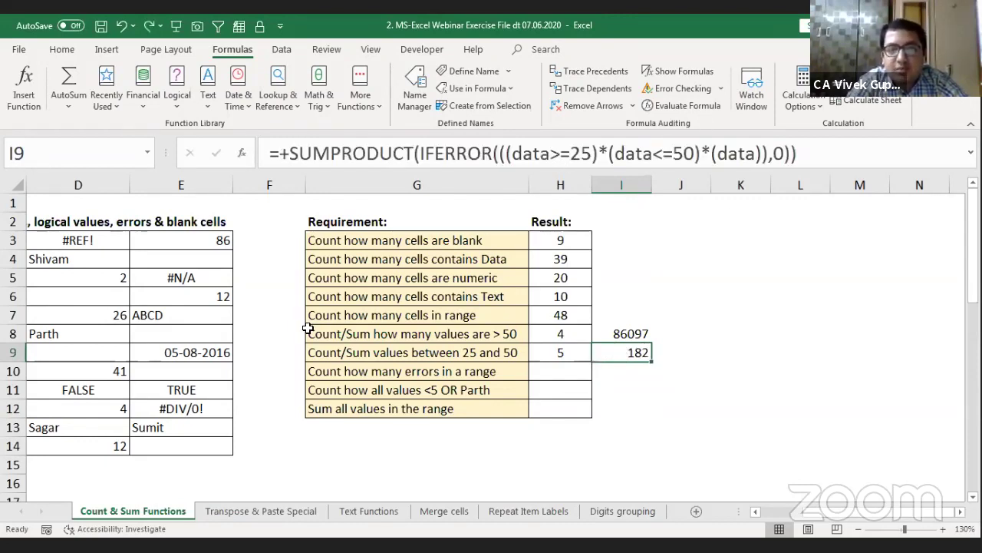
left_click(61, 49)
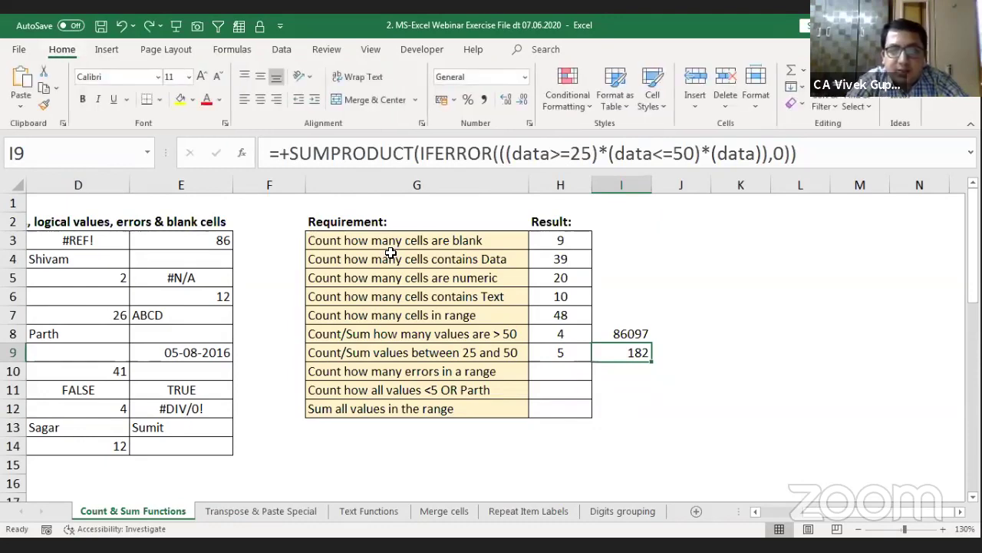
left_click(539, 373)
key("ctrl+Left")
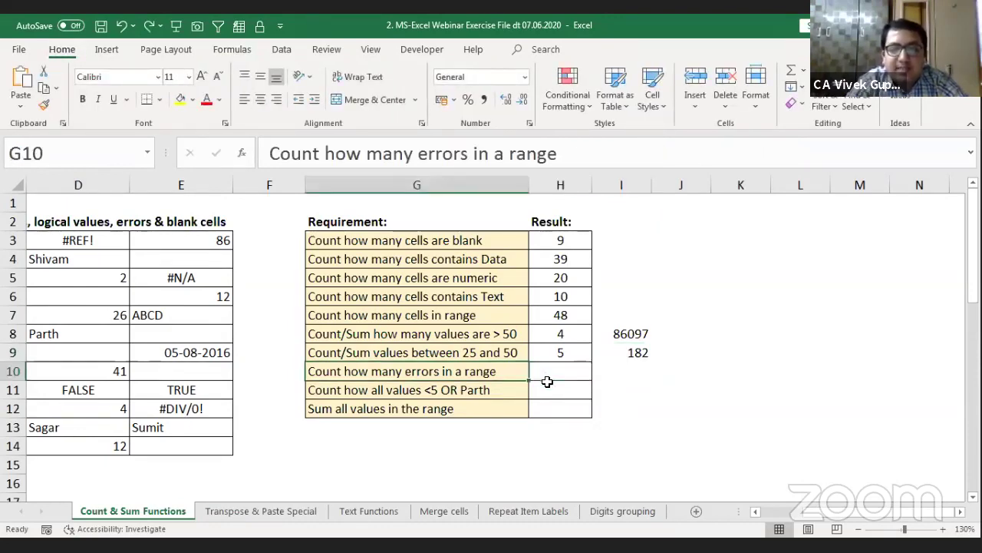
key("ctrl+Left")
key("ctrl+Left")
key("ctrl+Right")
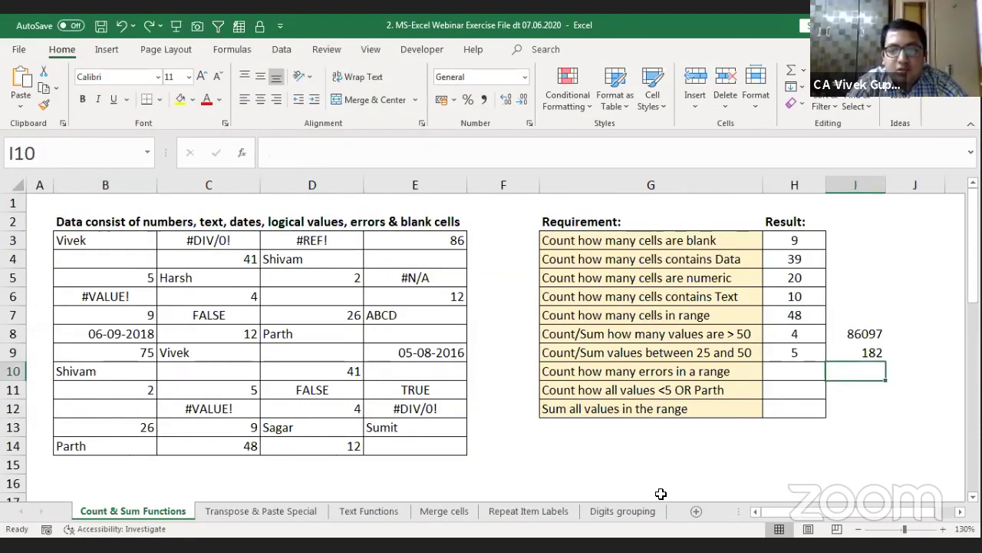
key("Left")
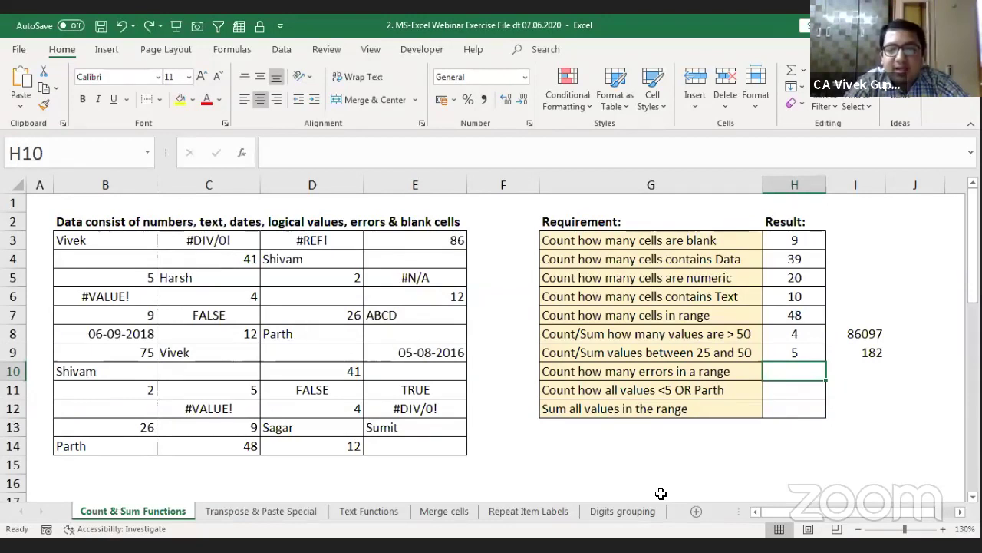
Step: Enter =+COUNTIF(data,"#*") in H10 to count entries beginning with #
type("+")
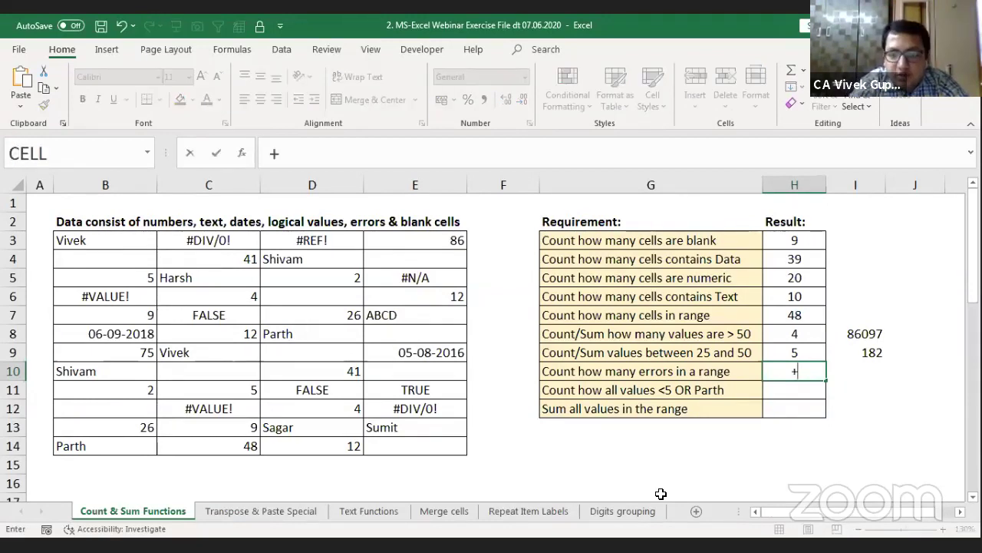
type("coun")
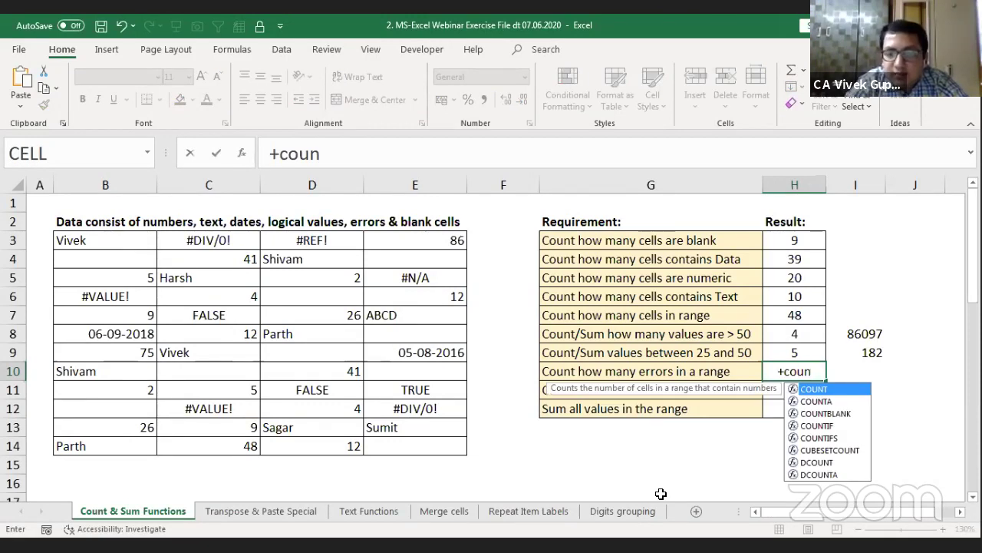
key("Down")
key("Down")
key("Down")
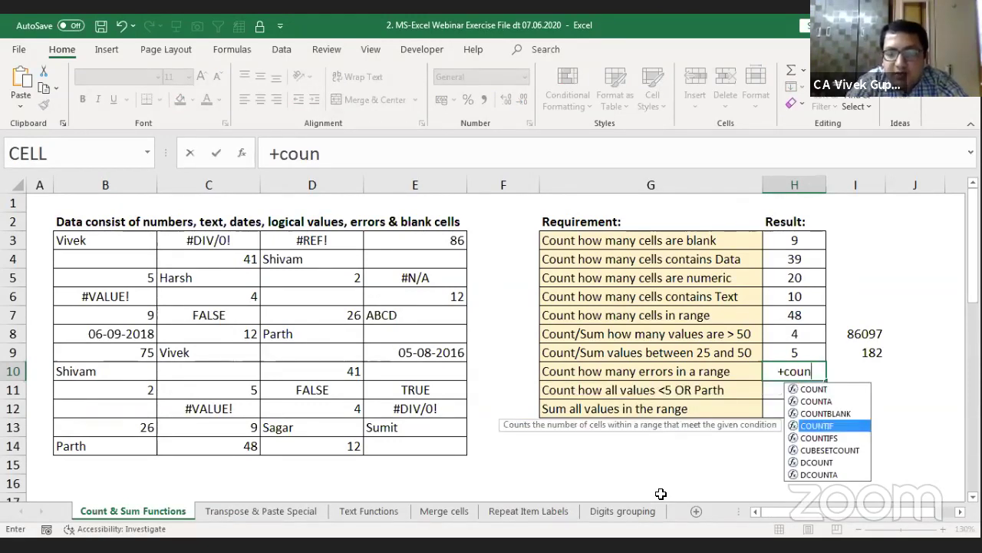
key("Tab")
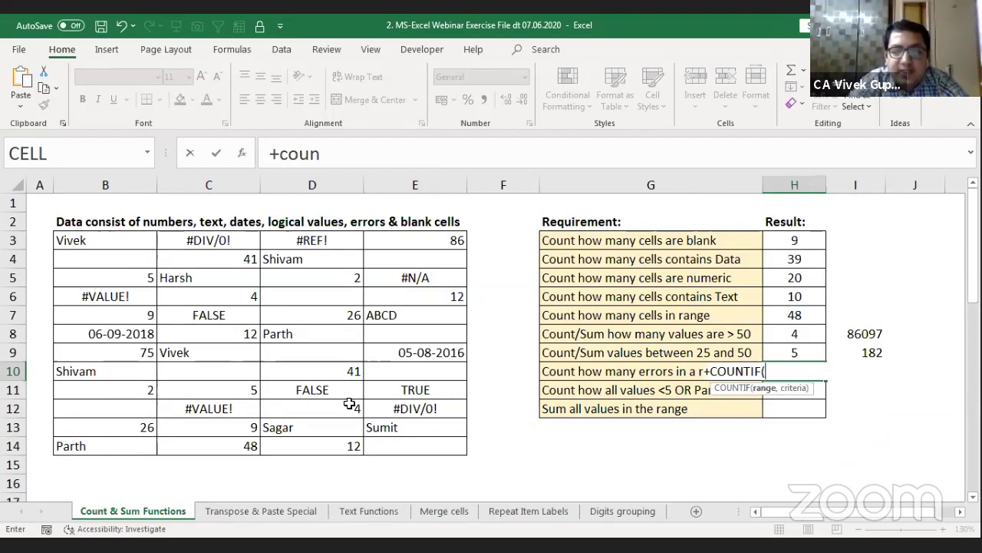
type("data,")
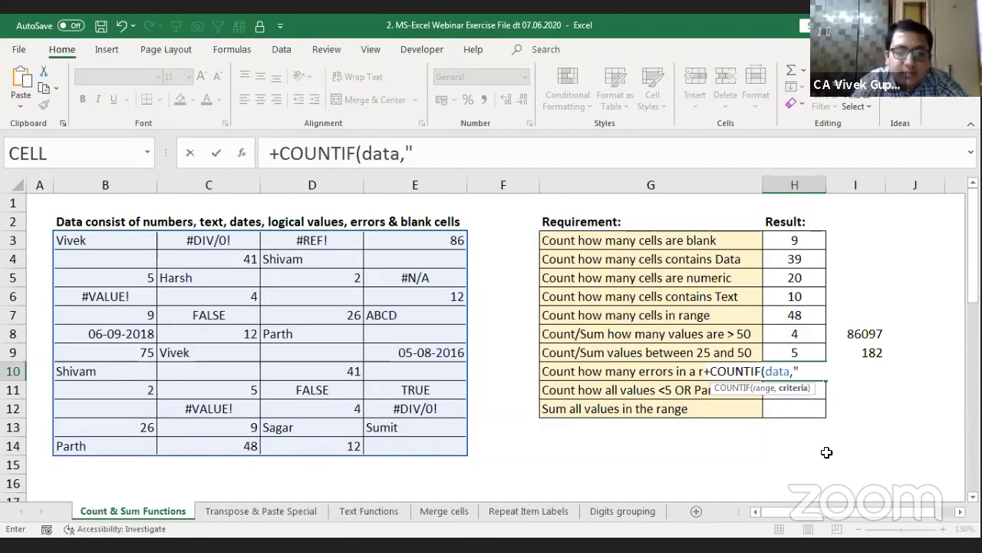
type("#*")
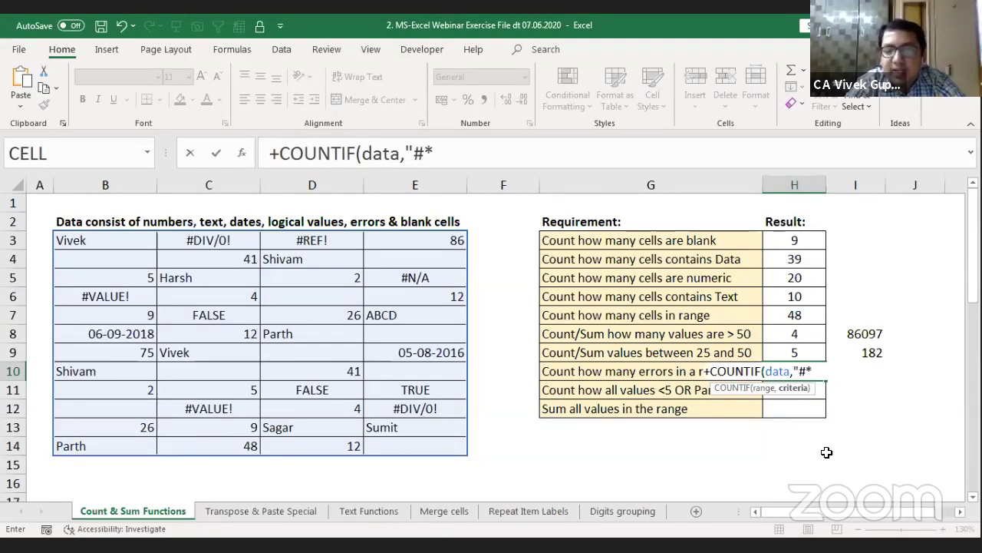
key("Return")
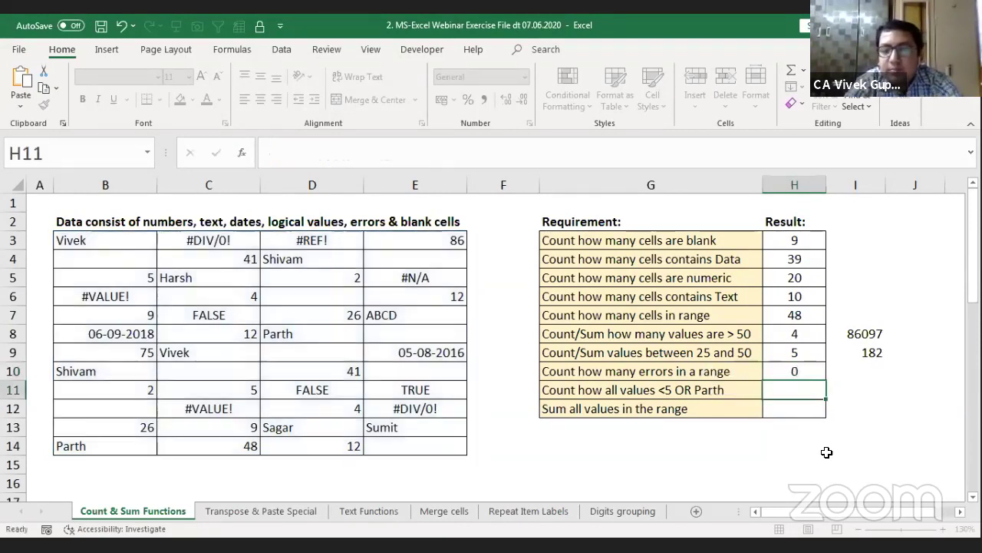
Step: Re-edit and reconfirm H10's COUNTIF formula, which still returns 0
key("Up")
key("F2")
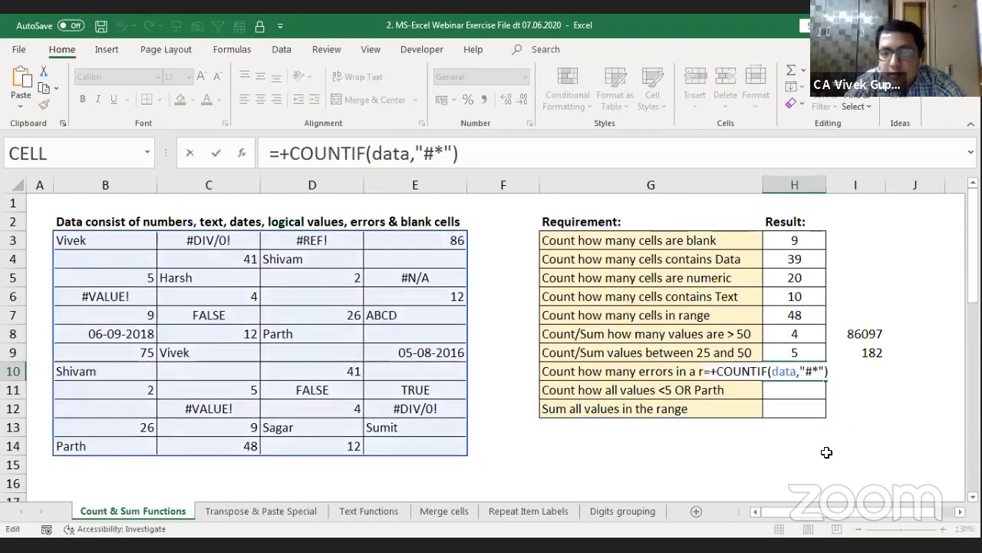
key("Left")
key("Left")
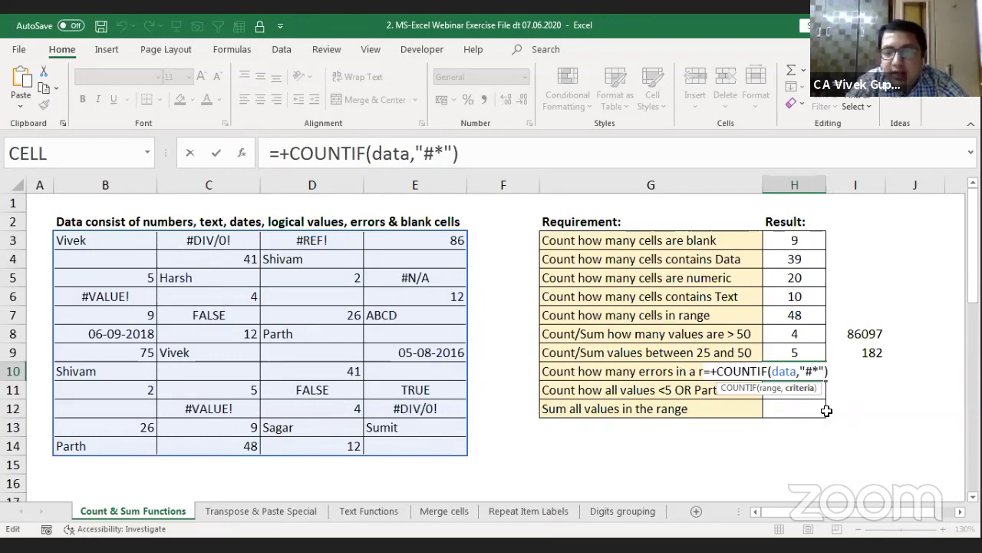
key("Tab")
key("Right")
key("Right")
key("Right")
key("Left")
key("Left")
key("Left")
key("Left")
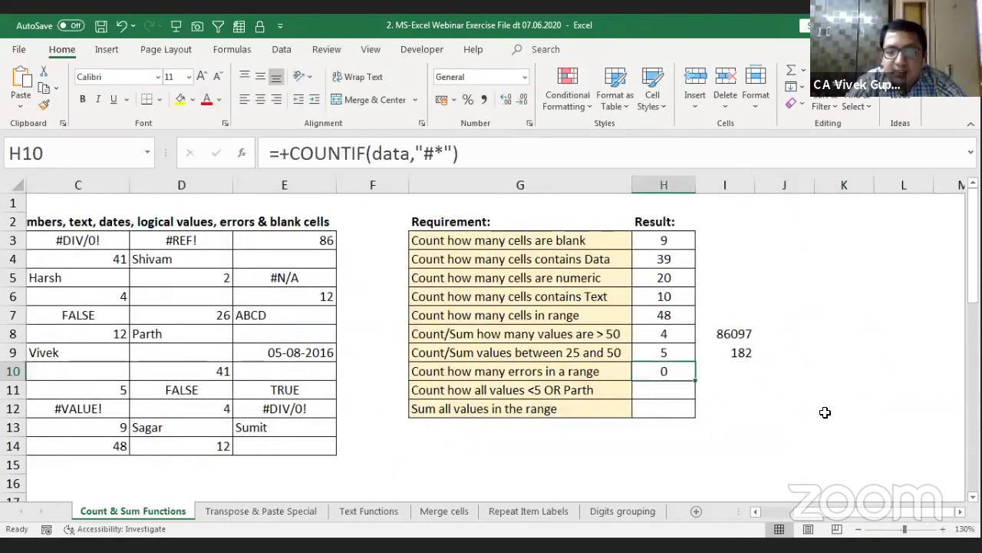
Step: Enter =+ISERROR(data) in H10, spilling a TRUE/FALSE grid across H10:K21
type("+")
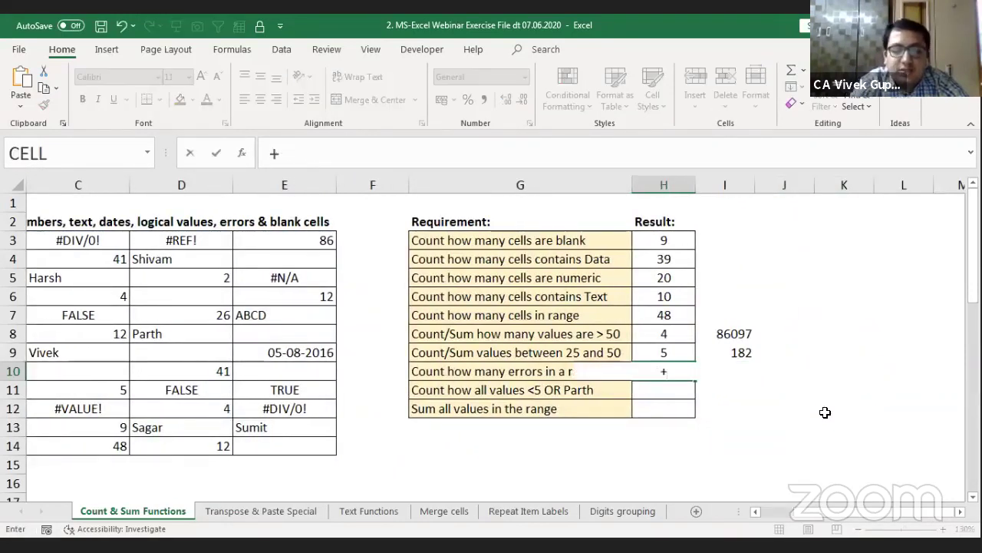
type("ise")
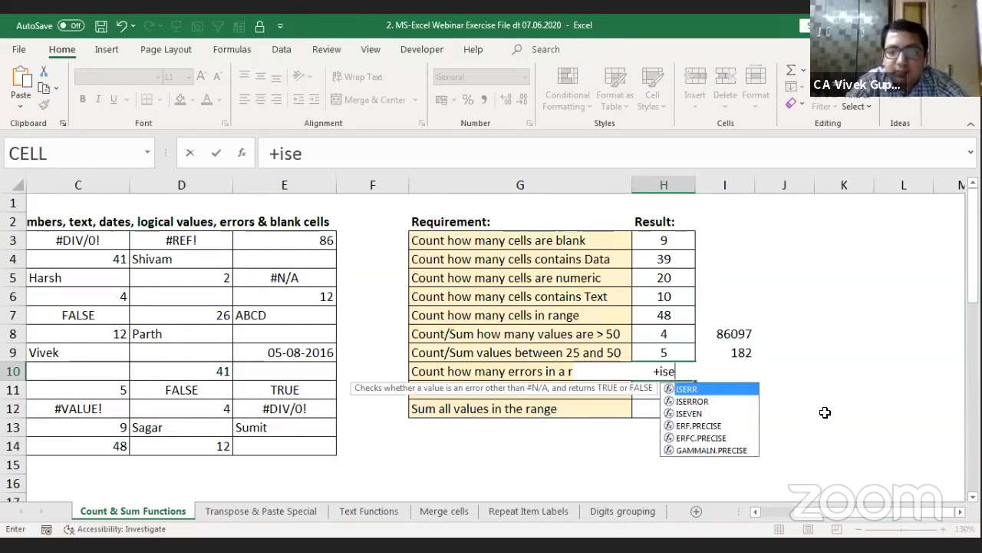
key("Down")
key("Tab")
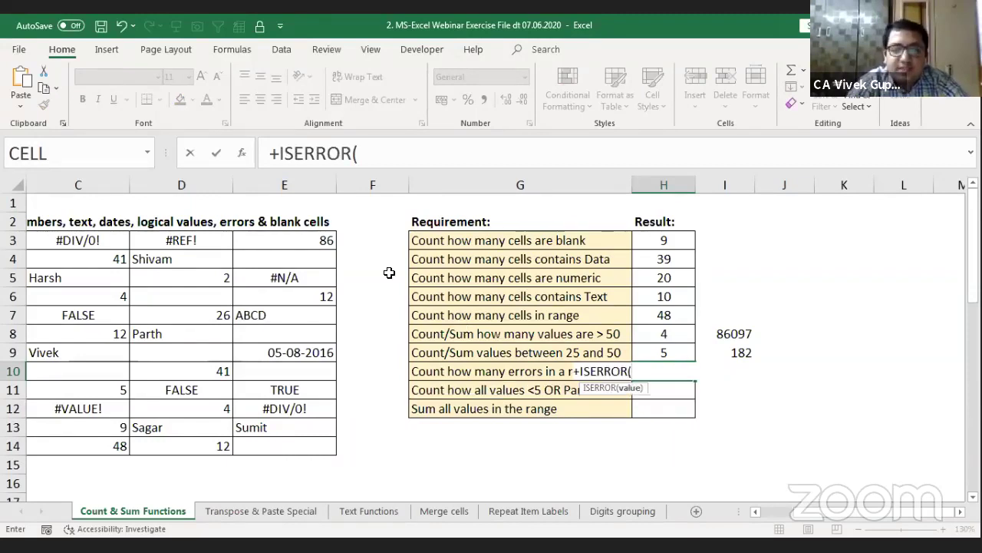
left_click(316, 241)
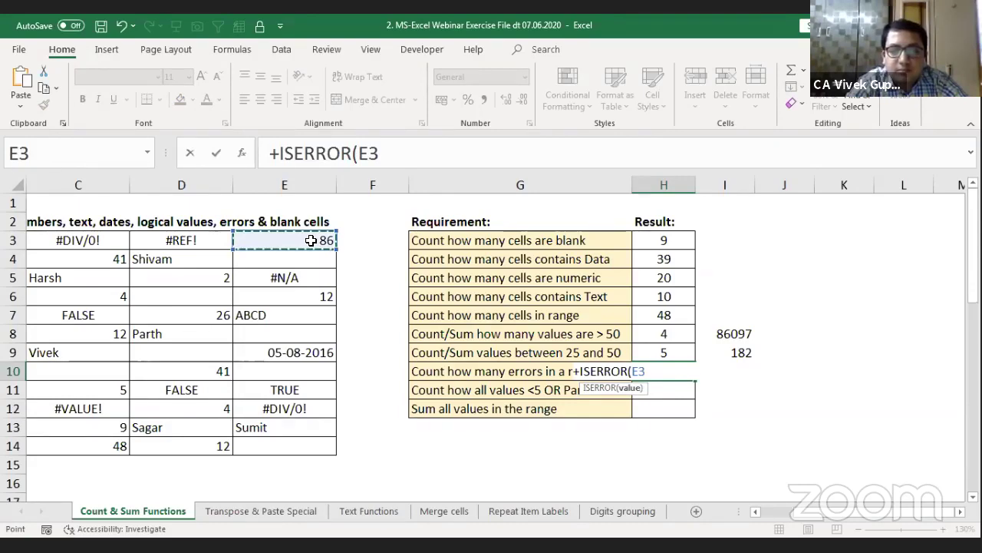
key("ctrl+shift+8")
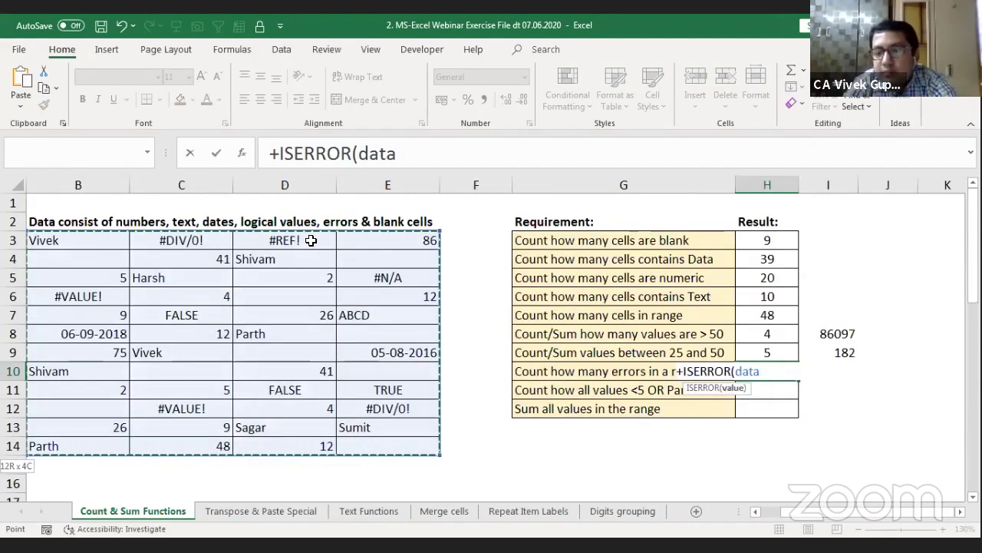
type(")")
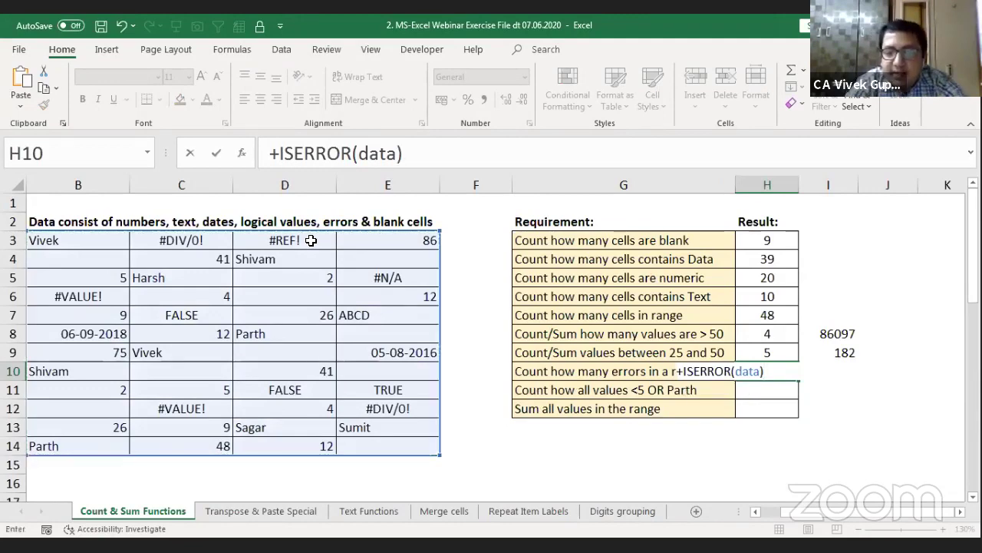
key("Return")
Step: Compare the TRUE results in I10:J10 with the #DIV/0! and #REF! cells C3 and D3
key("Right")
key("Right")
key("Right")
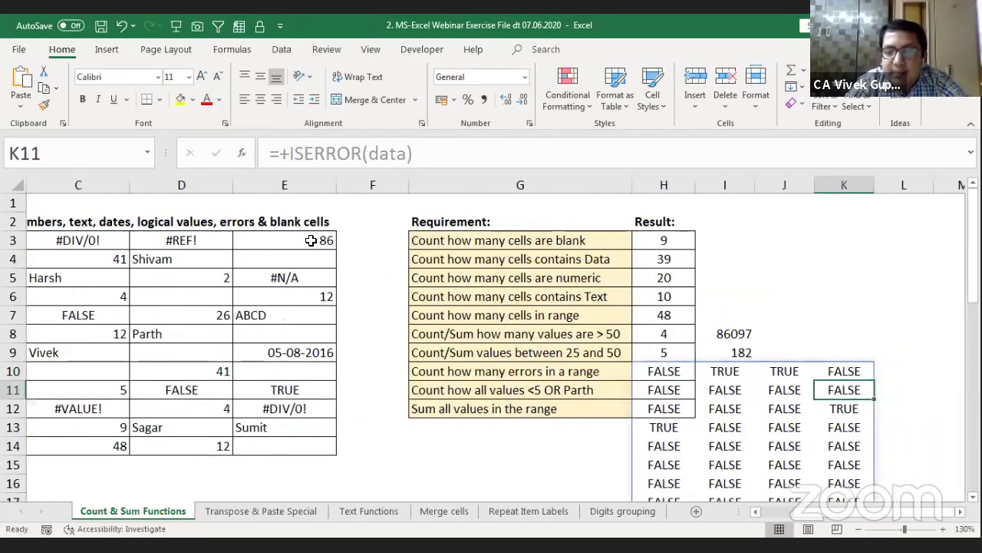
key("Left")
key("Left")
key("Up")
key("shift+Right")
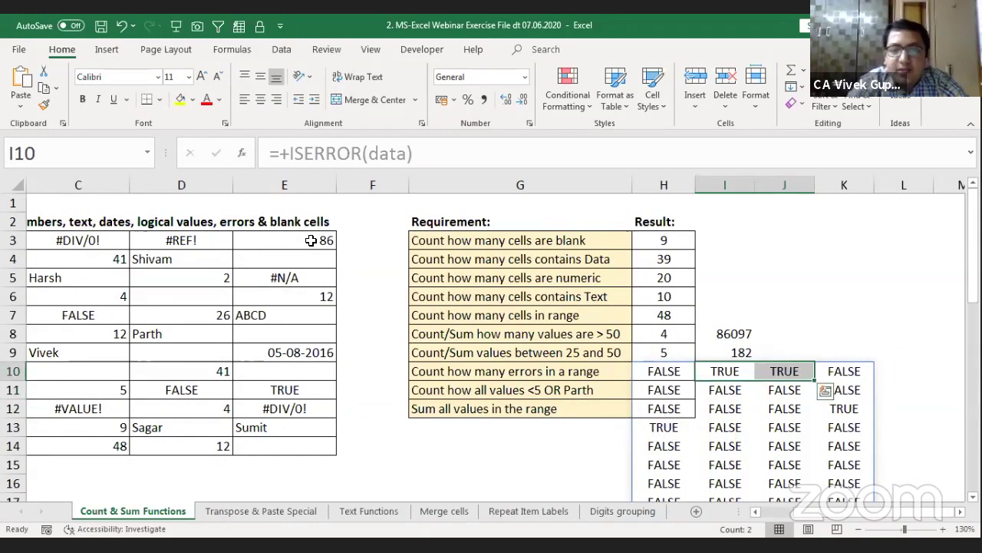
left_click(73, 235)
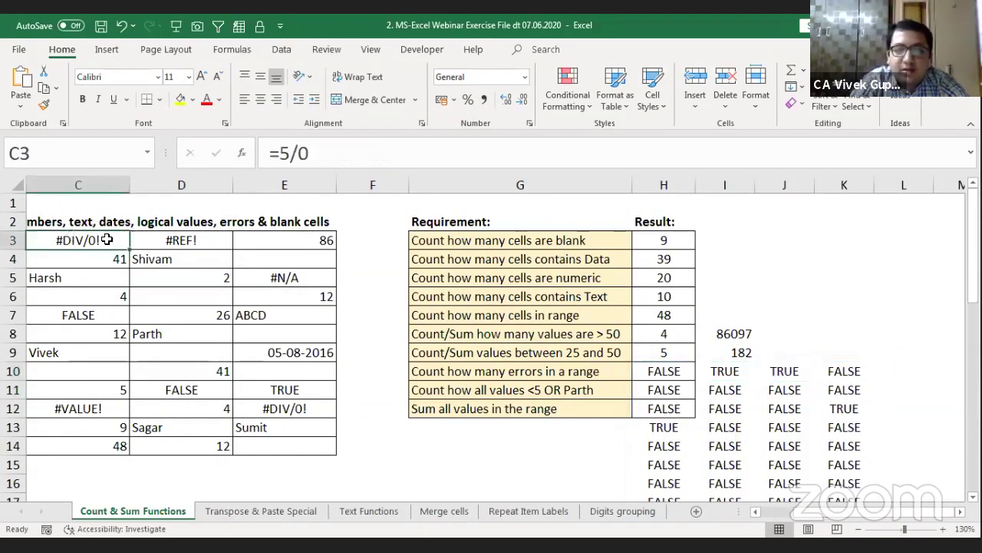
left_click(153, 238)
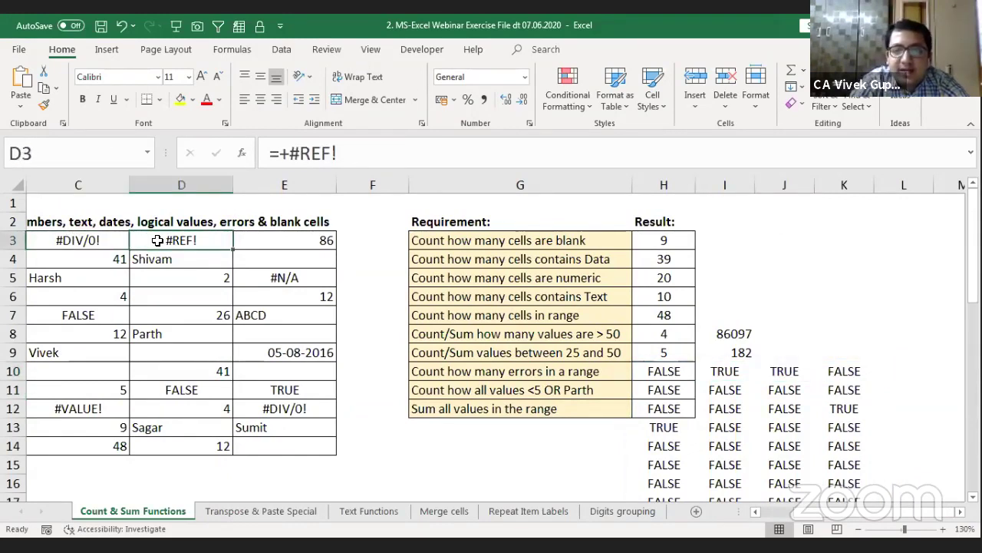
Step: Review H10's spill range and start appending *1 to its ISERROR formula
left_click(675, 370)
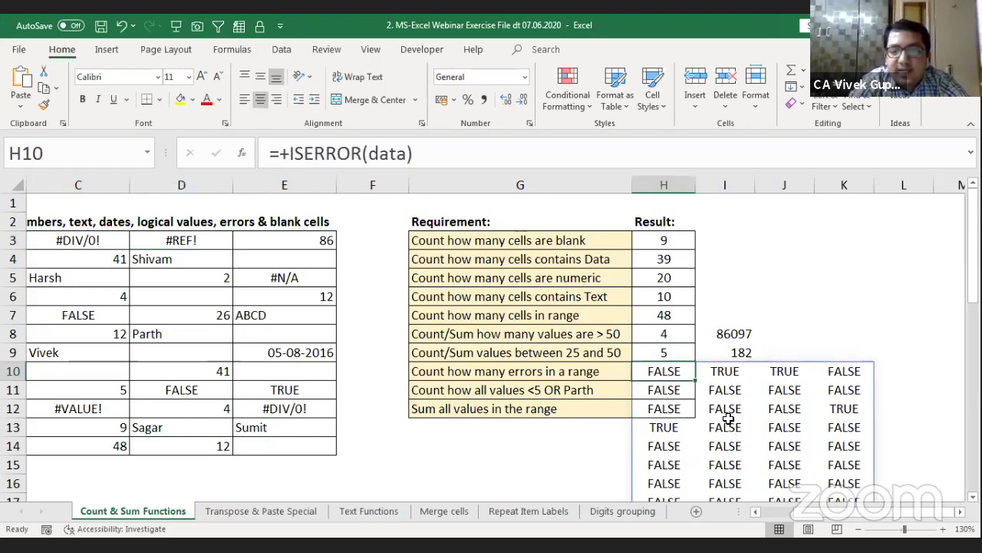
scroll(727, 419, "down", 1)
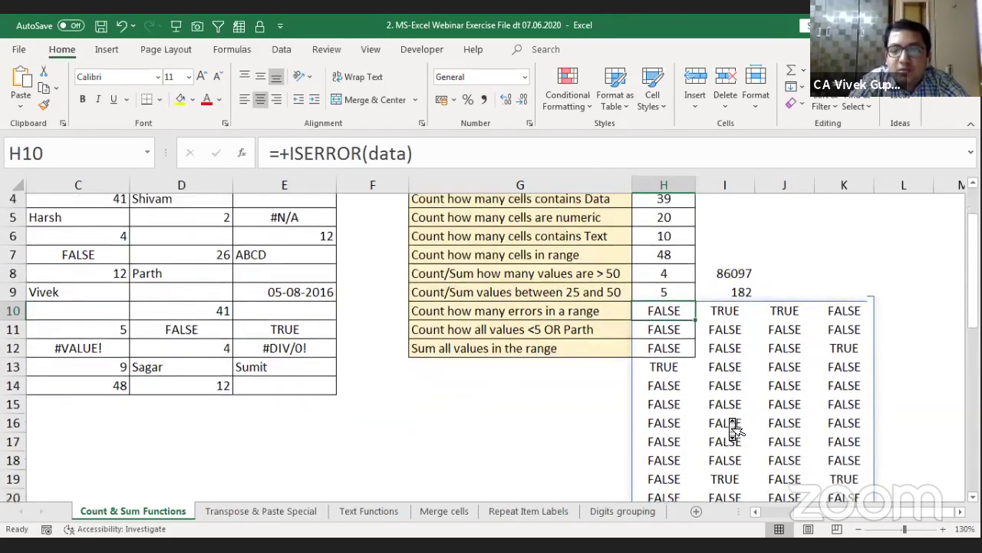
scroll(733, 430, "down", 1)
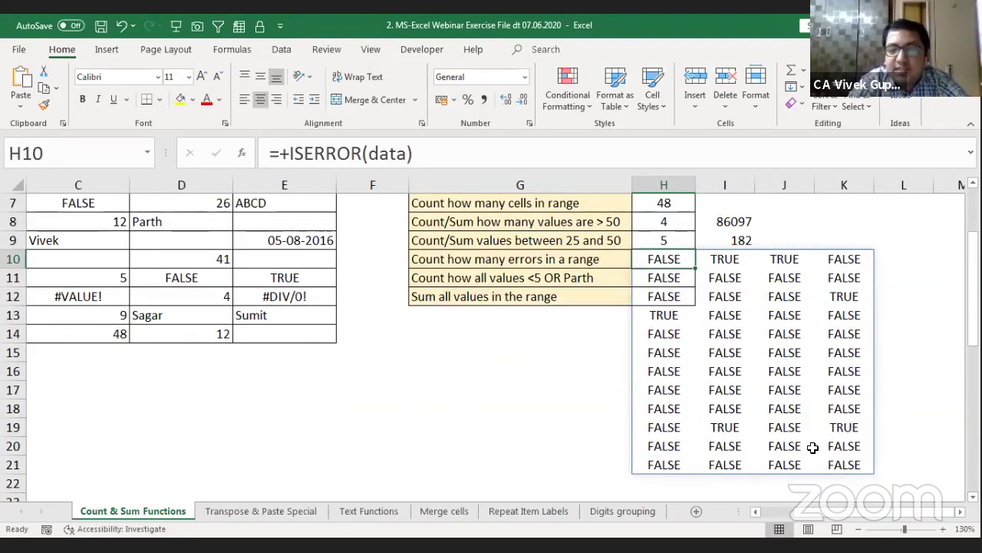
scroll(657, 454, "right", 1)
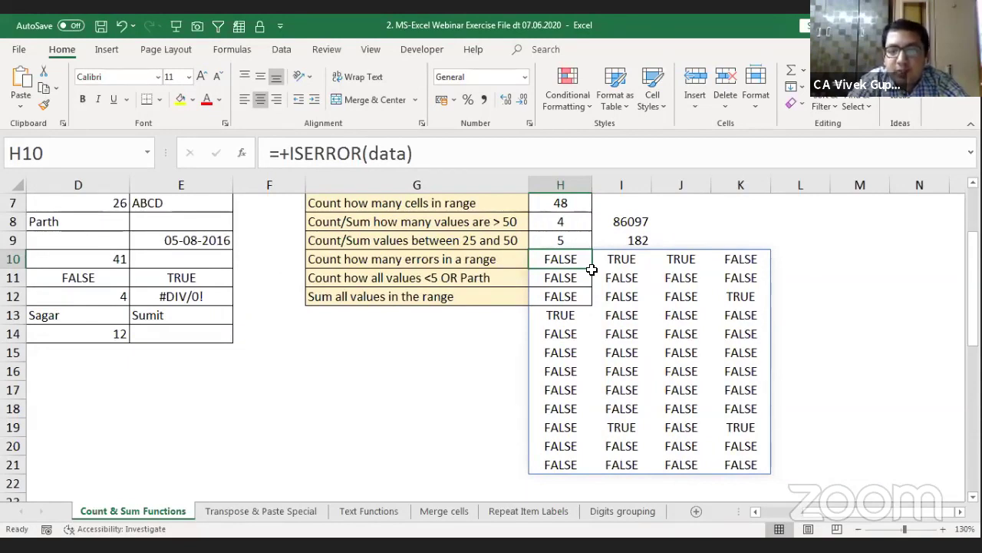
left_click(290, 153)
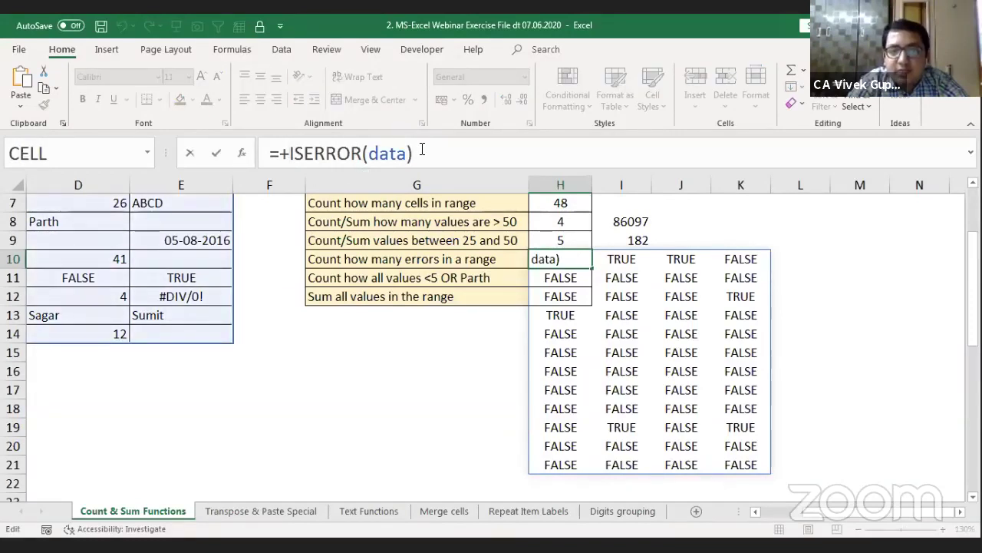
type("1")
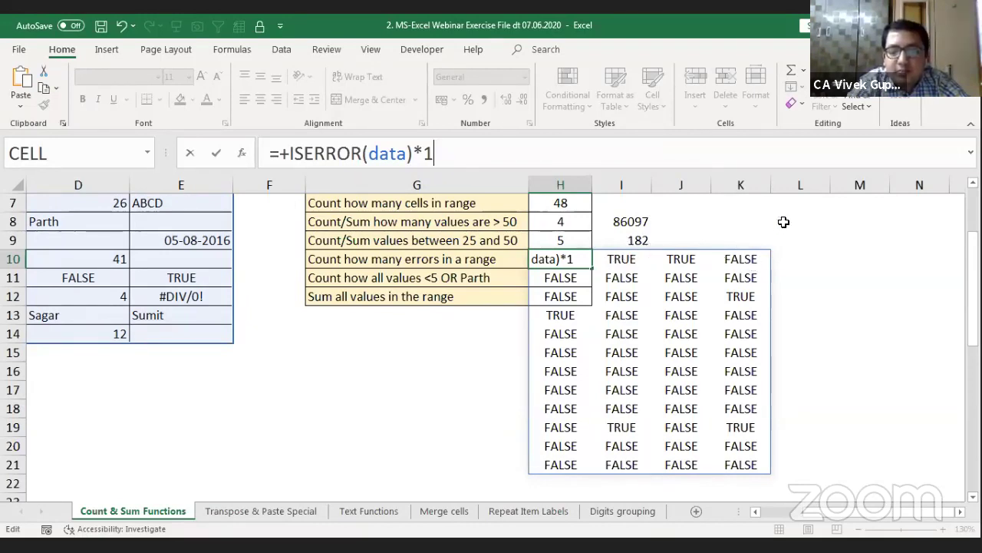
Step: Commit ISERROR(data)*1 and check the 1s and 0s in I10, J10 and I15
key("Return")
key("Up")
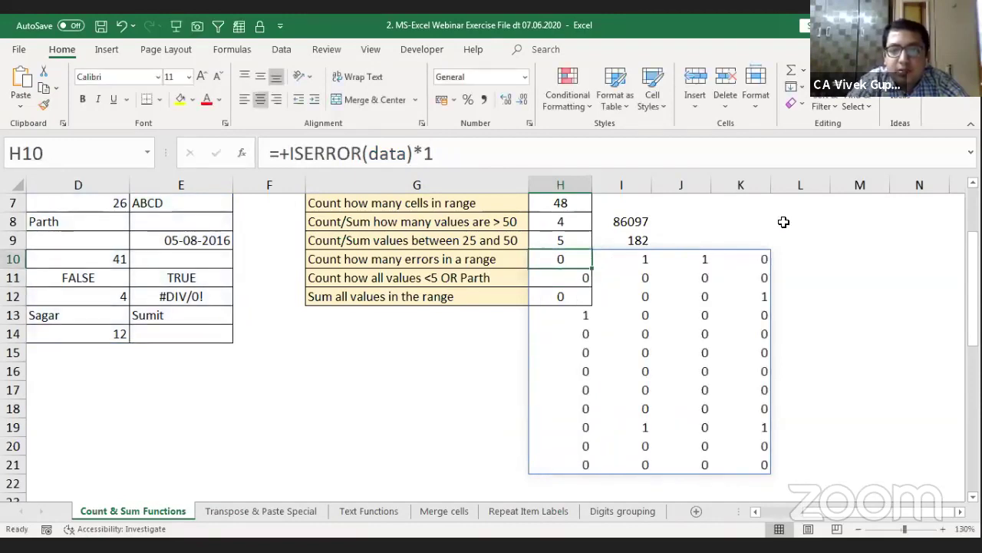
left_click(626, 262)
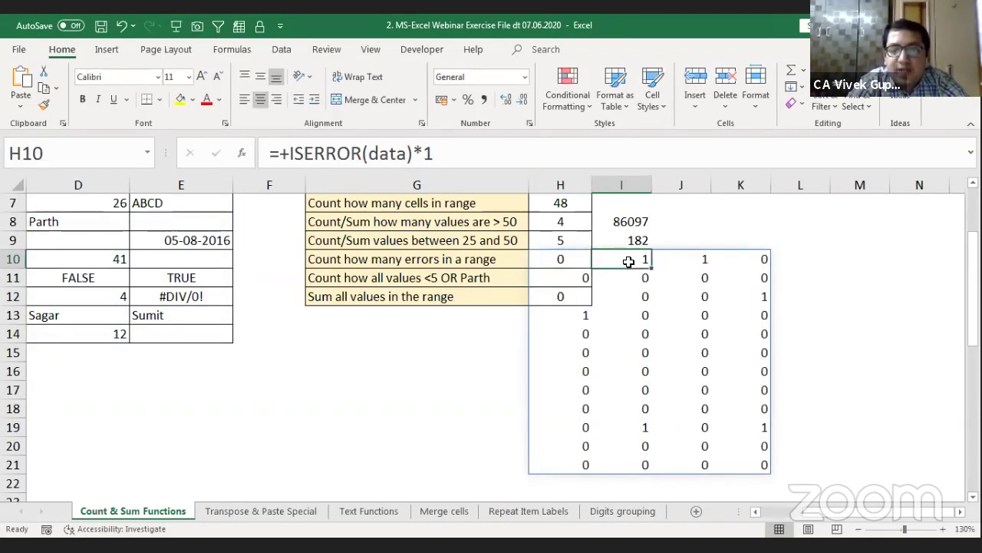
left_click(679, 260)
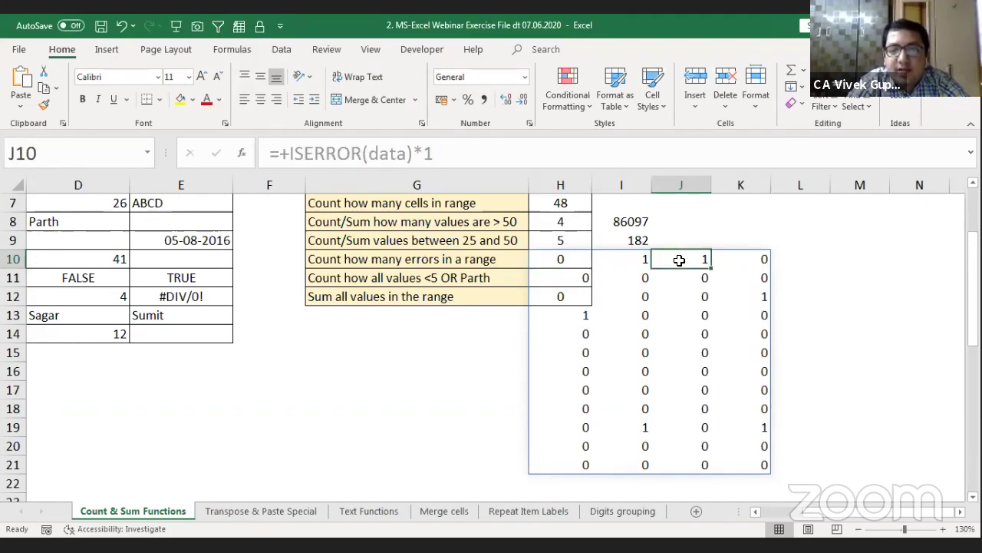
left_click(624, 352)
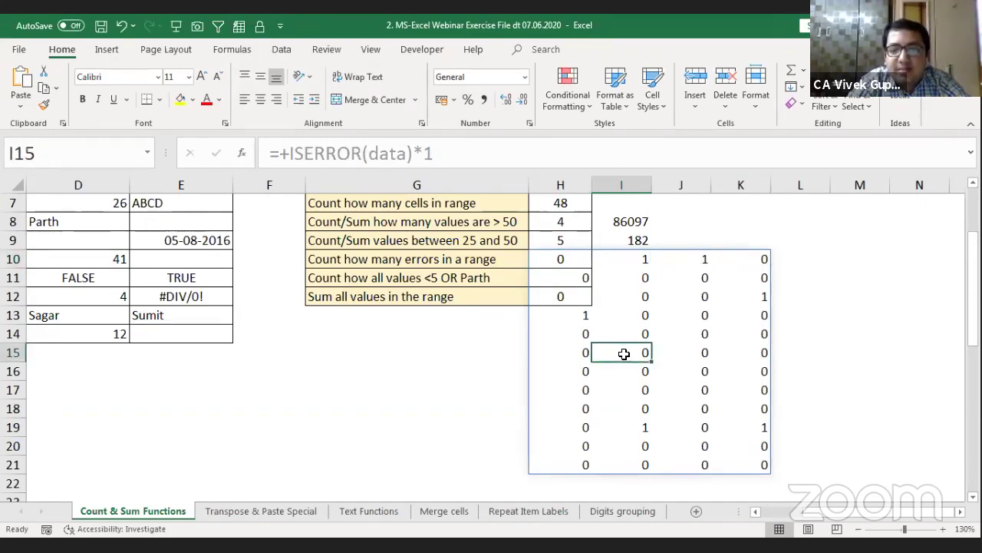
scroll(623, 354, "up", 2)
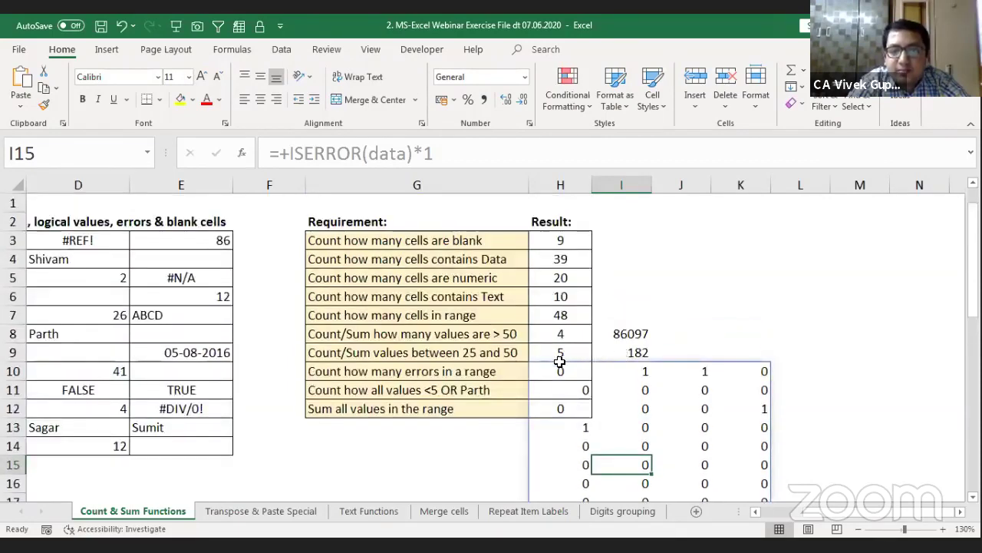
Step: Wrap H10's formula as =+SUM(ISERROR(data)*1), giving a single error total of 6
left_click(555, 367)
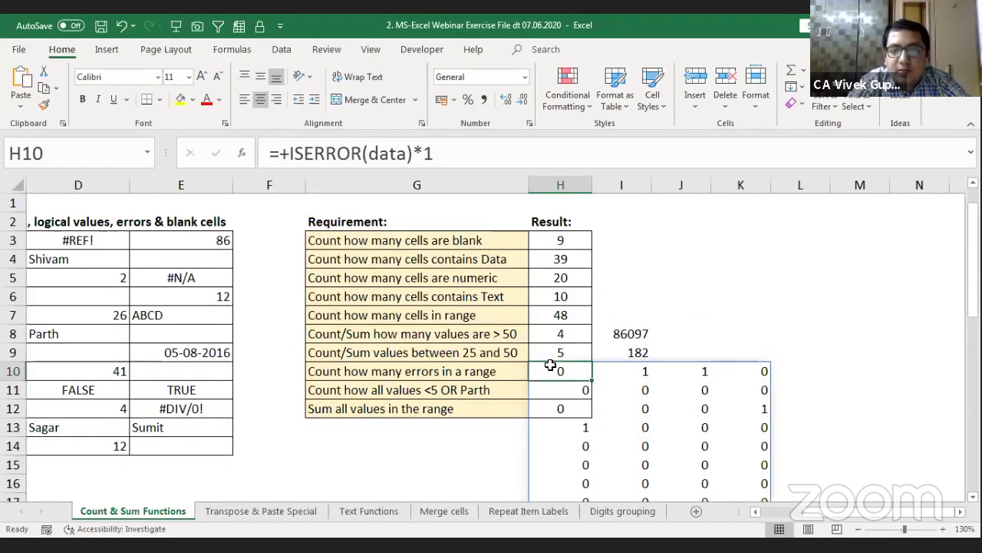
left_click(292, 163)
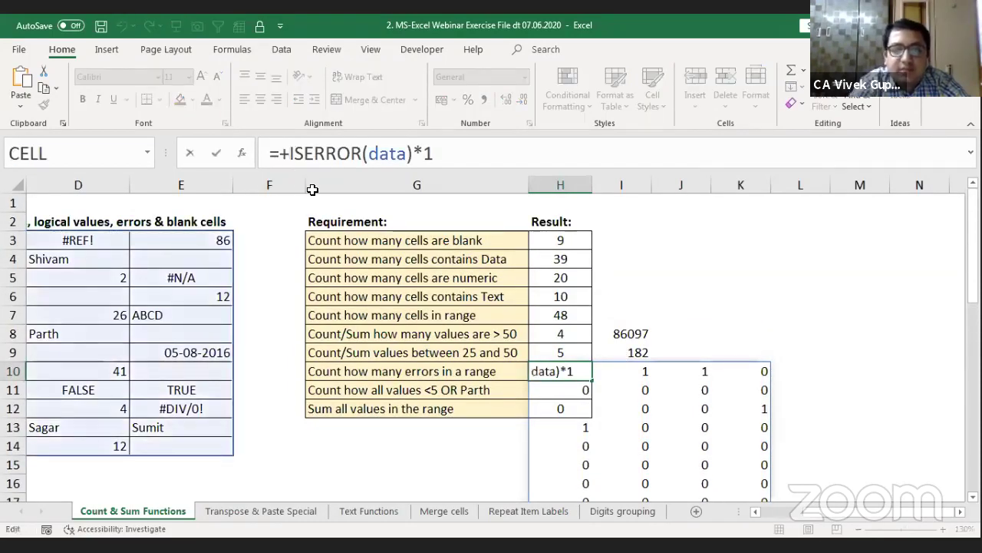
type("SUM(")
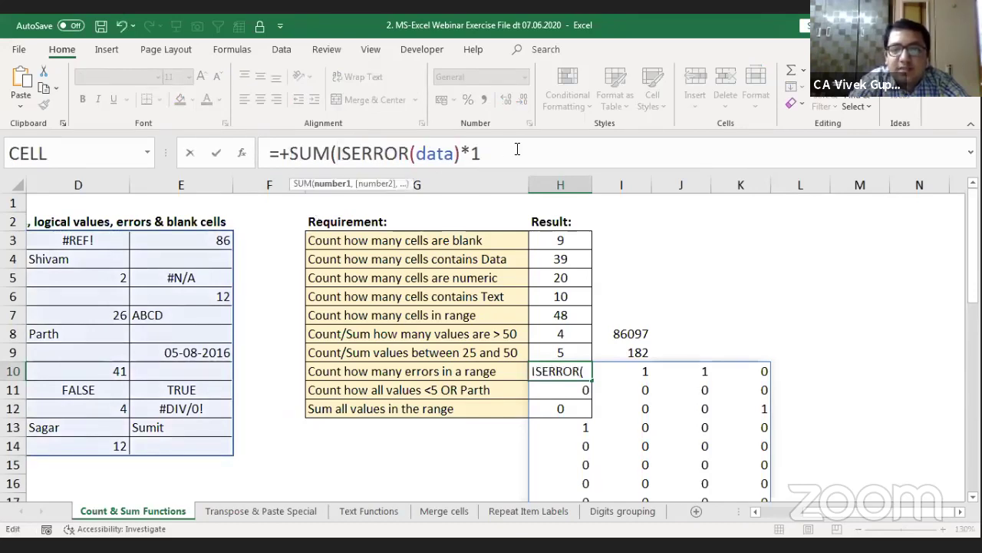
left_click(517, 149)
type(")")
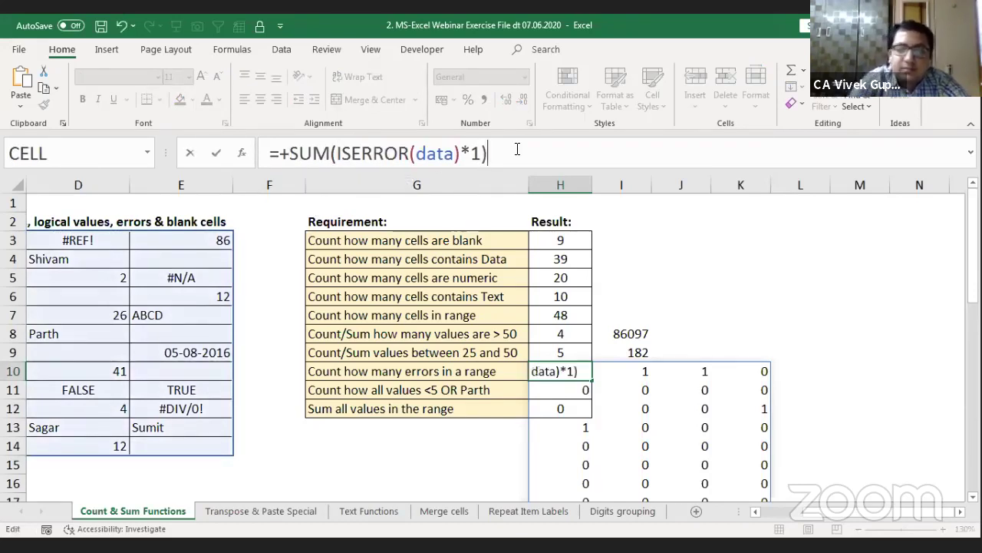
key("Return")
key("Up")
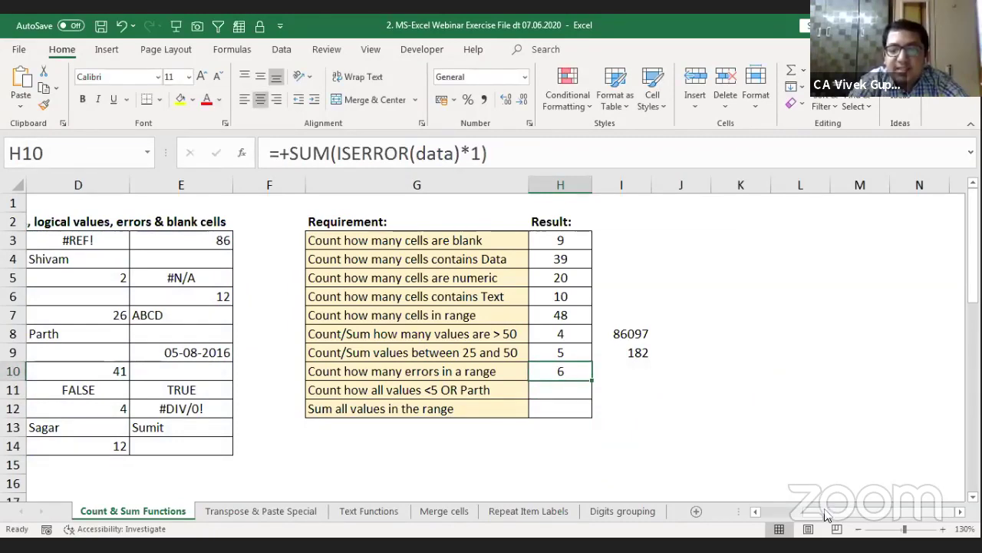
Step: Select the six error cells C3, B6, C12, E12, E5 and D3, then return to H10
scroll(814, 515, "left", 3)
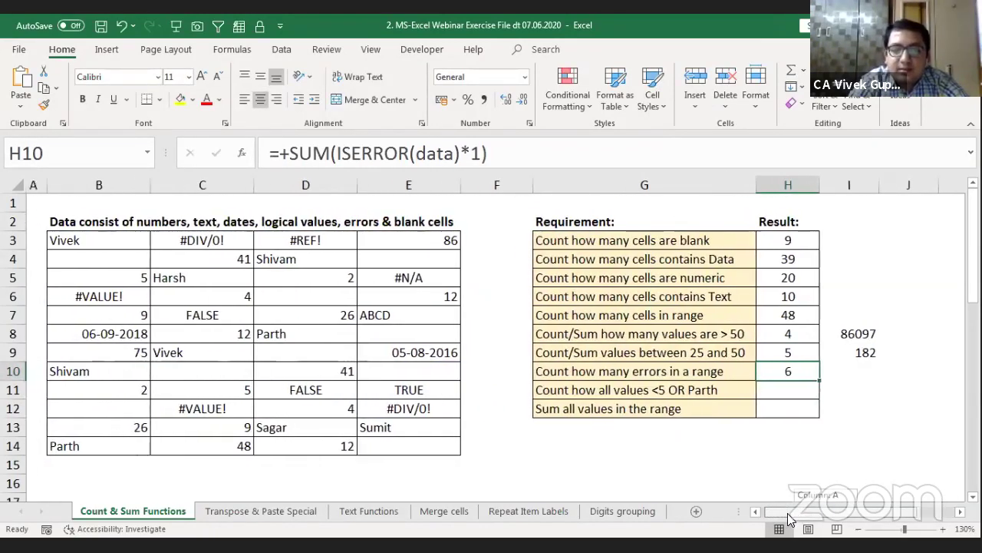
left_click(191, 243)
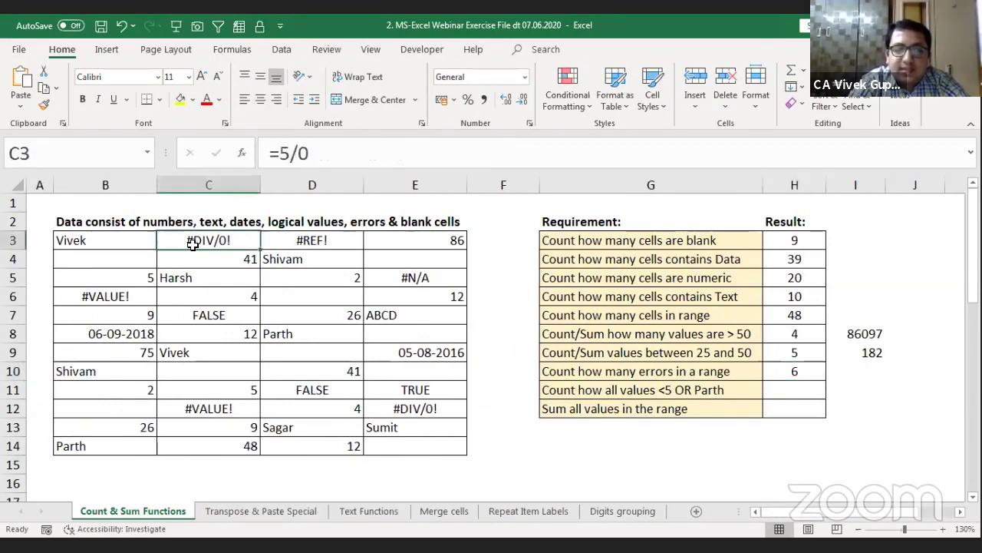
left_click(129, 296, "ctrl")
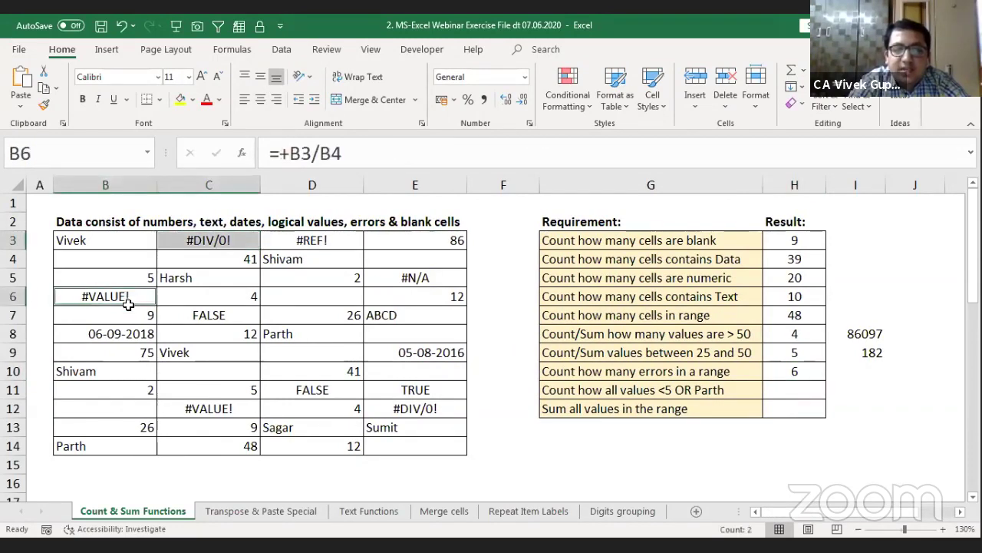
left_click(209, 403, "ctrl")
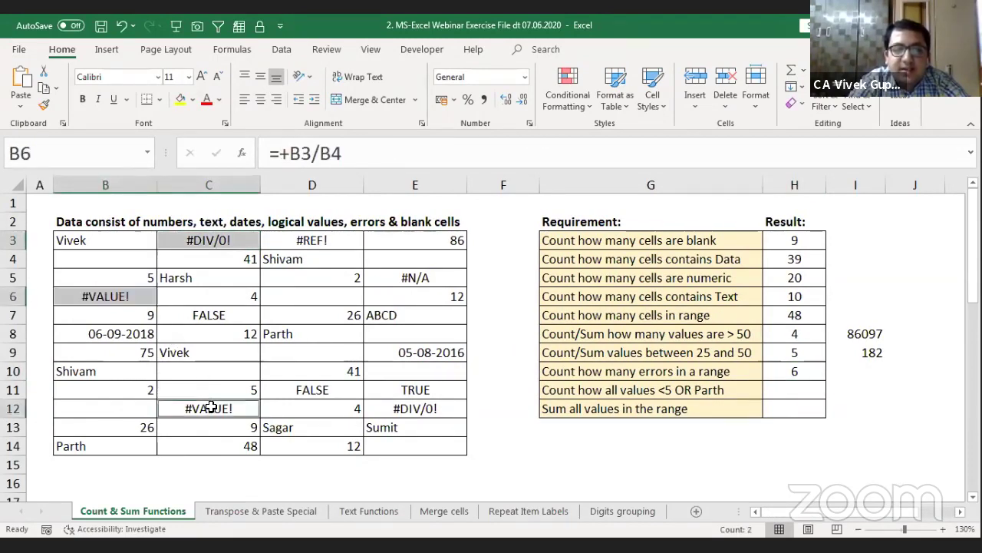
left_click(417, 409, "ctrl")
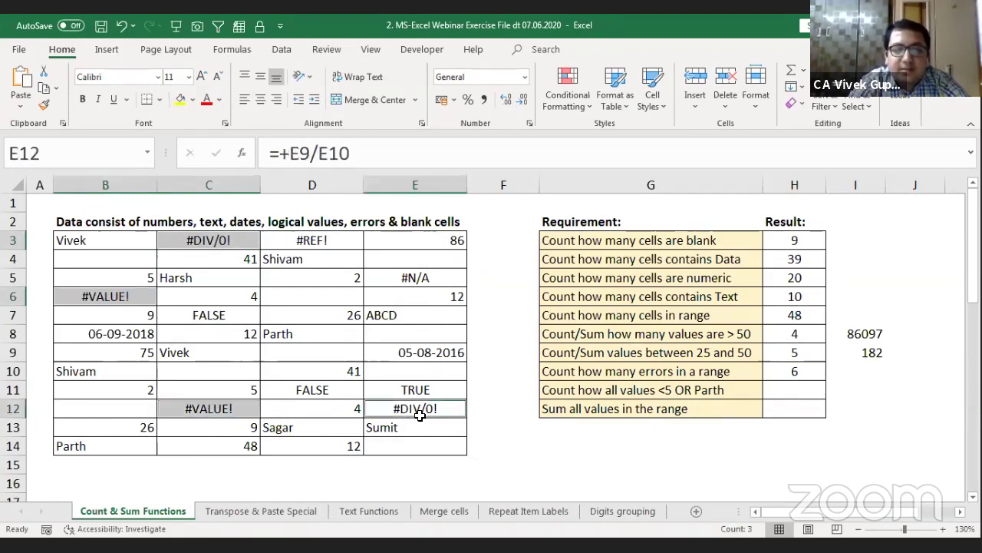
left_click(430, 279, "ctrl")
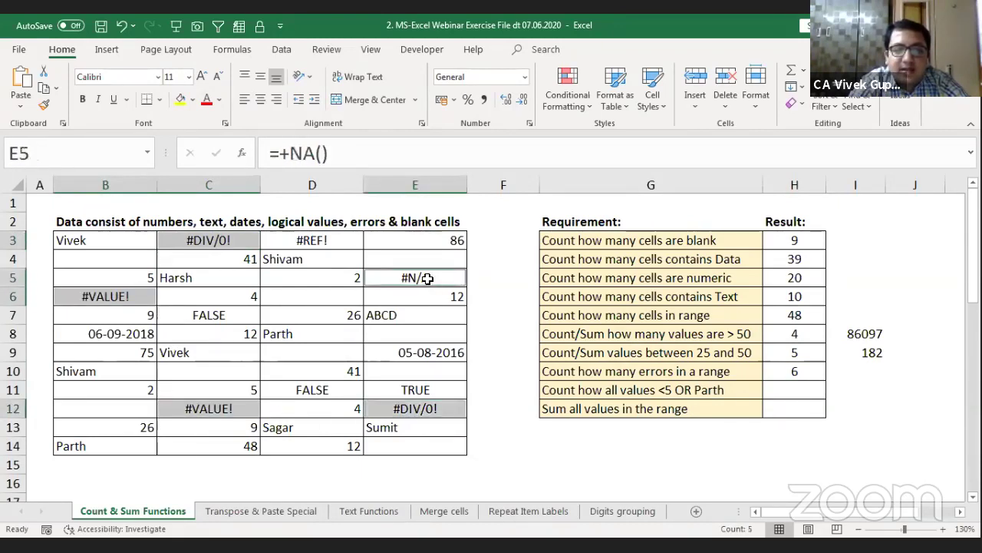
left_click(336, 236, "ctrl")
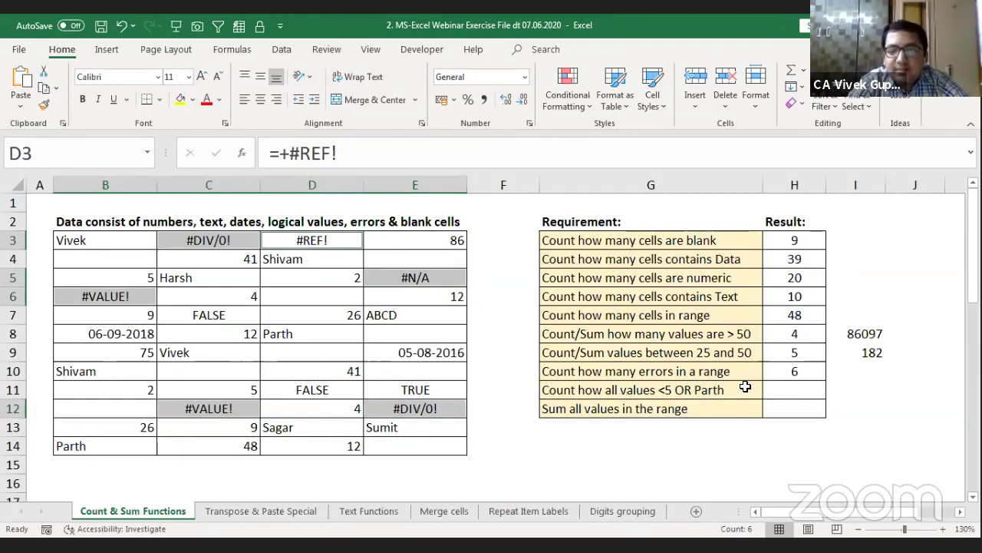
left_click(815, 374)
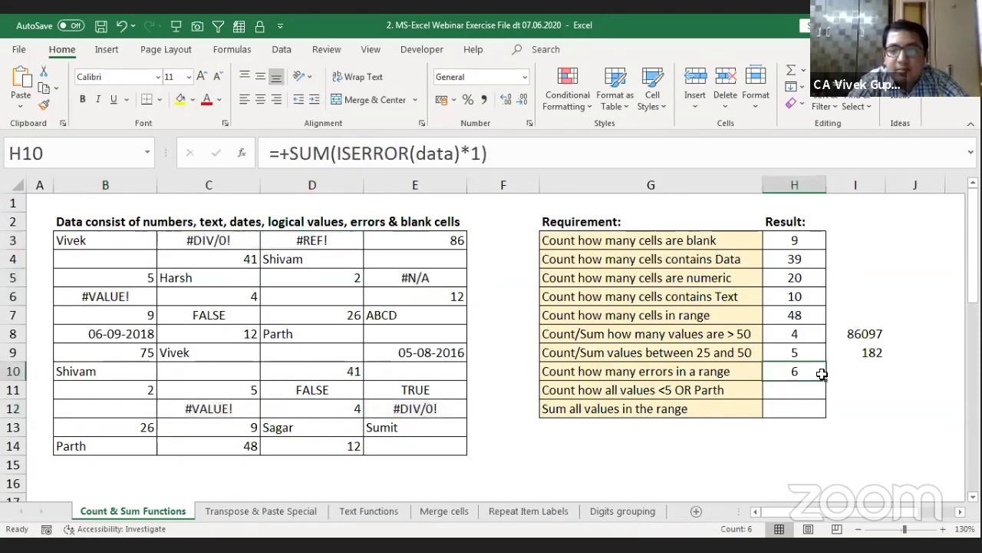
Step: Select B3:E14 and start a new formula-based conditional formatting rule
left_click_drag(103, 238, 105, 242)
key("shift+Down")
key("shift+Down")
key("shift+Down")
key("shift+Down")
key("shift+Down")
key("shift+Down")
key("shift+Down")
key("shift+Down")
key("shift+Down")
key("shift+Down")
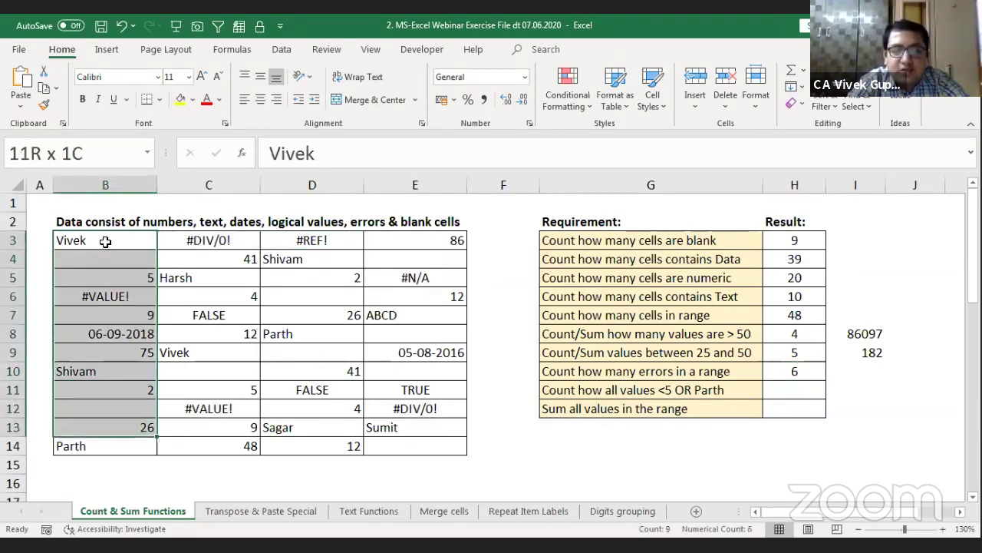
key("shift+Right")
key("shift+Right")
key("shift+Right")
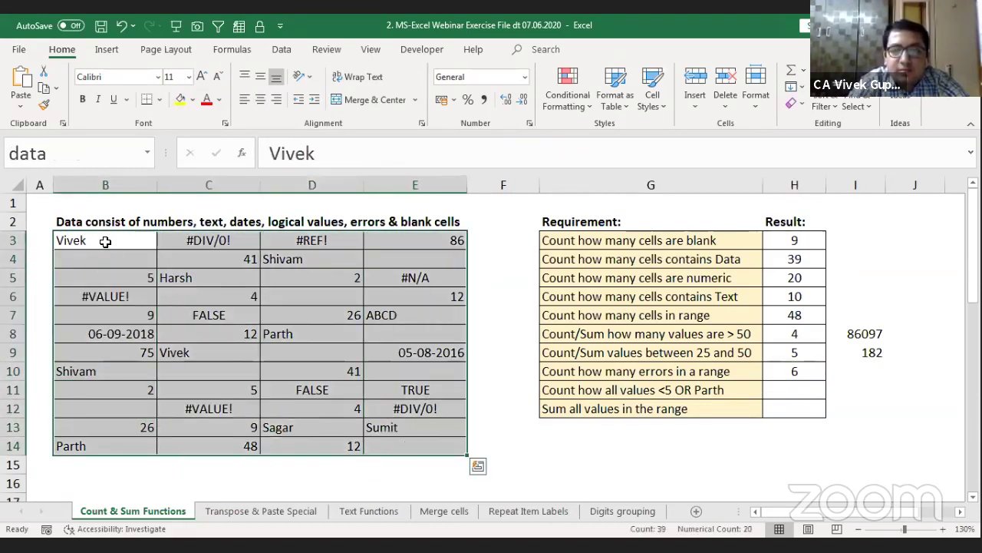
left_click(564, 113)
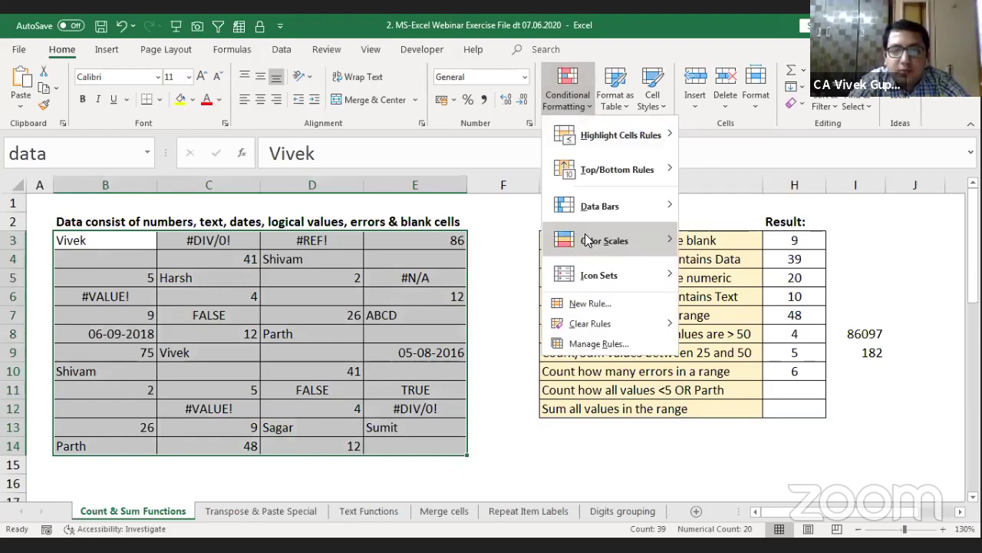
left_click(590, 303)
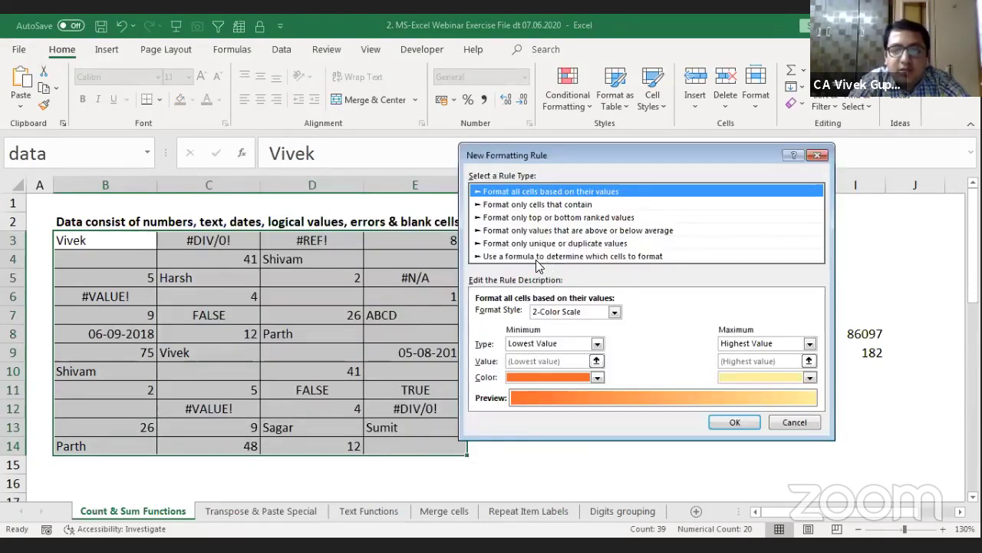
left_click(537, 257)
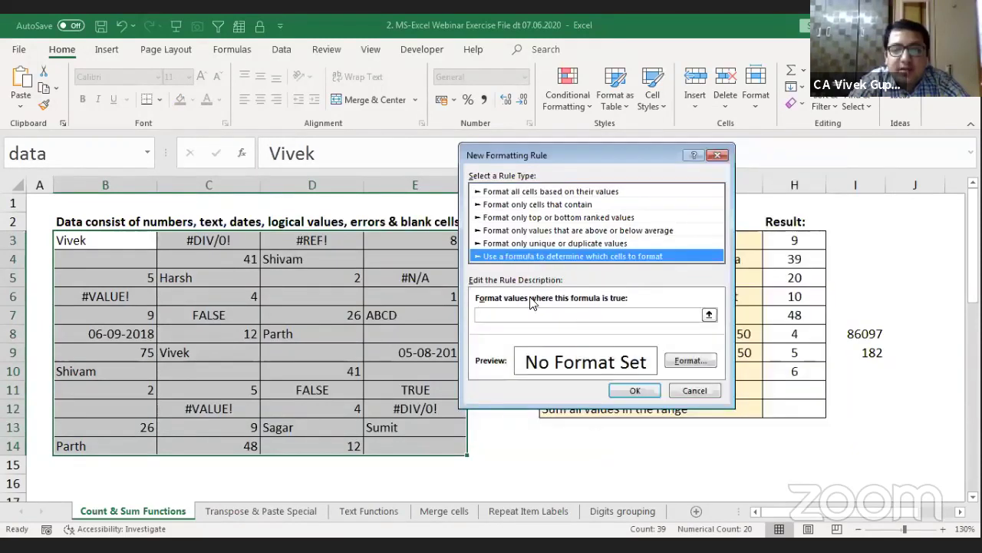
Step: Enter the rule formula =ISERROR(B3) with a fully relative B3 reference
left_click(514, 313)
type("=")
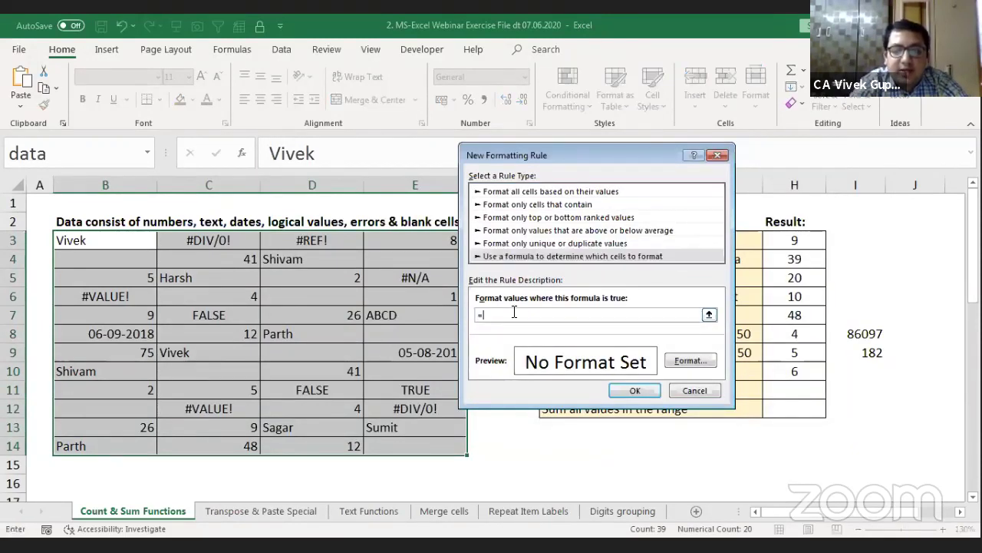
type("is")
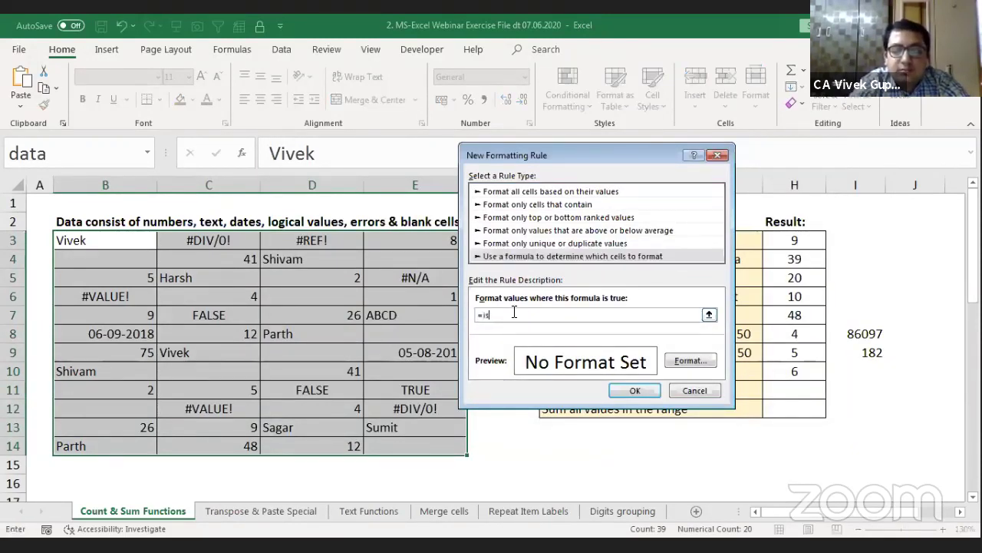
type("err")
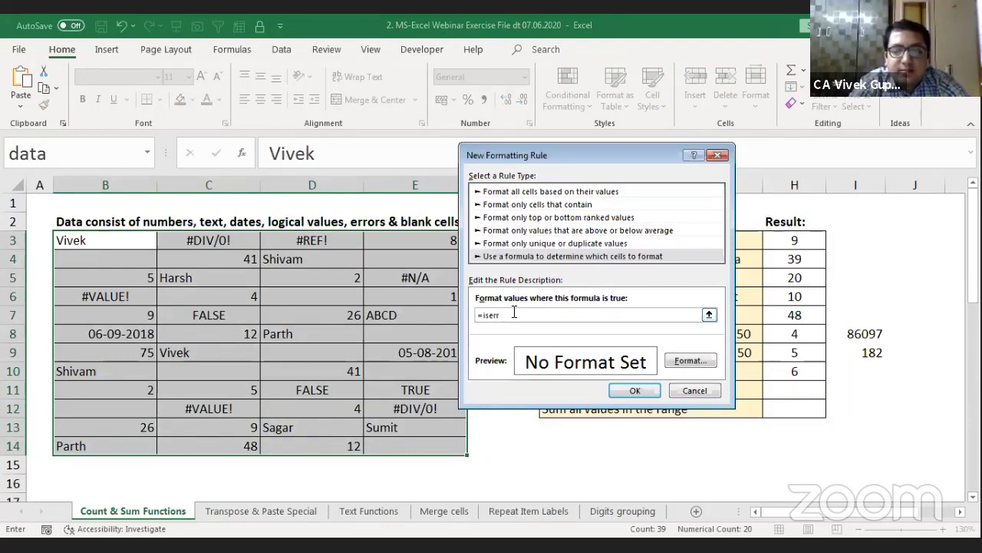
type("or")
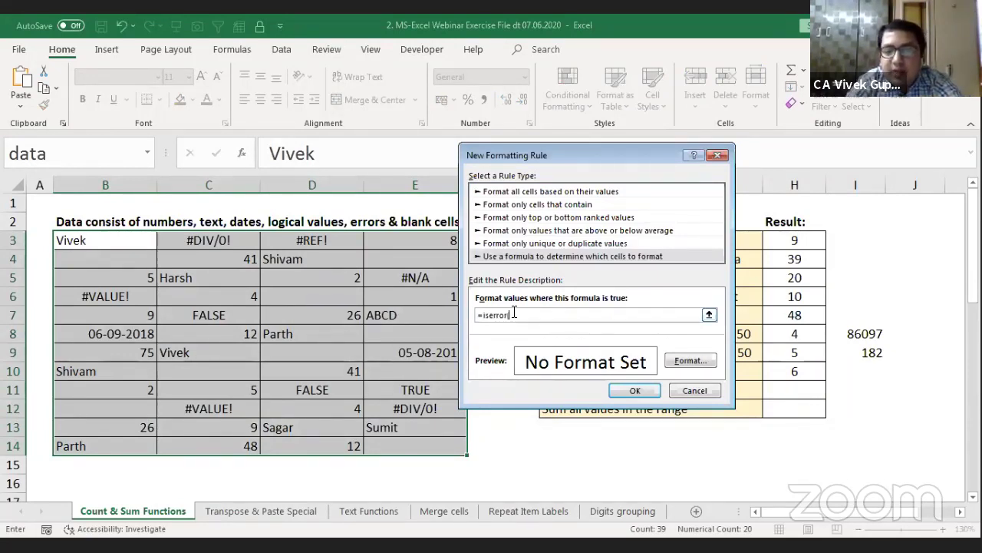
type("(")
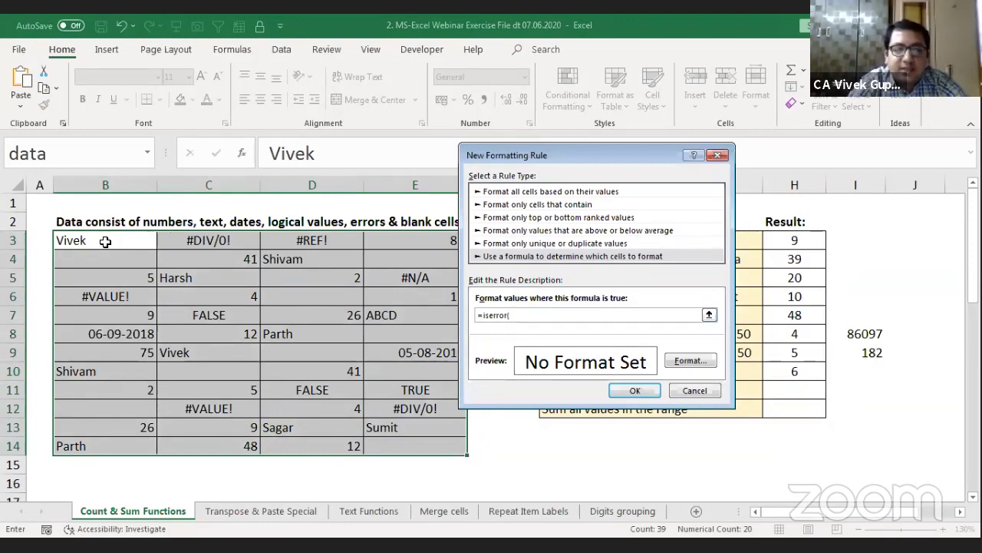
left_click(105, 241)
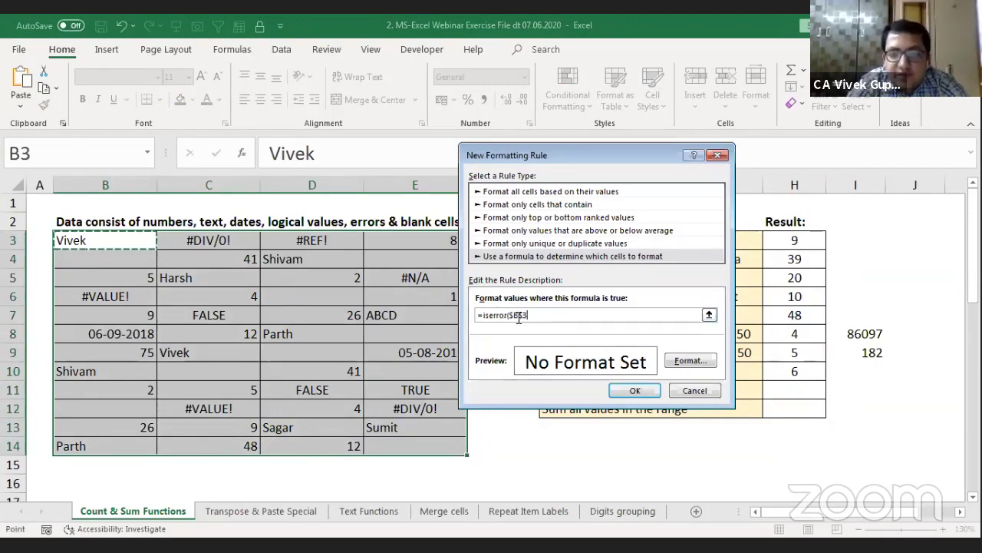
key("F4")
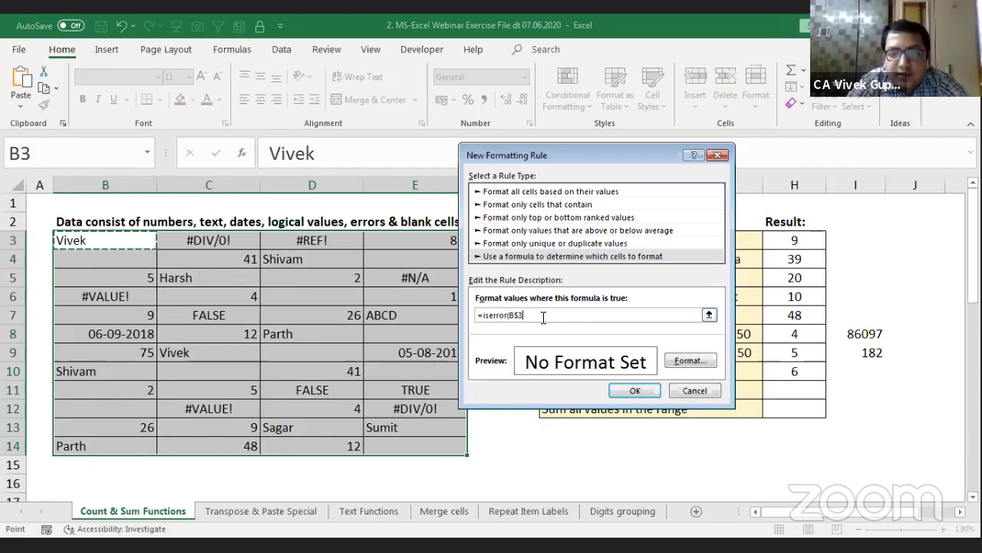
key("F4")
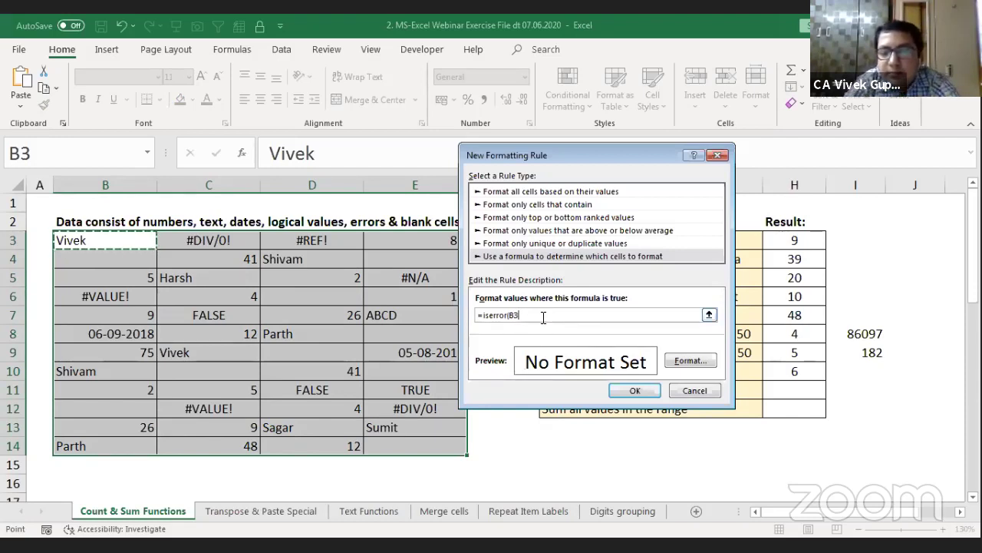
type(")")
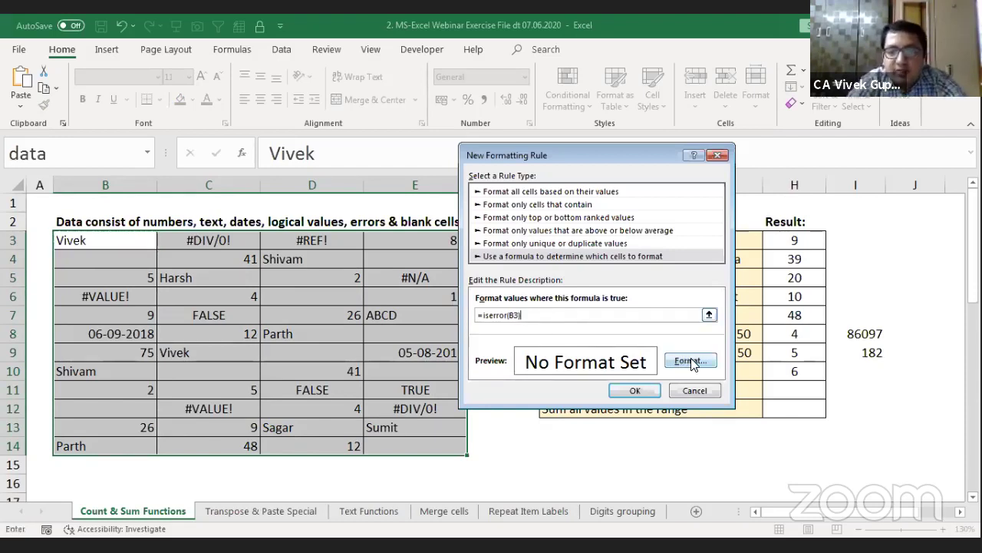
Step: Give the error rule a peach background fill and confirm it
left_click(692, 363)
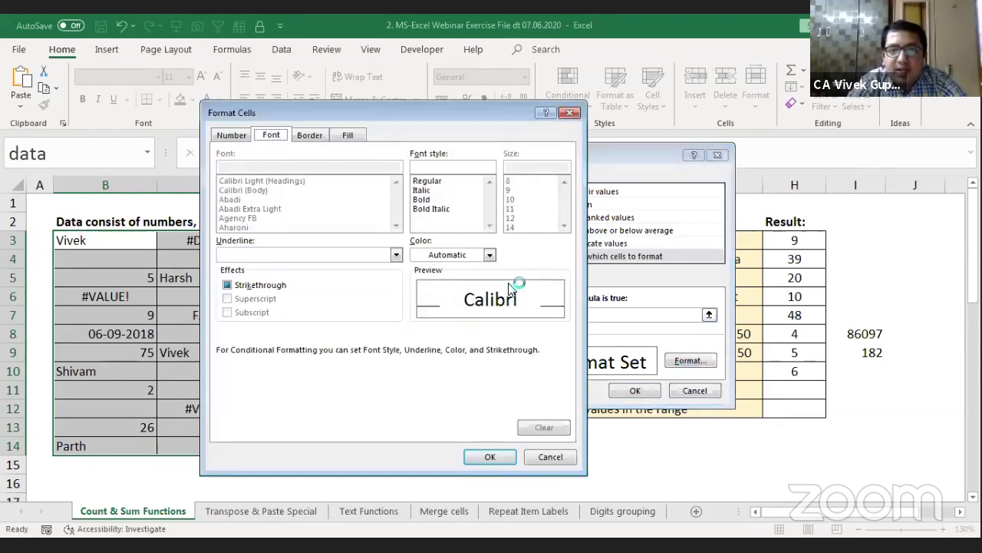
left_click(355, 135)
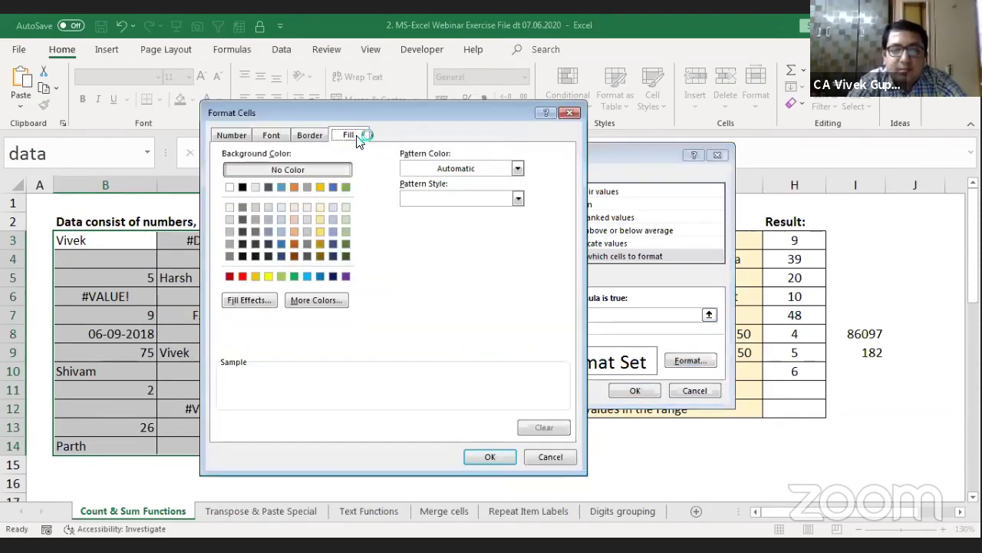
left_click(295, 230)
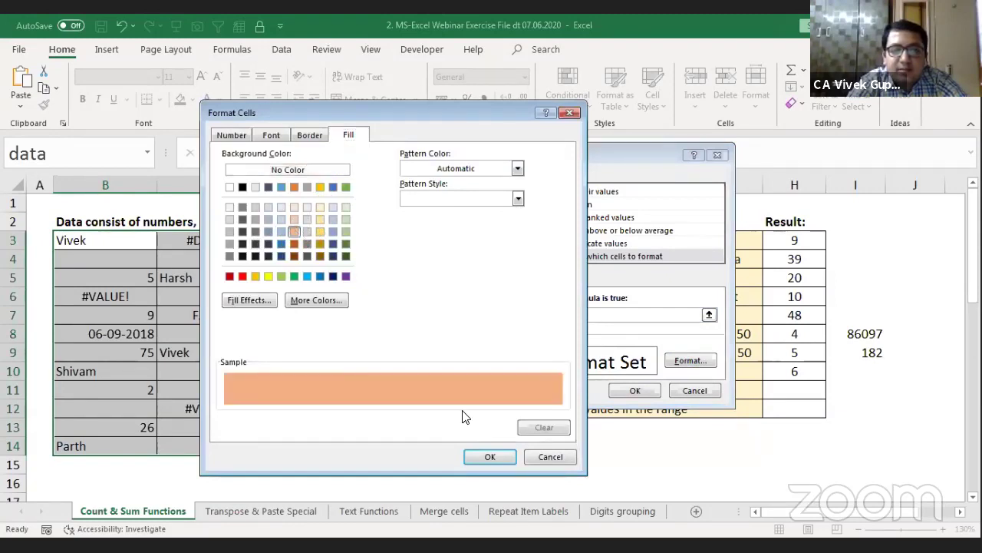
left_click(491, 457)
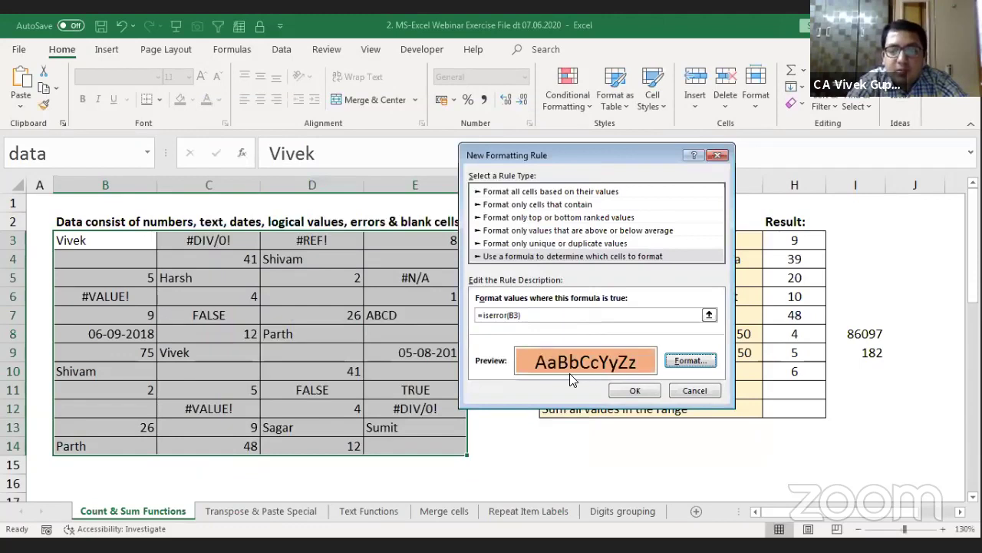
left_click(651, 395)
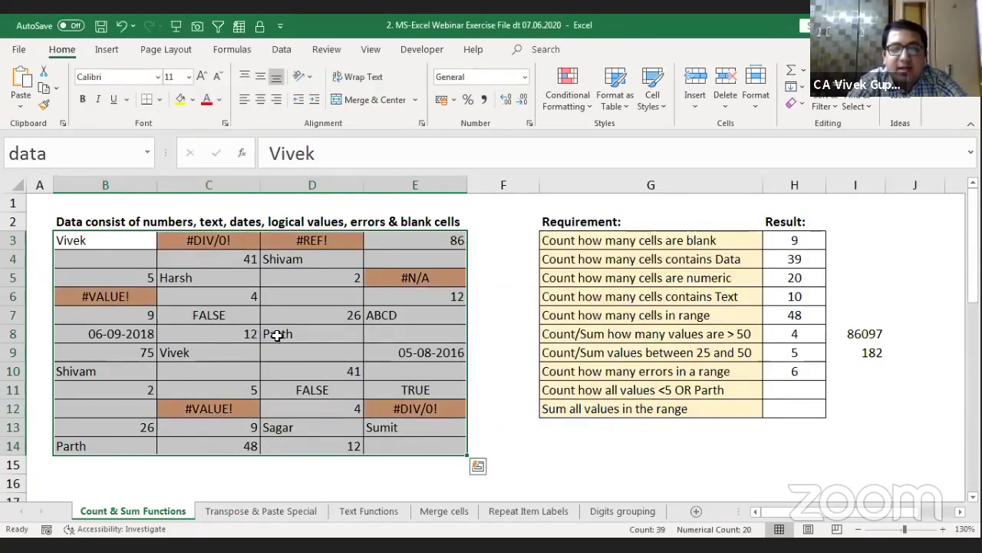
Step: Enter +8/0 in D8 to create a #DIV/0! error that turns orange
left_click(277, 336)
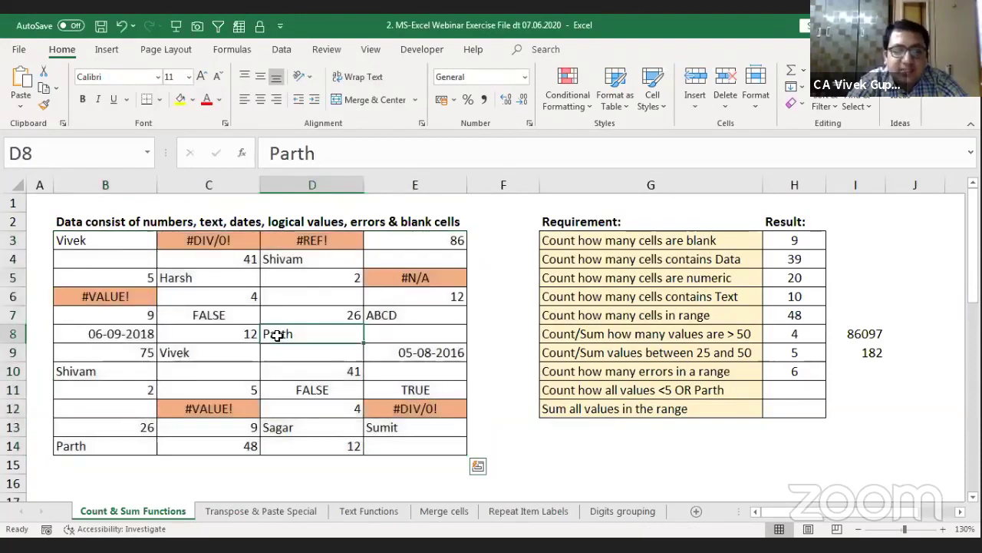
left_click(232, 338)
left_click(309, 339)
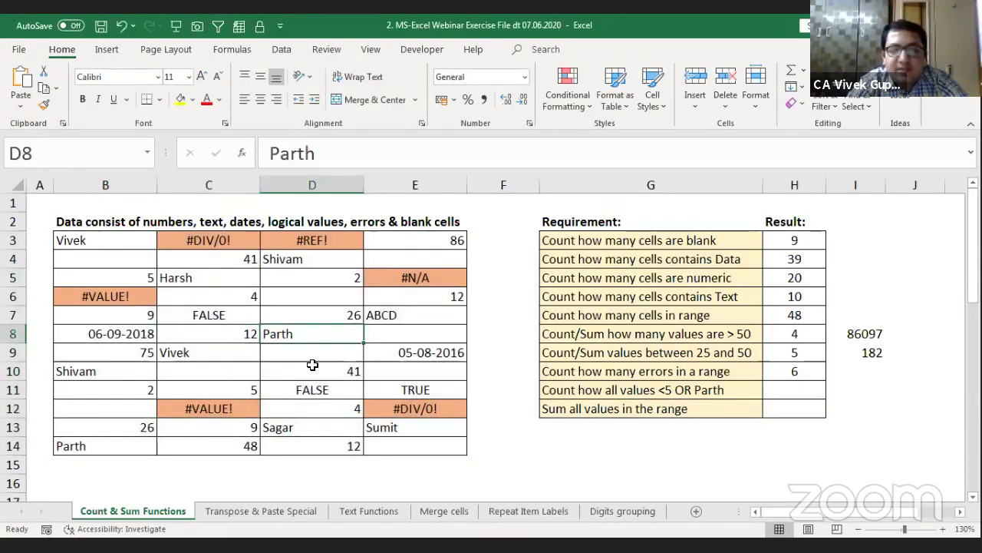
type("+8")
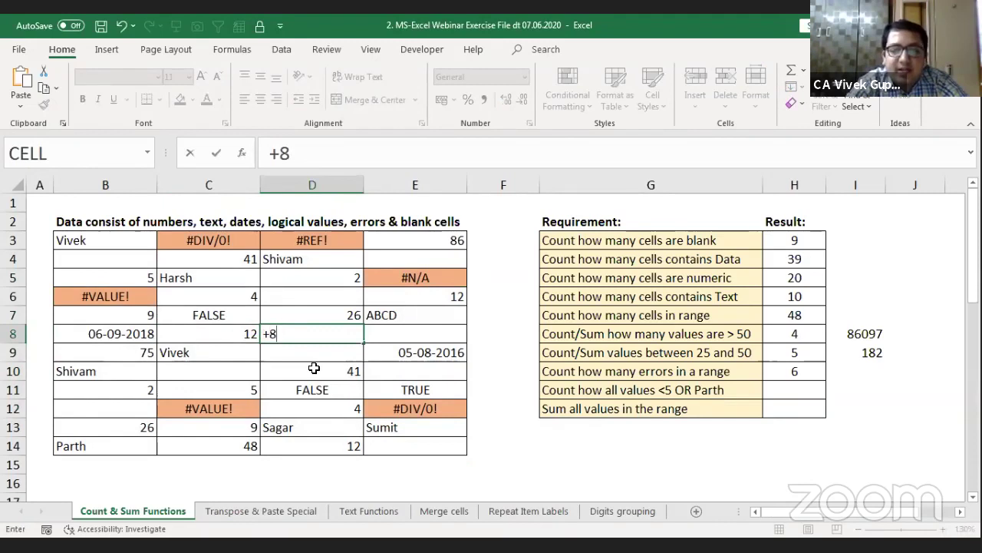
type("/0")
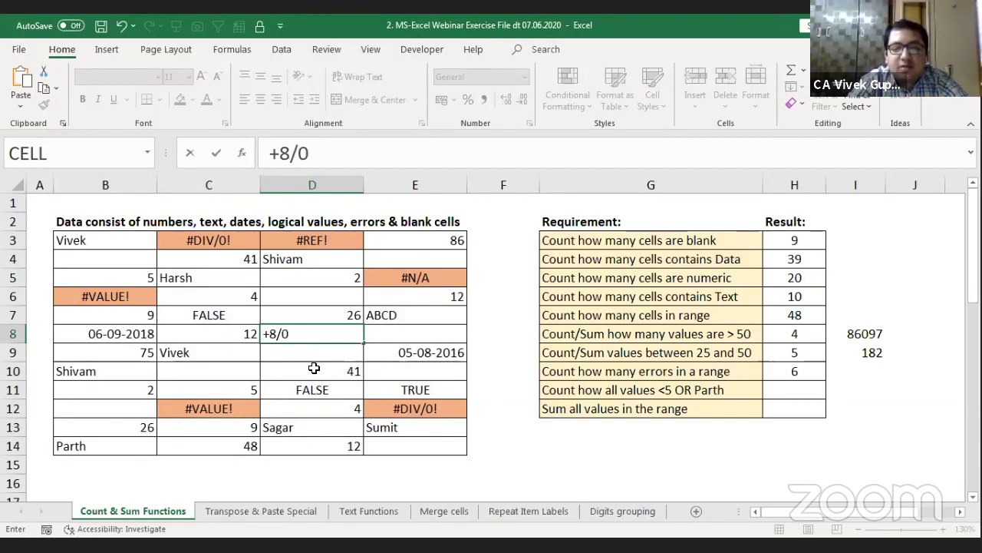
key("Return")
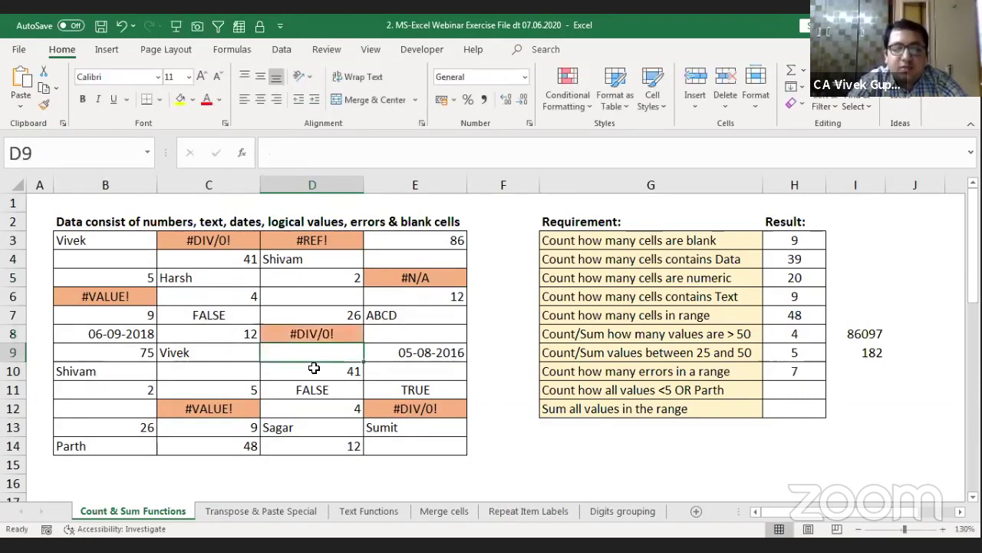
Step: Restore the text Parth in D8
key("Up")
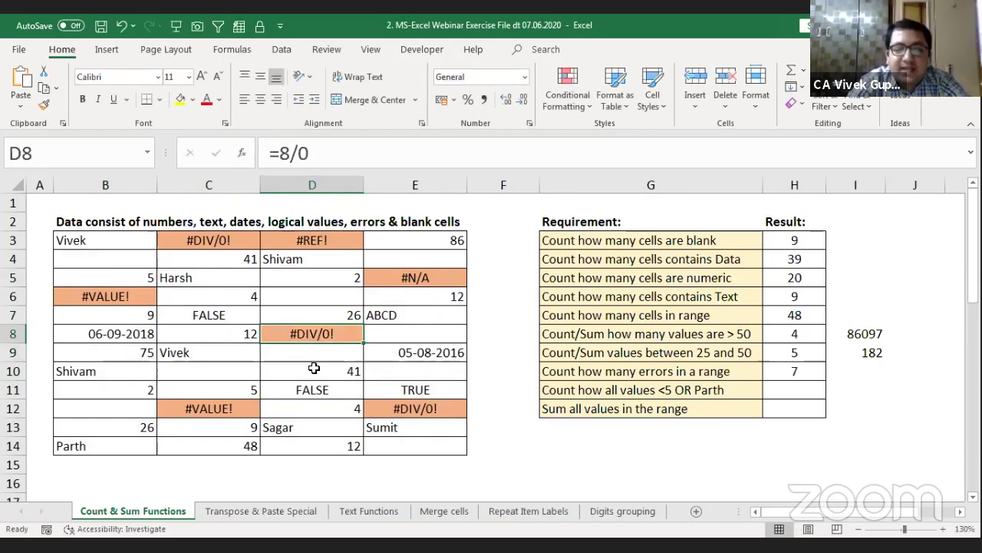
type("PA")
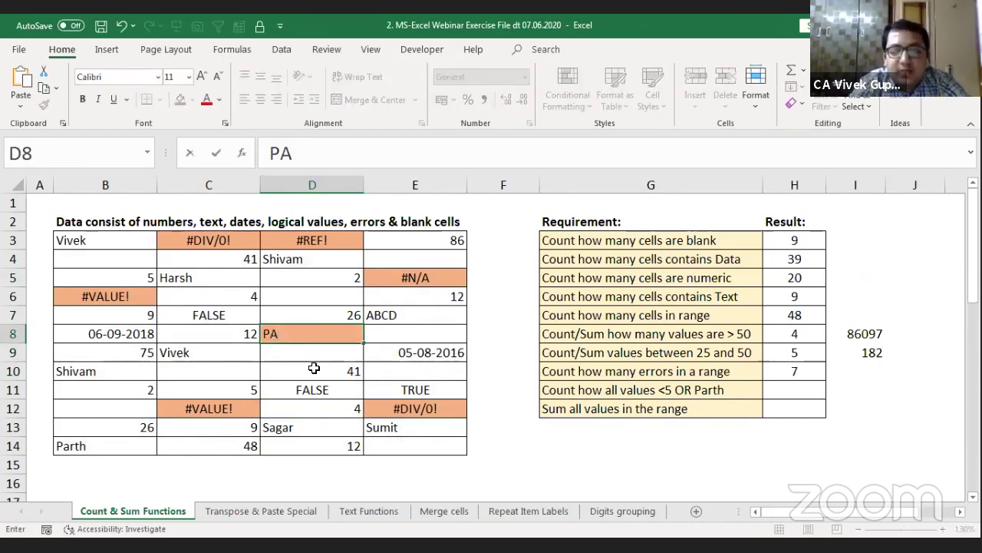
key("BackSpace")
type("rt")
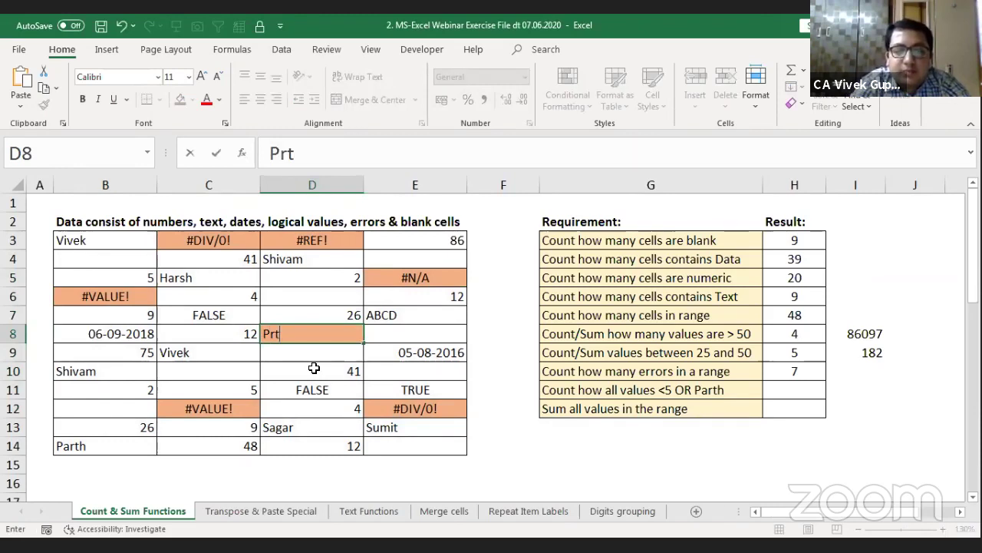
key("BackSpace")
key("BackSpace")
type("ar")
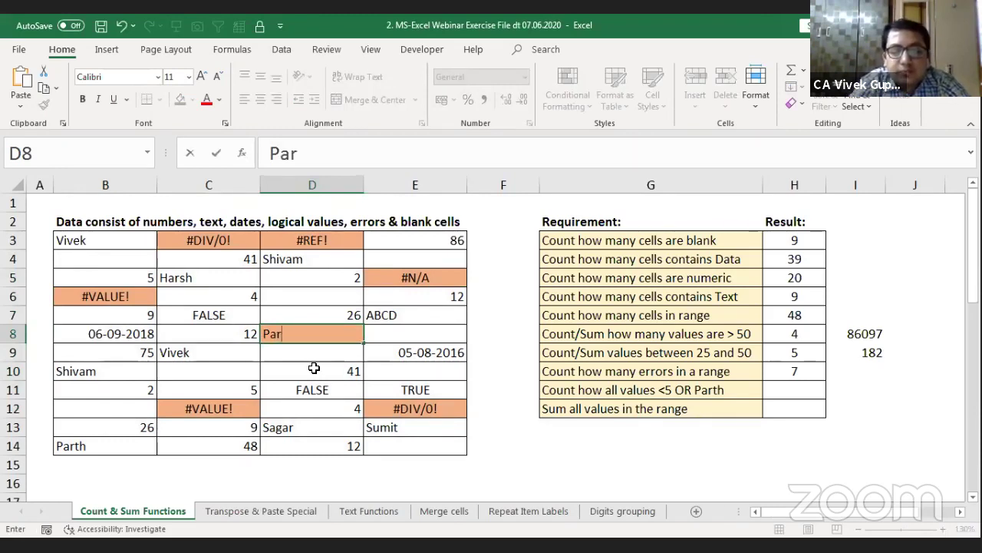
type("th")
key("Return")
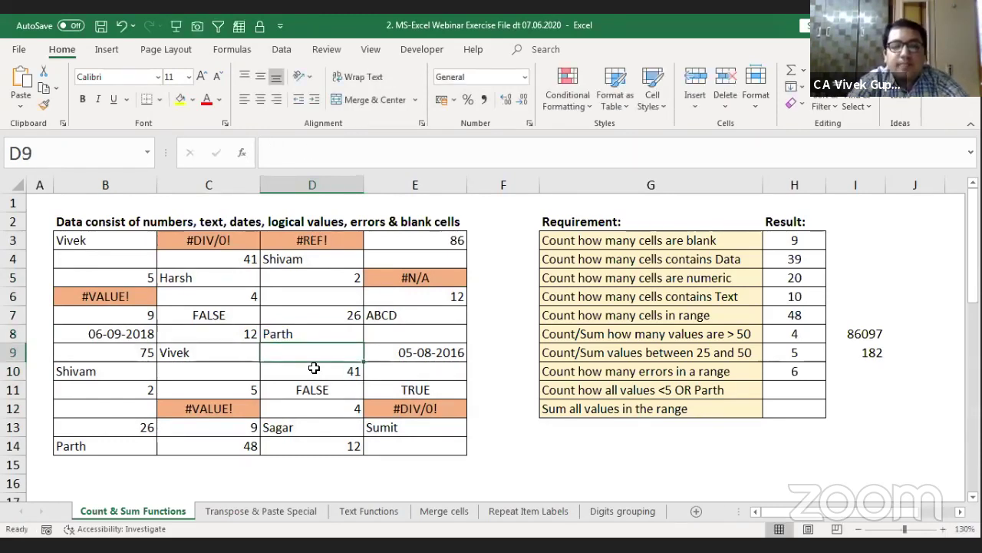
Step: Select the data table B3:E14 from B3 with Shift+arrow keys
key("Right")
key("Right")
key("Right")
key("Right")
key("Right")
key("Right")
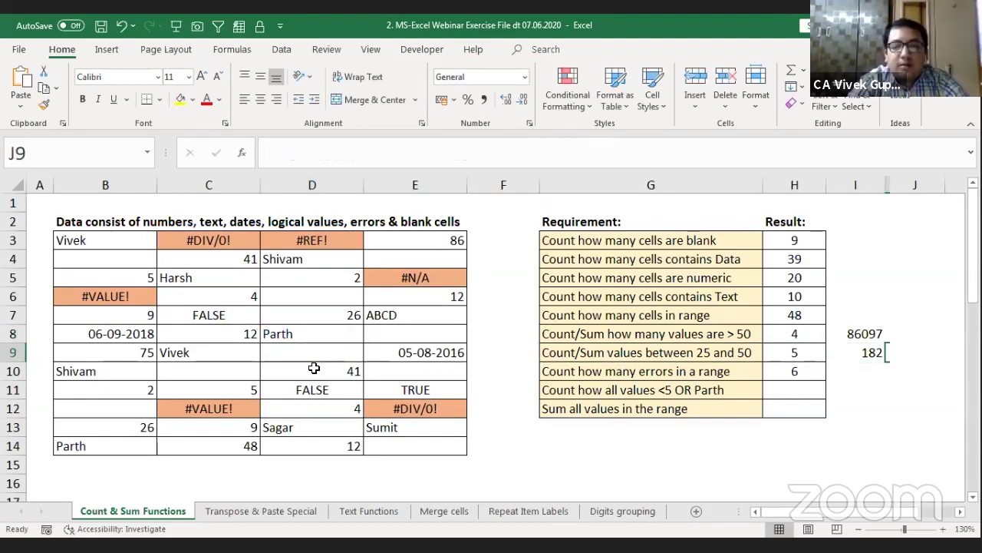
key("Left")
key("Home")
key("Right")
key("Up")
key("Up")
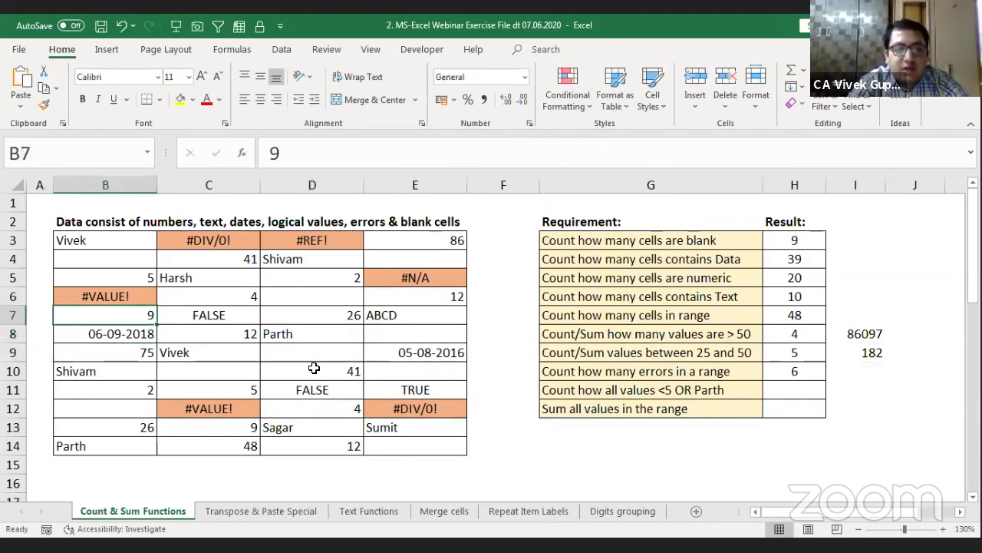
key("Up")
key("Up")
key("Up")
key("Up")
key("shift+Down")
key("shift+Down")
key("shift+Down")
key("shift+Down")
key("shift+Down")
key("shift+Down")
key("shift+Down")
key("shift+Down")
key("shift+Down")
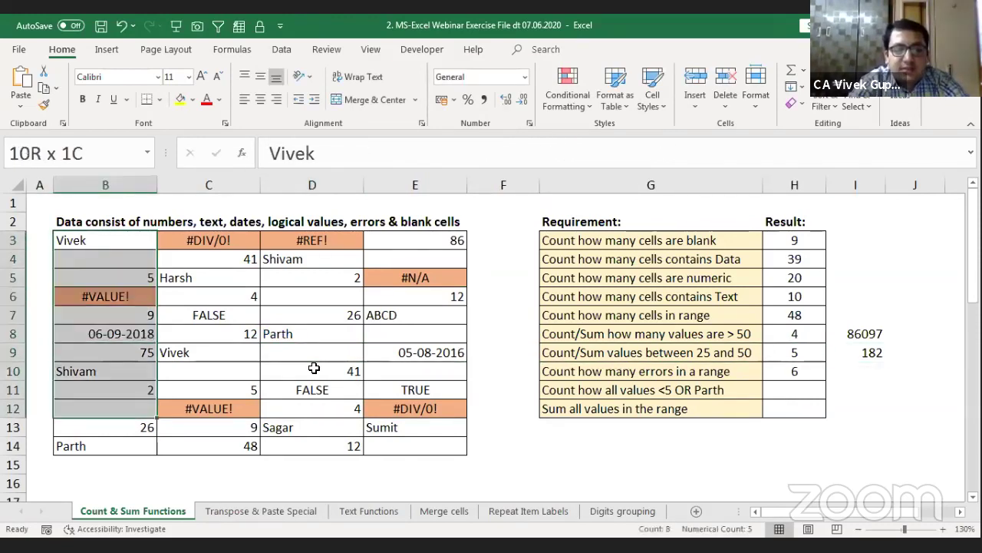
key("shift+Right")
key("shift+Right")
key("shift+Right")
key("shift+Down")
key("shift+Down")
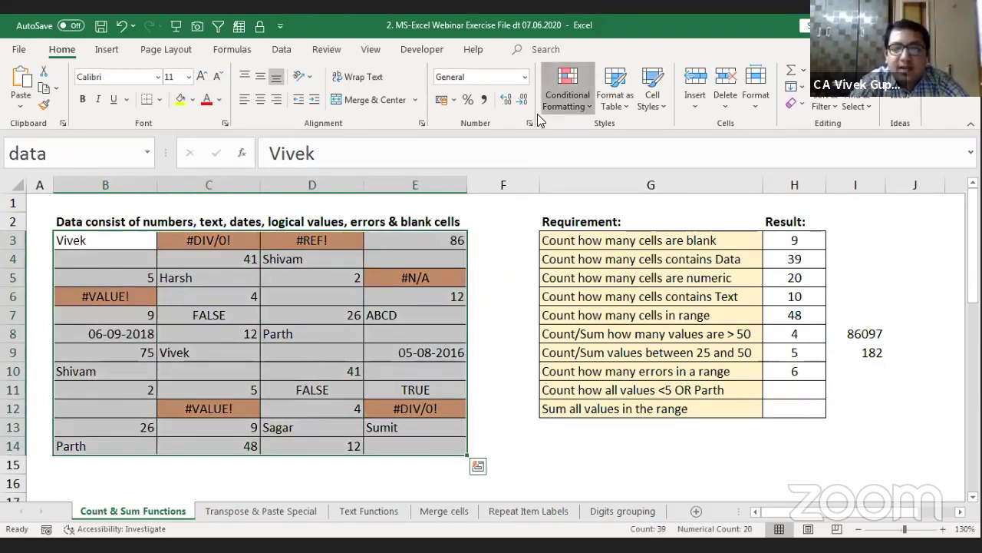
Step: Start a new conditional formatting rule of the formula-based type
left_click(567, 93)
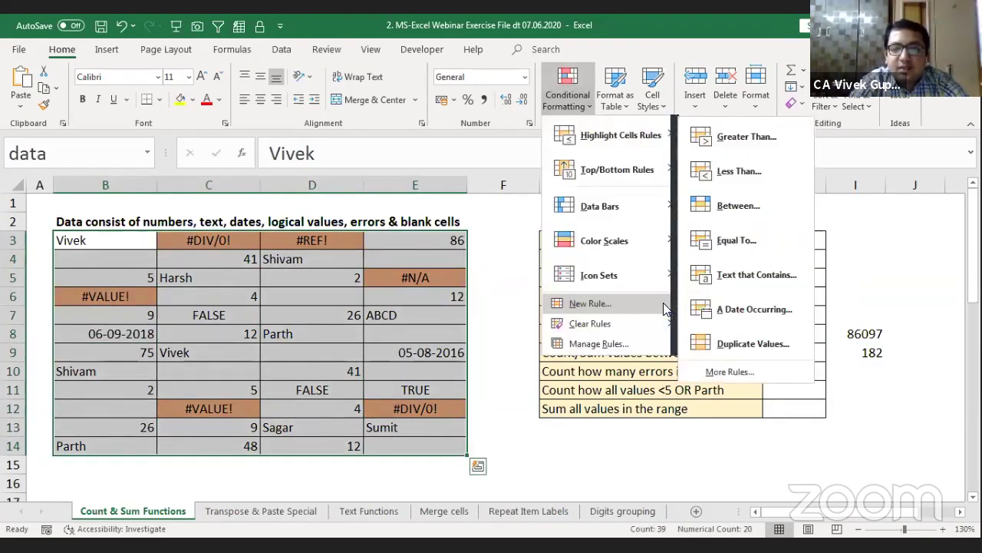
left_click(619, 305)
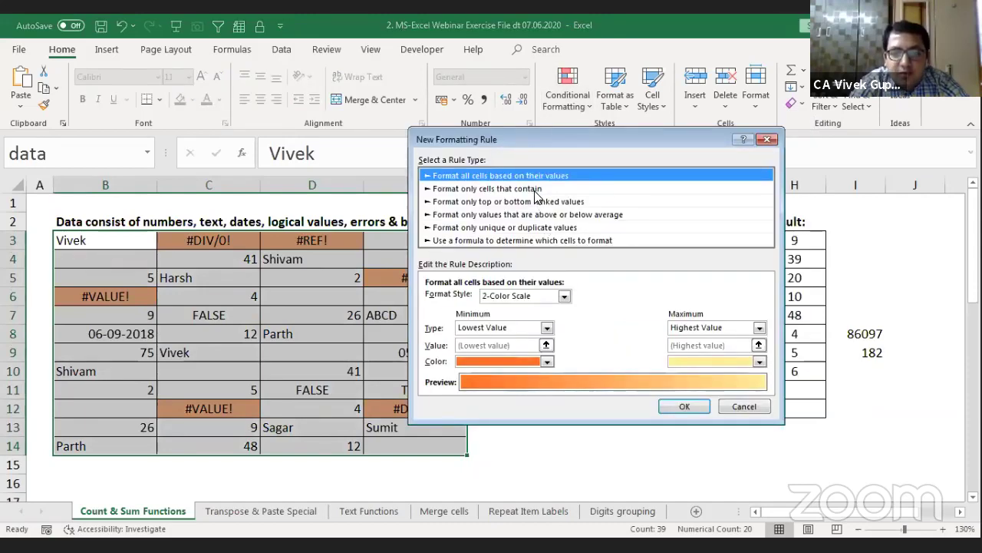
left_click(536, 190)
left_click(497, 300)
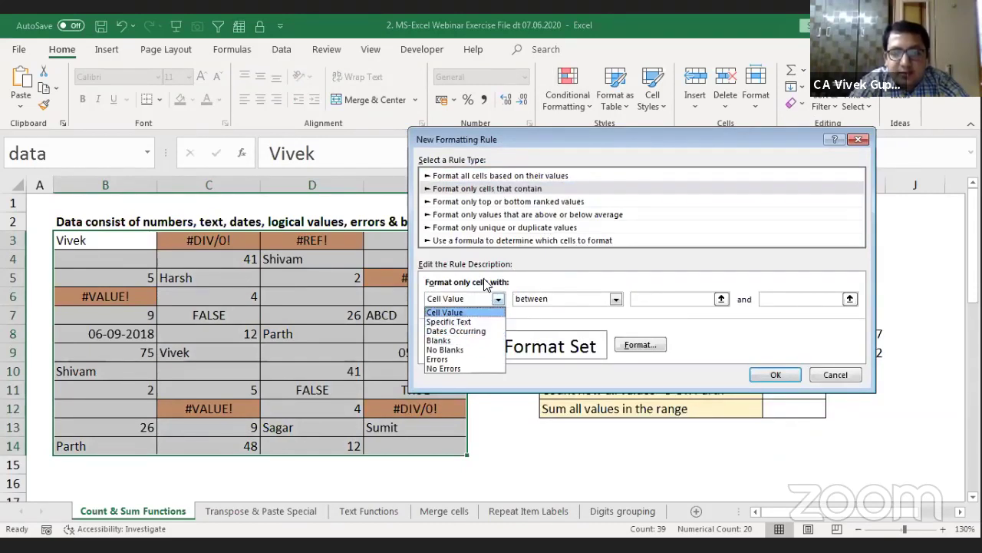
left_click(516, 248)
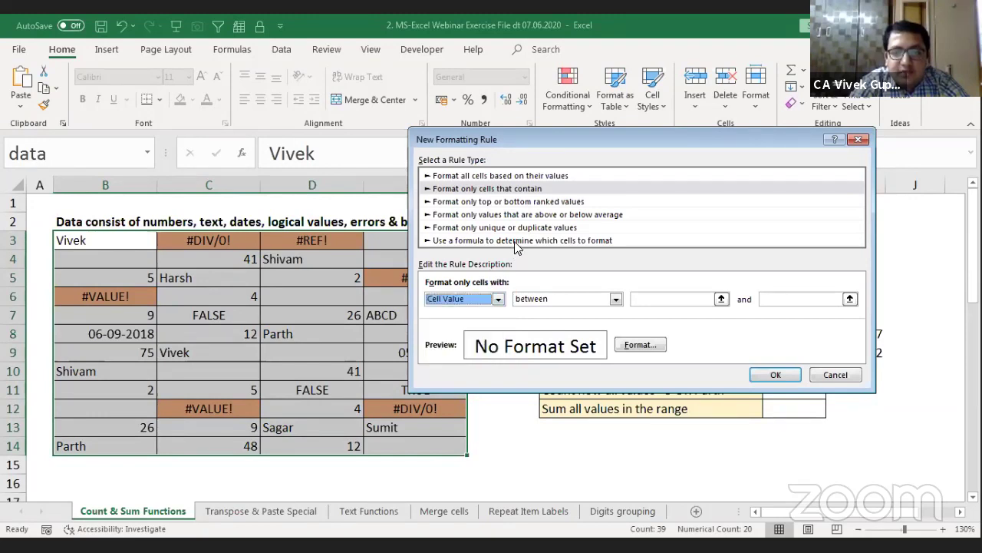
left_click(525, 241)
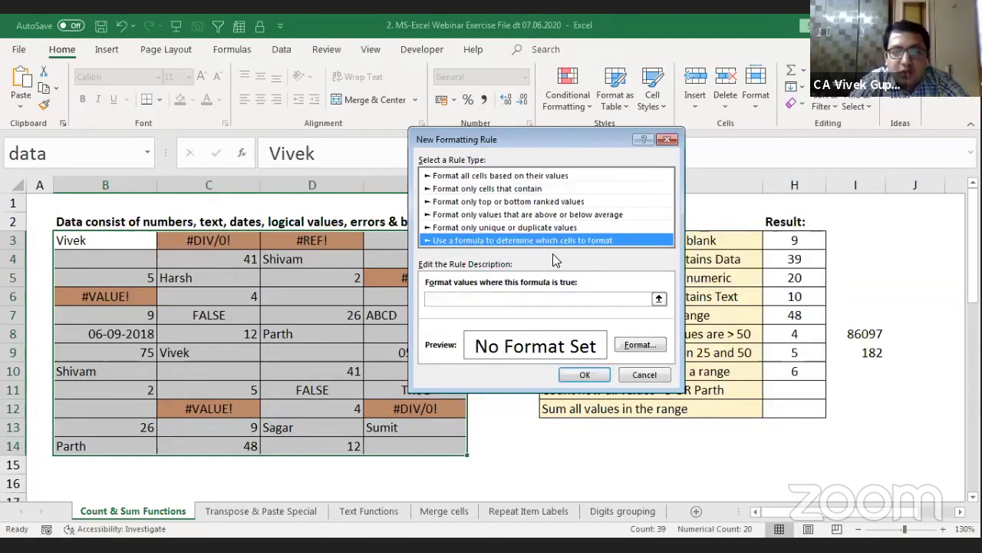
Step: Enter the rule formula =ISTEXT(B3) with a relative B3 reference
left_click(466, 300)
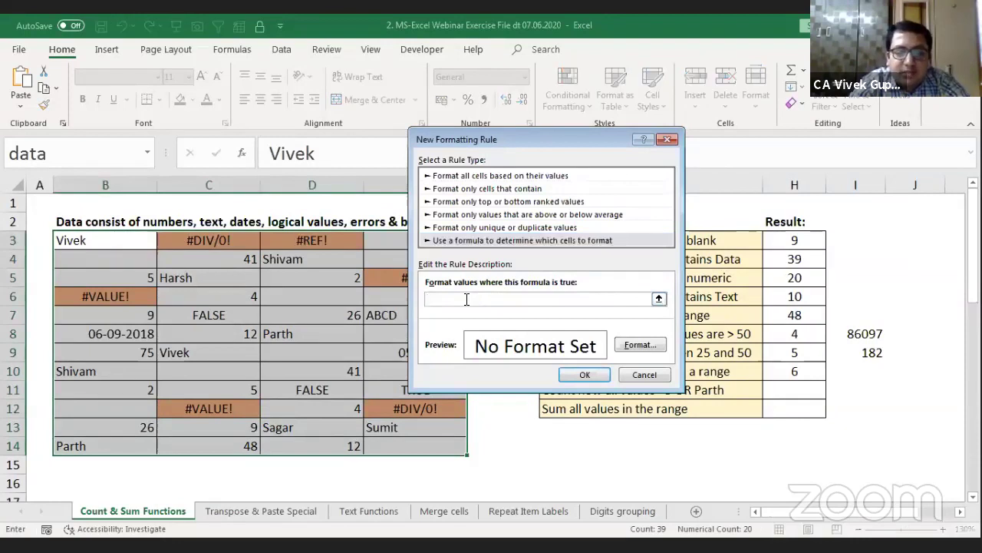
type("=")
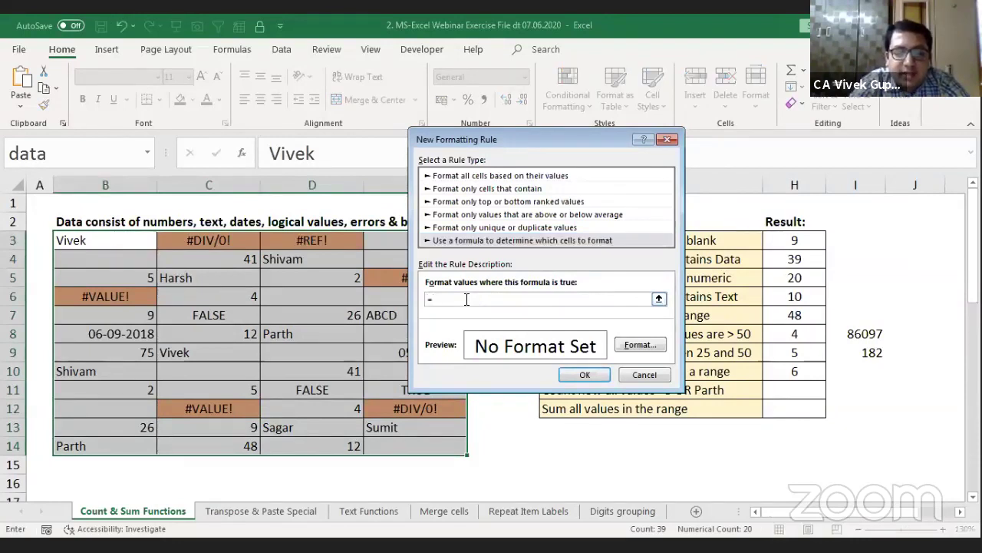
type("istext")
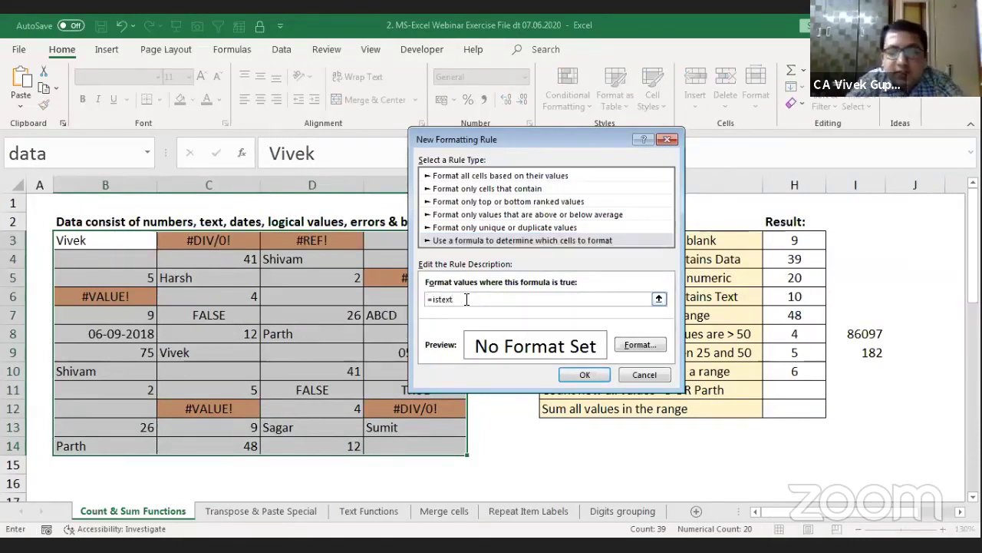
type("(")
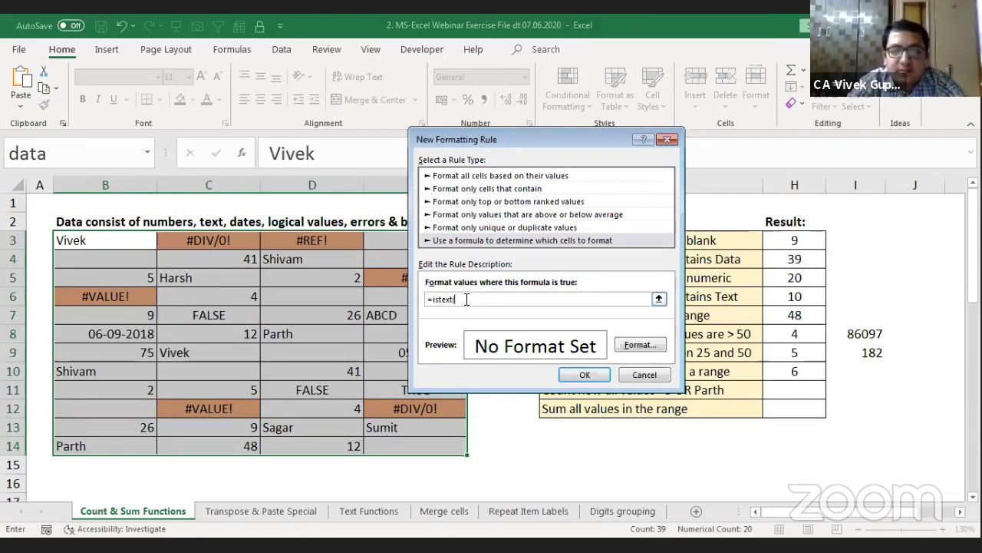
left_click(91, 238)
key("F4")
key("F4")
key("F4")
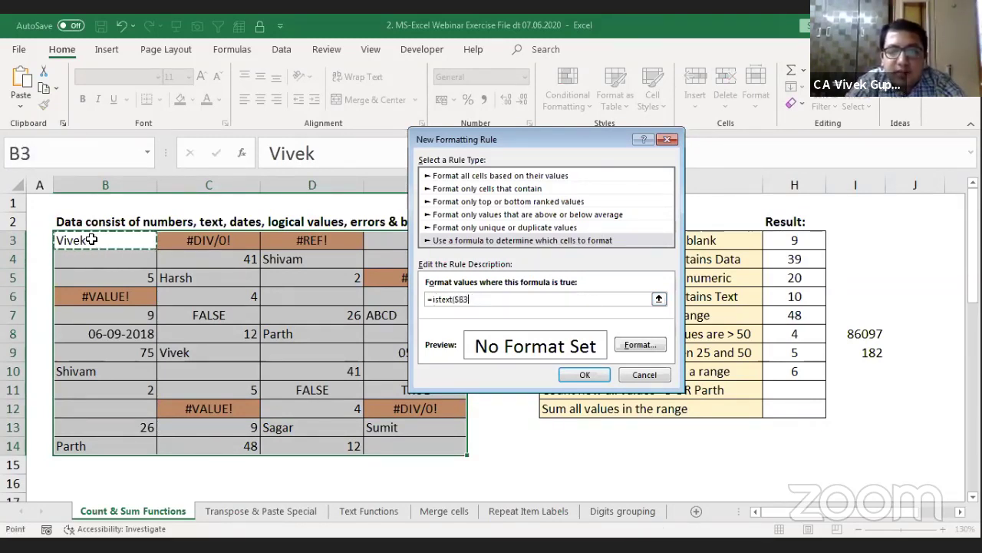
type(")")
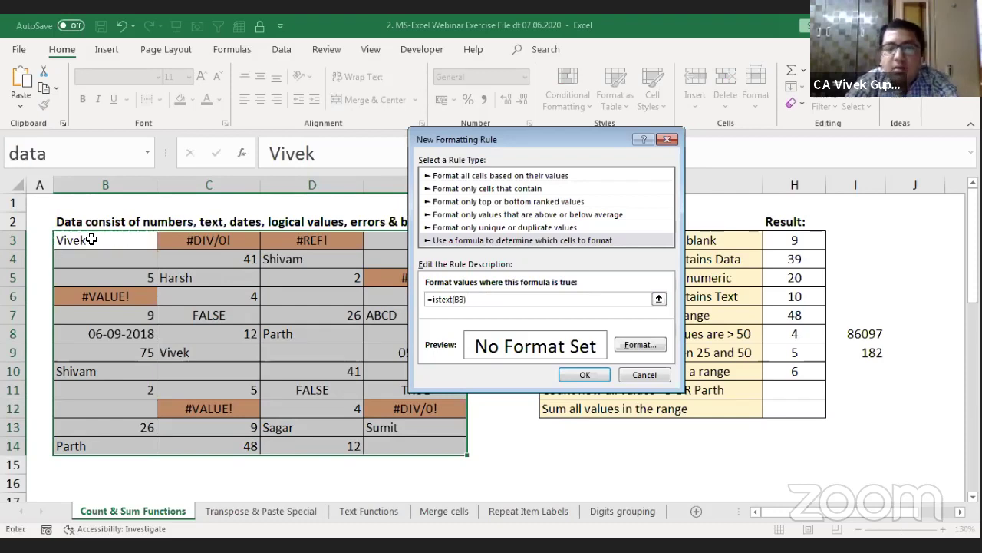
Step: Apply a light blue fill to the text rule and check the text count in H6
left_click(630, 345)
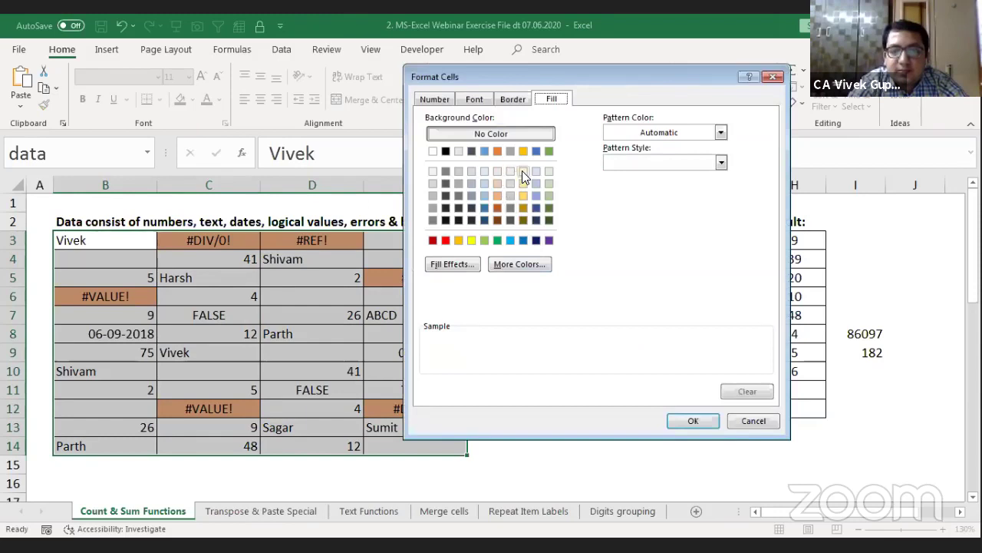
left_click(486, 194)
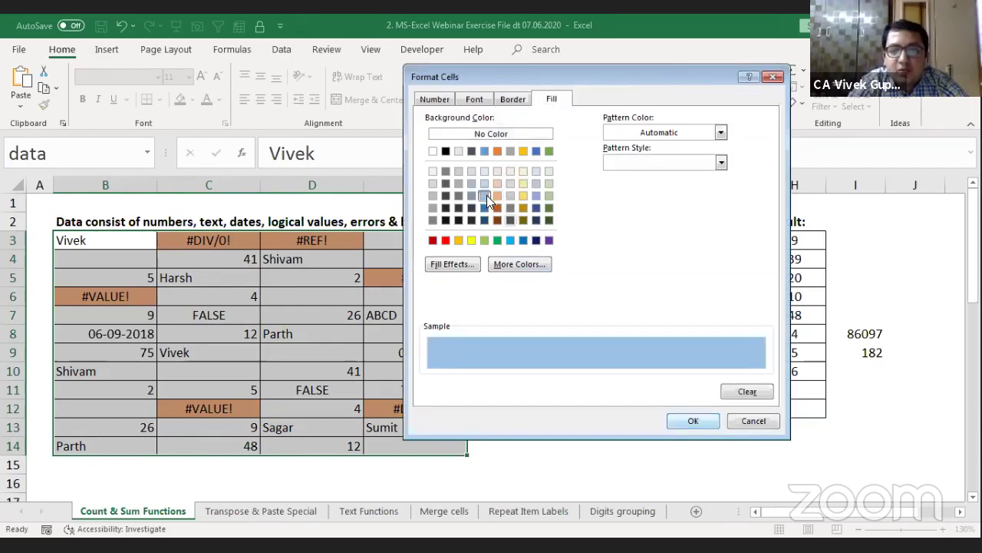
left_click(683, 420)
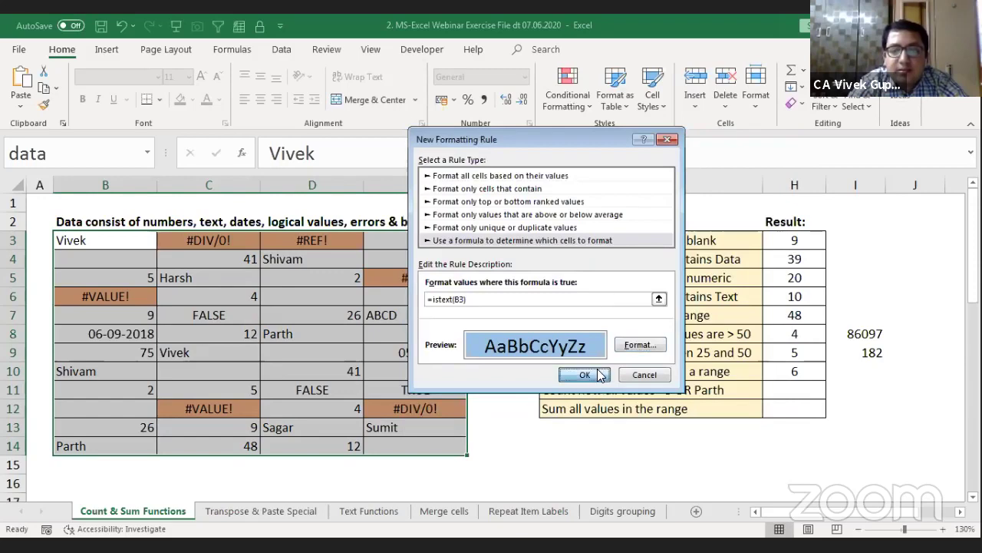
left_click(585, 375)
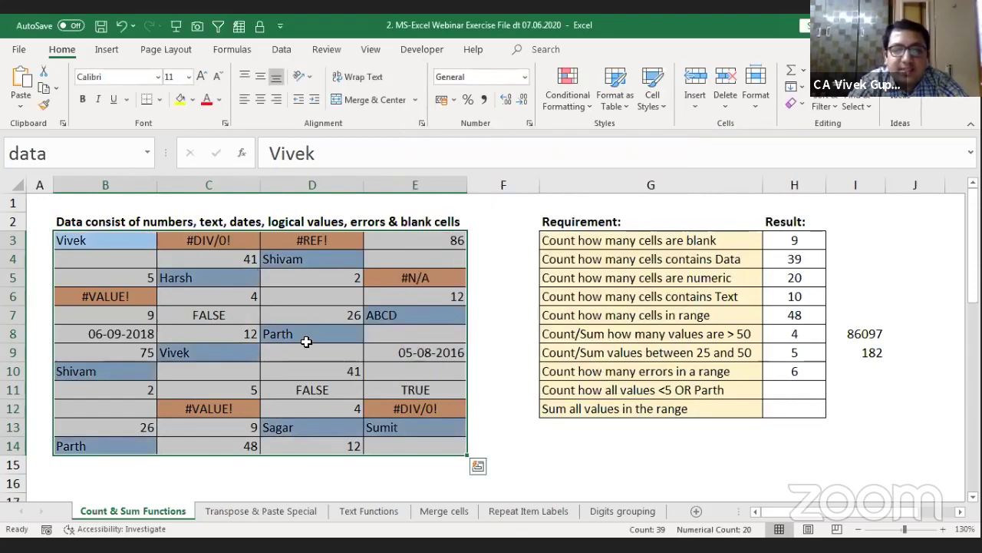
left_click(119, 315)
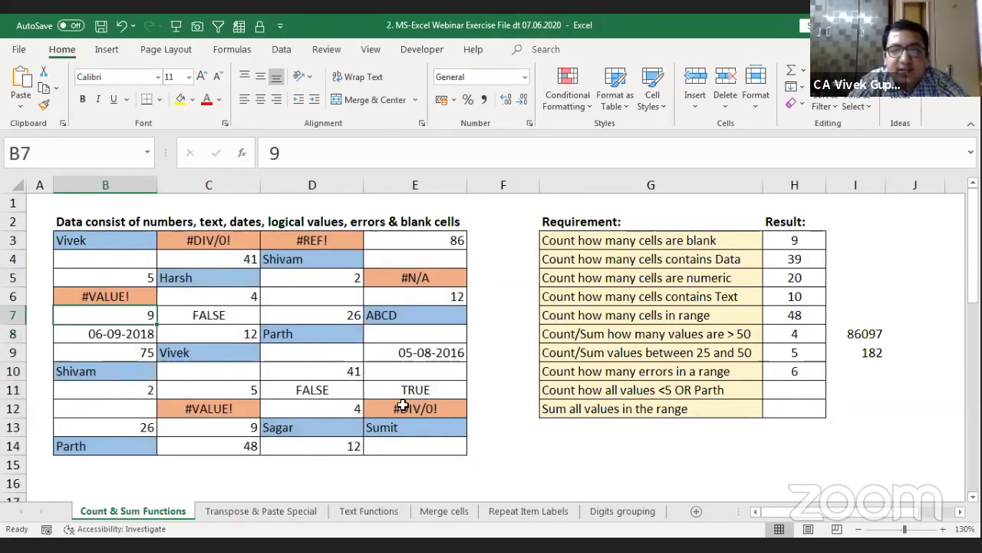
left_click(787, 298)
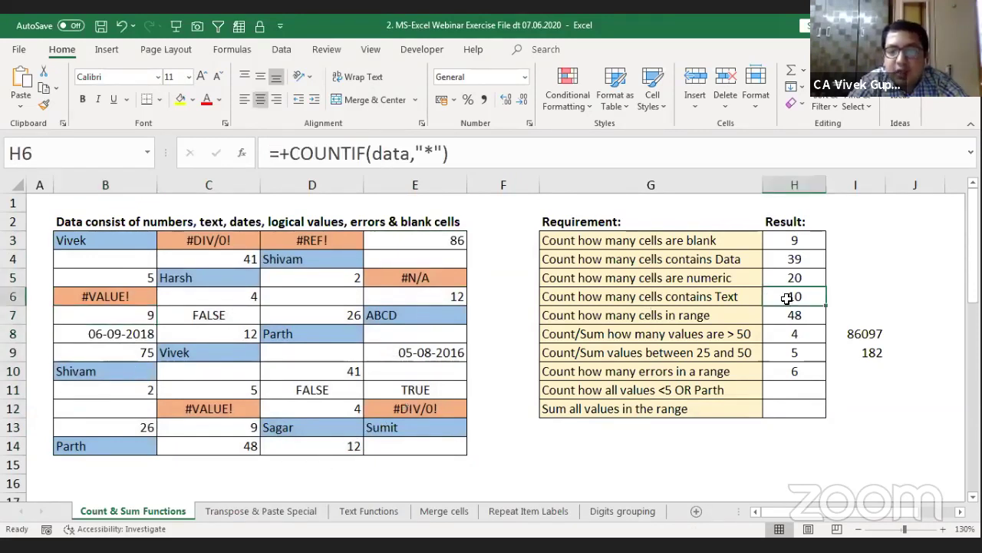
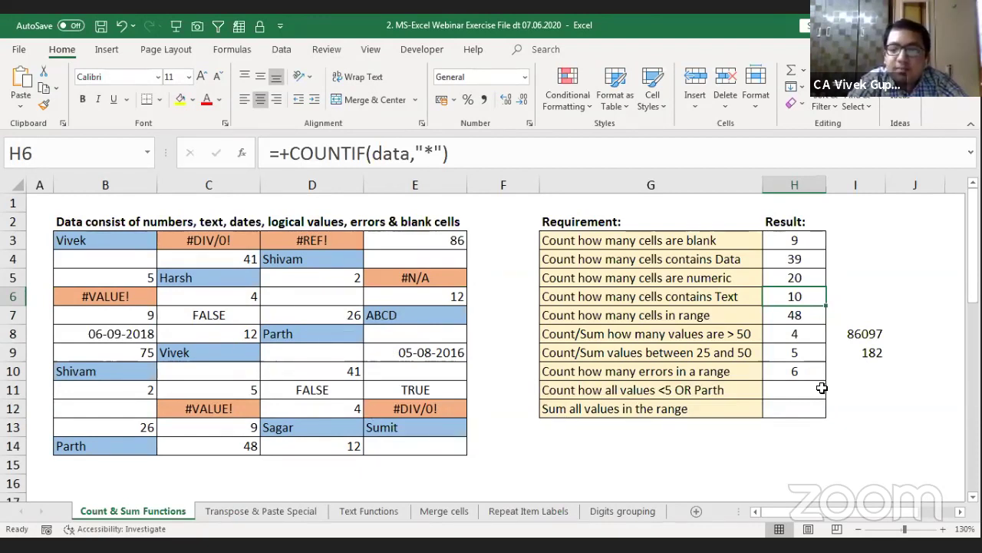
Step: Select result cell H11 and review the '<5 OR Parth' requirement text in G11
left_click(787, 395)
key("Right")
key("Right")
key("Right")
key("Right")
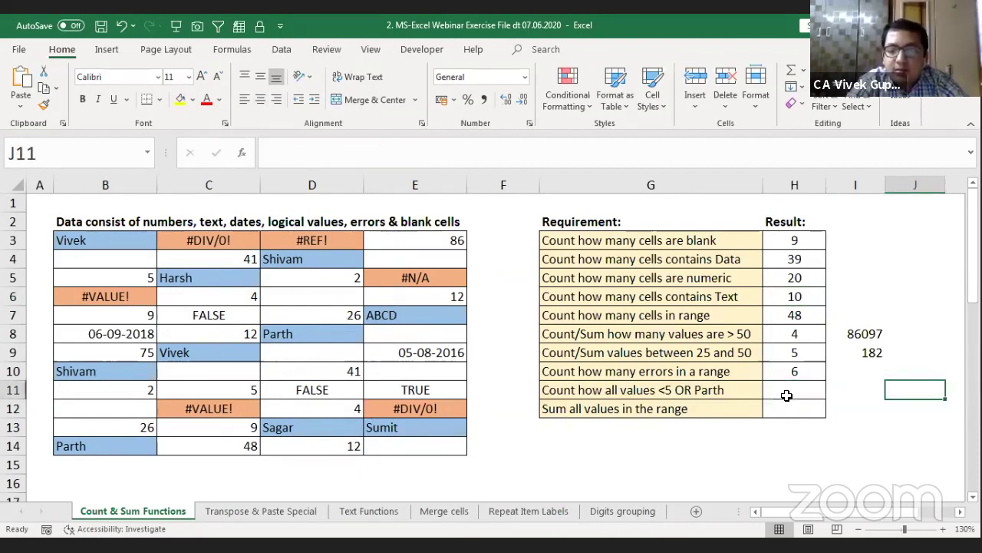
key("Left")
key("Left")
key("Left")
key("Left")
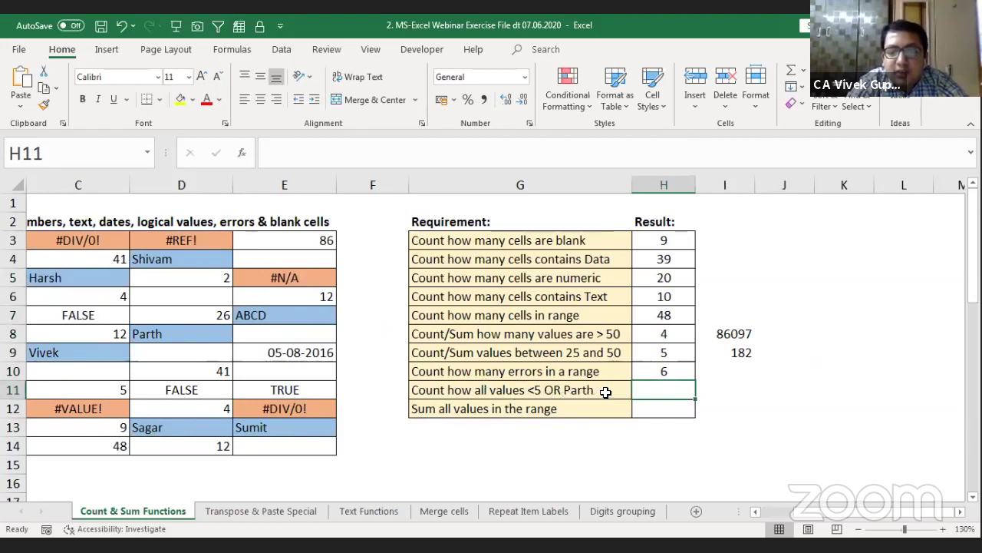
double_click(563, 390)
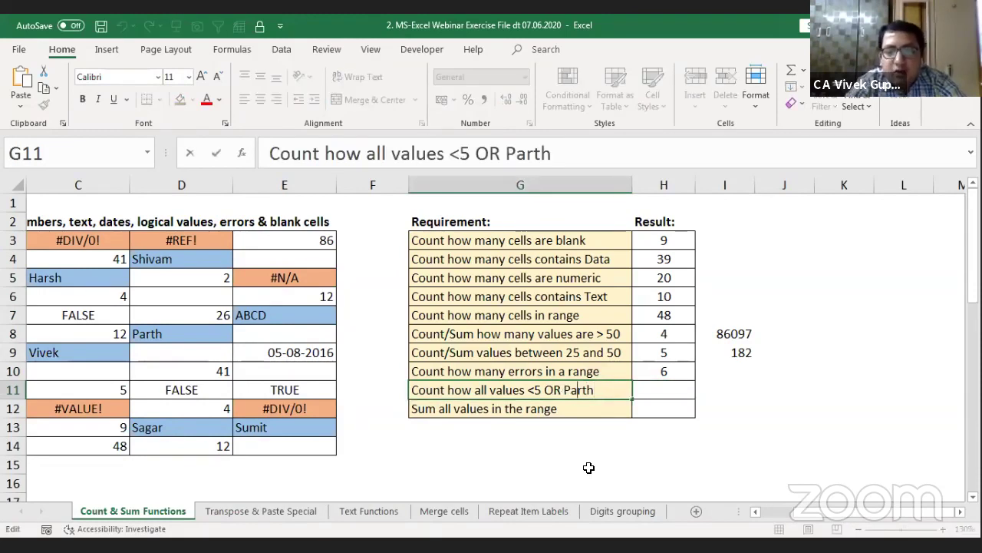
key("shift+Left")
key("shift+Left")
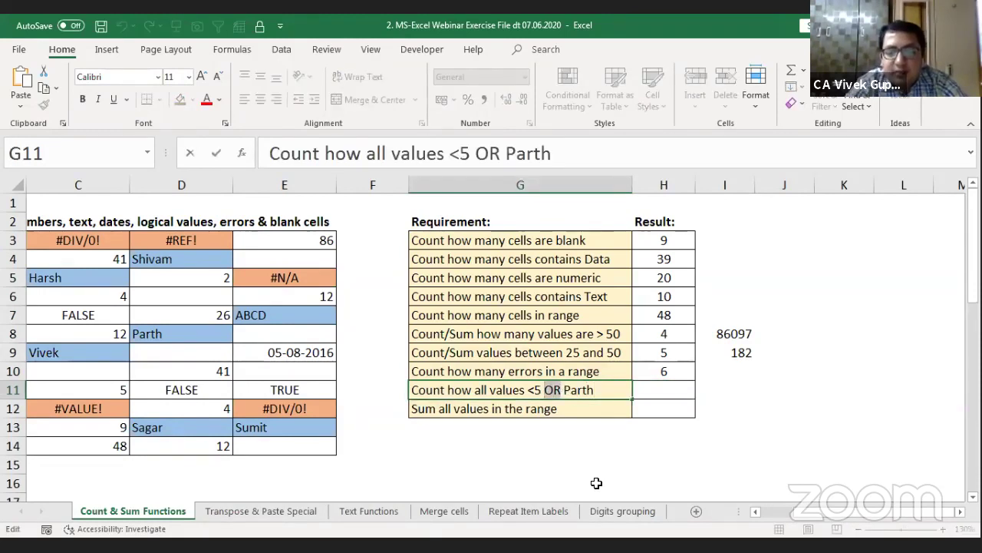
key("Escape")
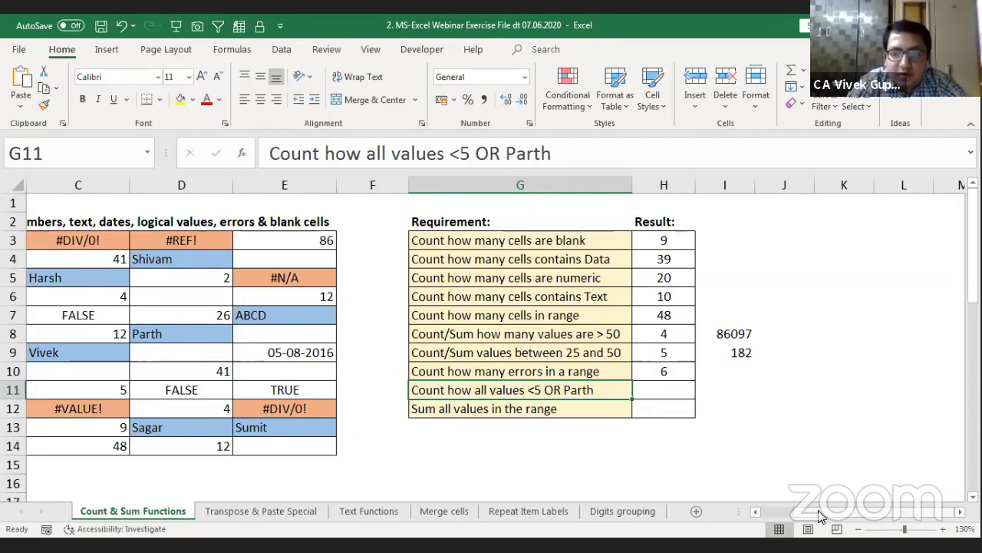
Step: Point out the data values under 5 (4, 4, 2, 2) and the Parth entries
scroll(794, 519, "left", 2)
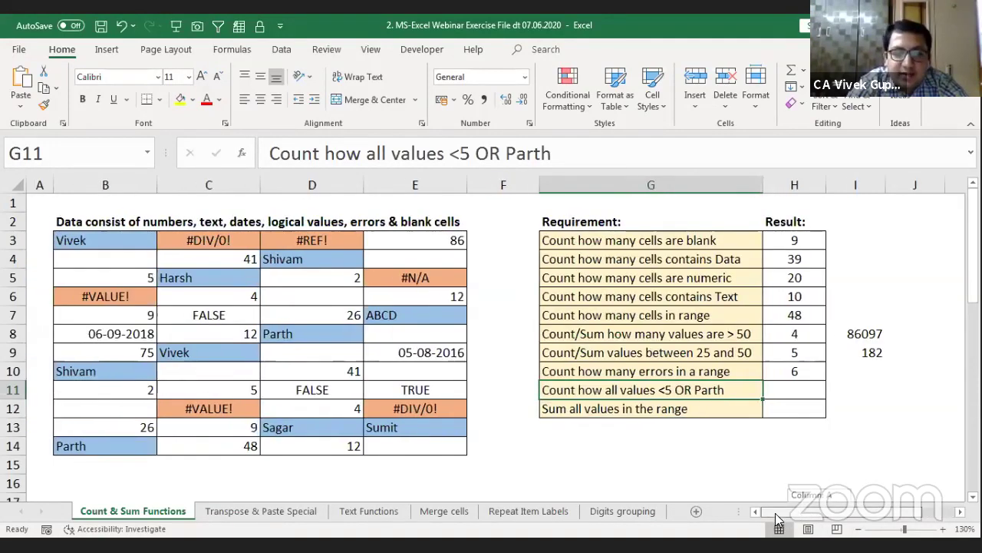
left_click(227, 390)
left_click(283, 407, "ctrl")
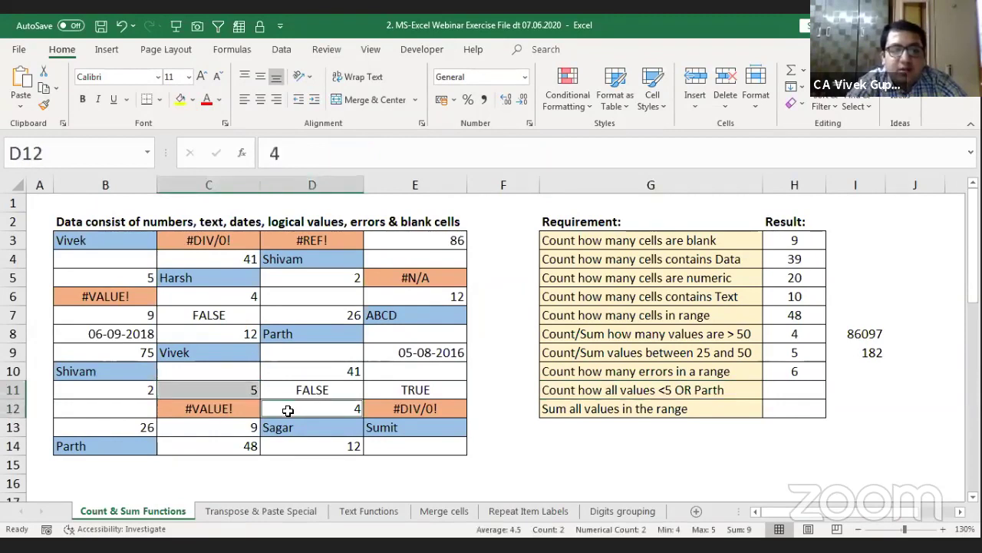
left_click(241, 303, "ctrl")
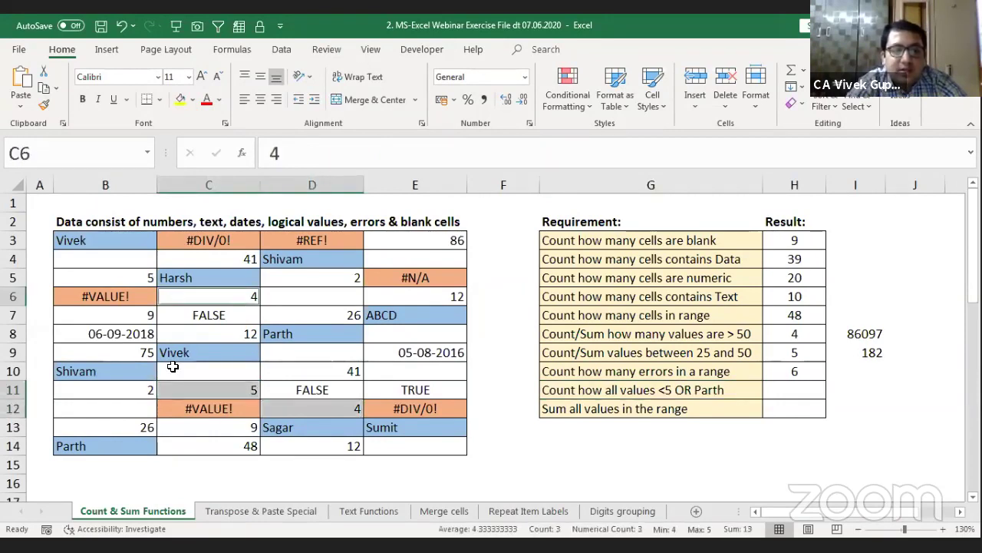
left_click(135, 394, "ctrl")
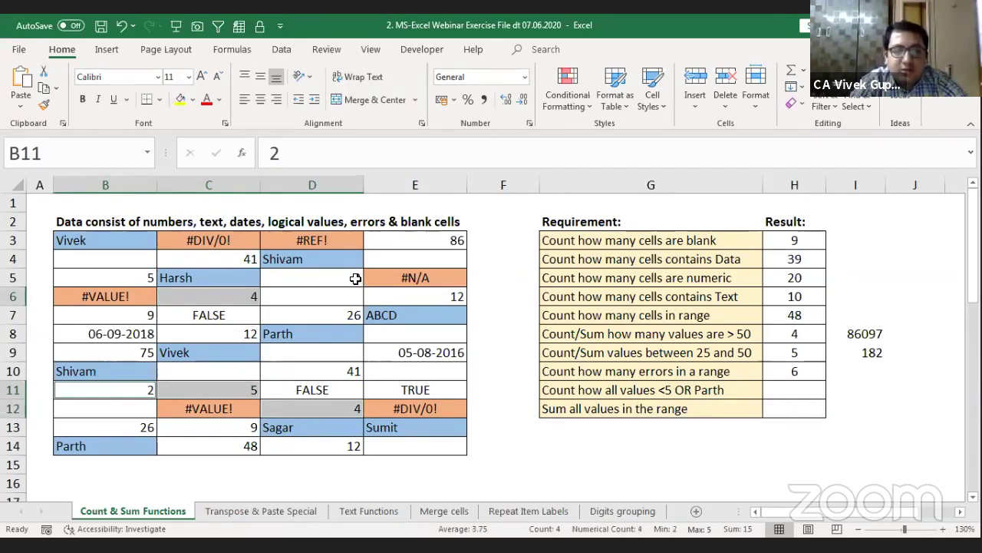
left_click(226, 392, "ctrl")
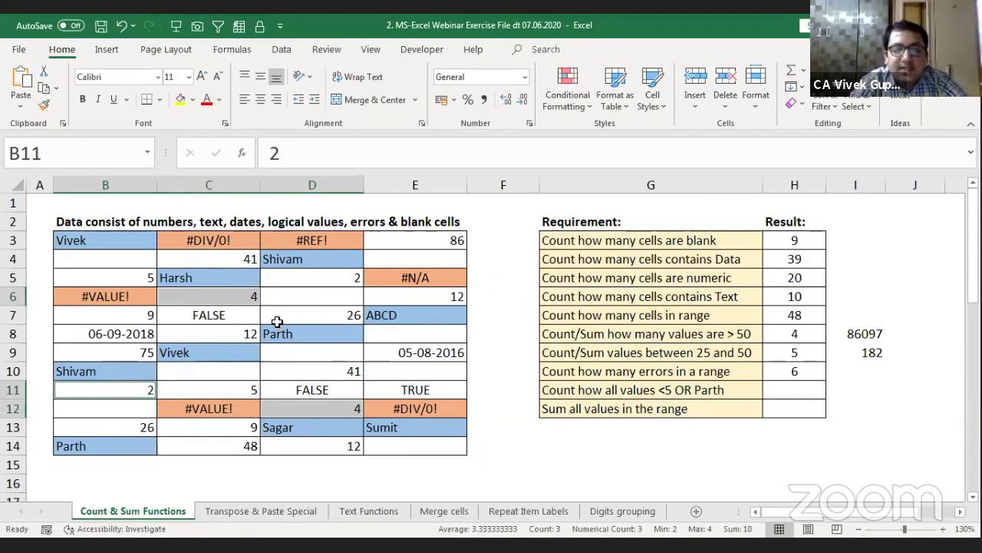
left_click(332, 281, "ctrl")
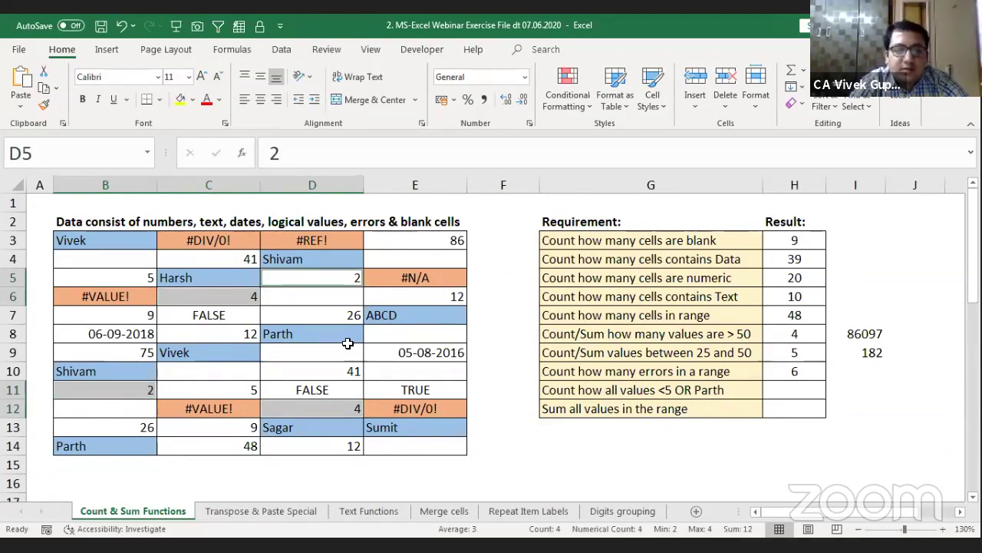
left_click(114, 443)
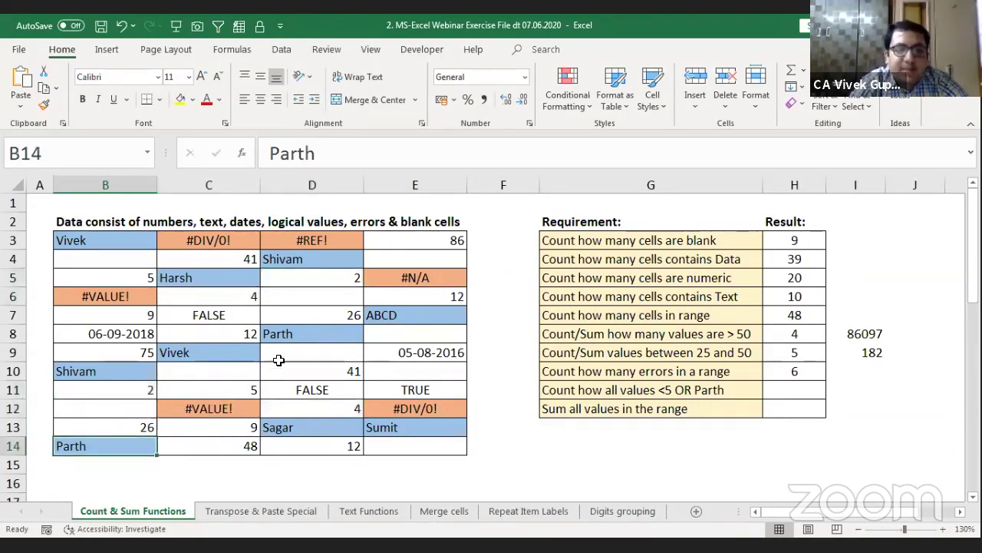
left_click(308, 336, "ctrl")
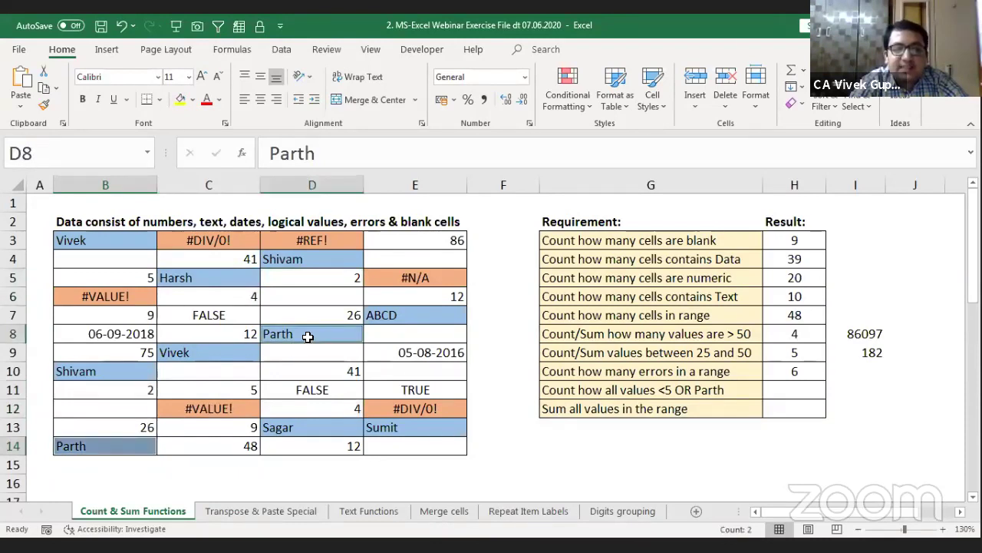
Step: Enter =+COUNTIF(data,"<5") in H11, giving 4
left_click(798, 389)
type("+")
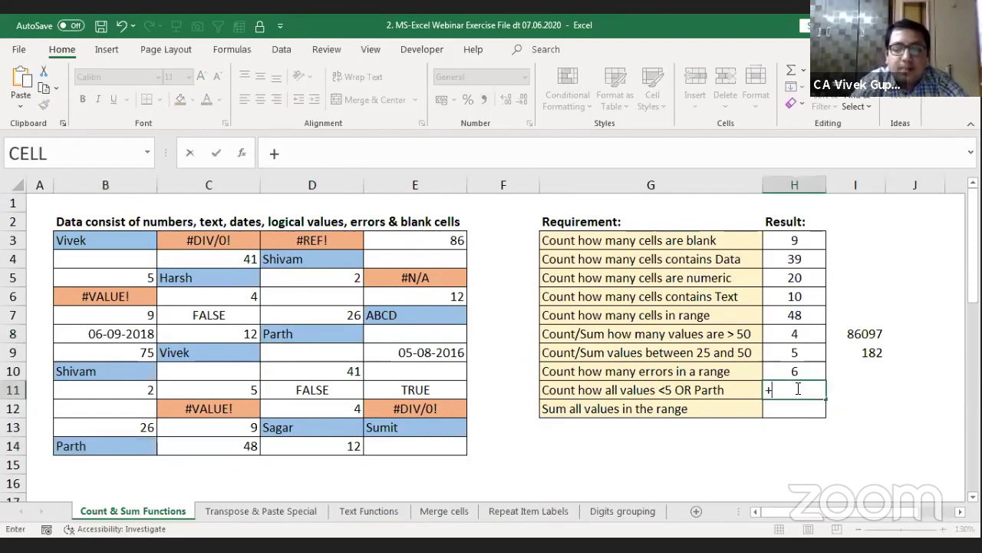
type("count")
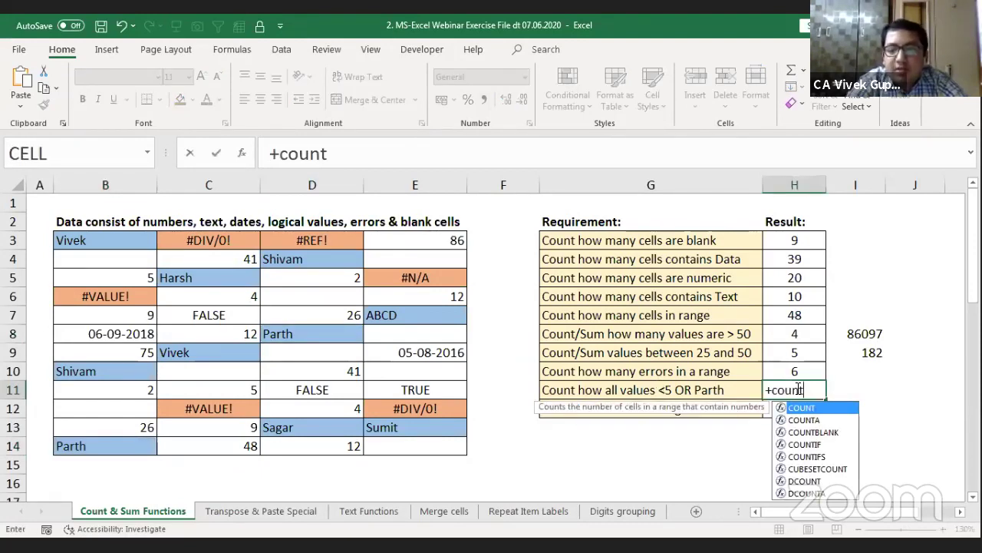
key("Down")
key("Down")
key("Down")
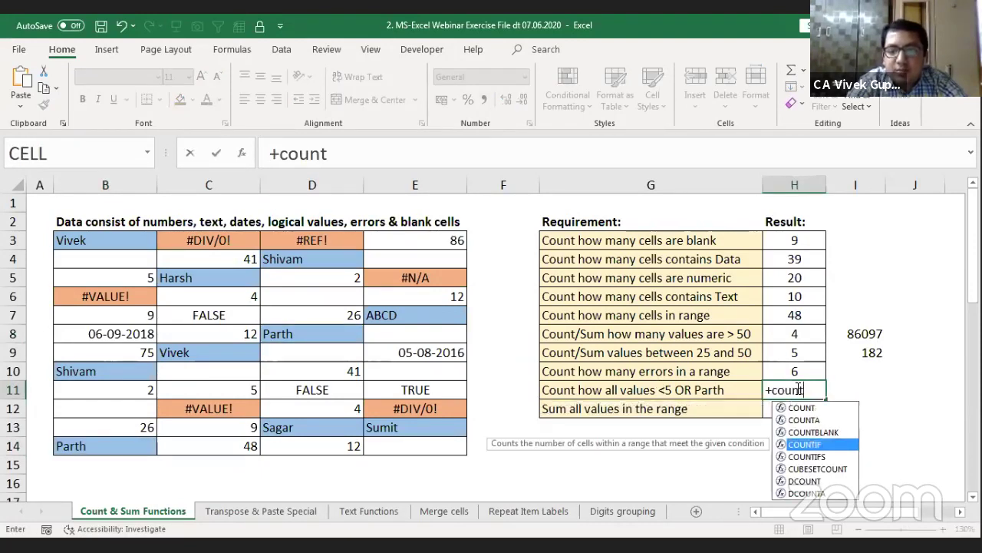
key("Tab")
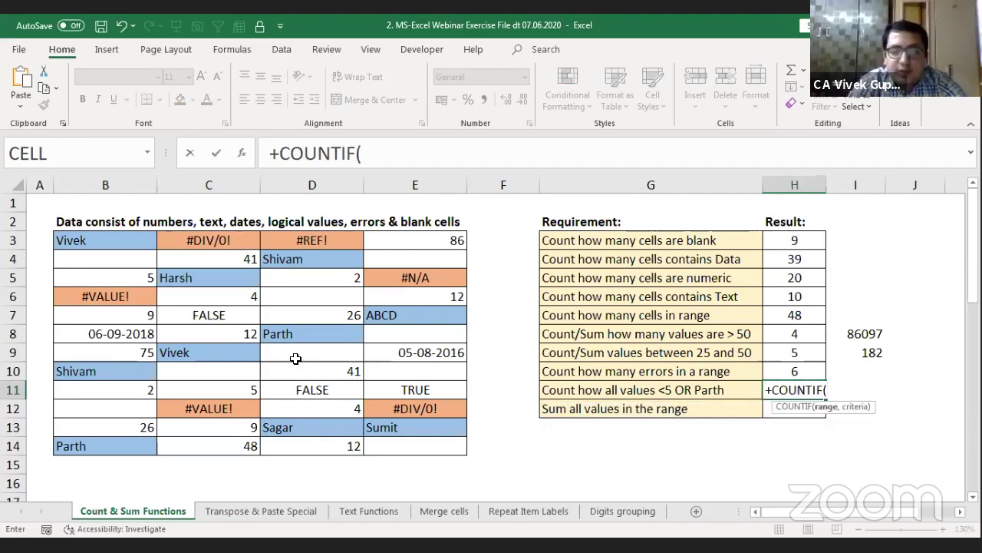
type("data")
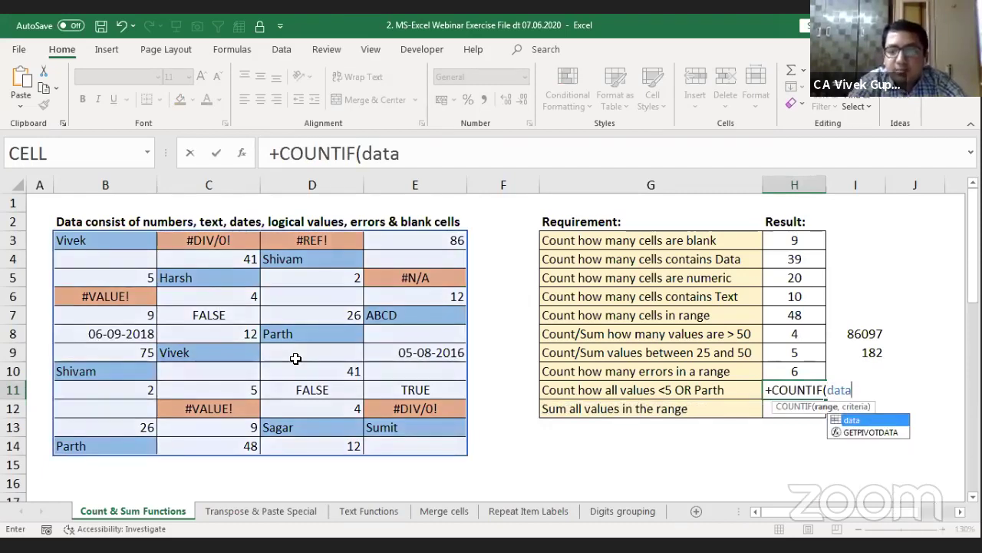
type(",")
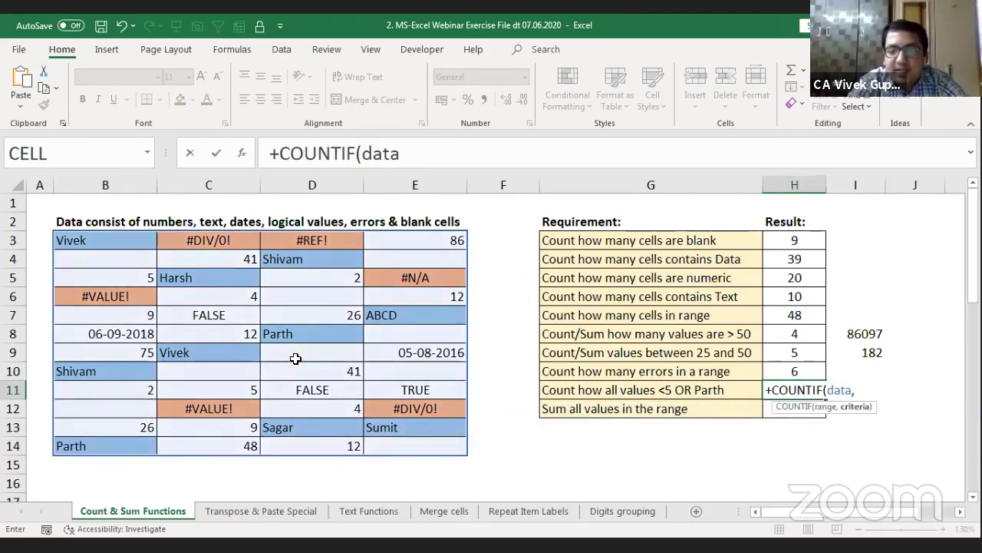
type("\"<")
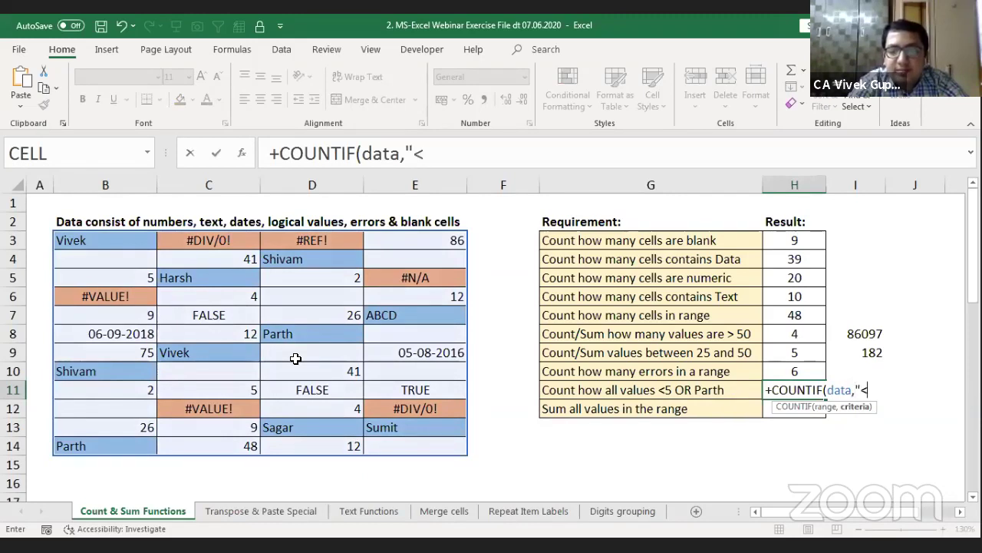
type("5\"")
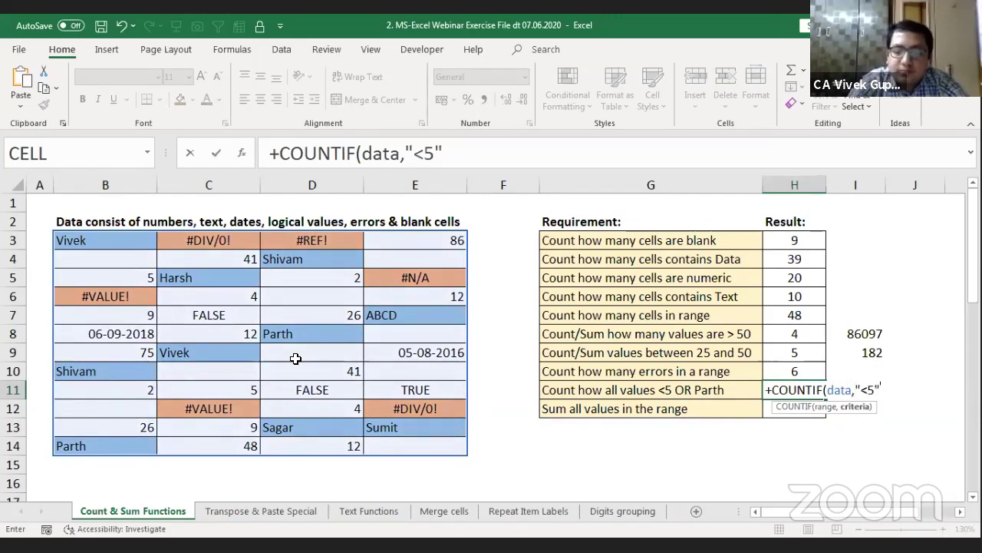
type(")")
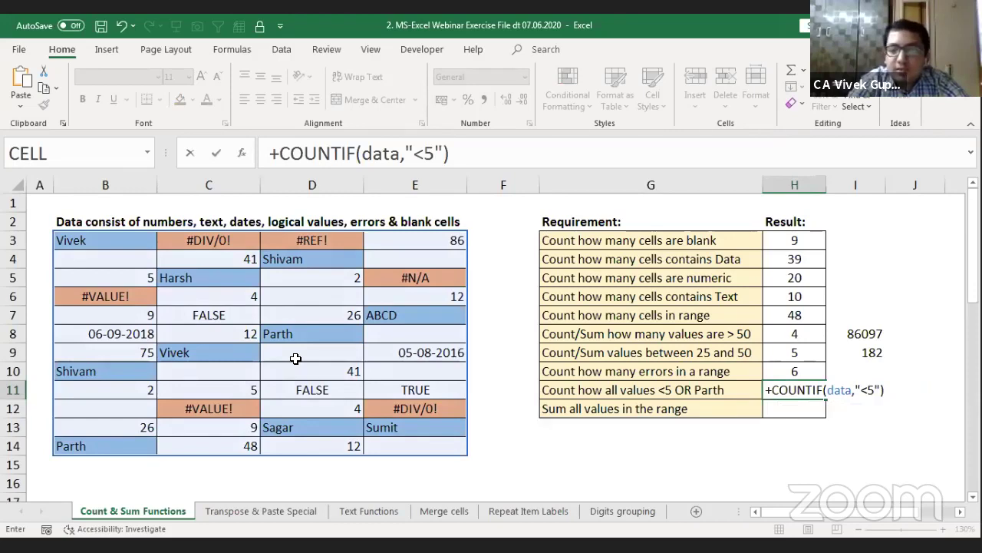
key("Return")
key("Right")
key("Right")
key("Right")
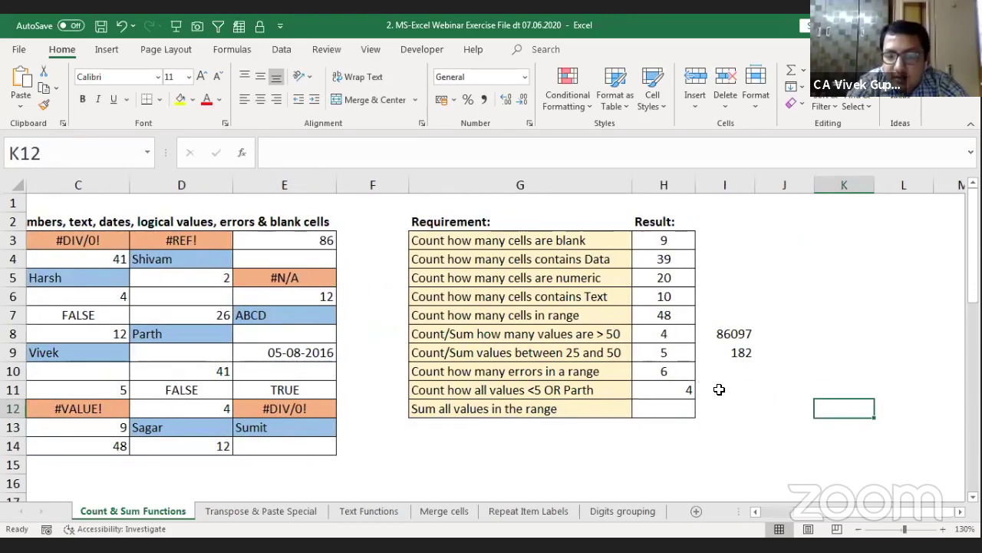
Step: Enter =+COUNTIF(data,"parth") in I11, showing 2, then return to H11
left_click(718, 390)
type("+coun")
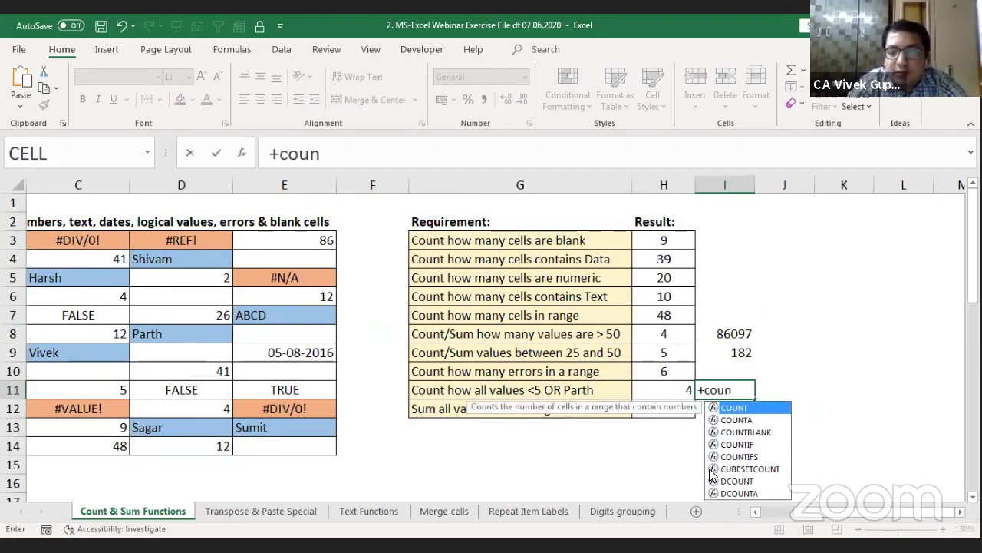
type("t")
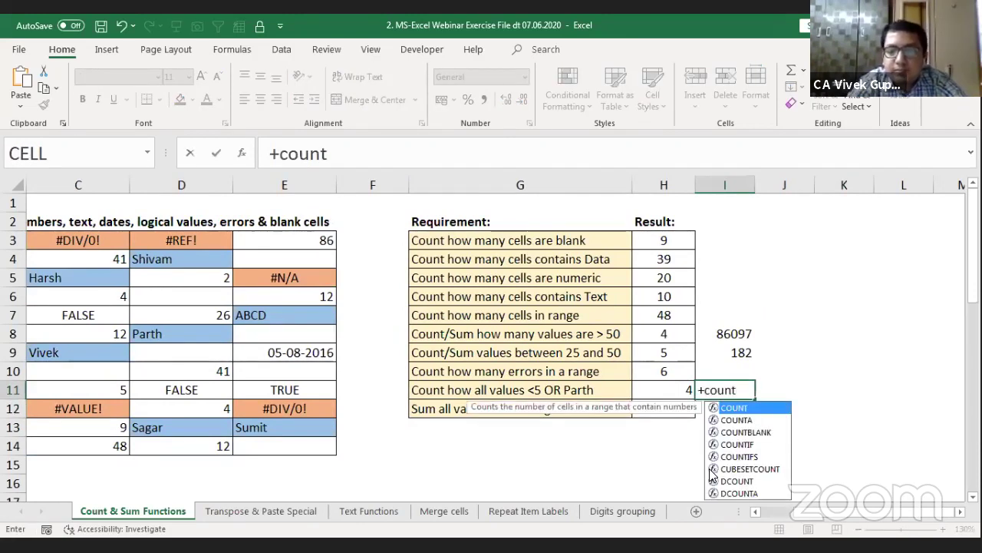
key("Down")
key("Down")
key("Down")
key("Tab")
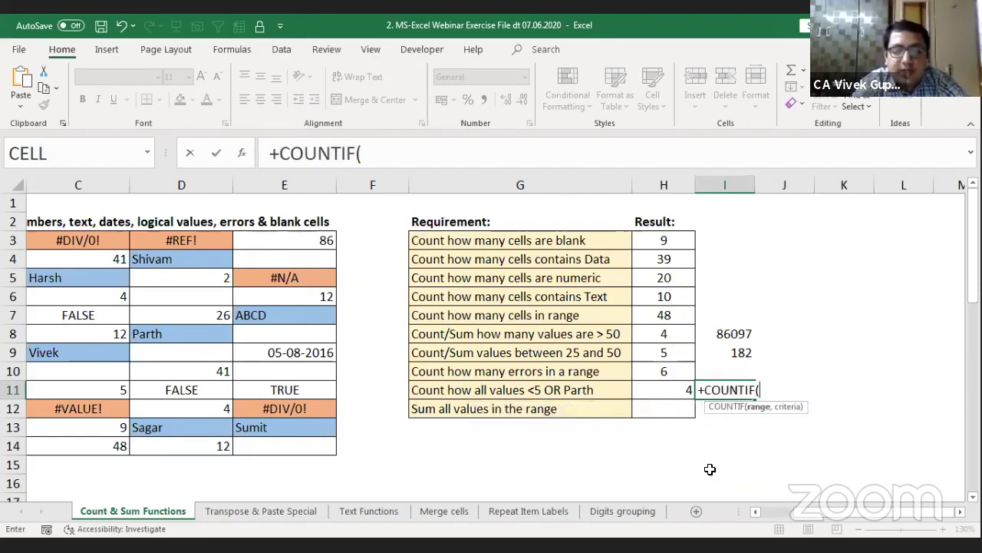
type("data,")
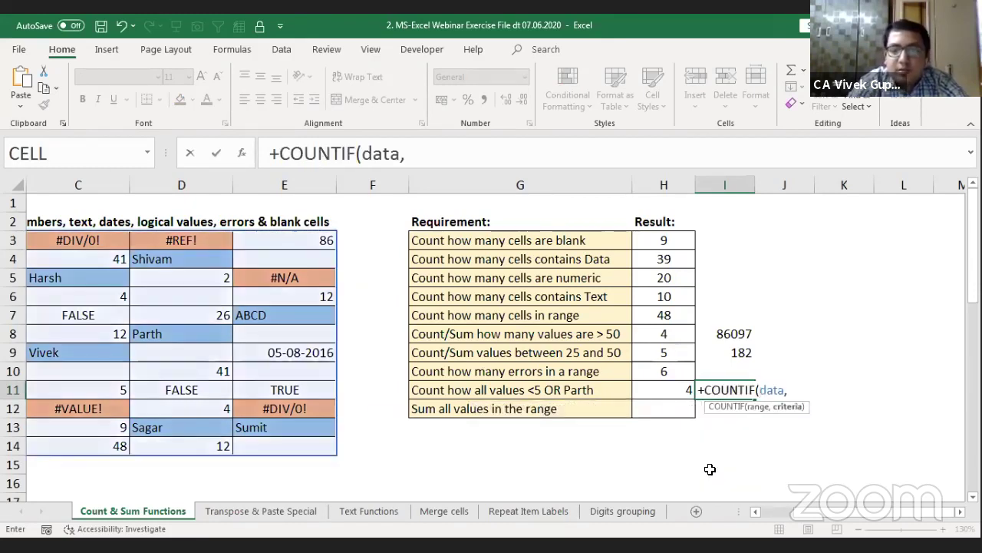
type("\"")
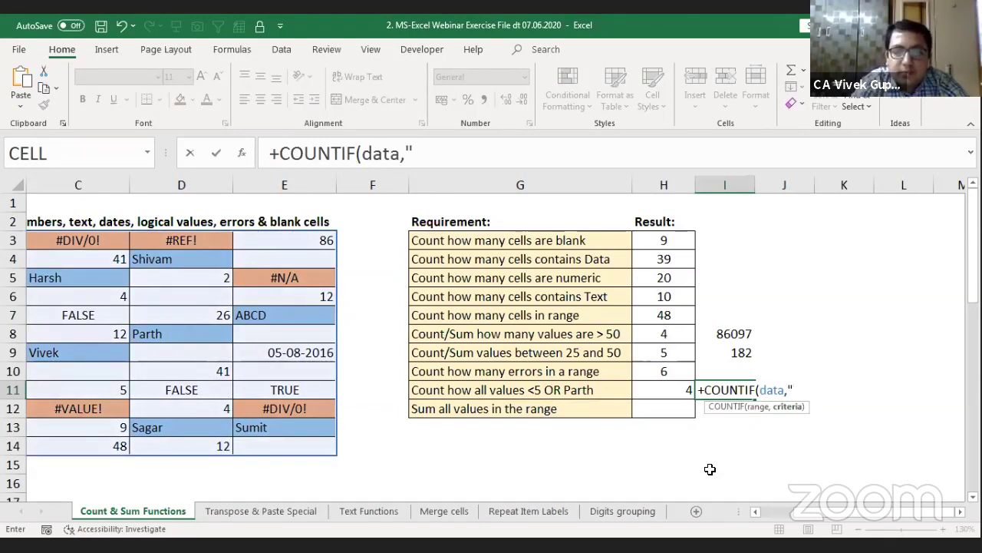
type("part")
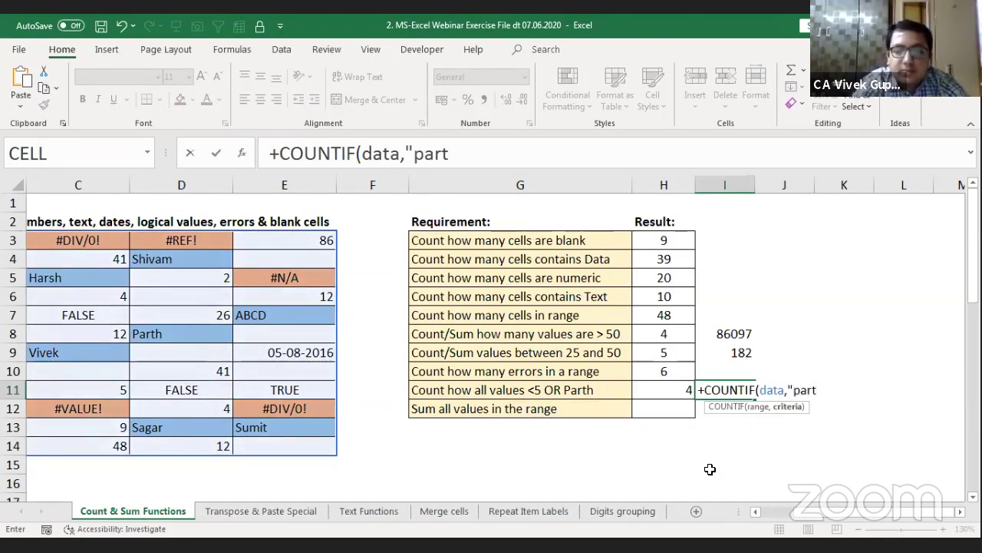
type("h\"")
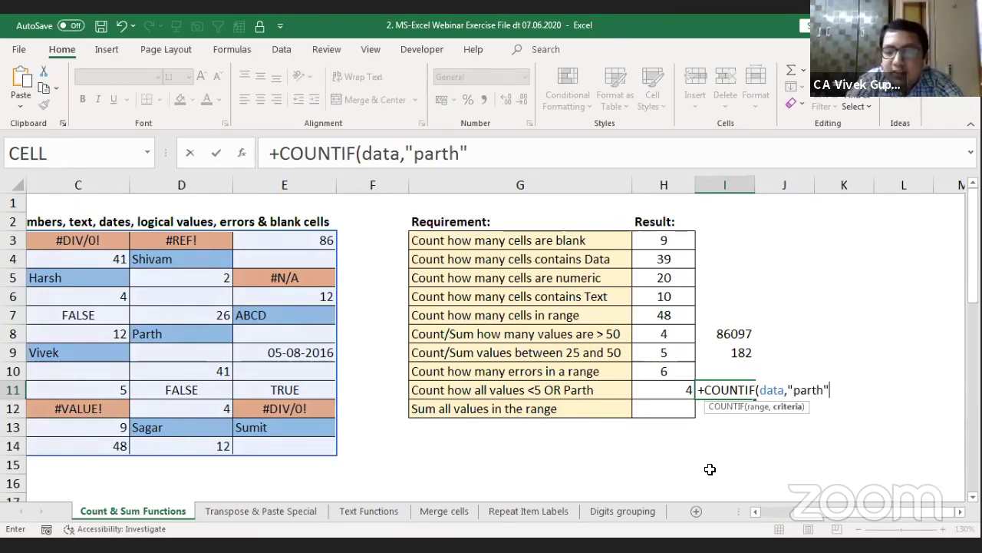
type(")")
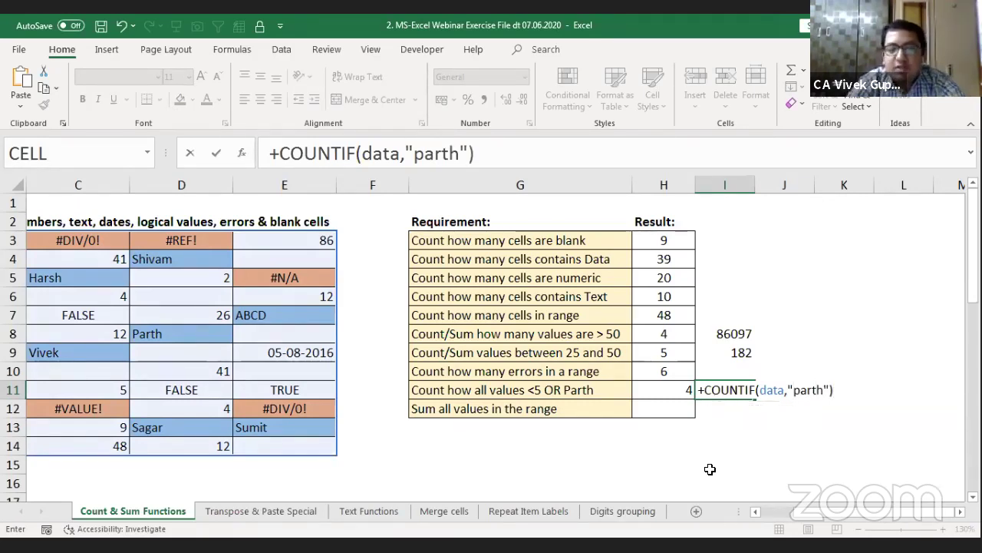
key("Return")
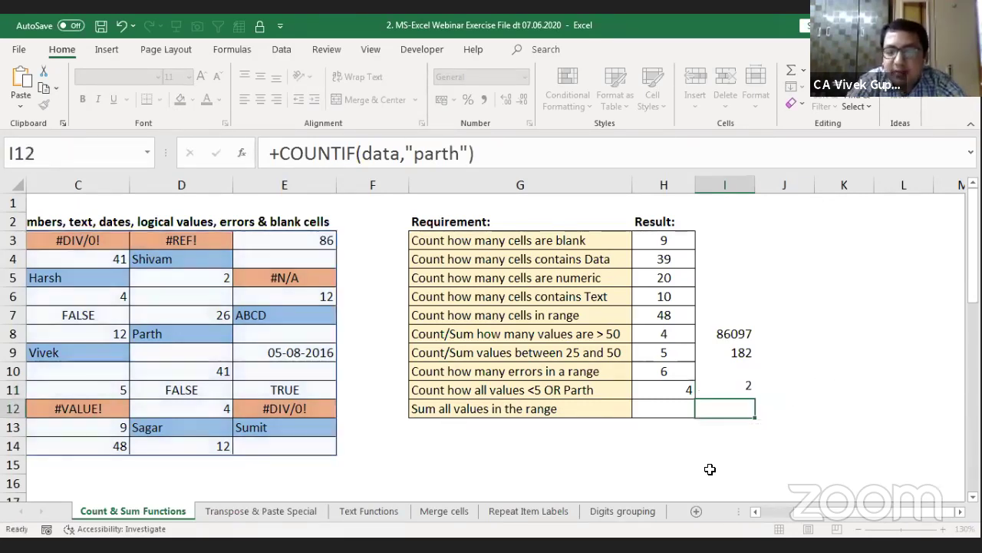
key("Up")
key("Left")
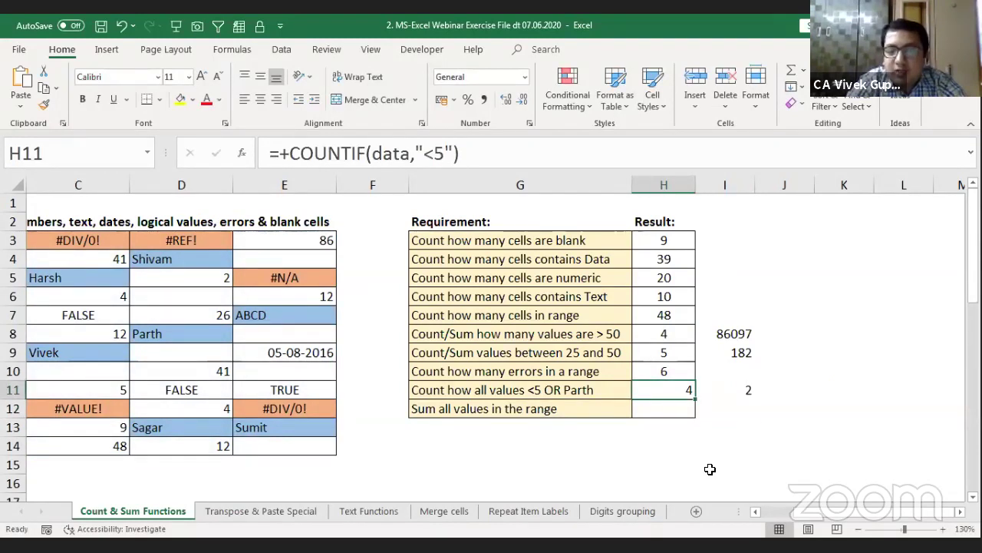
Step: Append I11's parth COUNTIF to H11's formula, giving a combined count of 6
key("Right")
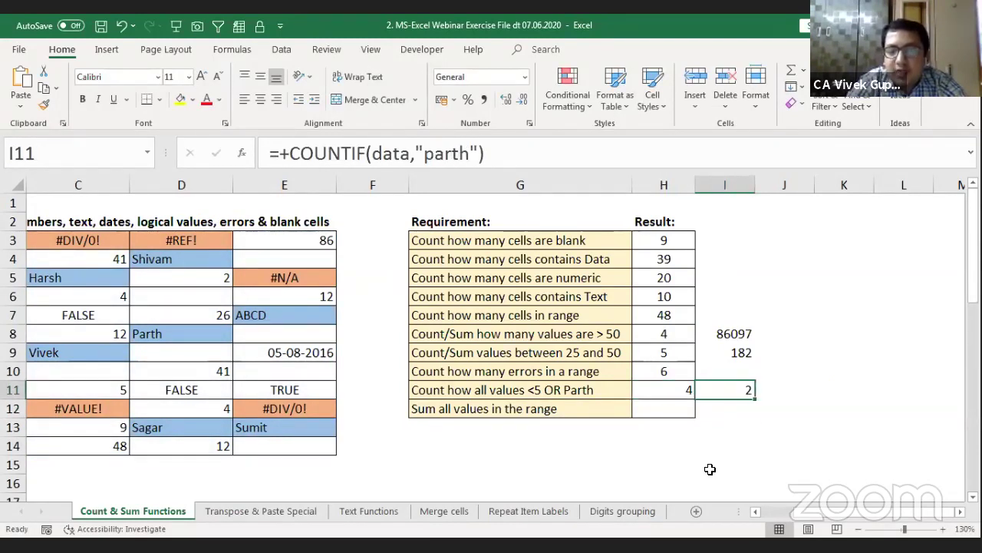
key("F2")
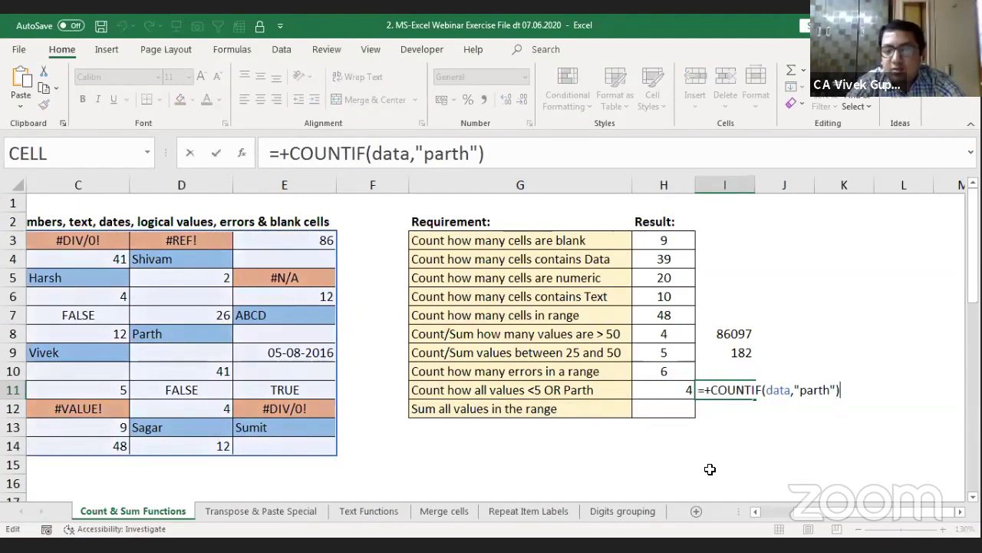
key("ctrl+shift+Left")
key("ctrl+shift+Left")
key("ctrl+shift+Left")
key("ctrl+shift+Left")
key("ctrl+shift+Left")
key("shift+Left")
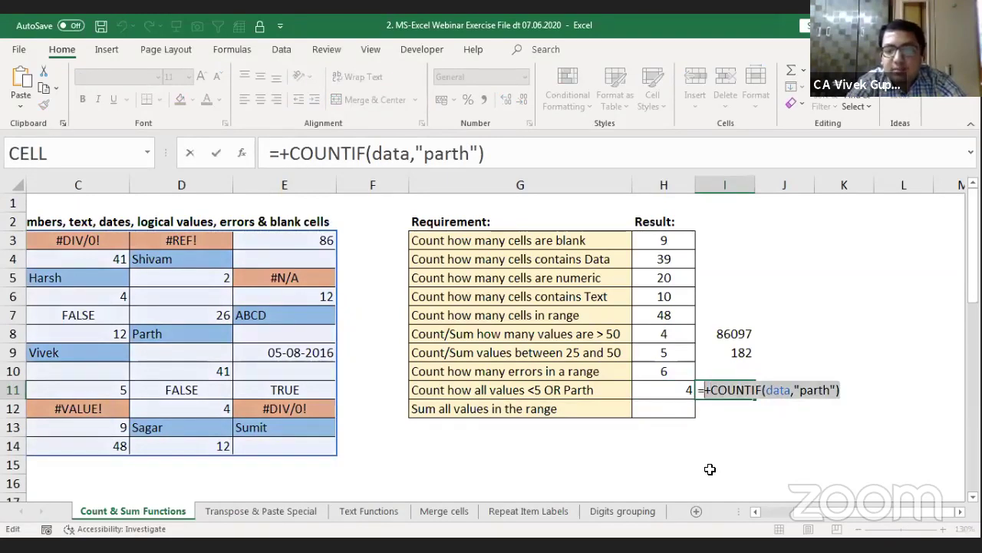
key("ctrl+c")
key("Escape")
key("Left")
key("F2")
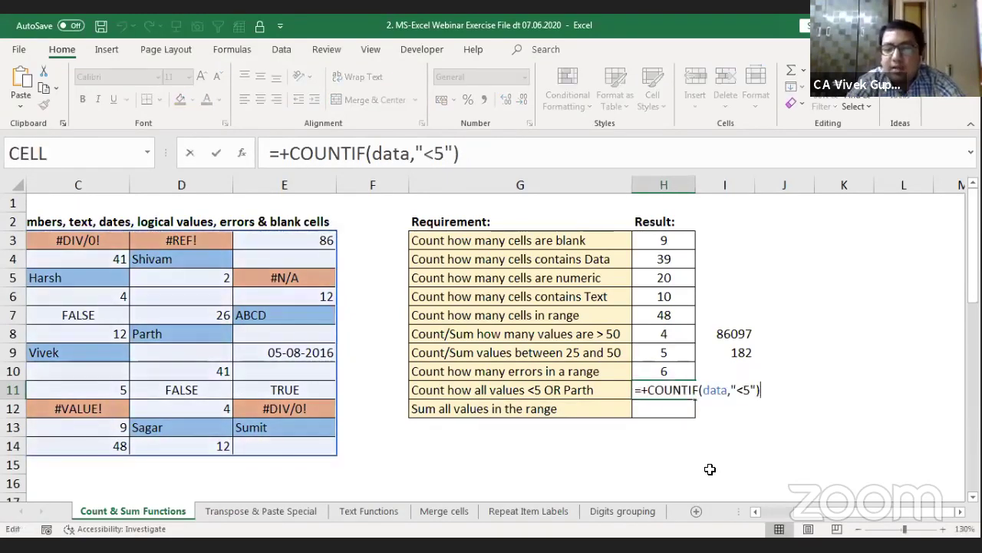
key("ctrl+v")
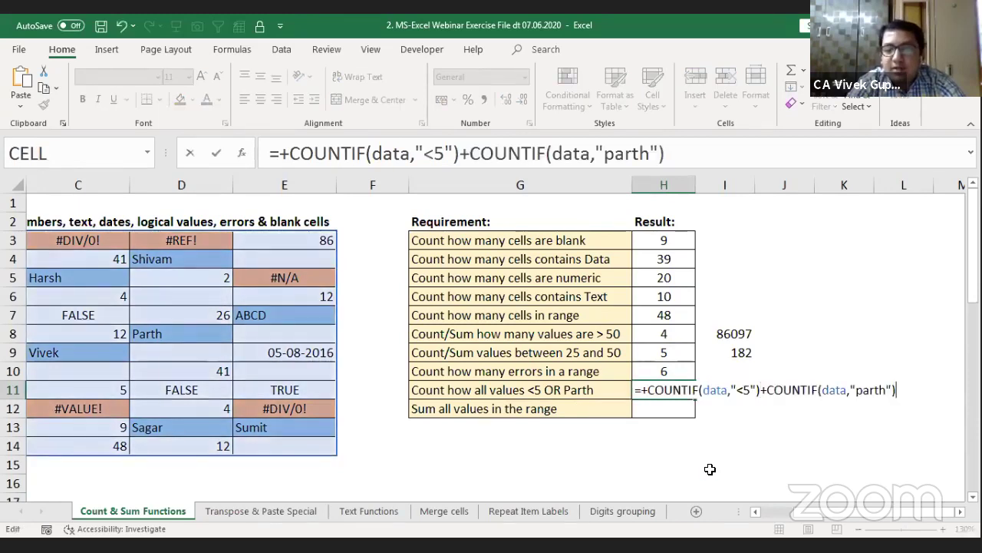
key("Return")
key("Up")
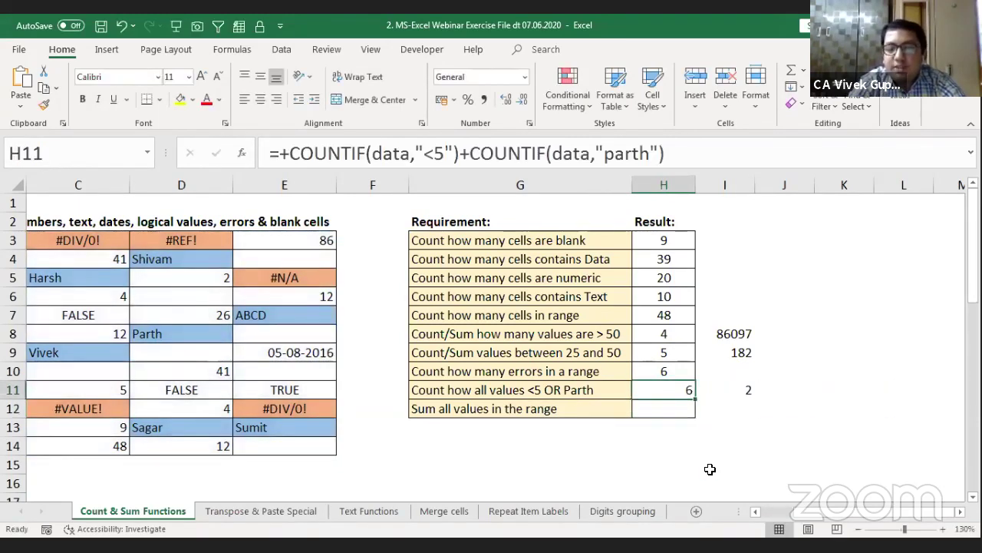
key("Right")
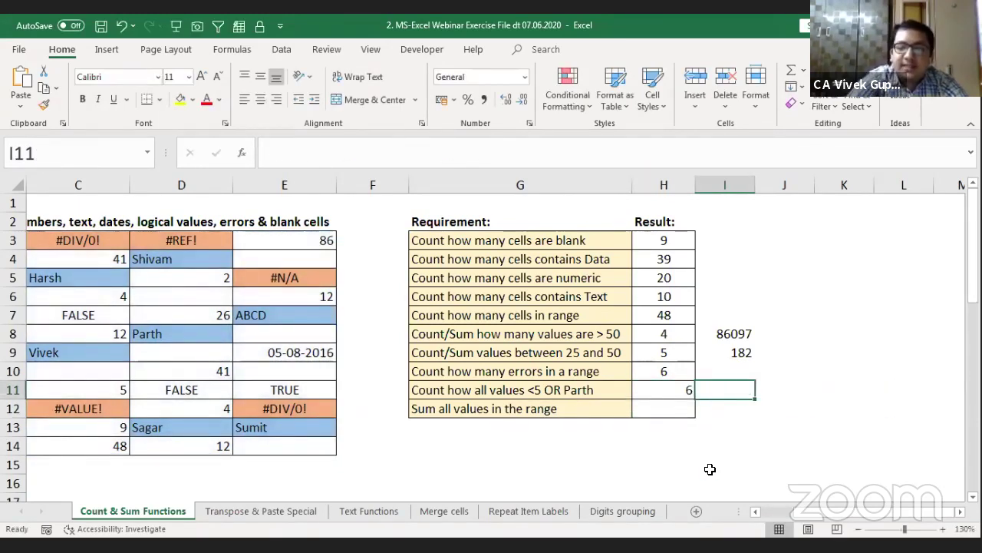
key("Left")
Step: Rewrite H11 as =+COUNTIF(data,{"<5","parth"}) with both criteria in one array
key("F2")
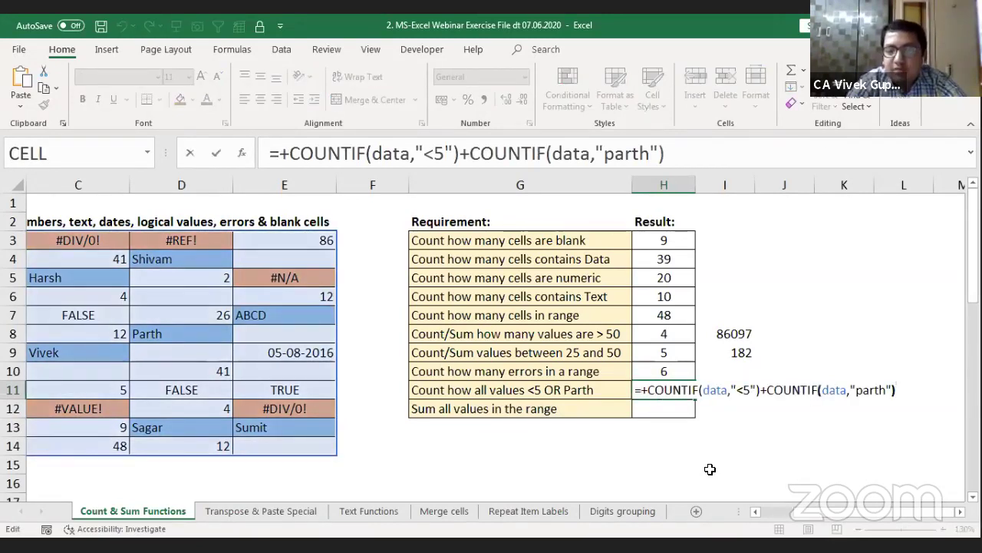
key("shift+End")
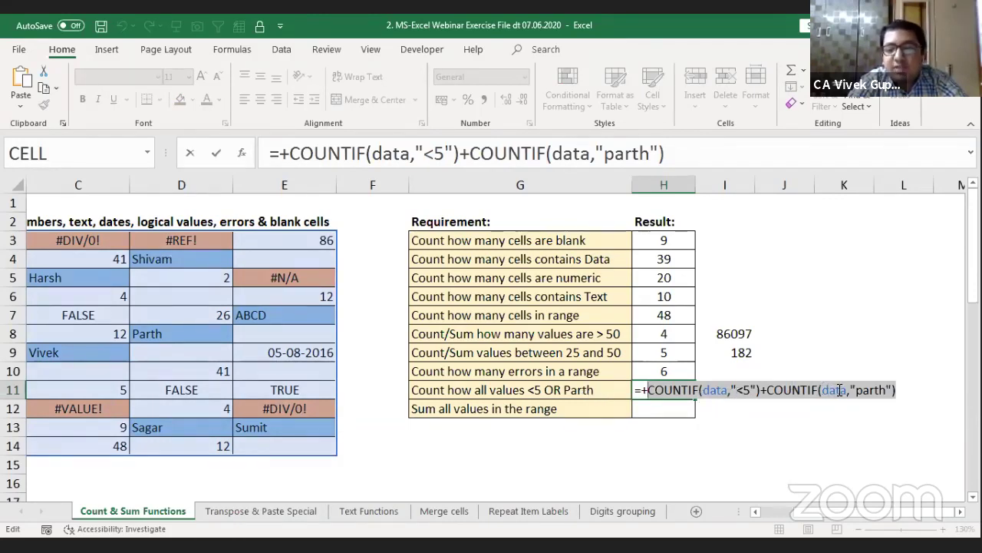
left_click(842, 390)
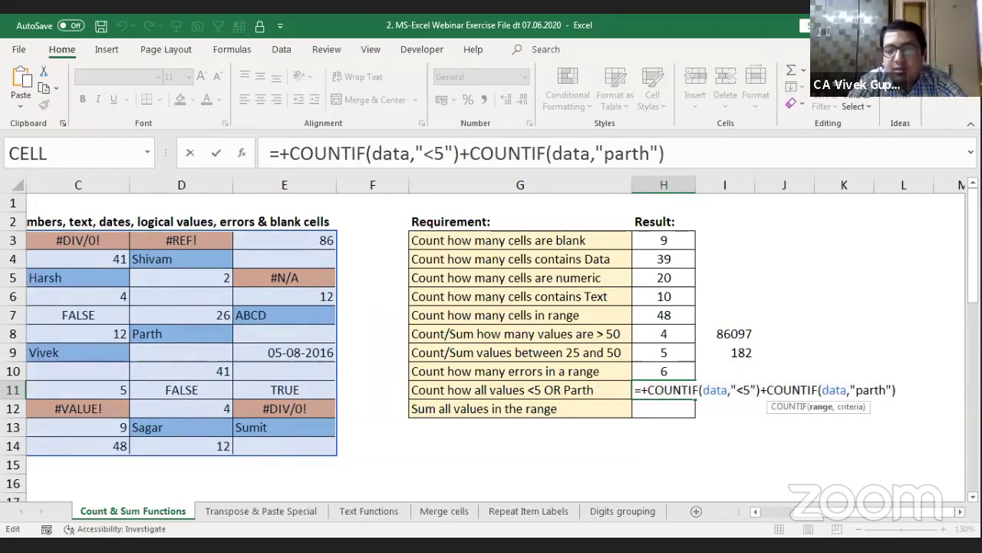
scroll(844, 392, "right", 1)
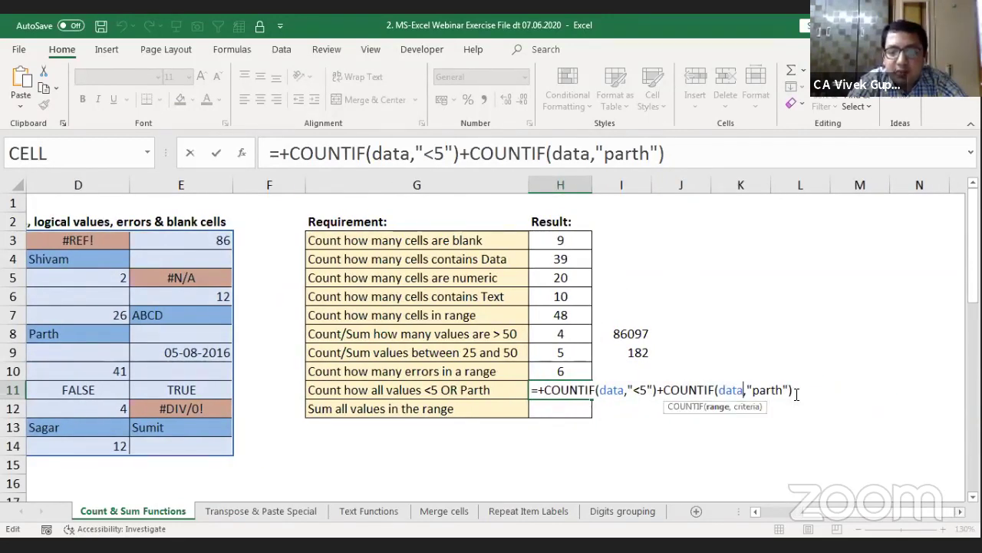
left_click(797, 393)
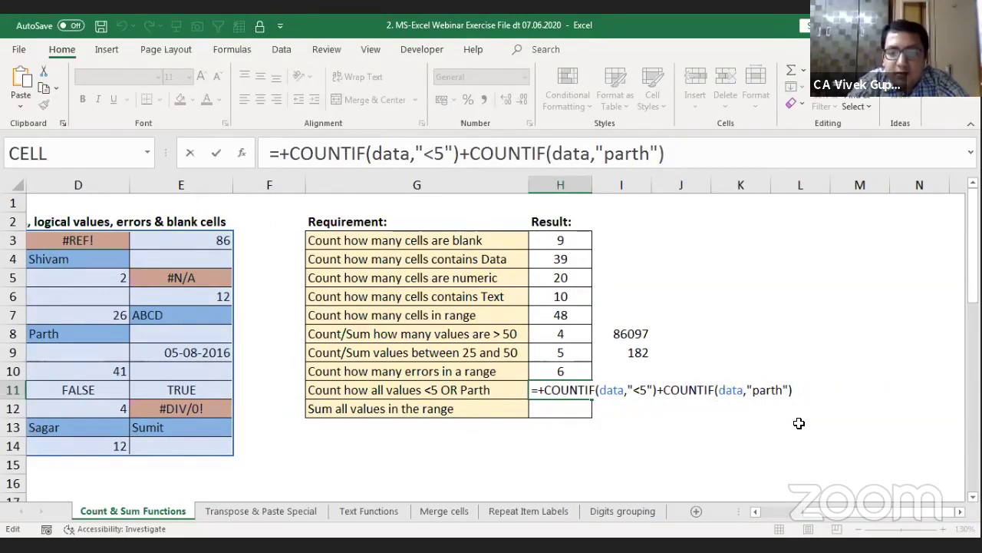
key("BackSpace")
key("BackSpace")
key("BackSpace")
key("BackSpace")
key("BackSpace")
key("BackSpace")
key("BackSpace")
key("BackSpace")
key("BackSpace")
key("BackSpace")
key("BackSpace")
key("BackSpace")
key("BackSpace")
key("BackSpace")
key("BackSpace")
key("BackSpace")
key("BackSpace")
key("BackSpace")
key("BackSpace")
key("BackSpace")
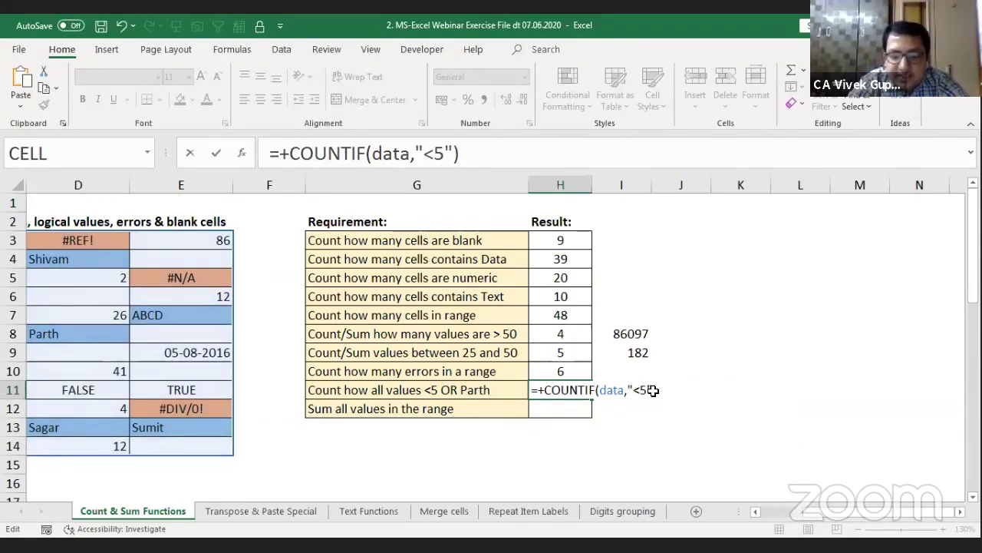
left_click(652, 389)
type(",\"part")
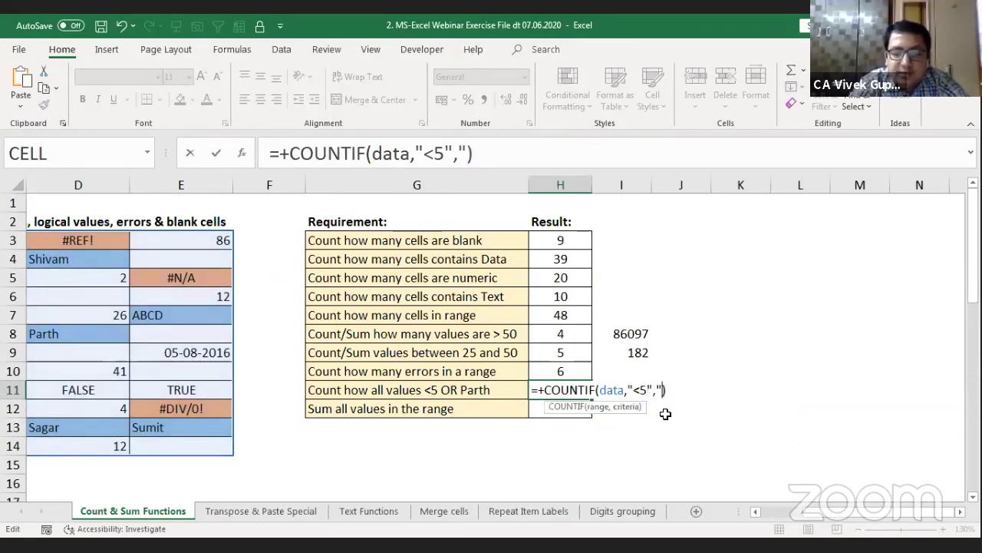
type("h\"")
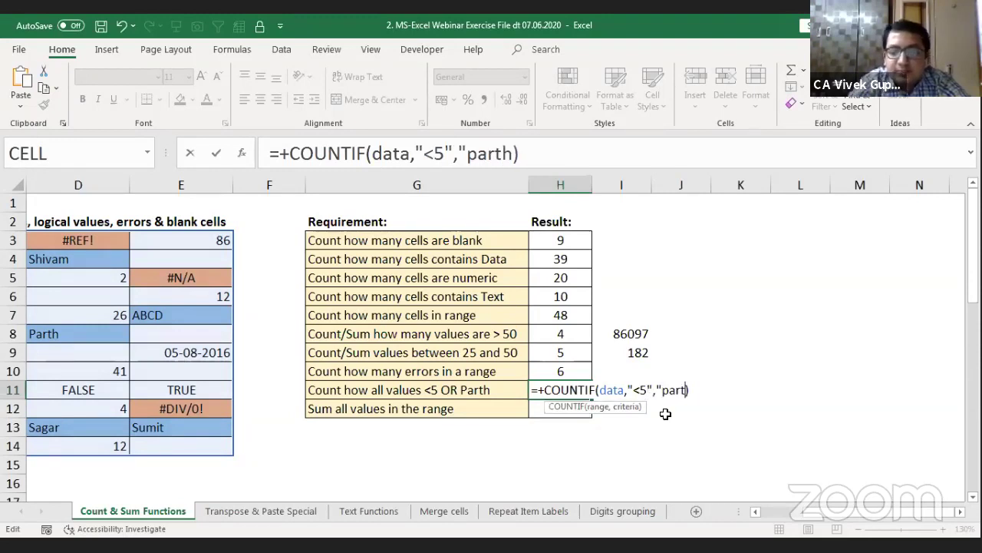
left_click(628, 389)
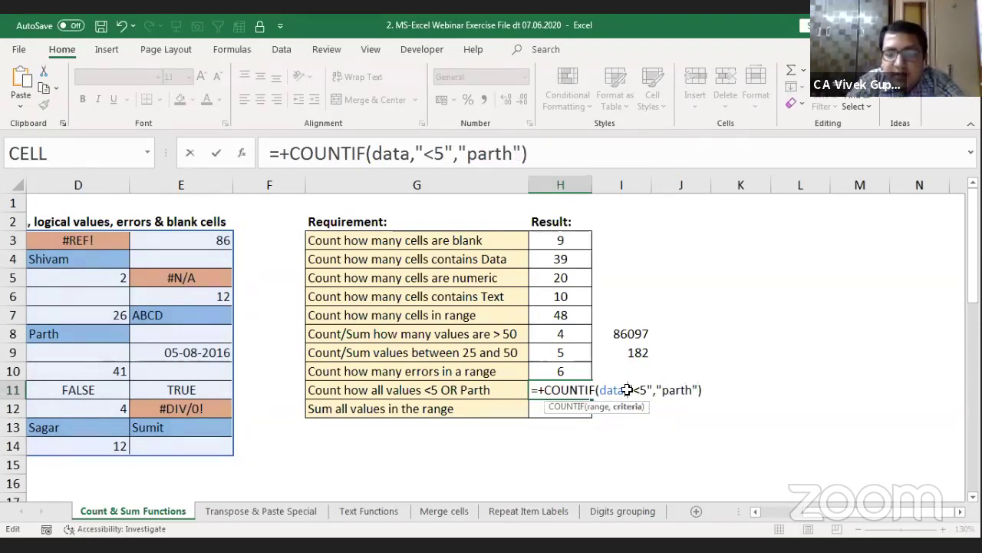
type("{")
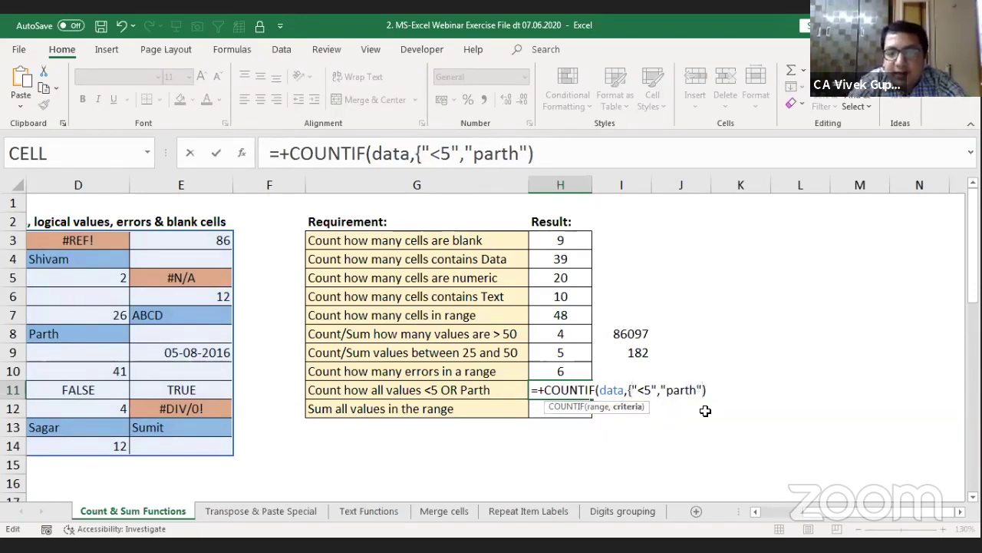
type("}")
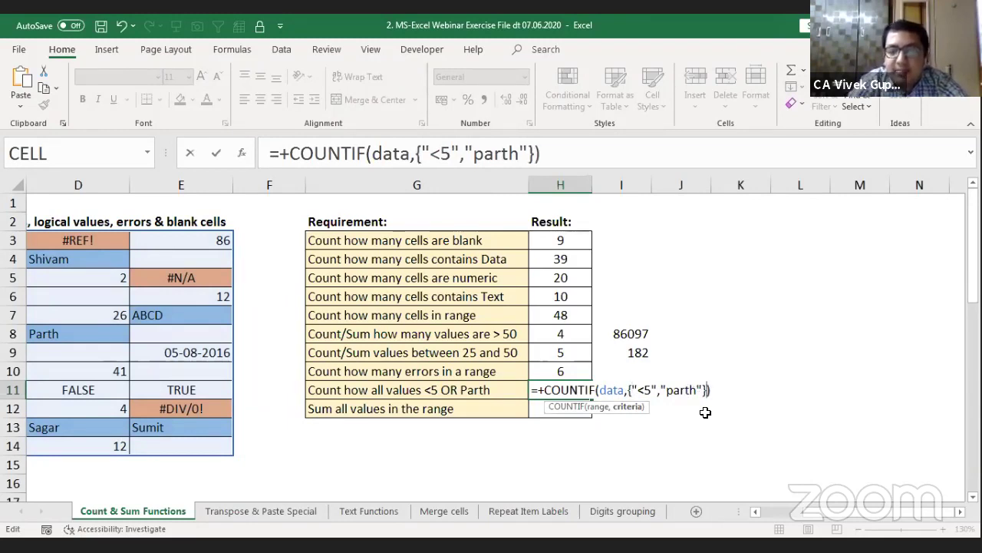
key("Return")
key("Up")
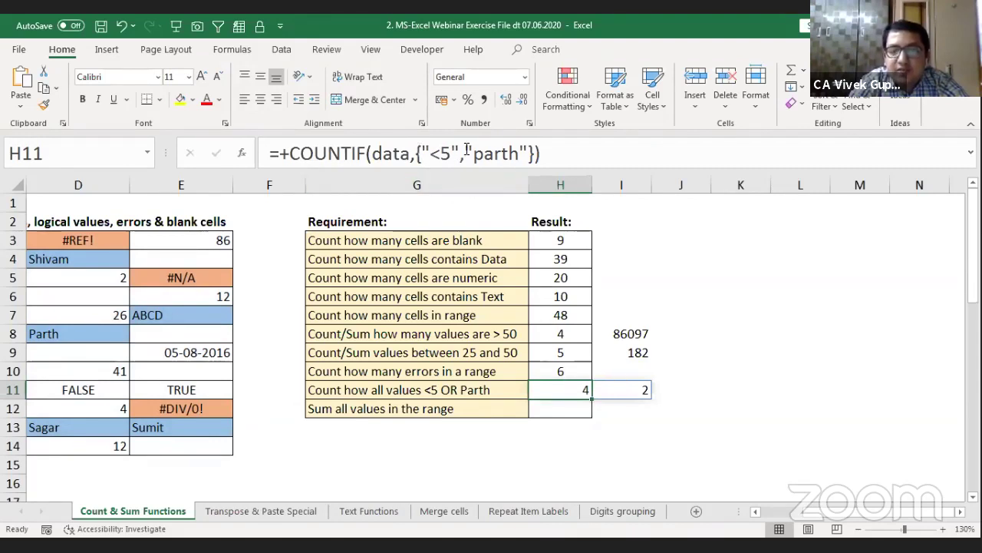
Step: Wrap H11's array COUNTIF in SUM so it totals 6, and center the result
left_click(290, 148)
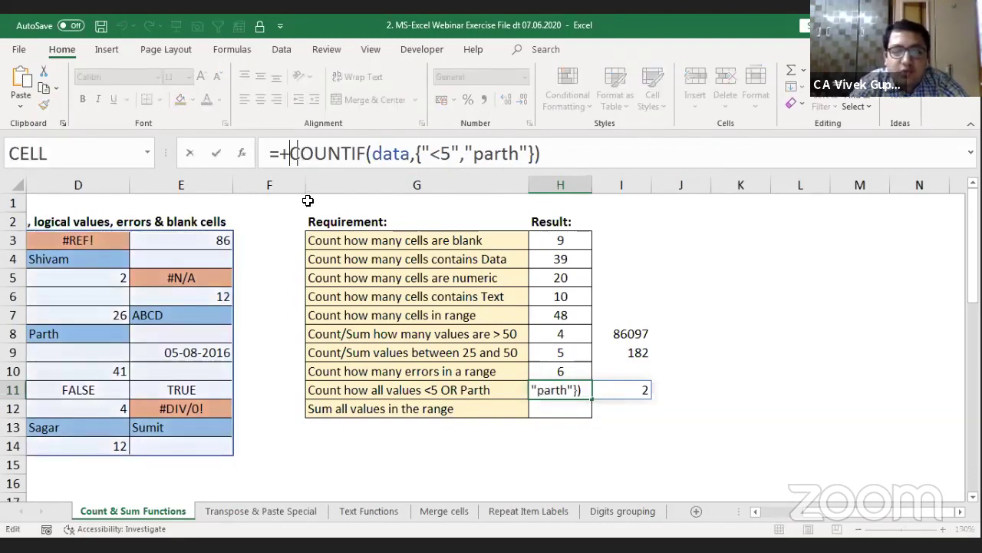
type("SUM(")
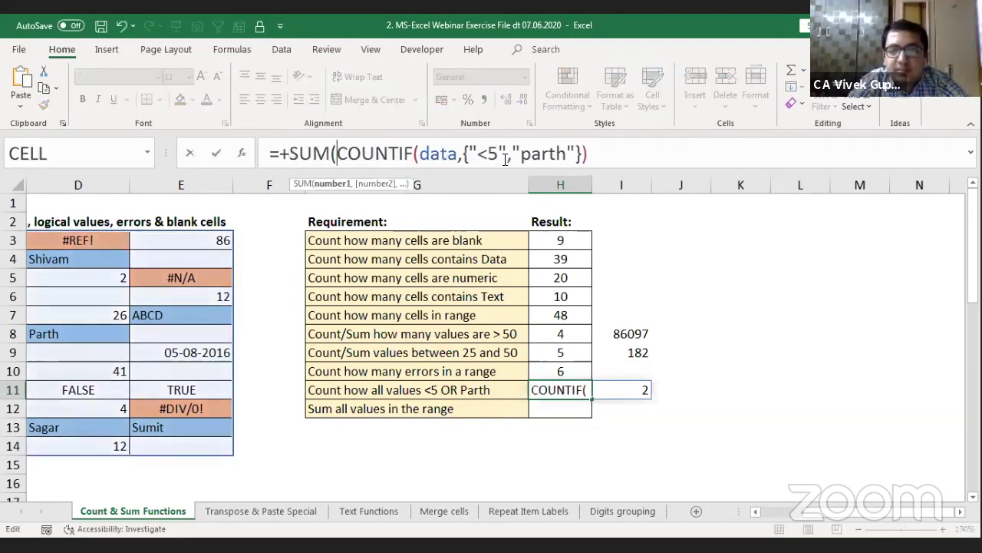
type(")")
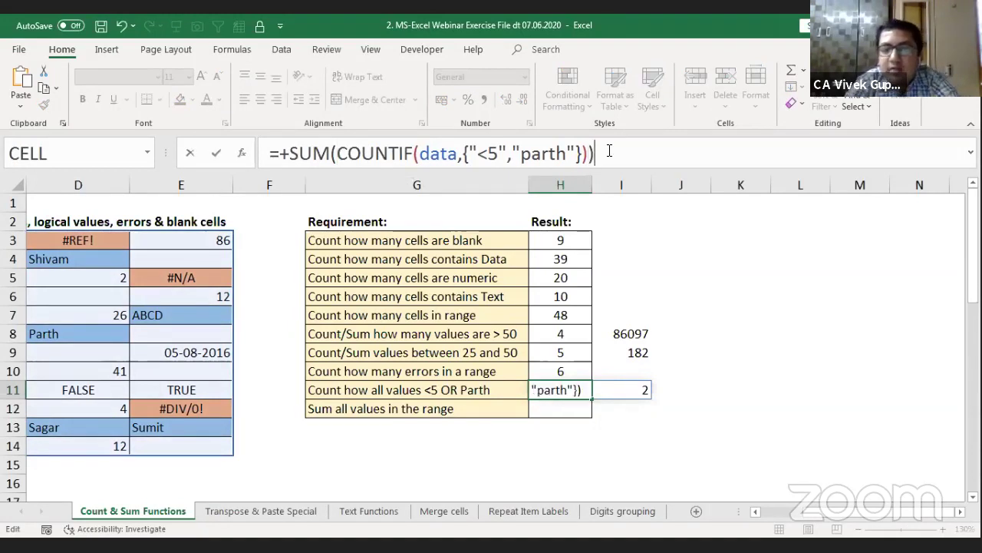
key("Return")
key("Up")
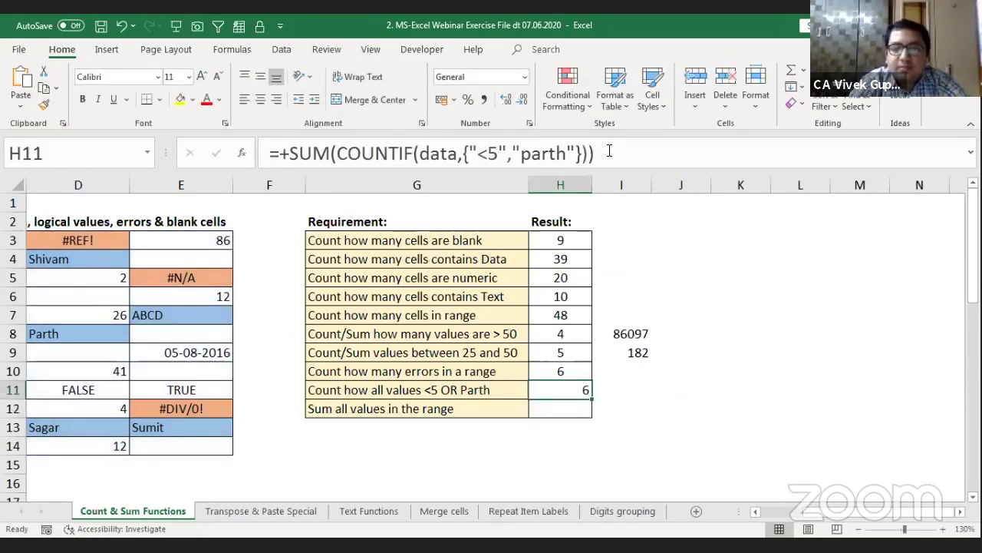
left_click(262, 100)
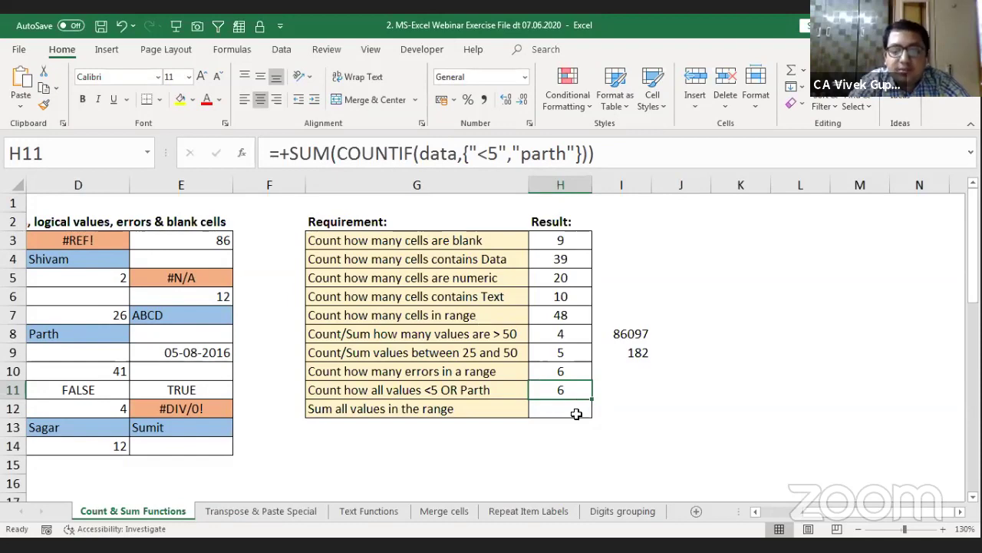
Step: Step through H11's formula in Evaluate Formula to the final 6, then close it
key("alt")
key("m")
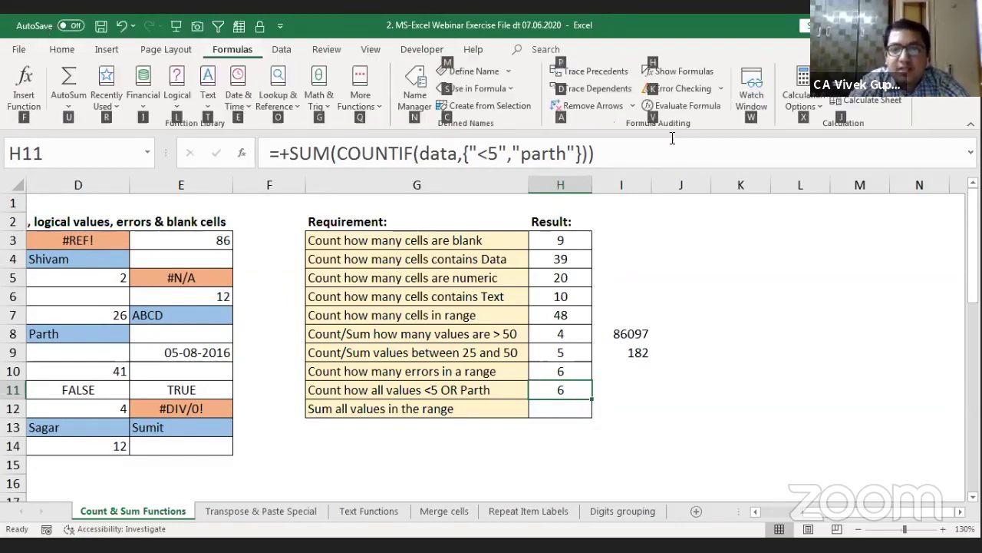
key("Escape")
left_click(676, 112)
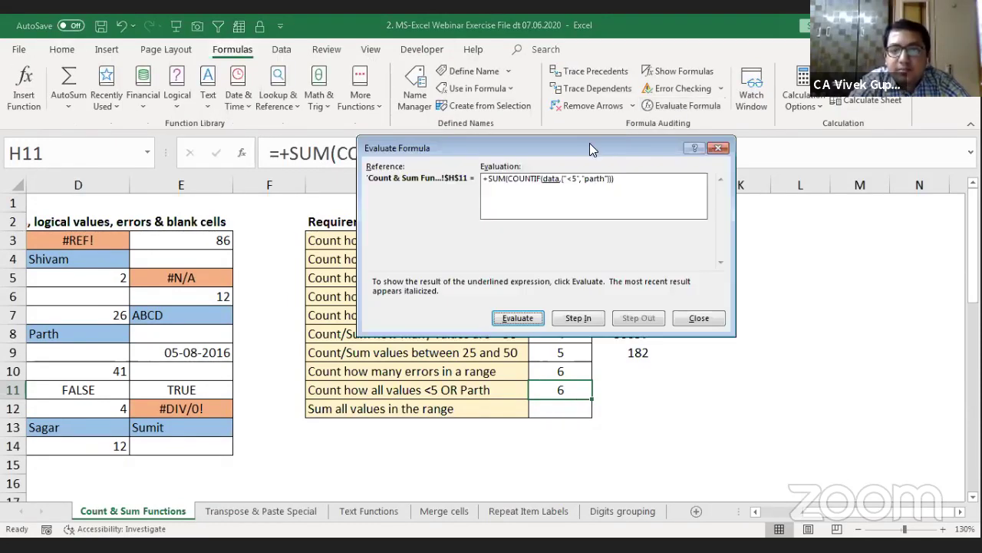
left_click_drag(588, 147, 505, 190)
key("Return")
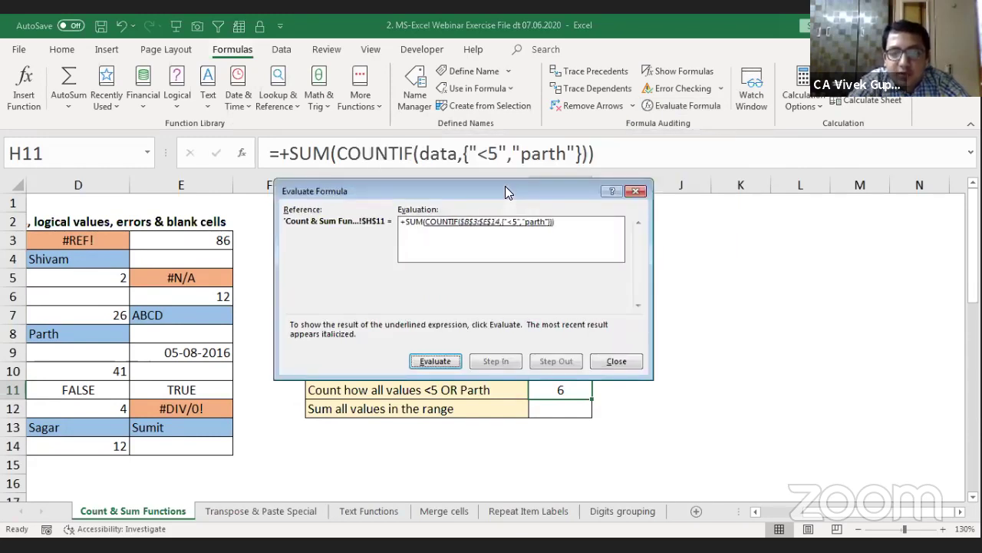
key("Return")
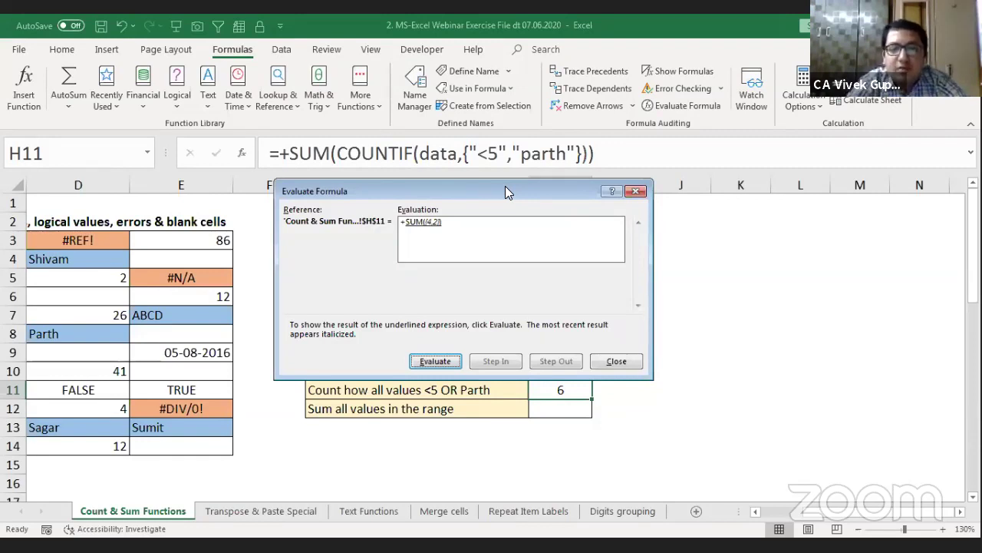
key("Return")
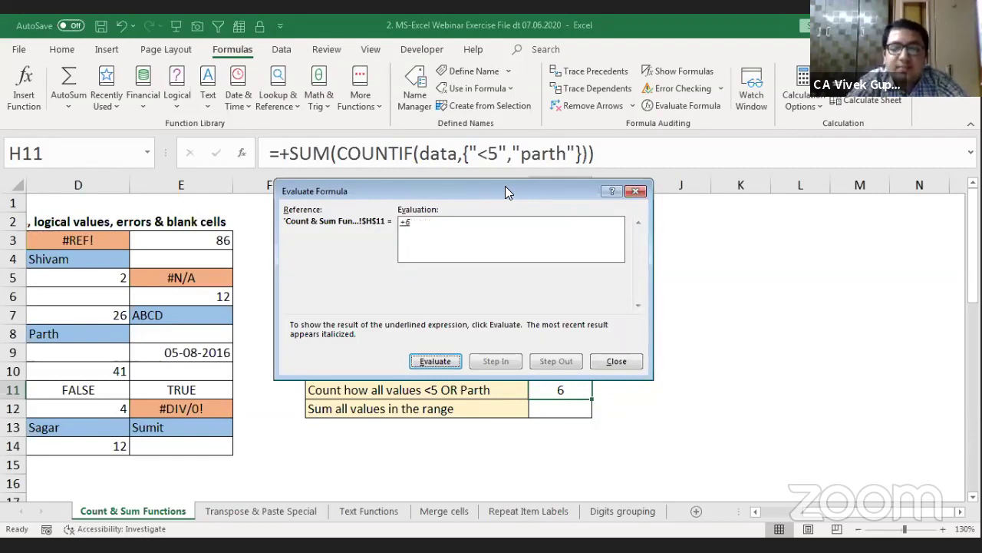
key("Escape")
key("Return")
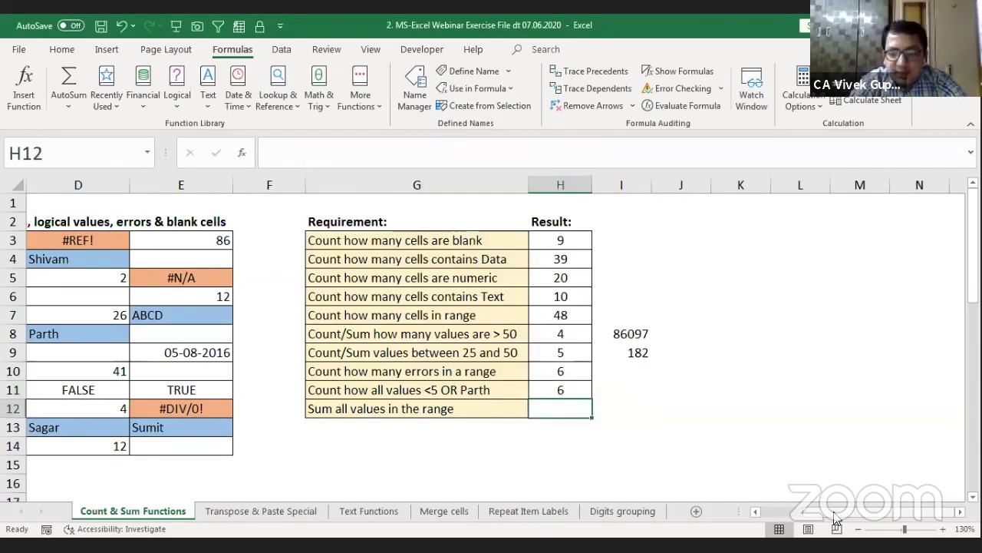
scroll(829, 520, "left", 3)
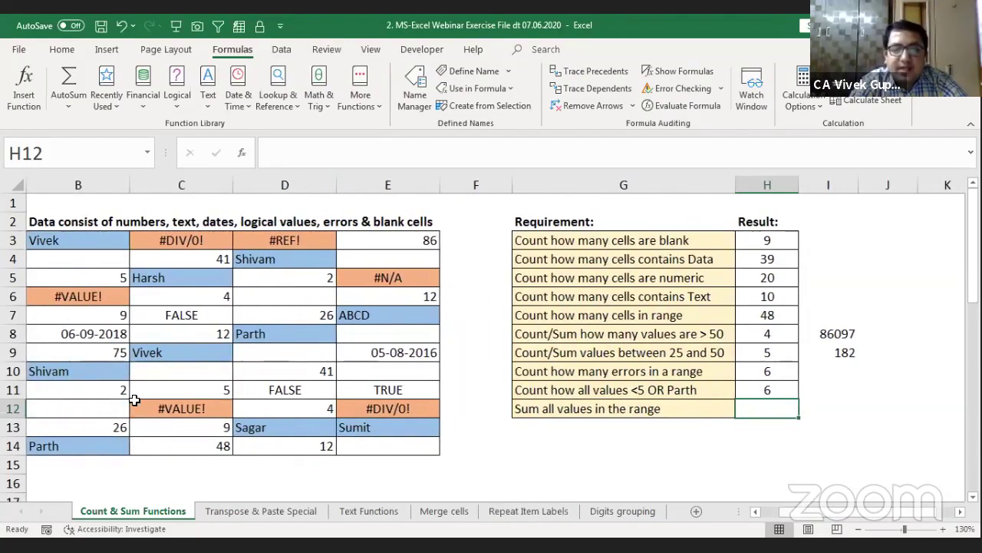
left_click_drag(92, 244, 362, 439)
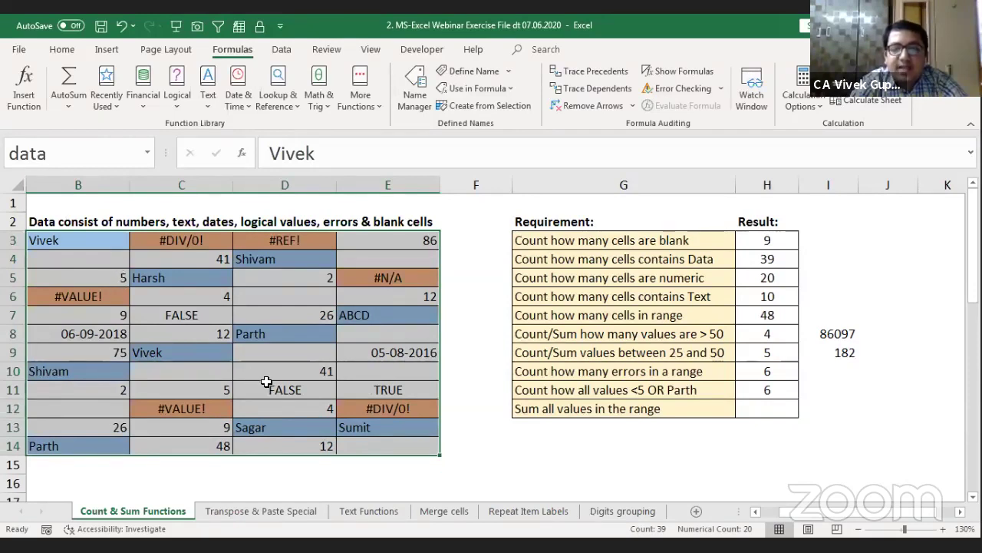
left_click(771, 403)
type("+")
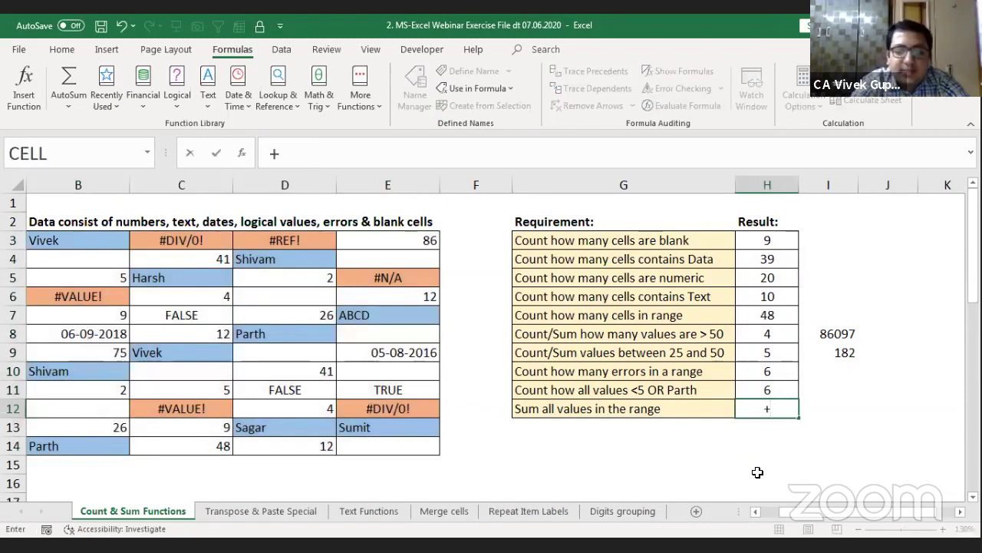
type("sum")
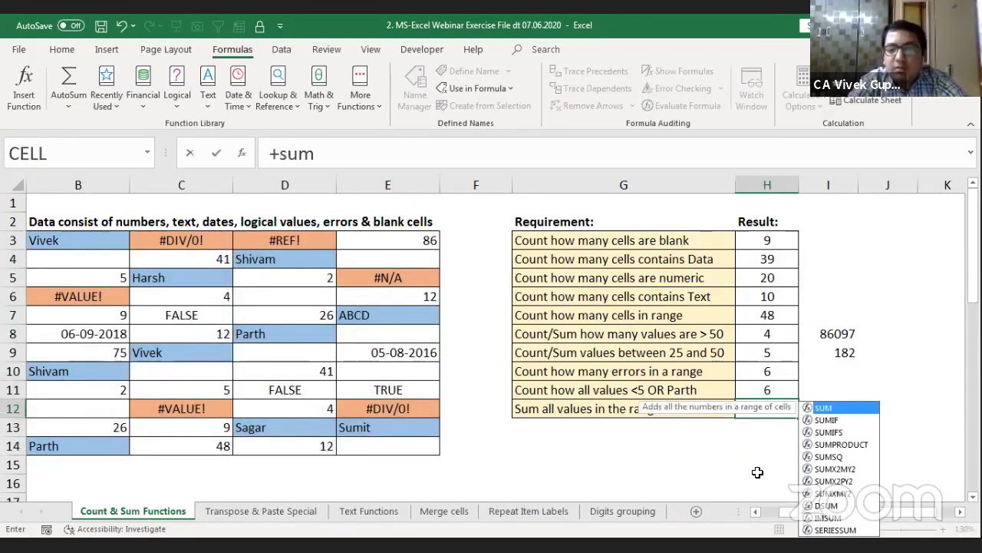
key("Tab")
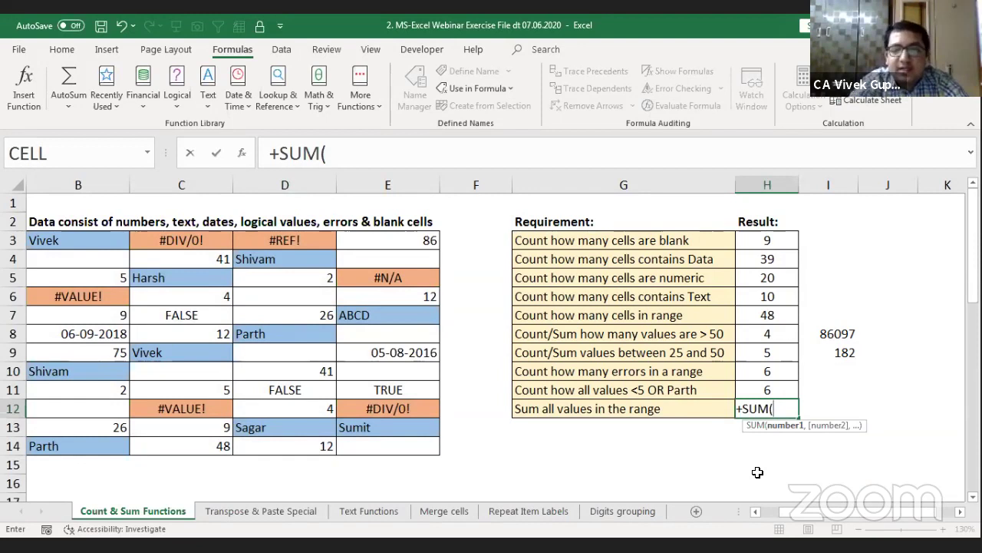
type("data)")
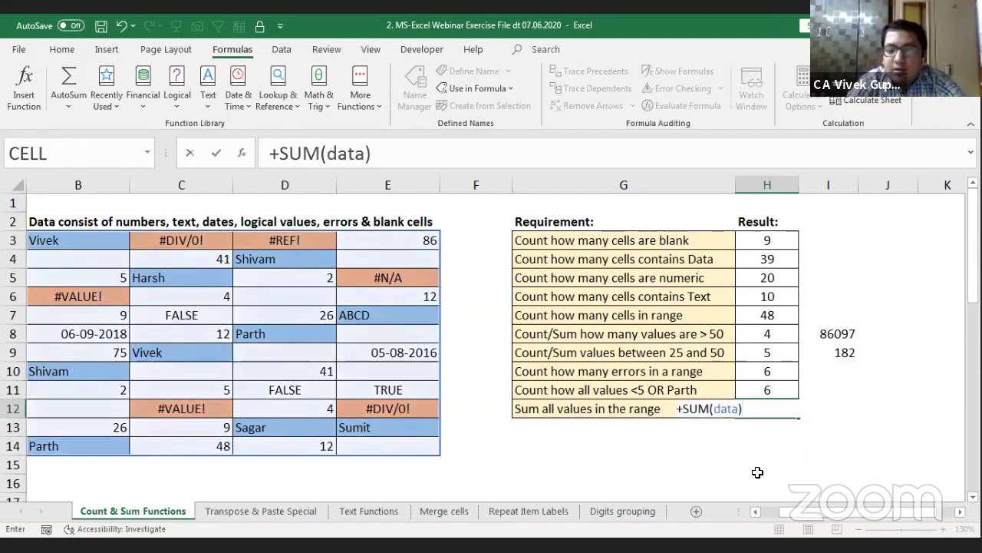
key("ctrl+Return")
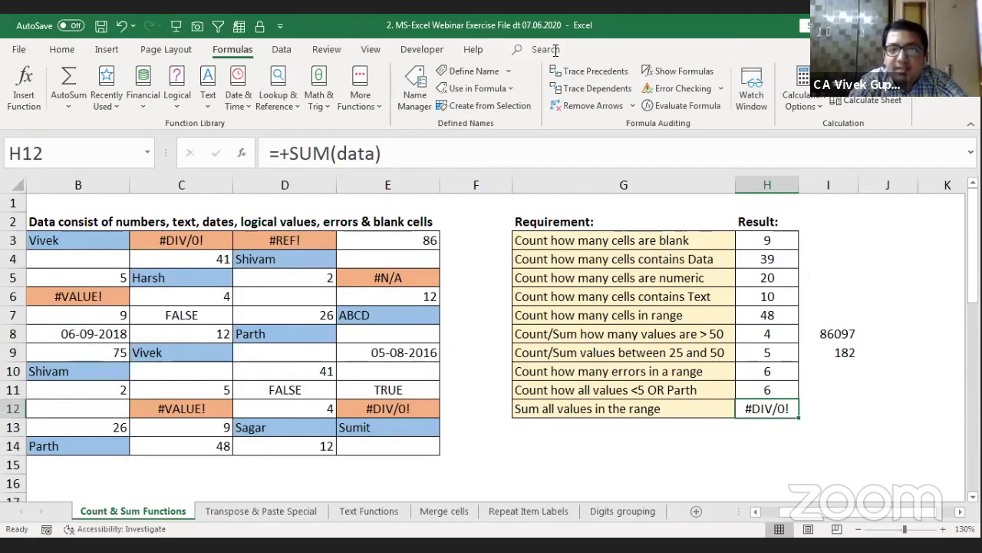
double_click(764, 409)
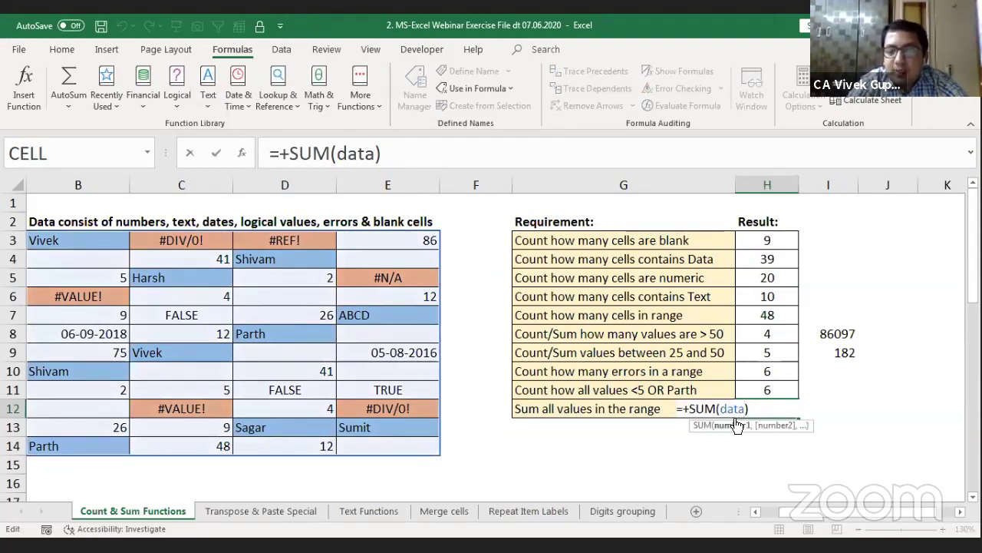
key("ctrl+Return")
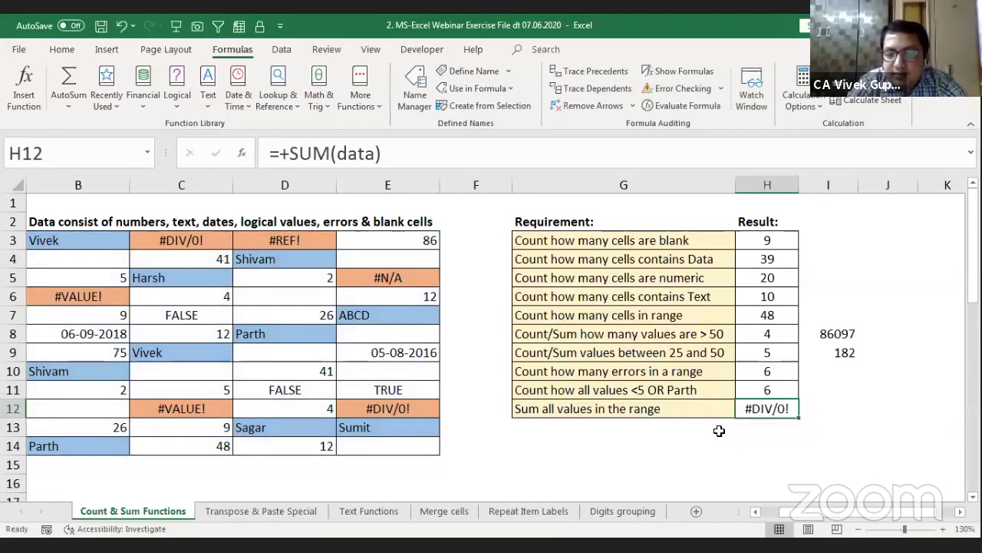
key("Delete")
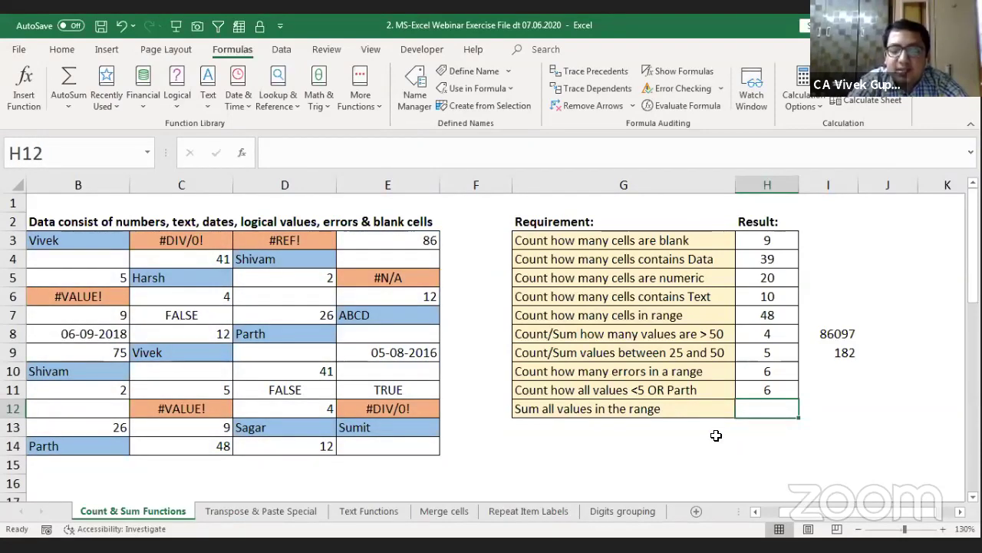
Step: Start =+AGGREGATE( in H12 and browse its function_num options list
type("+")
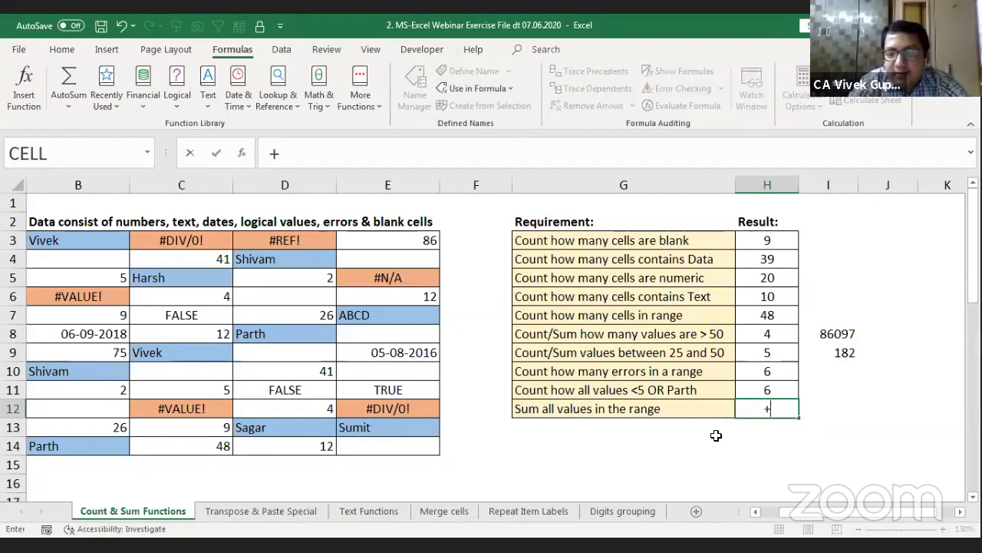
type("agg")
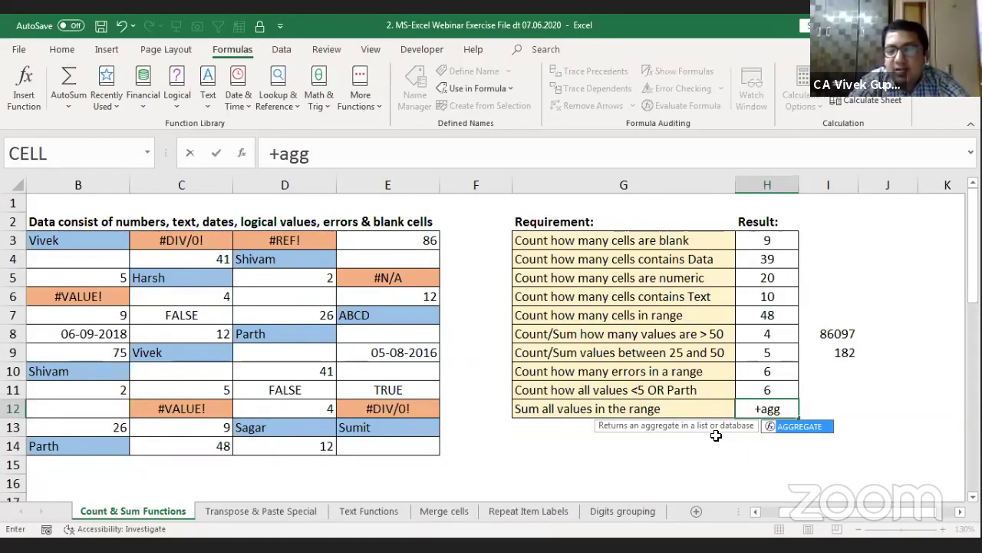
key("Tab")
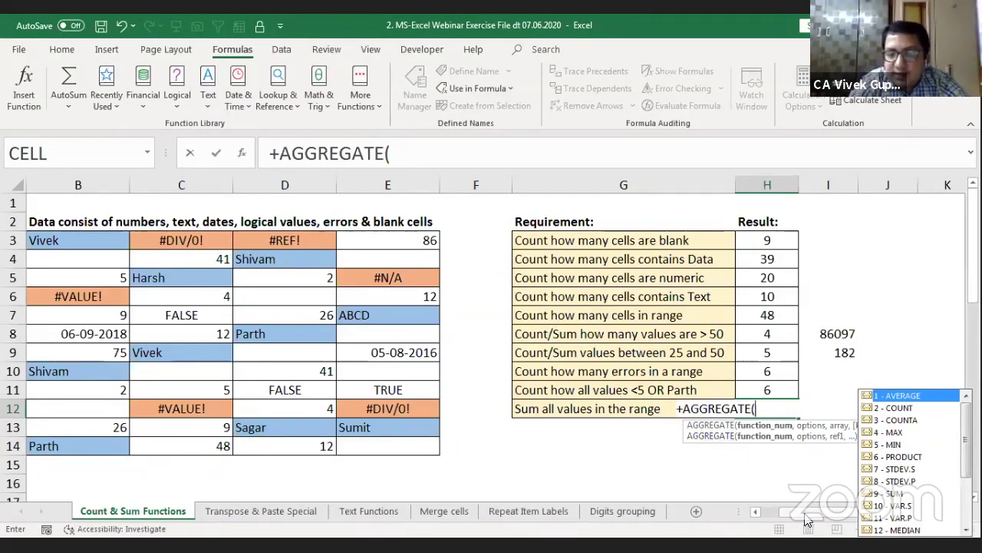
left_click(839, 516)
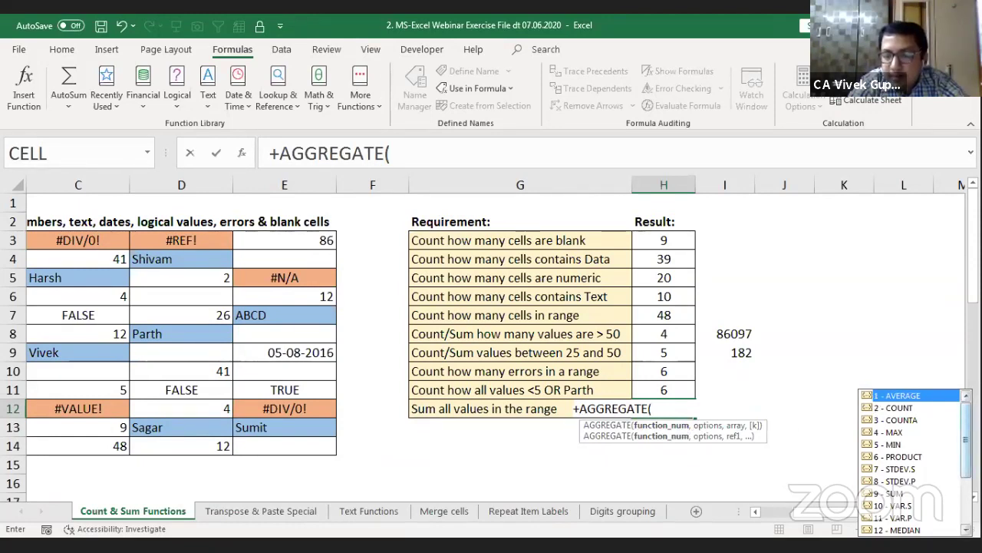
scroll(909, 461, "down", 3)
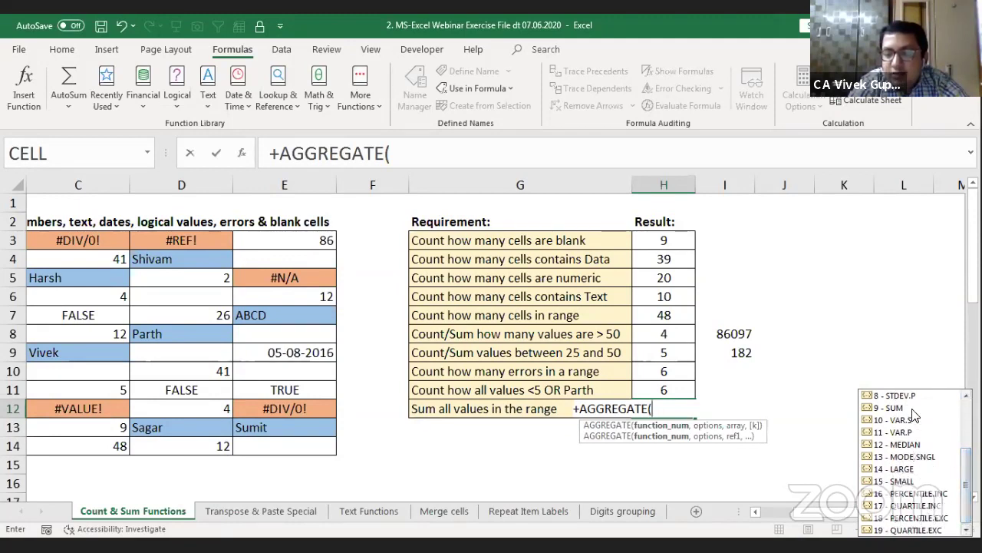
scroll(966, 396, "up", 3)
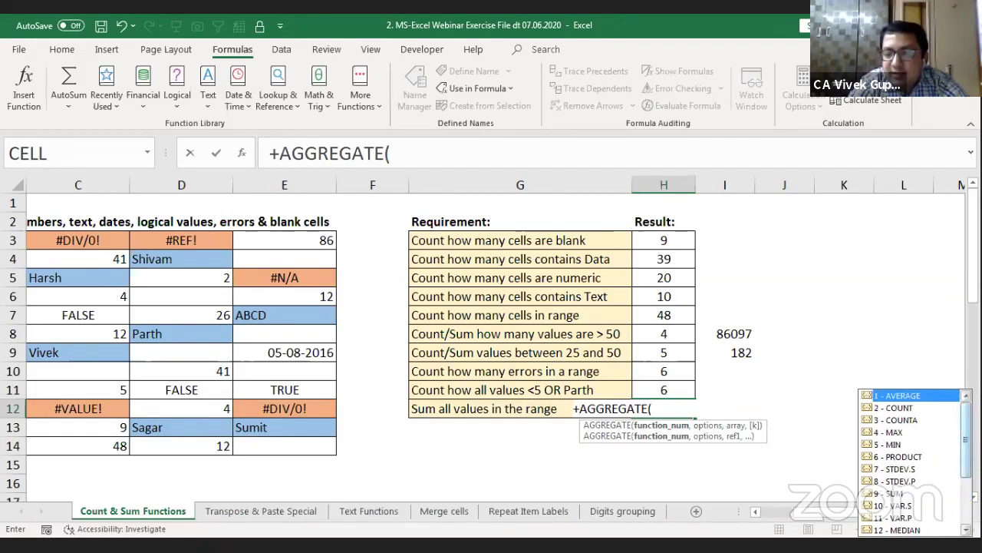
scroll(958, 495, "down", 3)
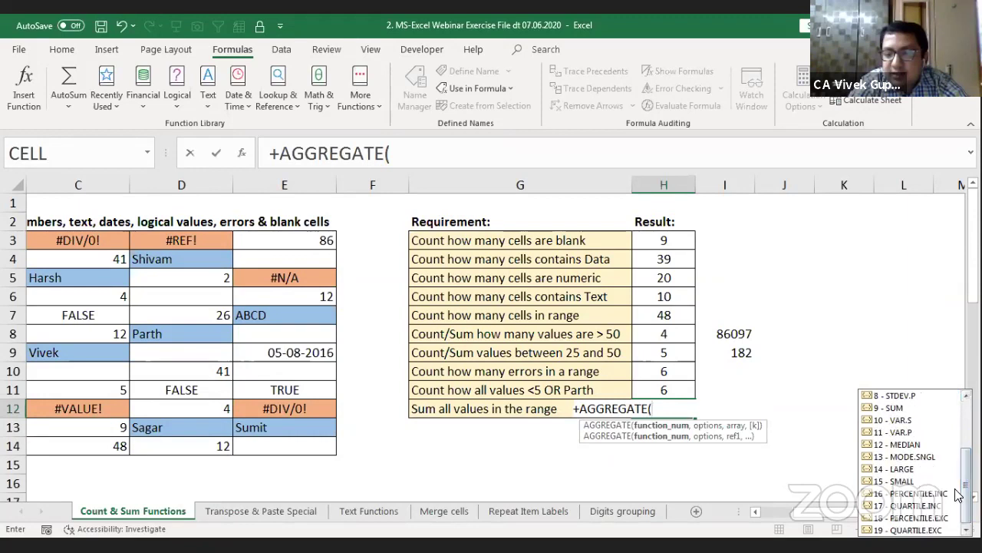
scroll(911, 460, "up", 3)
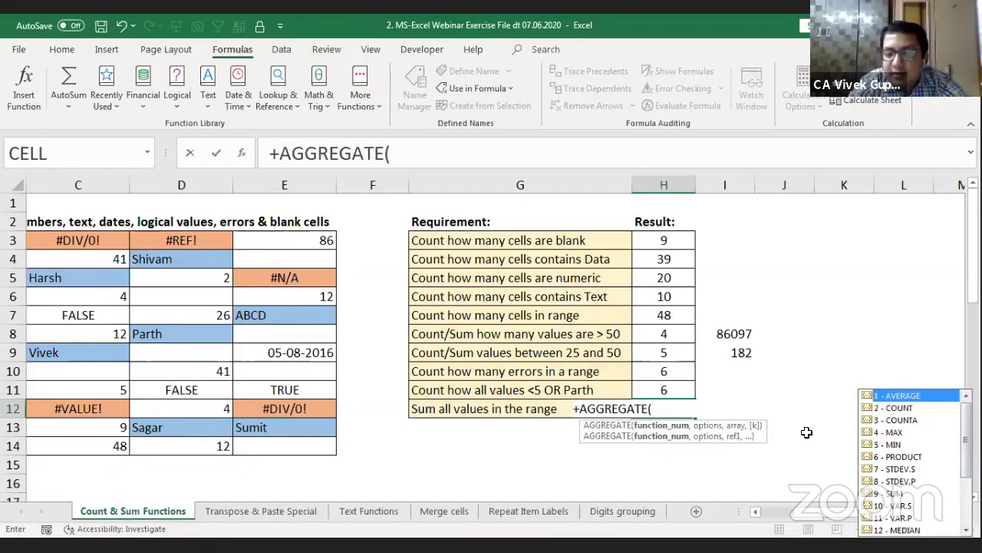
type("9")
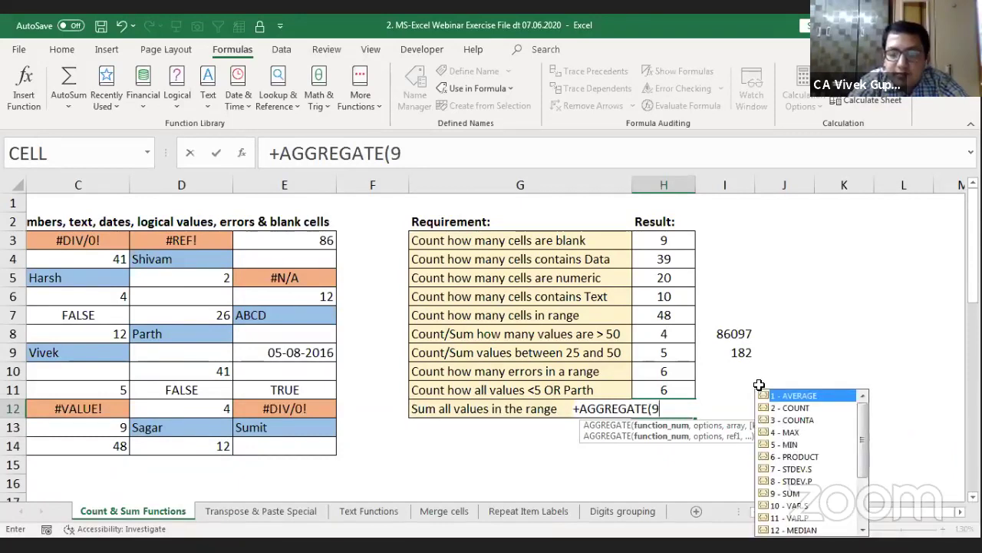
type(",")
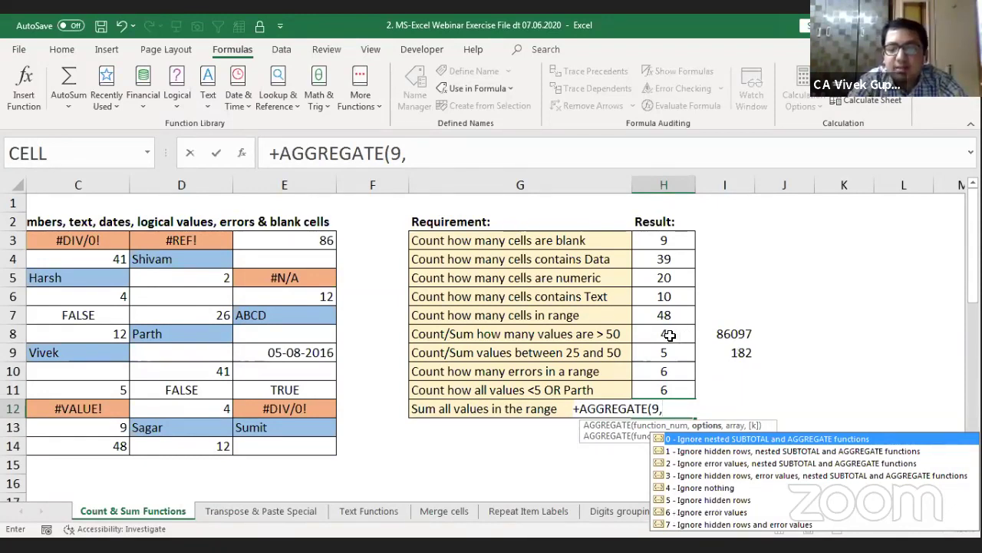
type("6")
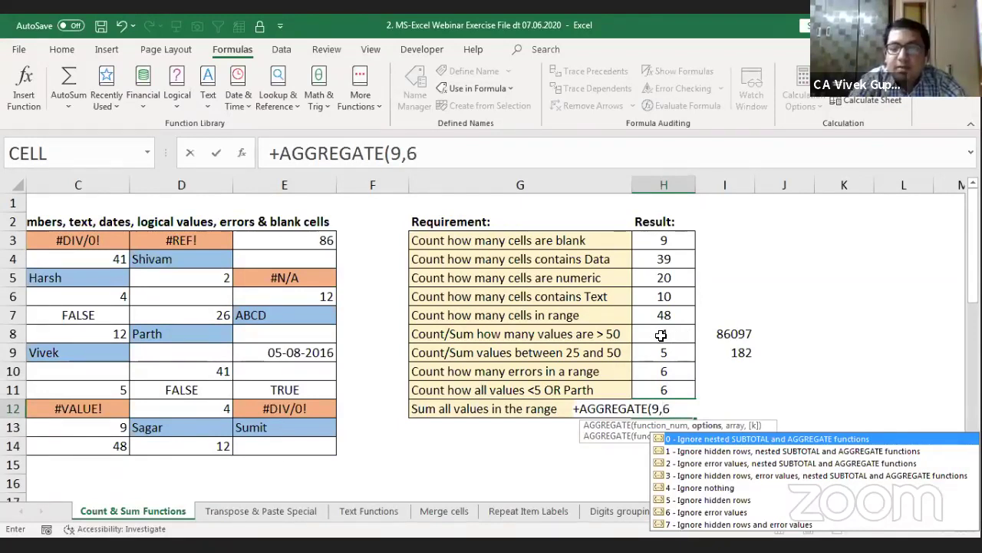
type(",")
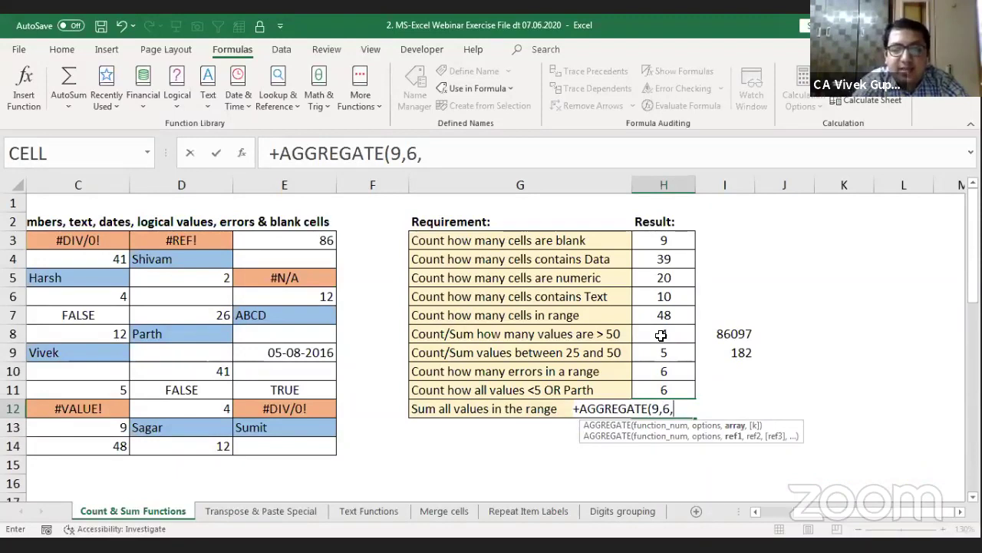
type("data")
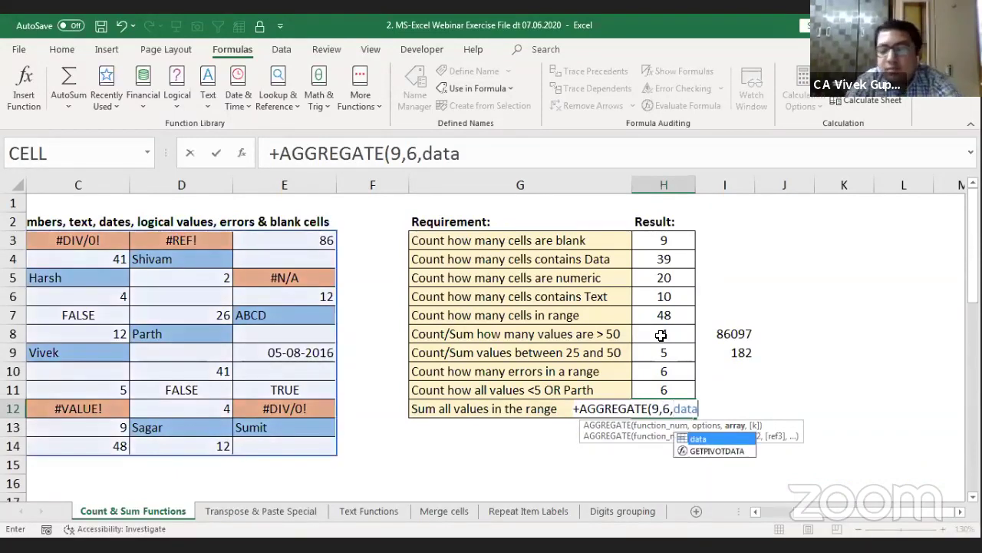
type(")")
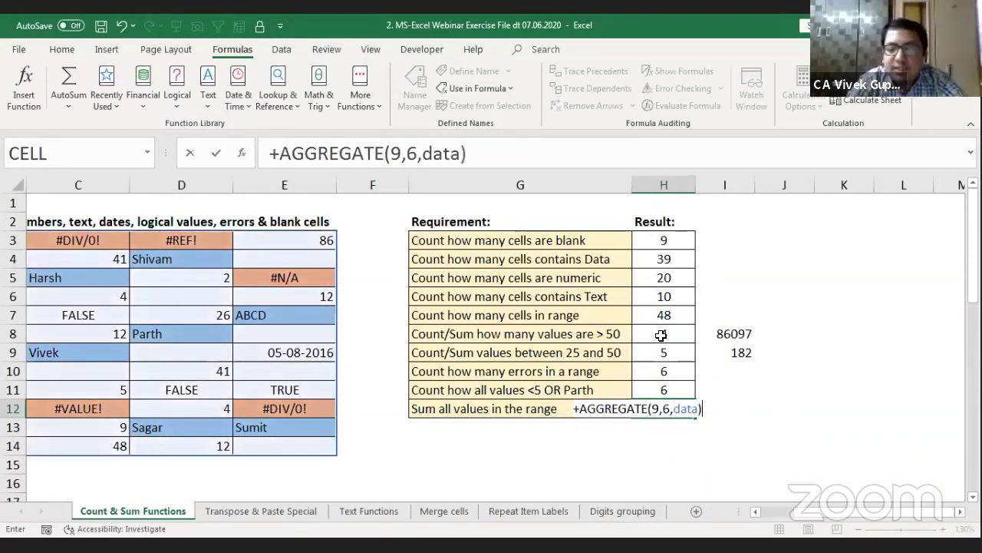
key("Return")
key("Up")
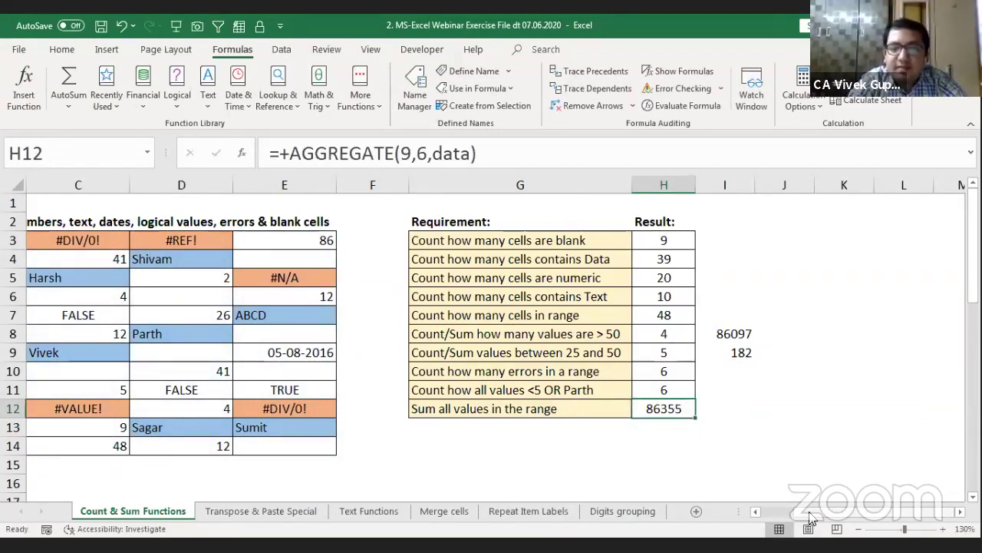
left_click_drag(811, 517, 767, 516)
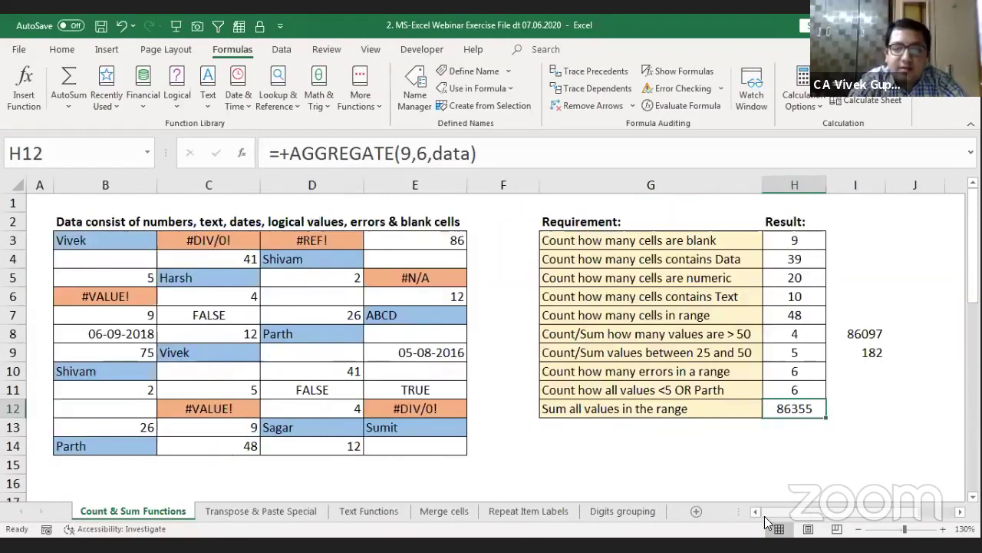
left_click(412, 353)
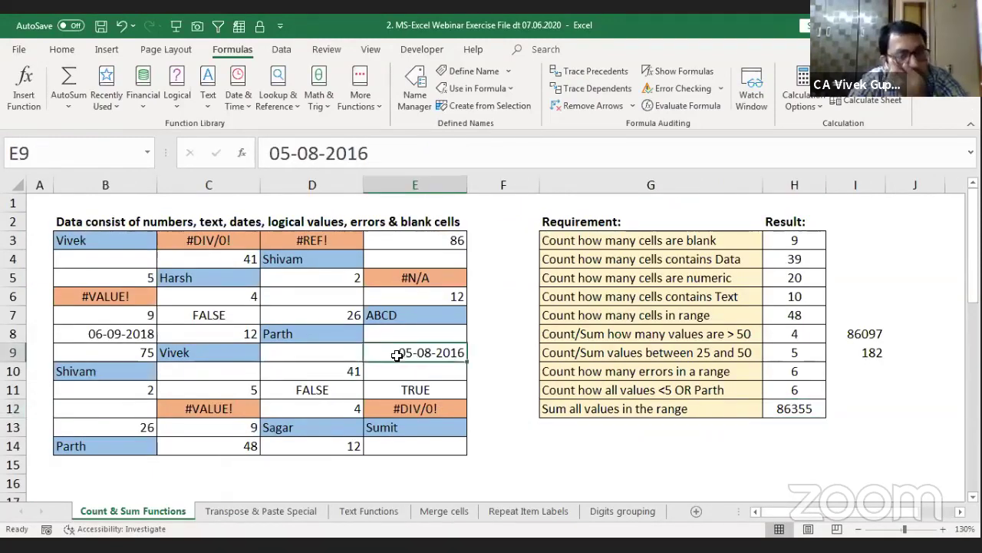
left_click_drag(98, 240, 405, 442)
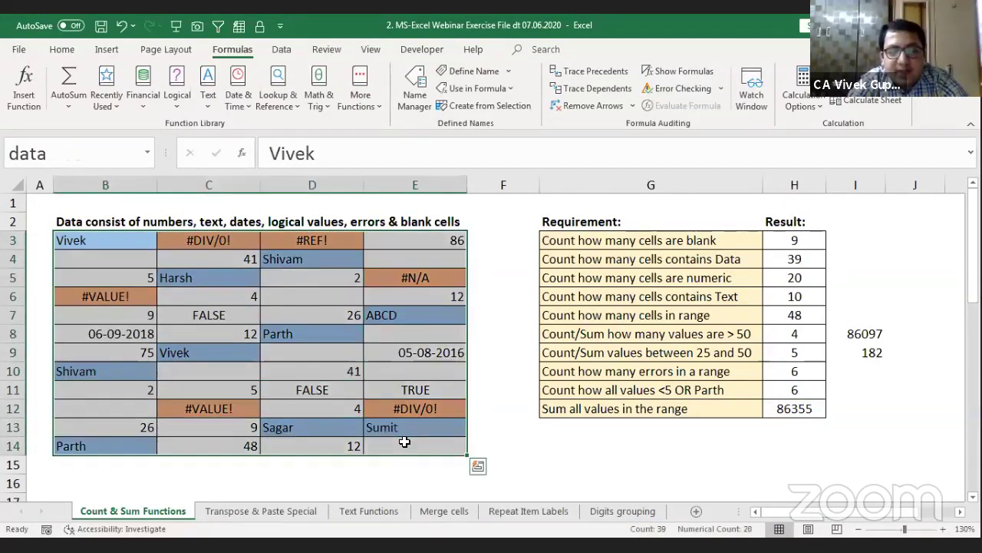
left_click(796, 412)
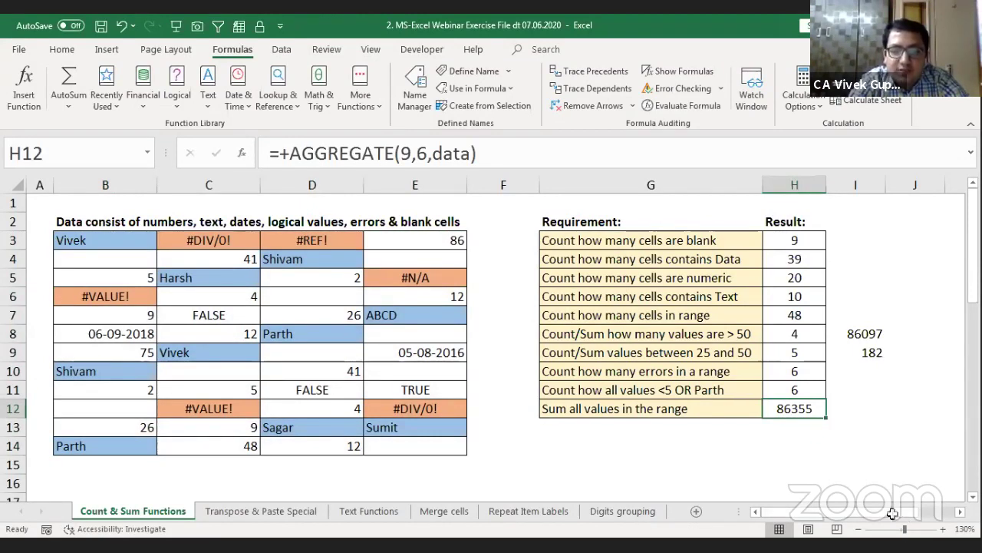
left_click(411, 352)
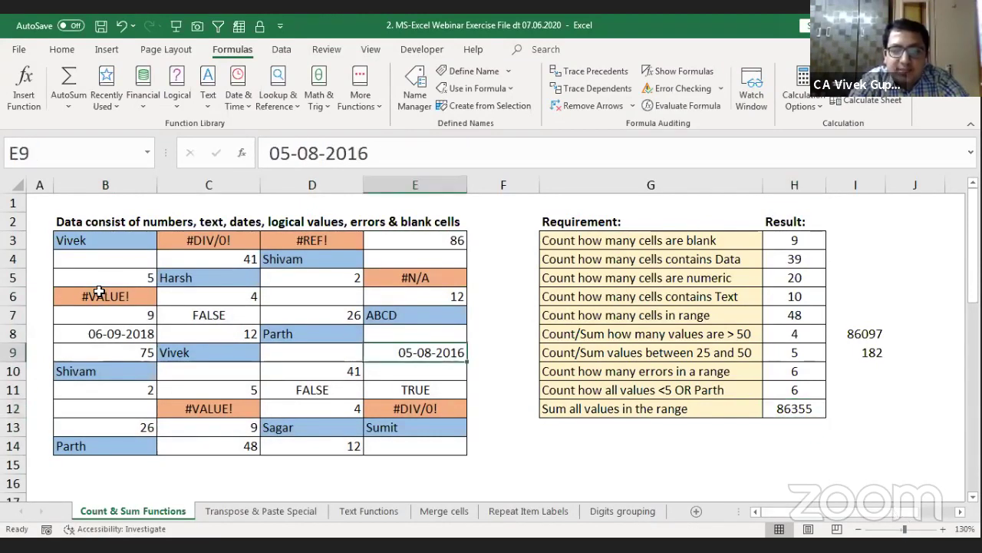
left_click(125, 333, "ctrl")
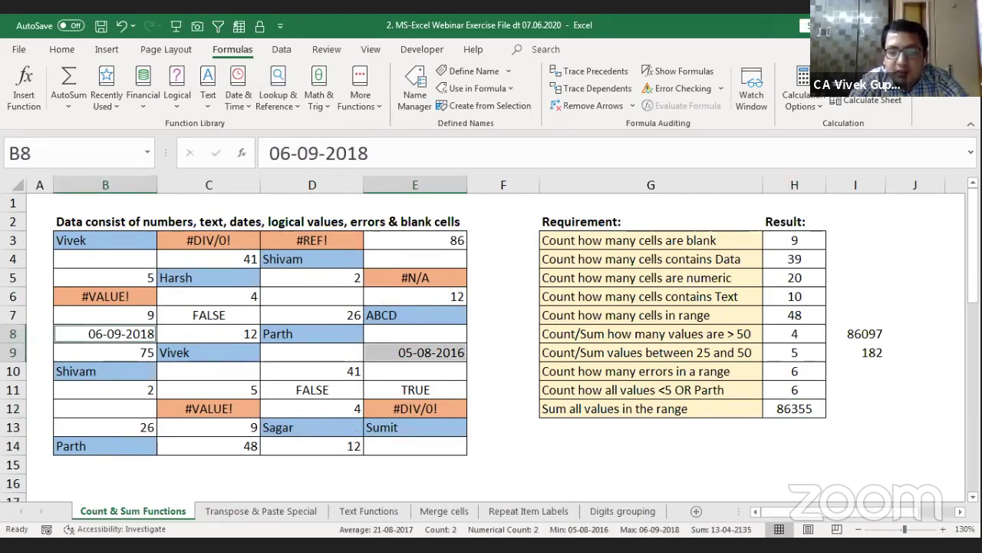
left_click(573, 448)
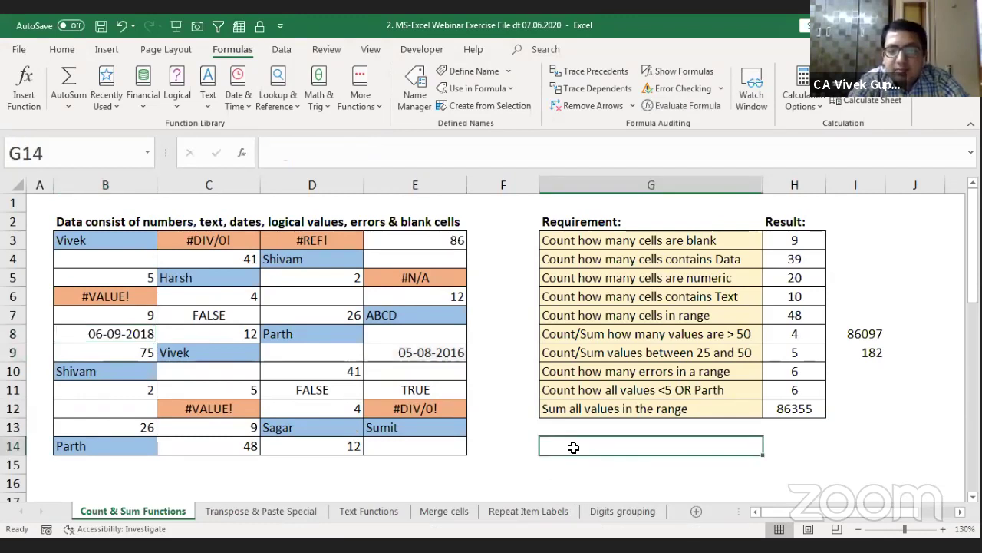
key("Right")
key("Up")
key("Up")
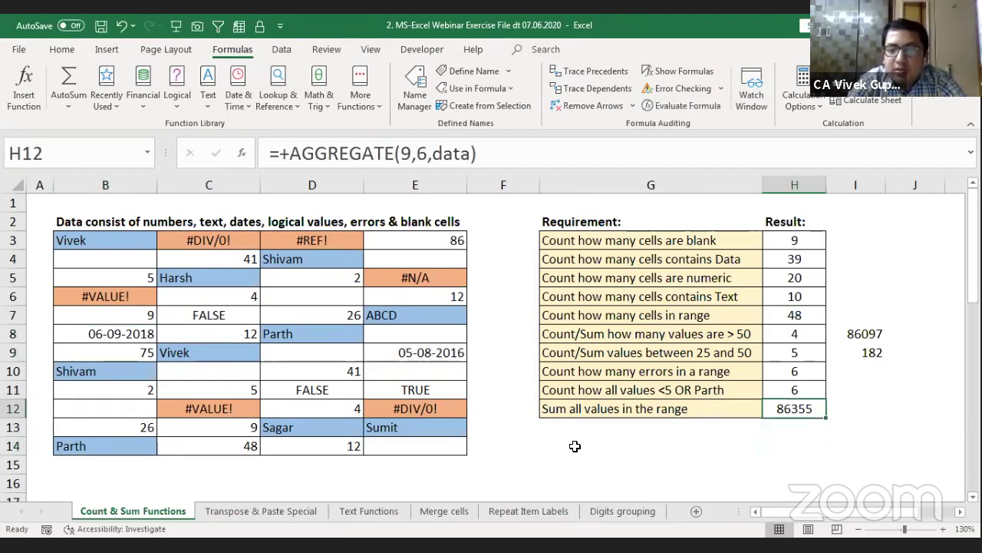
left_click(418, 352)
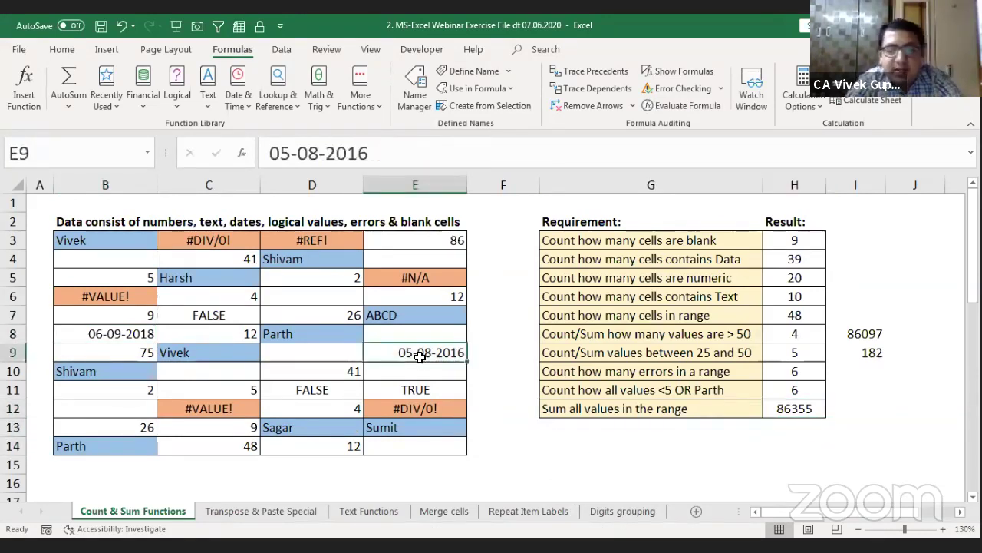
Step: Apply General format to E9 and B8, showing serial numbers 42587 and 43349
key("ctrl+shift+grave")
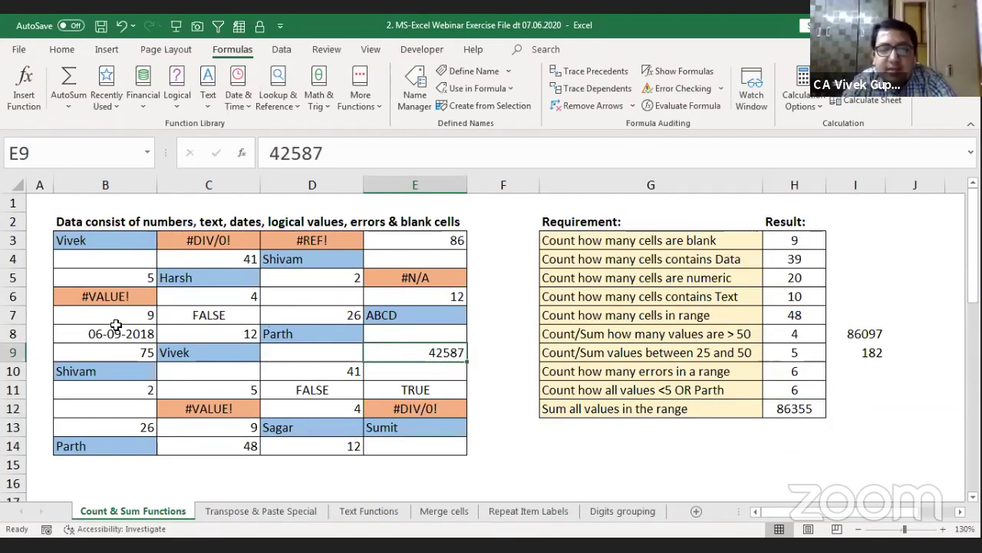
left_click(123, 333)
type("~")
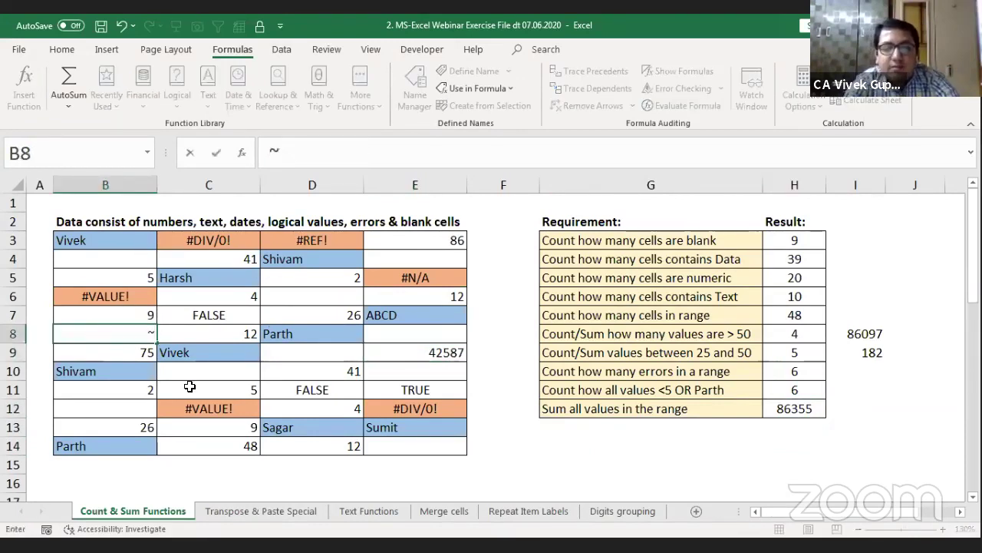
key("Escape")
key("ctrl+shift+grave")
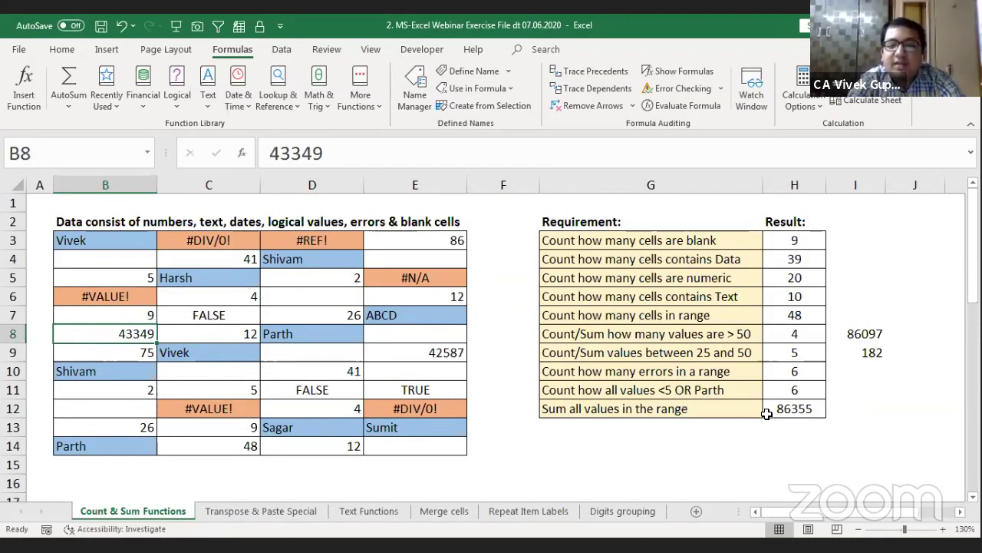
left_click(848, 414)
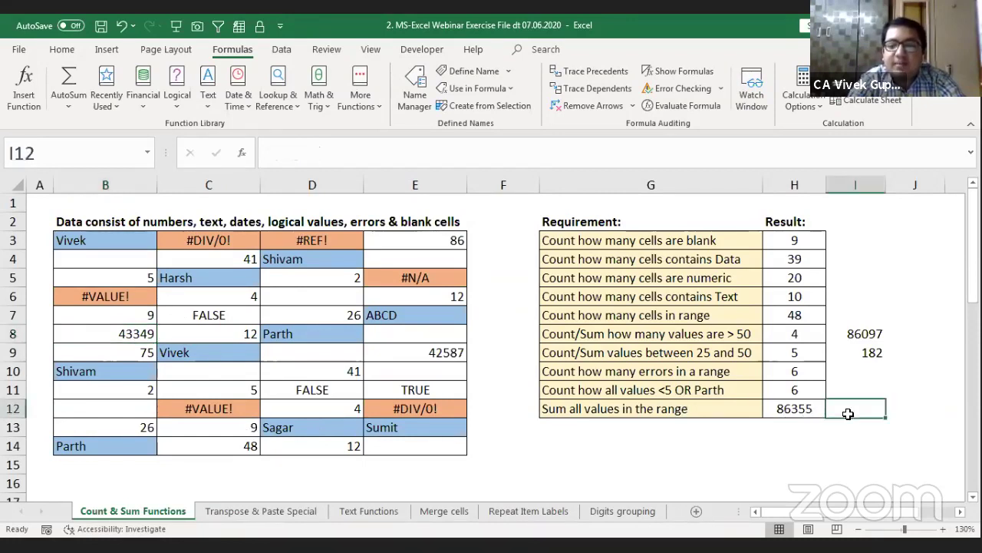
key("Right")
key("Right")
key("Left")
key("Left")
key("Left")
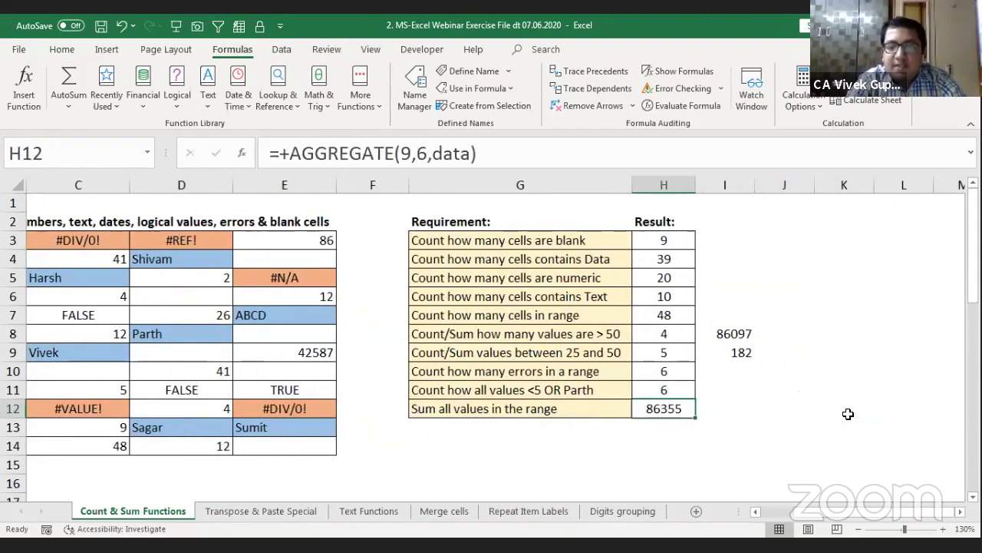
key("shift+Left")
key("shift+Up")
key("shift+Up")
key("shift+Up")
key("shift+Up")
key("shift+Up")
key("shift+Up")
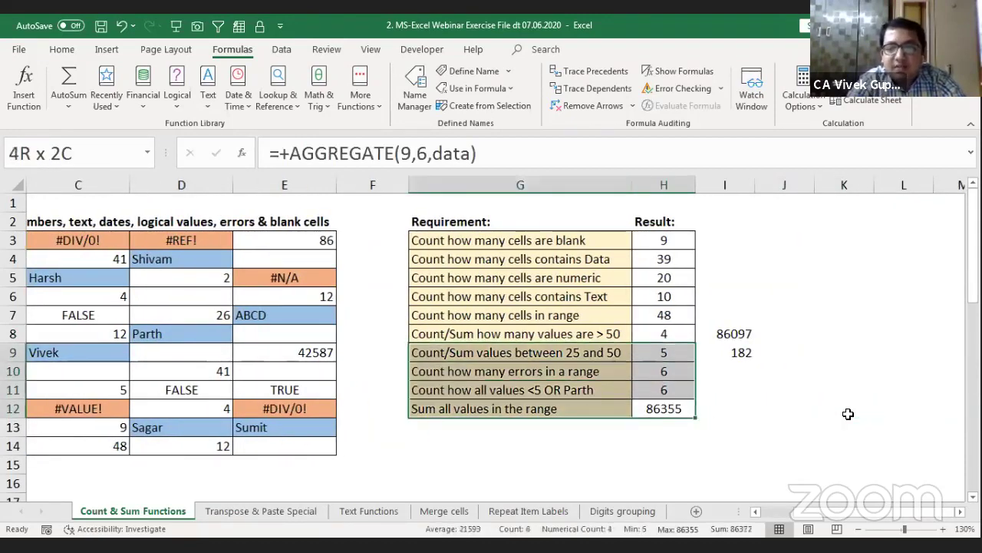
key("shift+Up")
key("shift+Up")
key("shift+Up")
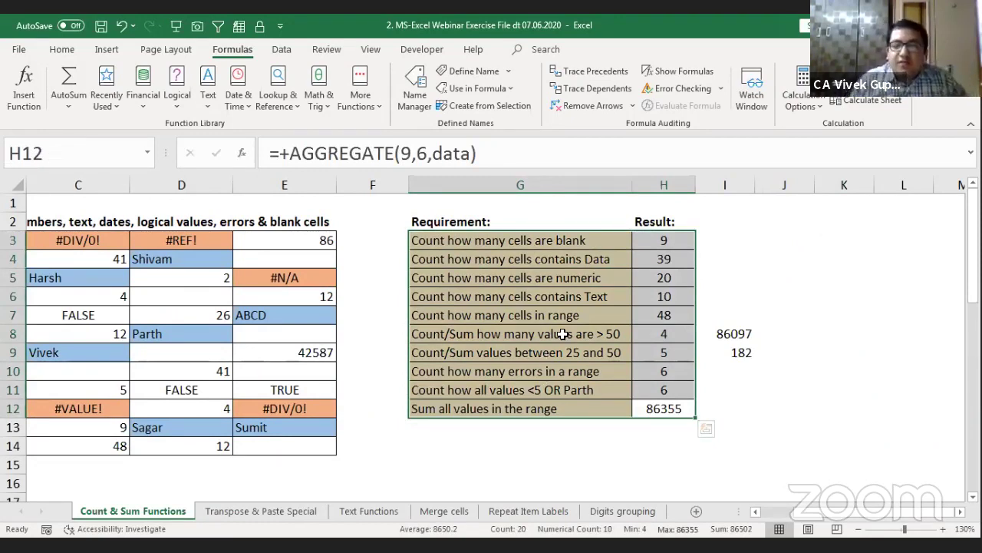
key("Down")
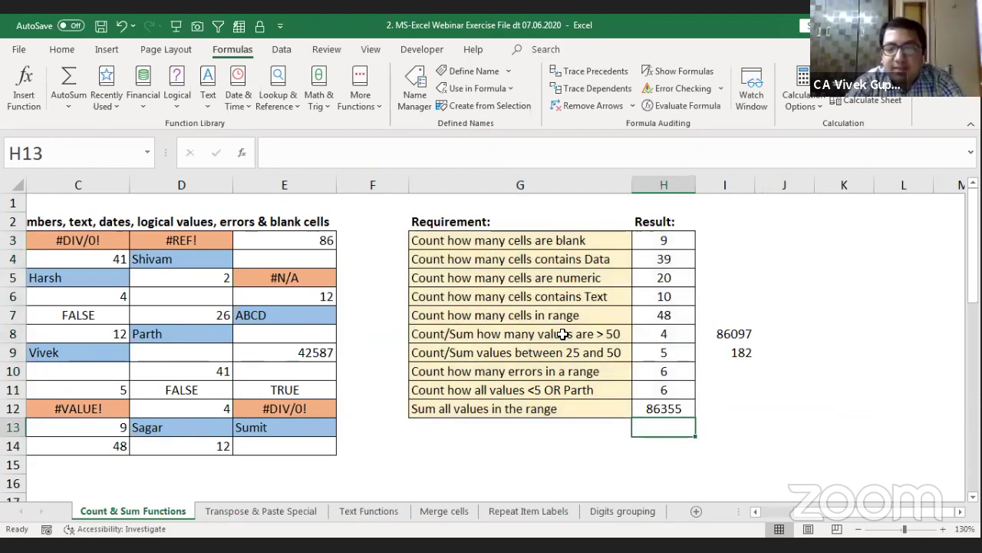
key("Up")
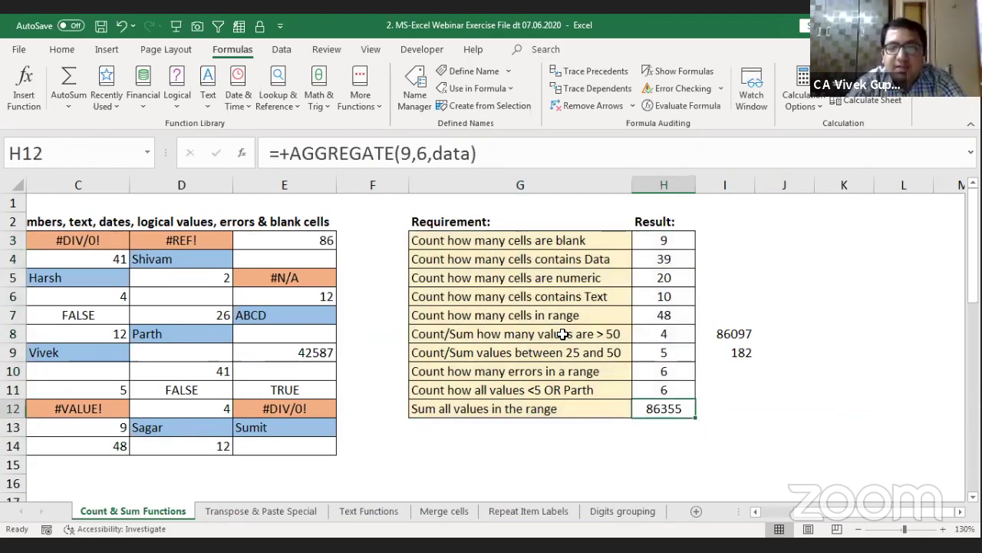
key("Up")
key("Up")
key("Up")
key("Up")
key("Up")
key("Up")
key("Up")
key("Up")
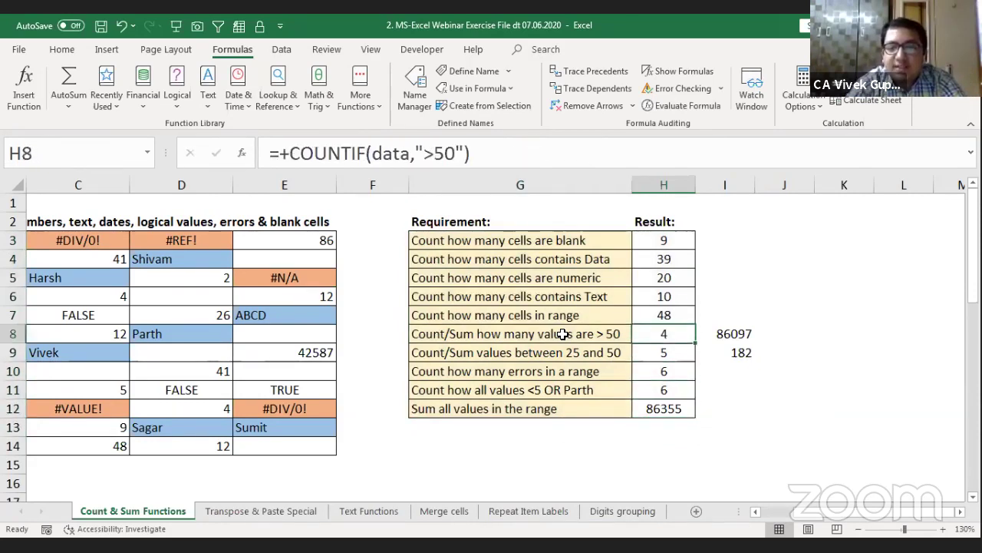
key("Up")
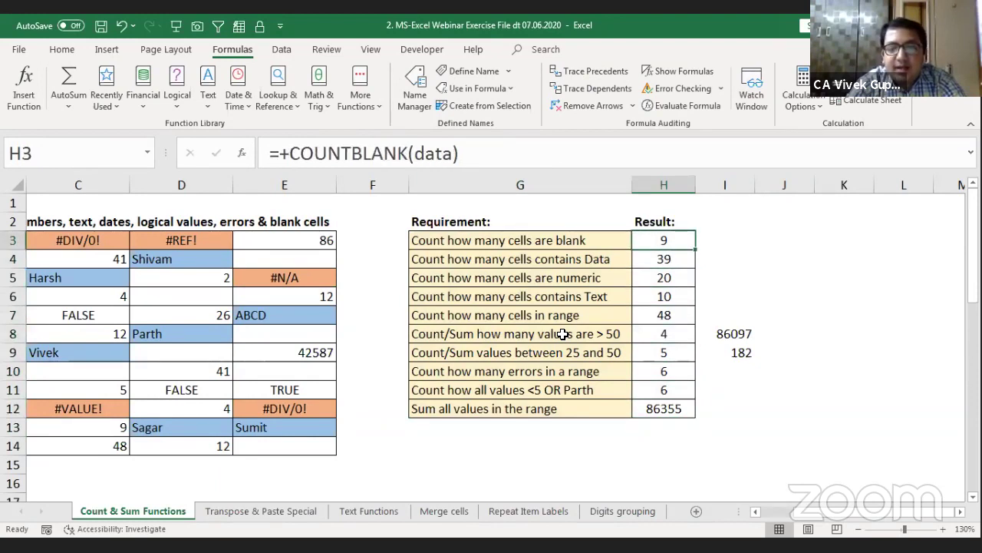
key("Down")
key("Down")
key("Down")
key("Down")
key("Down")
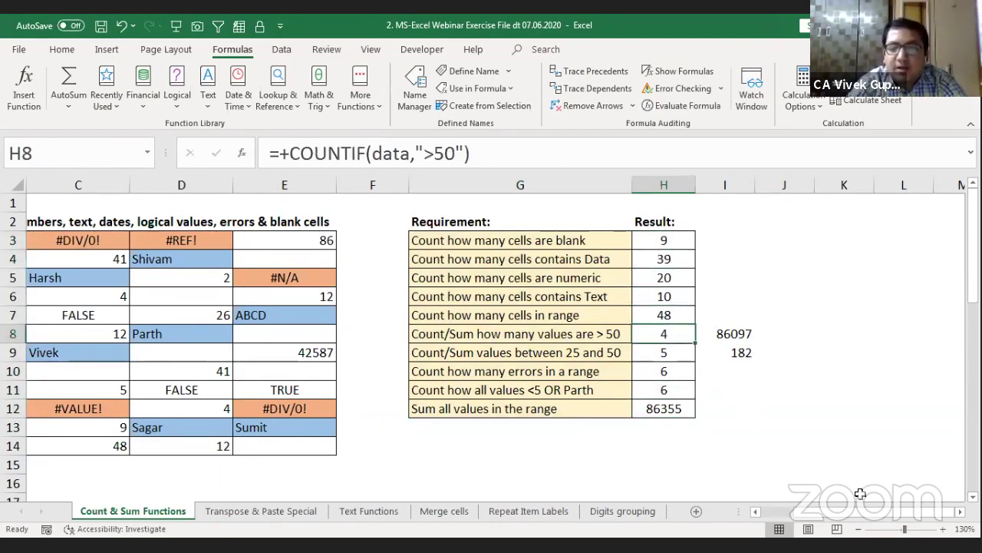
scroll(826, 514, "left", 3)
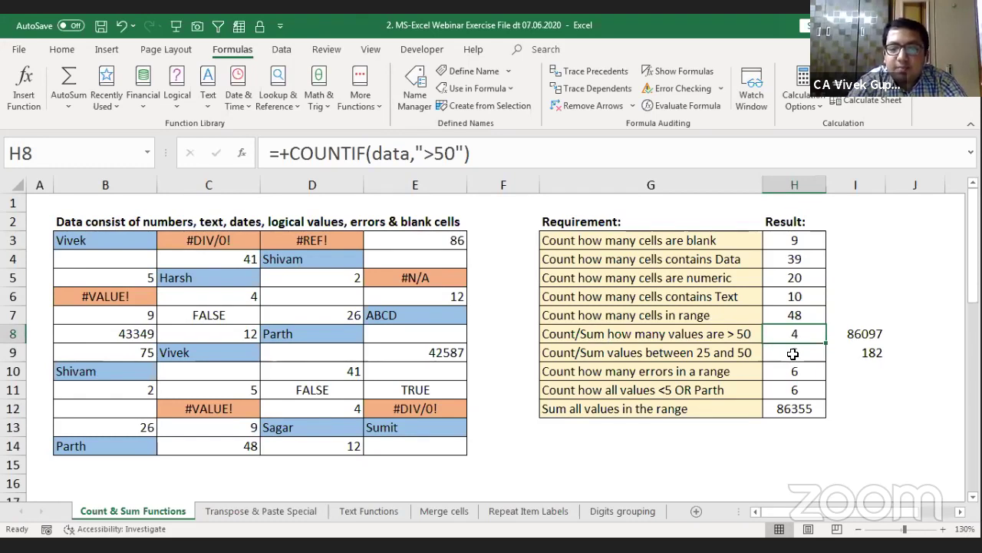
Step: On the Transpose & Paste Special sheet, examine the table's corner cell and FR–IDT headers
left_click(272, 511)
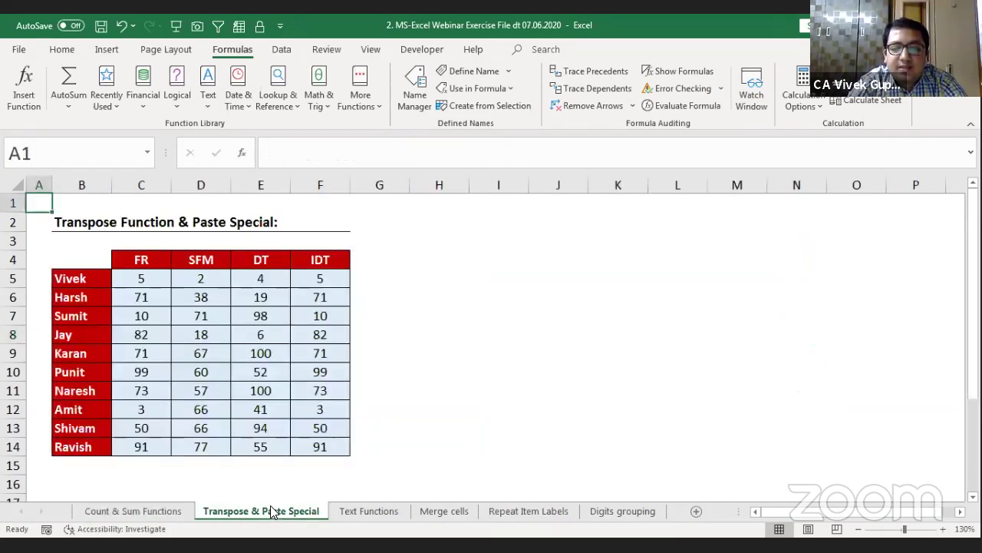
left_click(84, 262)
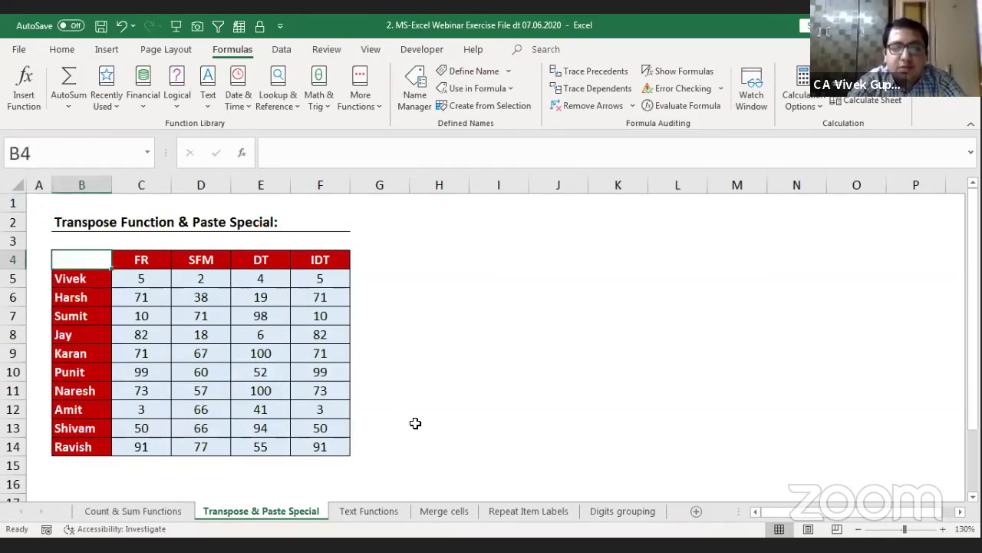
key("Right")
key("Right")
key("Right")
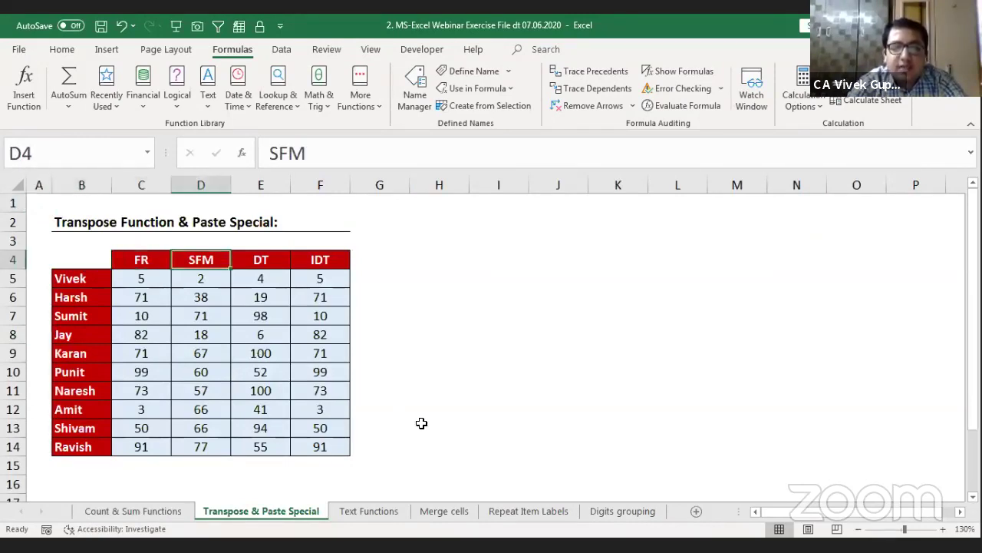
key("Left")
key("Left")
key("Left")
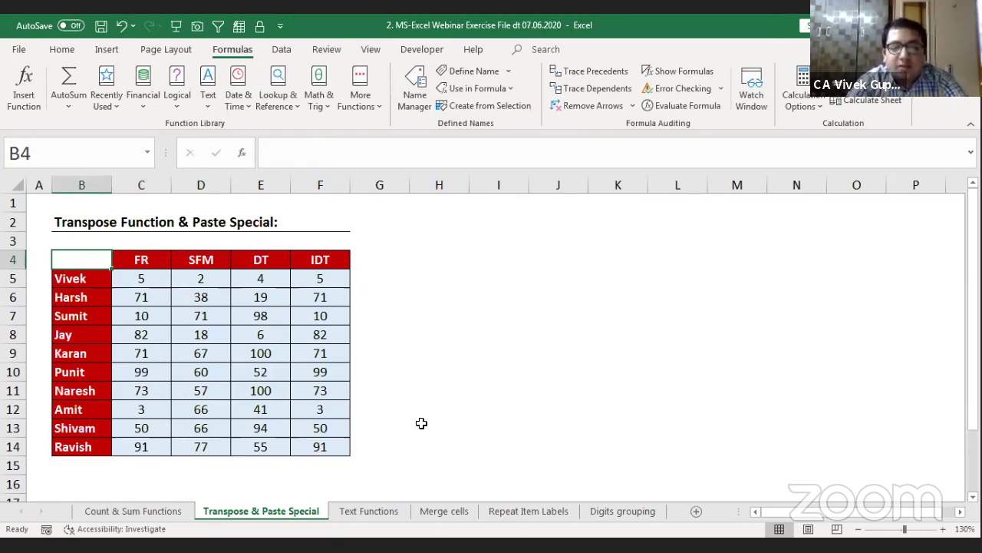
key("shift+Down")
key("shift+Down")
key("shift+Down")
key("shift+Down")
key("shift+Down")
key("shift+Down")
key("shift+Down")
key("shift+Down")
key("shift+Down")
key("shift+Down")
key("shift+Right")
key("shift+Right")
key("shift+Right")
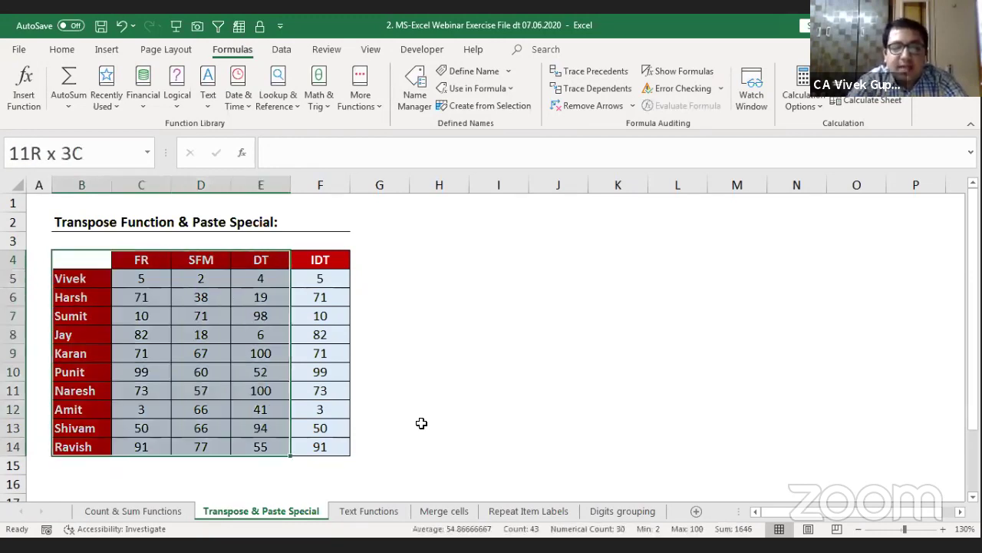
key("shift+Right")
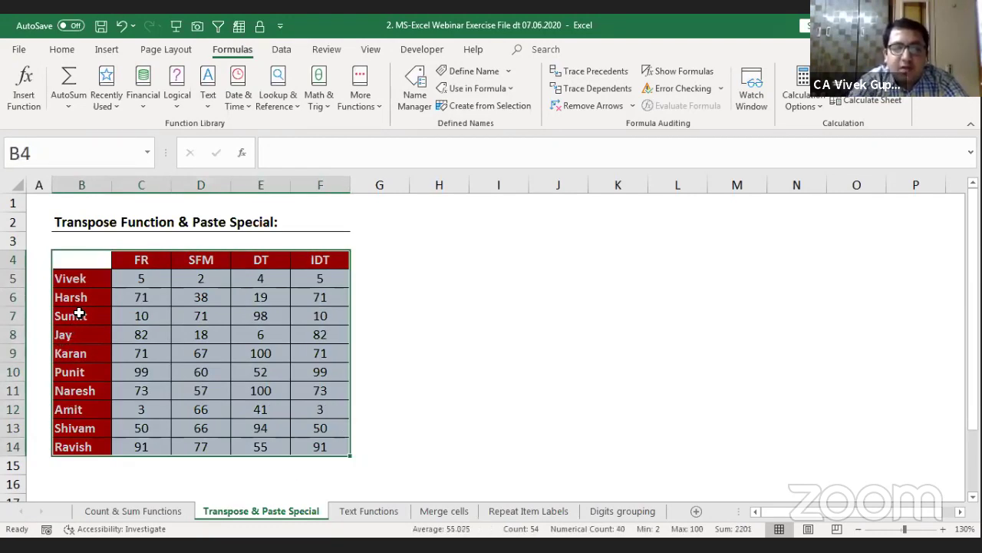
left_click(90, 261)
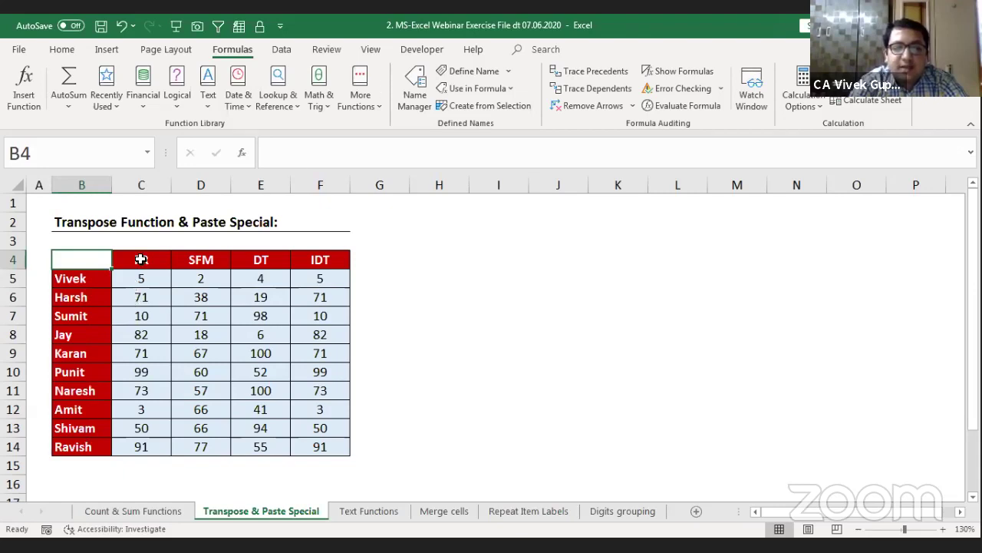
left_click_drag(141, 260, 325, 256)
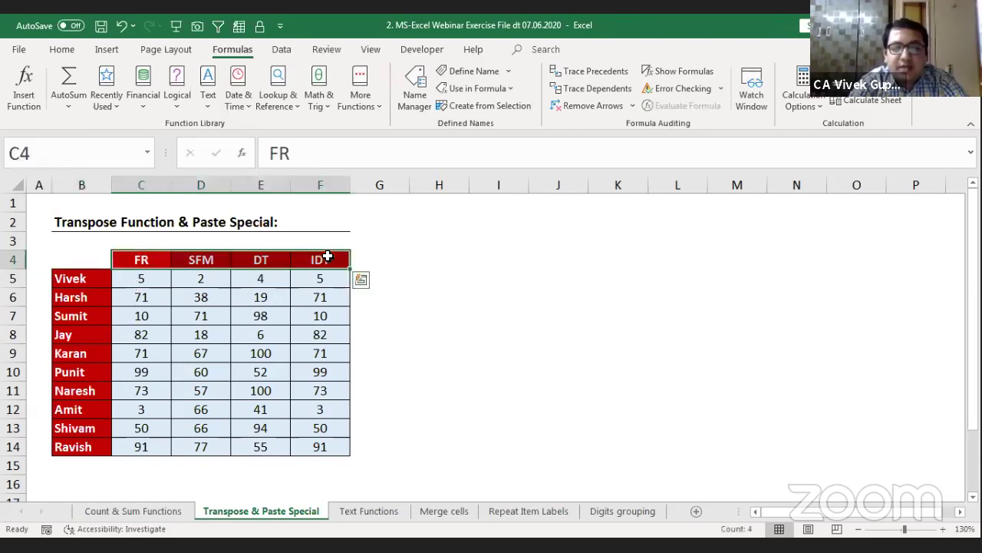
left_click(207, 317)
key("Up")
key("Up")
key("Up")
key("Left")
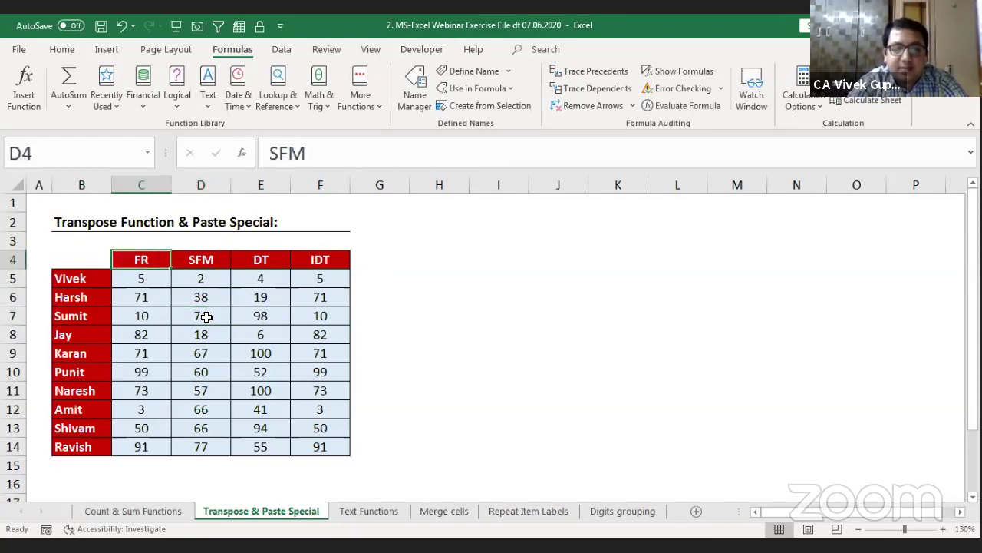
key("Right")
key("Right")
key("Right")
key("Left")
key("Left")
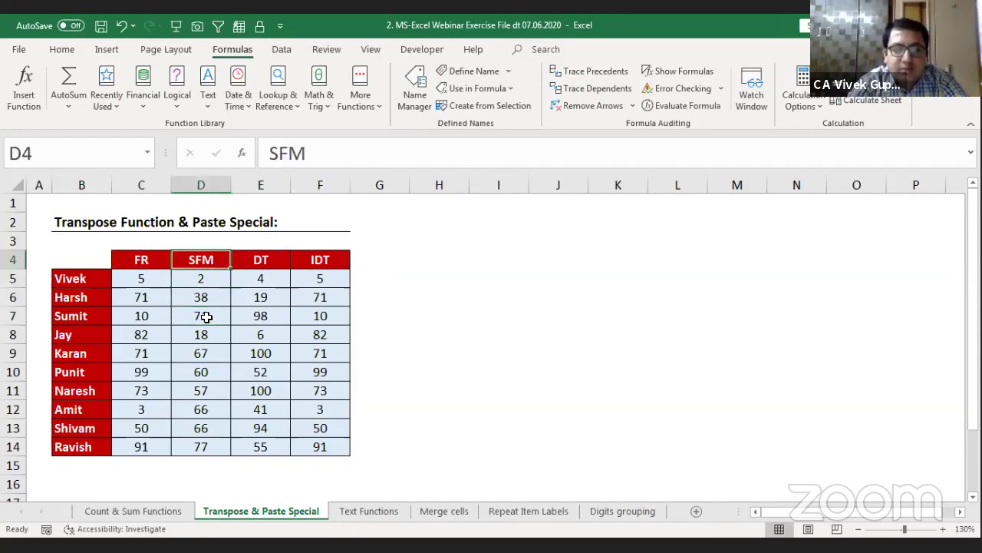
Step: Select the names column B5:B14 and the subject headings FR to IDT in turn
key("Left")
key("Left")
key("Down")
key("ctrl+shift+Down")
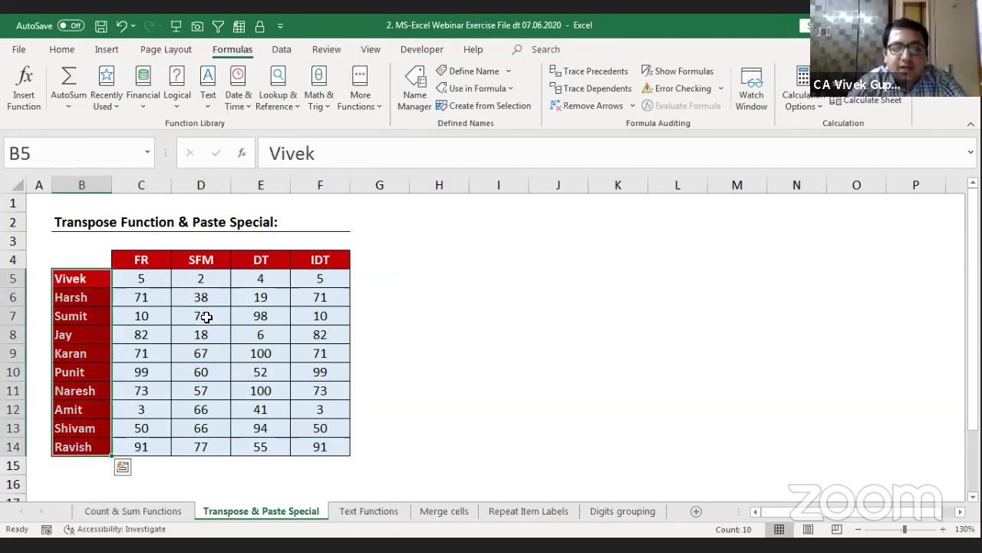
key("Up")
key("Down")
key("ctrl+shift+Down")
key("Up")
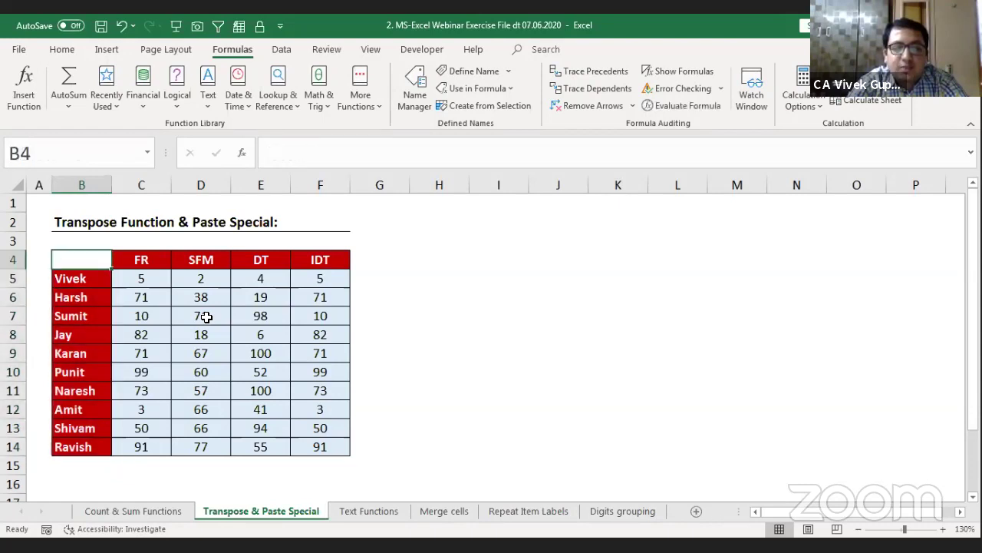
key("Right")
key("ctrl+shift+Right")
key("ctrl+shift+Left")
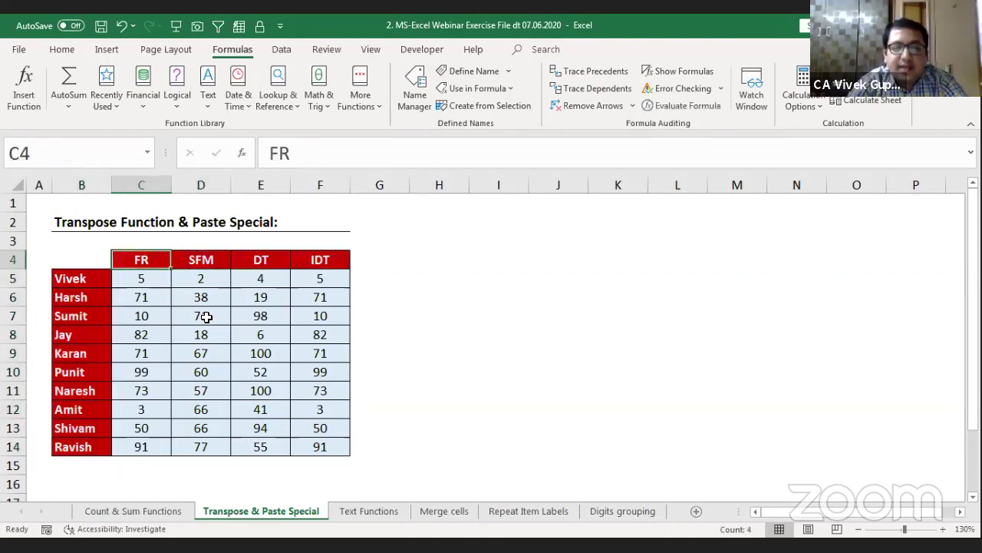
key("ctrl+shift+Right")
key("Left")
key("Down")
key("ctrl+shift+Down")
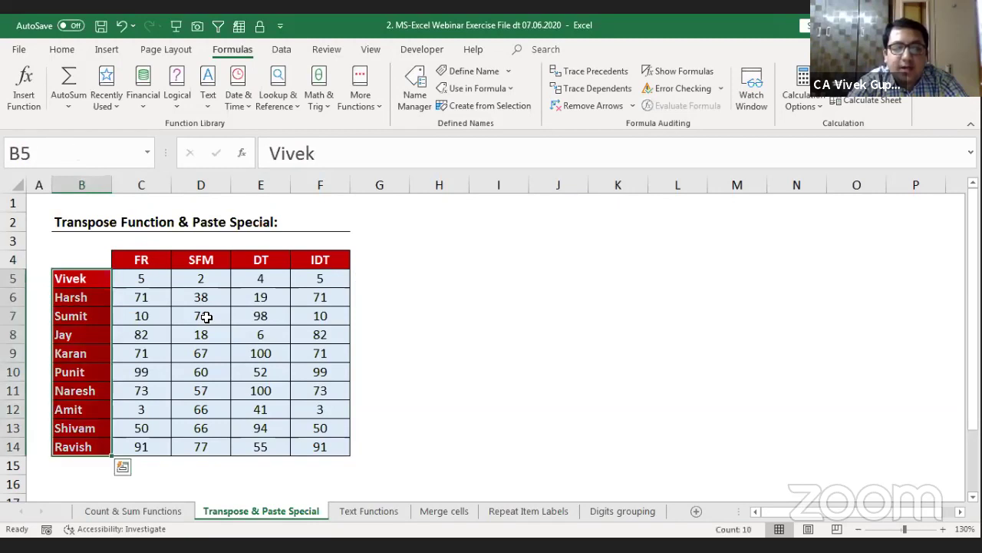
Step: Select the whole table B4:F14 from corner cell B4 and copy it
key("Up")
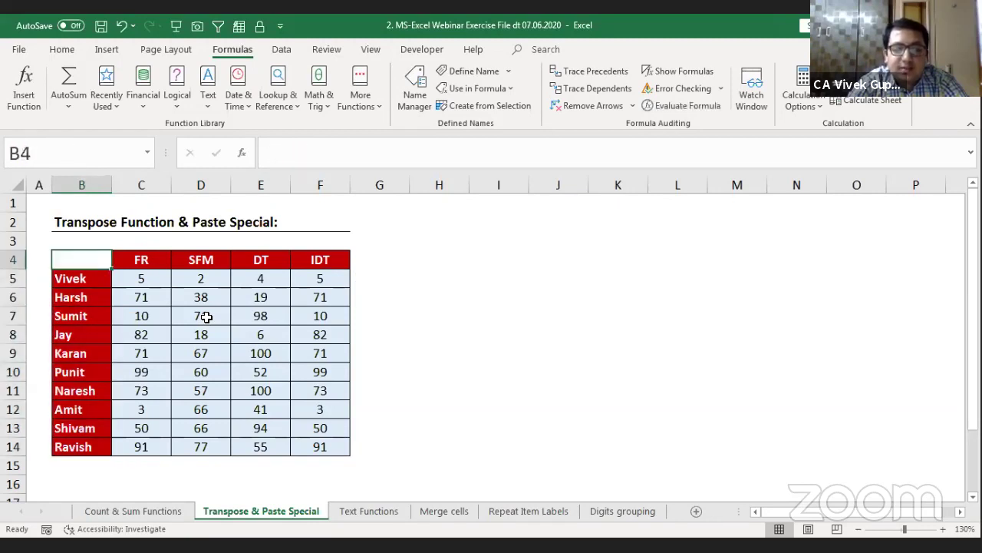
key("ctrl+shift+Down")
key("ctrl+shift+Down")
key("ctrl+shift+Right")
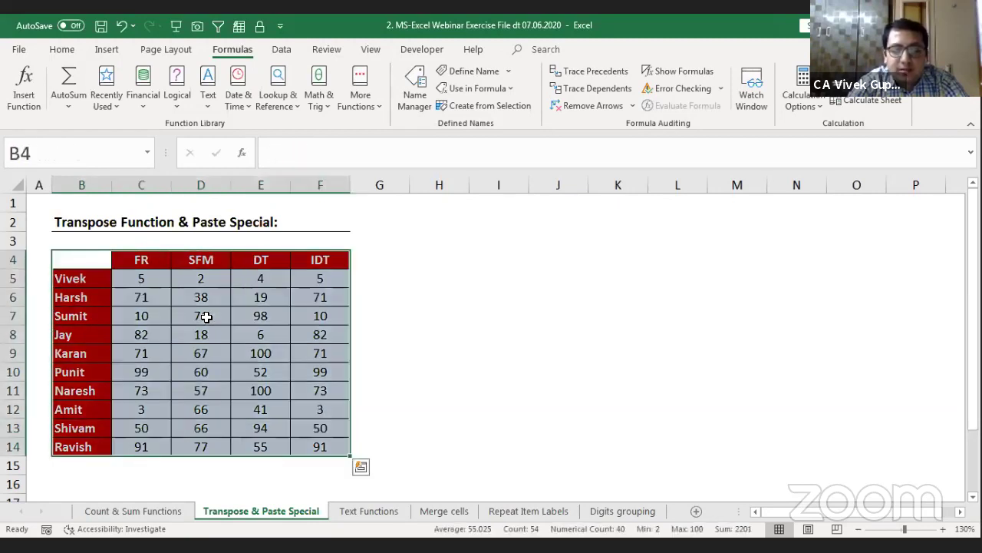
key("ctrl+c")
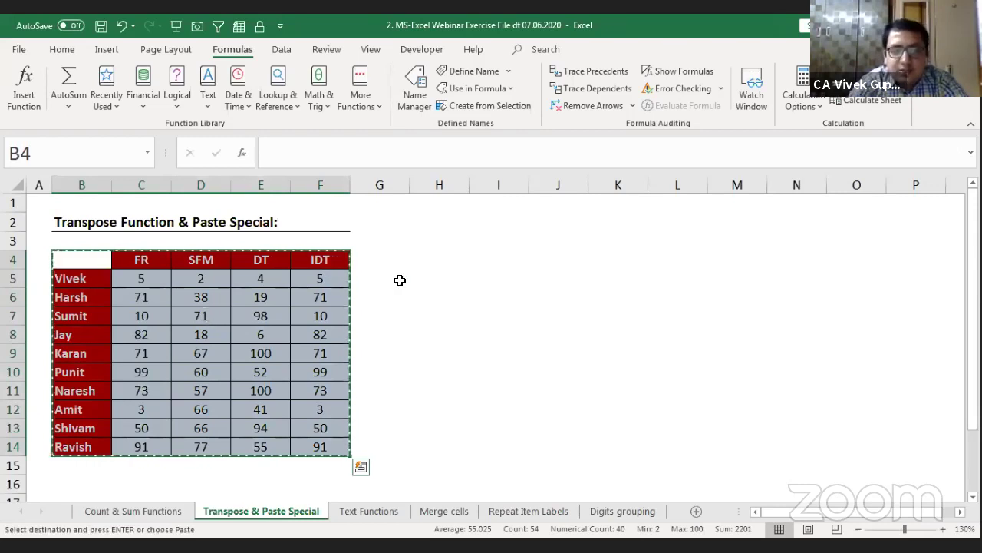
Step: Choose H4 as the destination and bring up Go To Special from Find & Select
left_click(429, 253)
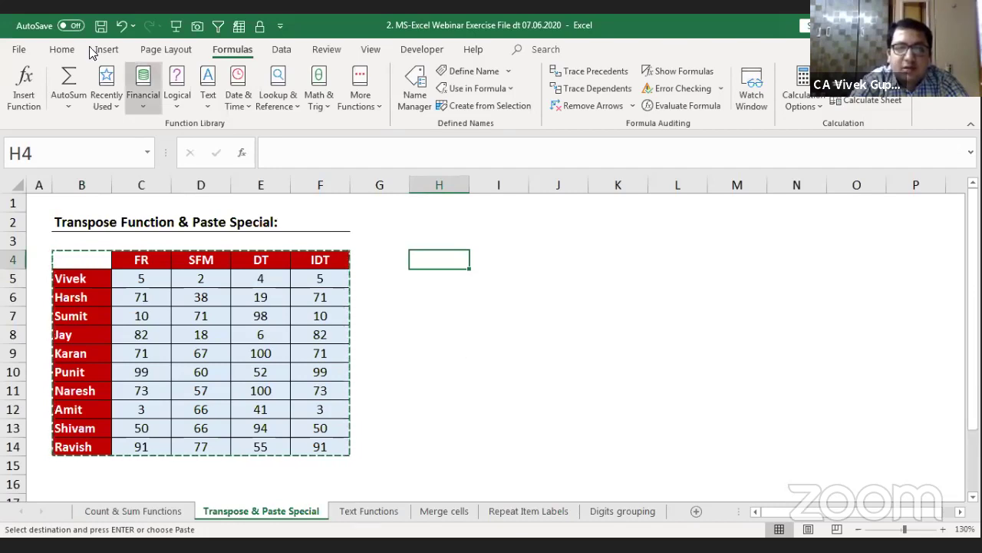
left_click(61, 49)
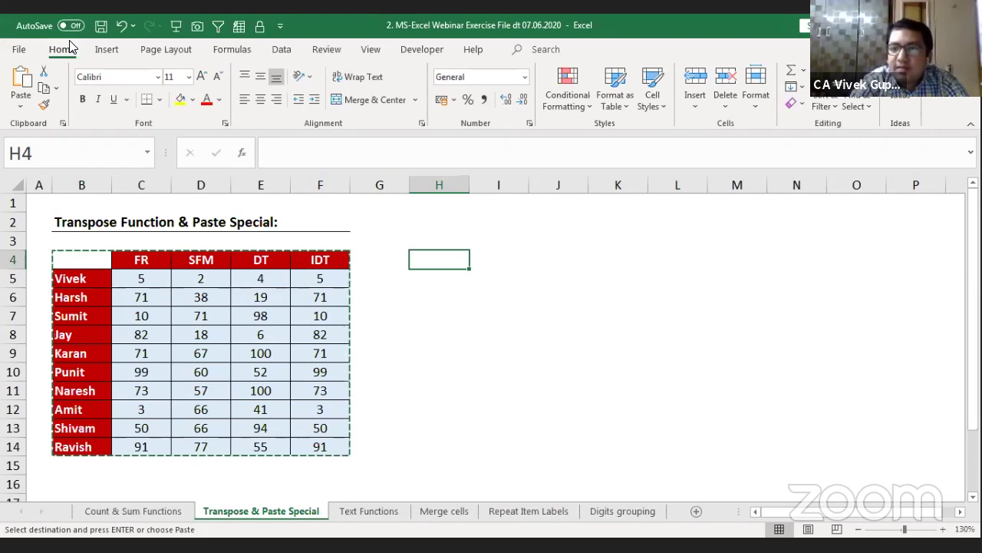
left_click(856, 106)
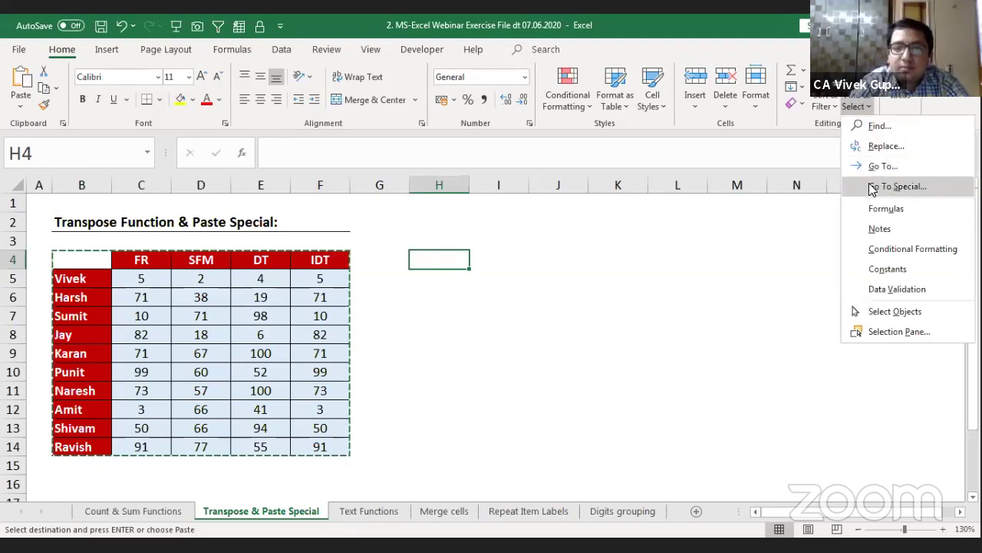
left_click(873, 189)
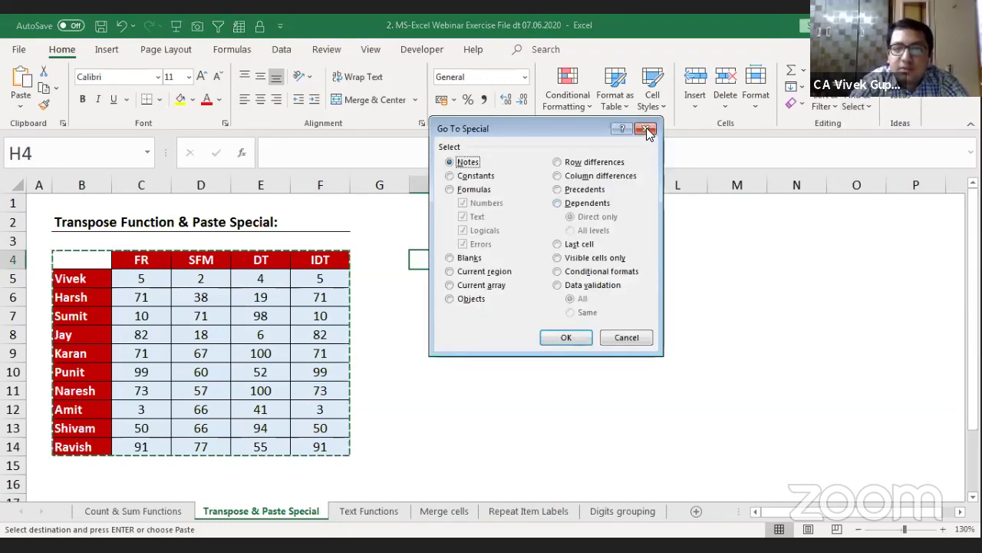
Step: Paste the table transposed at H4 via Paste Special Transpose, filling H4:R8 with formatting
left_click(646, 129)
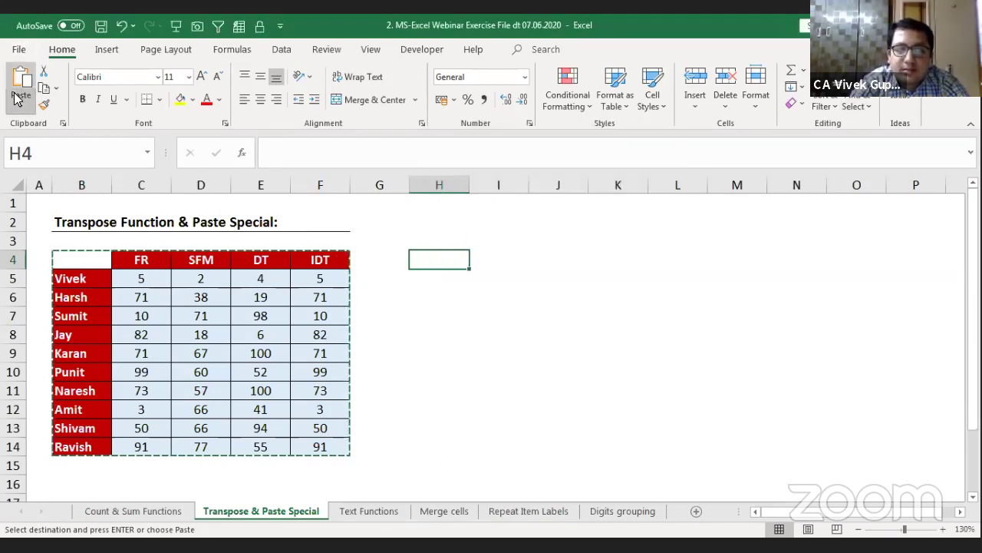
left_click(17, 98)
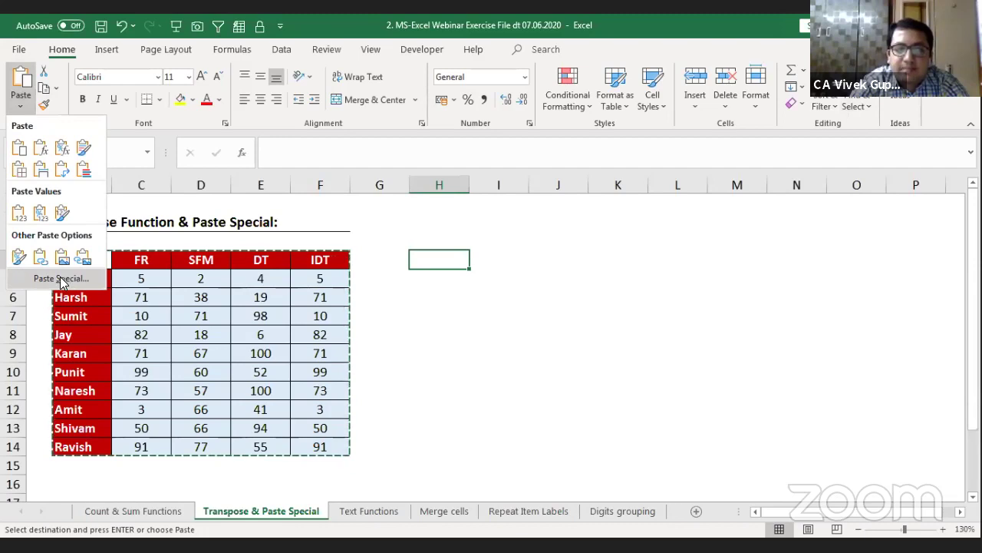
left_click(62, 279)
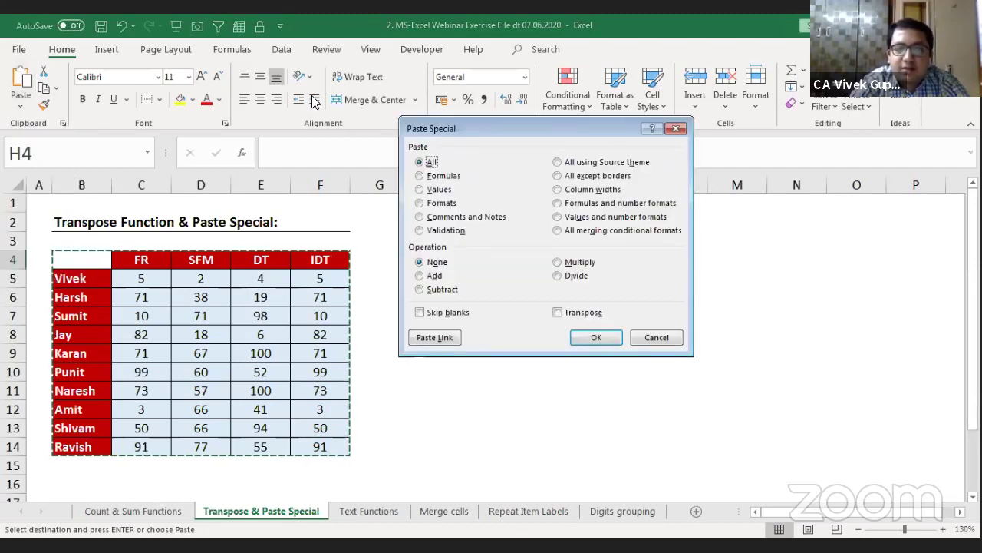
left_click_drag(514, 129, 669, 222)
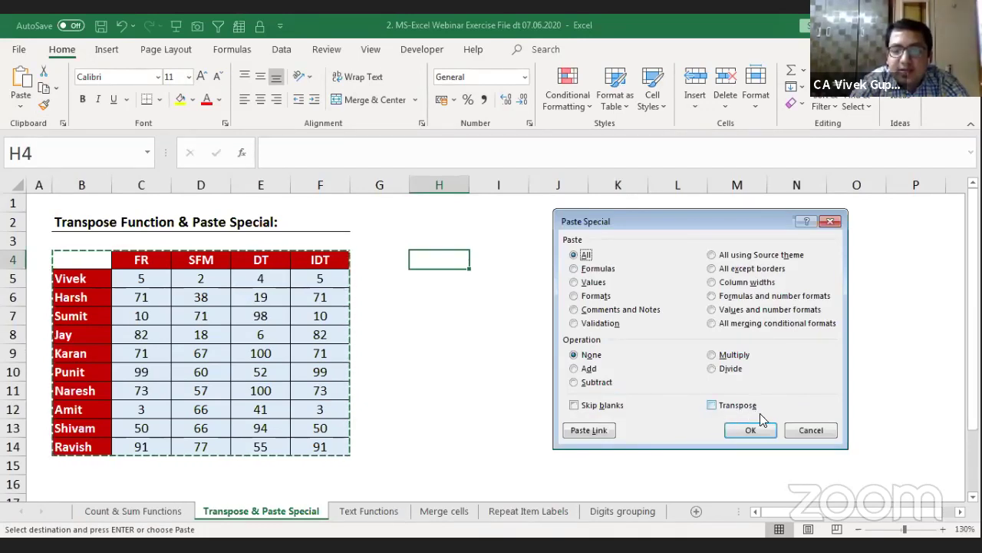
left_click(735, 410)
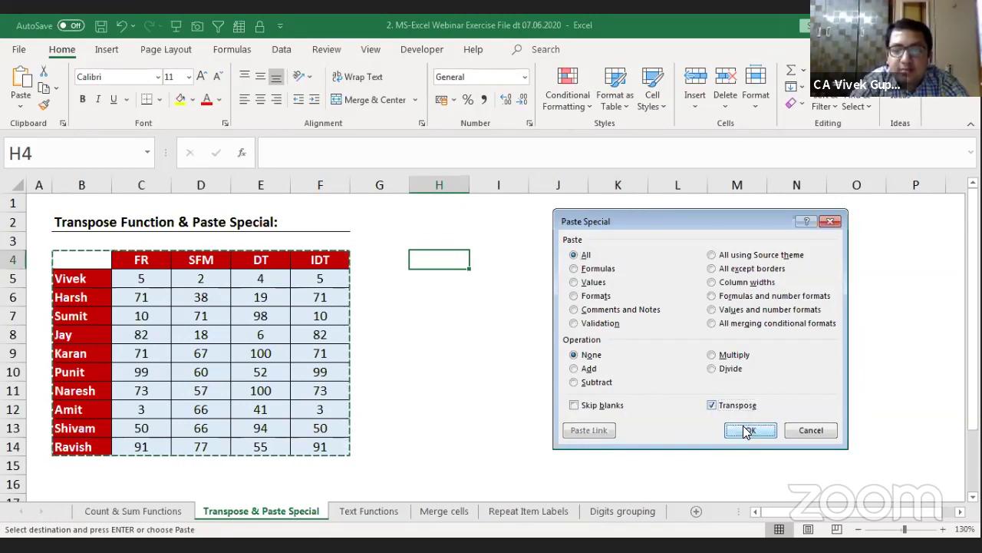
left_click(746, 431)
key("Escape")
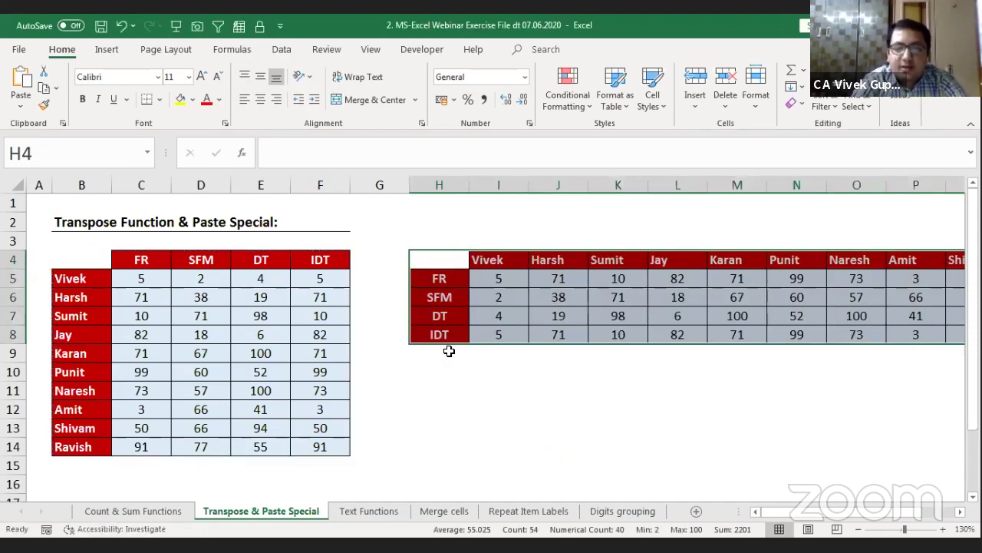
Step: Review the transposed copy's subject headings, name row and first scores
left_click(449, 284)
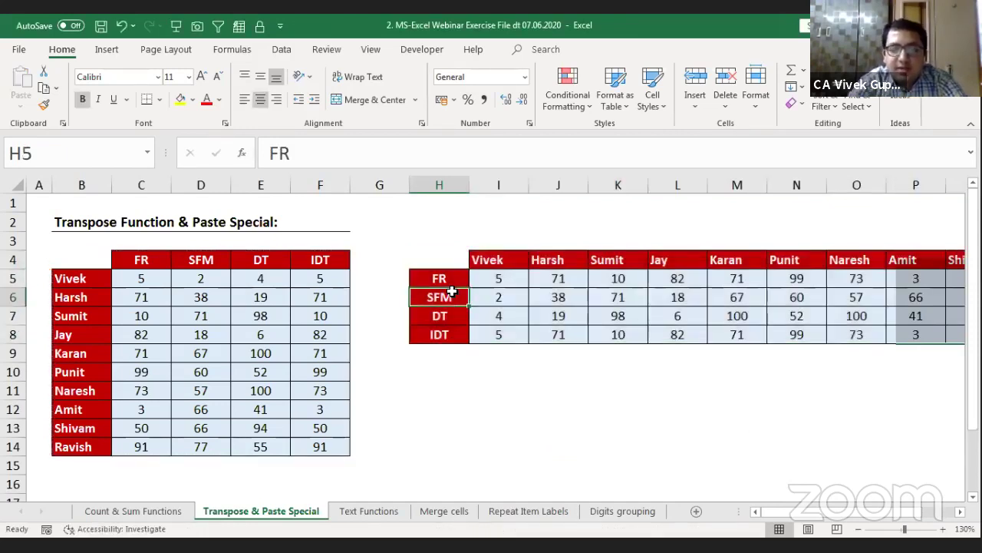
left_click_drag(452, 276, 439, 335)
key("Right")
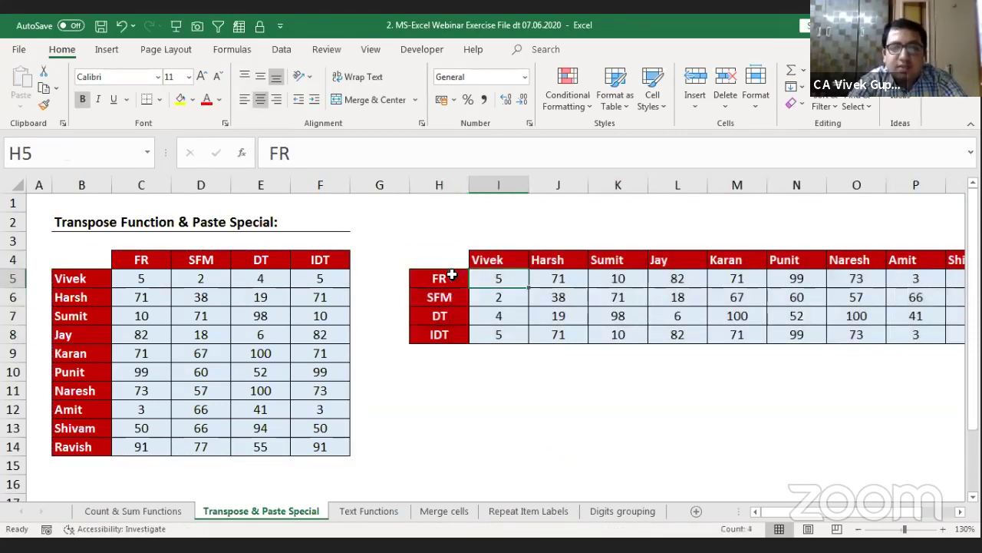
key("Up")
key("ctrl+shift+Right")
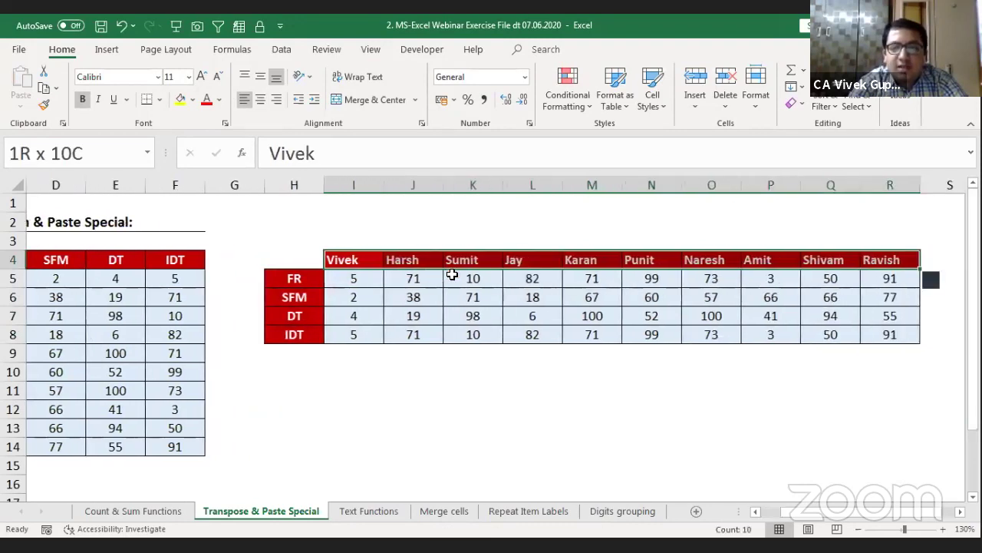
key("Down")
key("Up")
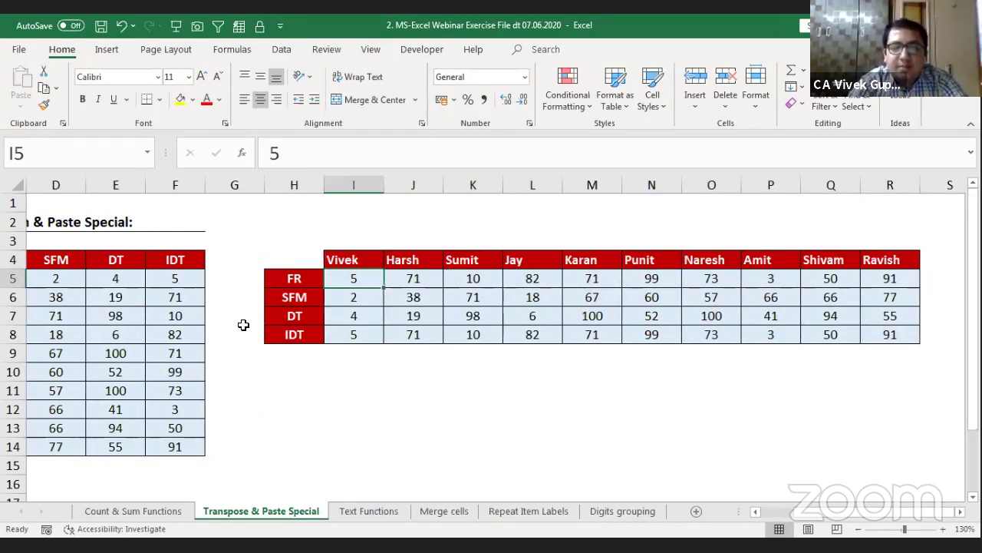
left_click(444, 303)
left_click(373, 287)
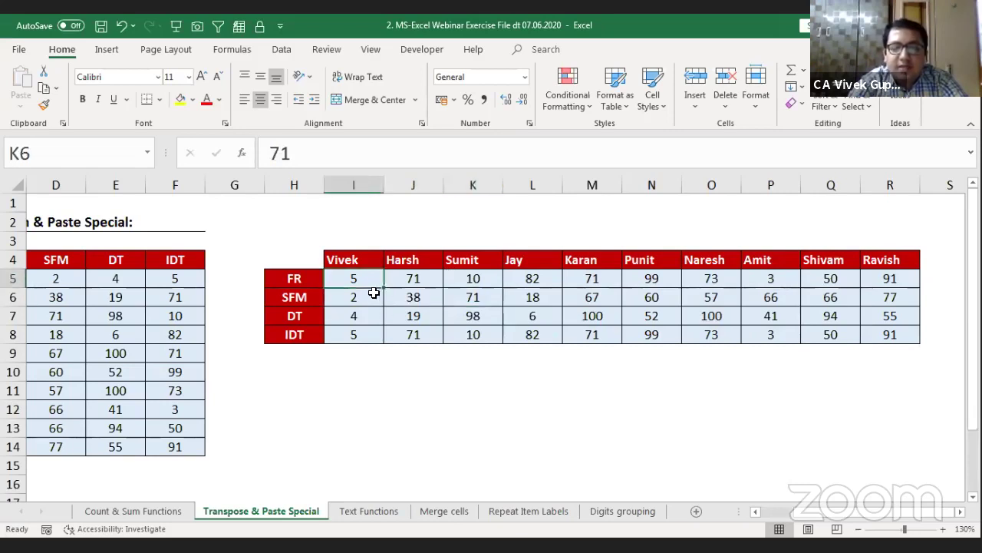
Step: Change C5's FR score to 100 and confirm the copy's I5 still shows 5
left_click(131, 332)
key("Left")
key("Left")
key("Left")
key("Right")
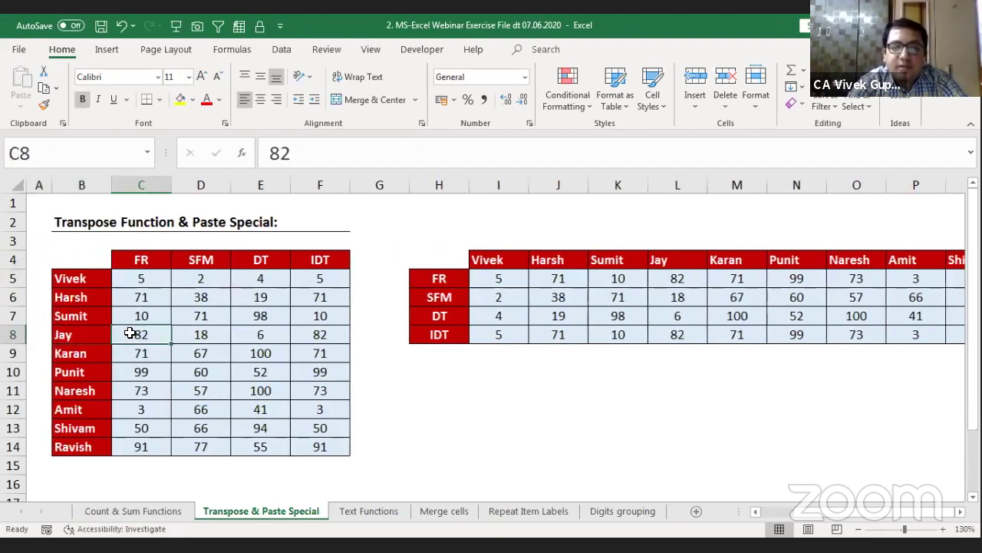
left_click(144, 280)
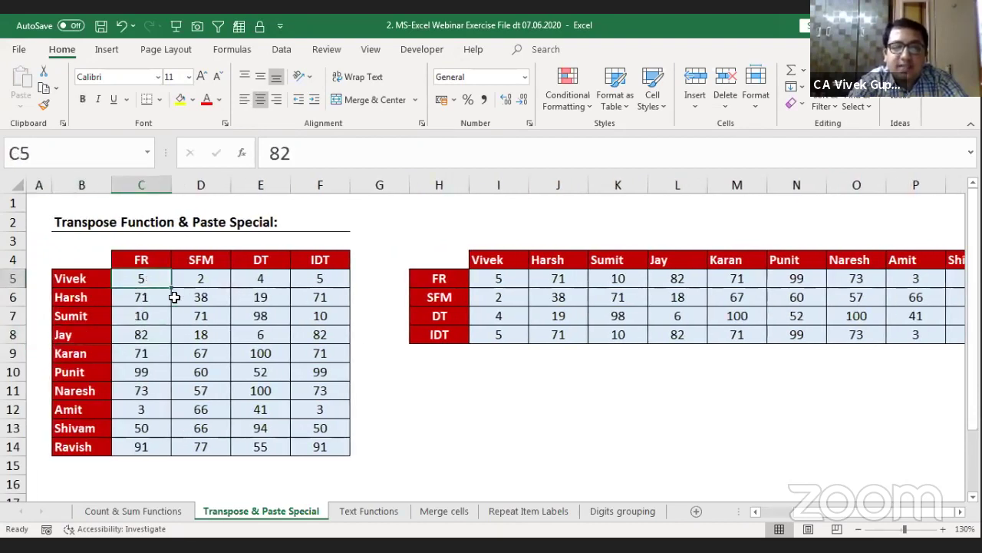
type("100")
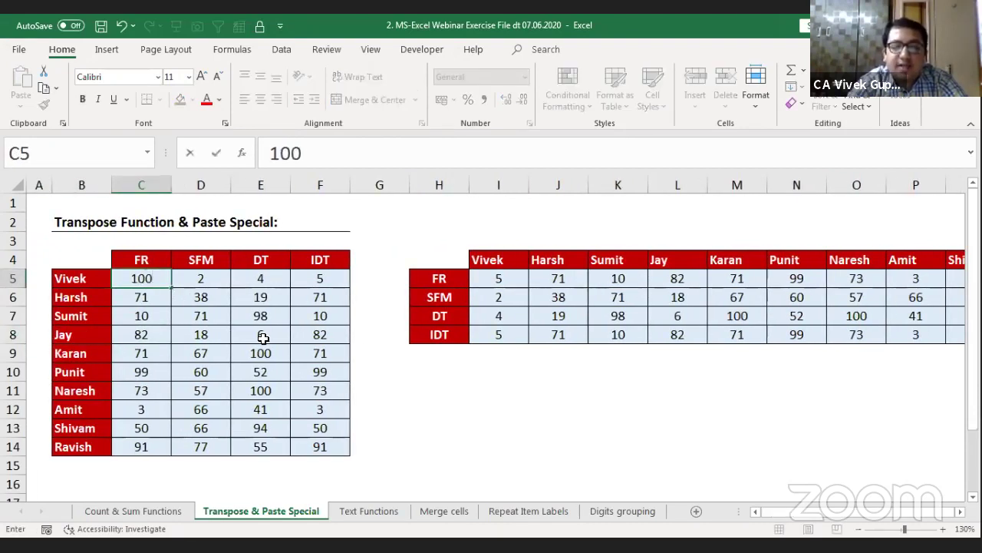
key("Return")
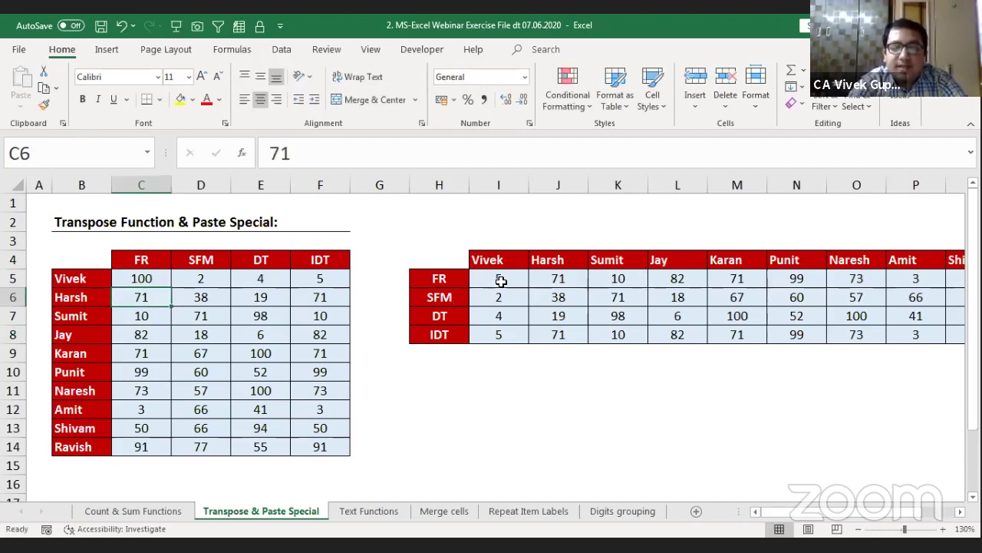
left_click(500, 279)
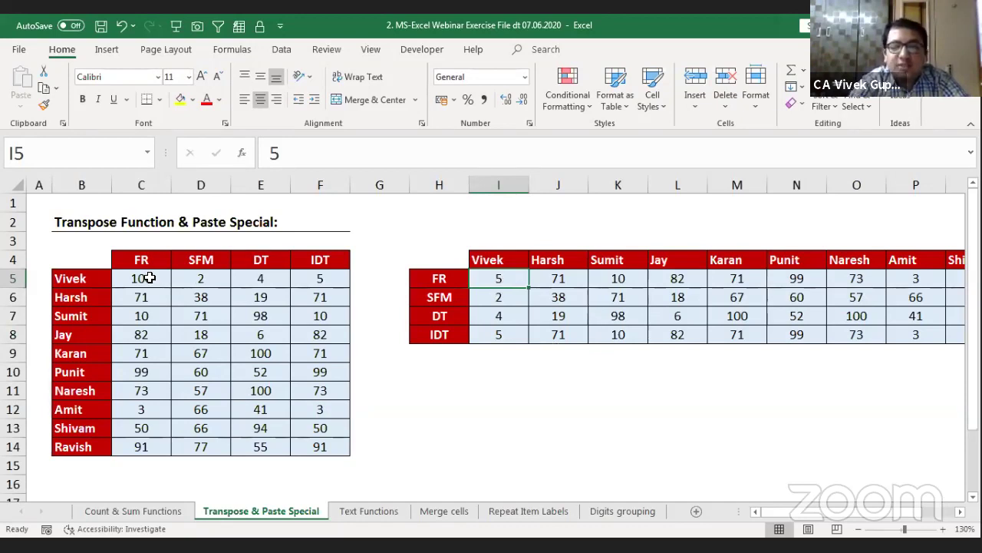
left_click(435, 260)
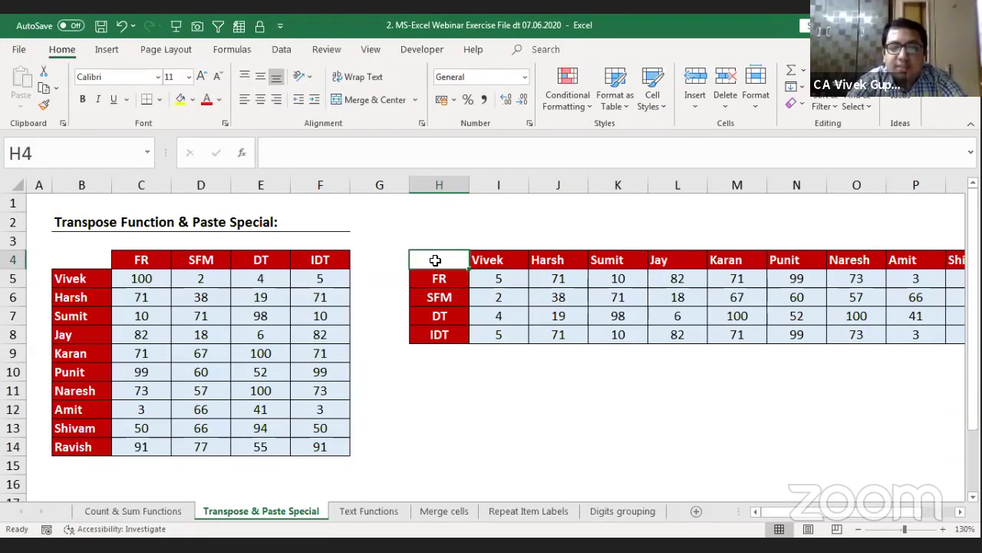
Step: Select the pasted copy H4:R8 and Clear All its contents and formatting
key("shift+Down")
key("shift+Down")
key("shift+Down")
key("shift+Down")
key("shift+Right")
key("shift+Right")
key("shift+Right")
key("shift+Right")
key("shift+Right")
key("shift+Right")
key("shift+Right")
key("shift+Right")
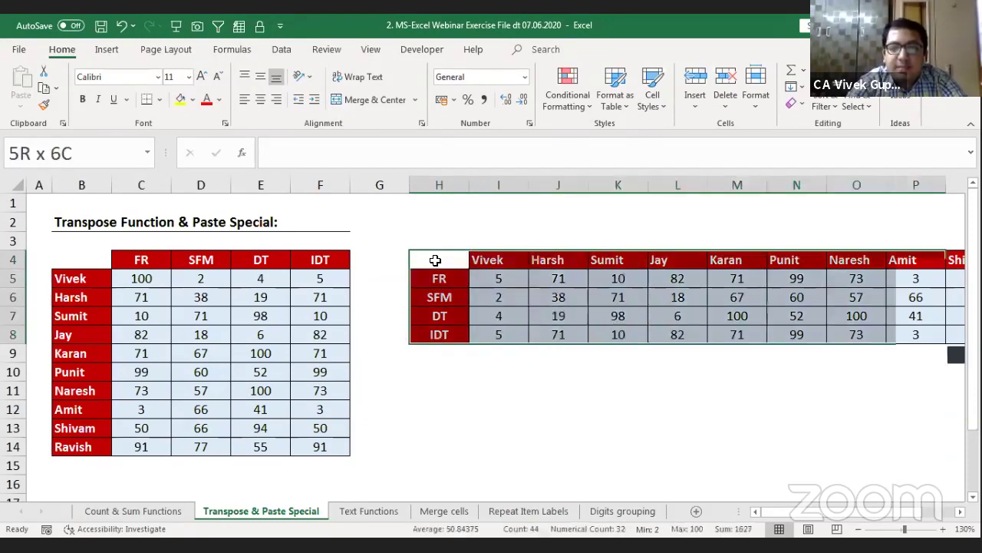
key("shift+Right")
key("shift+Right")
key("shift+Right")
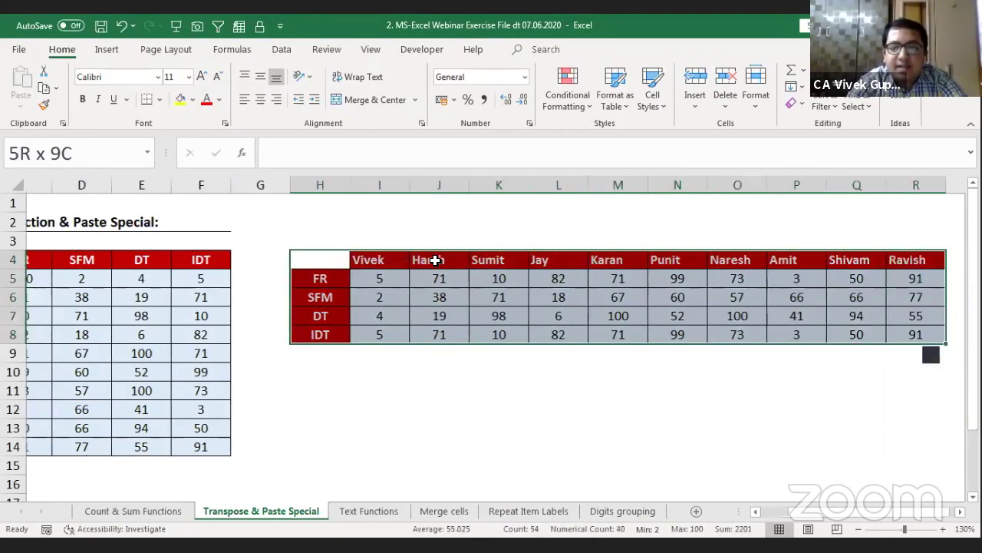
key("shift+Left")
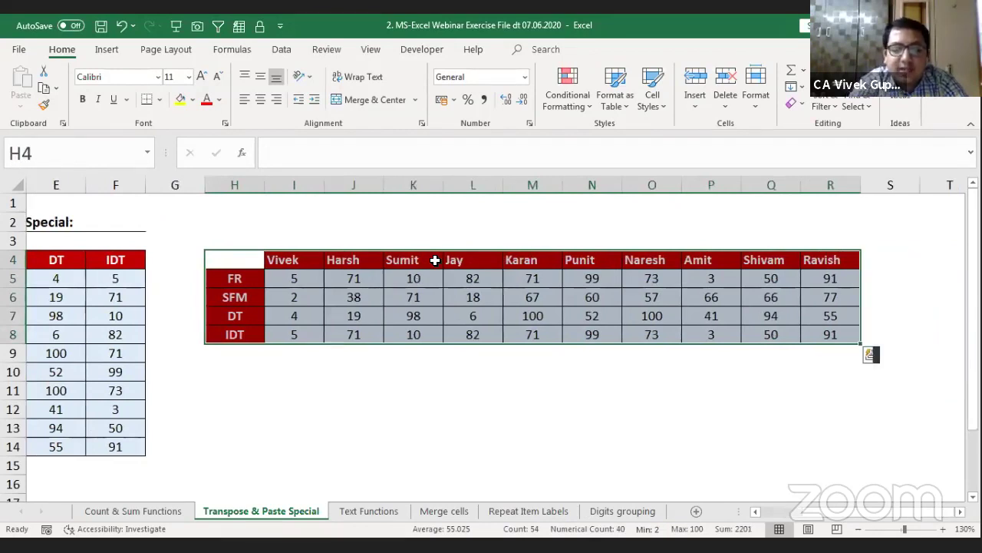
key("alt")
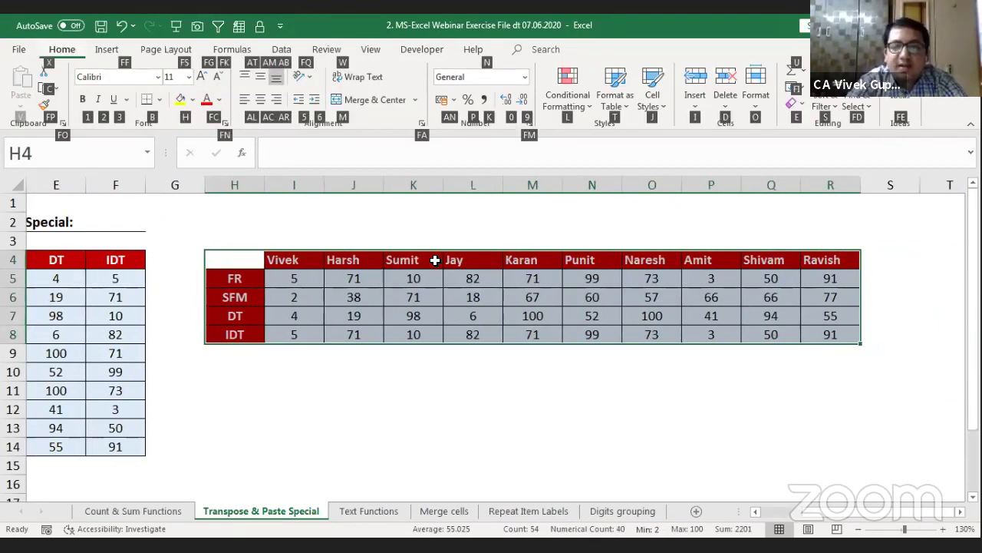
key("e")
key("a")
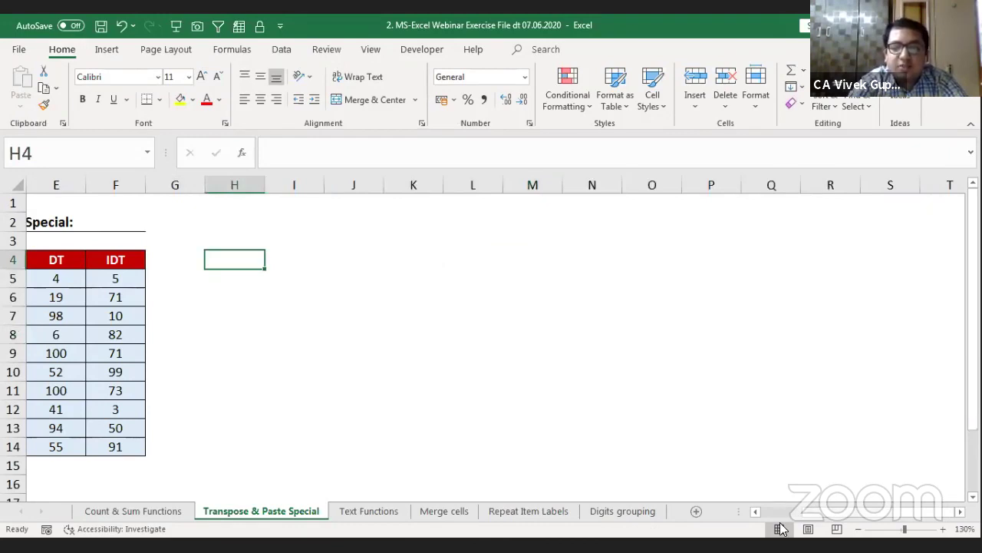
Step: Enter =+TRANSPOSE(B4:F14) in H4 so the transposed table spills
scroll(767, 511, "left", 4)
type("+")
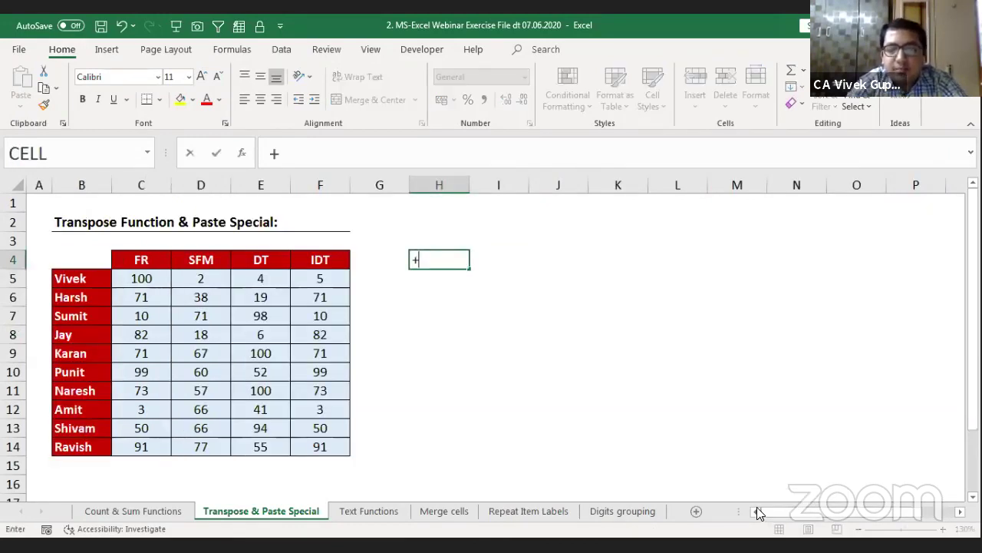
type("tr")
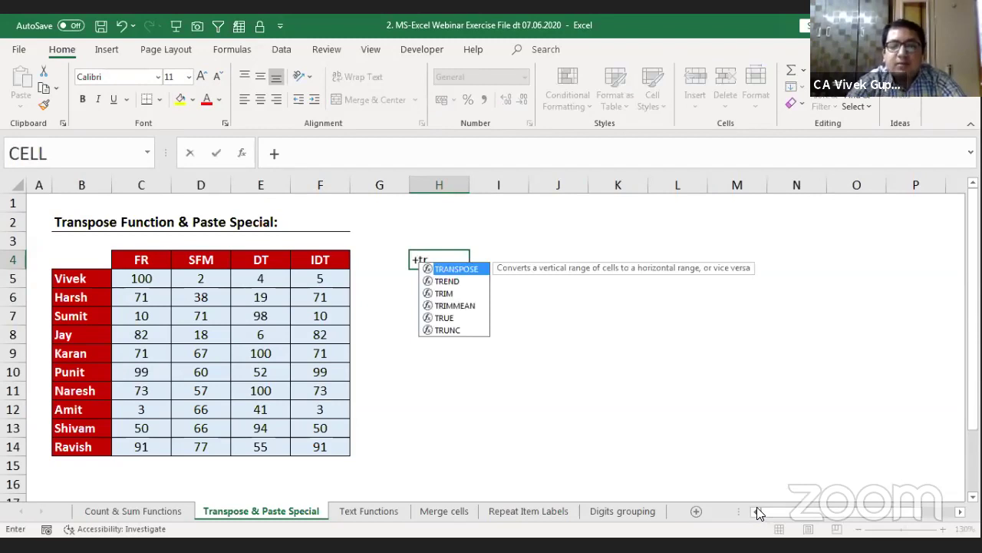
key("Tab")
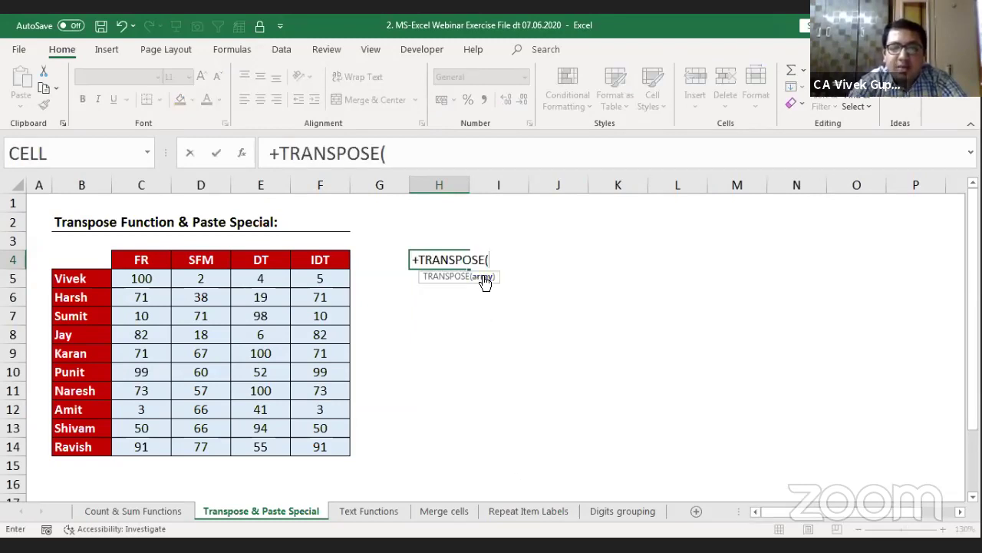
left_click(86, 259)
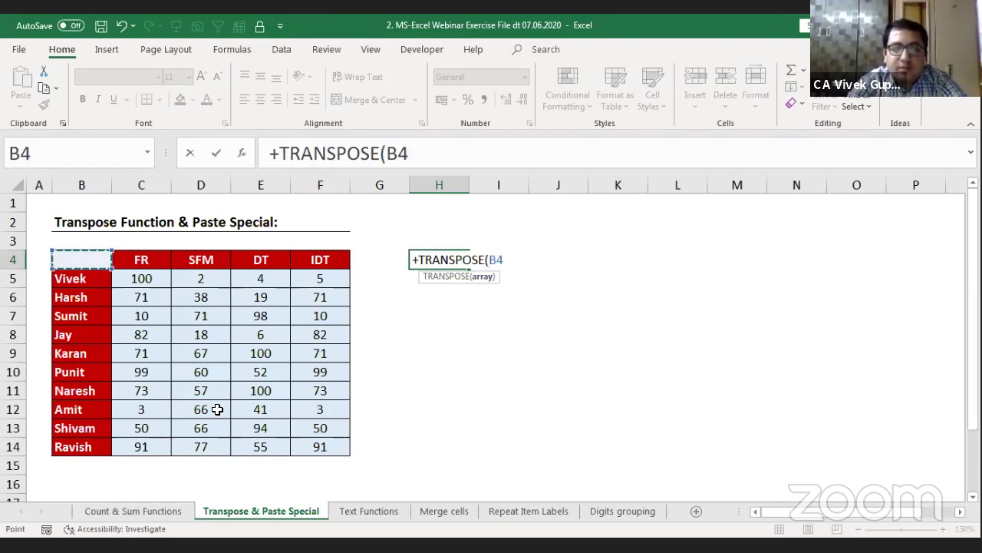
key("ctrl+shift+Down")
key("ctrl+shift+Right")
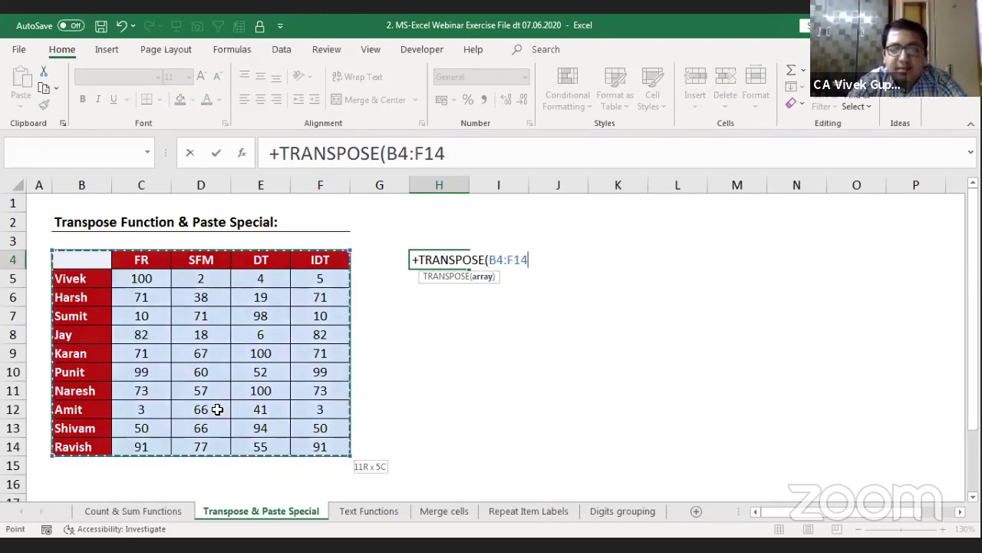
type(")")
key("Return")
key("Up")
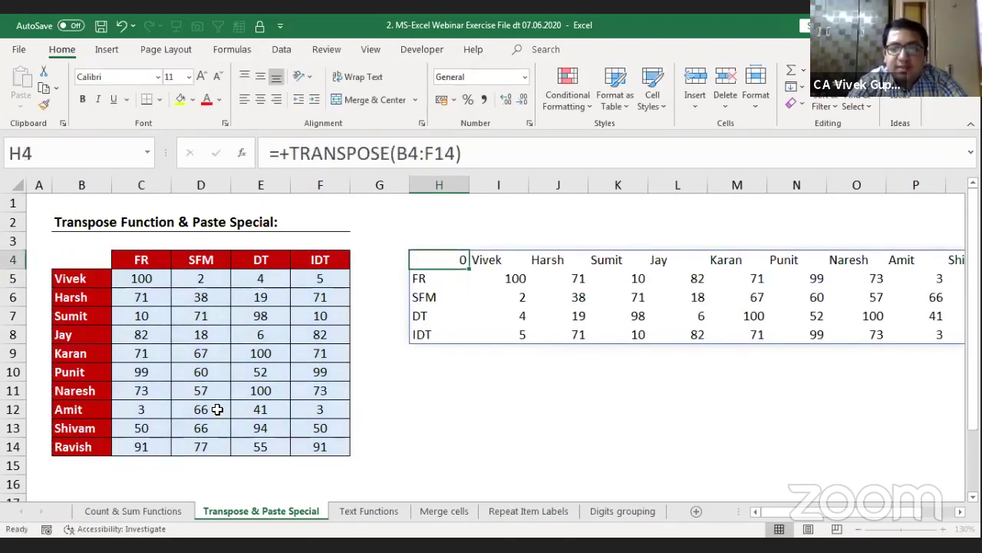
Step: Select the spilled TRANSPOSE range H4:R8 to check its extent
key("ctrl+shift+Down")
key("ctrl+shift+Right")
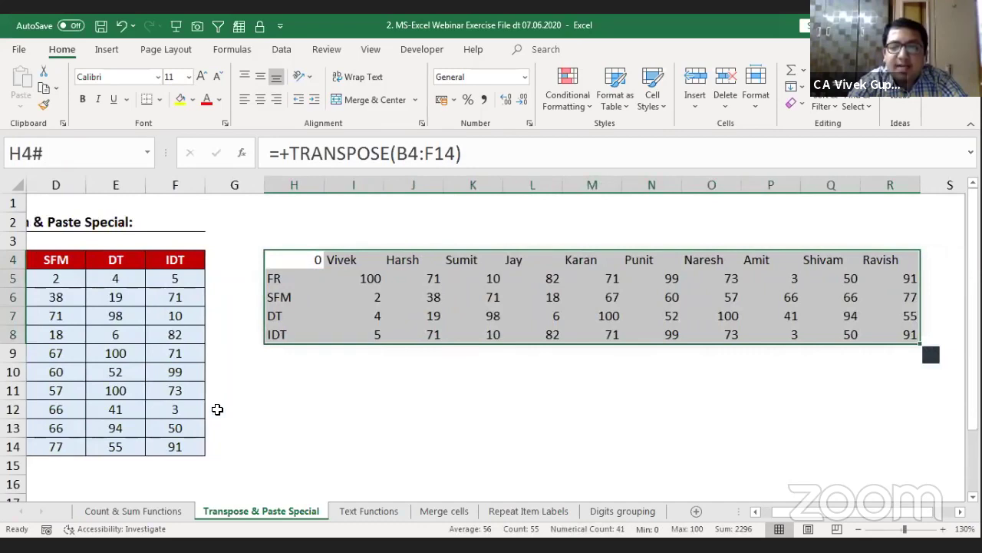
key("shift+BackSpace")
key("Right")
key("Right")
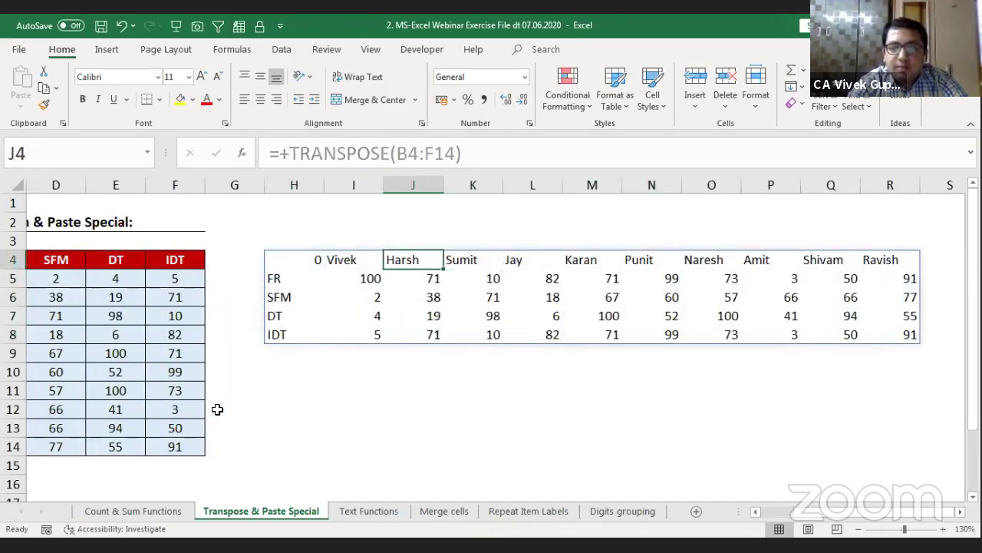
key("Left")
key("Left")
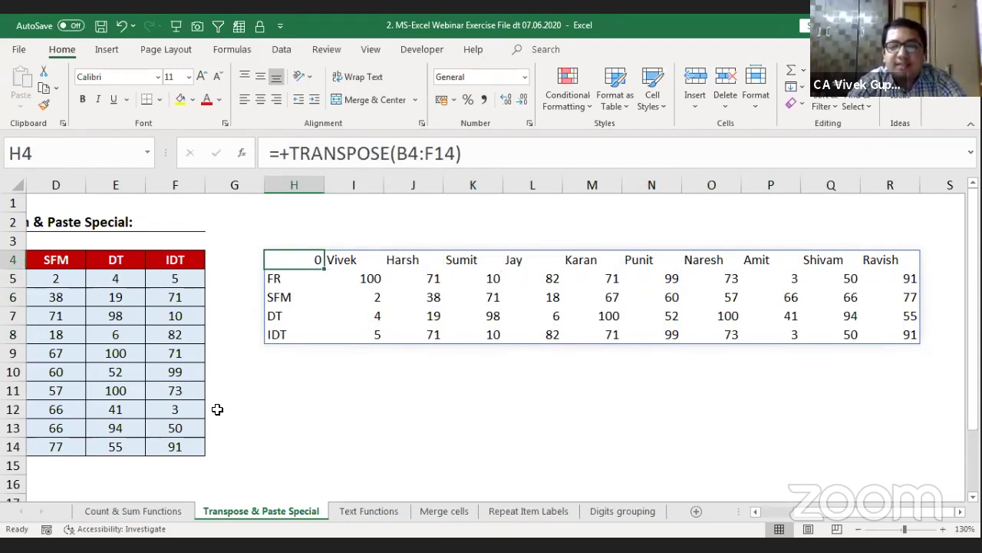
key("ctrl+shift+Down")
key("ctrl+shift+Right")
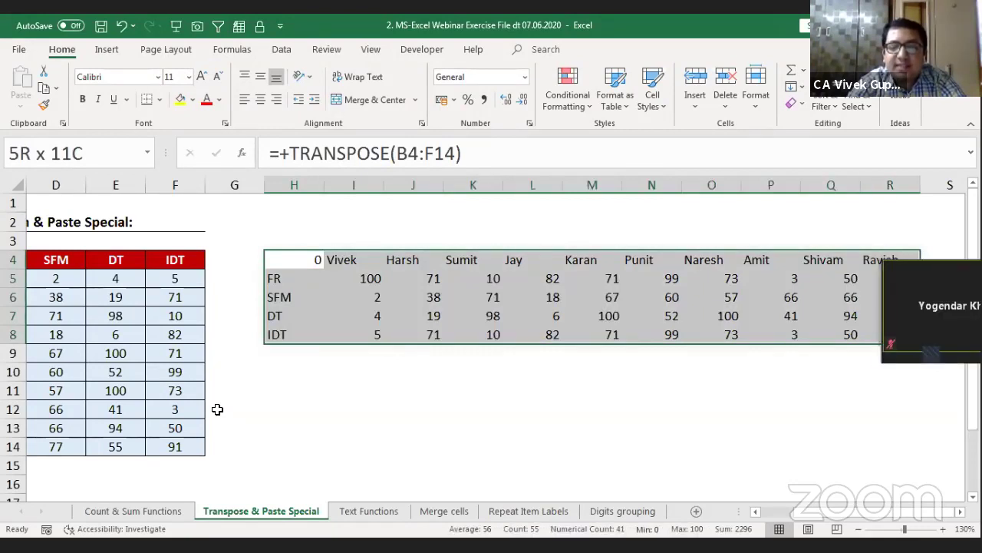
key("Left")
key("Right")
Step: Step through the spilled values along the DT row, then return to H4
key("Down")
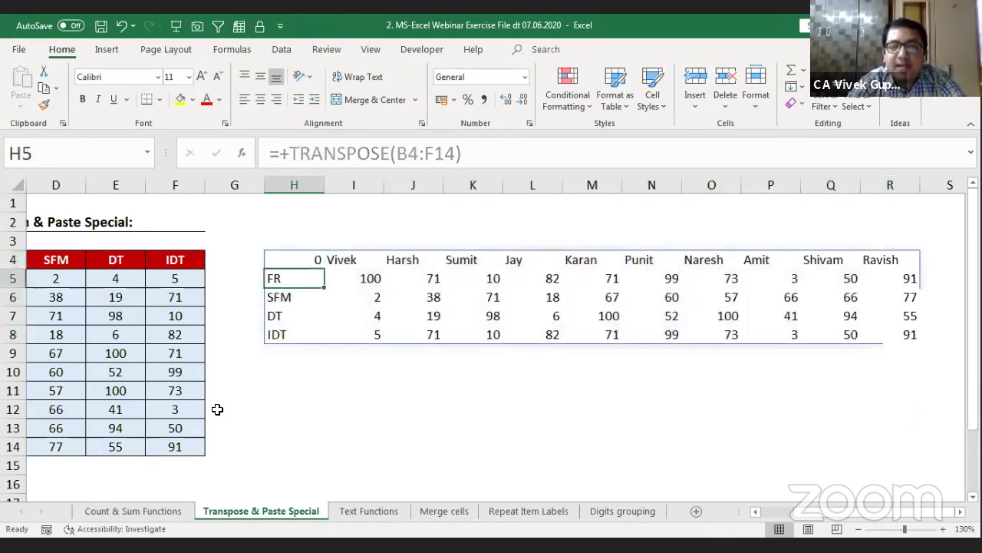
key("Down")
key("Down")
key("Right")
key("Right")
key("Right")
key("Right")
key("Right")
key("Right")
key("Right")
key("Right")
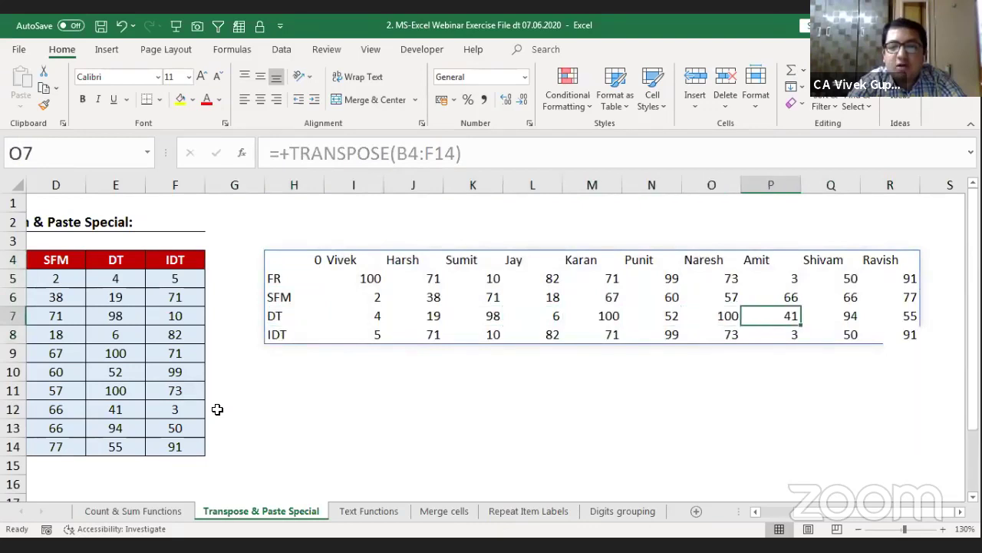
key("Right")
key("Right")
key("Right")
key("Left")
key("Left")
key("Left")
key("Left")
key("Left")
key("Left")
key("Left")
key("Left")
key("Left")
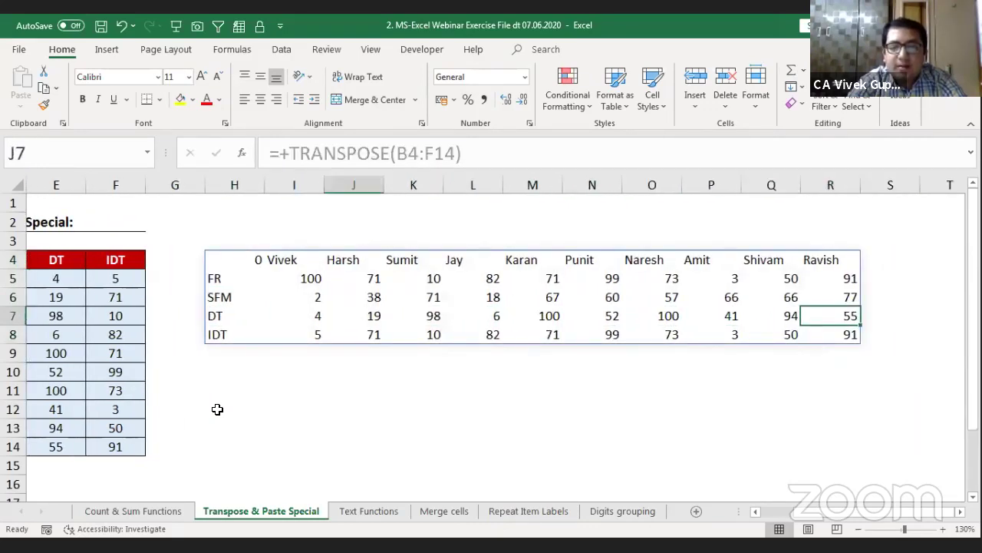
key("Left")
key("Left")
key("Up")
key("Up")
key("Up")
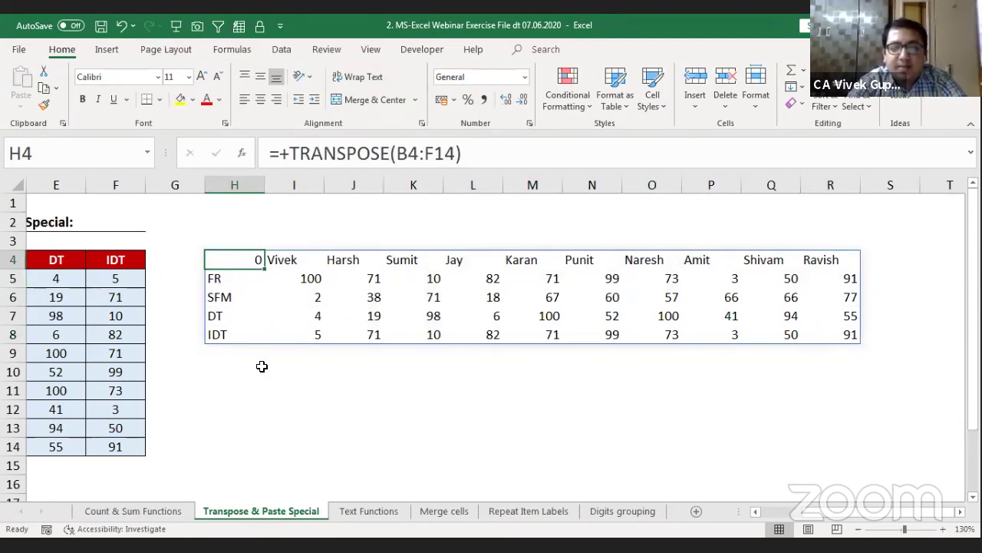
Step: Reselect H4:R8 and delete the spilled TRANSPOSE results
key("ctrl+shift+Down")
key("ctrl+shift+Right")
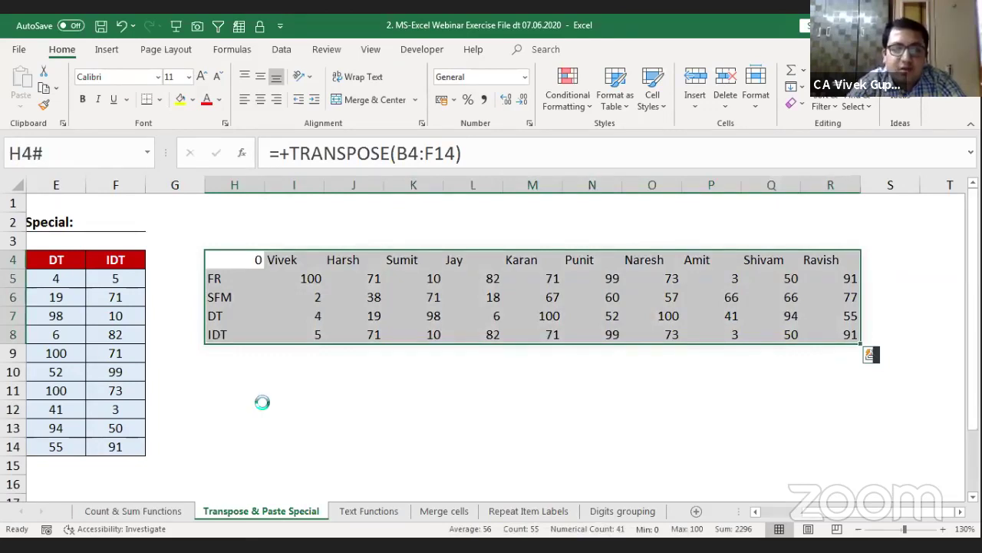
key("Delete")
key("Left")
key("Left")
key("Left")
key("Left")
key("Left")
key("Left")
key("Left")
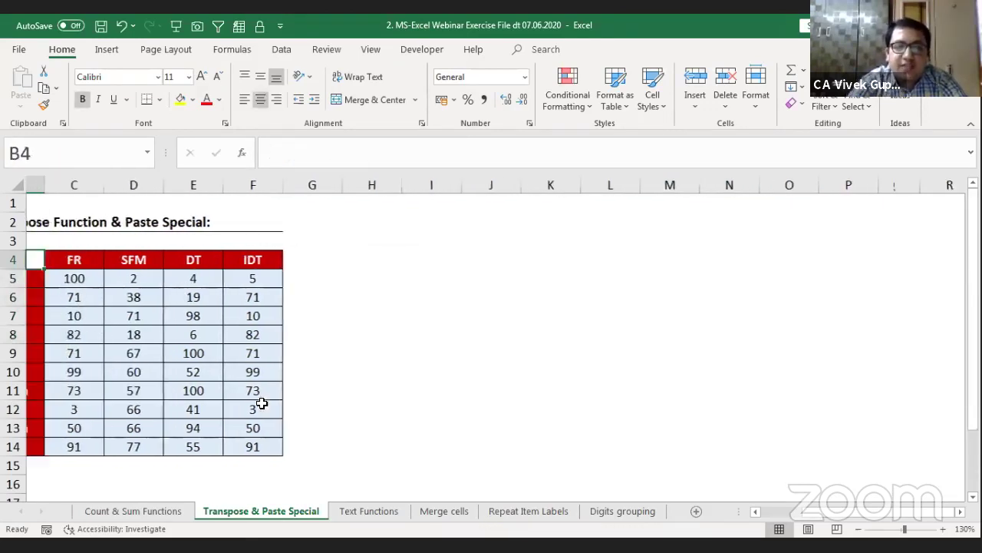
Step: Select the source table B4:F14 to gauge its 11-row by 5-column size
key("Right")
key("shift+Down")
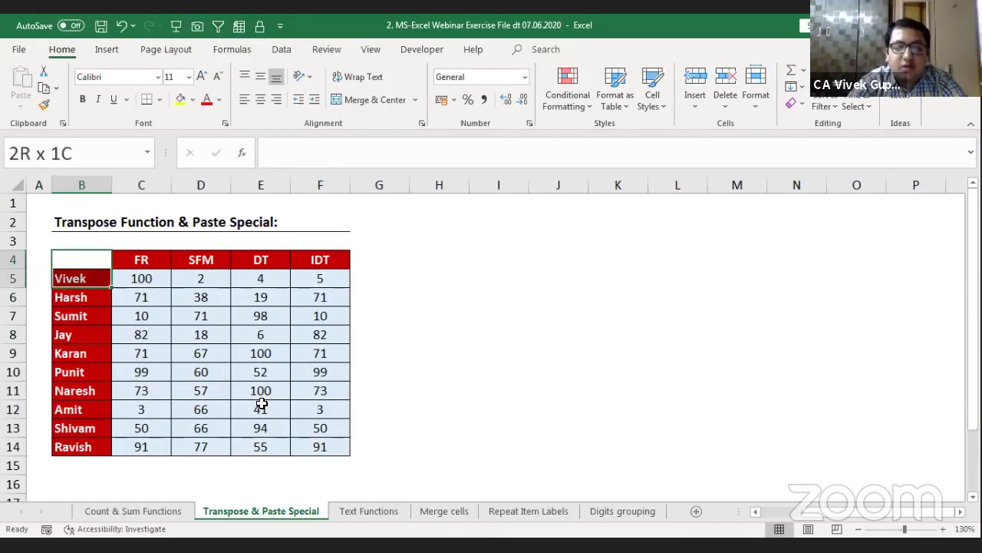
key("ctrl+shift+Down")
key("shift+Right")
key("ctrl+shift+Right")
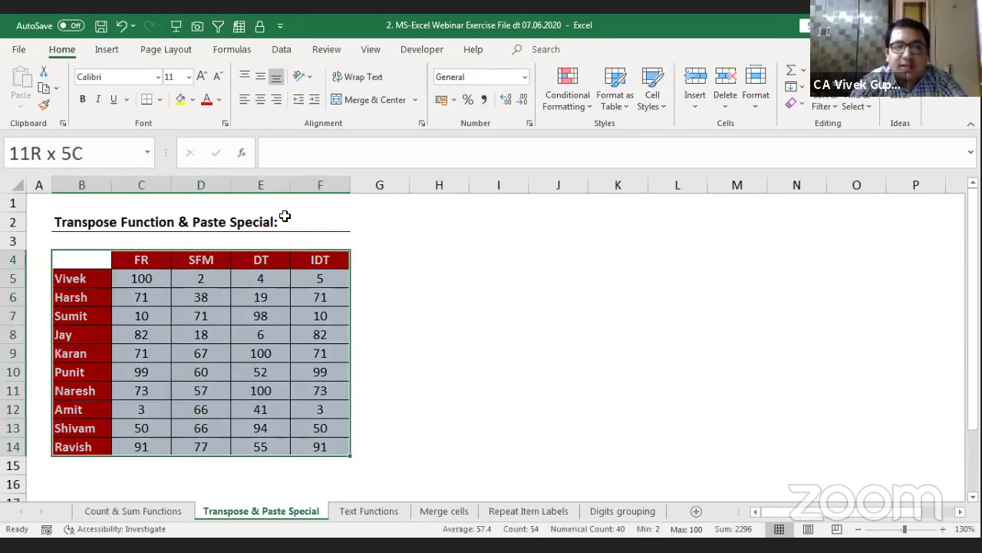
Step: Select H4:R8 as the transposed table's destination range
left_click(411, 262)
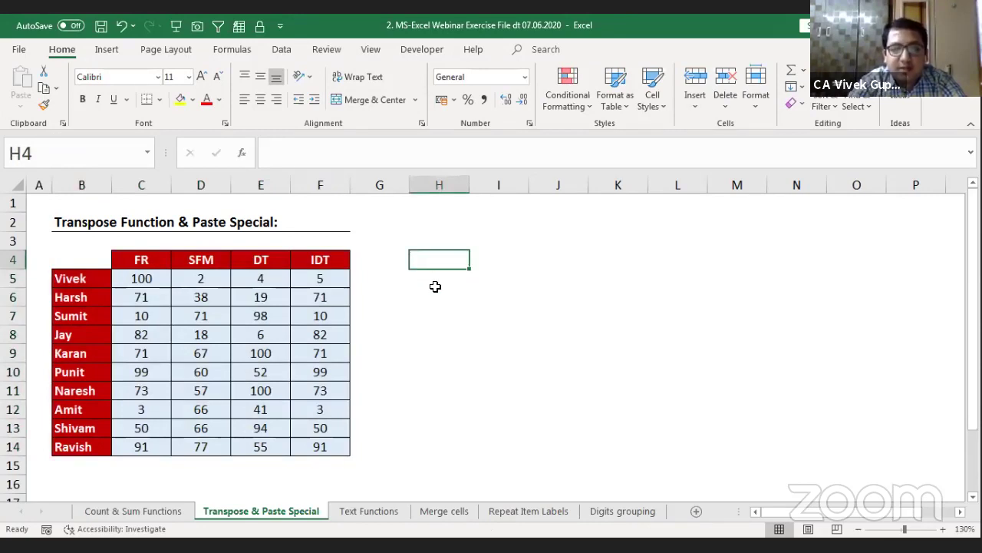
left_click_drag(435, 287, 499, 261)
key("shift+Right")
key("shift+Right")
key("shift+Right")
key("shift+Right")
key("shift+Right")
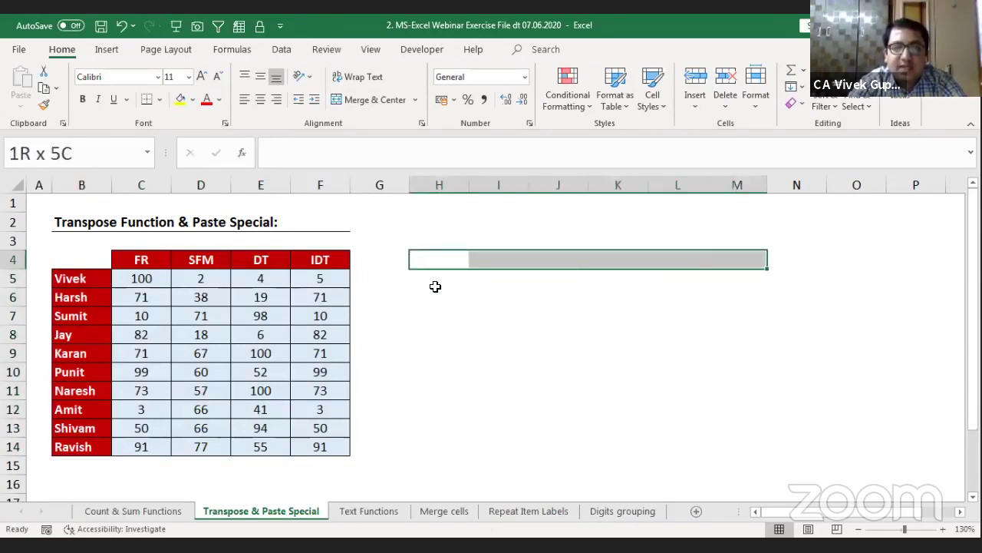
key("shift+Right")
key("shift+Right")
key("shift+Right")
key("shift+Right")
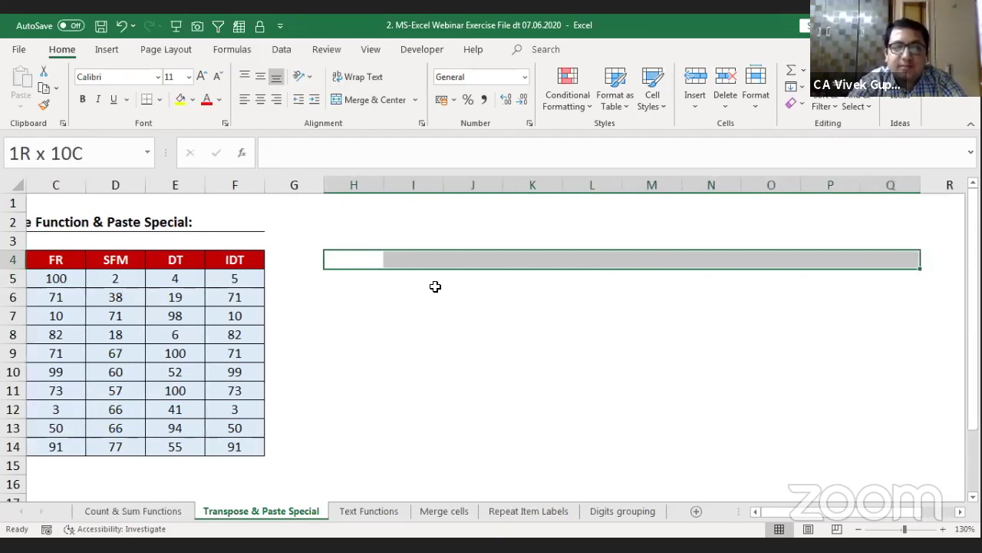
key("shift+Down")
key("shift+Down")
key("shift+Down")
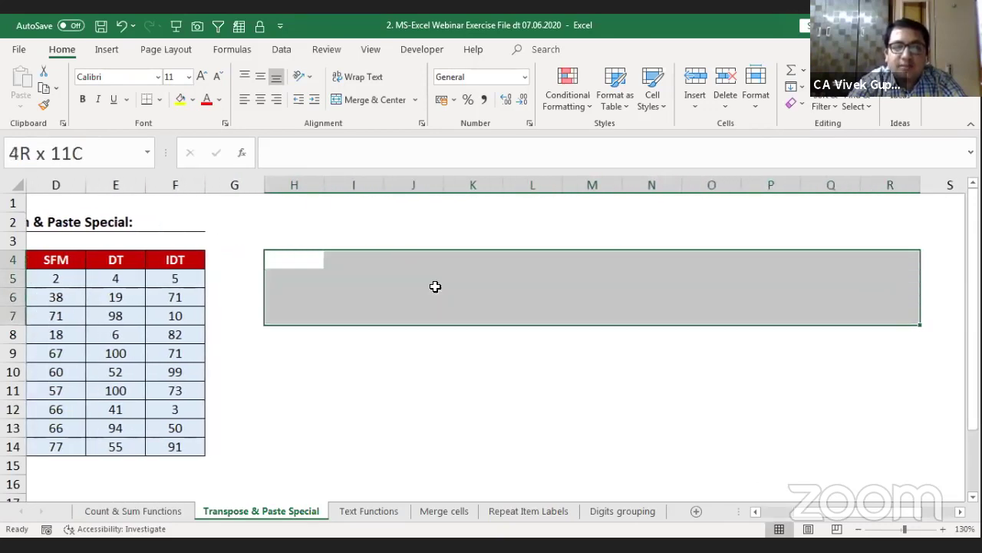
key("shift+Down")
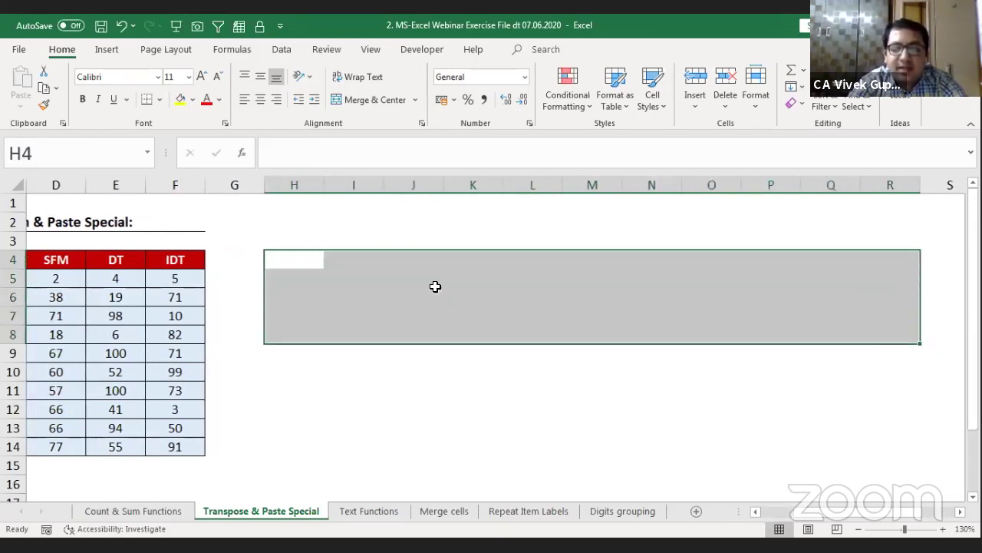
Step: Enter {=+TRANSPOSE(B4:F14)} across H4:R8 as an array formula with Ctrl+Shift+Enter
type("+")
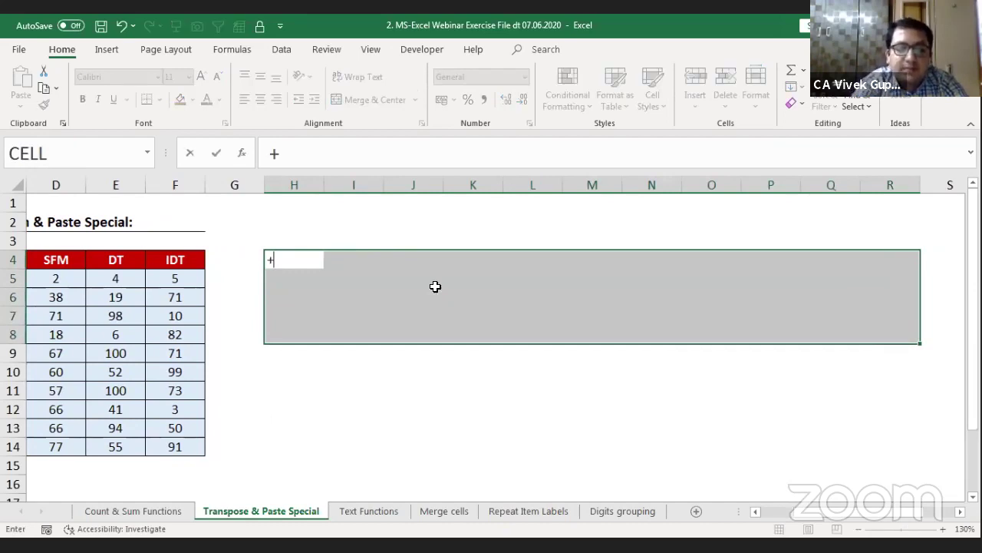
type("tra")
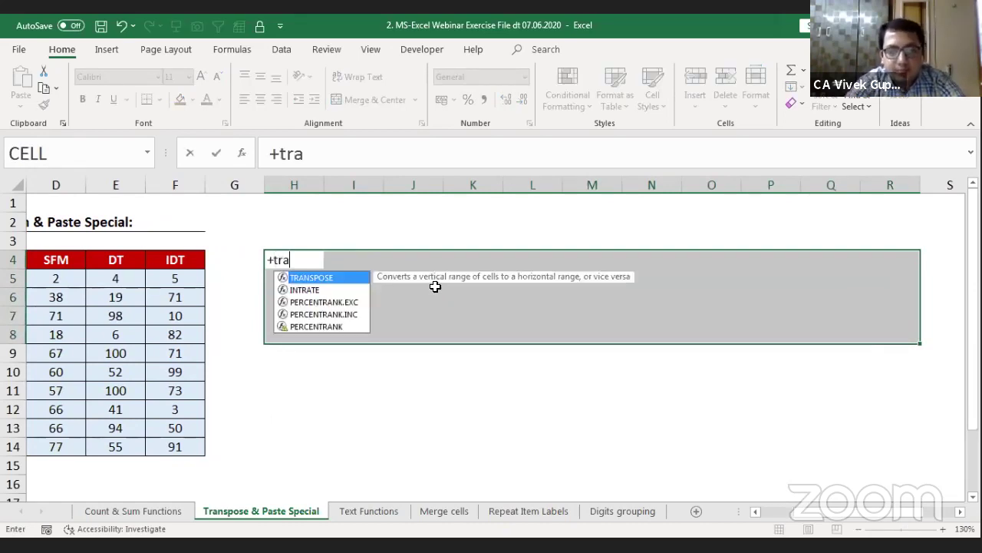
key("Tab")
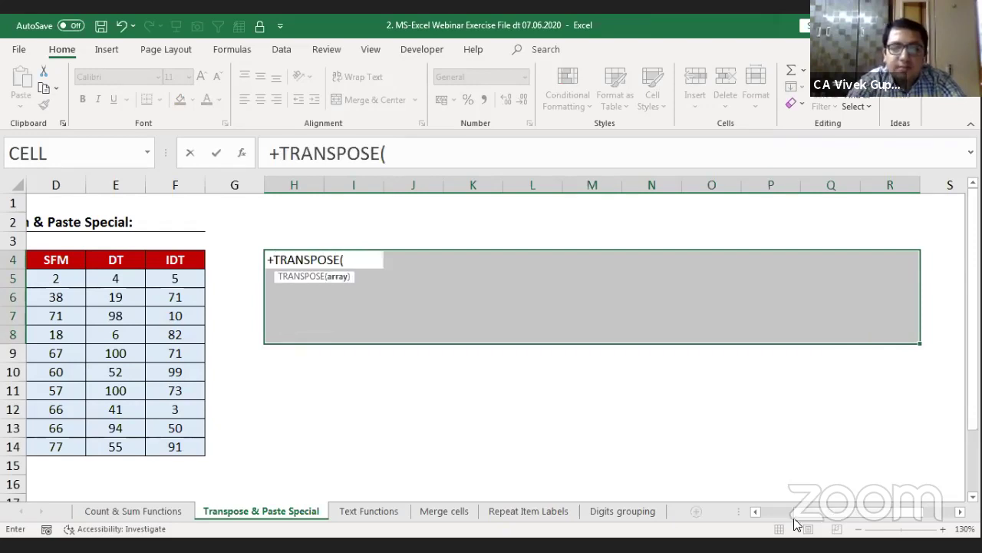
left_click(794, 511)
left_click(105, 266)
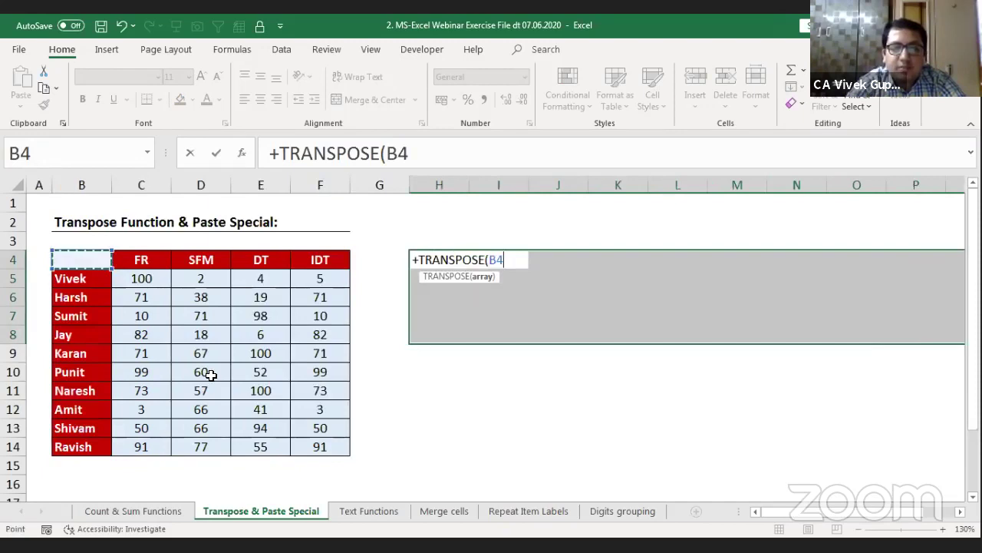
key("ctrl+shift+8")
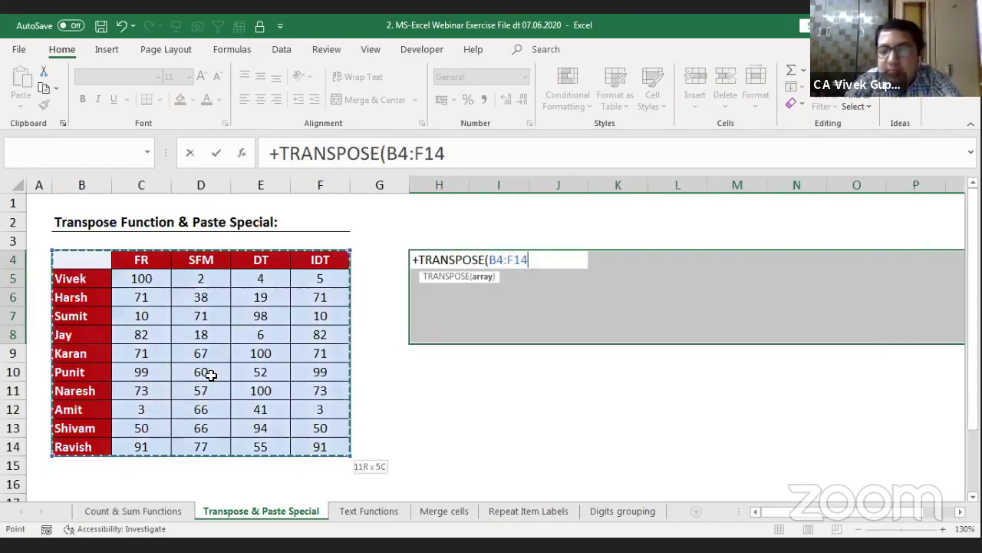
type(")")
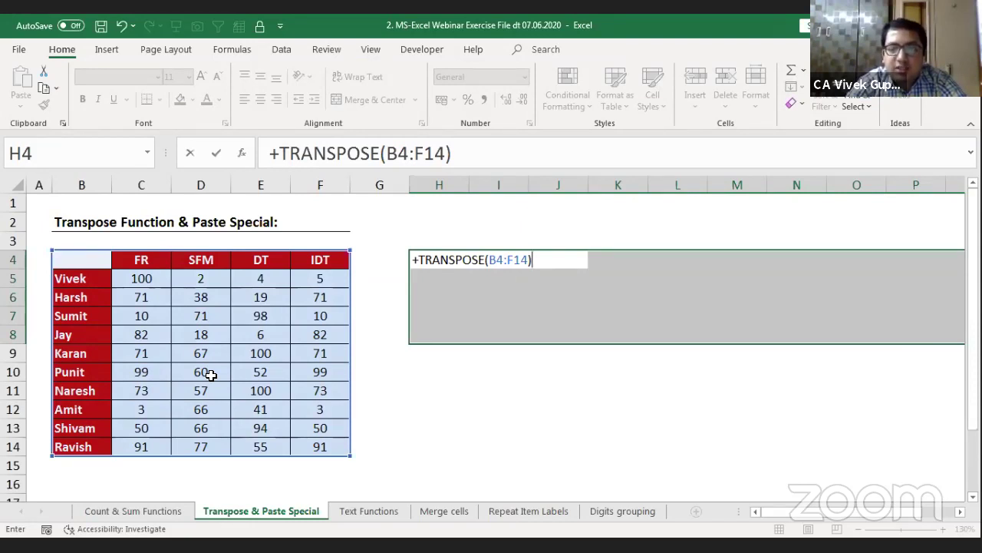
key("ctrl+shift+Return")
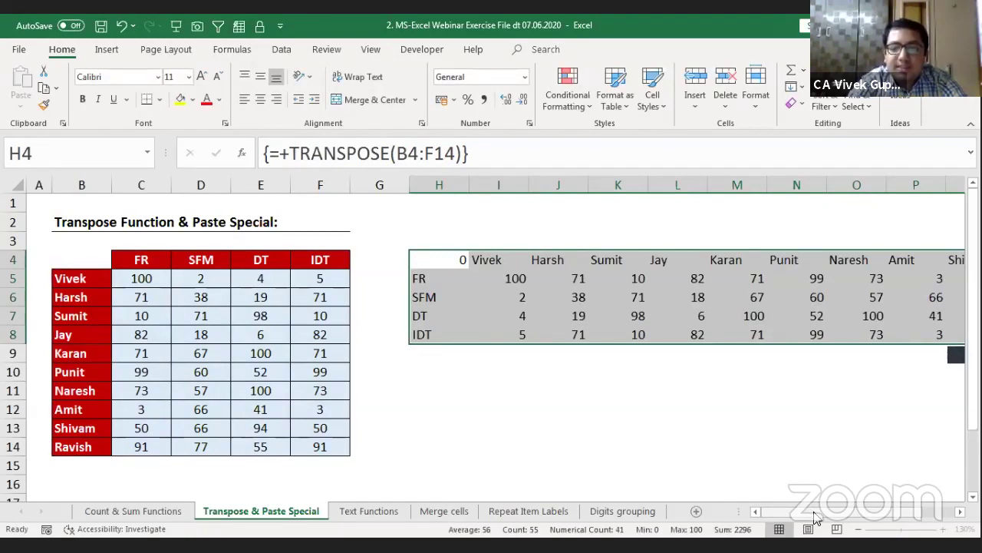
scroll(848, 520, "right", 3)
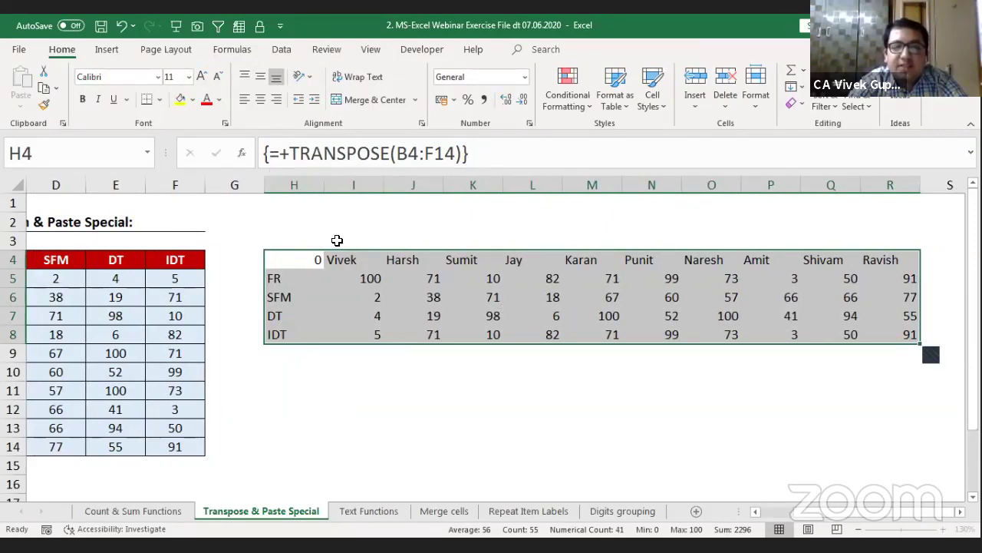
left_click(401, 304)
key("ctrl+space")
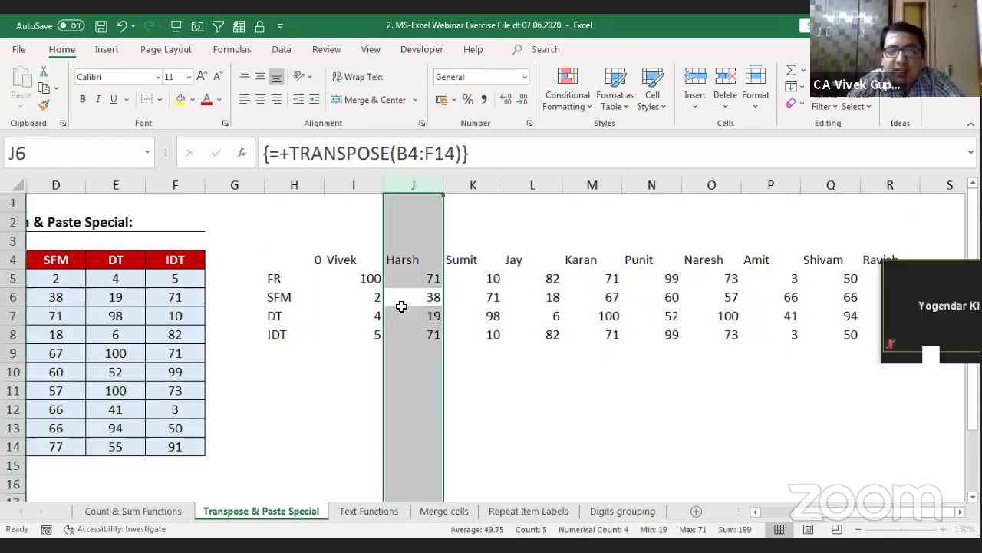
key("Delete")
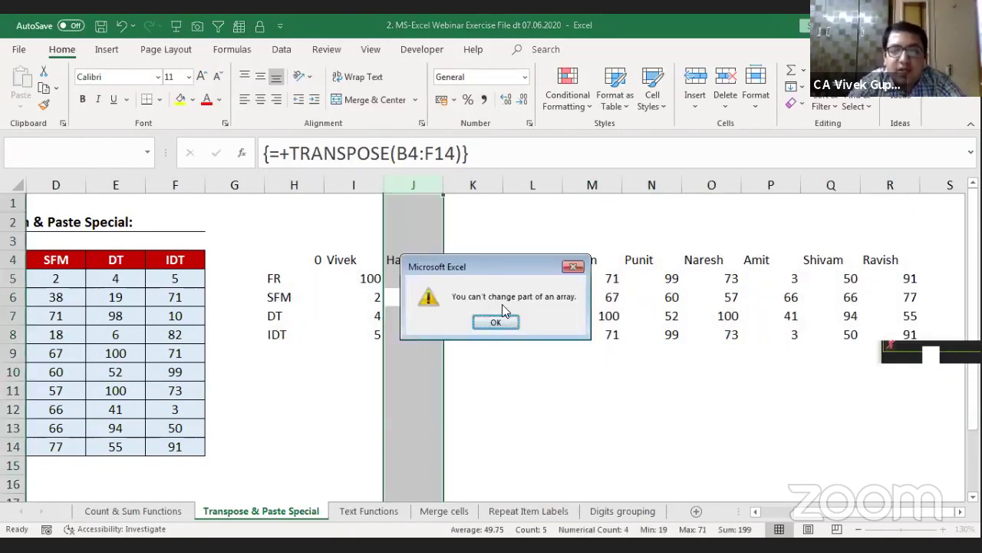
left_click(572, 266)
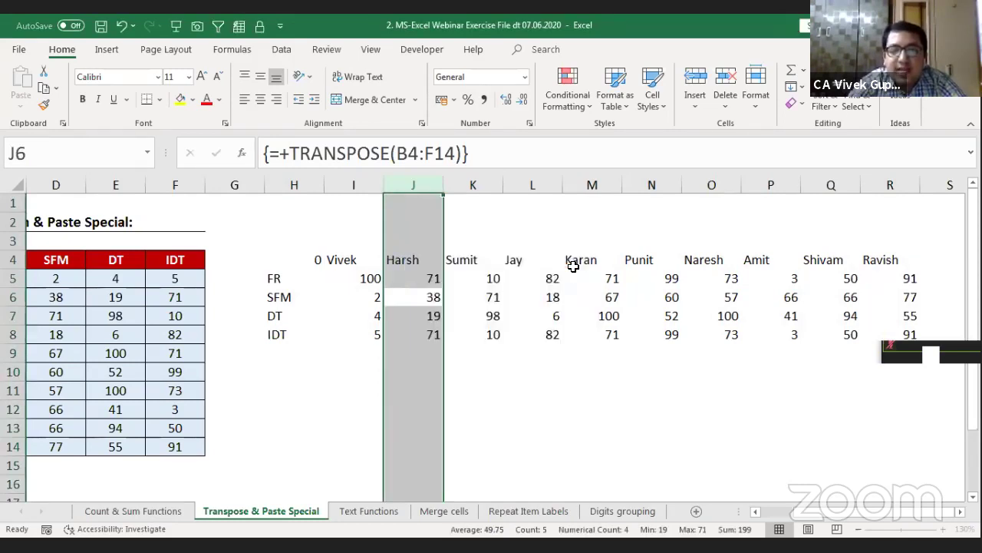
key("Right")
key("shift+space")
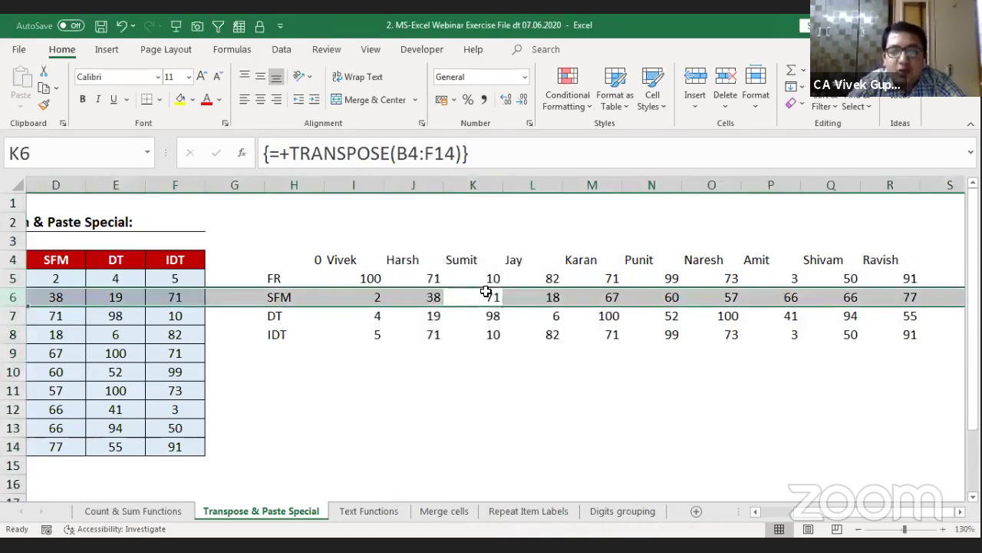
key("Delete")
key("Return")
left_click(486, 293)
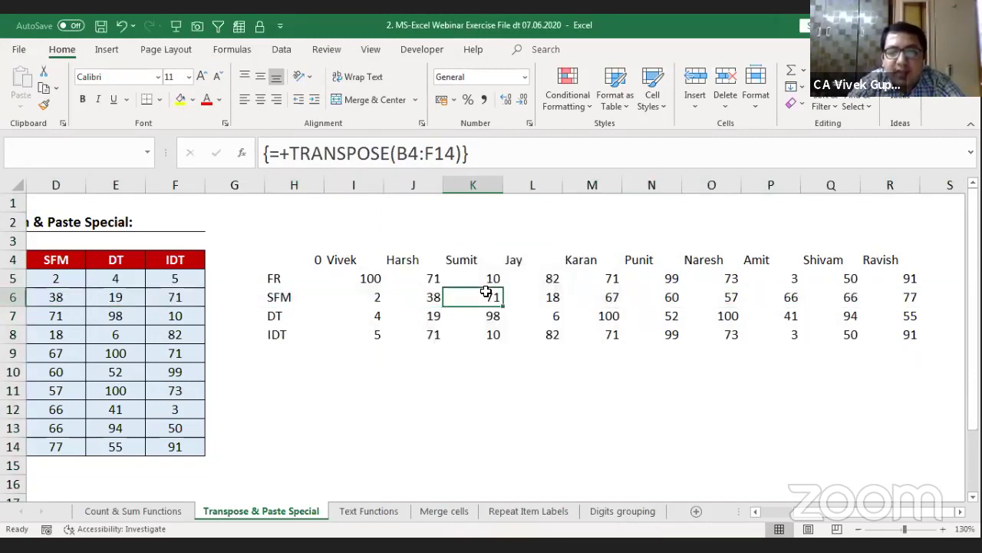
key("Delete")
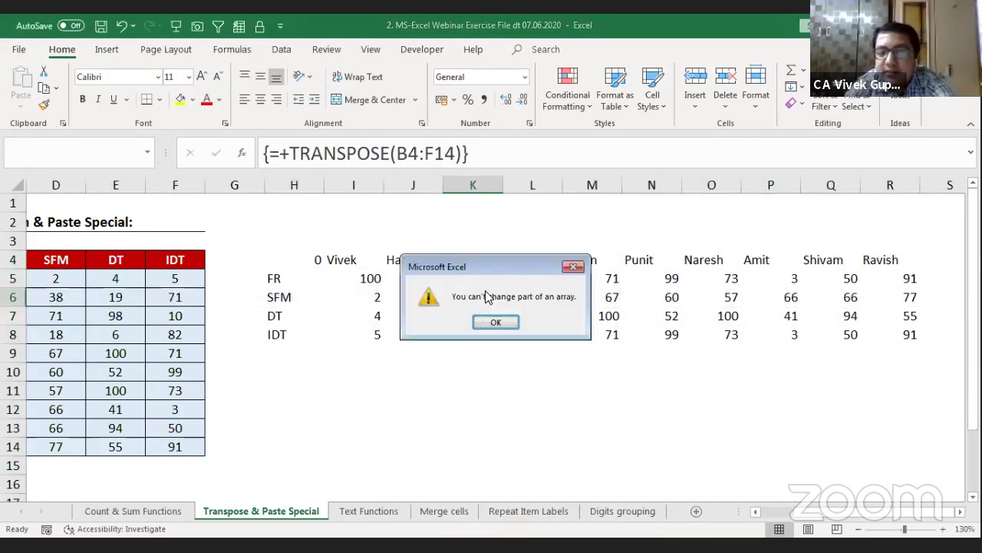
key("Return")
key("Down")
key("Right")
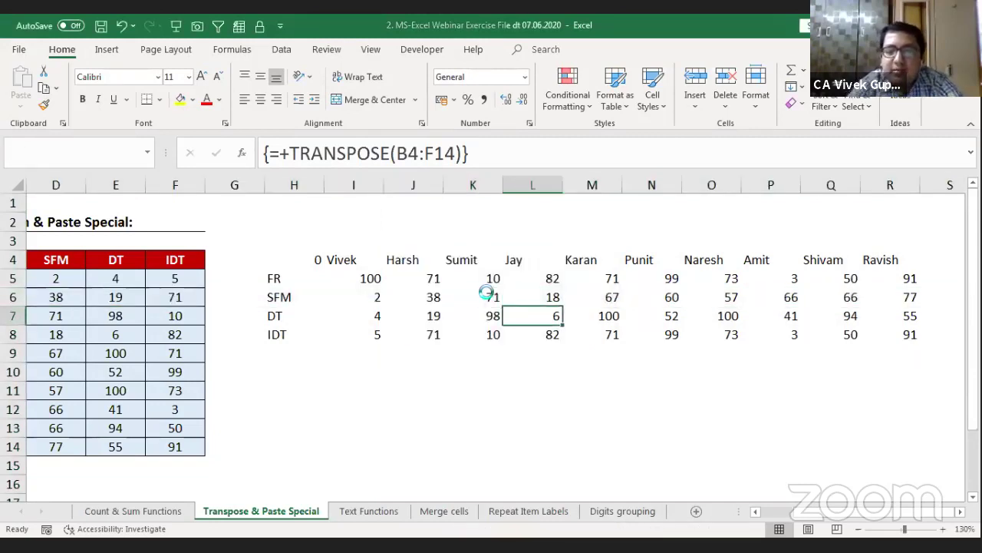
key("Delete")
key("Return")
key("Right")
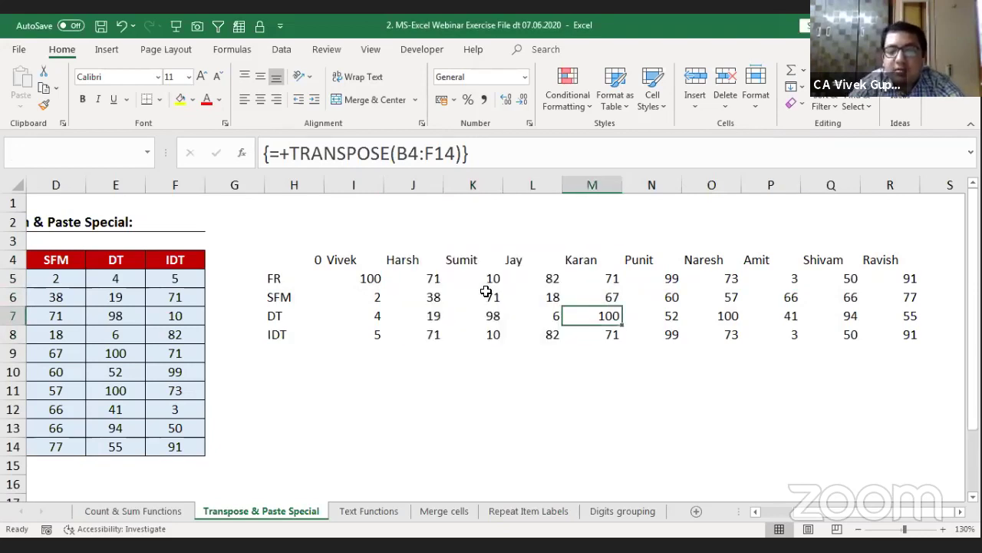
key("Right")
key("Right")
key("Right")
key("Right")
key("Right")
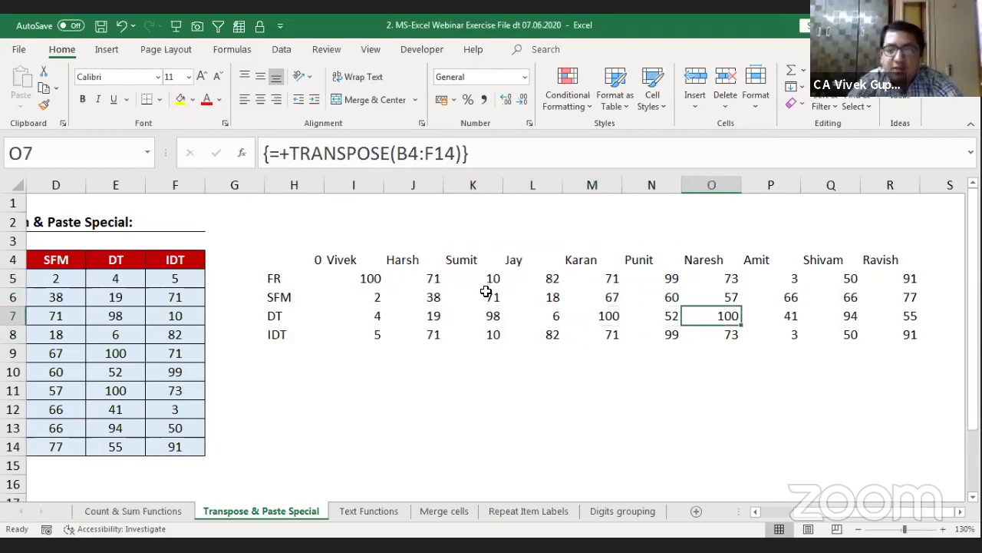
key("Right")
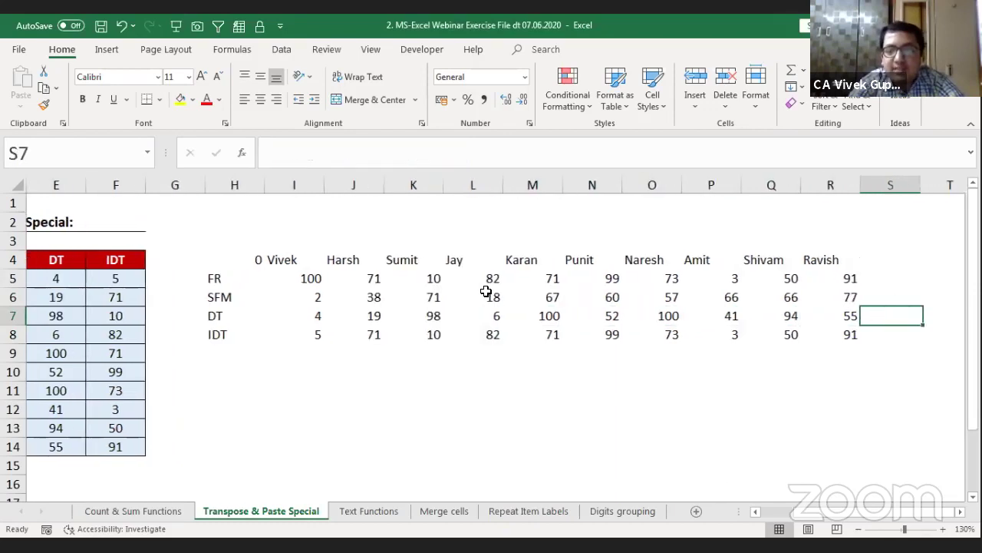
key("Left")
key("Left")
key("Left")
key("Left")
key("Left")
key("Left")
key("Left")
key("Left")
key("Left")
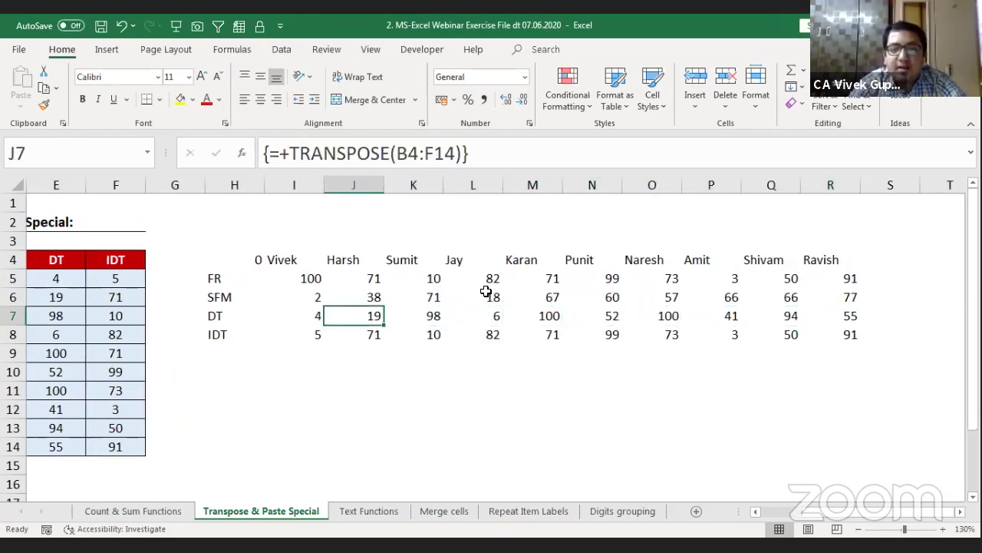
key("Up")
key("Up")
key("Down")
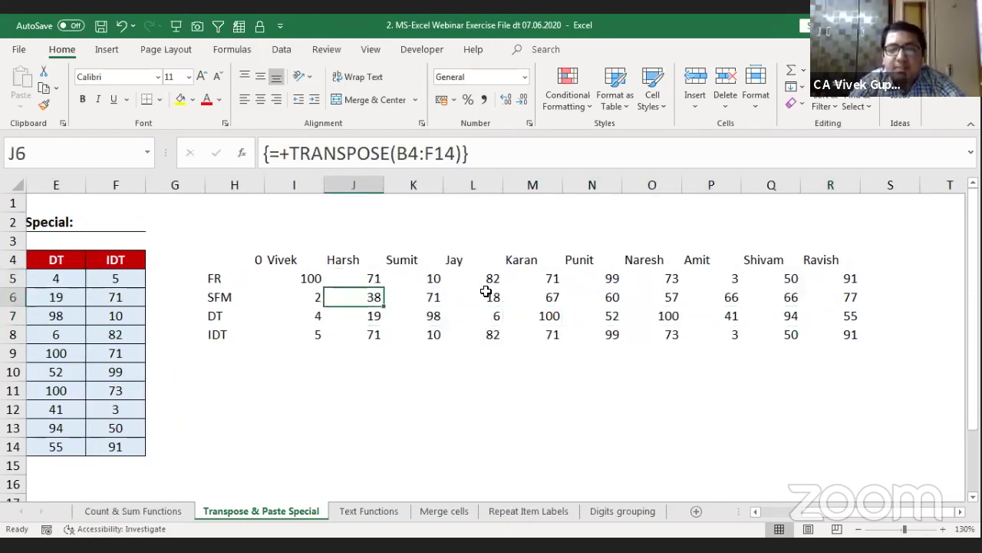
key("Left")
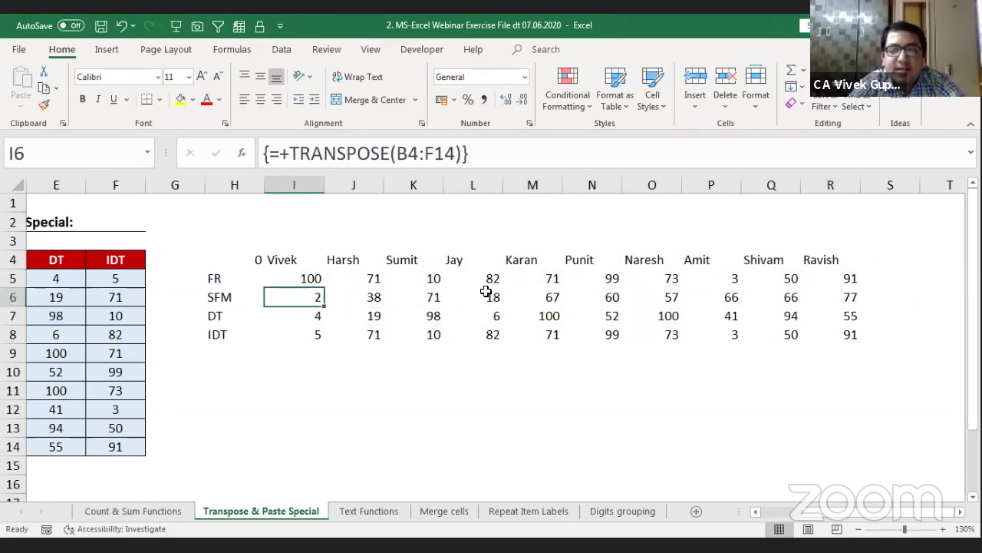
type("skdajcnk")
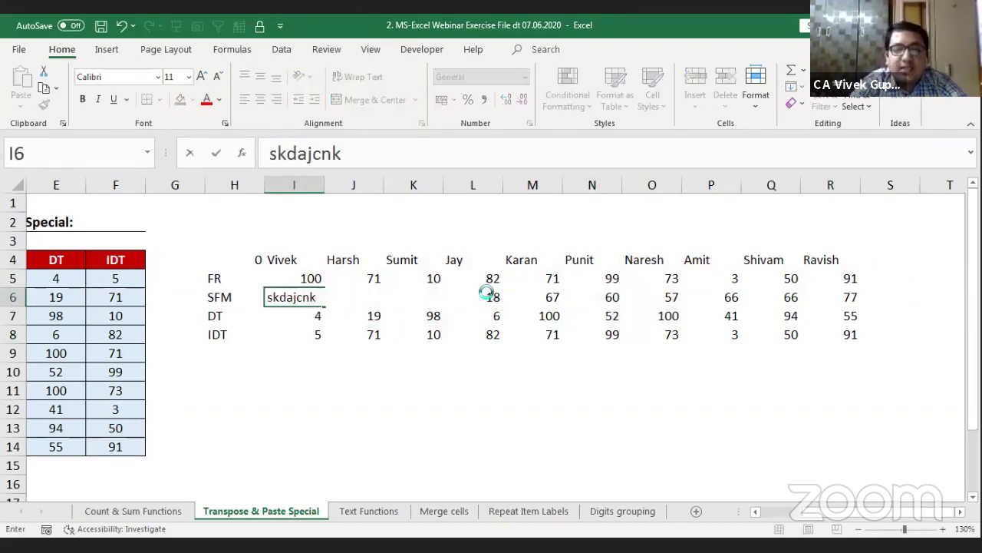
key("Return")
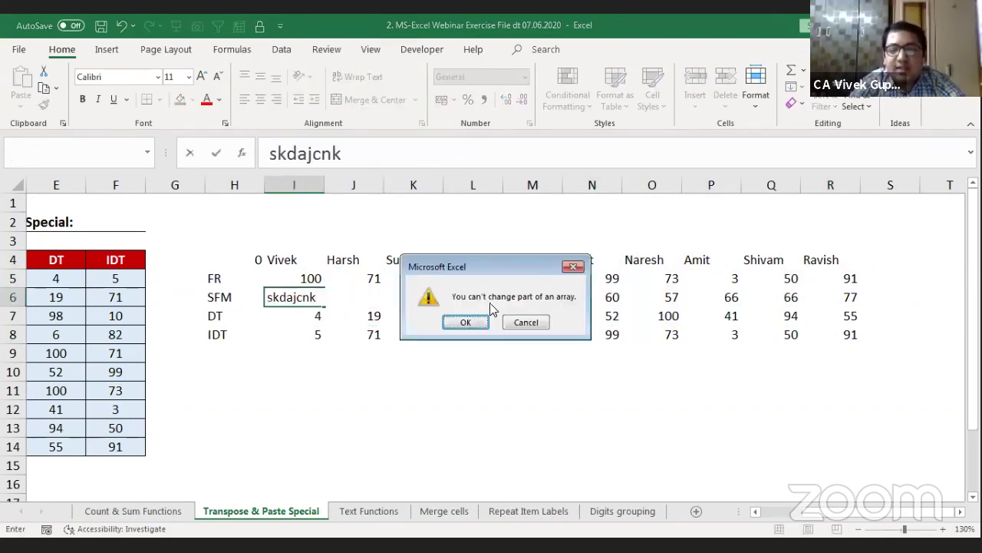
left_click(572, 268)
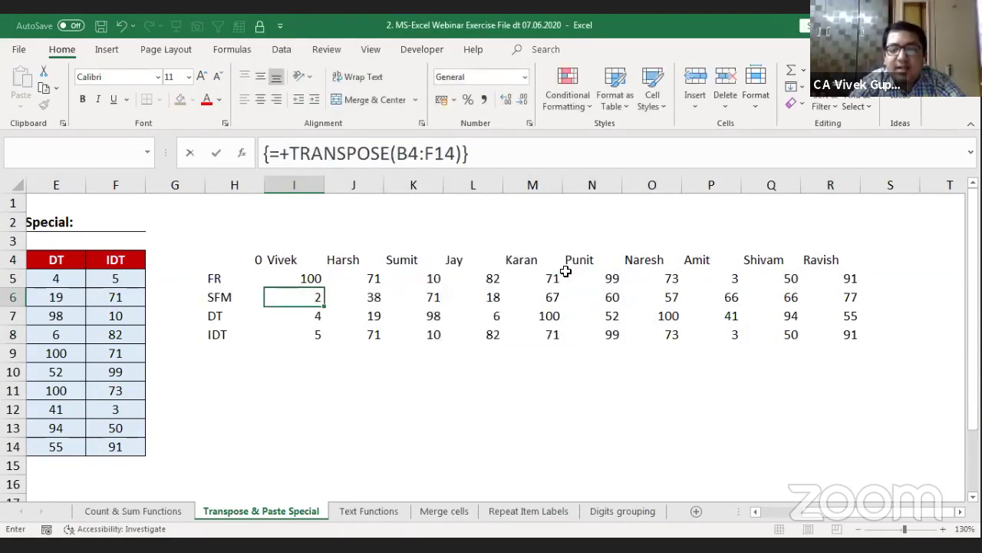
left_click(253, 256)
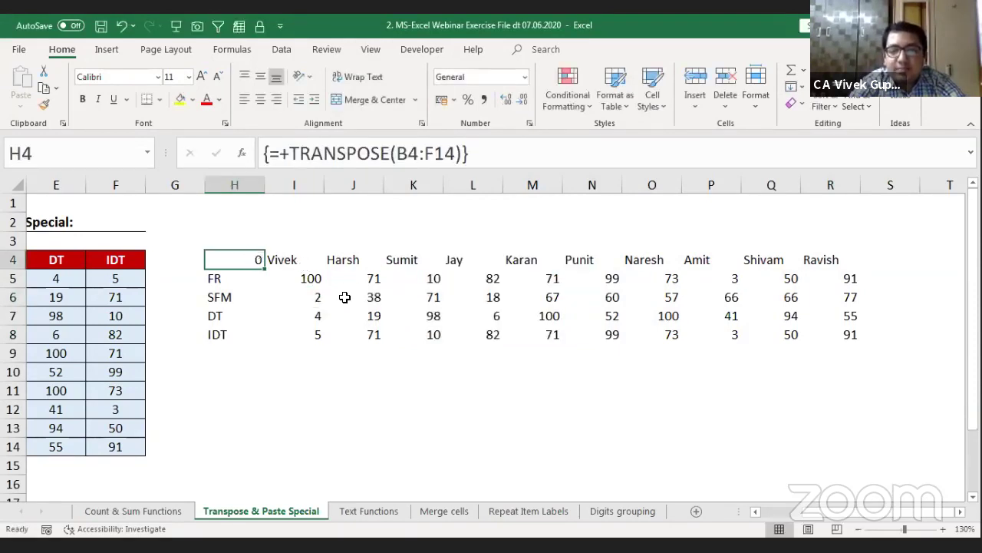
left_click(672, 316)
key("Left")
key("Left")
key("Left")
key("Left")
key("Left")
key("Left")
key("Left")
key("Left")
key("Left")
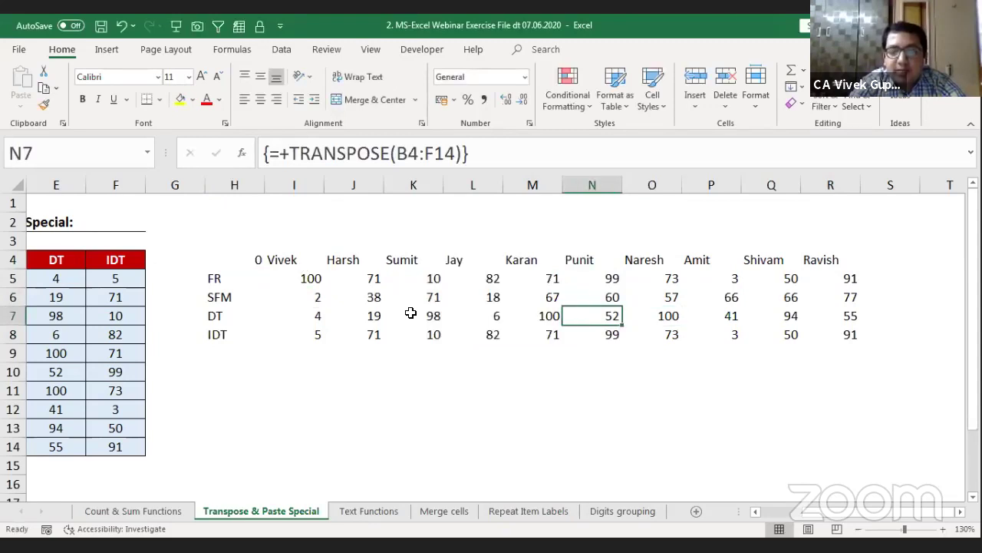
key("Right")
key("Right")
key("Up")
key("Up")
key("Up")
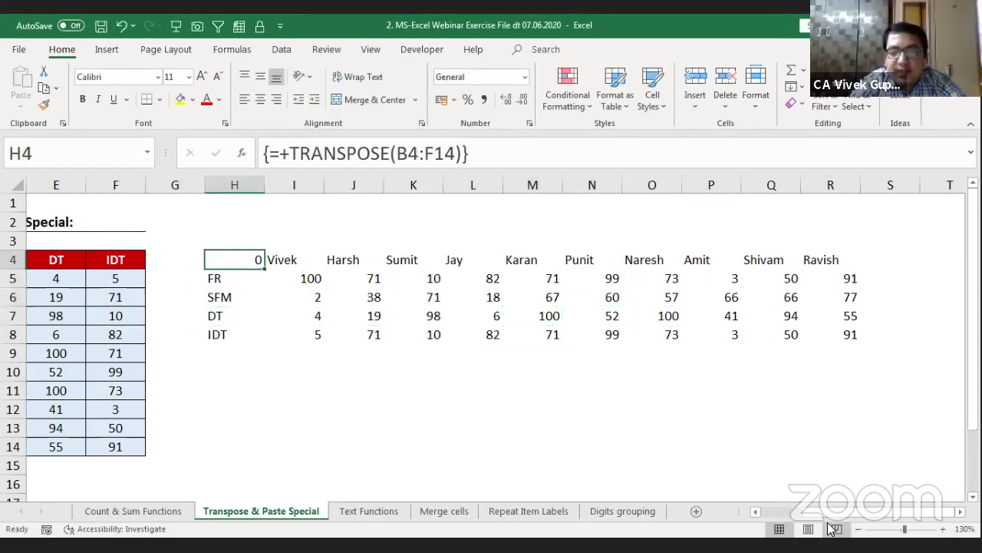
Step: Replace H4's General format with the custom code ;;; so its 0 disappears
scroll(797, 516, "left", 4)
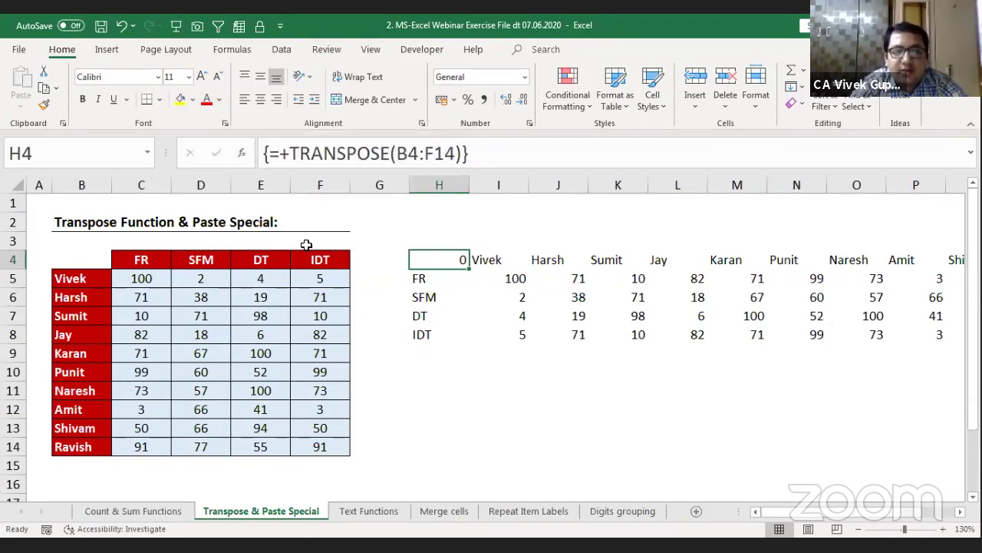
key("ctrl+1")
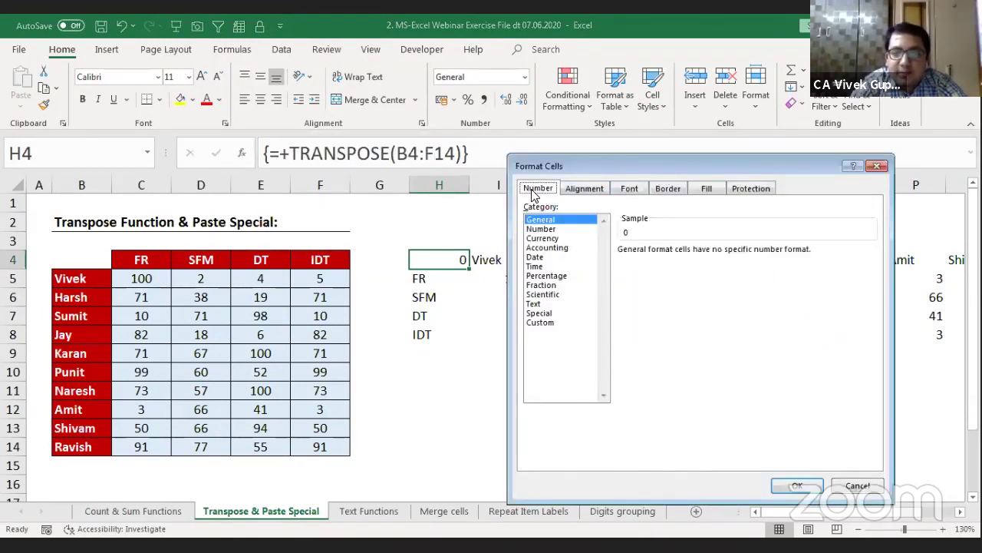
left_click(544, 324)
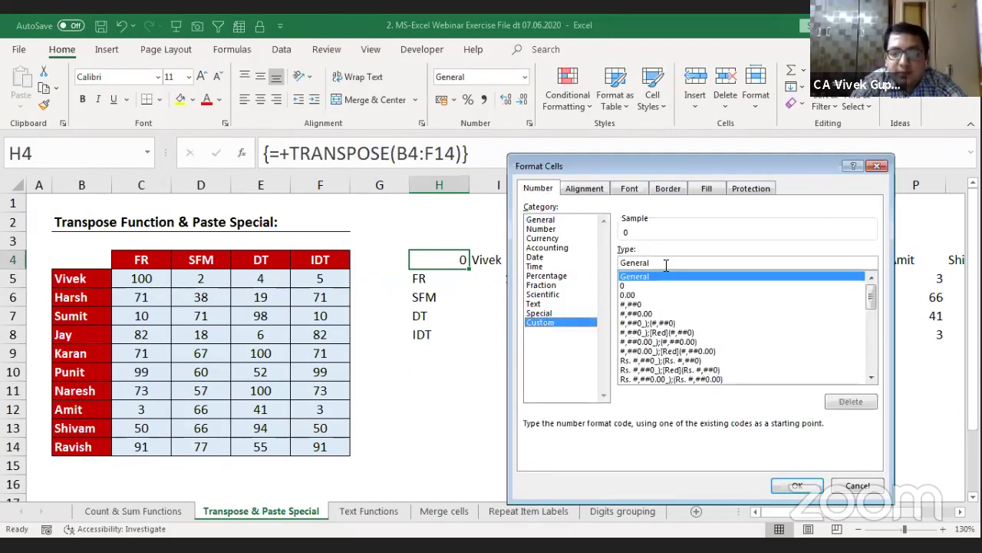
left_click_drag(666, 263, 610, 263)
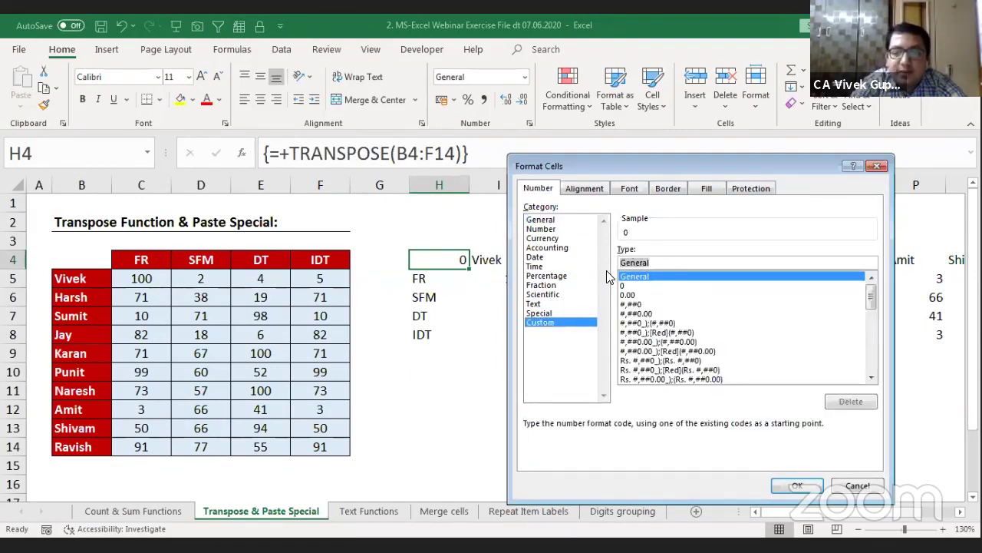
key("BackSpace")
type(";;;")
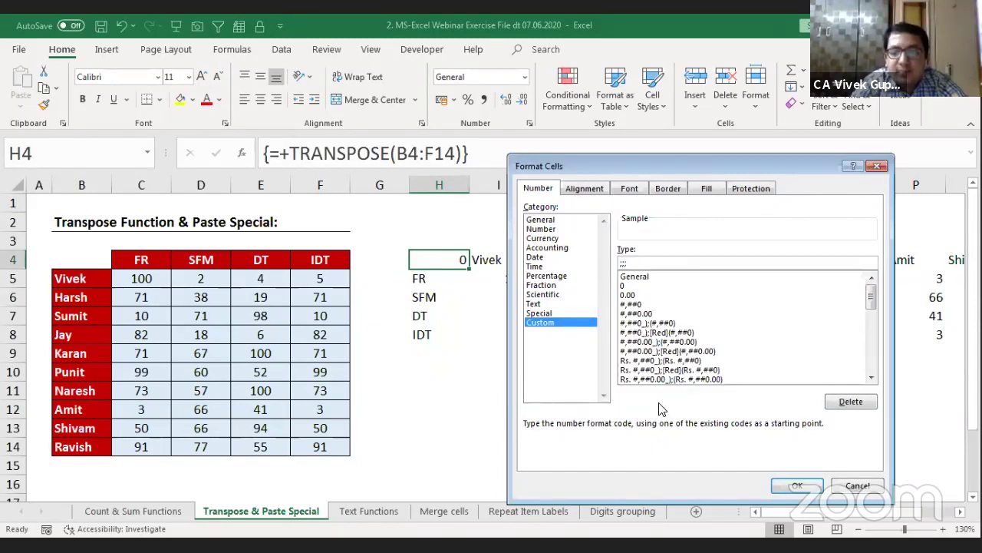
left_click(795, 485)
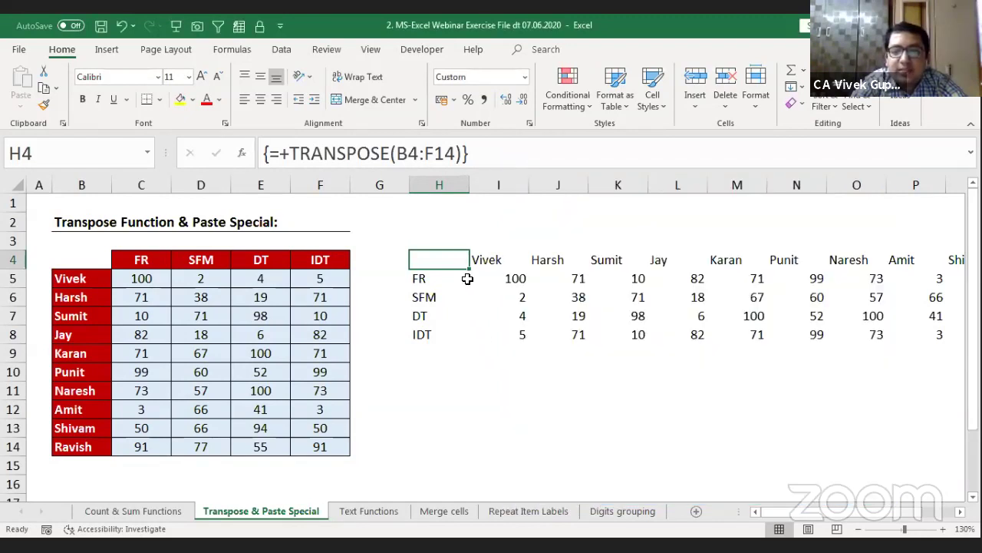
left_click(424, 295)
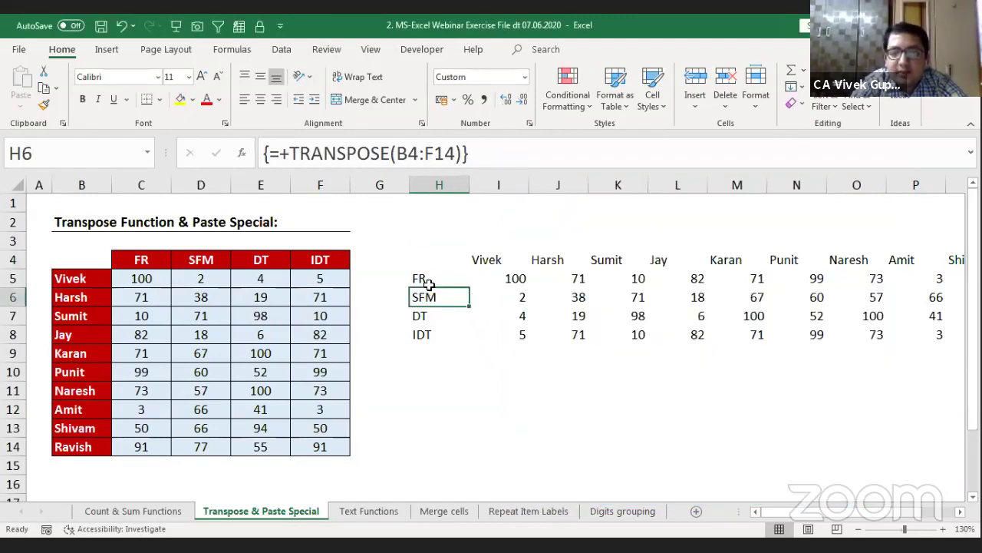
left_click(449, 263)
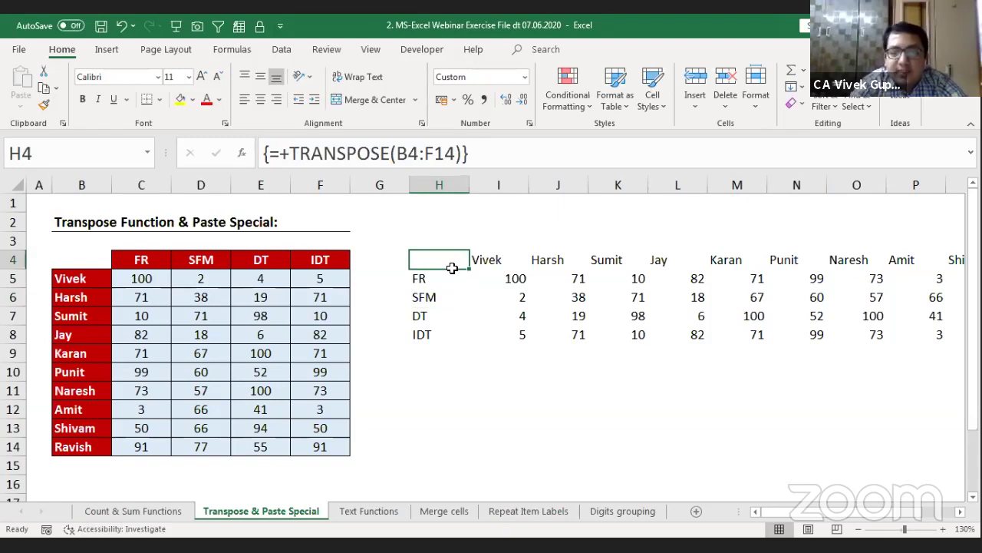
left_click_drag(452, 267, 543, 326)
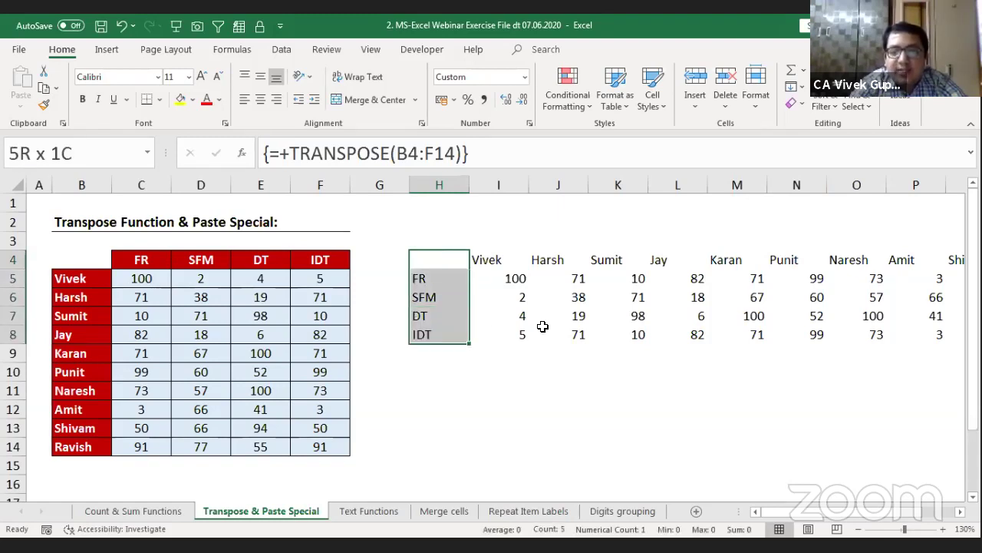
key("Up")
key("Down")
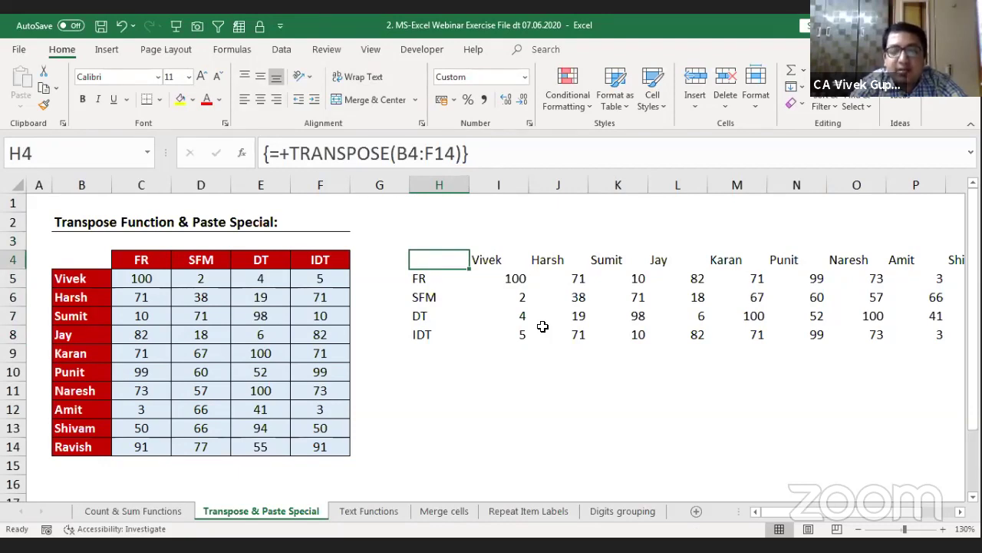
key("F2")
key("F9")
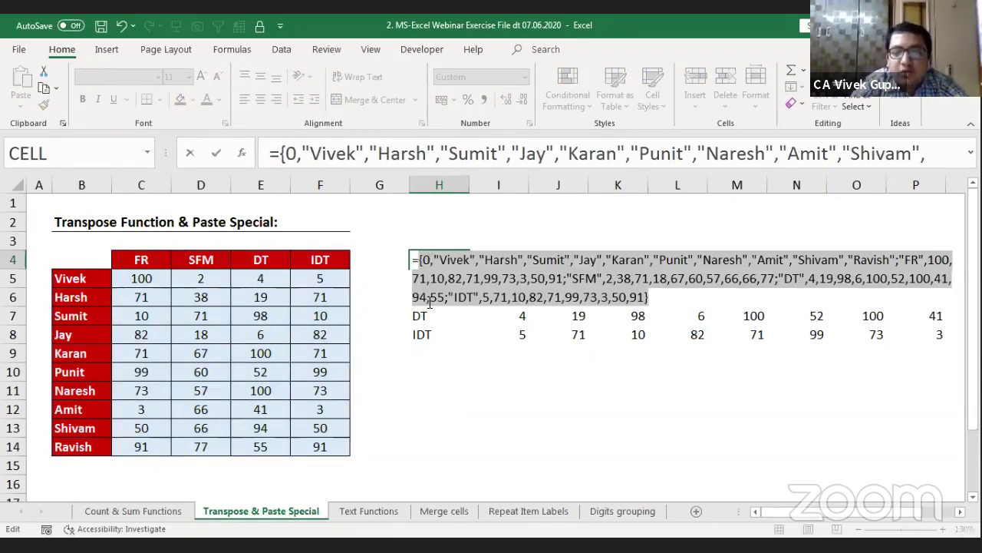
key("Escape")
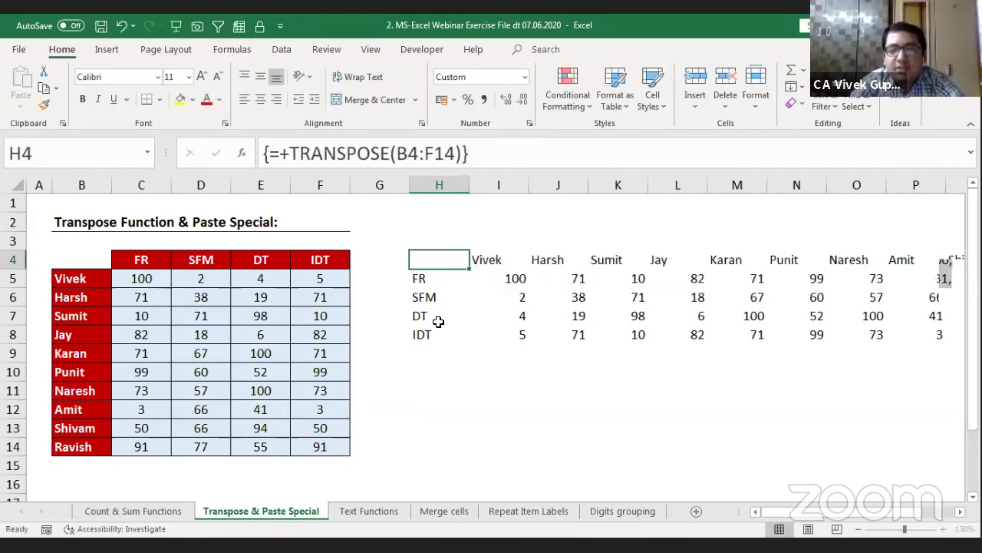
key("Right")
key("Right")
key("Right")
key("Right")
key("Right")
key("Right")
key("Right")
key("Right")
key("Right")
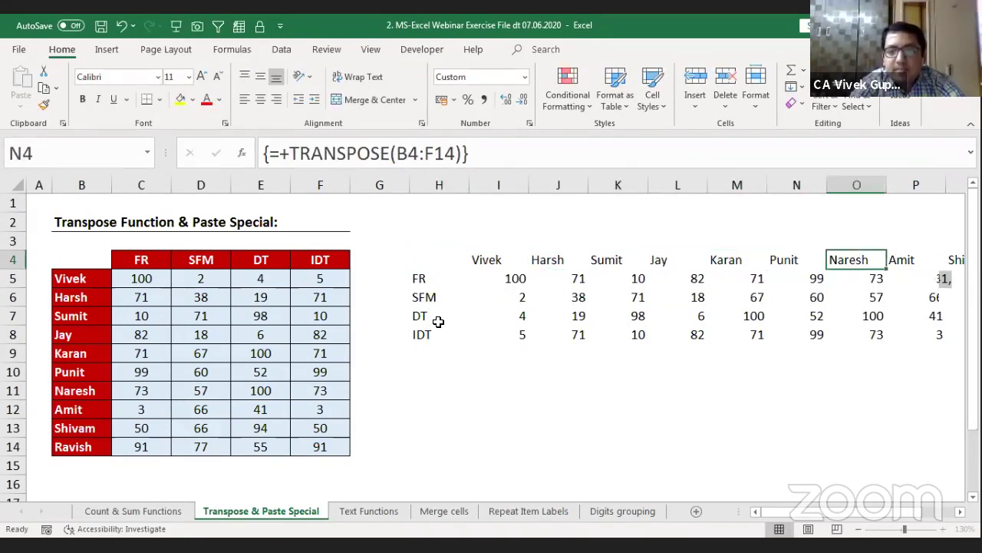
key("Left")
key("Left")
key("Down")
key("Down")
key("Left")
key("Left")
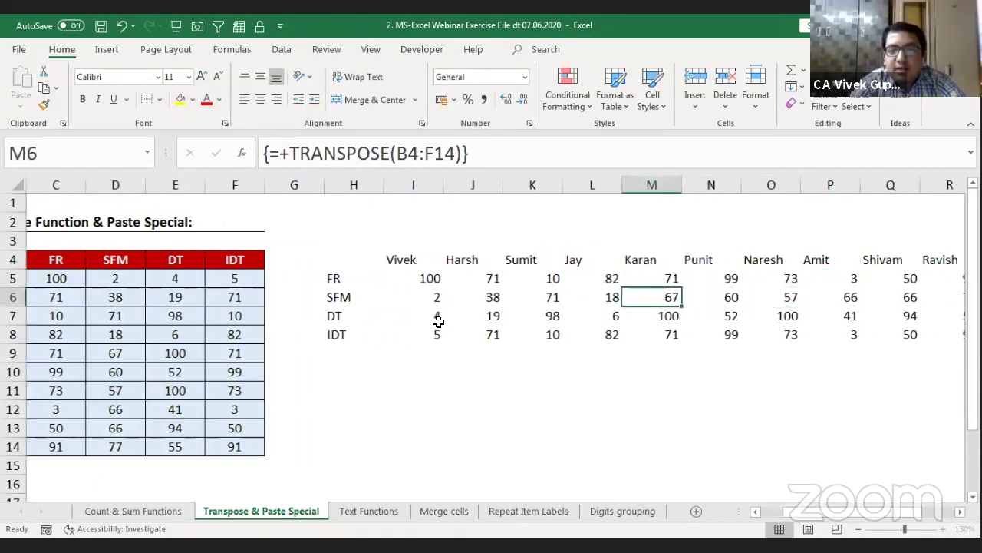
key("Left")
key("Left")
key("Left")
key("Left")
key("Left")
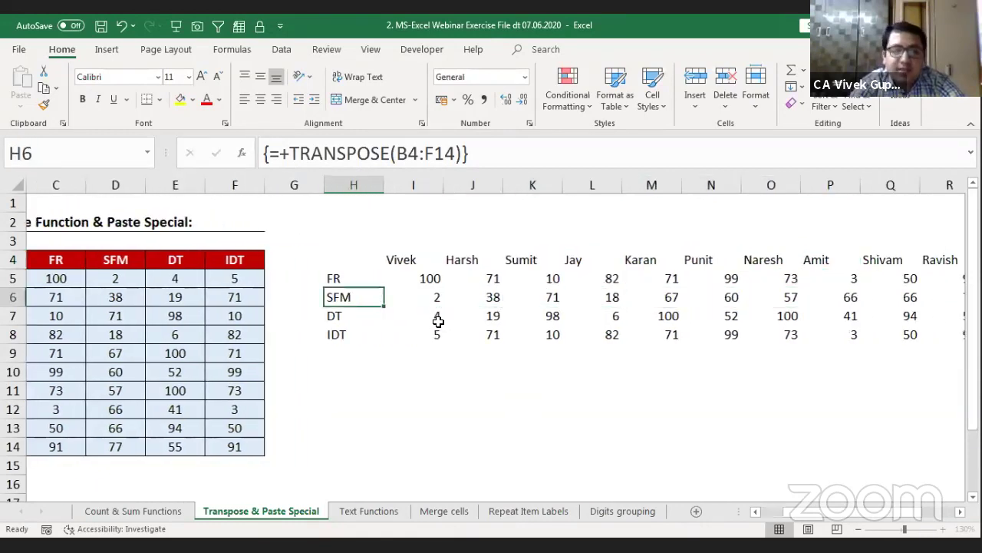
key("Up")
key("Up")
key("shift+Down")
key("shift+Down")
key("shift+Down")
key("shift+Down")
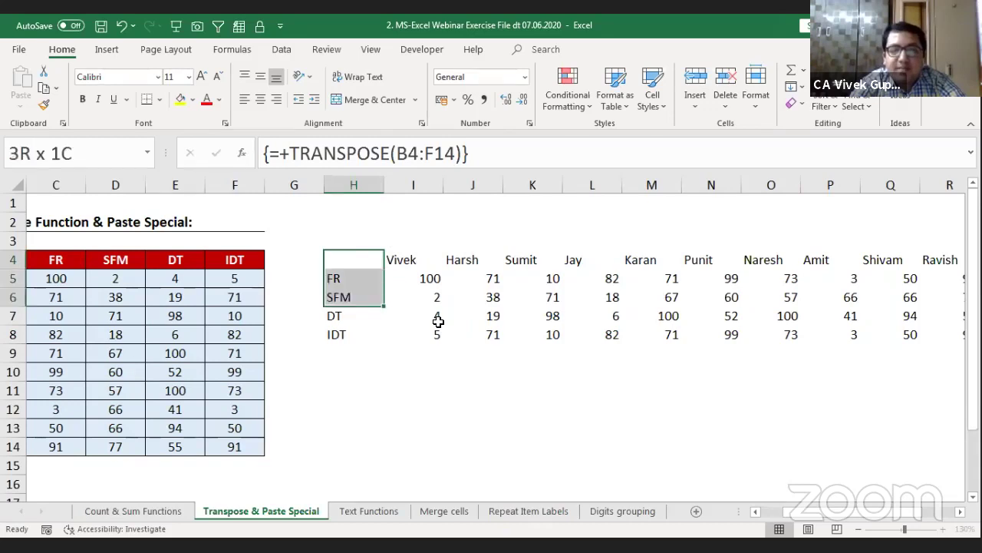
key("shift+Right")
key("shift+Right")
key("shift+Right")
key("Left")
key("Left")
key("Left")
key("Left")
key("Left")
key("Left")
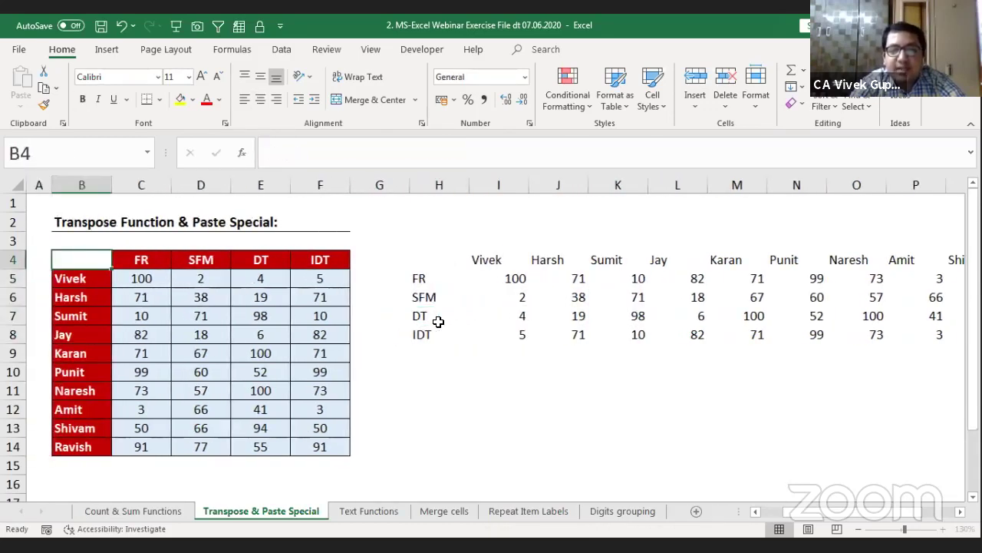
Step: Copy the source table B4:F14 and bring up paste options at H4
key("ctrl+shift+Down")
key("ctrl+shift+Down")
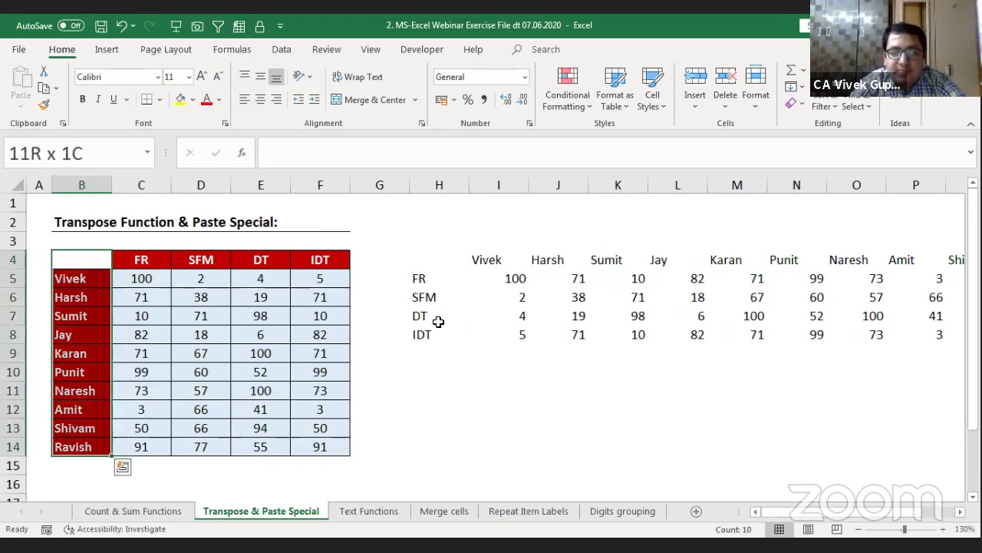
key("shift+Right")
key("shift+Right")
key("shift+Right")
key("shift+Right")
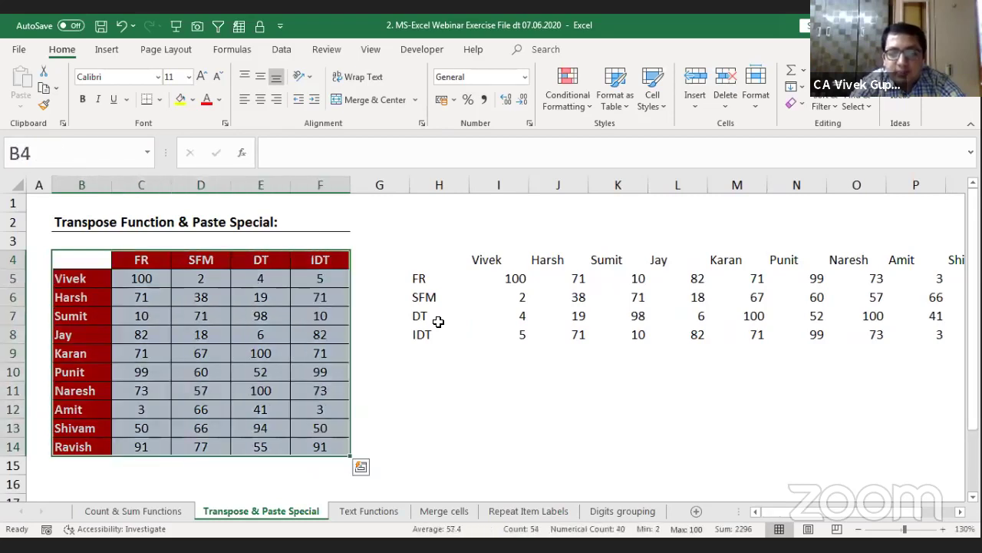
key("ctrl+c")
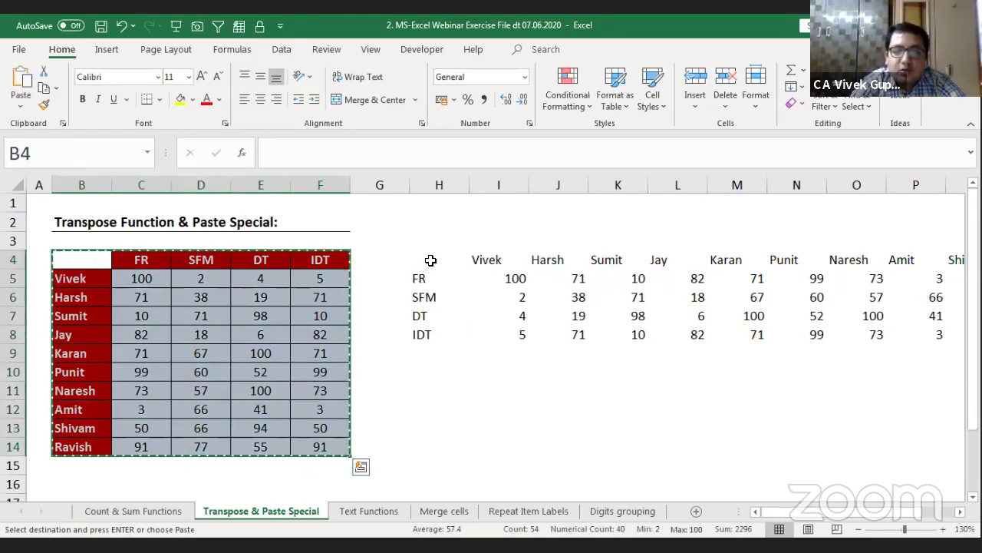
left_click(431, 260)
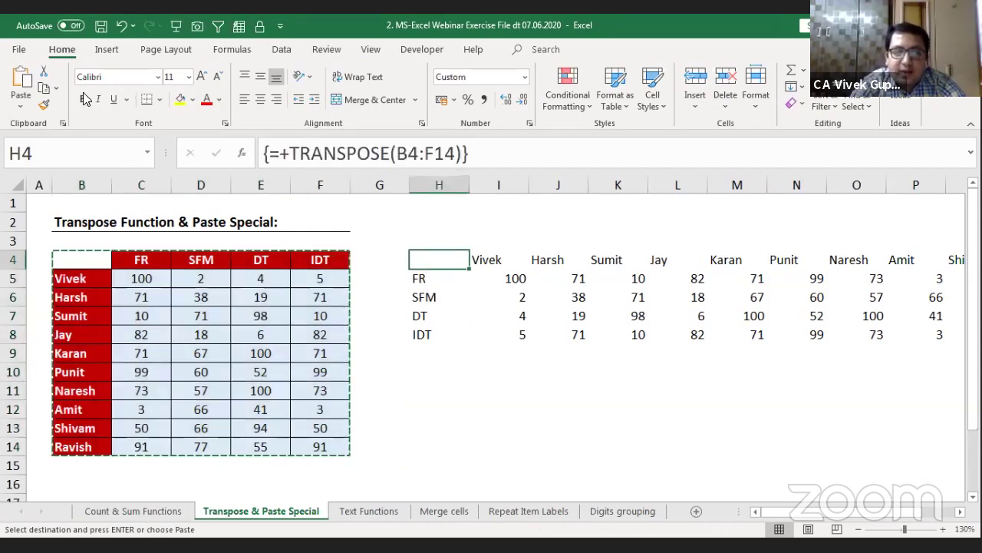
left_click(27, 108)
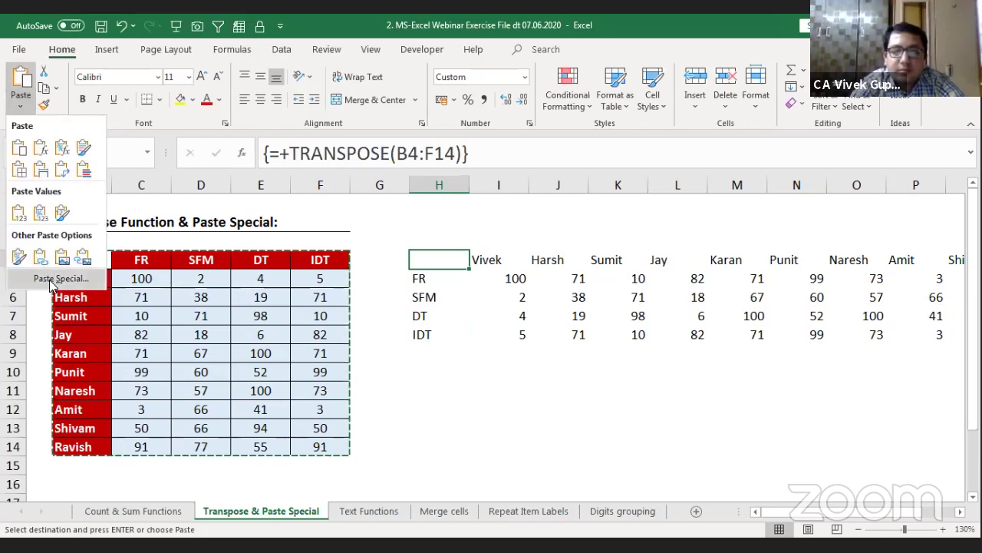
Step: Paste Special the source formats onto H4 with Formats and Transpose ticked
left_click(51, 280)
left_click_drag(641, 218, 647, 127)
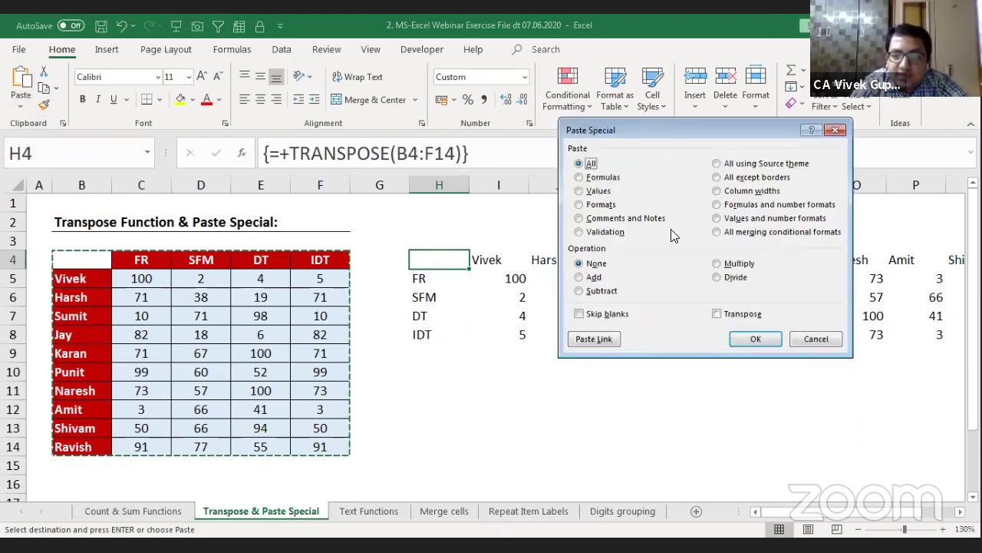
left_click(716, 315)
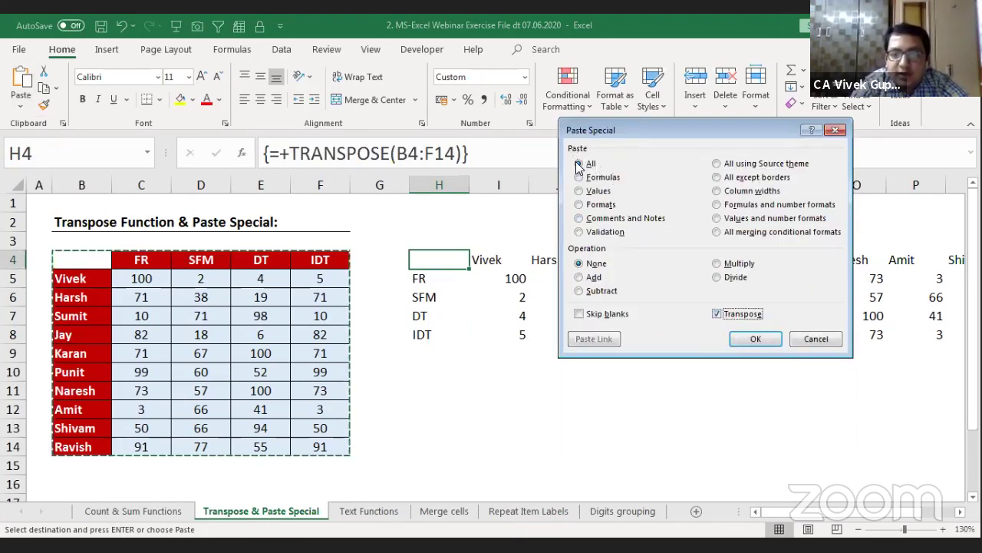
left_click(591, 204)
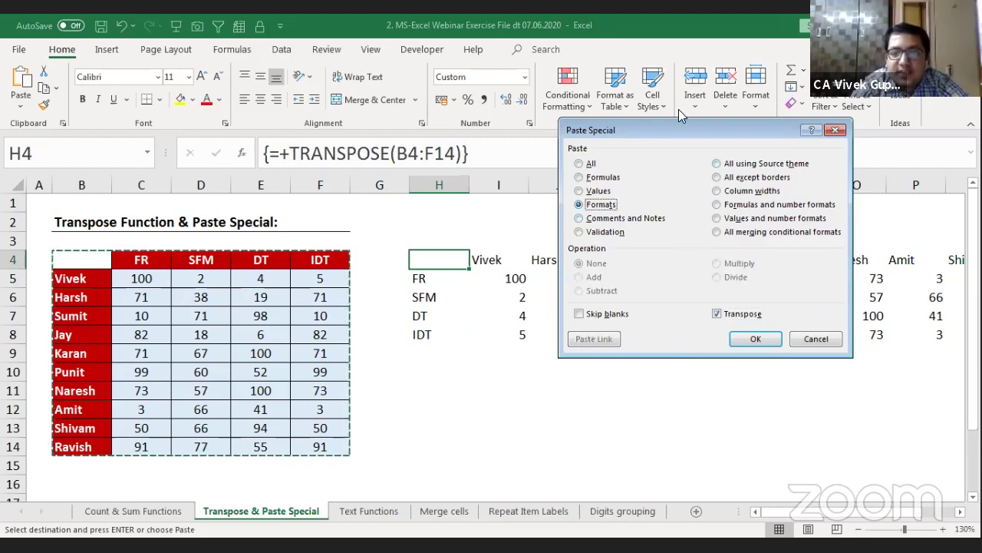
left_click_drag(677, 131, 643, 201)
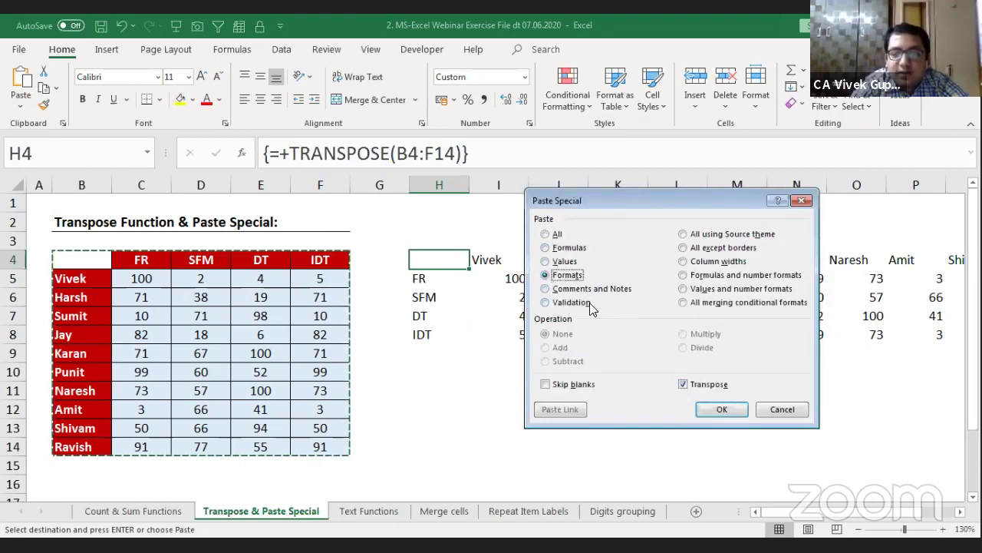
left_click(719, 415)
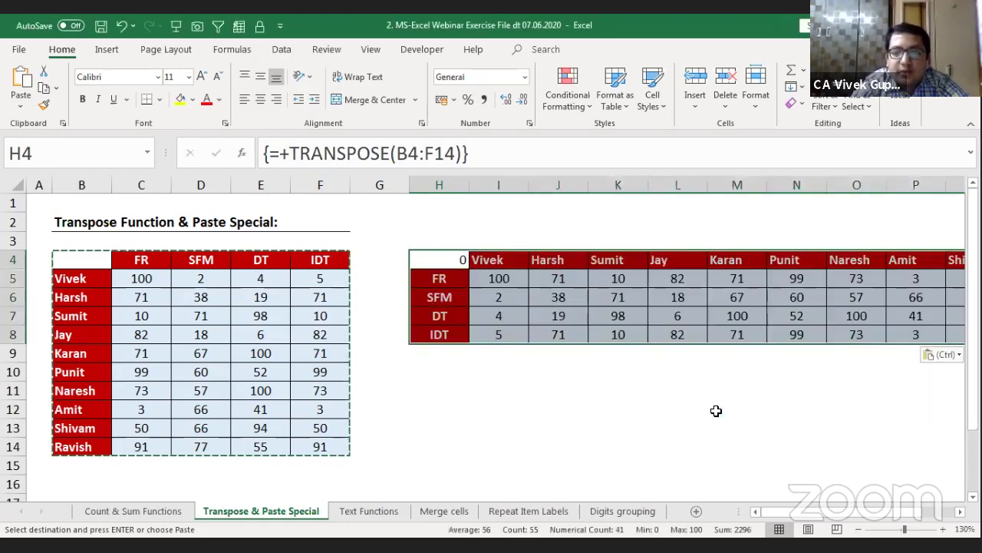
key("Right")
key("Right")
key("Right")
key("Right")
key("Right")
key("Right")
key("Right")
key("Right")
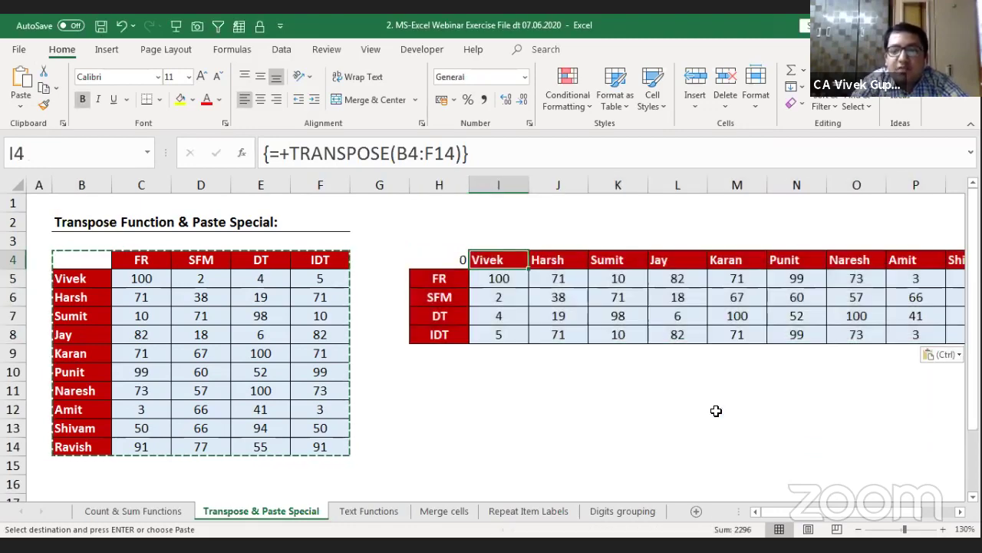
key("Right")
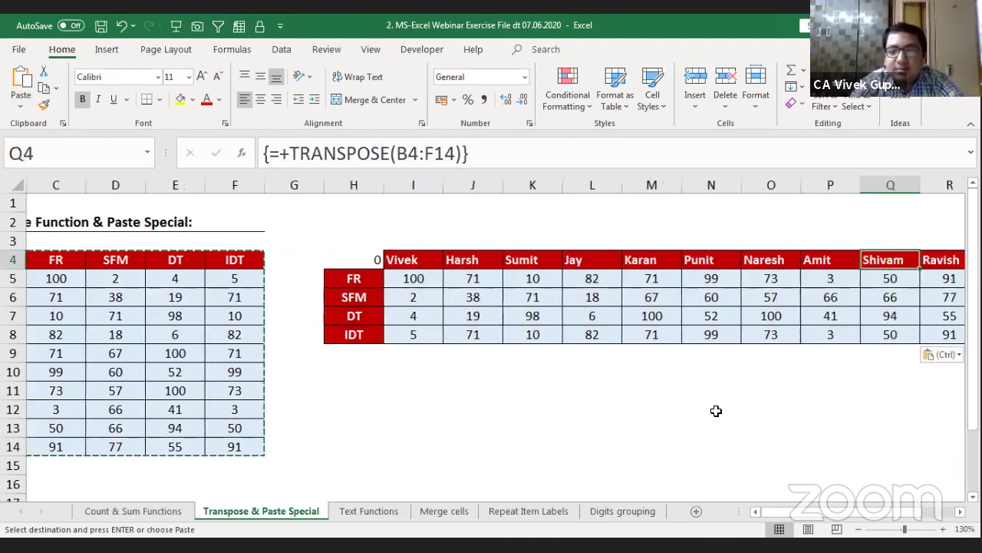
key("Down")
key("Down")
key("Left")
key("Left")
key("Left")
key("Left")
key("Left")
key("Left")
key("Up")
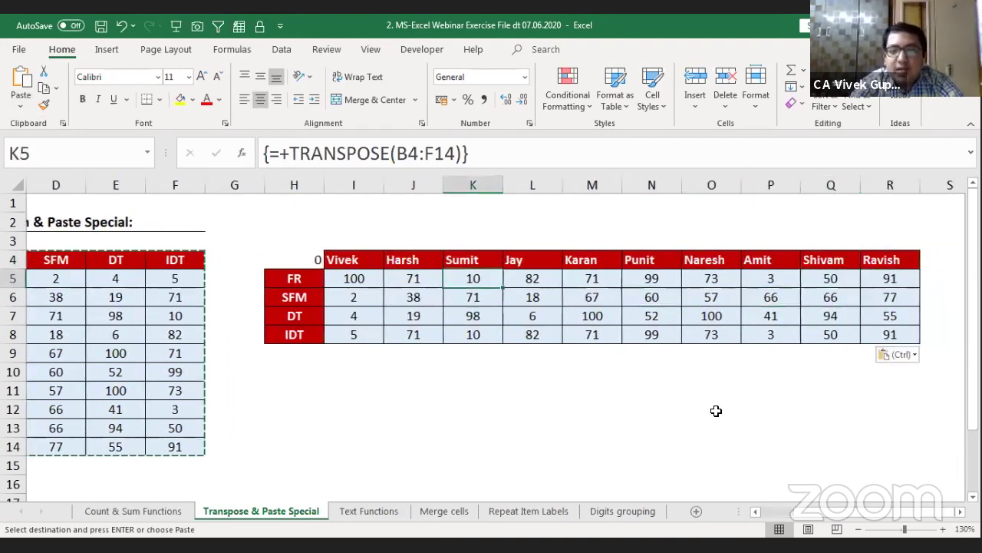
key("Left")
key("Left")
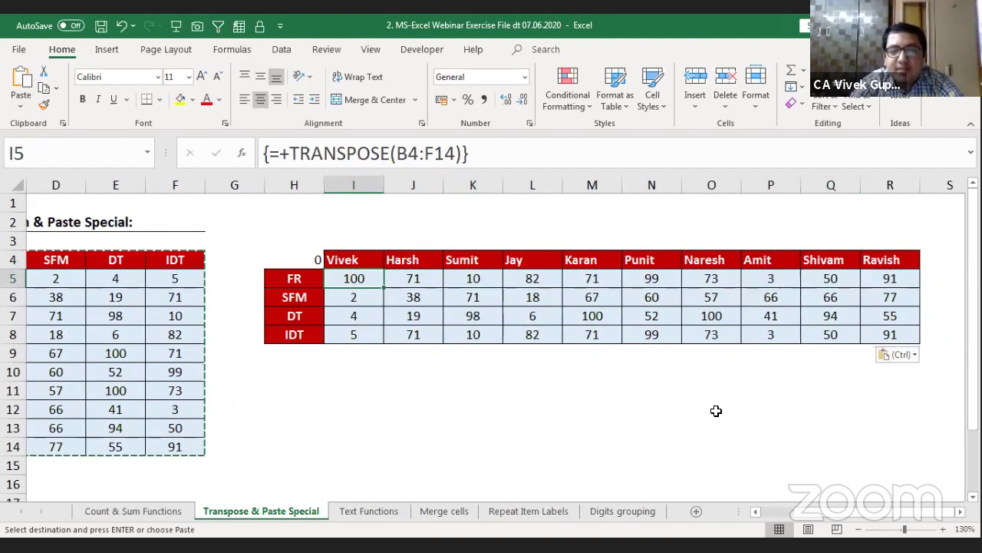
key("Escape")
key("F2")
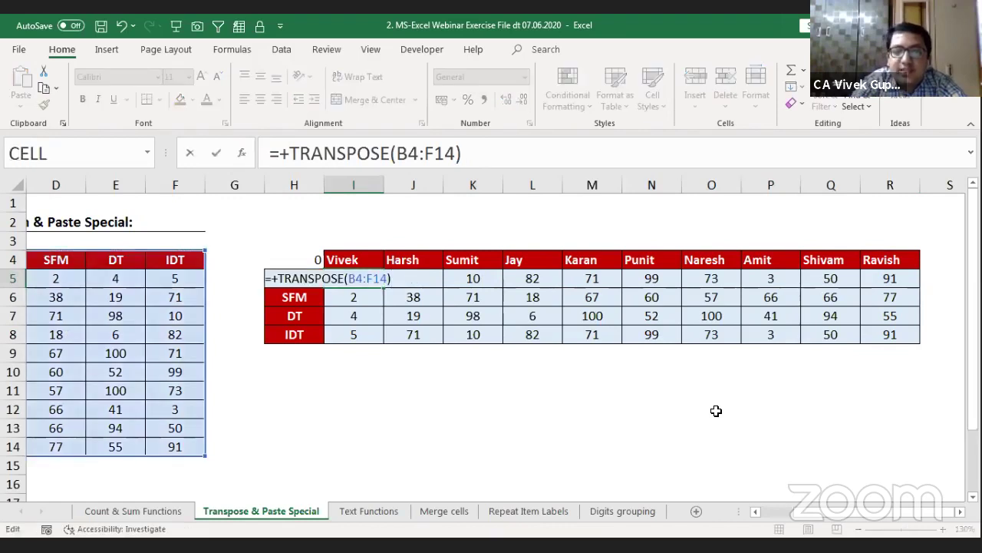
Step: Change Vivek's FR score in C5 to 50
key("Escape")
key("Left")
key("Left")
key("Left")
key("Left")
key("Left")
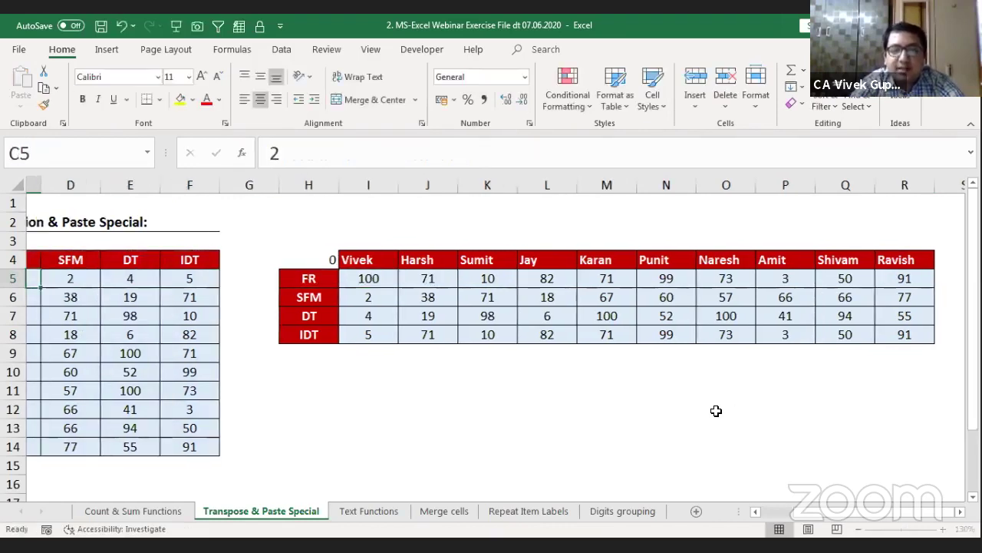
key("Left")
key("Left")
key("Right")
type("5")
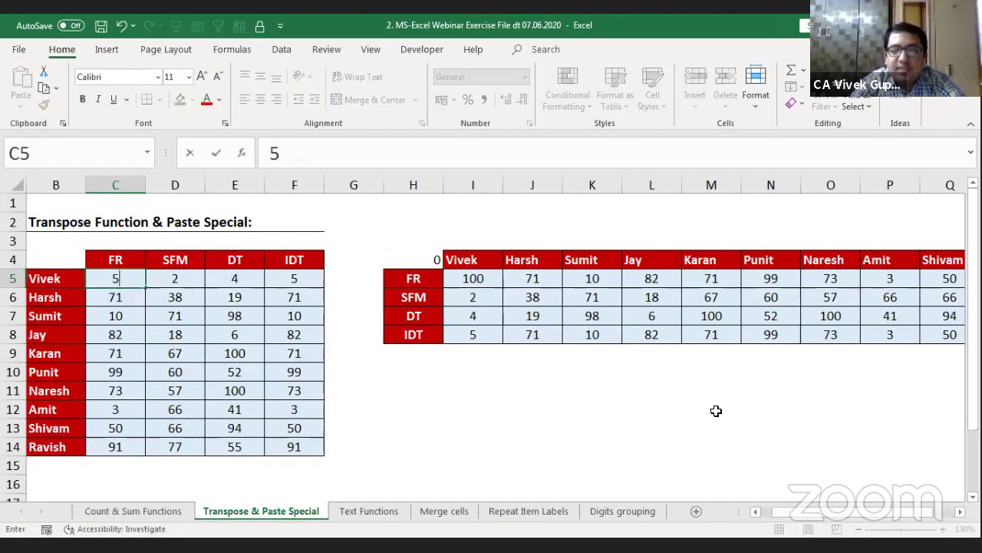
type("0")
key("Return")
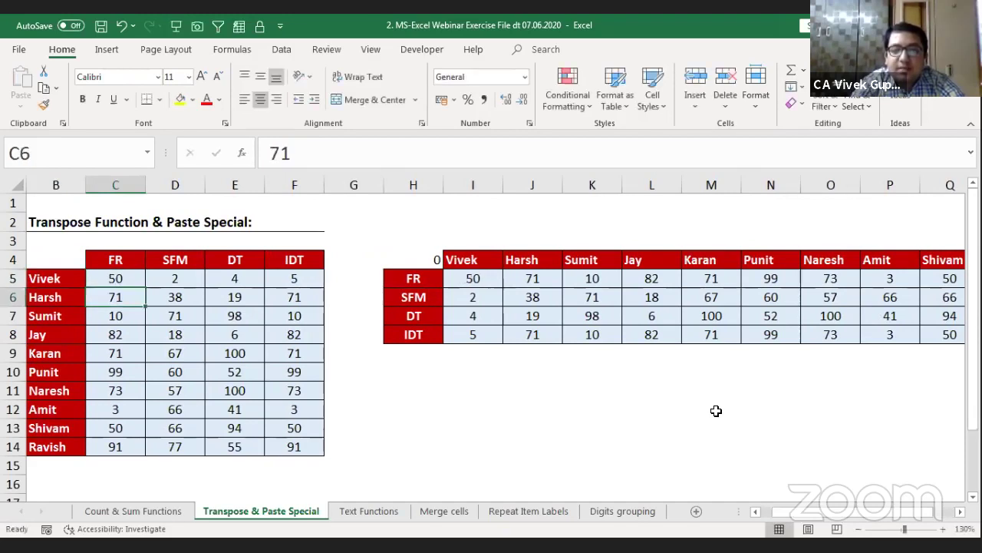
Step: Set the SFM mark in D7 to 100 and check transposed cell K6 shows 100
key("Left")
key("Down")
key("Down")
key("Right")
key("Right")
key("Up")
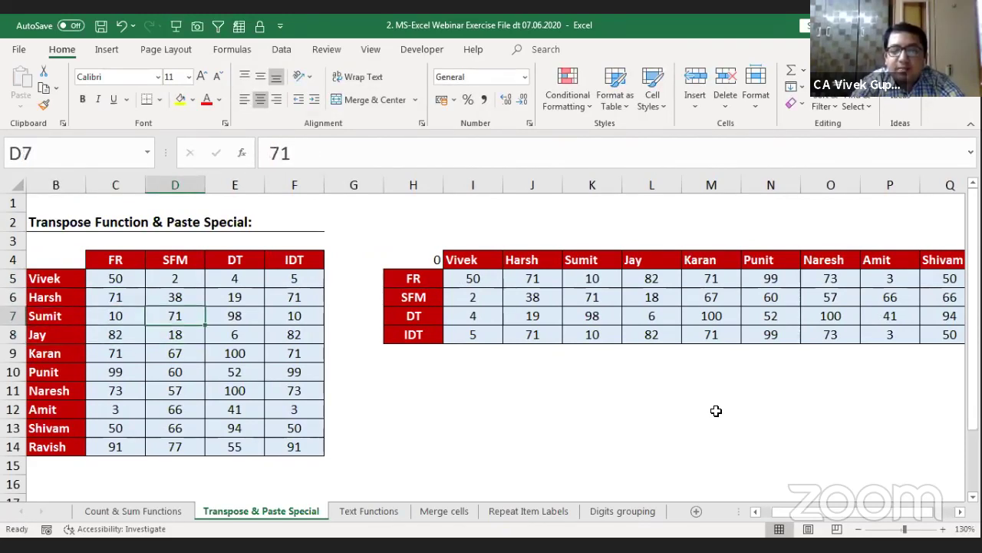
type("100")
key("Return")
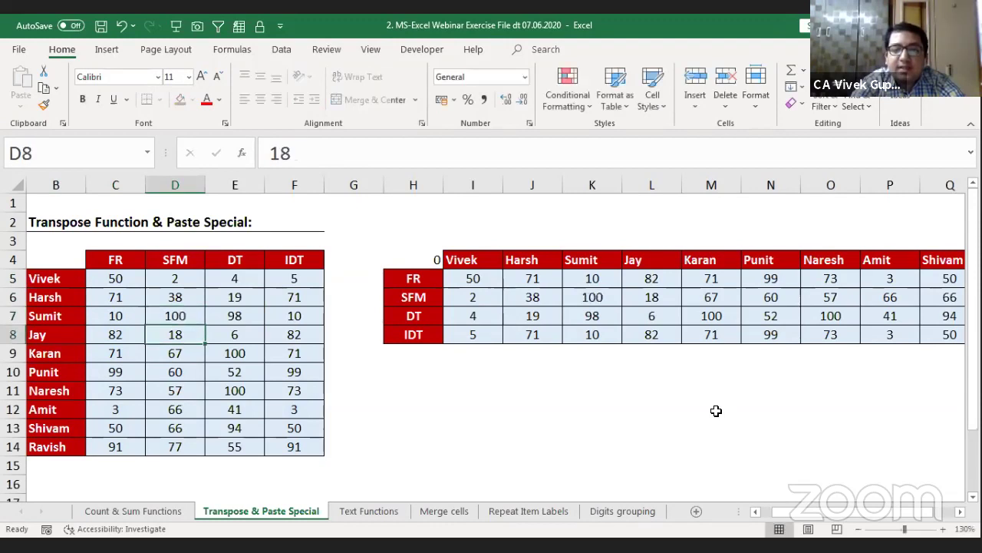
left_click(607, 297)
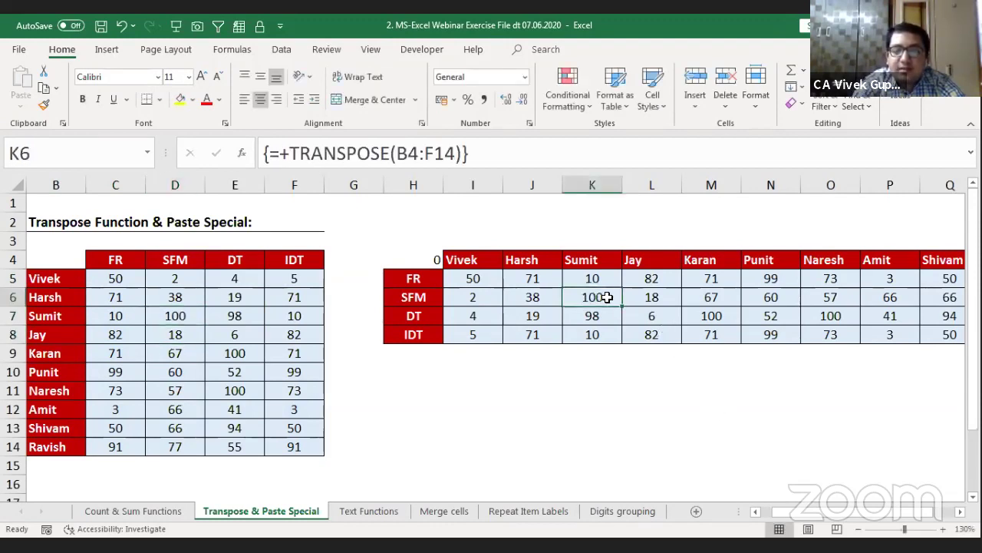
Step: Repeatedly select the transposed array H4:R8 to check its extent
left_click(463, 276)
key("Left")
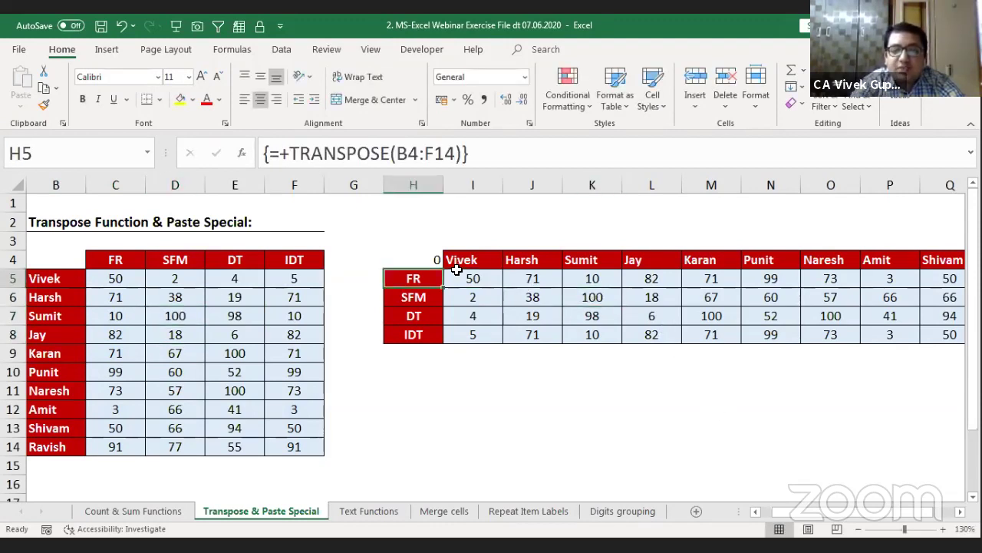
key("Up")
key("ctrl+shift+Down")
key("ctrl+shift+Right")
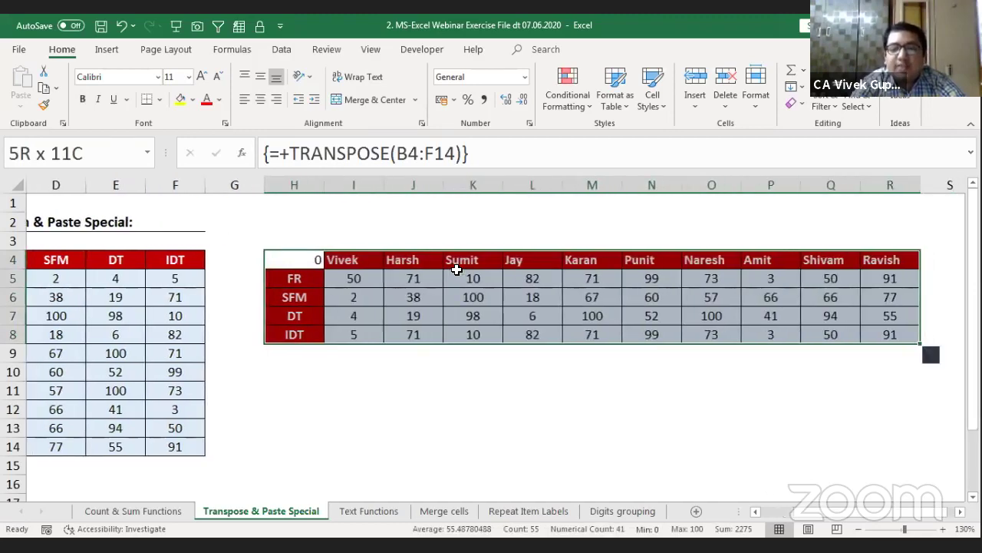
key("Left")
key("Right")
key("ctrl+shift+Down")
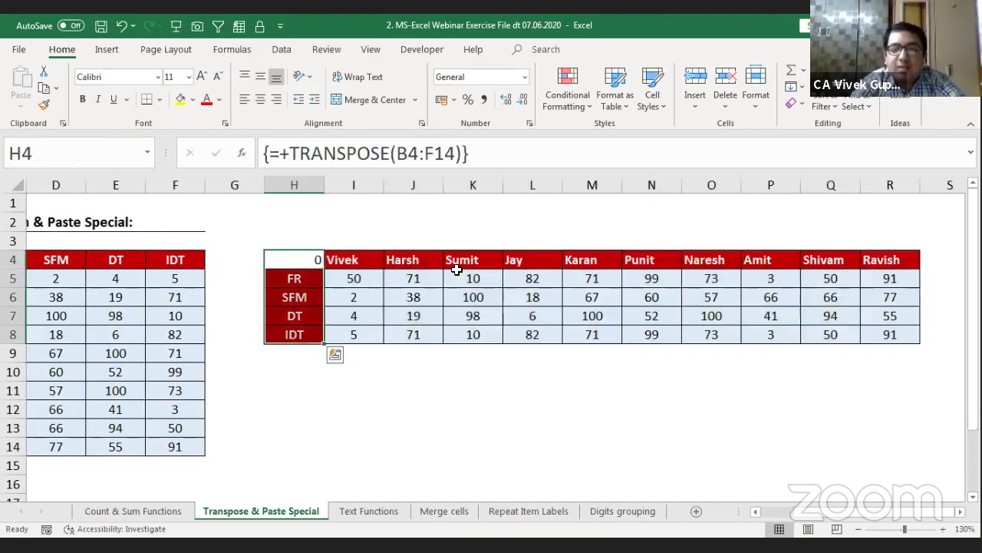
key("ctrl+shift+Right")
key("Left")
key("Right")
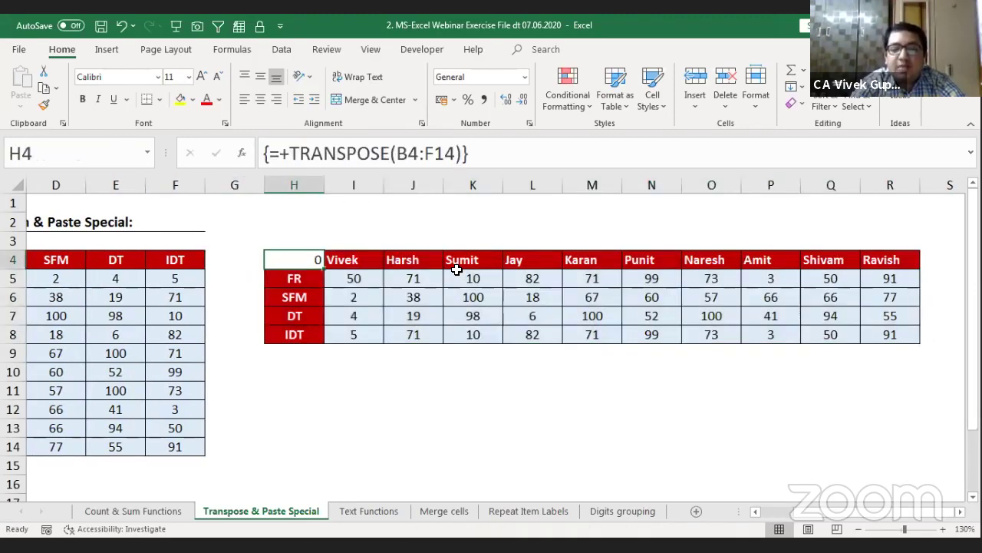
key("ctrl+shift+Down")
key("ctrl+shift+Right")
key("shift+Left")
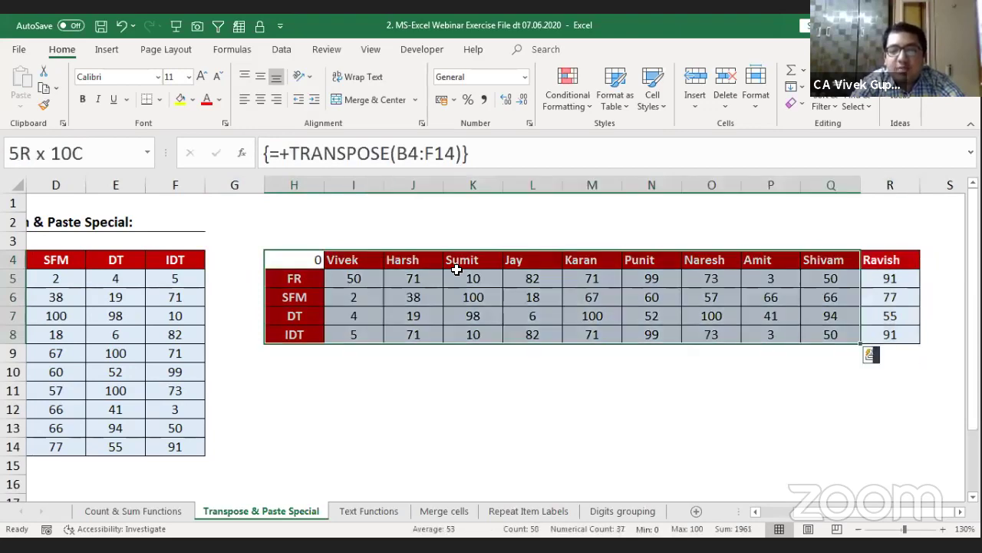
key("shift+Right")
key("shift+Right")
Step: Select the whole source table B4:F14 for comparison
key("Left")
key("Left")
key("Left")
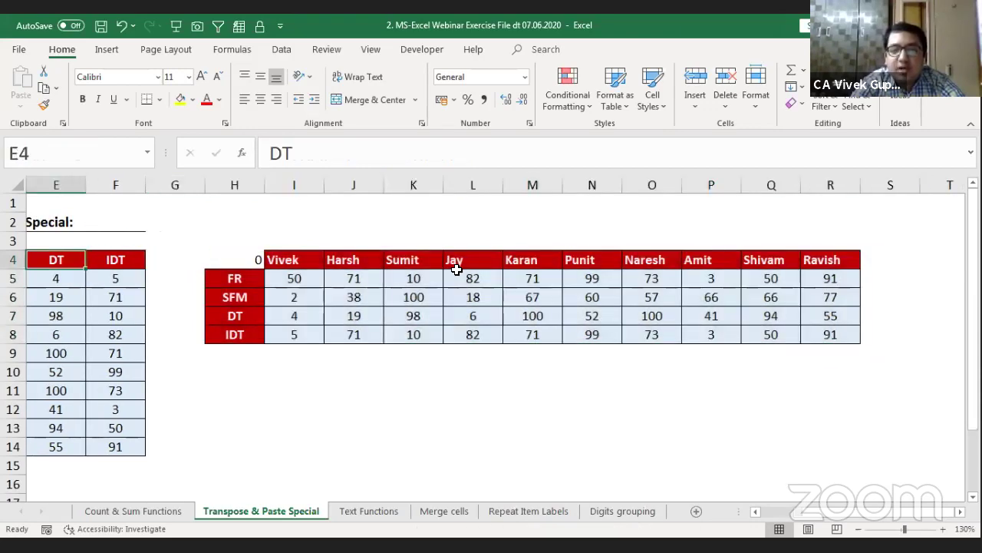
key("Left")
key("Left")
key("Left")
key("shift+Down")
key("ctrl+shift+Down")
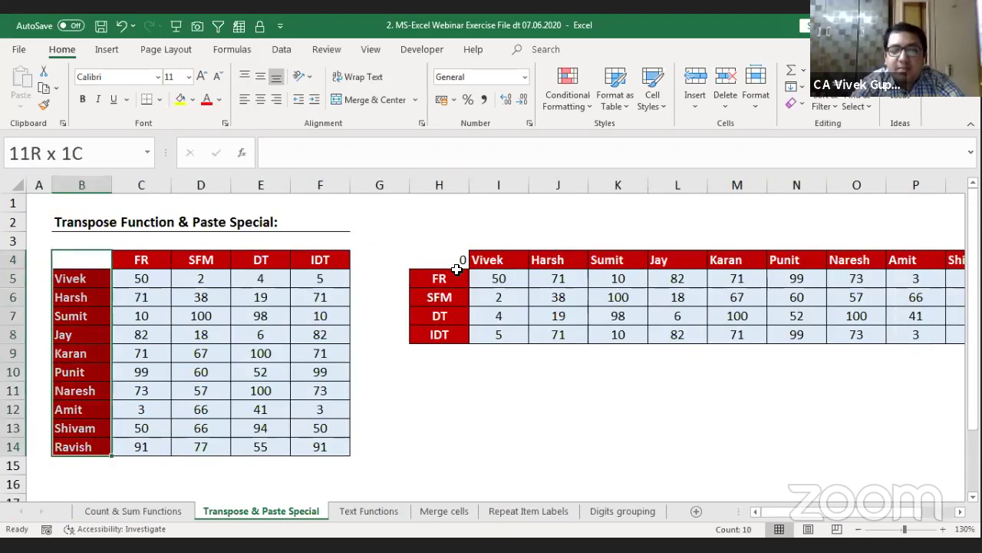
key("shift+Right")
key("ctrl+shift+Right")
Step: Select the transposed range H4:R8 and step through its header and values
key("Right")
key("Right")
key("Right")
key("Right")
key("Right")
key("Right")
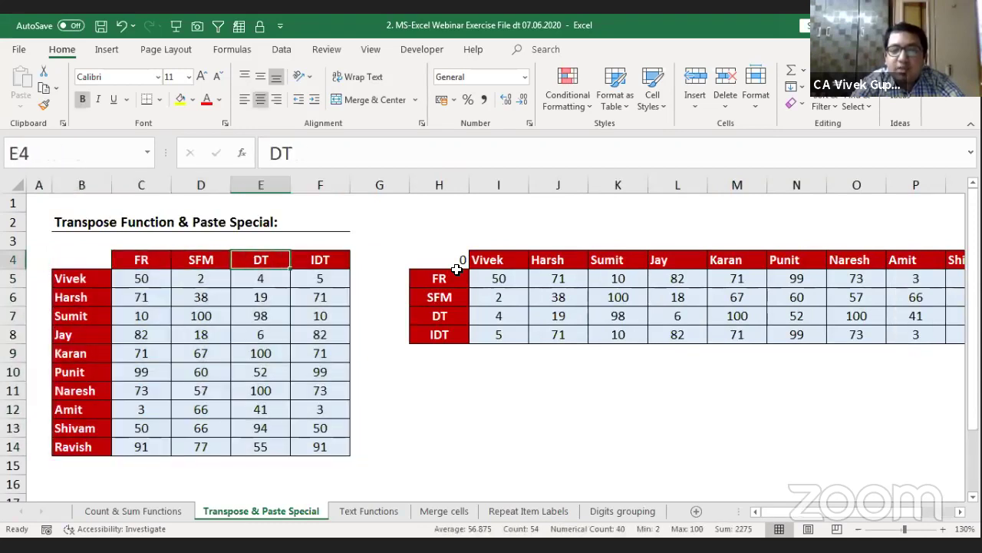
key("shift+Down")
key("shift+Down")
key("shift+Down")
key("shift+Down")
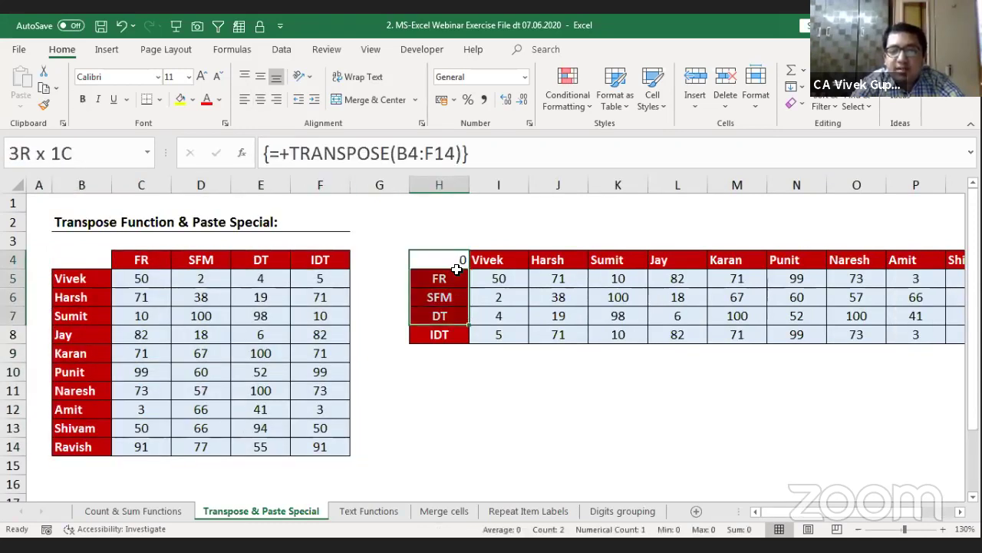
key("ctrl+shift+Right")
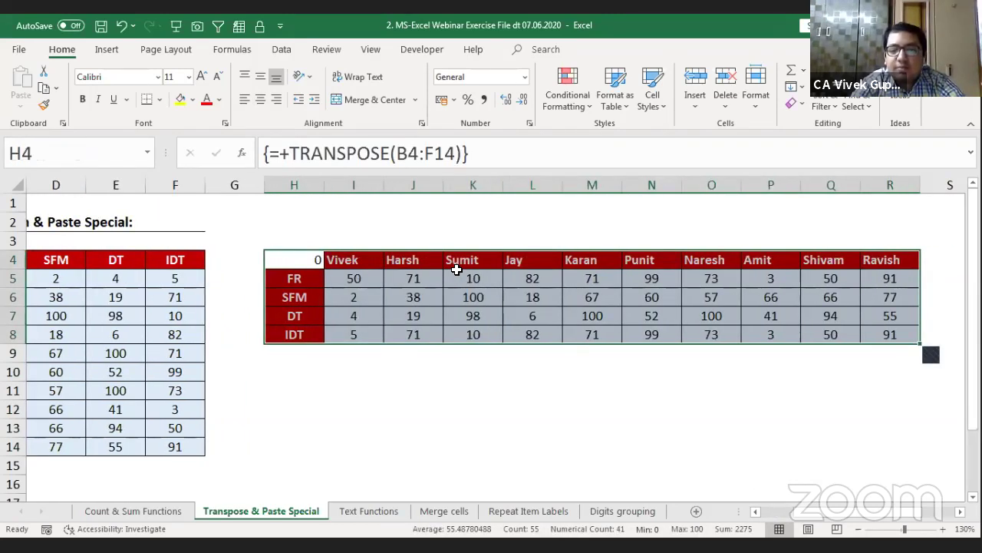
key("Down")
key("Down")
key("Down")
key("Down")
key("Up")
key("Up")
key("Up")
key("Up")
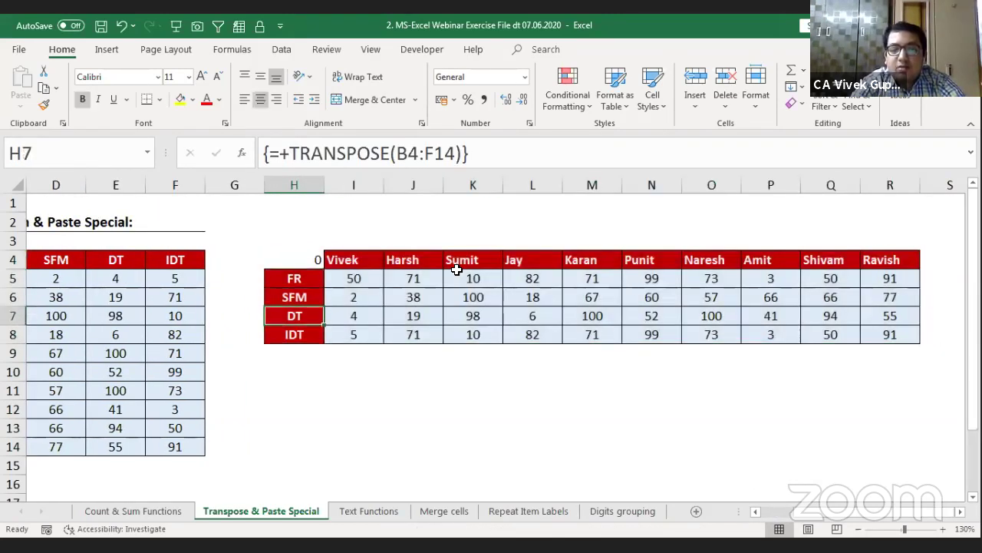
key("Right")
key("Right")
key("Right")
key("Down")
key("Down")
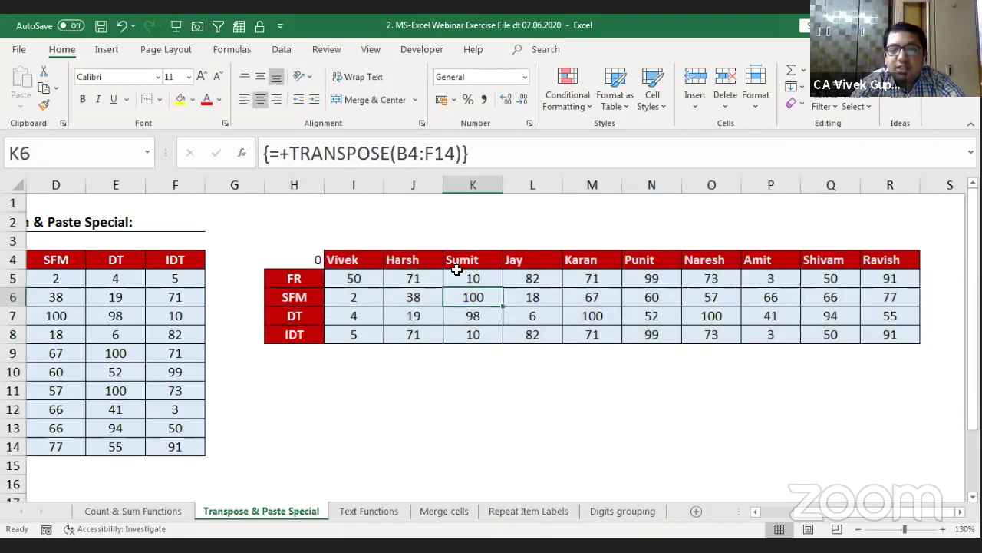
key("Down")
key("Down")
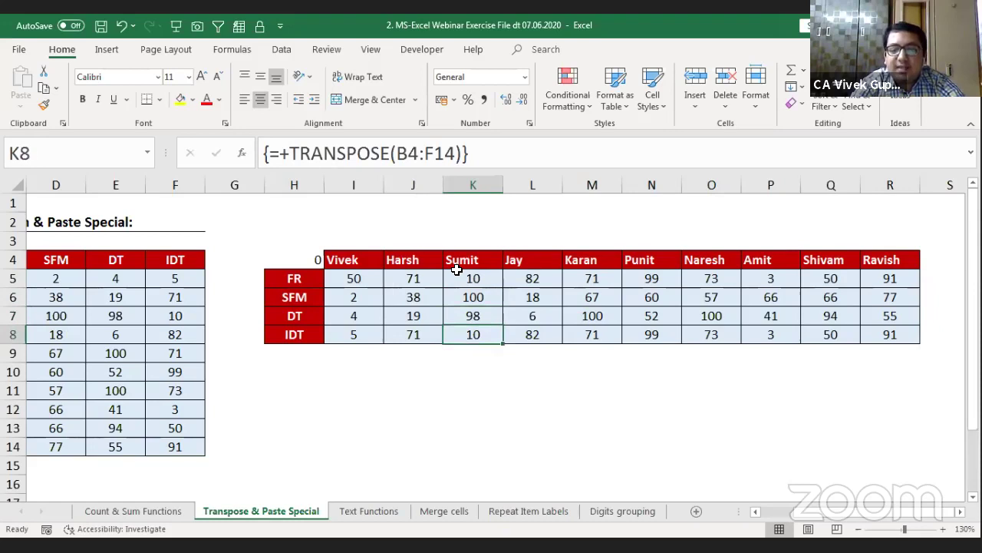
Step: Check the source table's FR marks around B12 and C11, then deselect
left_click(203, 409)
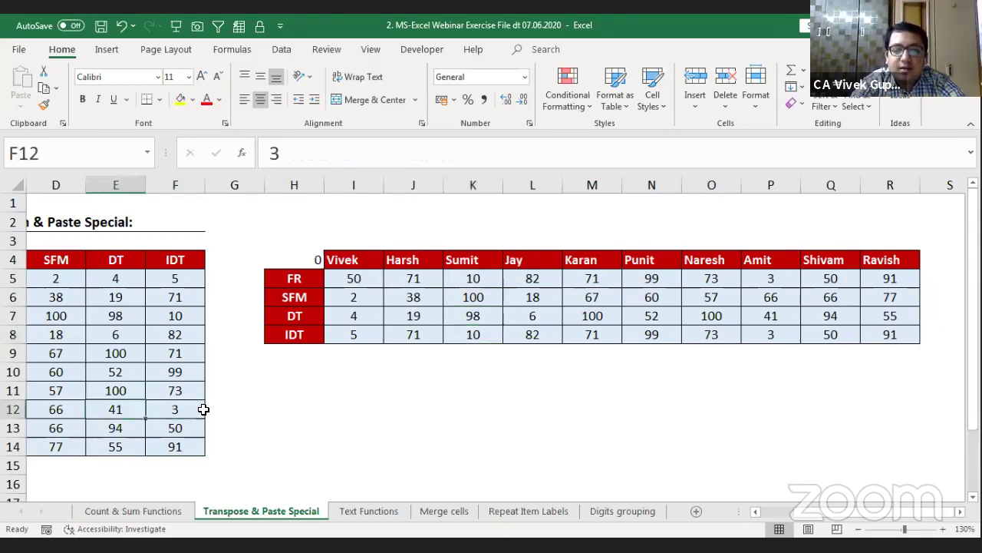
key("Left")
key("Left")
key("Left")
key("Left")
key("Right")
key("Up")
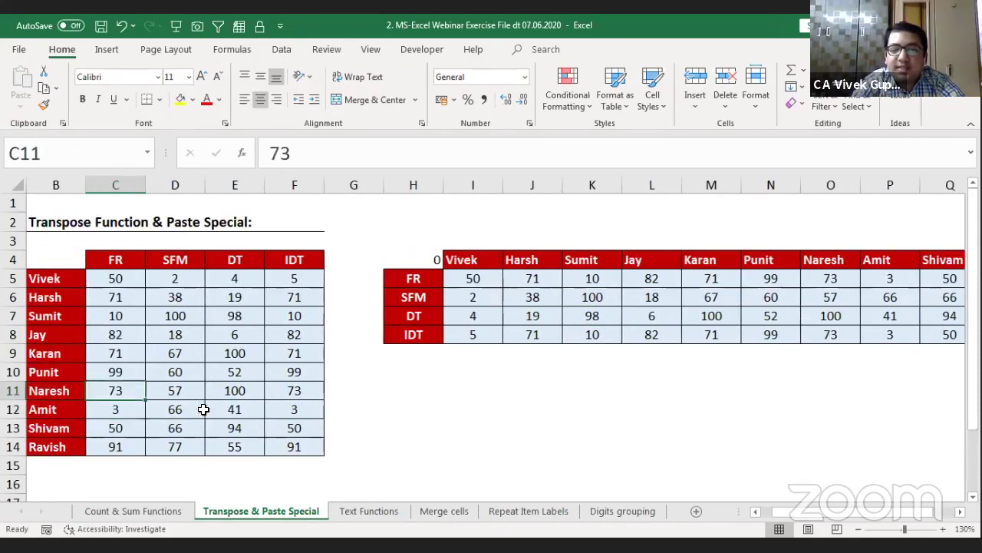
left_click(416, 369)
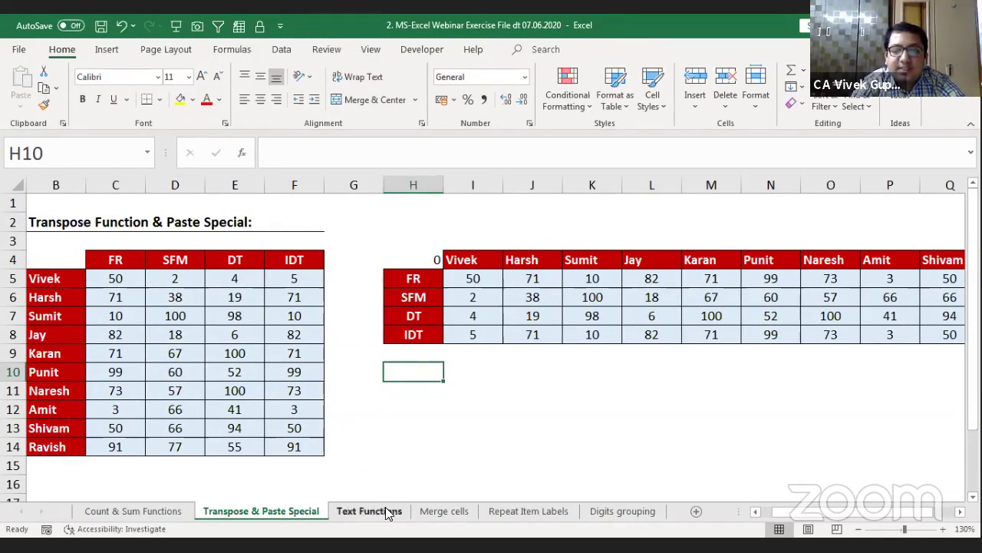
Step: Open the Text Functions sheet and look over its table of full names
left_click(387, 513)
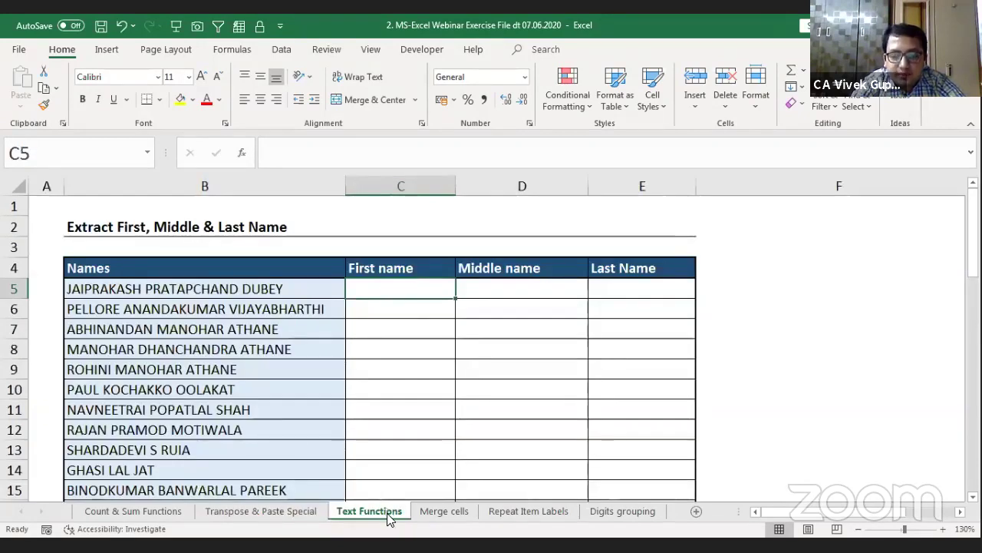
scroll(389, 520, "down", 1)
scroll(389, 519, "up", 1)
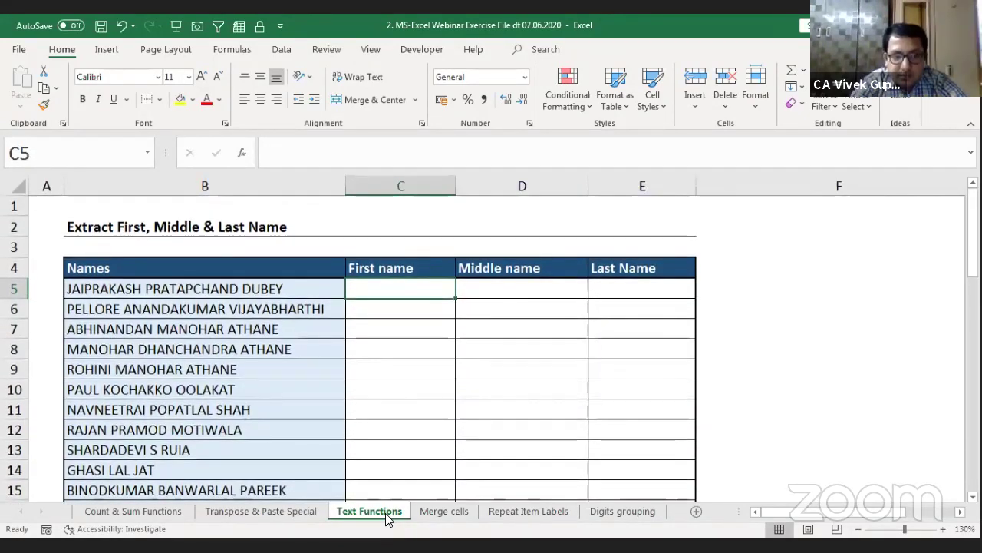
Step: Check the full name in B5 and the empty First, Middle and Last Name cells C5–E5
left_click(182, 291)
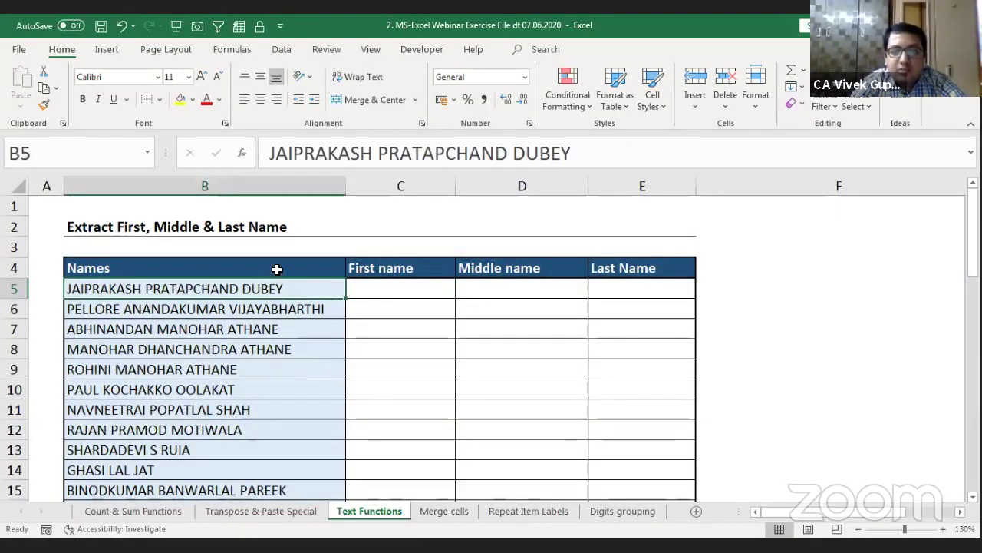
left_click(407, 290)
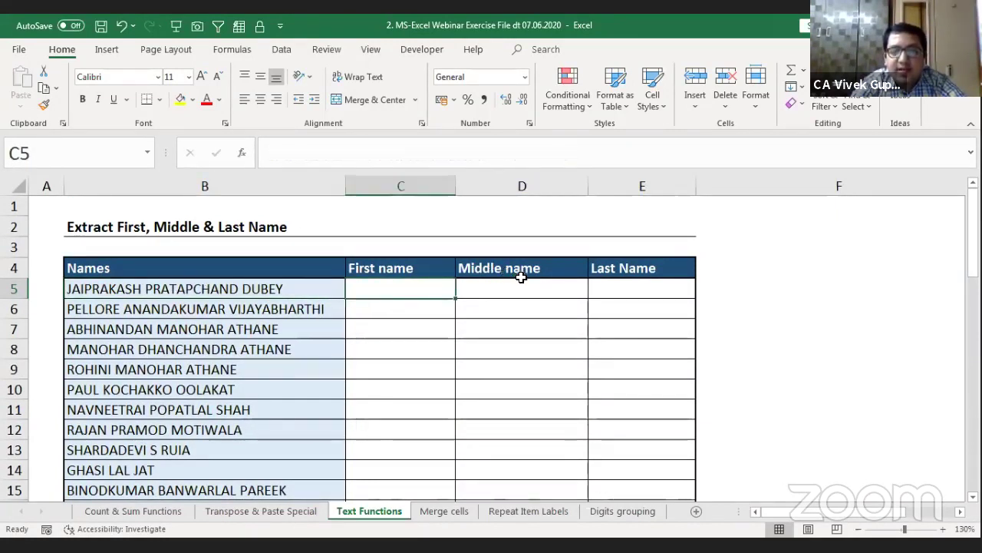
left_click(522, 280)
left_click(604, 287)
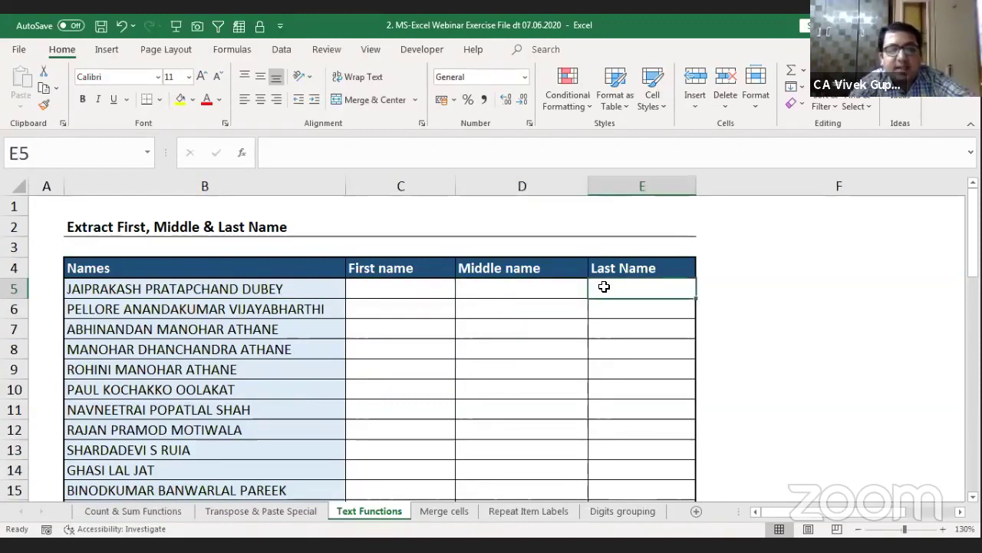
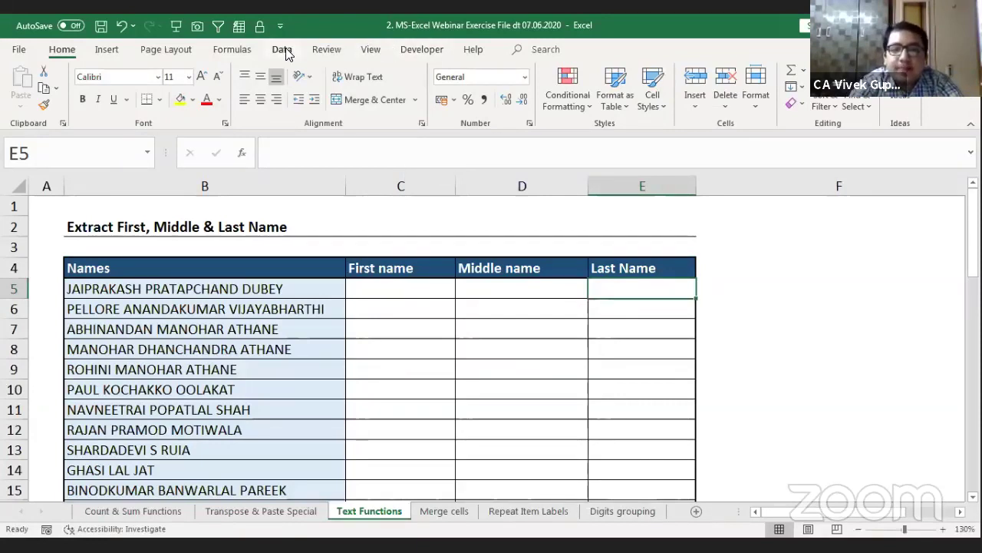
Step: Look over the empty First, Middle and Last Name cells in row 5
left_click(412, 288)
key("Left")
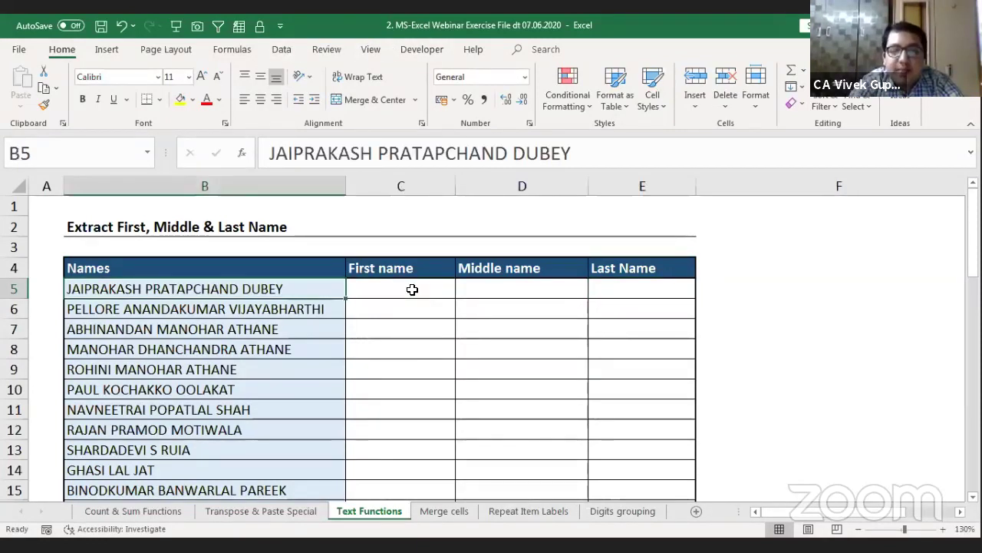
key("Right")
key("shift+Right")
key("shift+Right")
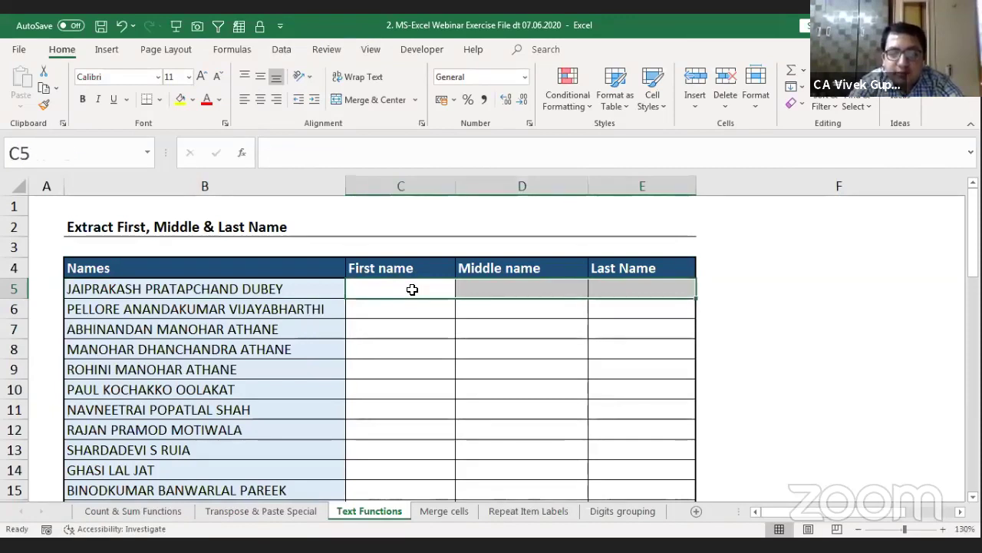
Step: Select the full names from B5 down to B51
left_click(412, 289)
key("Left")
key("Right")
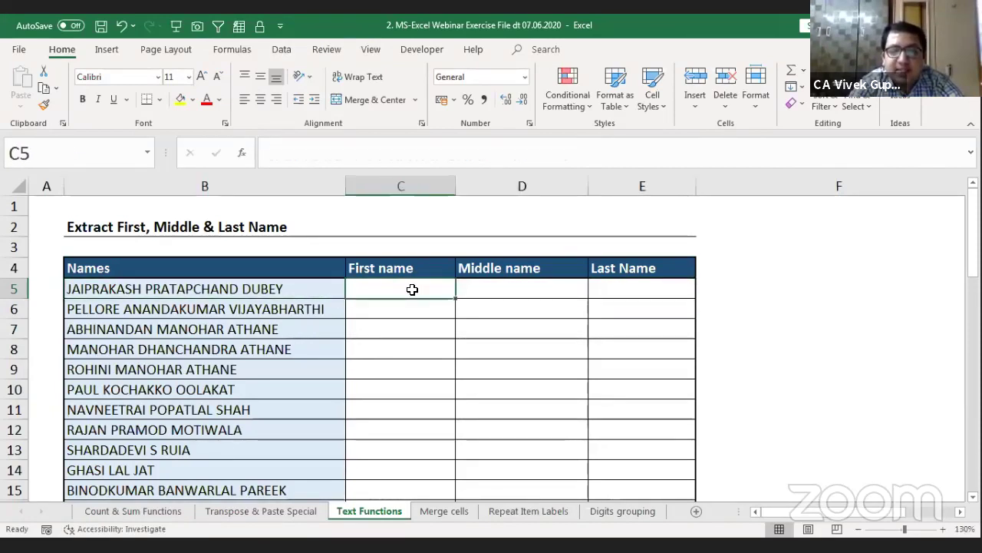
key("Right")
key("Right")
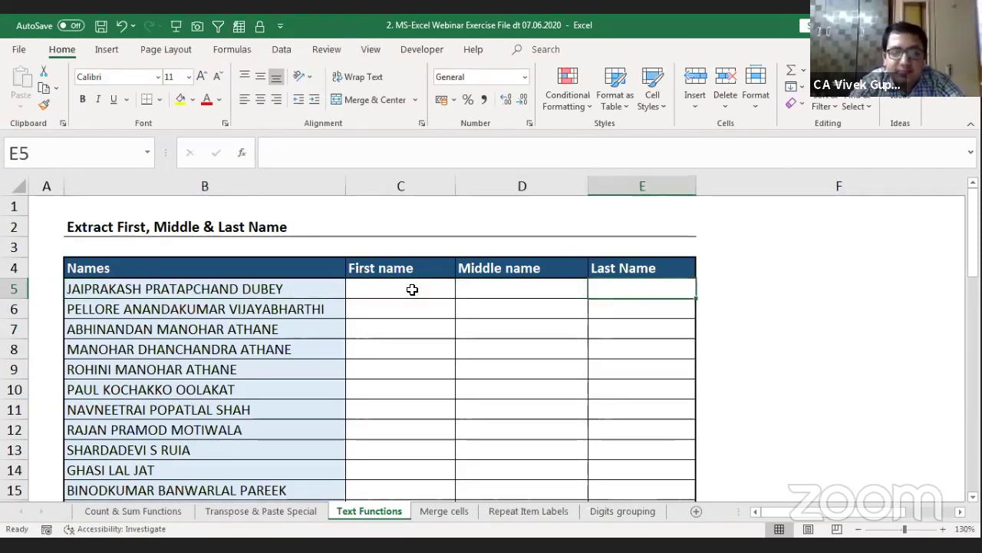
key("Left")
key("Left")
key("Left")
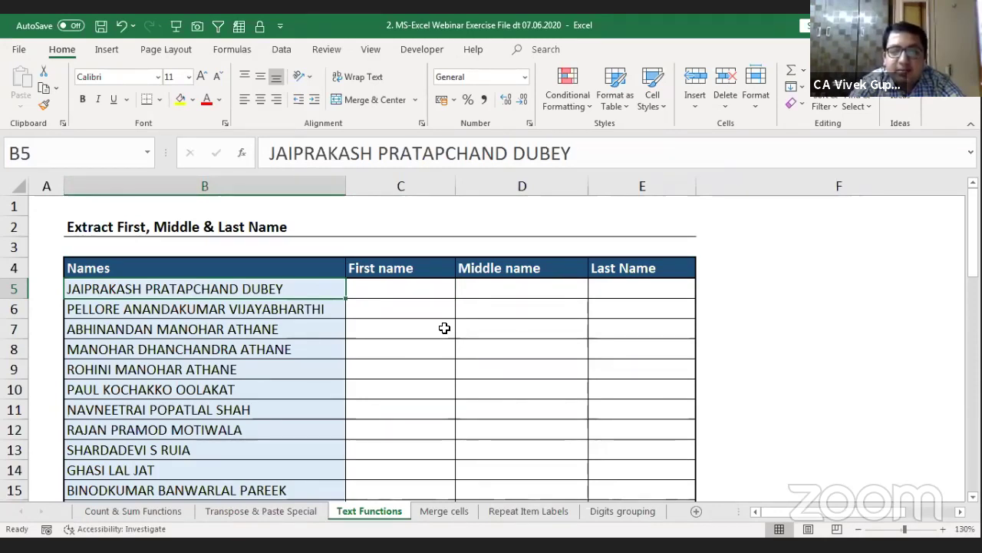
key("ctrl+shift+Down")
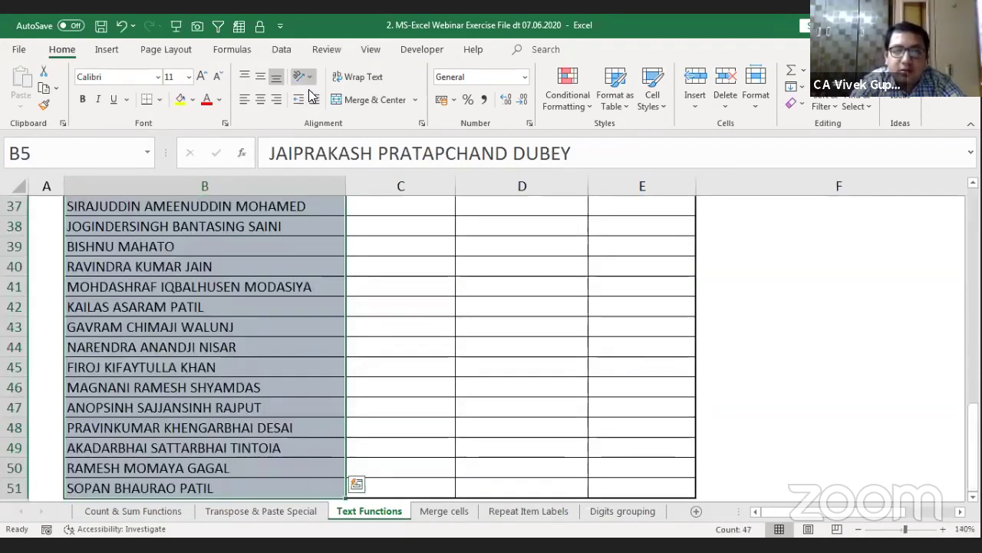
Step: Start Text to Columns as Delimited, splitting on Space instead of Tab
left_click(282, 50)
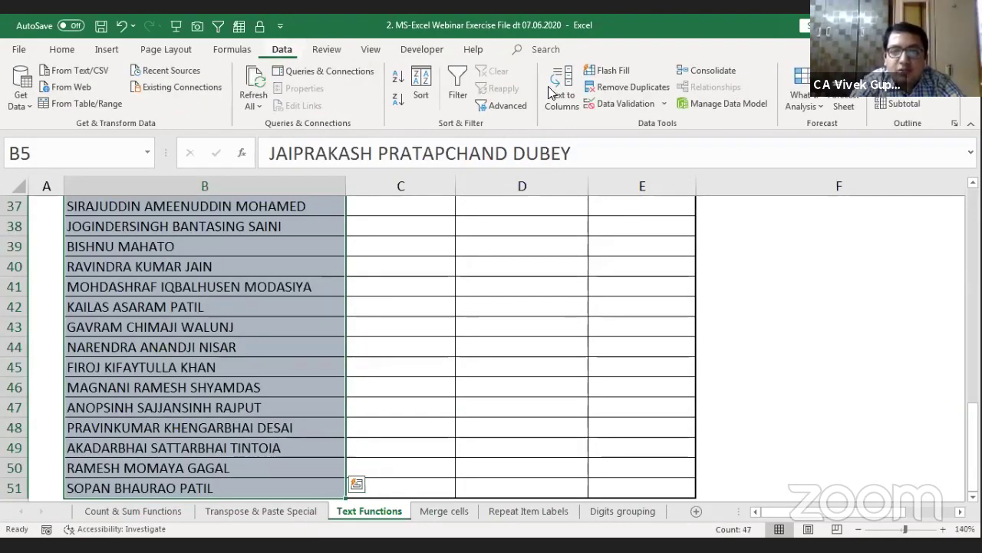
left_click(566, 93)
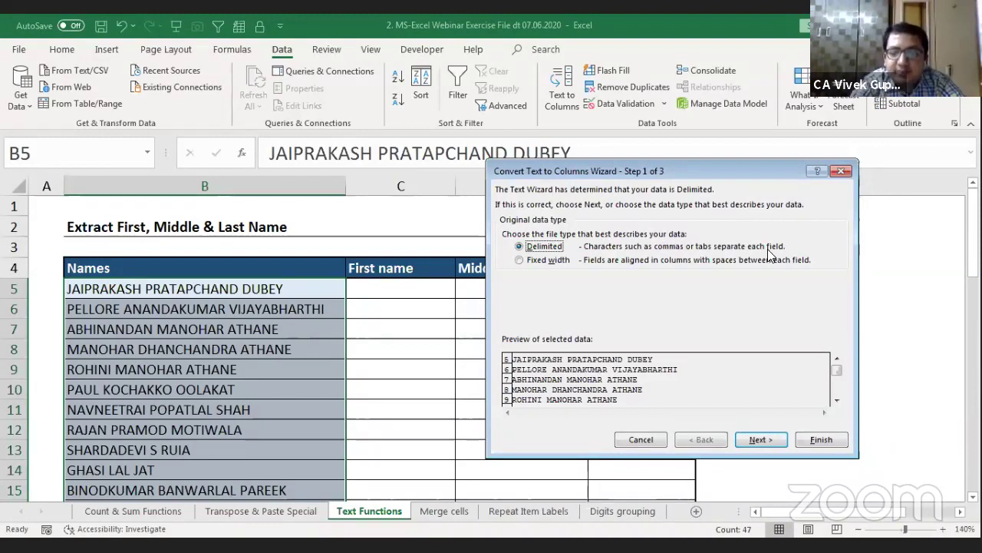
left_click(770, 442)
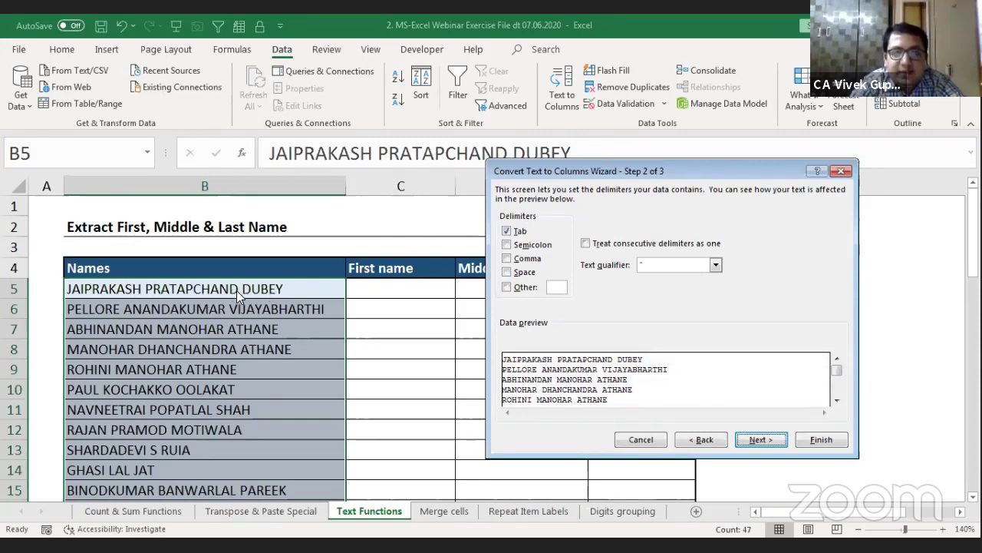
left_click(511, 274)
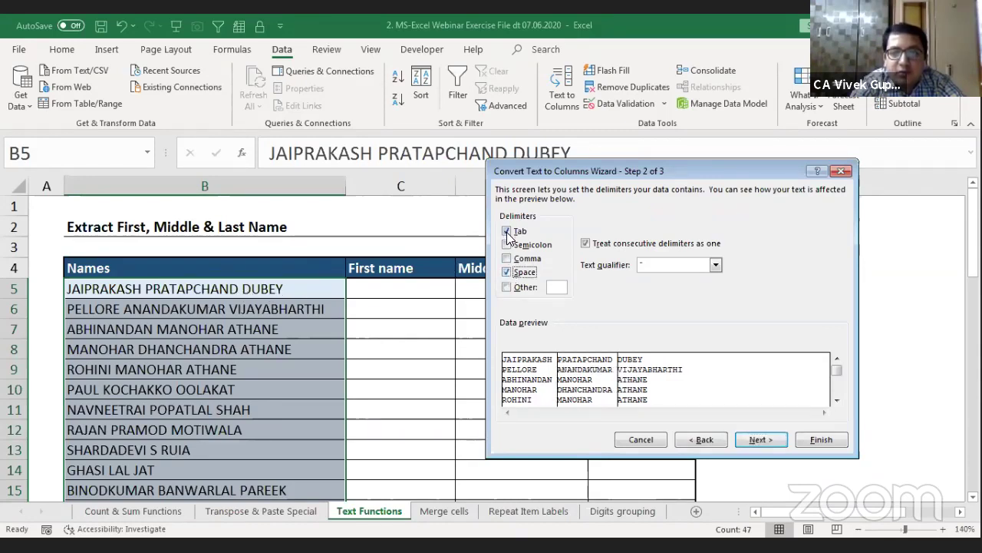
left_click(507, 233)
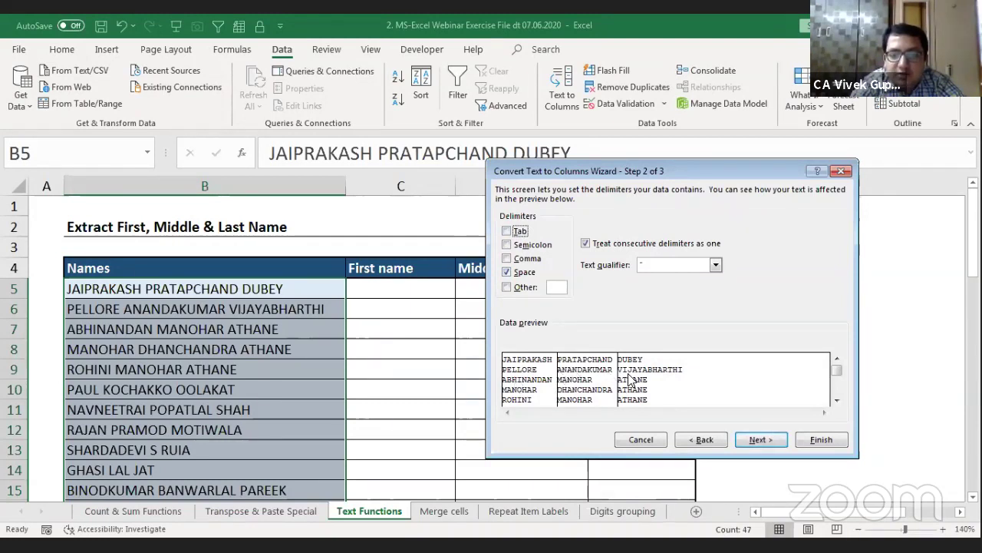
left_click(775, 441)
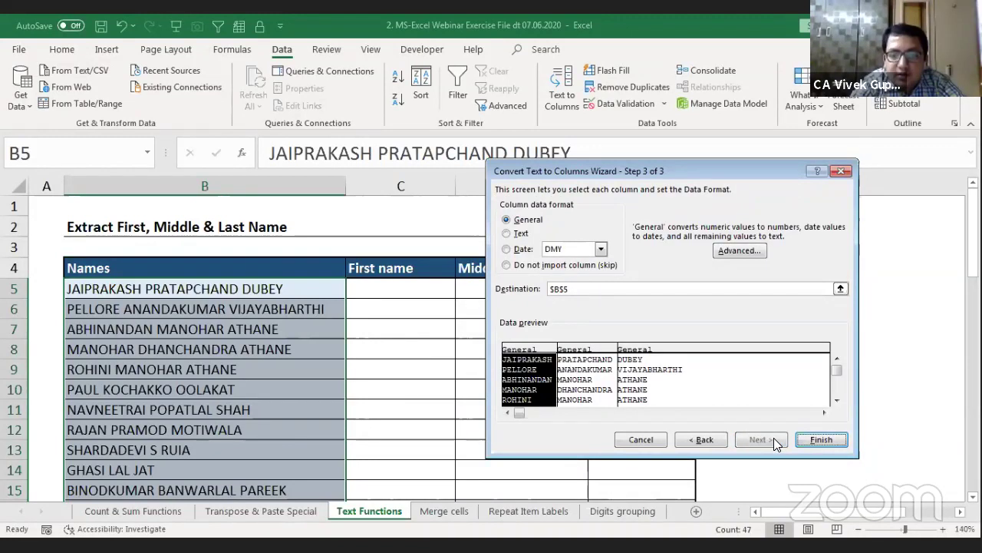
Step: Set the destination to $C$5, finish, and confirm replacing the existing cells
left_click(576, 288)
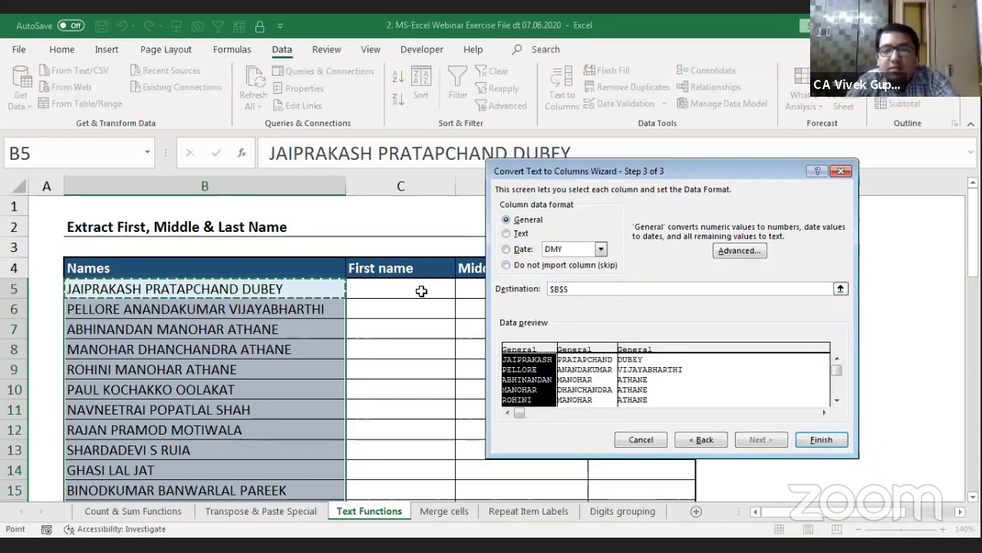
left_click(422, 290)
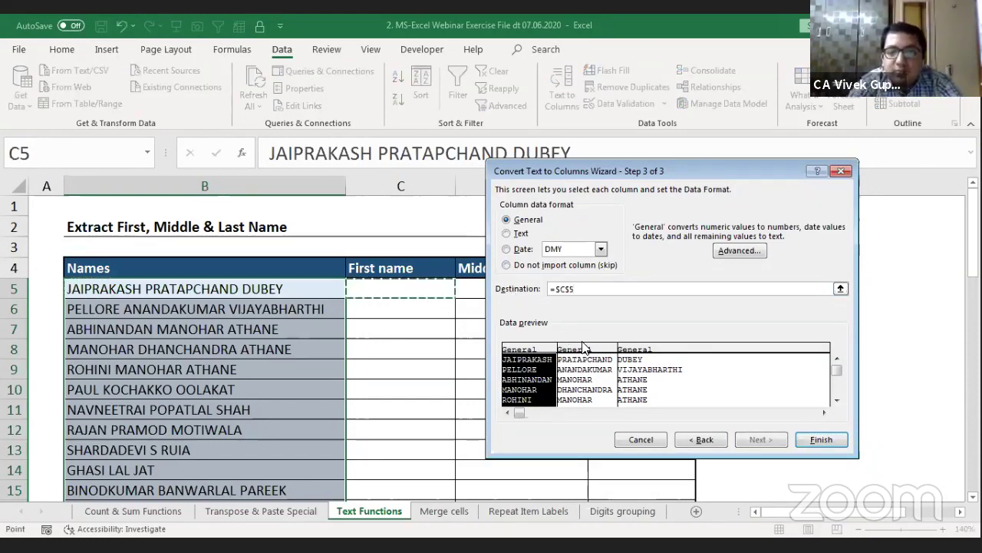
left_click(831, 443)
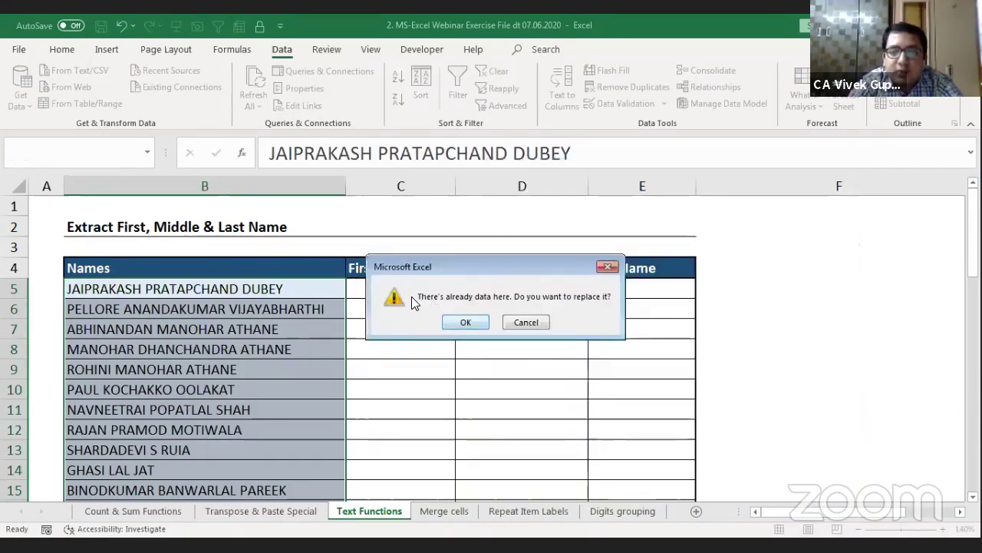
left_click(466, 323)
left_click(470, 321)
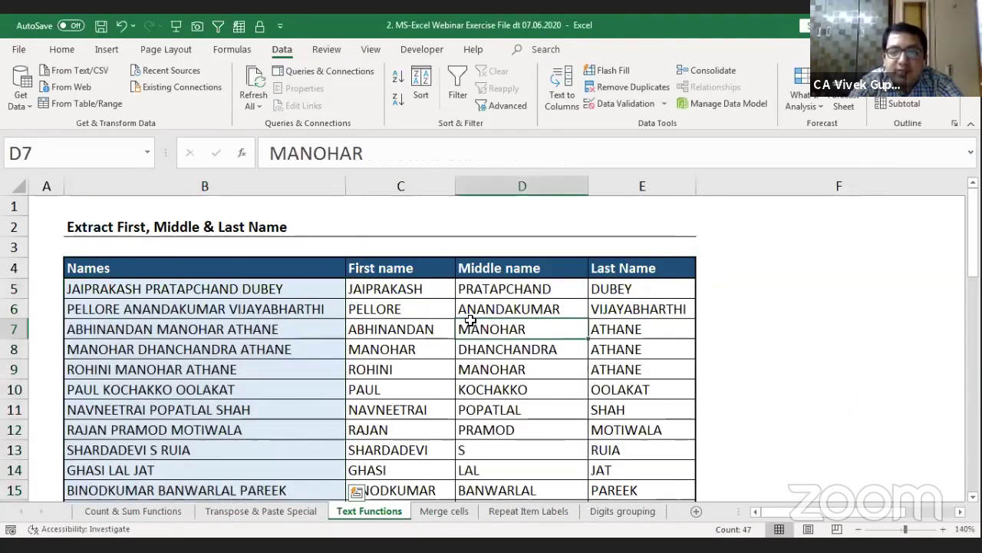
Step: Review the split name parts in C5:E5 and down the First name column
key("Left")
key("Left")
key("Up")
key("Up")
key("shift+Down")
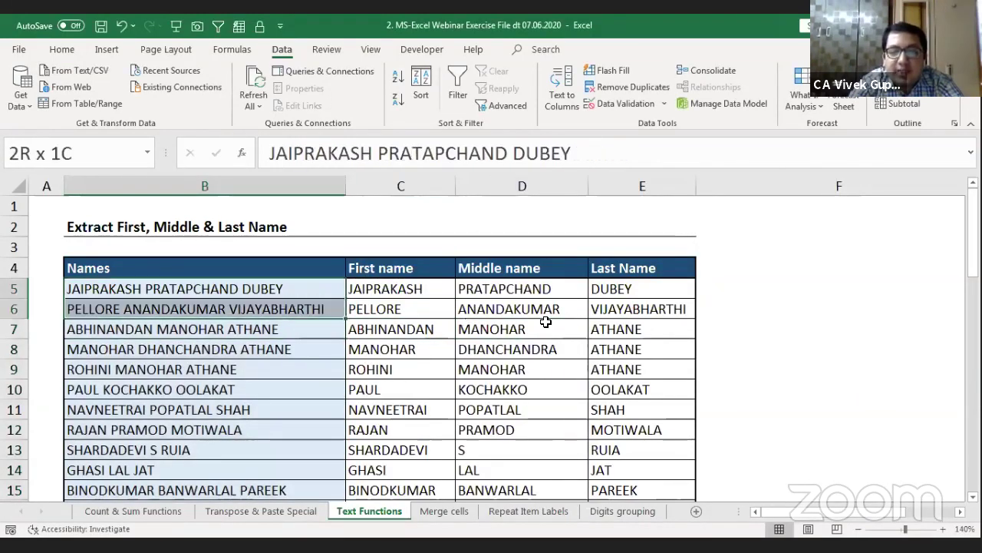
key("shift+Up")
key("shift+Right")
key("Right")
key("shift+Right")
key("shift+Right")
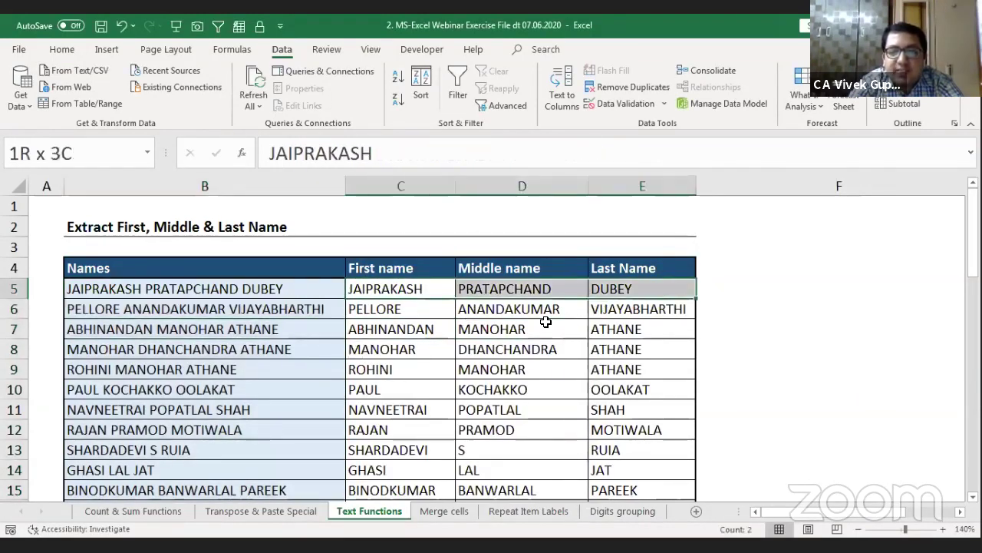
key("Down")
key("Down")
key("Down")
key("Down")
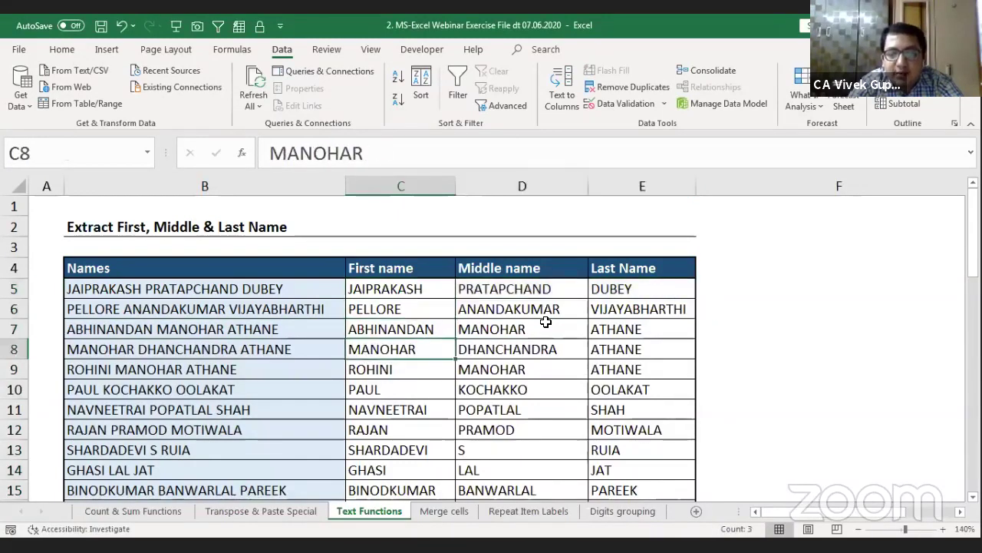
key("ctrl+Down")
key("Up")
key("Up")
key("ctrl+Up")
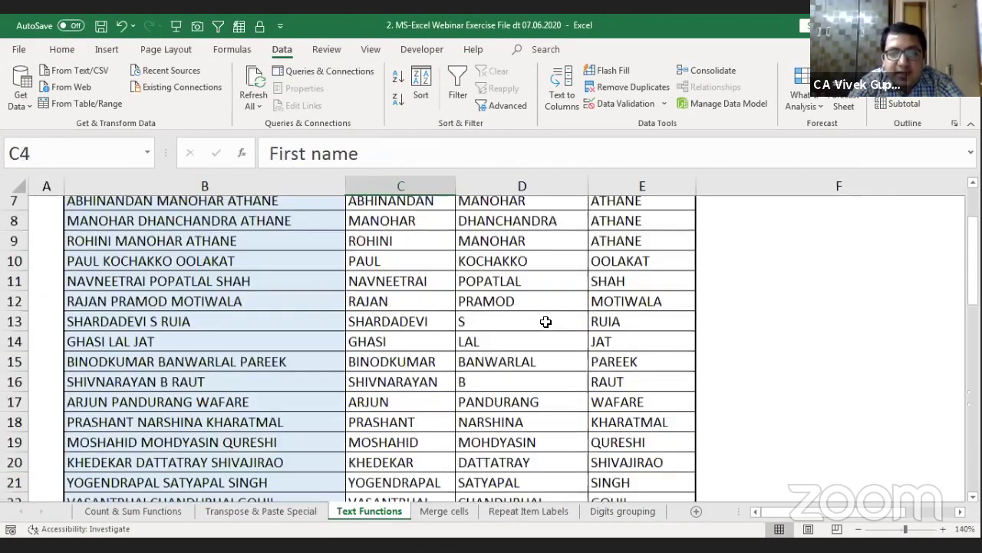
key("Down")
key("Up")
key("Up")
key("Up")
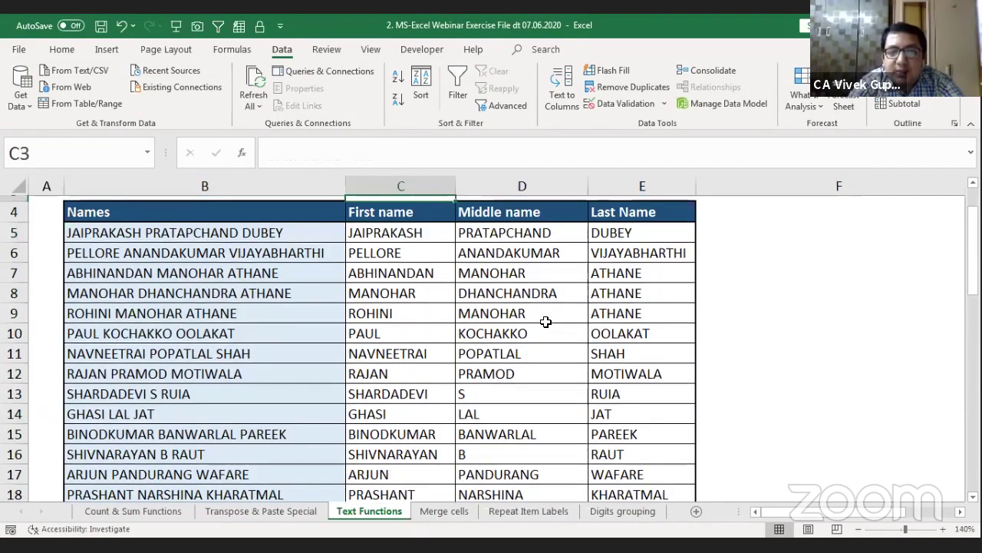
key("Down")
key("Down")
key("Down")
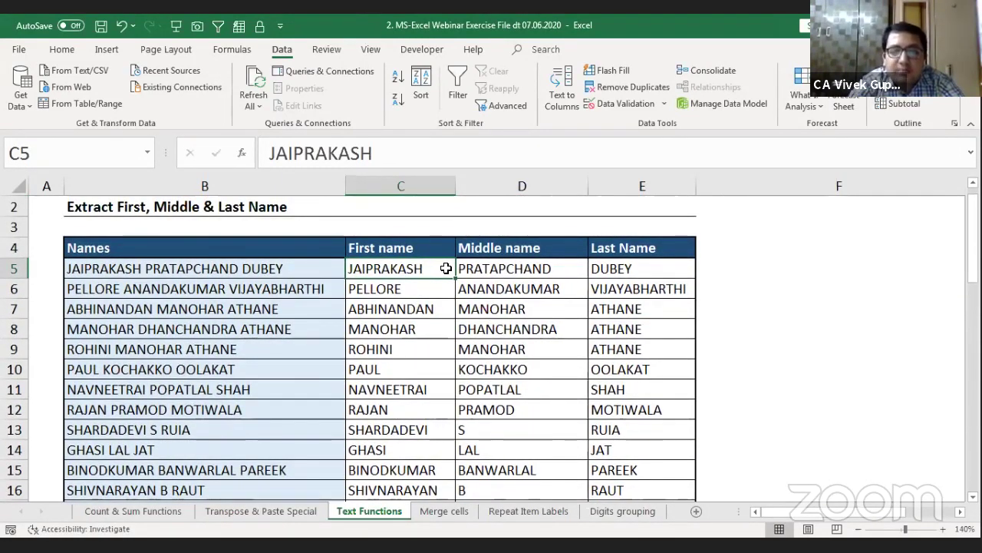
Step: Shorten PRATAPCHAND in B5's name to test whether D5 updates, then undo it
left_click(498, 275)
left_click(418, 271)
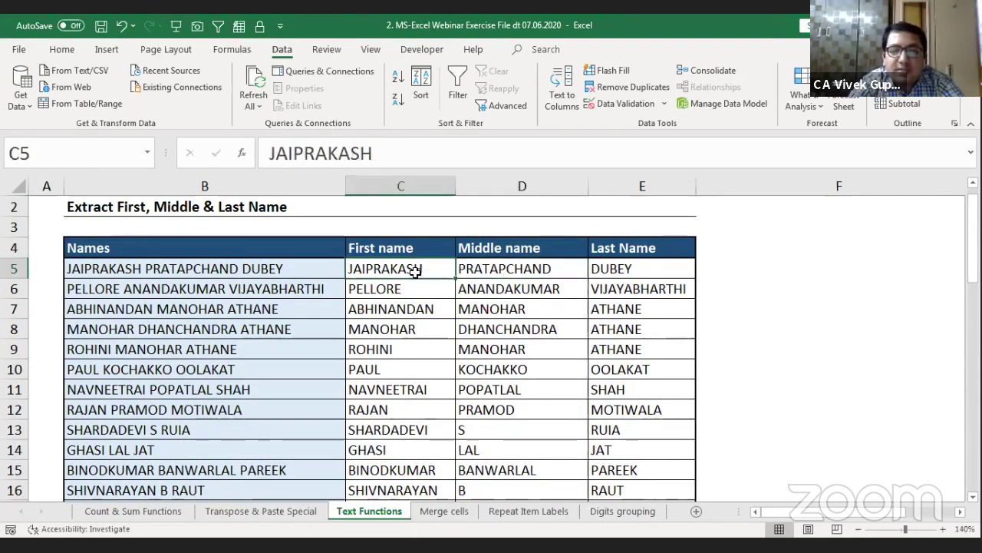
left_click(222, 268)
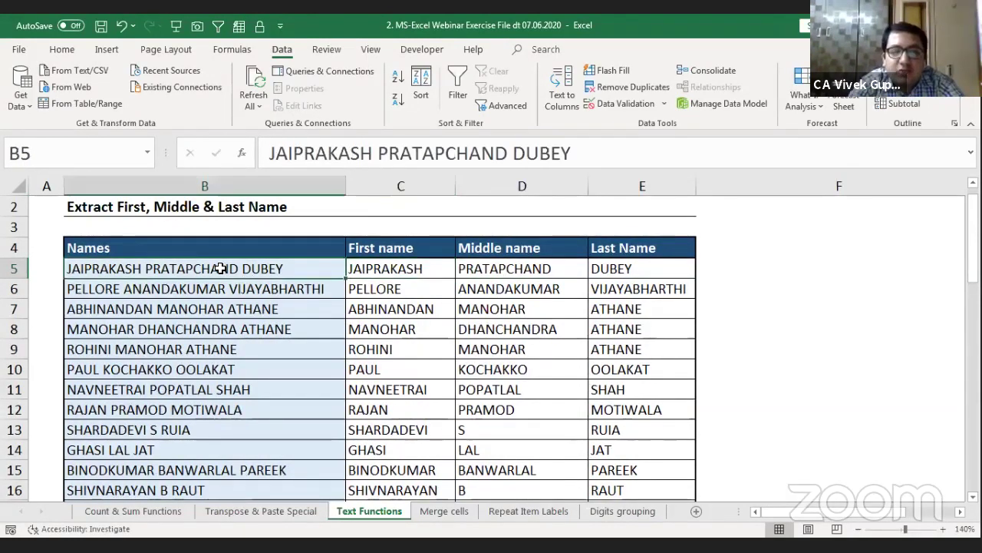
double_click(222, 269)
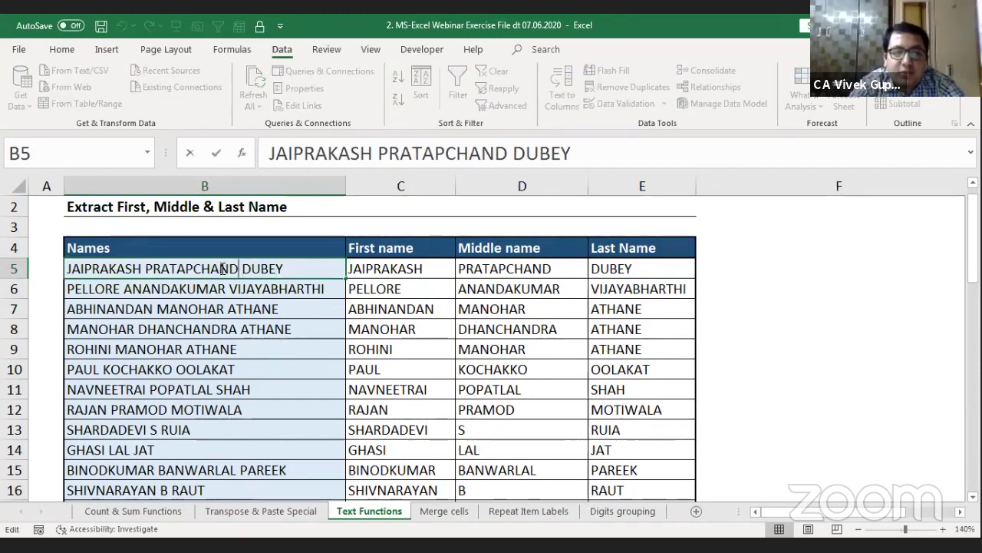
key("BackSpace")
key("BackSpace")
key("BackSpace")
key("BackSpace")
key("BackSpace")
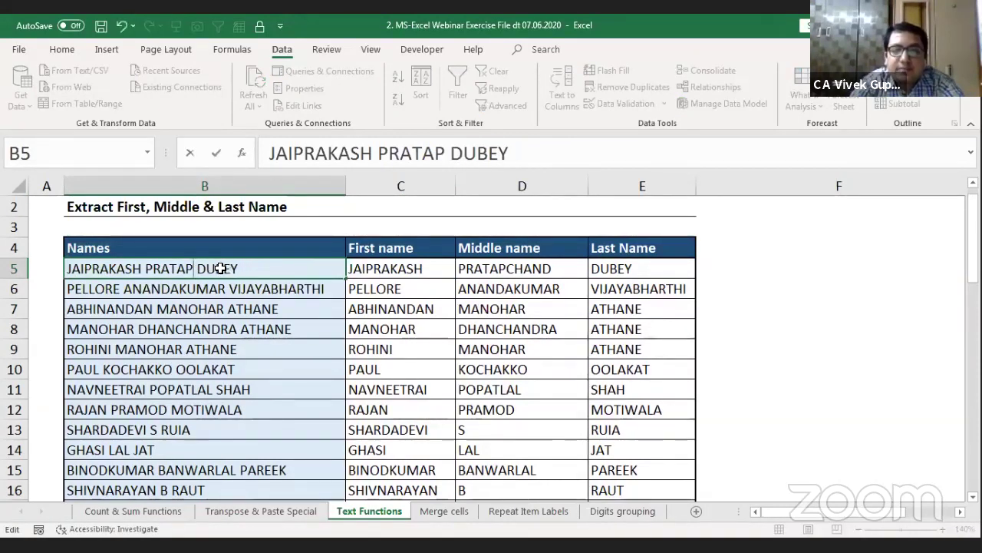
key("Return")
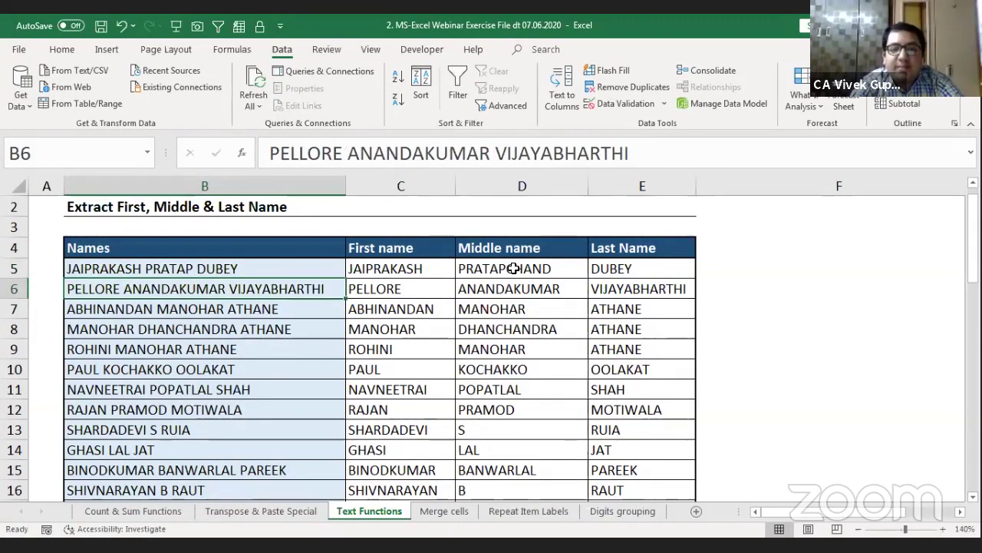
left_click(513, 268)
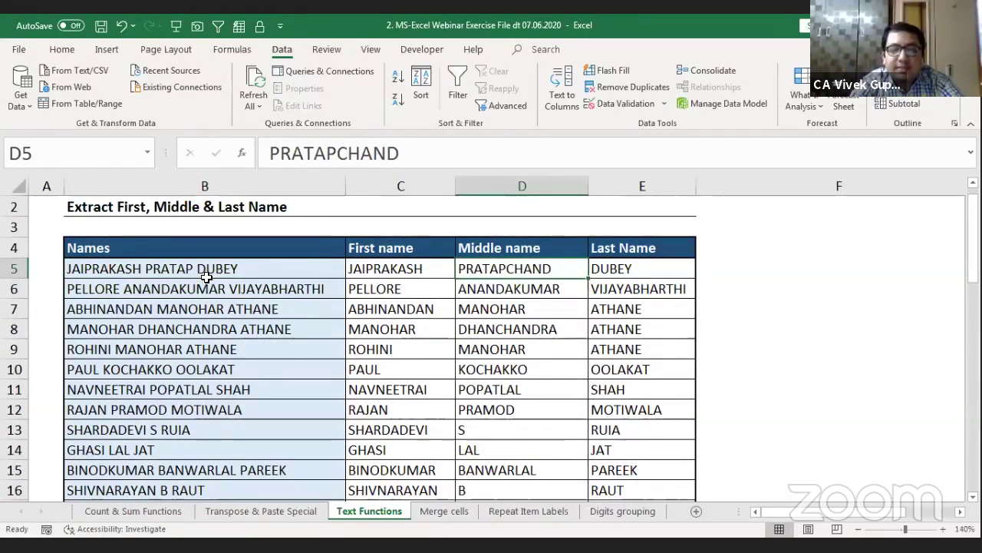
key("ctrl+z")
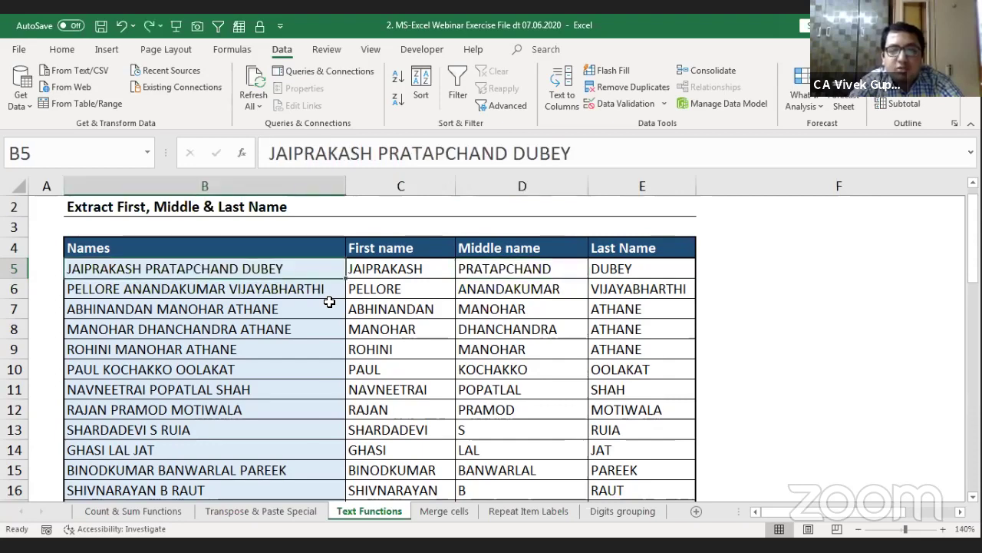
Step: Select C5:E51 and undo the split, emptying all three name columns
key("Right")
key("shift+Right")
key("shift+Right")
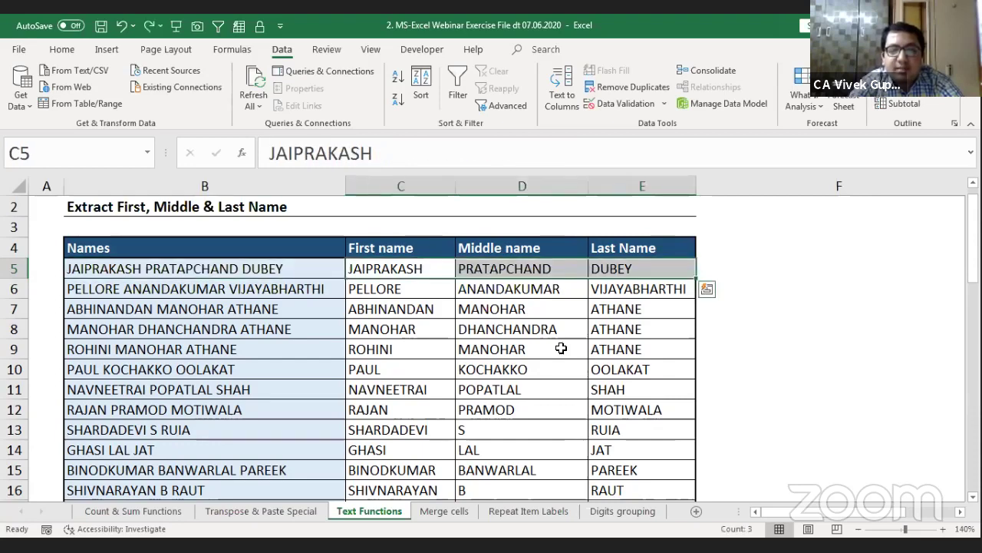
key("ctrl+shift+Down")
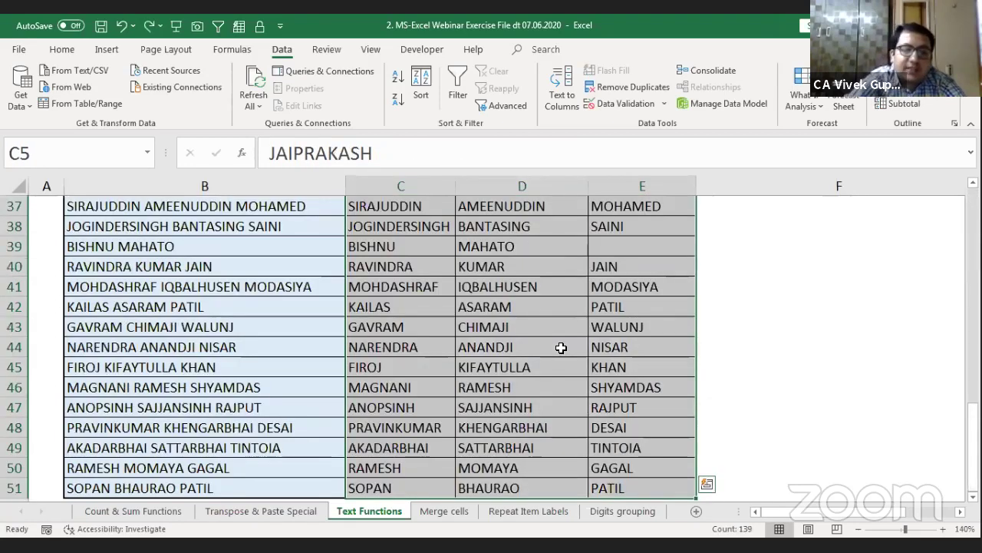
key("ctrl+z")
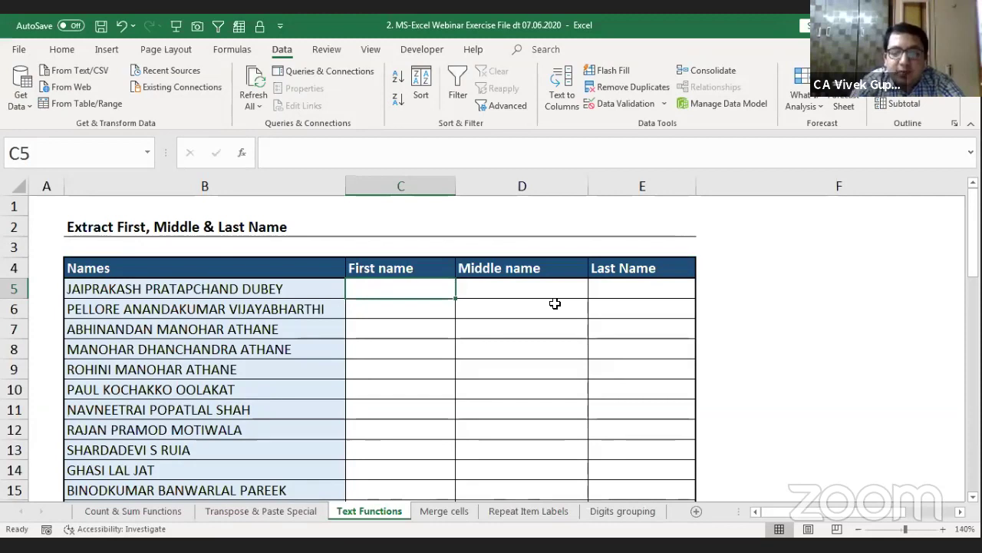
Step: Enter =+LEFT(B5,10) in C5 and fill it down the First name column
type("+")
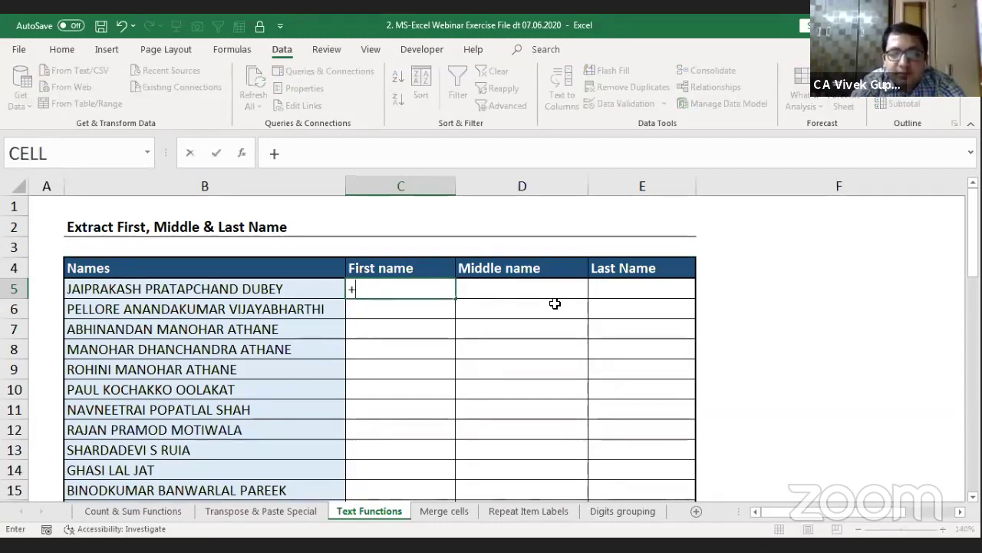
type("left")
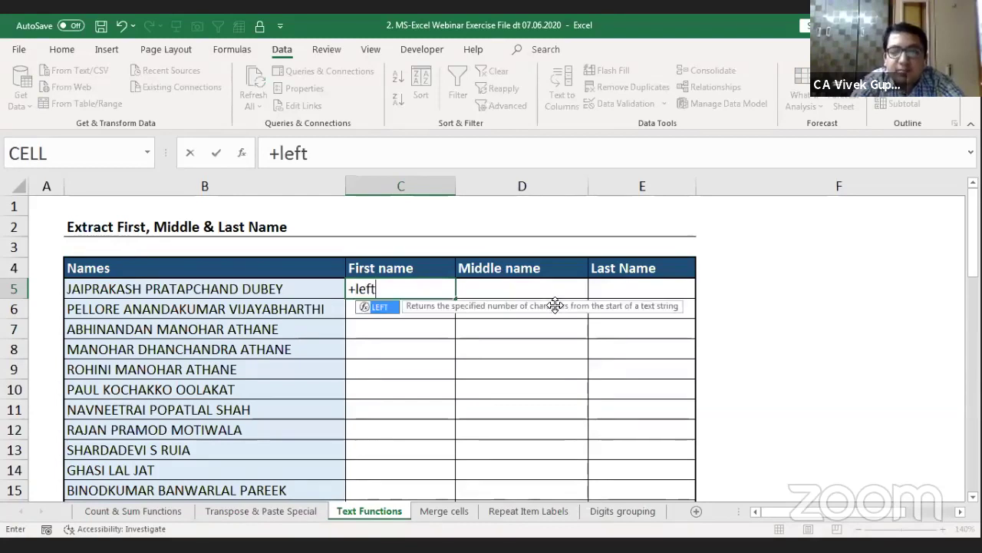
key("Tab")
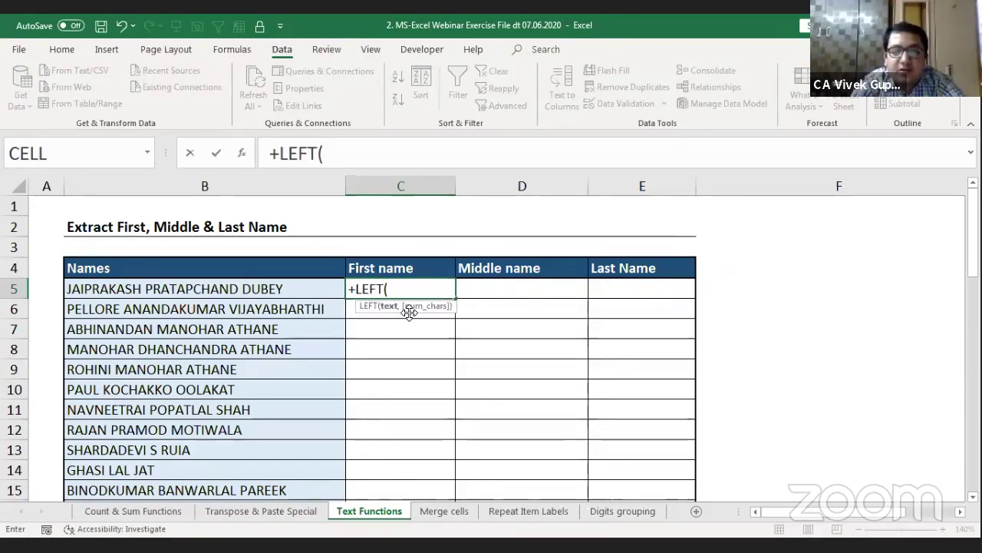
left_click(168, 289)
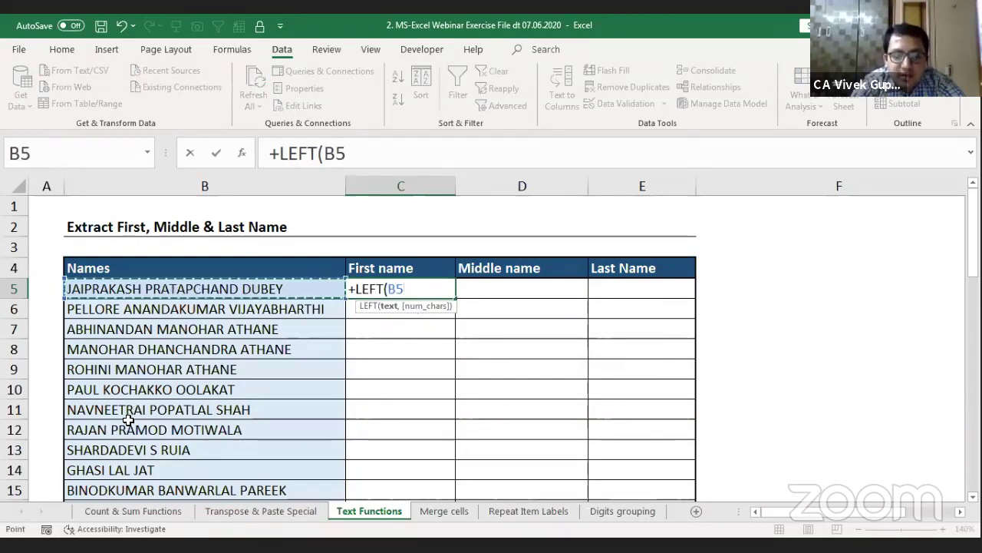
type(",")
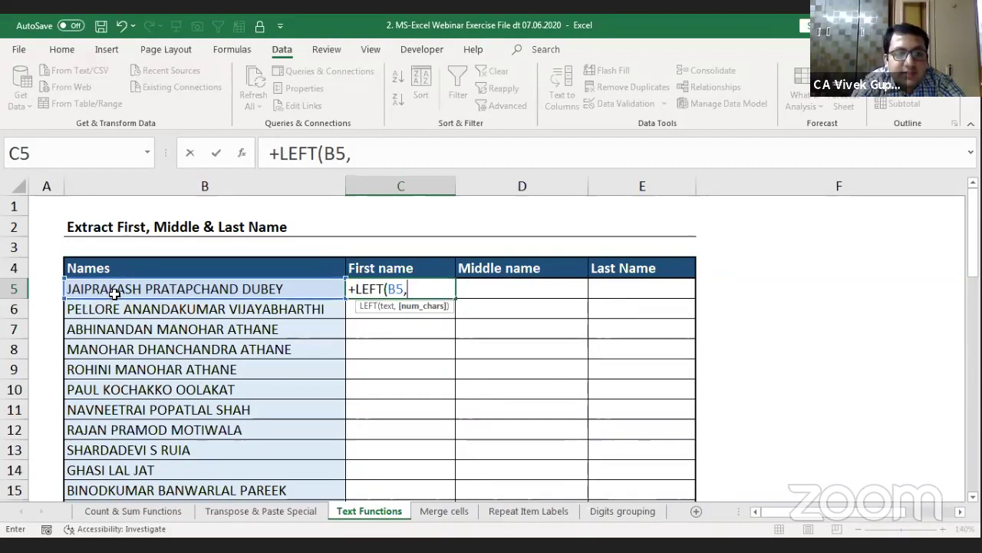
type("1")
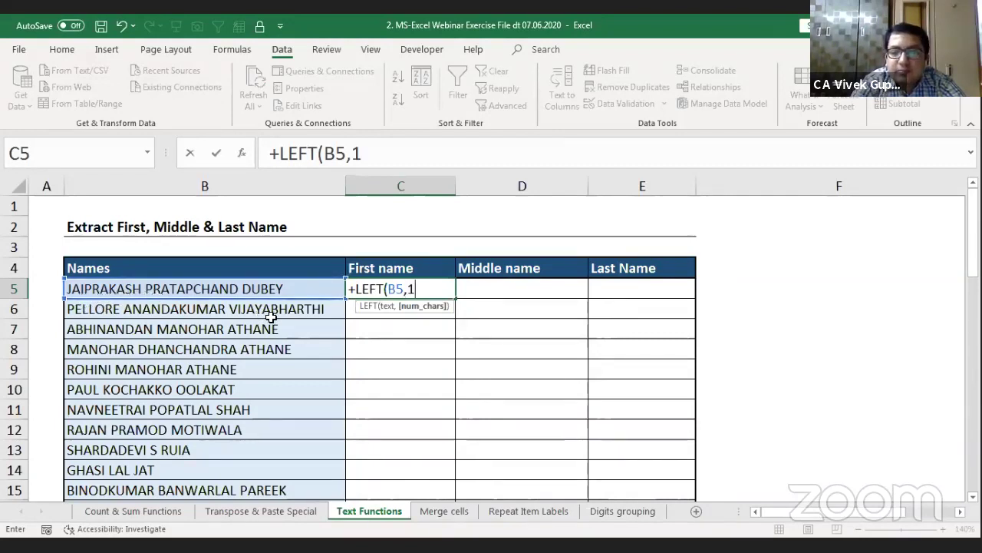
type("0)")
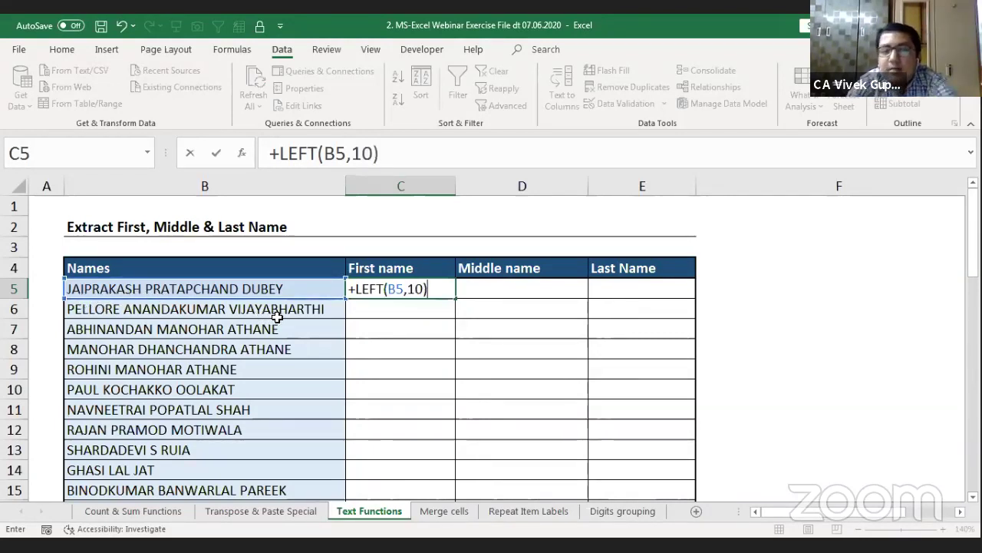
key("Return")
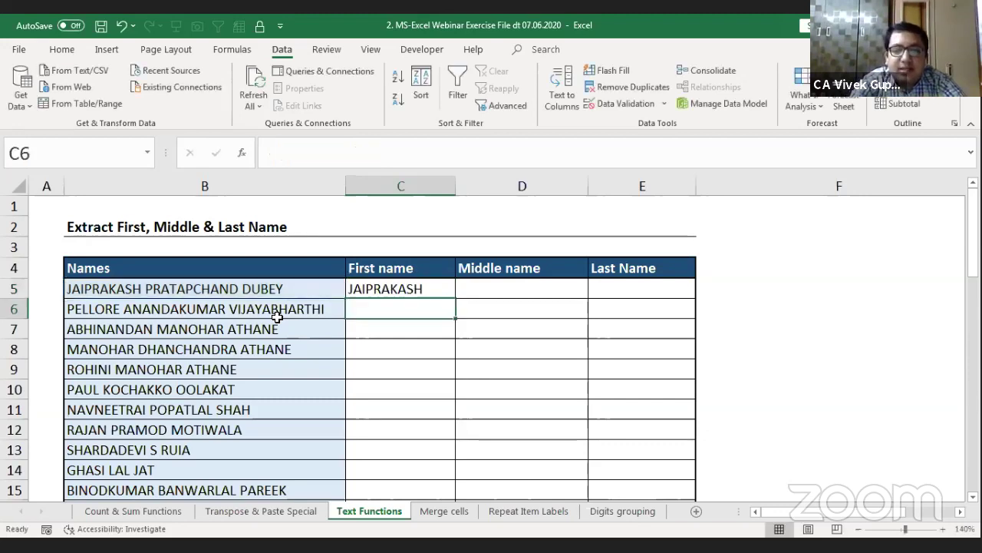
left_click(420, 287)
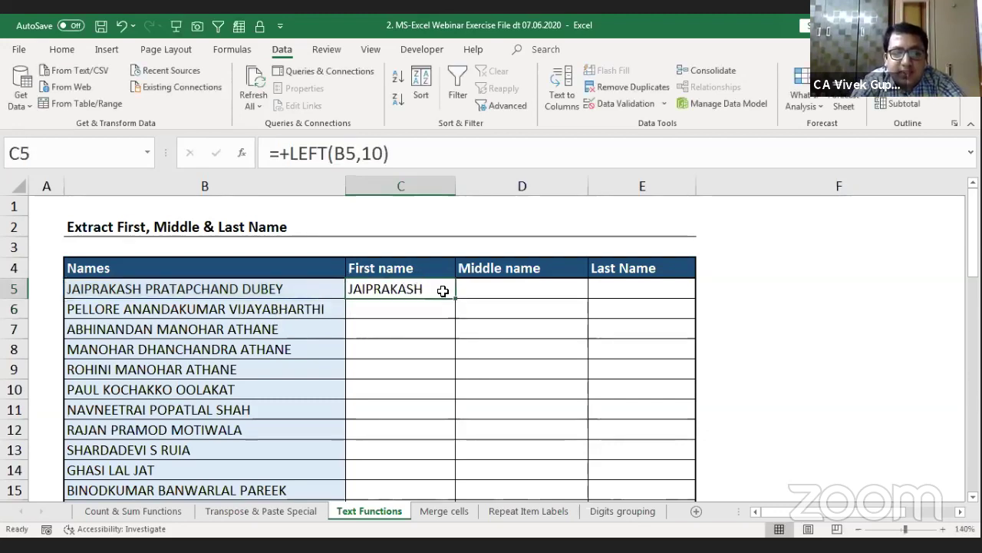
double_click(456, 296)
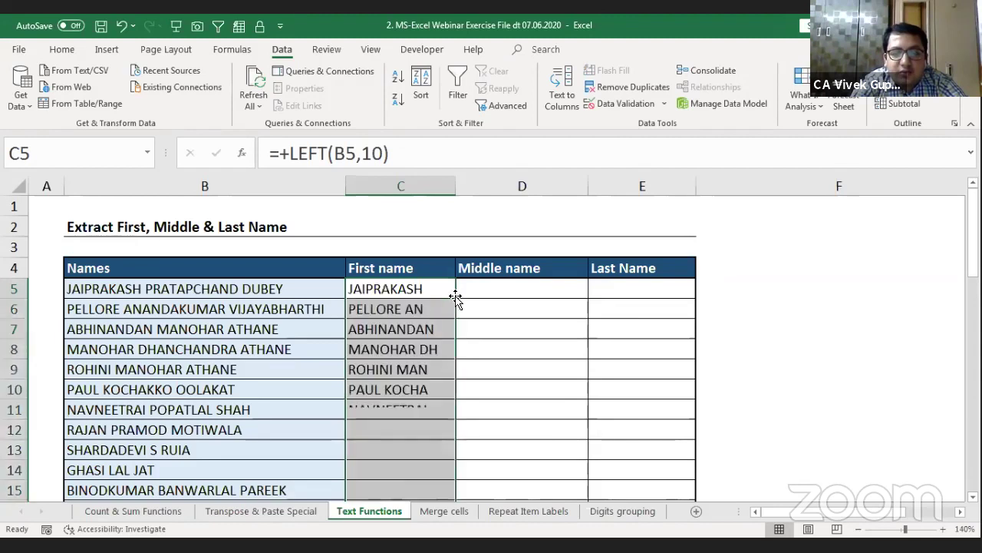
Step: Compare the 10-character first-name results against the full names and review C5's formula
left_click(419, 310)
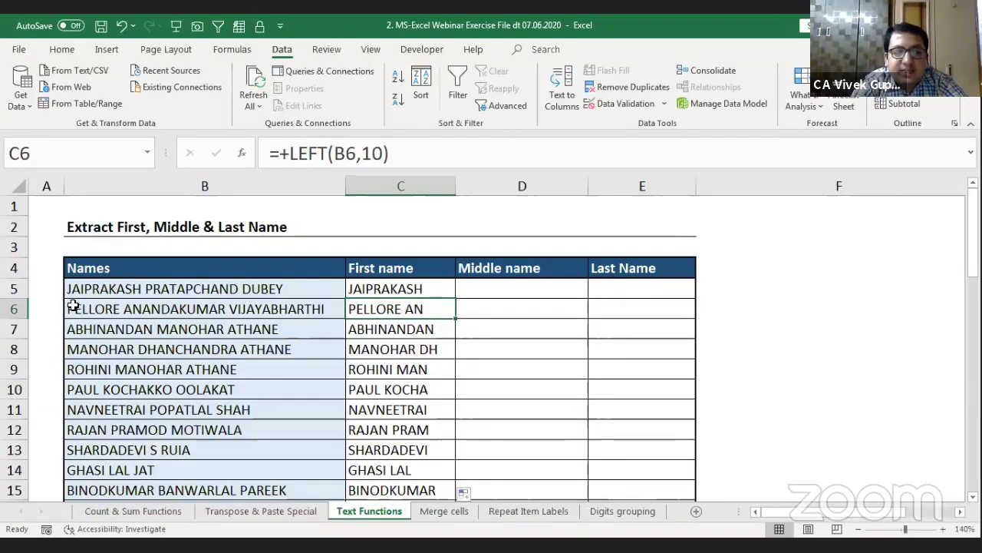
left_click(109, 310)
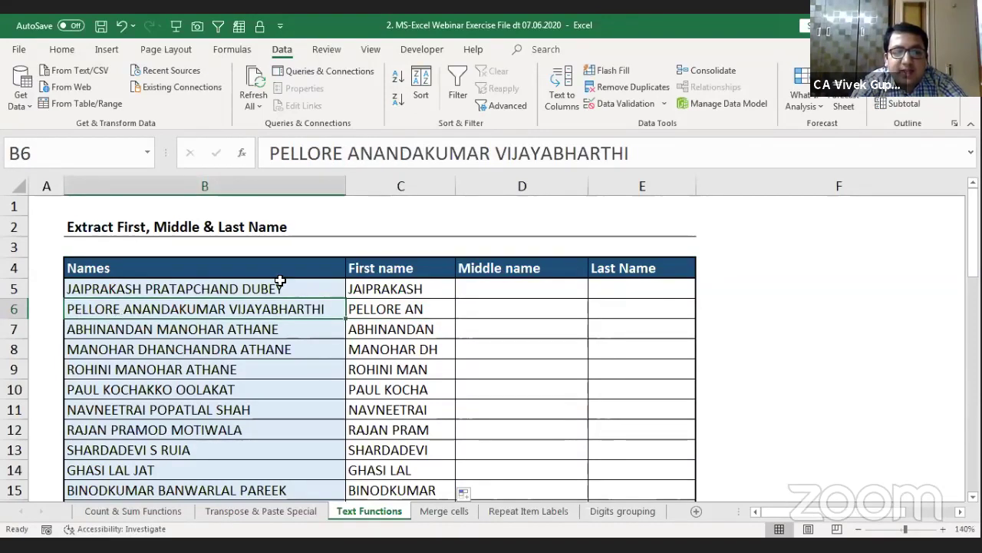
left_click(406, 307)
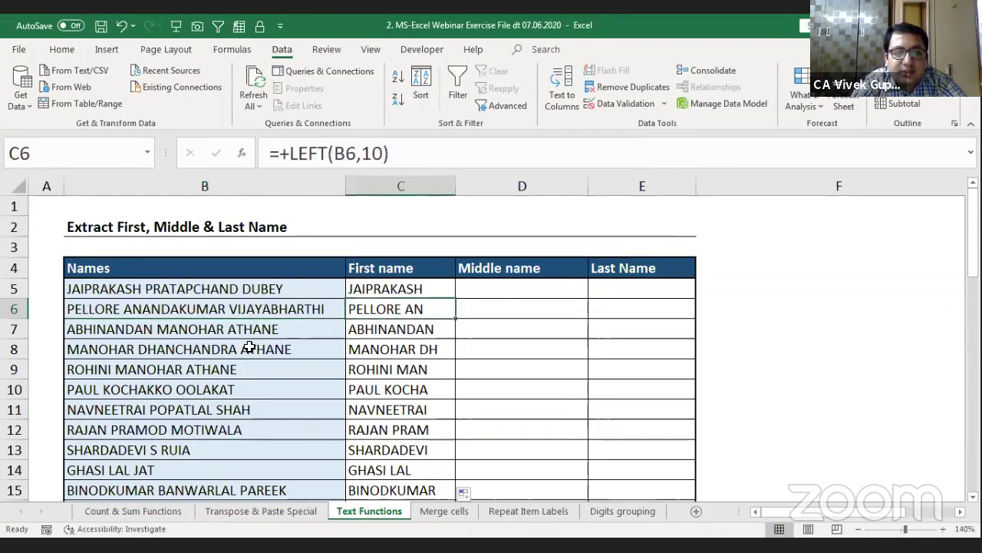
left_click(361, 329)
left_click(369, 348)
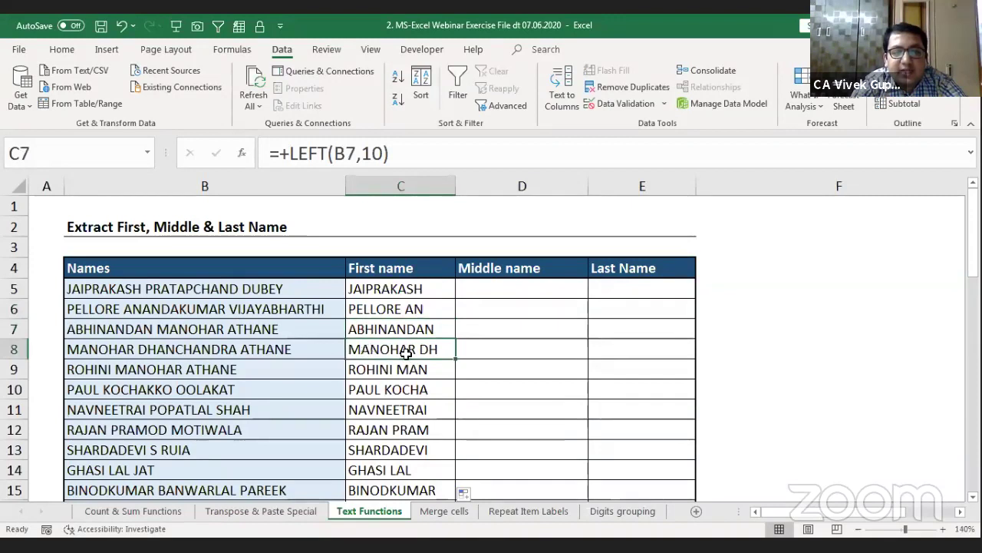
left_click(394, 287)
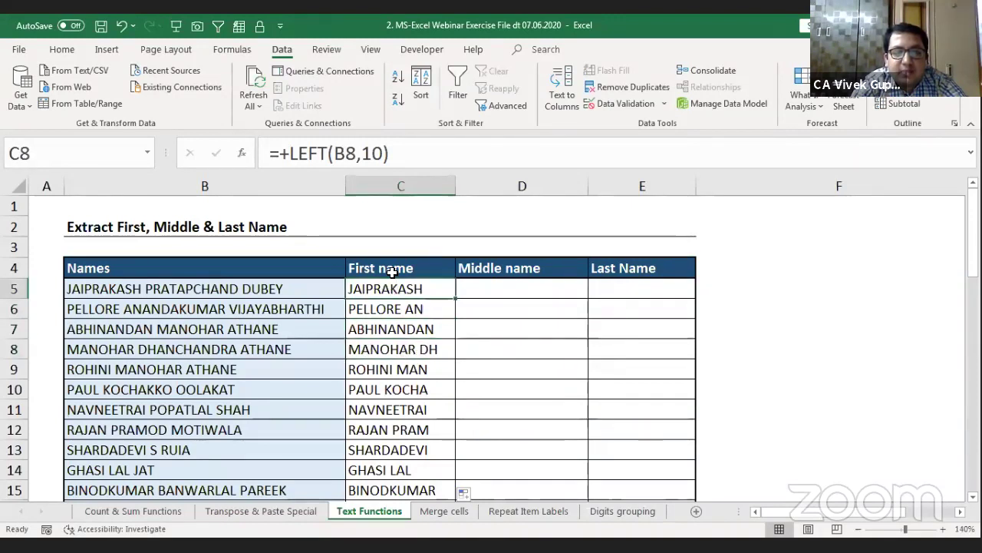
double_click(367, 155)
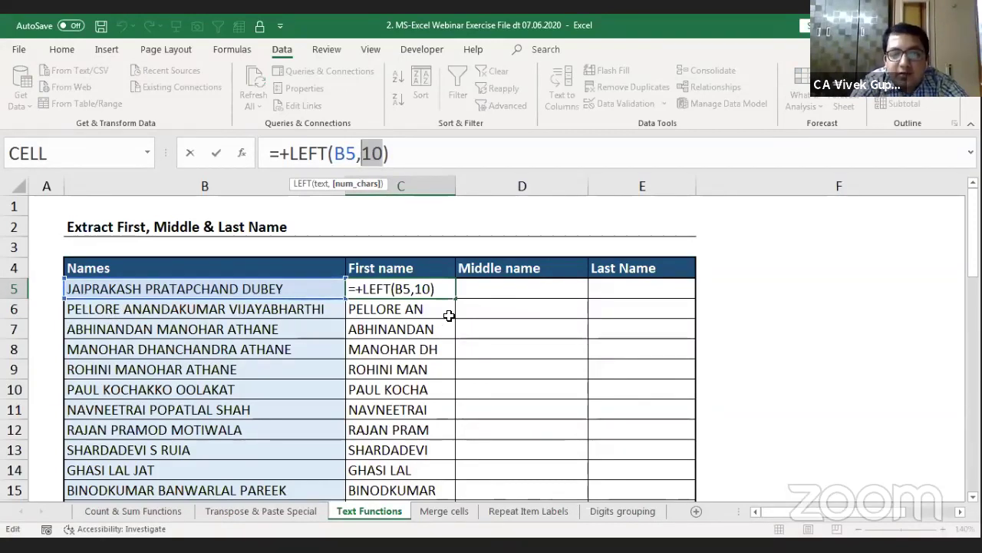
key("Escape")
key("Right")
key("Right")
key("Right")
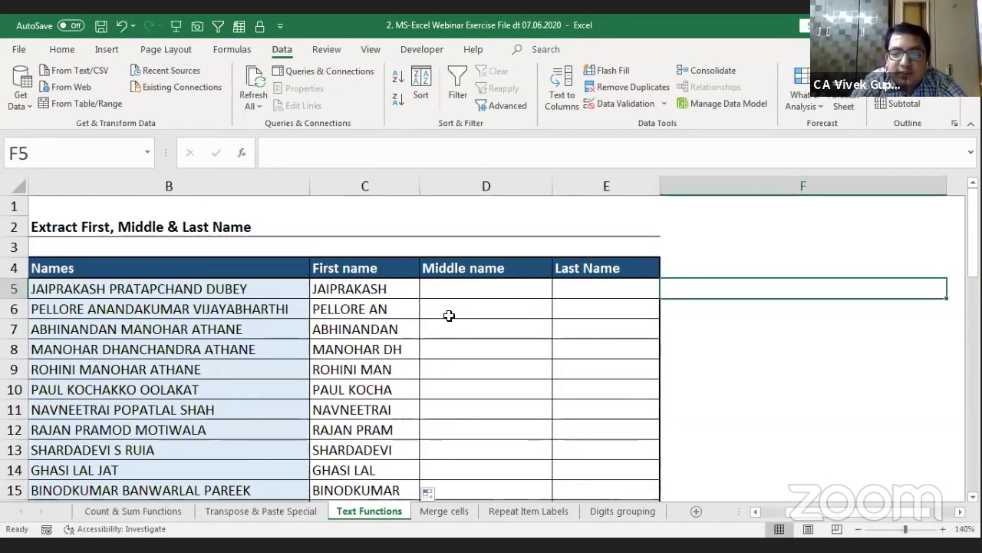
Step: Enter =+SEARCH(" ",B5) in F5, returning 11 for the first space
type("+")
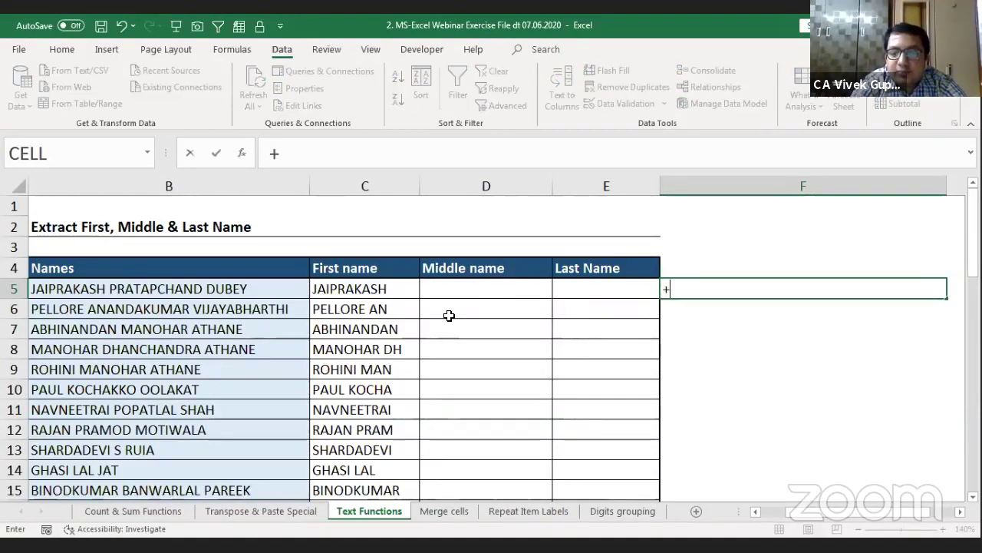
type("sea")
key("Tab")
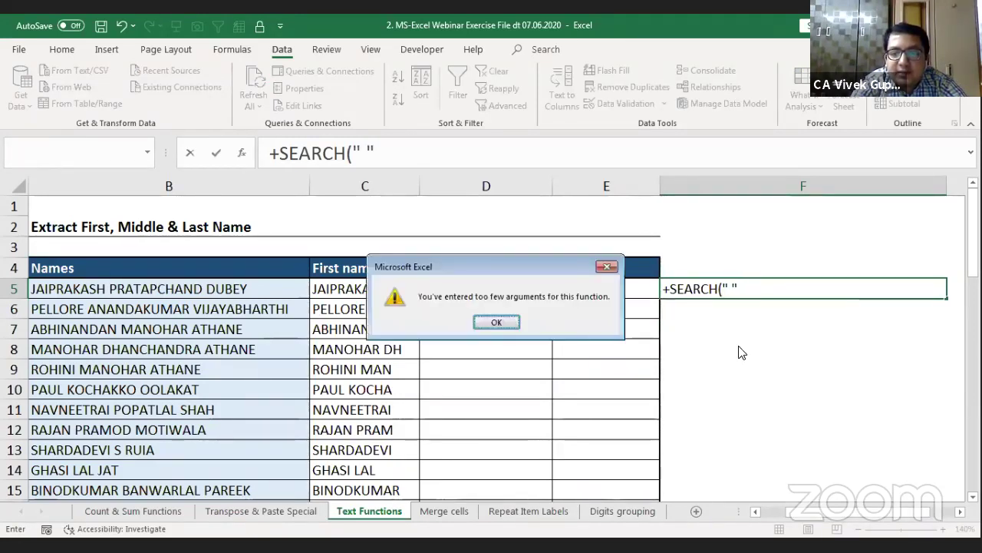
key("Return")
key("Return")
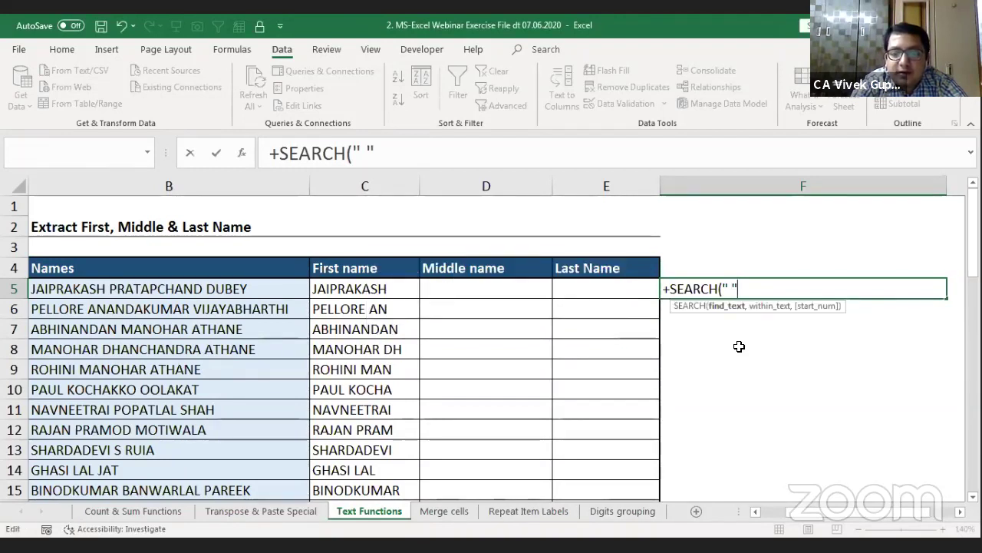
type(",")
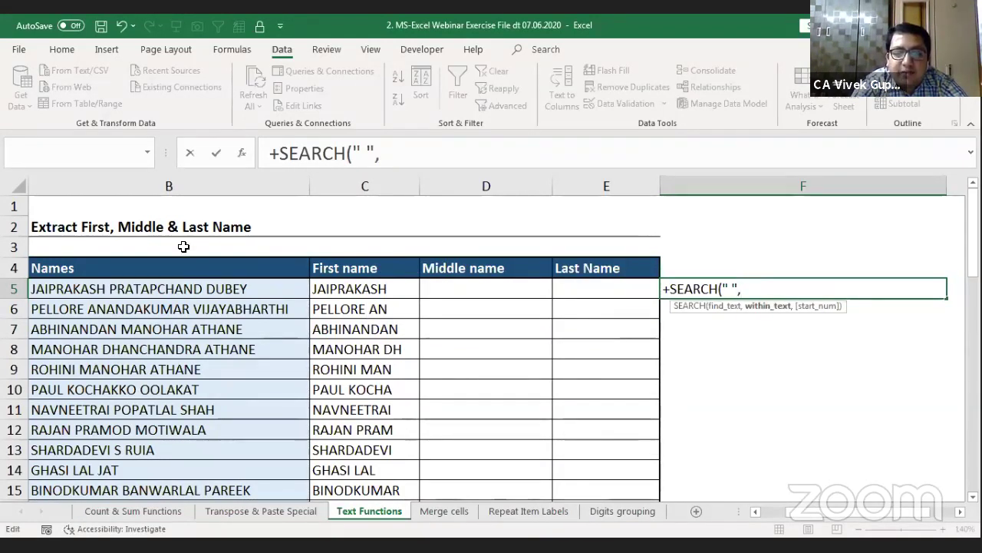
left_click(115, 294)
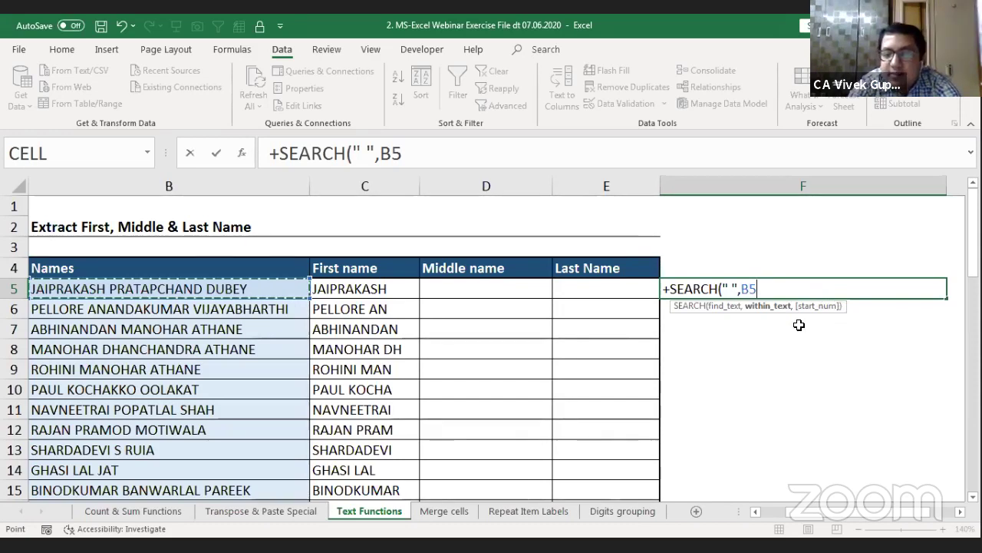
type(")")
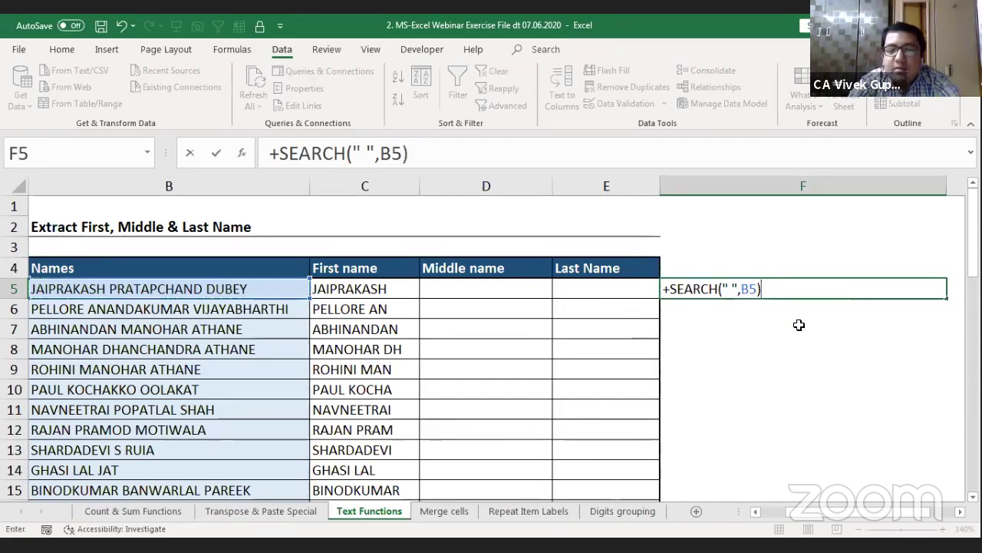
key("Return")
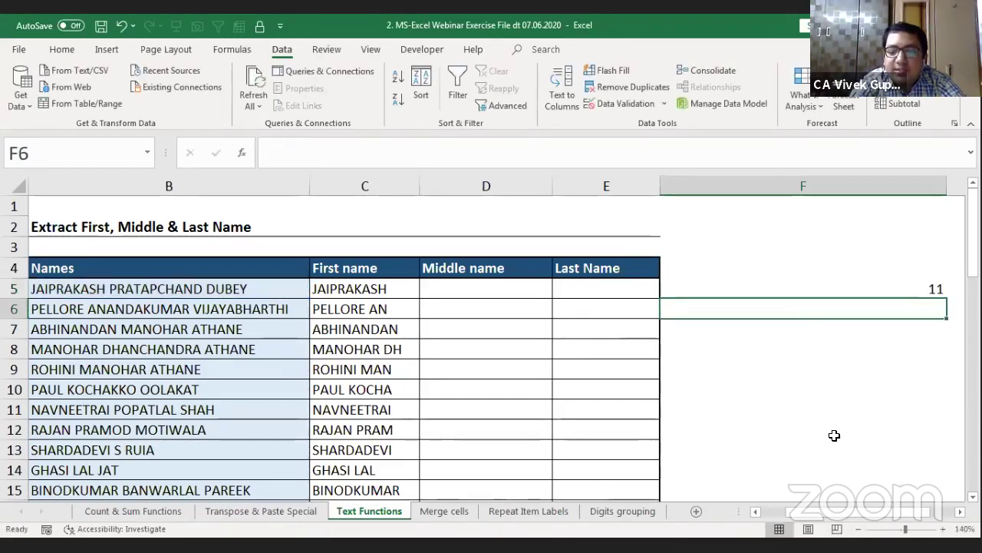
key("Up")
Step: Narrow column F by dragging its header border
key("alt+h")
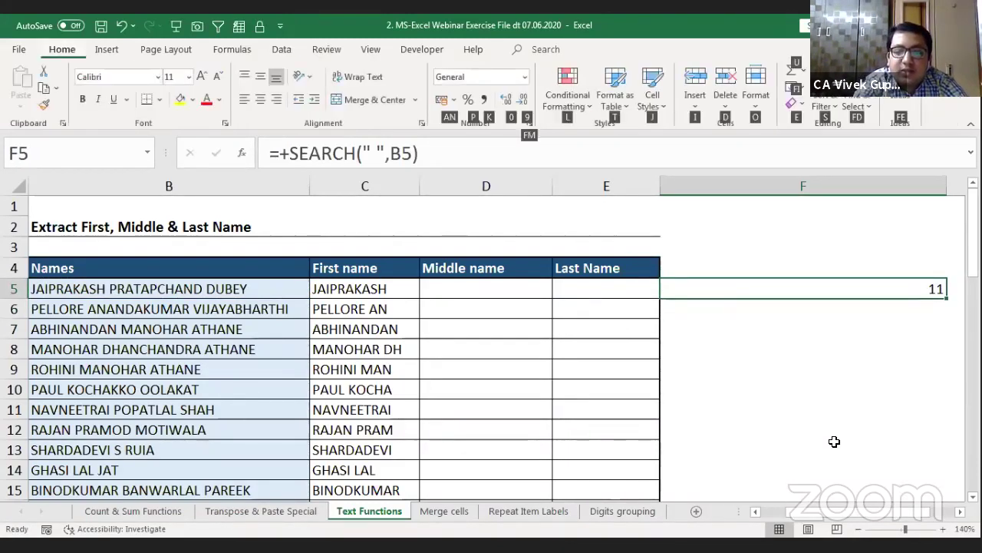
key("Escape")
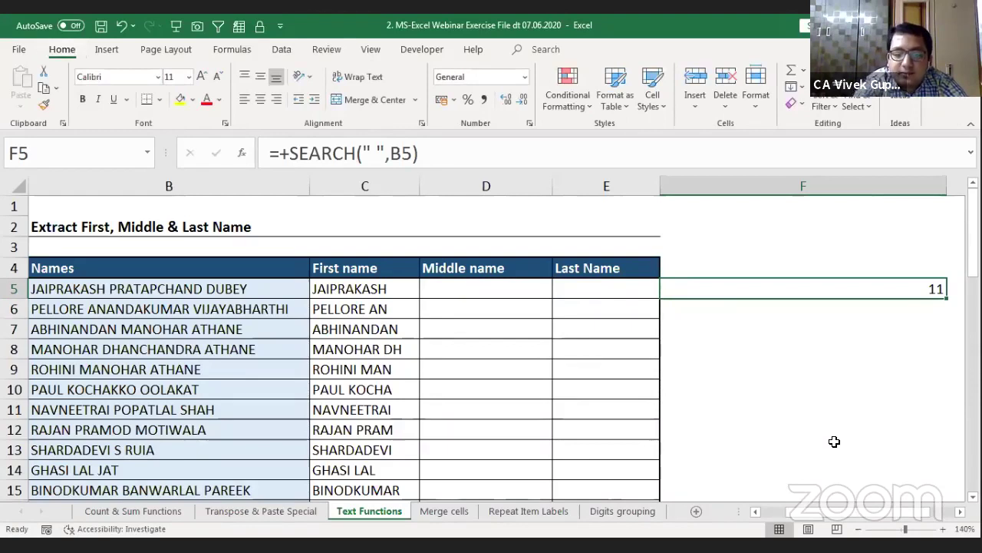
key("alt")
left_click_drag(947, 186, 684, 191)
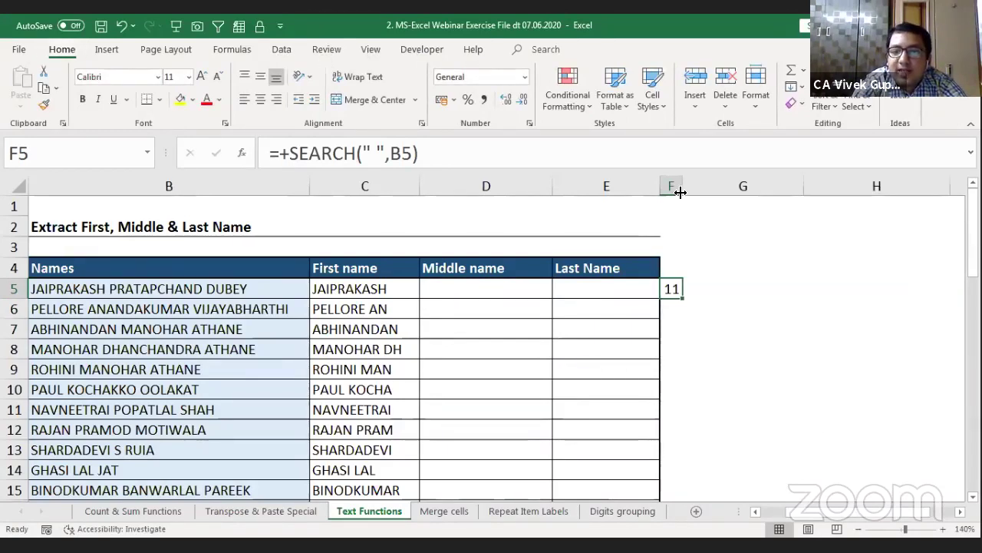
Step: Autofit column F and compare B5's first space with the C5 and F5 results
double_click(684, 188)
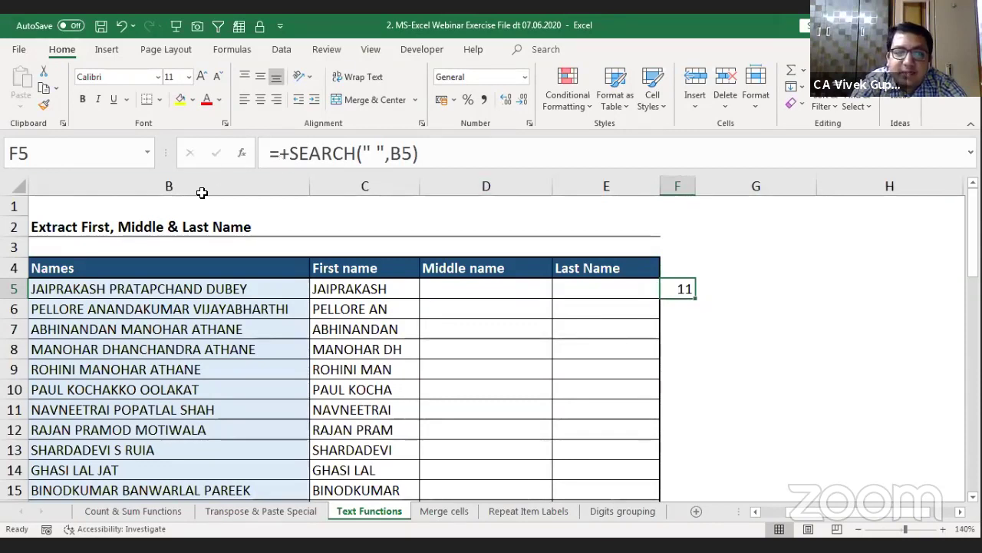
key("Left")
key("Left")
key("Left")
key("Left")
key("F2")
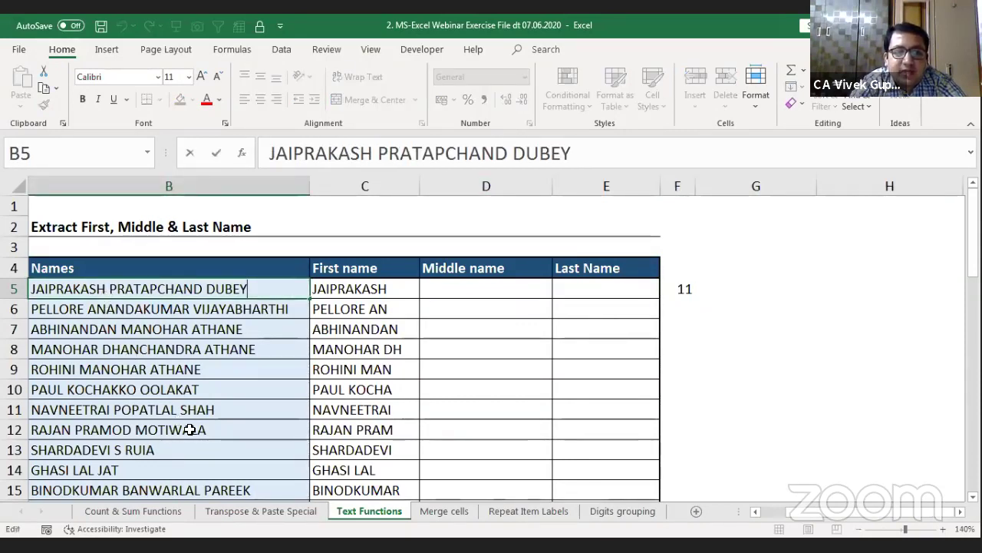
key("ctrl+Left")
key("ctrl+Left")
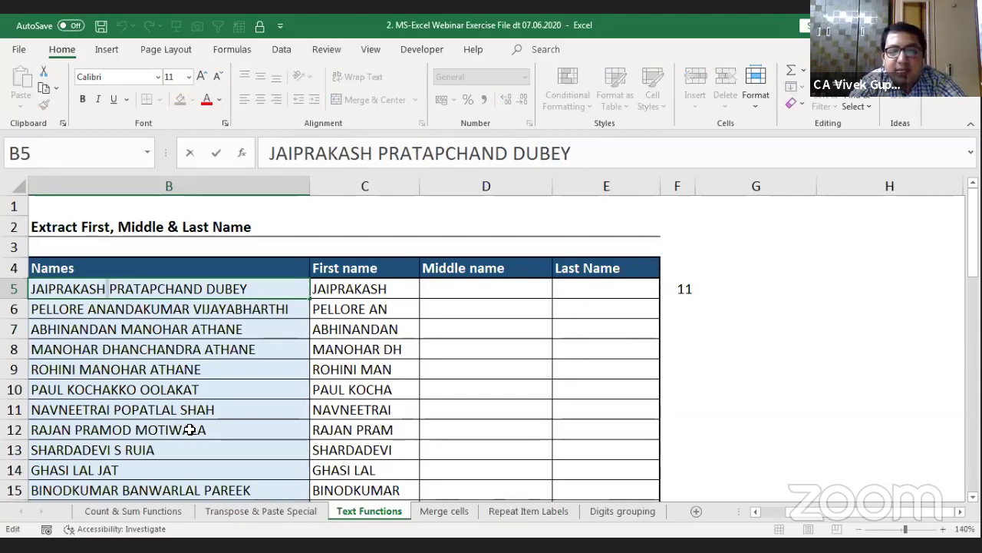
left_click(697, 290)
left_click(683, 286)
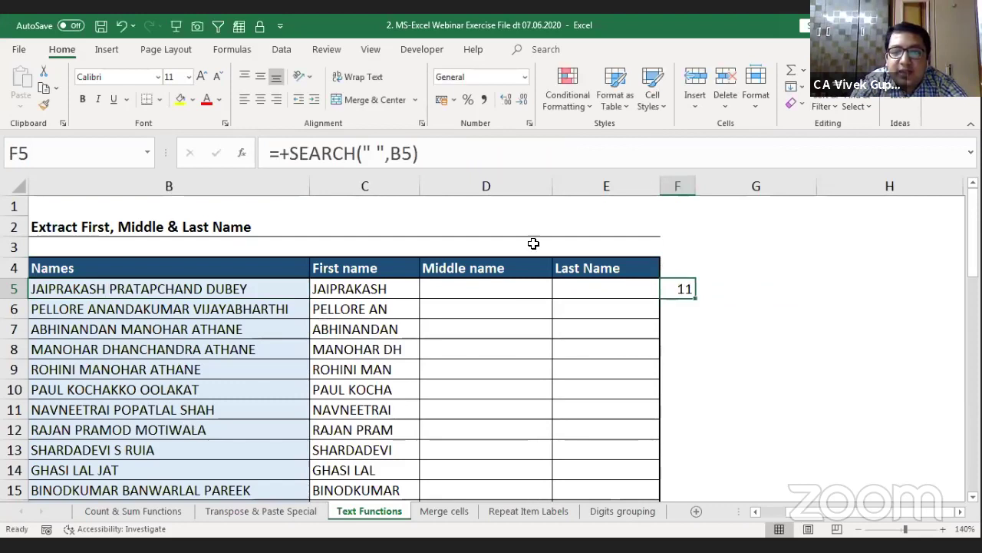
left_click(350, 288)
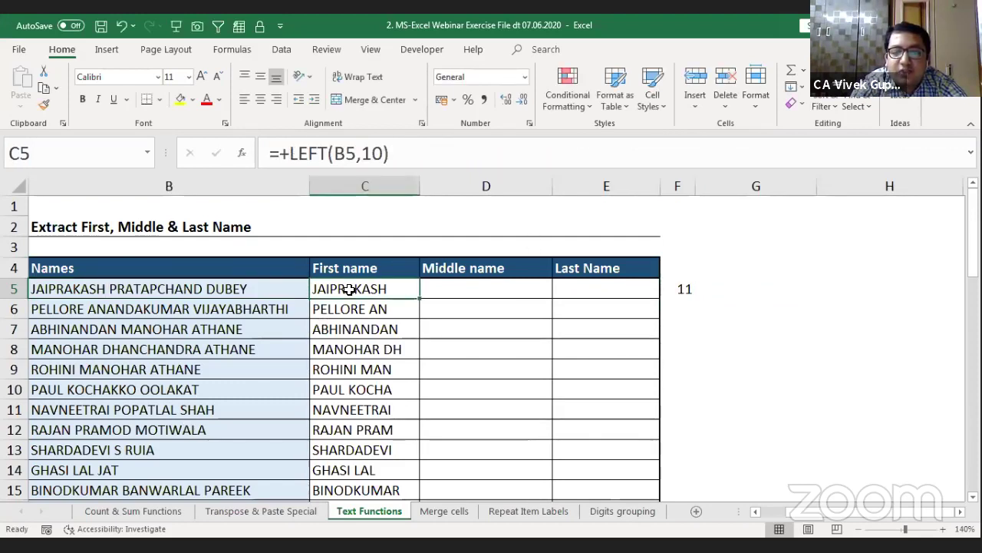
left_click(683, 289)
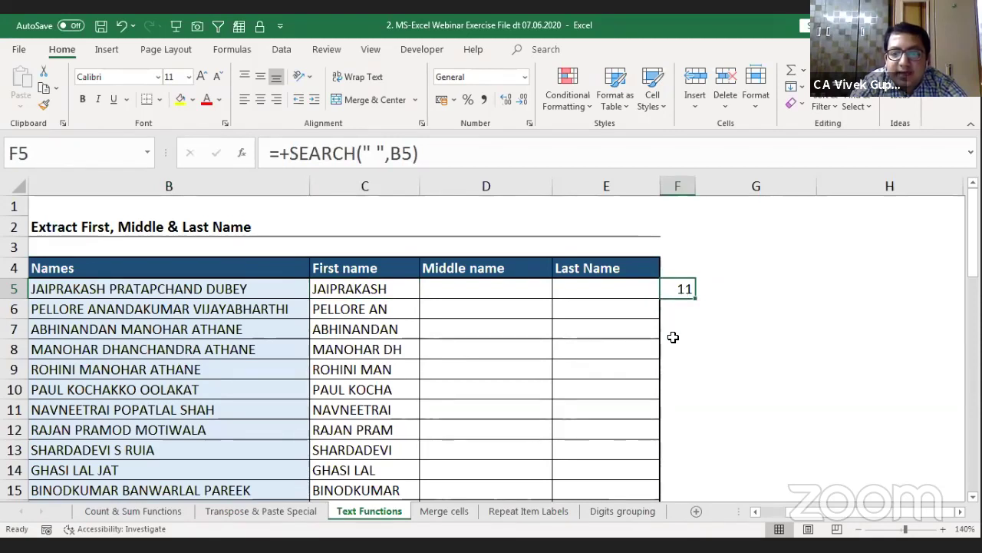
Step: Append -1 so F5 reads =+SEARCH(" ",B5)-1 and returns 10
key("F2")
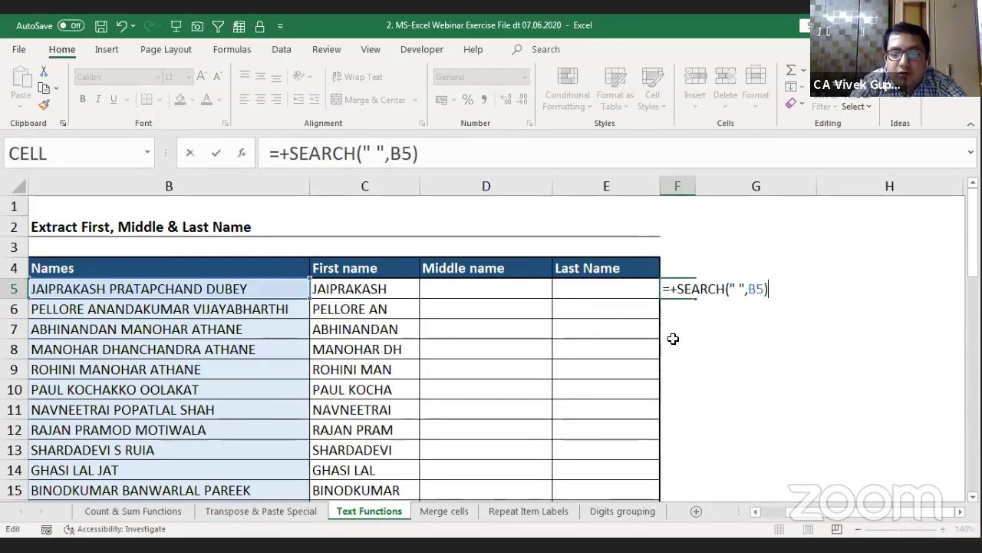
type("-")
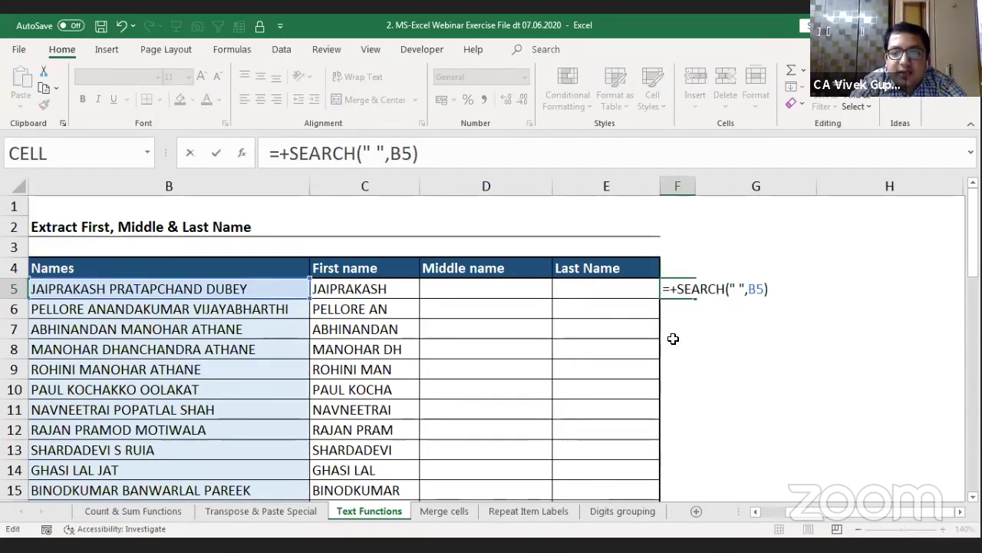
type("1")
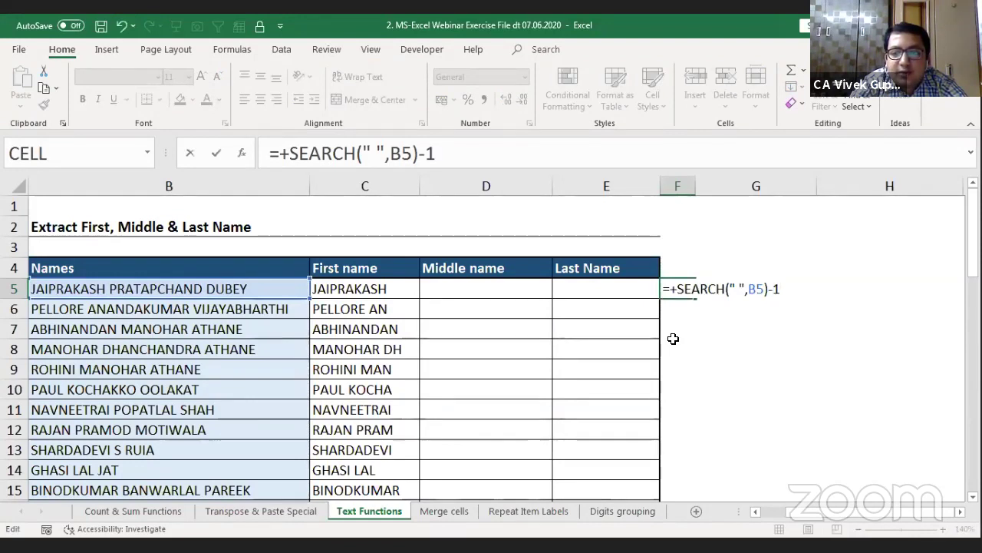
key("ctrl+Return")
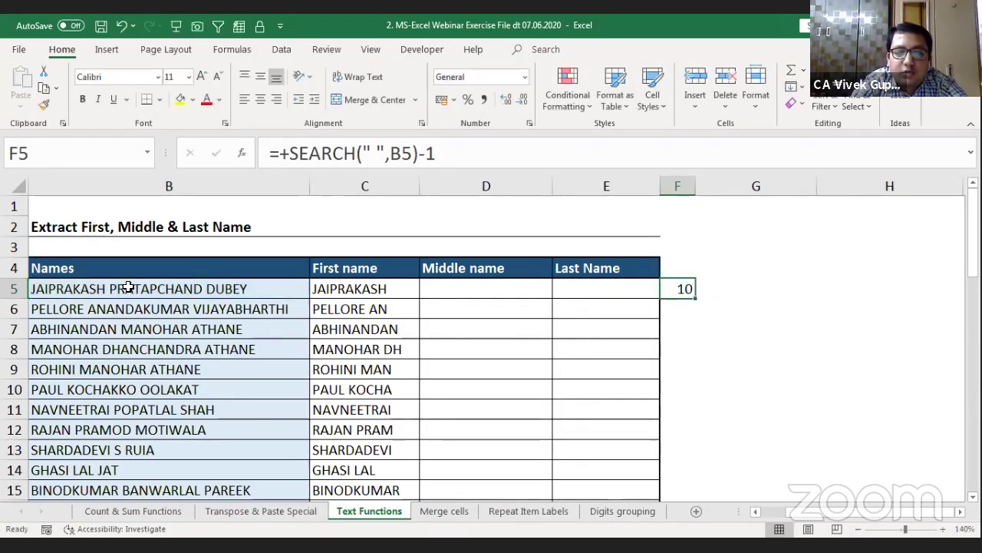
left_click(384, 291)
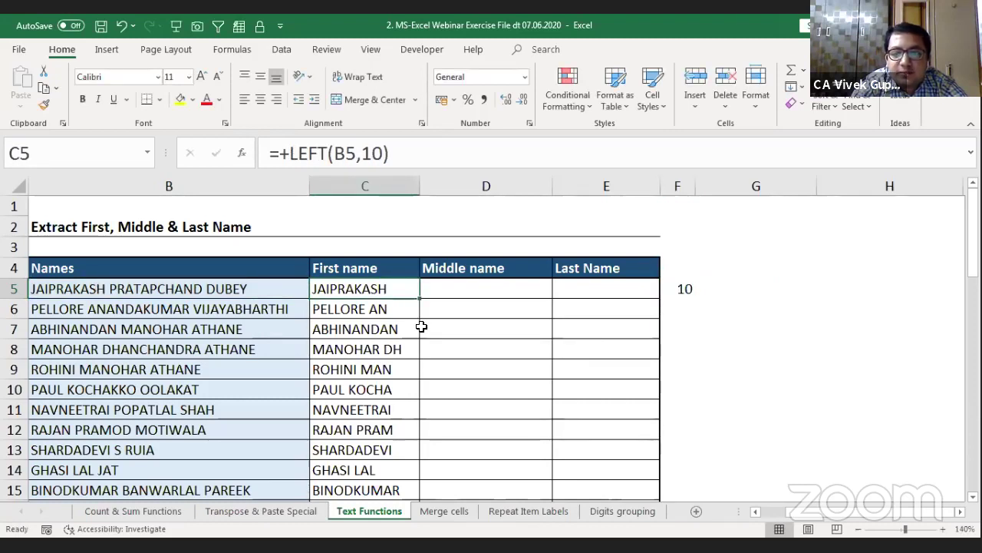
left_click(682, 289)
Step: Replace C5's fixed length 10 with SEARCH(" ",B5)-1 and fill it down the column
key("F2")
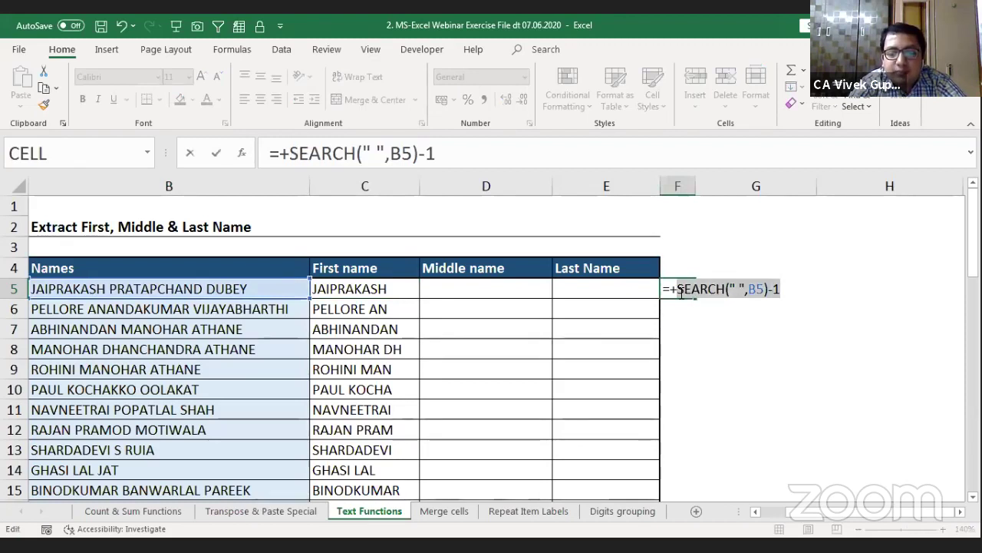
key("shift+Tab")
key("shift+Tab")
key("shift+Tab")
key("F2")
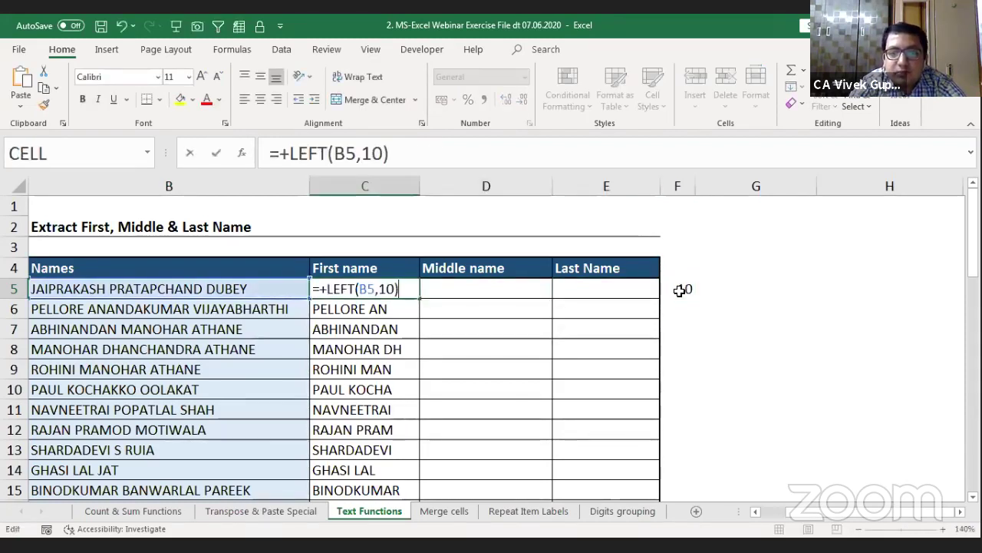
key("Left")
key("BackSpace")
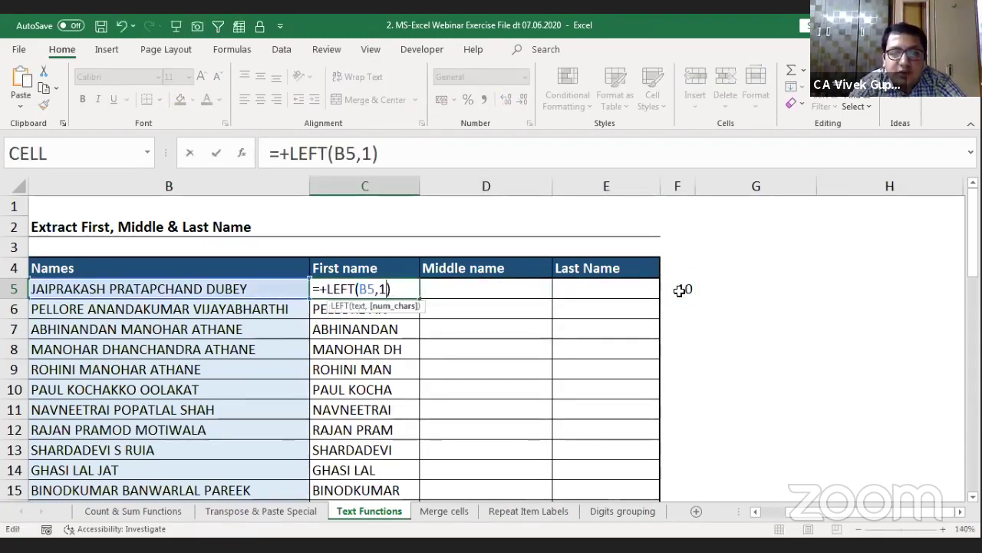
key("BackSpace")
type("SEARCH(\" \",B5)-1")
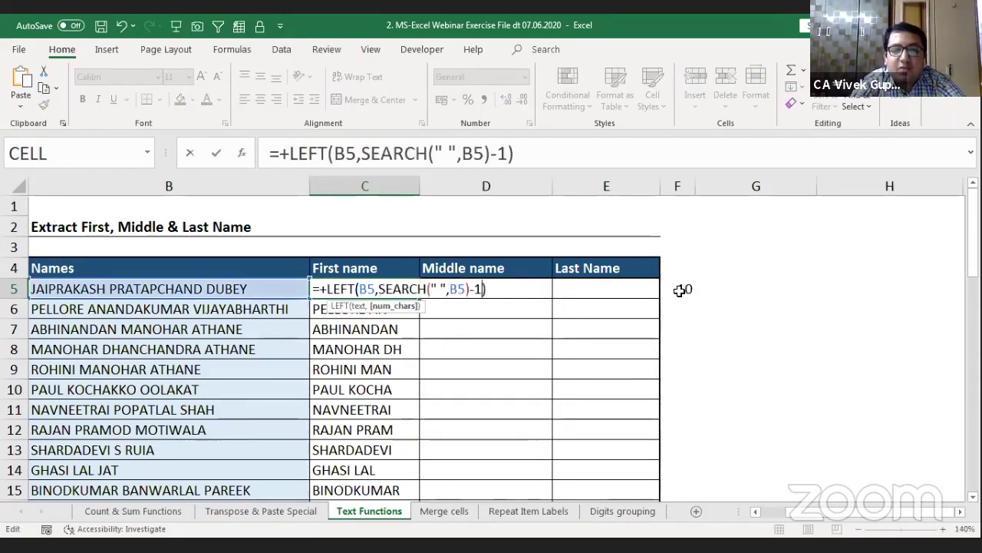
key("Return")
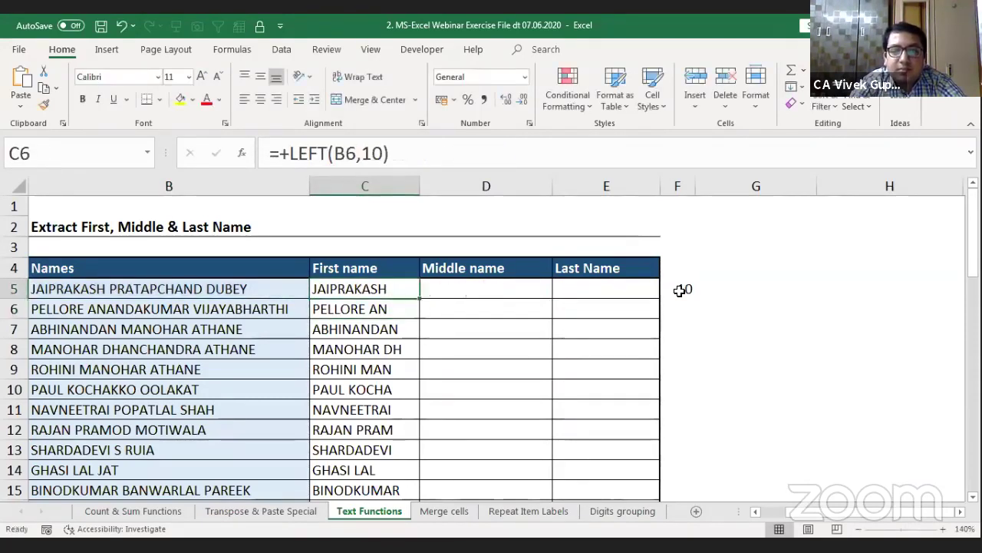
key("Up")
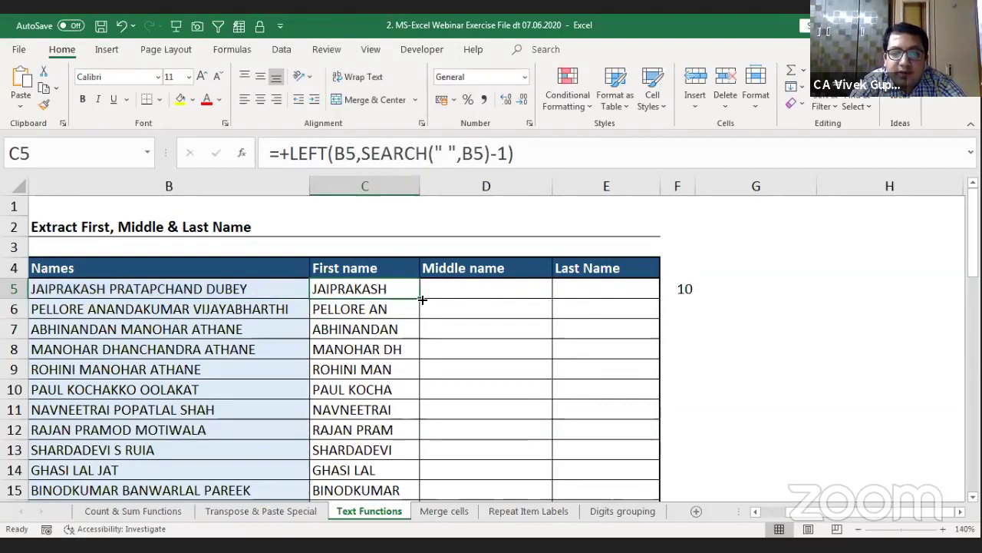
double_click(419, 299)
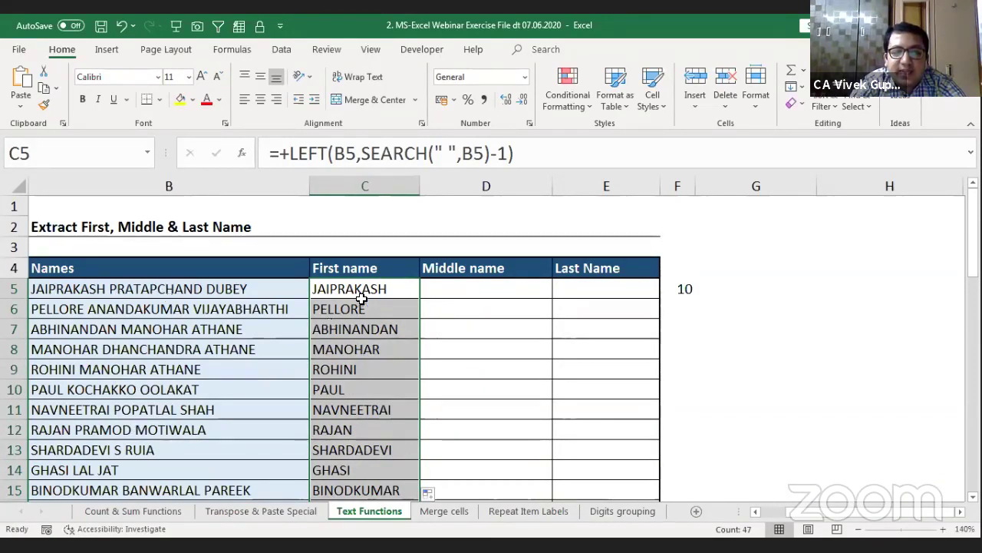
Step: Try 10 as C5's LEFT length argument, then cancel the change
left_click(396, 289)
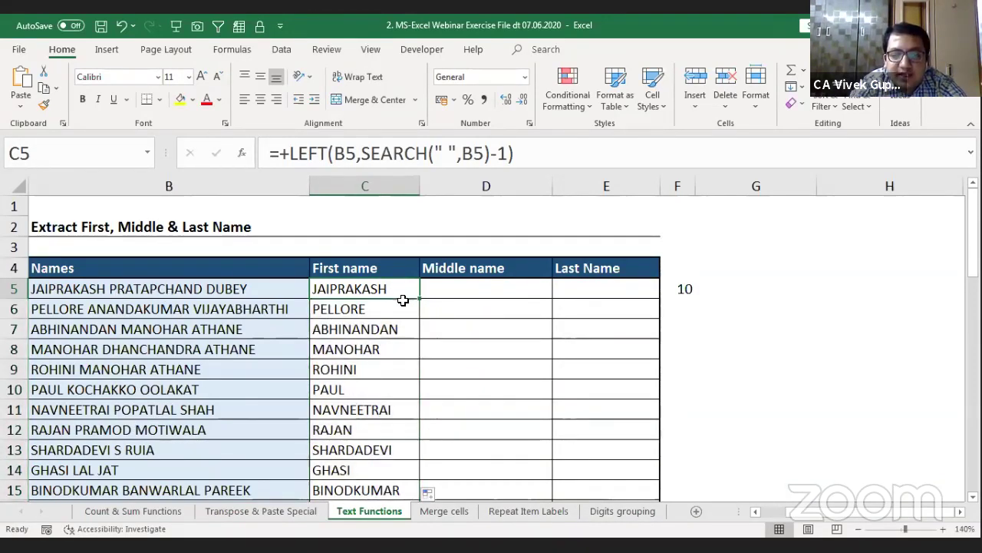
key("F2")
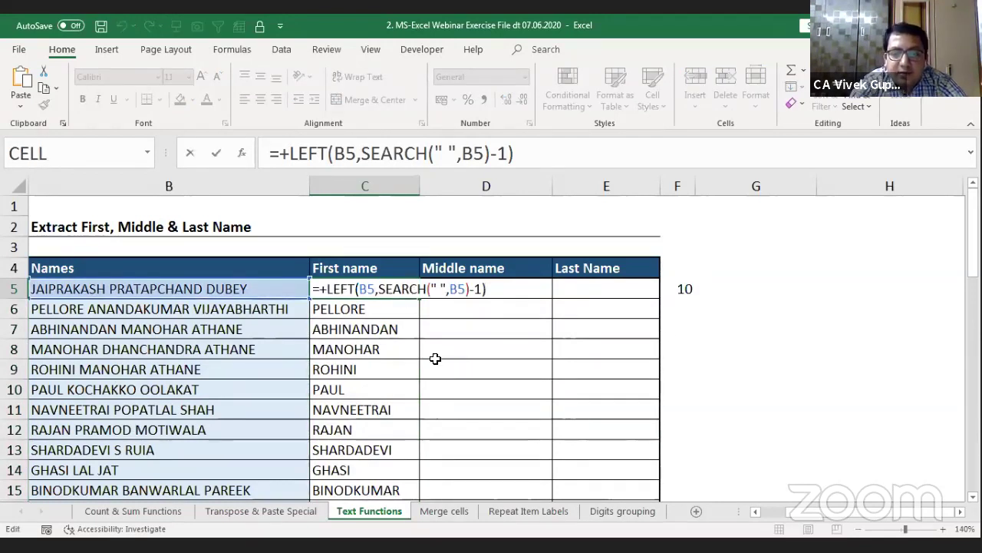
left_click(402, 292)
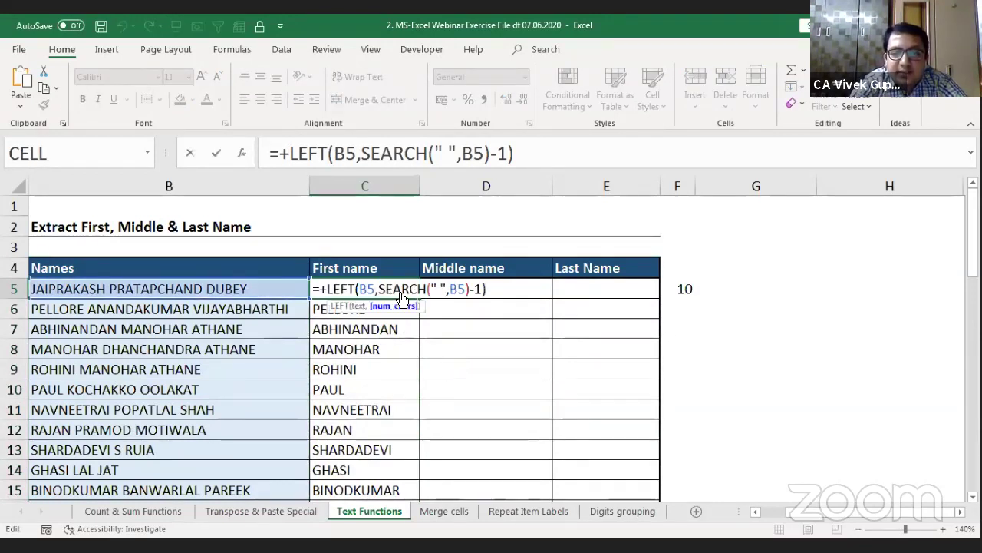
left_click(399, 305)
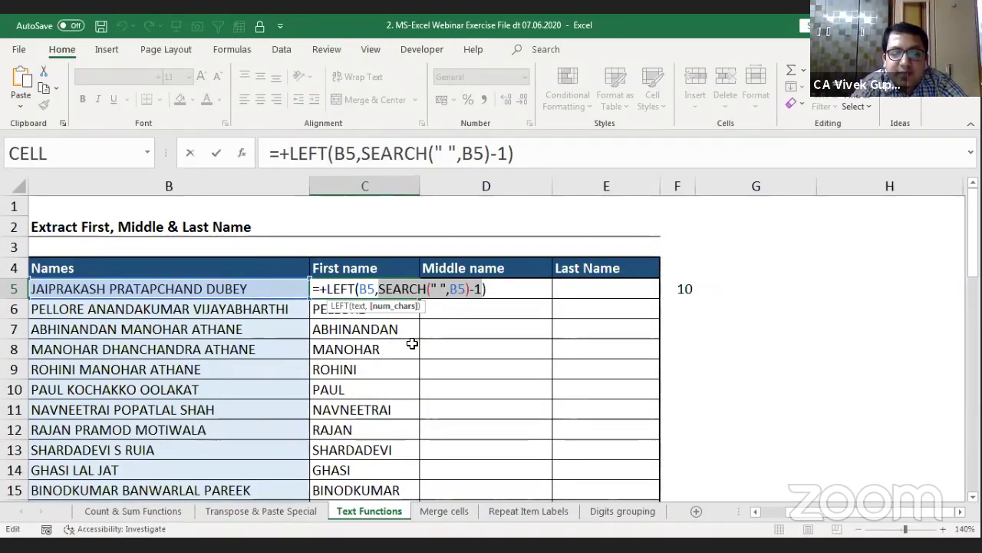
type("10")
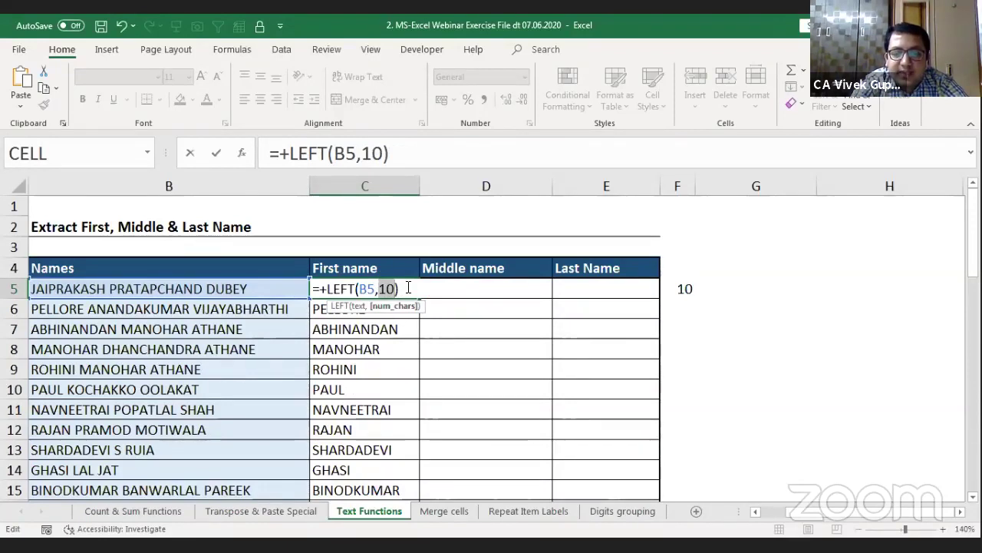
key("Escape")
Step: Try length 7 in C6's formula, cancel, and return to B5's full name
key("Down")
key("F2")
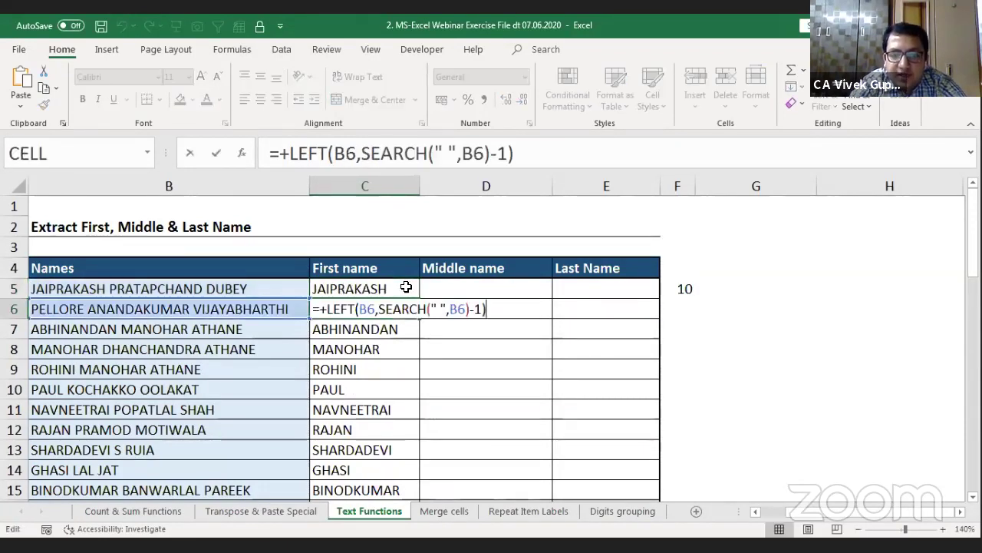
key("Left")
key("shift+Left")
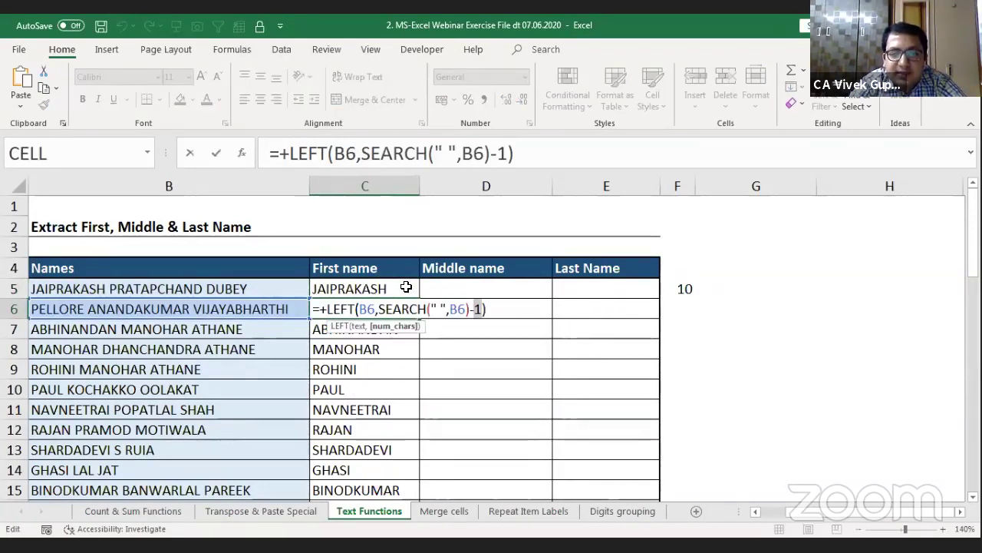
key("shift+Left")
key("shift+Left")
key("shift+Left")
key("shift+Left")
key("shift+Left")
key("shift+Left")
key("shift+Left")
key("shift+Left")
key("shift+Left")
key("shift+Left")
key("shift+Left")
key("shift+Left")
key("shift+Left")
key("shift+Left")
key("shift+Left")
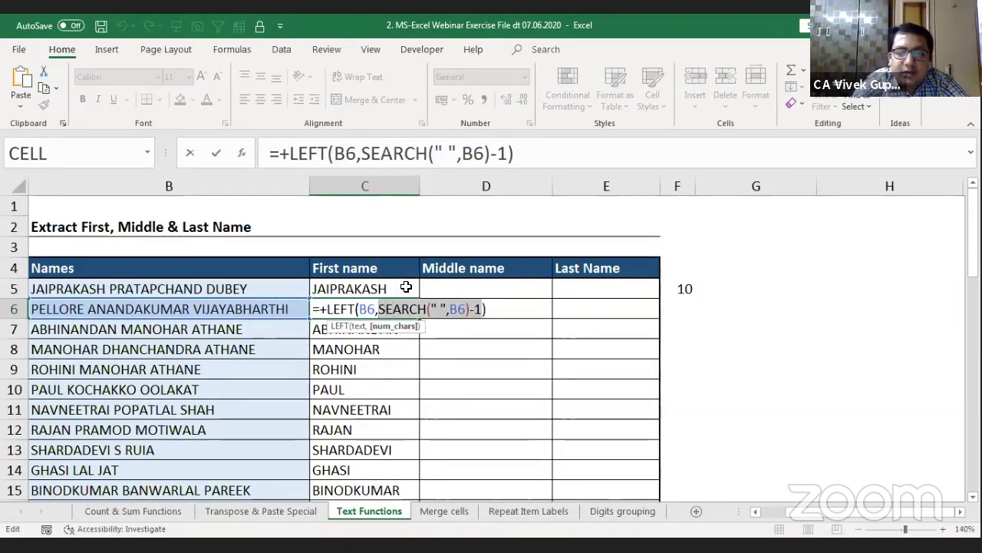
type("7")
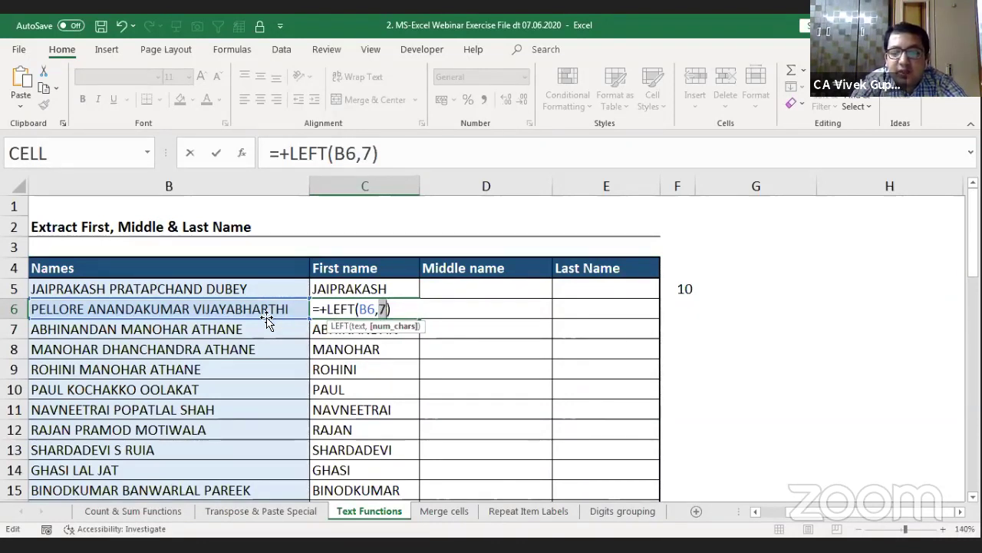
key("Escape")
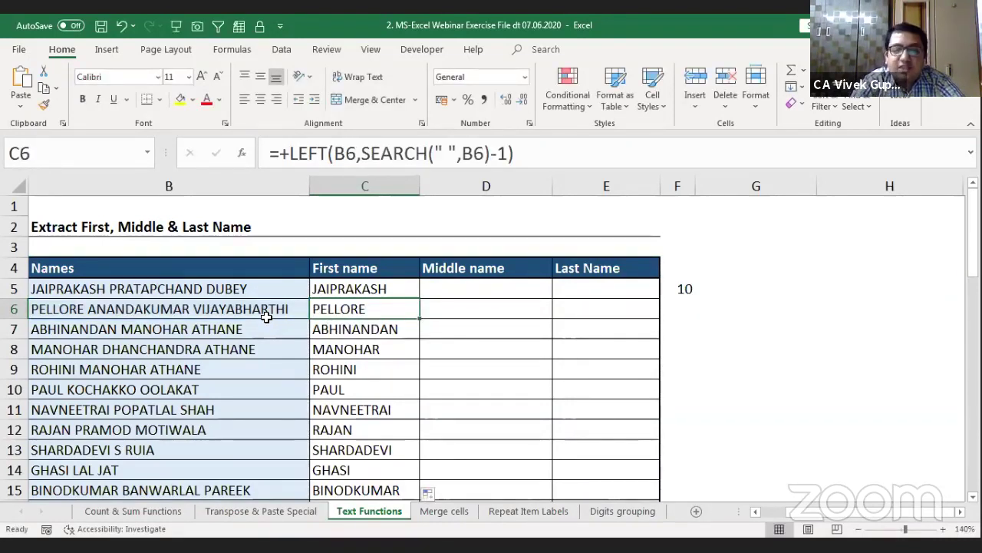
key("Up")
key("Up")
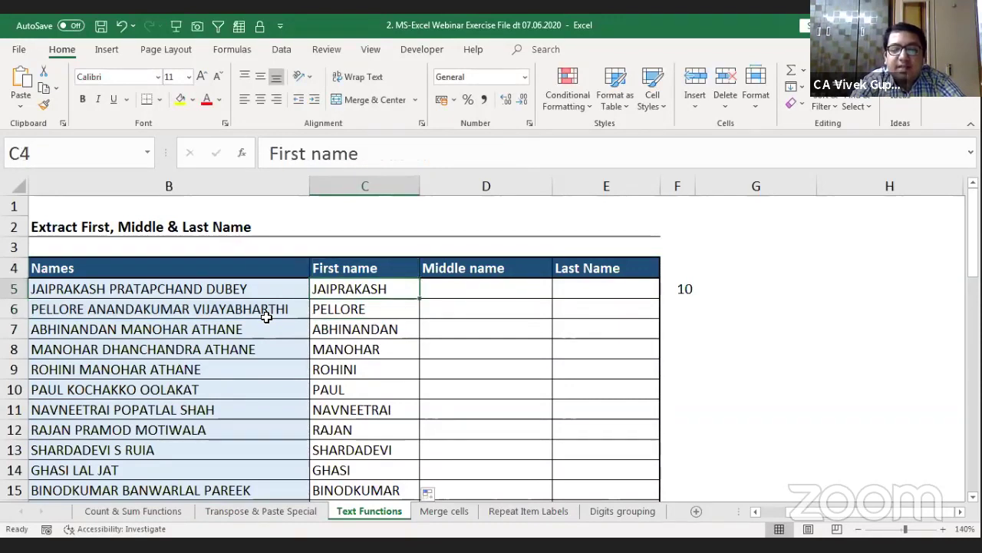
key("Down")
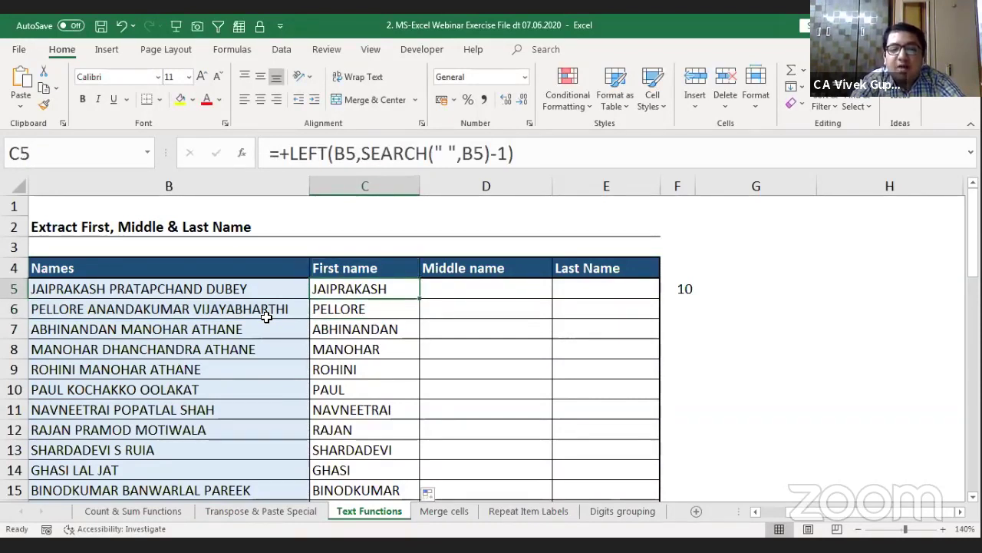
key("Left")
key("Left")
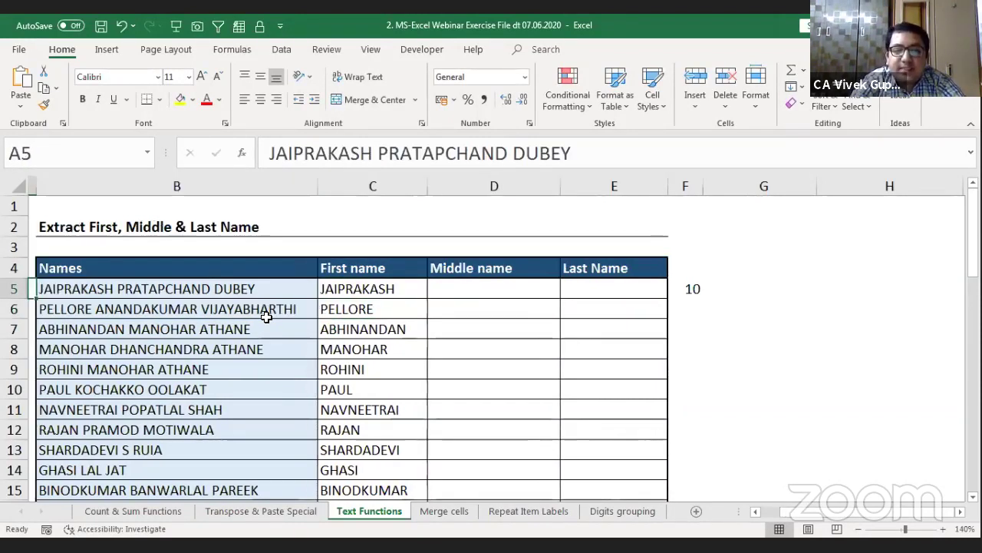
key("Right")
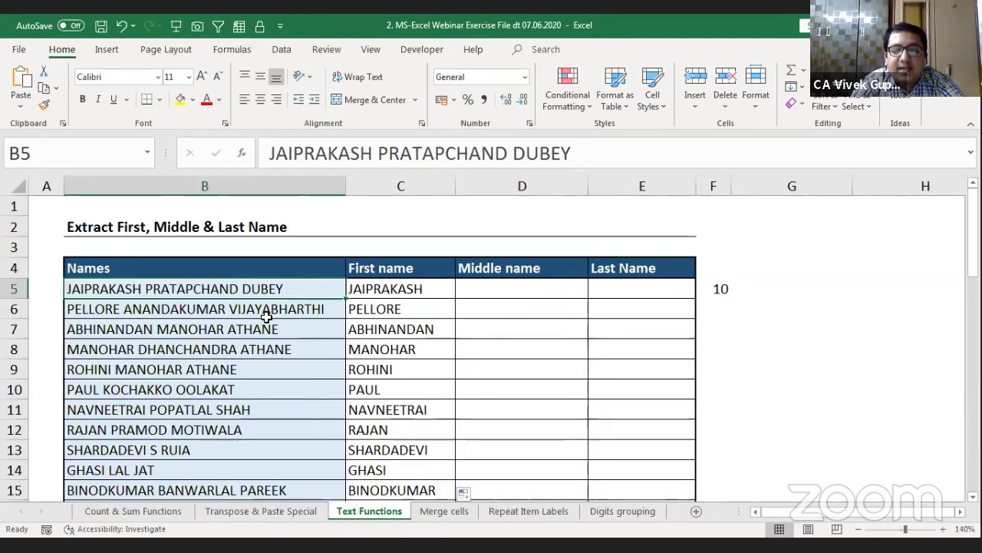
left_click(732, 296)
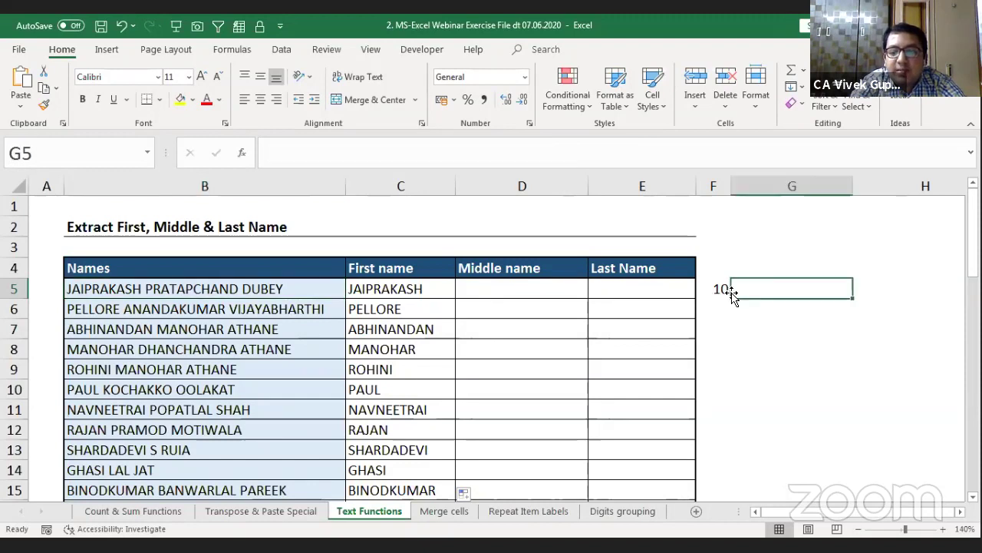
type("1")
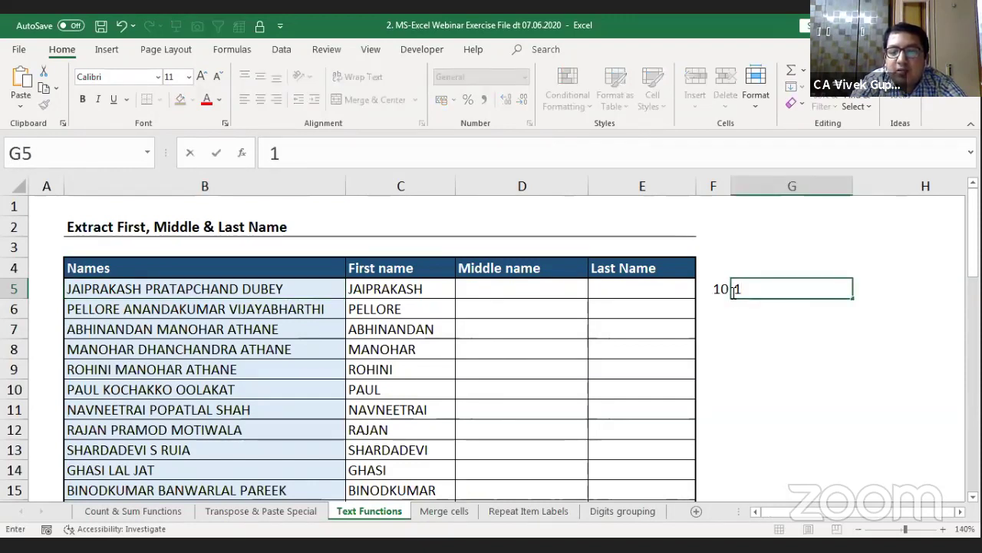
type("0")
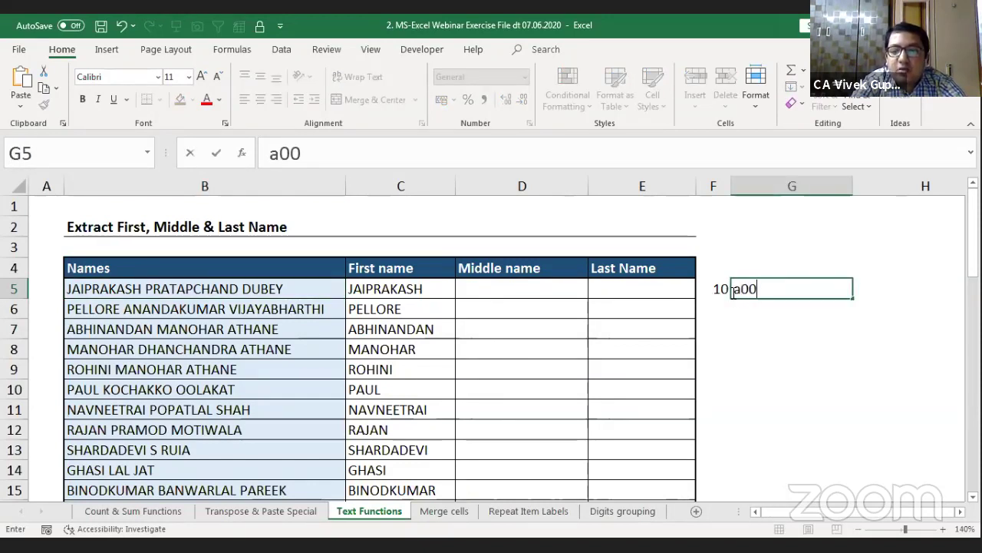
type("a001/28")
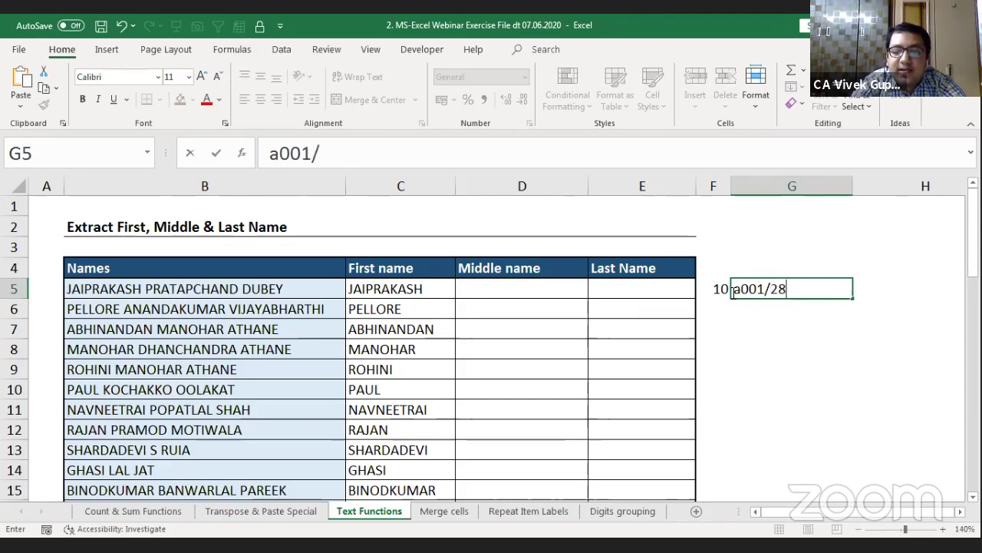
type("-05-")
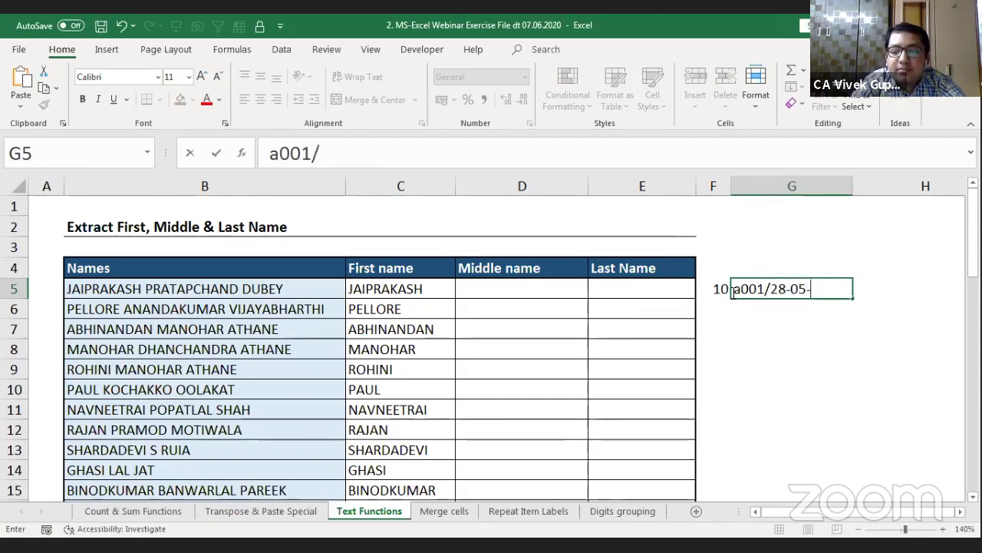
type("2016")
key("Return")
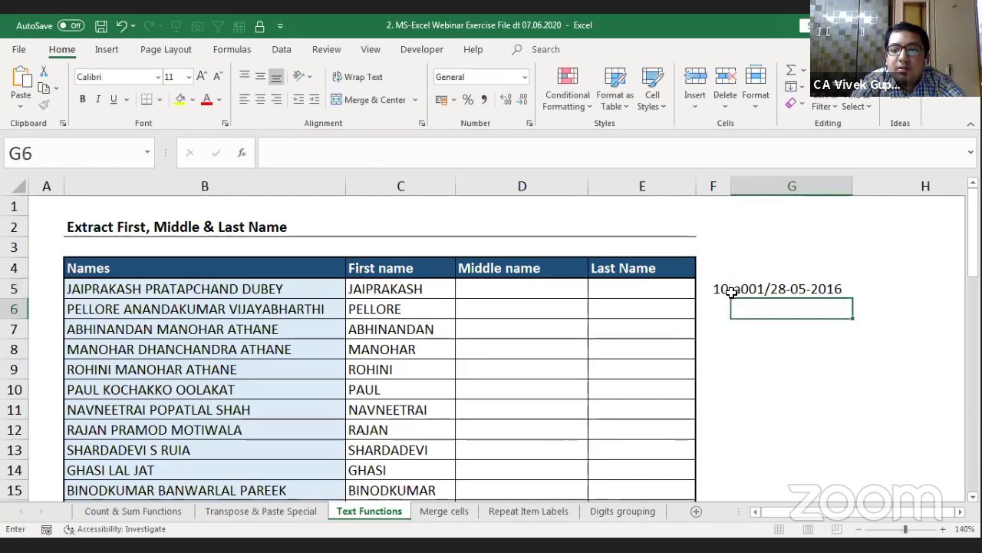
left_click(733, 293)
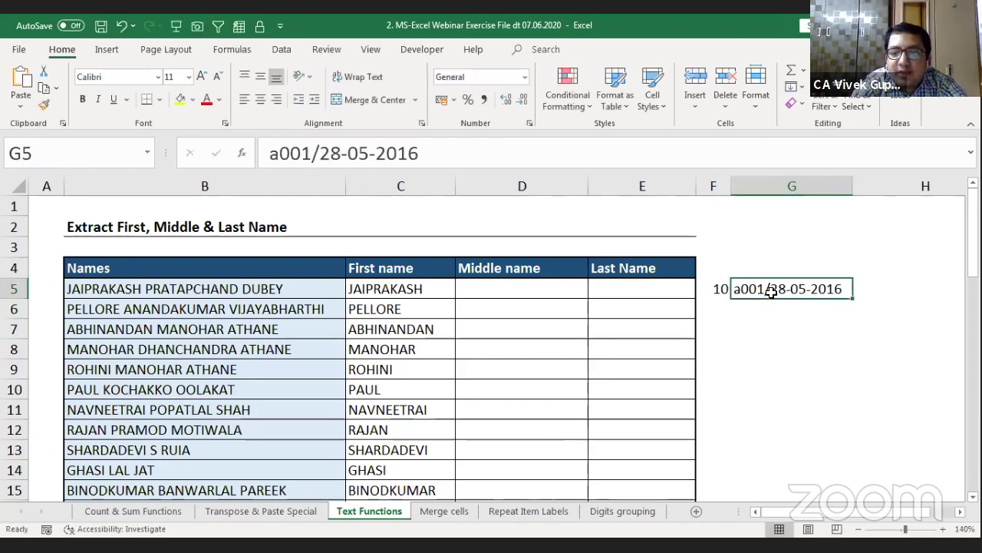
double_click(771, 289)
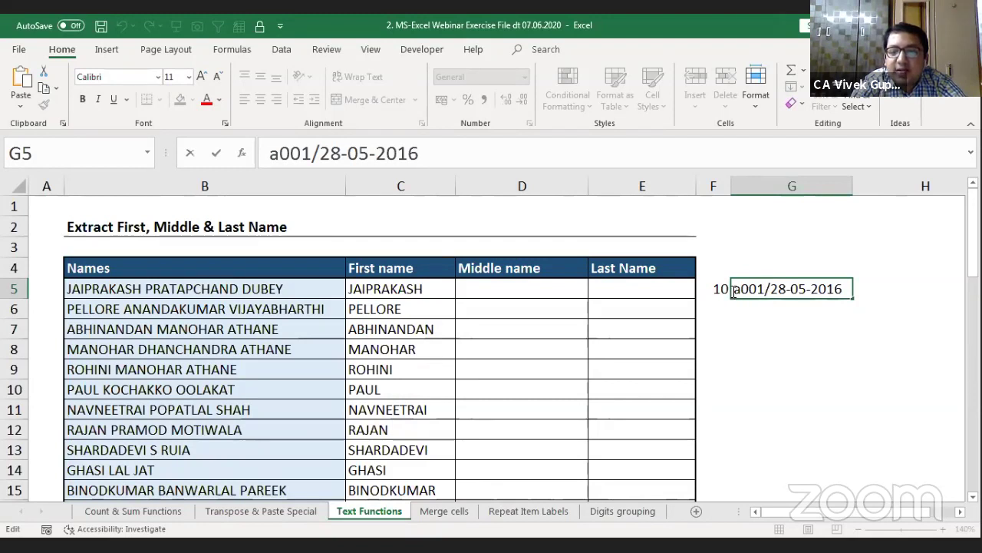
left_click_drag(734, 292, 764, 295)
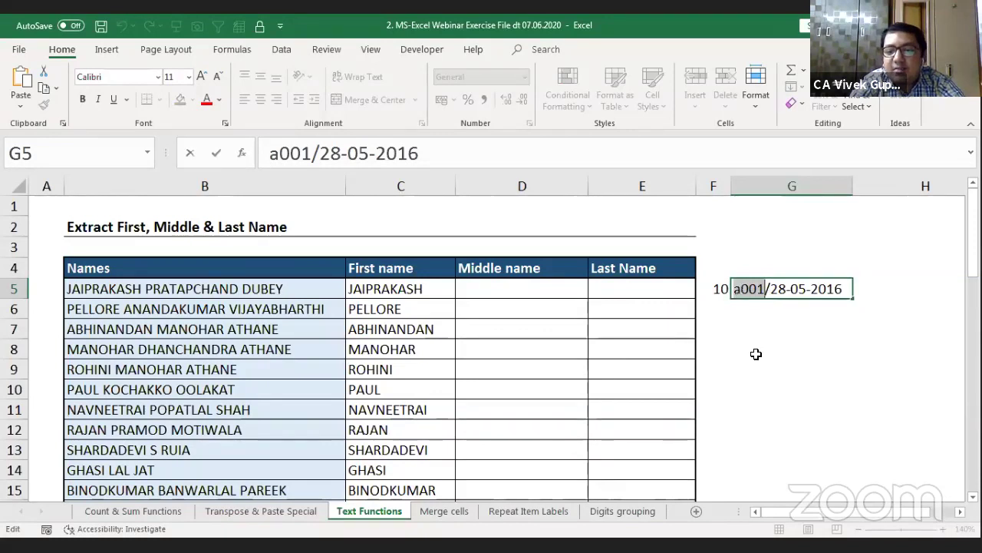
key("Escape")
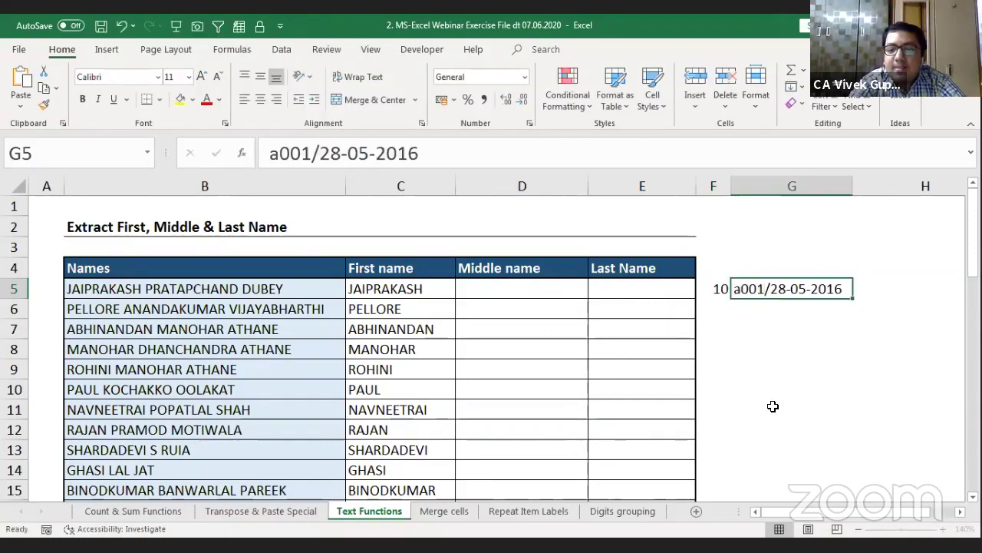
key("Delete")
key("Left")
key("Left")
key("Left")
key("Left")
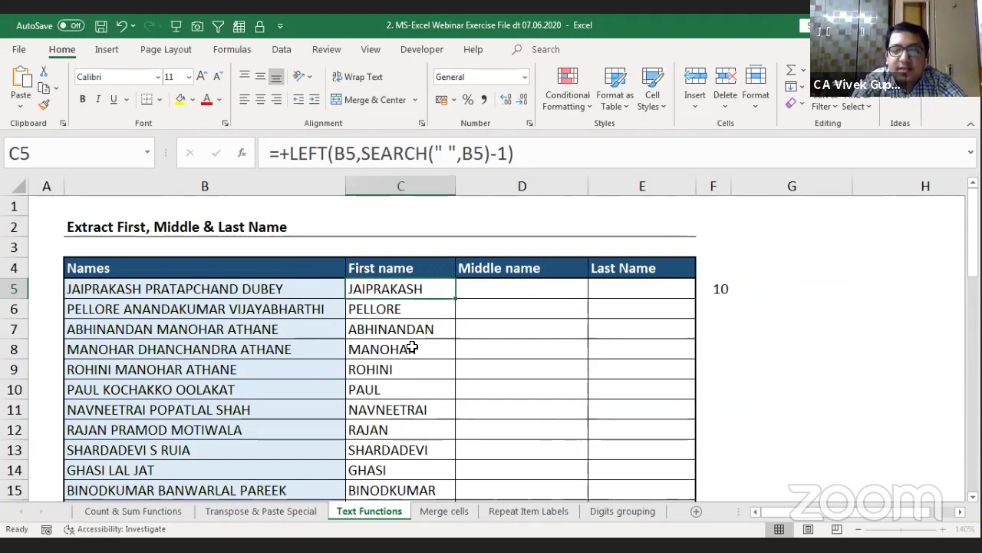
Step: Delete the helper formula showing 10 from F5
key("Right")
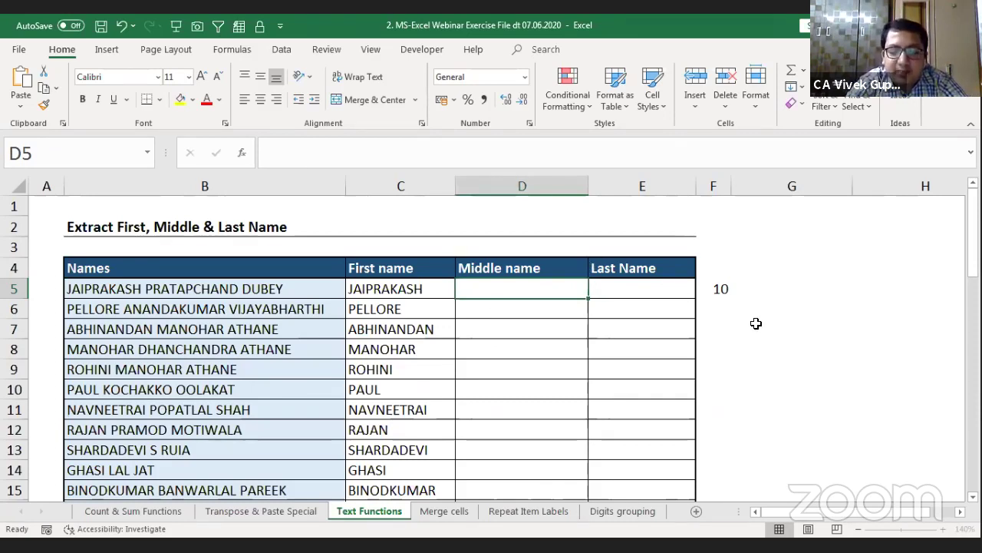
key("Right")
key("Right")
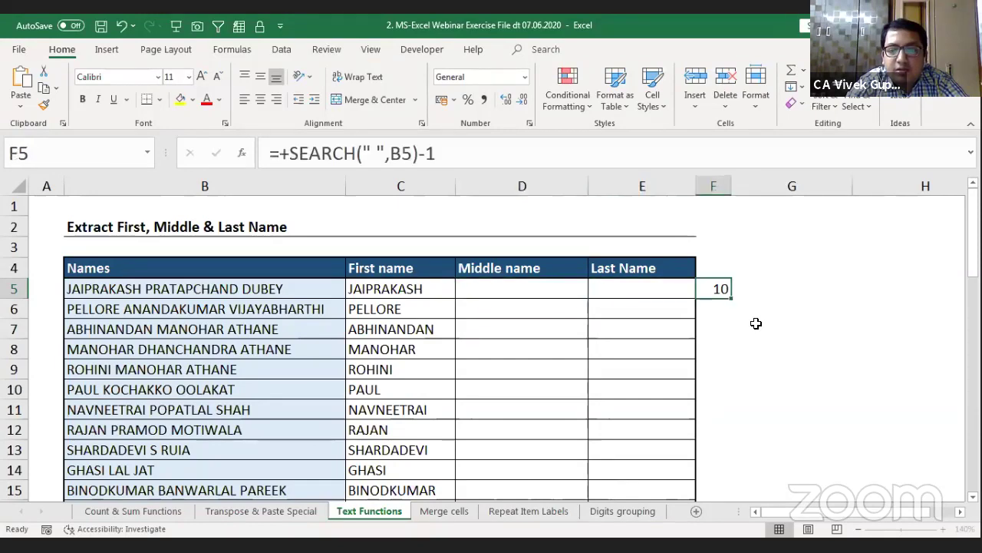
key("Delete")
key("Right")
key("Right")
key("Right")
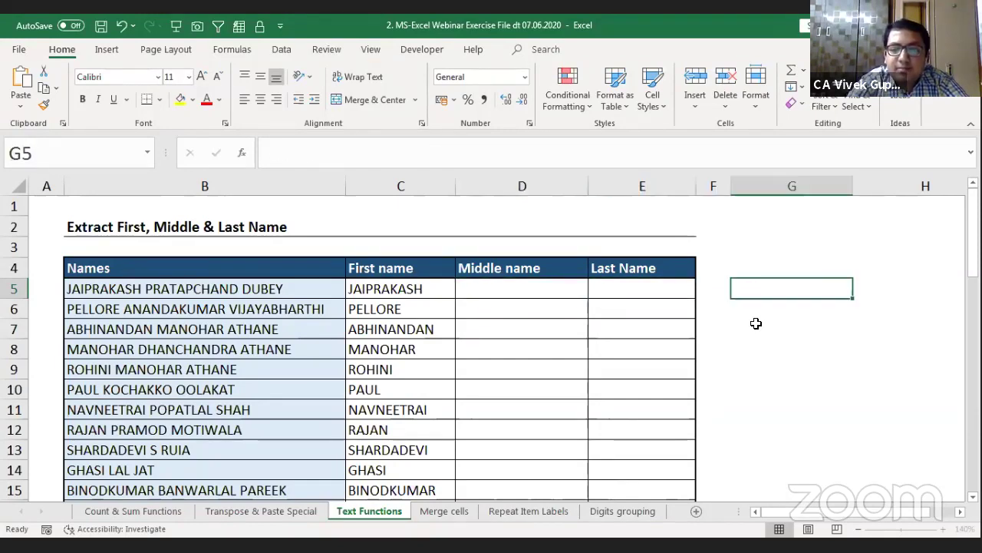
key("Left")
key("Left")
key("Home")
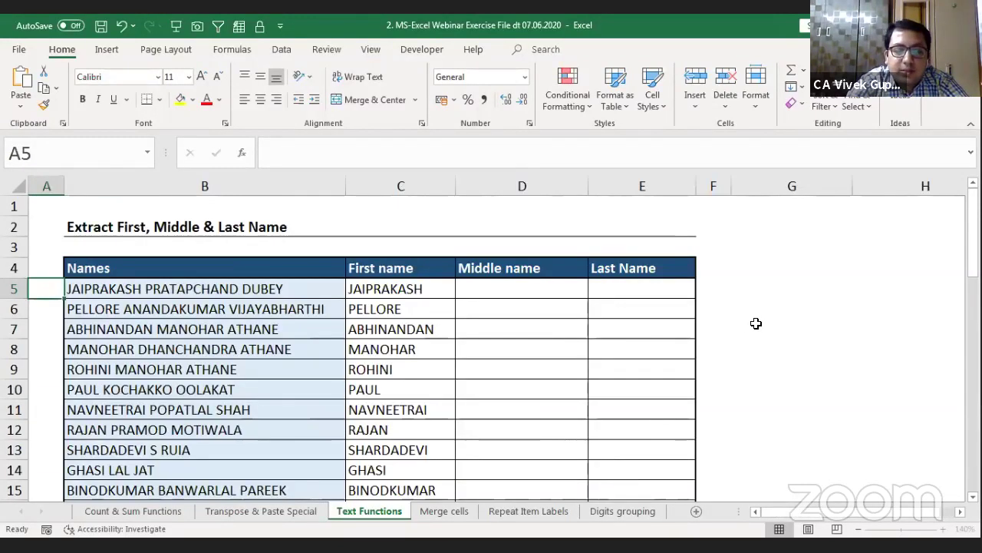
Step: Check B5 and D5, then select the empty F5 beside the table
left_click(158, 287)
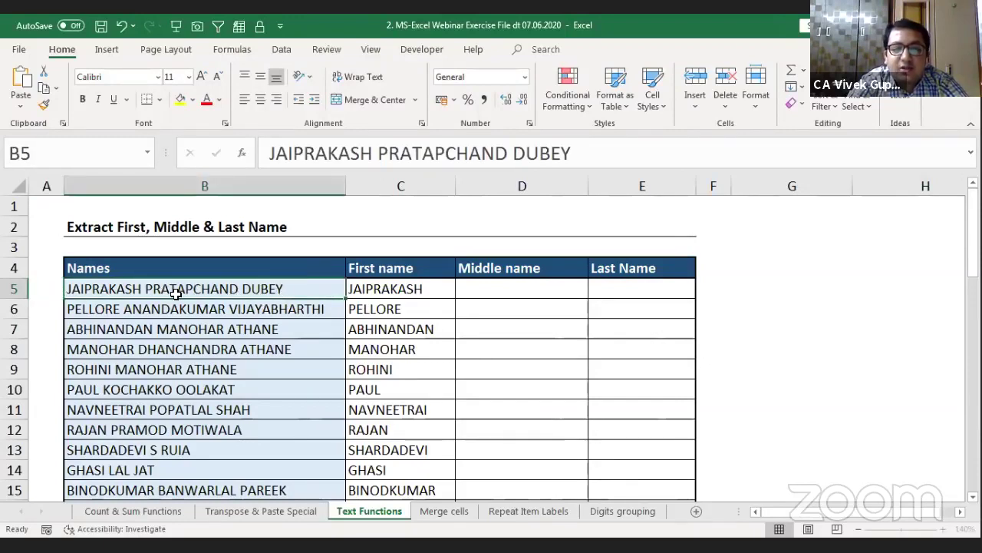
left_click(486, 291)
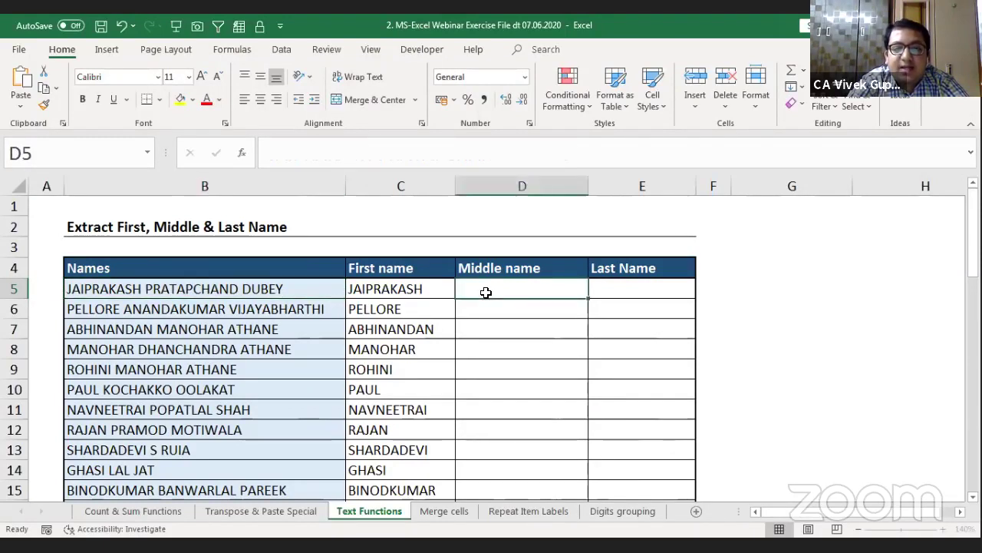
left_click(708, 291)
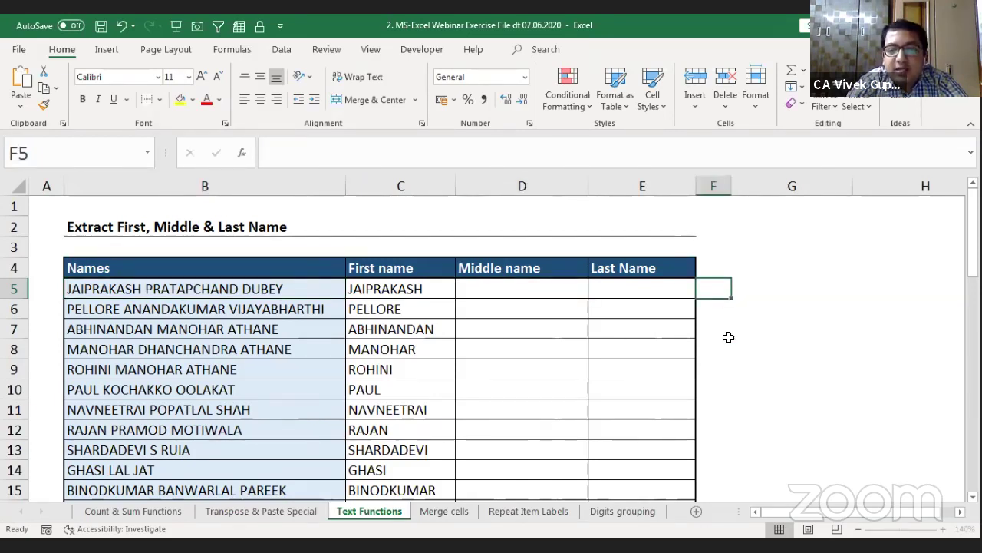
Step: Enter =+SUBSTITUTE(B5," ",REPT(" ",100)) in F5 so each space becomes 100 spaces
type("+")
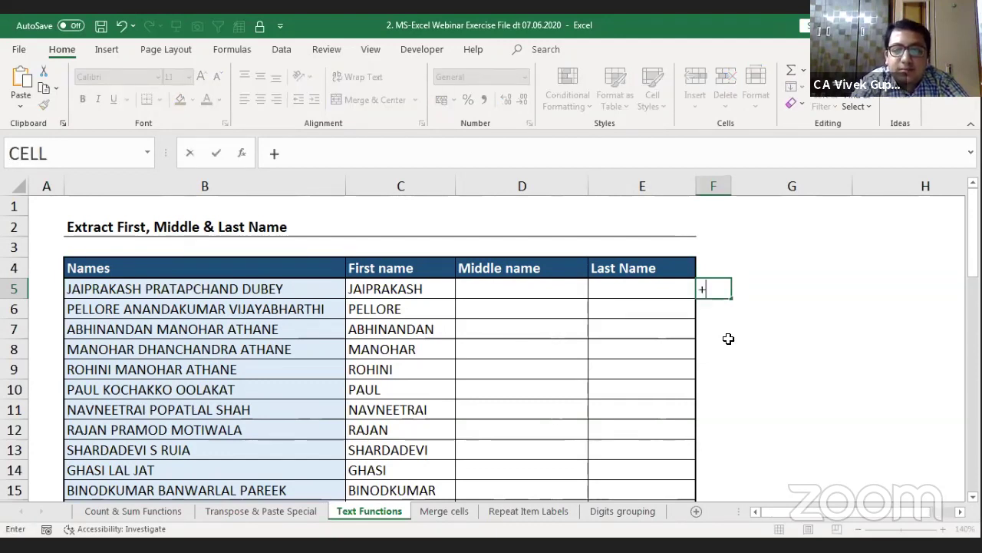
type("su")
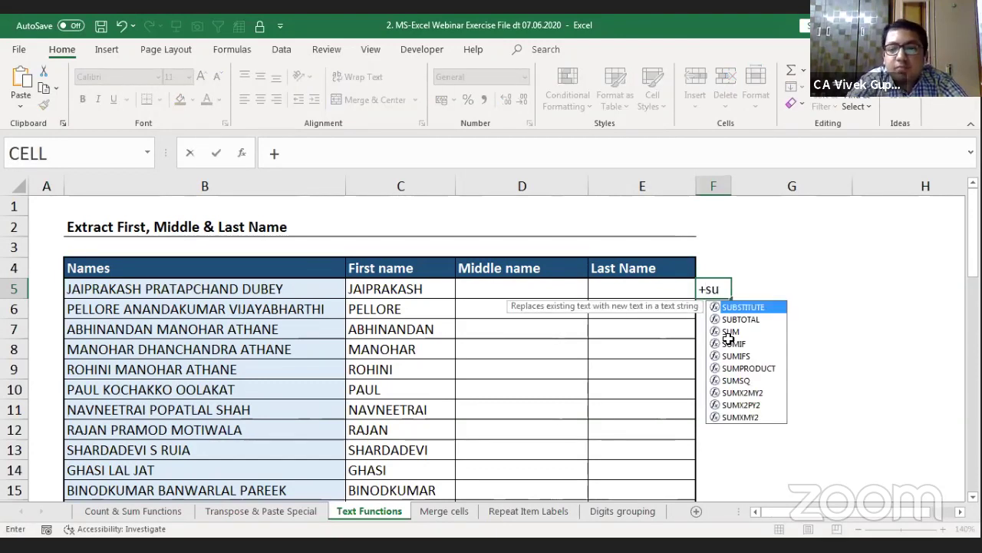
key("Tab")
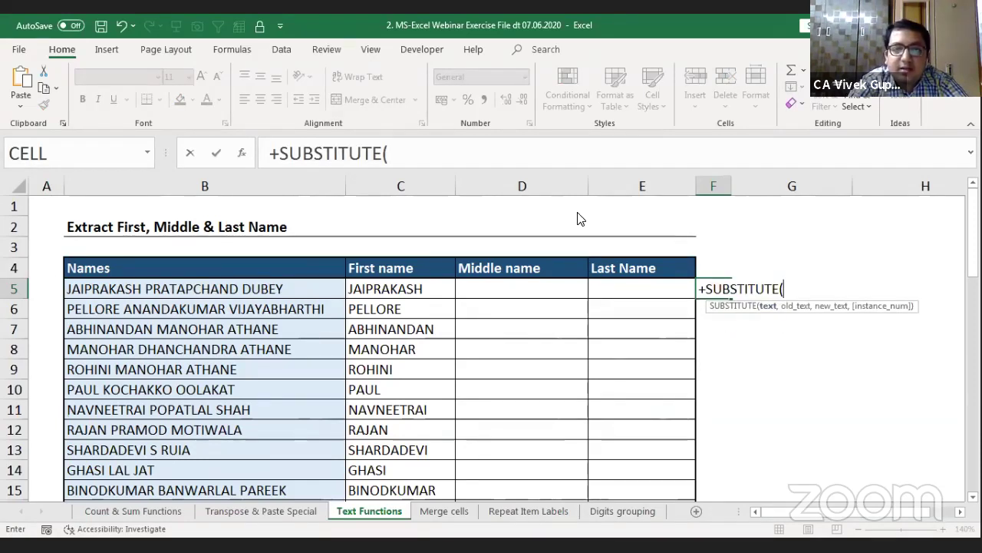
left_click(114, 289)
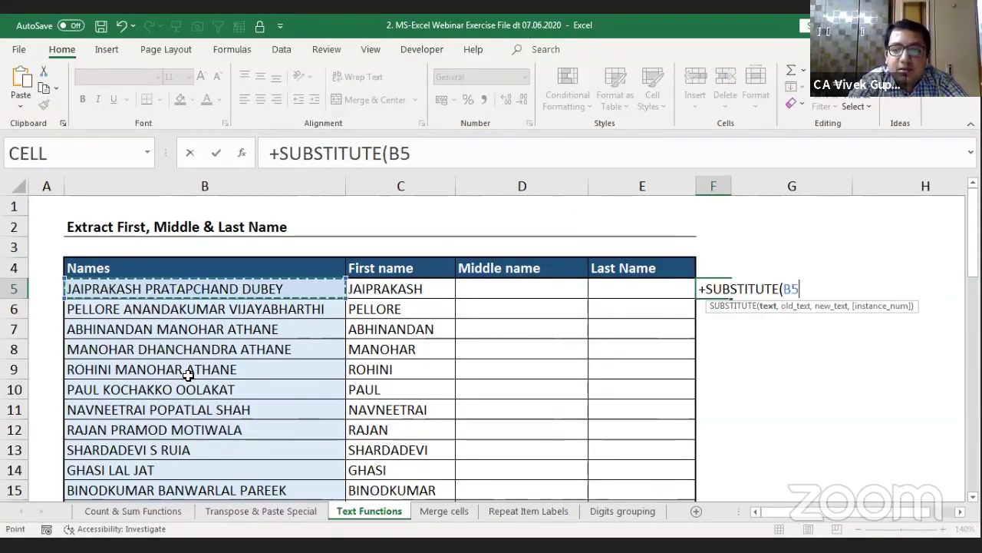
type(",")
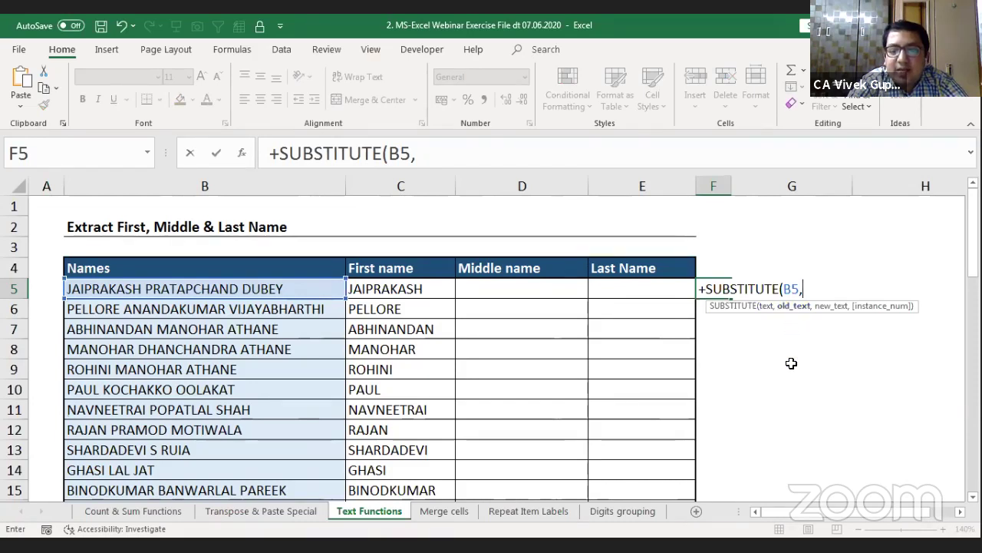
type("\" ")
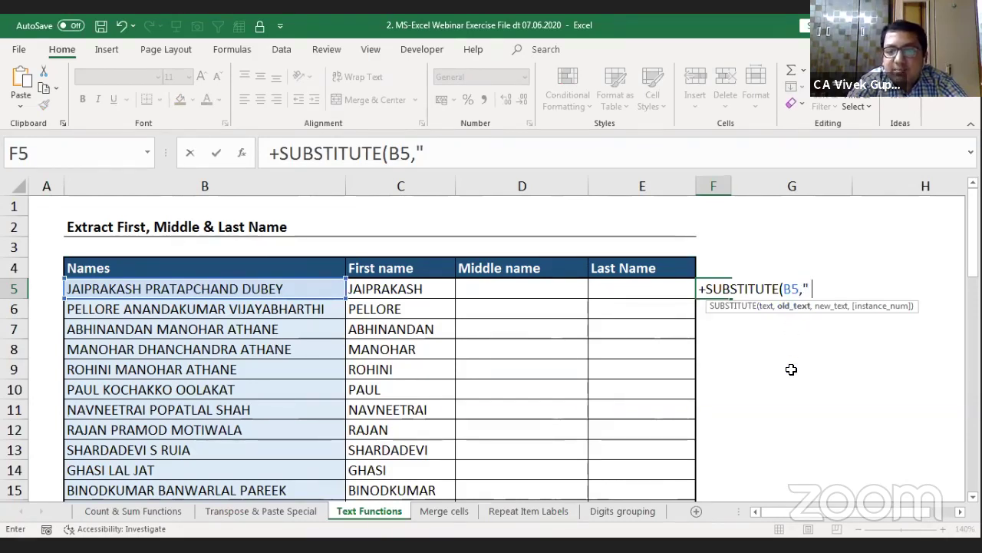
type("\"")
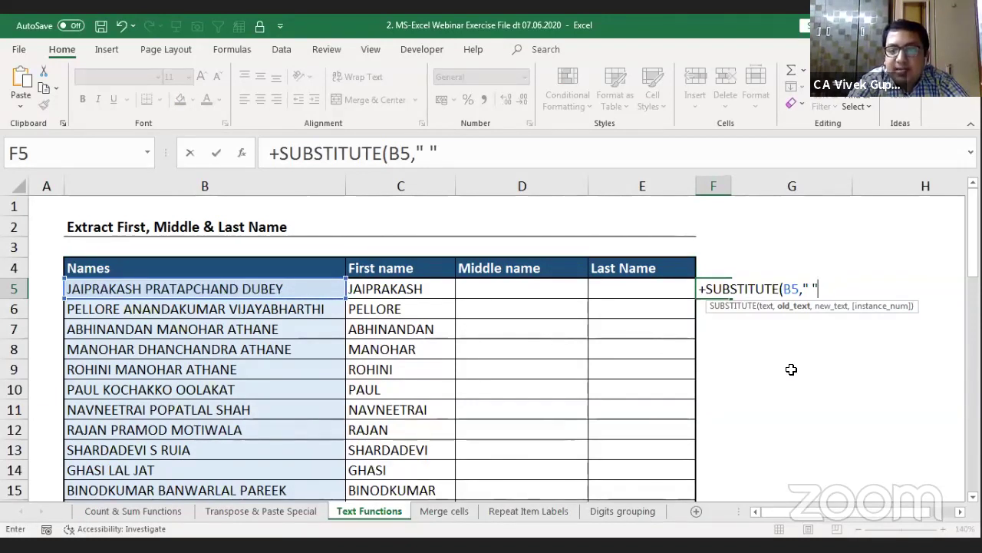
type(",")
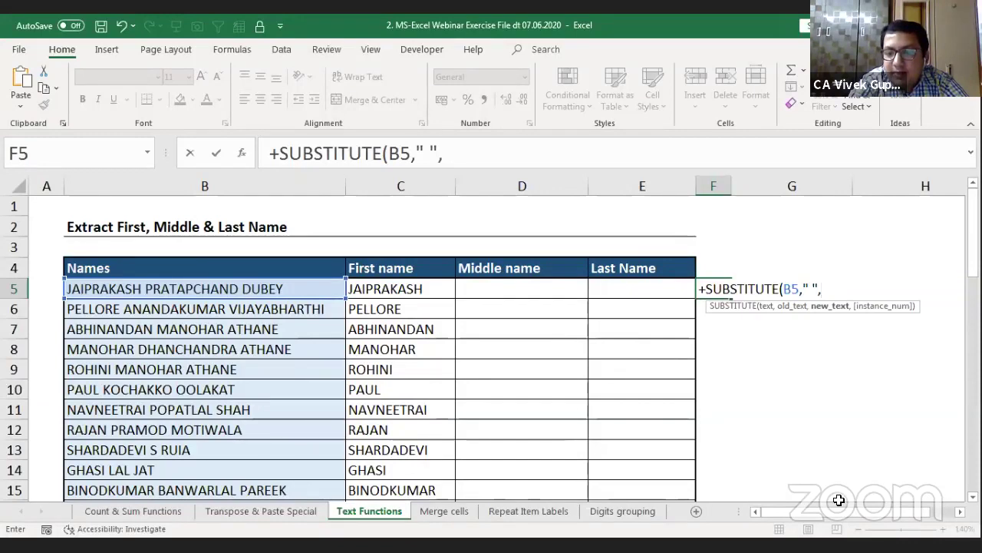
left_click_drag(840, 513, 857, 511)
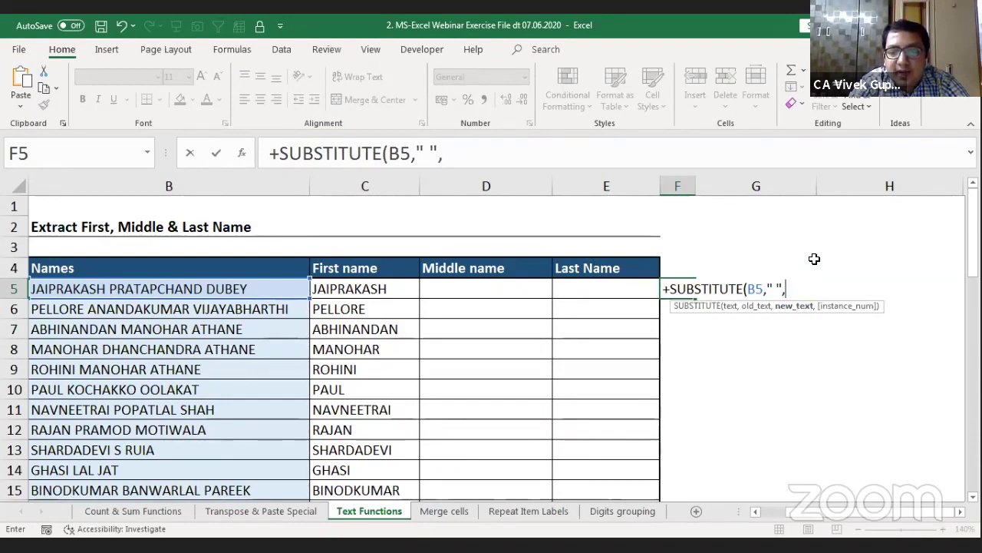
type("r")
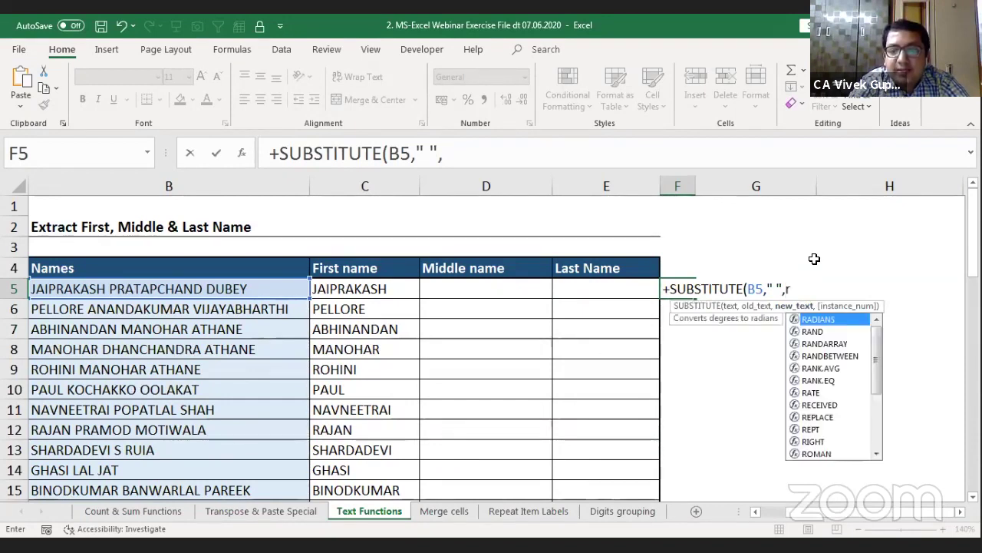
type("ep")
key("Down")
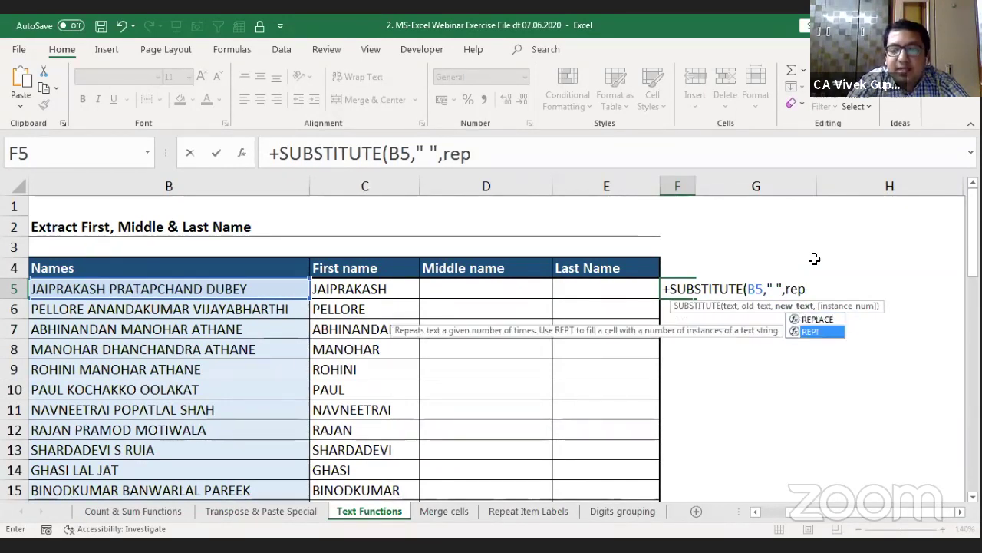
key("Tab")
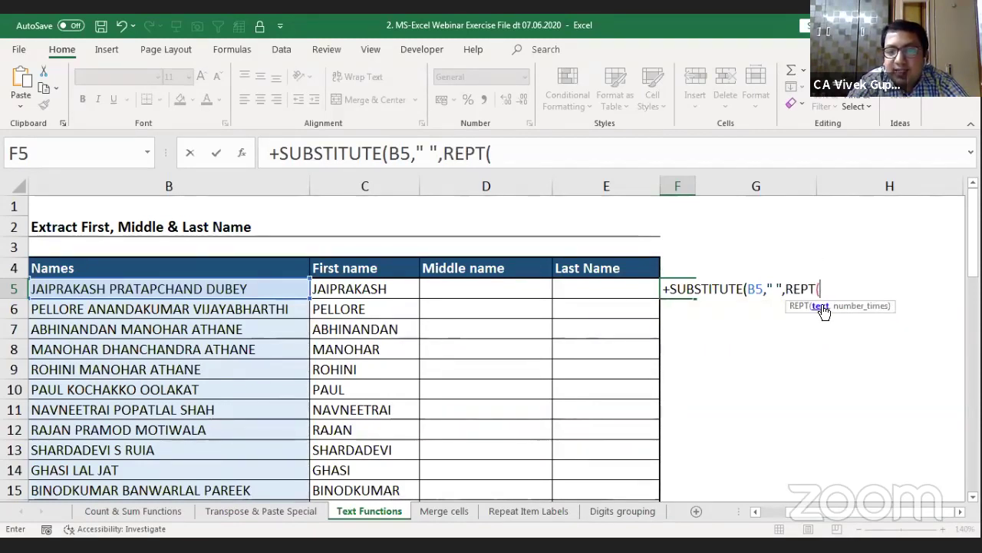
type("\" ")
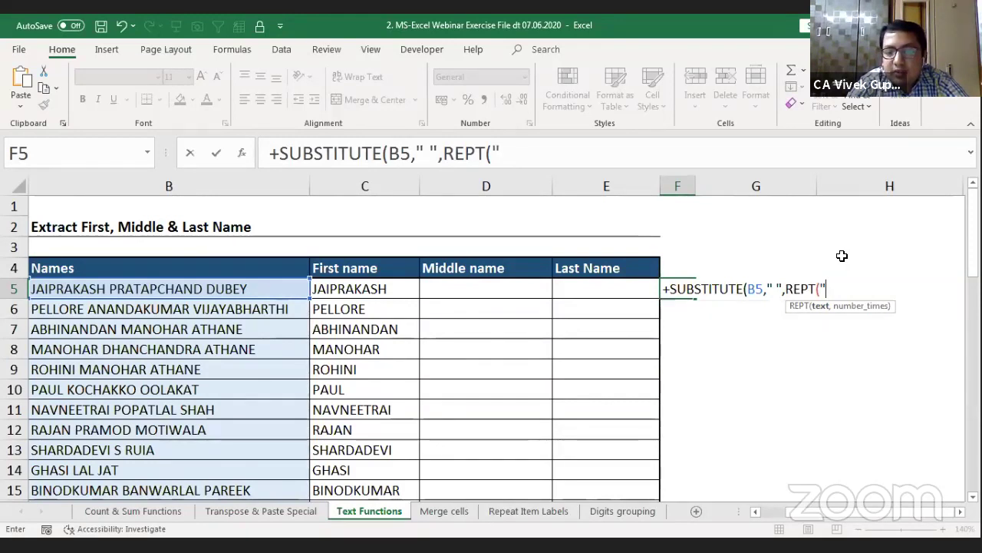
type("\"")
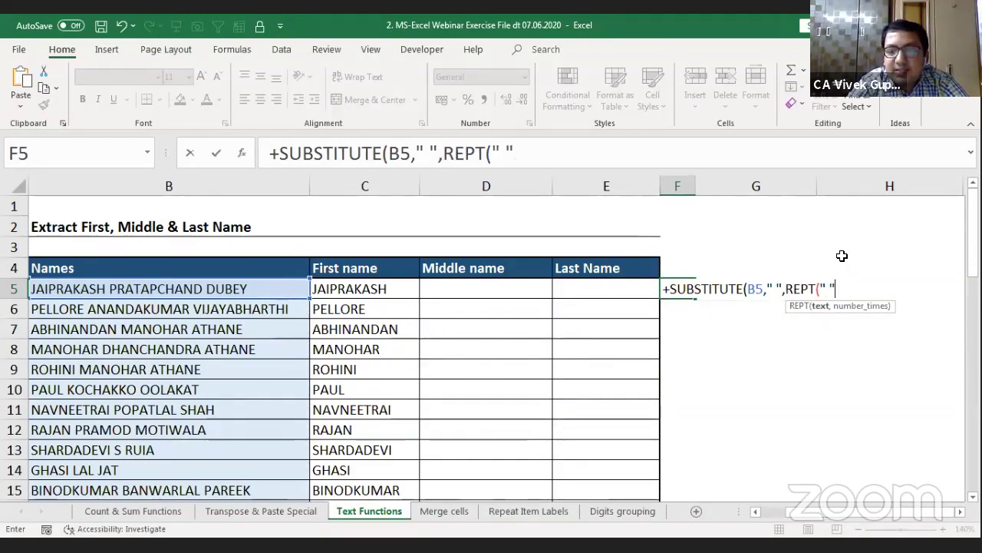
key("Return")
key("Return")
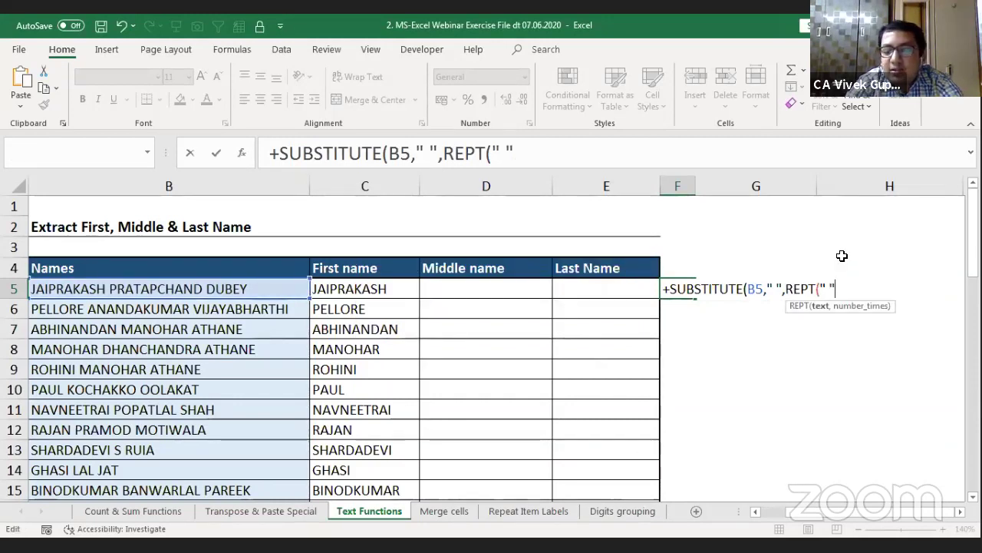
type(",100")
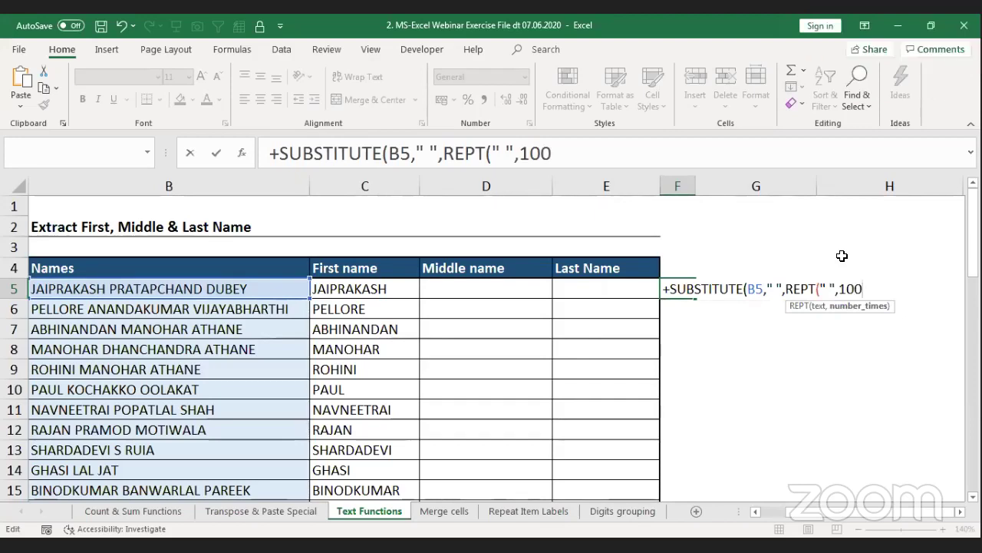
type(")")
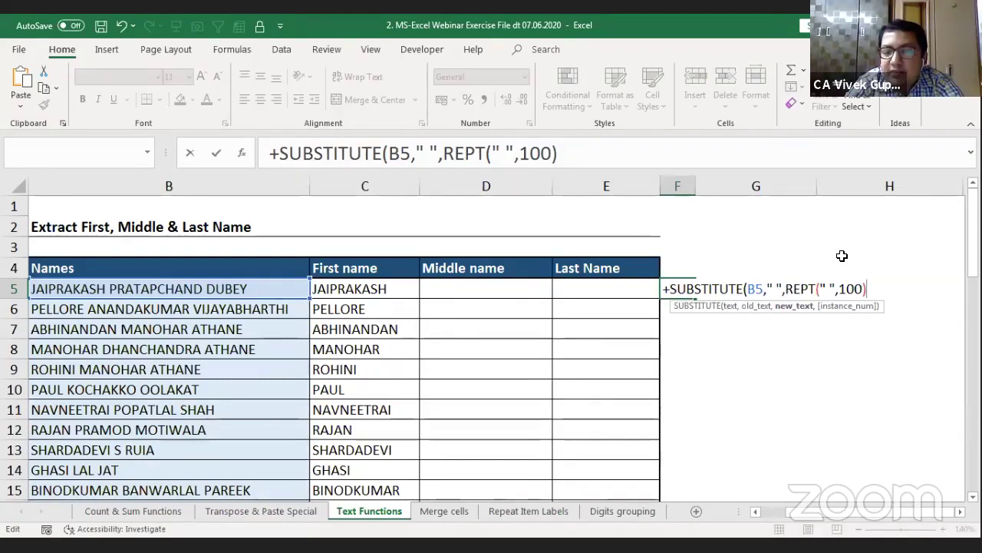
type(")")
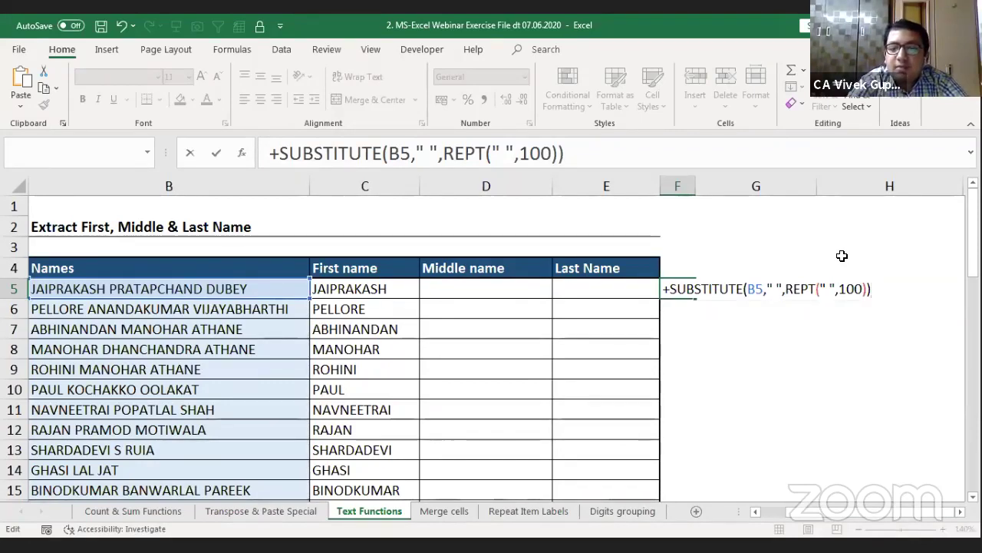
key("Return")
Step: Scan along row 5 to confirm the spread-out name parts all come from F5
key("Right")
key("Right")
key("Right")
key("Right")
key("Right")
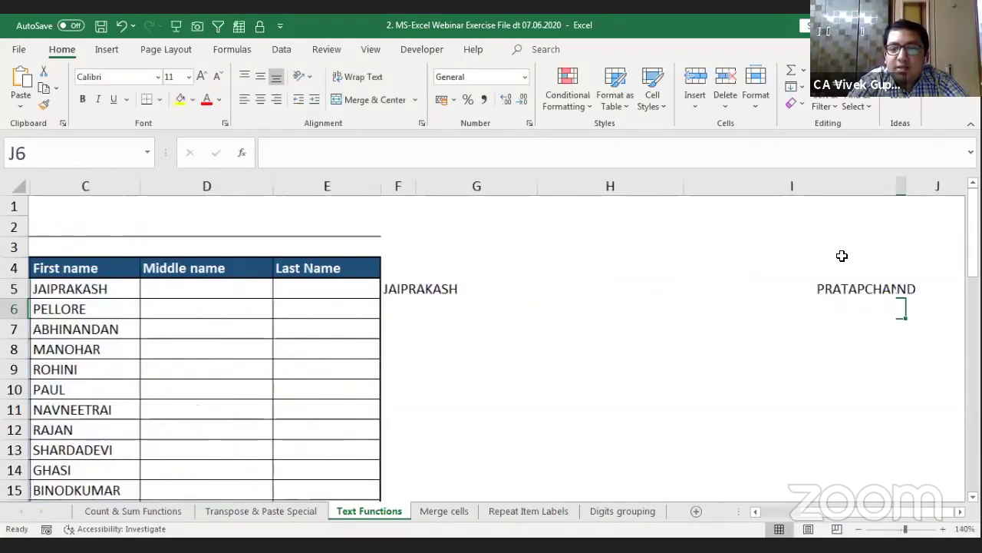
key("Left")
key("Left")
key("Left")
key("Left")
key("Left")
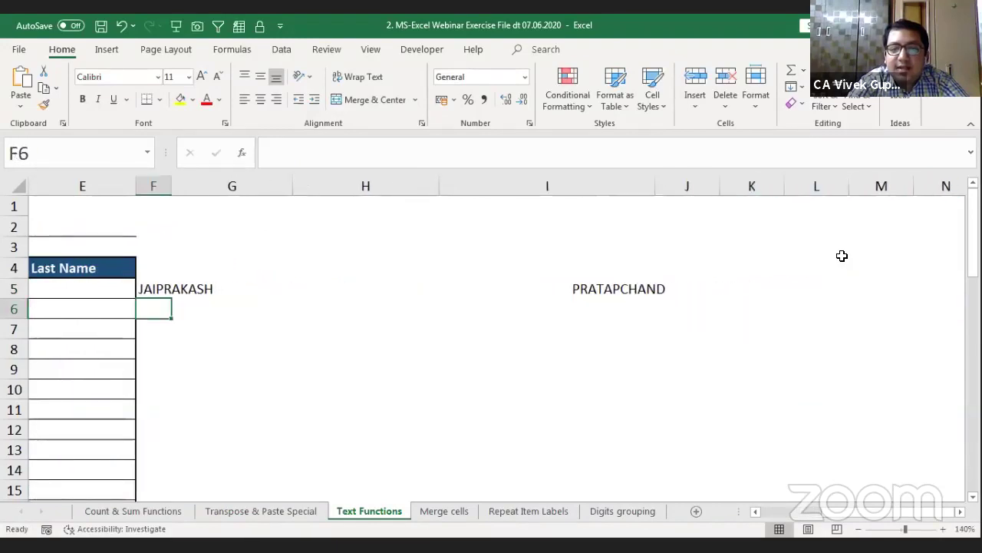
key("Up")
key("Right")
key("Right")
key("Right")
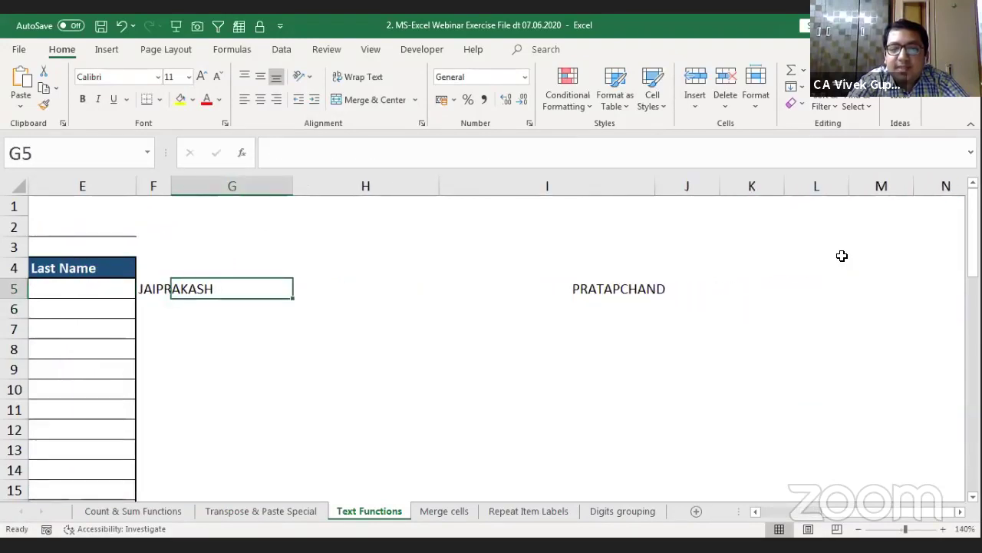
key("Left")
key("Left")
key("Left")
key("Right")
key("Right")
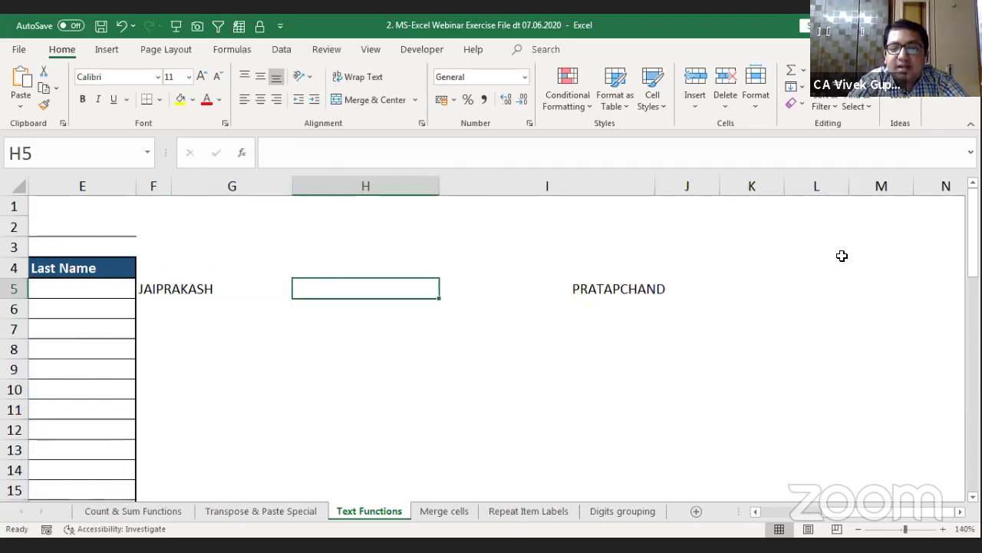
key("Left")
key("Left")
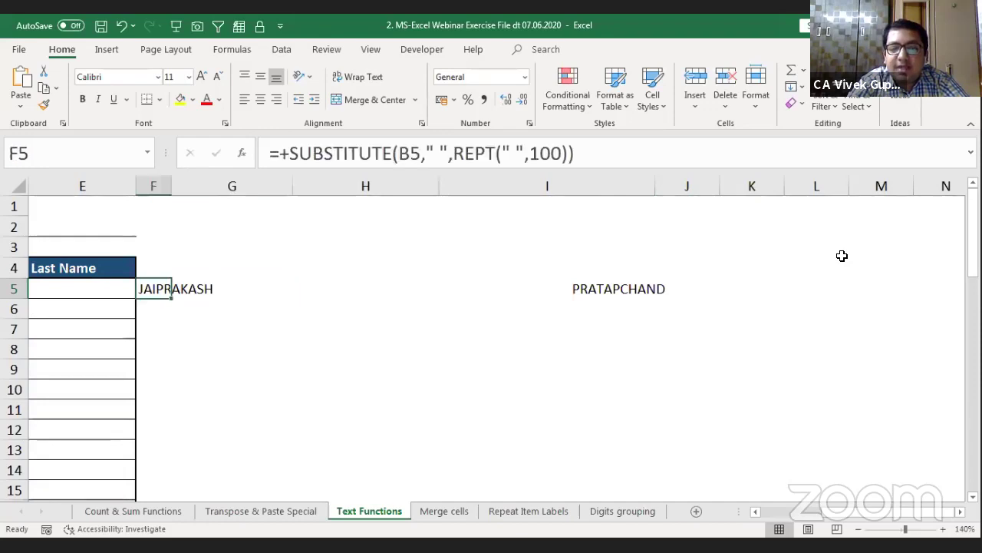
key("Right")
key("Right")
key("Right")
key("Right")
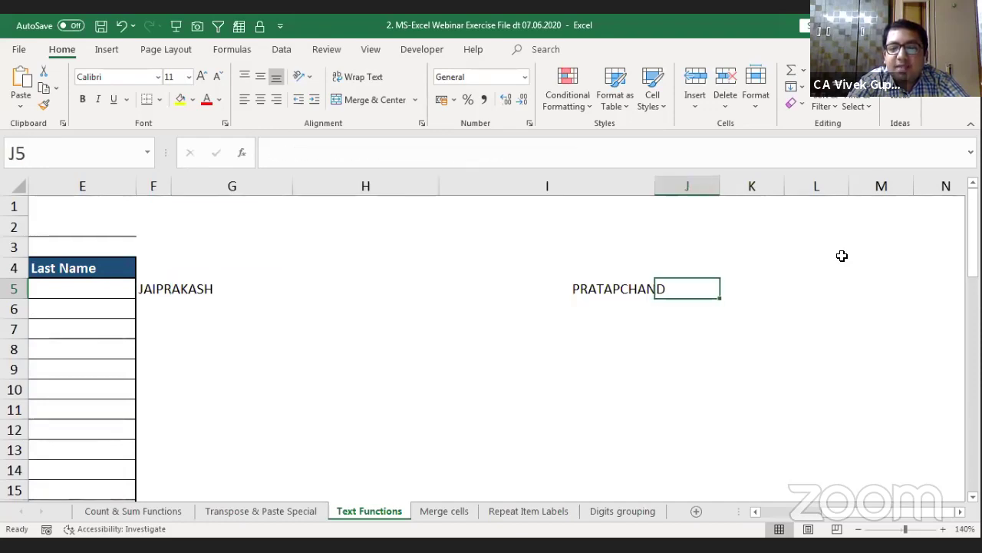
key("Right")
key("Right")
key("Right")
key("Right")
key("Right")
key("Right")
key("Right")
key("Right")
key("Right")
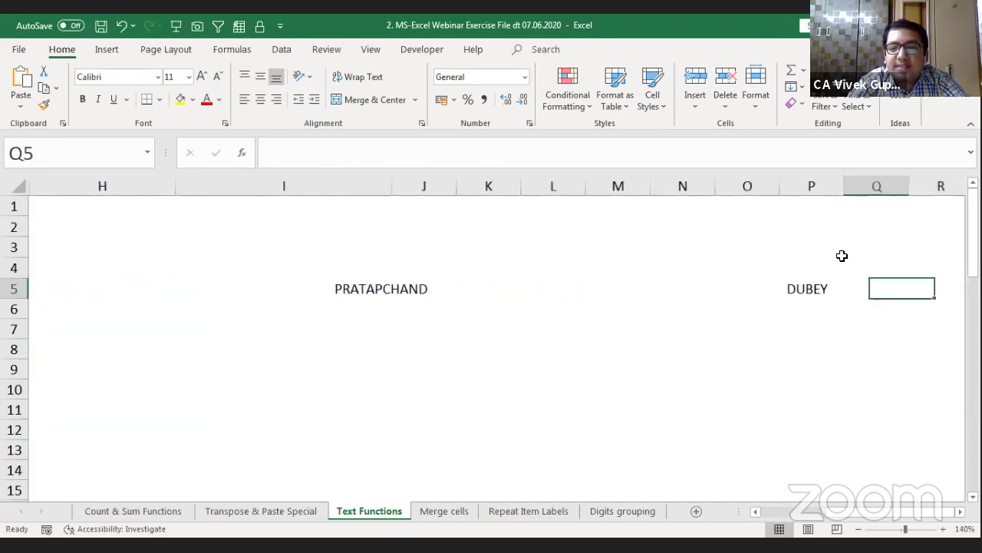
key("Left")
key("Left")
key("Left")
key("Left")
key("Left")
key("Left")
key("Left")
key("Left")
key("Left")
key("Left")
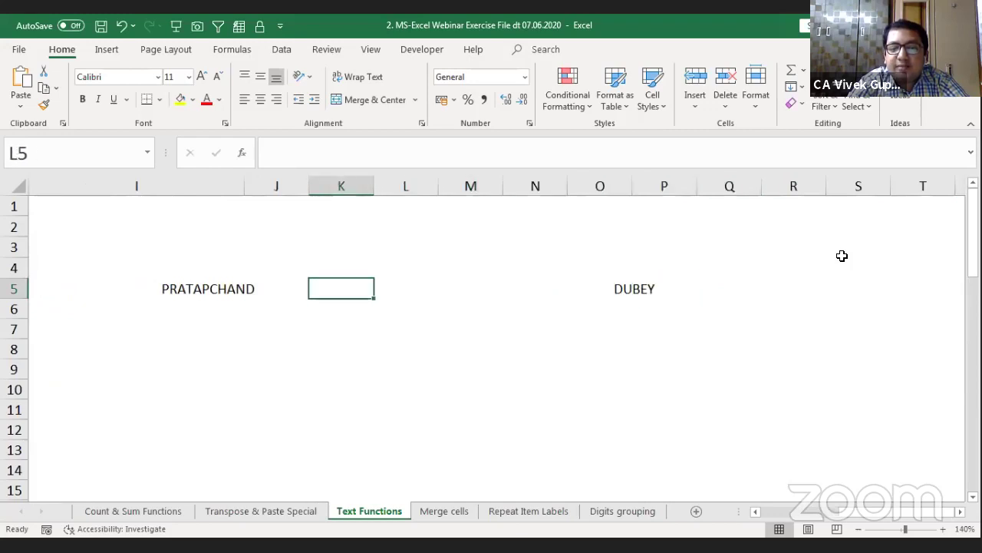
key("Left")
key("Left")
key("Left")
key("Left")
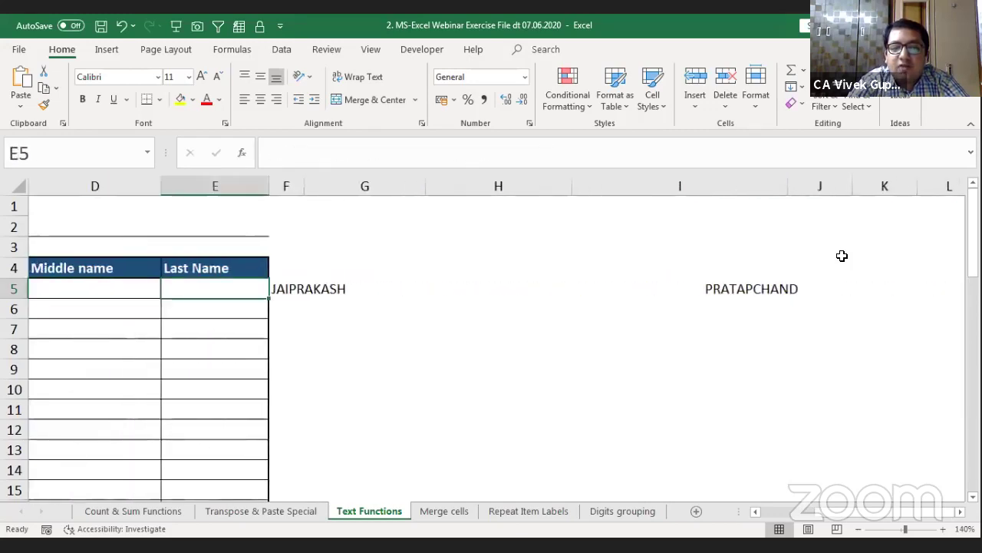
key("Right")
key("Down")
key("Right")
key("Left")
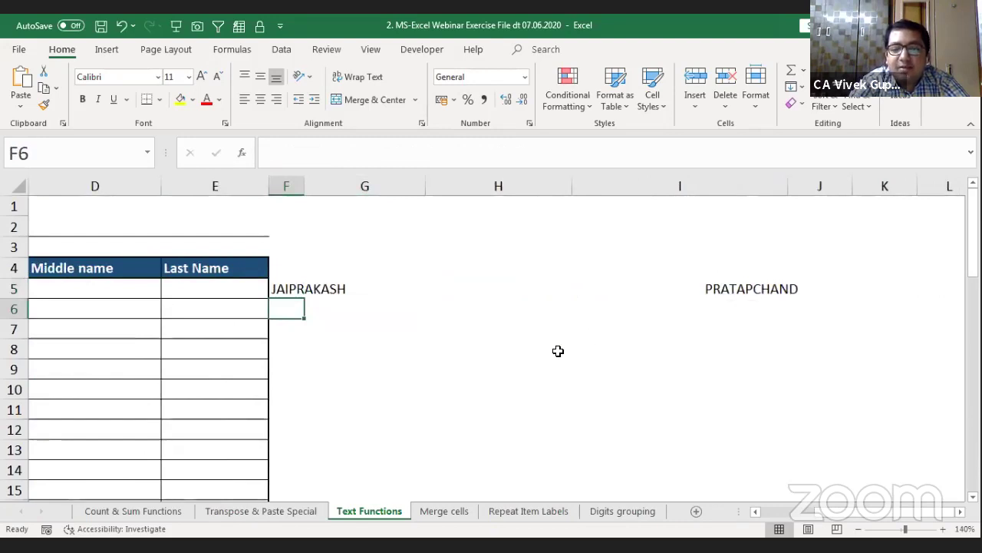
Step: Enter =+MID(F5,100,100) in F6 to pull out the padded middle chunk
type("+")
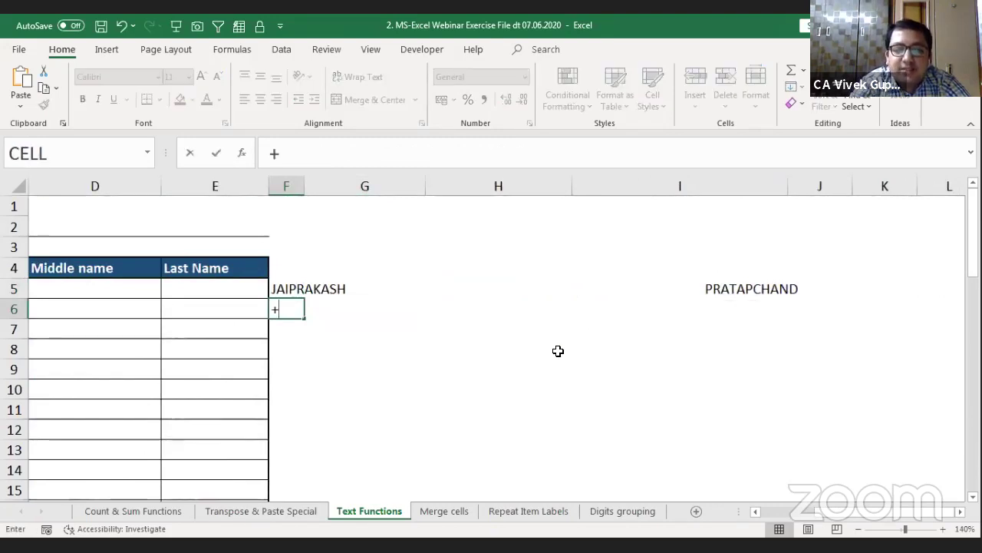
type("mid")
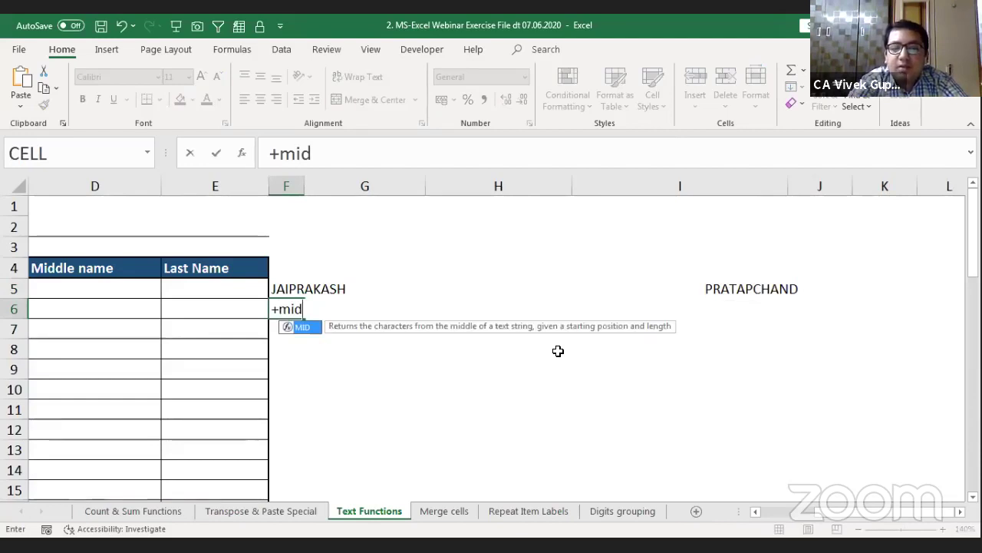
key("Tab")
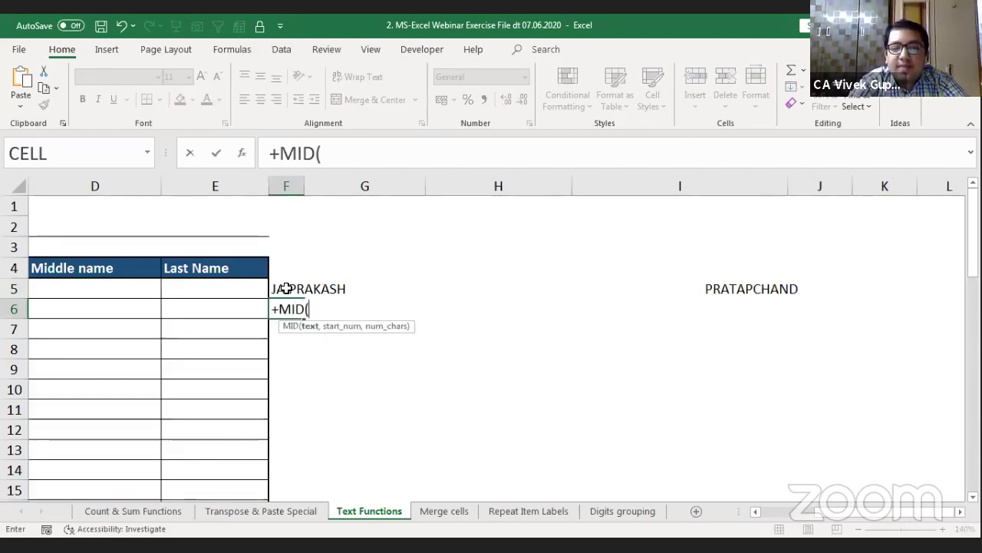
left_click(285, 288)
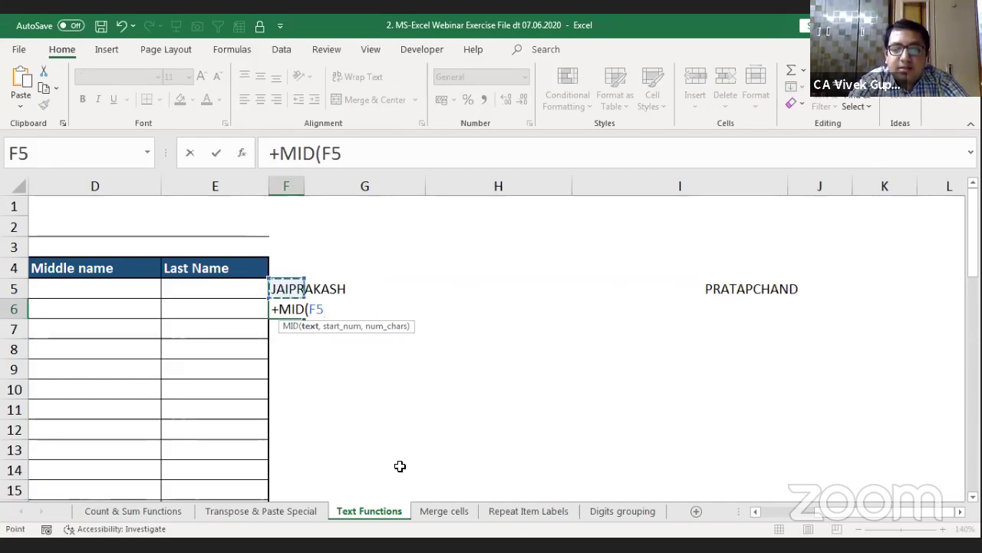
type(",1")
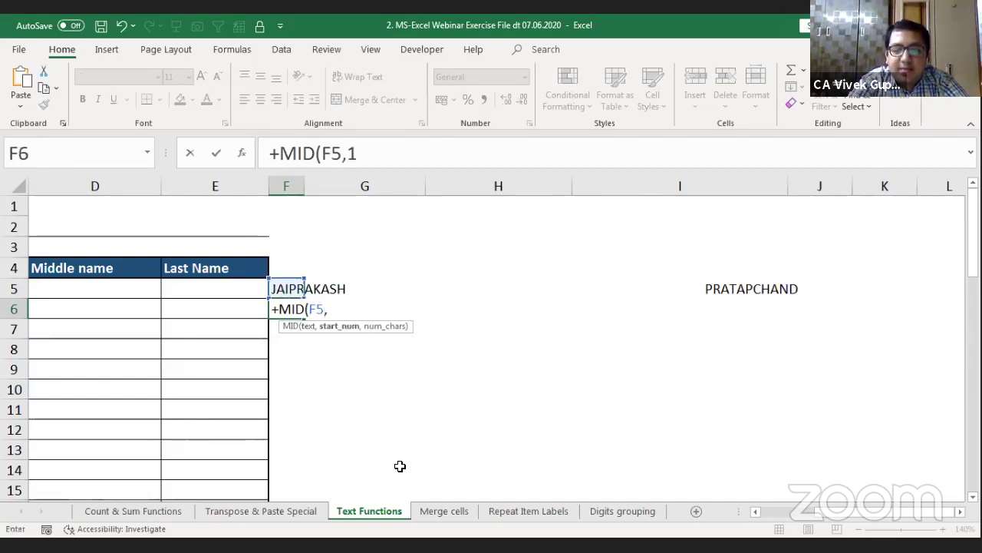
type("00")
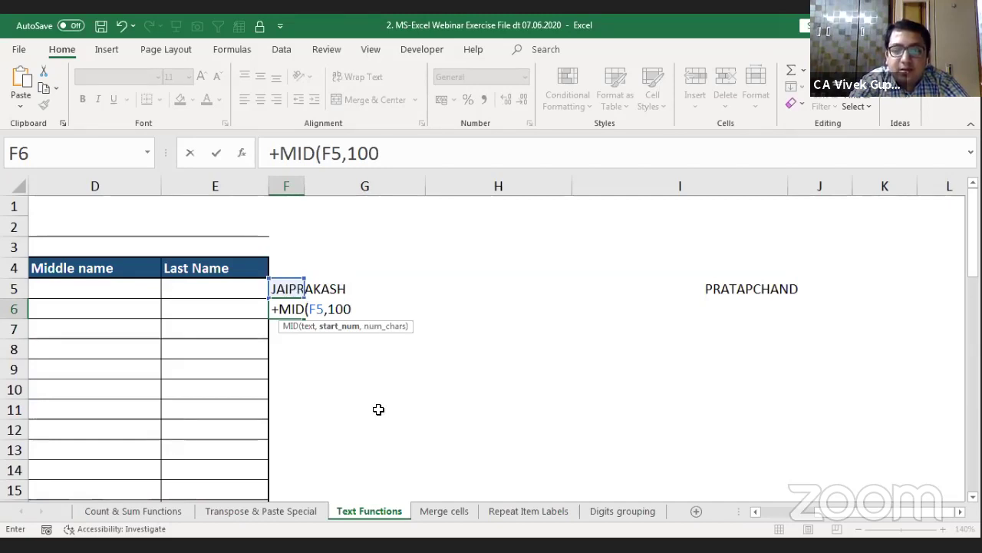
type(",")
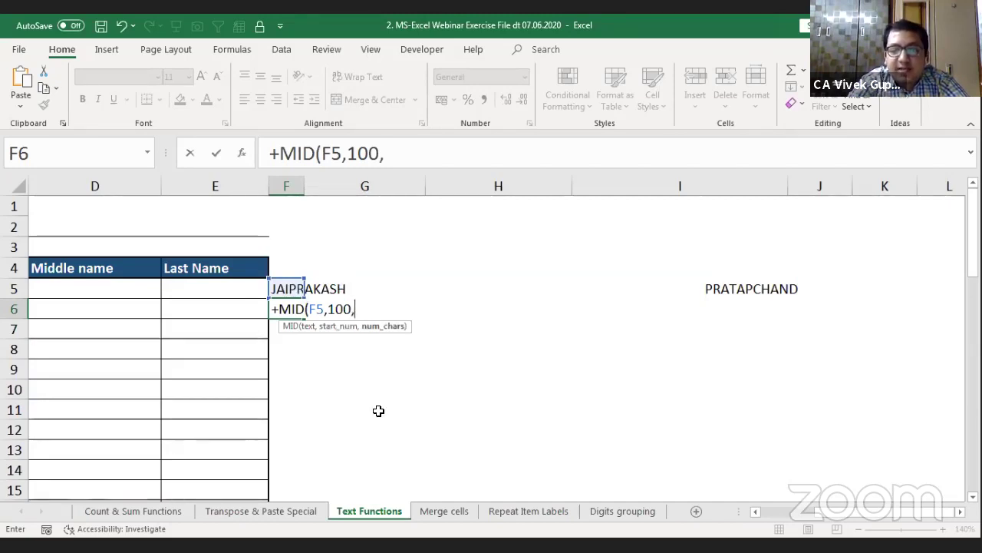
type("100")
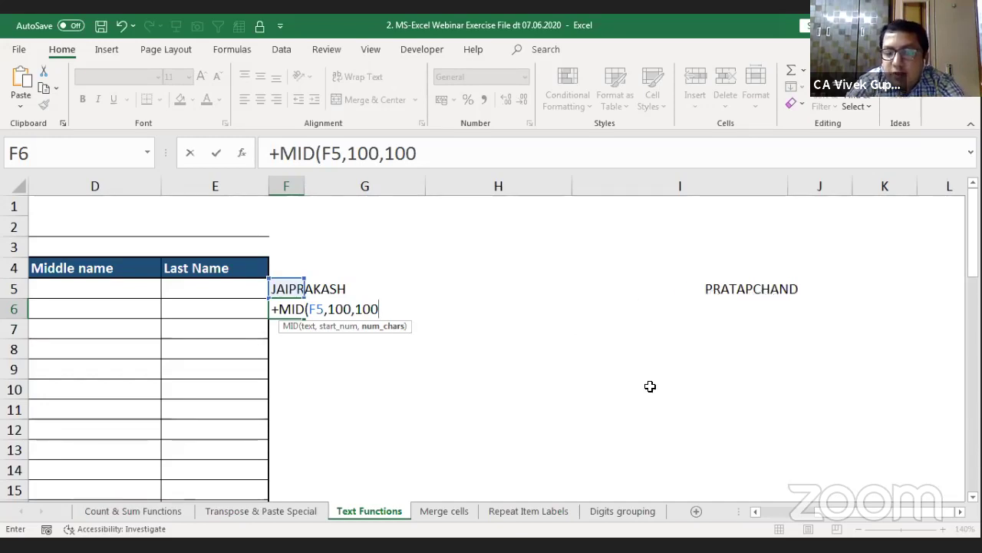
type(")")
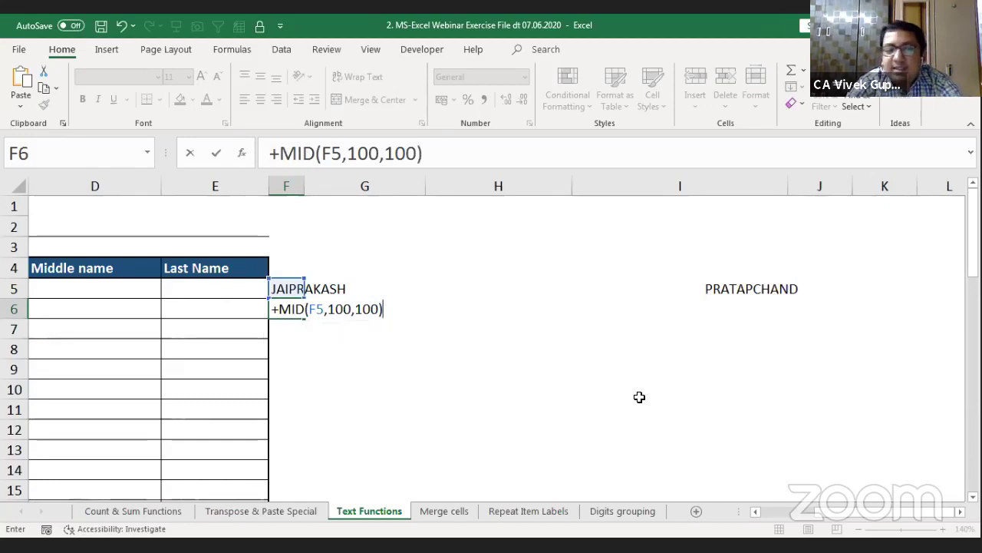
key("Return")
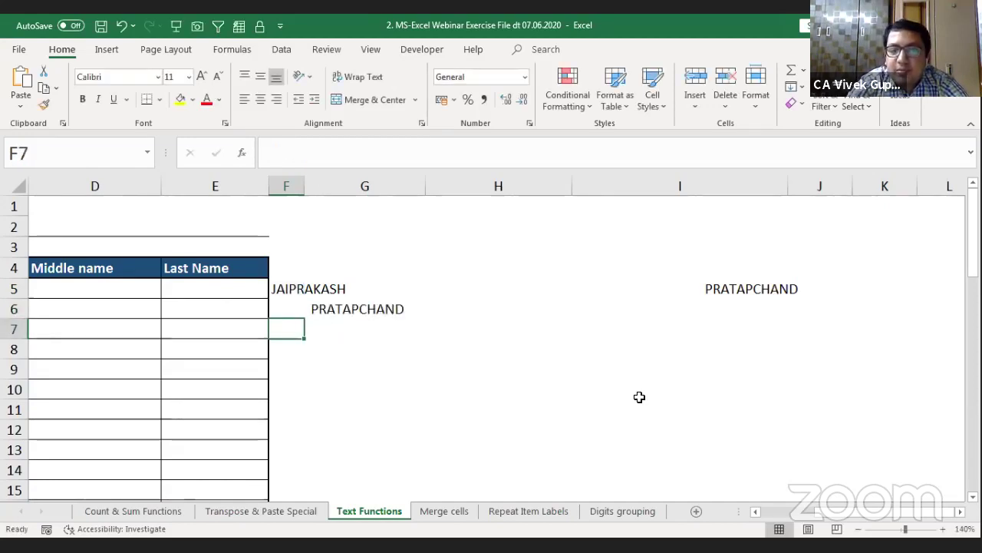
Step: Evaluate F6 with F9 to inspect PRATAPCHAND among the spaces, keeping the formula
key("Up")
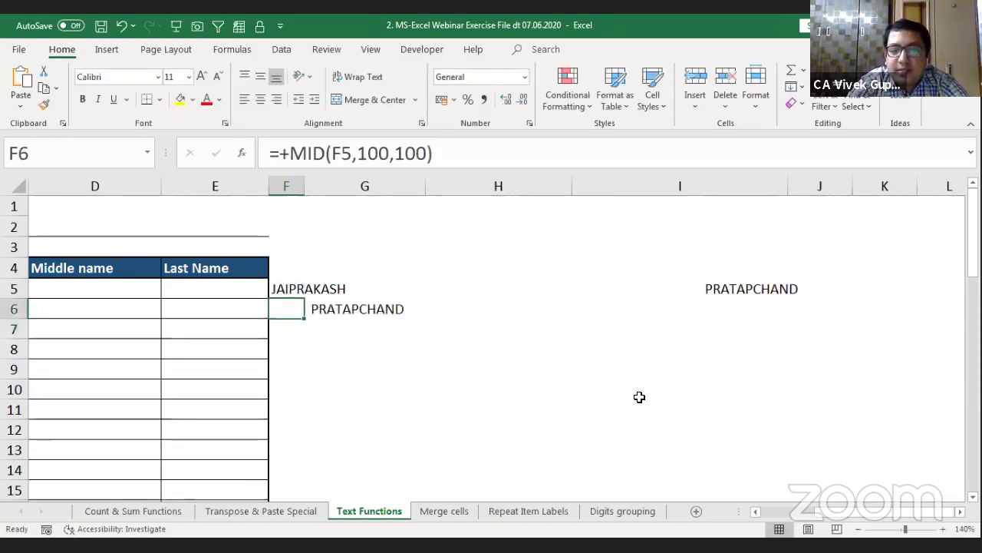
key("F2")
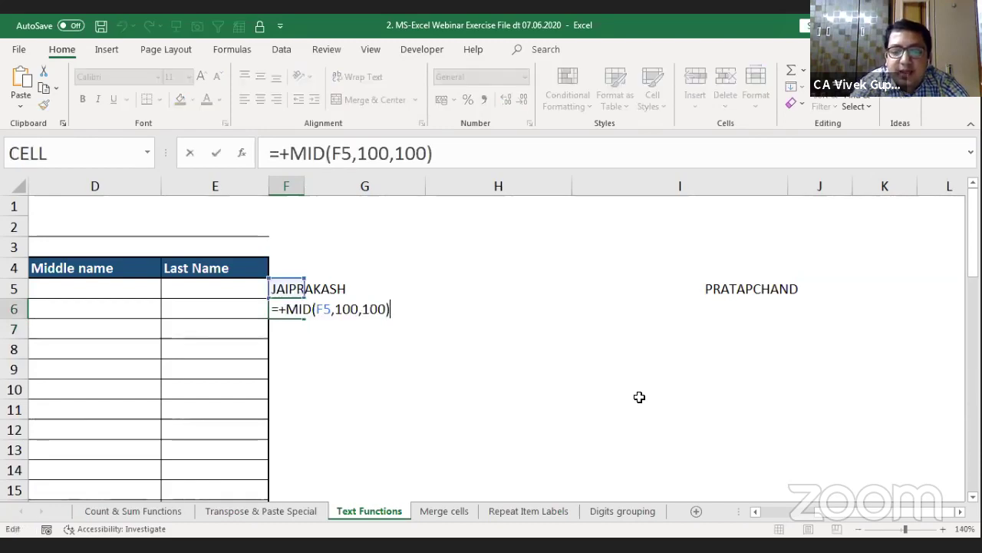
key("F9")
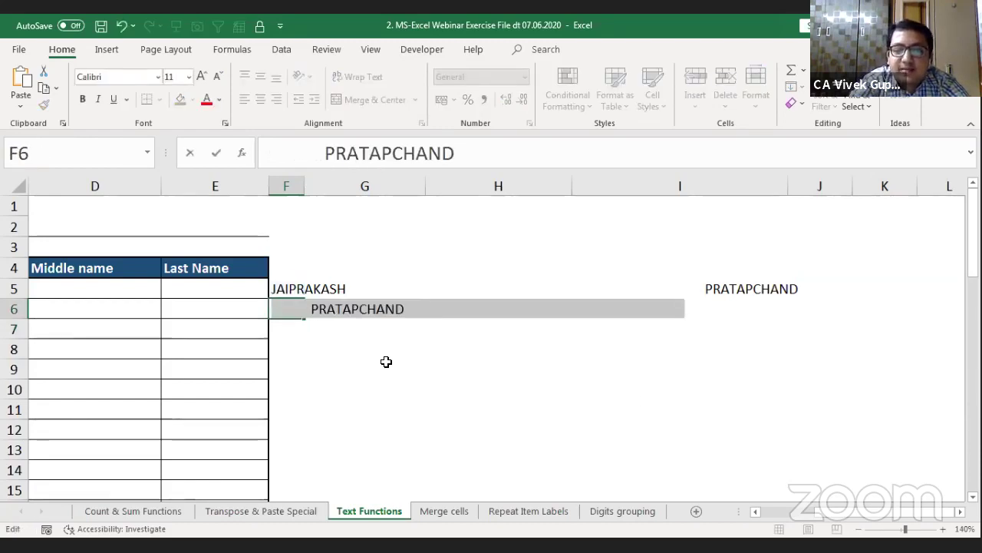
left_click(306, 312)
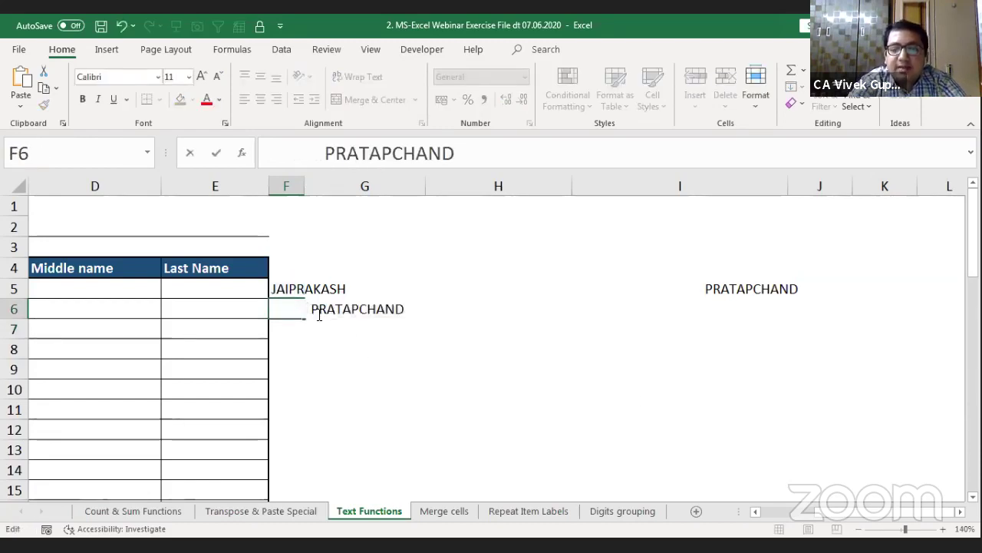
key("shift+Left")
key("shift+Left")
key("shift+Left")
key("shift+Left")
key("shift+Left")
key("shift+Left")
key("shift+Left")
key("shift+Left")
key("shift+Left")
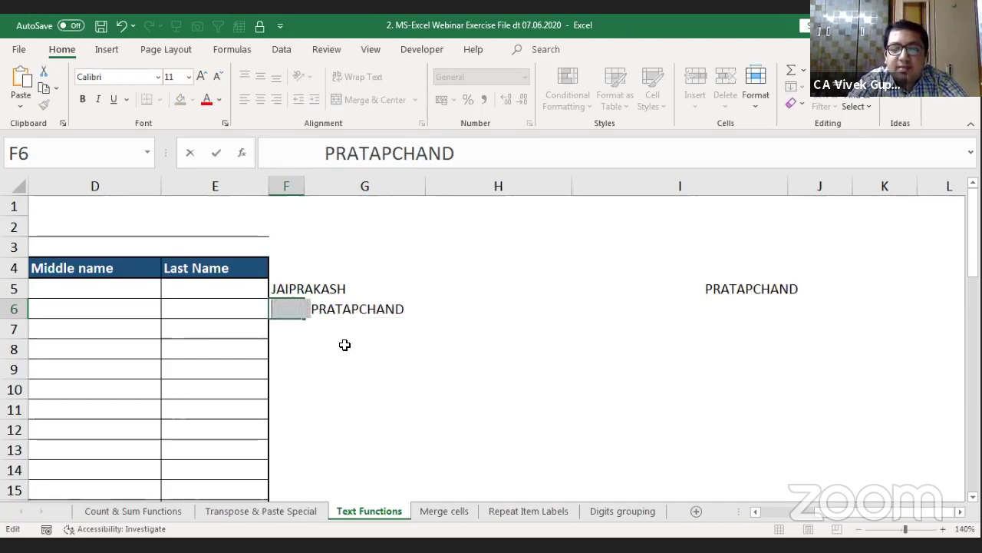
key("Left")
key("shift+Right")
key("shift+Right")
key("shift+Right")
key("shift+Right")
key("shift+Right")
key("shift+Right")
key("shift+Right")
key("shift+Right")
key("shift+Right")
key("shift+Right")
key("shift+Right")
key("shift+Right")
key("shift+Right")
key("shift+Right")
key("shift+Right")
key("shift+Right")
key("shift+Right")
key("shift+Right")
key("shift+Right")
key("shift+Right")
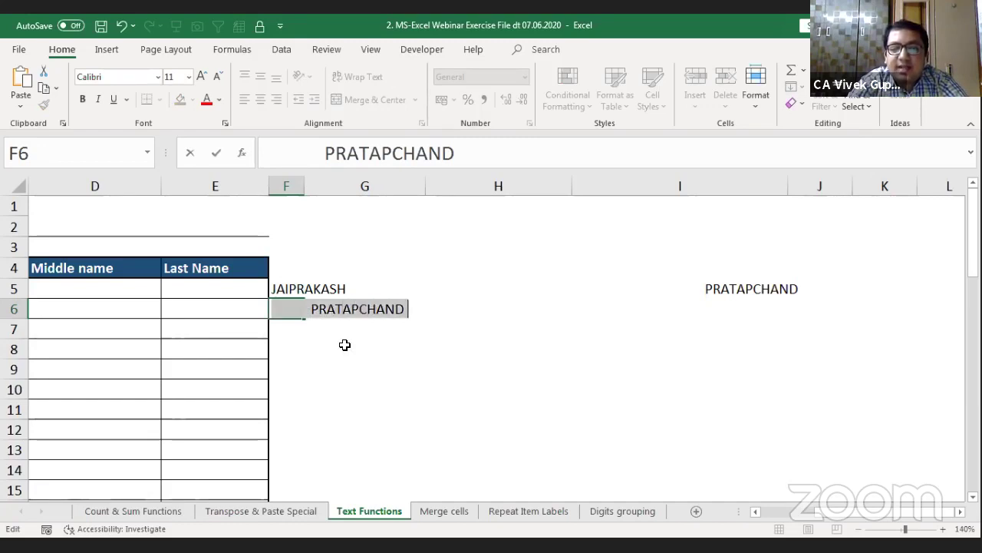
key("shift+Right")
key("shift+Right")
key("shift+Right")
key("shift+Right")
key("shift+Right")
key("shift+Right")
key("shift+Right")
key("shift+Right")
key("shift+Right")
key("shift+Right")
key("shift+Right")
key("shift+Right")
key("shift+Right")
key("shift+Right")
key("shift+Right")
key("shift+Right")
key("shift+Right")
key("shift+Right")
key("shift+Right")
key("shift+Right")
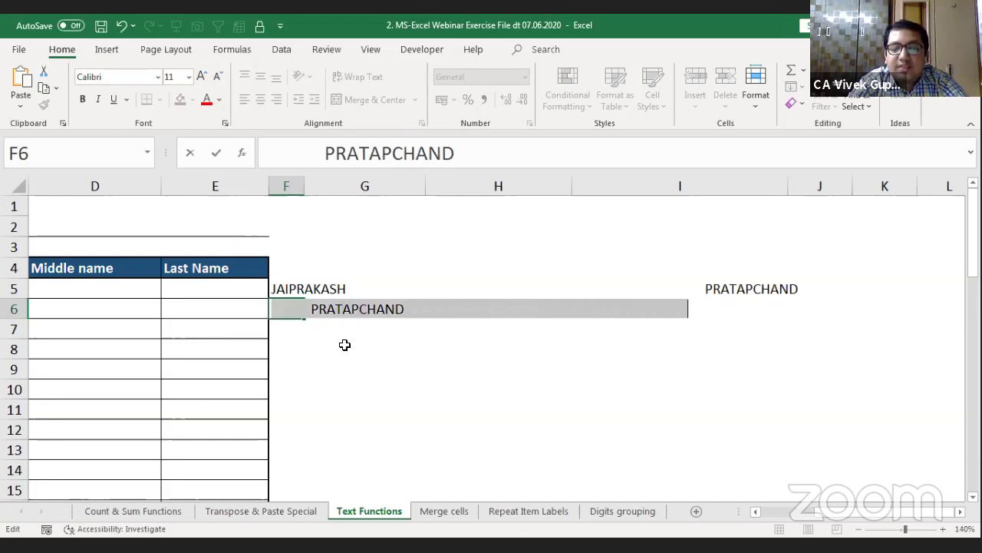
key("Home")
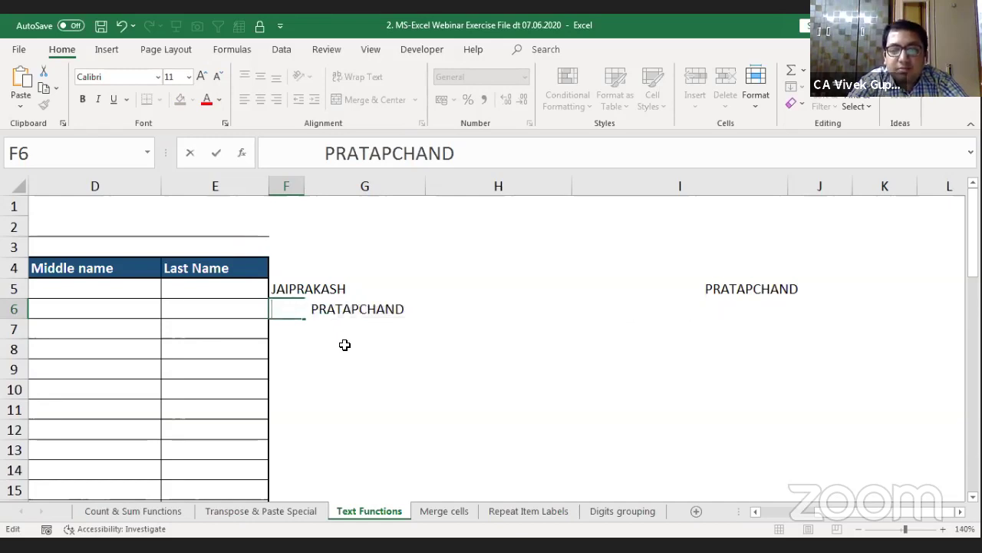
key("Escape")
key("Down")
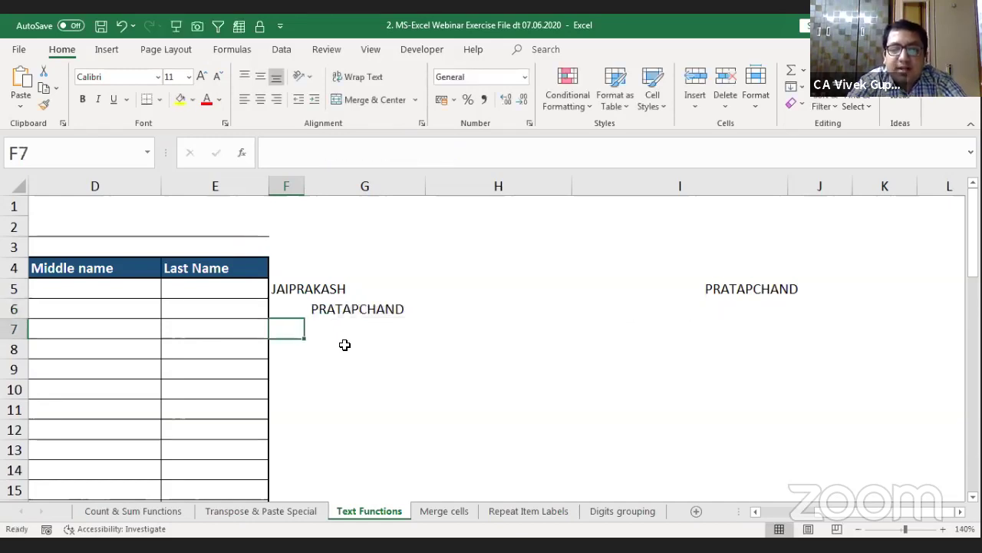
key("Up")
key("F2")
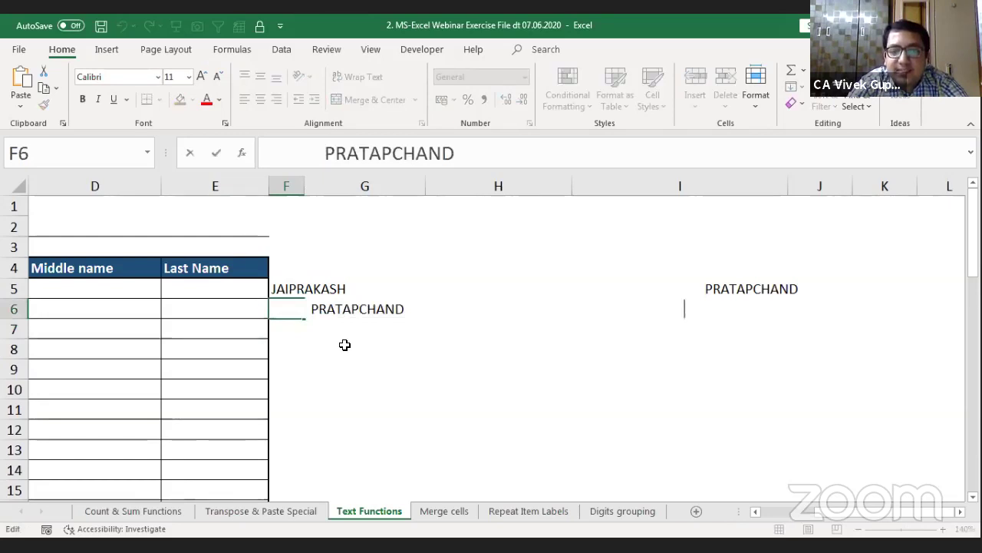
key("Left")
key("Left")
key("Left")
key("Left")
key("Left")
key("Left")
key("Left")
key("Left")
key("Left")
key("Left")
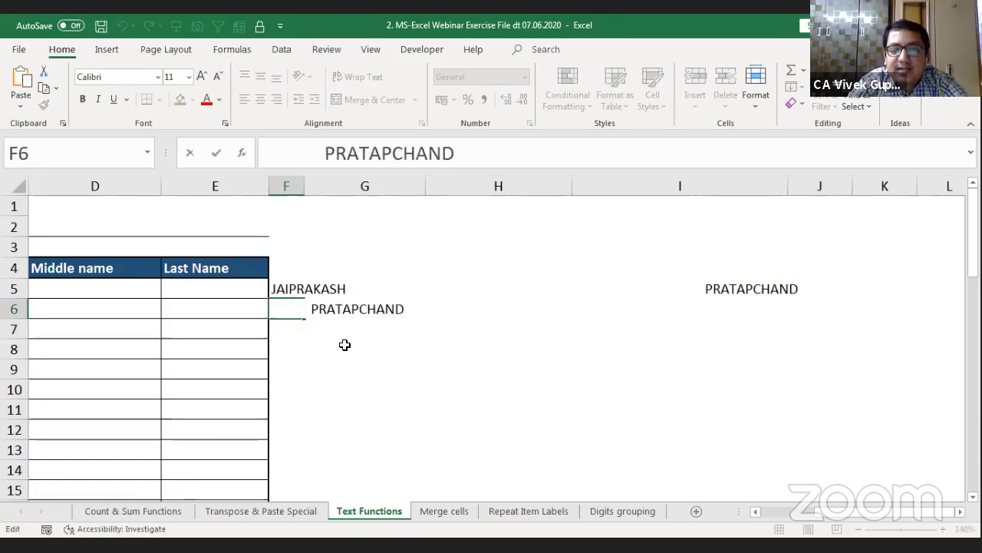
key("Return")
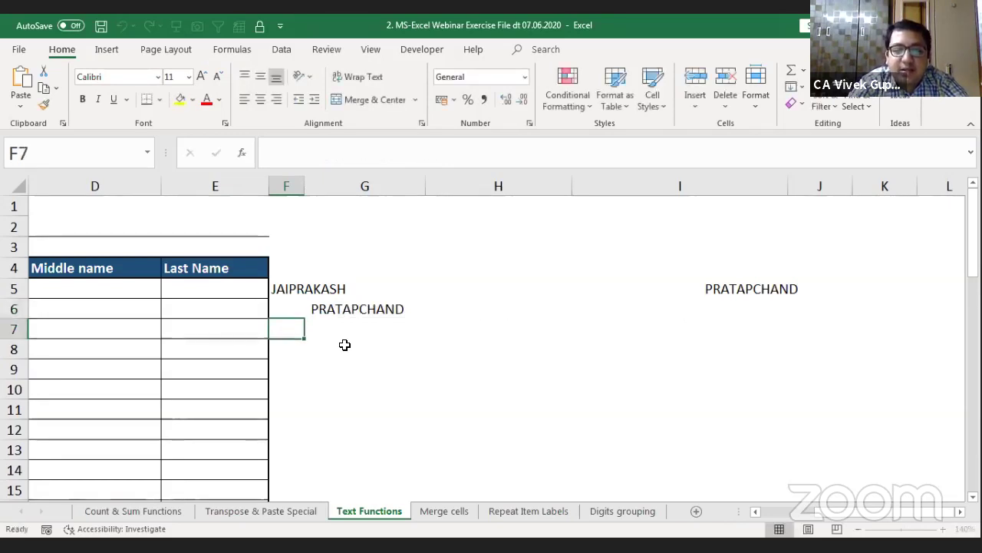
Step: Enter =+TRIM(F6) in F7 and preview its PRATAPCHAND value with F9
type("+")
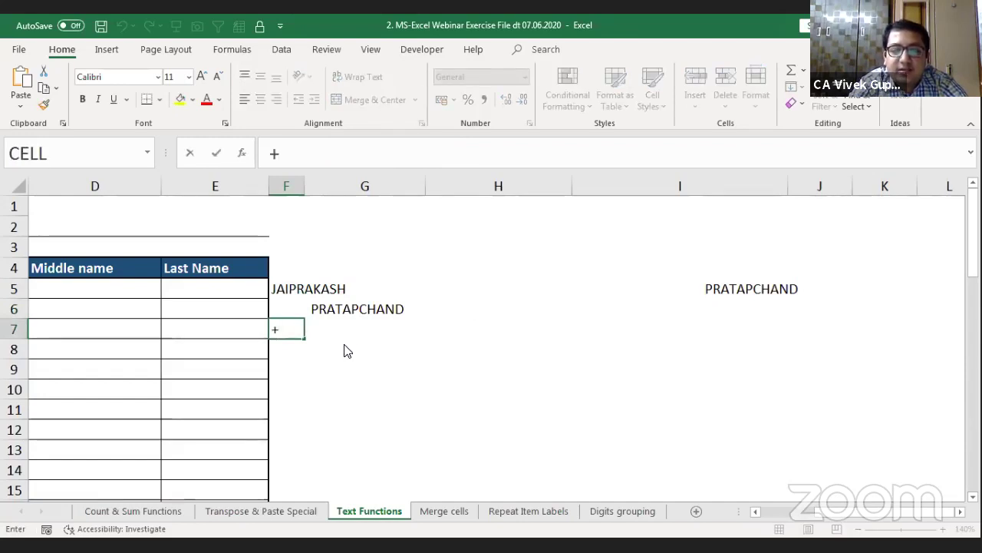
type("trim")
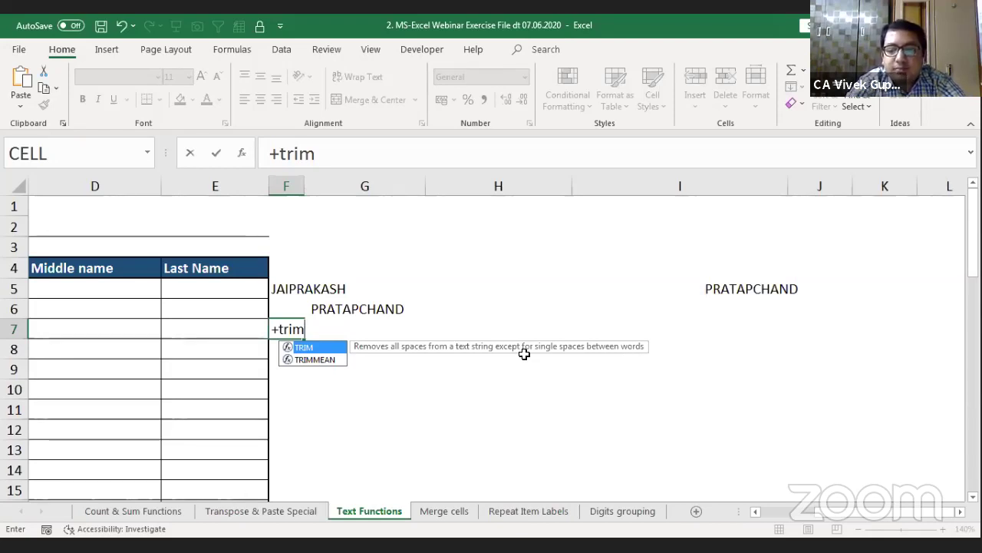
key("Tab")
key("Up")
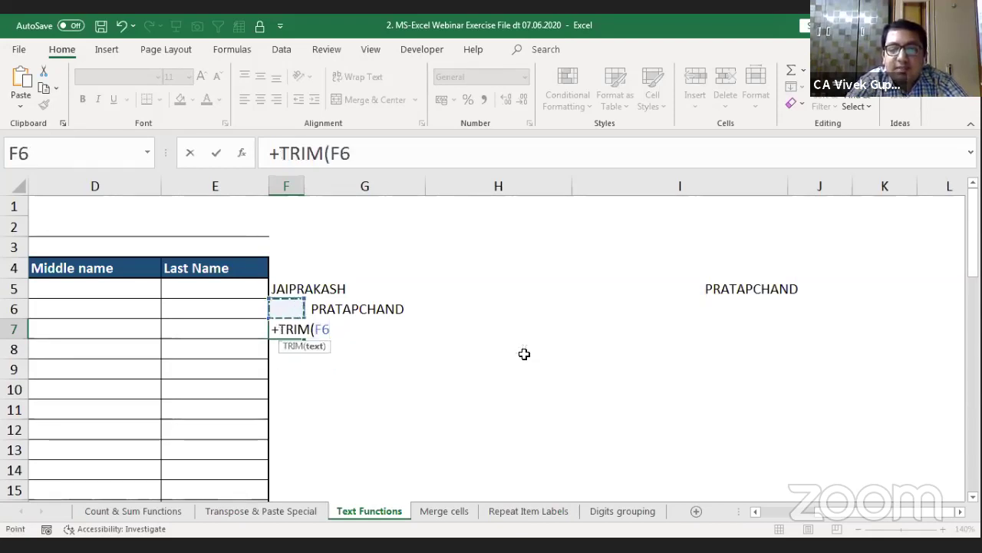
type(")")
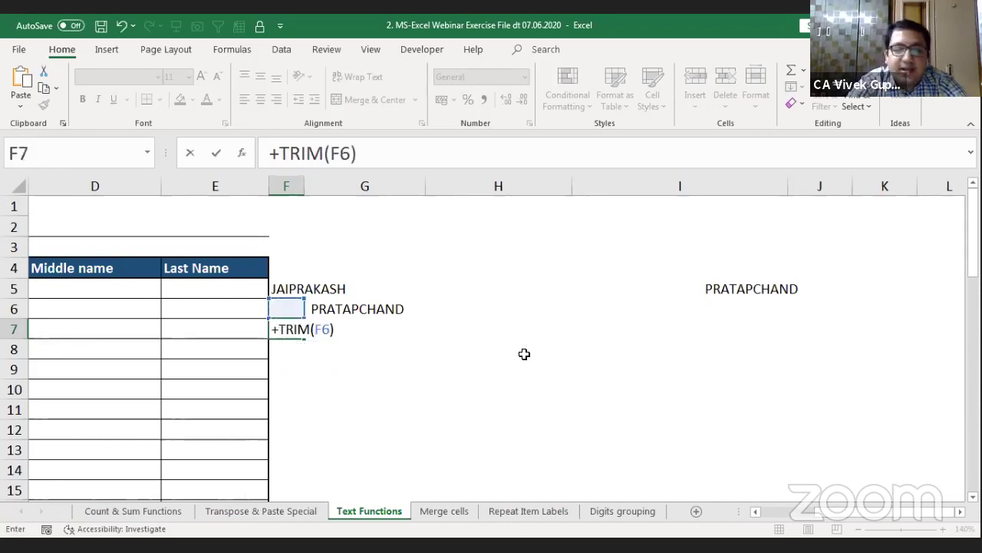
key("Return")
key("Up")
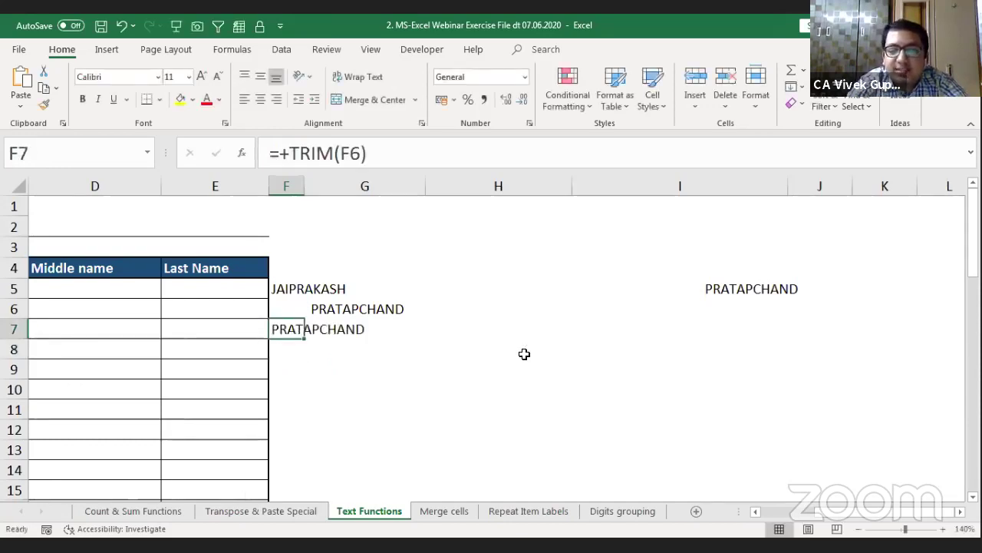
key("F2")
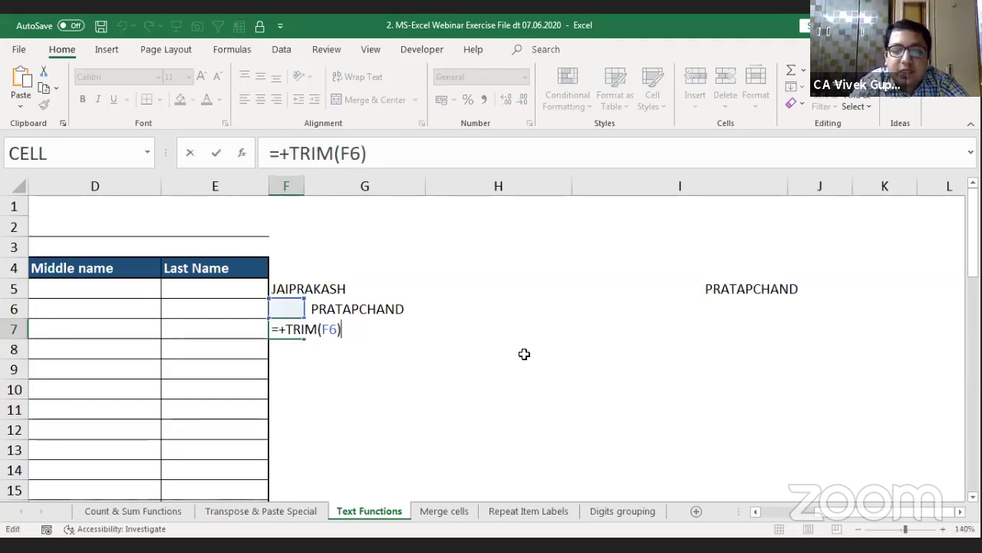
key("F9")
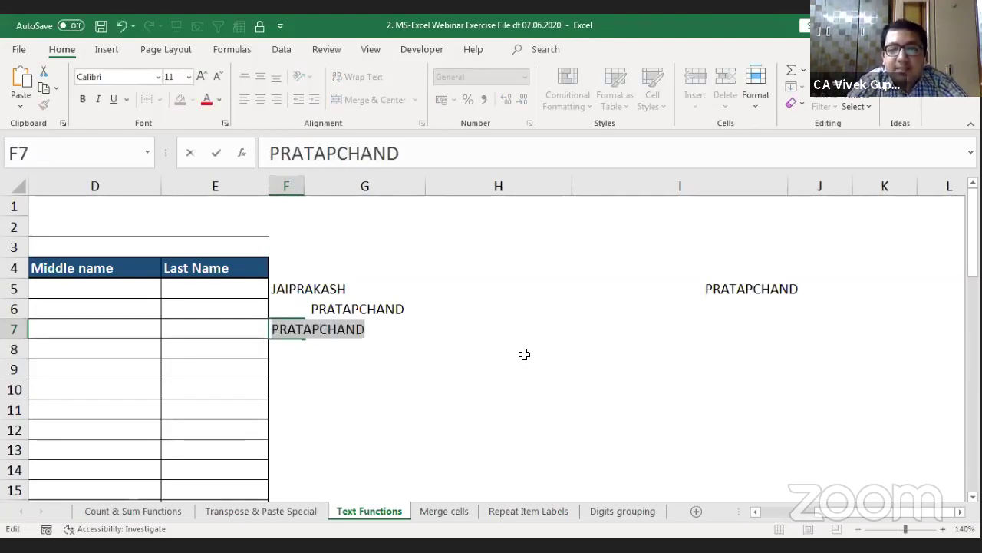
key("Escape")
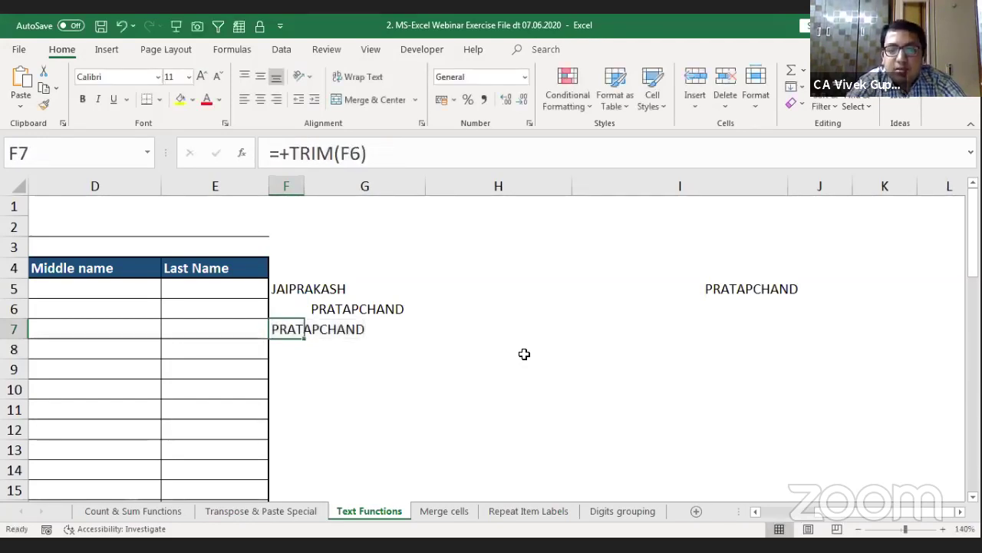
key("Down")
key("Up")
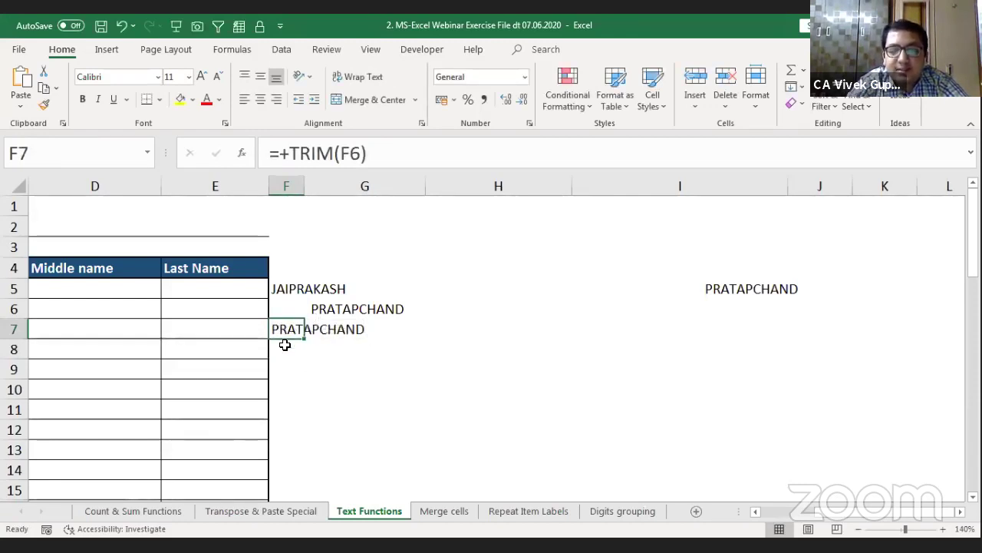
Step: Copy the TRIM(F6) text from F7's formula
key("Left")
key("Left")
key("Left")
key("Left")
key("Right")
key("Right")
key("Right")
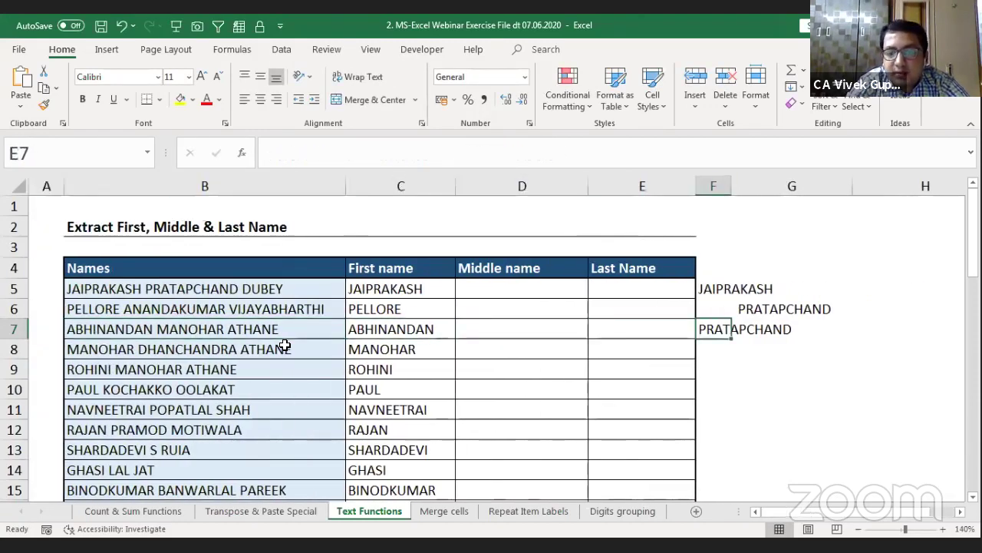
key("Right")
key("Right")
key("Left")
key("F2")
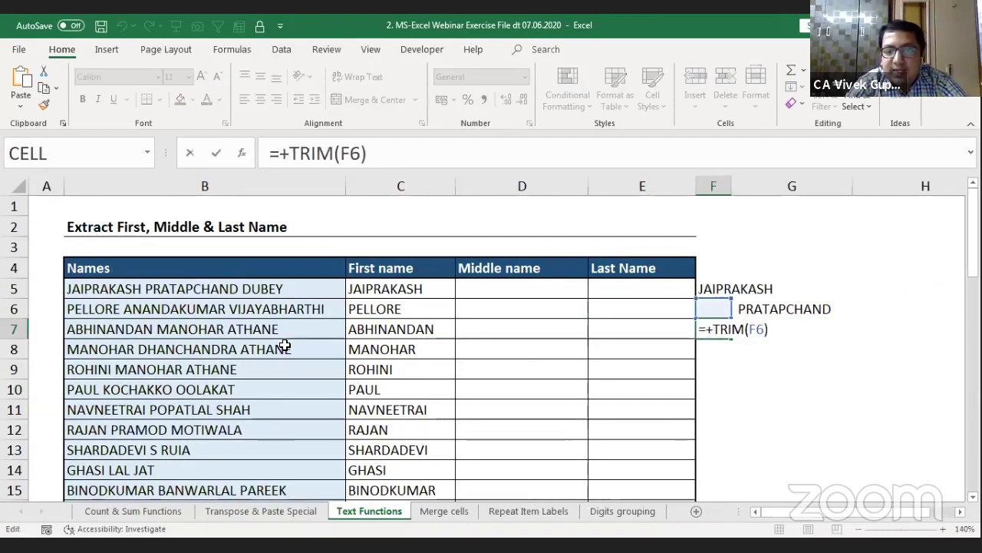
key("shift+Left")
key("shift+Left")
key("shift+Left")
key("shift+Left")
key("shift+Left")
key("shift+Left")
key("shift+Left")
key("shift+Left")
key("ctrl+c")
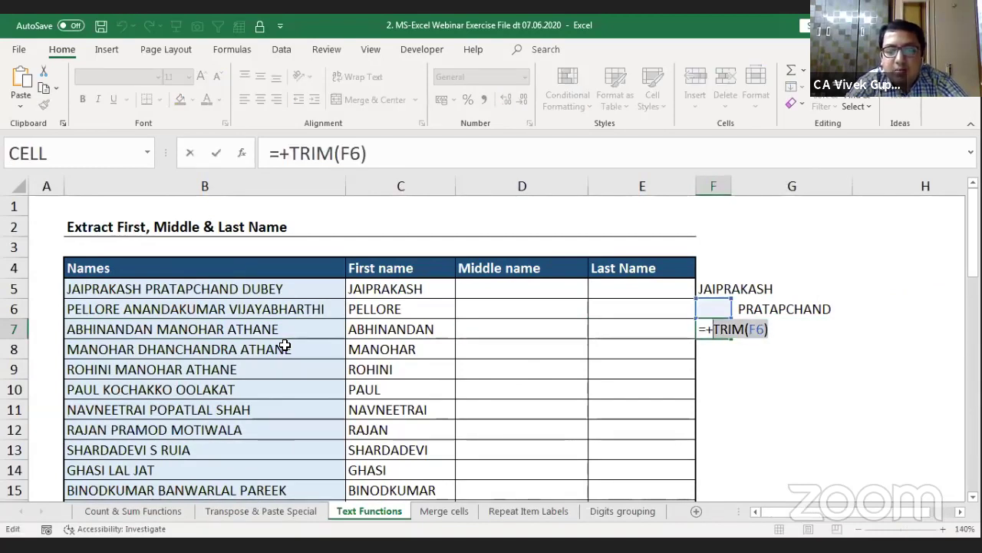
key("Escape")
key("Up")
Step: Enter =TRIM(F6) in D5 to show PRATAPCHAND, then select helper cells F5:F7
key("Left")
key("Up")
key("Left")
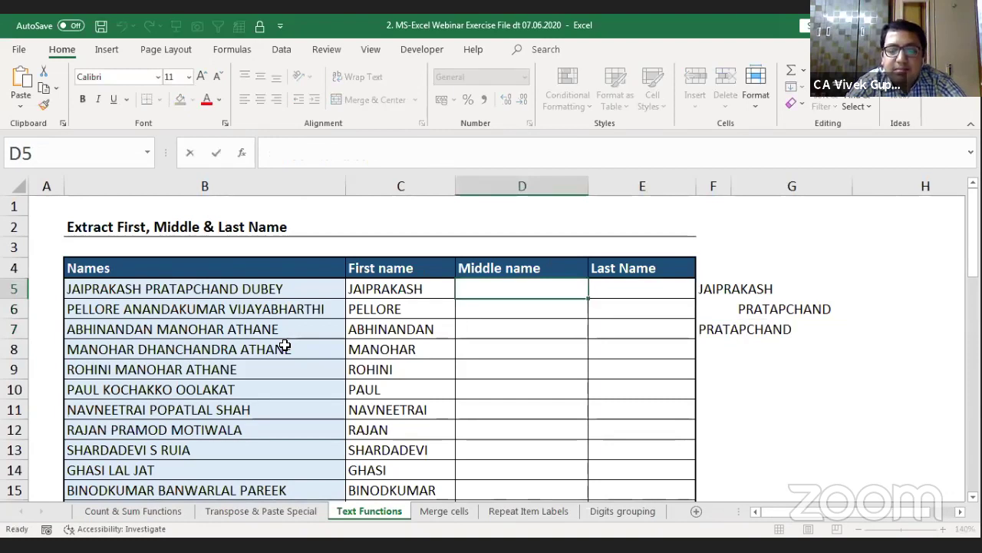
type("=")
key("ctrl+v")
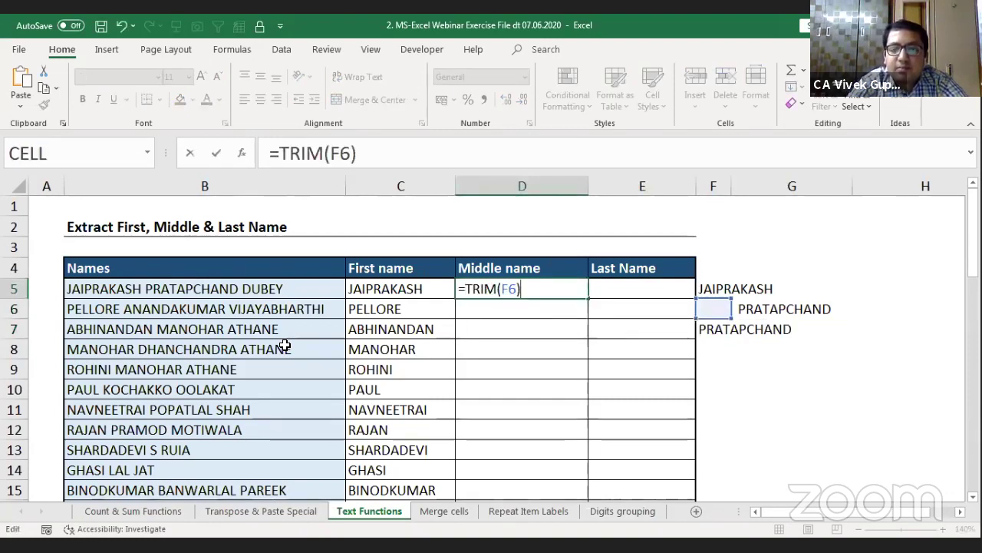
key("Return")
key("Up")
key("Right")
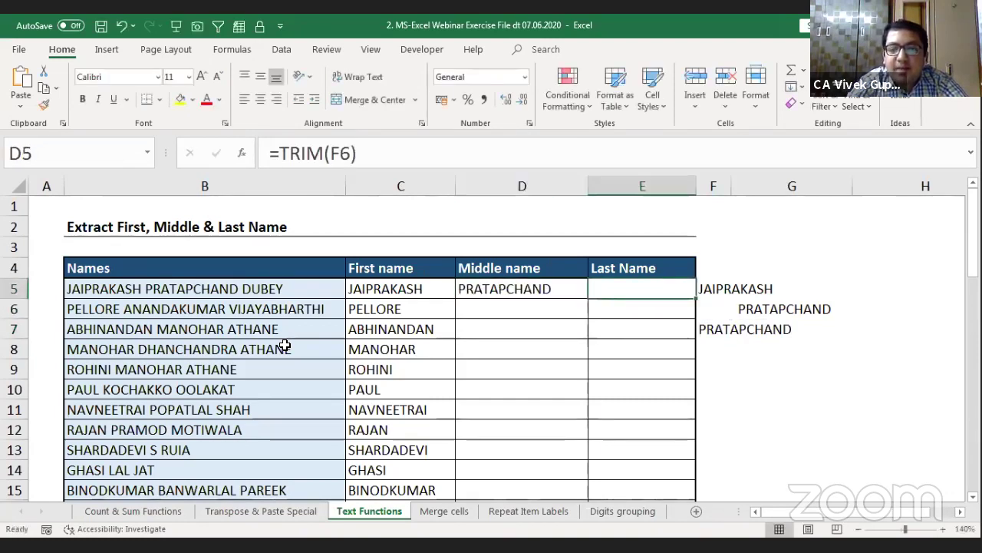
key("Right")
key("shift+Down")
key("shift+Down")
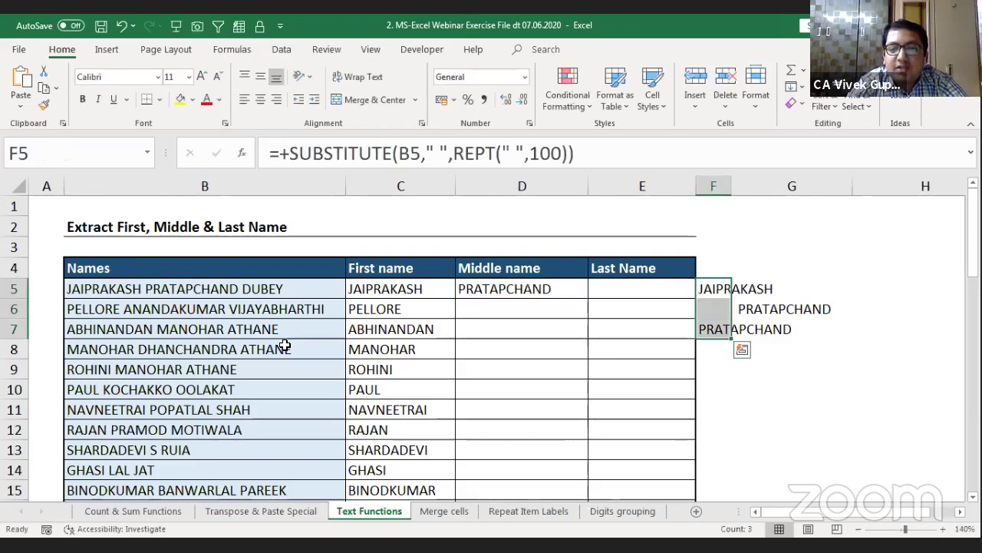
Step: Review helper cells F6, F7 and D5, briefly entering and clearing a 0 in G6
left_click(702, 308)
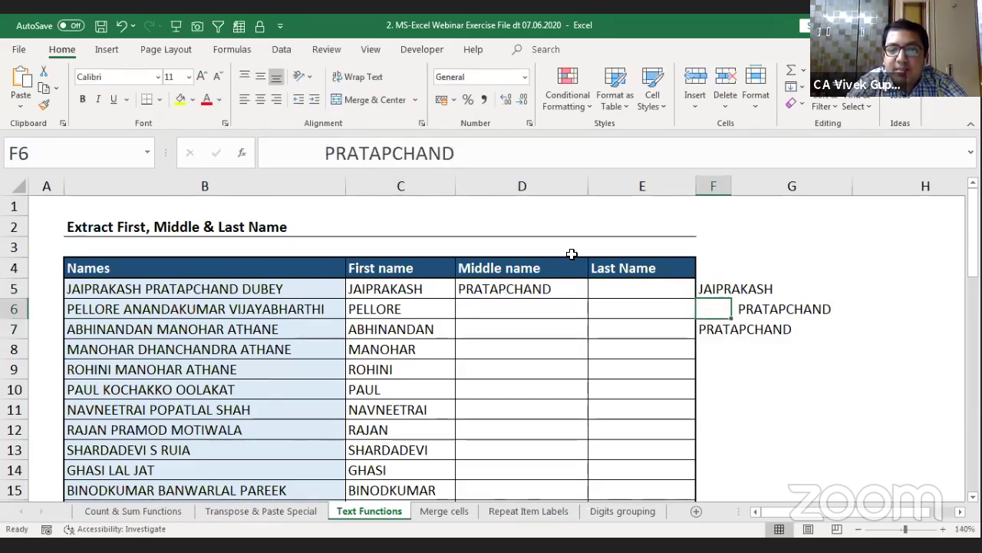
key("Right")
type("0")
key("Right")
key("Left")
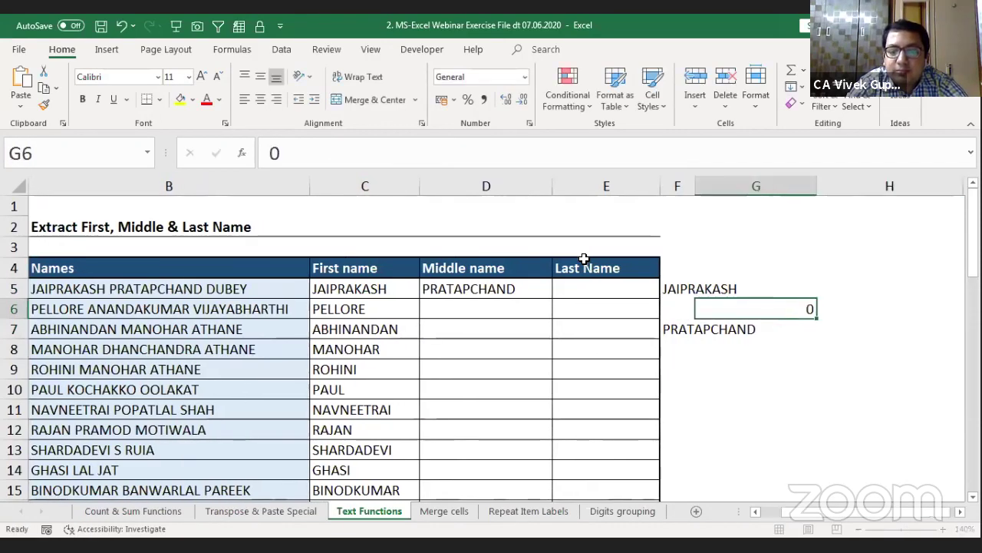
key("Delete")
key("Left")
key("Down")
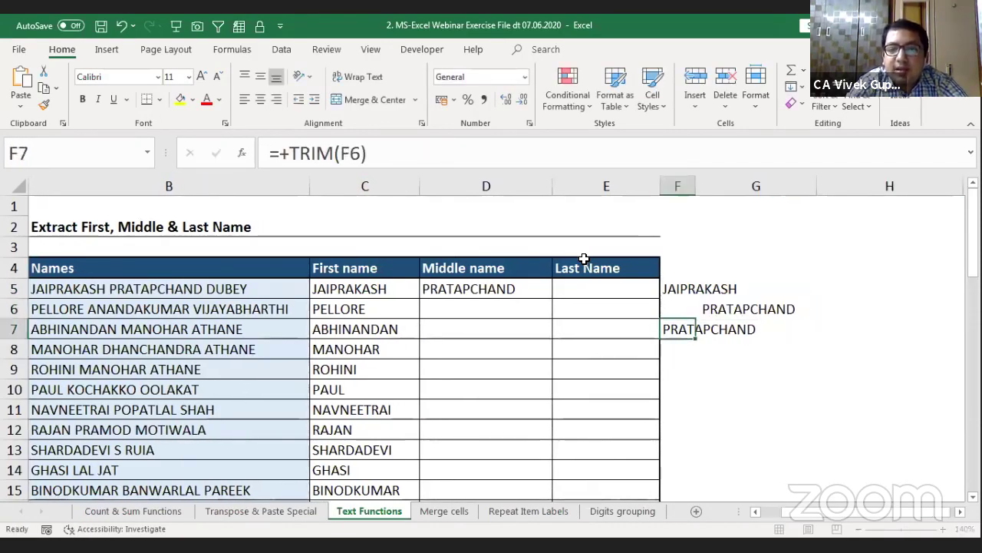
key("Up")
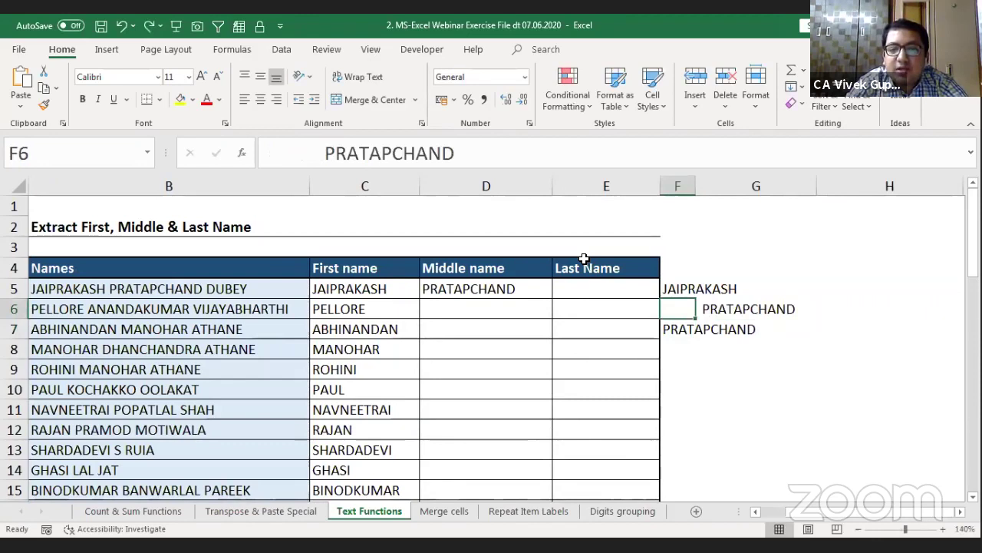
key("Left")
key("Left")
key("Up")
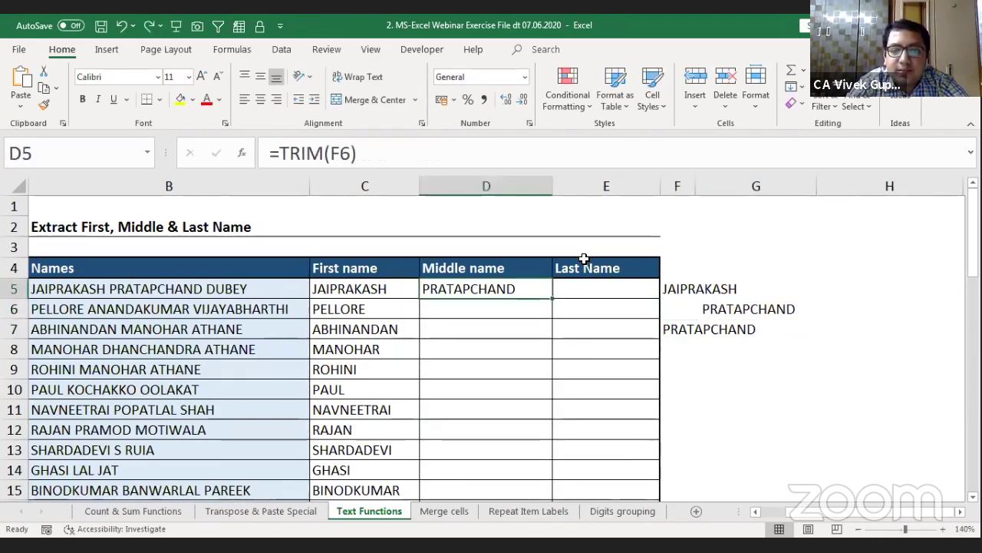
key("F2")
key("Escape")
key("Right")
key("Right")
key("Right")
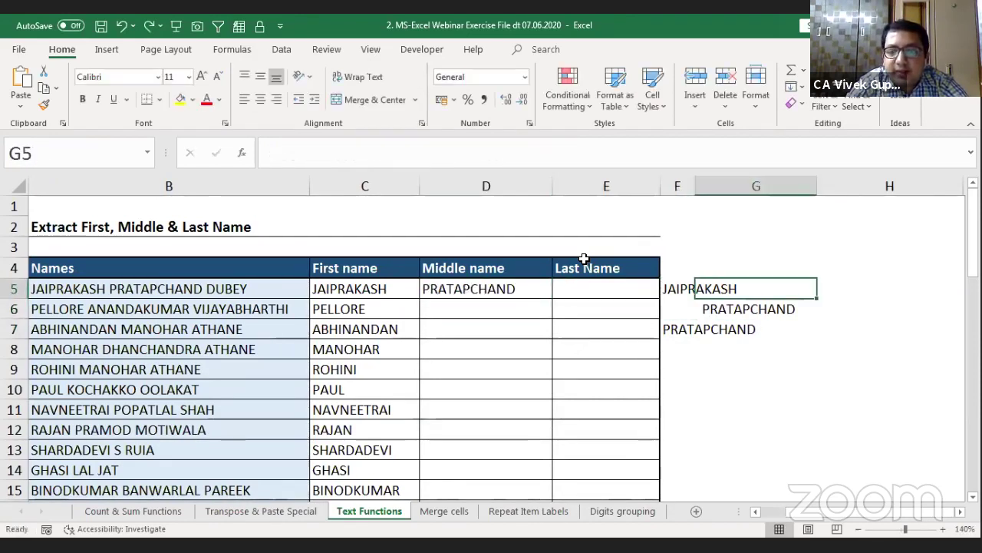
key("Left")
key("Down")
key("F2")
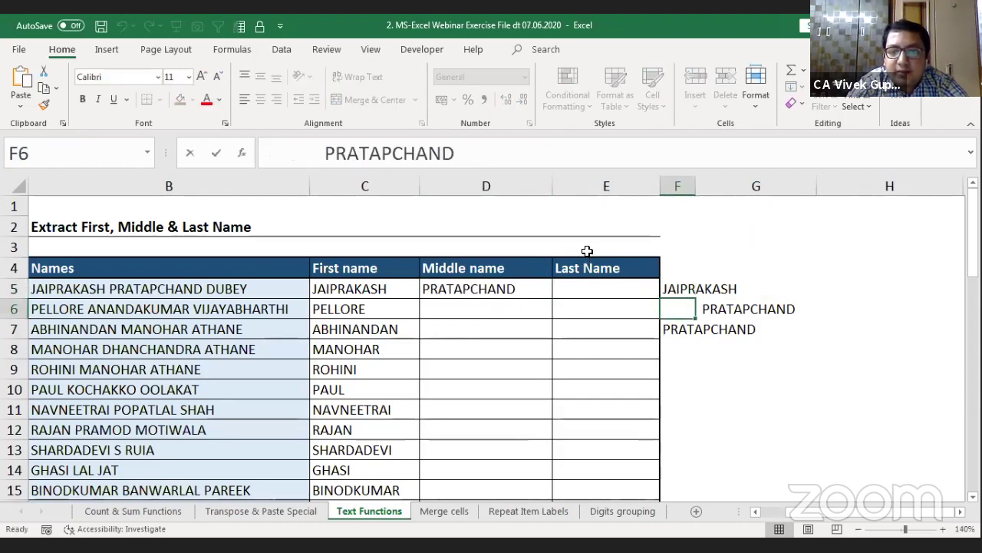
key("Escape")
key("Right")
key("Right")
key("Right")
key("Right")
key("Right")
key("Right")
key("Right")
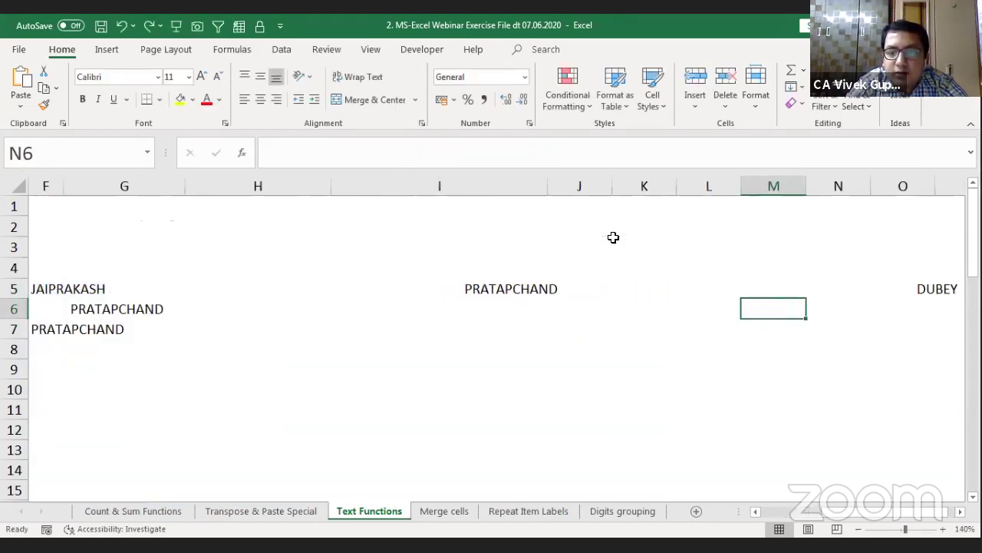
key("Left")
key("Left")
key("Left")
key("Left")
key("Left")
key("Left")
key("Left")
key("Left")
key("Right")
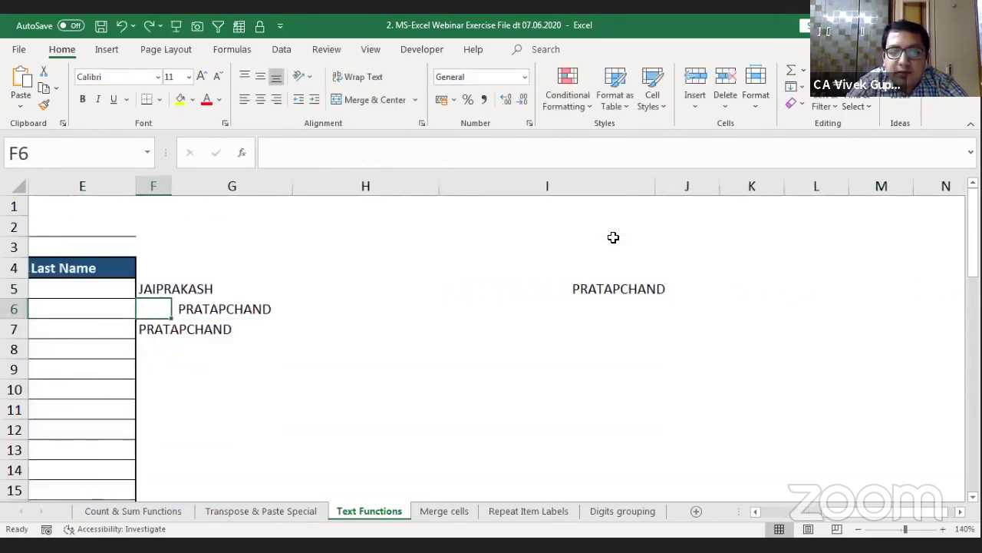
Step: Re-enter F6 as =+MID(F5,100,100) and review the formula
key("BackSpace")
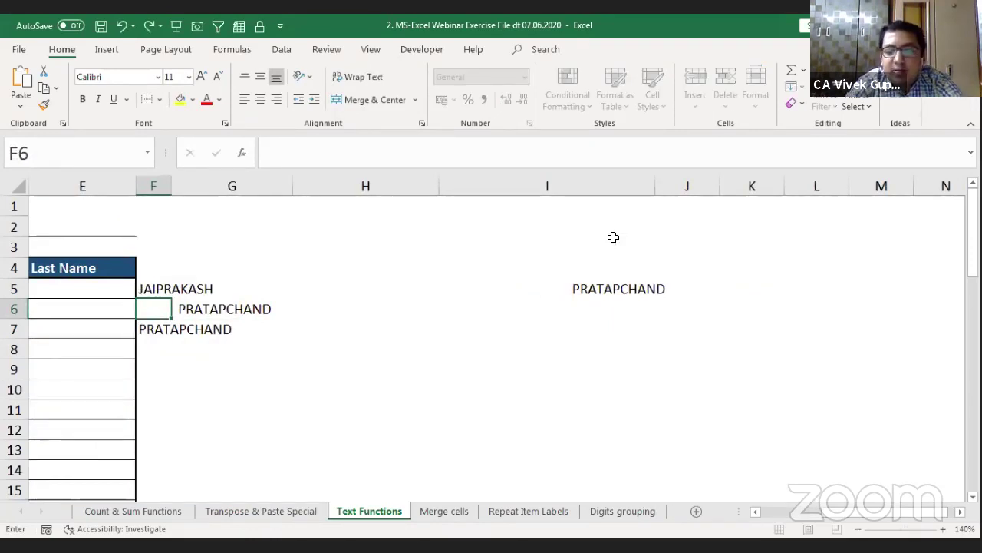
type("+MID(F5,100")
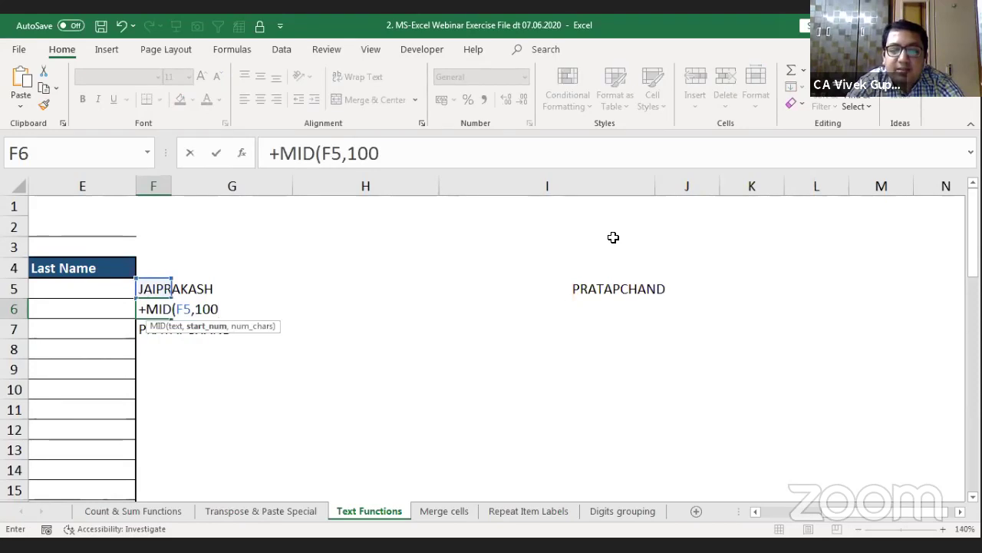
type(",100)")
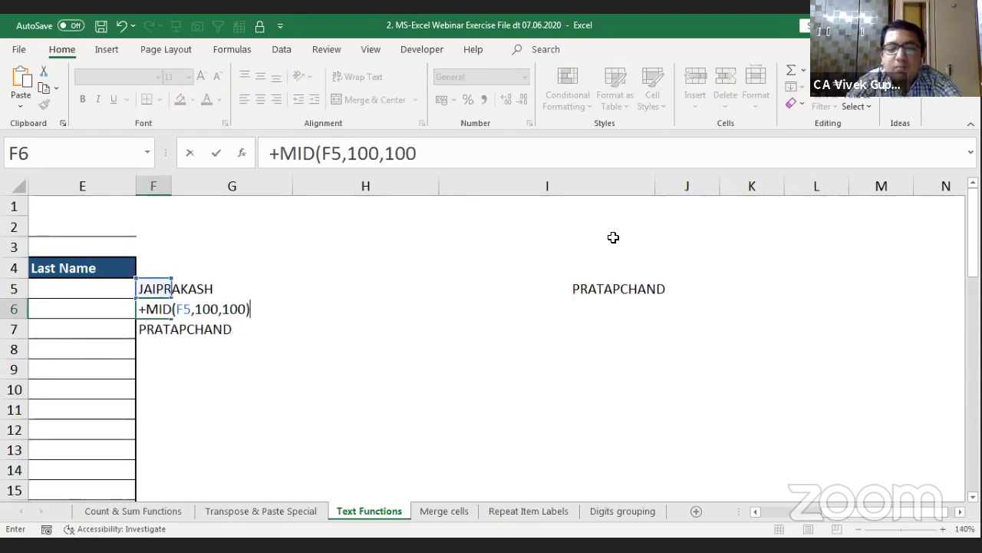
key("Return")
key("Up")
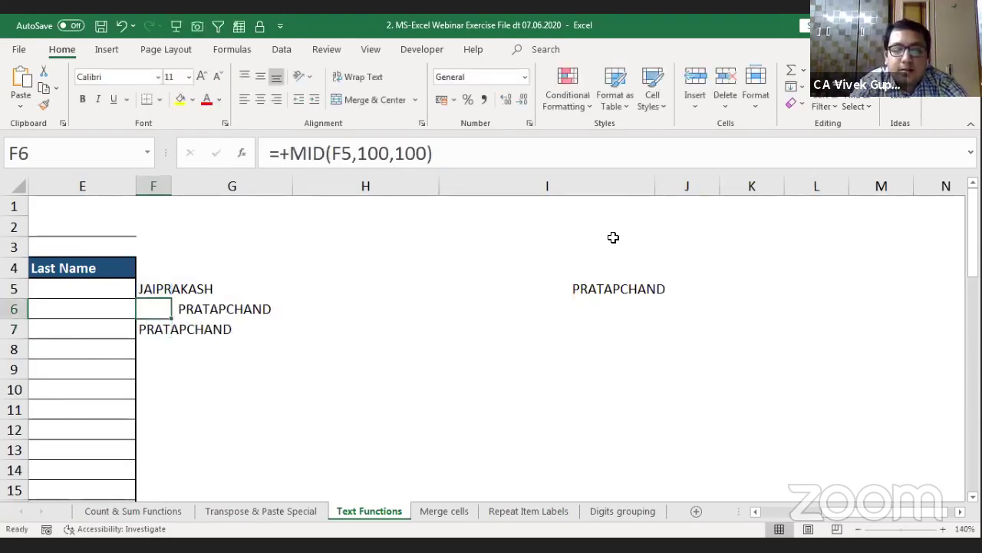
key("F2")
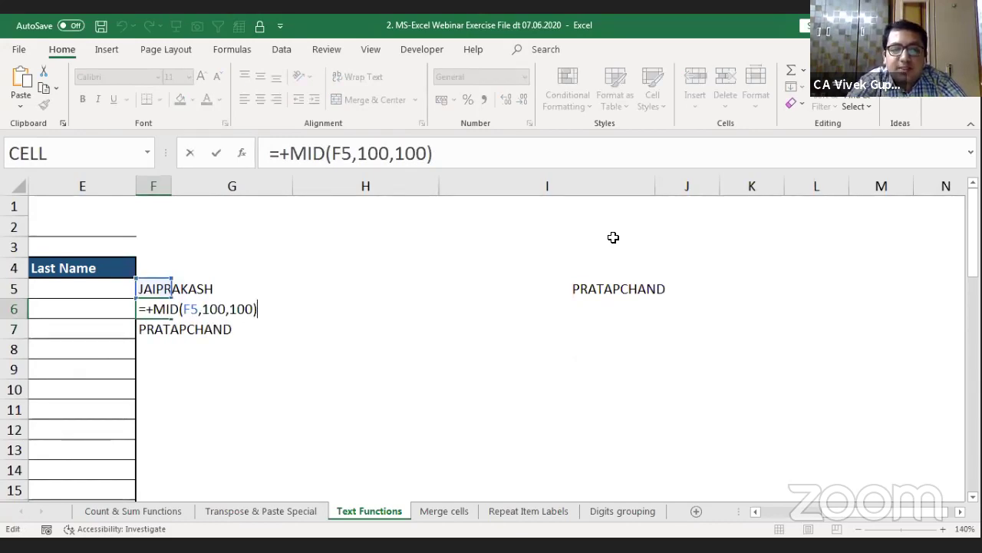
key("Escape")
key("Up")
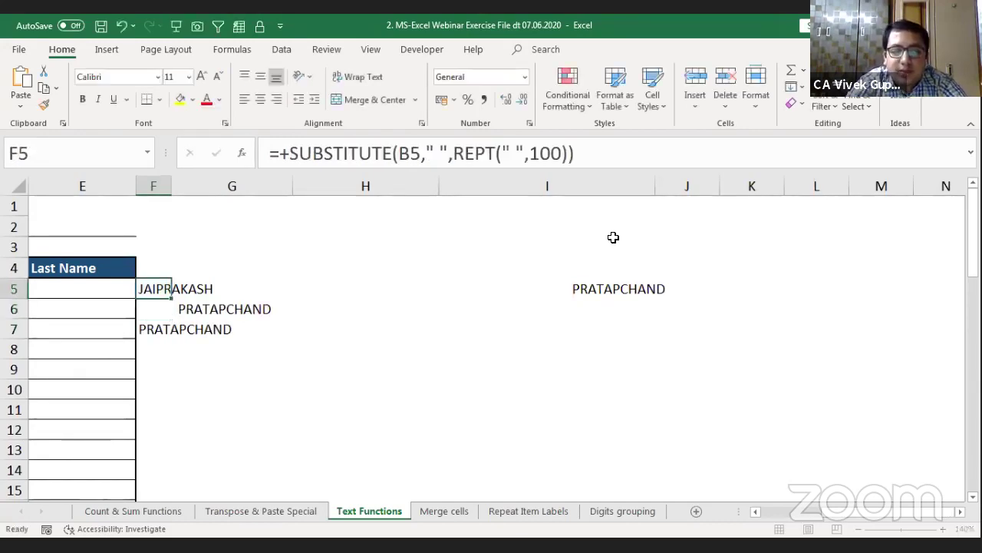
key("Left")
key("Left")
key("Left")
Step: Change D5 to =TRIM(MID(F5,100,100))
key("Right")
key("F2")
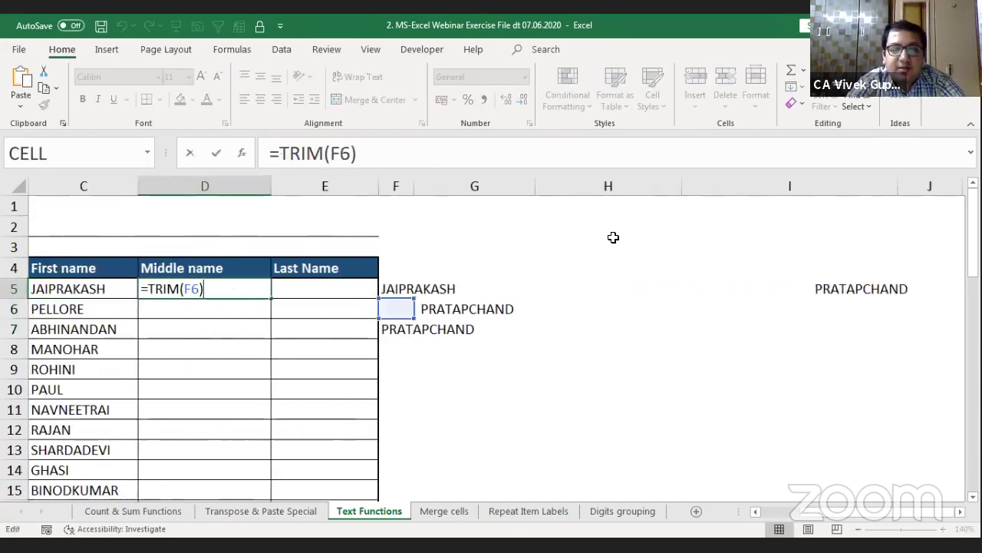
key("Left")
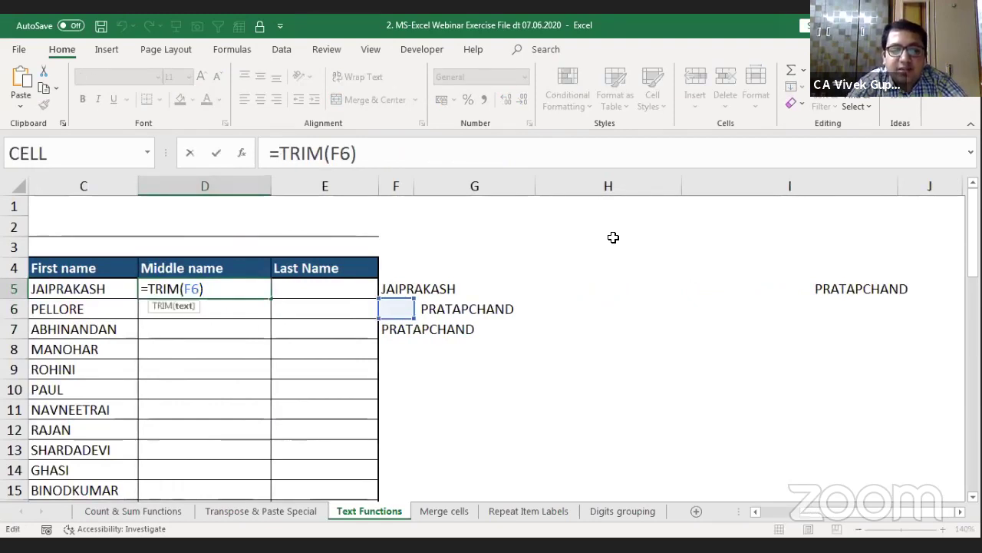
key("BackSpace")
key("BackSpace")
type("MID(F5,100,100)")
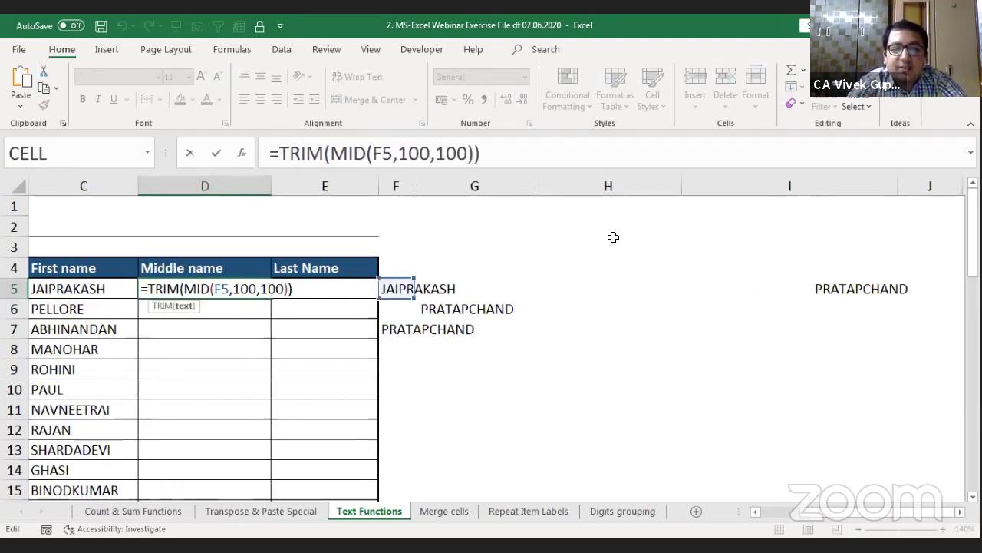
key("Return")
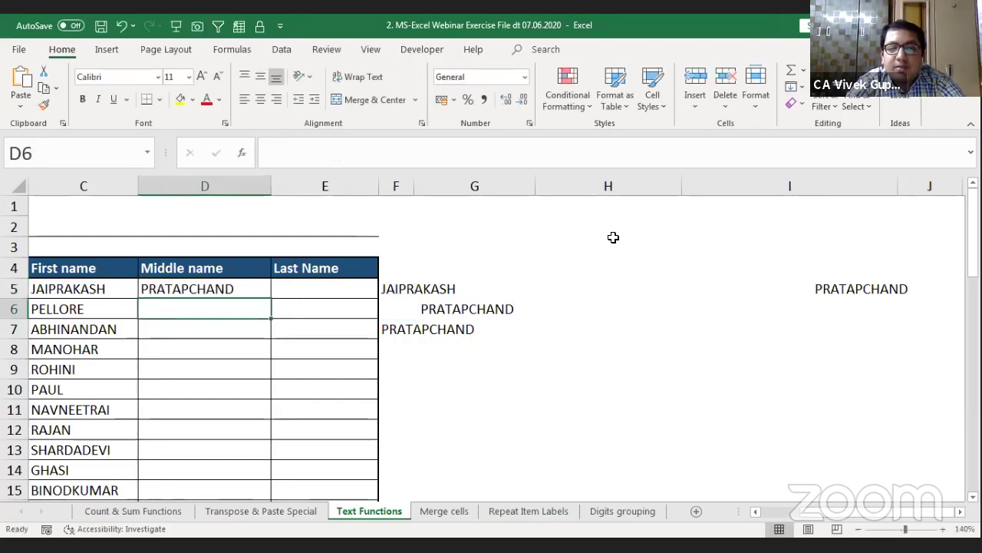
key("Up")
key("F2")
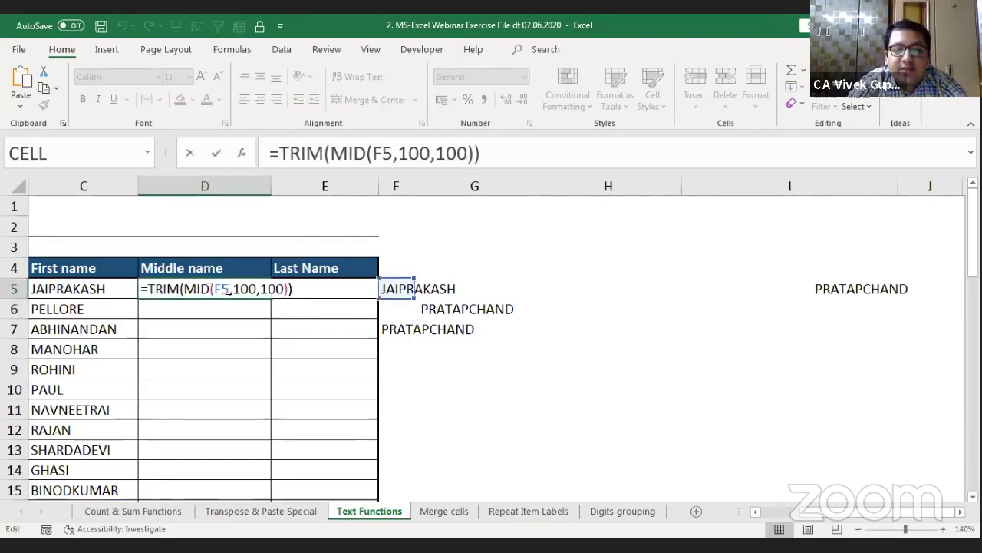
key("Escape")
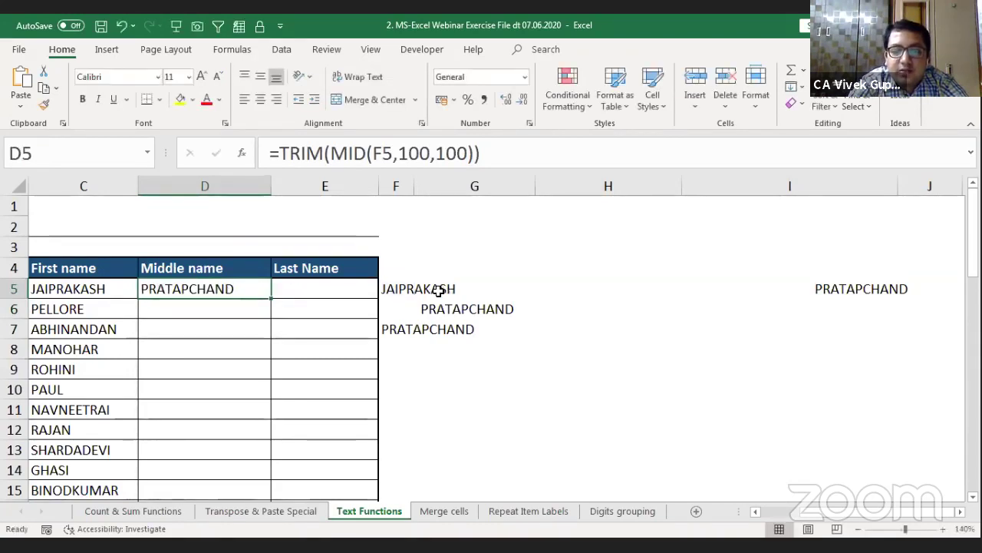
Step: Replace D5's F5 reference with F5's SUBSTITUTE formula, giving one nested formula on B5
left_click(421, 296)
key("Left")
key("F2")
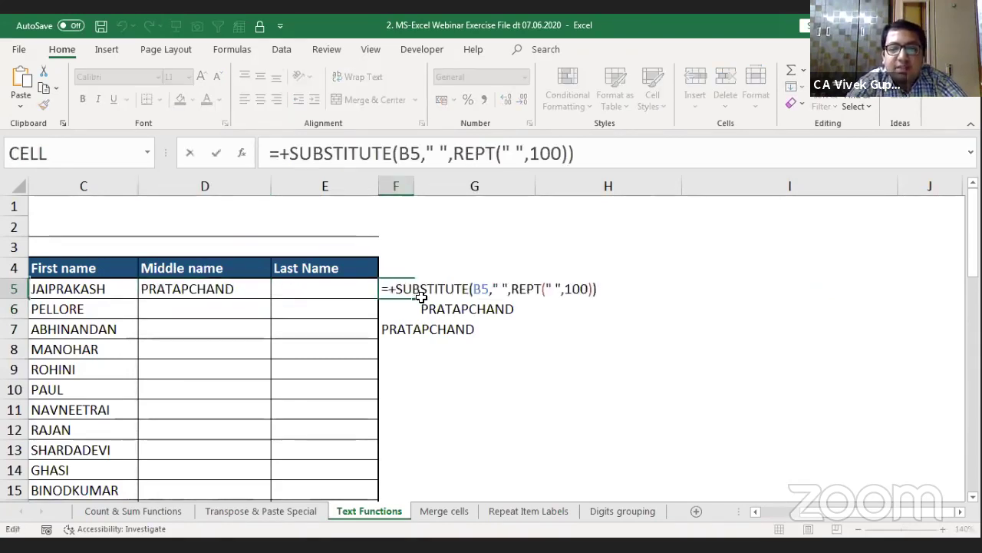
key("Escape")
key("Left")
key("Left")
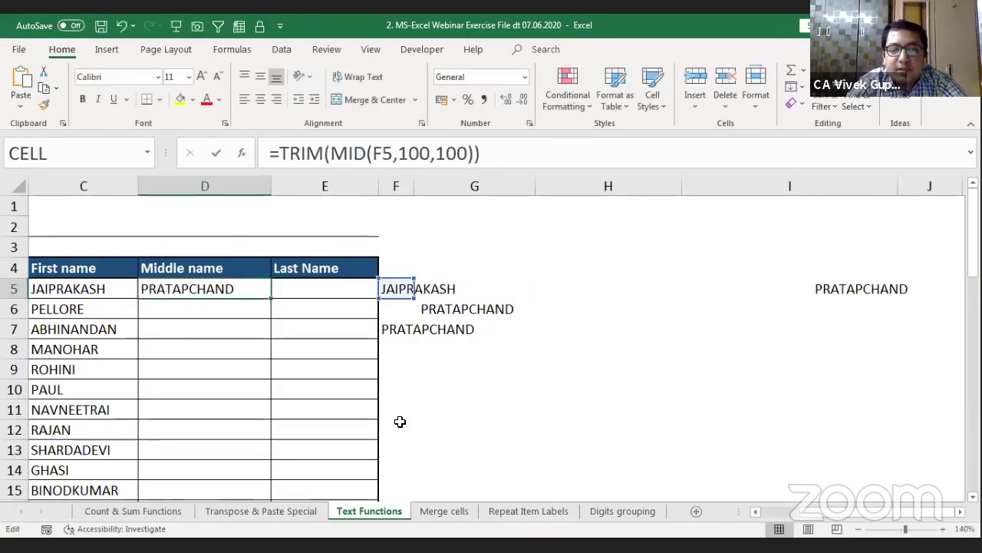
key("F2")
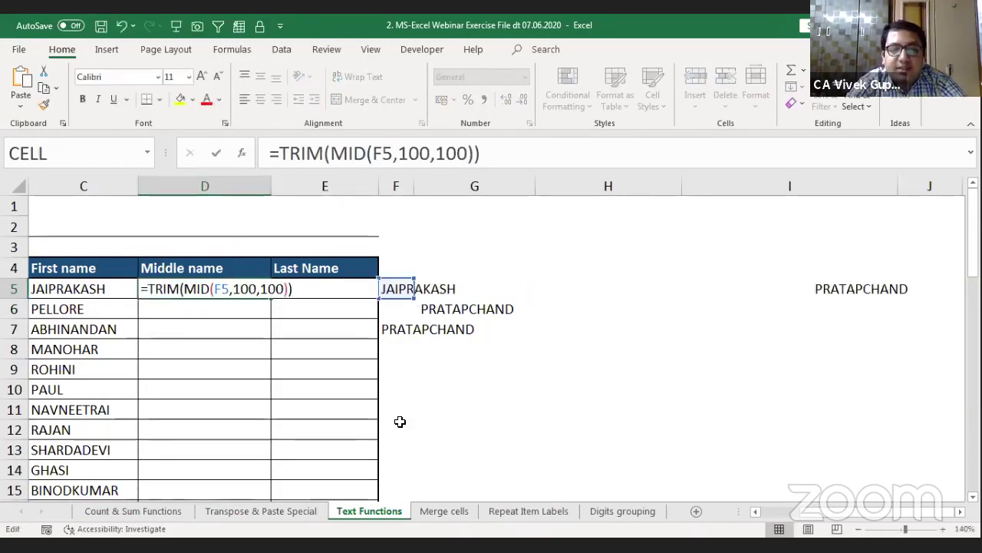
type("SUBSTITUTE(B5,\" \",REPT(\" \",100))")
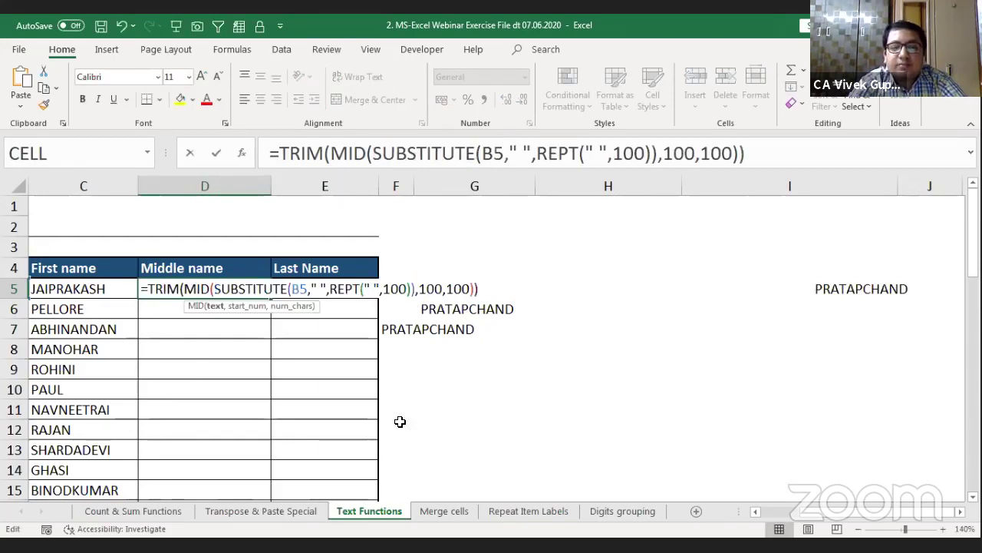
key("Return")
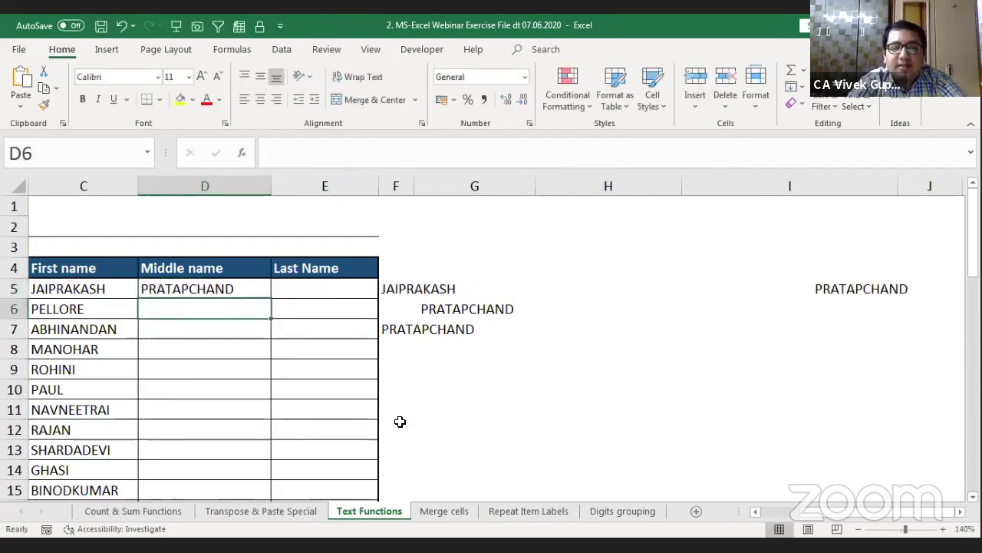
Step: Fill D5's nested formula down column D and check middle names like ANANDAKUMAR and DHANCHANDRA
key("Up")
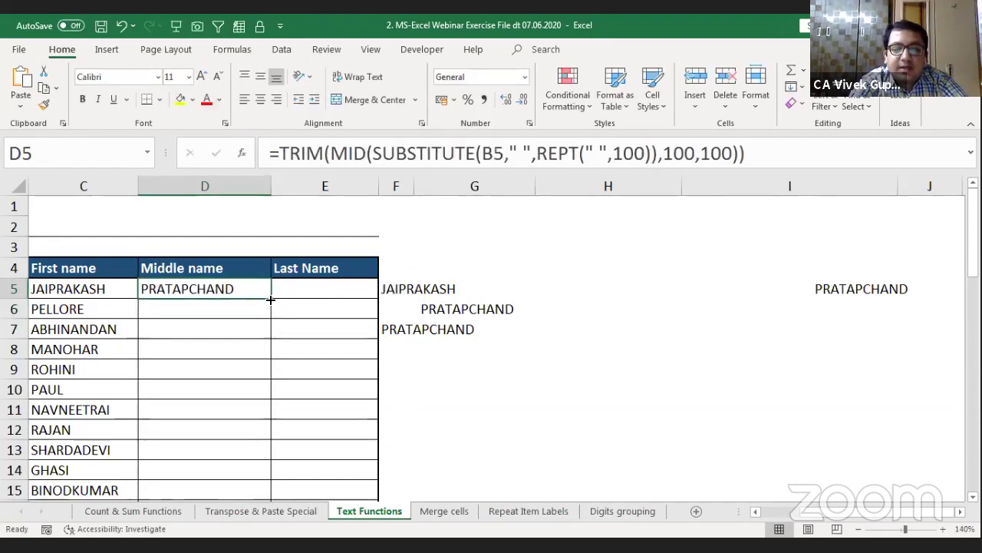
double_click(270, 298)
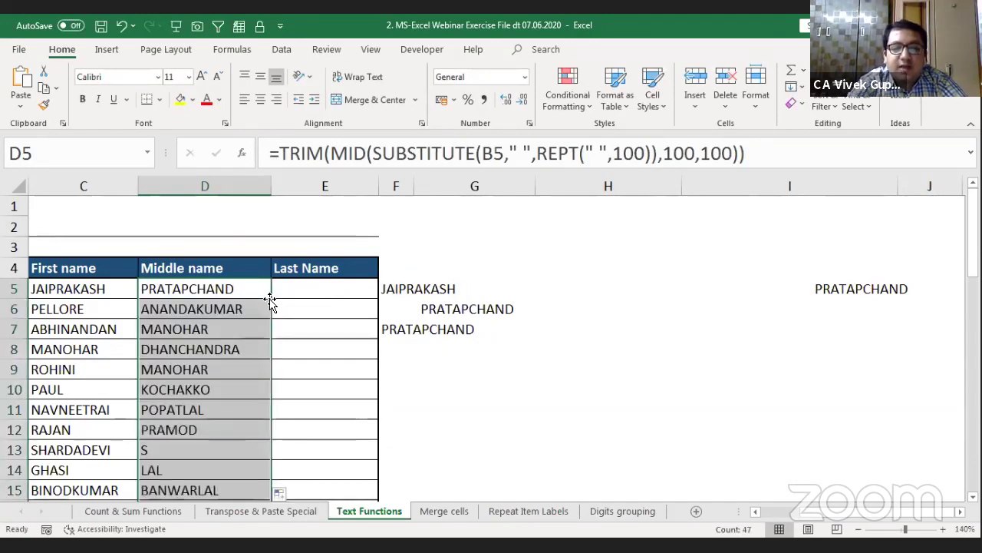
key("Left")
key("Left")
key("Right")
key("Right")
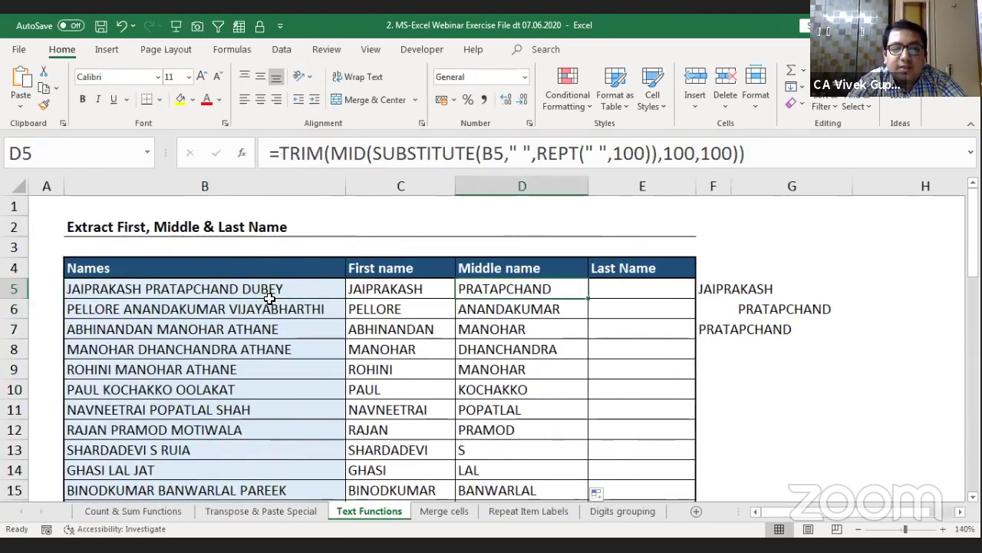
key("shift+Down")
key("shift+Down")
key("shift+Down")
key("shift+Down")
key("shift+Down")
key("shift+Down")
key("shift+Down")
key("shift+Down")
key("shift+Down")
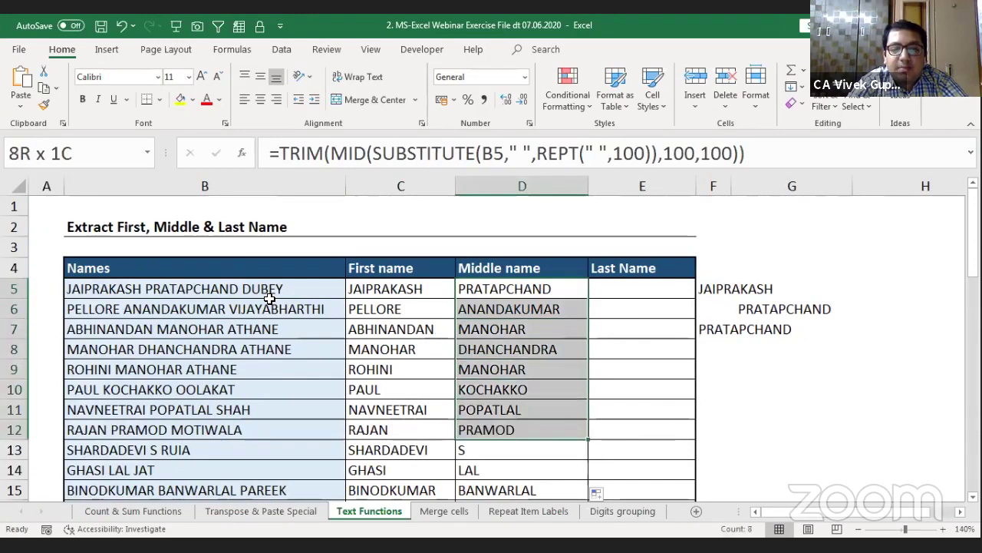
key("shift+Down")
key("shift+Down")
key("shift+Down")
key("shift+Down")
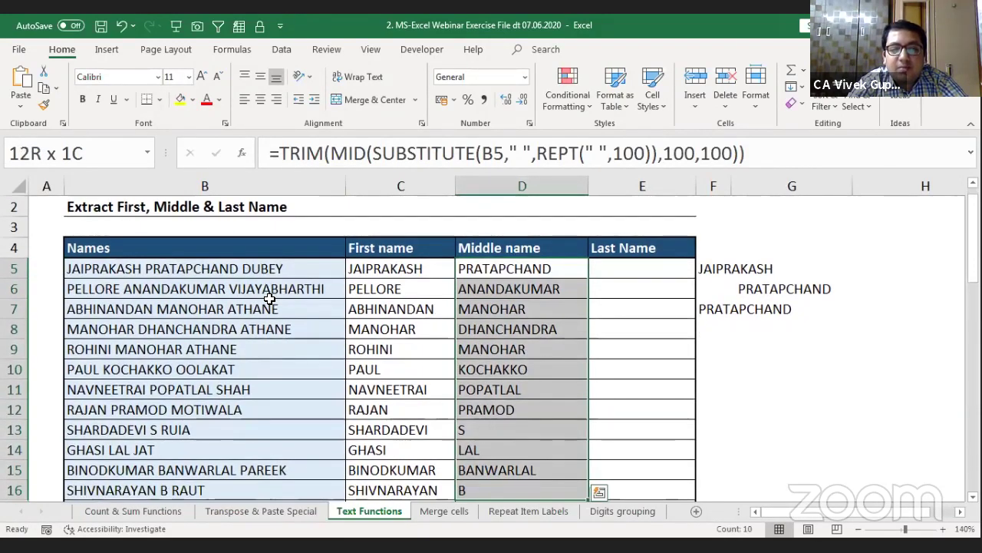
key("shift+Down")
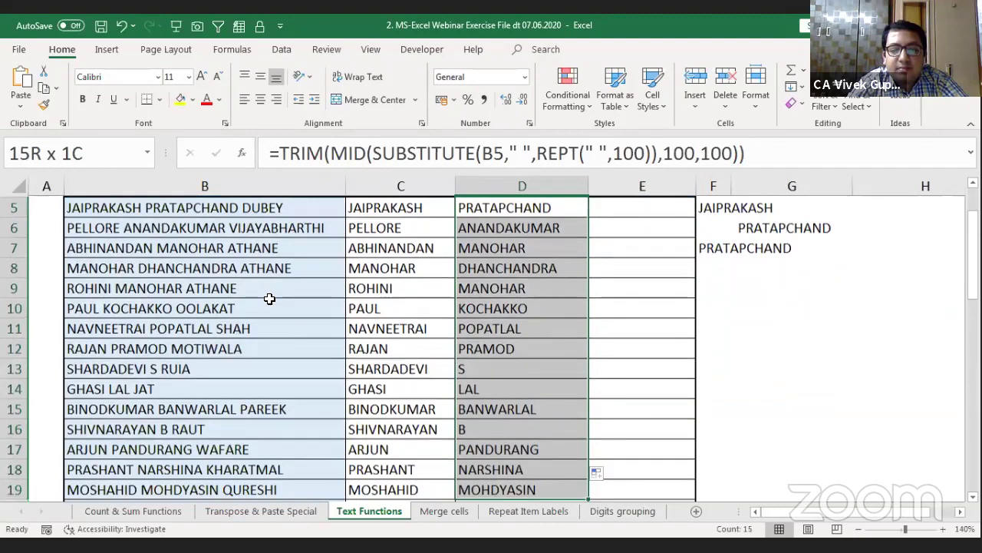
key("Down")
key("Down")
key("Down")
key("Down")
key("Down")
key("Down")
key("Down")
key("Down")
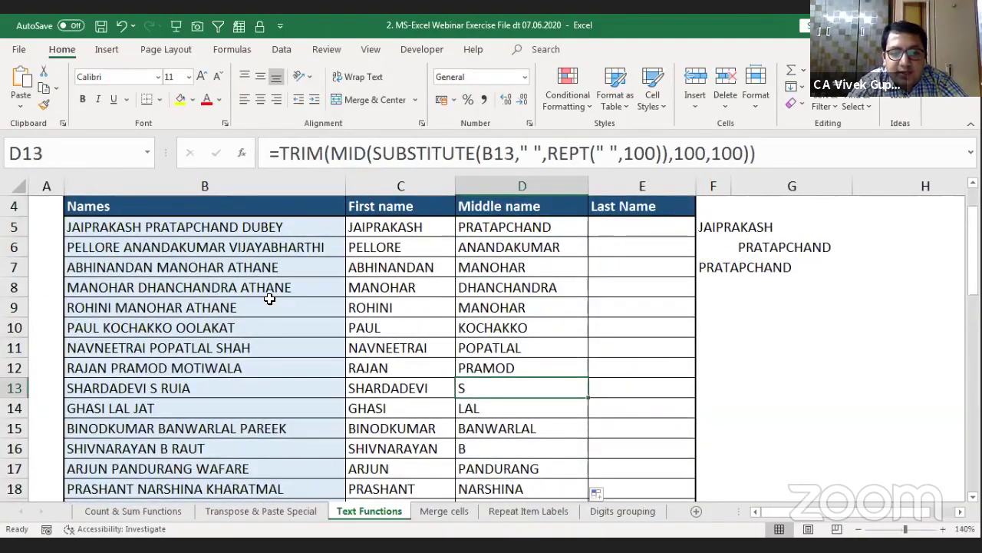
key("Down")
key("Down")
key("Up")
key("Up")
key("Up")
key("Up")
key("Up")
key("Up")
key("Up")
key("Up")
key("Up")
key("Up")
key("Up")
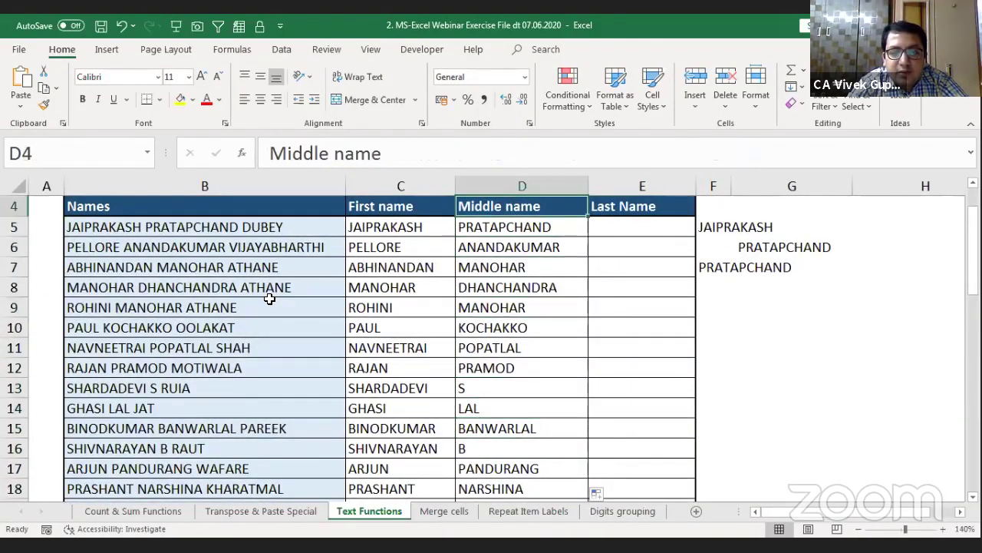
key("Up")
key("Up")
key("Up")
key("Down")
key("Down")
key("Down")
key("Down")
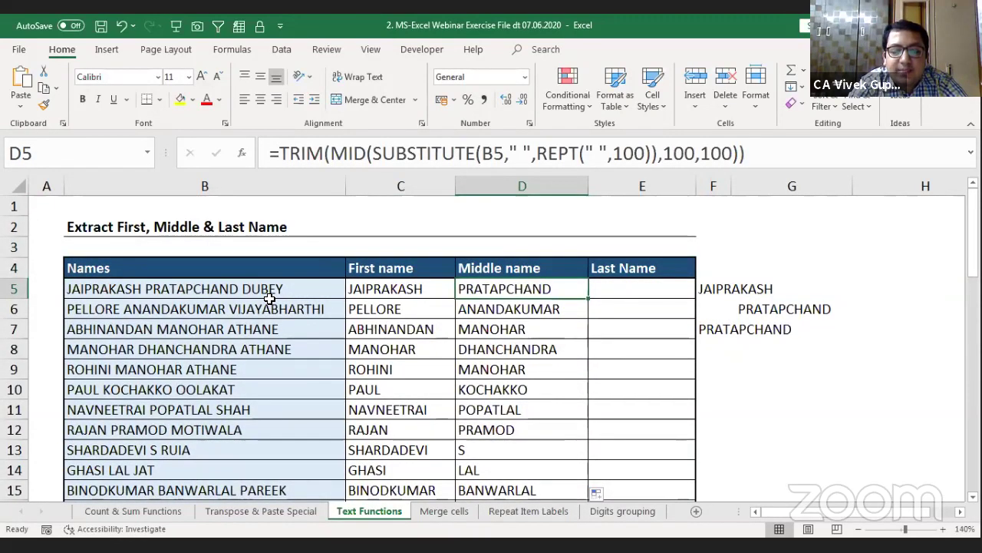
key("alt")
key("m")
key("v")
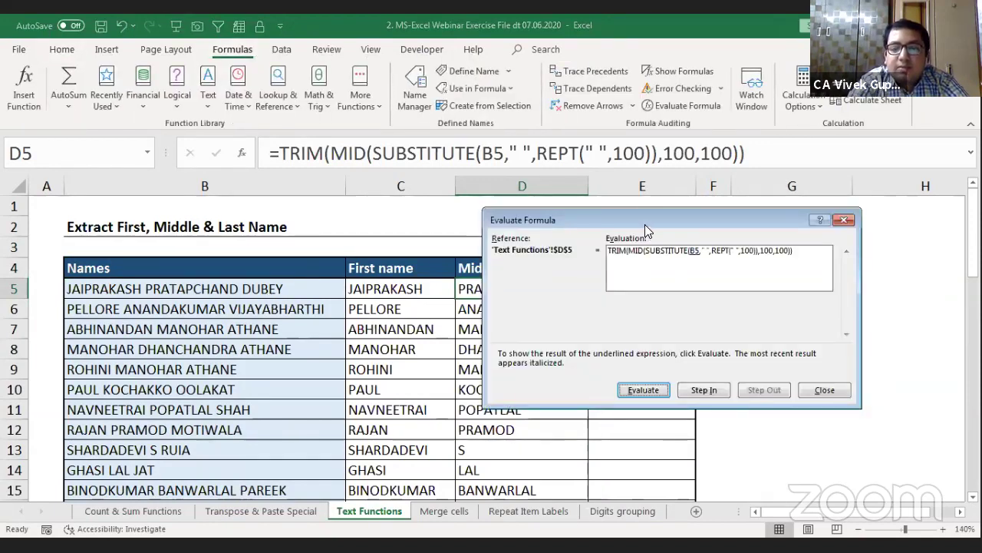
left_click_drag(644, 225, 404, 323)
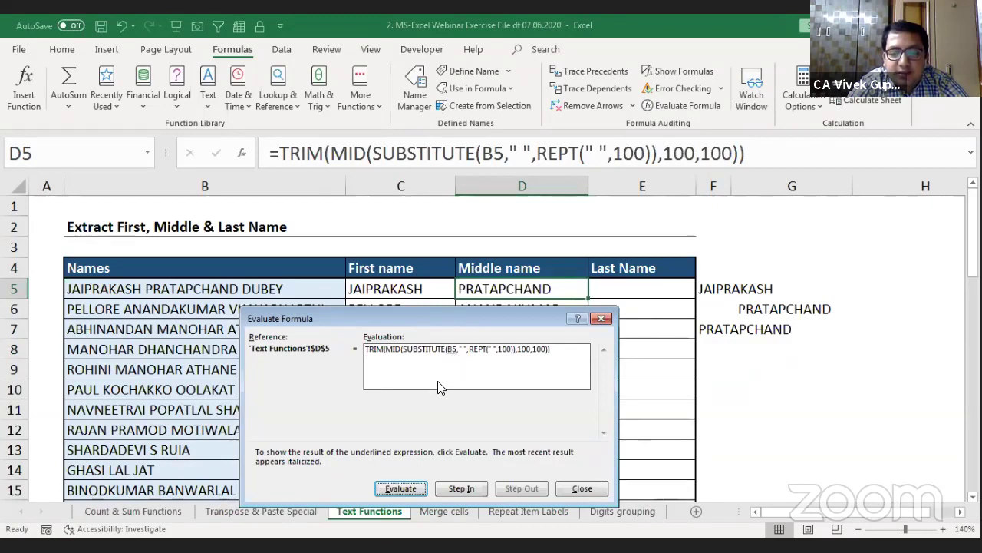
left_click(401, 488)
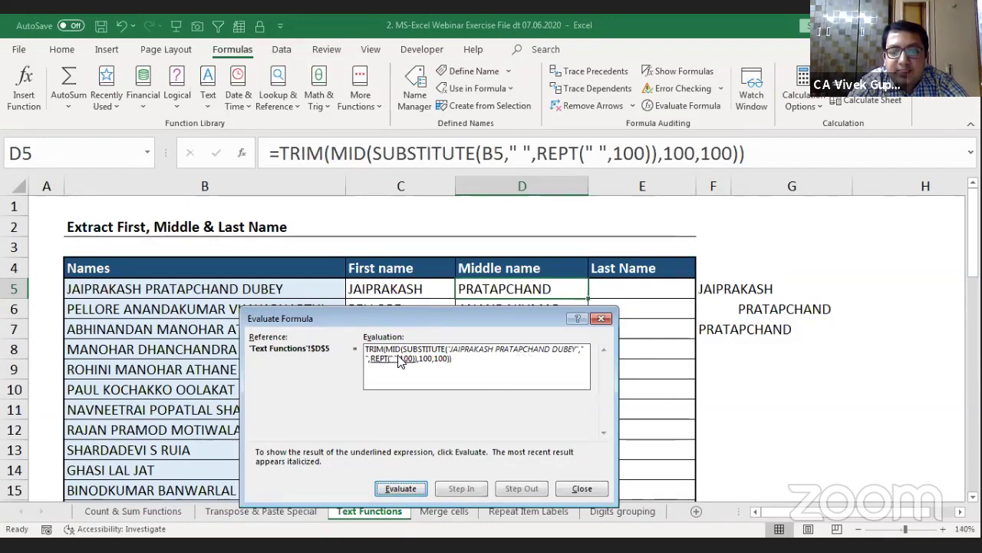
left_click(402, 493)
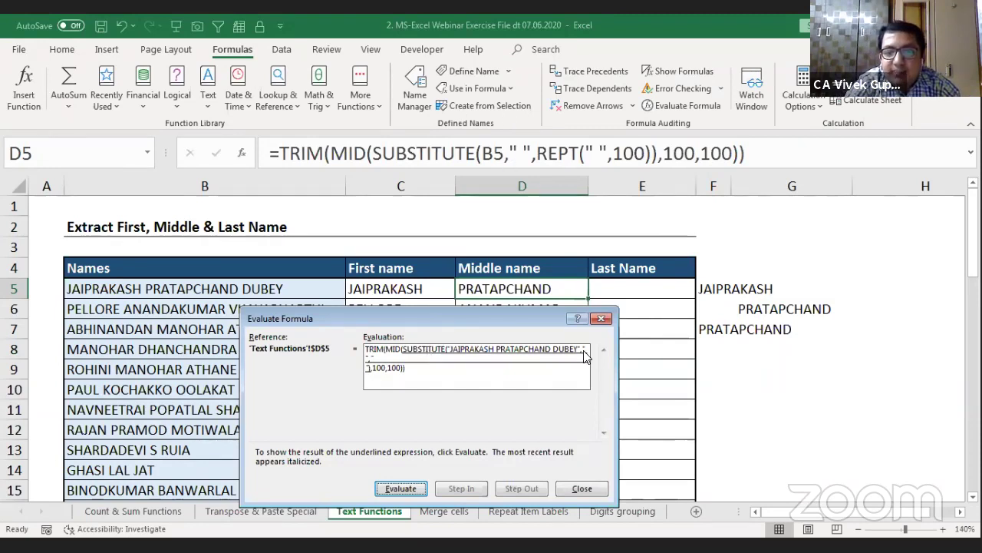
left_click(401, 489)
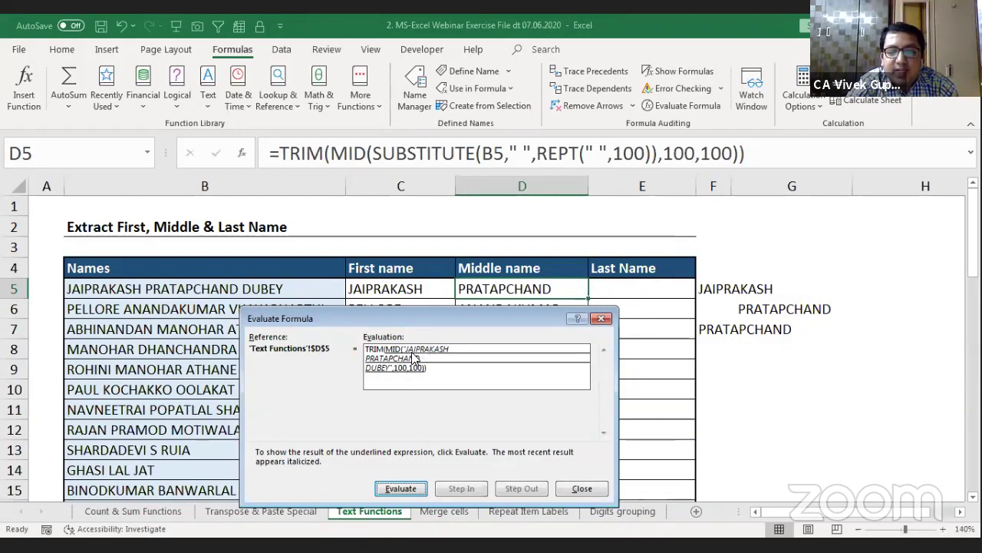
left_click(405, 492)
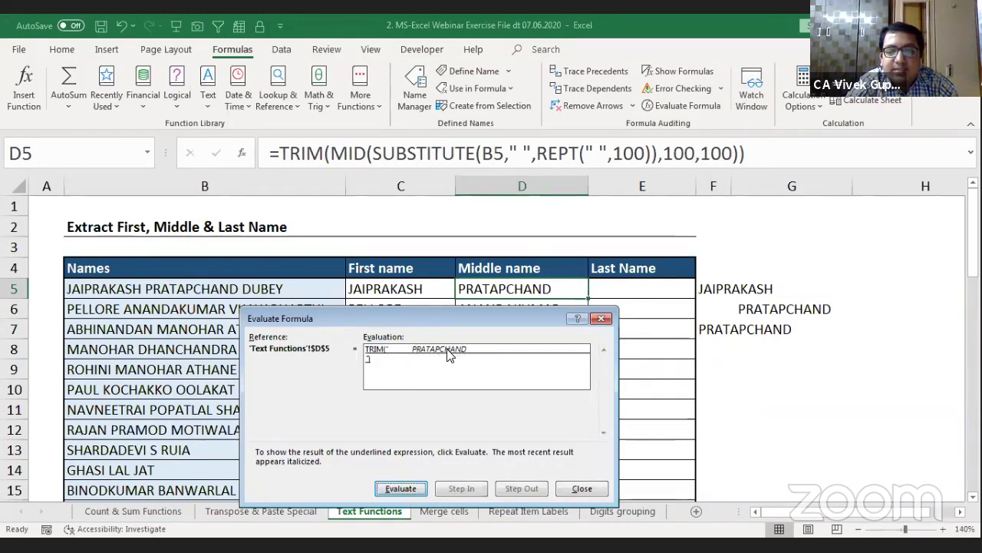
left_click(399, 491)
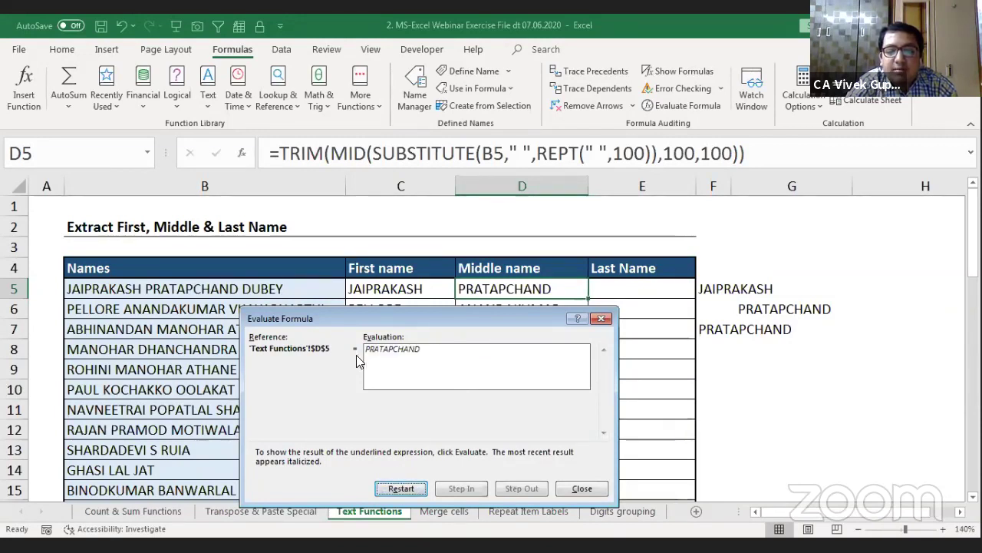
left_click(601, 318)
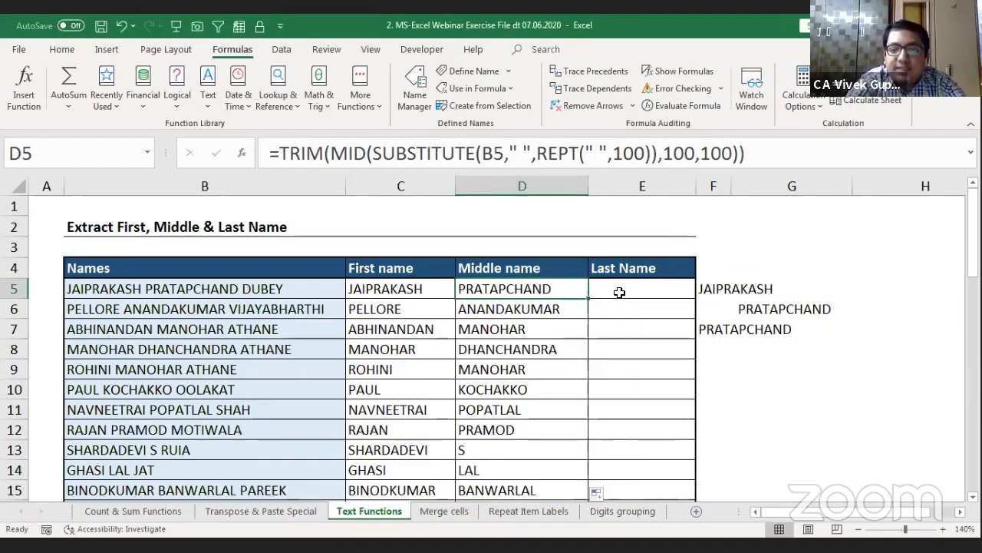
Step: Enter =+SUBSTITUTE(B5," ",REPT(" ",100)) in E5, reusing that part of D5's formula
left_click(619, 291)
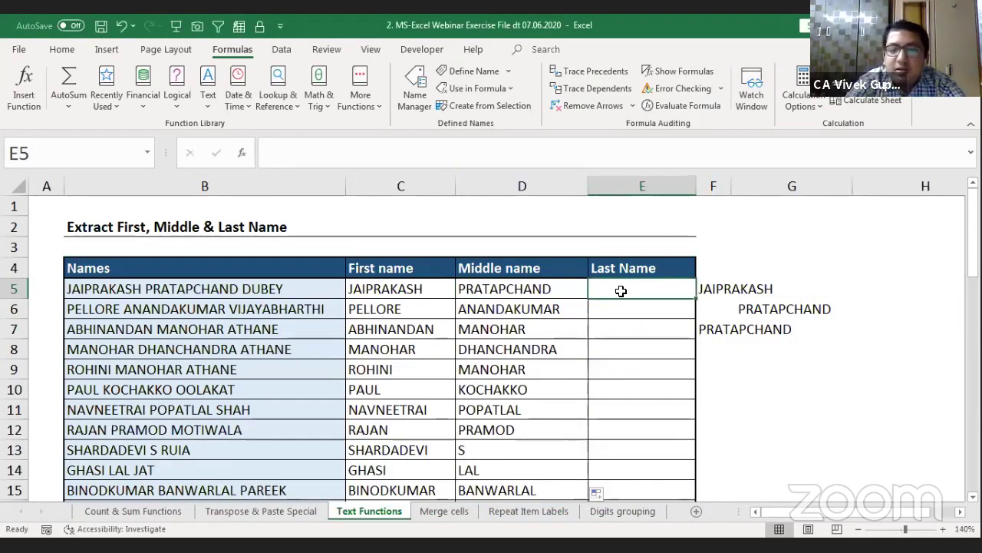
key("Right")
key("Left")
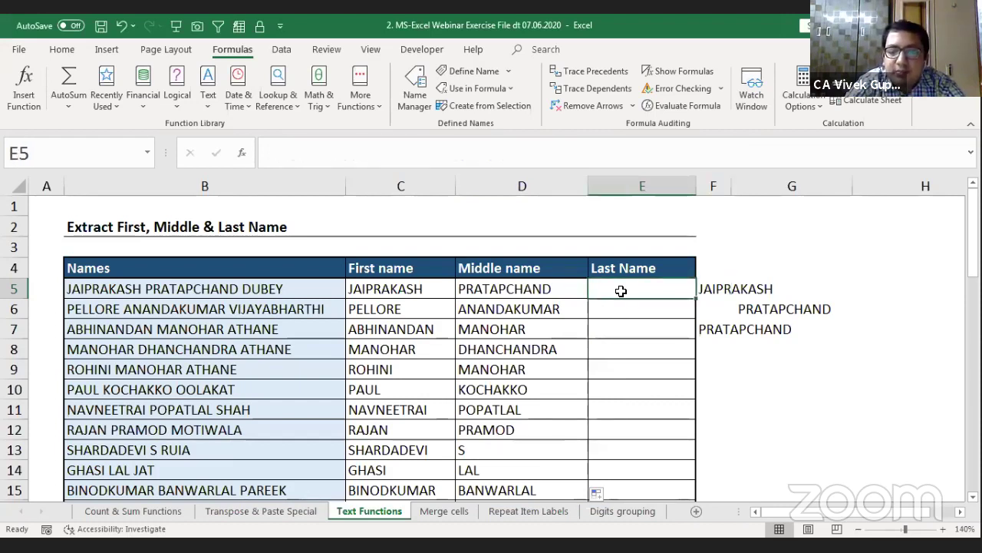
key("Left")
key("F2")
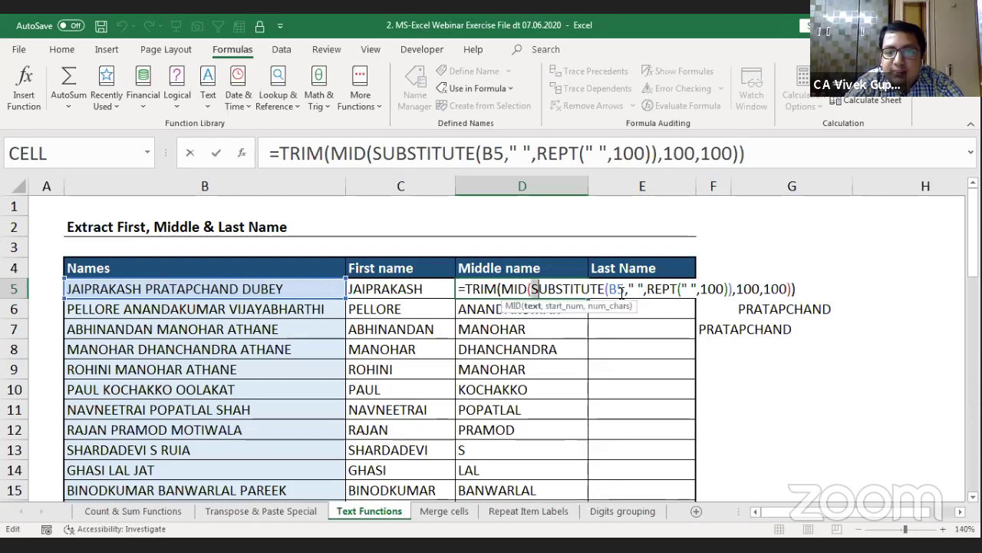
key("shift+Right")
key("shift+Right")
key("shift+Right")
key("shift+Right")
key("shift+Right")
key("shift+Right")
key("shift+Right")
key("shift+Right")
key("shift+Right")
key("shift+Right")
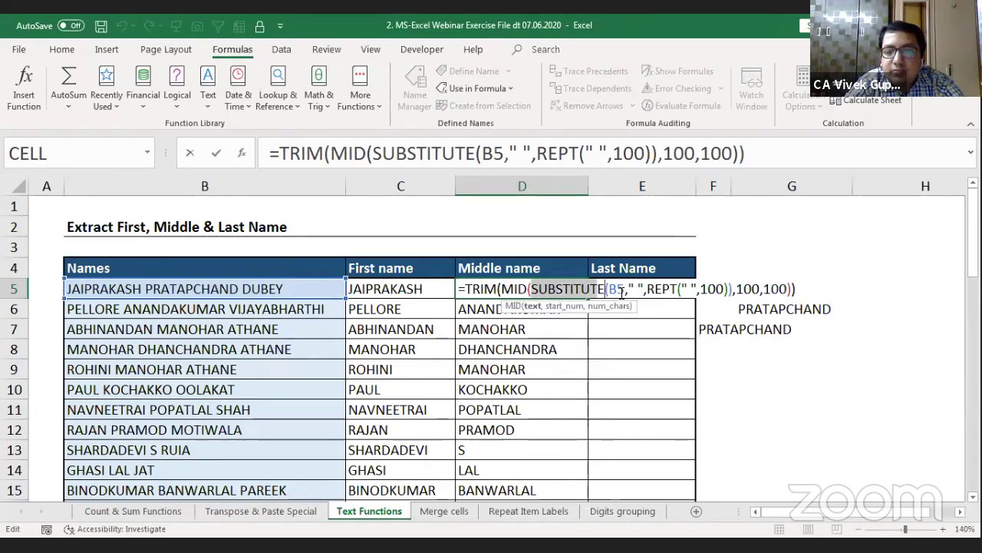
key("shift+Right")
key("shift+Right")
key("shift+Right")
key("shift+Right")
key("shift+Right")
key("shift+Right")
key("shift+Right")
key("shift+Right")
key("shift+Right")
key("shift+Right")
key("shift+Right")
key("shift+Right")
key("shift+Right")
key("shift+Right")
key("shift+Right")
key("shift+Right")
key("shift+Right")
key("shift+Right")
key("shift+Right")
key("shift+Right")
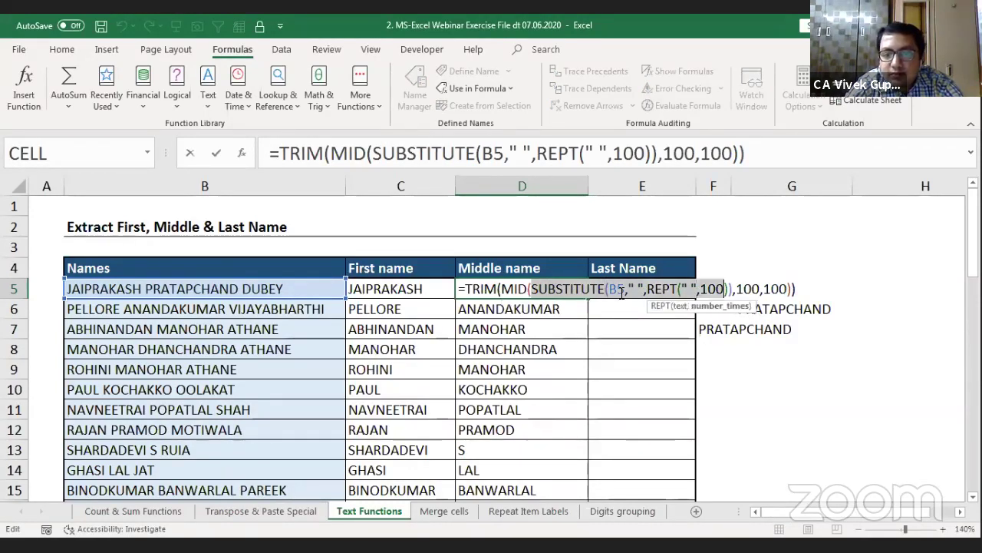
key("shift+Right")
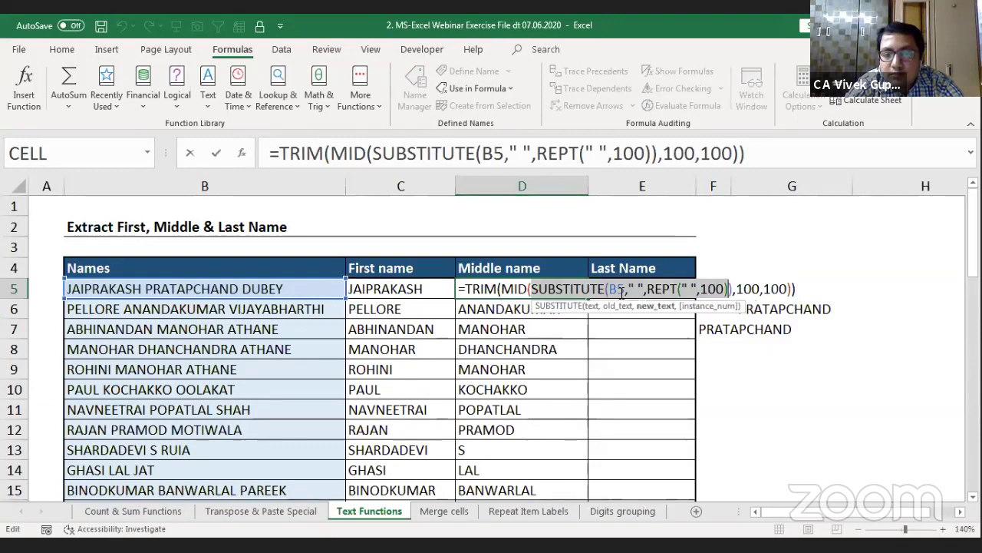
key("shift+Right")
key("ctrl+c")
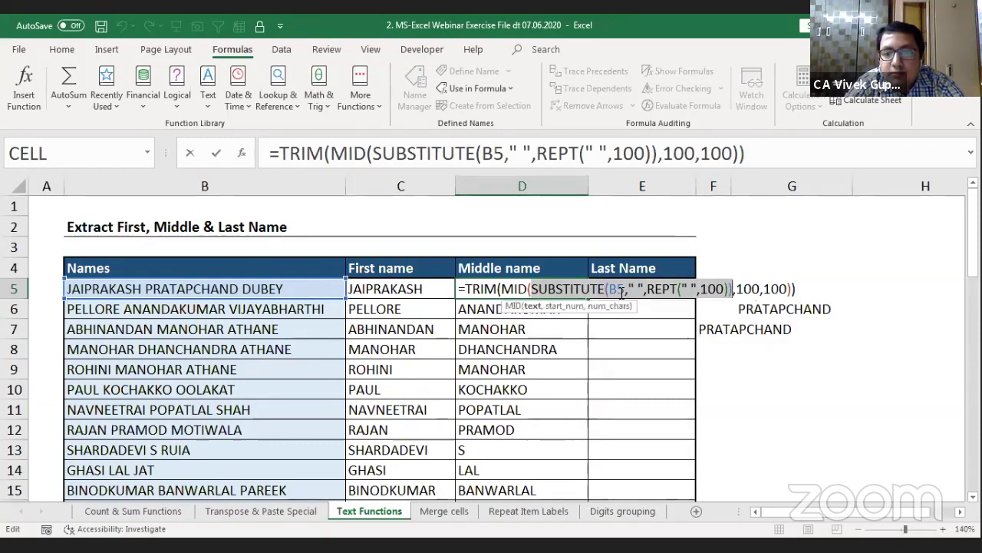
key("Tab")
type("+")
key("ctrl+v")
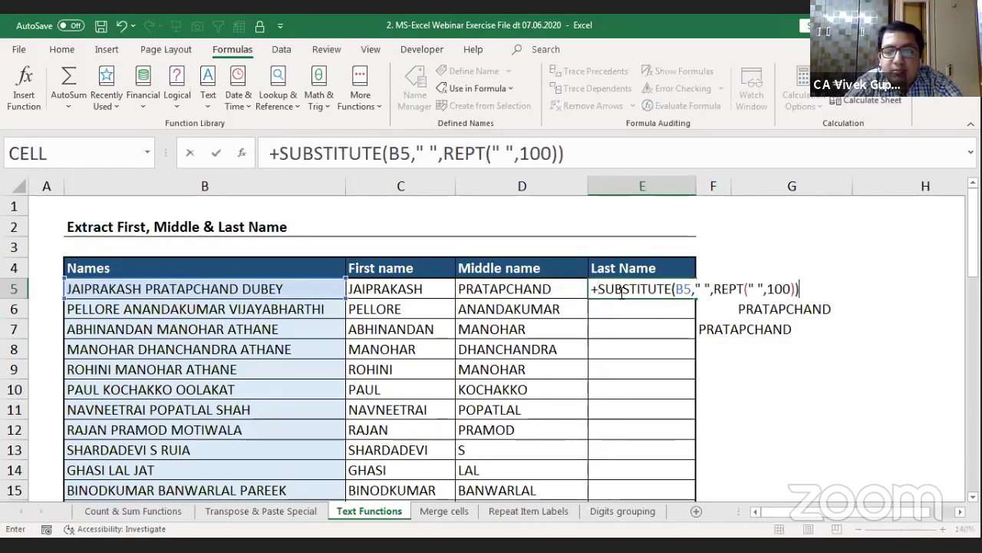
key("Return")
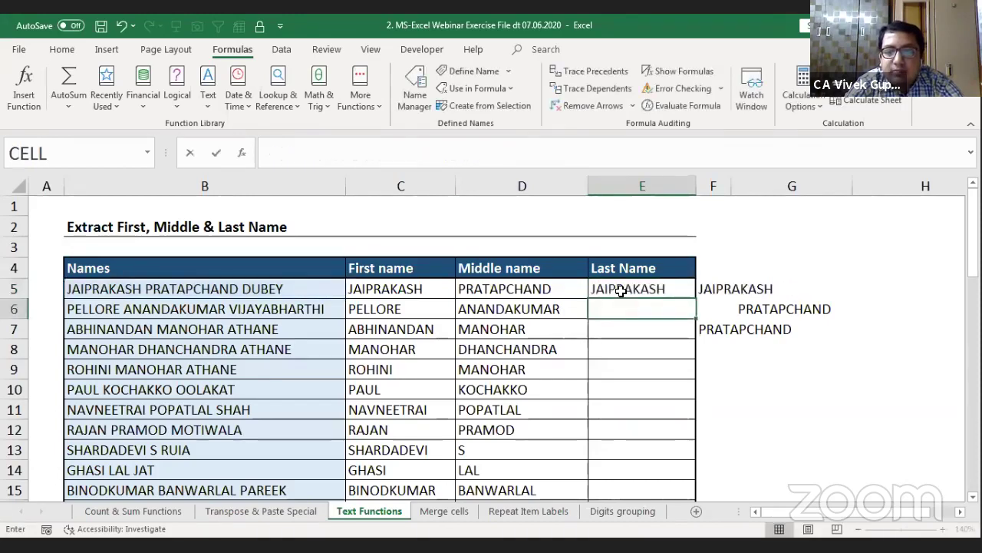
Step: Clear the old helper values in F5:F7
key("Right")
key("Right")
key("Right")
key("Left")
key("Up")
key("Left")
key("shift+Down")
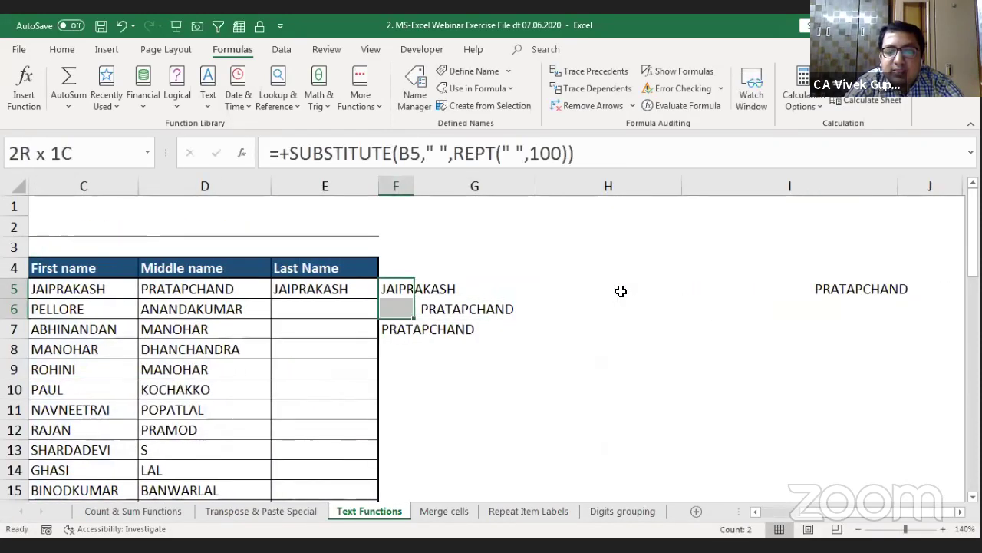
key("shift+Down")
key("Delete")
key("shift+Up")
key("shift+Up")
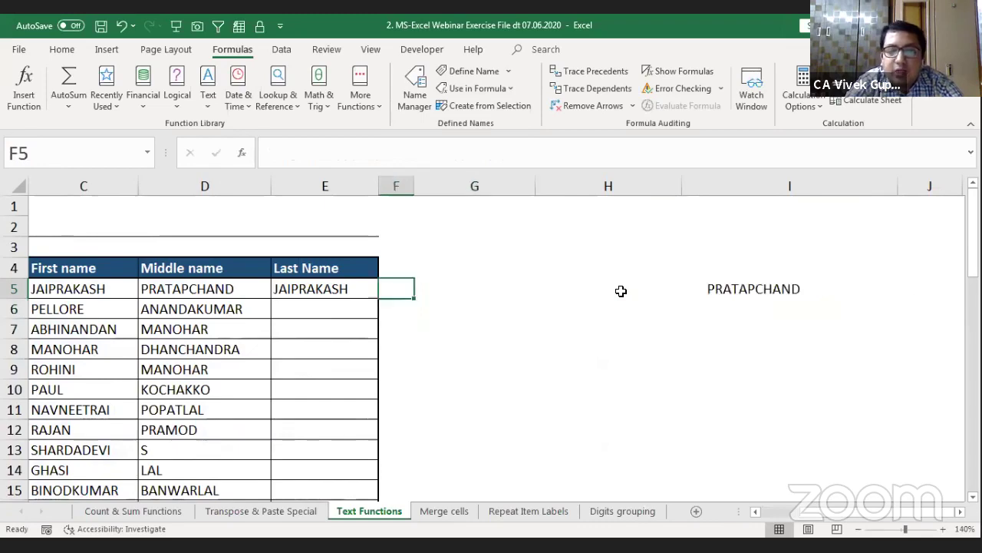
key("Left")
key("Right")
key("Right")
key("Right")
key("Right")
key("Right")
key("Right")
key("Right")
key("Right")
key("Right")
key("Right")
key("Right")
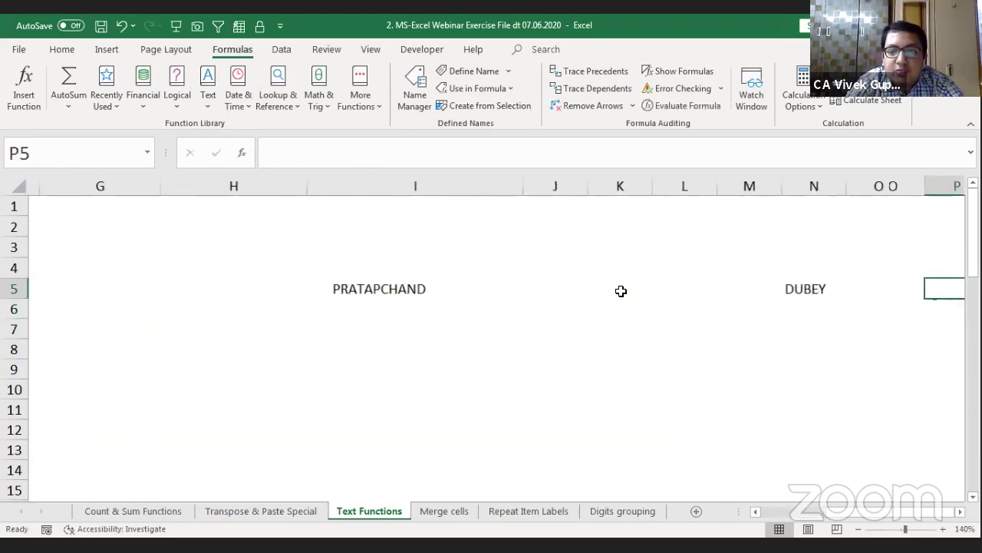
key("Left")
key("Left")
key("Home")
key("Right")
key("Right")
key("Right")
key("Right")
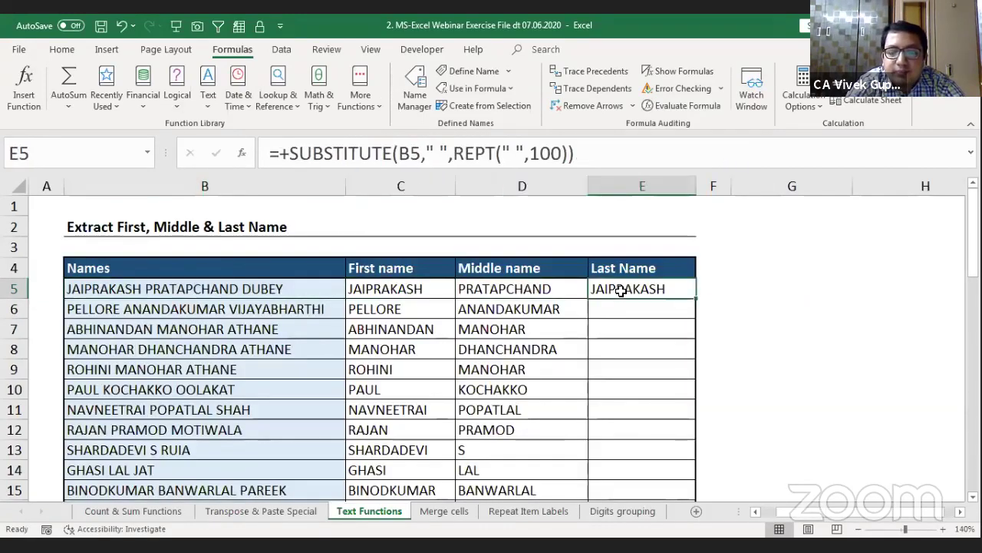
left_click(291, 154)
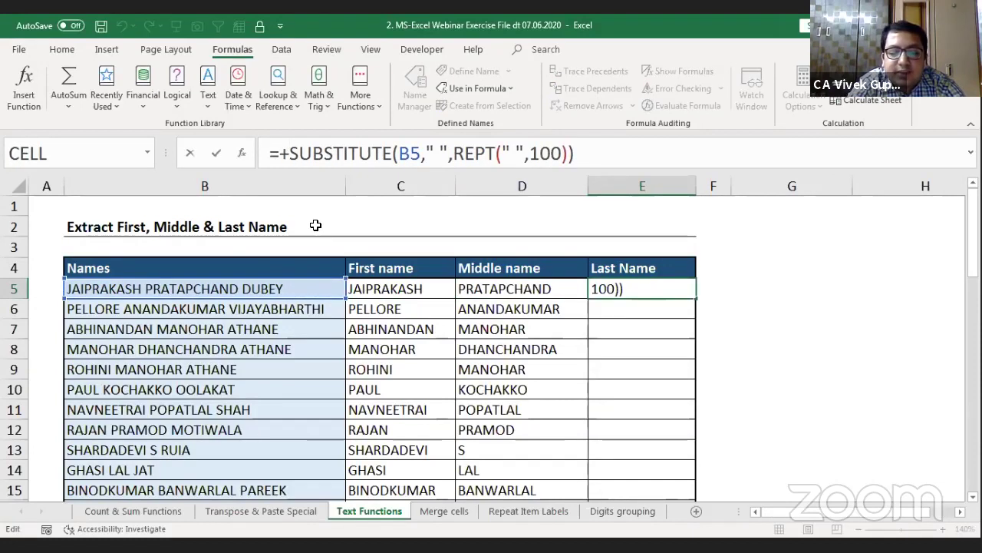
key("Right")
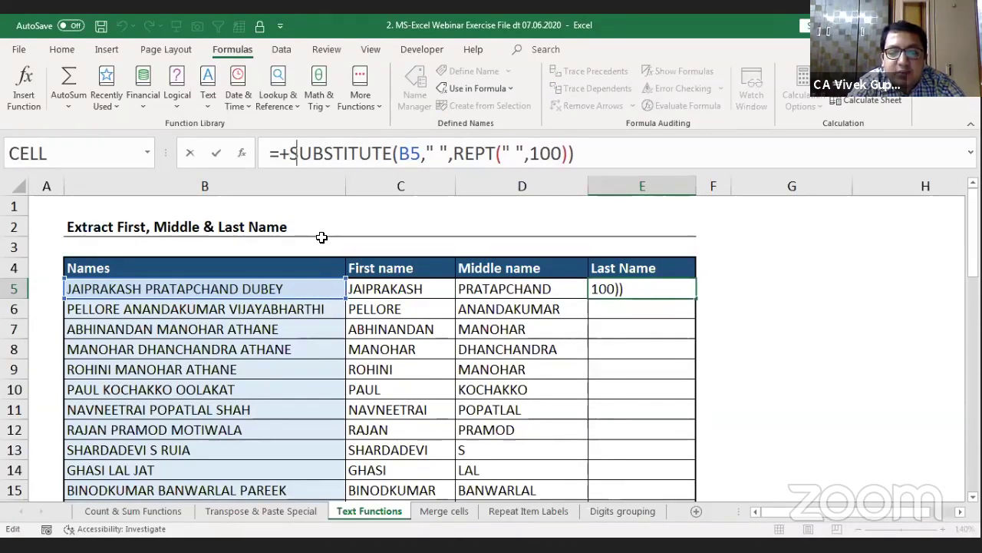
type("right")
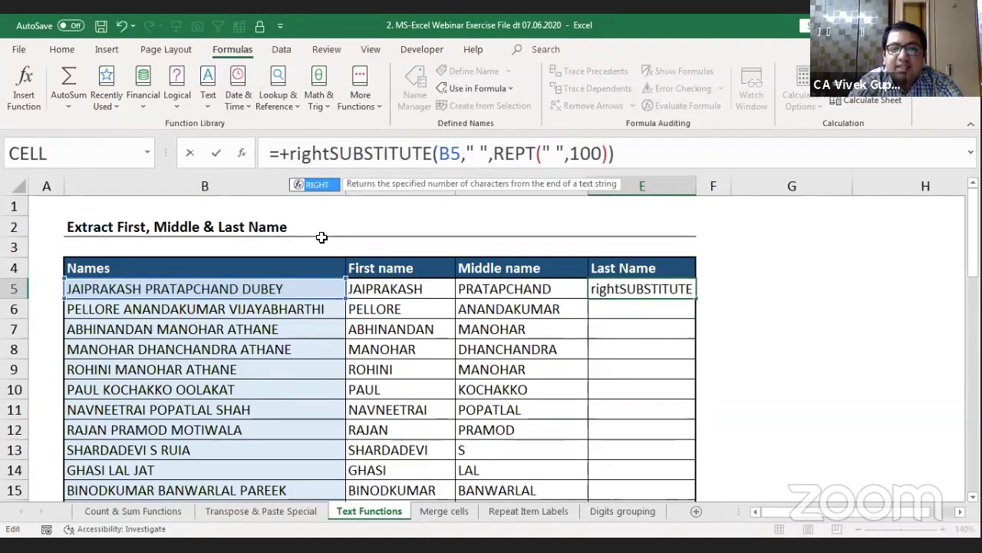
key("Tab")
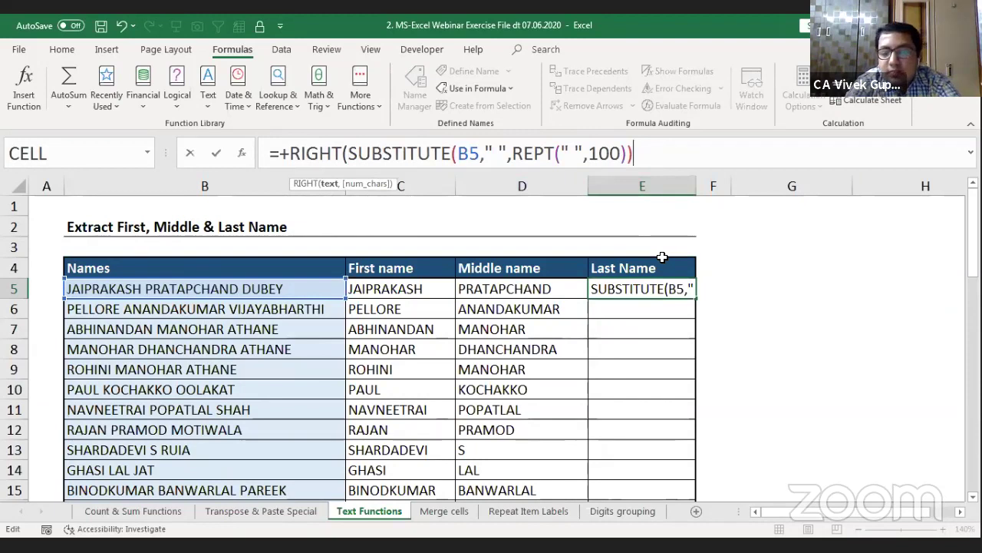
key("End")
type(",100")
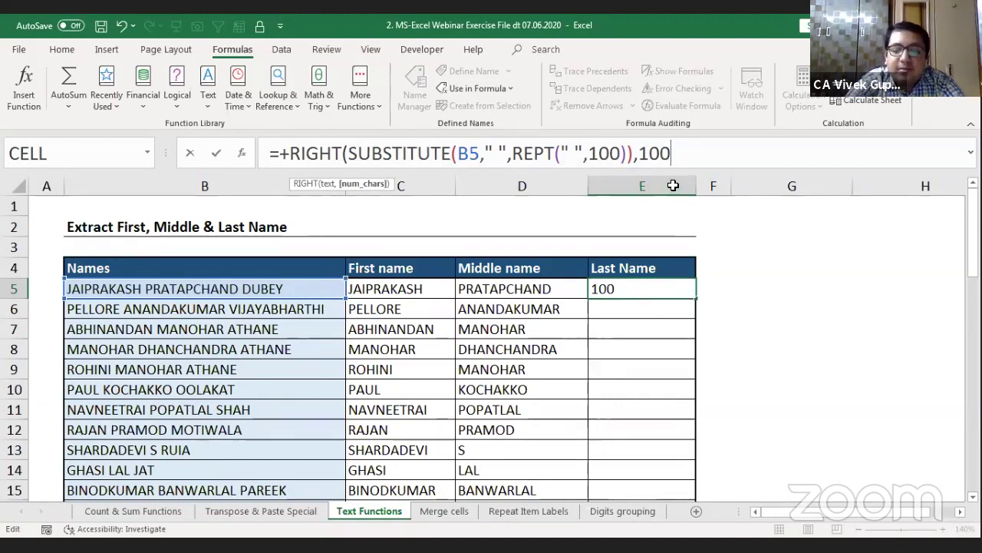
type(")")
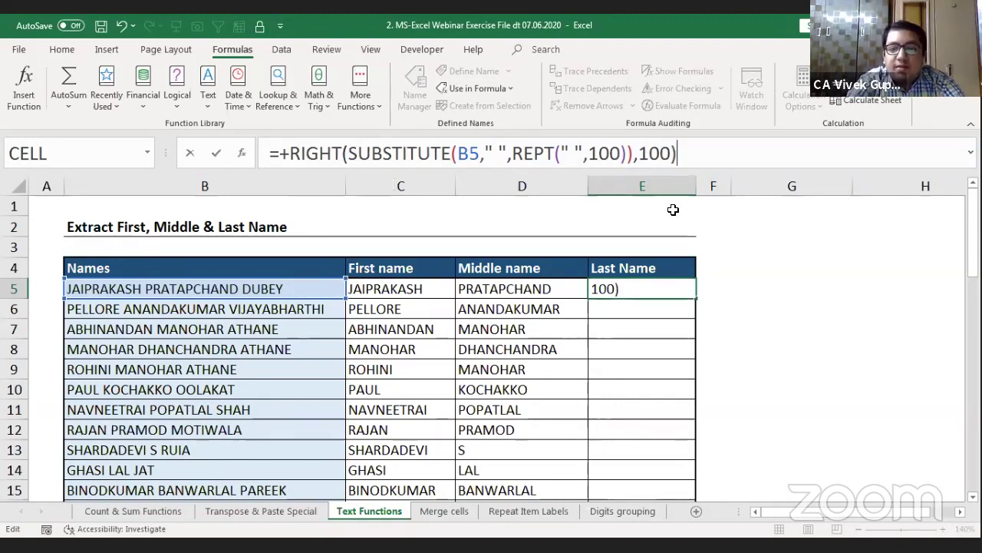
key("Return")
key("Up")
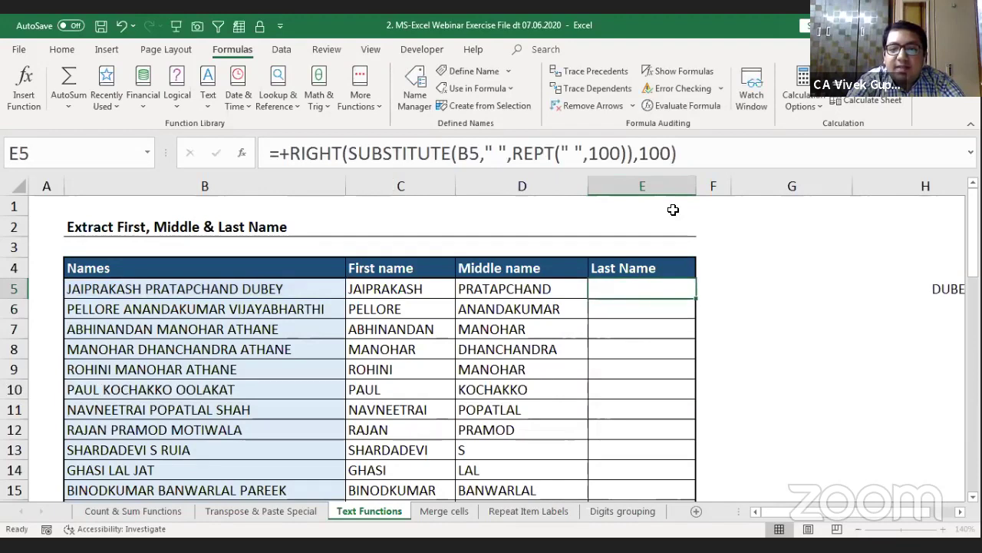
key("Right")
key("Right")
key("Right")
key("Right")
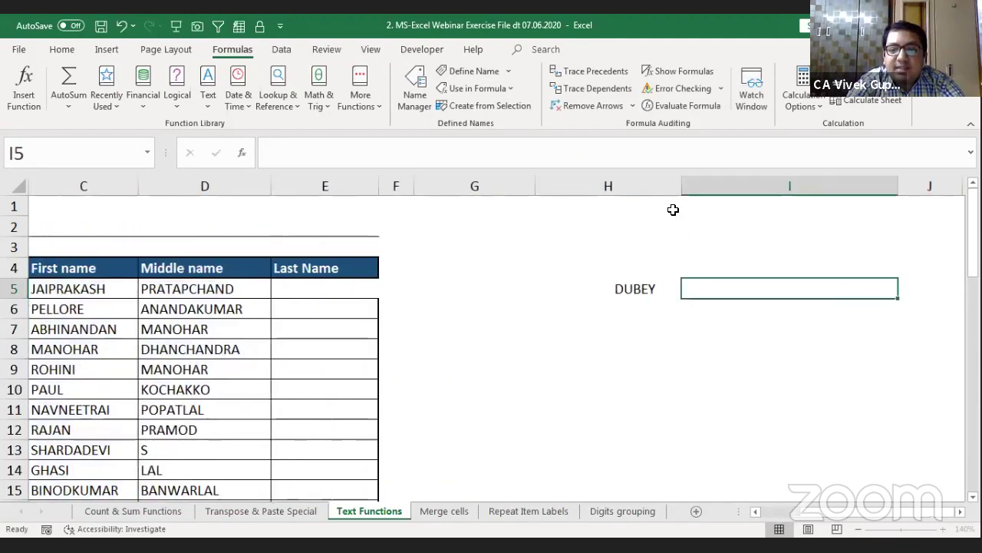
key("Left")
key("Left")
key("Left")
key("Left")
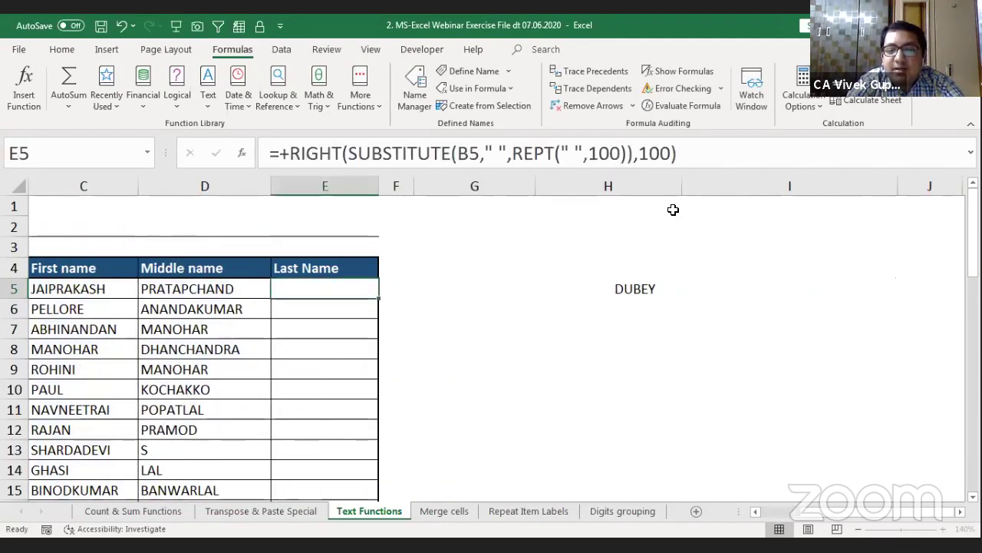
Step: Wrap E5's formula in TRIM, giving =+TRIM(RIGHT(SUBSTITUTE(B5," ",REPT(" ",100)),100))
left_click(284, 153)
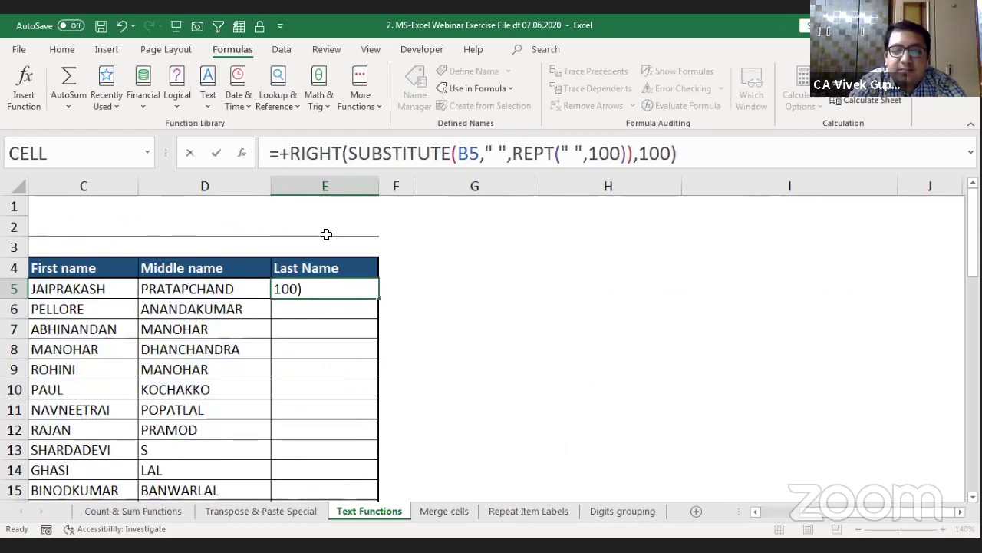
type("TRIM(")
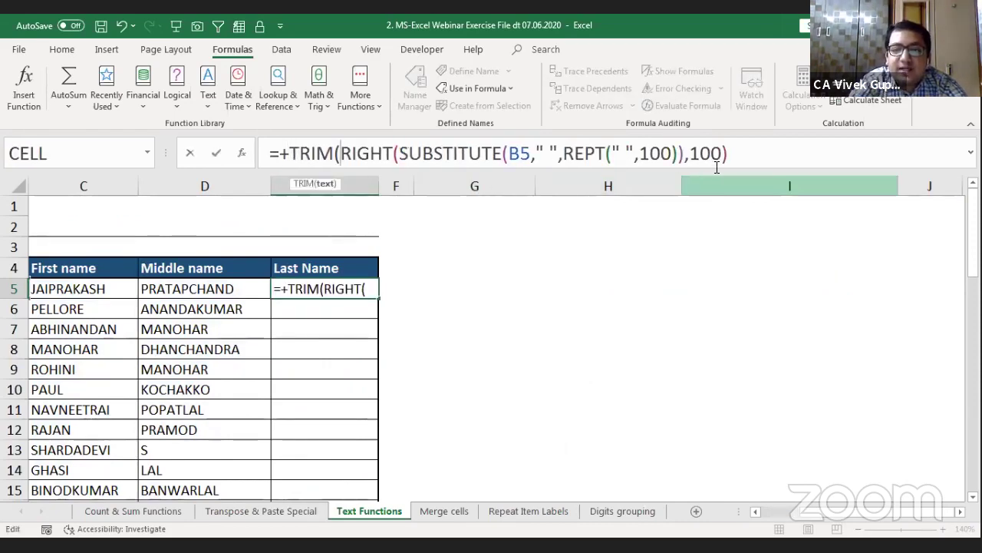
left_click(738, 159)
type(")")
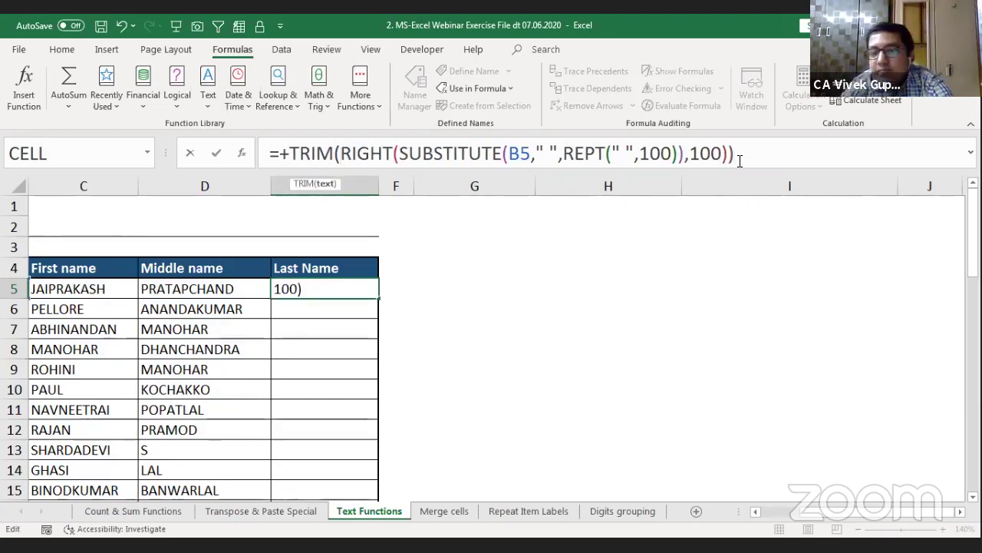
key("Return")
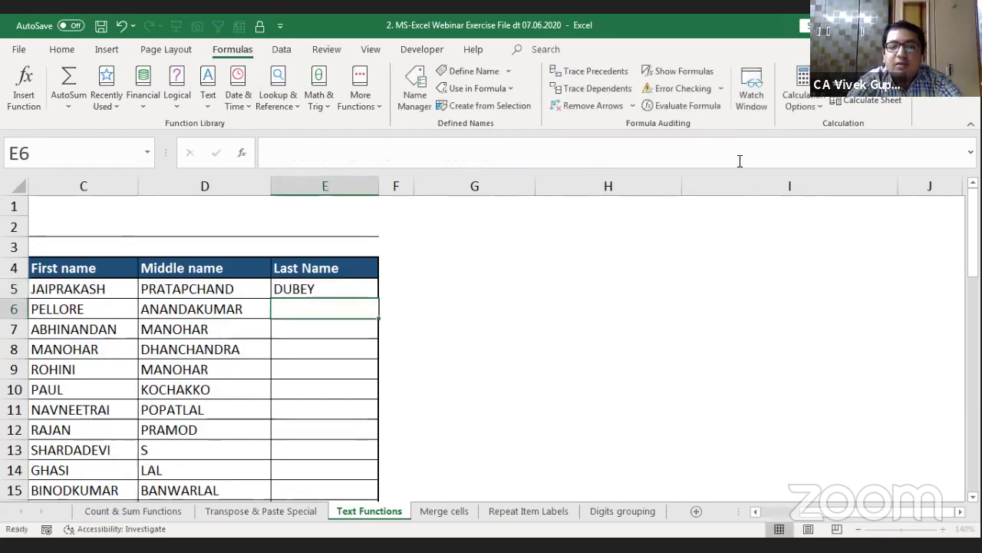
key("Up")
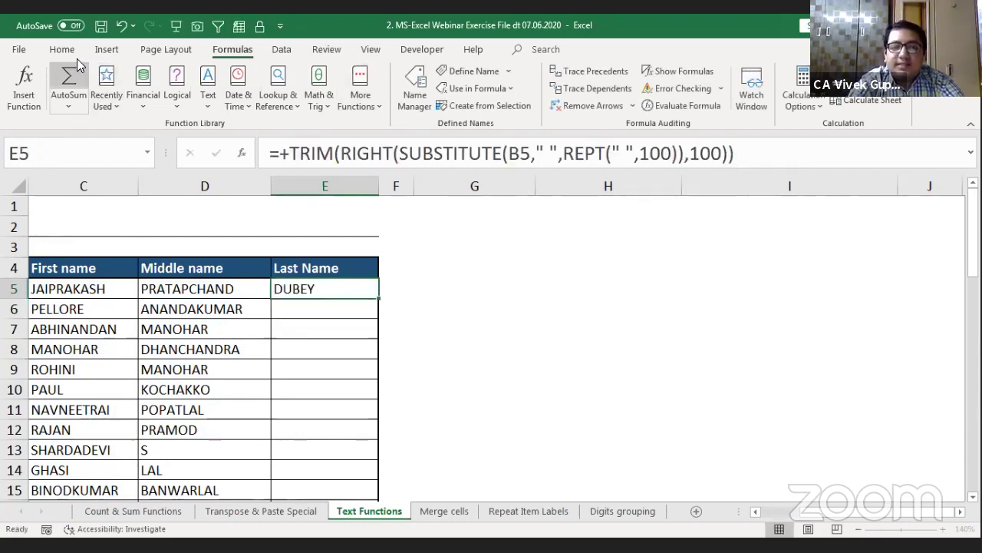
Step: Fill the last-name formula down column E and select the results
left_click(62, 49)
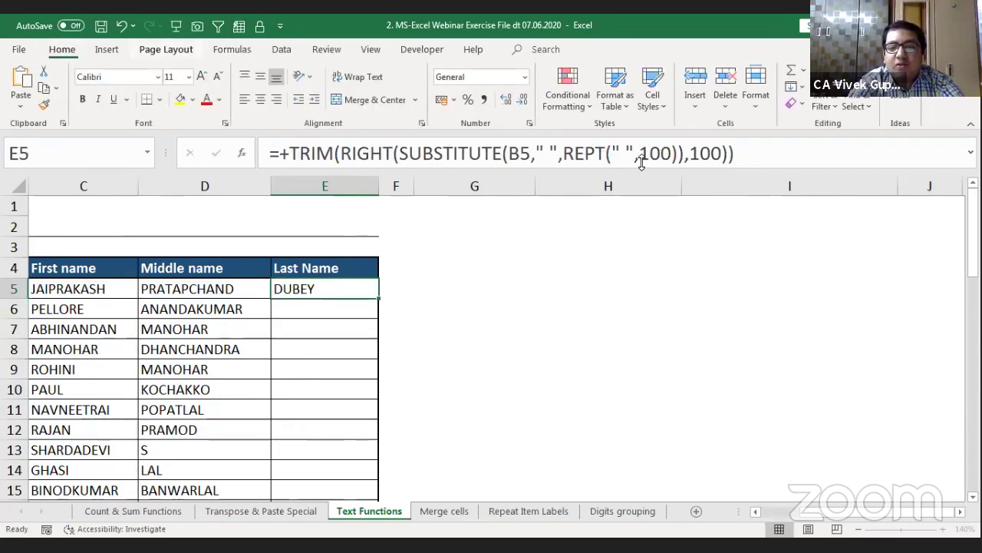
double_click(381, 297)
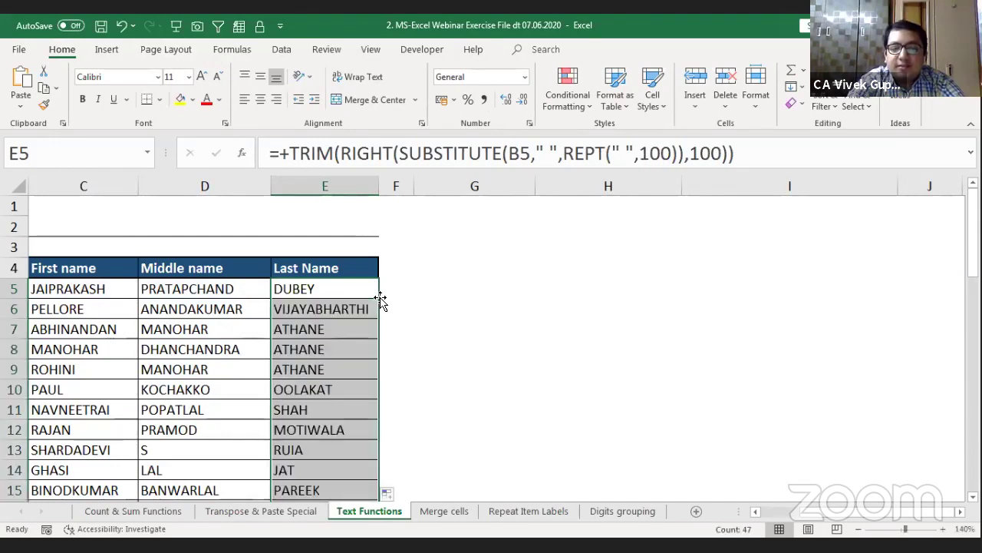
key("Left")
key("Left")
key("Left")
key("Right")
key("Right")
key("Right")
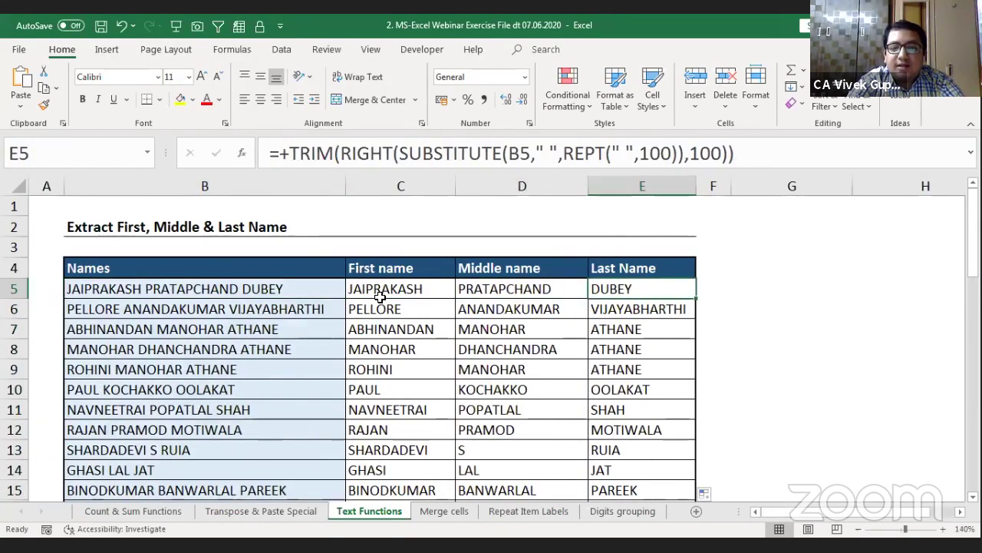
key("shift+Down")
key("shift+Down")
key("shift+Down")
key("shift+Down")
key("shift+Down")
key("shift+Down")
key("shift+Down")
key("shift+Down")
key("shift+Down")
key("shift+Down")
key("shift+Down")
key("shift+Down")
key("shift+Down")
key("shift+Down")
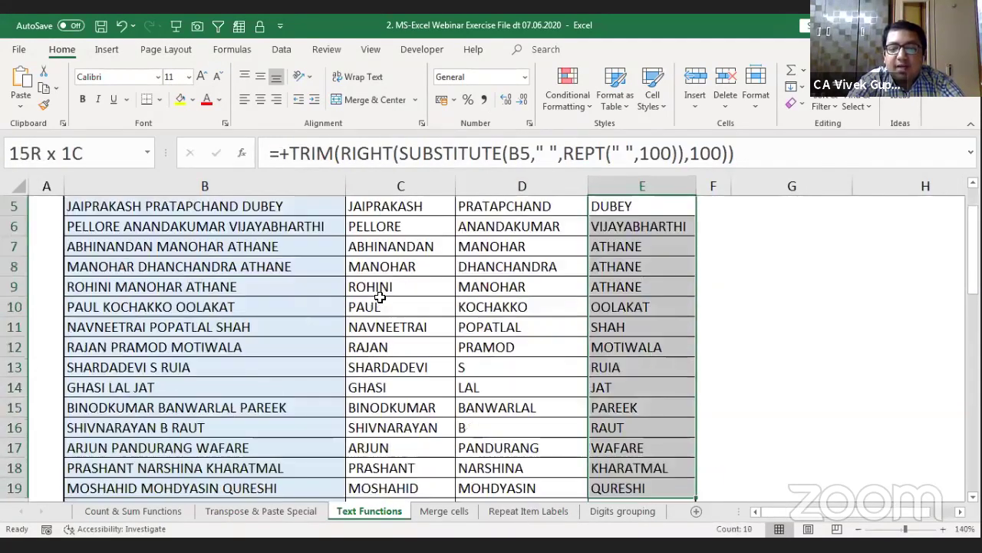
key("shift+Down")
key("shift+Down")
key("shift+Down")
key("shift+Down")
key("shift+Down")
key("shift+Down")
key("shift+Down")
key("shift+Down")
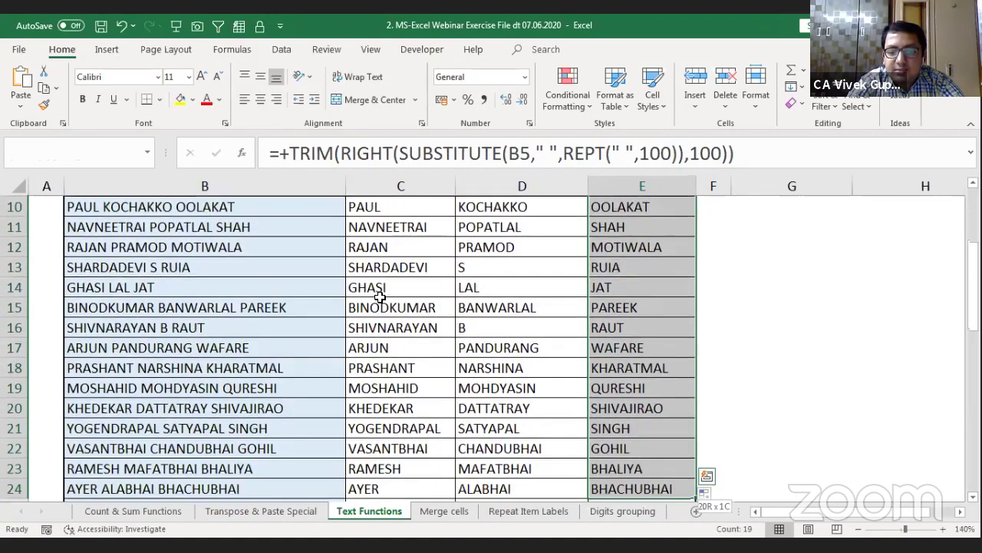
key("shift+Down")
key("shift+Down")
key("shift+Down")
key("shift+Down")
key("shift+Down")
key("shift+Down")
key("shift+Down")
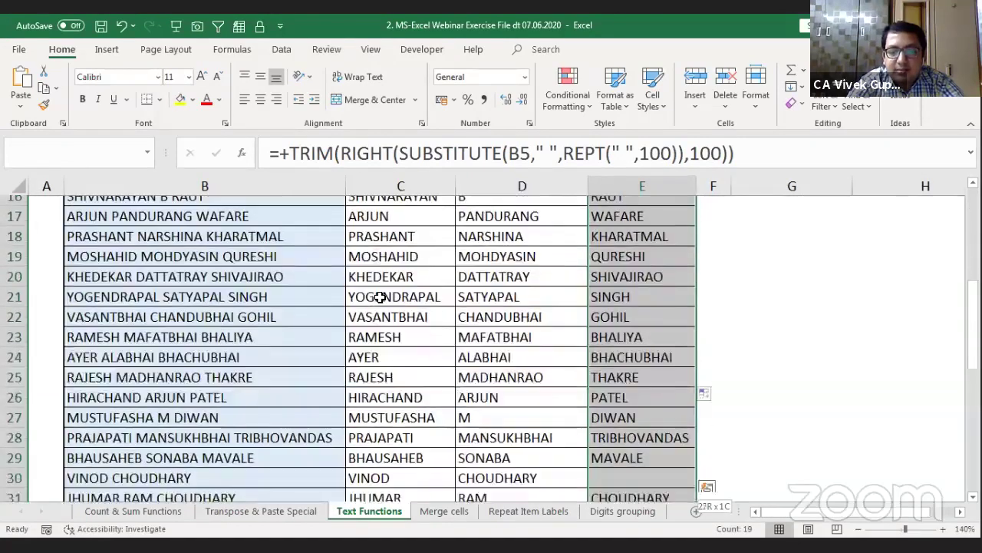
key("shift+Down")
key("shift+Down")
key("shift+Down")
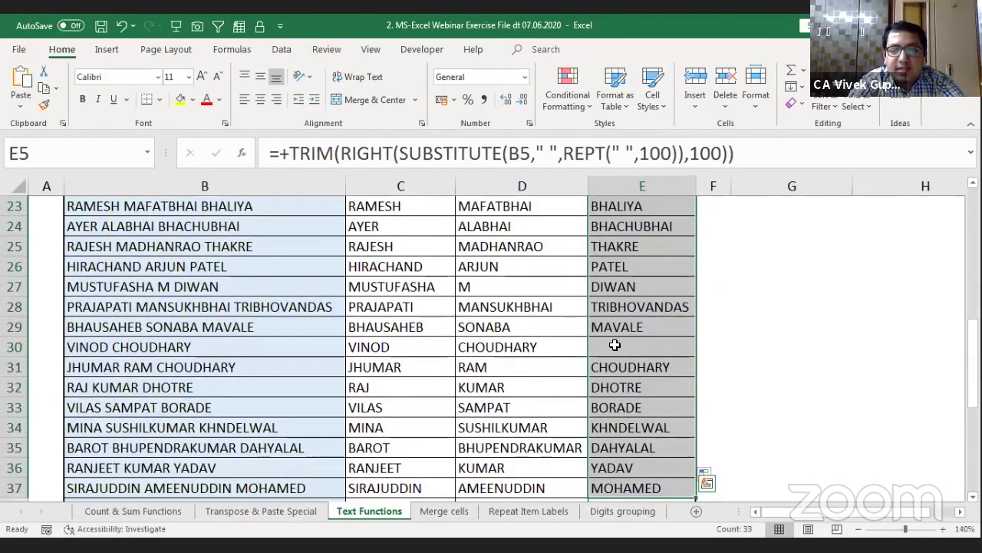
Step: Inspect the empty last names in E30 and E39, then the first-name formula in C5
left_click(614, 345)
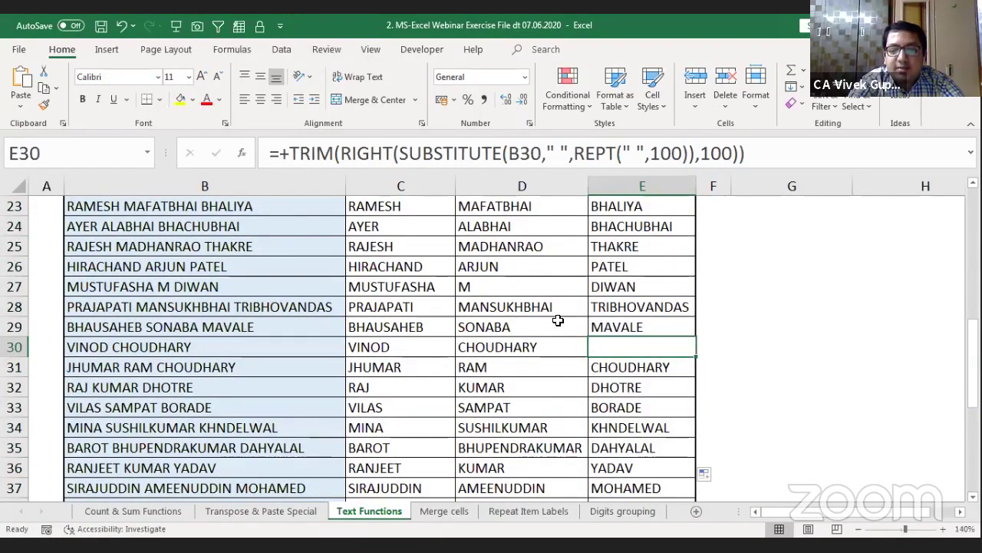
scroll(558, 320, "down", 5)
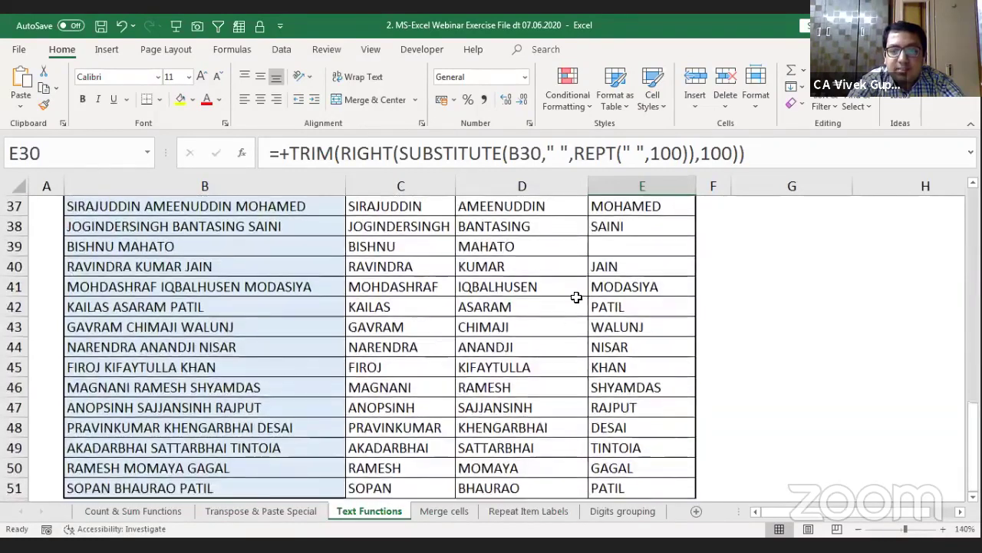
left_click(629, 250)
scroll(638, 262, "down", 3)
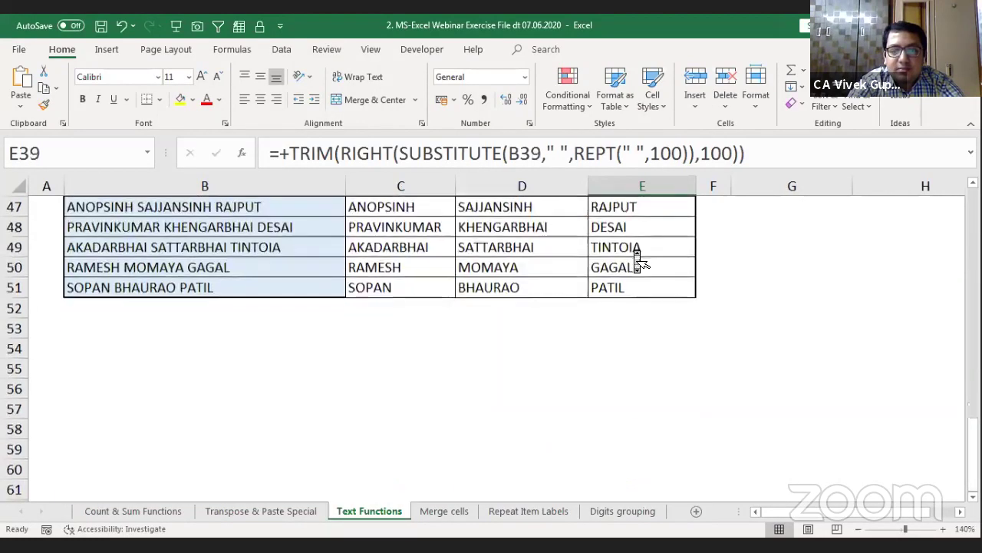
scroll(639, 263, "up", 15)
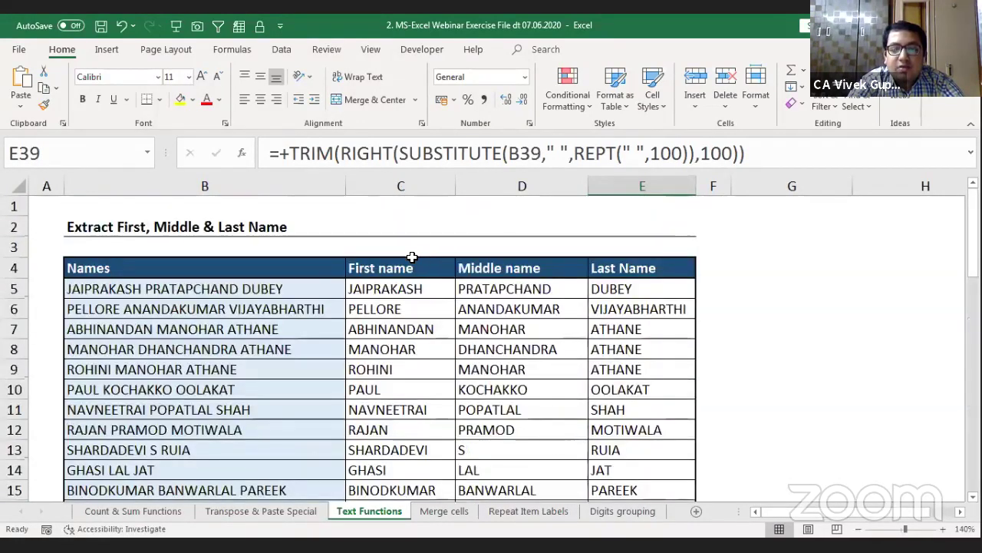
left_click(387, 289)
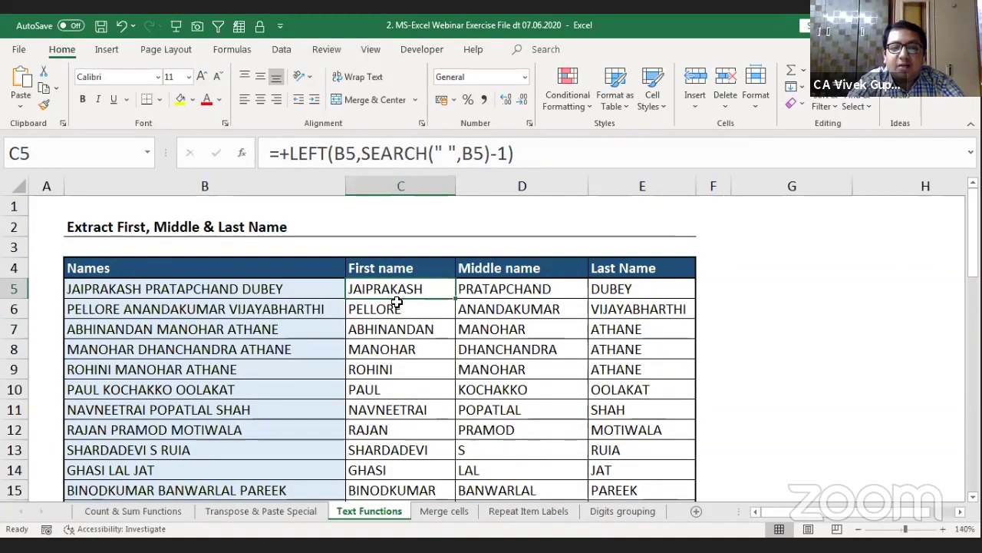
Step: Shorten PRATAPCHAND to PRATAP in B5 and check D5 shows PRATAP
key("Left")
key("F2")
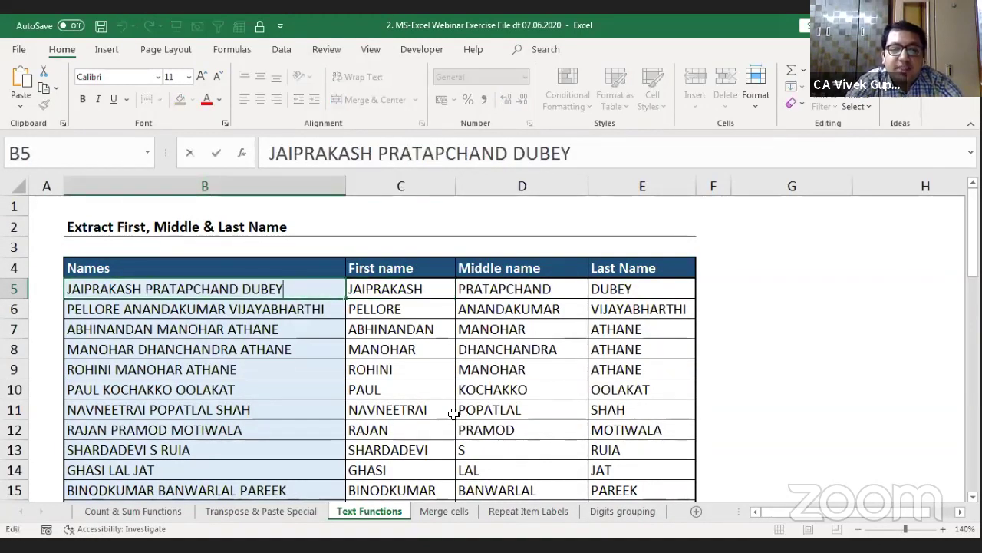
key("Left")
key("Left")
key("Left")
key("Left")
key("Left")
key("Left")
key("BackSpace")
key("BackSpace")
key("BackSpace")
key("BackSpace")
key("BackSpace")
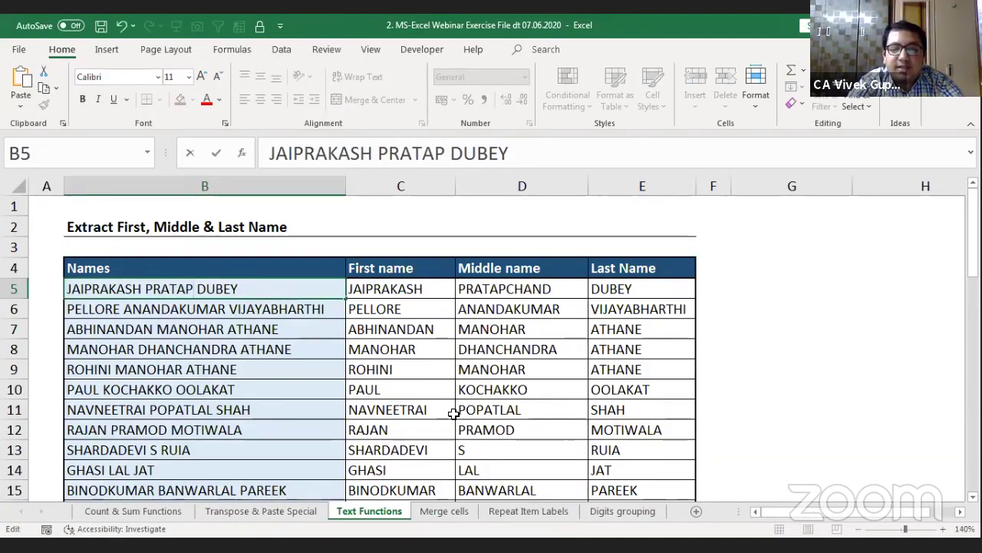
key("Return")
key("Right")
key("Right")
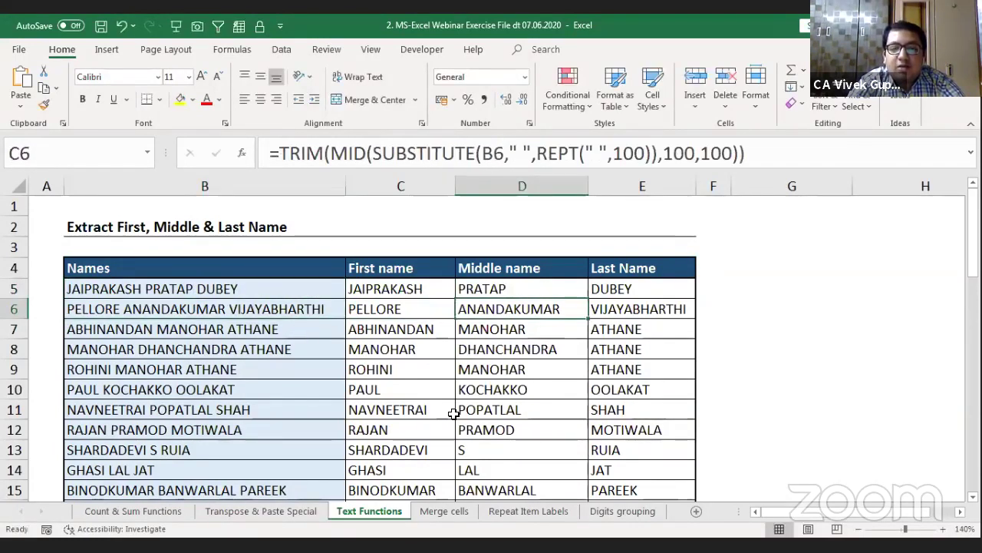
key("Up")
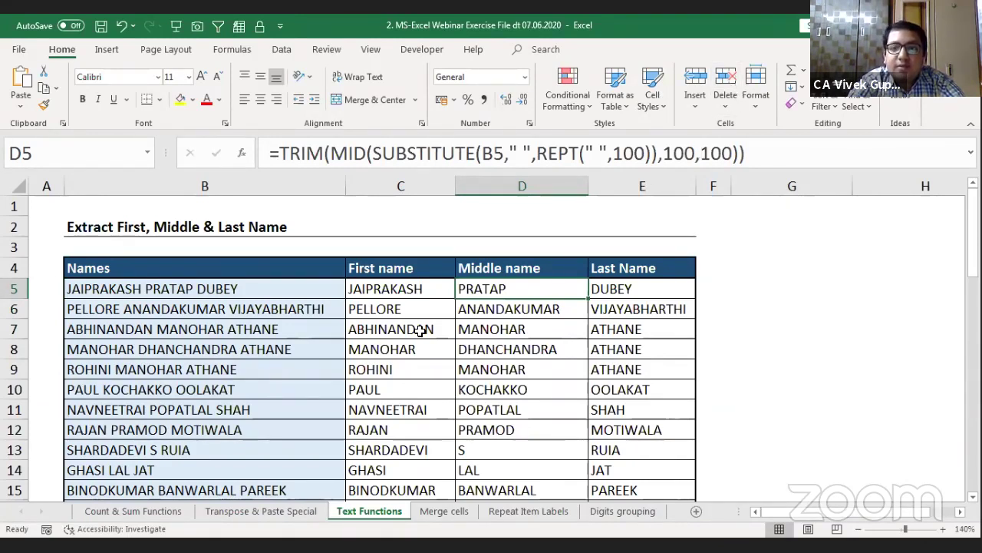
Step: Review the first, middle and last name formulas in columns C to E
left_click(343, 349)
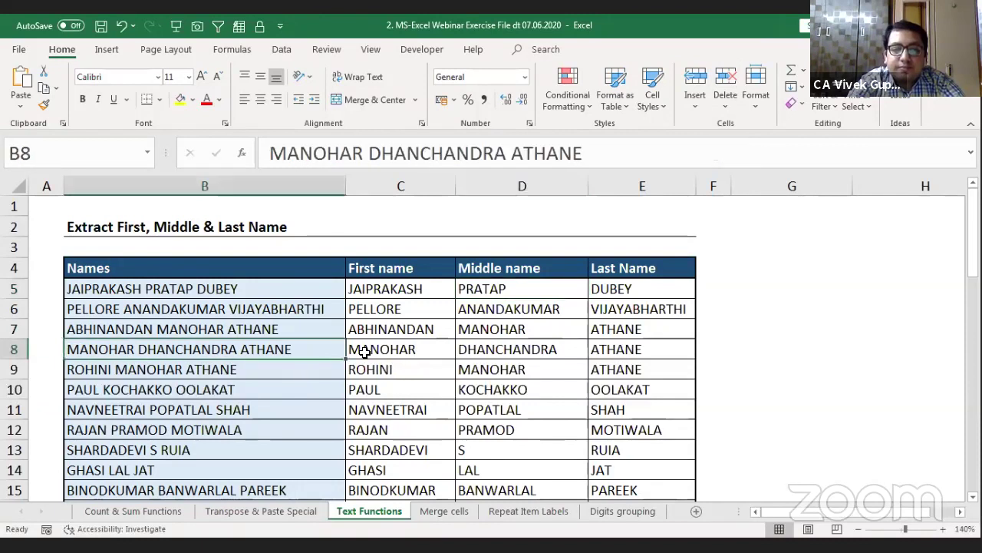
left_click(364, 351)
key("Up")
key("Up")
key("Up")
key("Up")
key("Up")
key("Up")
key("Up")
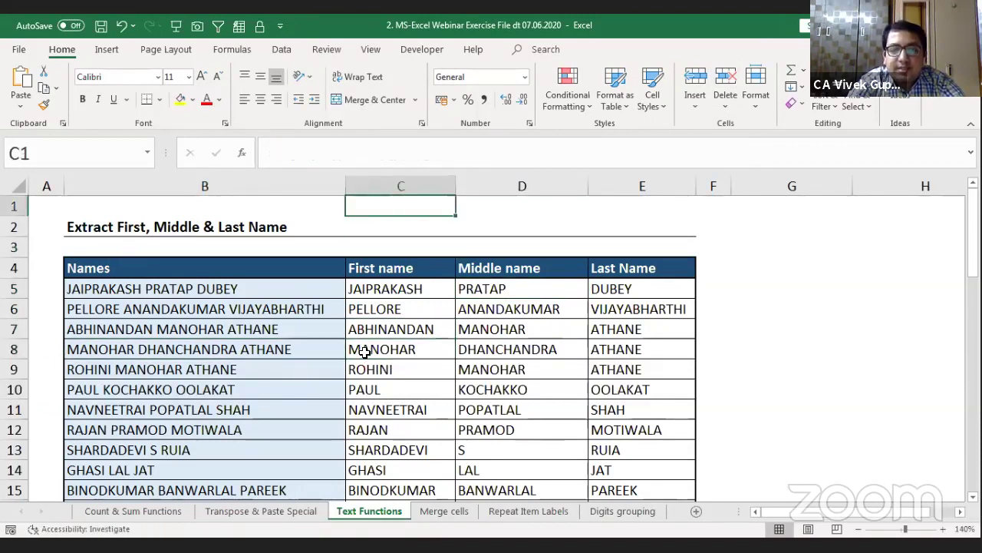
key("Down")
key("Down")
key("Down")
key("Down")
key("Down")
key("Right")
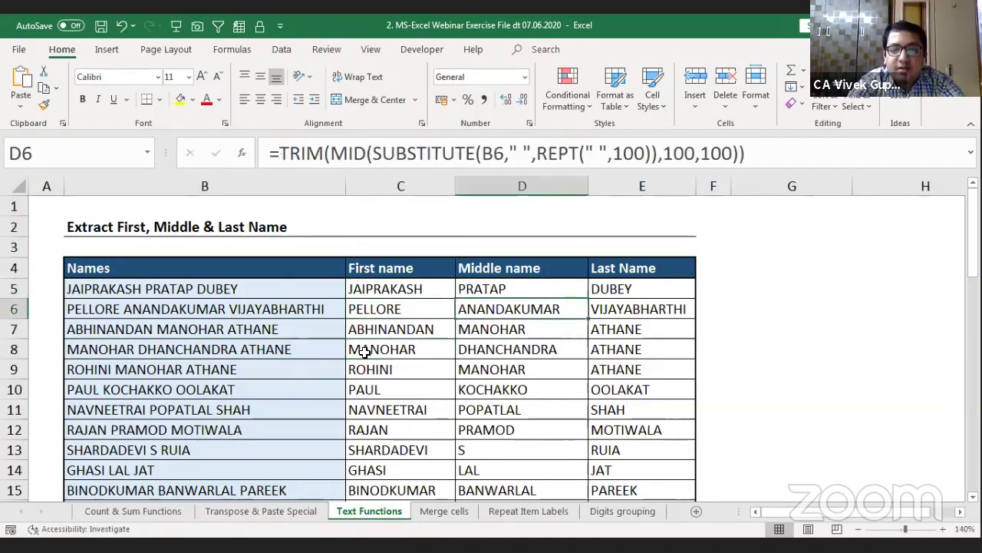
key("Up")
key("Right")
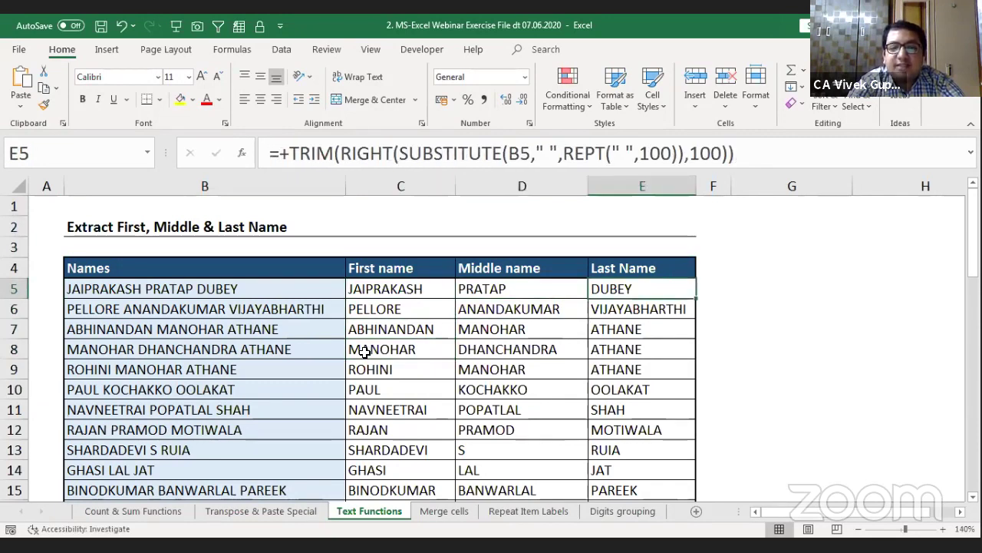
key("Left")
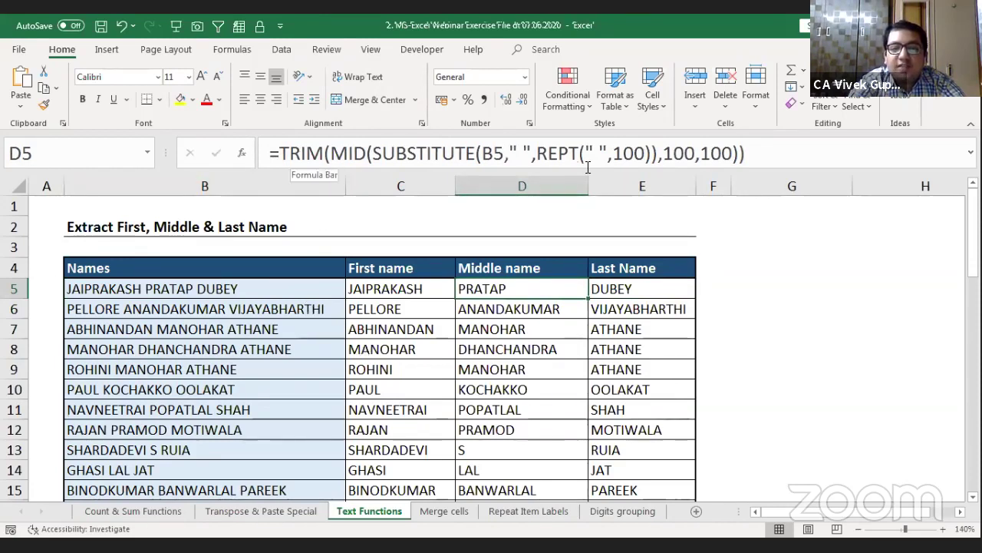
Step: Save the workbook, then compare the middle-name formulas in D5, D6 and row 10
key("ctrl+s")
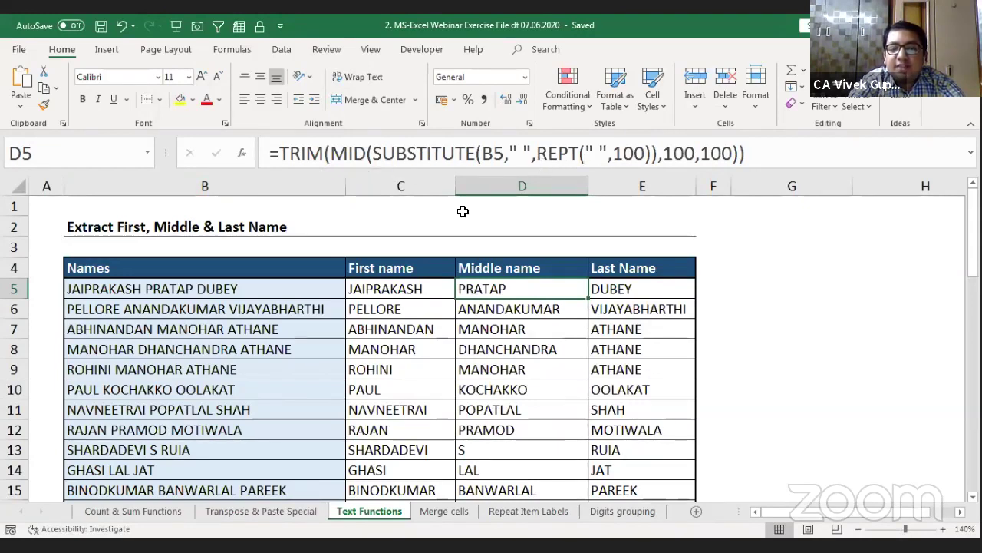
key("Down")
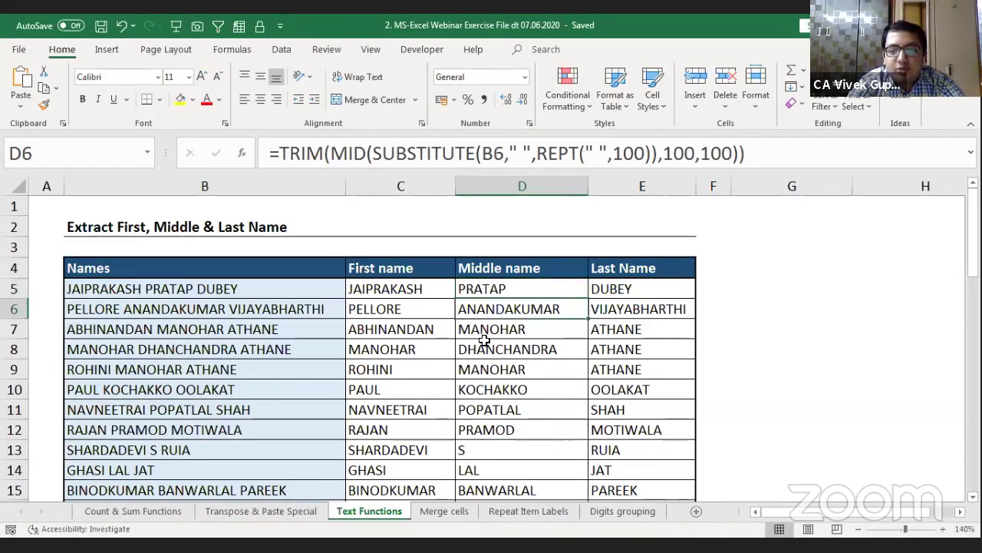
key("Up")
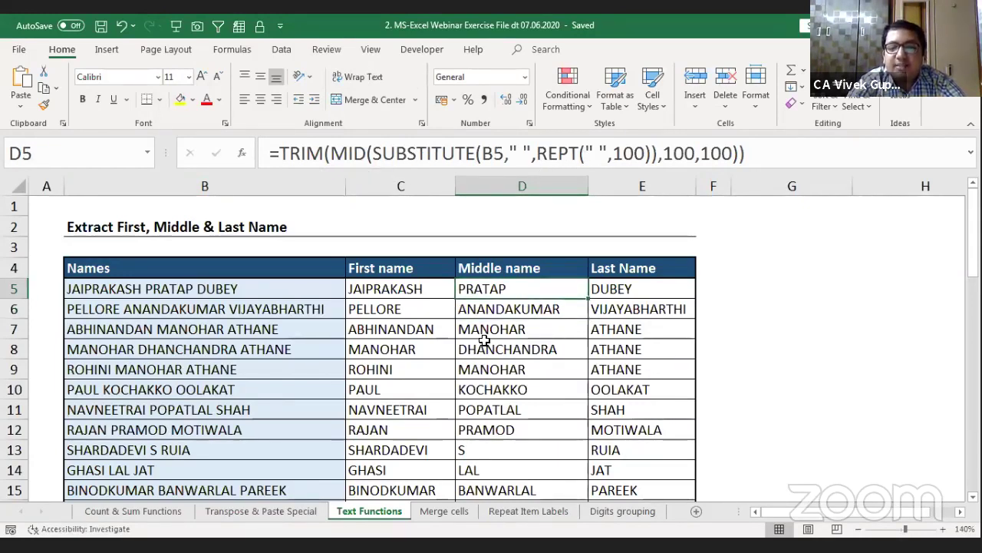
left_click(487, 384)
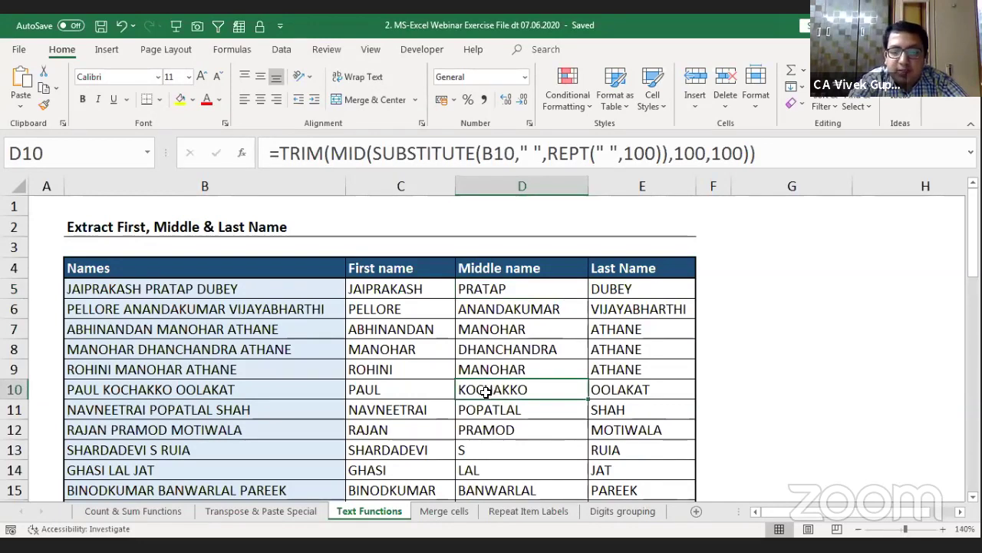
Step: Open the Merge cells sheet and move through its merged Financial Year, Legal Name and turnover cells
left_click(443, 512)
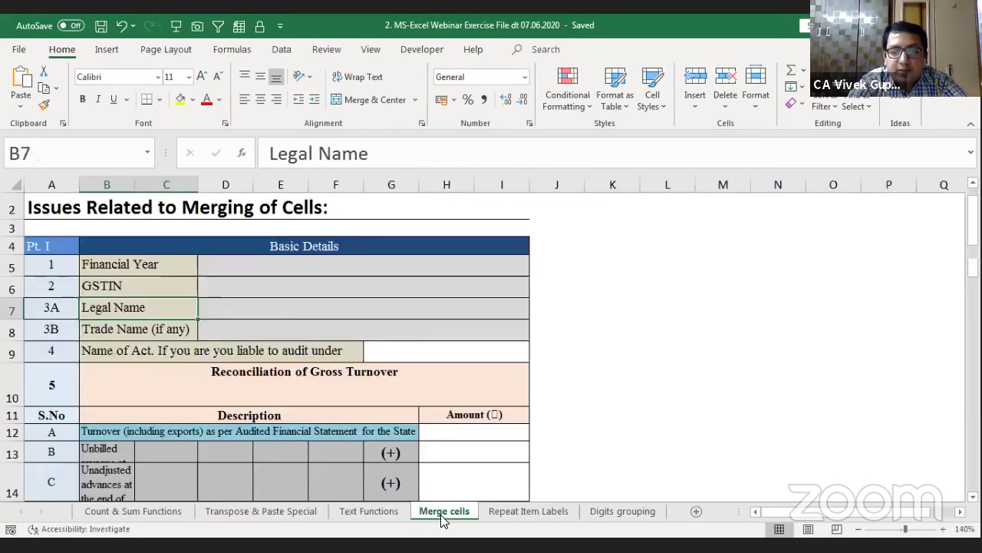
left_click(595, 270)
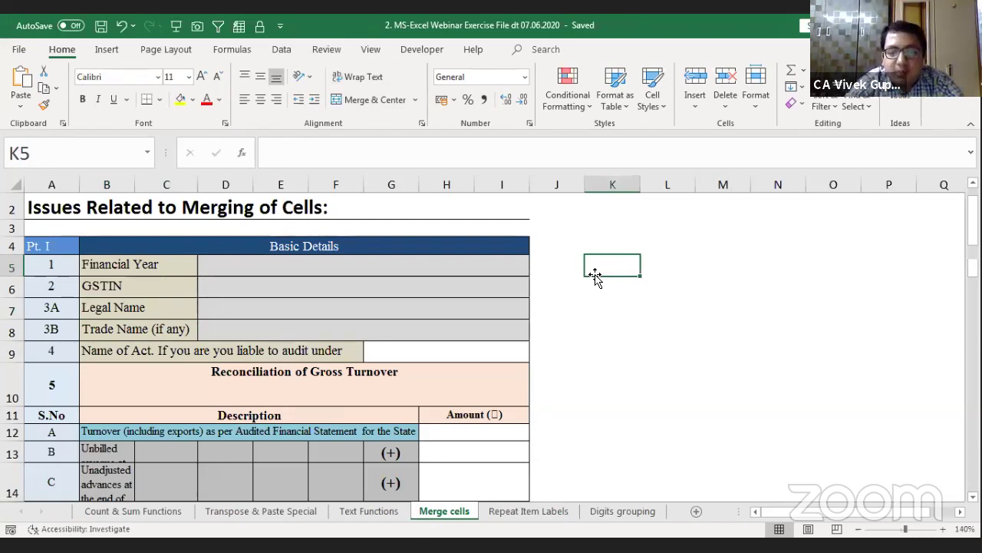
key("Left")
key("Left")
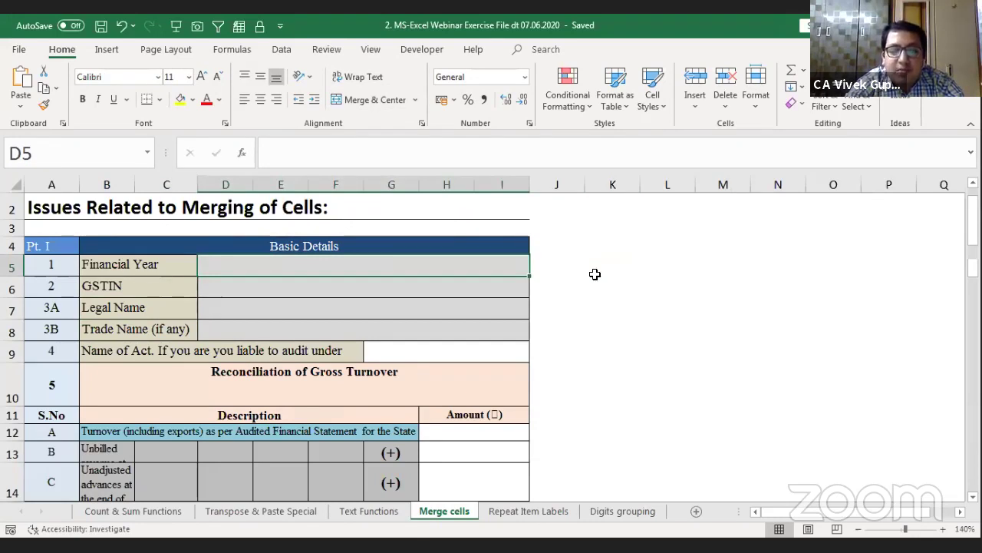
key("Down")
key("Down")
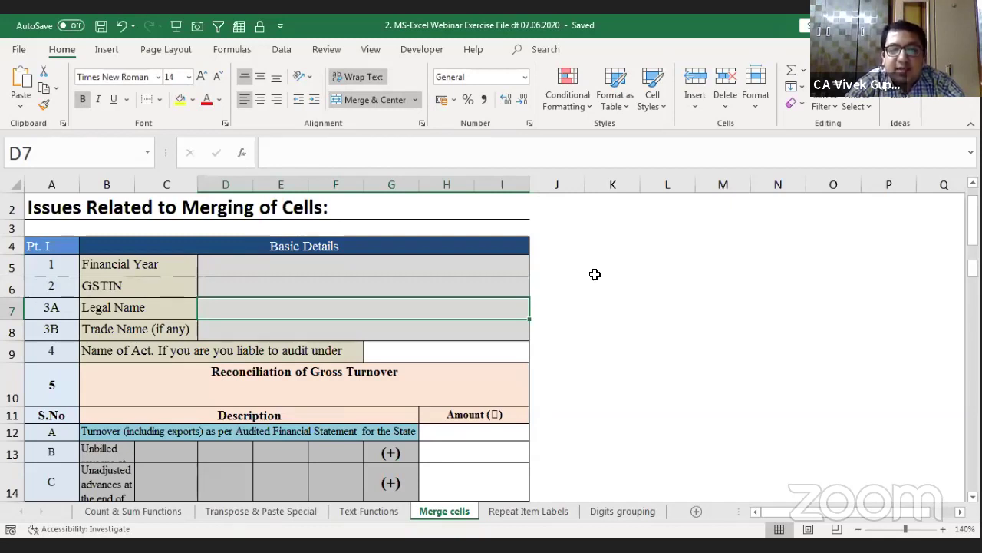
key("Left")
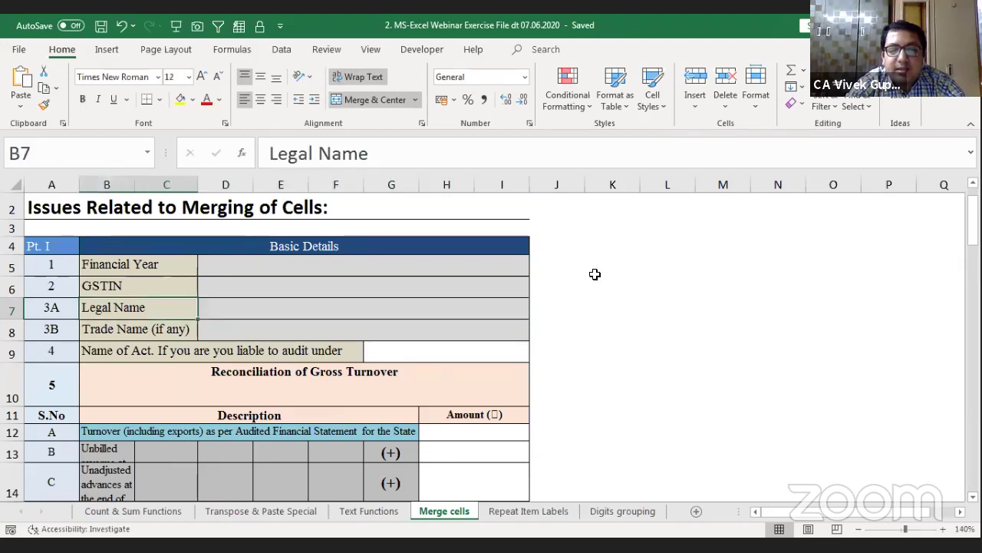
key("shift+Right")
key("Right")
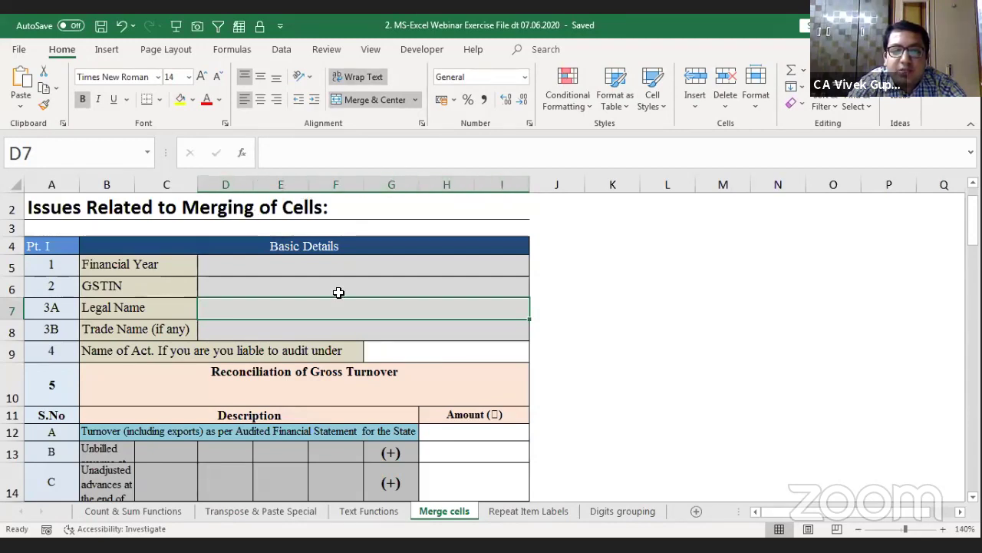
key("Down")
key("Down")
key("Down")
key("Down")
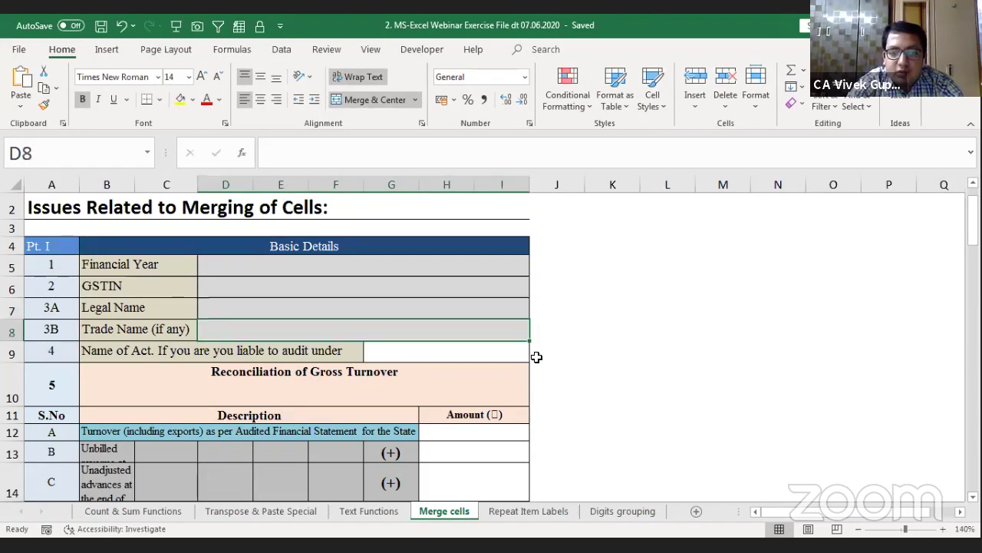
key("Down")
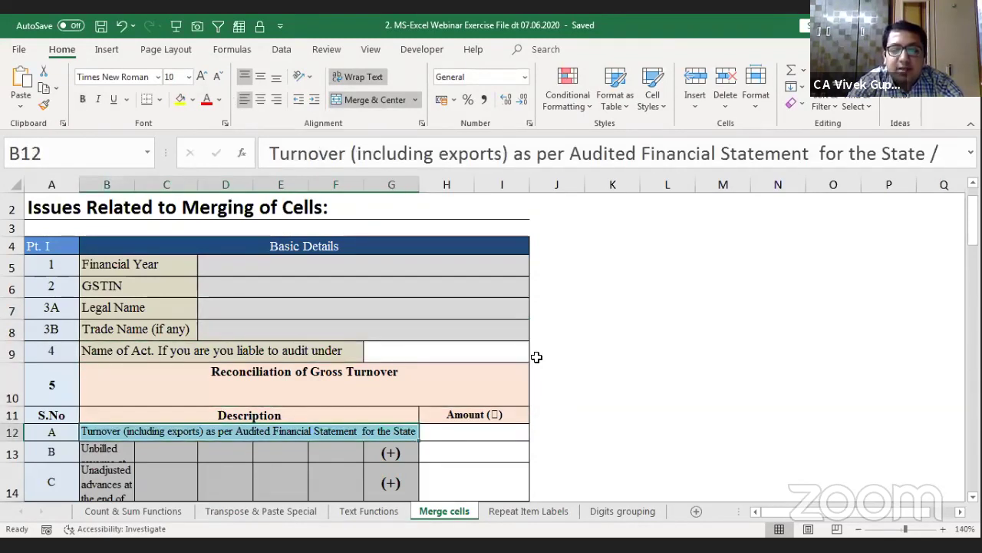
key("Down")
key("Right")
key("Right")
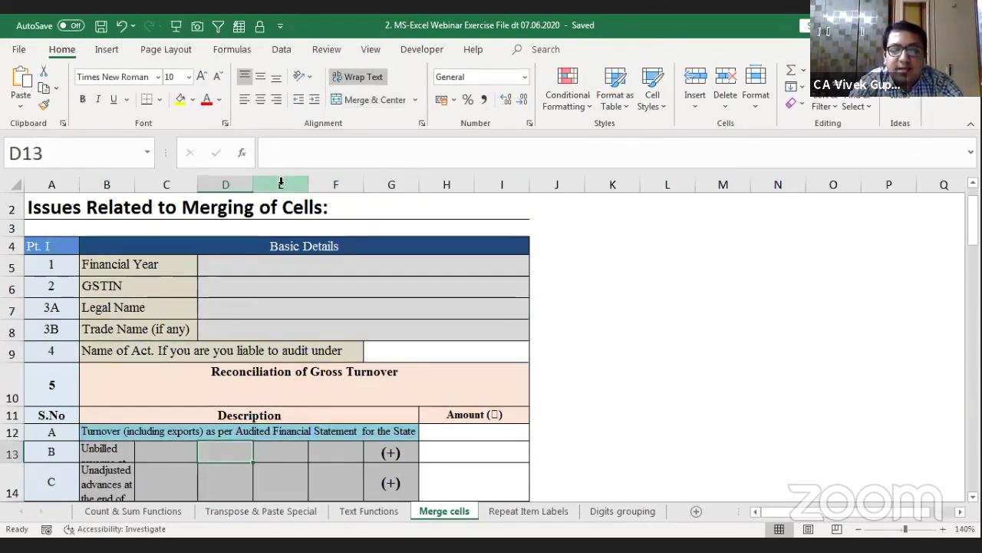
Step: Select column E, the Legal Name field and Reconciliation heading, then the whole table with Ctrl+A
left_click(280, 182)
left_click(281, 300)
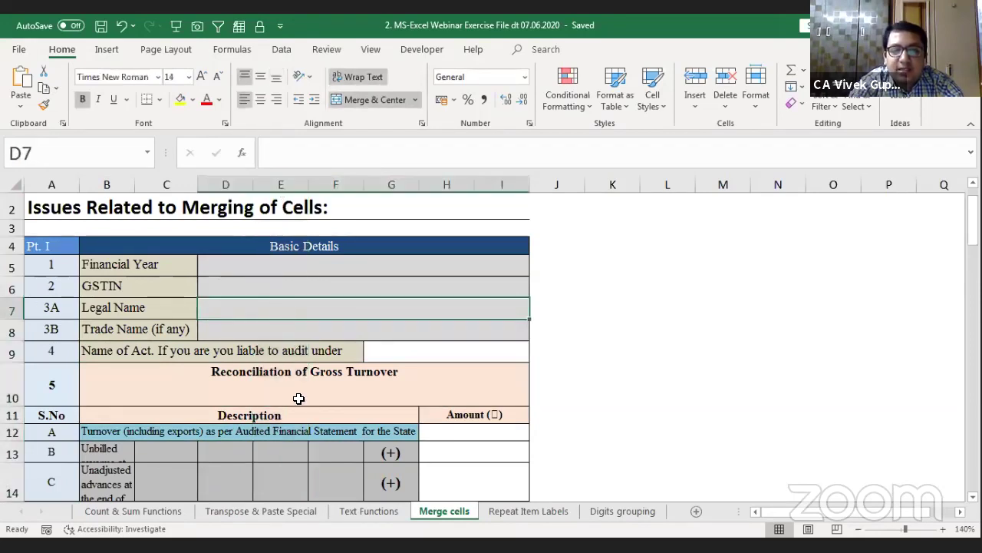
left_click(294, 396)
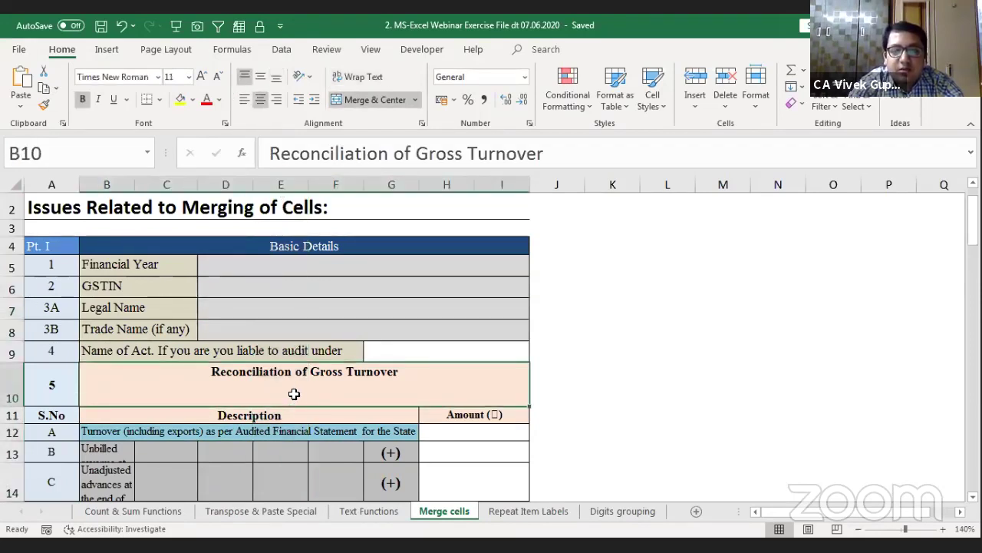
key("ctrl+a")
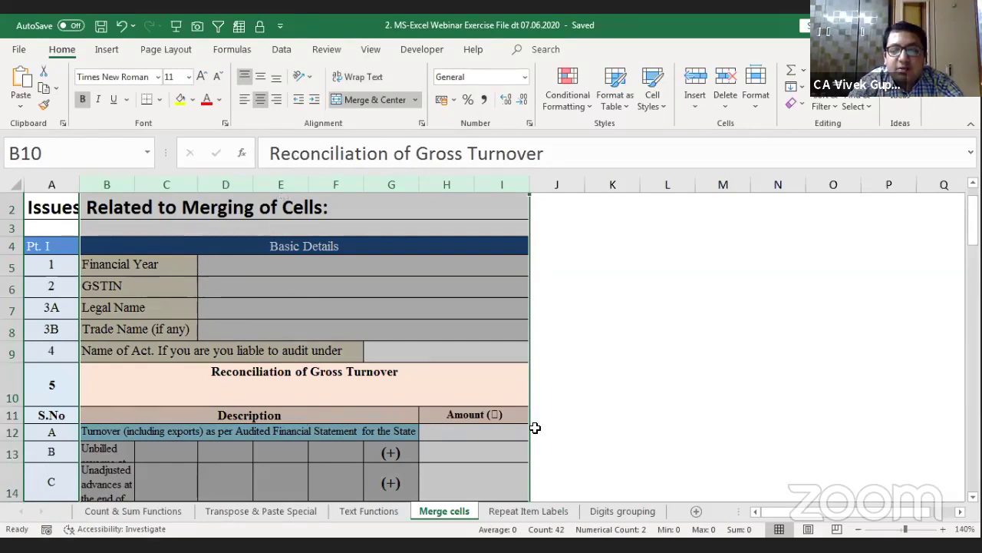
key("ctrl+v")
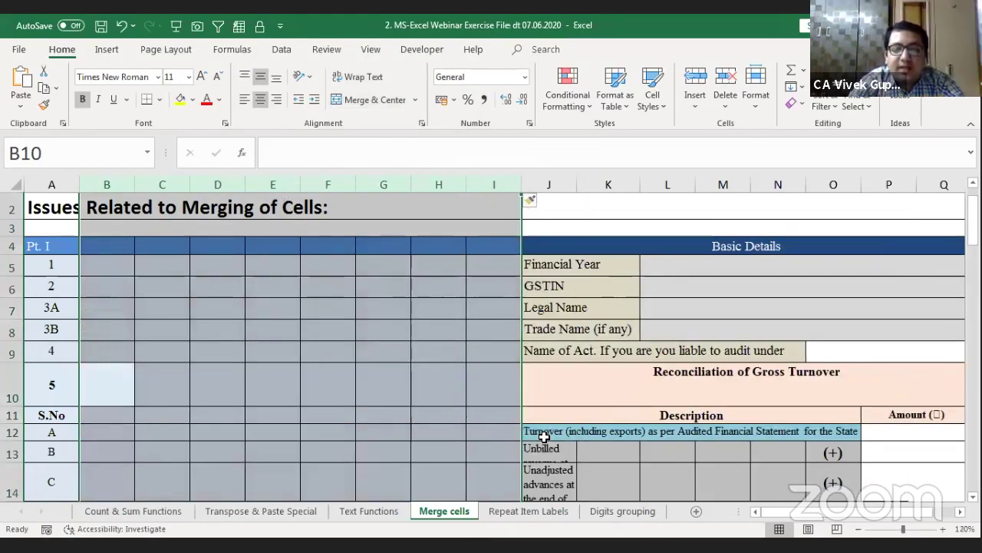
key("Right")
key("Right")
key("Right")
key("Right")
key("Right")
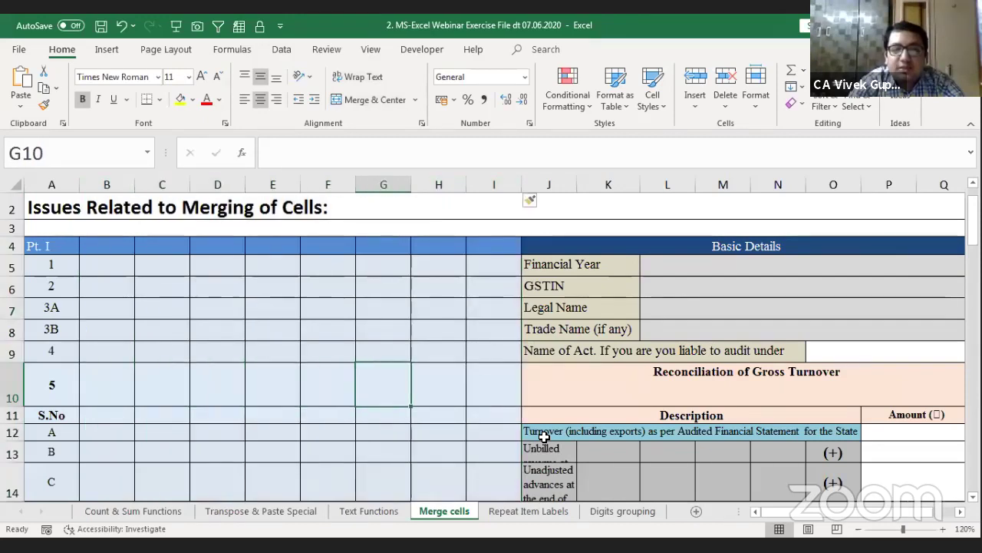
key("Right")
key("Right")
key("Home")
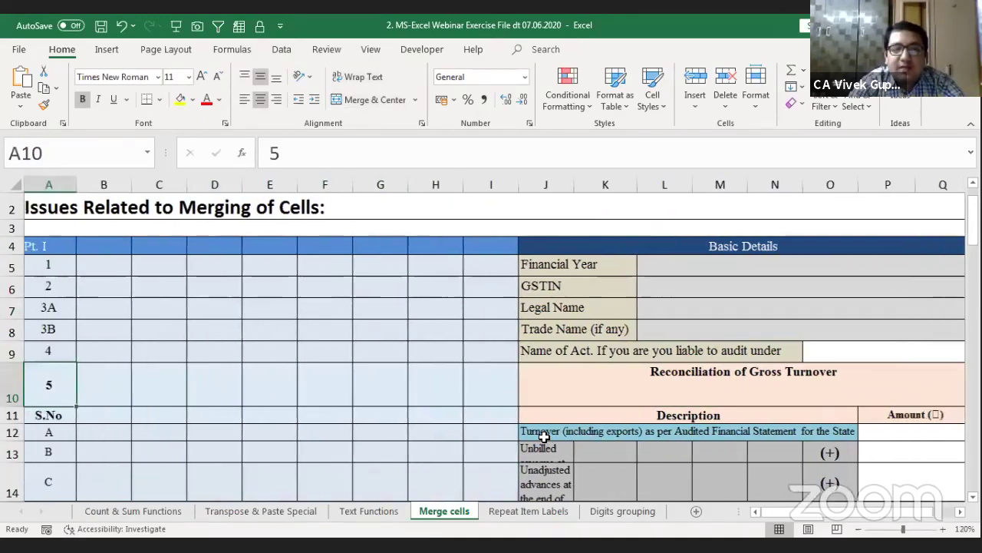
key("Right")
key("Right")
key("Right")
key("Right")
key("Right")
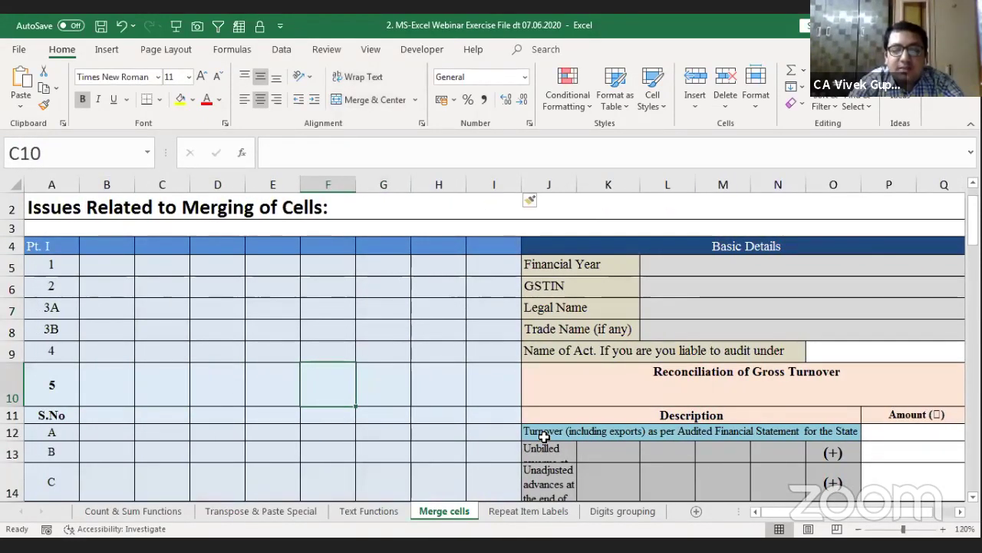
key("Right")
key("Right")
key("Right")
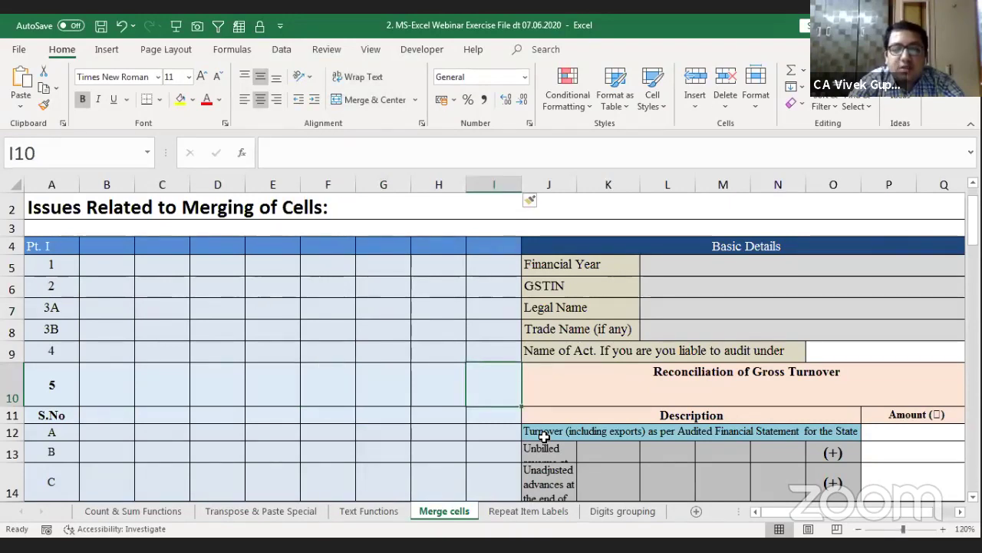
key("ctrl+z")
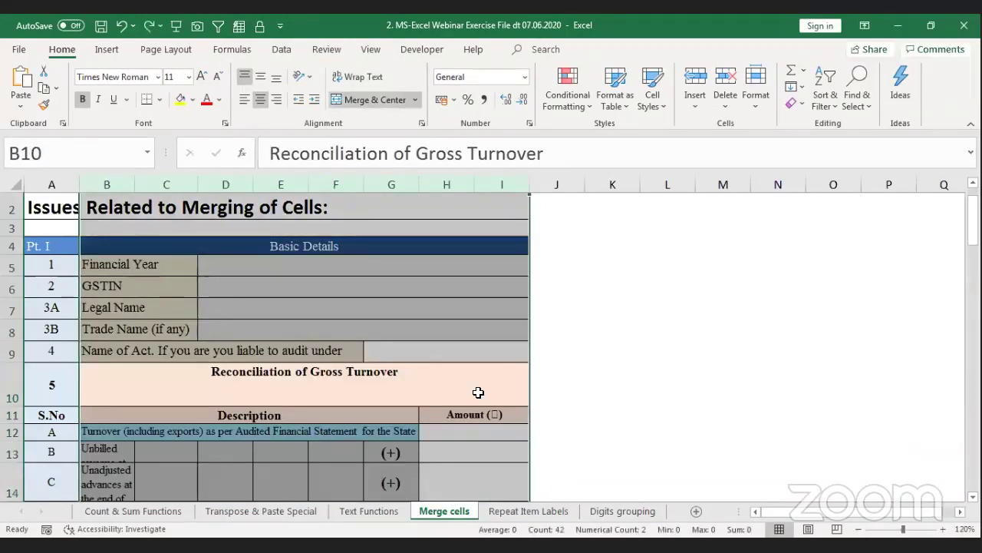
left_click(336, 330)
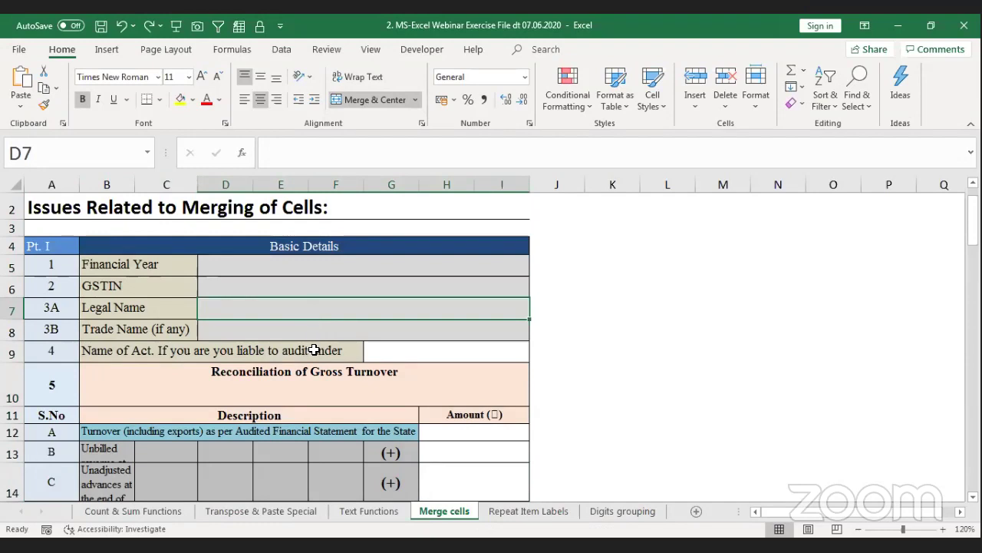
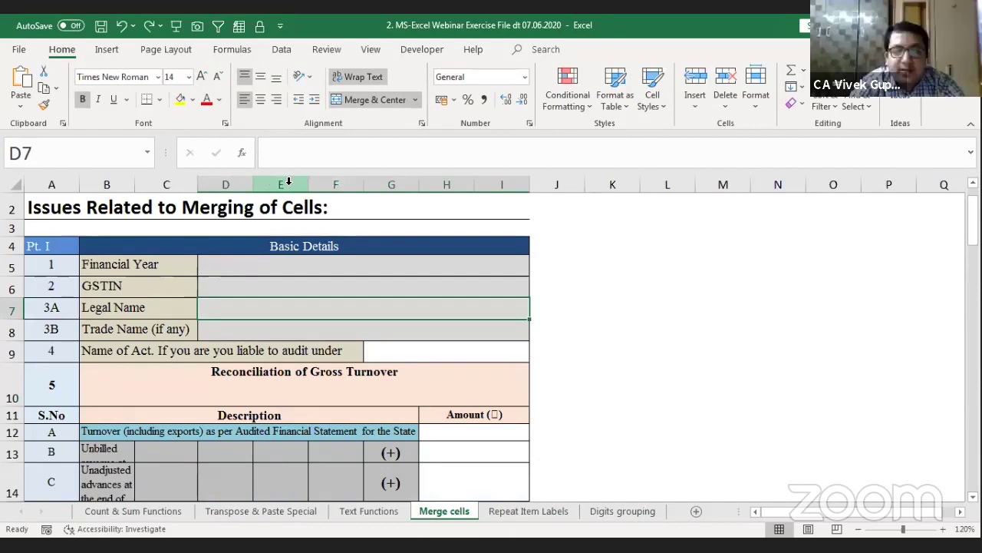
Step: Insert new columns at column E, then undo the inserted columns
left_click(289, 181)
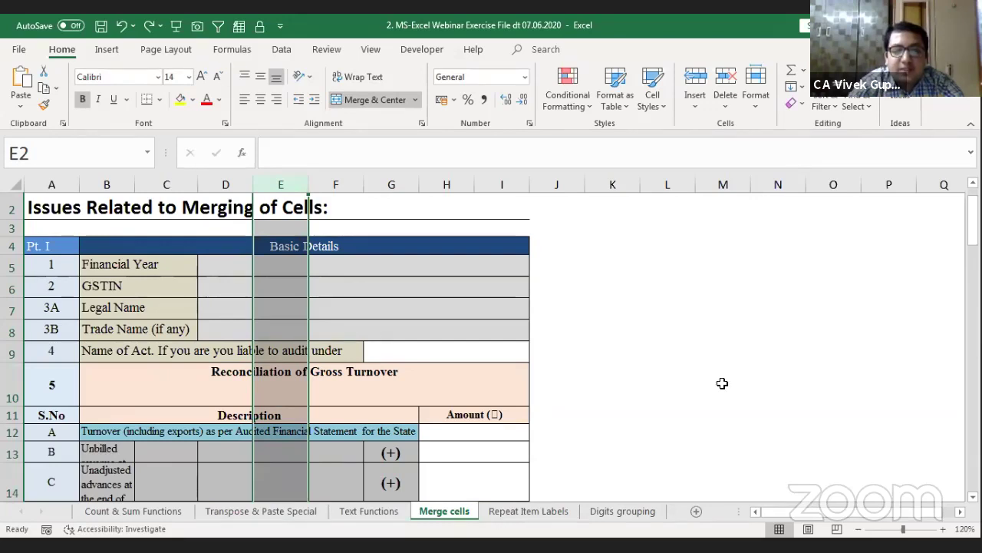
key("ctrl+plus")
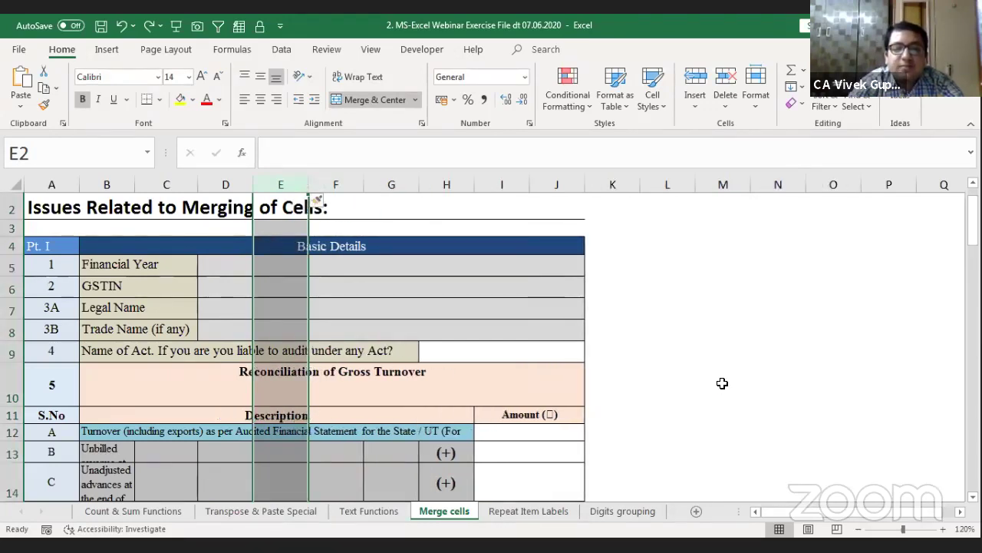
key("Down")
key("Down")
key("Down")
key("Down")
key("Down")
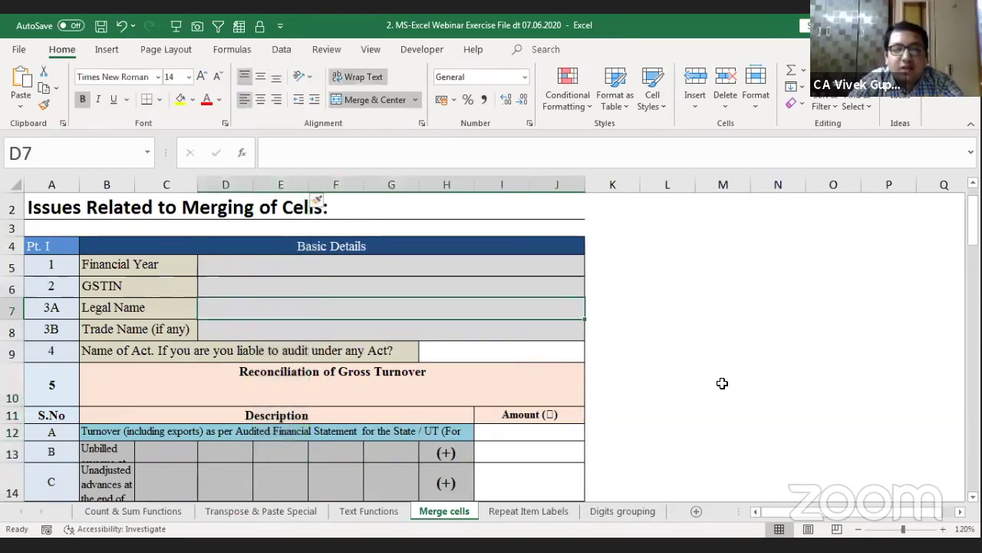
key("Up")
key("Up")
key("Up")
key("Up")
key("Up")
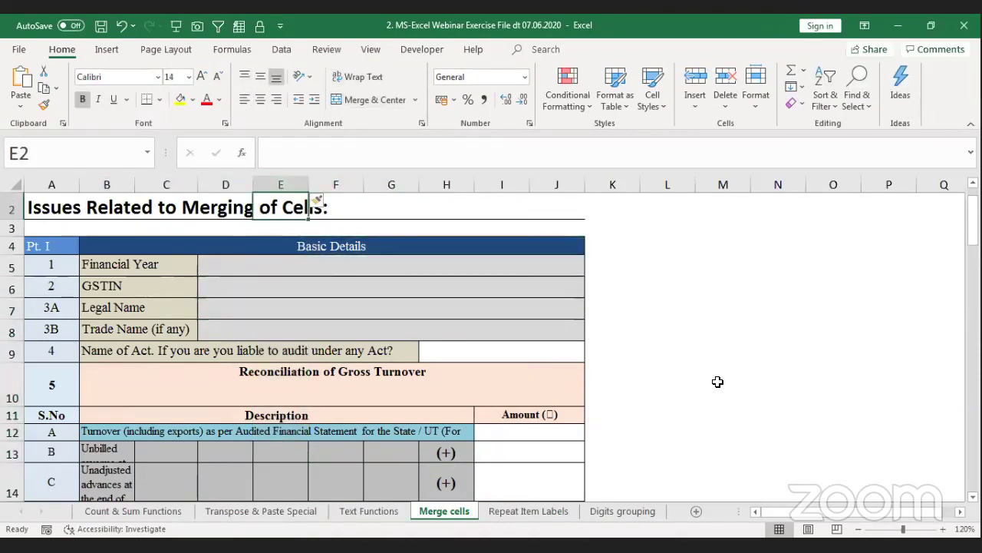
left_click(295, 188)
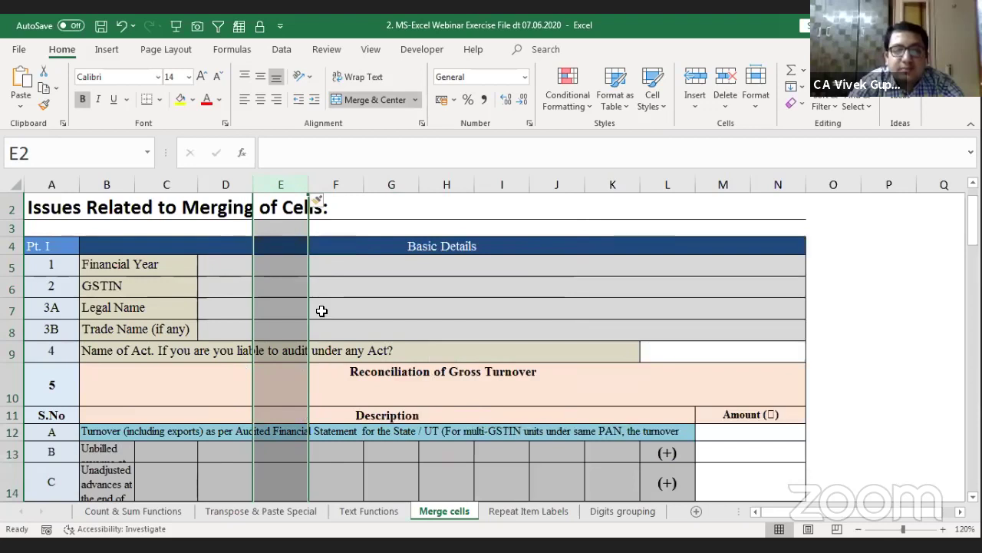
key("ctrl+z")
key("ctrl+z")
key("ctrl+z")
key("ctrl+z")
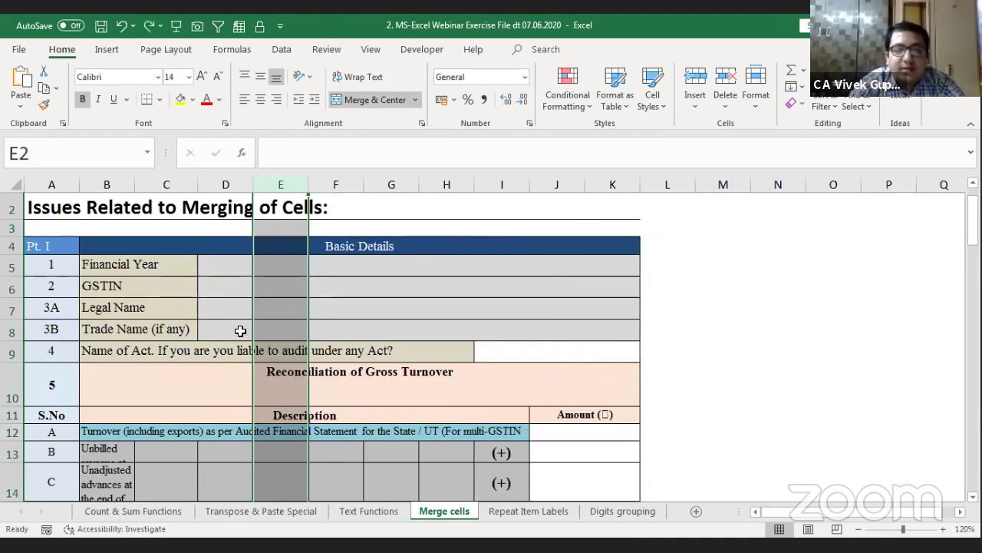
key("ctrl+z")
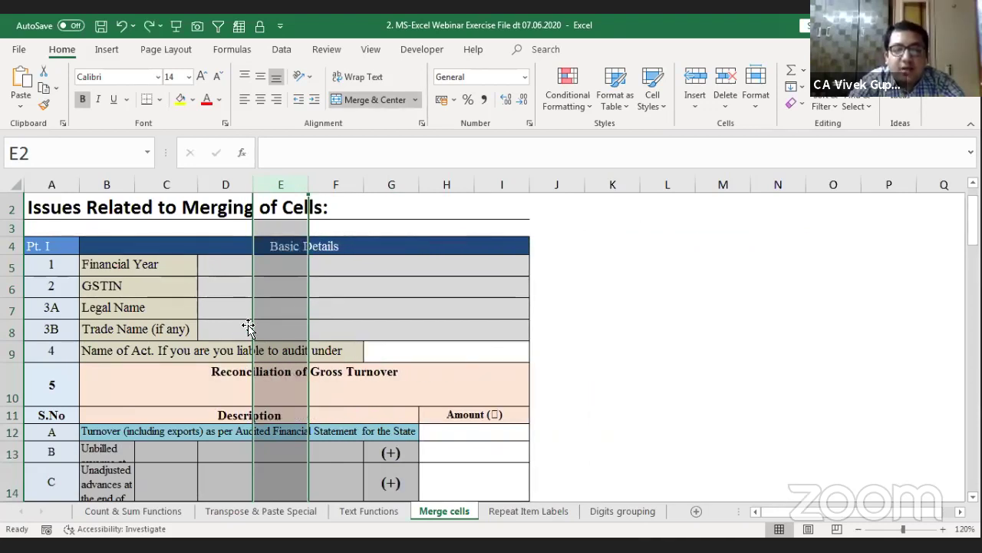
key("ctrl+z")
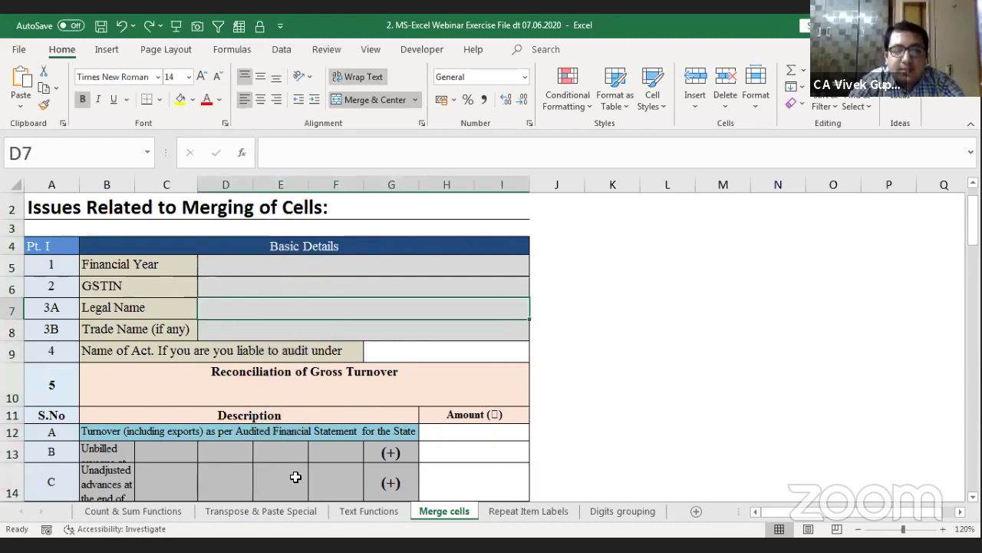
Step: Insert an entire column from cell E14 via the Insert dialog and review the value cells
left_click(296, 477)
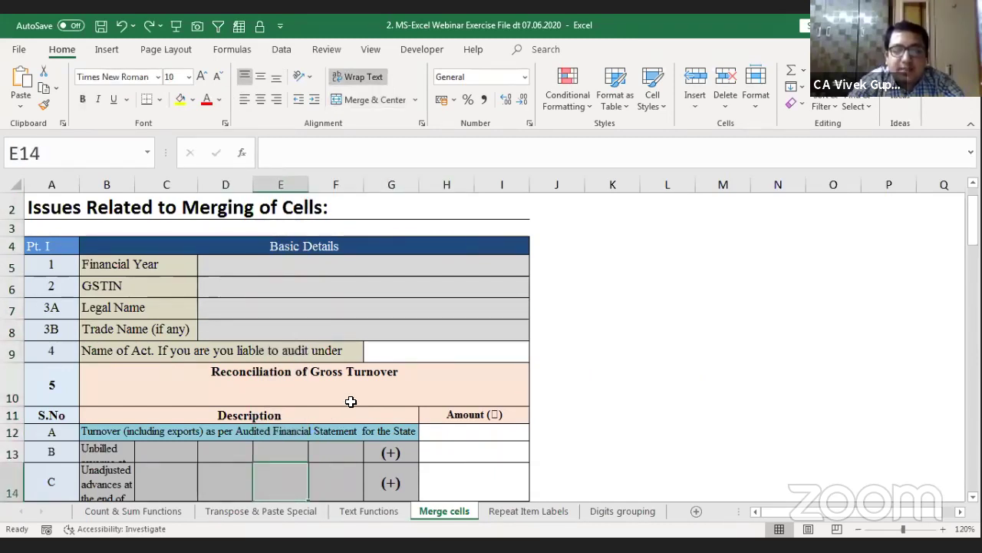
key("ctrl+shift+plus")
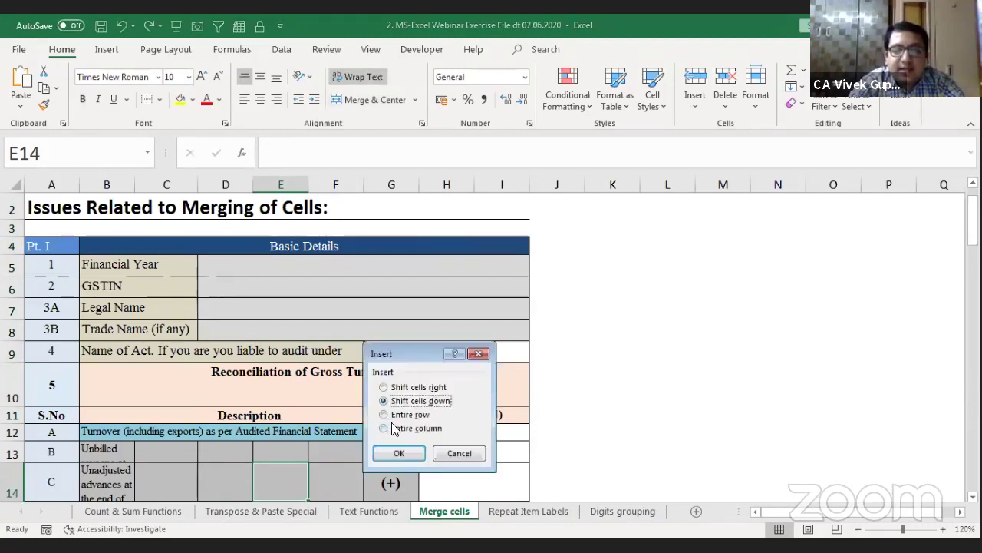
left_click(395, 430)
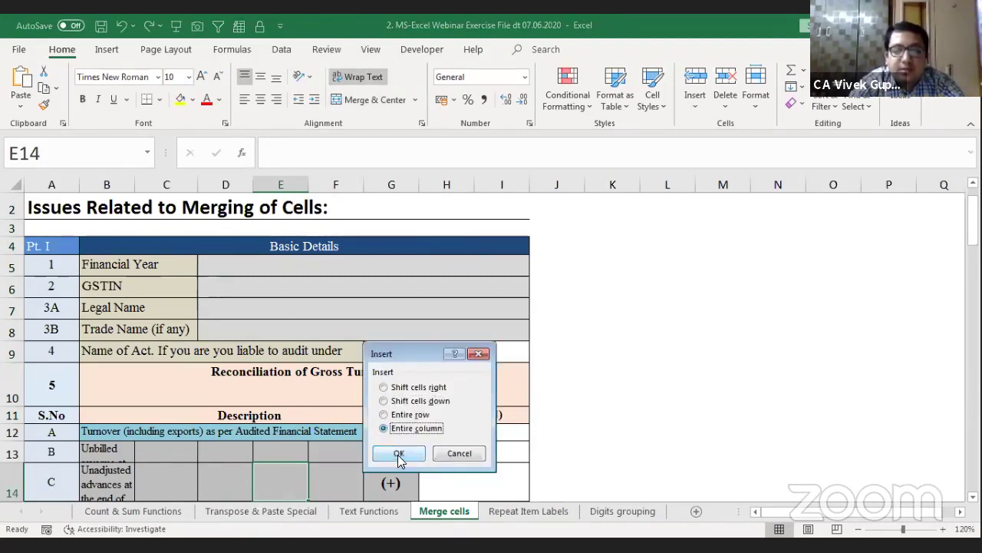
left_click(398, 454)
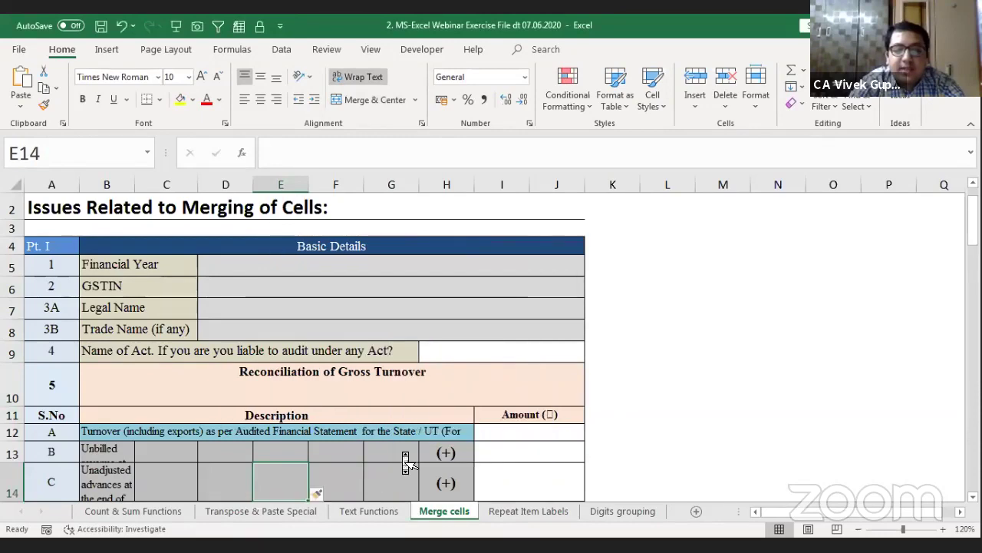
scroll(406, 461, "down", 2)
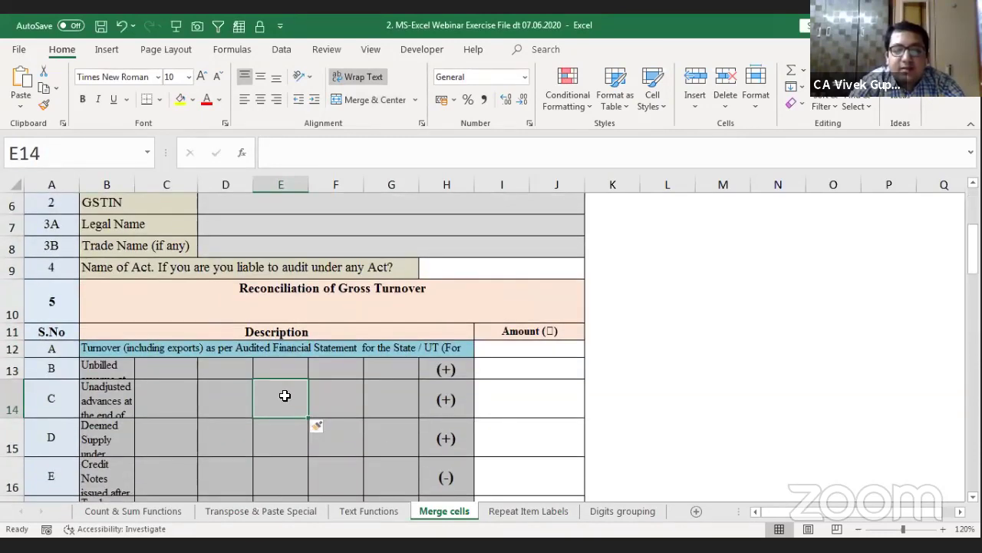
scroll(285, 395, "up", 2)
left_click(300, 285)
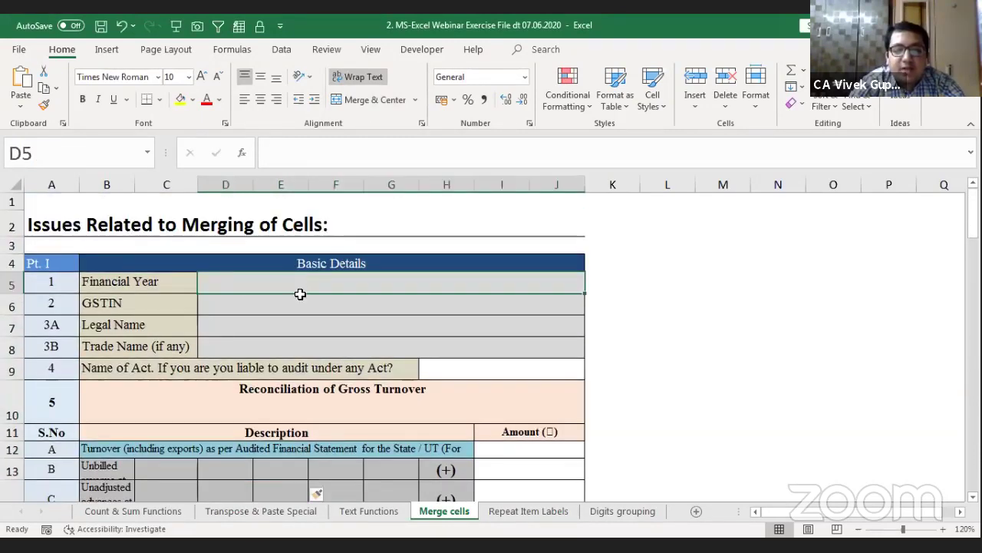
left_click(303, 339)
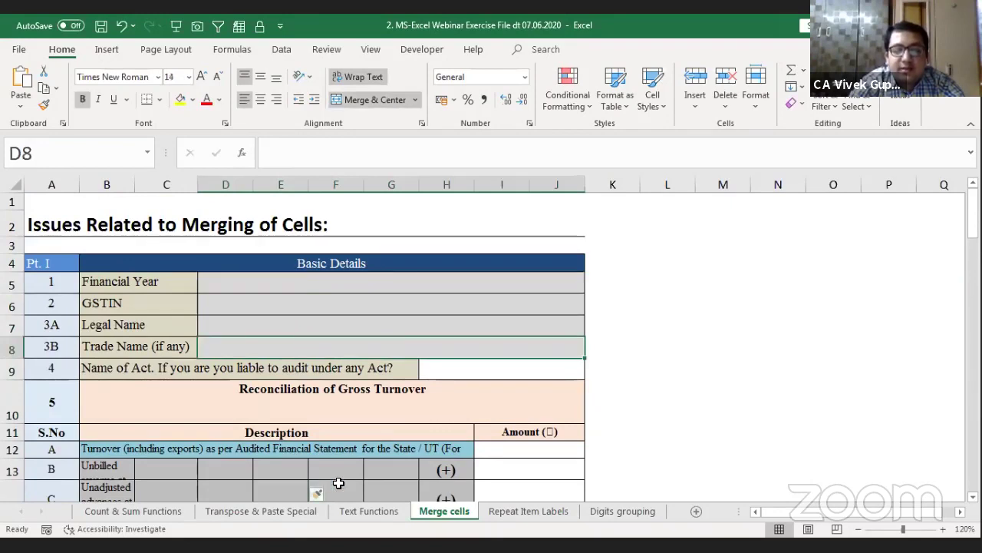
left_click(302, 485)
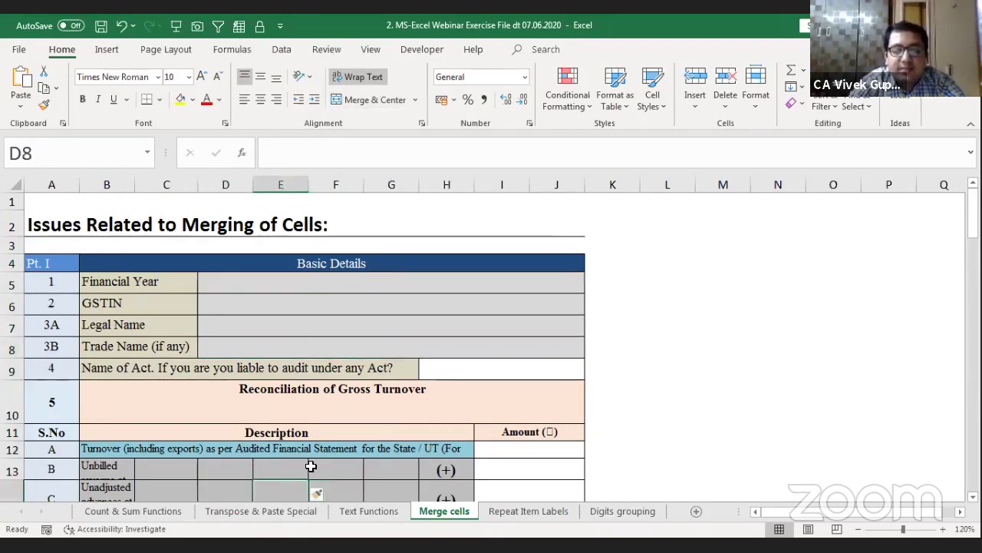
scroll(311, 466, "down", 3)
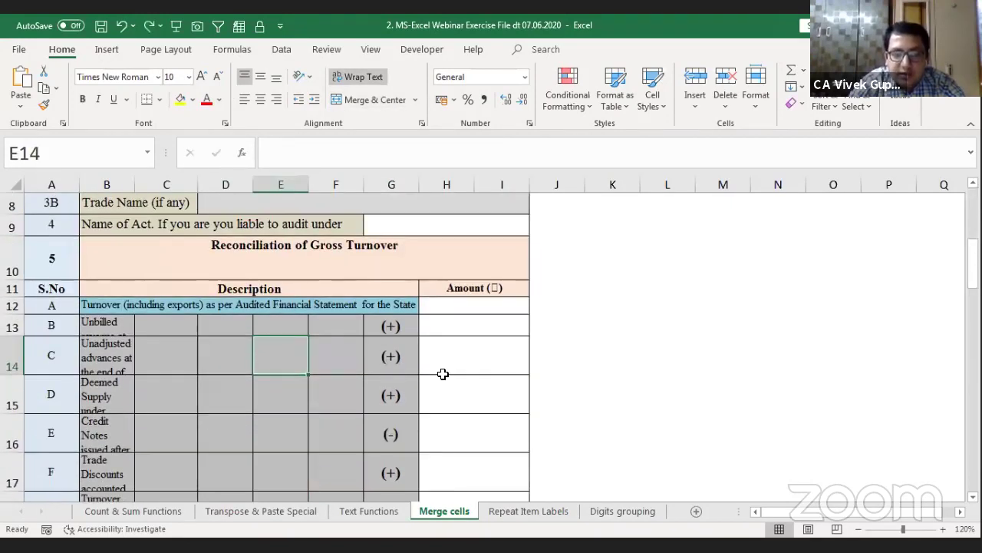
scroll(442, 374, "up", 3)
Step: Copy the merged Legal Name cell D7 into K7, enter a full name, then unmerge K7:P7
left_click(263, 327)
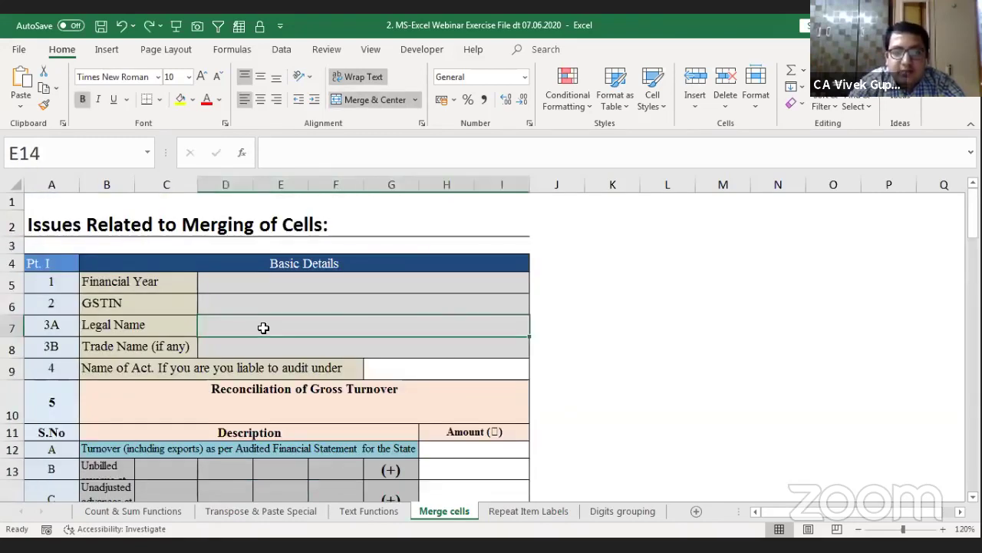
key("Left")
left_click(263, 328)
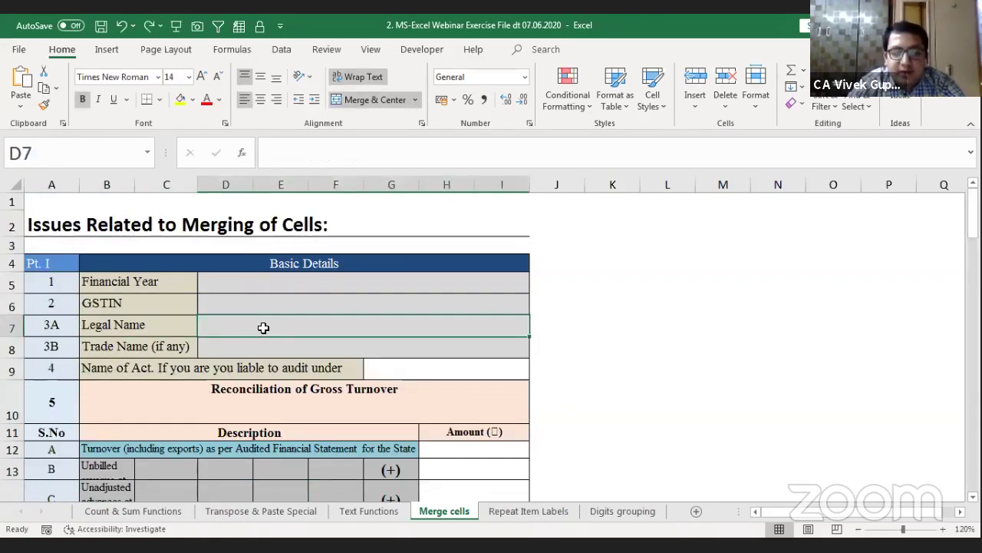
key("ctrl+c")
key("Right")
key("Right")
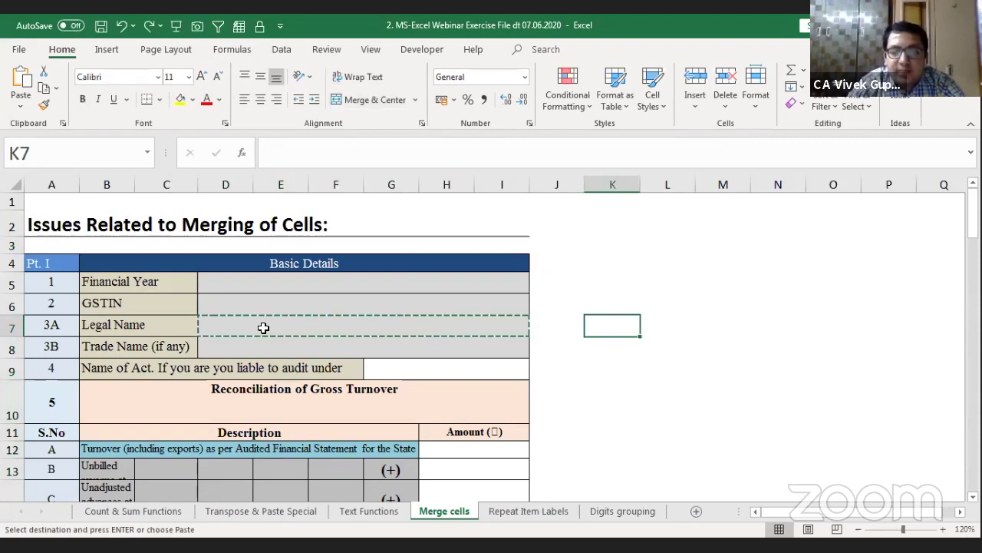
key("Return")
key("Right")
key("Right")
key("Left")
key("Left")
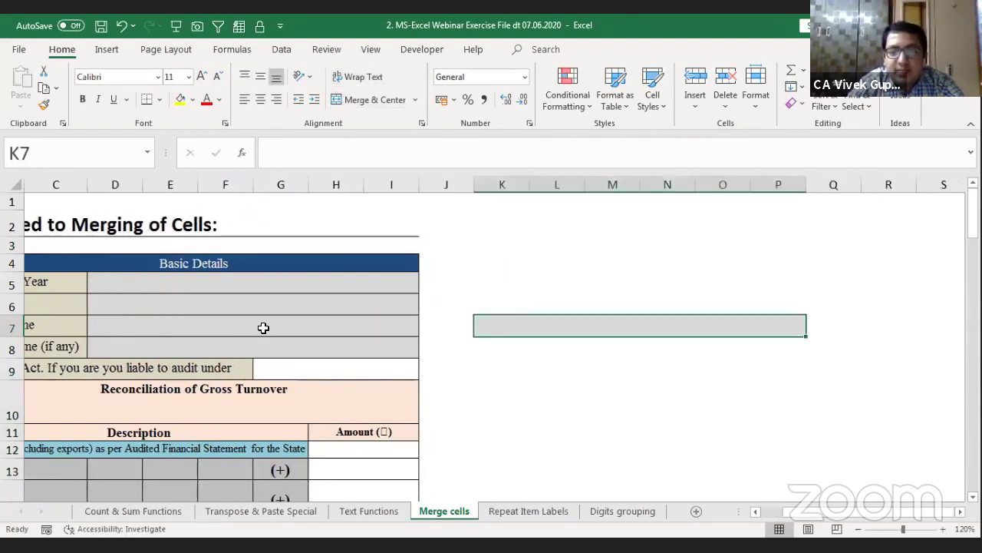
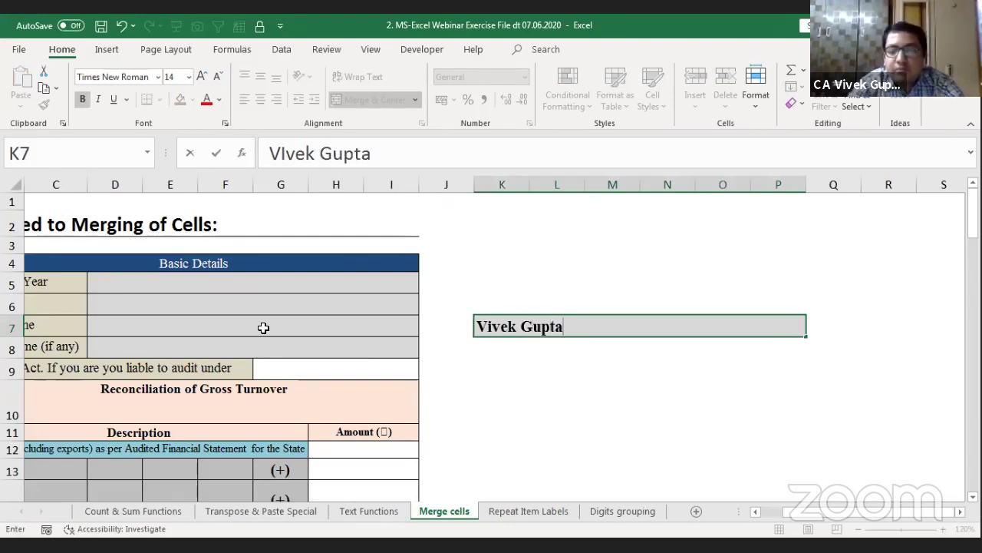
key("Return")
key("Up")
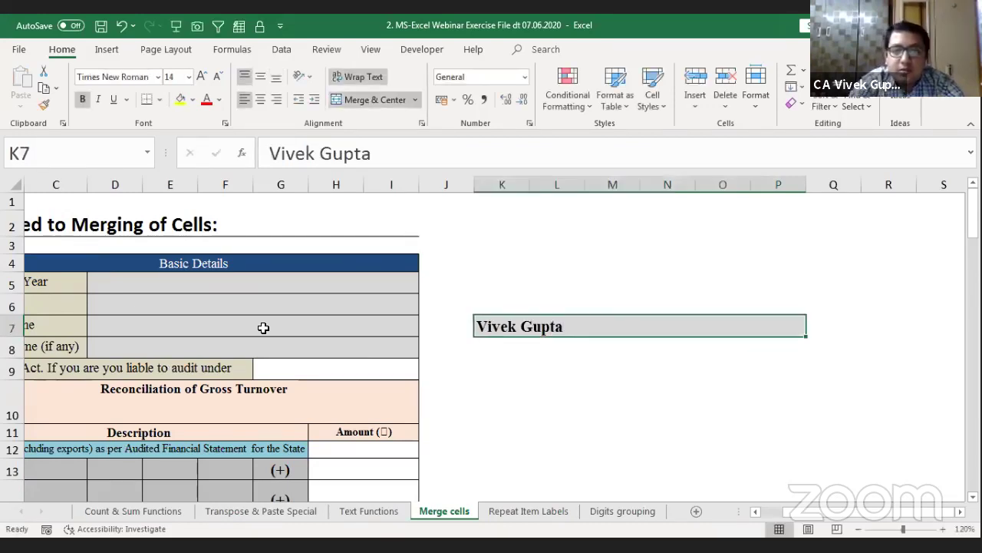
left_click(390, 106)
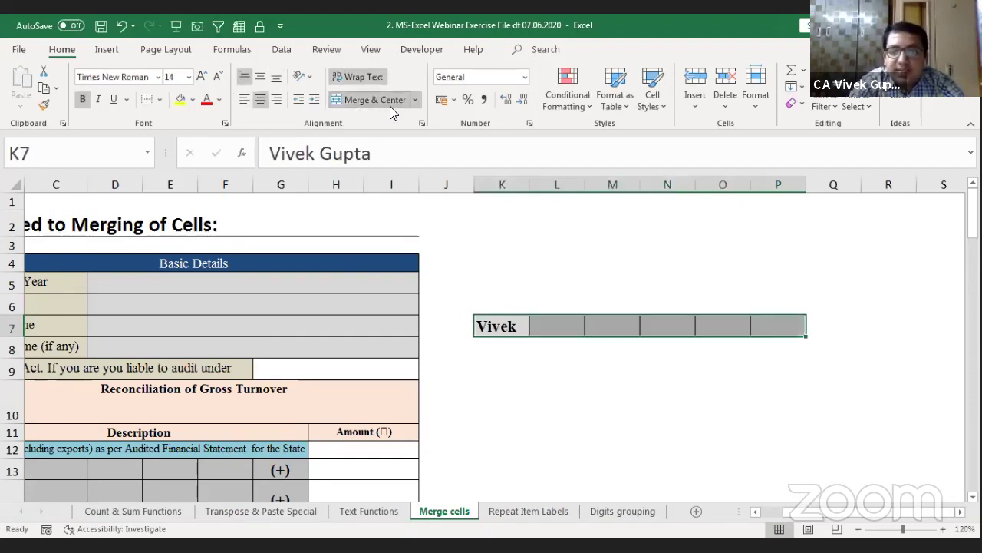
Step: Re-merge K7:P7 and step through the cells around the merged name
left_click(390, 106)
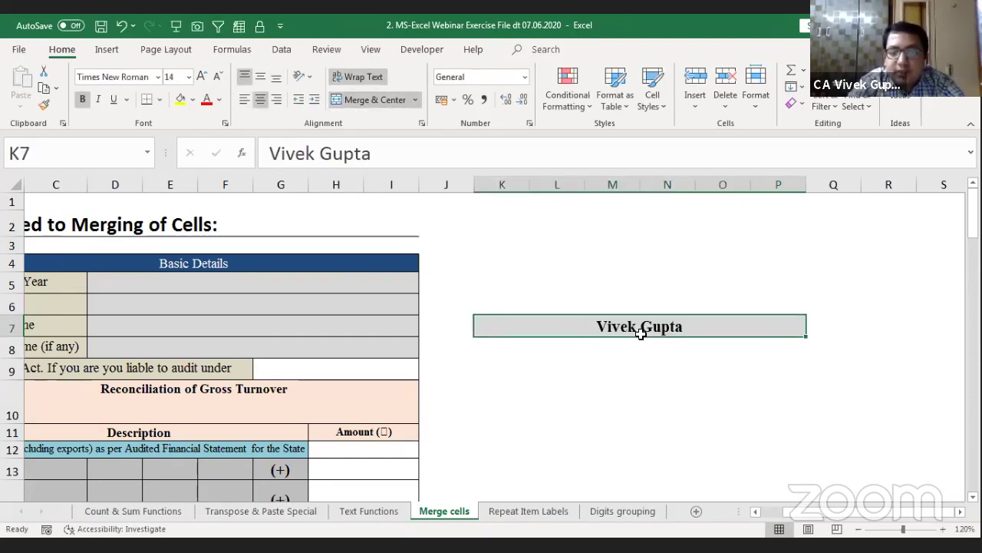
key("Down")
key("Right")
key("Right")
key("Up")
key("Down")
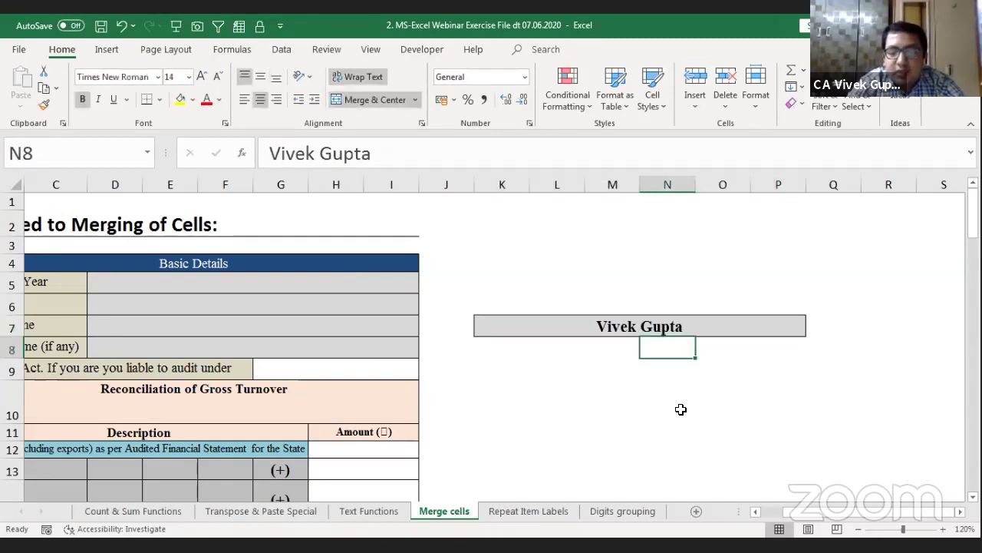
key("Down")
key("Down")
key("Down")
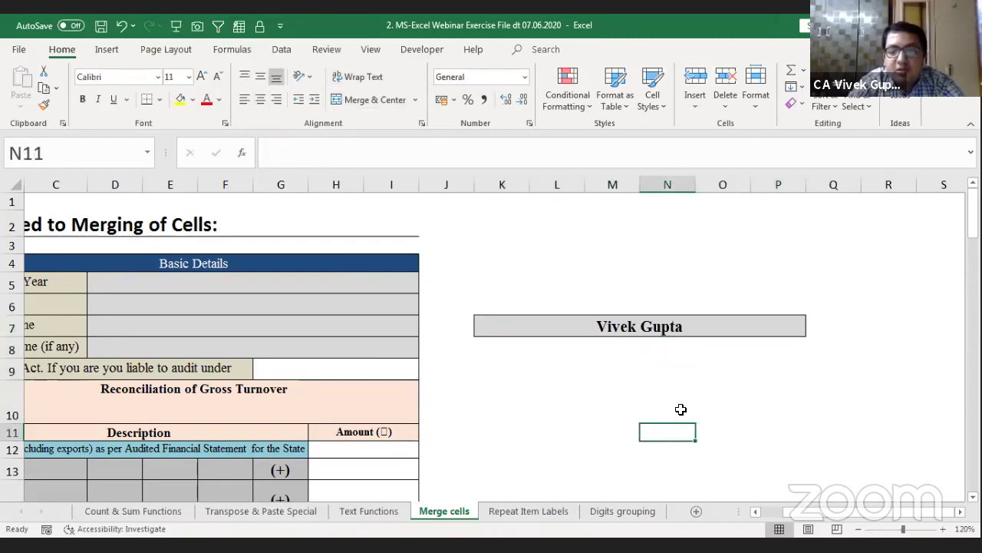
Step: Show that a column selection spans K:P because of the merge, then unmerge K7:P7
key("ctrl+space")
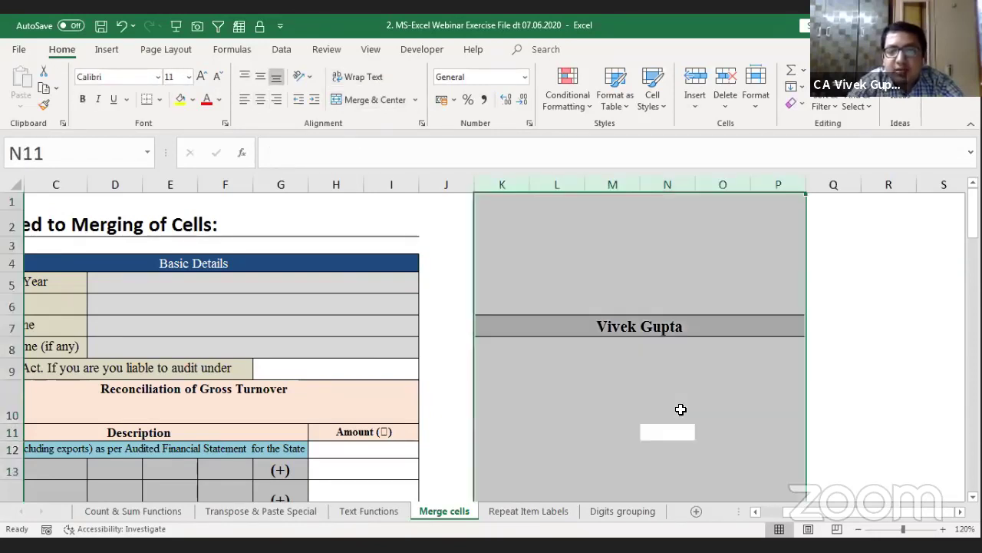
key("Down")
key("Up")
key("Up")
key("Up")
key("Up")
key("Up")
key("Up")
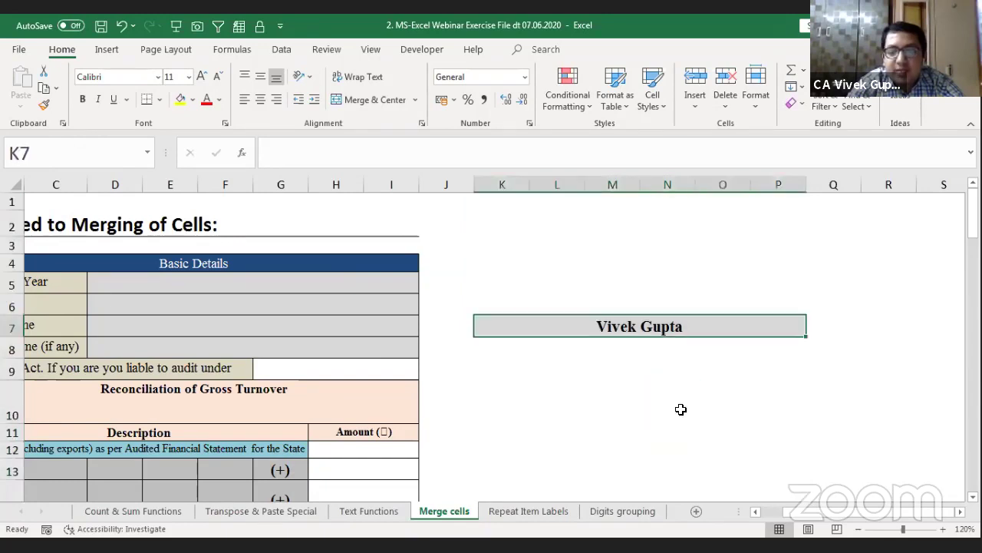
key("Down")
key("Down")
key("Down")
key("Down")
key("Down")
key("ctrl+space")
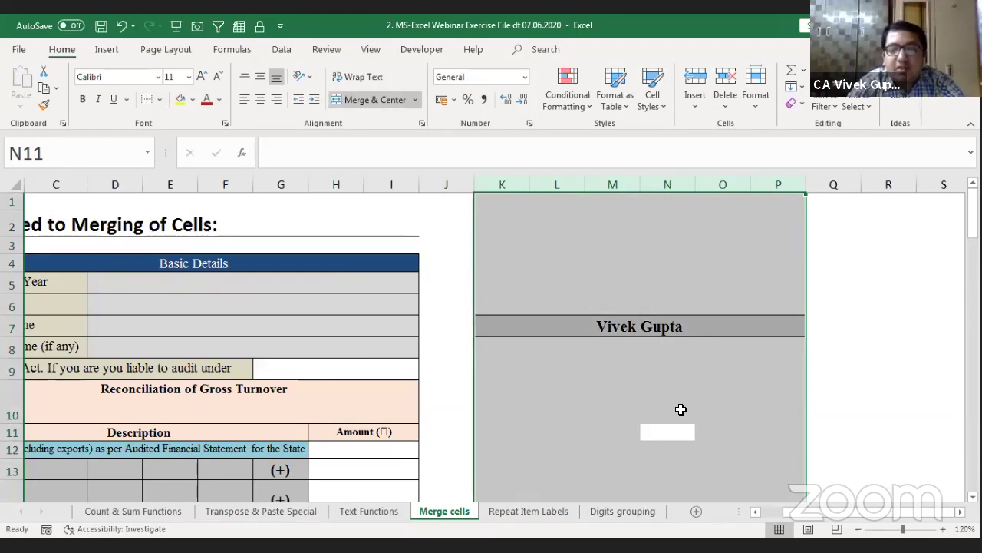
key("Down")
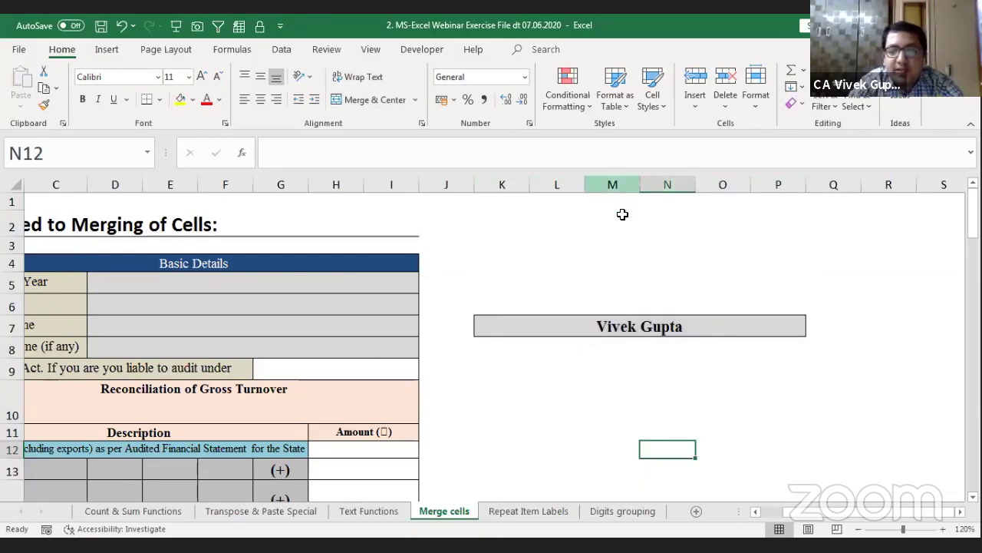
left_click(575, 320)
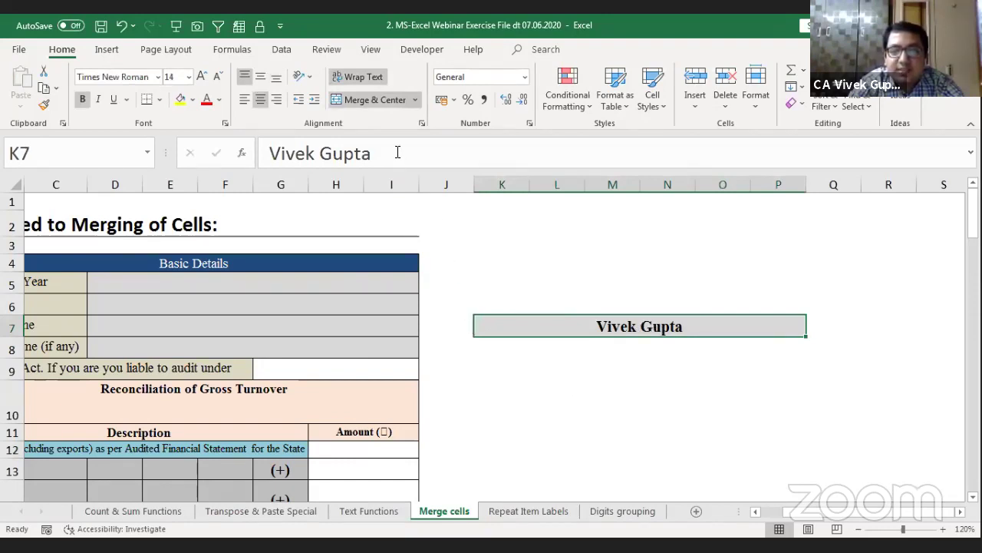
left_click(374, 100)
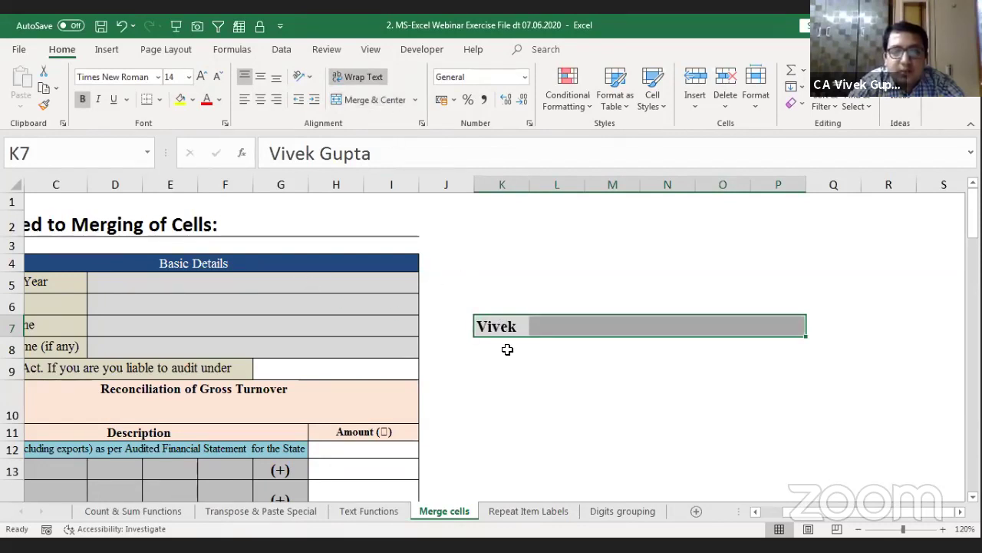
Step: Centre the name across K7:P7 with Center Across Selection in Format Cells Alignment
left_click(499, 325)
key("shift+Right")
key("shift+Right")
key("shift+Right")
key("shift+Right")
key("shift+Right")
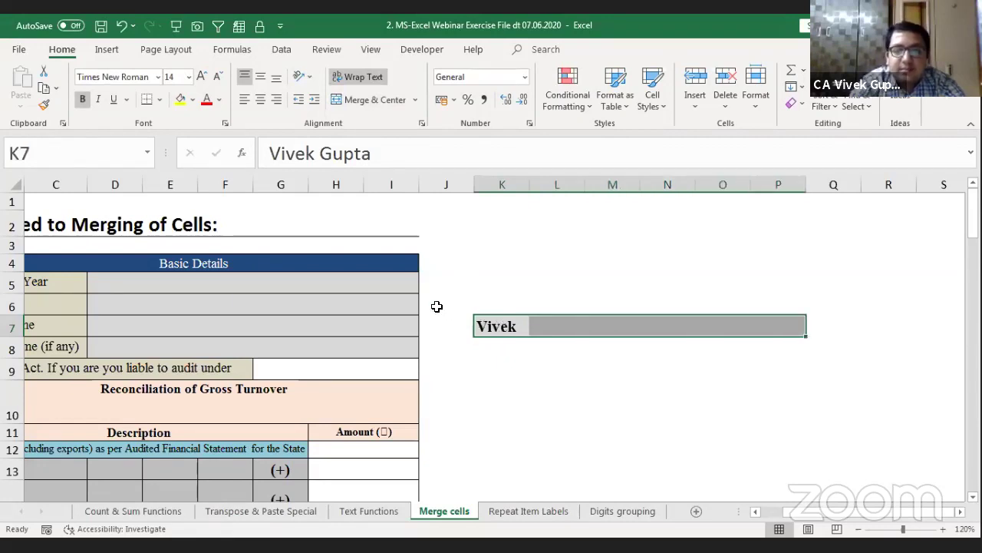
left_click(226, 124)
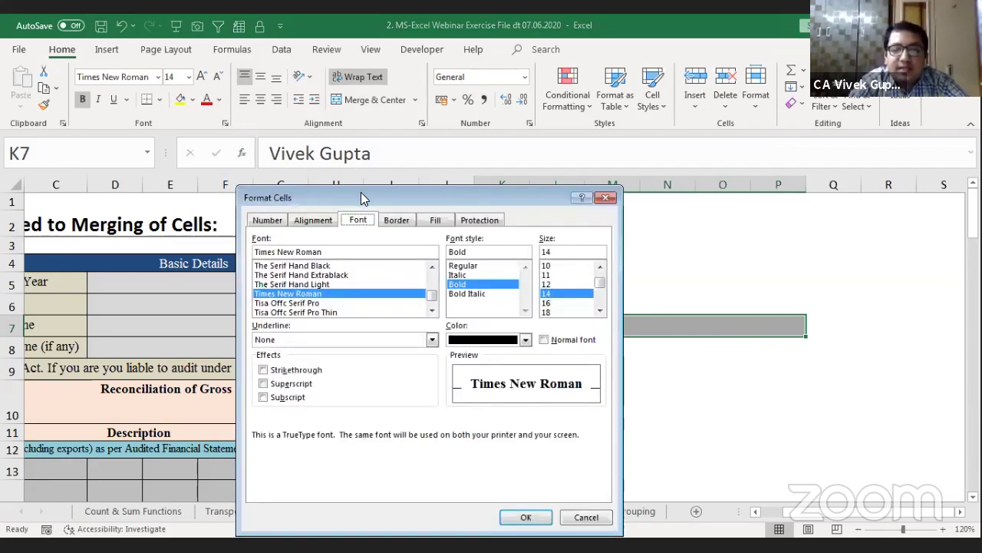
left_click_drag(364, 198, 260, 122)
left_click(210, 144)
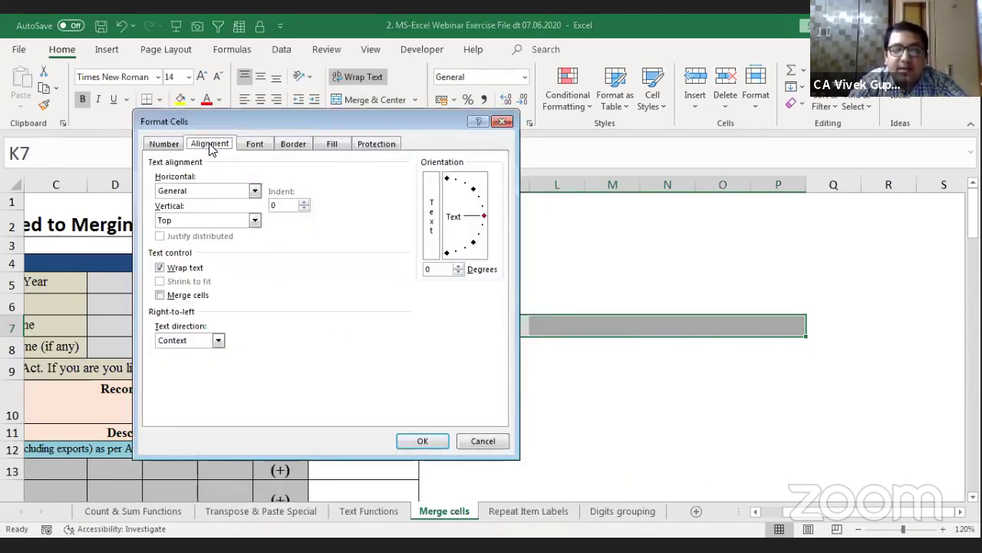
left_click(206, 190)
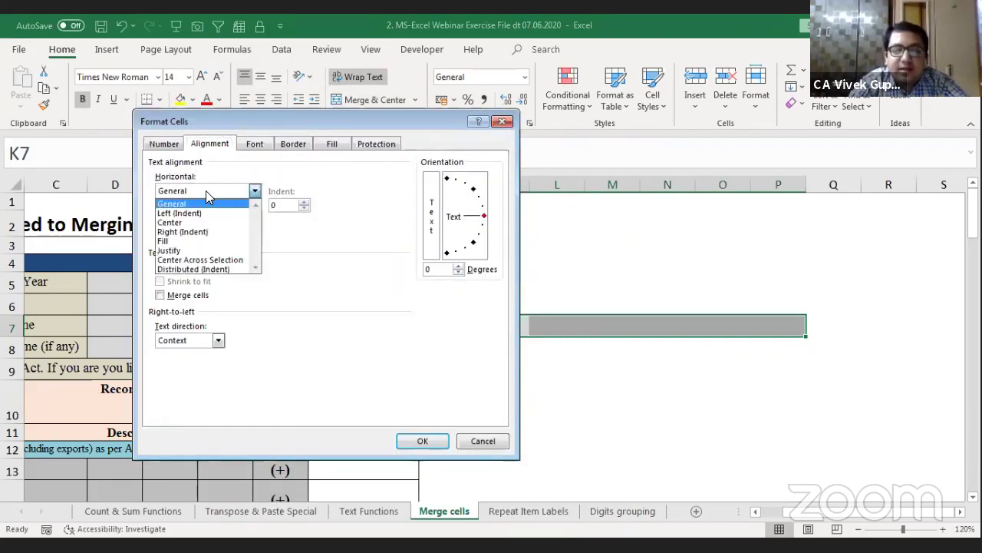
left_click(219, 260)
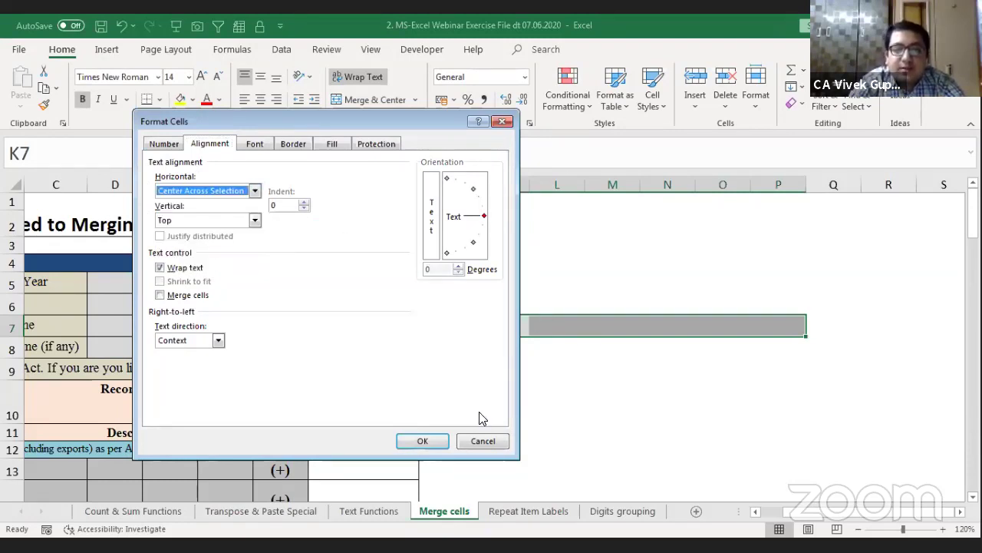
left_click(423, 442)
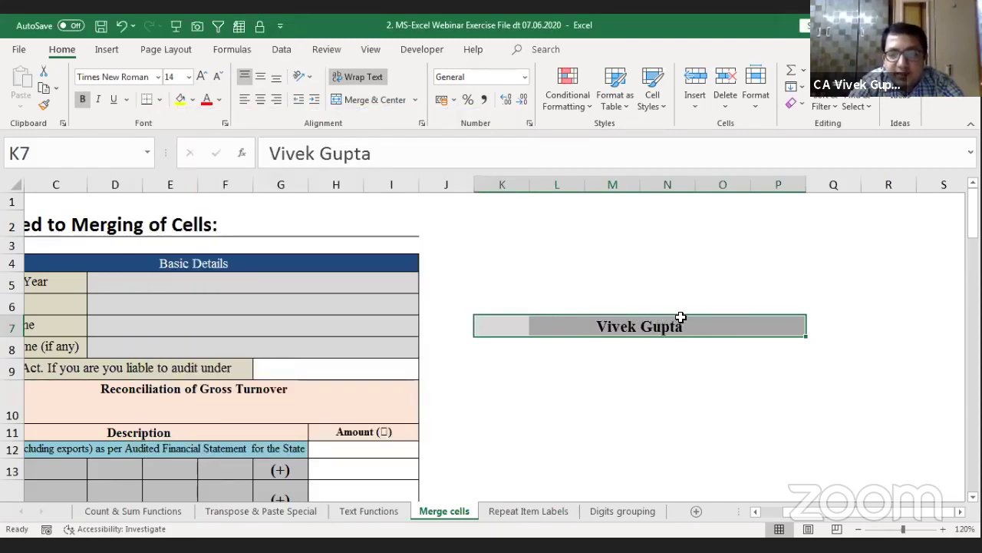
Step: Step through row 7 to show M7 is empty and each cell remains separate
left_click(619, 325)
key("Left")
key("Left")
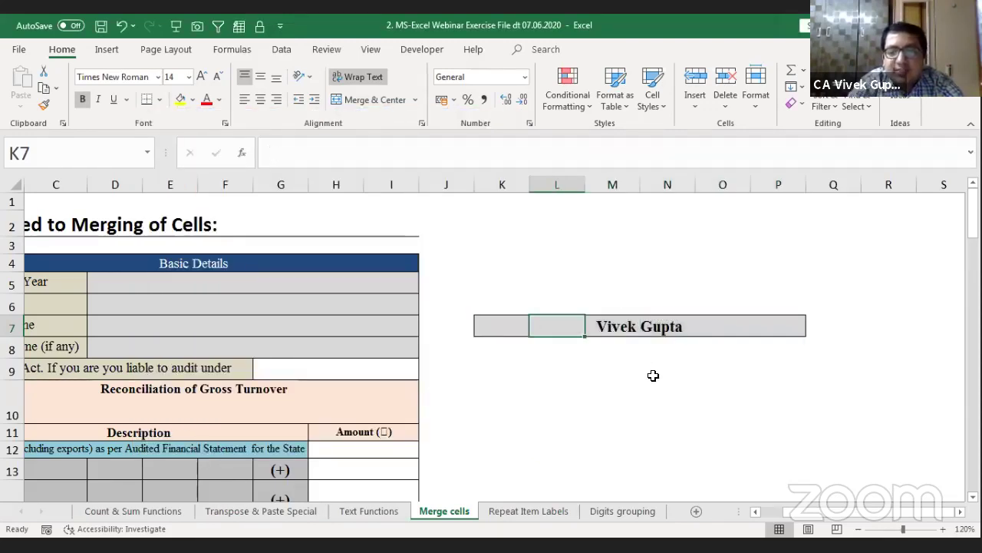
key("shift+Right")
key("shift+Right")
key("shift+Right")
key("shift+Right")
key("Right")
key("Right")
key("Right")
key("Right")
key("Right")
key("Left")
key("Left")
key("Left")
key("Left")
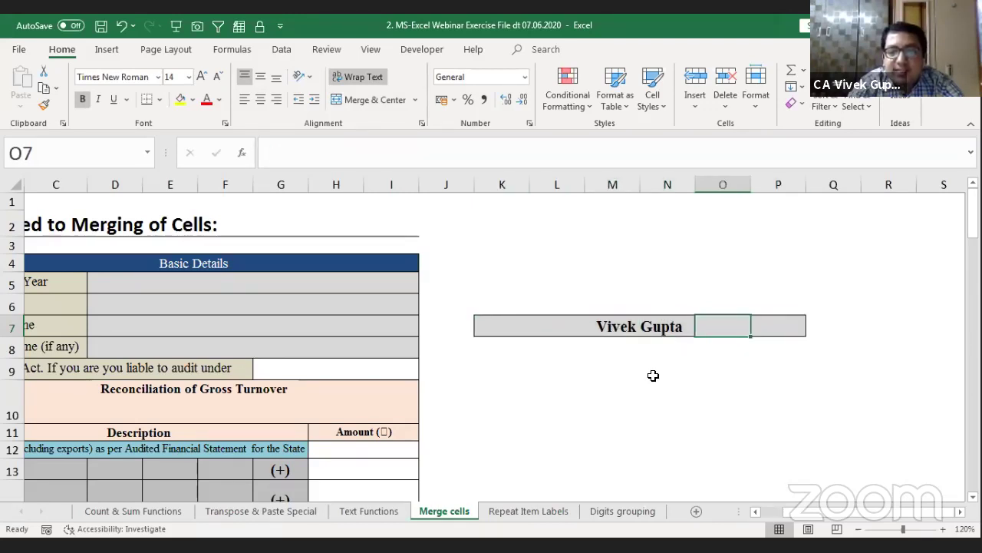
key("Left")
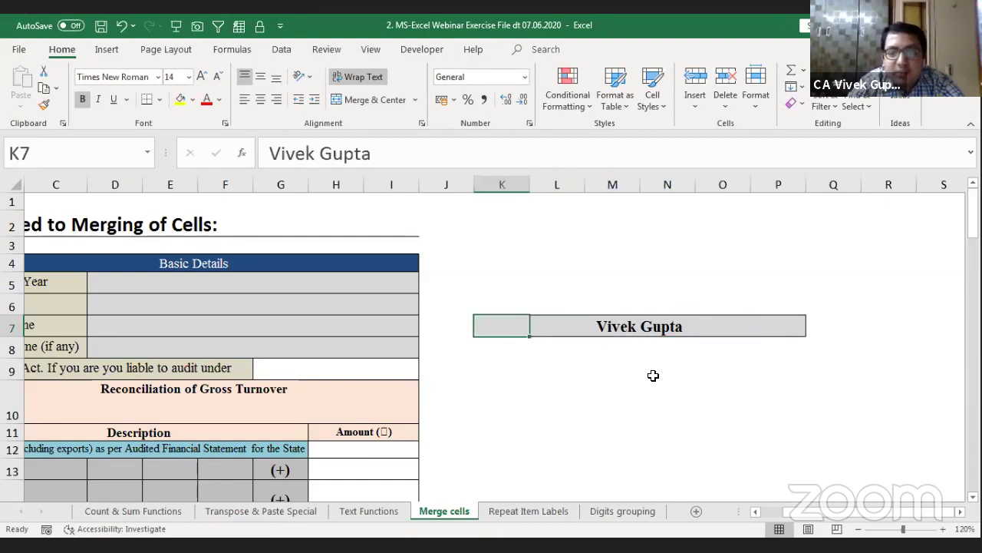
key("shift+Right")
key("shift+Right")
key("shift+Right")
key("shift+Right")
key("shift+Right")
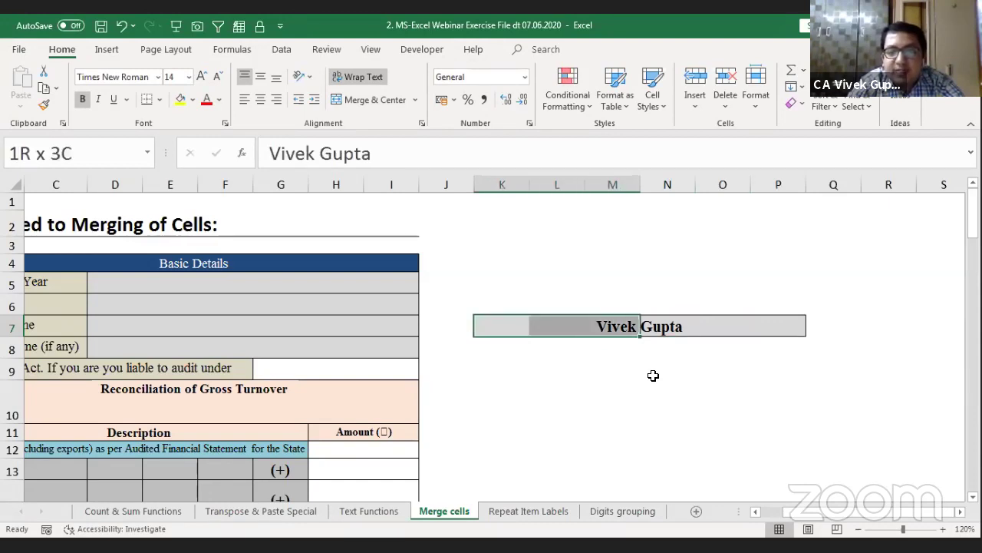
key("Down")
key("Down")
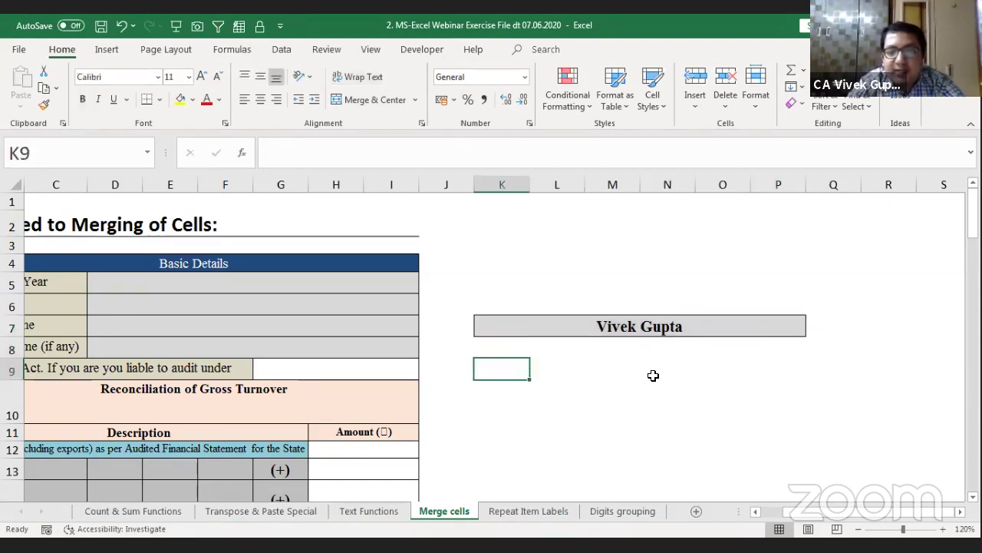
key("Down")
key("Right")
key("Right")
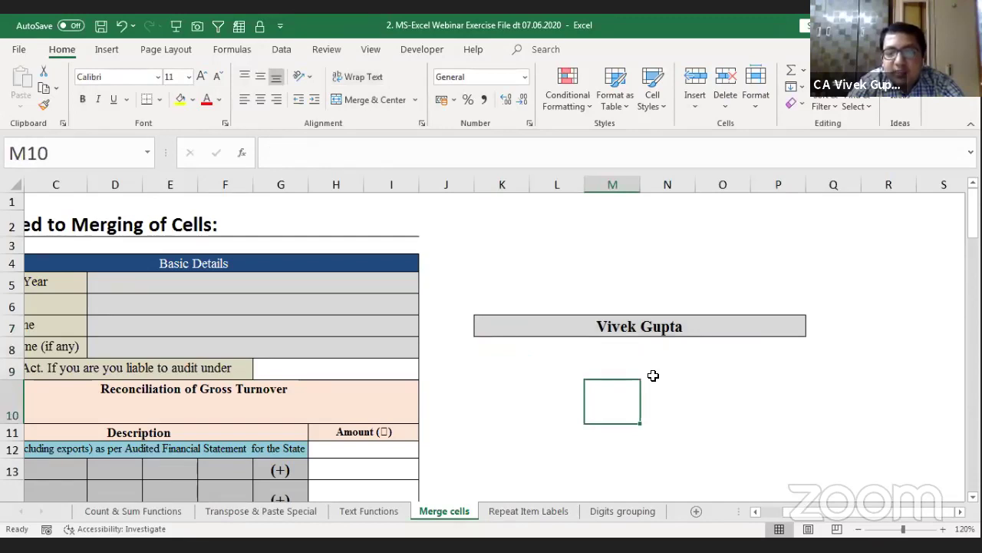
Step: Select columns M, L and O individually, insert a column at O and undo it
key("ctrl+space")
key("Left")
key("ctrl+space")
key("Right")
key("Right")
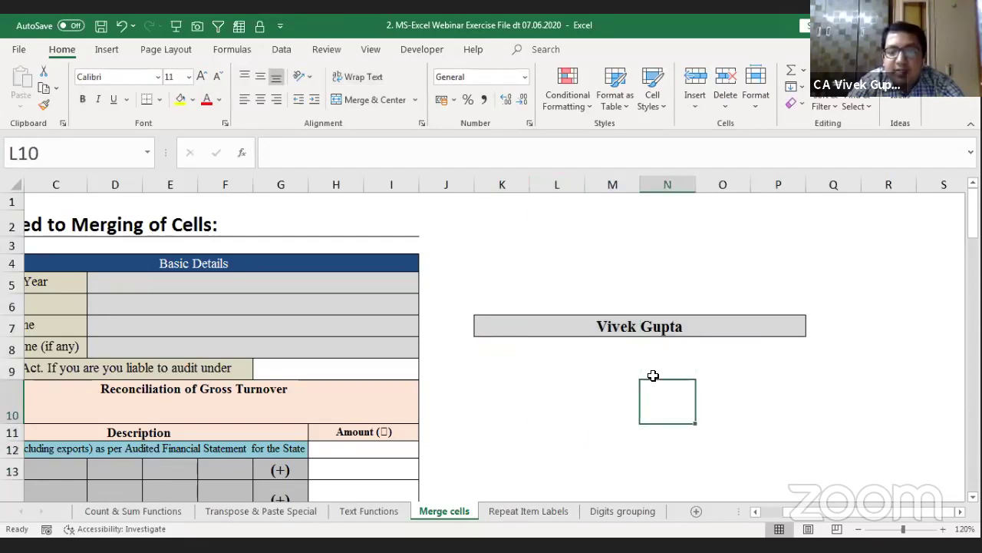
key("Right")
key("ctrl+space")
key("ctrl+shift+plus")
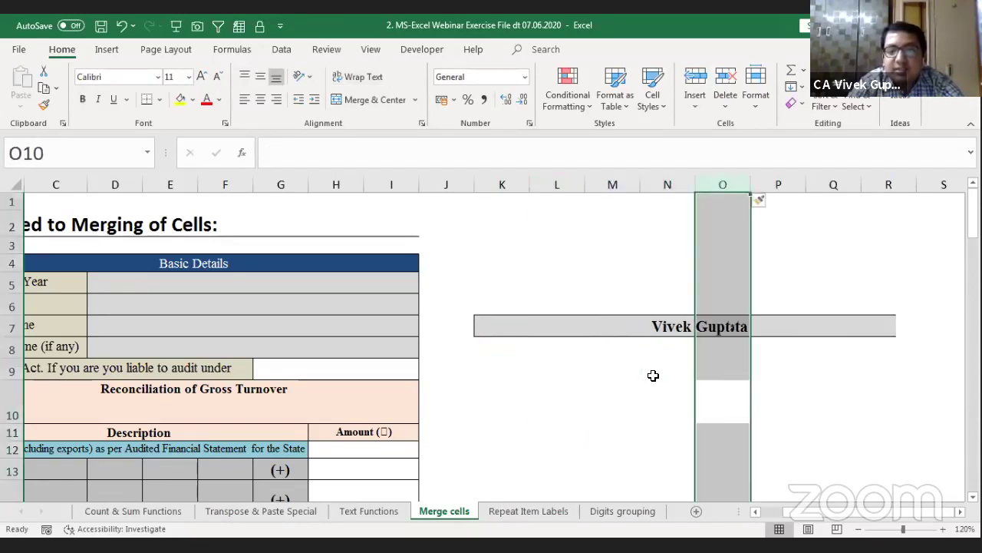
key("ctrl+z")
key("ctrl+z")
key("Left")
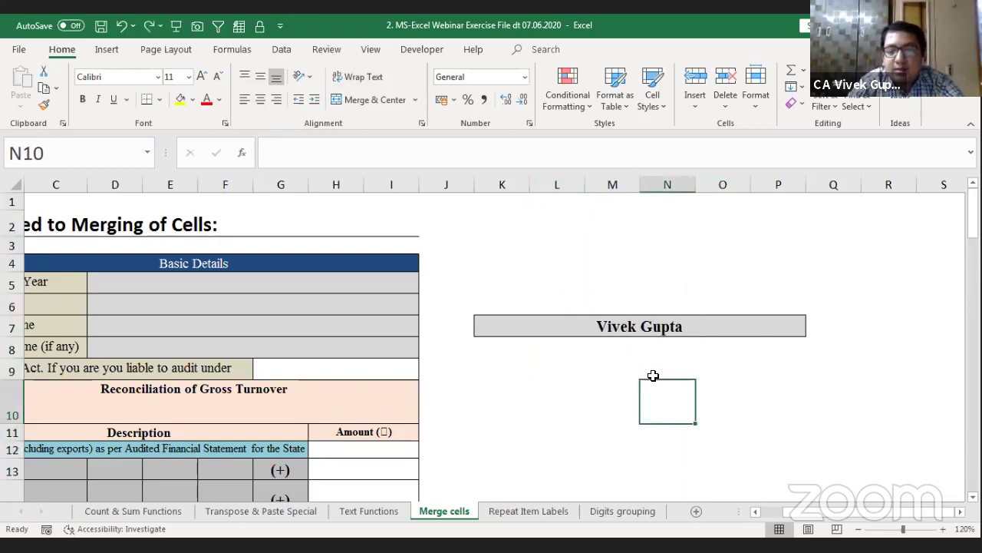
key("Up")
key("Left")
key("Left")
key("Up")
key("Left")
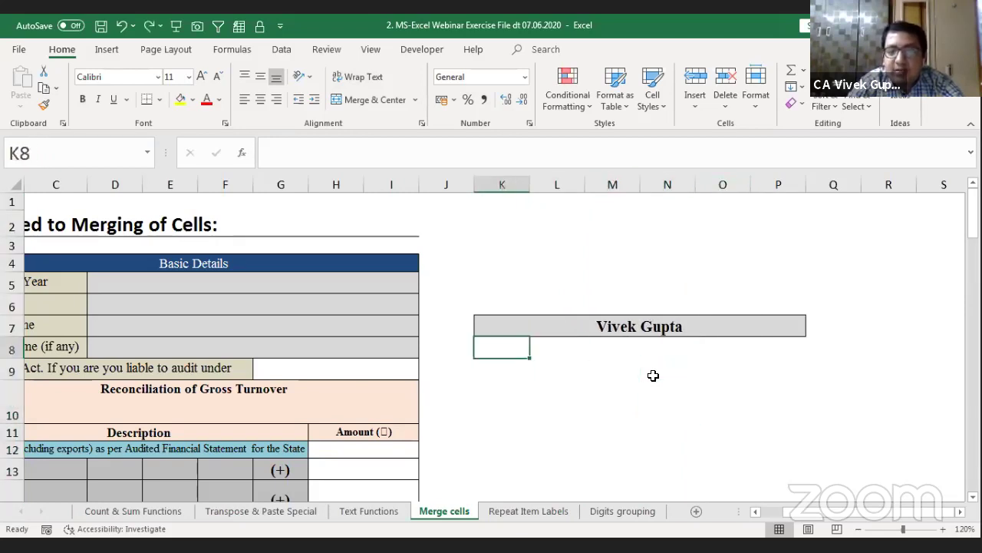
key("Up")
Step: Select columns O and L individually below the heading, then return to K7
key("Right")
key("Right")
key("Right")
key("Right")
key("Right")
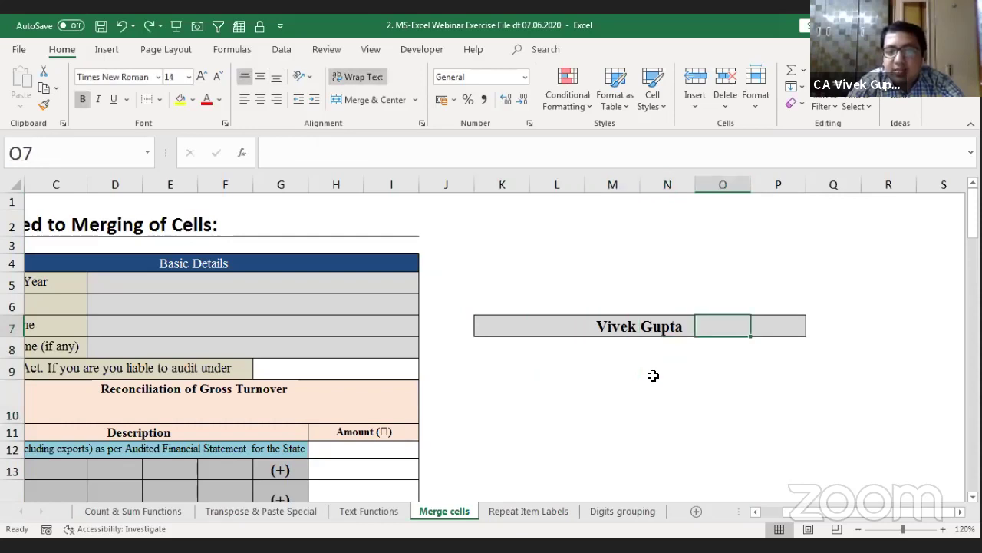
key("Left")
key("Down")
key("Down")
key("ctrl+space")
key("Left")
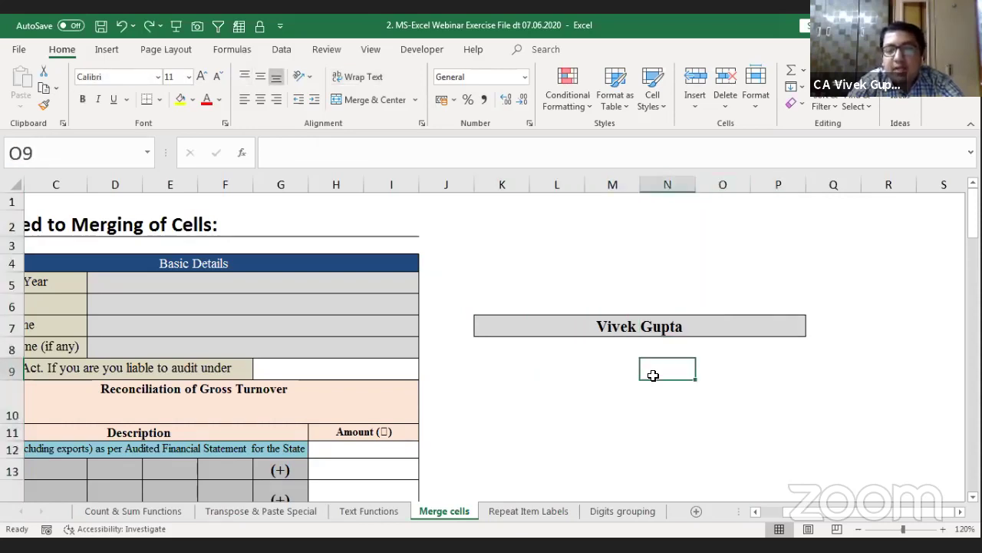
key("Left")
key("Left")
key("ctrl+space")
key("Left")
key("Up")
key("Up")
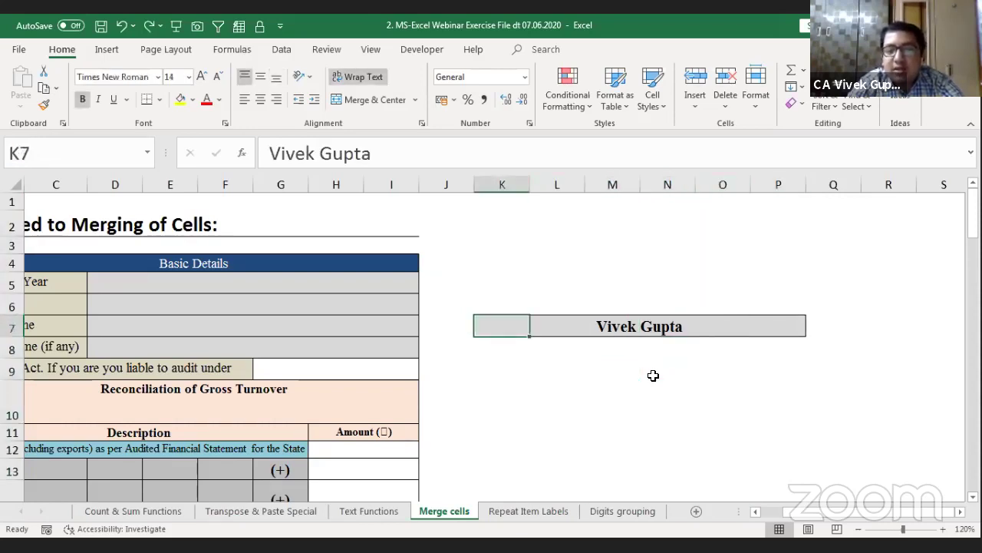
Step: Insert a column at L, undo the insertion, and return to K7
key("Right")
key("Down")
key("Down")
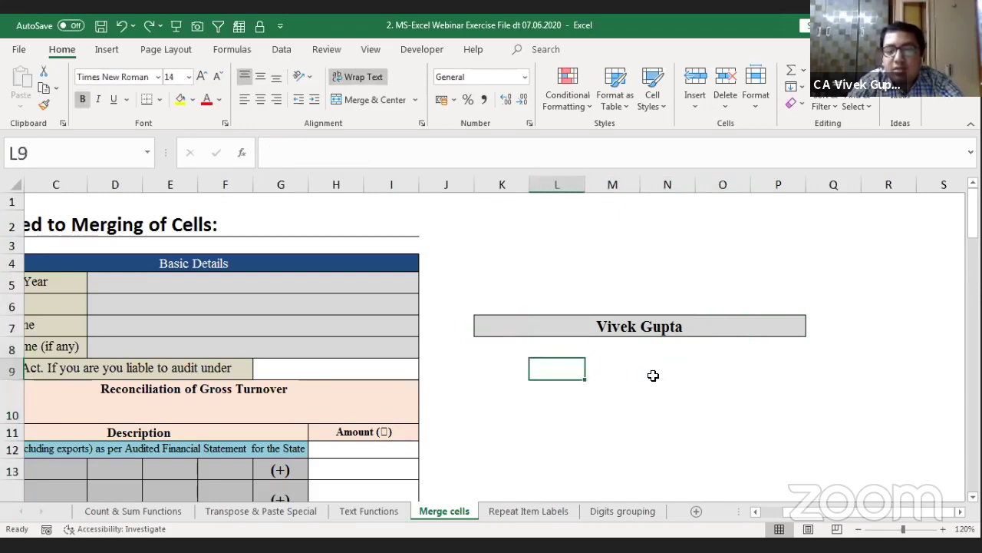
key("Down")
key("ctrl+space")
key("ctrl+shift+plus")
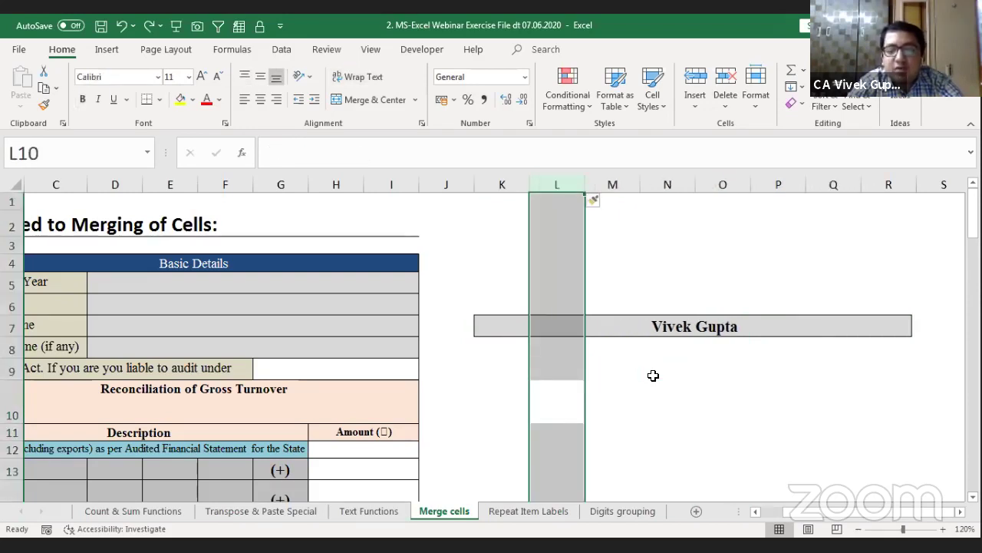
key("ctrl+z")
key("Up")
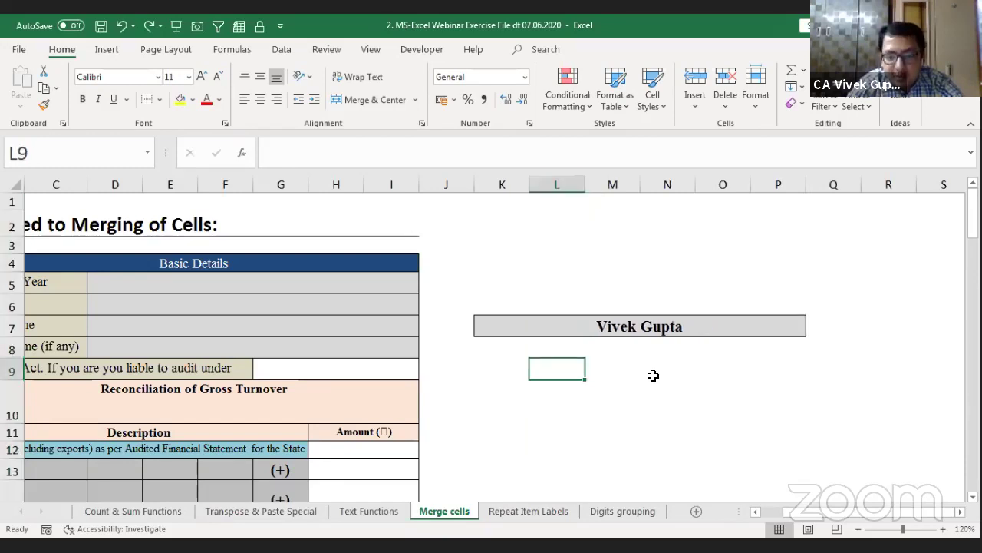
key("Up")
key("Up")
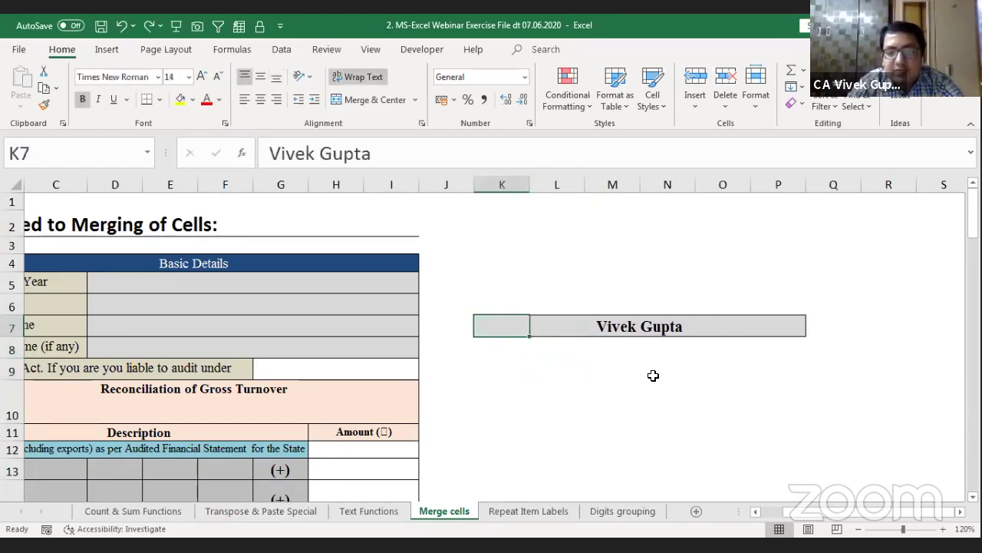
Step: Reselect K7:P7 to confirm the cells stay separate, then move back to the serial number column
key("shift+Right")
key("shift+Right")
key("shift+Right")
key("shift+Right")
key("shift+Right")
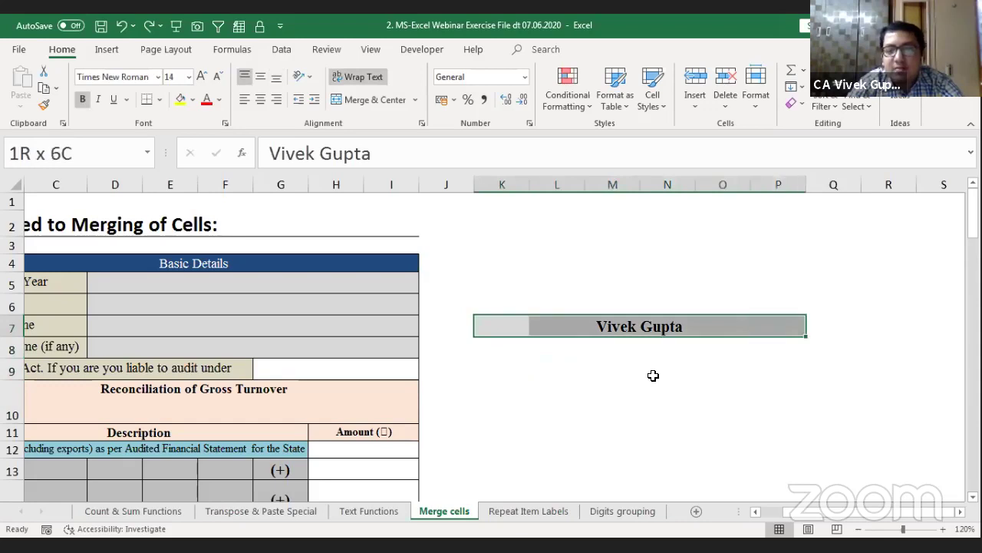
key("Right")
key("Right")
key("Right")
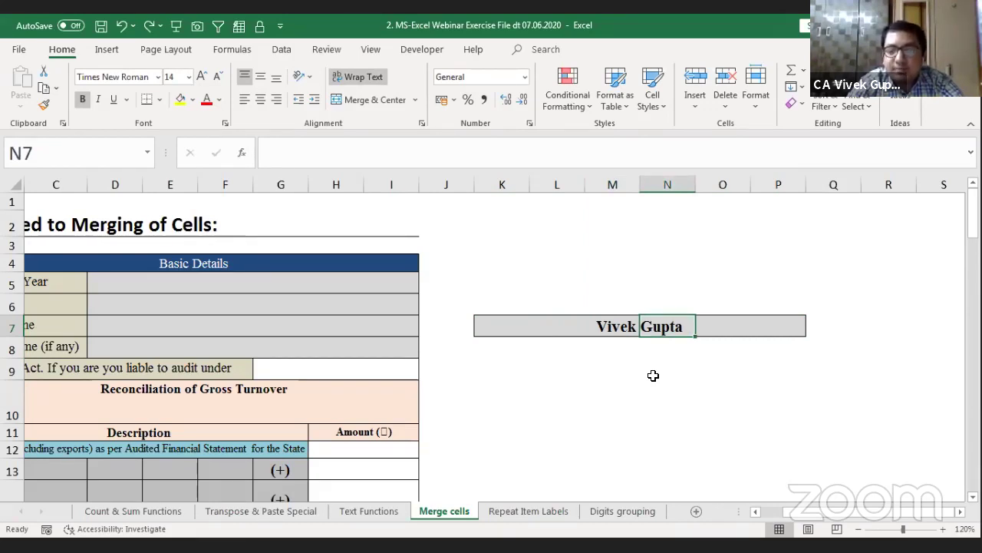
key("ctrl+Left")
key("Left")
key("ctrl+Left")
key("Left")
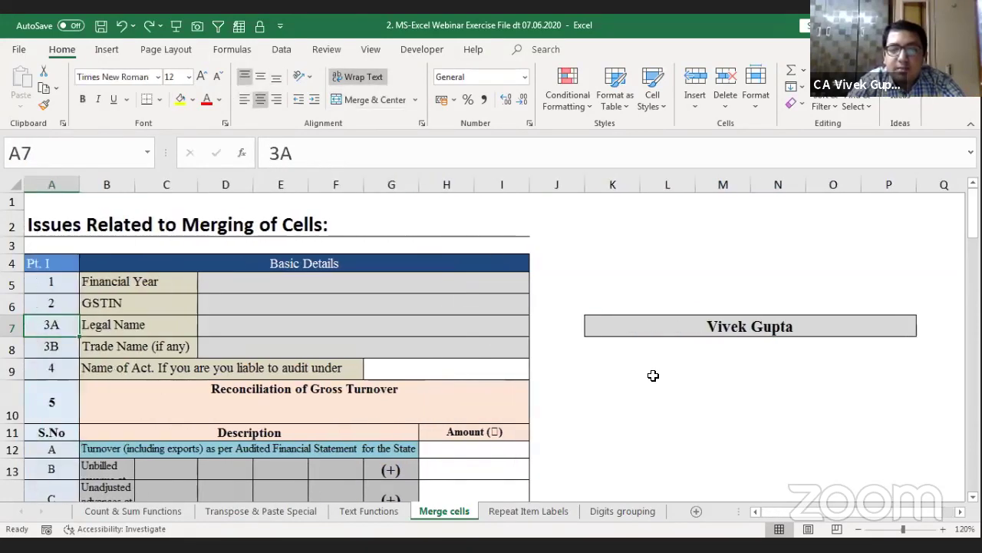
Step: Select the Unbilled revenue description across B13:F13 and bring up the merge options
key("Down")
key("Down")
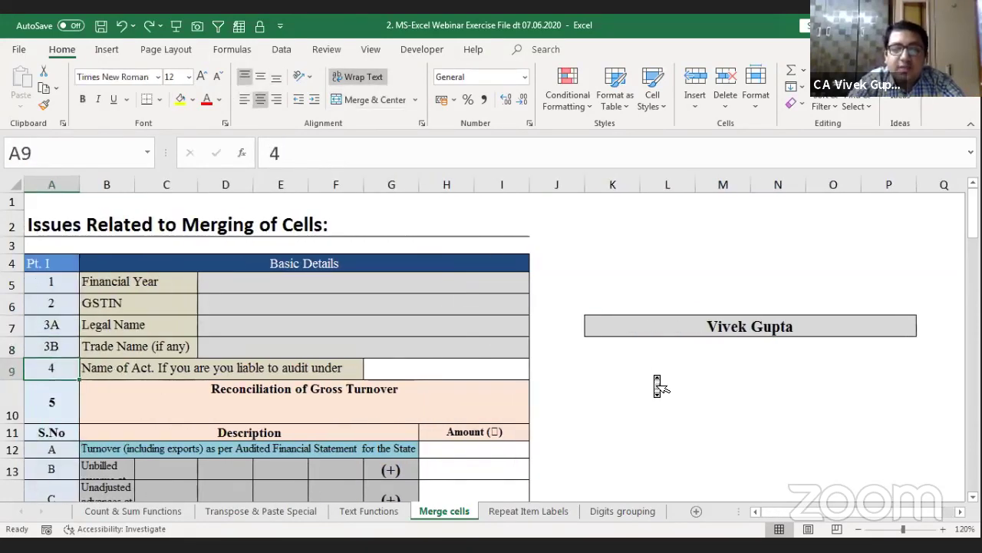
scroll(653, 375, "down", 2)
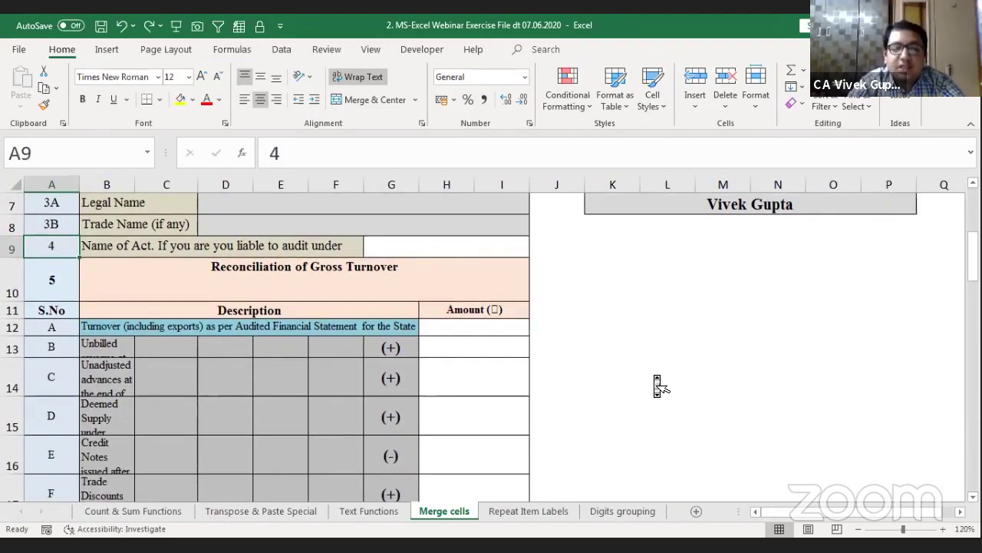
scroll(659, 386, "down", 2)
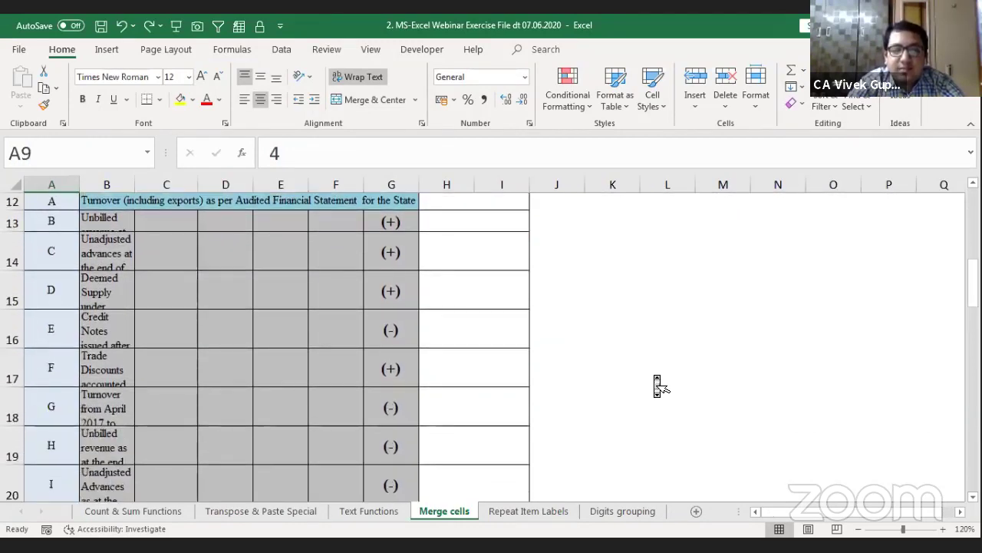
scroll(658, 386, "up", 2)
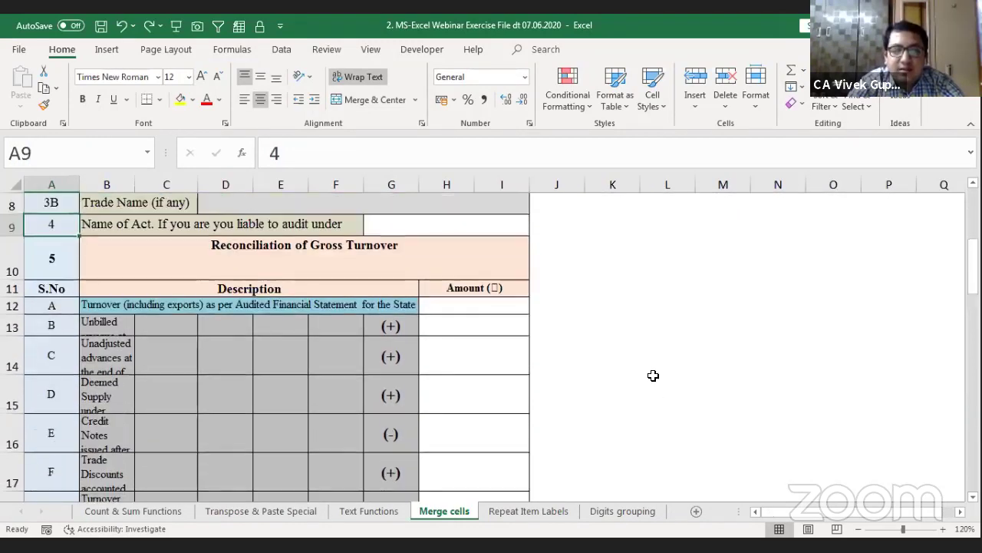
left_click(119, 328)
key("shift+Right")
key("shift+Right")
key("shift+Right")
key("shift+Right")
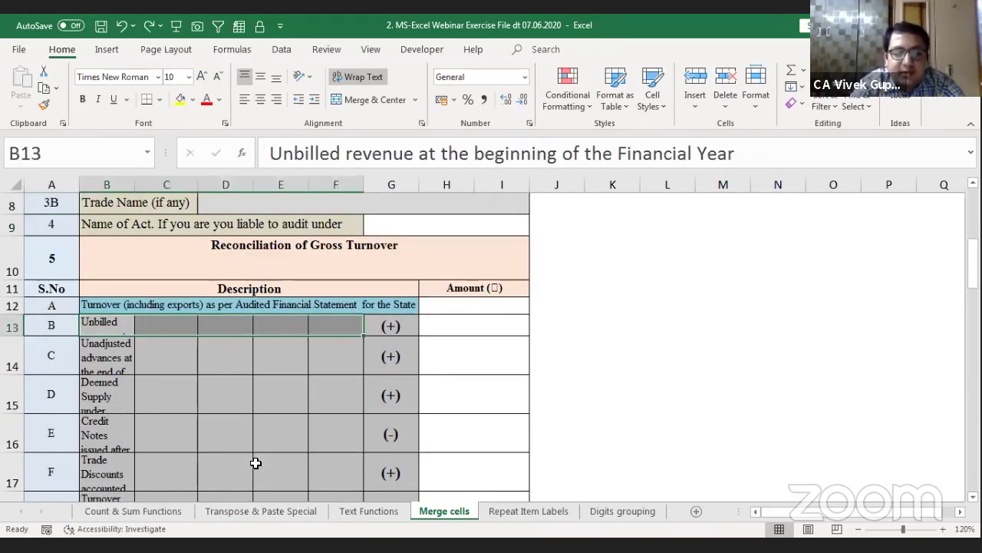
key("alt")
key("m")
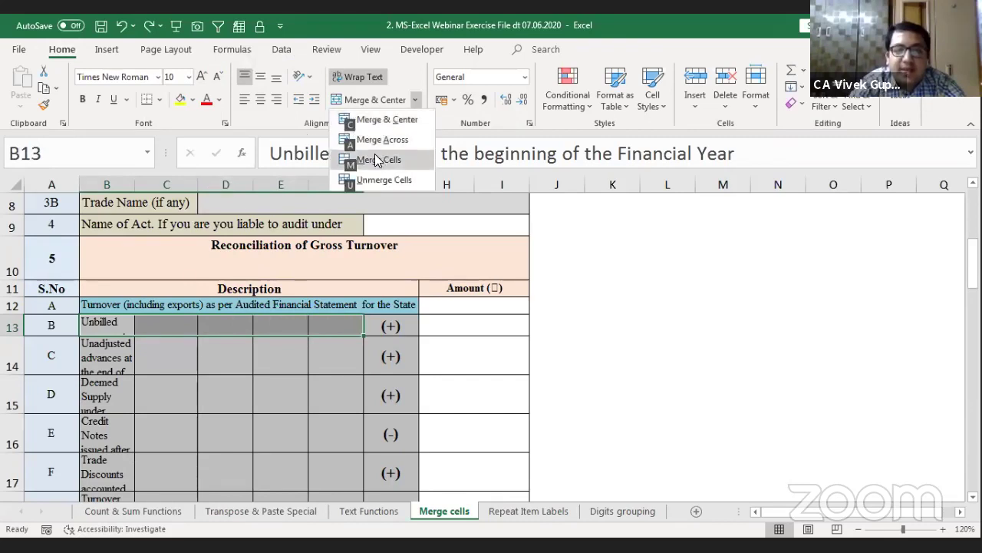
Step: Merge B13:F13, B14:F14 and B15:F15 each into a single cell, repeating with F4
key("m")
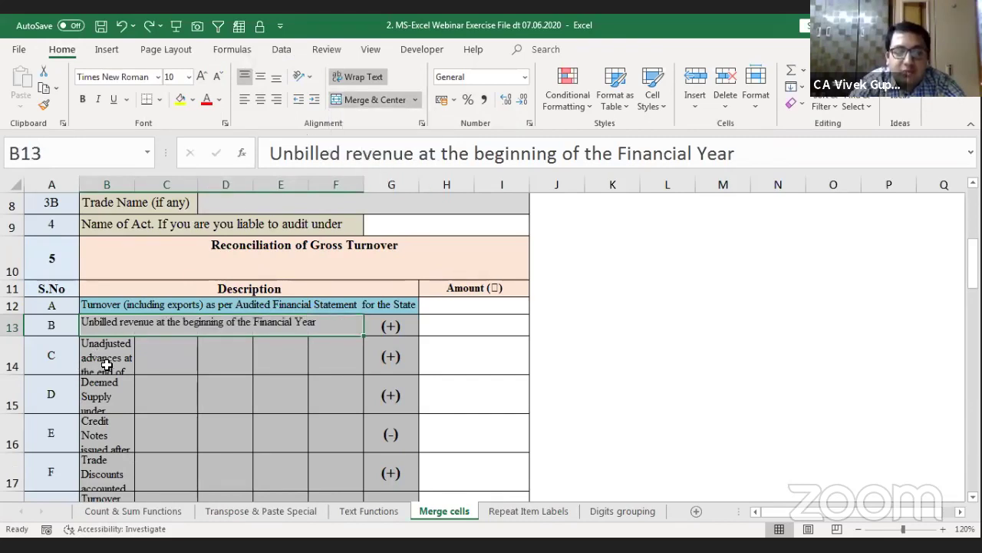
left_click(106, 363)
key("shift+Right")
key("shift+Right")
key("shift+Right")
key("shift+Right")
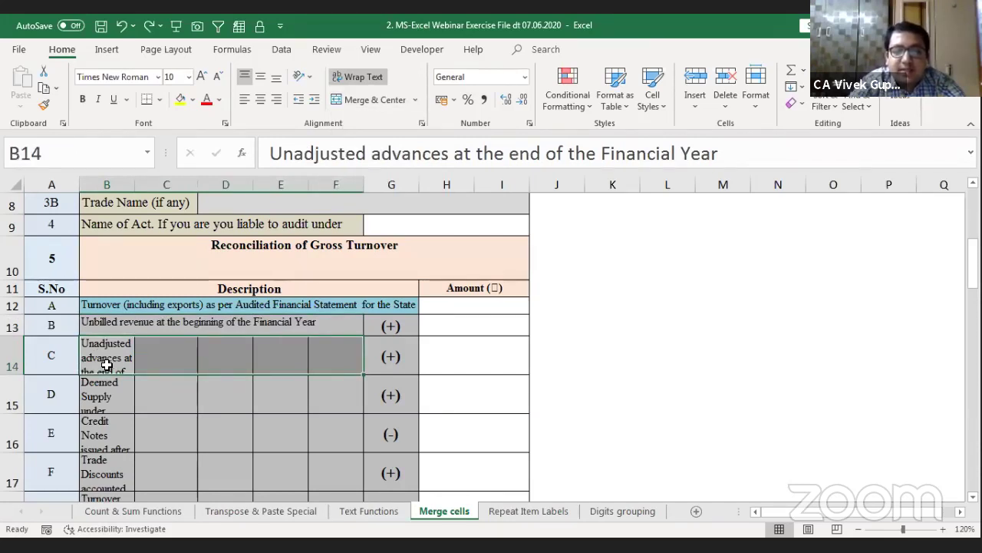
key("F4")
key("Down")
key("shift+Right")
key("shift+Right")
key("shift+Right")
key("shift+Right")
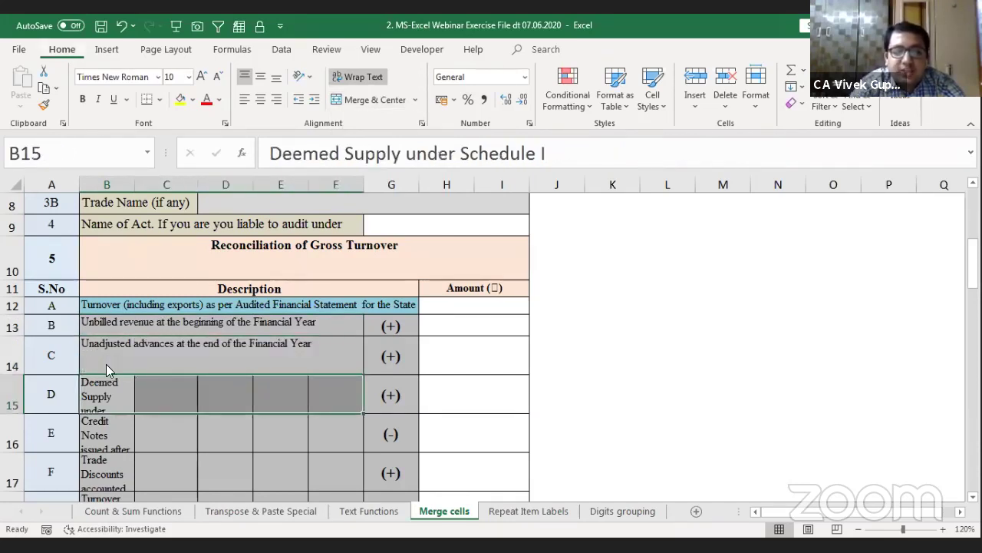
key("F4")
Step: Review the merged description rows up to the Description heading
key("Down")
key("Down")
key("Down")
key("Down")
key("Down")
key("Down")
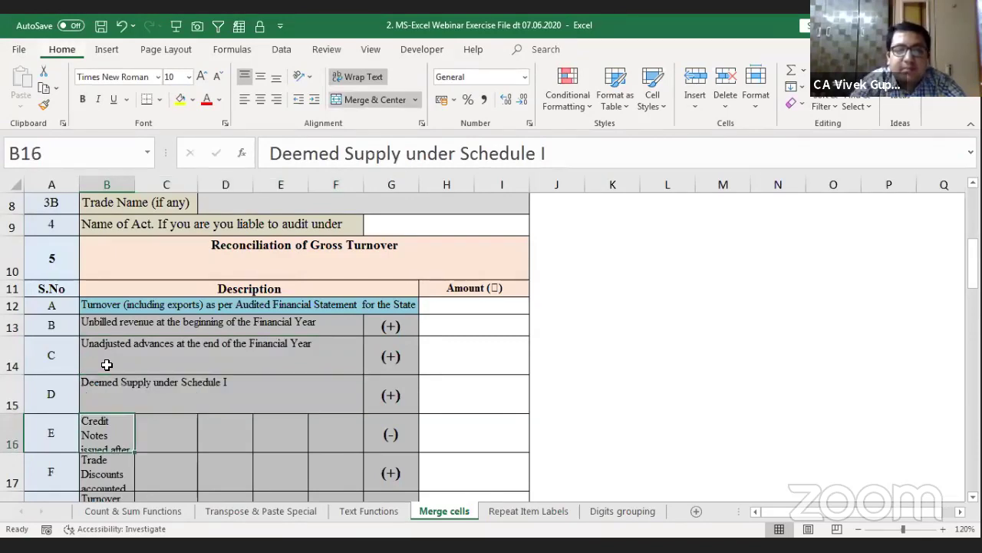
key("Down")
key("Down")
key("Down")
key("Down")
key("Down")
key("Down")
key("Down")
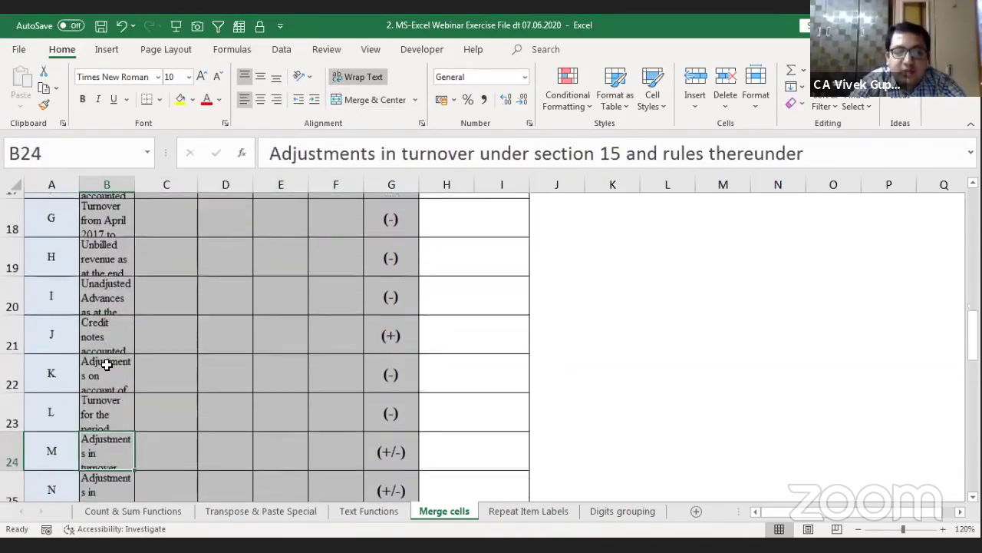
key("Up")
key("Up")
key("Up")
key("Up")
key("Up")
key("Up")
key("Up")
key("Up")
key("Up")
key("Up")
key("Up")
key("Up")
key("Up")
key("Up")
key("Up")
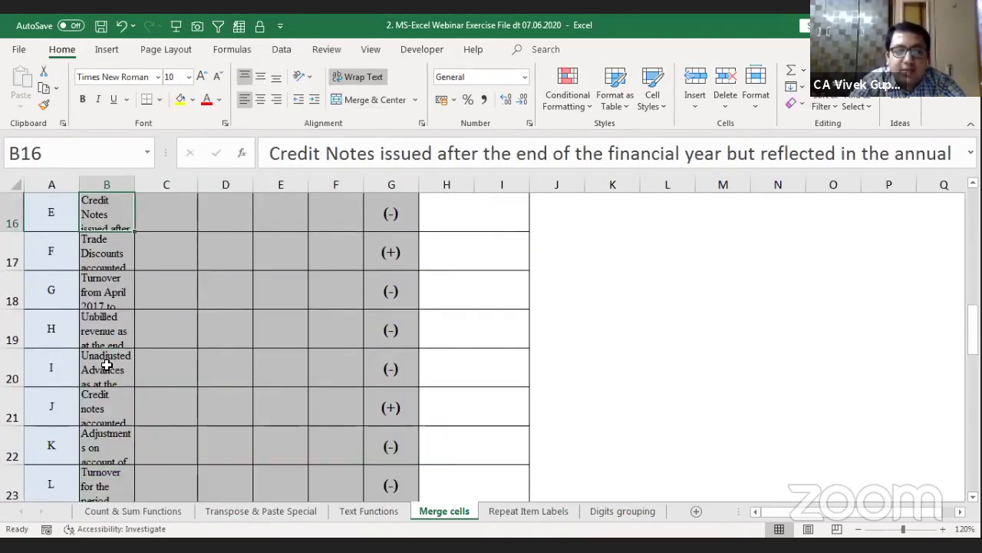
key("Down")
key("Down")
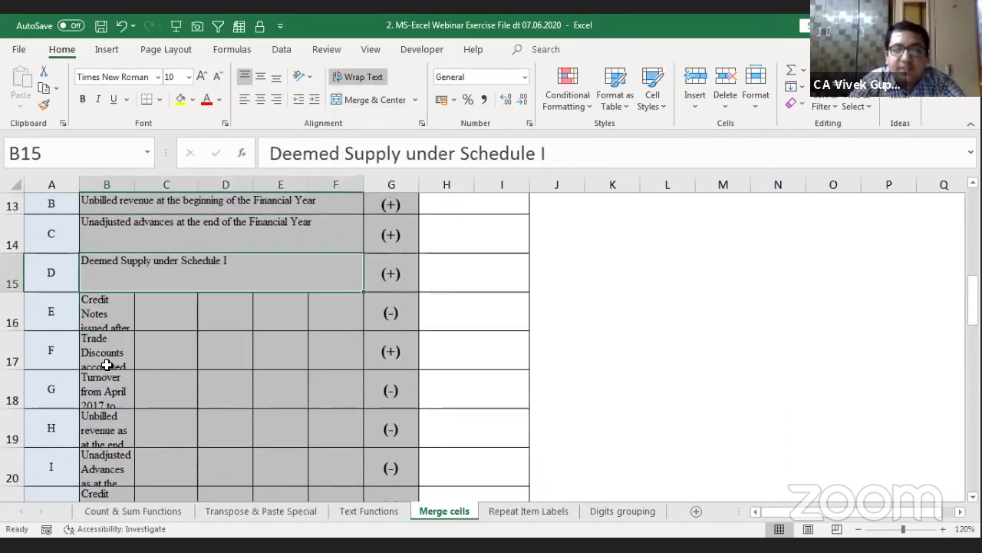
key("Up")
key("Up")
key("Up")
key("Down")
key("Up")
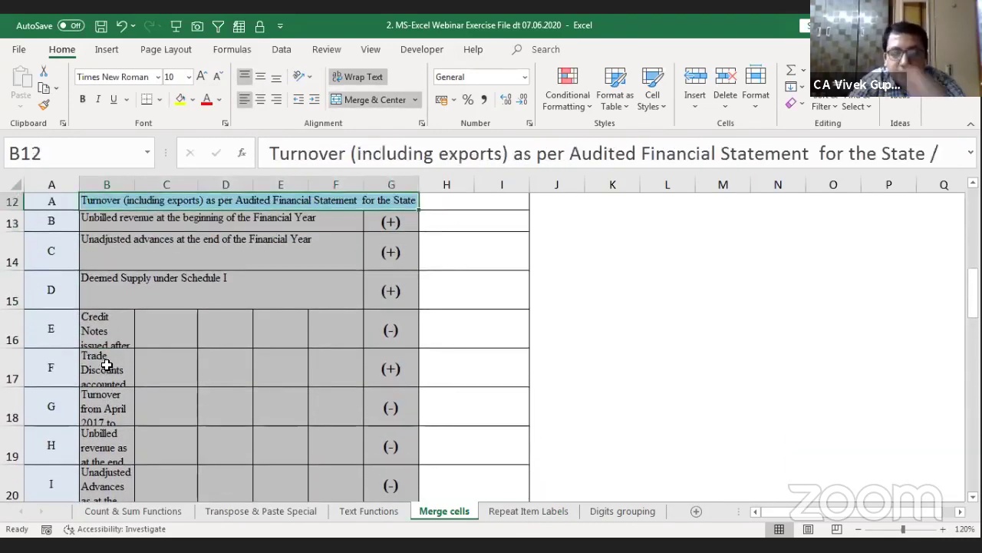
key("Up")
Step: Undo the row merges with Ctrl+Z and extend the selection down the descriptions
key("Down")
key("Down")
key("Up")
key("Up")
key("Up")
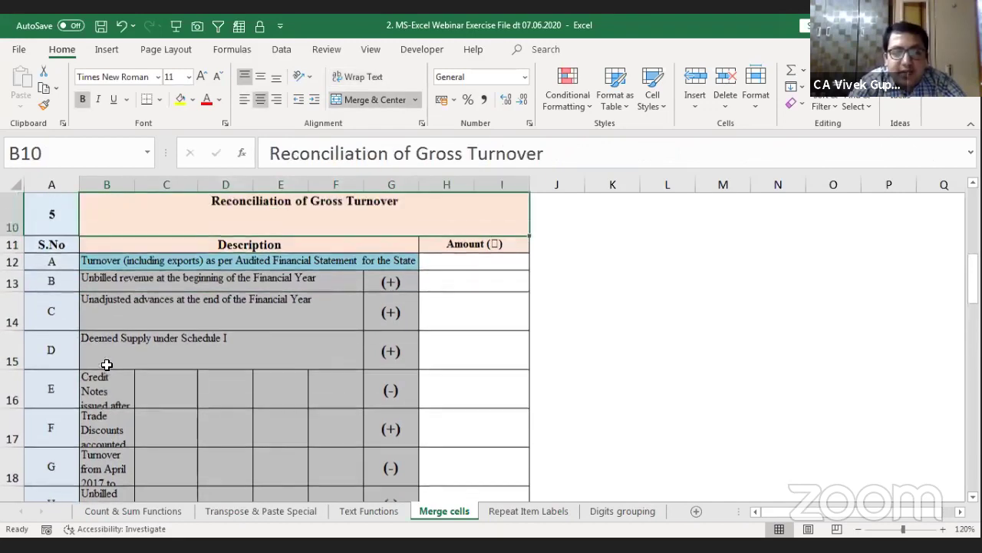
key("Up")
key("Down")
key("Down")
key("Down")
key("Down")
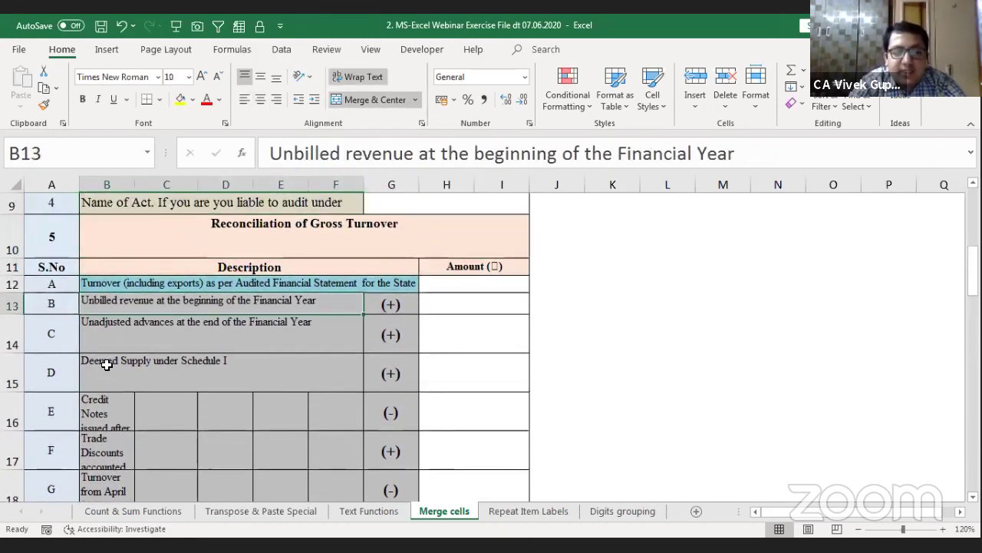
key("ctrl+z")
key("ctrl+z")
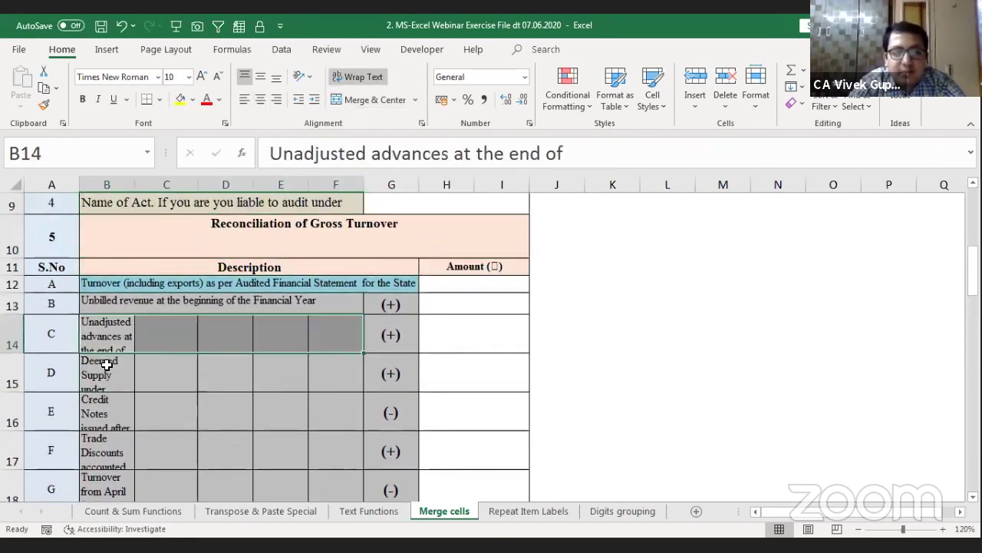
key("ctrl+z")
key("shift+Down")
key("shift+Down")
key("shift+Down")
key("shift+Down")
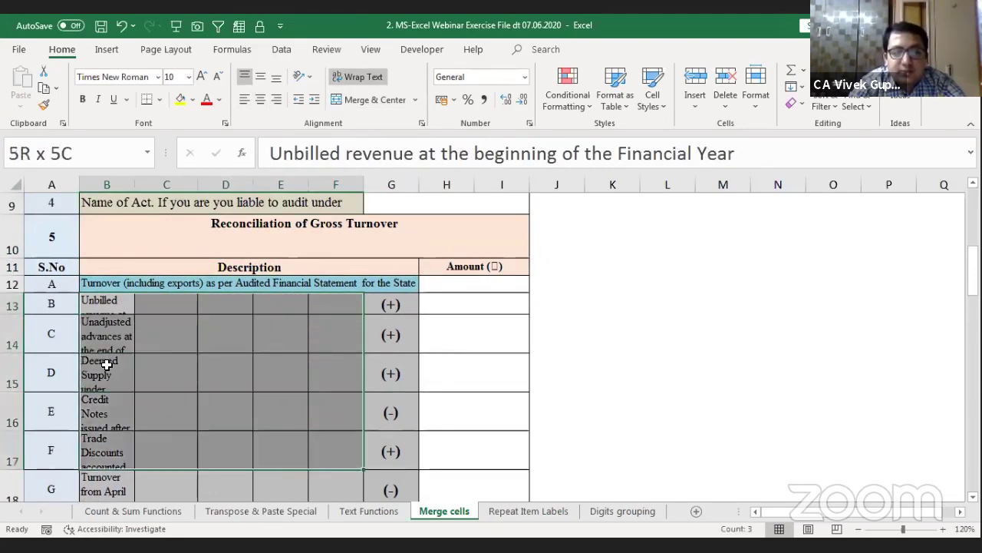
Step: Extend the selection over the description rows through column F and apply Merge Across
key("shift+Down")
key("shift+Down")
key("shift+Down")
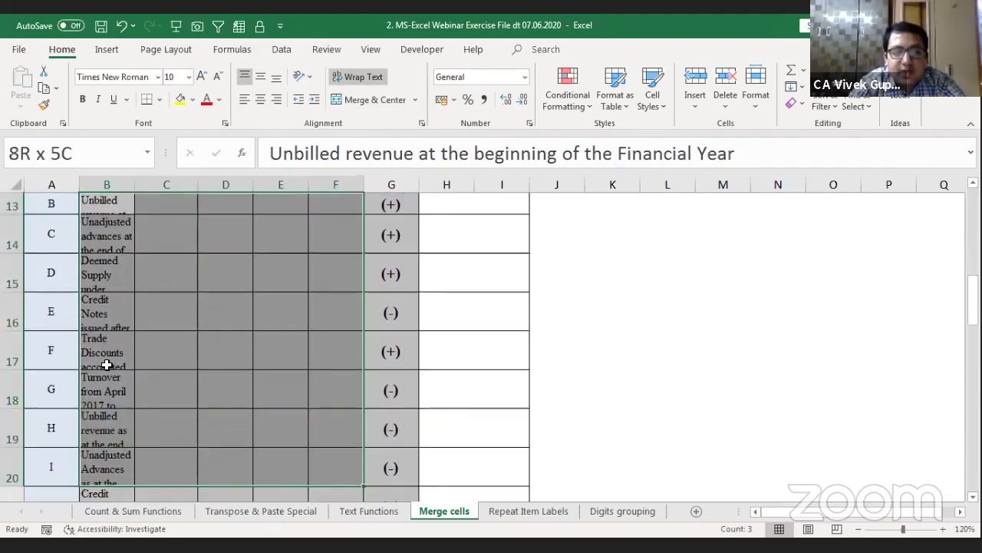
key("shift+Down")
key("shift+Down")
key("shift+Down")
key("shift+Down")
key("shift+Down")
key("shift+Down")
key("shift+Down")
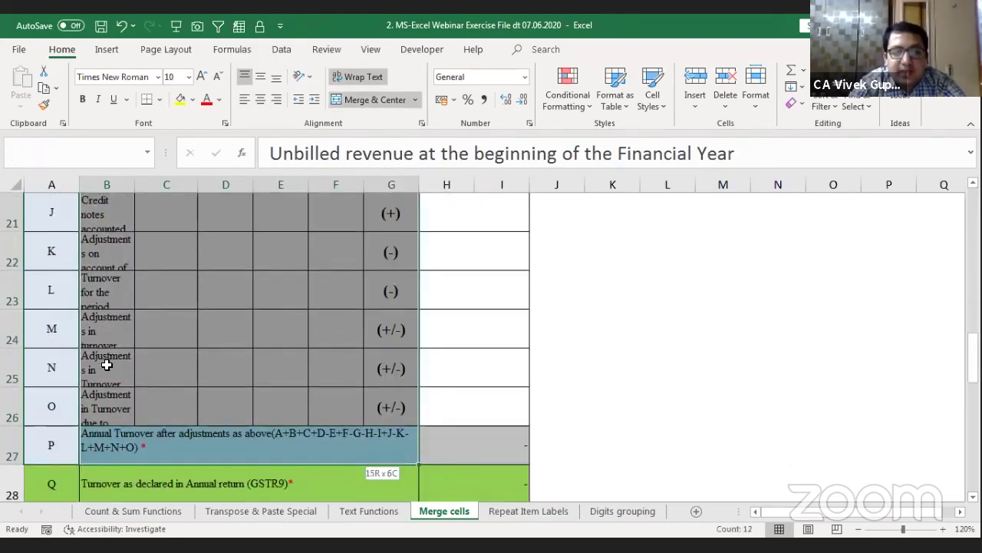
key("shift+Left")
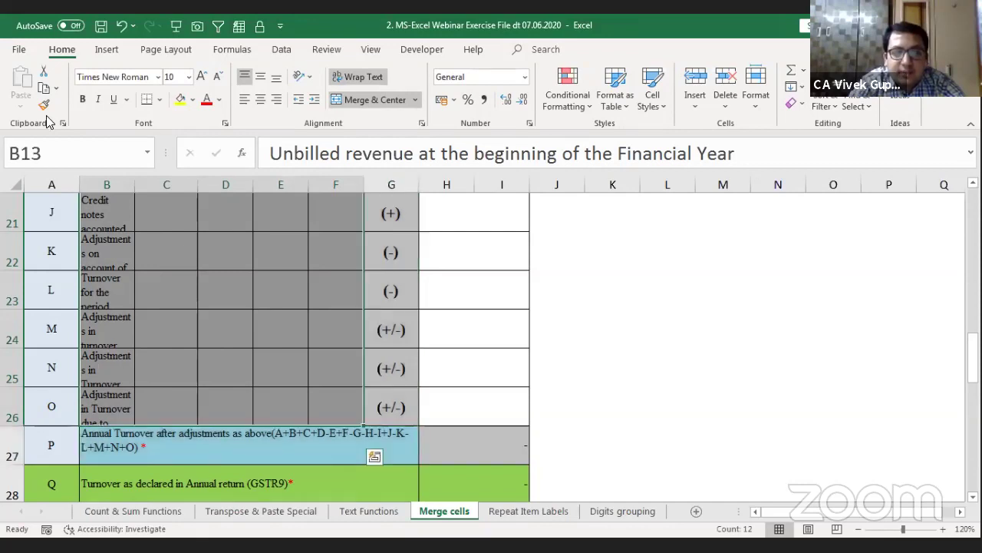
left_click(414, 99)
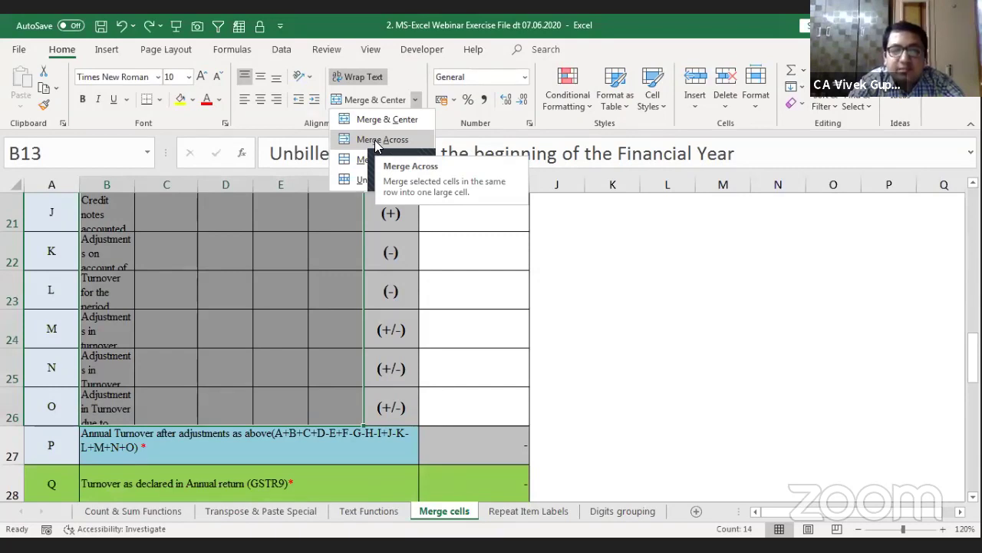
left_click(376, 142)
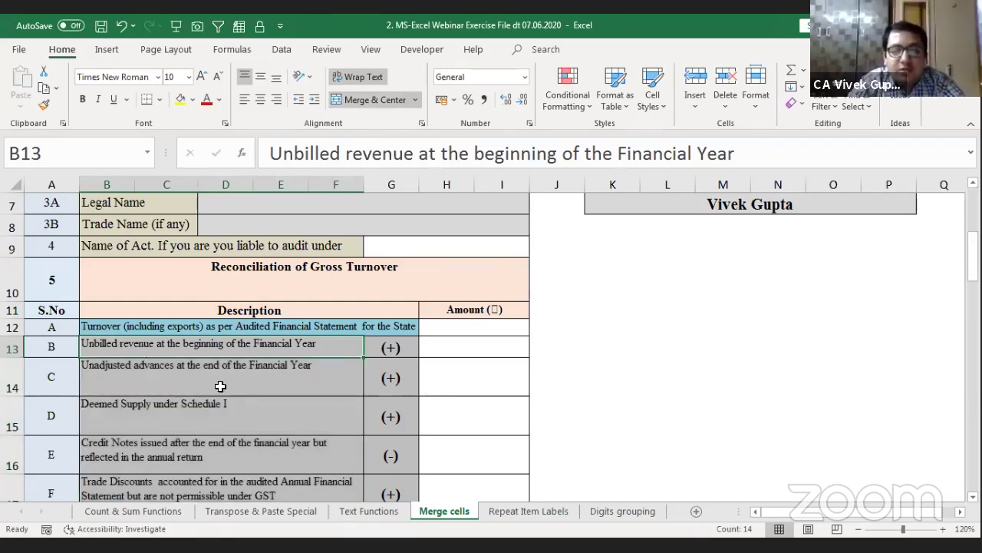
Step: Check the merged rows, then unmerge the description cells with Alt+H, M, U
key("Down")
key("Down")
key("Down")
key("Down")
key("Down")
key("Down")
key("Down")
key("Down")
key("Down")
key("Down")
key("Down")
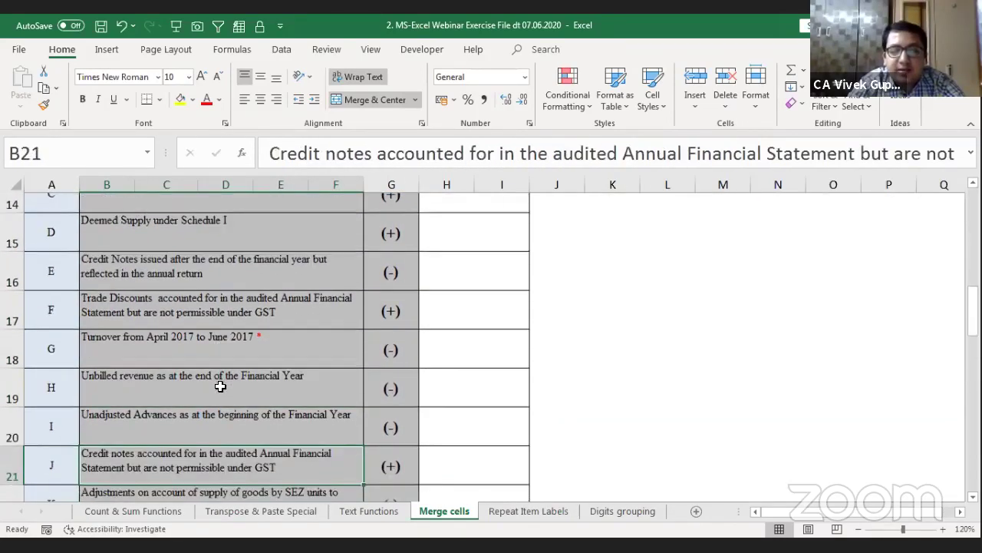
key("Up")
key("Up")
key("Up")
key("Up")
key("Up")
key("Up")
key("Up")
key("Up")
key("Up")
key("Up")
key("Up")
key("Up")
key("Up")
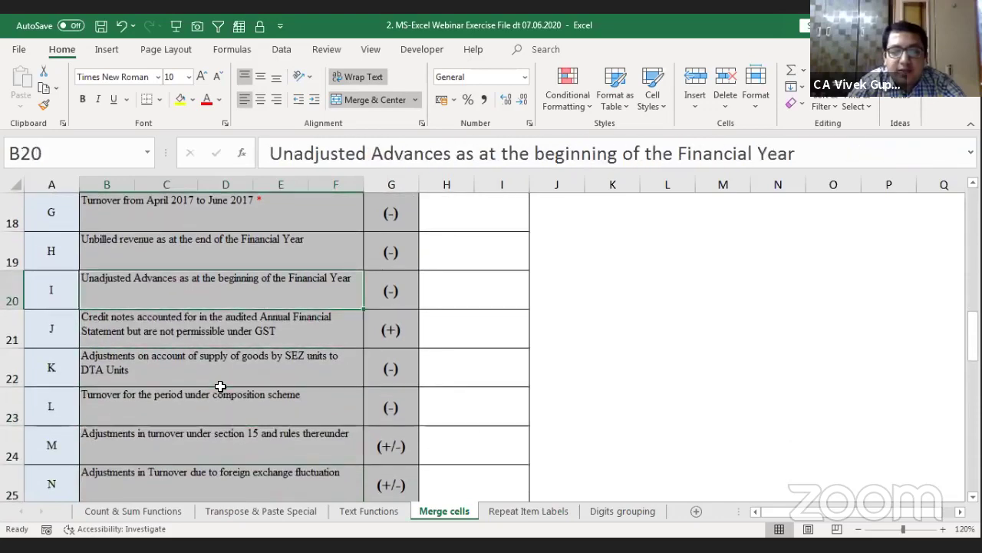
key("Up")
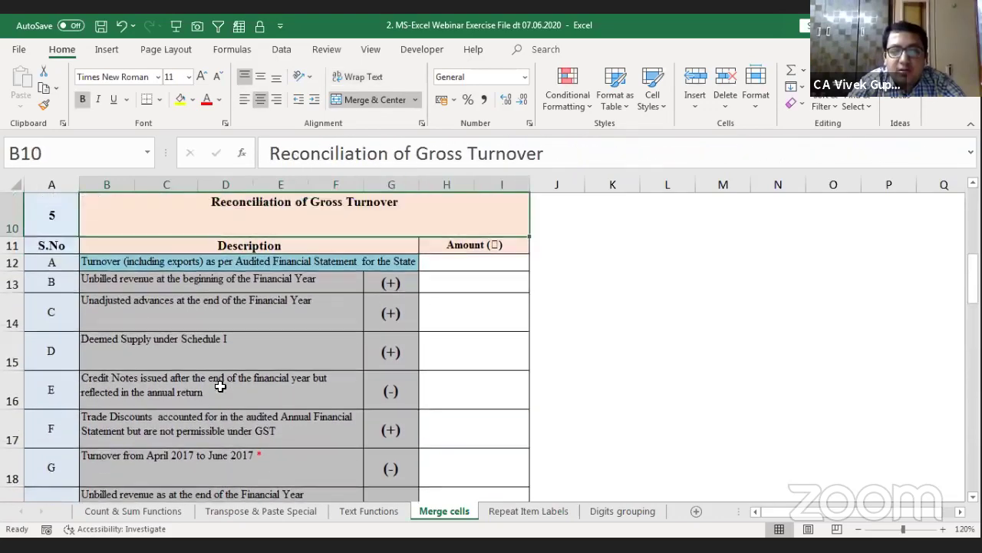
key("Down")
key("Down")
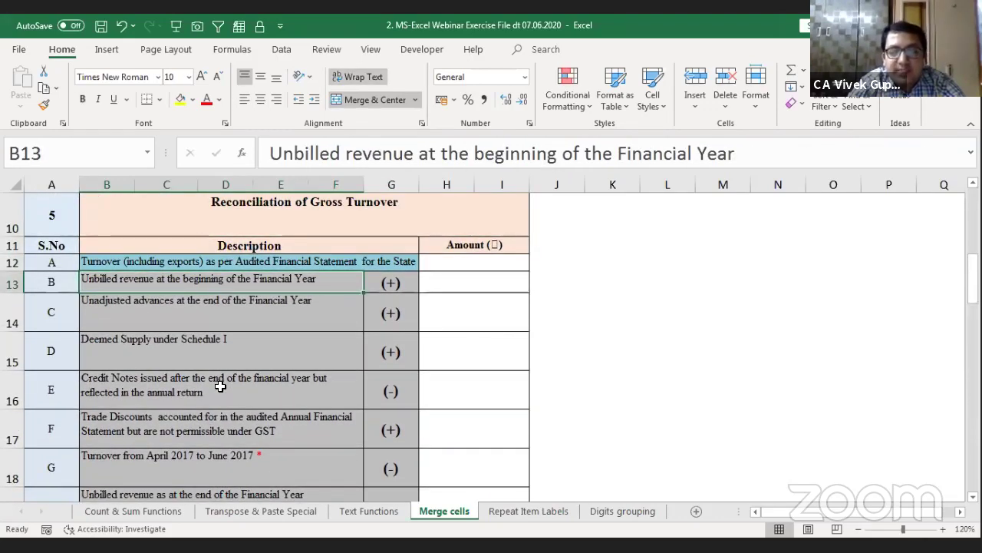
key("alt+h")
key("m")
key("u")
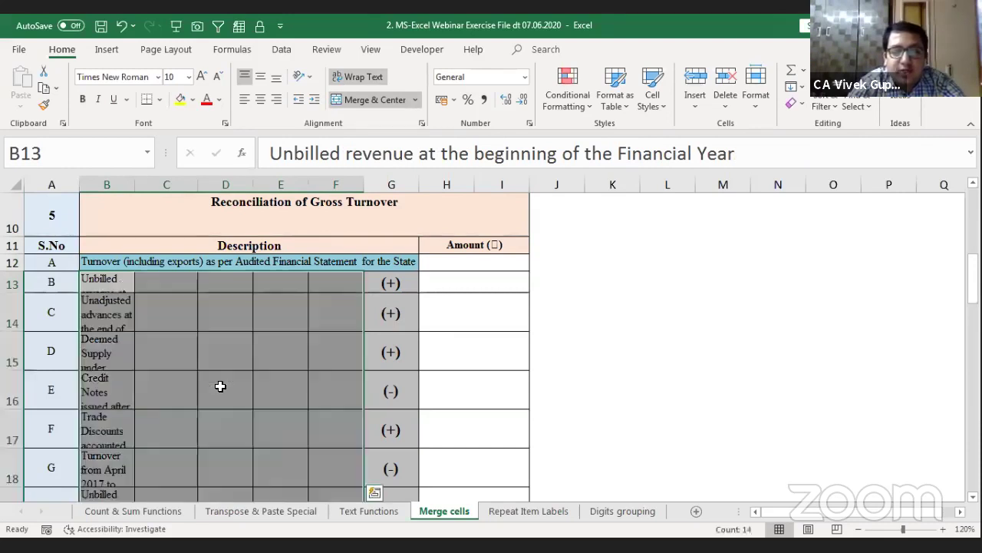
Step: Merge & Center the description cells, accepting that only the Unbilled revenue text is kept
left_click(399, 103)
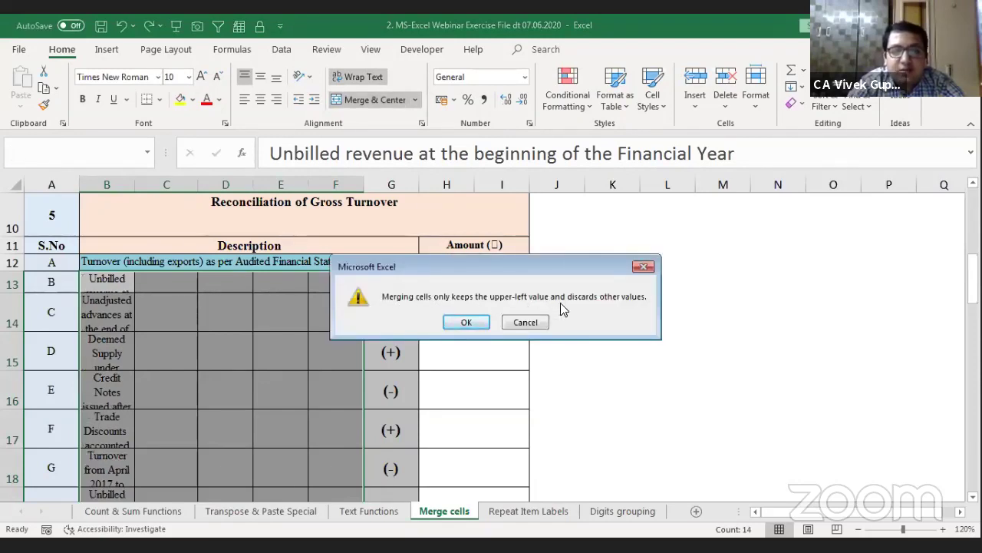
left_click(464, 323)
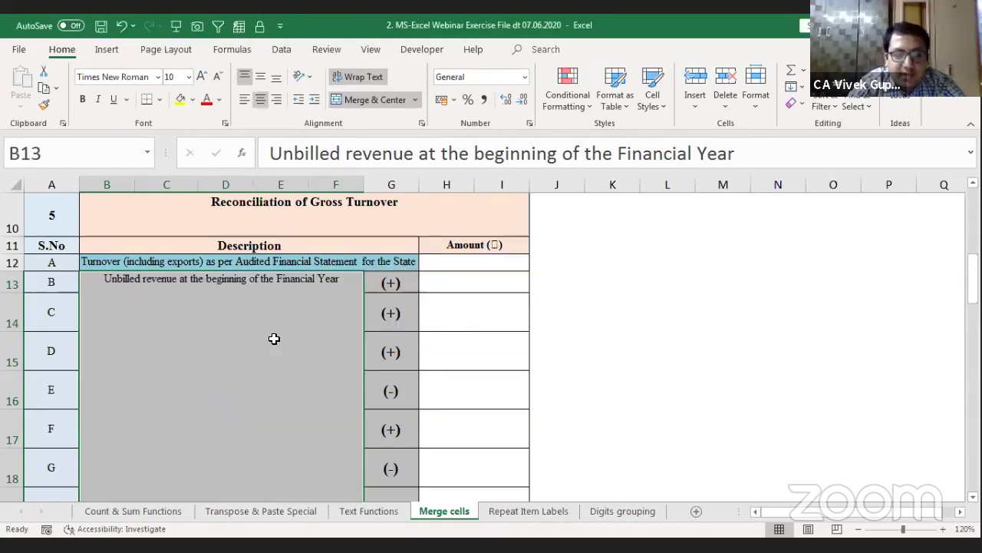
scroll(274, 343, "down", 4)
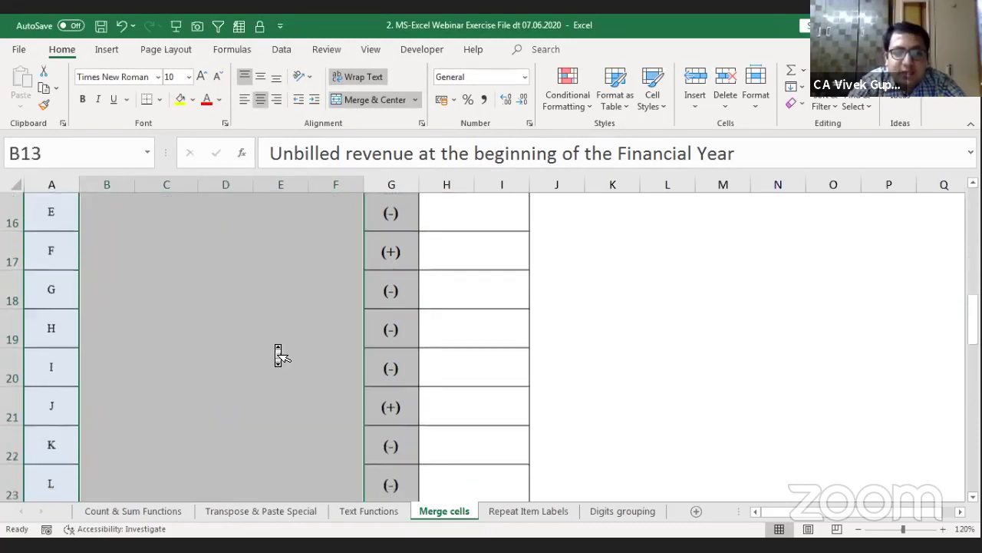
left_click(402, 362)
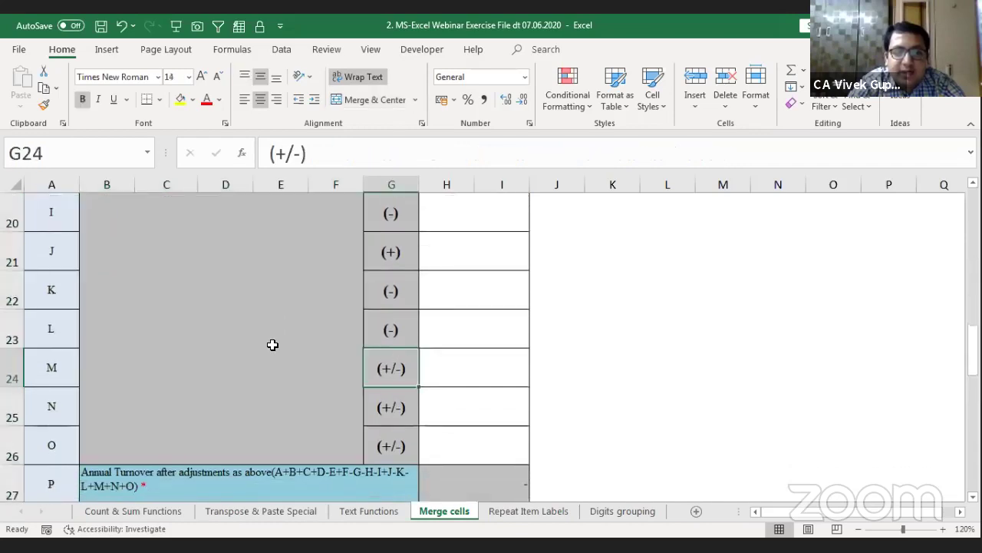
left_click(271, 343)
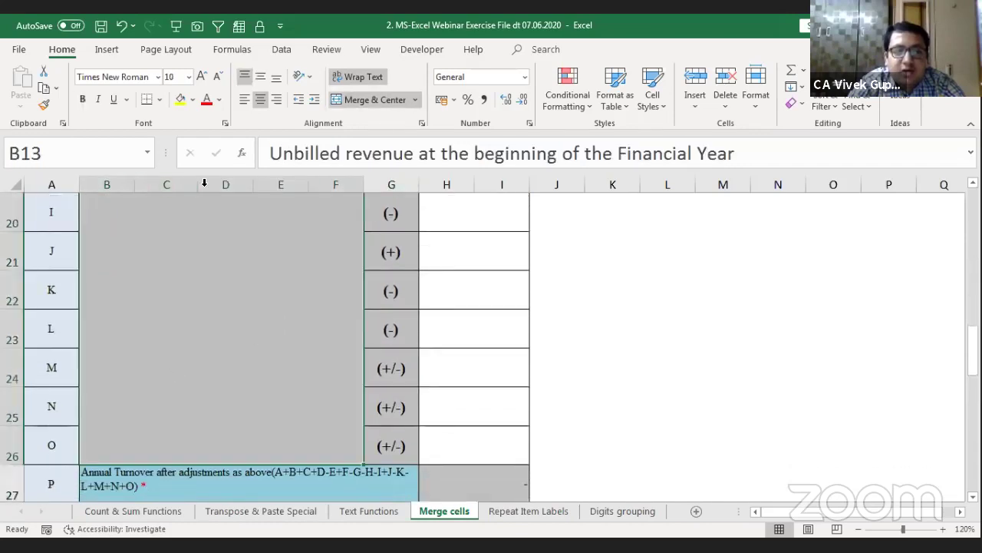
scroll(200, 364, "up", 4)
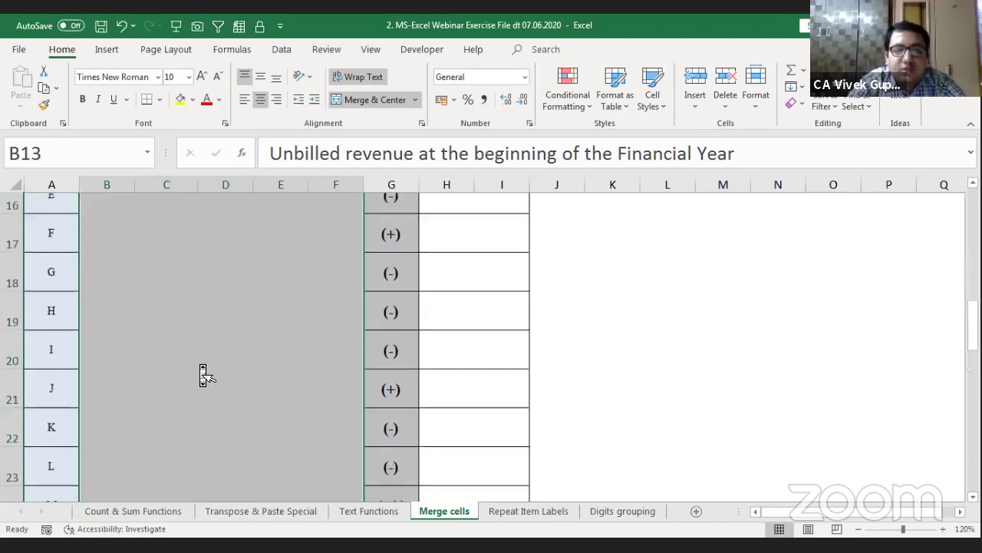
scroll(202, 374, "up", 1)
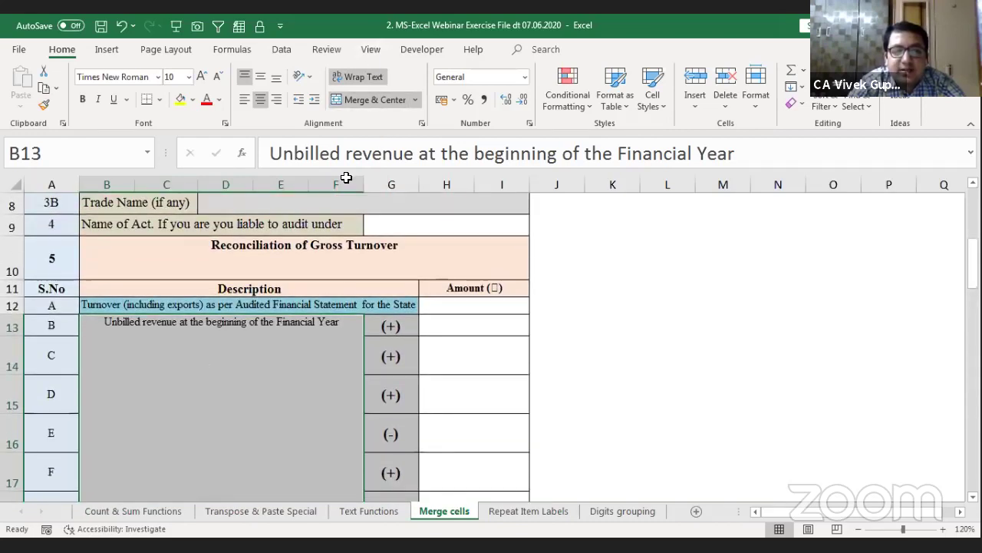
Step: Undo the single merge and apply Merge Across to the selected description rows
key("ctrl+z")
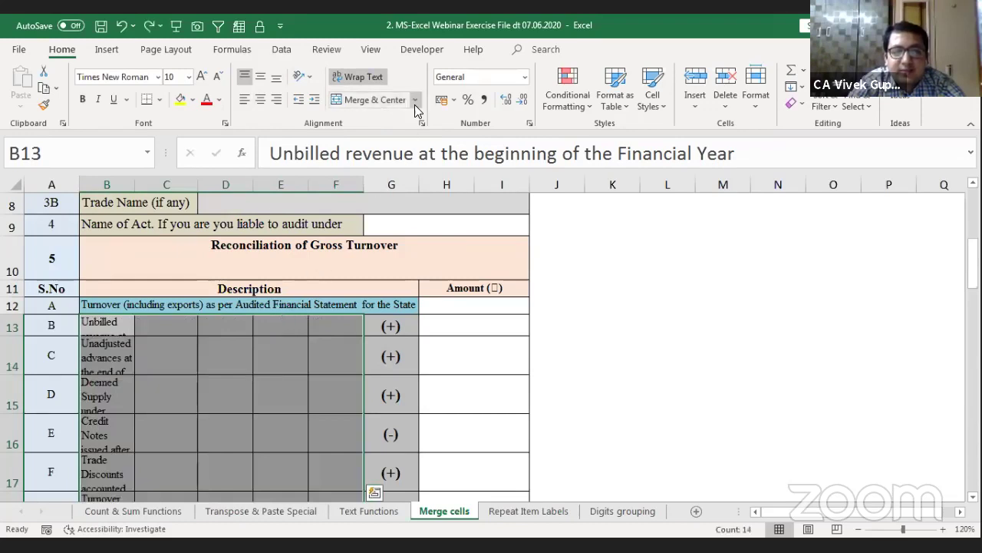
left_click(415, 101)
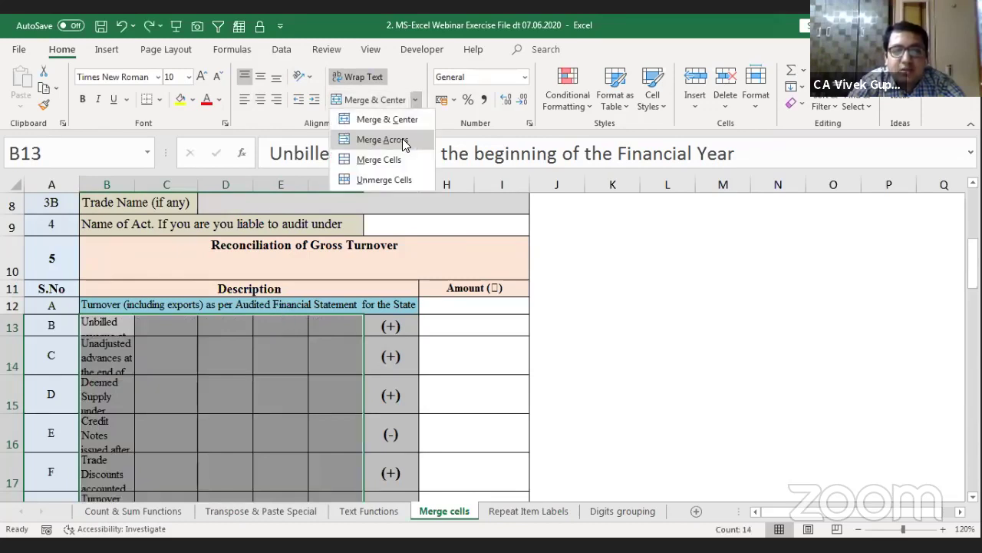
left_click(404, 142)
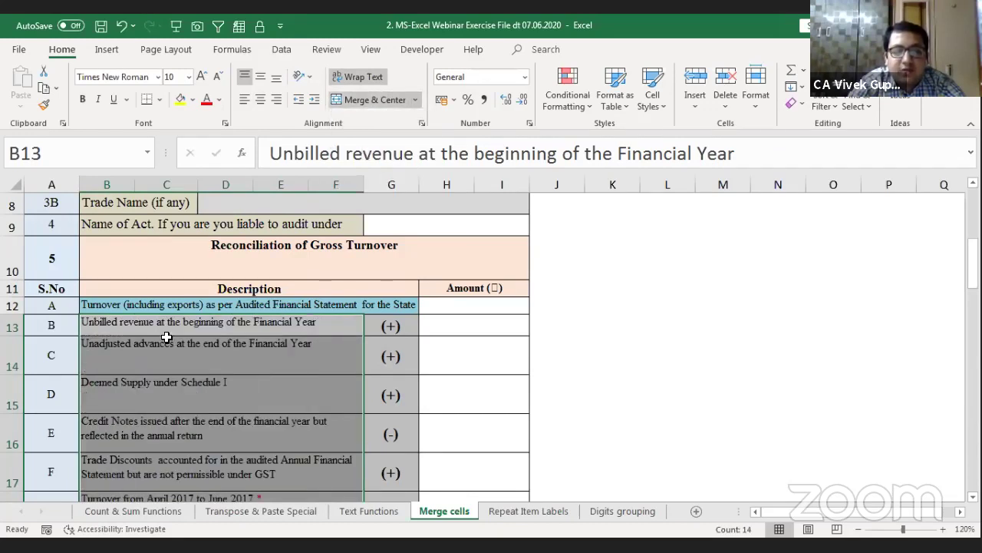
Step: Step through the description rows from 13 to 16 to confirm each keeps its own text
left_click(166, 337)
key("Down")
key("Down")
key("Down")
key("Down")
key("Down")
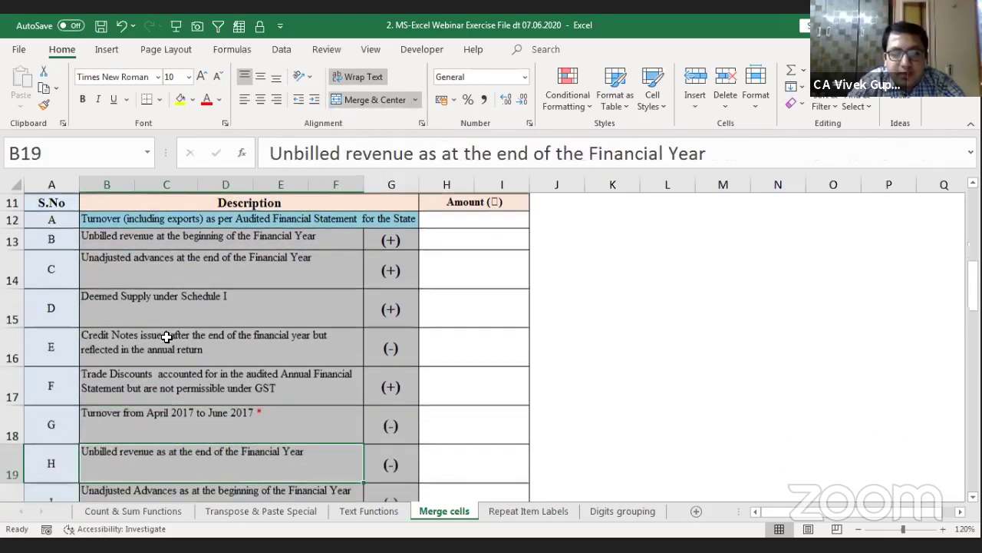
key("Up")
key("Up")
key("Up")
key("Up")
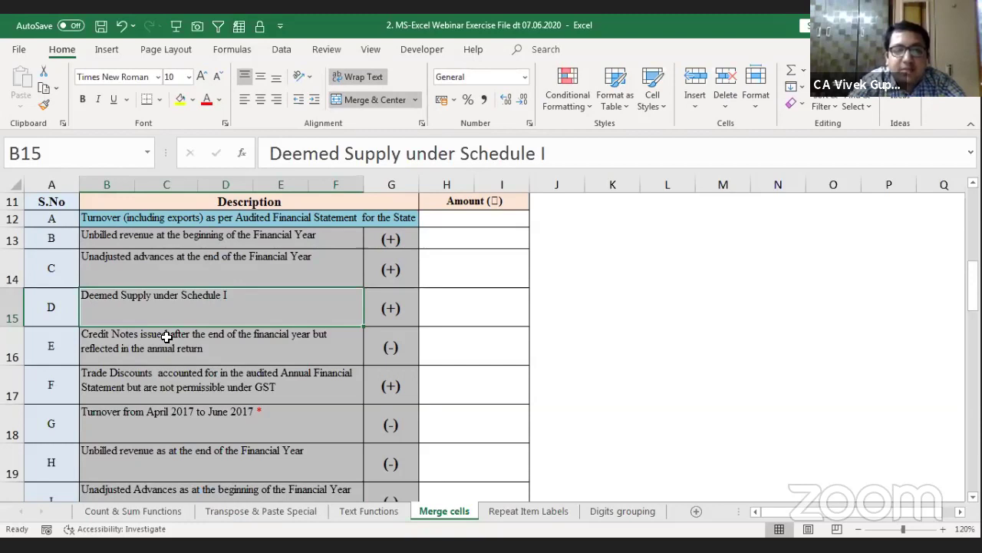
key("Down")
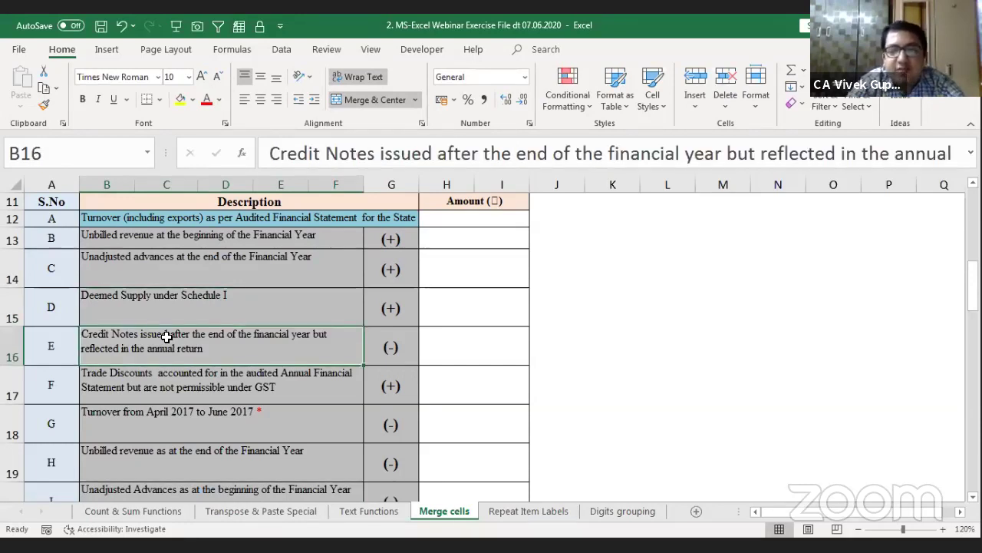
key("Down")
key("Down")
key("Down")
key("Down")
key("Down")
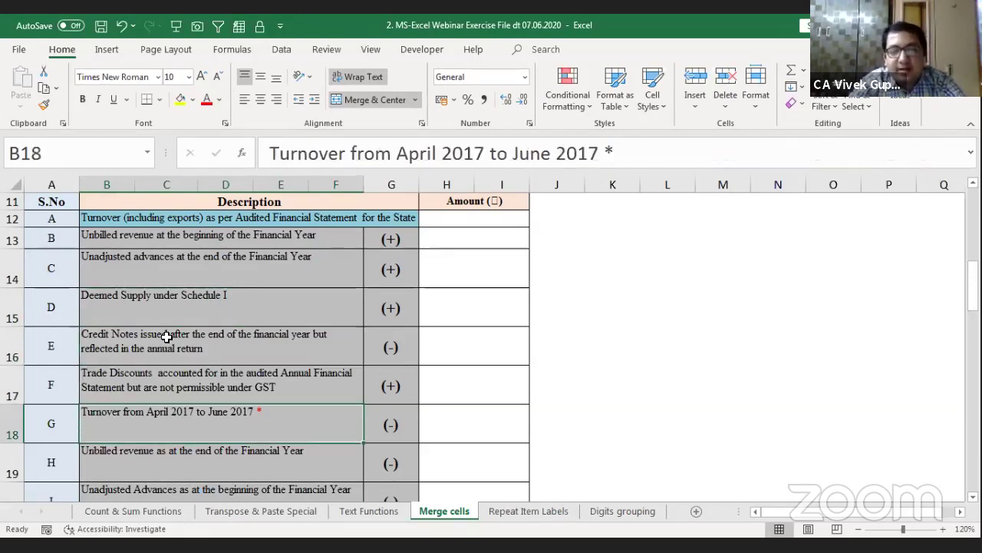
key("Up")
key("Up")
key("Up")
key("Up")
key("Up")
key("Up")
key("Up")
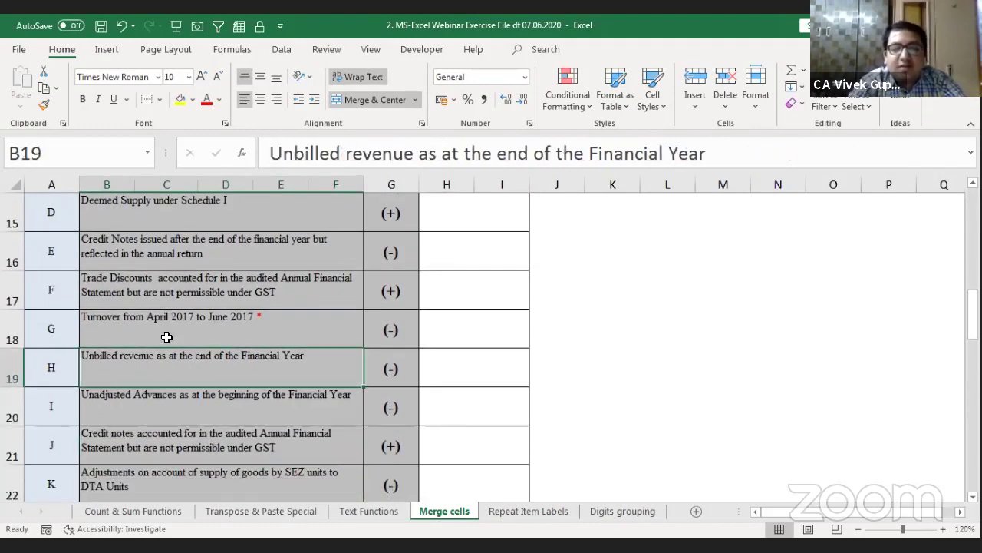
key("Up")
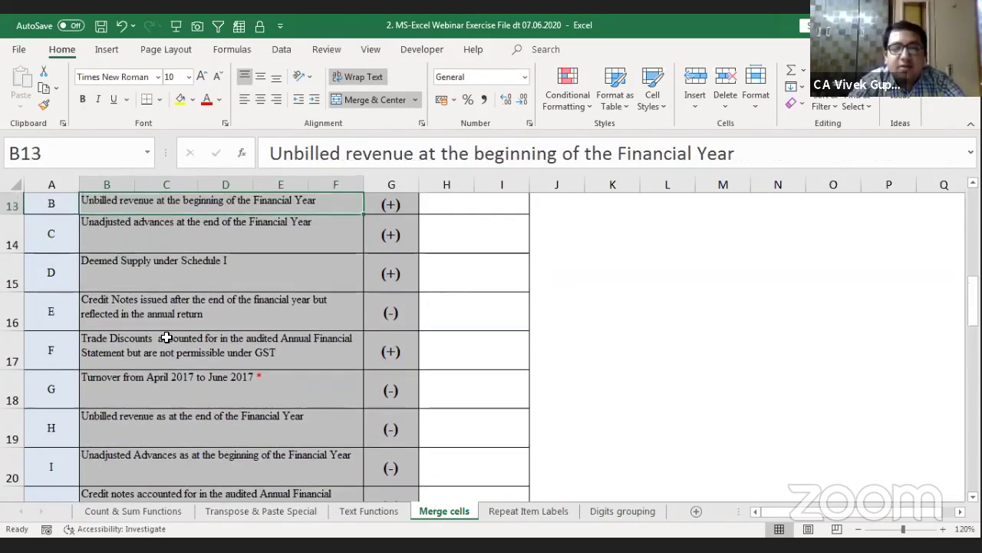
key("Up")
key("Down")
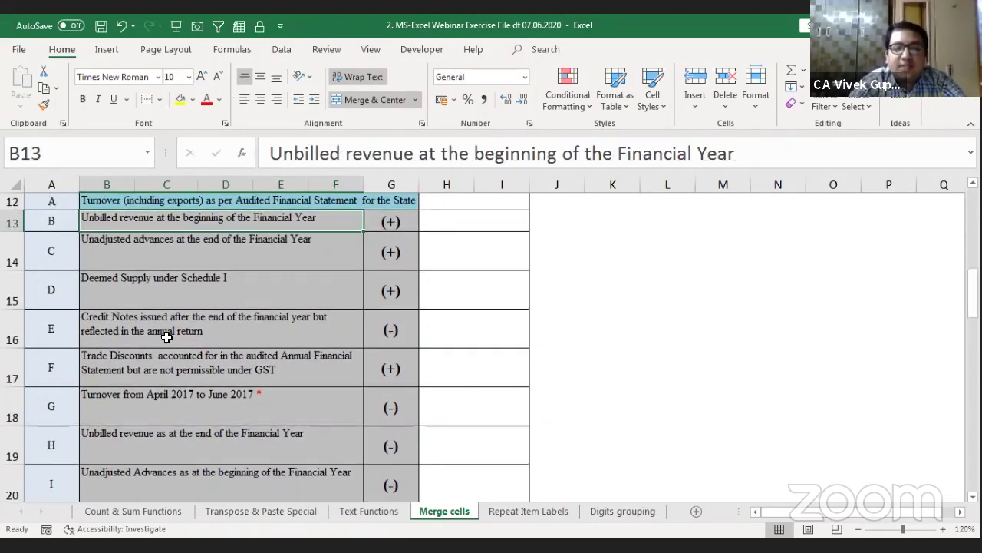
scroll(167, 337, "up", 4)
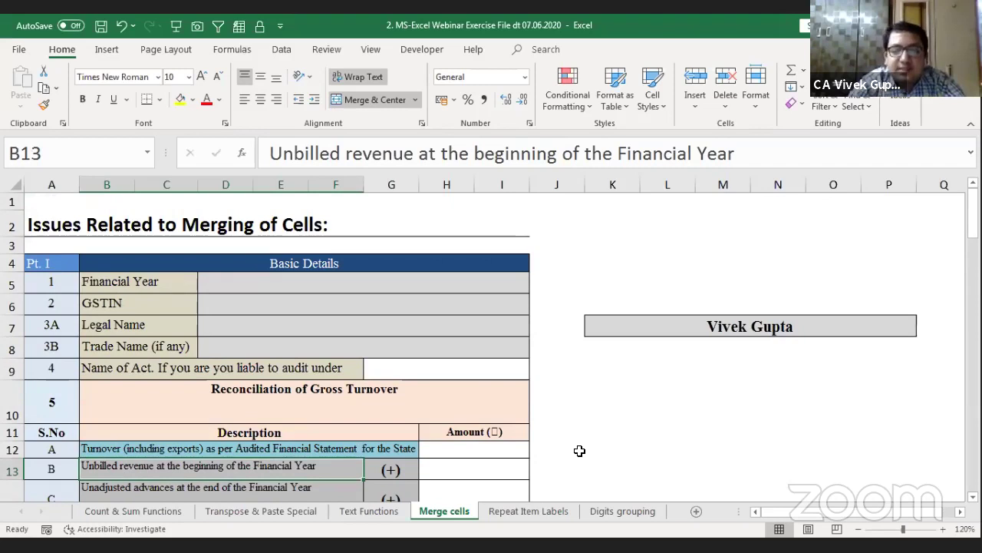
left_click(528, 511)
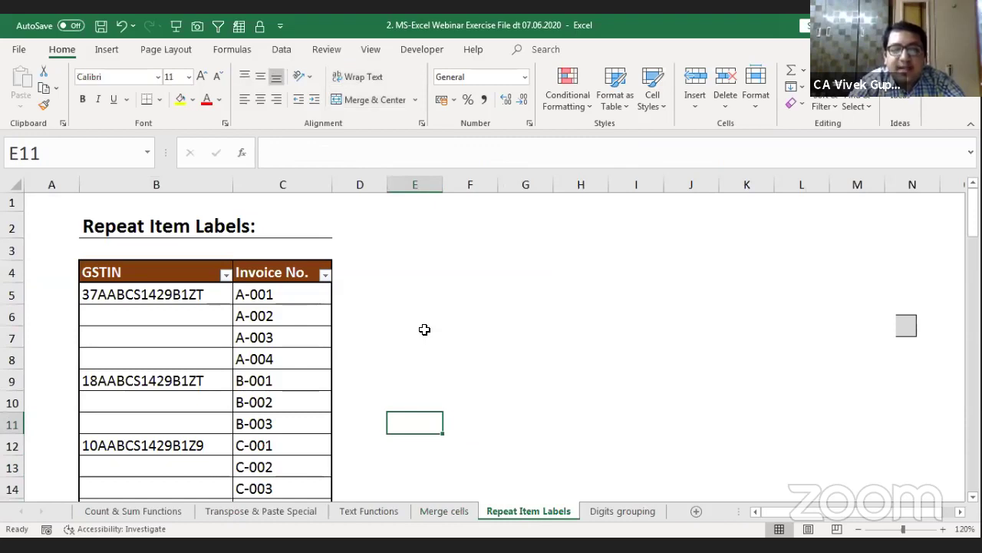
scroll(357, 252, "down", 1)
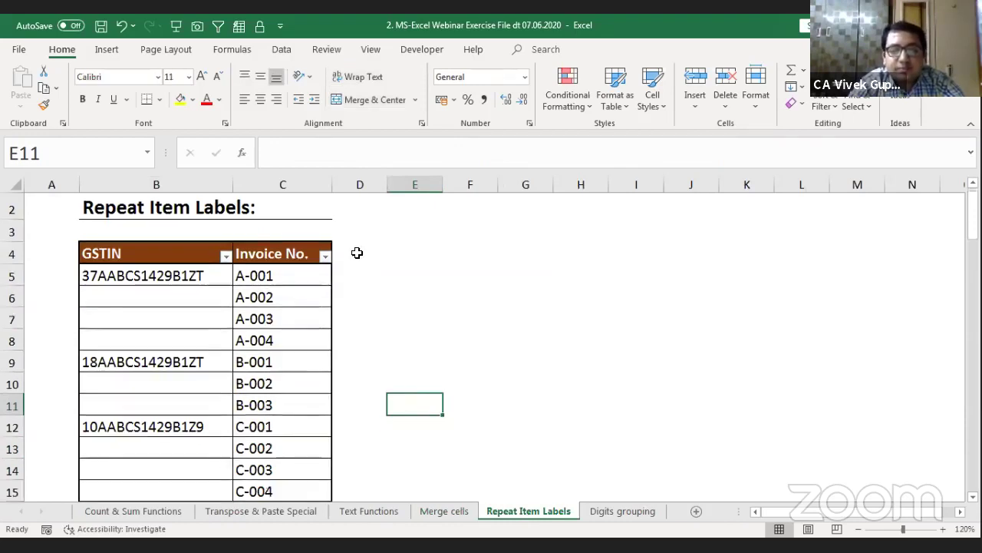
left_click(144, 277)
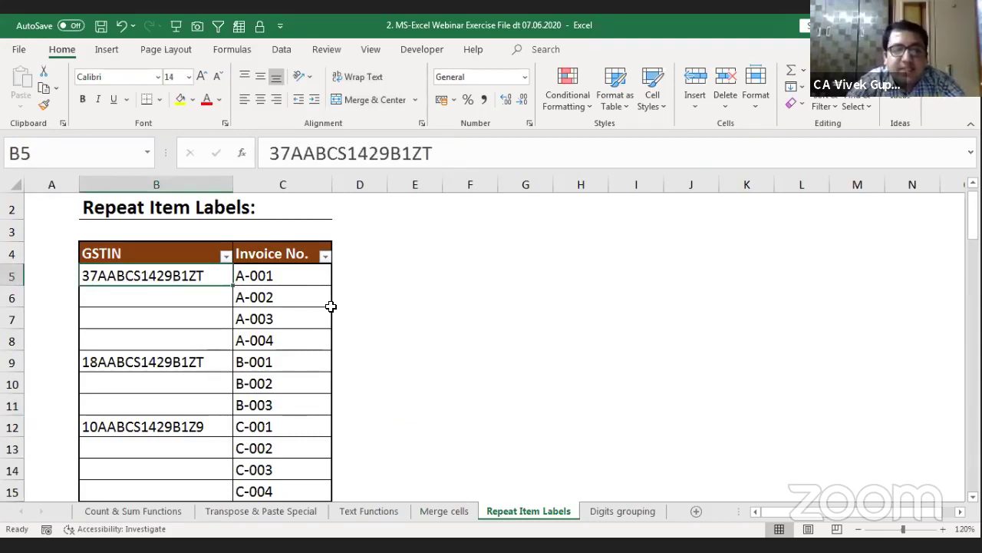
key("shift+Down")
key("shift+Down")
key("shift+Down")
key("shift+Down")
key("shift+Down")
key("shift+Down")
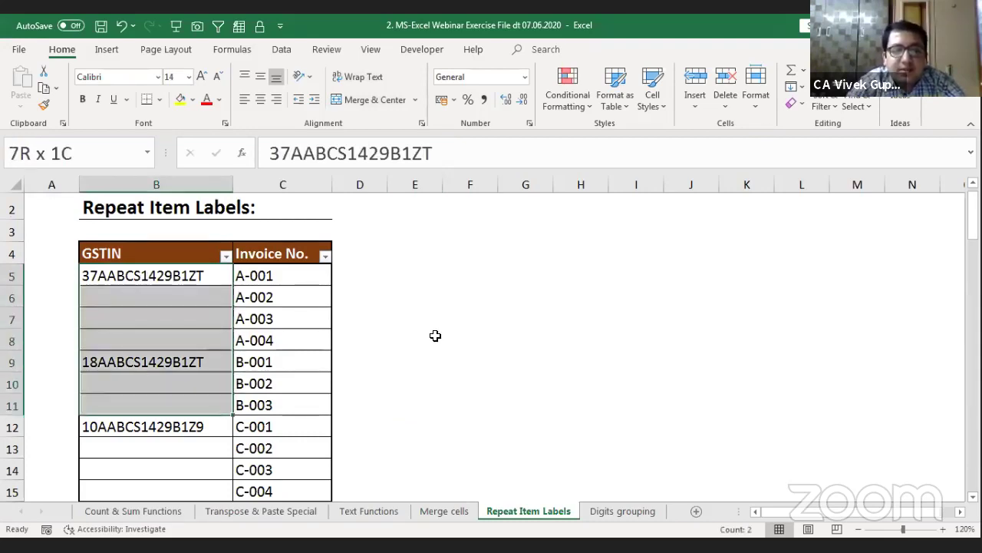
key("Right")
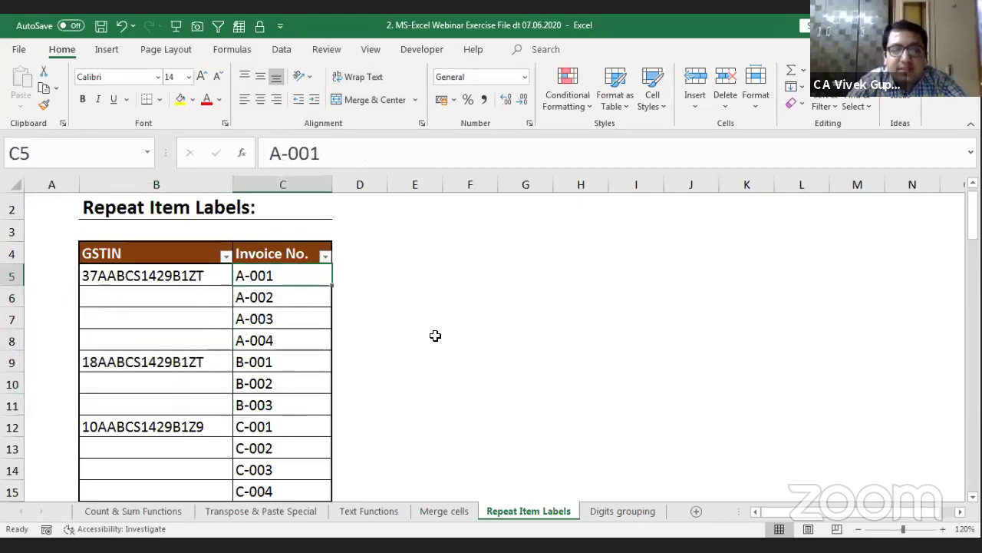
key("shift+Down")
key("shift+Down")
key("shift+Down")
key("Left")
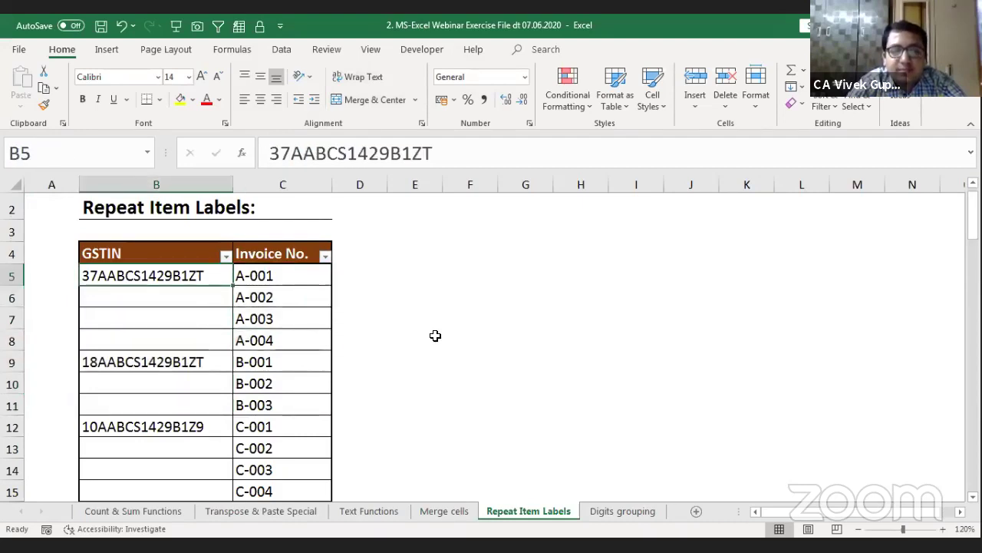
key("Right")
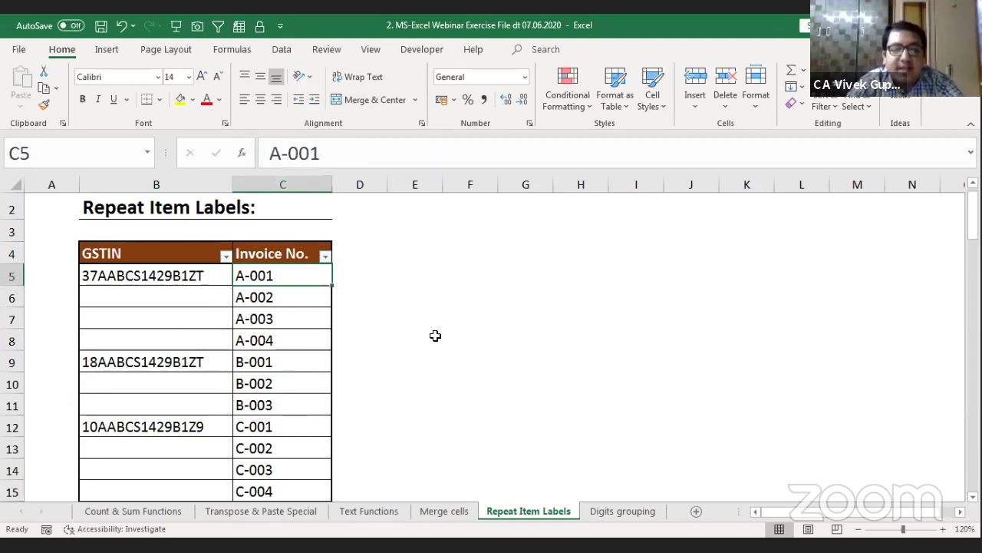
key("shift+Down")
key("shift+Down")
key("shift+Down")
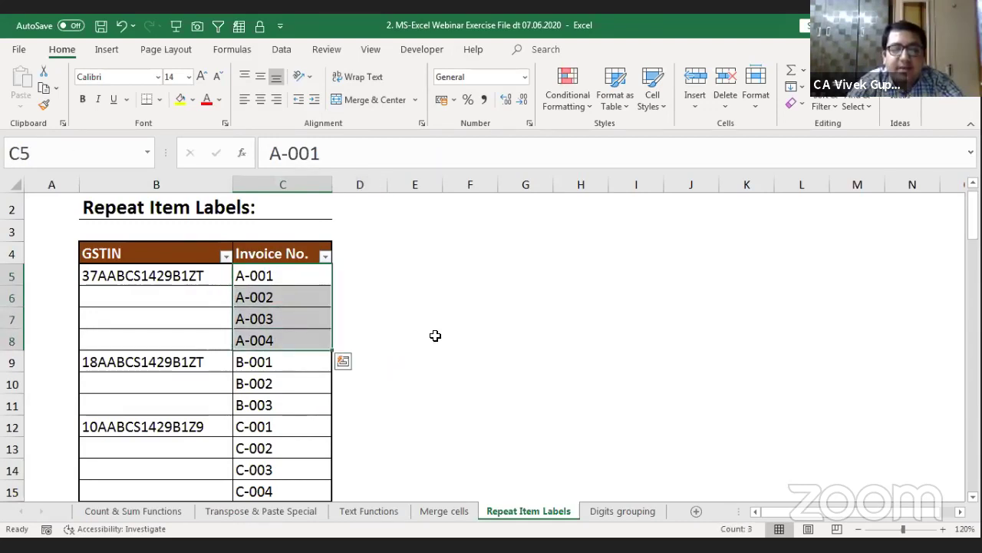
key("Down")
key("Down")
key("Down")
key("Down")
key("Left")
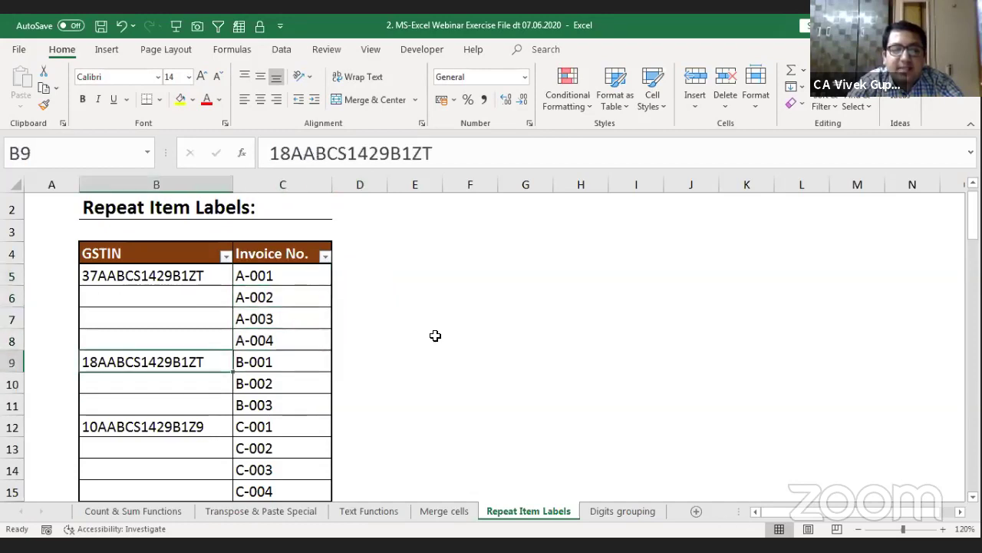
key("Right")
key("shift+Down")
key("shift+Down")
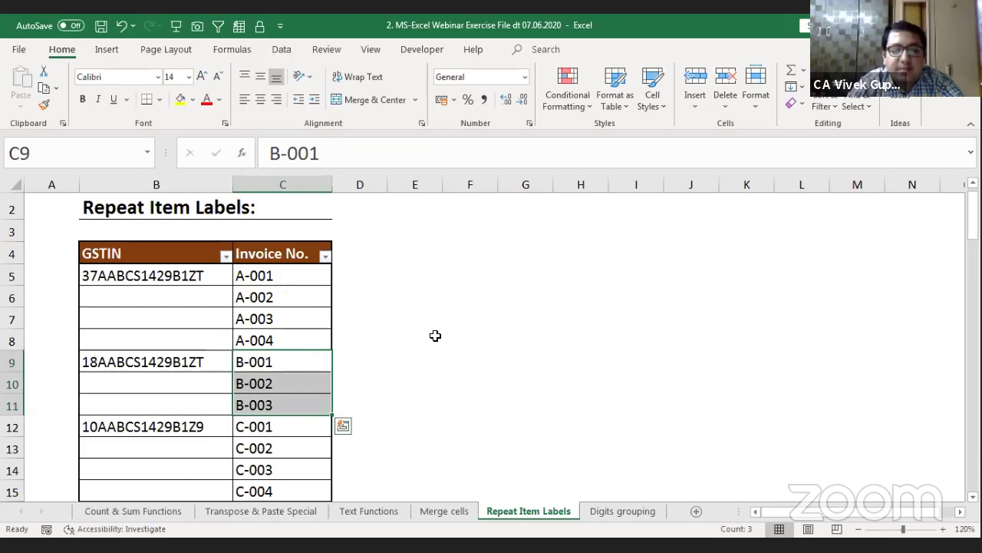
key("Down")
key("Down")
key("Down")
key("Down")
key("Left")
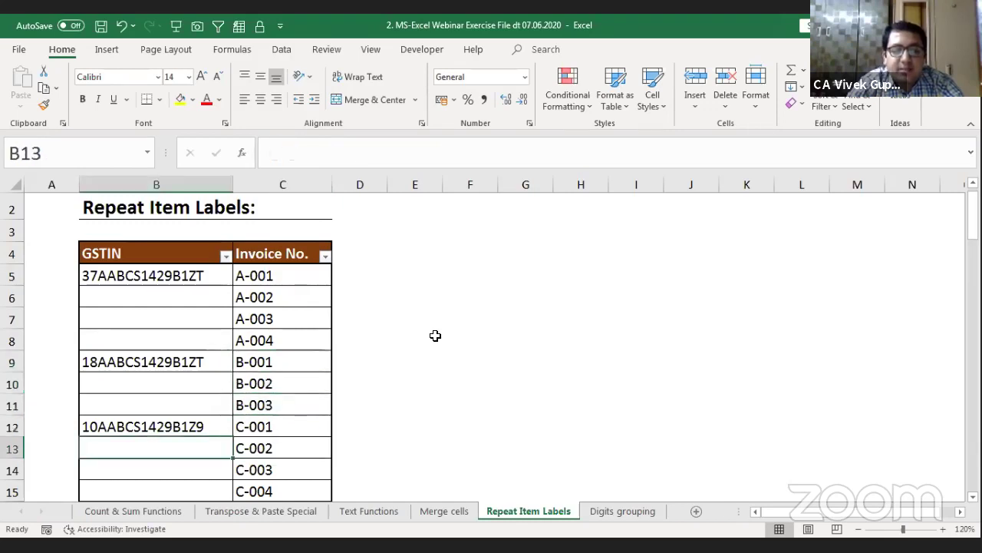
key("Down")
key("Down")
key("Down")
key("Down")
key("Up")
key("Up")
key("Up")
key("Up")
key("Up")
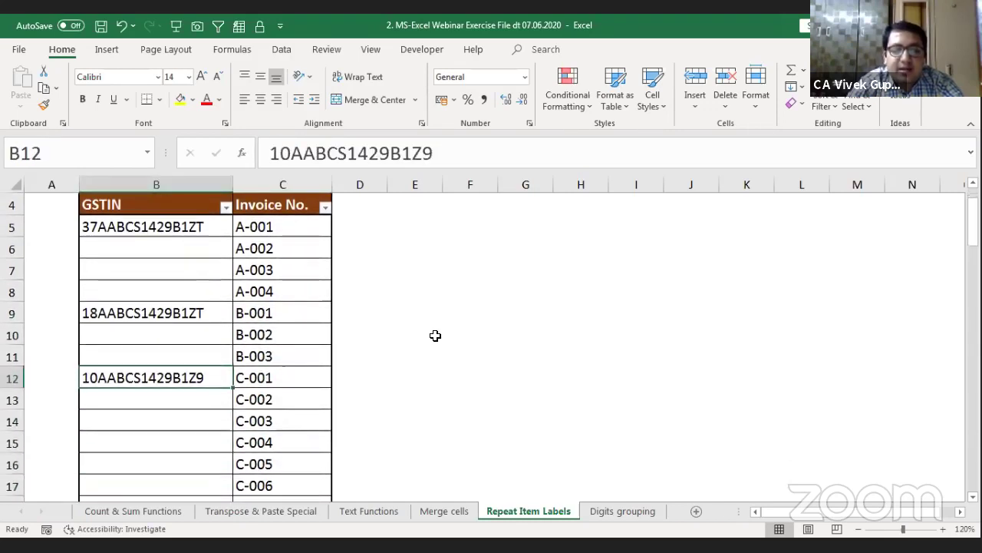
key("Up")
key("Up")
key("Up")
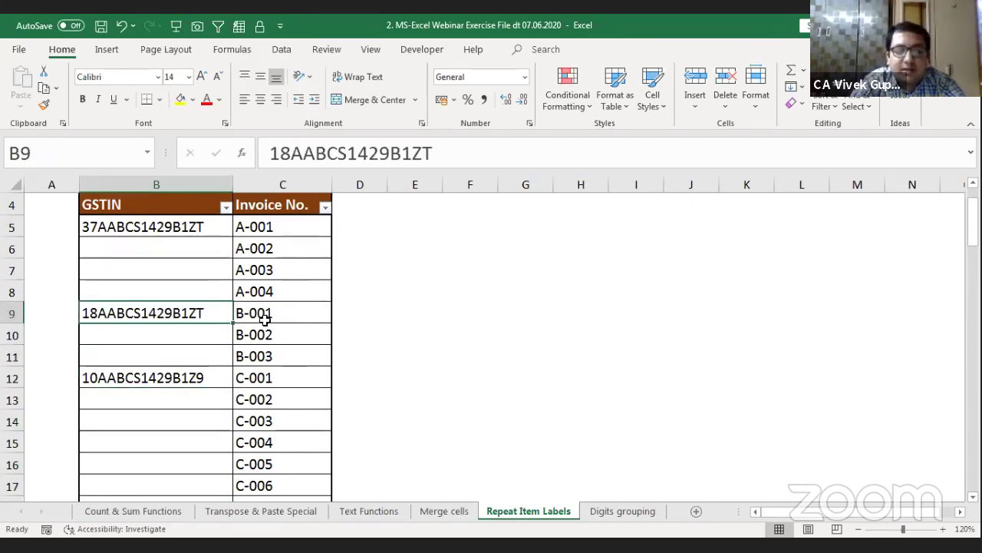
key("ctrl+c")
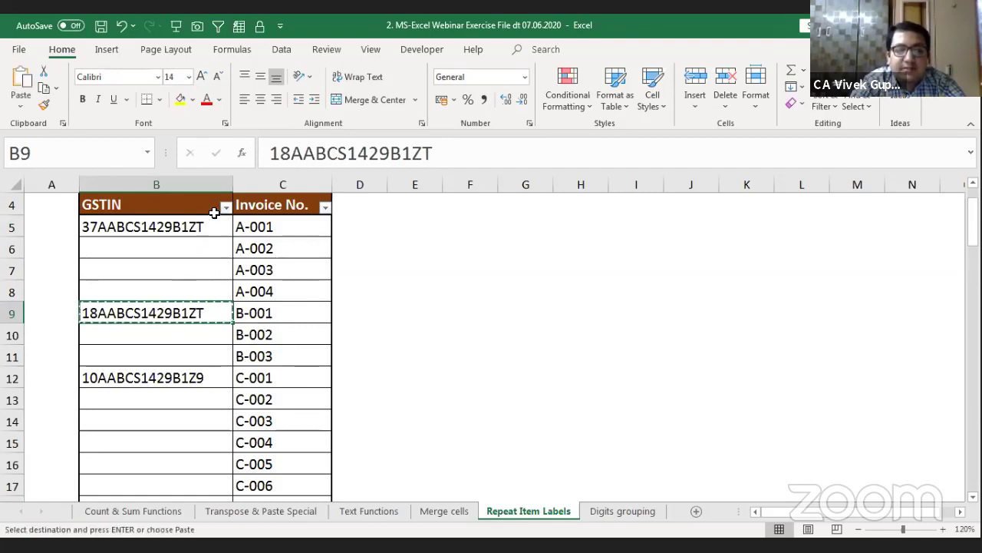
left_click(225, 208)
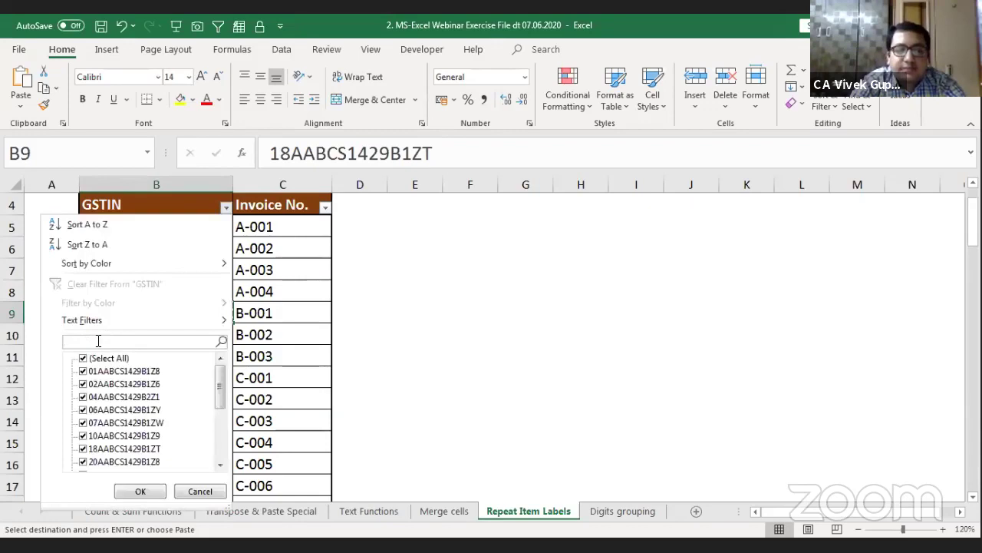
left_click(98, 340)
key("ctrl+v")
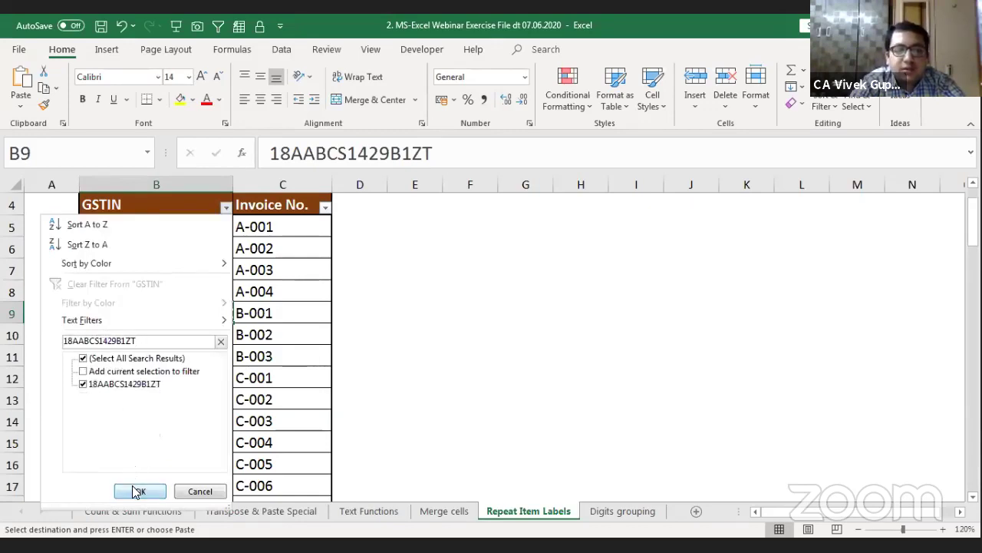
left_click(138, 491)
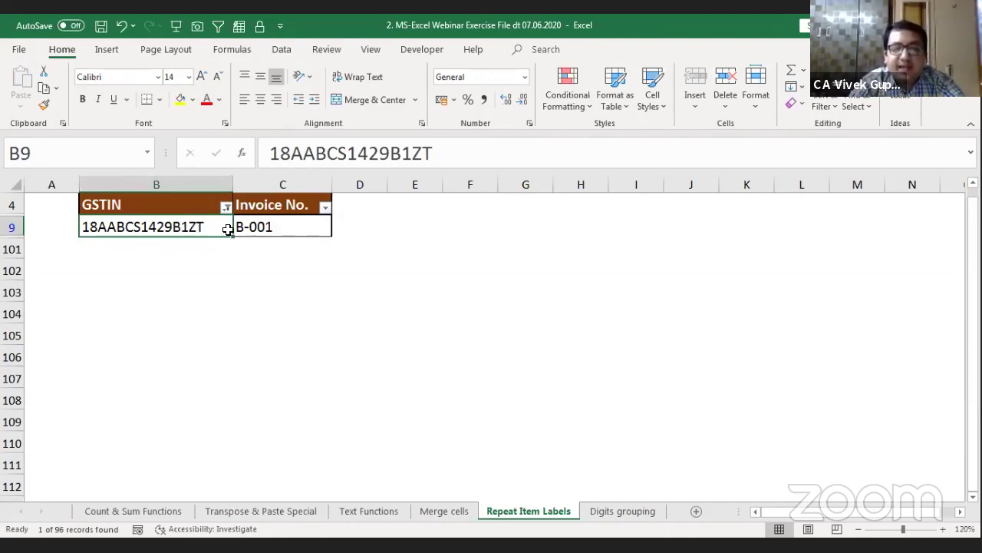
left_click(283, 229)
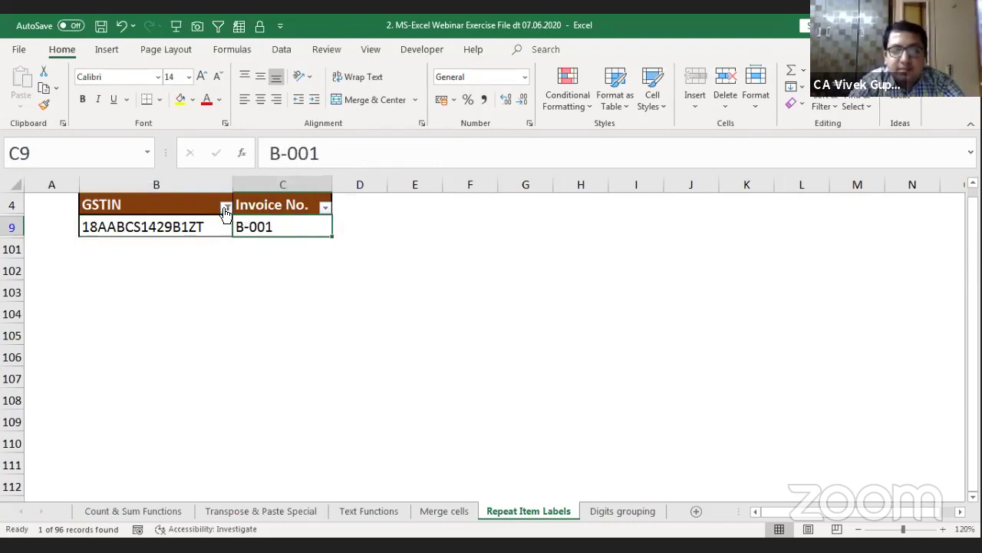
left_click(226, 208)
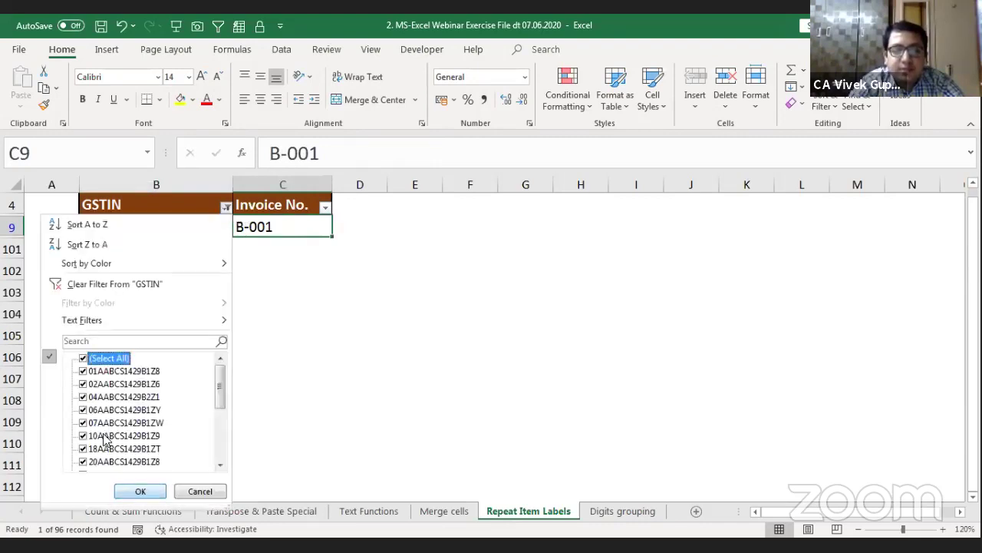
left_click(135, 498)
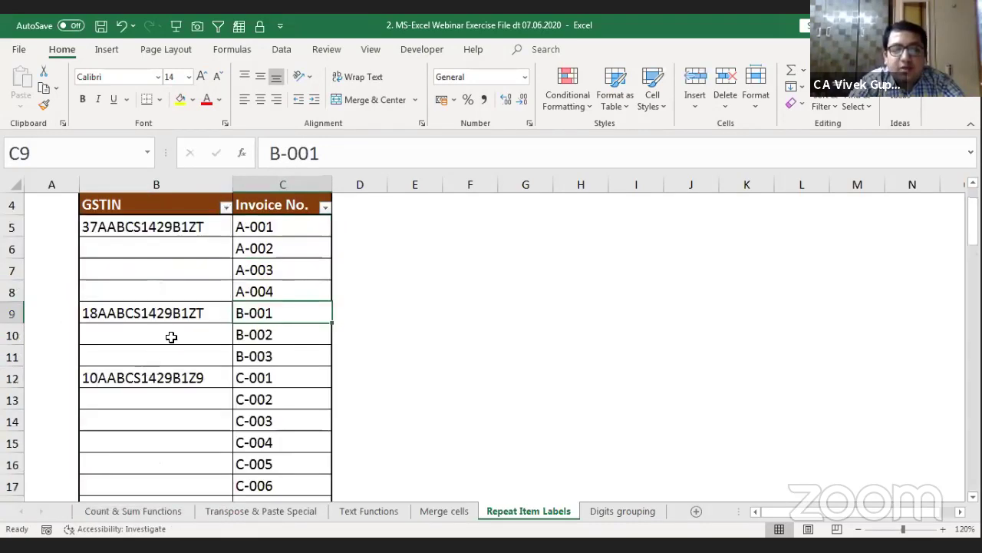
left_click(171, 336)
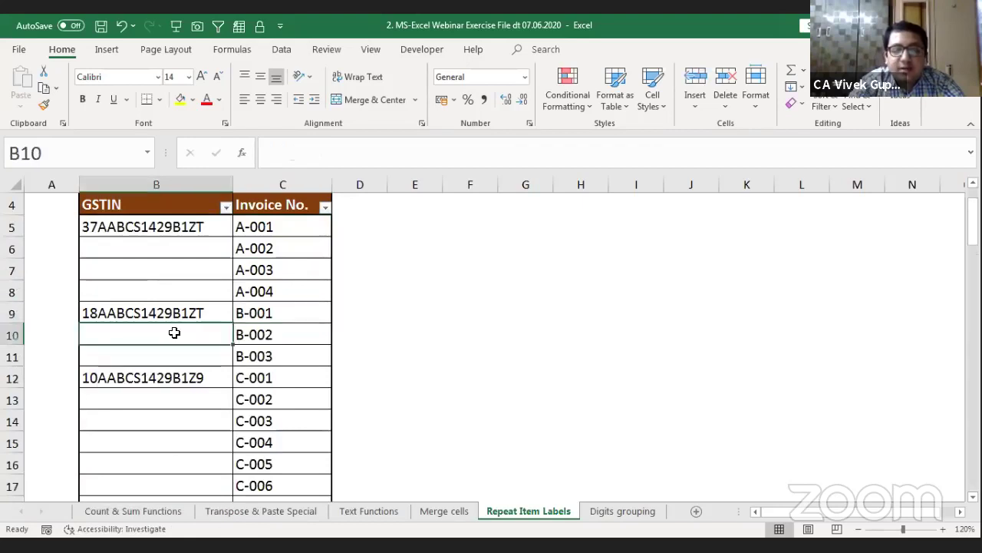
left_click_drag(174, 333, 174, 354)
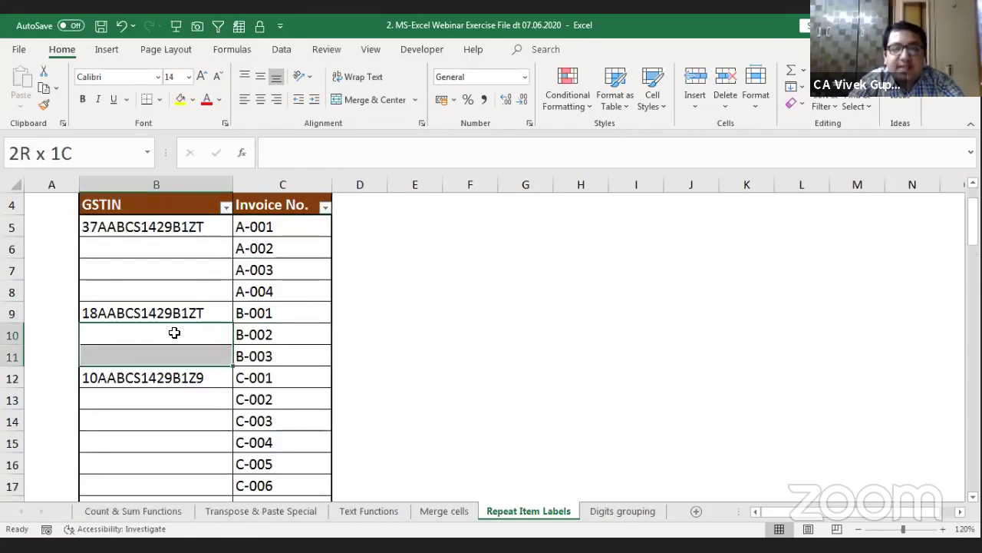
key("Up")
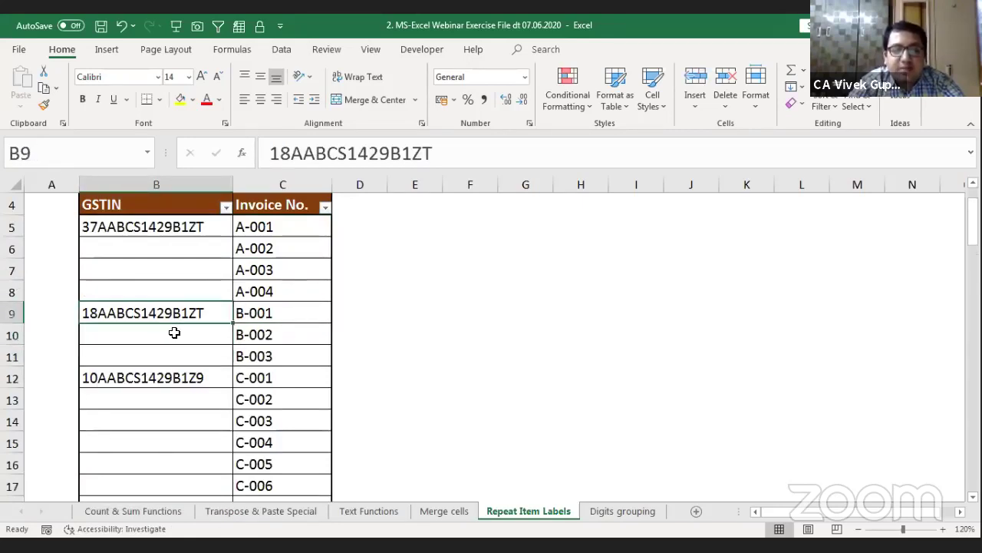
key("ctrl+shift+Right")
key("ctrl+shift+Left")
key("Right")
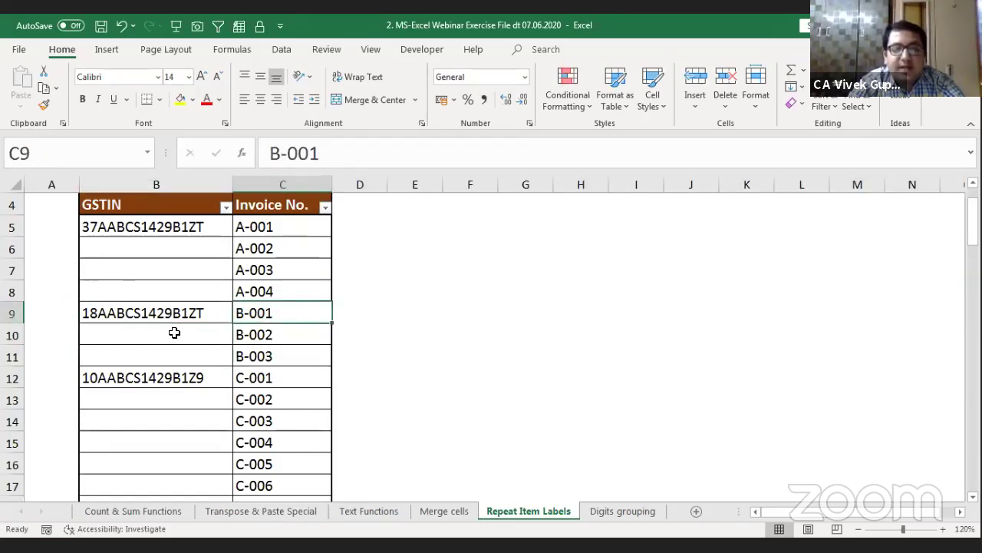
key("Down")
key("shift+Down")
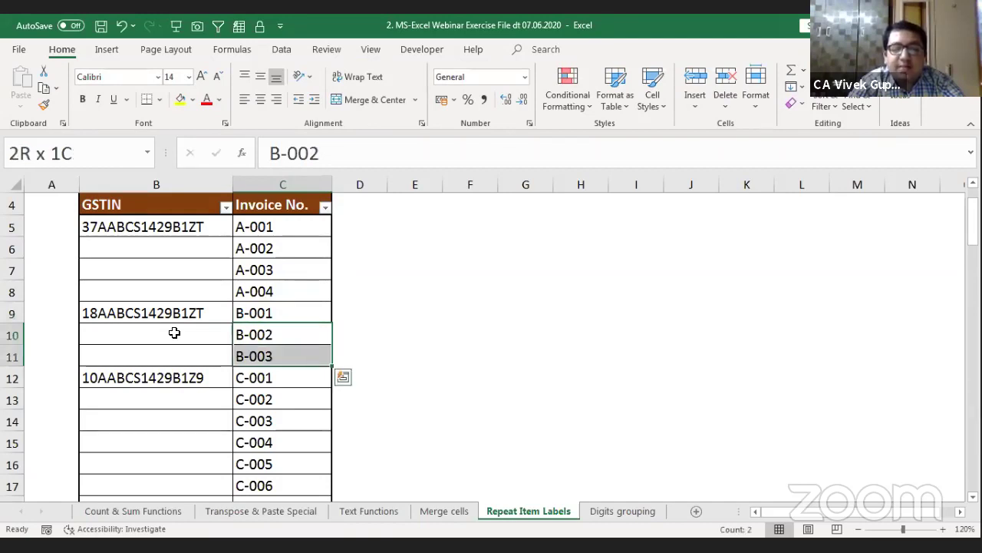
left_click(174, 332)
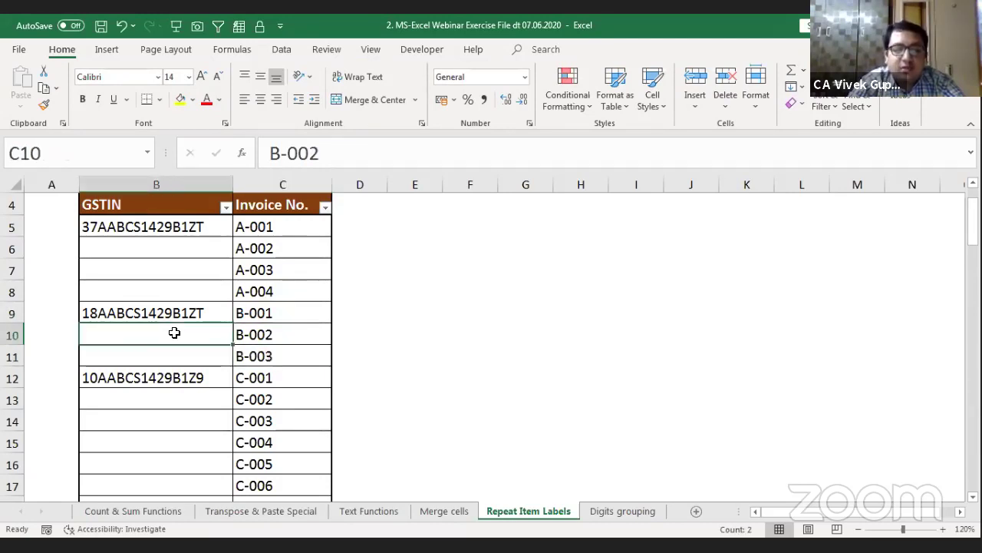
key("Up")
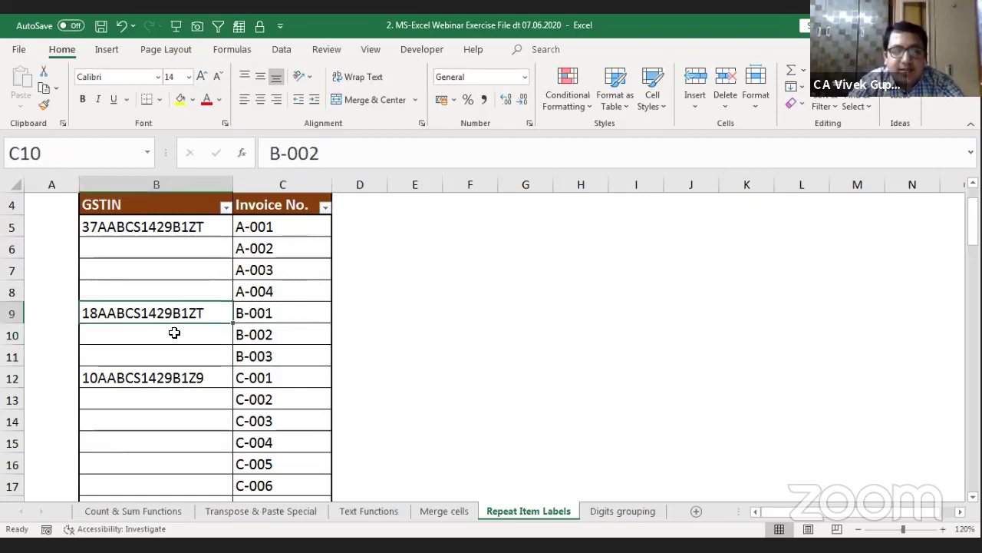
key("shift+Down")
key("shift+Down")
key("ctrl+d")
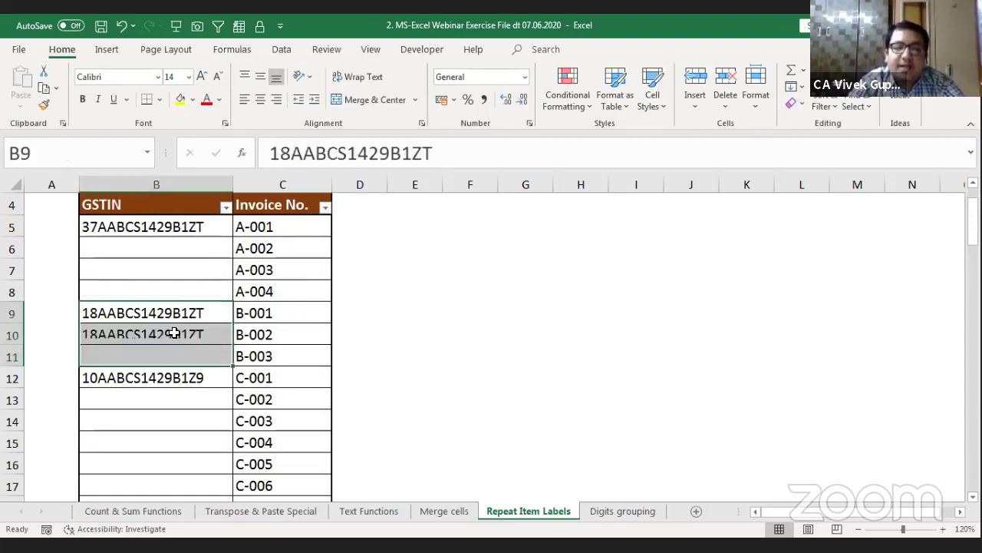
key("Down")
key("Down")
key("Down")
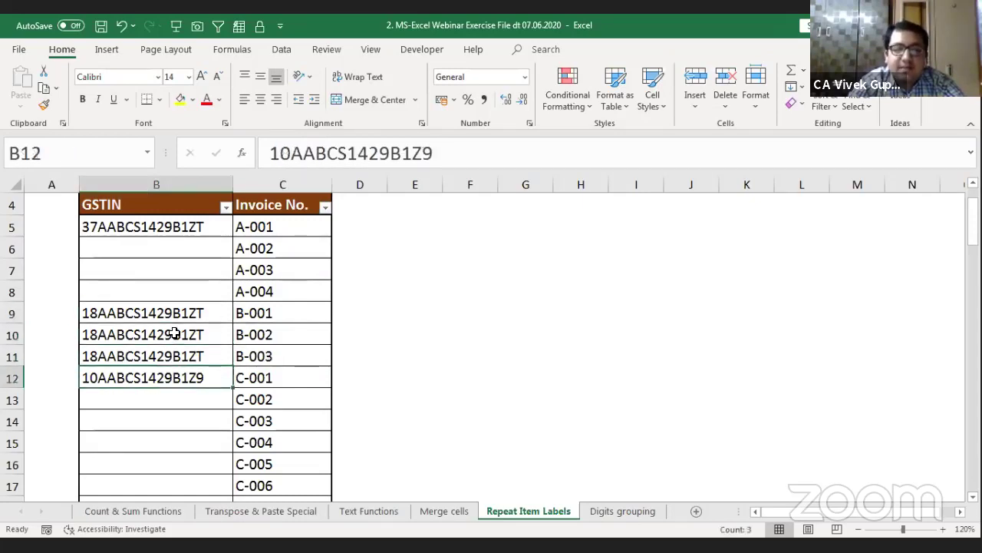
key("ctrl+c")
key("shift+Down")
key("shift+Down")
key("shift+Down")
key("shift+Down")
key("shift+Down")
key("shift+Down")
key("shift+Down")
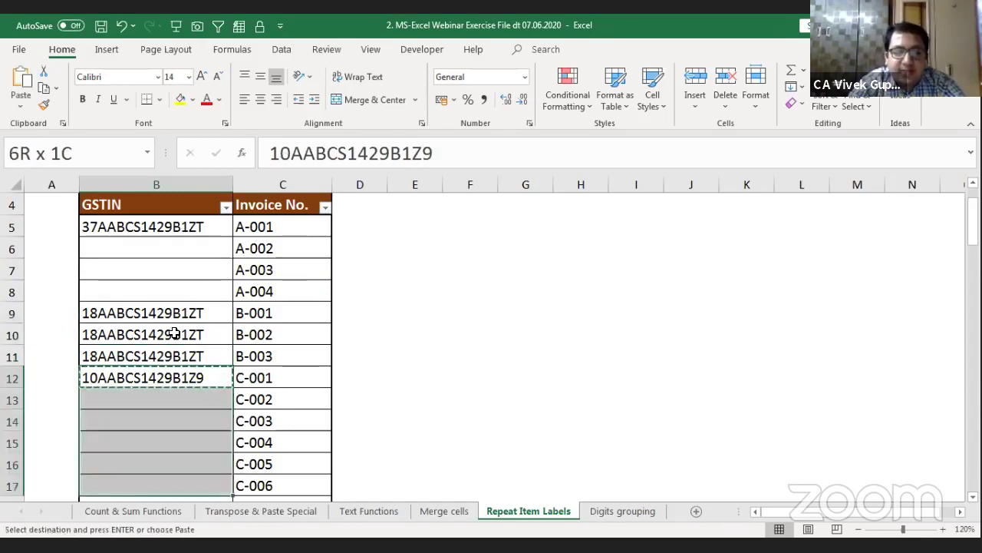
key("shift+Up")
key("shift+Up")
key("Return")
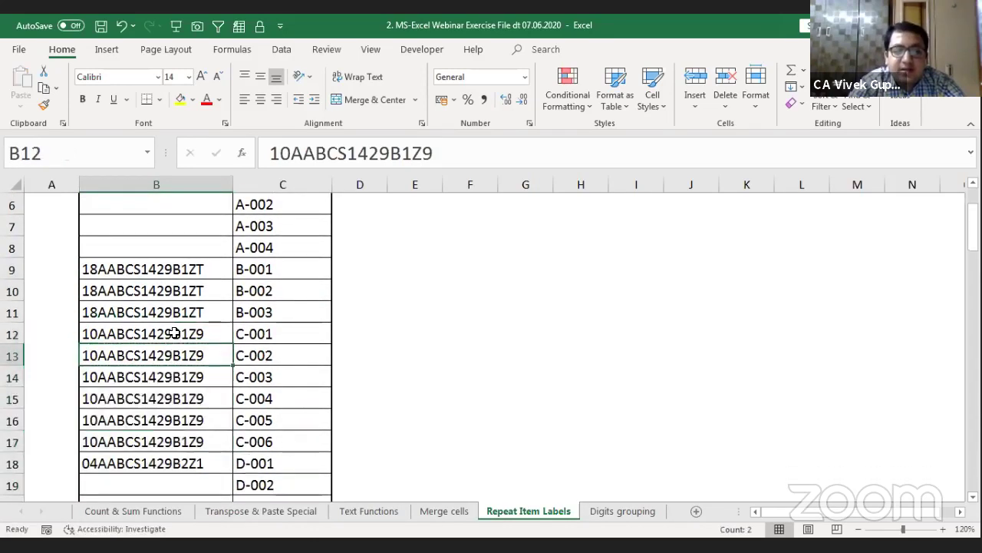
key("Down")
key("Up")
key("shift+Down")
key("shift+Down")
key("shift+Down")
key("shift+Down")
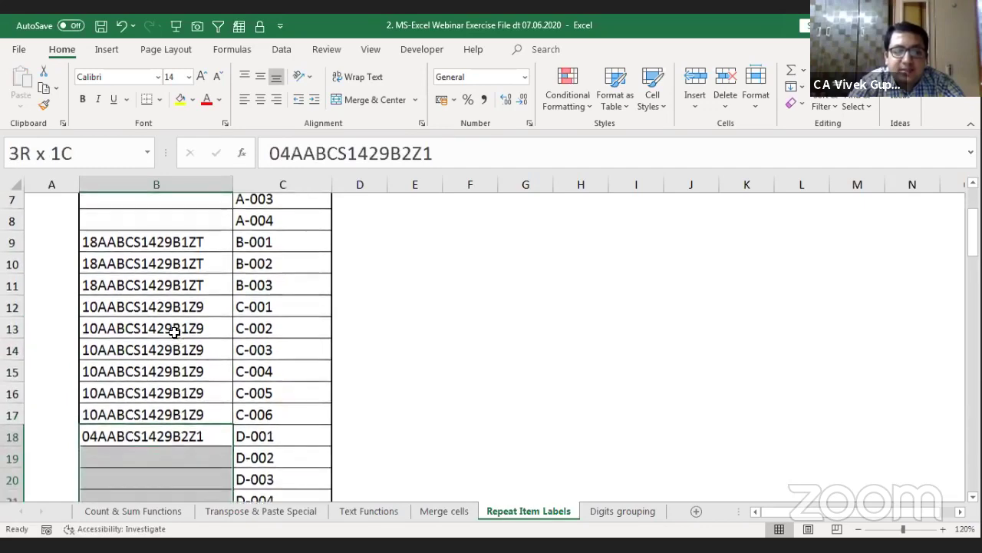
key("shift+Down")
key("shift+Up")
key("Return")
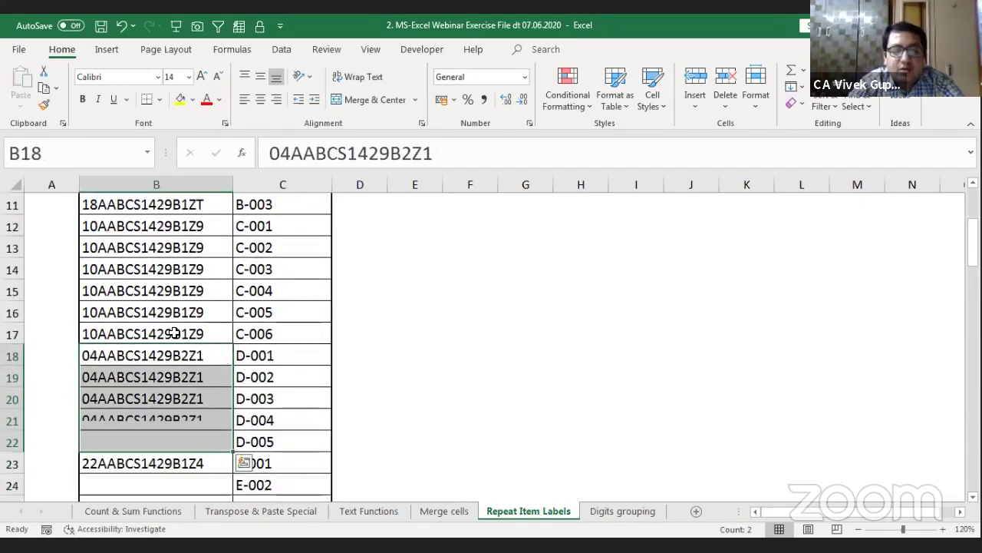
key("Down")
key("Down")
key("Down")
key("Down")
key("Down")
key("Down")
key("Down")
key("Down")
key("Down")
key("Down")
key("Down")
key("Down")
key("Down")
key("Down")
key("Down")
key("Down")
key("Down")
key("Down")
key("Down")
key("Down")
key("Down")
key("Down")
key("Down")
key("Down")
key("Down")
key("Down")
key("Down")
key("Down")
key("Down")
key("Down")
key("Down")
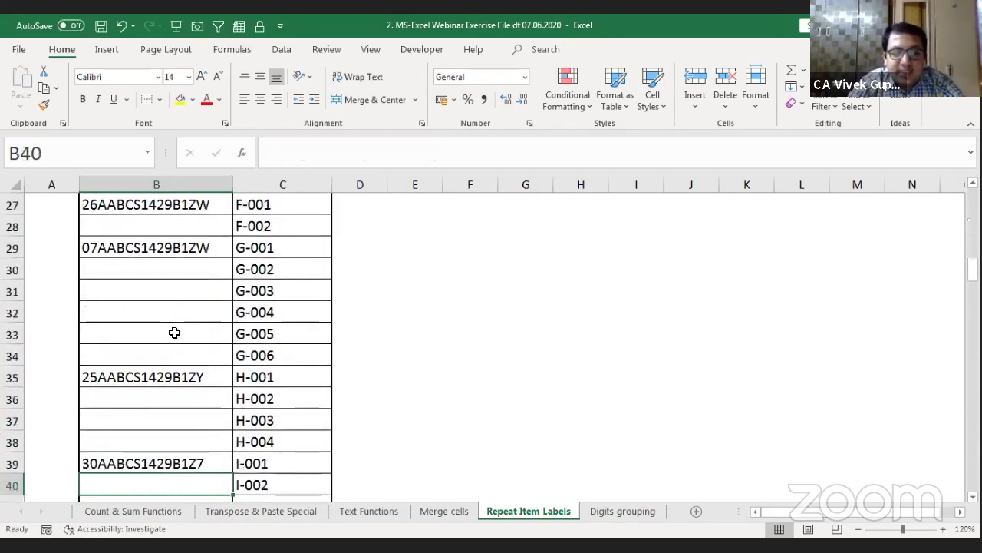
key("Down")
key("Down")
key("Down")
key("Down")
key("Down")
key("Down")
key("Down")
key("Down")
key("Down")
key("Down")
key("Down")
key("Down")
key("Down")
key("Down")
key("Down")
key("Down")
key("Down")
key("Down")
key("Down")
key("Down")
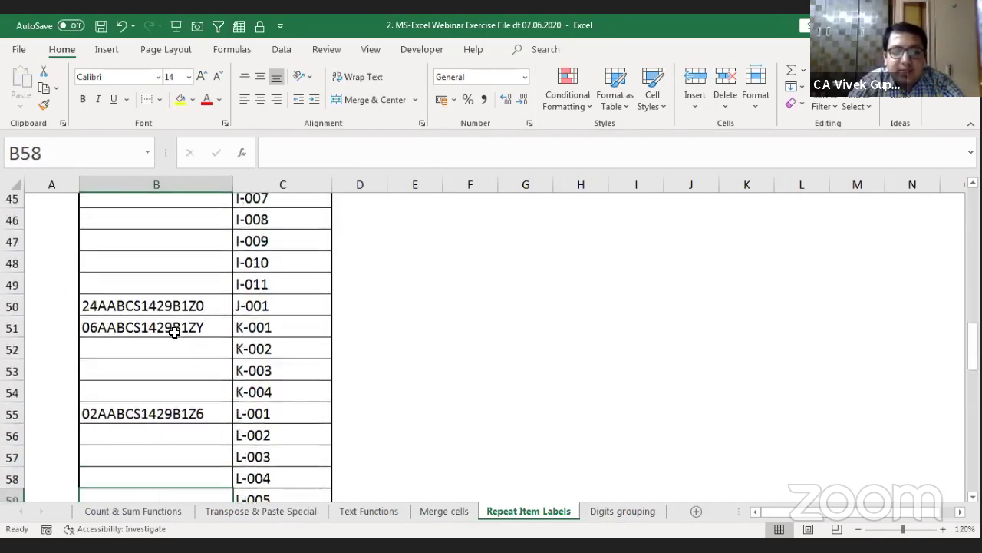
key("Down")
key("Down")
key("Down")
key("Down")
key("Down")
key("Down")
key("Down")
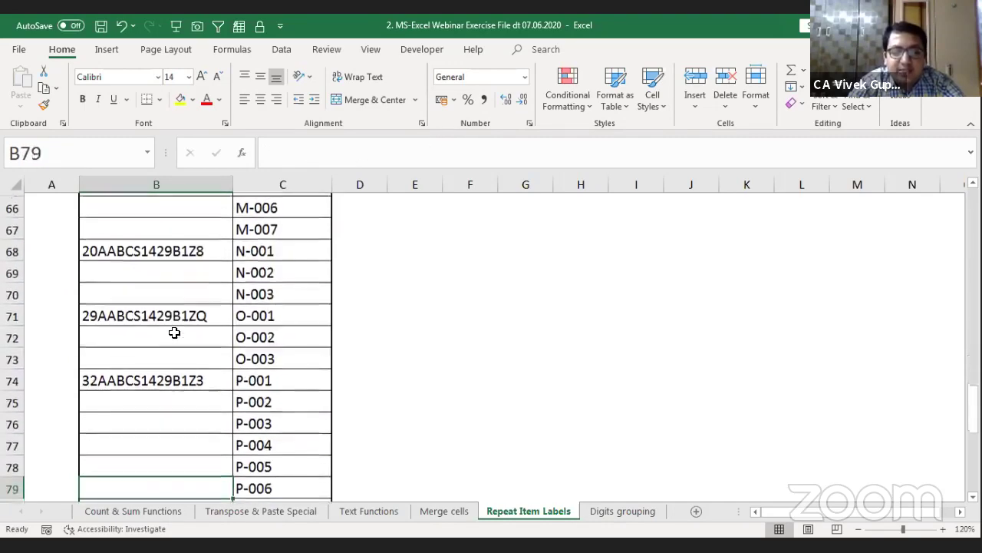
key("Down")
key("Down")
key("Down")
key("Down")
key("Down")
key("Down")
key("Down")
key("Down")
key("Down")
key("Down")
key("Down")
key("Down")
key("Down")
key("Down")
key("Down")
key("Down")
key("Down")
key("Down")
key("Down")
key("Down")
key("Up")
key("Up")
key("Up")
key("Up")
key("Up")
key("Up")
key("Up")
key("Up")
key("Up")
key("Up")
key("Up")
key("Up")
key("Up")
key("Up")
key("Up")
key("Up")
key("Up")
key("Up")
key("Up")
key("Up")
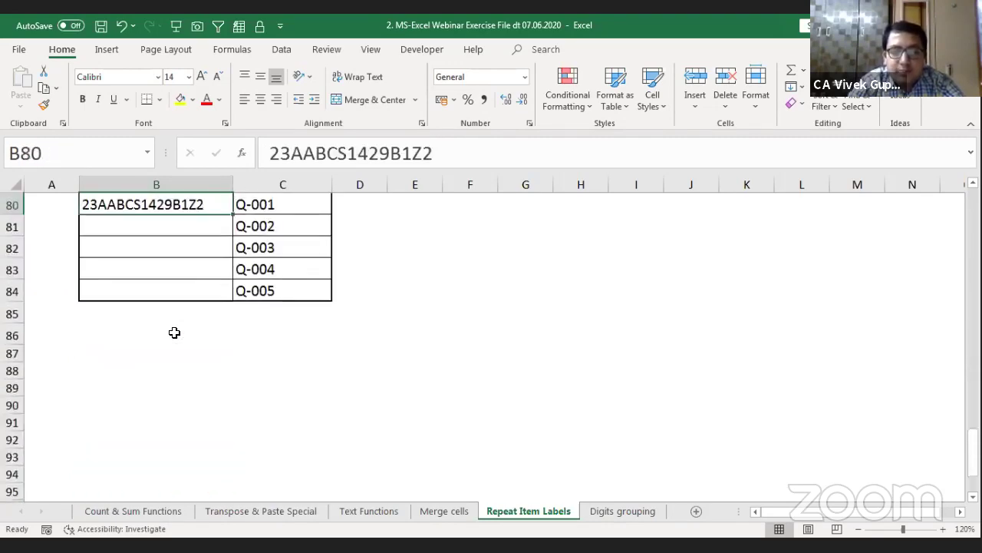
key("Down")
key("Down")
key("Down")
key("Down")
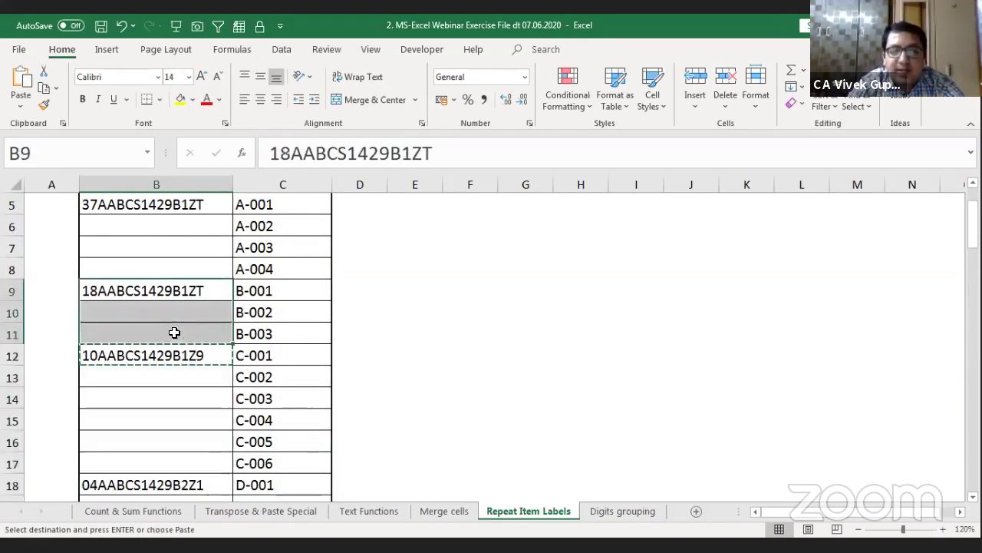
Step: Cancel the pending copy and select the first GSTIN group, B5 to B8
key("Escape")
key("Up")
key("Up")
key("Up")
key("Up")
key("Up")
key("Up")
key("Up")
key("Up")
key("Down")
key("Down")
key("Down")
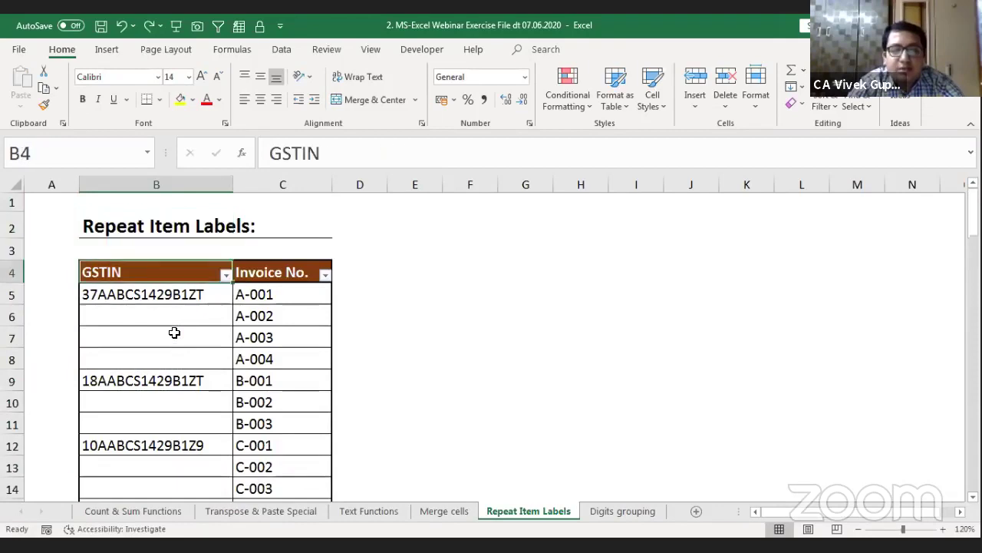
key("Down")
key("Up")
key("Right")
key("Left")
key("shift+Right")
key("shift+Down")
key("shift+Down")
key("shift+Down")
key("shift+Down")
key("shift+Down")
key("shift+Down")
key("shift+Down")
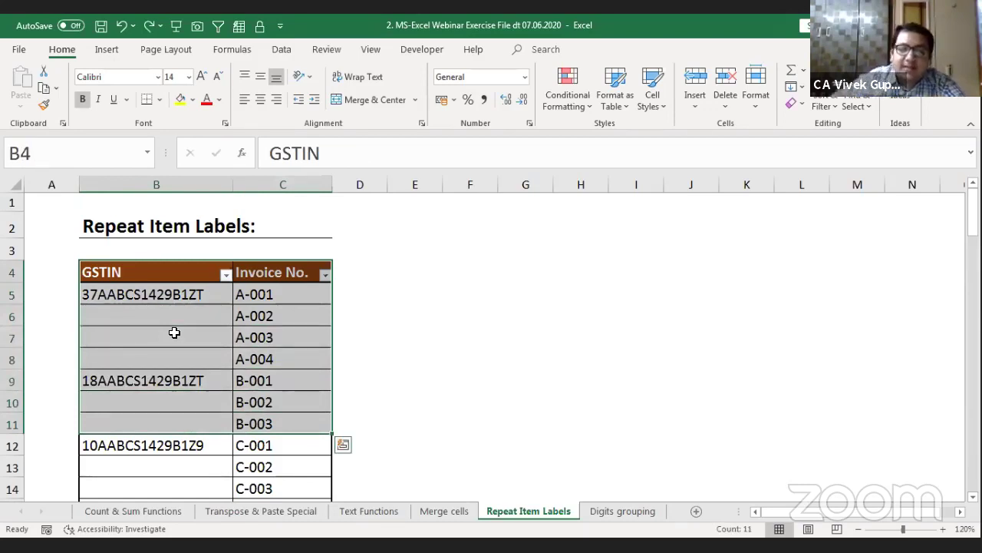
key("Up")
key("Down")
key("Down")
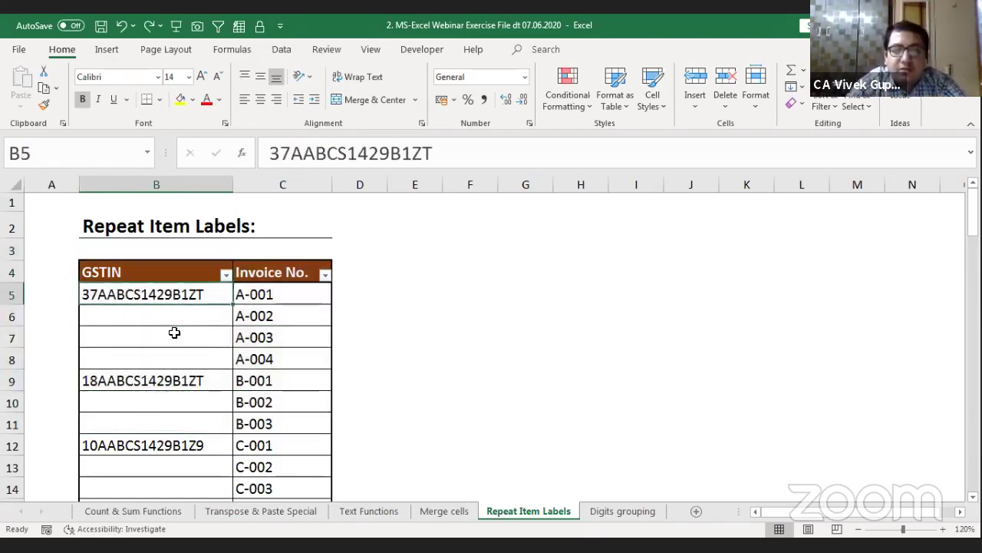
key("shift+Down")
key("shift+Down")
key("shift+Down")
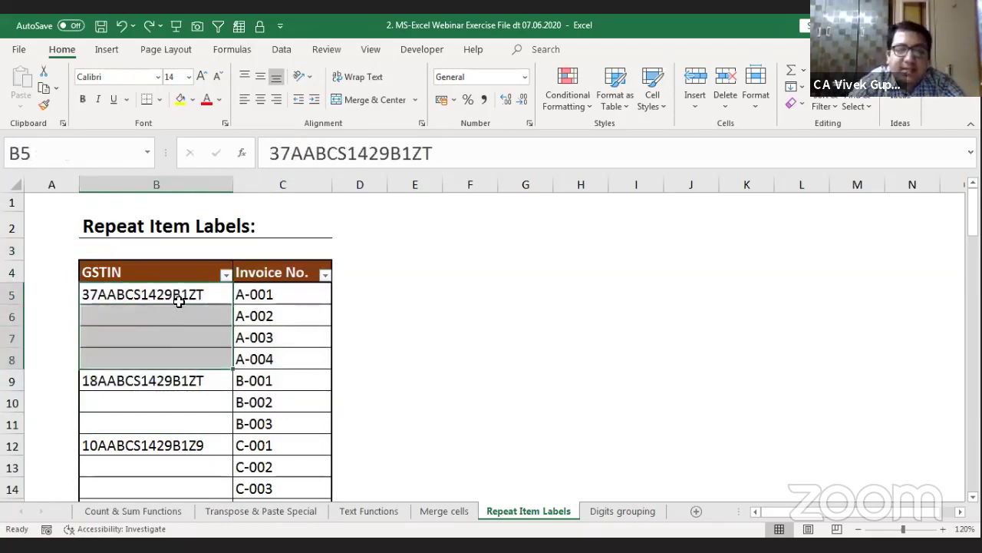
Step: Try a B9 to B11 selection, then extend the selection from B5 down column B
left_click(174, 392)
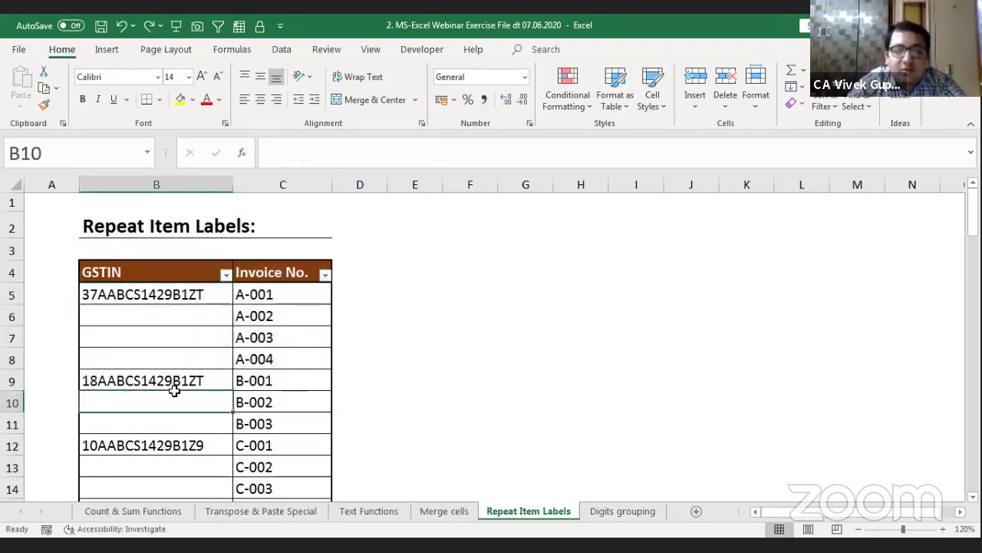
left_click(174, 386)
key("shift+Down")
key("shift+Down")
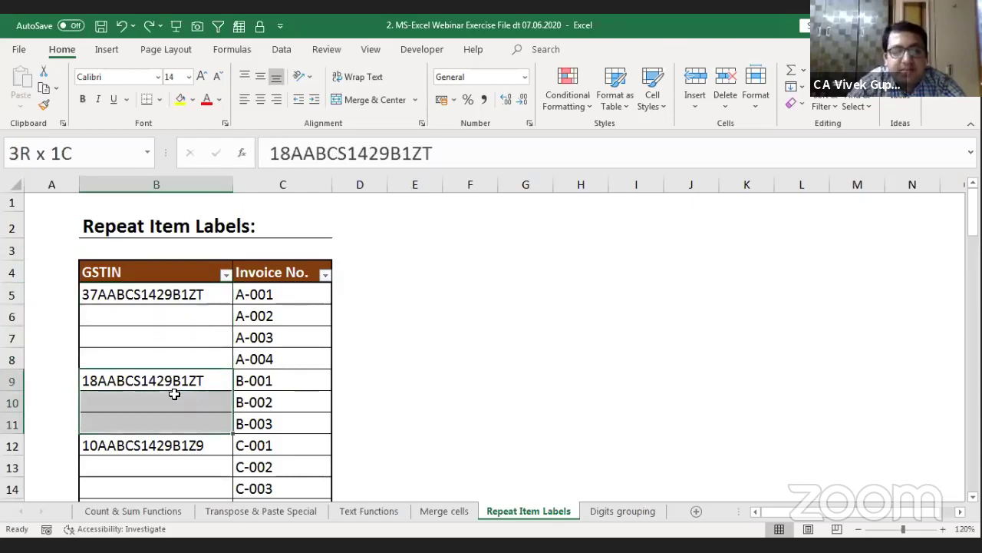
key("Up")
key("Up")
key("Up")
key("Up")
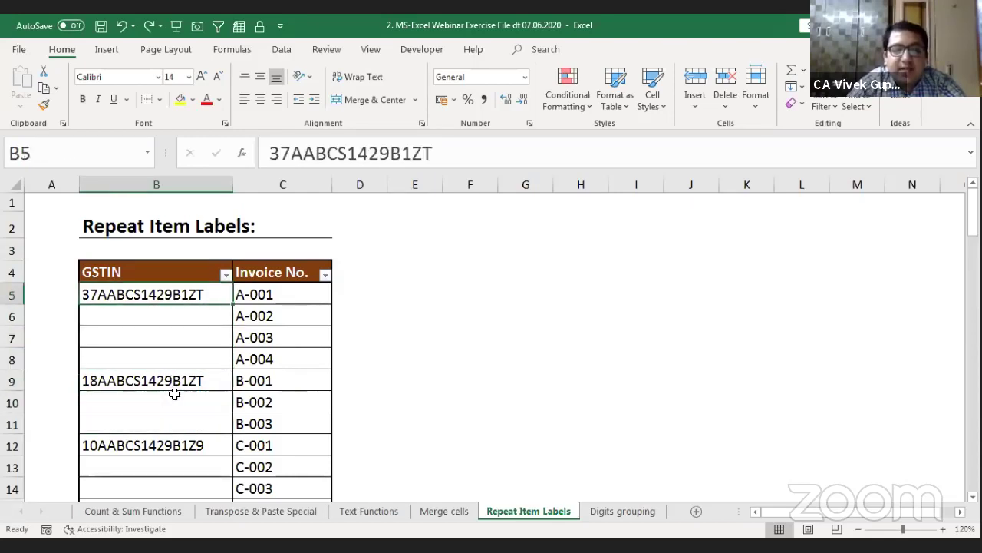
key("shift+Down")
key("shift+Down")
key("shift+Down")
key("shift+Up")
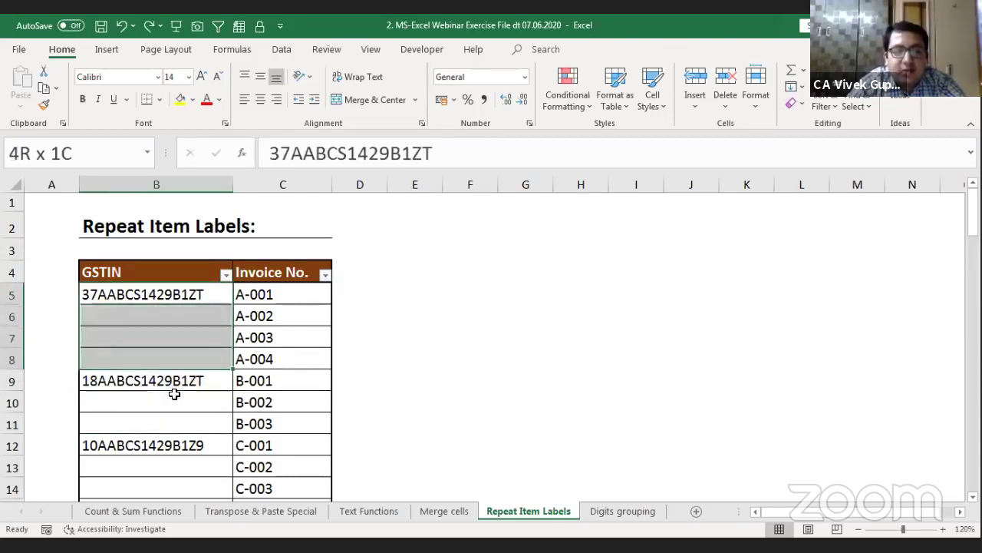
key("shift+Up")
key("shift+Up")
key("shift+Up")
key("Up")
key("Down")
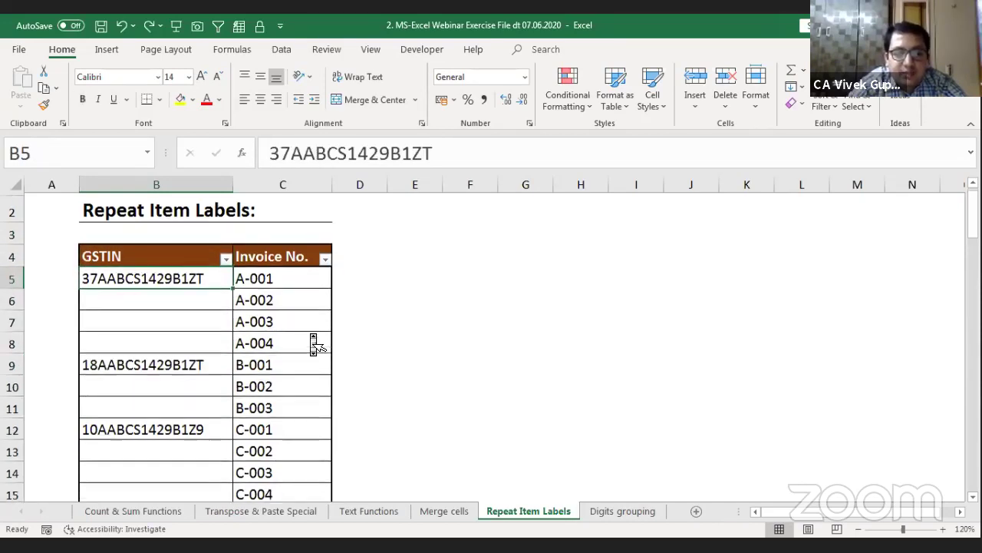
key("shift+Down")
key("shift+Down")
key("shift+Down")
key("shift+Down")
key("shift+Down")
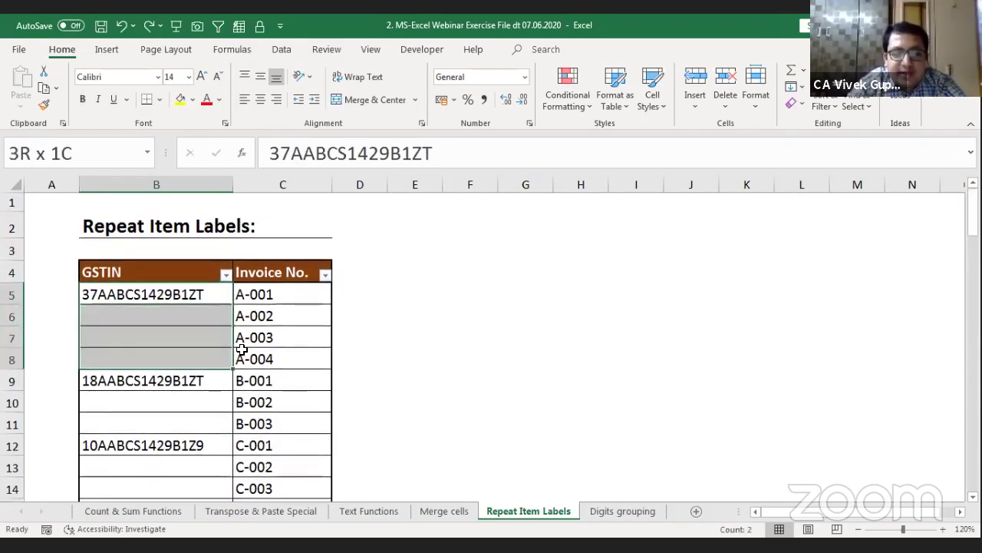
key("shift+Down")
key("shift+Down")
key("shift+Down")
key("shift+Down")
key("shift+Down")
key("shift+Down")
key("shift+Down")
key("shift+Down")
key("shift+Down")
key("shift+Down")
key("shift+Down")
key("shift+Down")
key("shift+Down")
key("shift+Down")
key("shift+Down")
key("shift+Down")
key("shift+Down")
key("shift+Down")
key("shift+Down")
key("shift+Down")
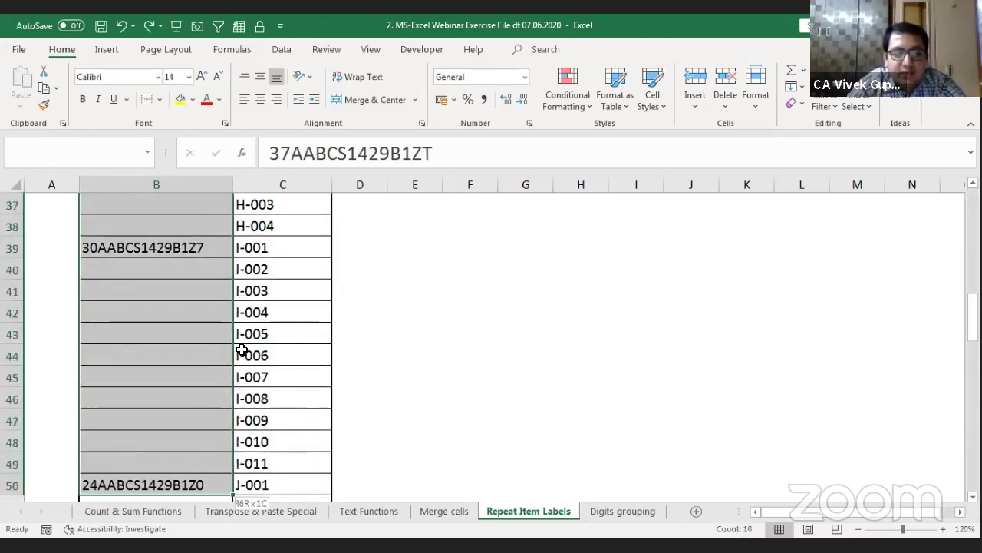
Step: Extend the selection to B84 and select only its blank GSTIN cells via Go To Special > Blanks
key("ctrl+shift+Down")
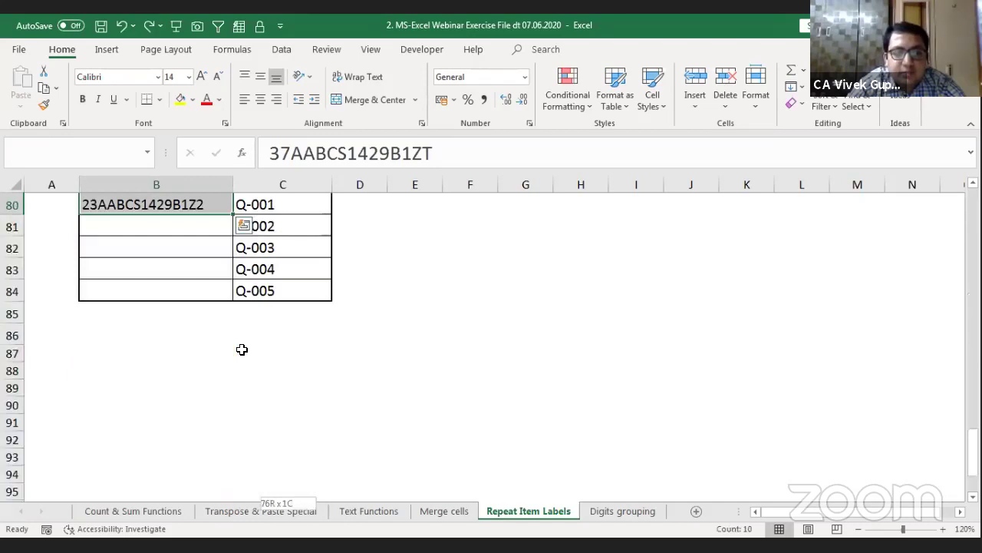
key("ctrl+v")
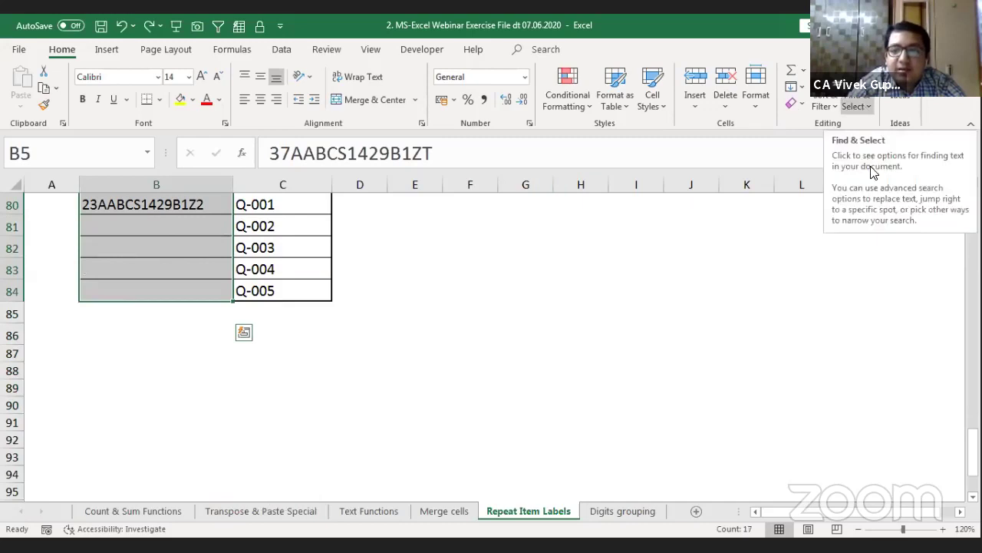
left_click(856, 106)
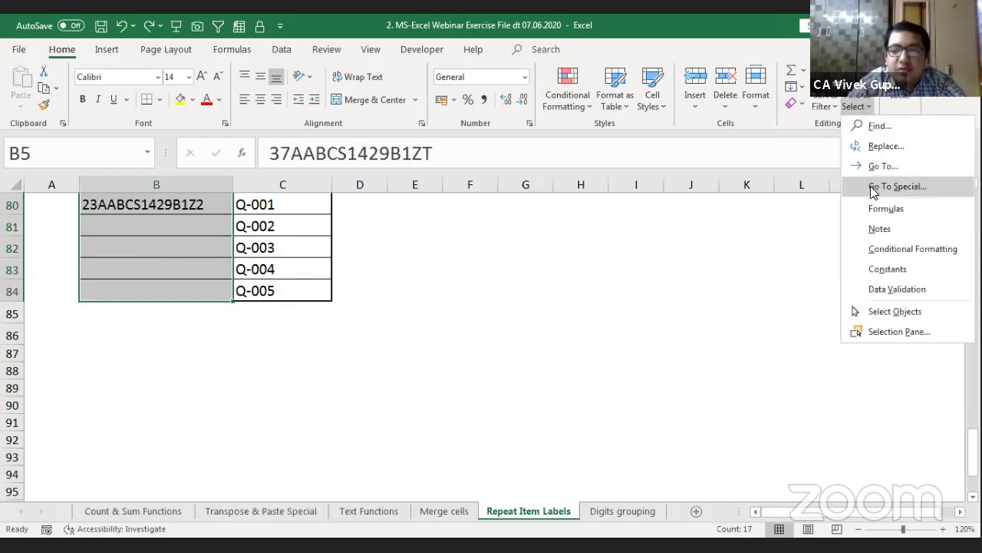
left_click(898, 186)
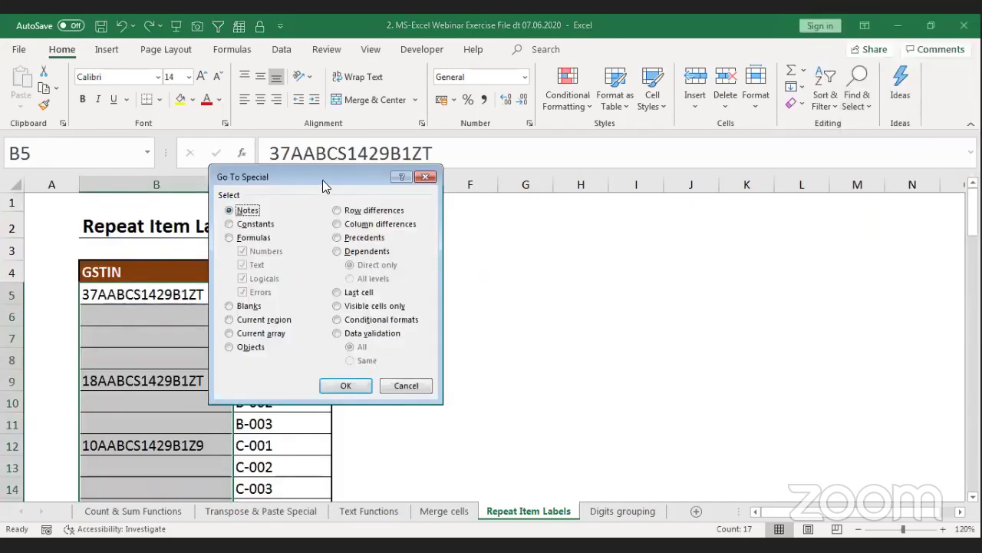
left_click_drag(323, 179, 550, 183)
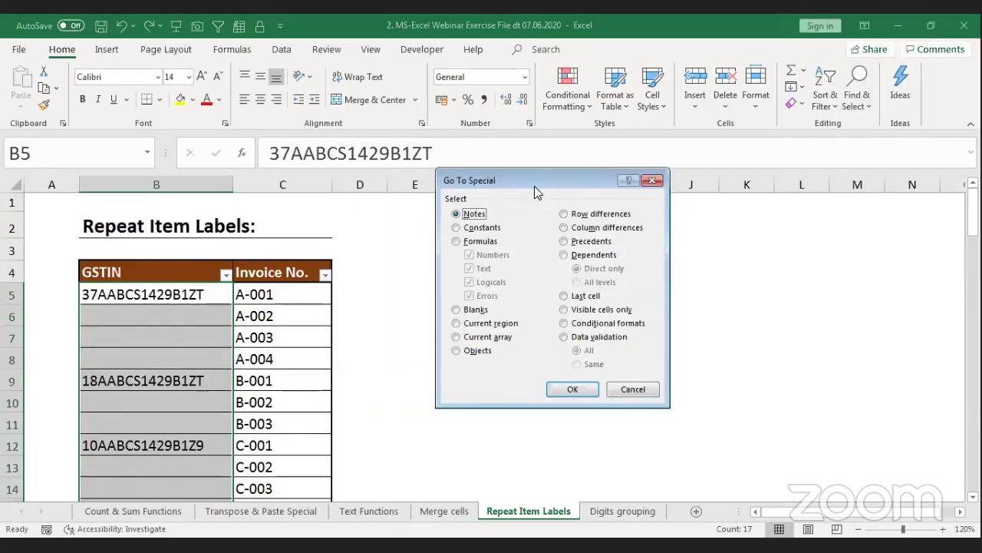
left_click(469, 311)
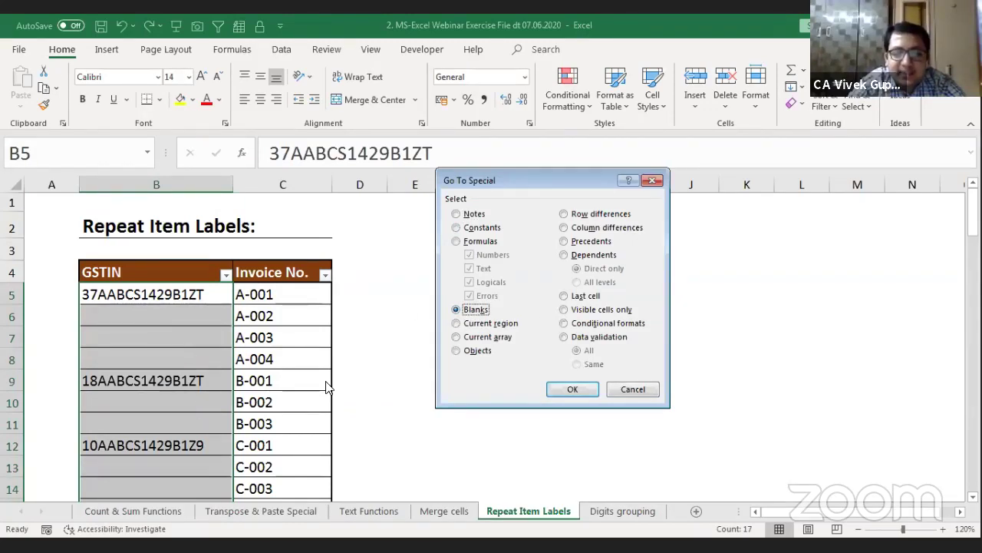
left_click(571, 386)
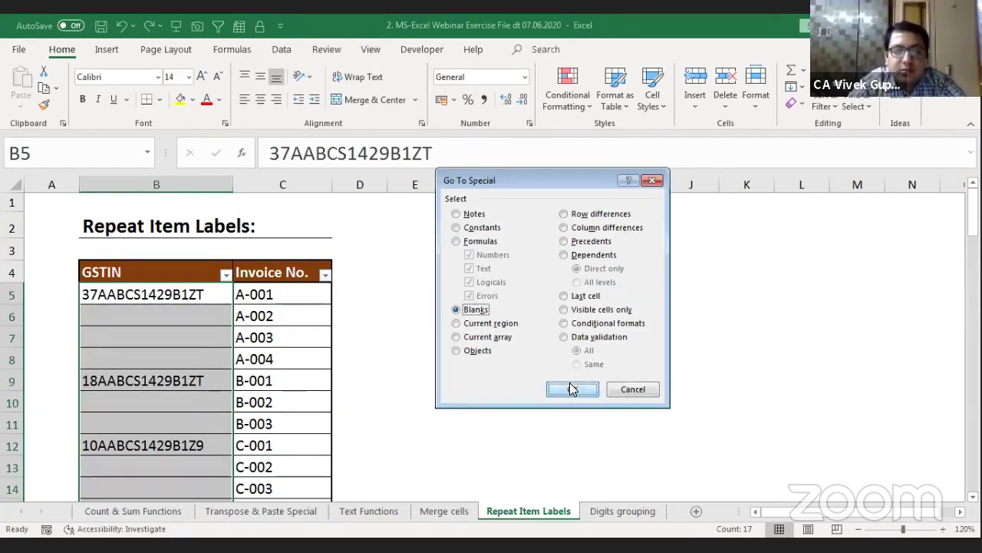
scroll(203, 339, "down", 2)
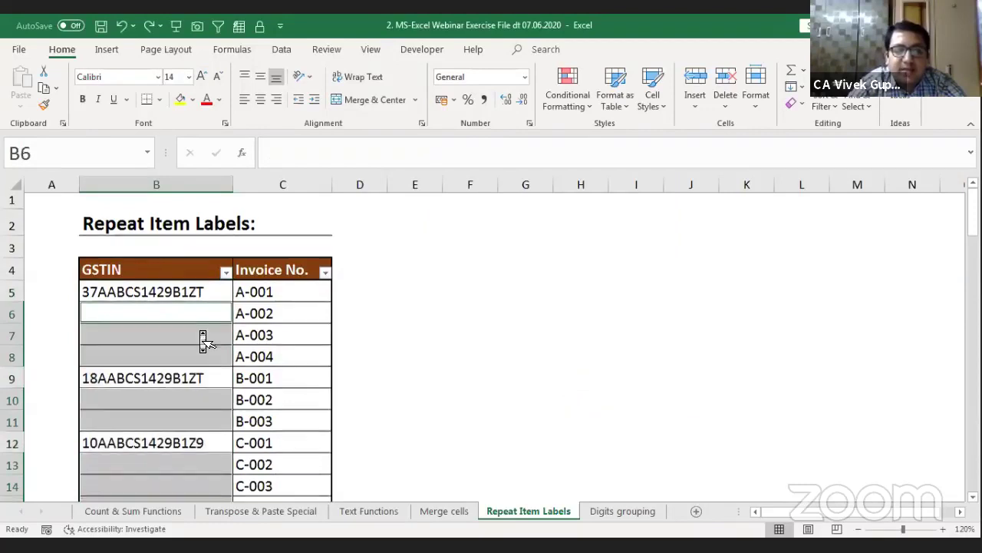
Step: Enter the formula =B5 into all selected blank GSTIN cells at once with Ctrl+Enter
scroll(202, 340, "up", 1)
scroll(203, 339, "up", 1)
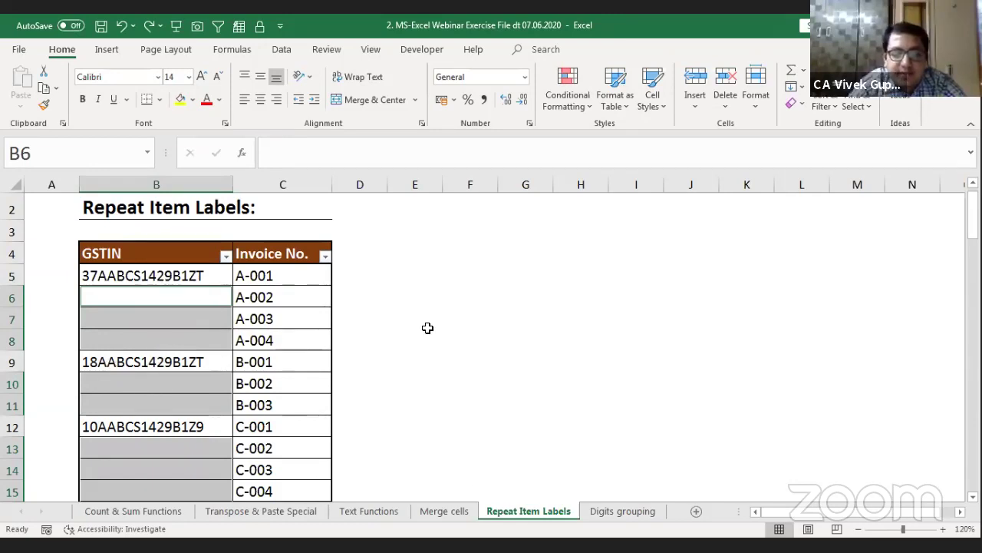
type("=")
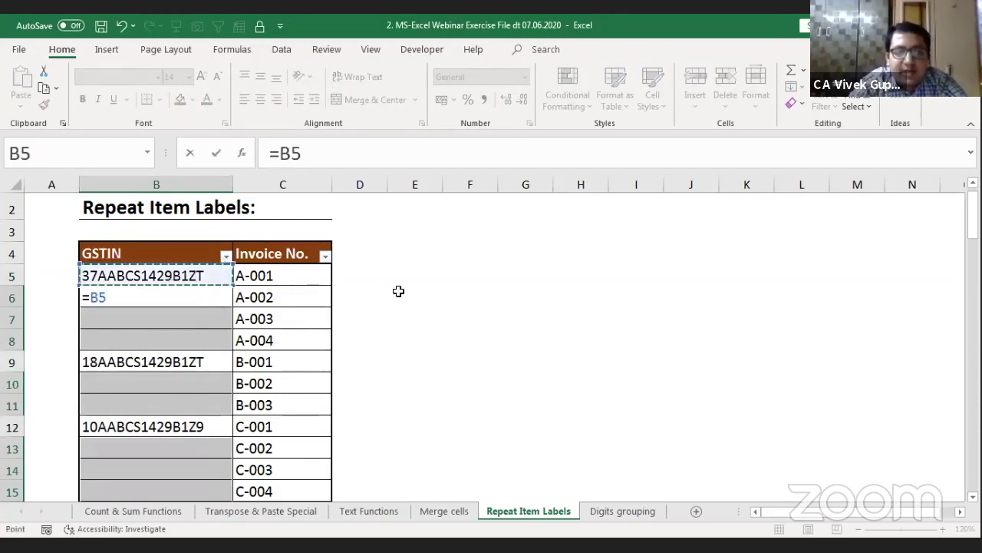
key("ctrl+Return")
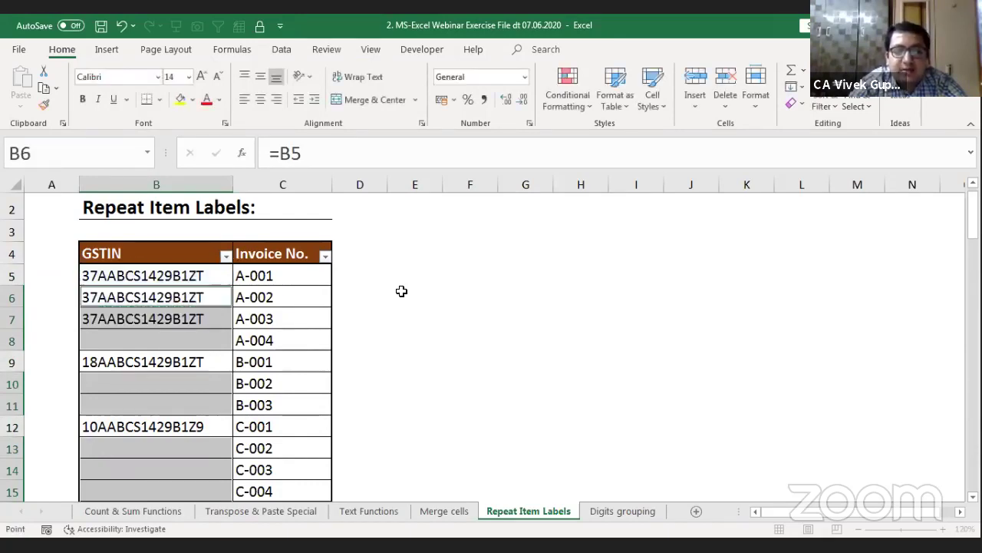
scroll(170, 300, "down", 2)
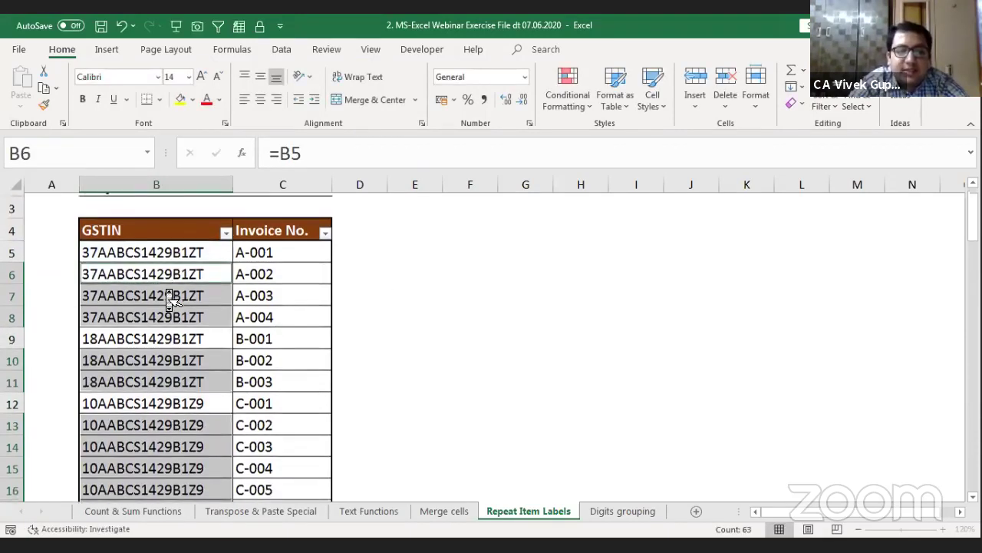
scroll(171, 300, "down", 2)
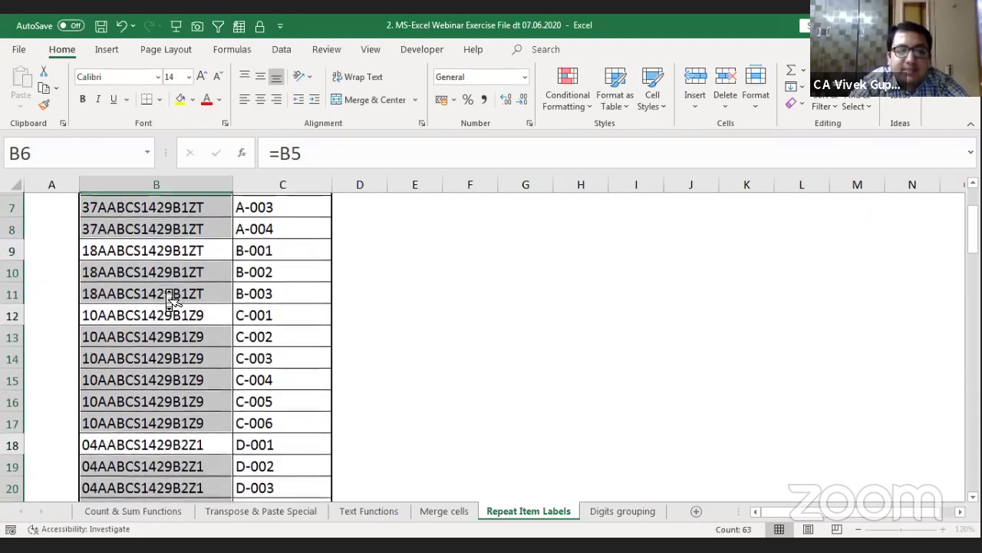
scroll(171, 299, "down", 3)
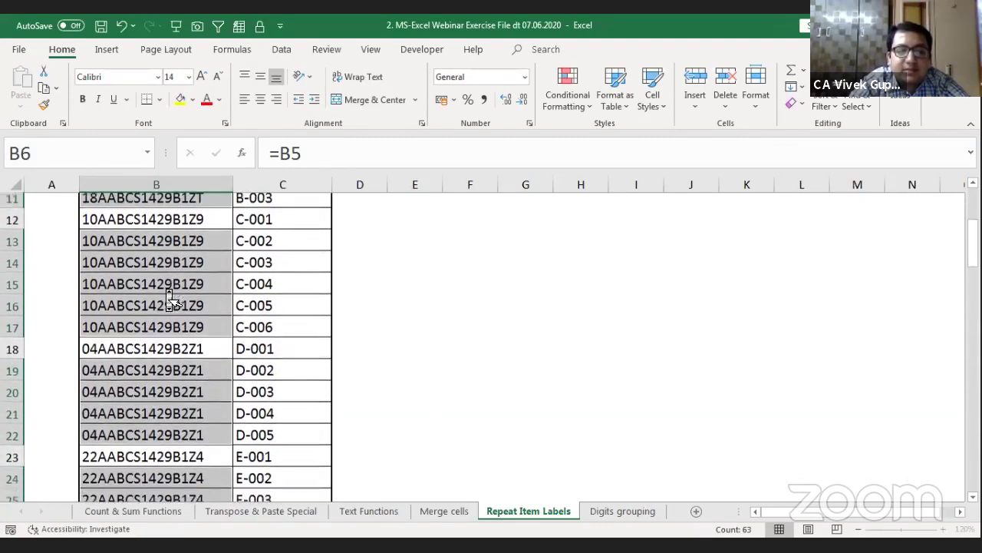
scroll(170, 299, "down", 3)
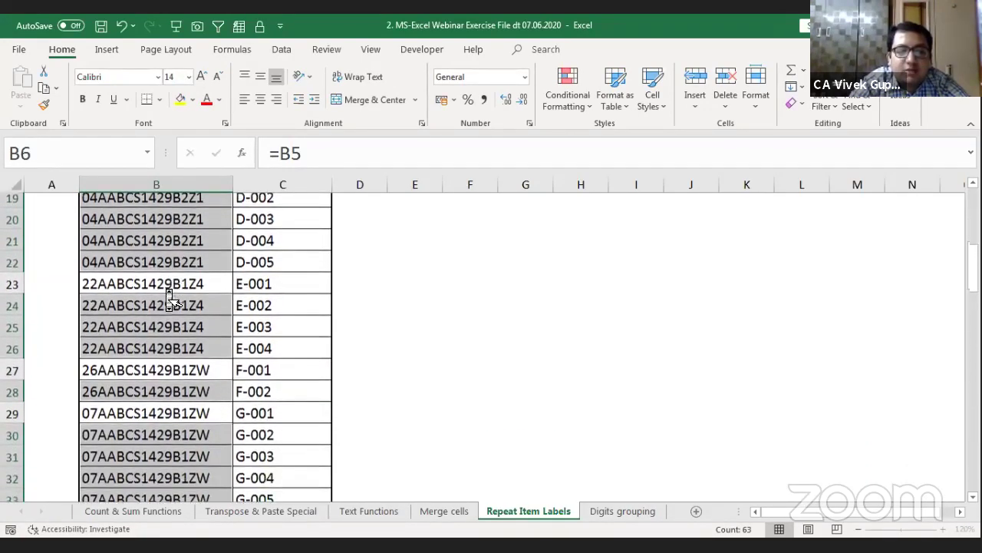
scroll(171, 300, "down", 4)
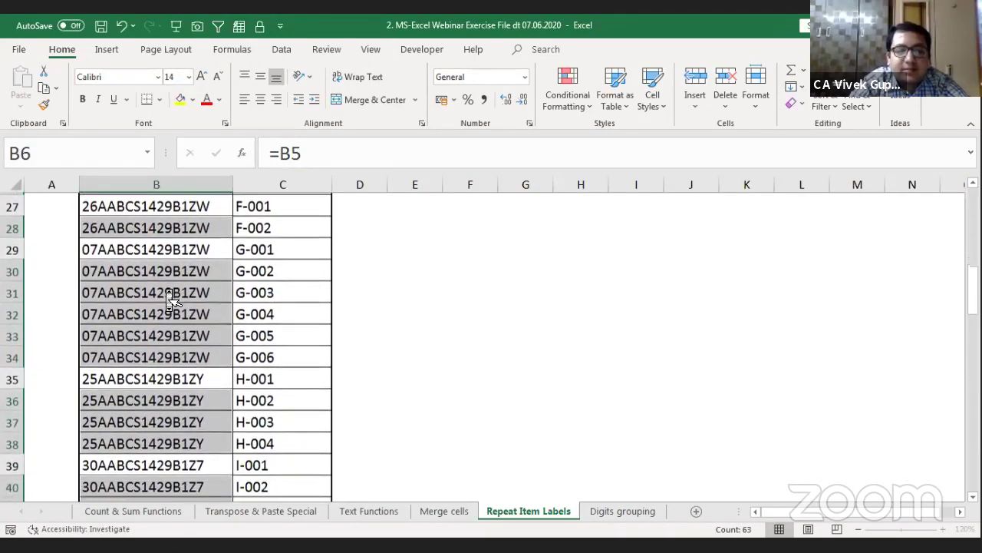
scroll(171, 299, "down", 3)
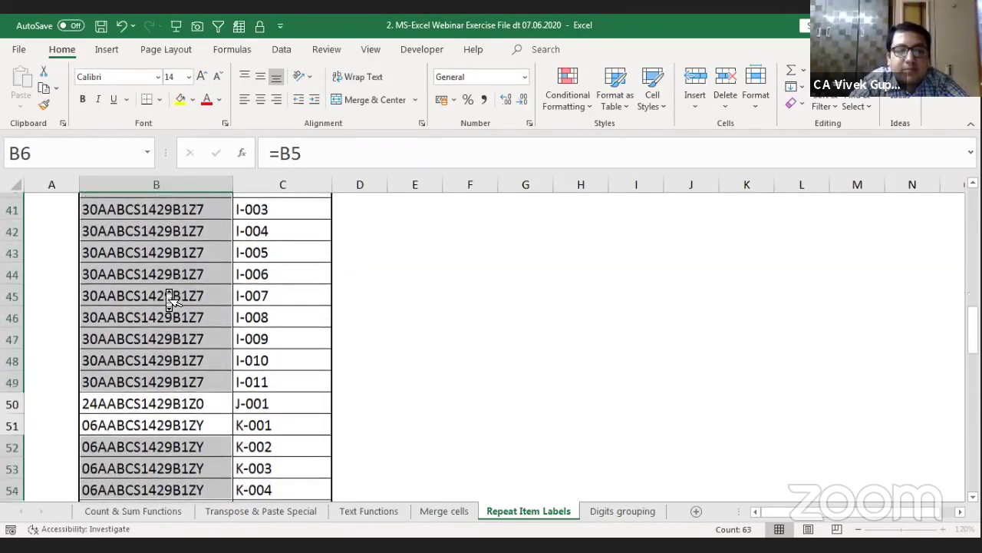
scroll(170, 299, "down", 4)
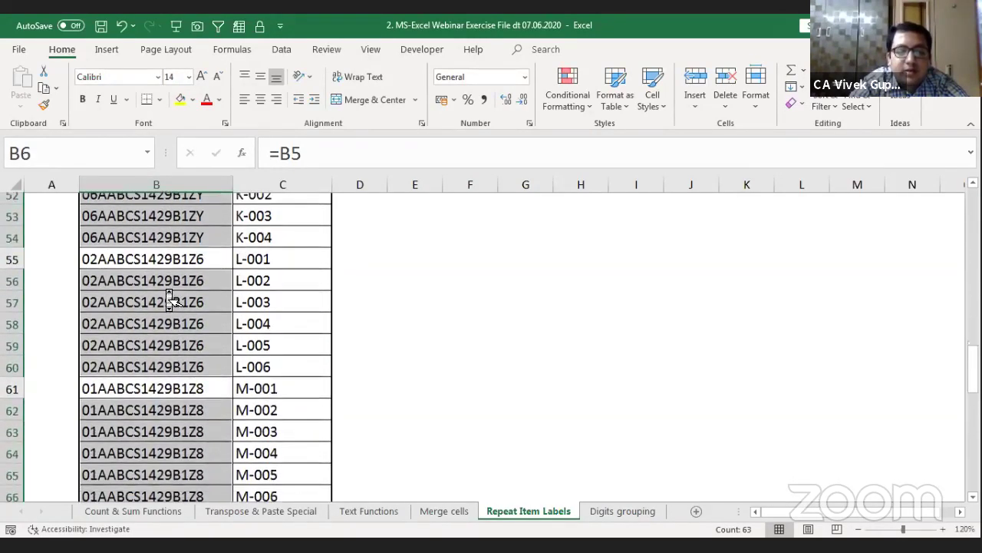
scroll(171, 299, "down", 2)
scroll(171, 299, "down", 2)
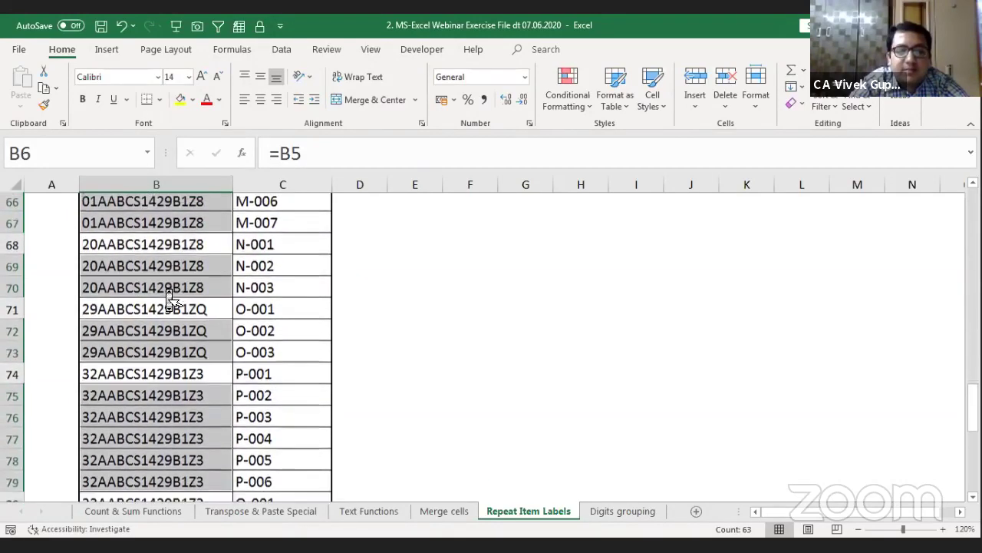
scroll(170, 300, "up", 7)
scroll(171, 299, "up", 15)
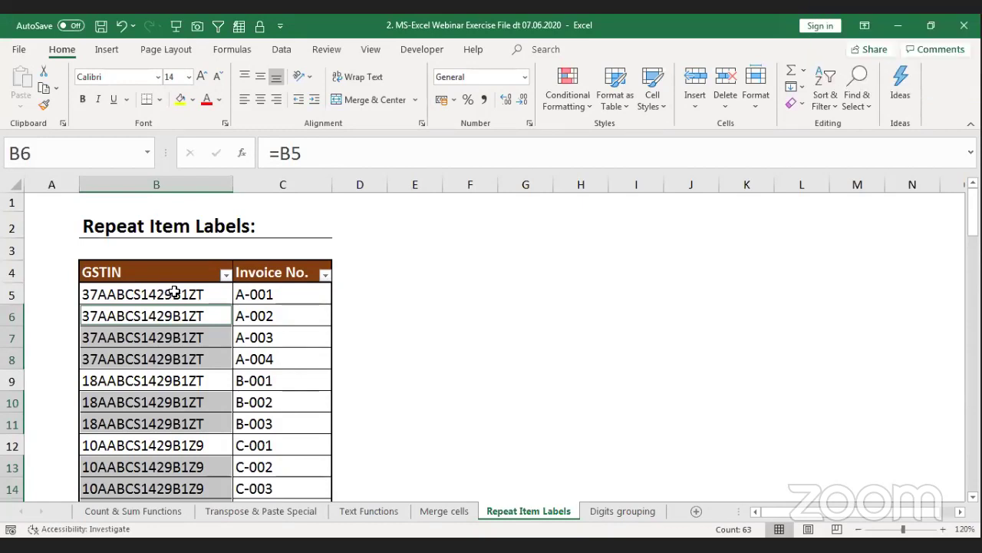
left_click(189, 295)
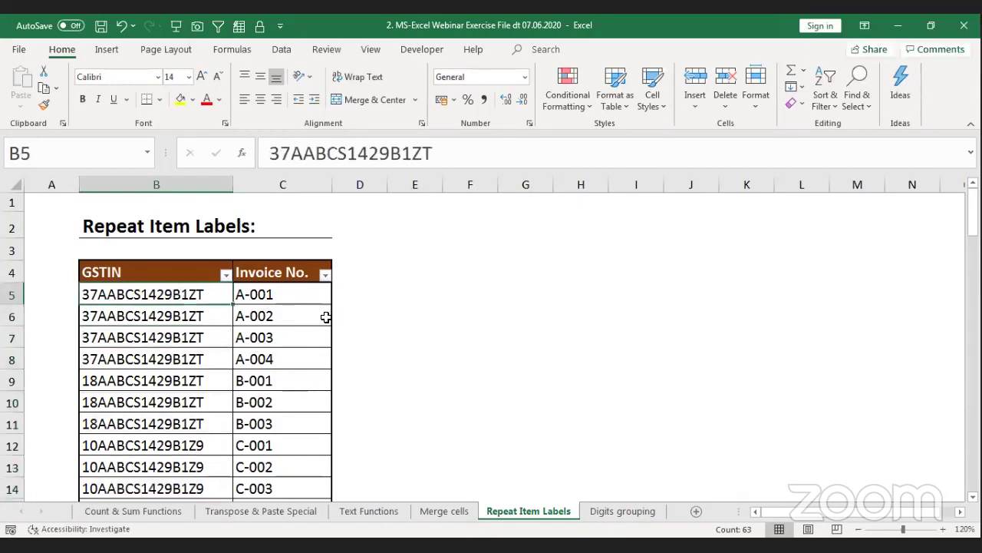
Step: Undo the GSTIN fill and move to an empty cell beside the table
key("ctrl+z")
key("Down")
key("Right")
key("Right")
key("Right")
key("Right")
key("Up")
key("Up")
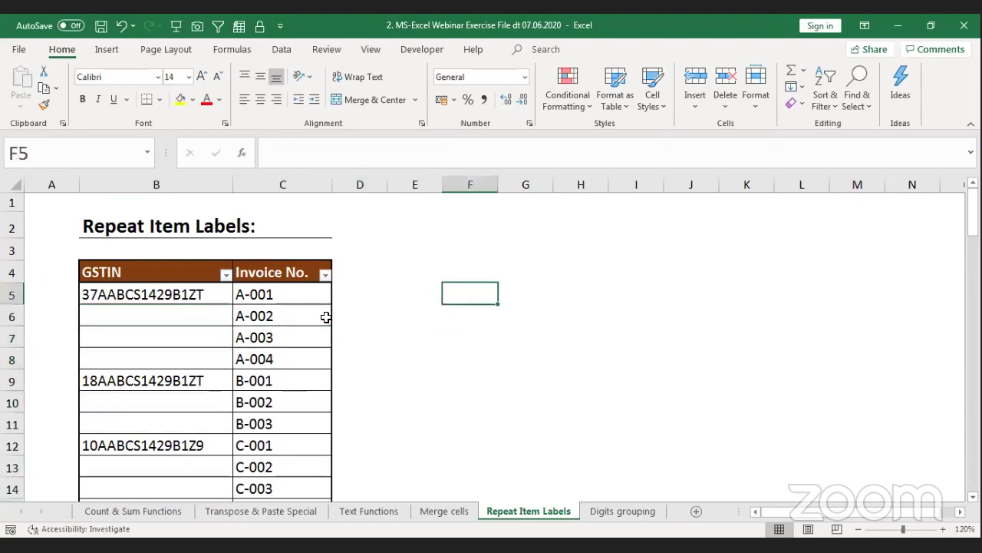
key("Up")
left_click(406, 246)
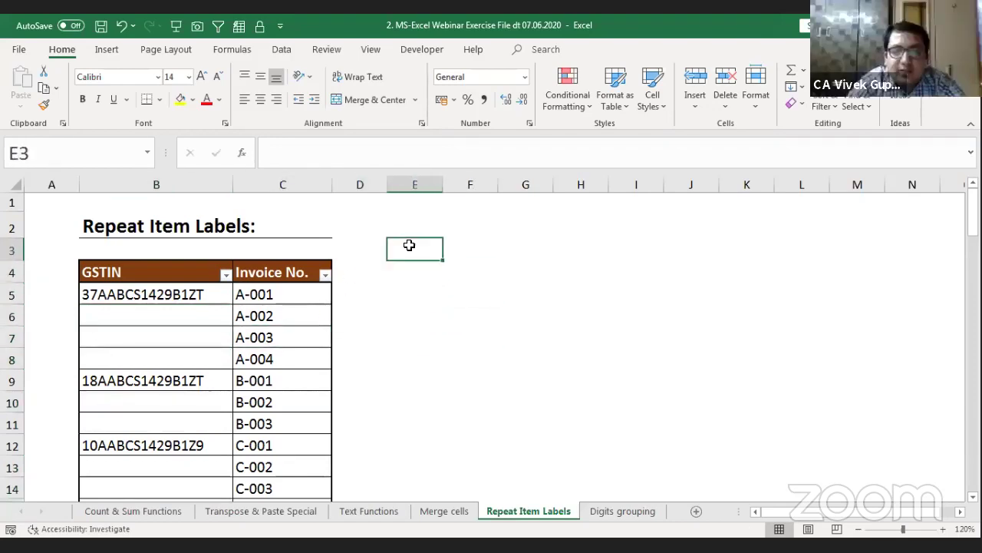
key("Down")
key("Right")
Step: Type sample words sdf, dgh, fgh, gdh, gfh, fgh, ghjtyj and tyjtyj into scattered F3:I10 cells
type("sdf")
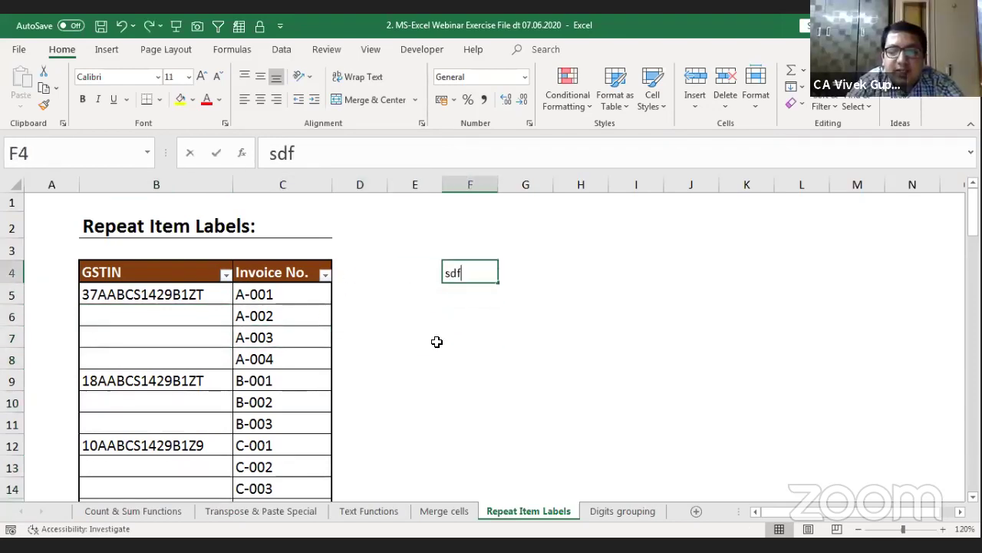
key("Return")
key("Down")
type("dgh")
key("Right")
key("Right")
type("fgh")
key("Down")
key("Down")
type("gdh")
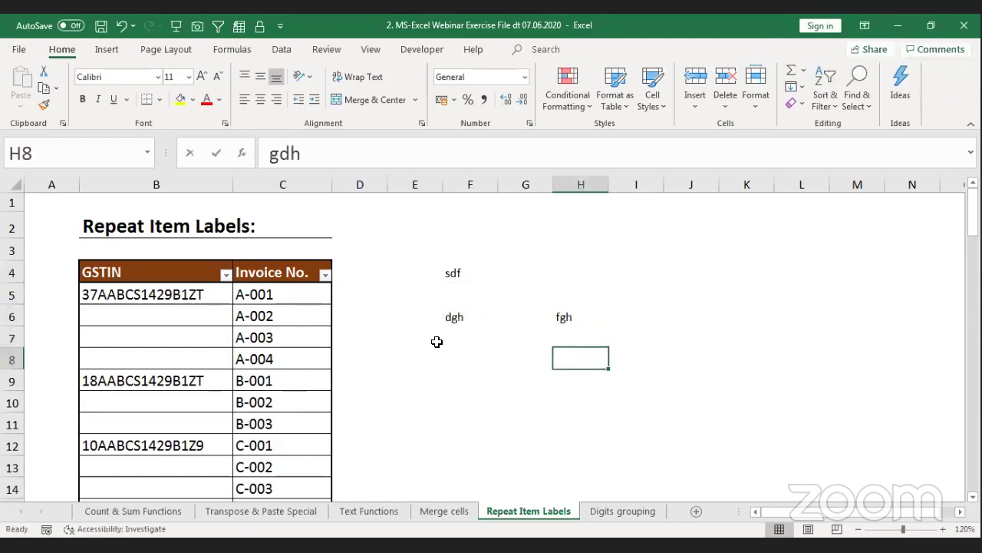
key("Left")
key("Left")
key("Down")
type("gfh")
key("Right")
key("Right")
key("Down")
type("fgh")
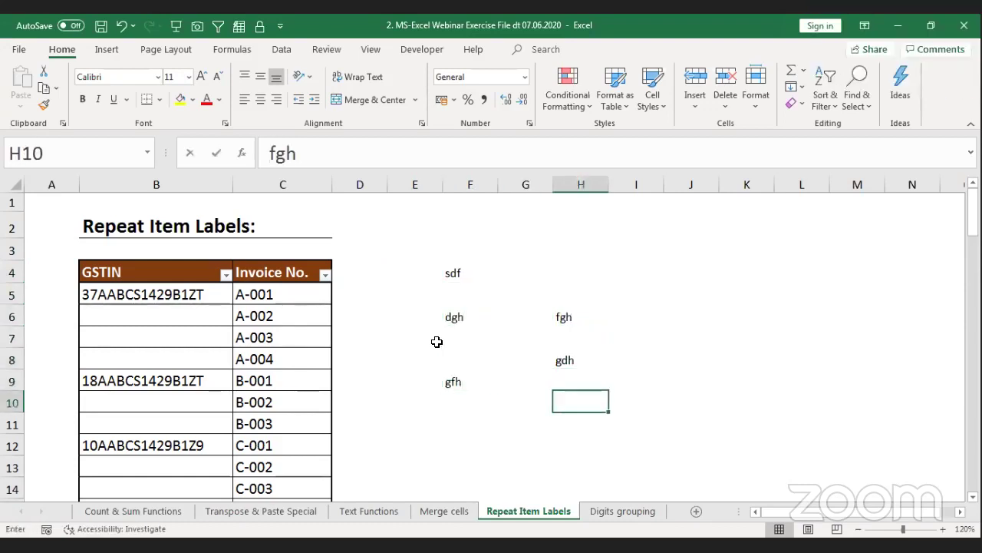
key("Up")
key("Up")
key("Right")
key("Up")
key("Up")
key("Up")
type("ghjtyj")
key("Up")
key("Up")
key("Left")
key("Left")
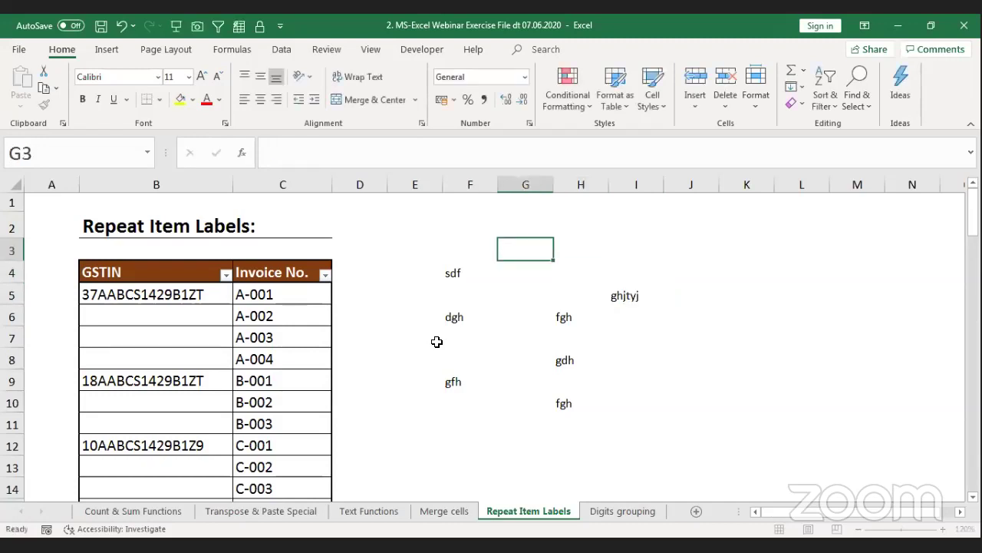
type("tyjtyj")
key("Left")
Step: Select the F3:I10 block and bring up the Go To dialog with F5
key("shift+Down")
key("shift+Down")
key("shift+Down")
key("shift+Down")
key("shift+Down")
key("shift+Down")
key("shift+Down")
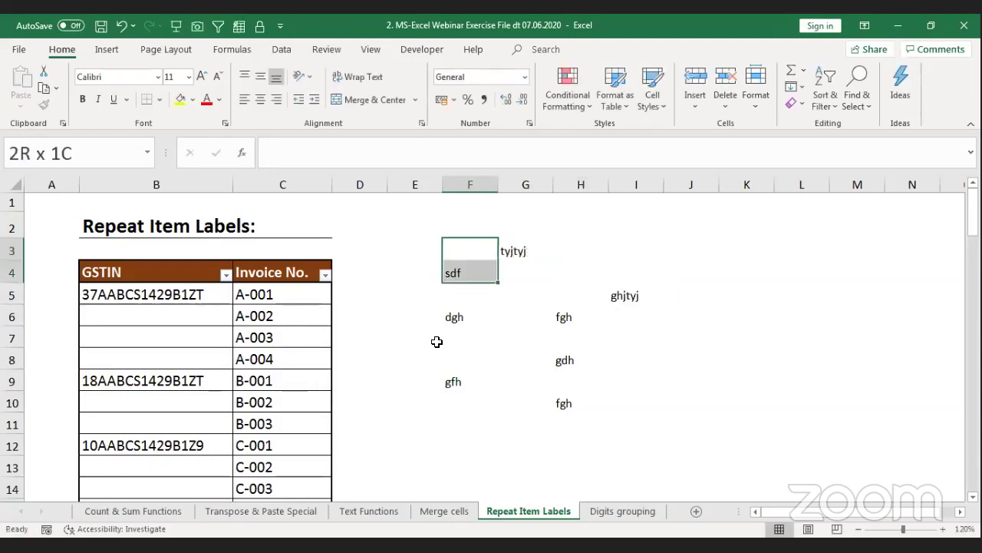
key("shift+Right")
key("shift+Right")
key("shift+Right")
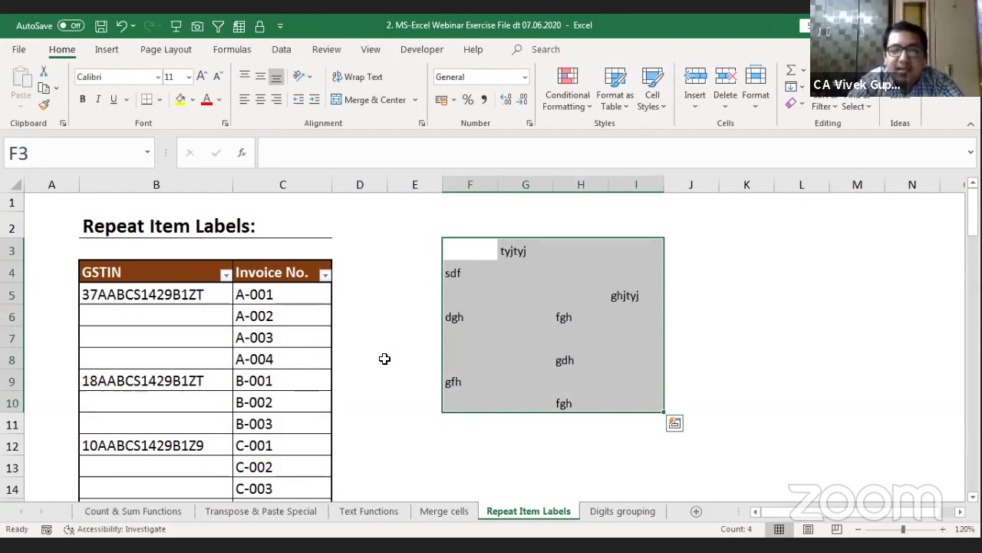
scroll(282, 328, "down", 1)
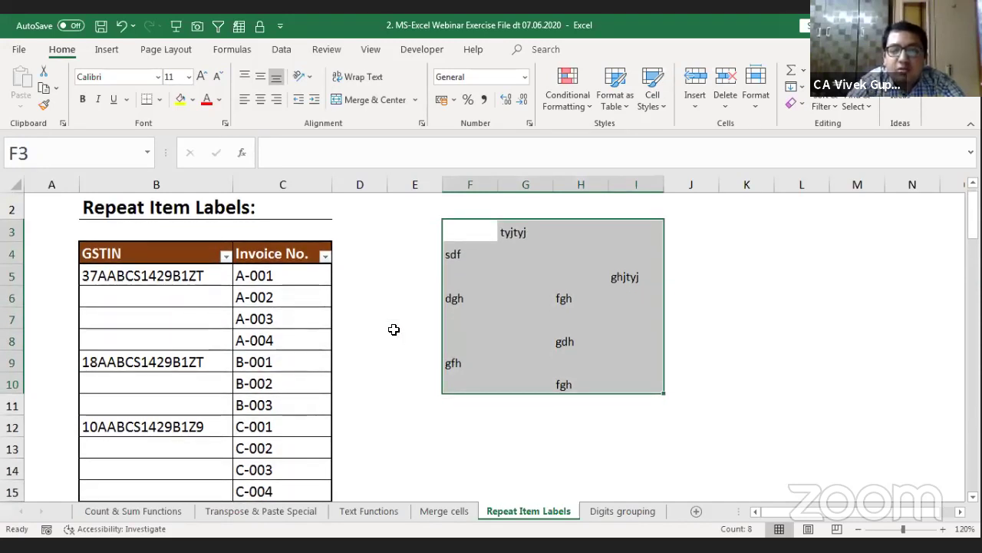
key("F5")
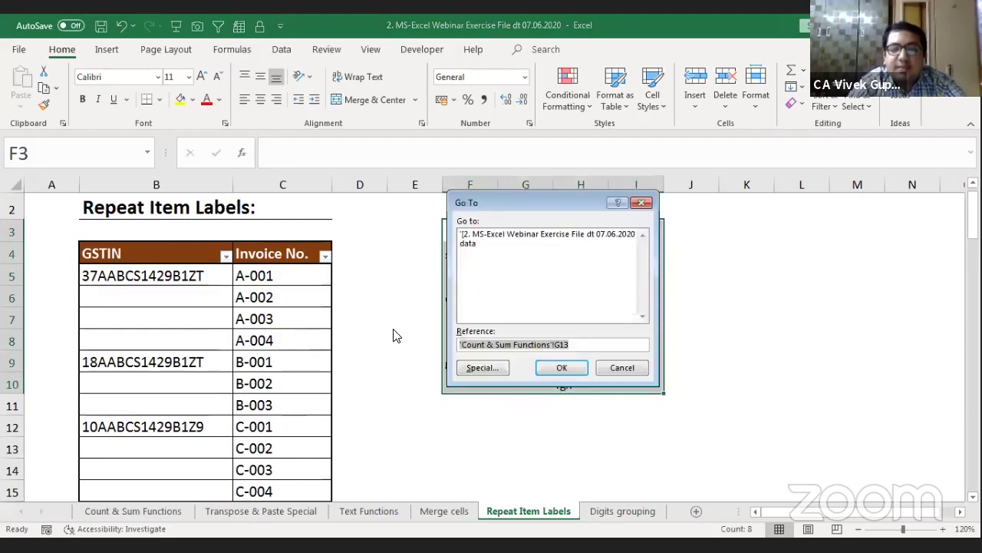
Step: Select the blanks in F3:I10 via Go To Special and fill them all with 0 using Ctrl+Enter
left_click_drag(549, 198, 289, 159)
left_click(207, 330)
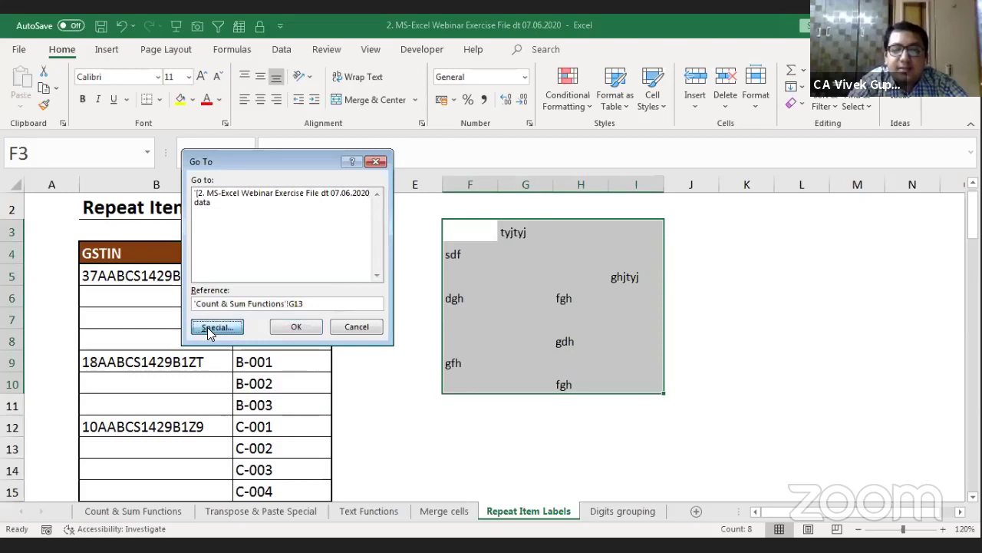
left_click(209, 269)
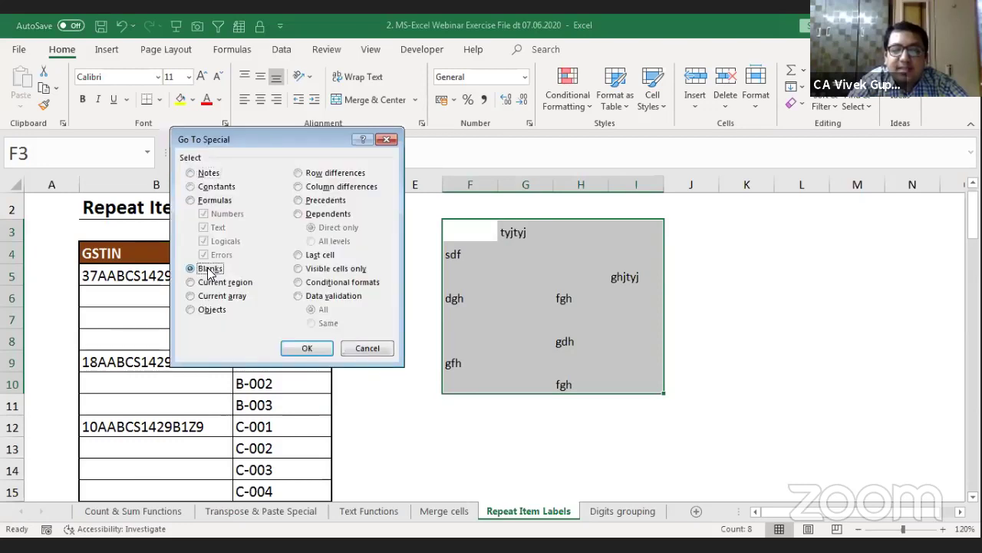
left_click(317, 351)
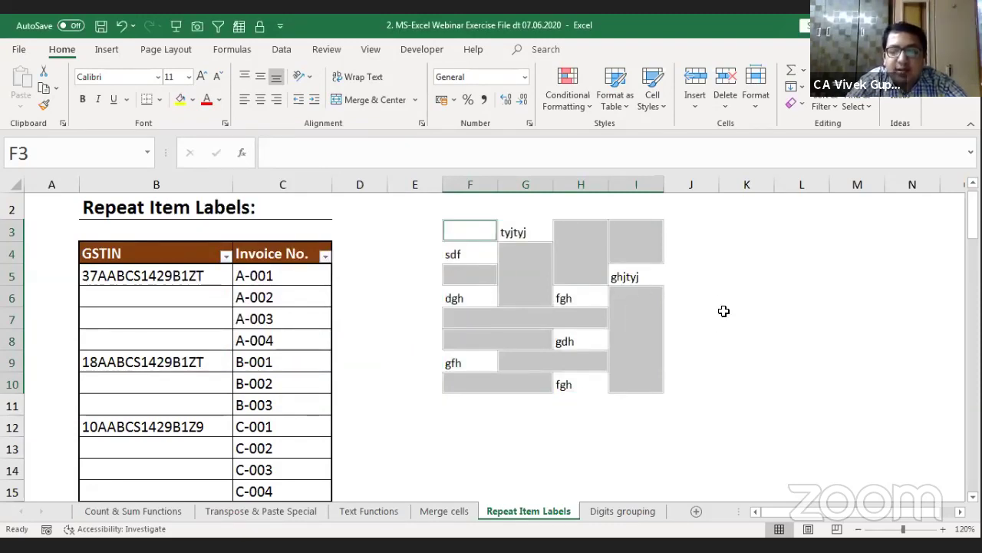
type("0")
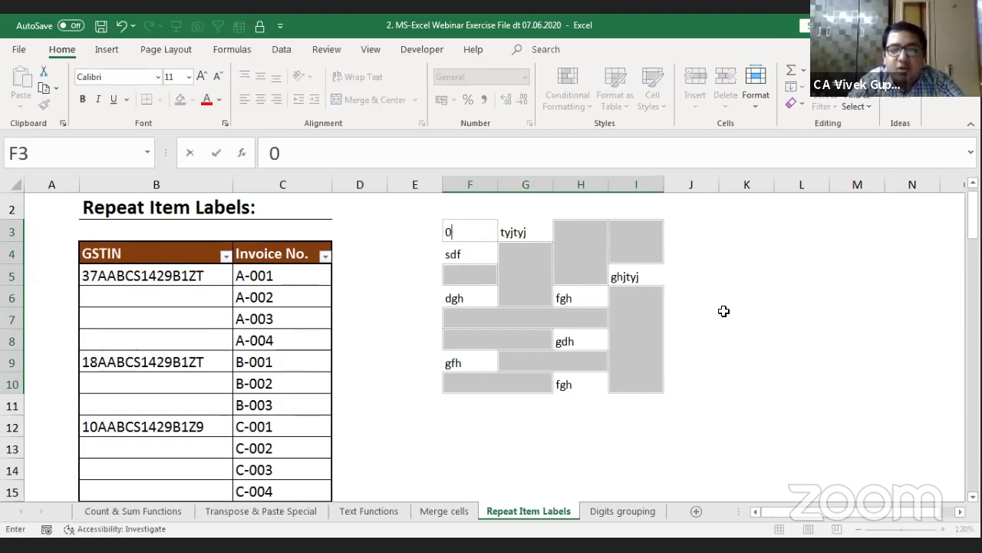
key("ctrl+Return")
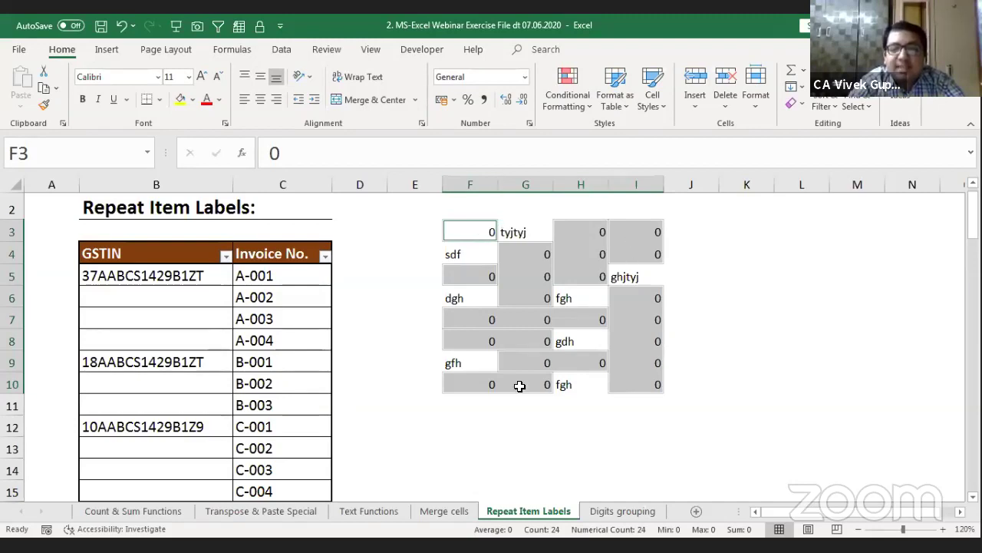
scroll(513, 239, "up", 1)
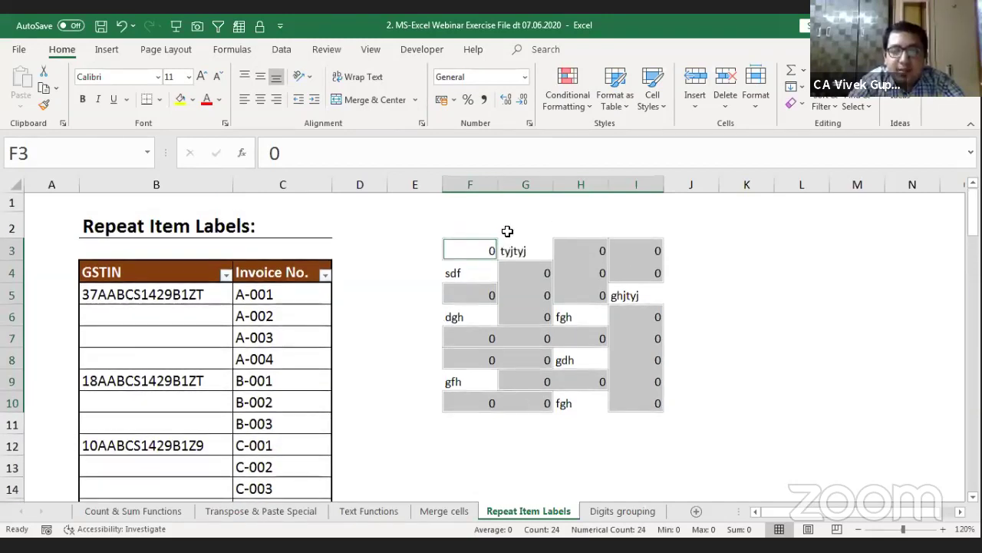
Step: Select the GSTIN column from B5 to its last row and pick only the blank cells via Go To Special
left_click(156, 294)
key("shift+Down")
key("shift+Down")
key("shift+Down")
key("shift+Down")
key("shift+Down")
key("shift+Down")
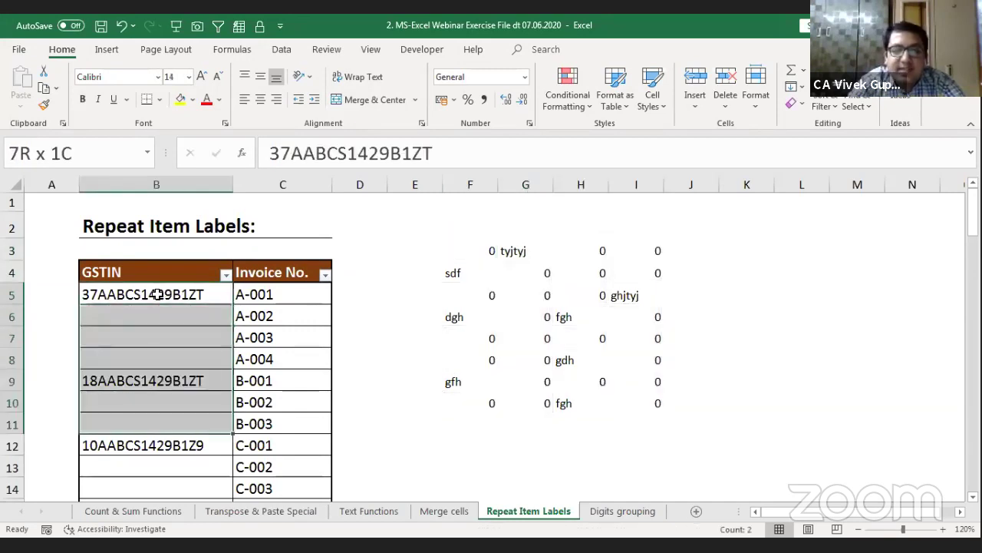
key("shift+Down")
key("shift+Down")
key("shift+Down")
key("shift+Down")
key("shift+Down")
key("shift+Down")
key("shift+Down")
key("shift+Down")
key("shift+Down")
key("shift+Down")
key("shift+Down")
key("shift+Down")
key("shift+Down")
key("shift+Down")
key("shift+Down")
key("shift+Down")
key("shift+Down")
key("shift+Down")
key("shift+Down")
key("shift+Down")
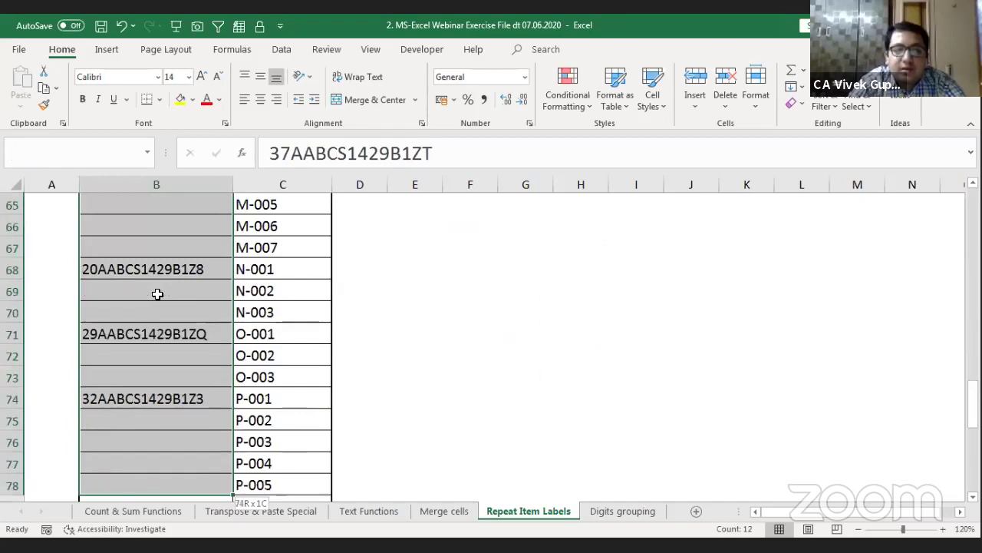
key("shift+Down")
key("shift+Down")
key("shift+Down")
key("shift+Down")
key("shift+Down")
key("shift+Down")
scroll(158, 270, "down", 4)
scroll(162, 230, "up", 5)
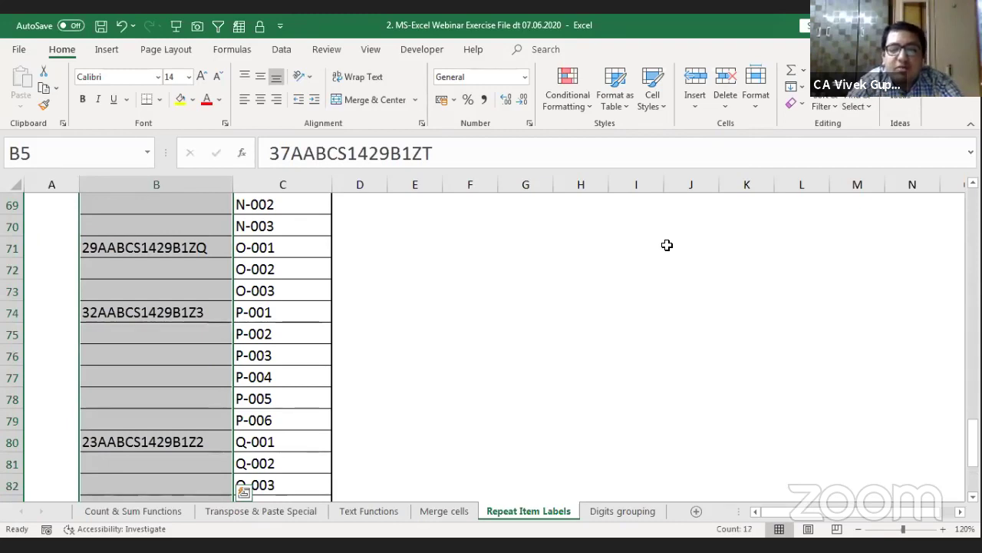
key("F5")
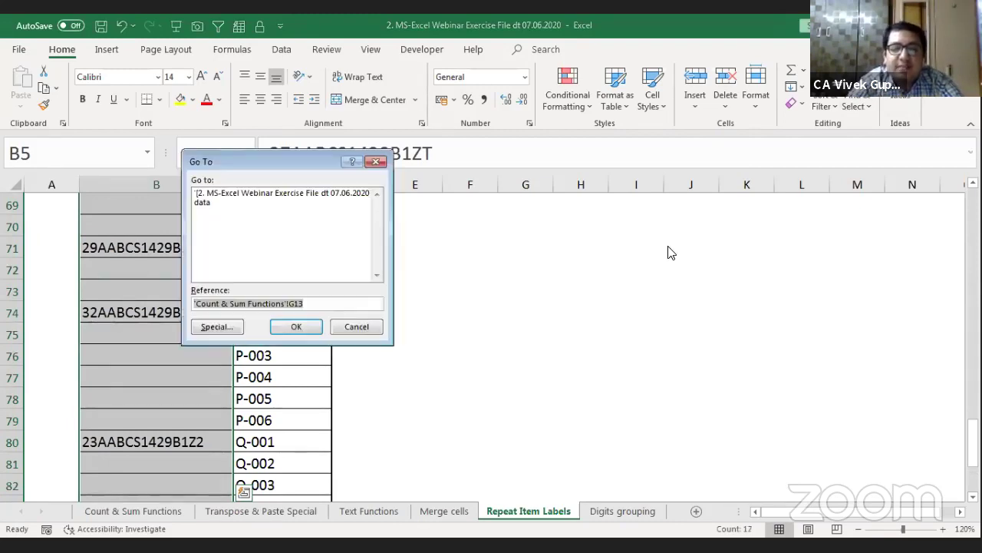
left_click(207, 326)
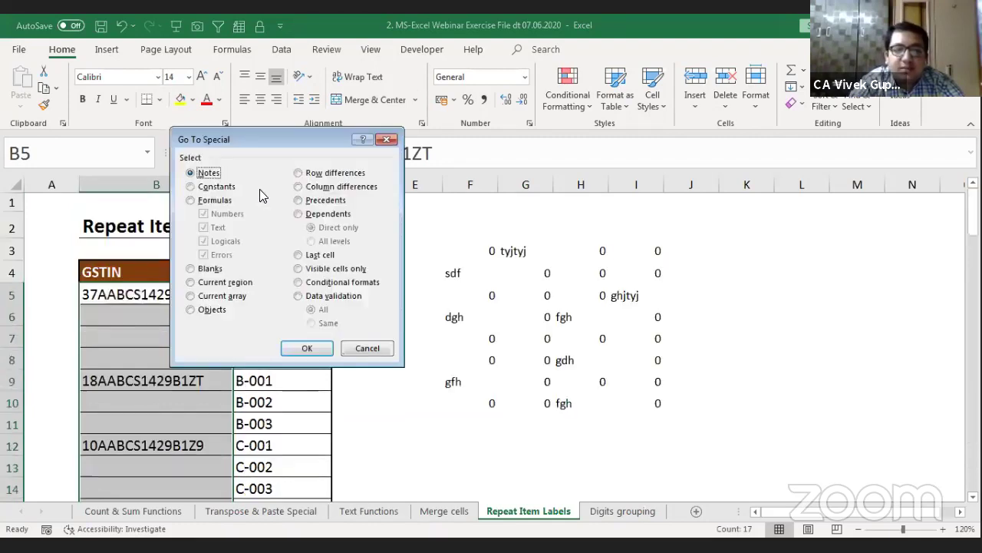
left_click(193, 269)
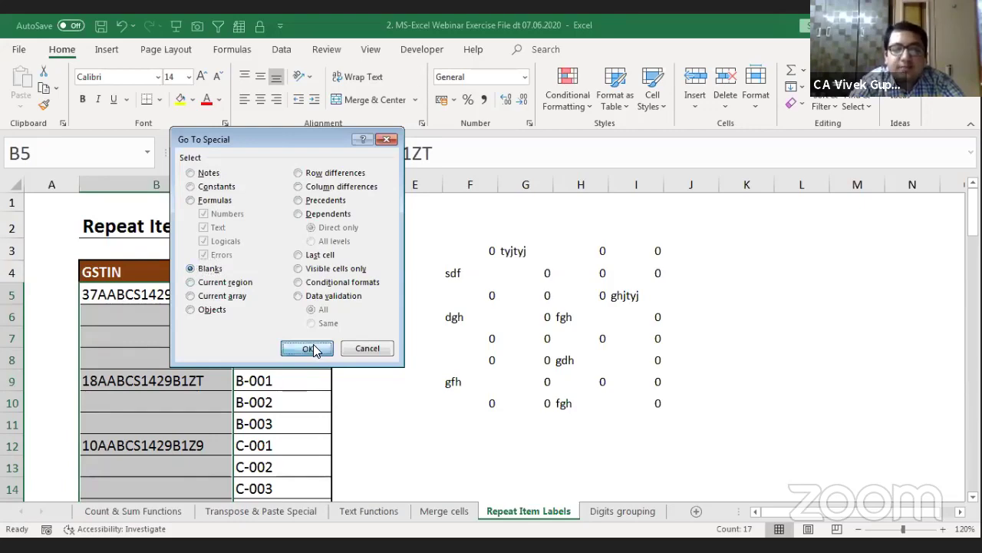
left_click(308, 348)
Step: Fill the blank GSTIN cells with =B5 using Ctrl+Enter and check the result in B6
scroll(314, 344, "down", 6)
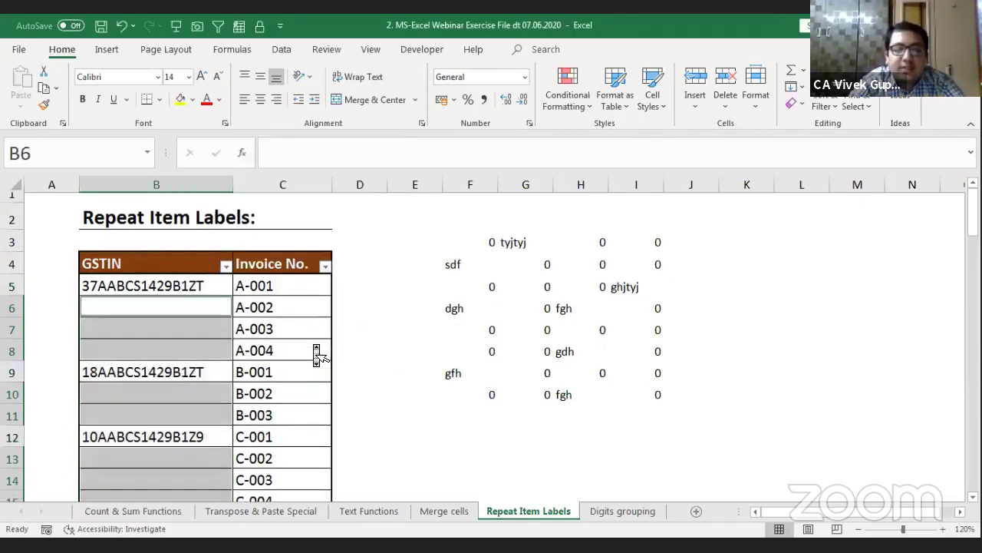
scroll(317, 355, "down", 3)
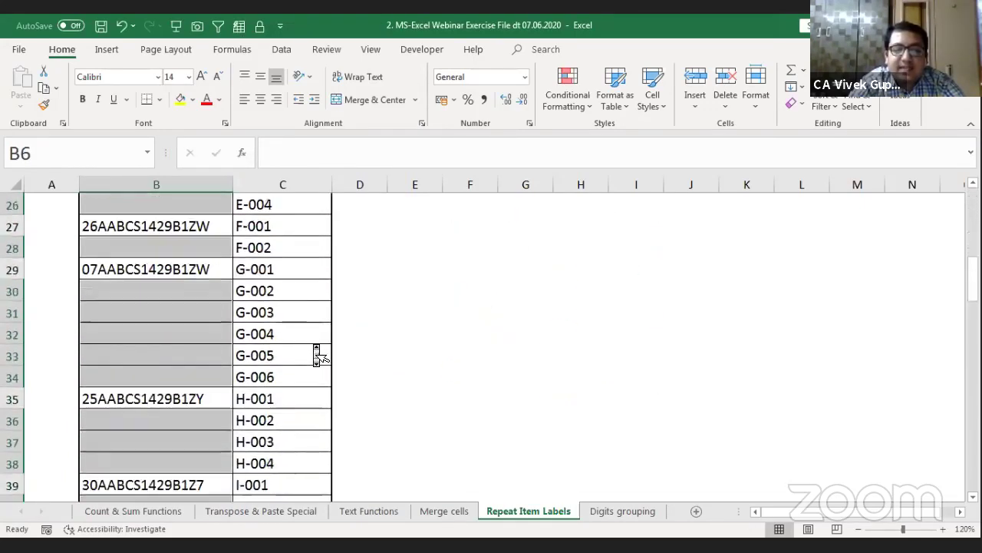
scroll(314, 345, "up", 9)
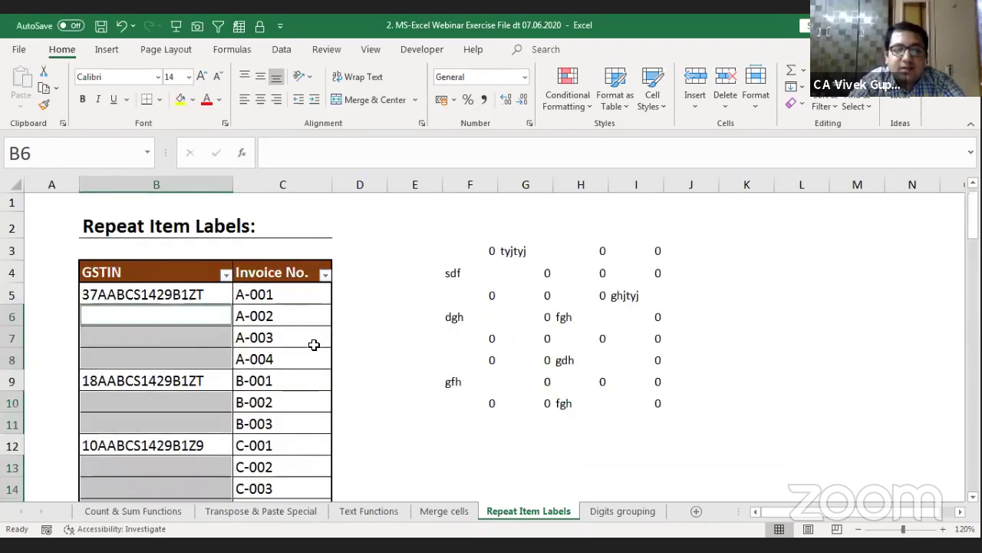
type("=")
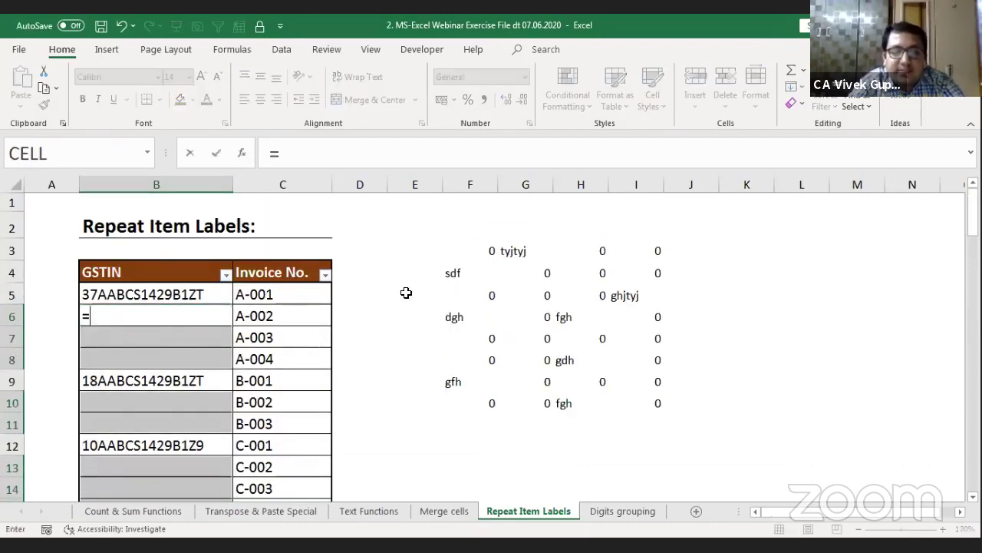
left_click(147, 297)
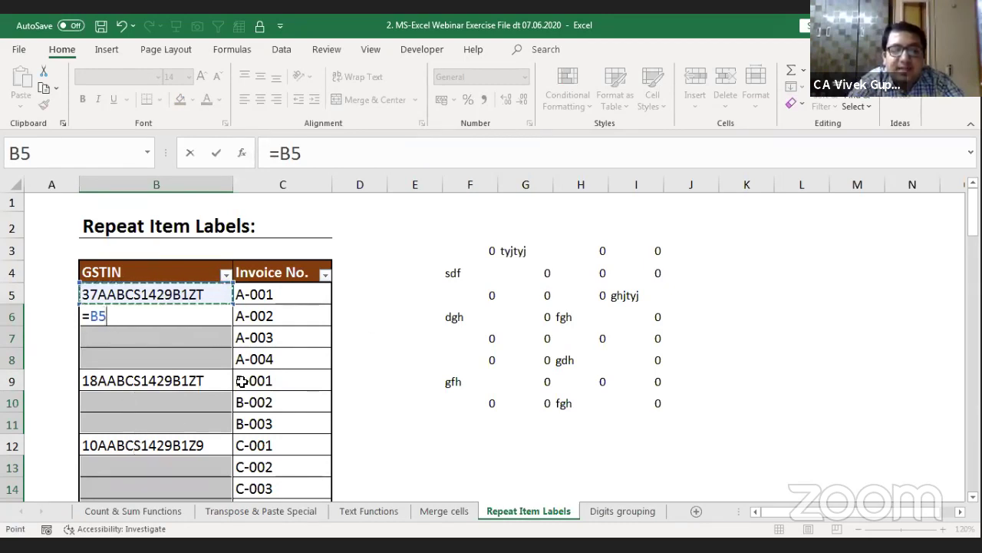
key("ctrl+Return")
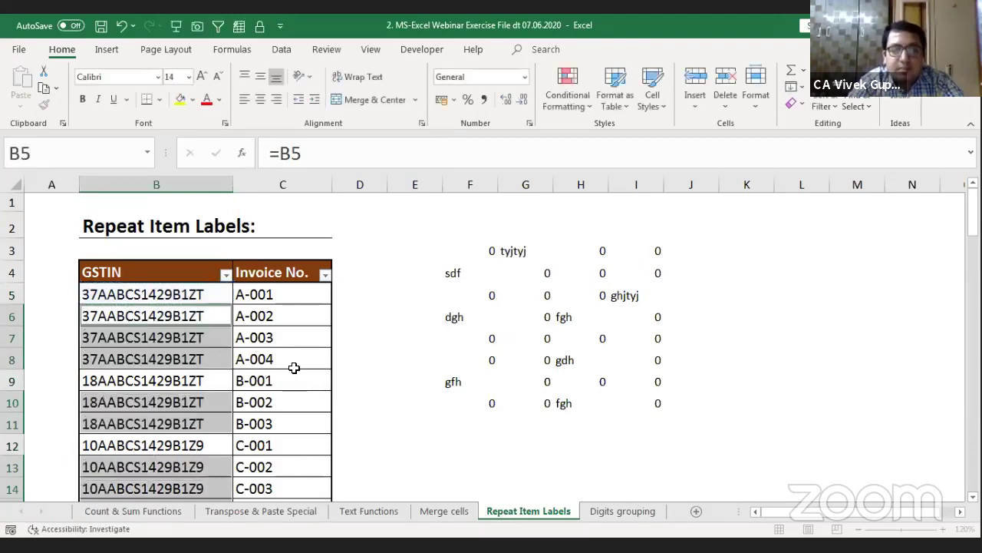
left_click(156, 325)
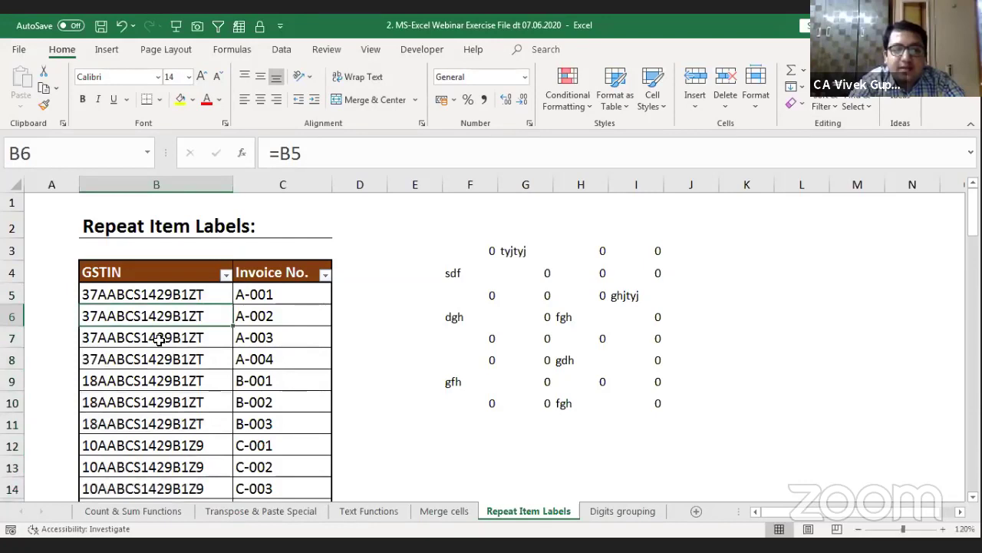
left_click(159, 340)
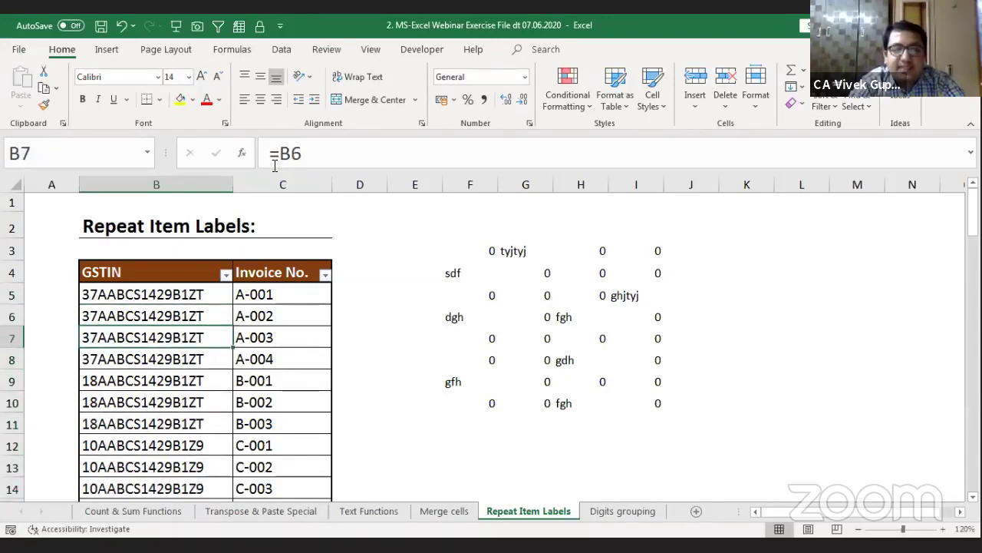
key("F2")
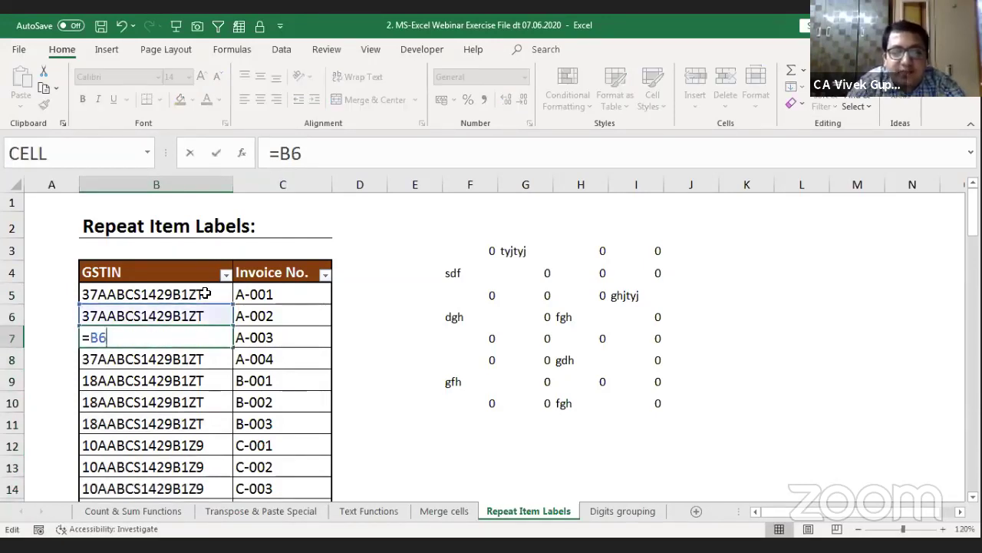
key("Return")
key("F2")
key("Escape")
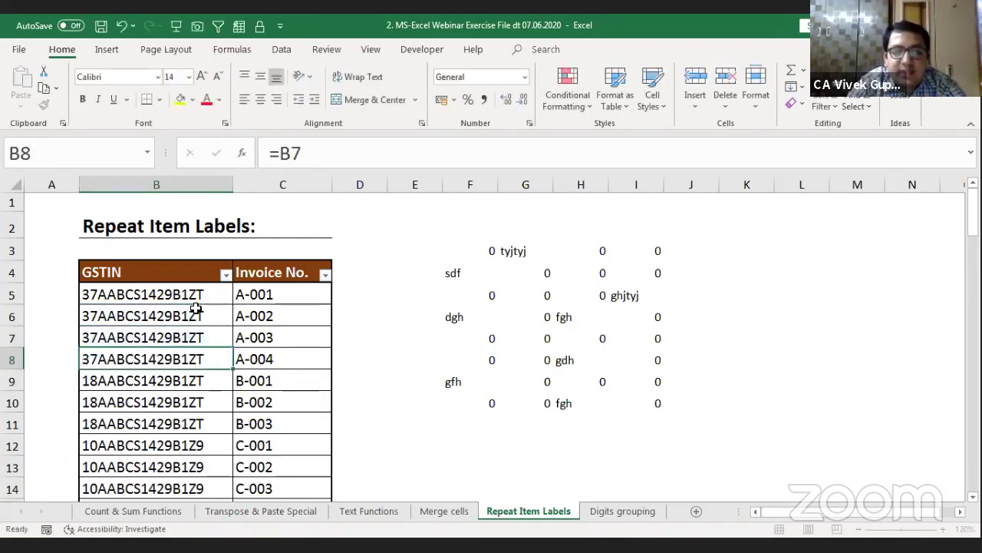
key("Down")
key("F2")
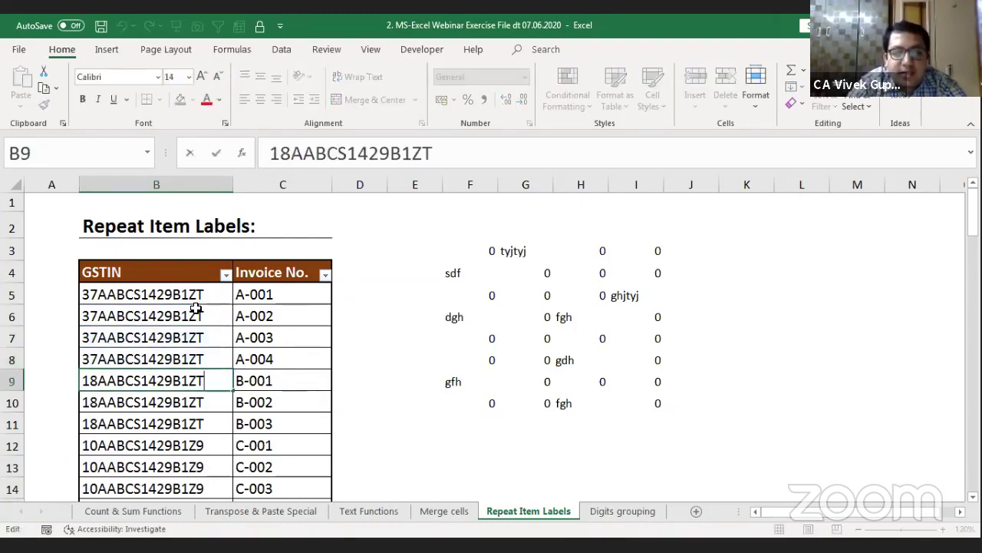
key("Escape")
key("F2")
key("shift+Left")
key("shift+Left")
key("shift+Left")
key("shift+Left")
key("shift+Left")
key("shift+Left")
key("shift+Left")
key("shift+Left")
key("shift+Left")
key("shift+Left")
key("shift+Left")
key("shift+Left")
key("shift+Left")
key("shift+Left")
key("shift+Left")
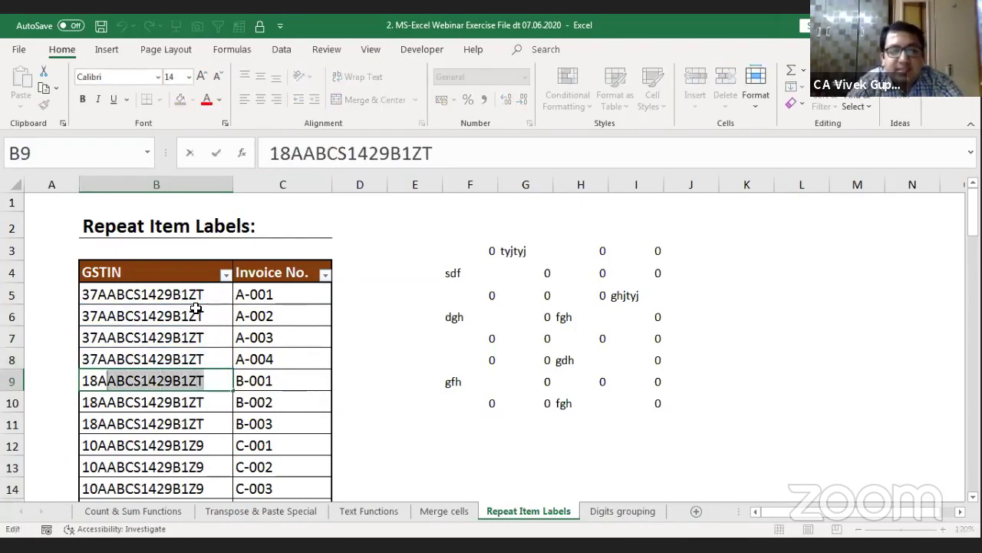
key("Escape")
key("Down")
key("F2")
key("Escape")
key("Down")
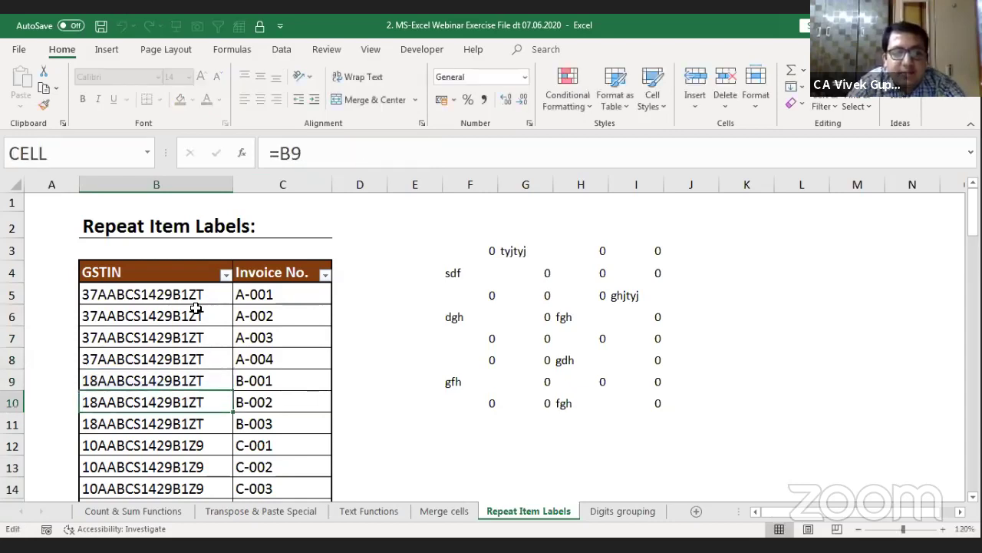
key("F2")
key("Escape")
key("Down")
key("F2")
key("Escape")
key("Down")
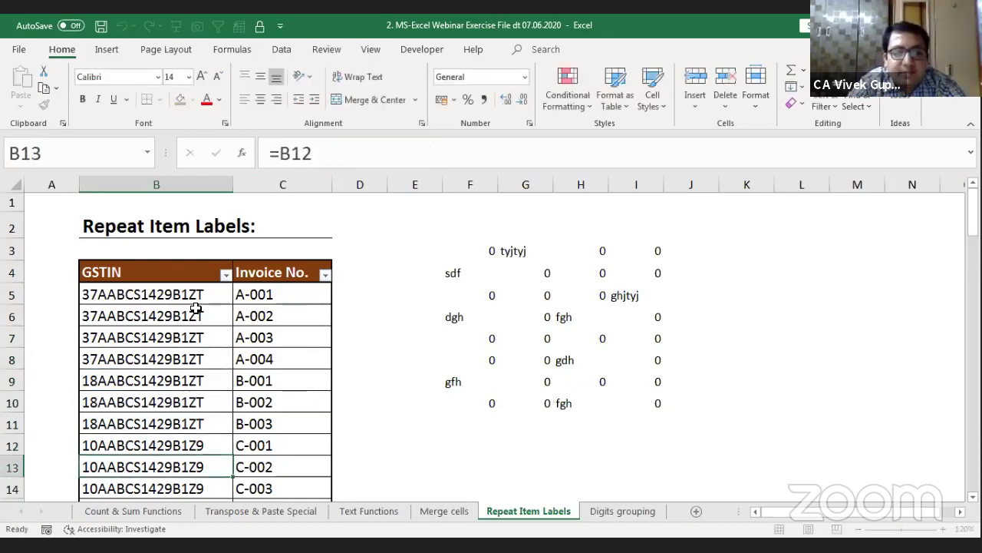
key("F2")
key("Escape")
key("Down")
key("Up")
key("Up")
key("Up")
key("Up")
key("Up")
key("Up")
key("Up")
key("Up")
key("Up")
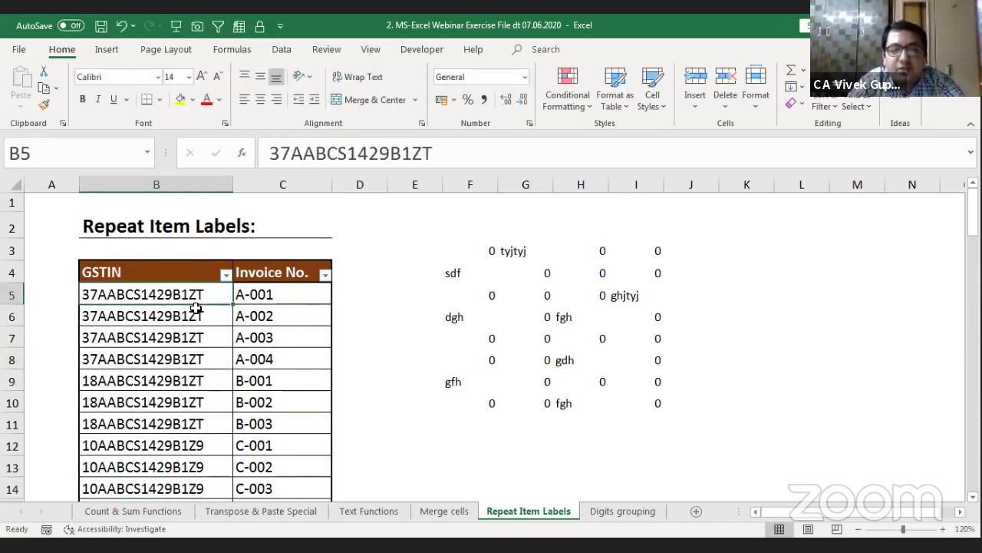
key("Up")
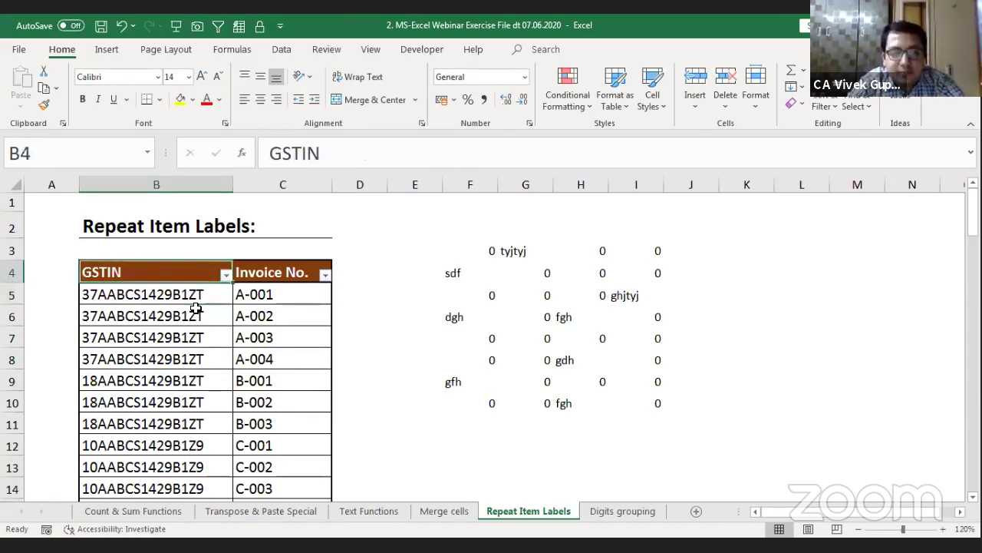
key("Down")
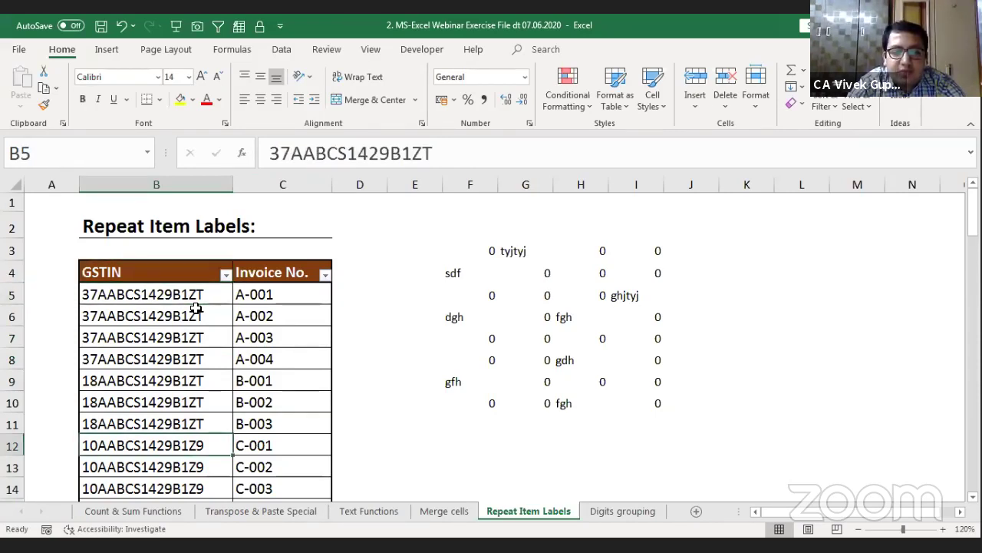
key("Down")
key("Down")
key("Down")
key("Down")
key("Down")
key("Down")
key("Down")
key("ctrl+c")
key("ctrl+Up")
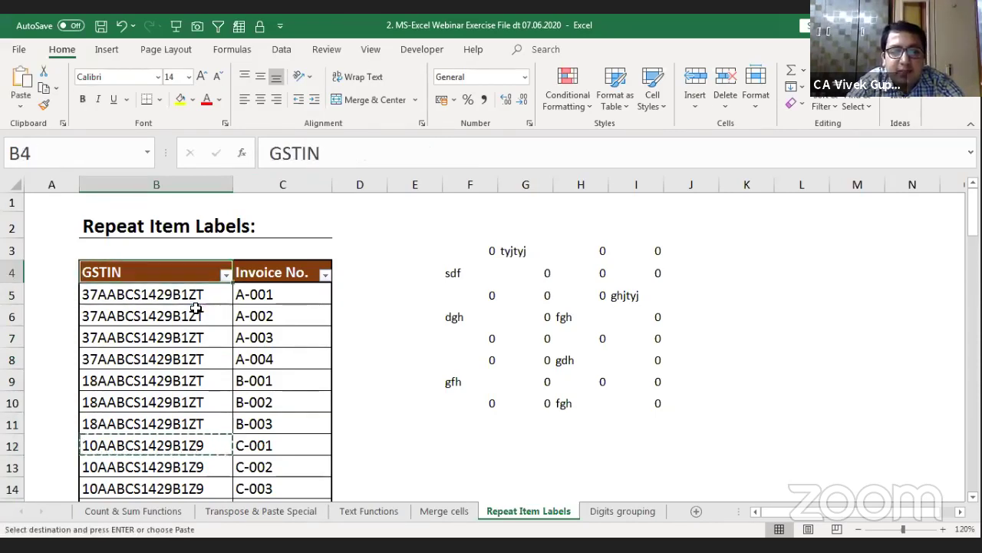
key("alt+Down")
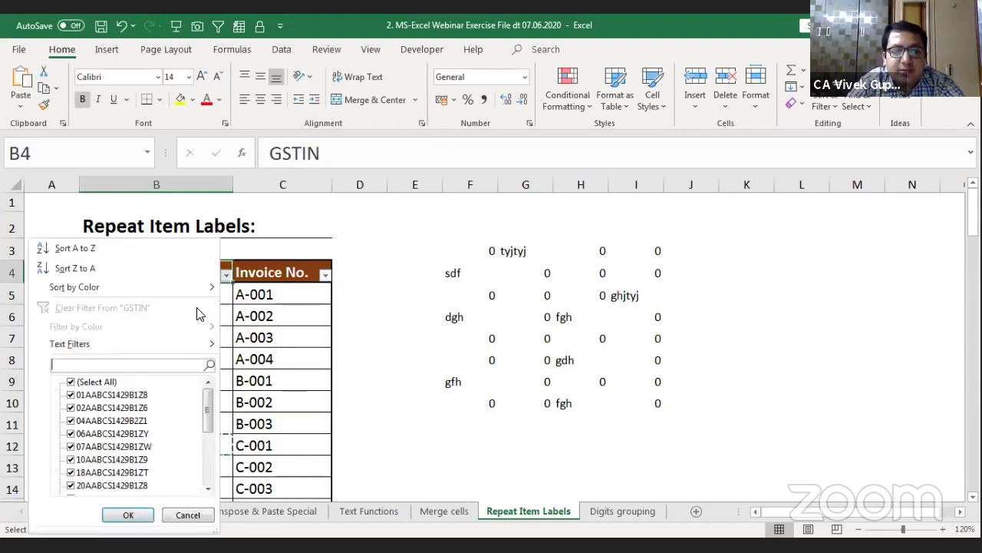
key("ctrl+v")
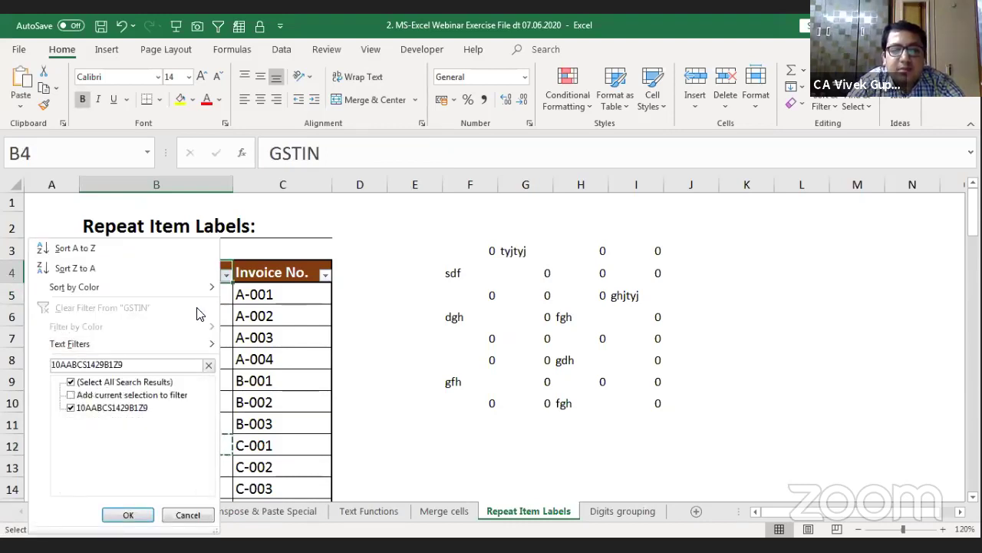
key("Return")
key("Right")
key("Down")
key("ctrl+shift+Down")
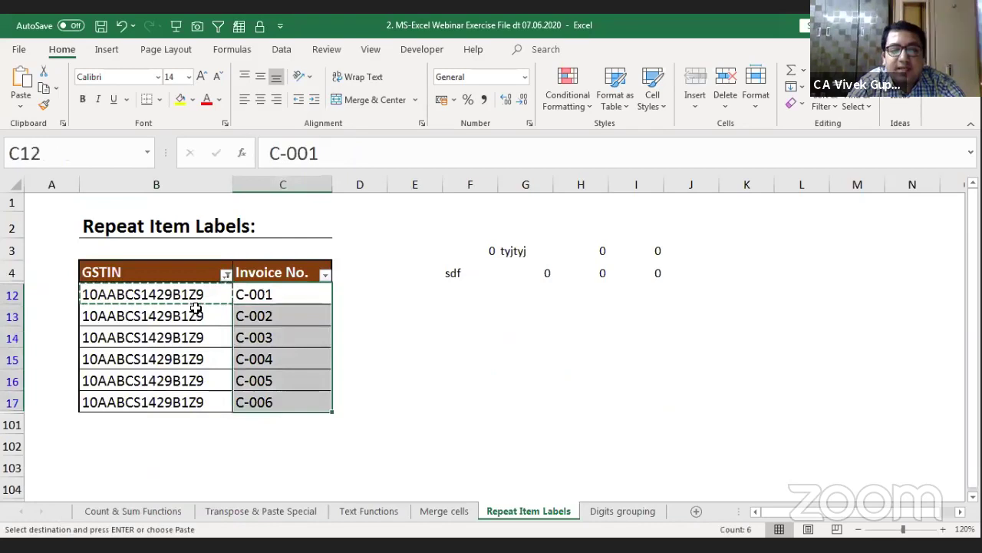
key("Escape")
key("Left")
key("ctrl+shift+Down")
key("ctrl+v")
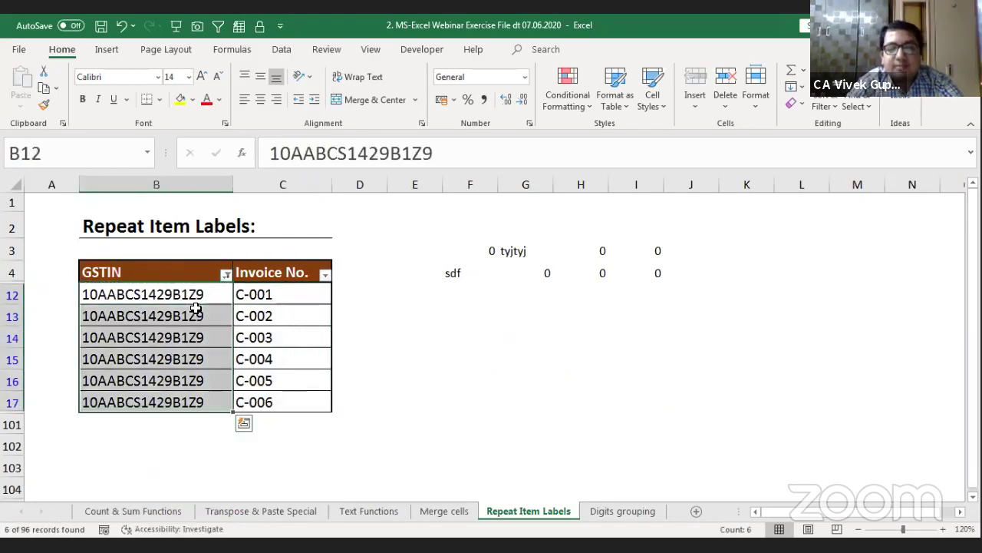
key("Right")
Step: Clear the GSTIN filter so every table row is visible again
key("Left")
key("Up")
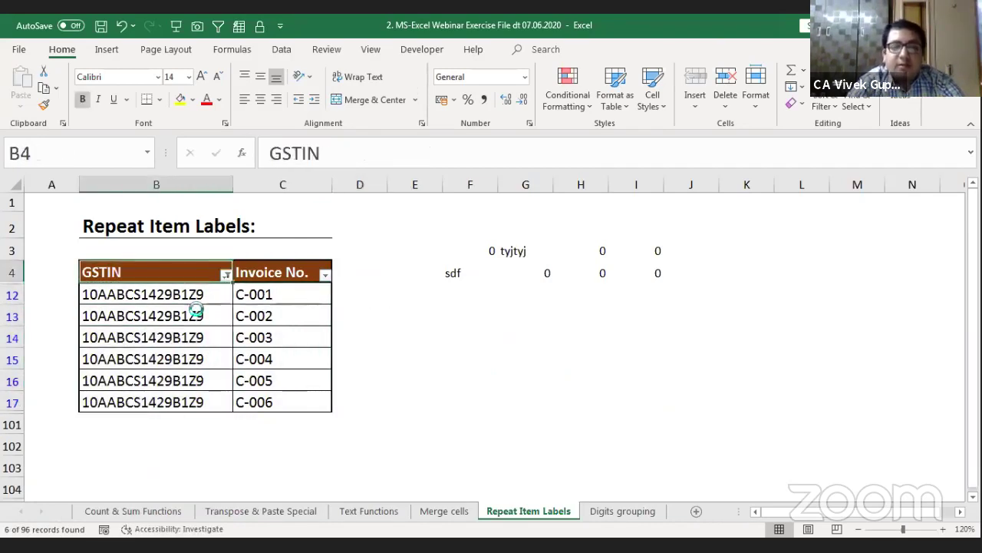
key("alt+Down")
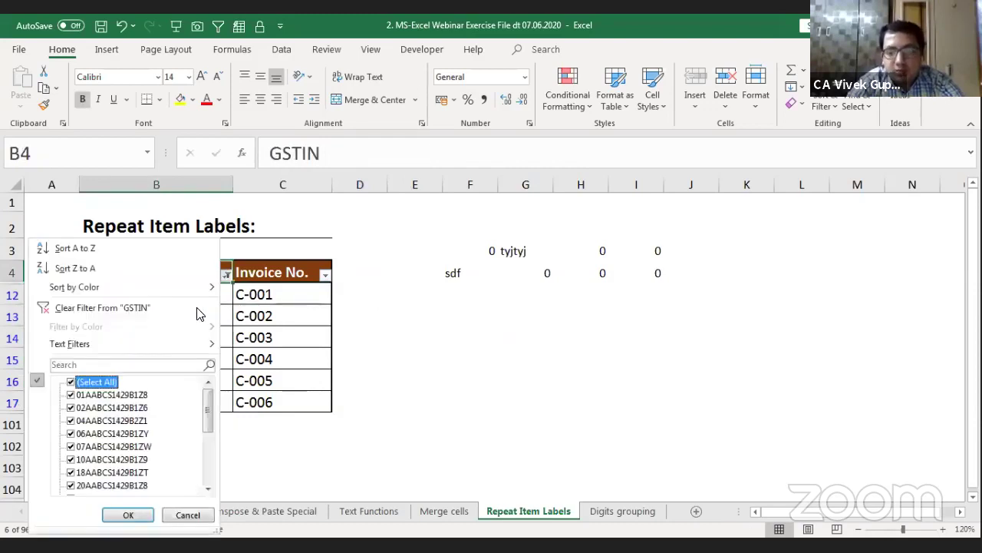
left_click(198, 311)
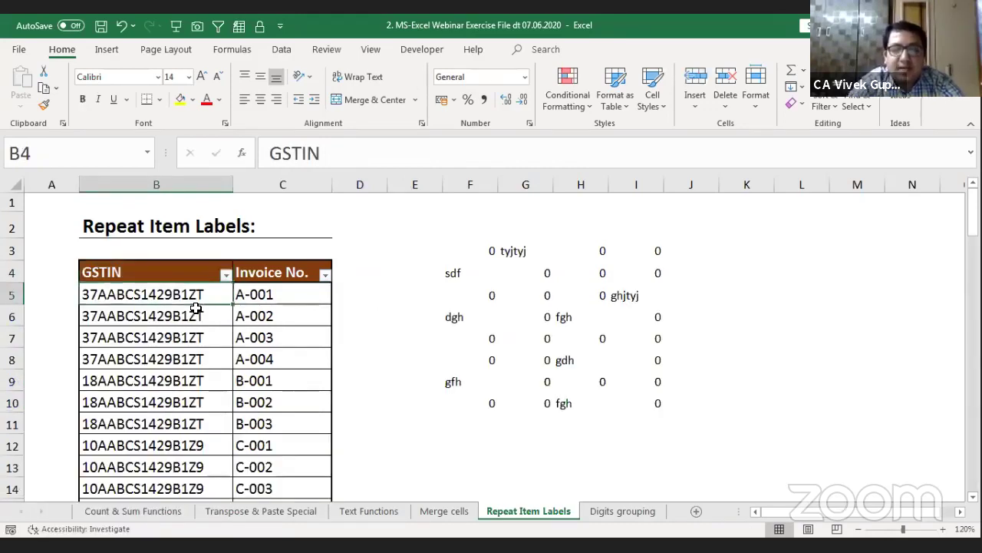
key("Down")
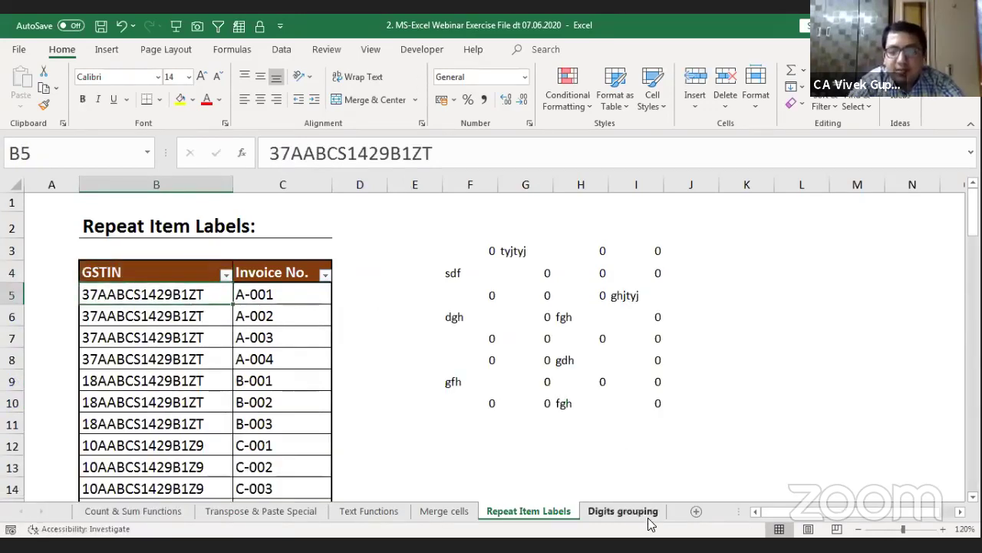
left_click(623, 511)
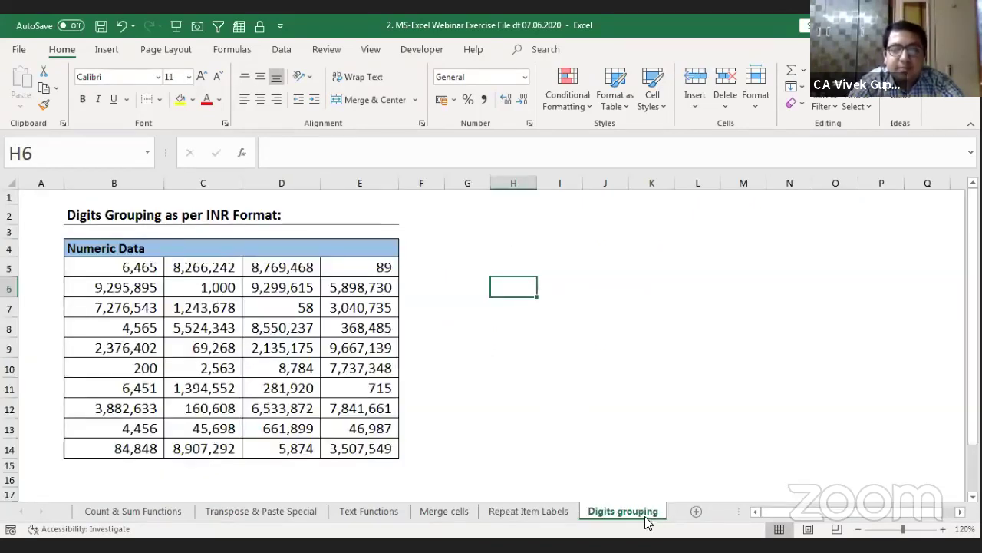
left_click(119, 265)
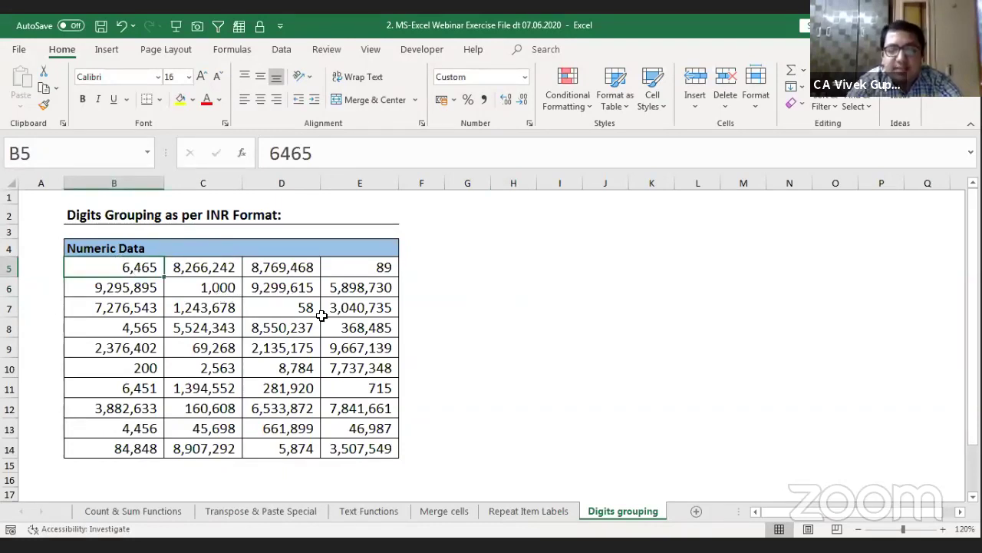
key("shift+Down")
key("shift+Down")
key("shift+Down")
key("shift+Down")
key("shift+Down")
key("shift+Down")
key("shift+Down")
key("shift+Down")
key("shift+Down")
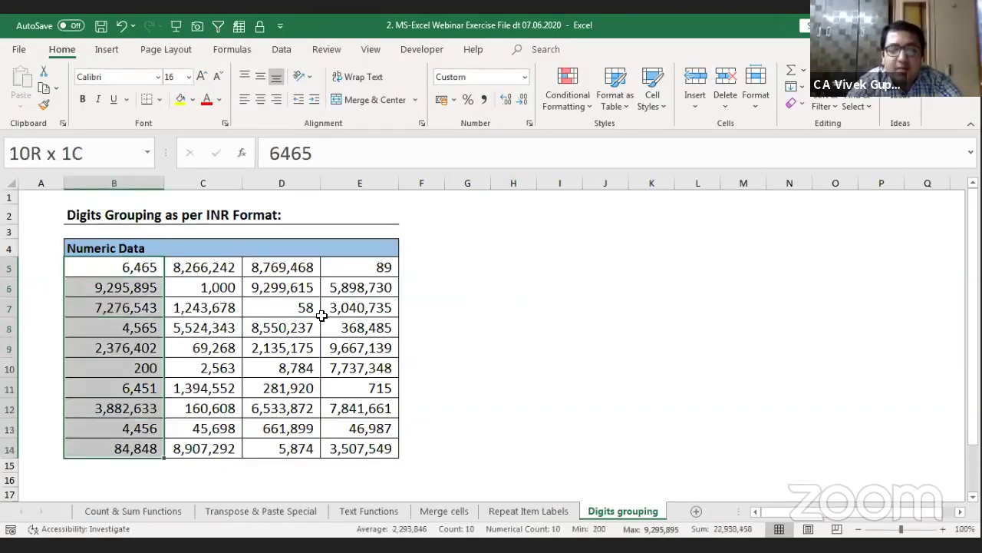
key("shift+Right")
key("shift+Right")
key("shift+Right")
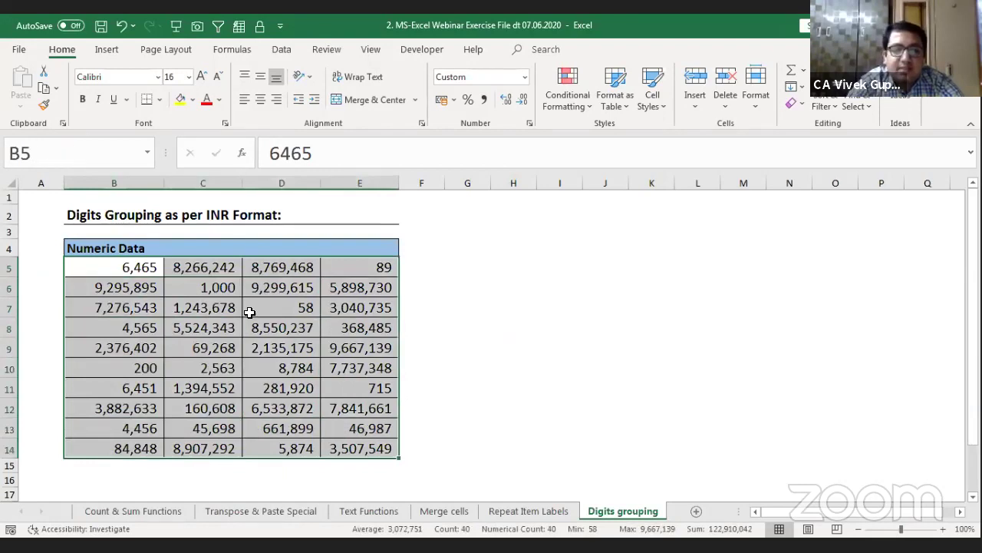
left_click(220, 265)
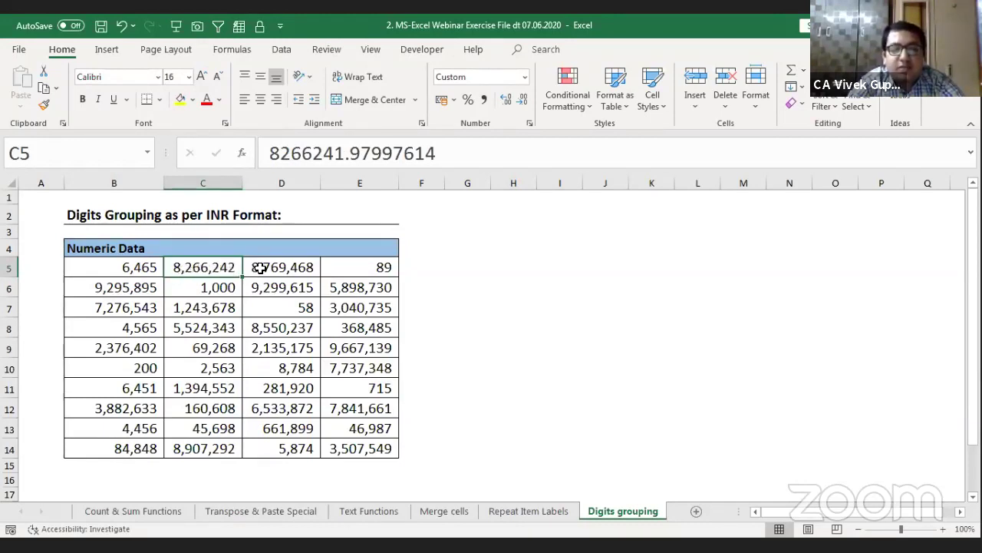
left_click(266, 268)
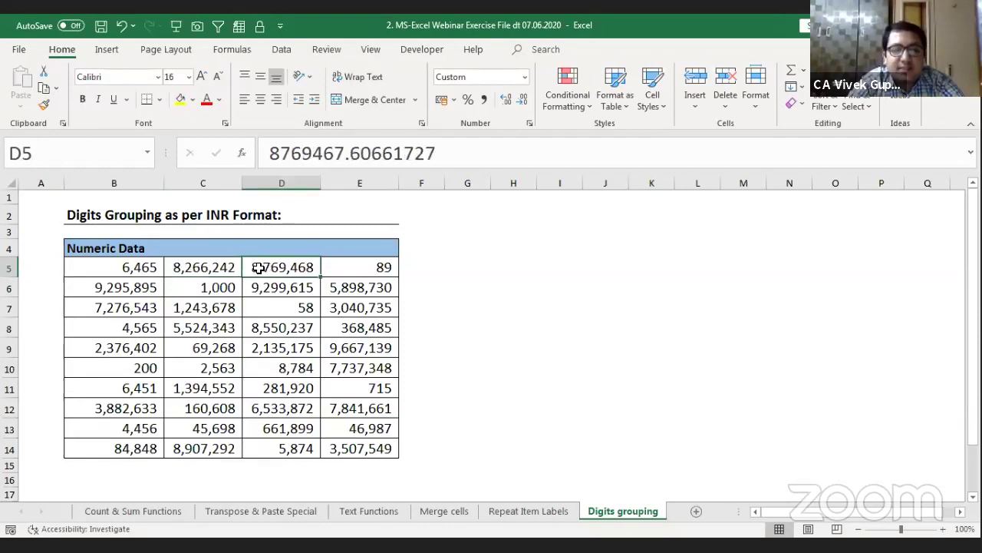
left_click(134, 269)
left_click_drag(149, 269, 340, 449)
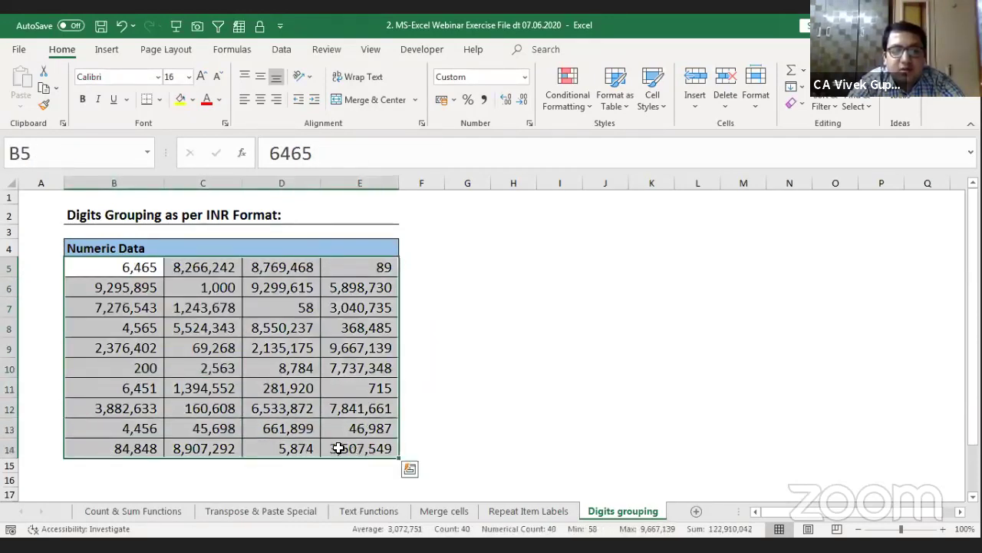
left_click(338, 448)
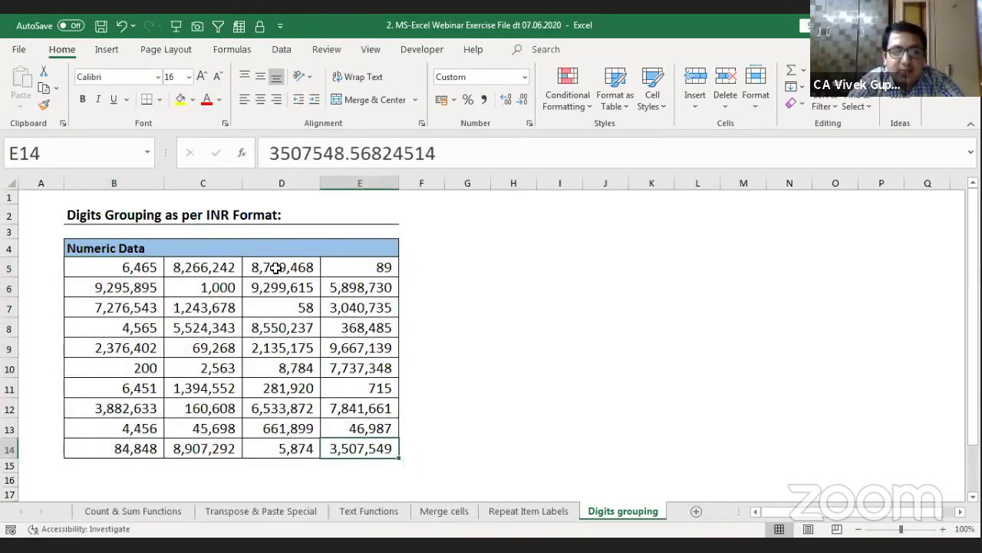
left_click(409, 280)
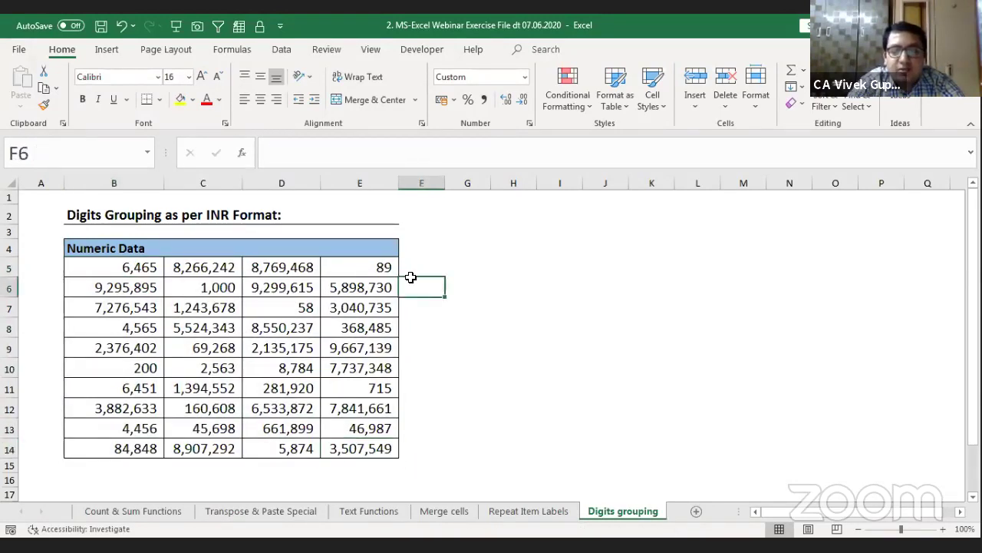
type("82")
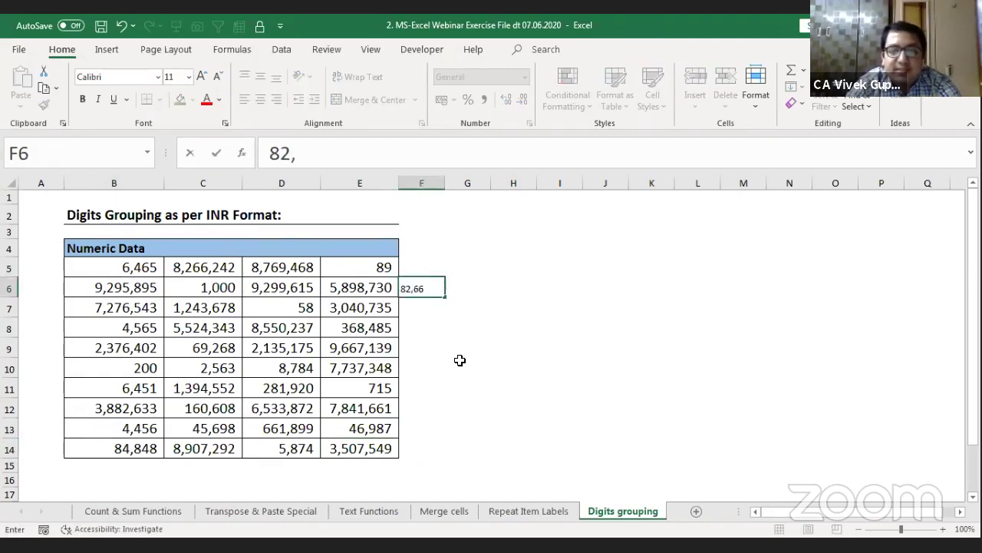
type(",66,242")
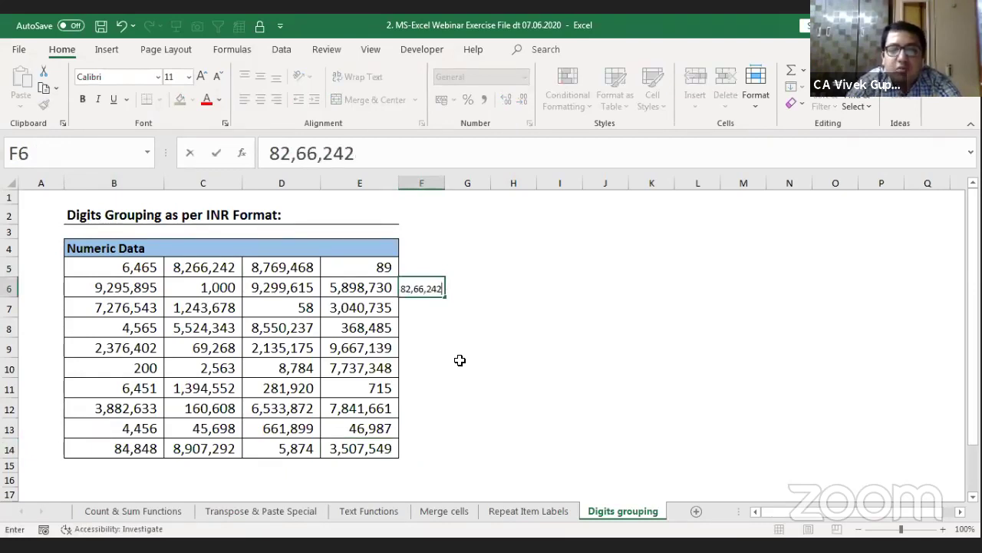
key("Return")
key("Up")
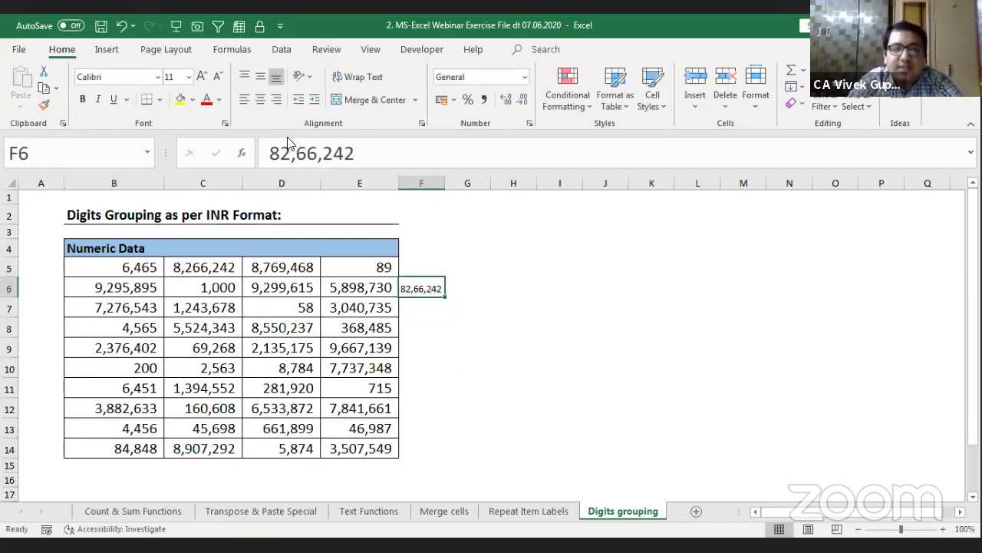
left_click(202, 76)
left_click(201, 77)
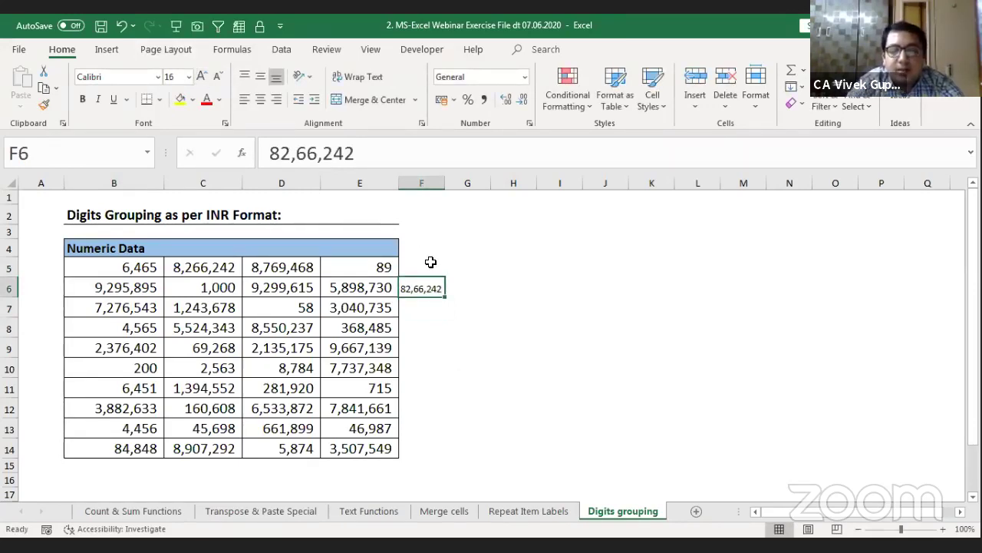
key("Left")
key("Left")
key("Left")
key("Up")
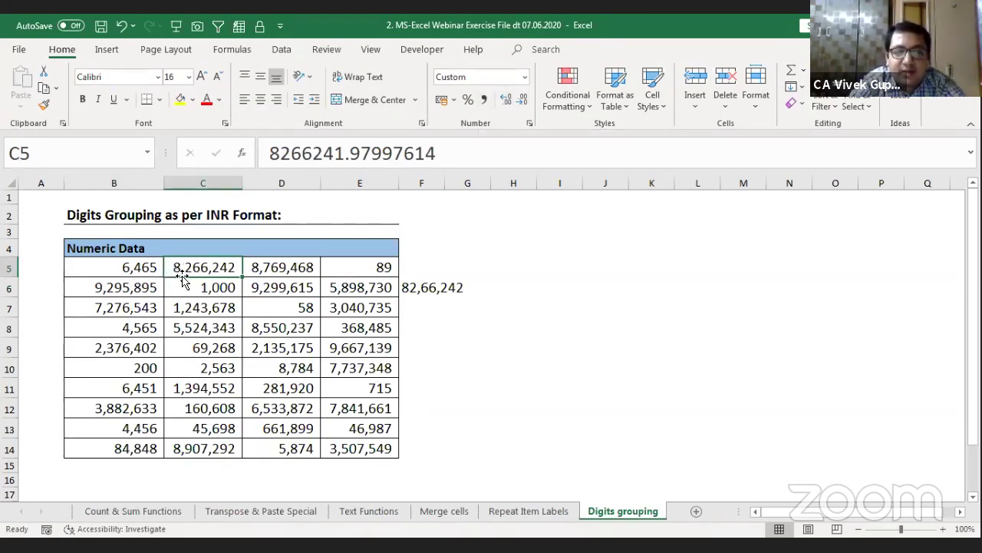
left_click(409, 298)
key("Delete")
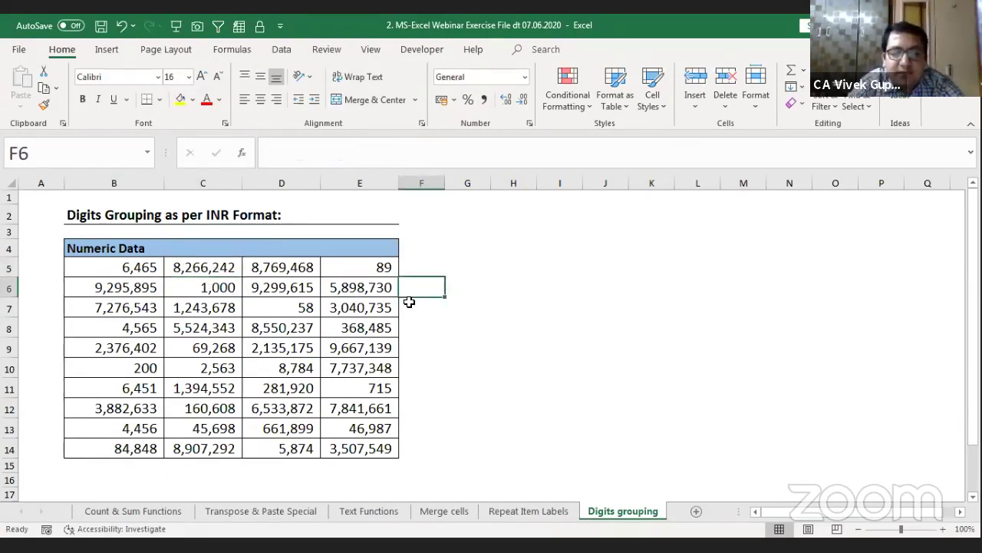
key("Left")
key("Left")
key("Left")
key("Left")
key("Up")
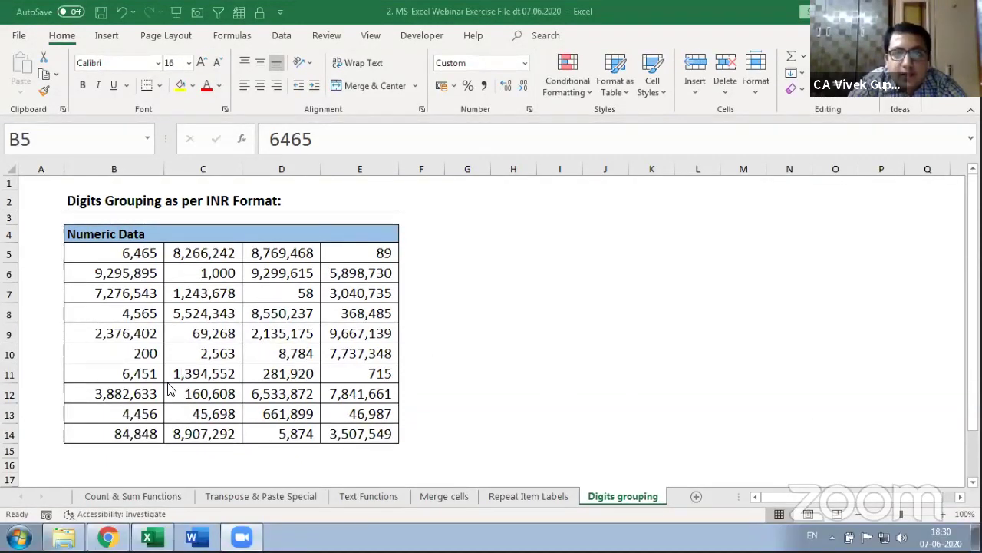
Step: Go to Control Panel's Region and Language and open the Additional settings number format page
left_click(20, 537)
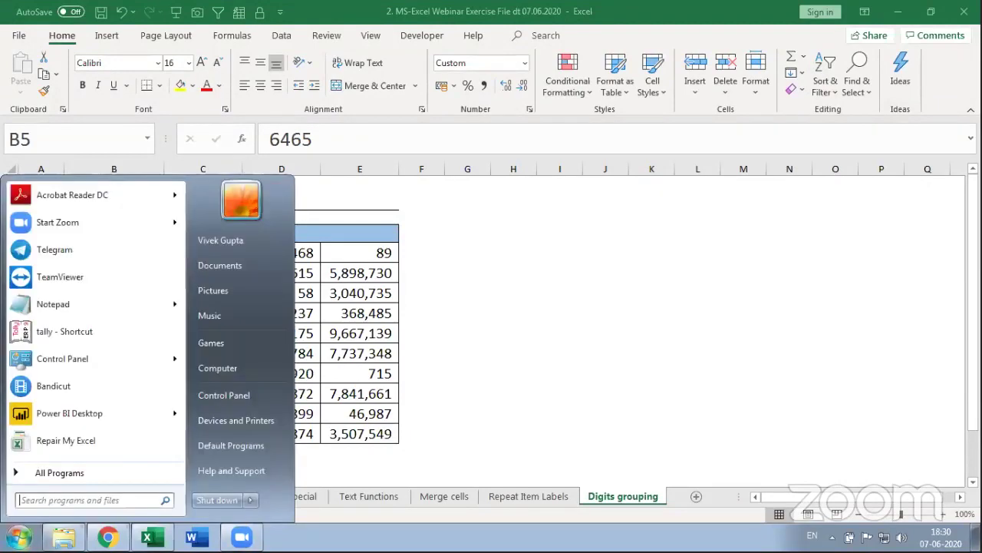
left_click(241, 399)
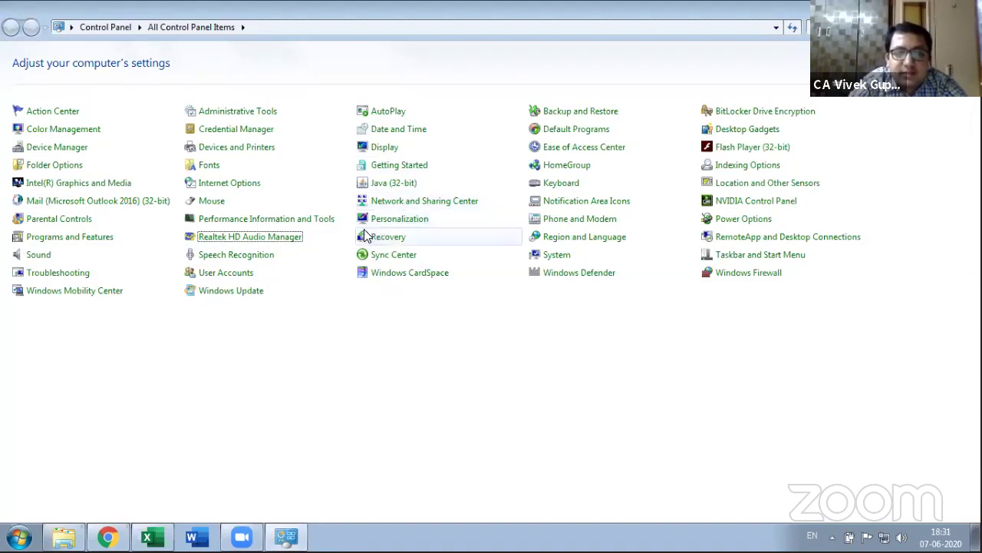
left_click(570, 240)
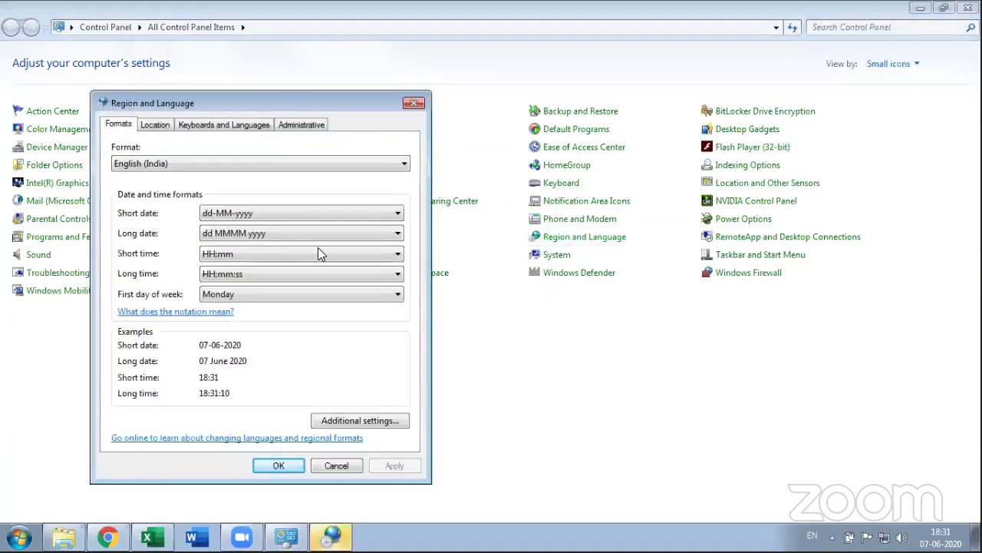
left_click(335, 421)
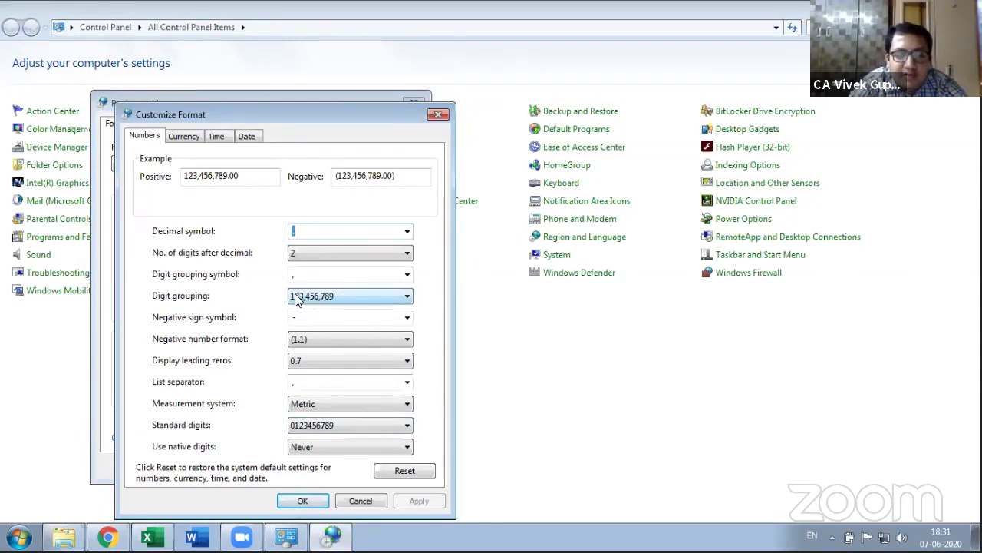
Step: Change Numbers and Currency digit grouping to 12,34,56,789, then apply and confirm
left_click(353, 295)
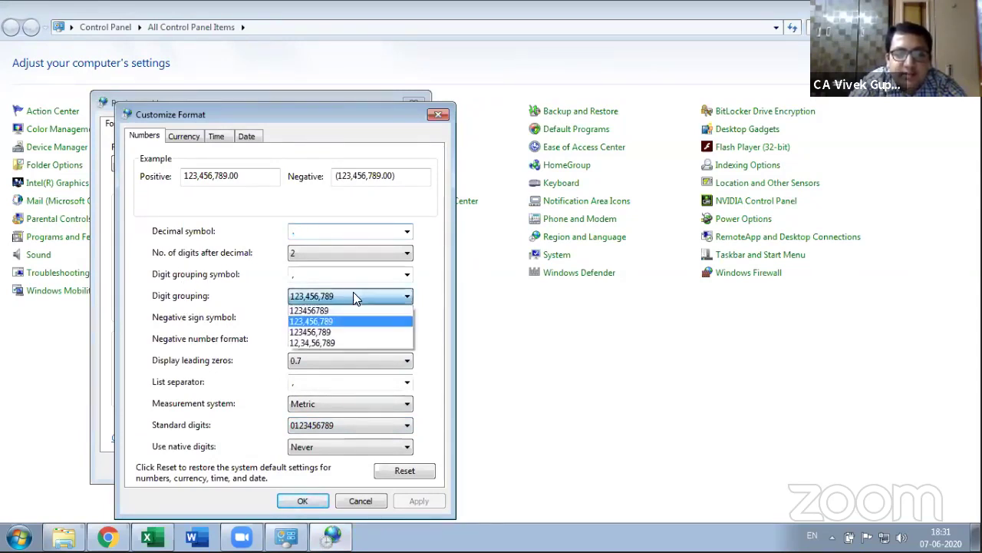
left_click(329, 343)
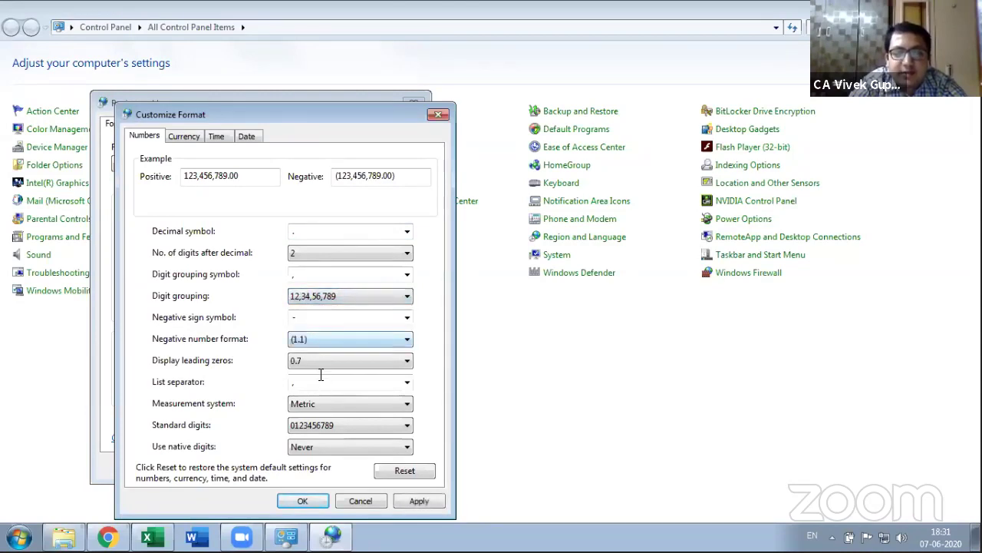
left_click(196, 136)
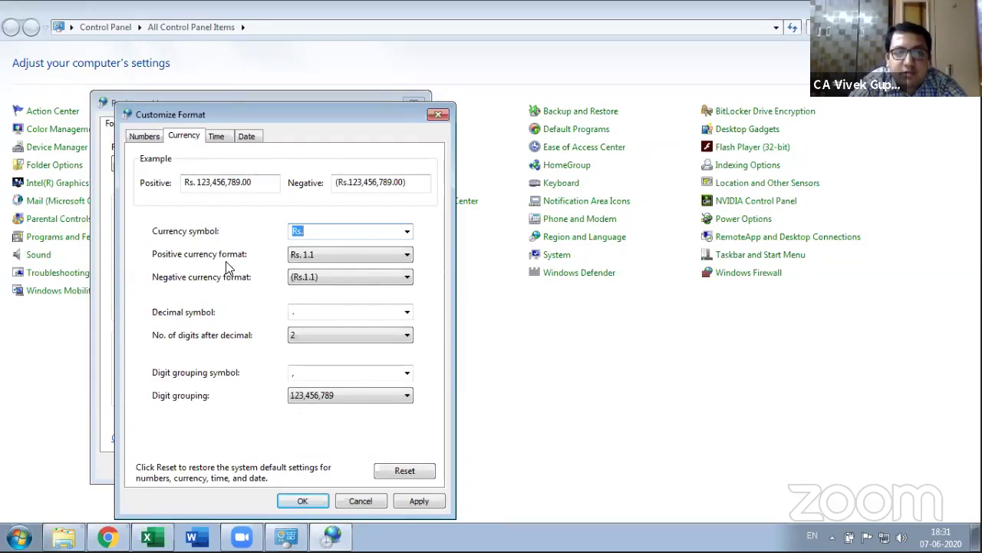
left_click(310, 395)
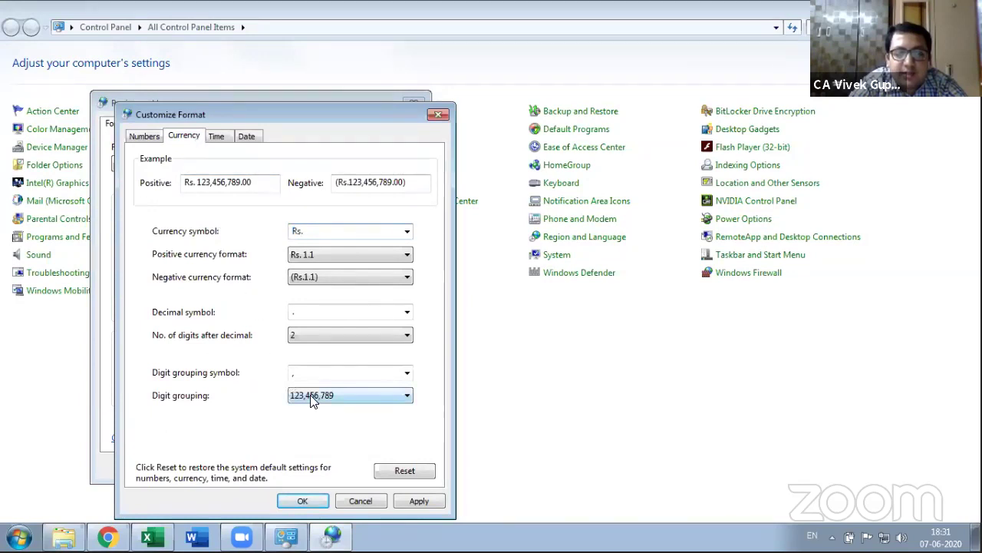
left_click(310, 442)
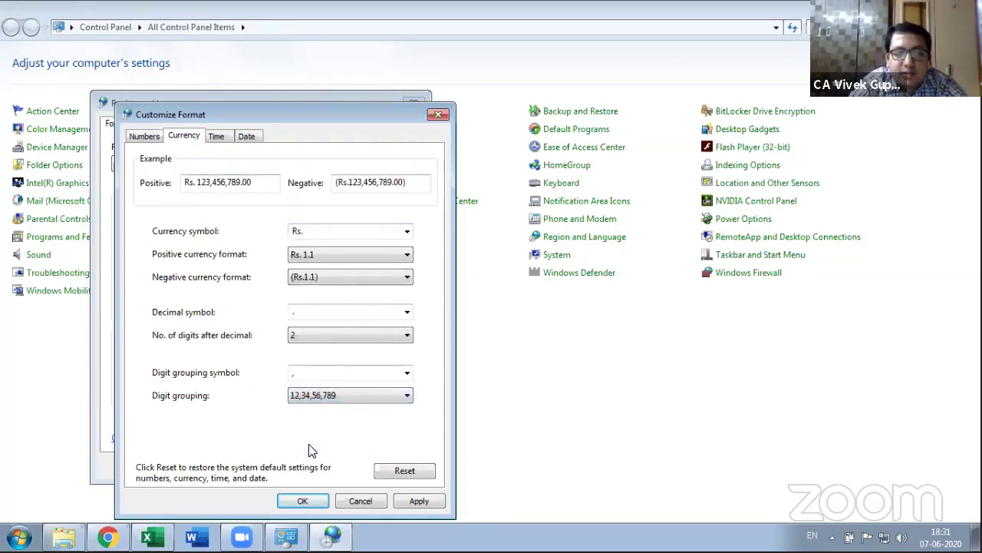
left_click(407, 500)
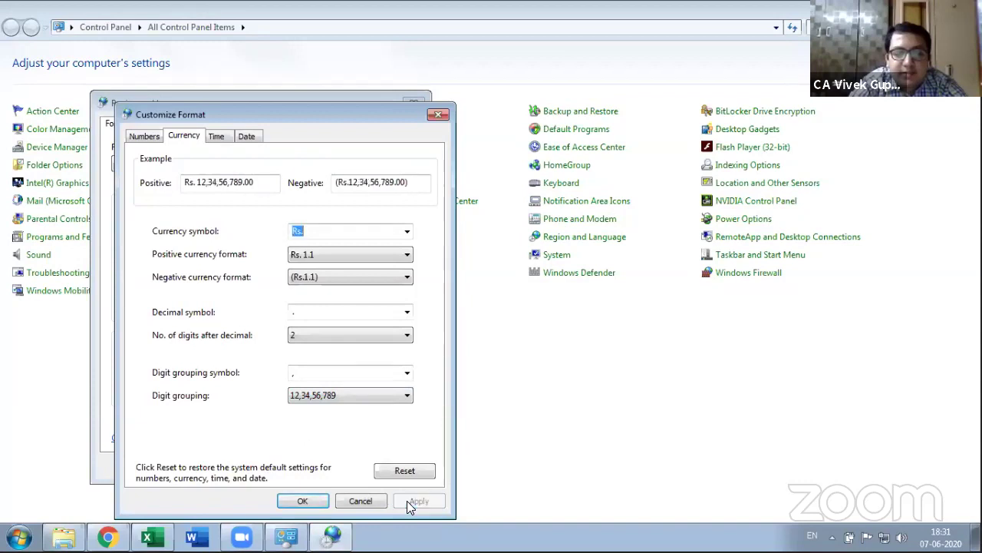
left_click(321, 502)
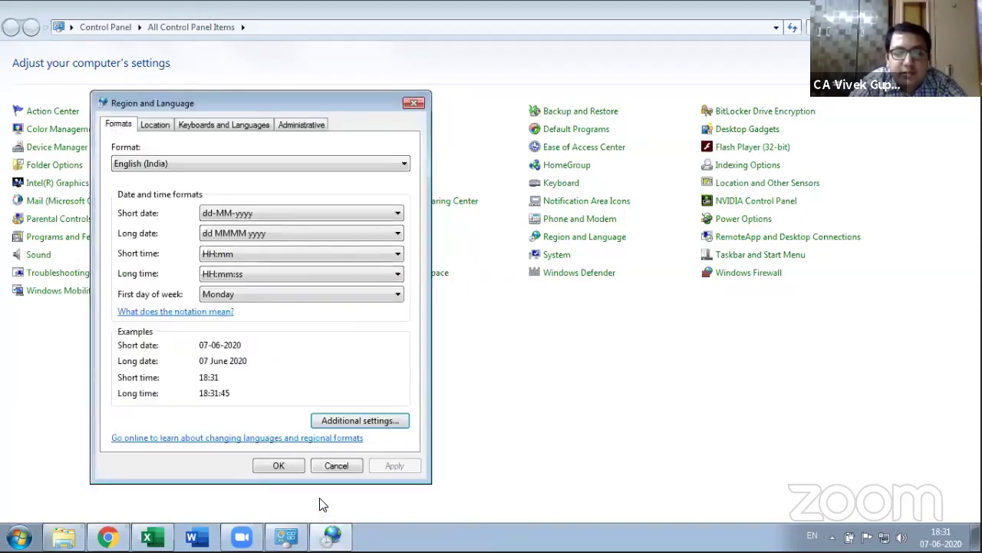
Step: Apply and confirm the Region and Language change, then return to Excel
left_click(379, 464)
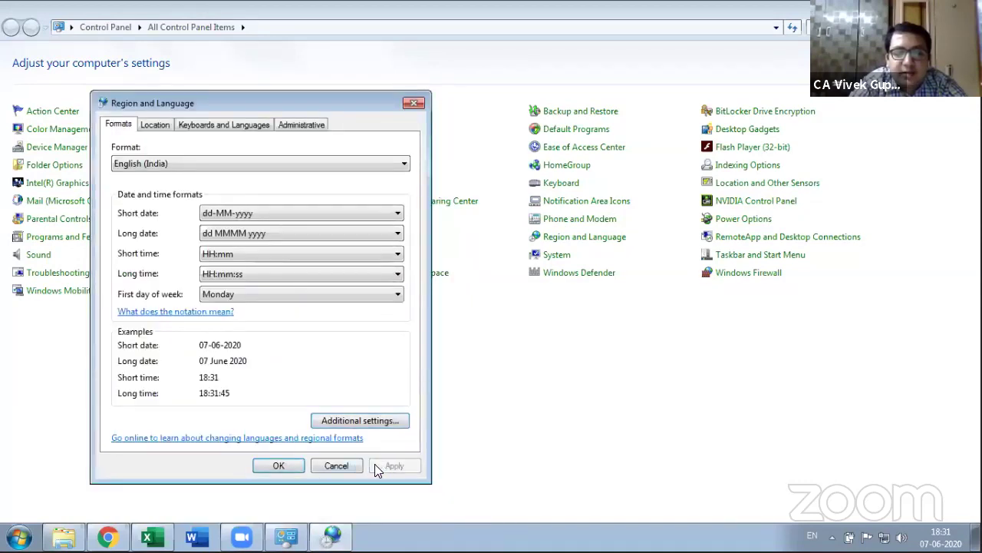
left_click(285, 461)
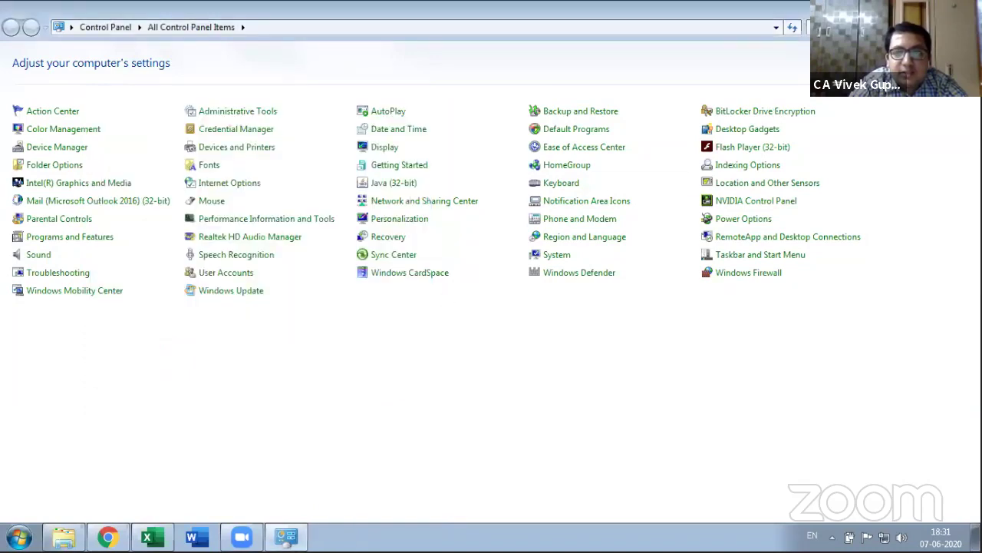
left_click(969, 6)
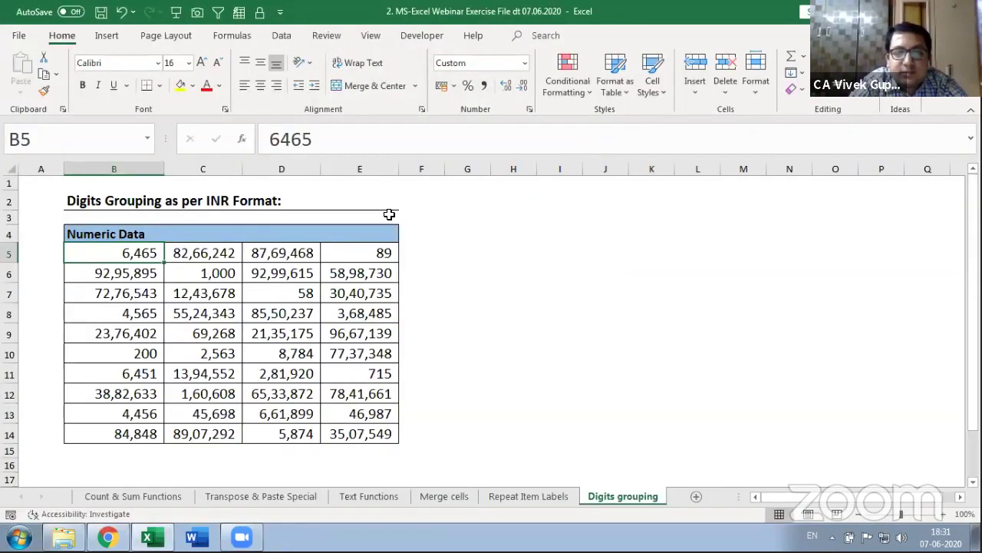
Step: Check that the Digits grouping values now read in lakh style like 82,66,242, then go to Thank You
left_click(154, 331)
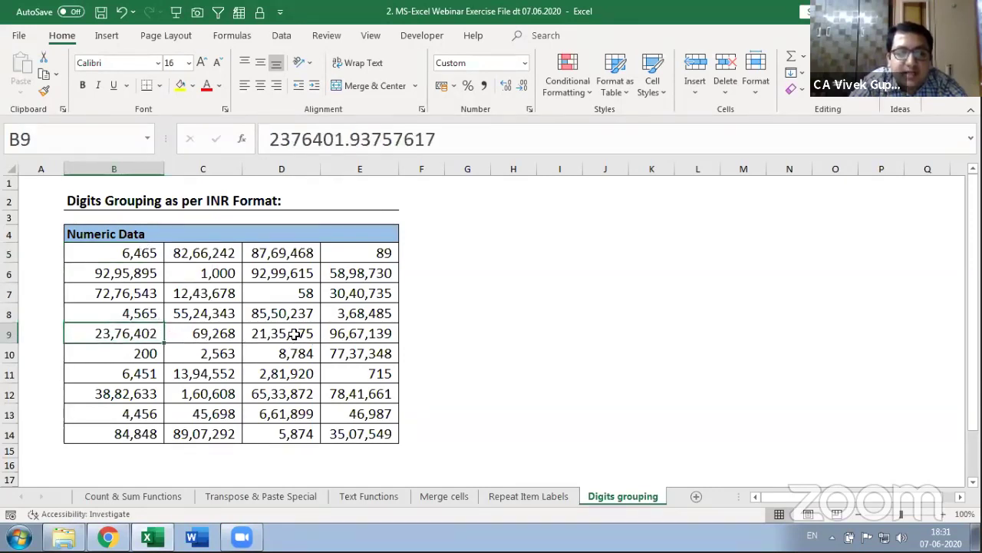
left_click(203, 317)
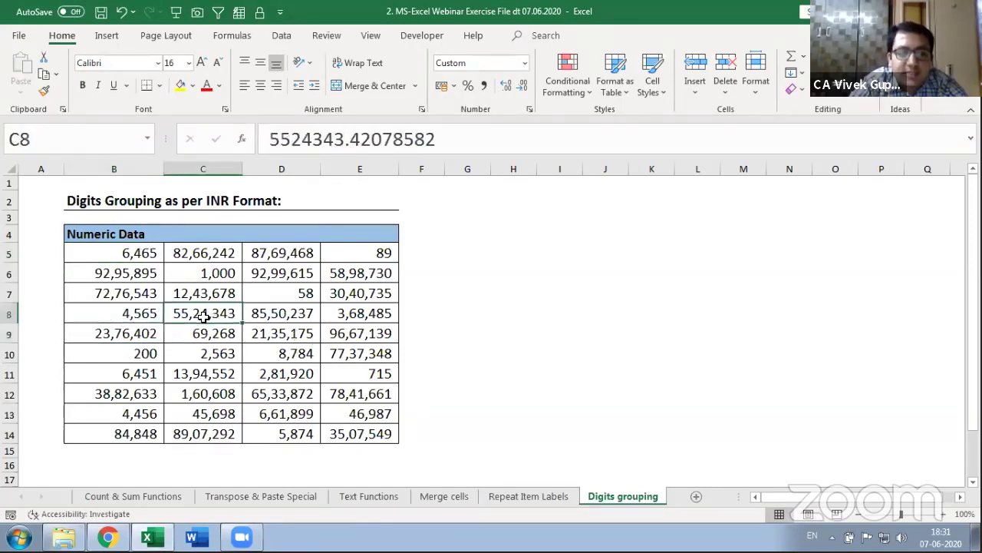
left_click(205, 252)
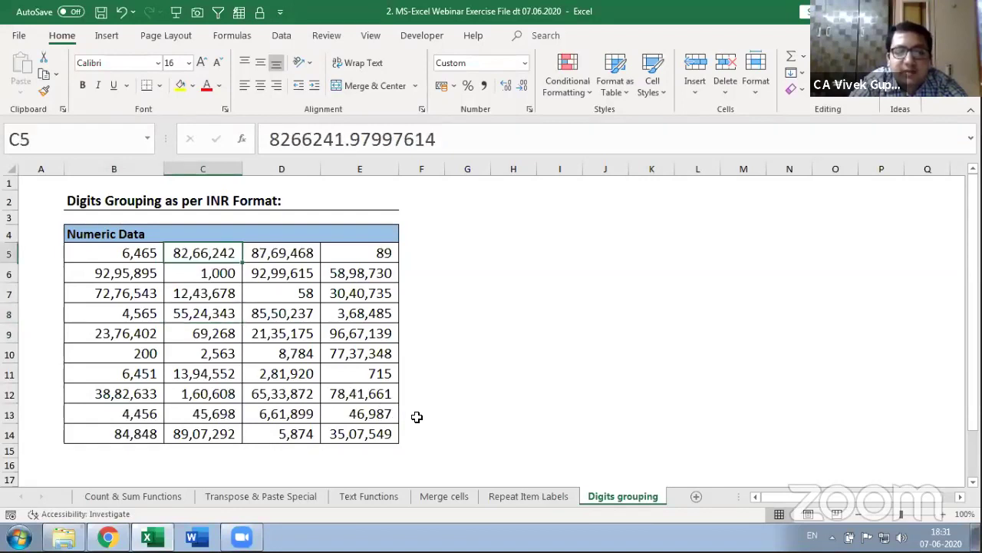
key("Home")
key("Right")
key("shift+Down")
key("shift+Down")
key("shift+Down")
key("shift+Down")
key("shift+Down")
key("shift+Down")
key("shift+Down")
key("shift+Down")
key("shift+Down")
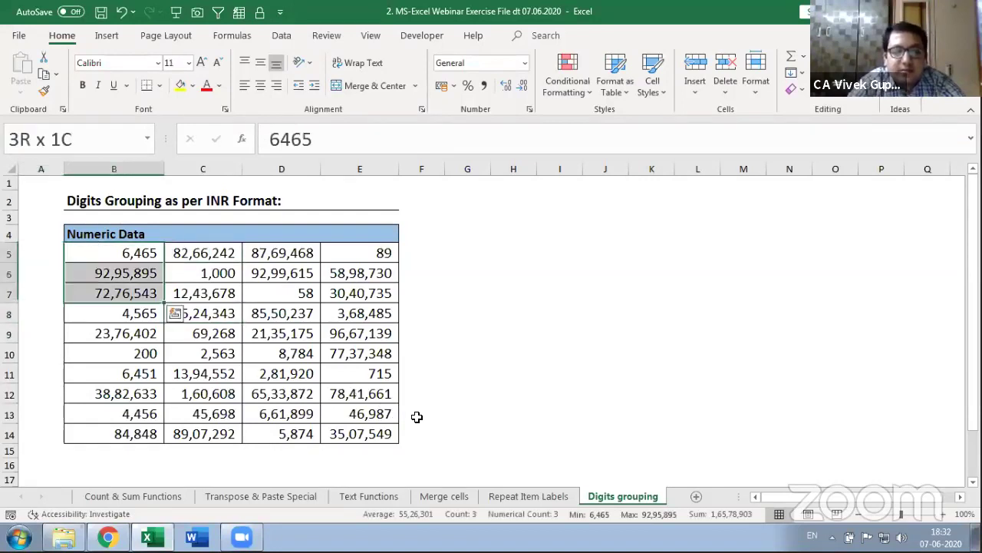
key("shift+Right")
key("shift+Right")
key("shift+Right")
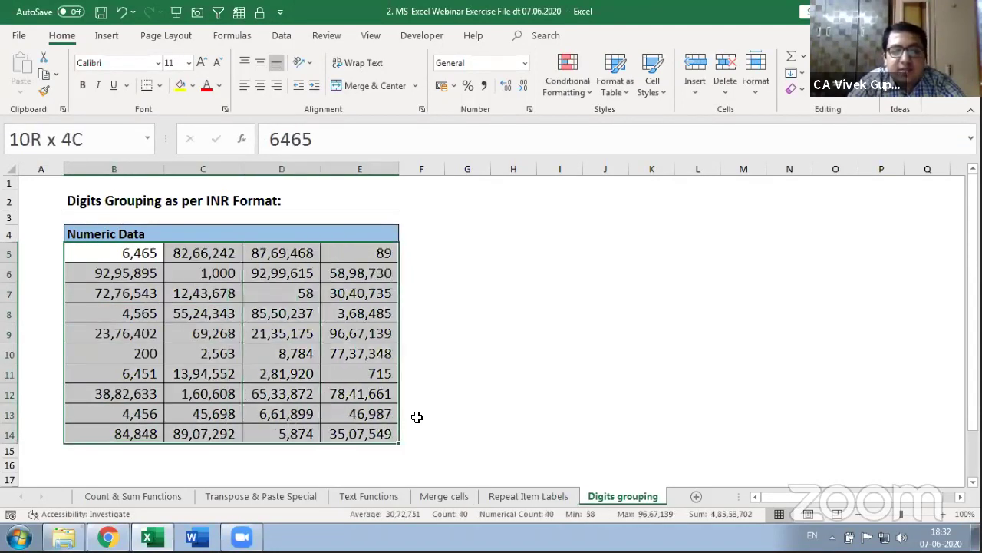
key("Home")
key("Right")
key("Right")
key("Right")
key("Right")
key("Right")
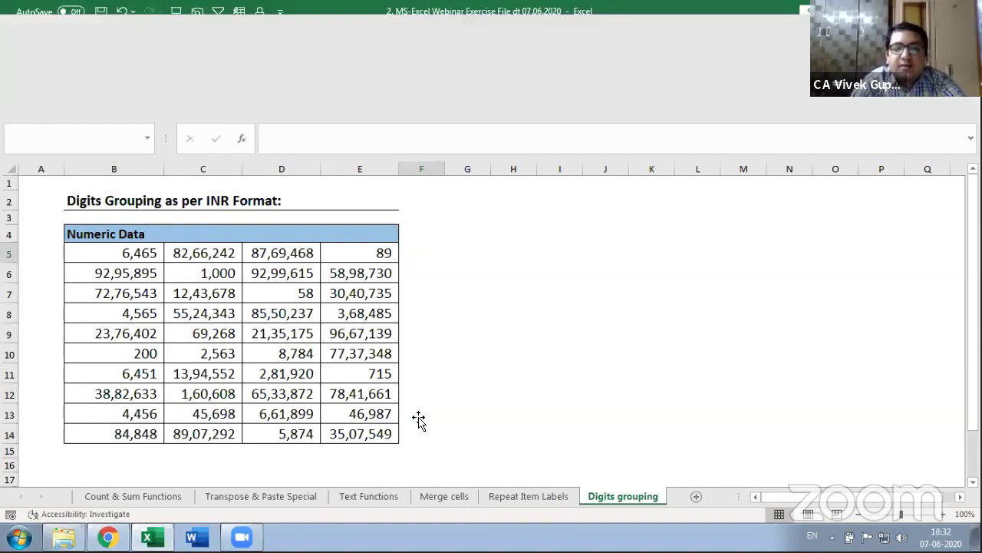
key("ctrl+Page_Down")
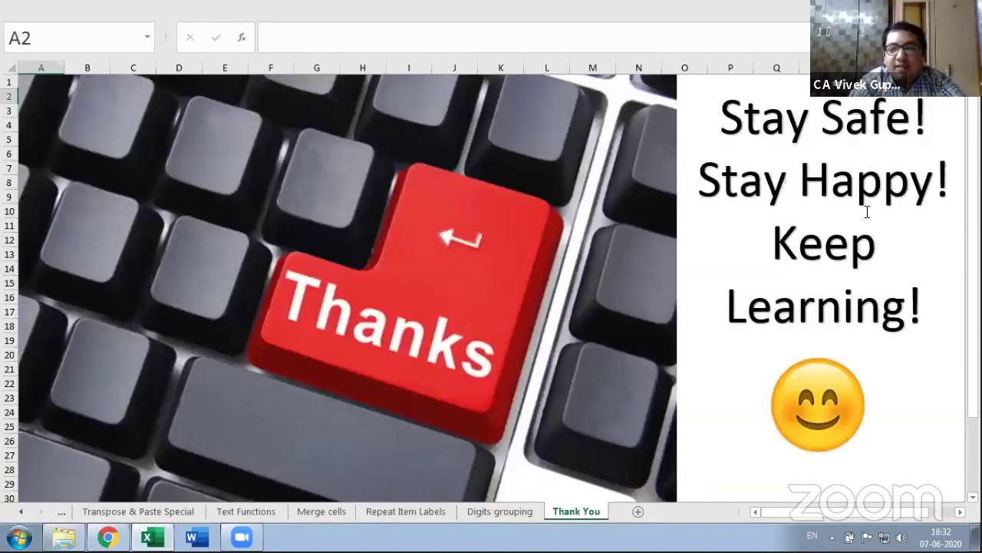